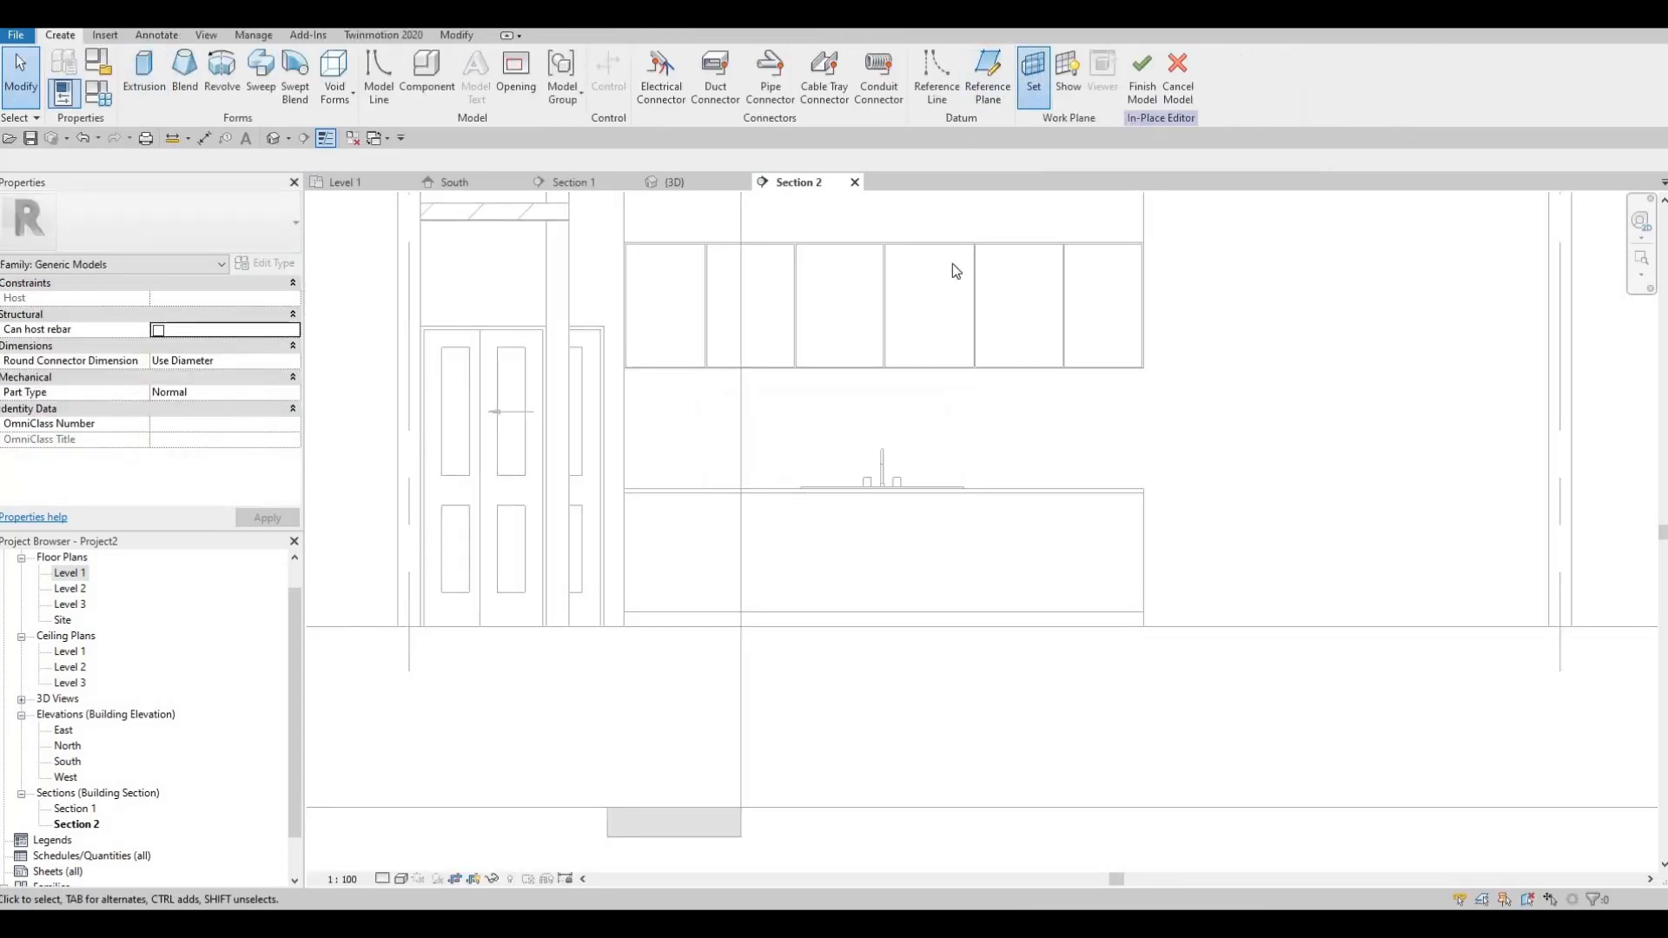
Set the work plane by picking the front face of the lower kitchen cabinet in the section view.
click(787, 564)
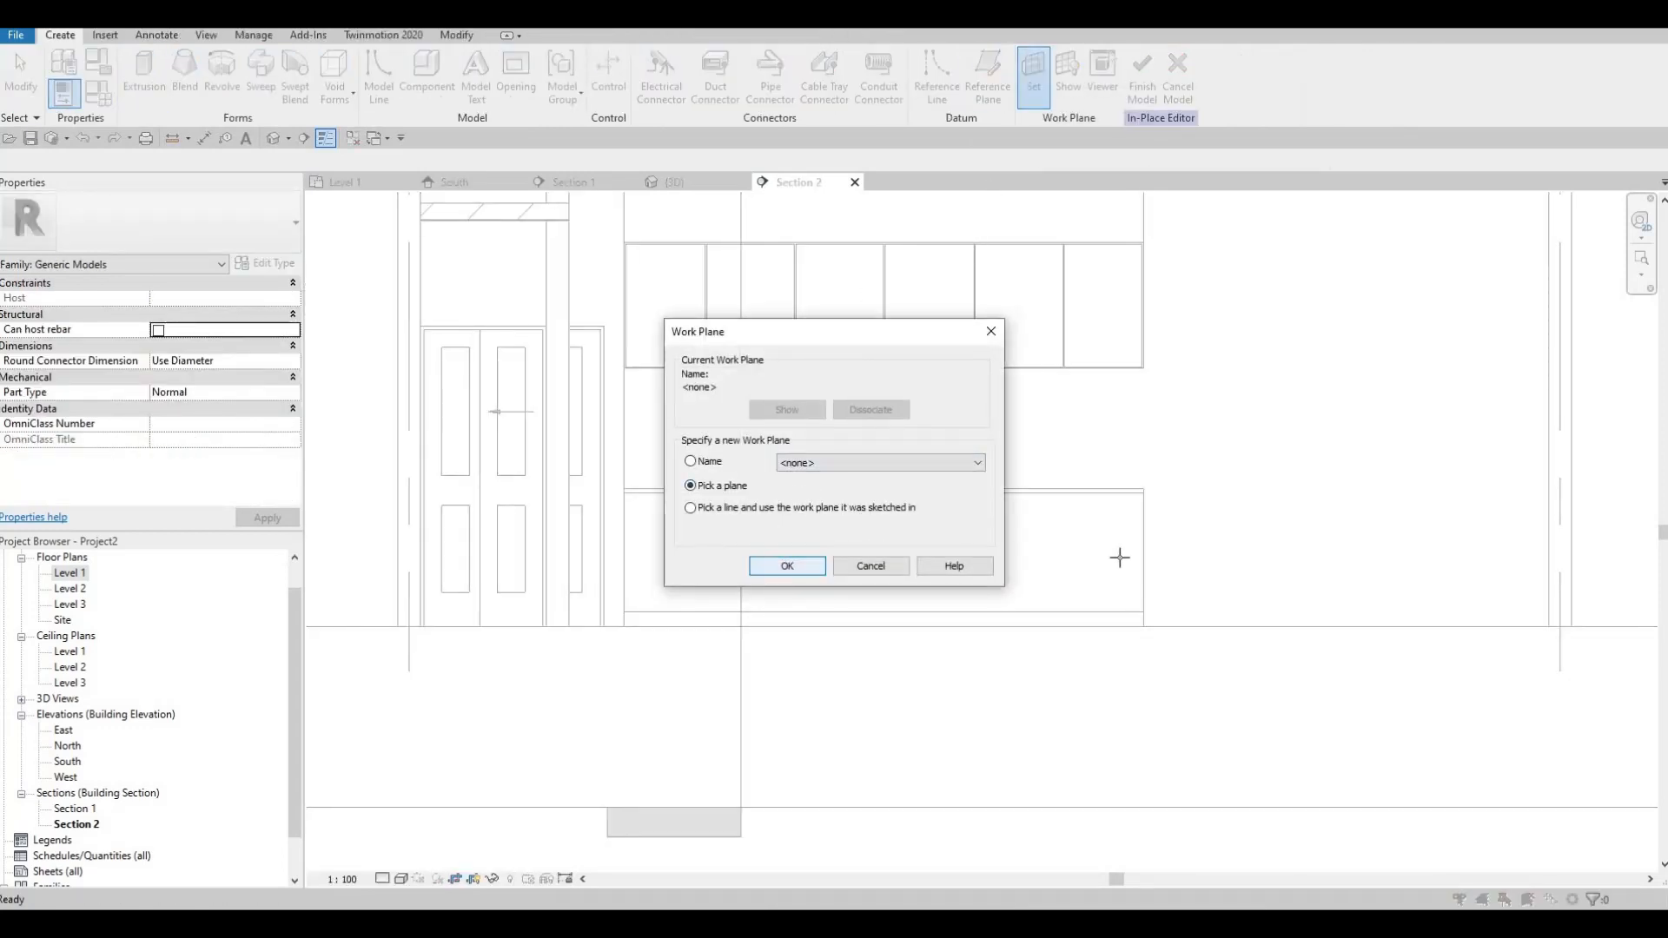
click(1141, 545)
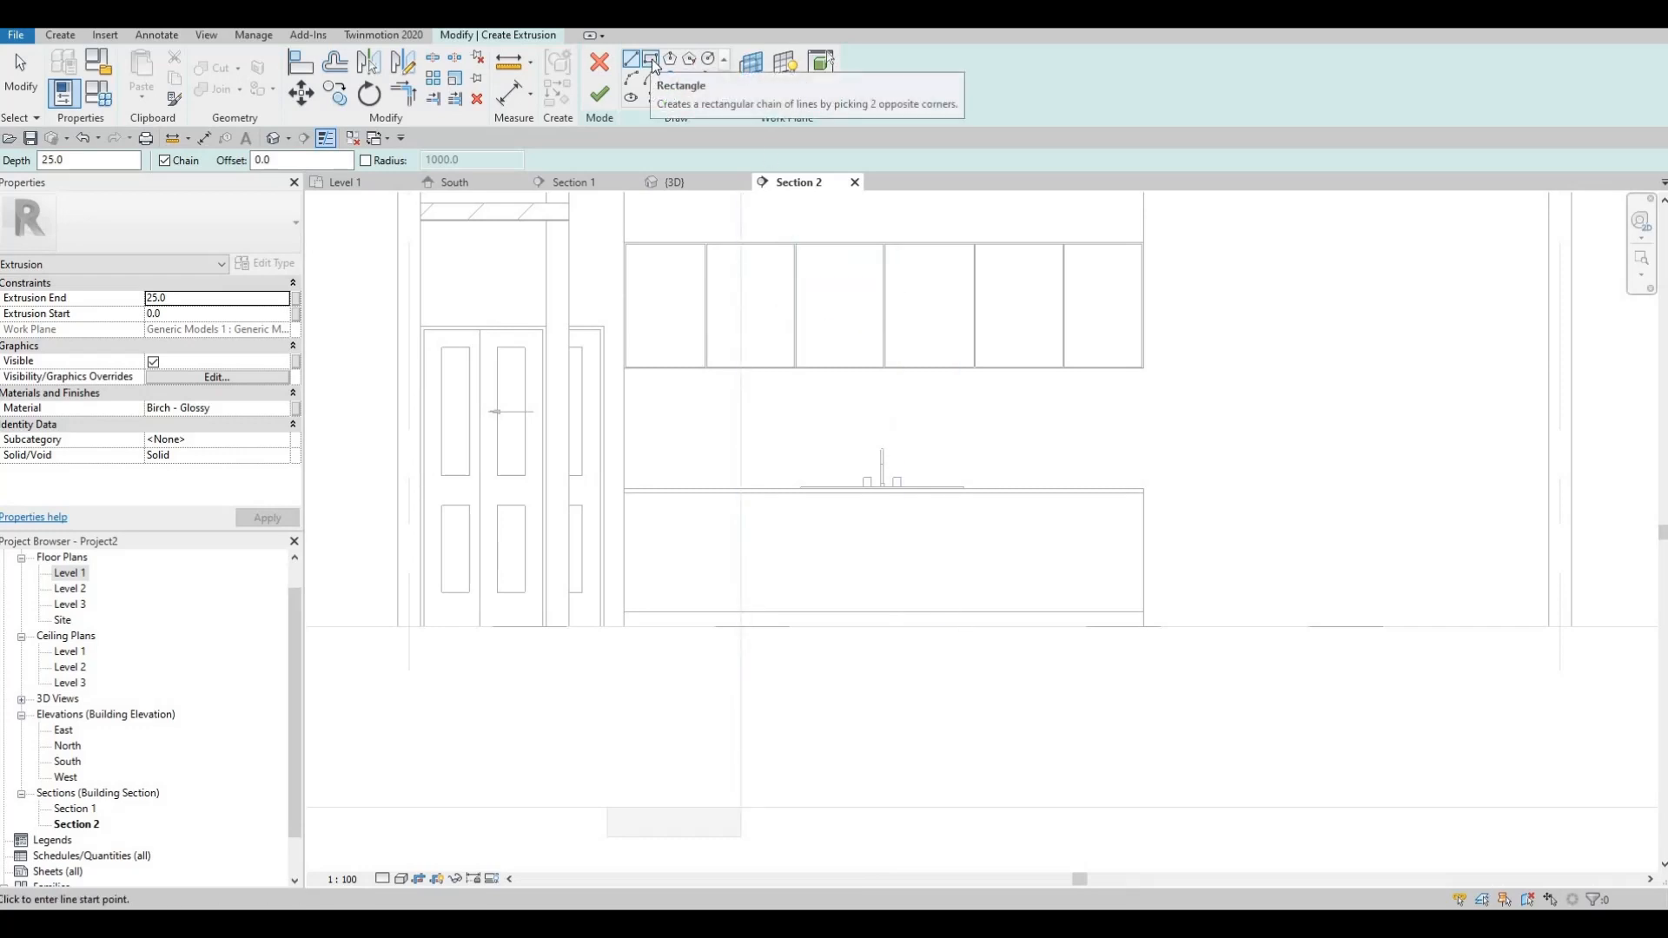
Sketch an extrusion rectangle between opposite corners of the lower cabinet front, using an offset of 10.
click(653, 63)
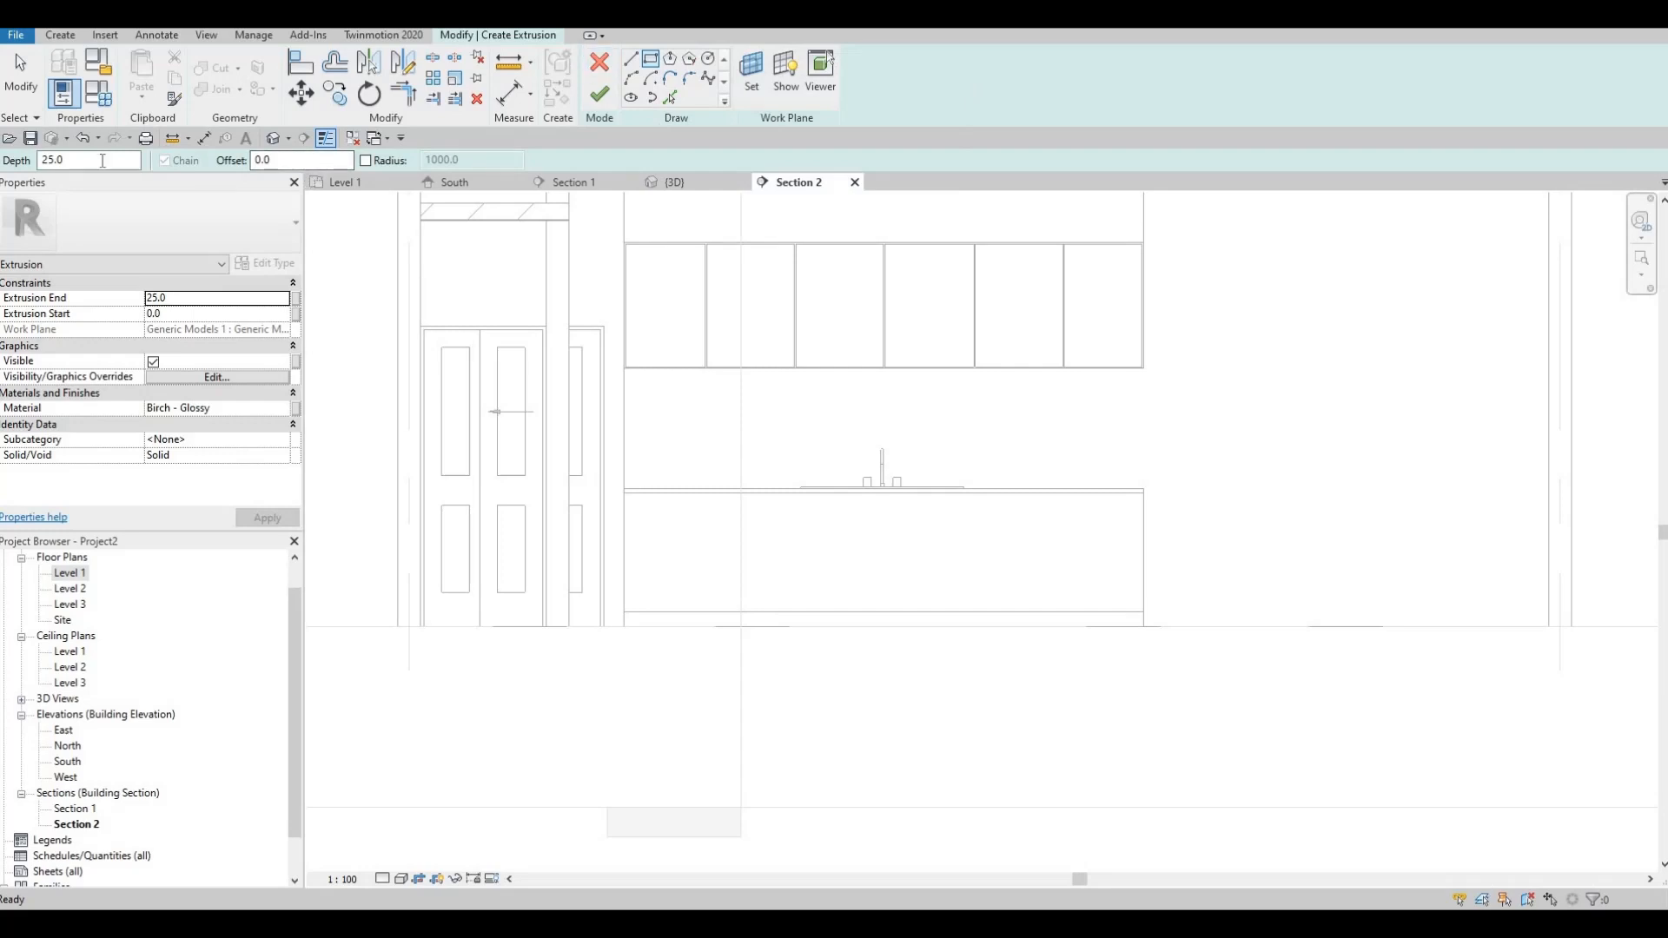
text(10)
key(Return)
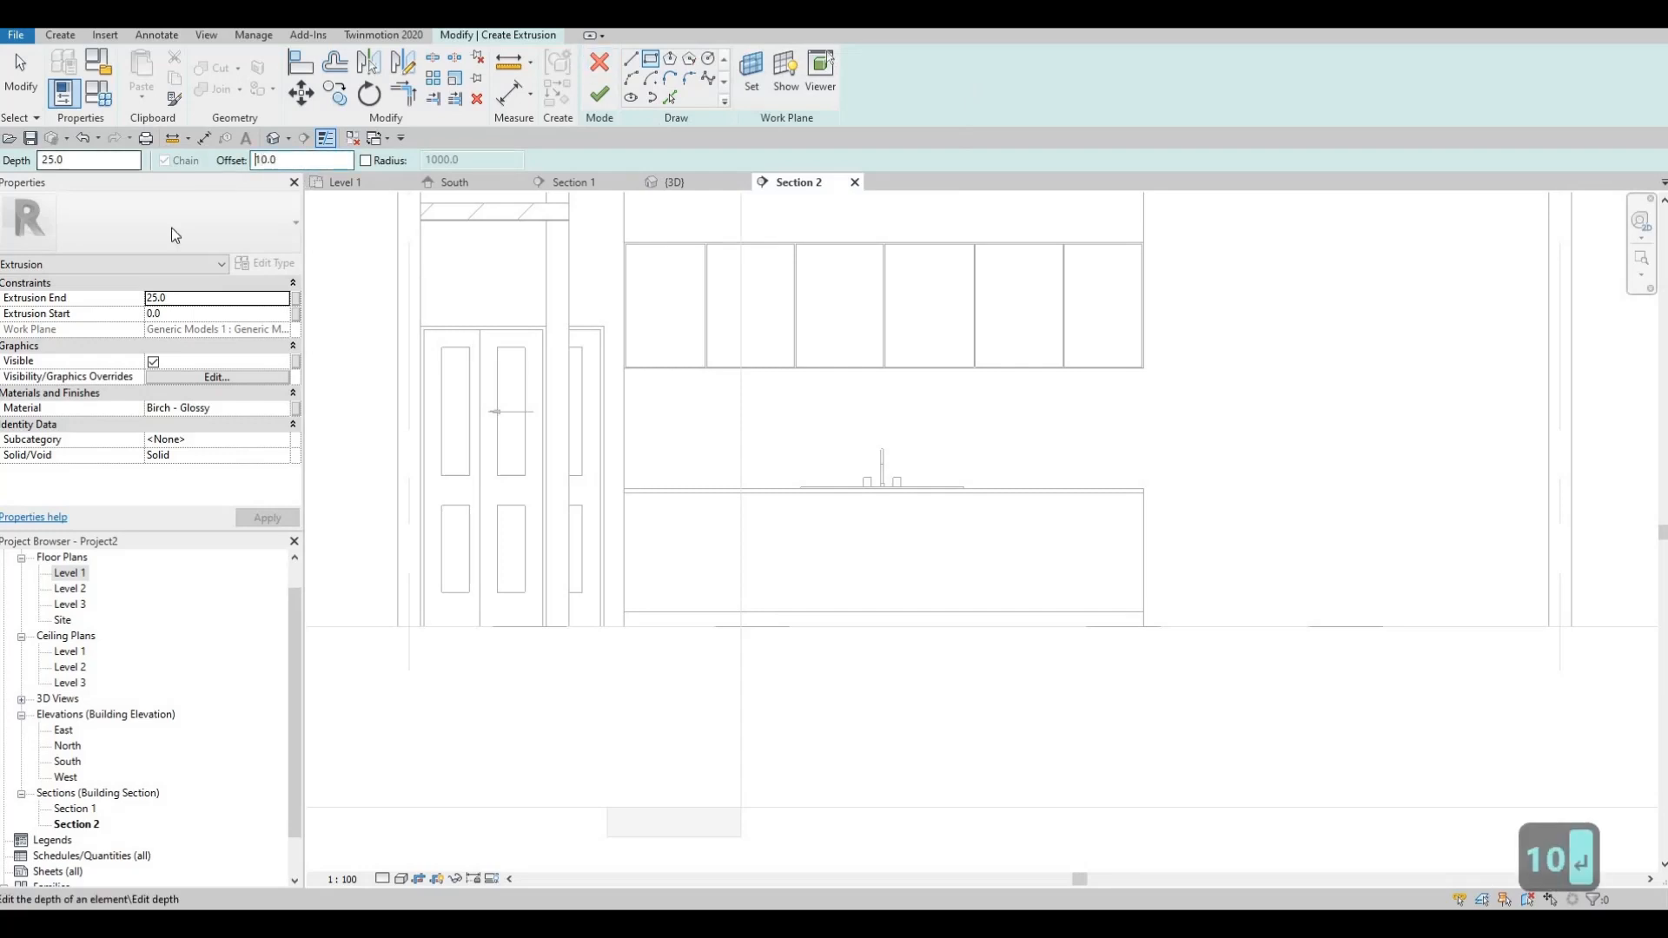
scroll(599, 517, up, 5)
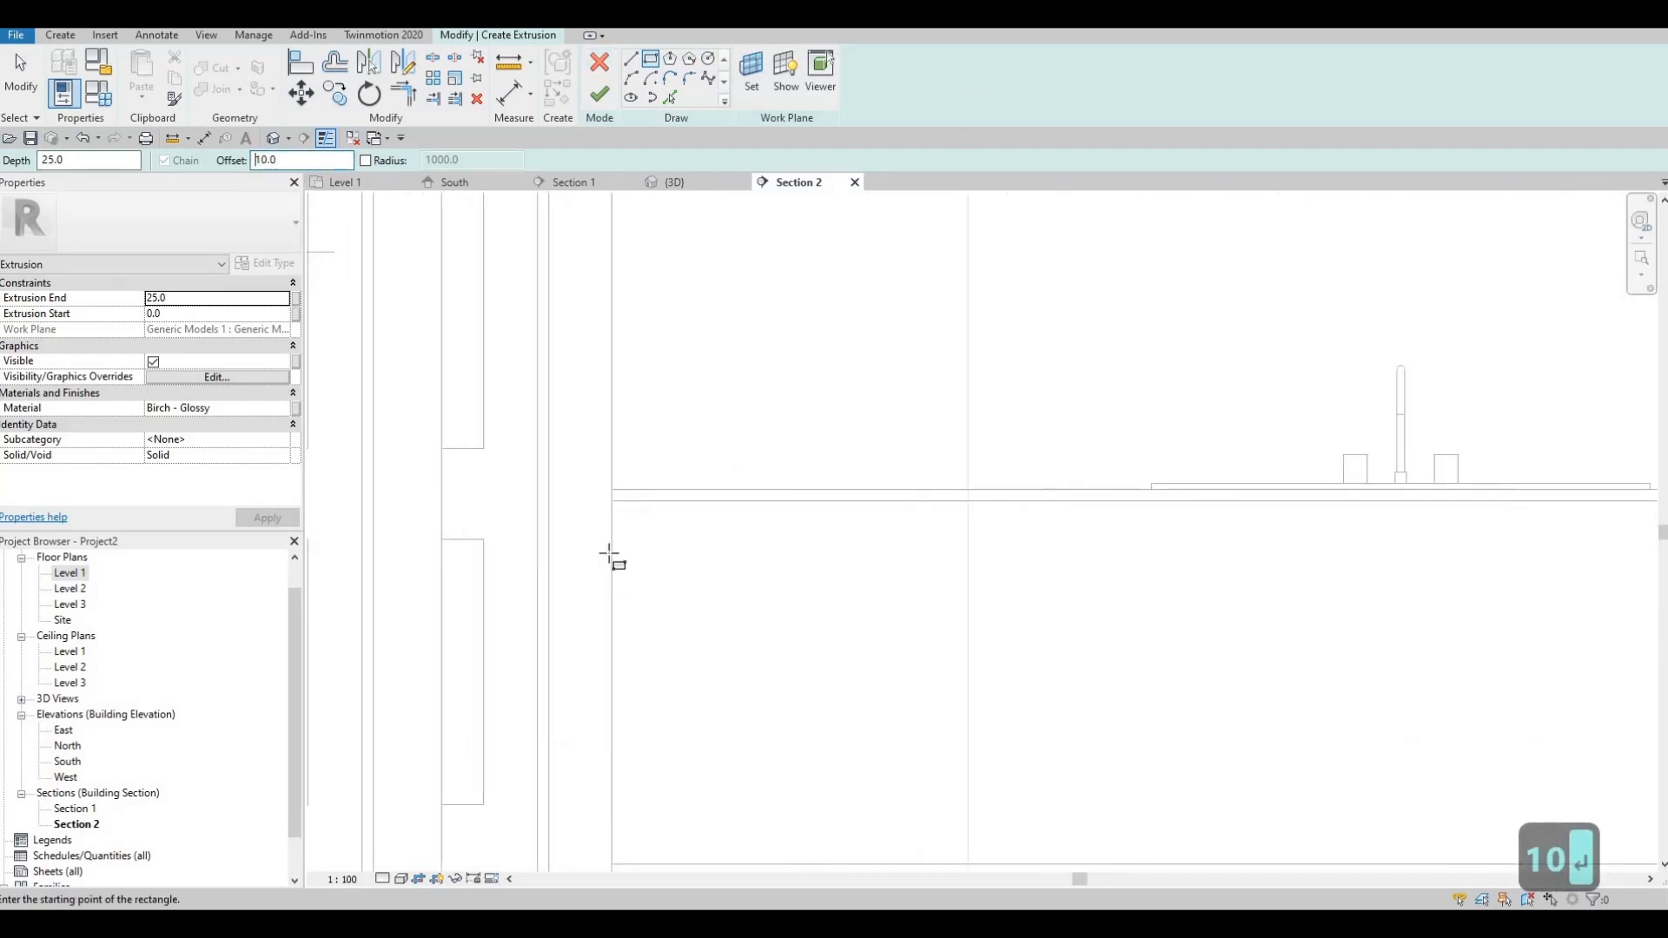
click(589, 502)
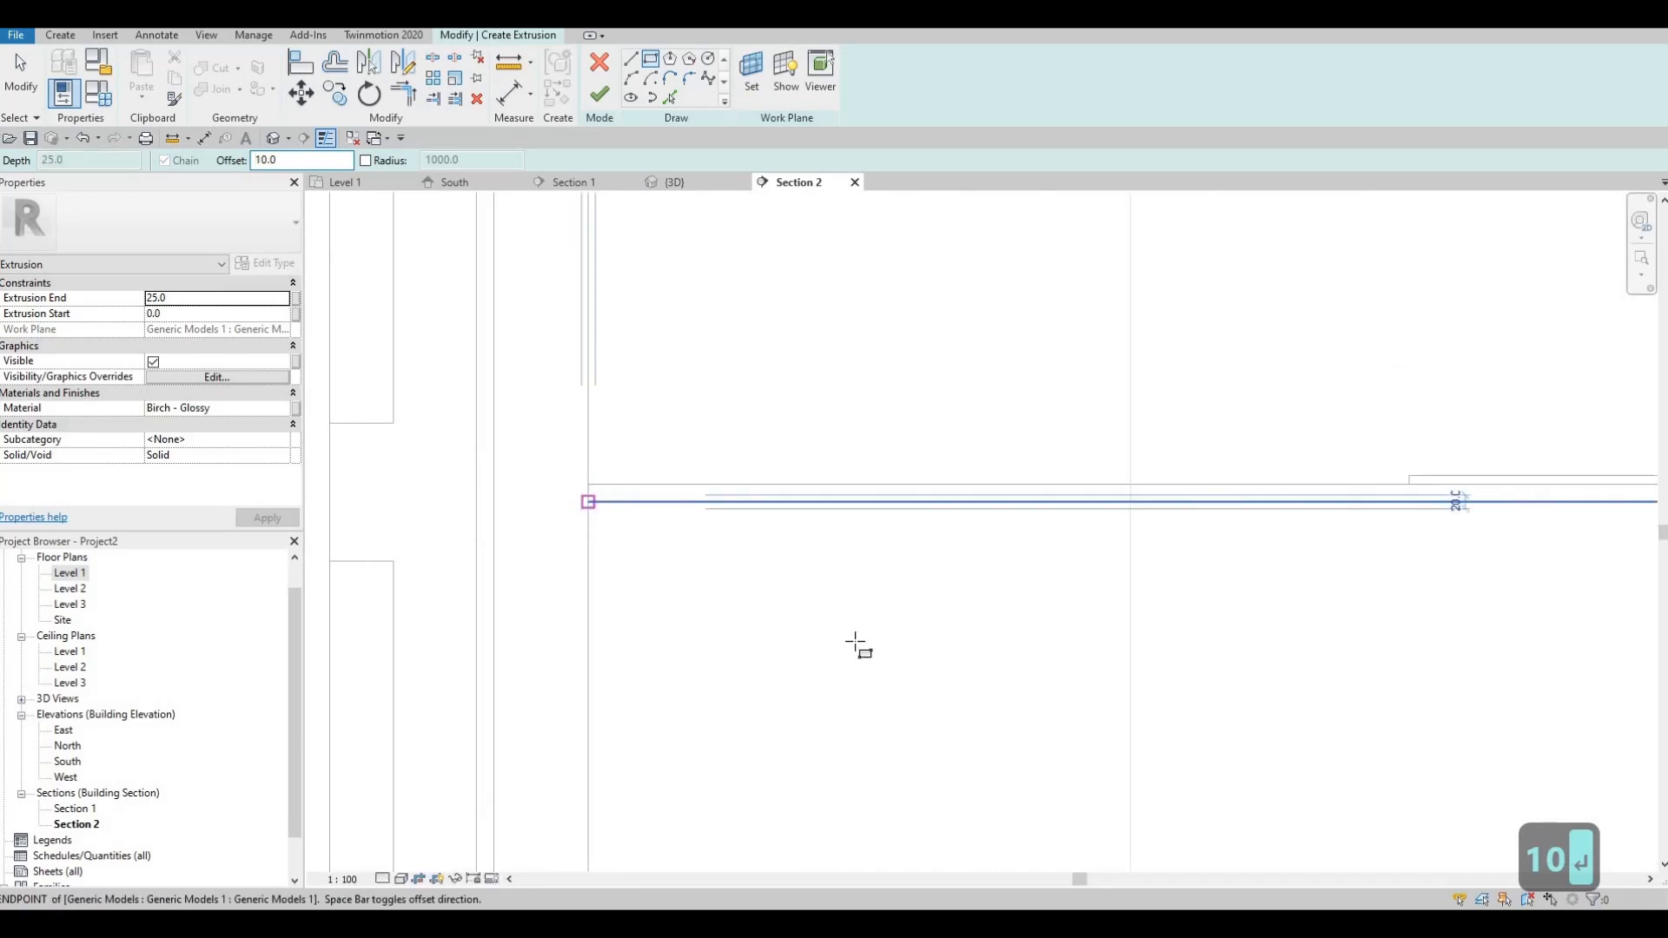
middle_drag(561, 355, 440, 328)
scroll(951, 680, down, 2)
middle_drag(951, 679, 1085, 595)
scroll(1202, 447, up, 5)
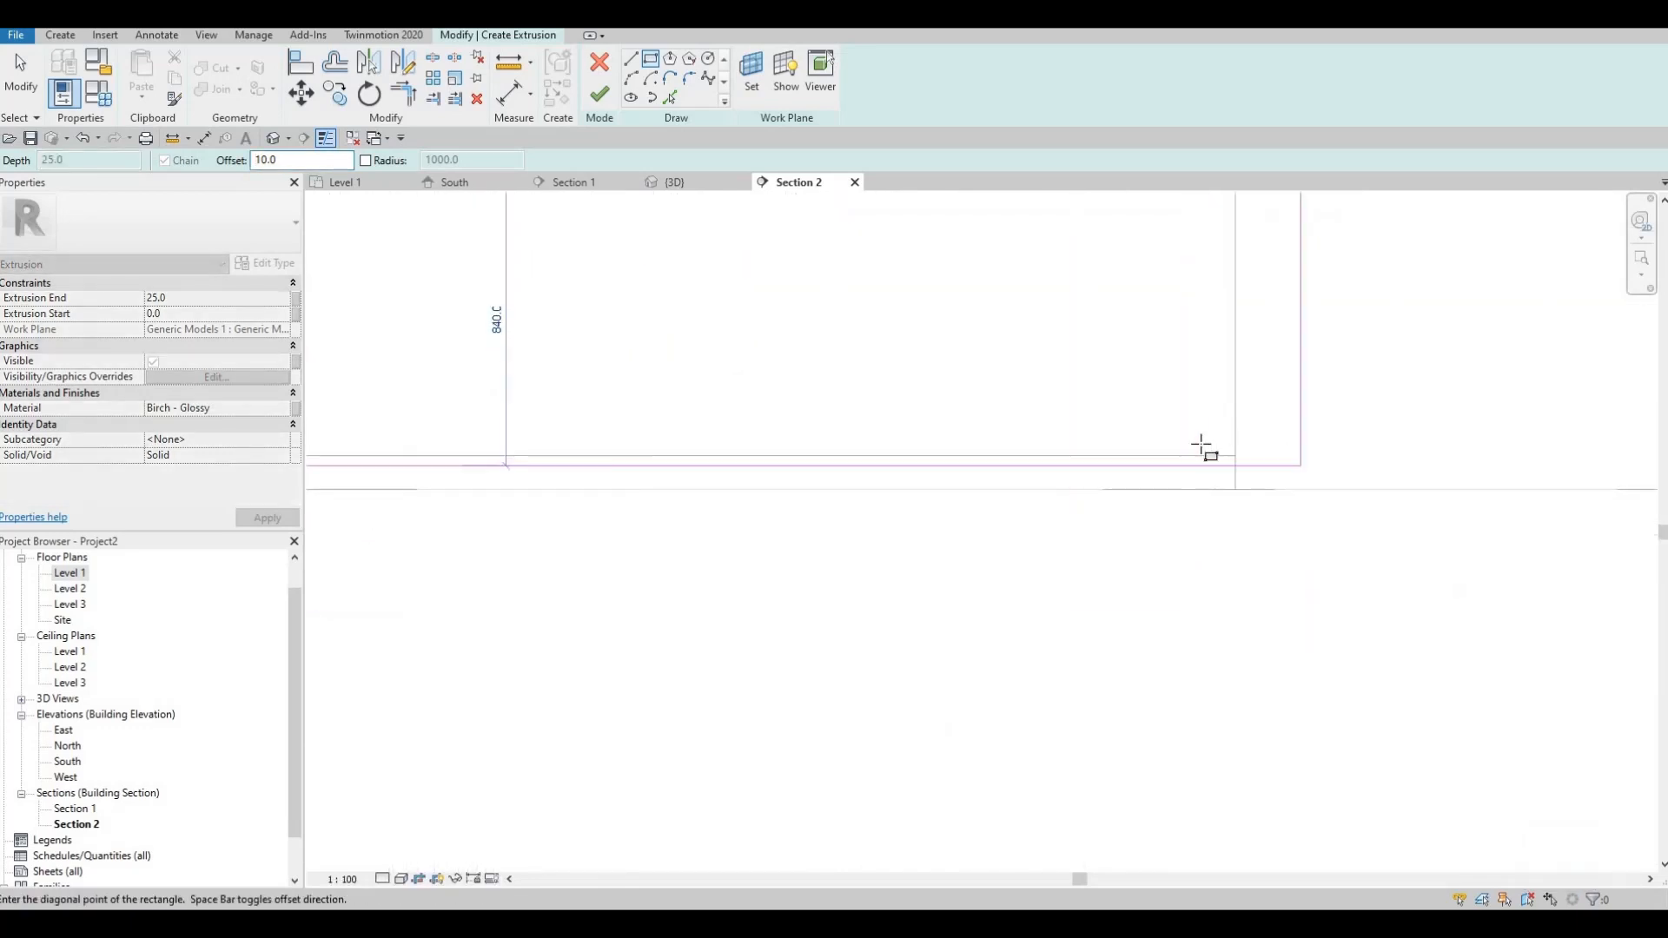
click(1172, 470)
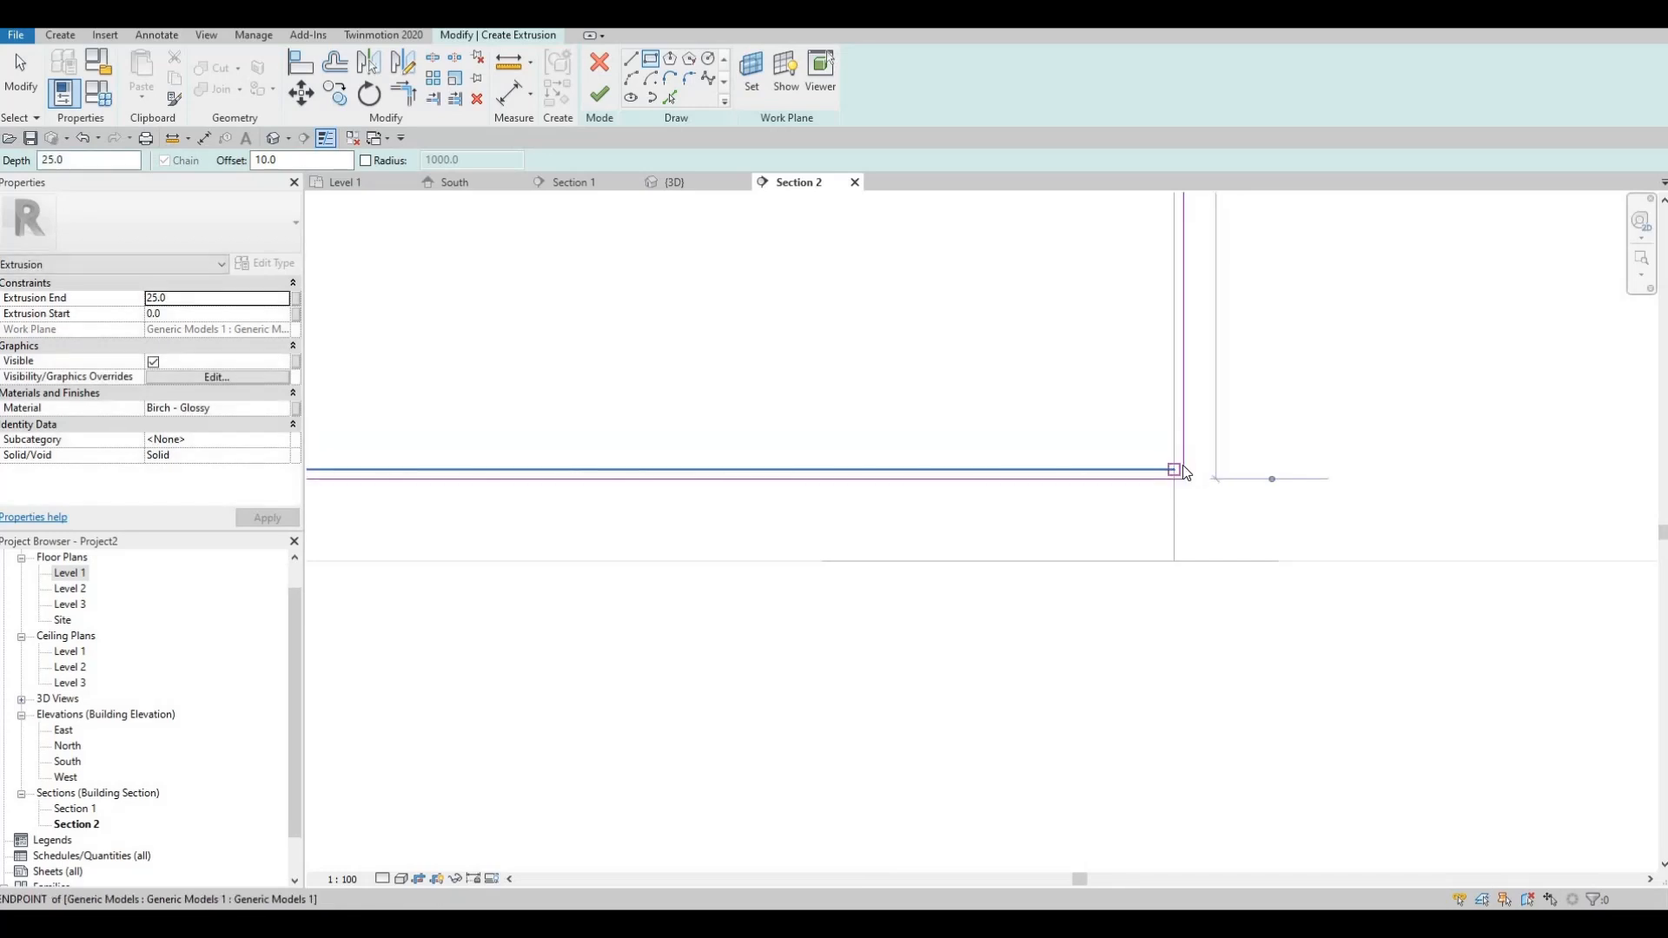
key(Escape)
key(Escape)
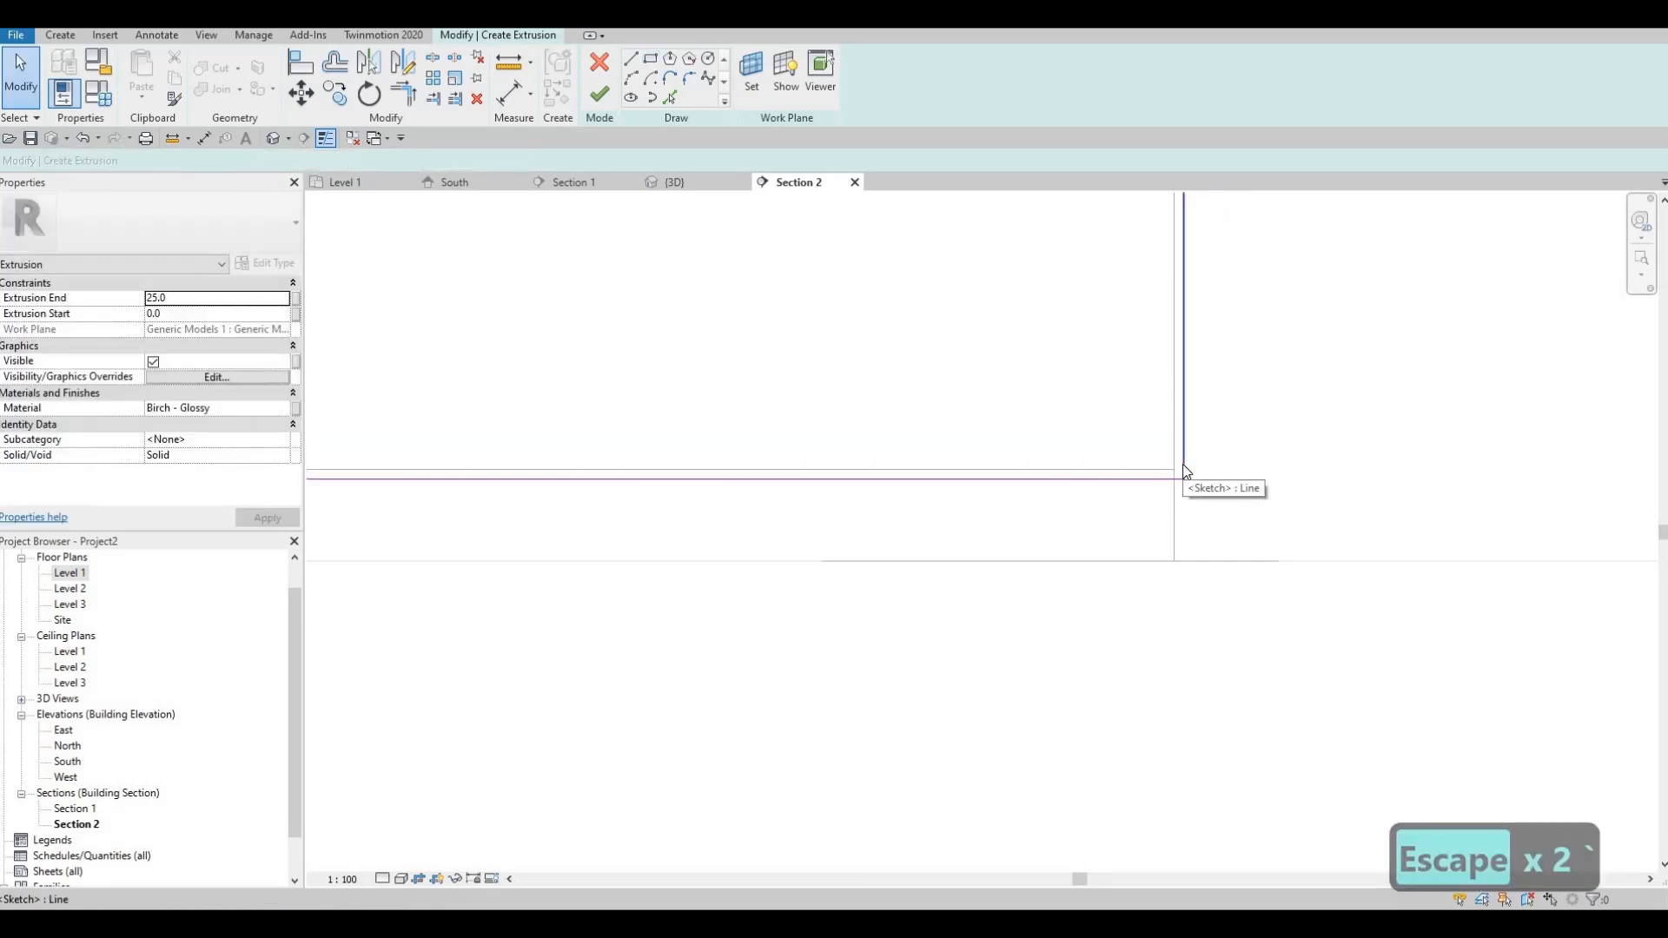
Delete the whole chain of rectangle lines from the extrusion sketch.
key(Tab)
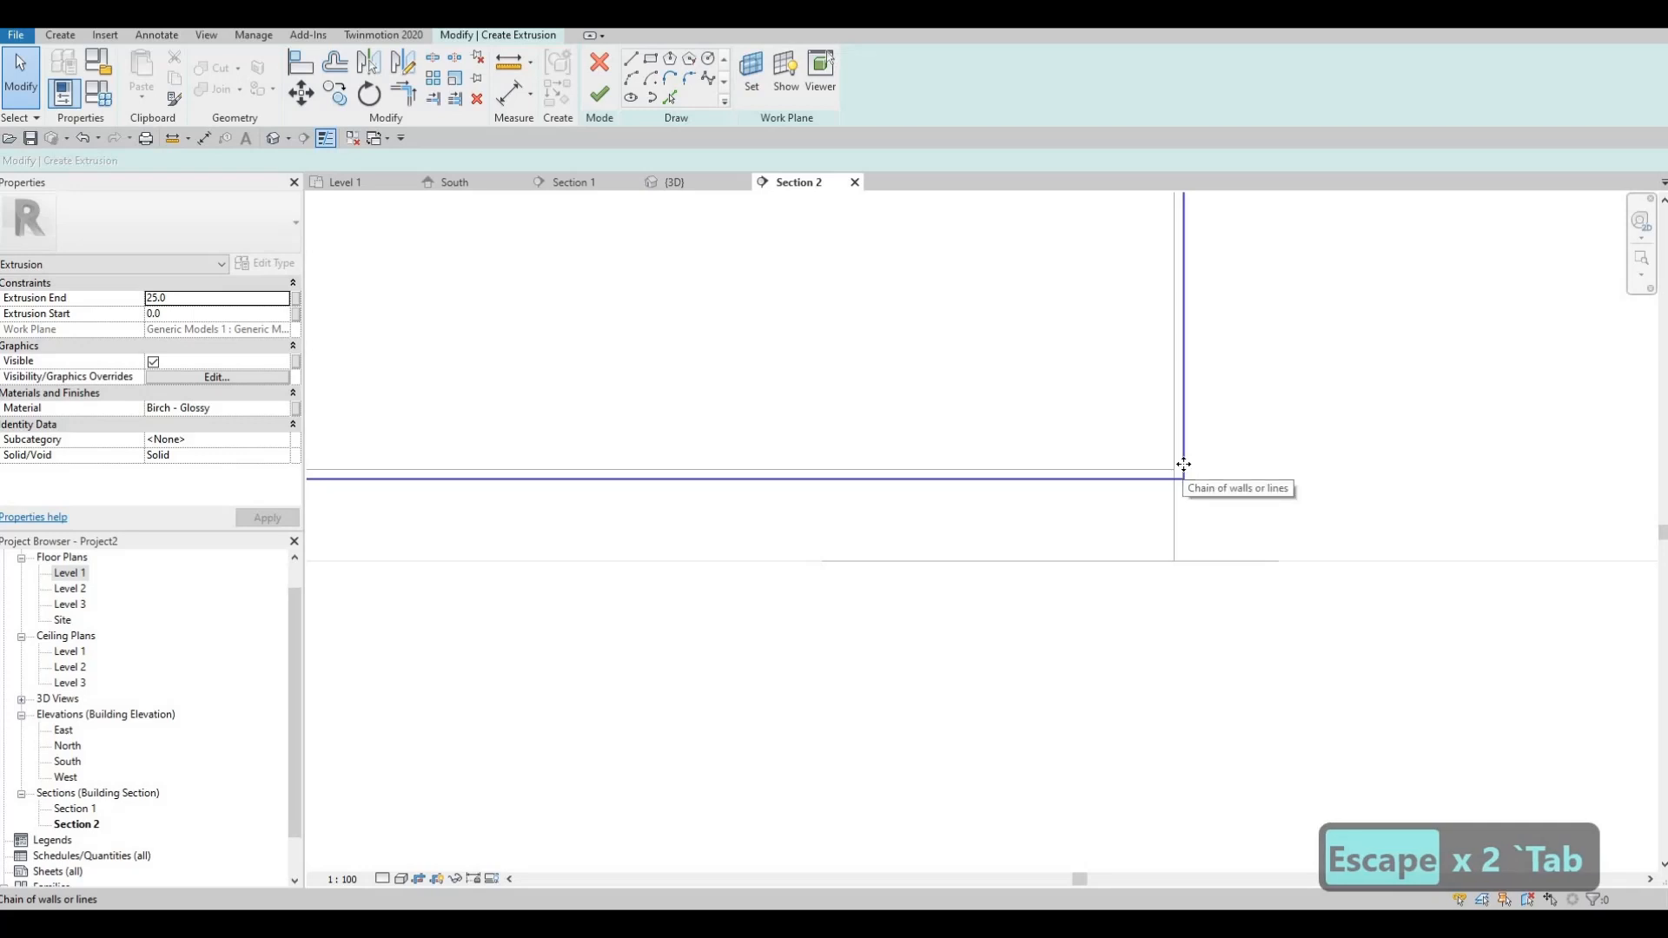
key(Escape)
click(1183, 464)
key(Delete)
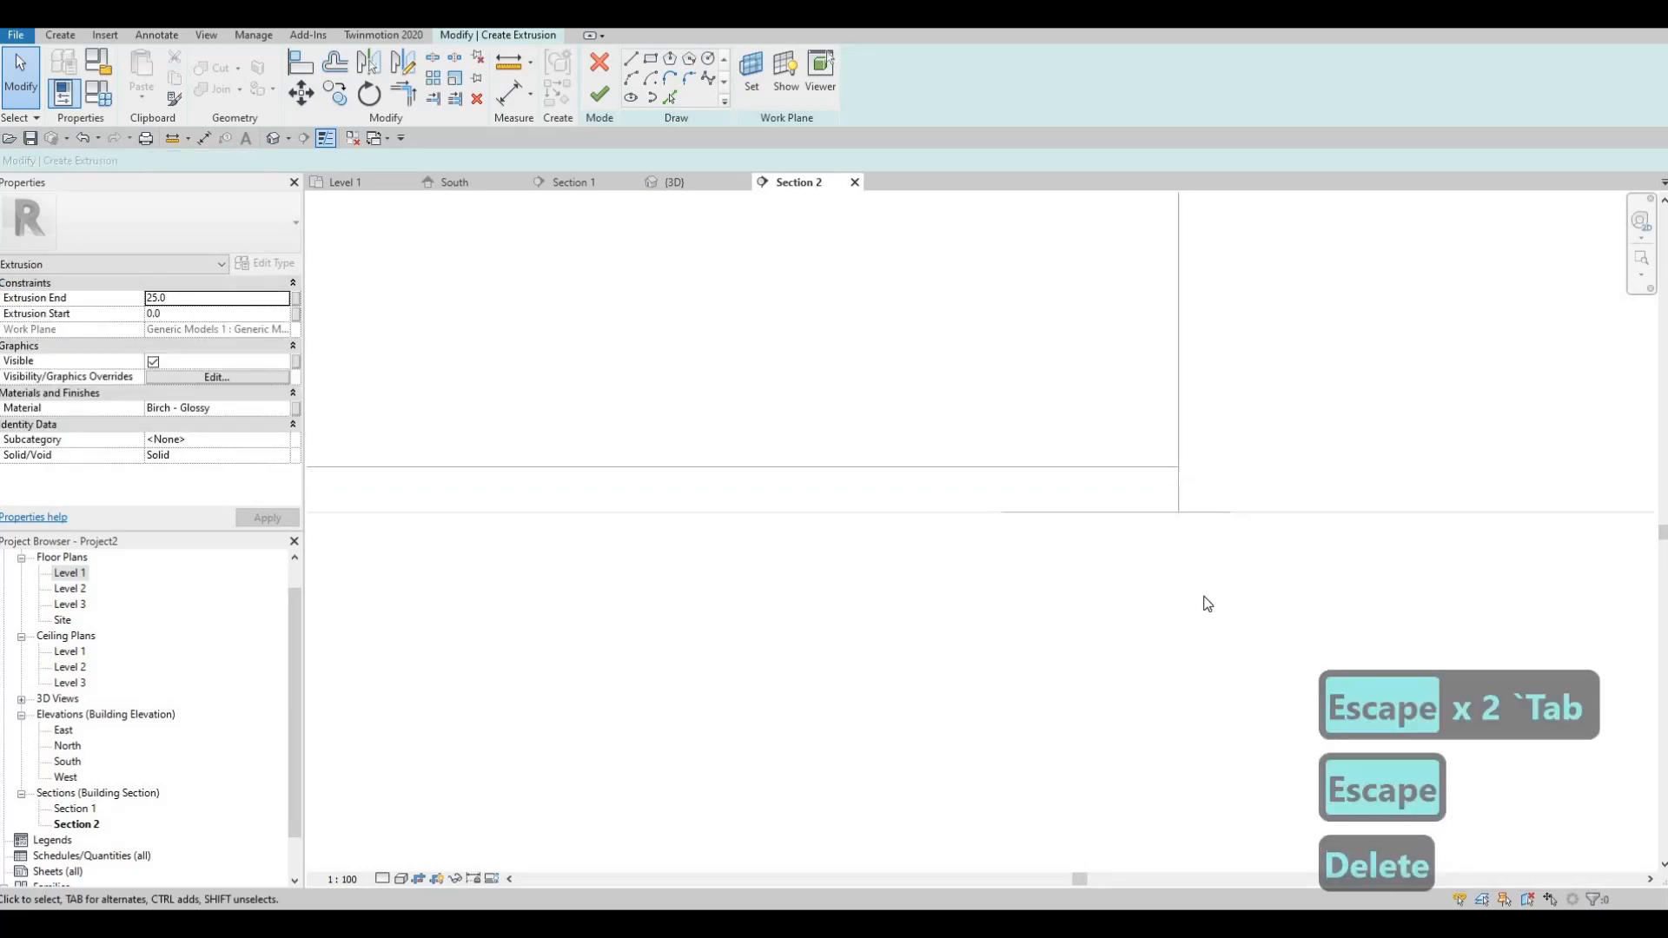
Sketch a rectangle between opposite corners of the lower cabinet front, with an offset of 10 flipped to the inside.
scroll(1138, 455, down, 2)
scroll(634, 316, down, 2)
middle_drag(634, 317, 948, 540)
click(651, 98)
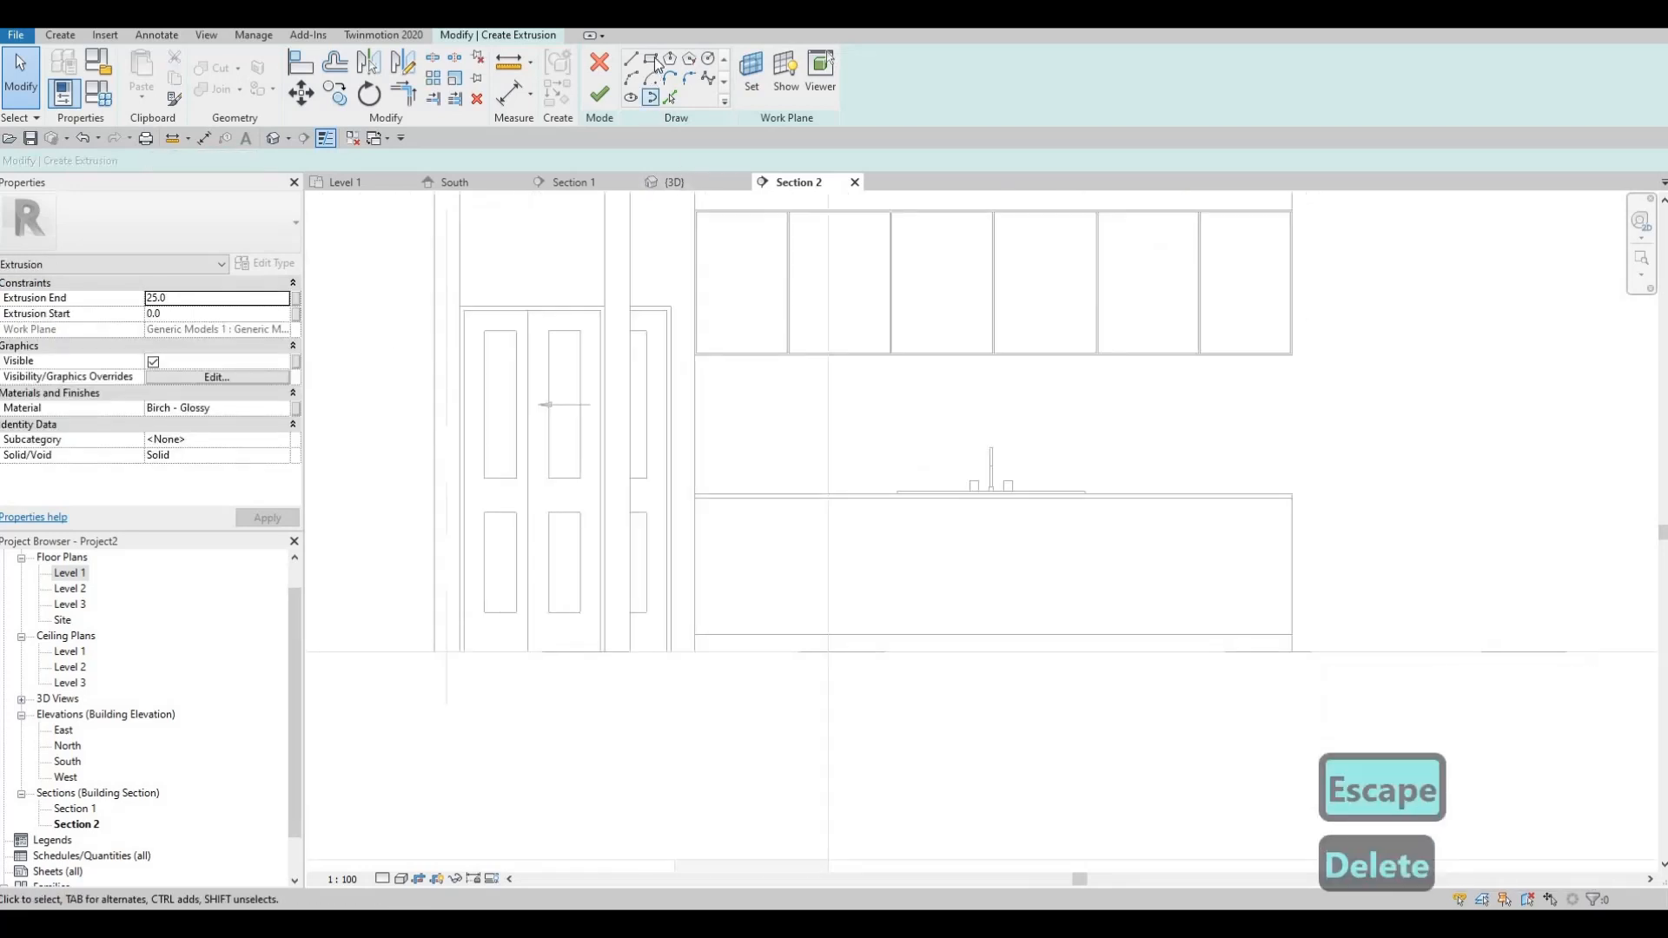
click(650, 58)
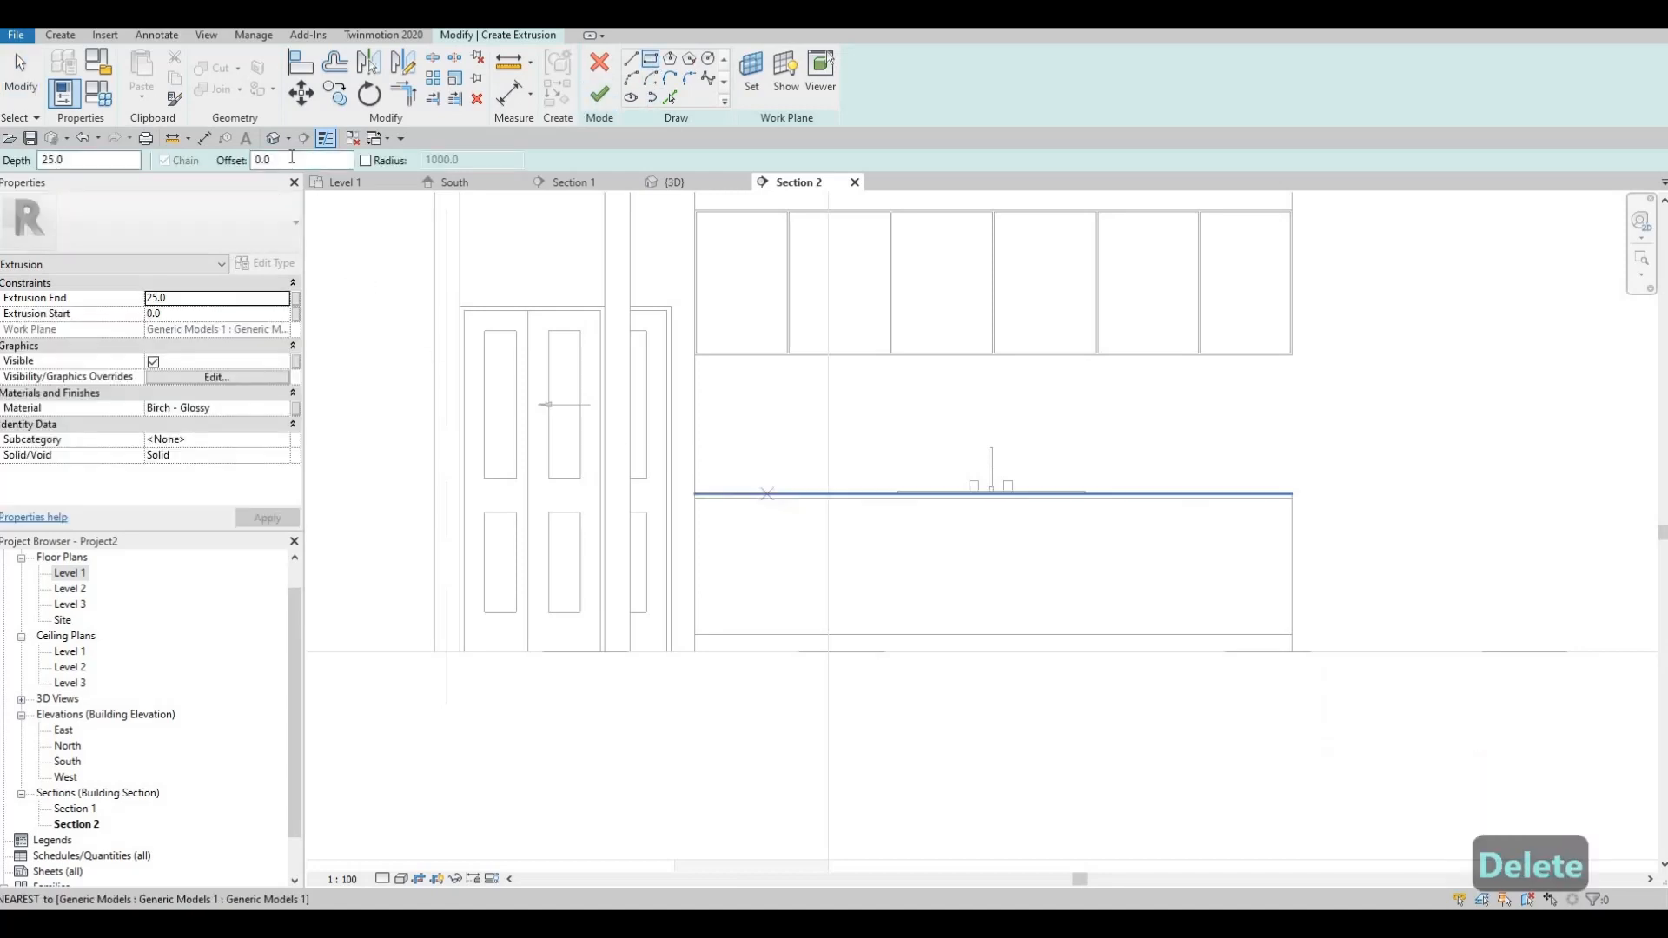
key(Tab)
text(10)
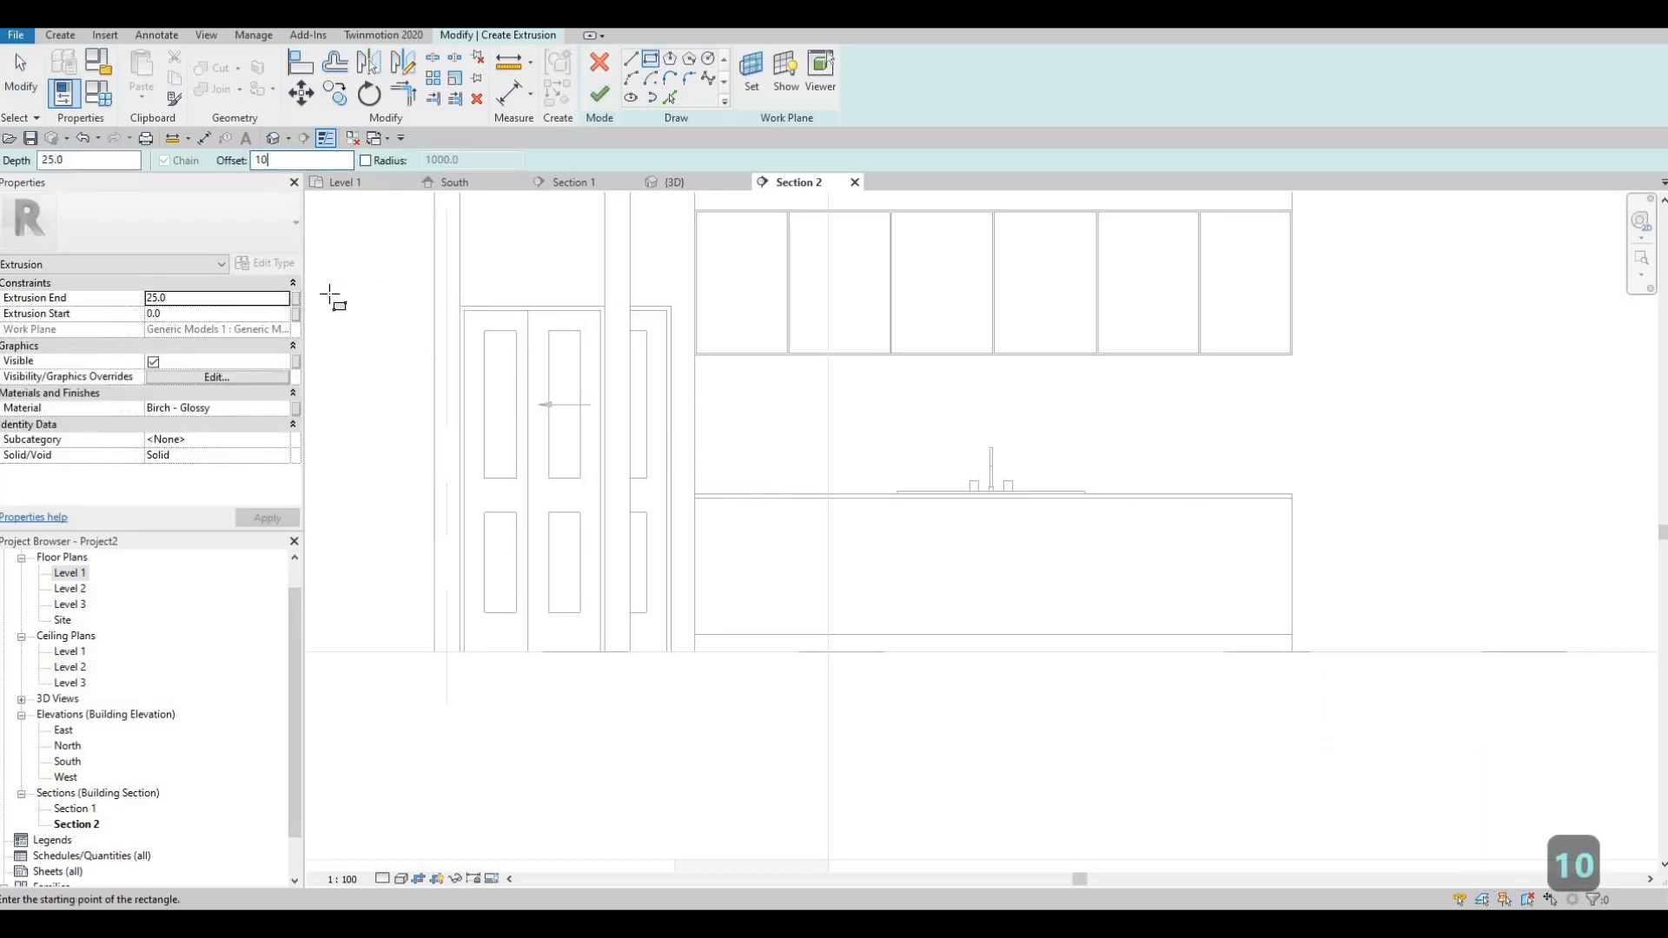
scroll(552, 469, up, 5)
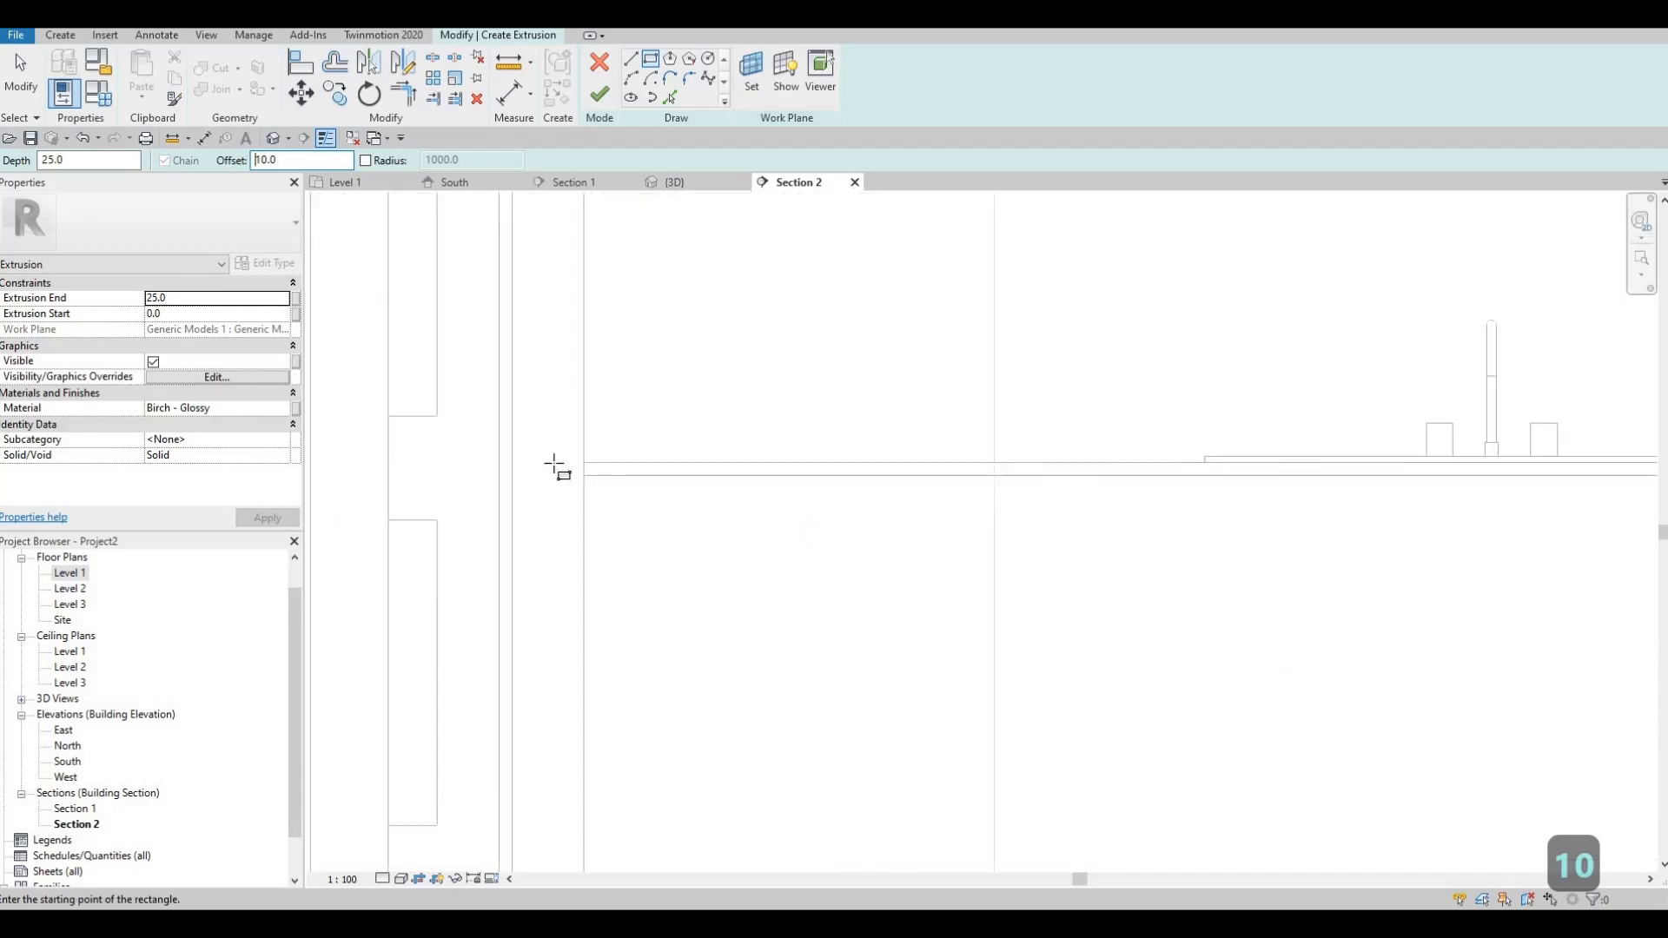
click(544, 461)
scroll(768, 570, down, 4)
middle_drag(876, 585, 477, 403)
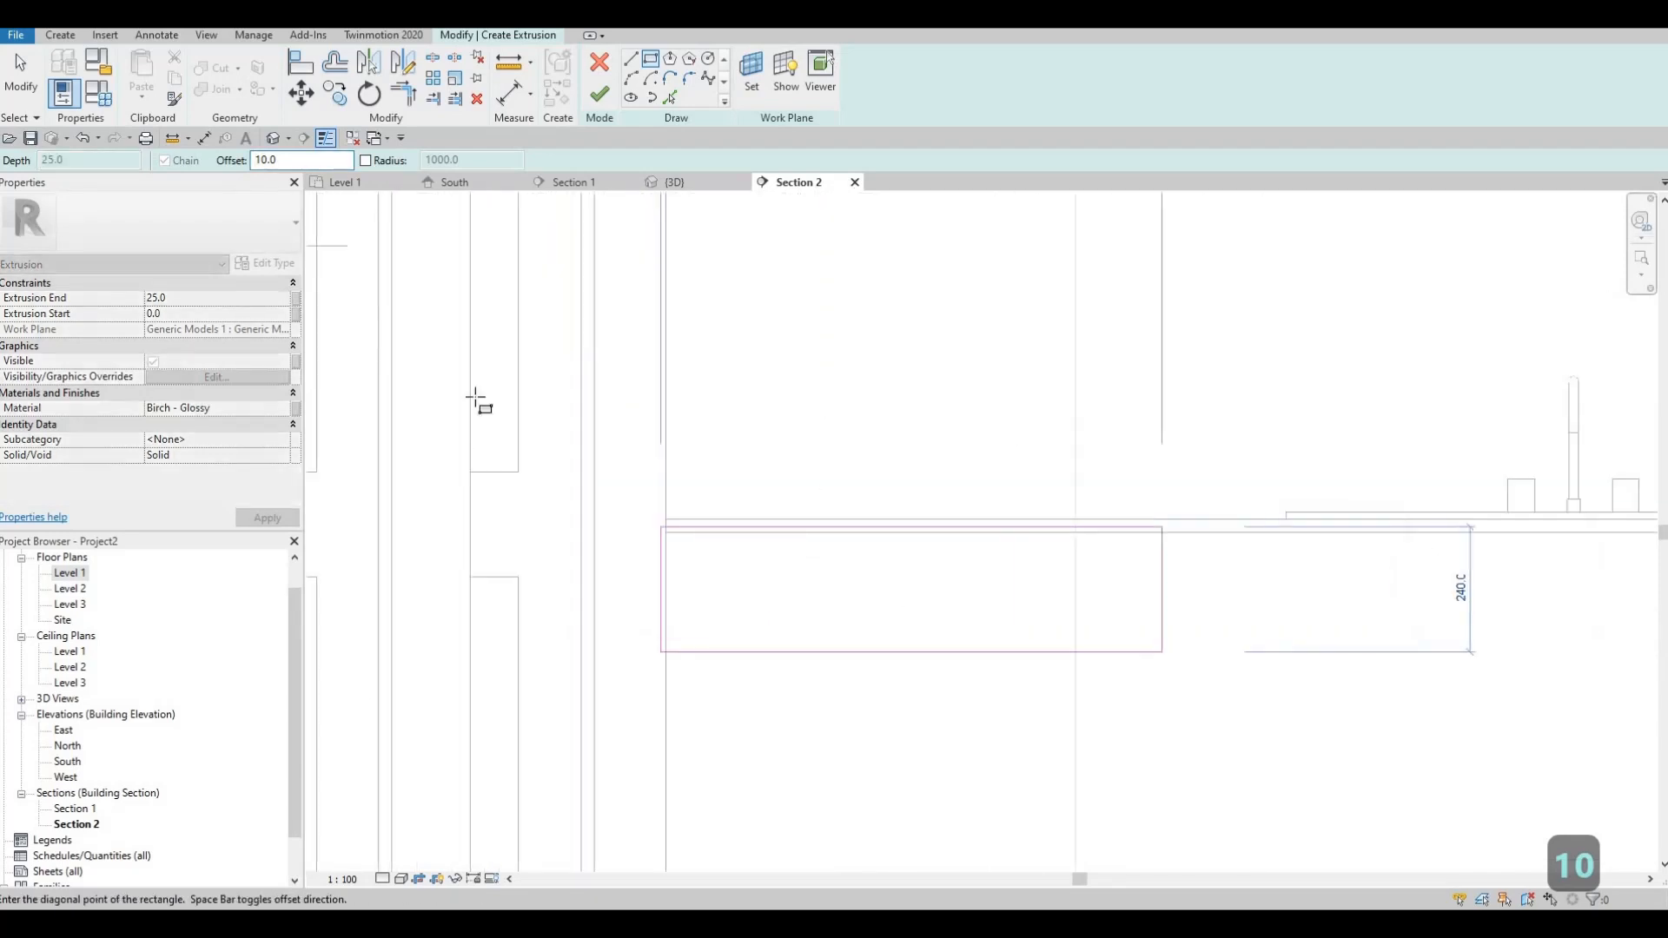
scroll(1318, 674, up, 2)
scroll(1322, 620, up, 2)
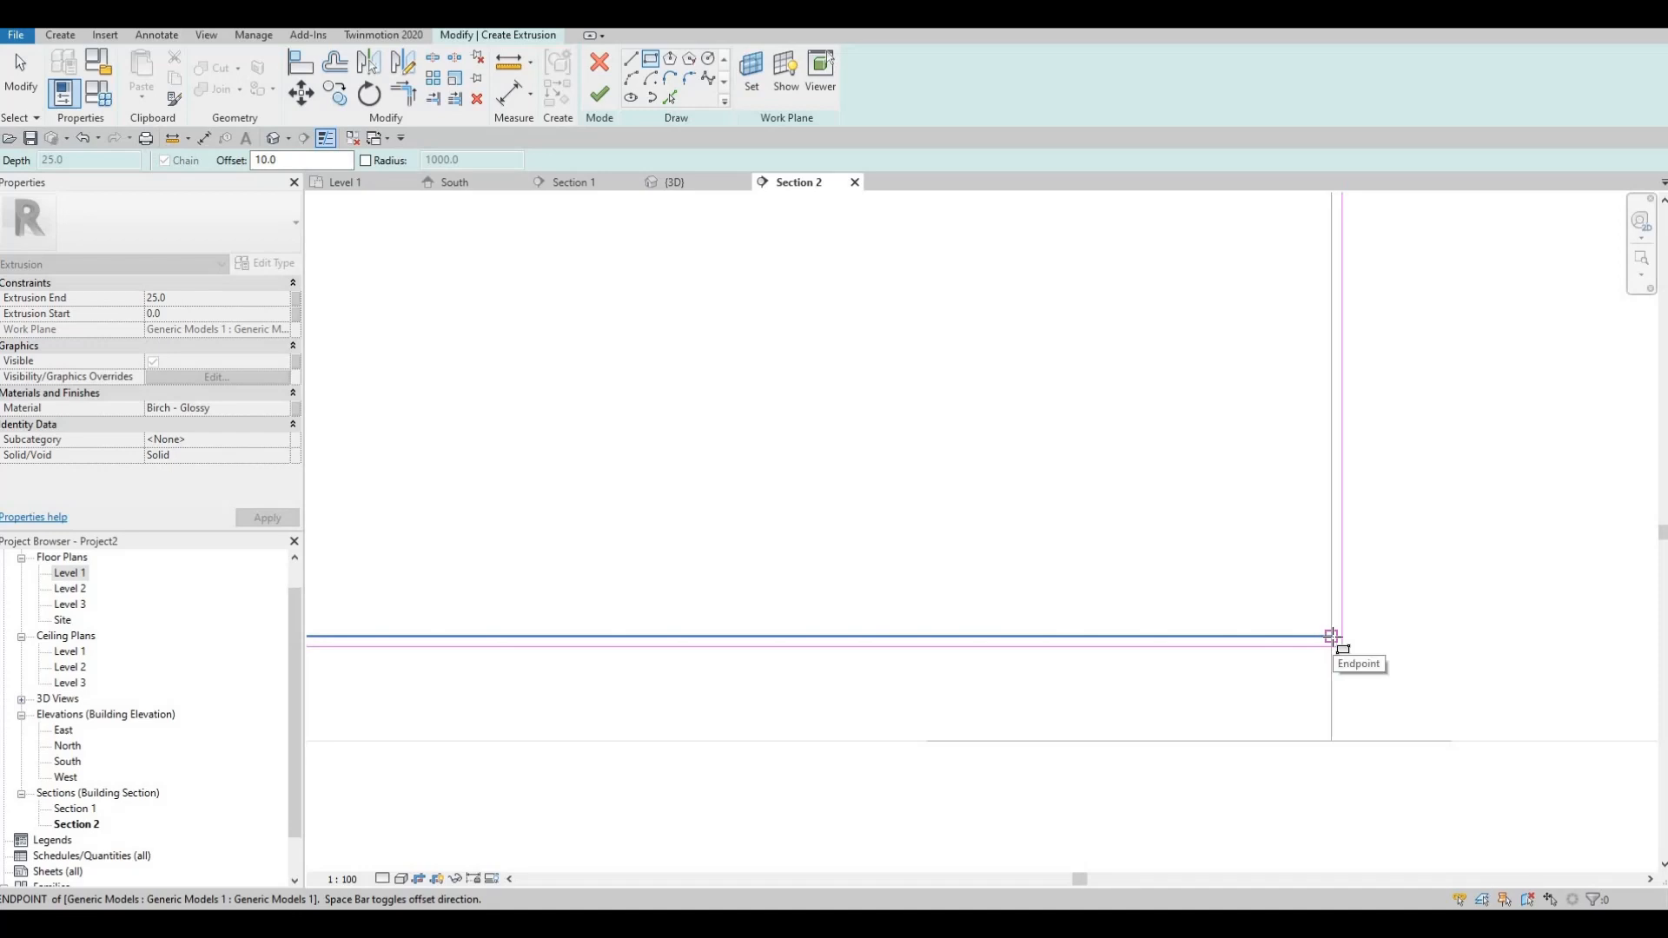
key(space)
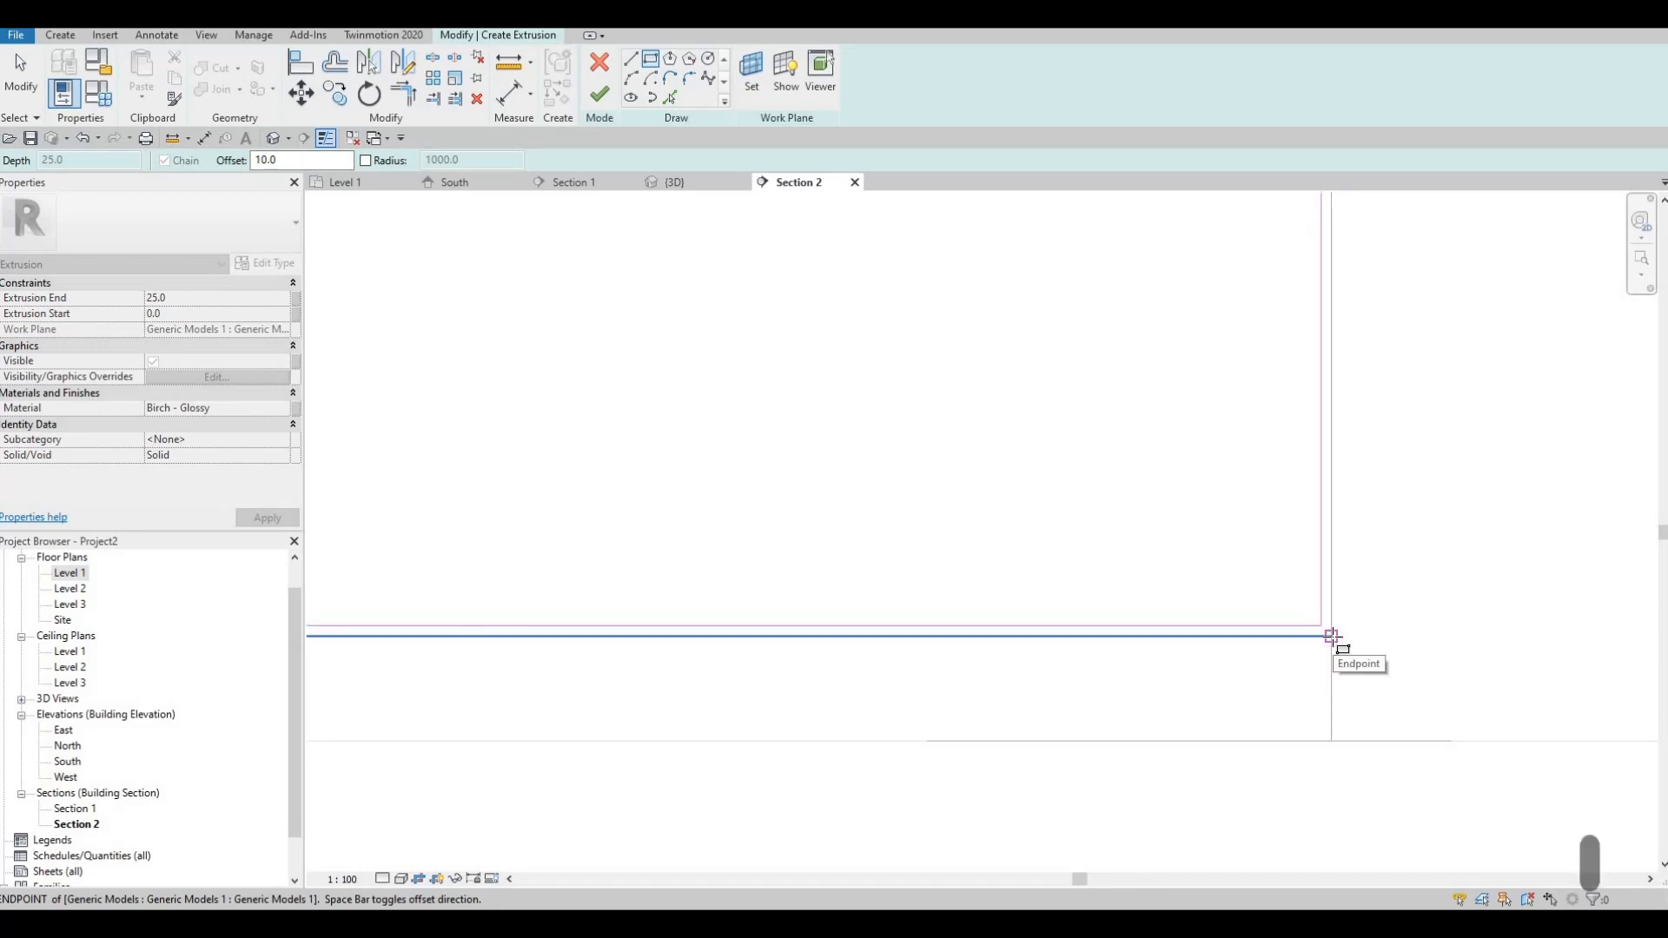
click(1332, 637)
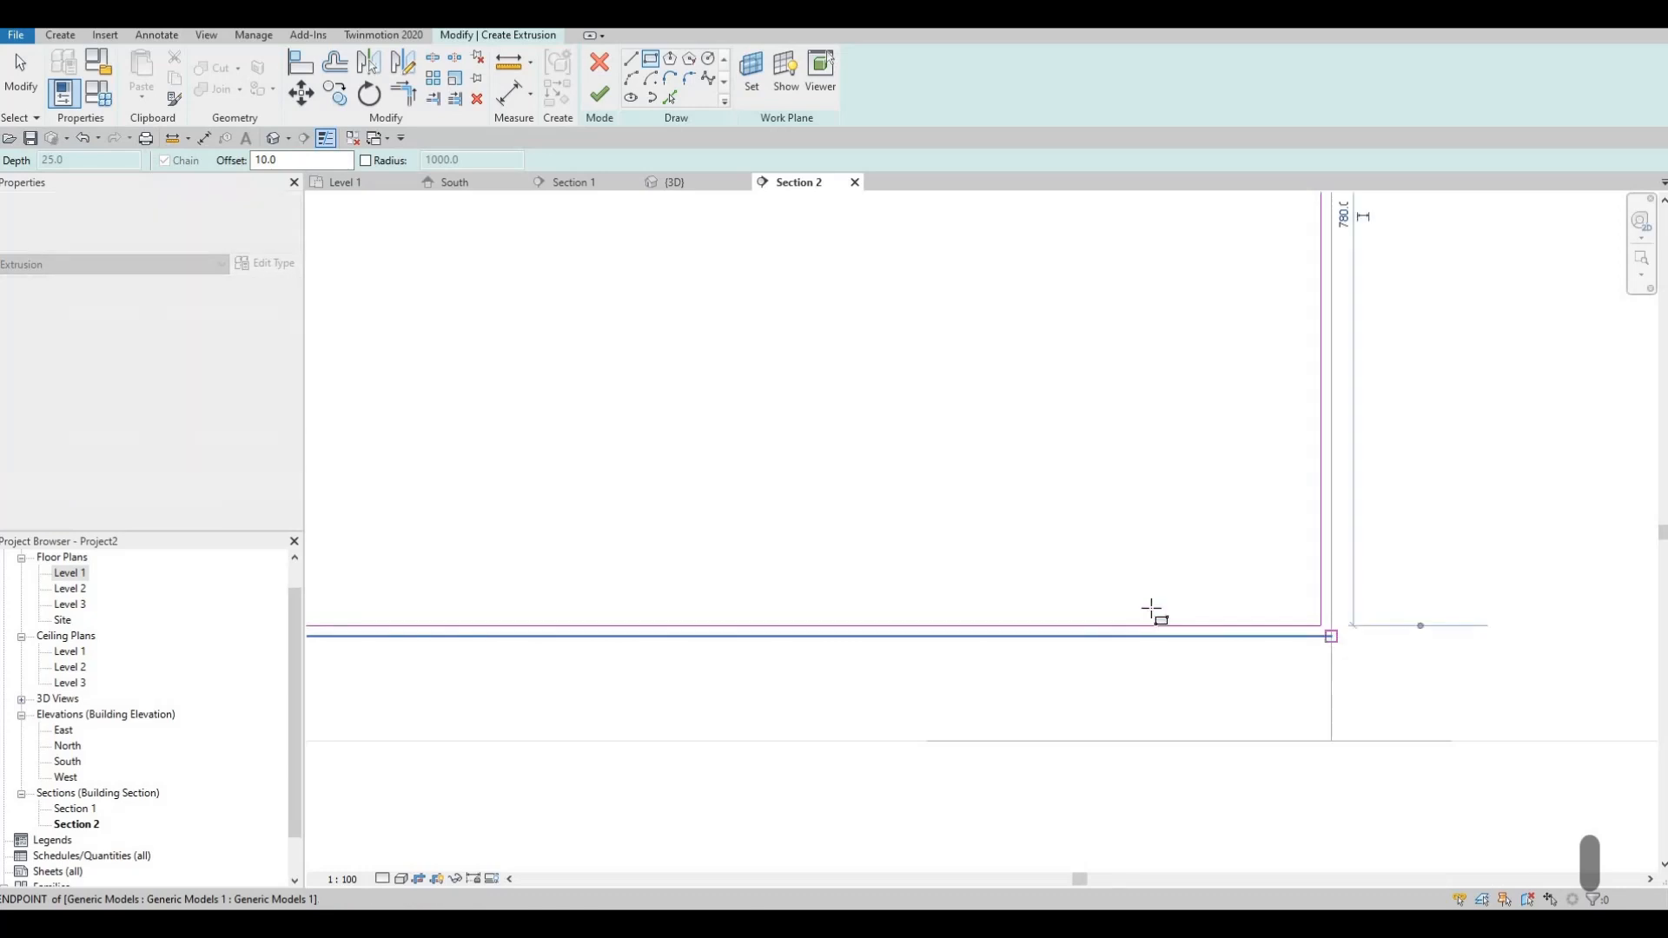
Draw a vertical line between the rectangle's lower and upper edges, offset 10 from their midpoints.
scroll(1072, 577, down, 2)
mouse_move(1031, 585)
middle_down()
mouse_move(1138, 566)
mouse_move(1233, 607)
middle_up()
scroll(1232, 607, down, 2)
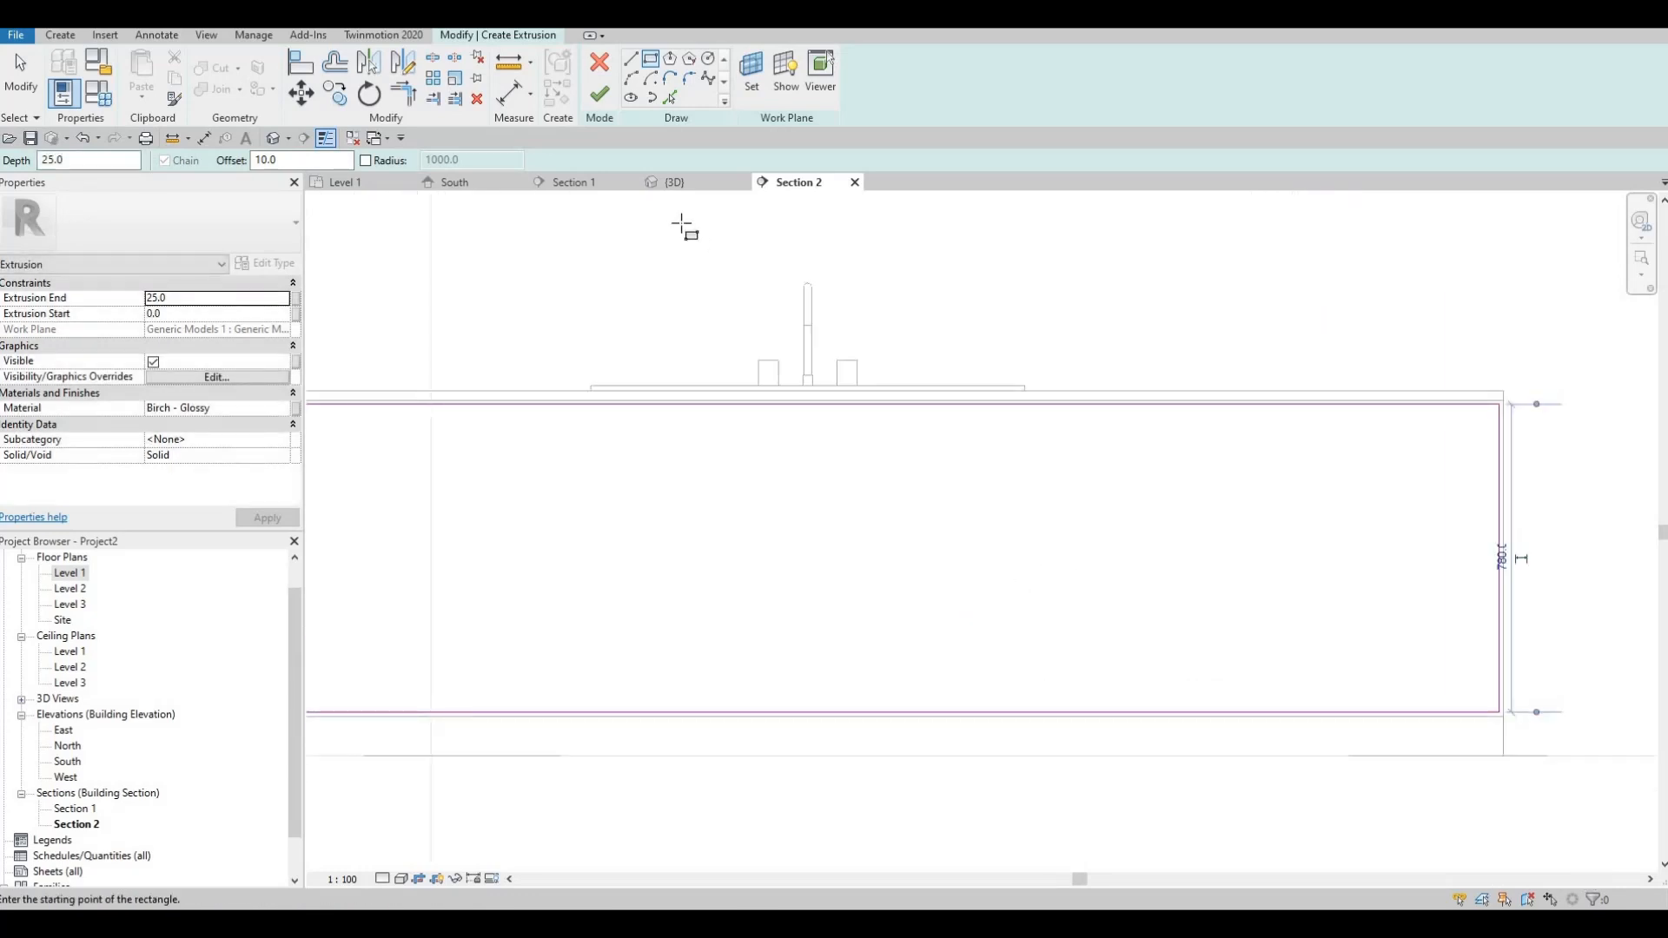
middle_drag(684, 227, 757, 209)
scroll(714, 282, down, 5)
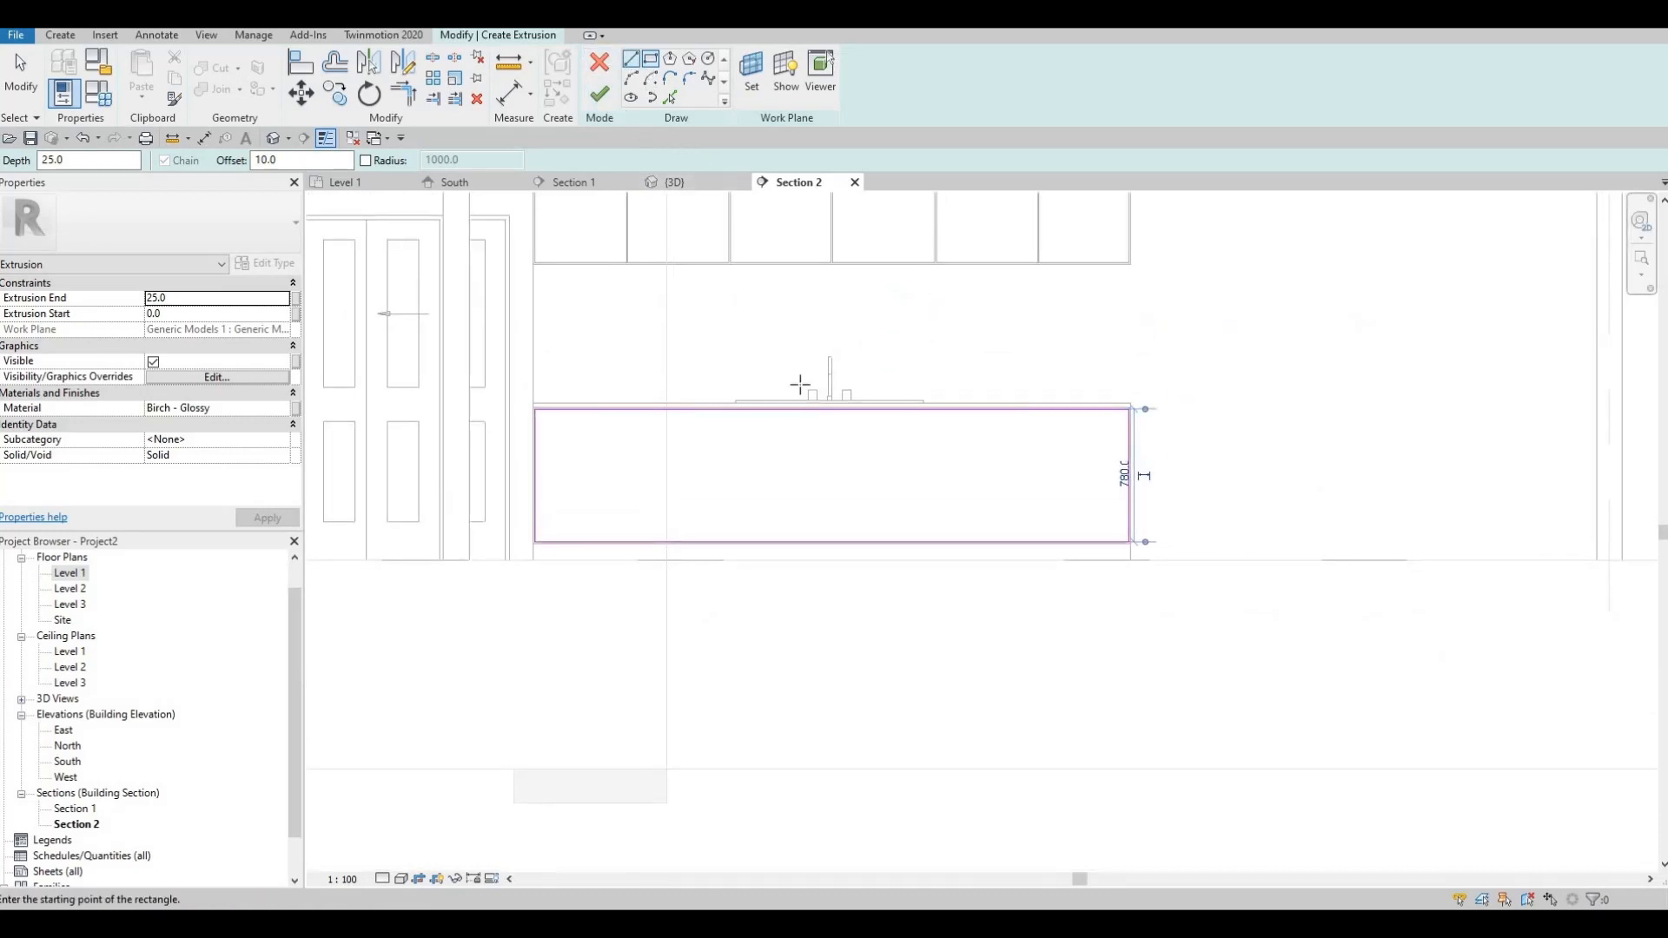
key(l)
key(i)
scroll(842, 447, up, 3)
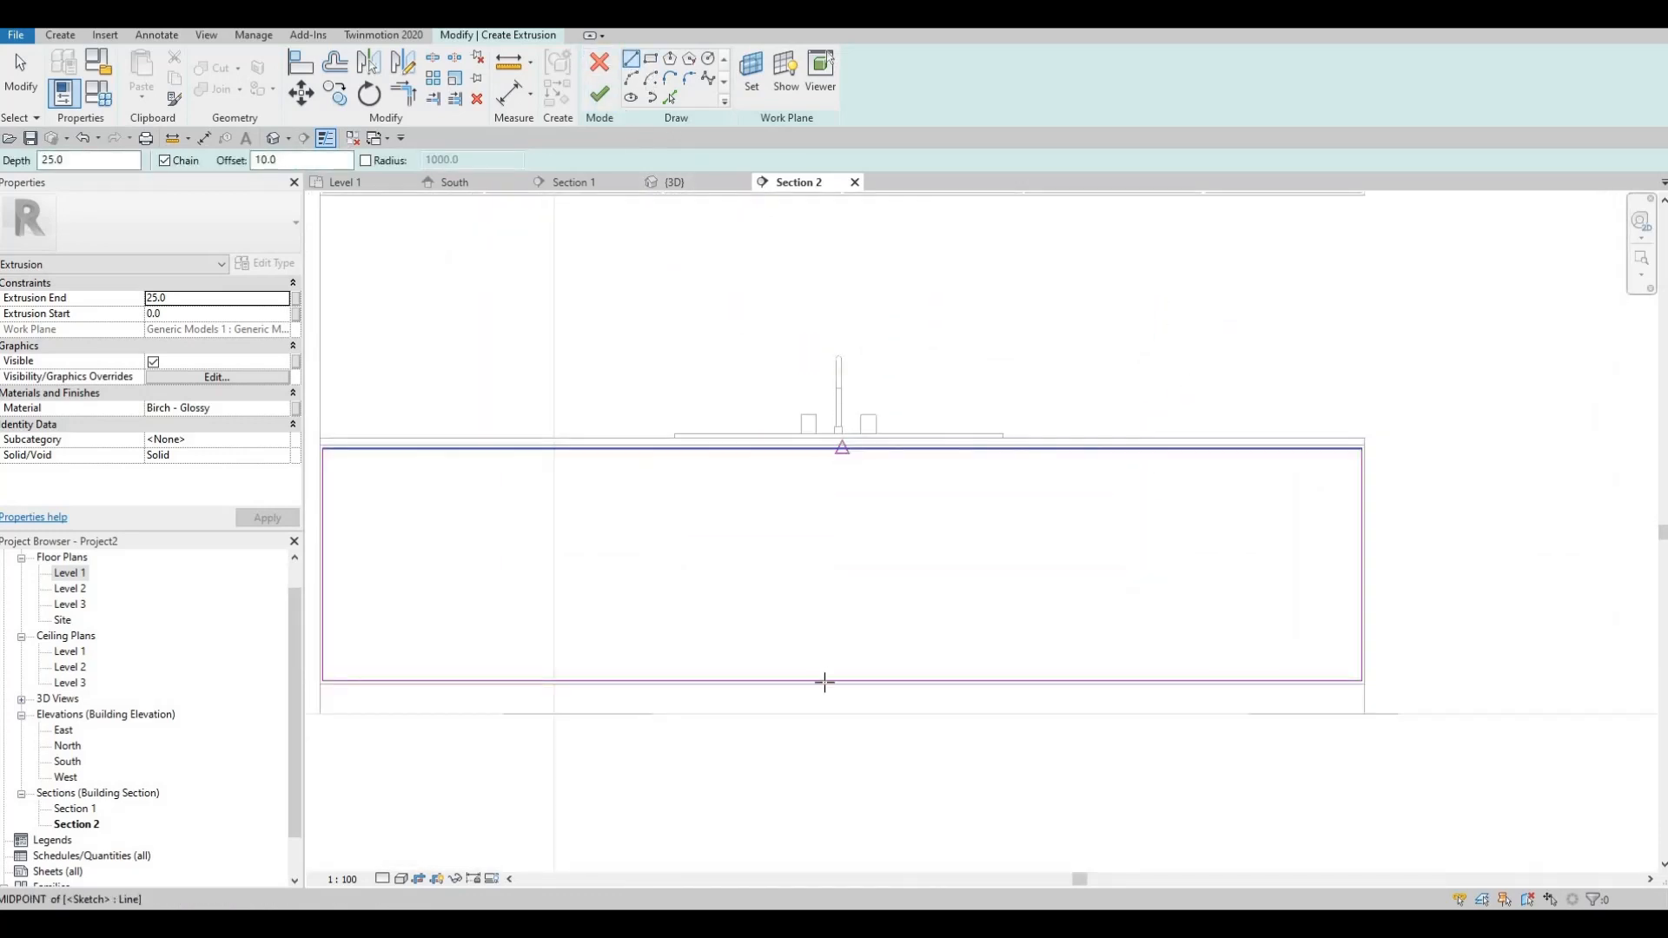
click(824, 682)
click(860, 444)
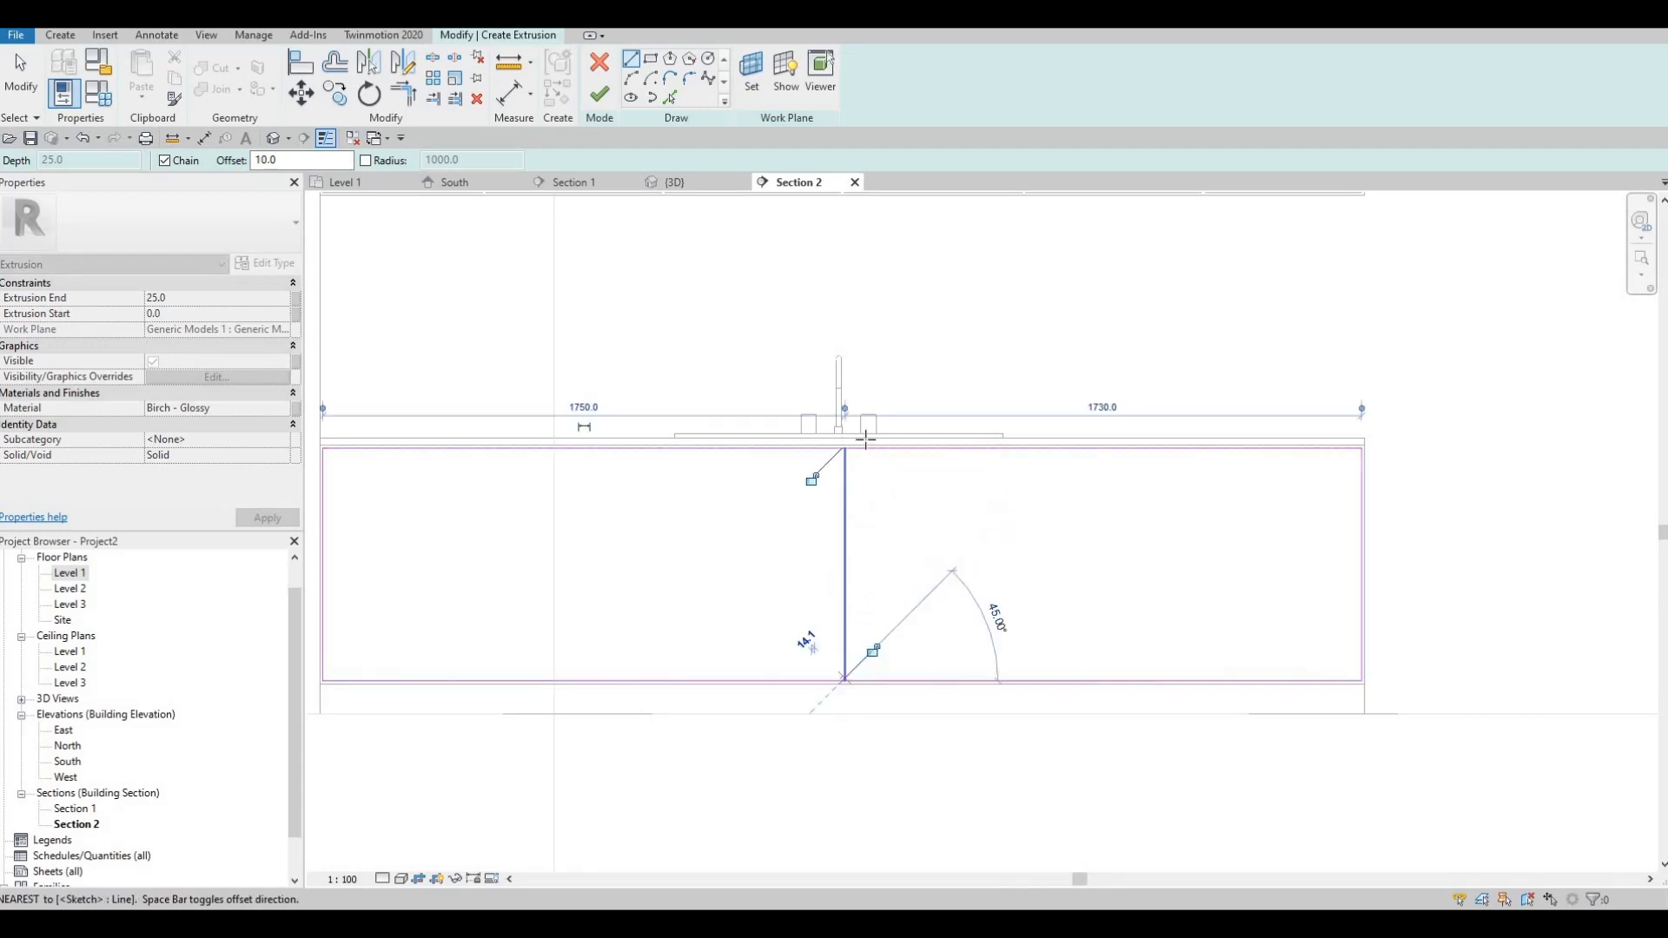
key(Escape)
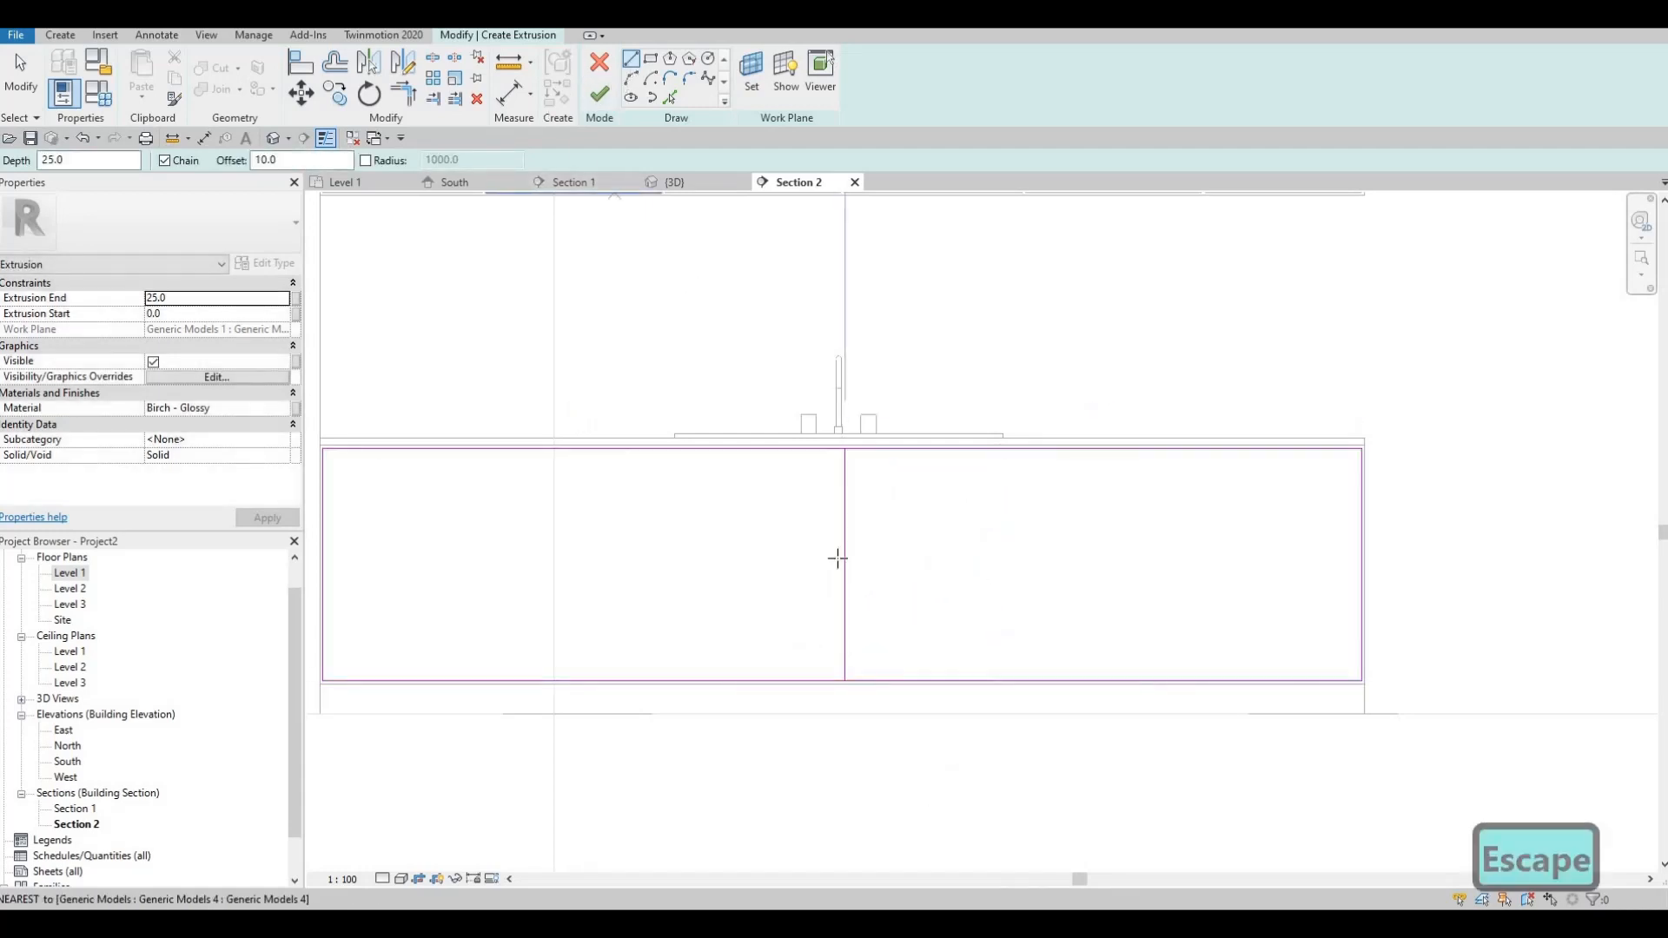
Draw a second full-height vertical line just beside the first, on the other side of the rectangle's centre, with the 10 offset.
scroll(842, 577, up, 2)
click(827, 380)
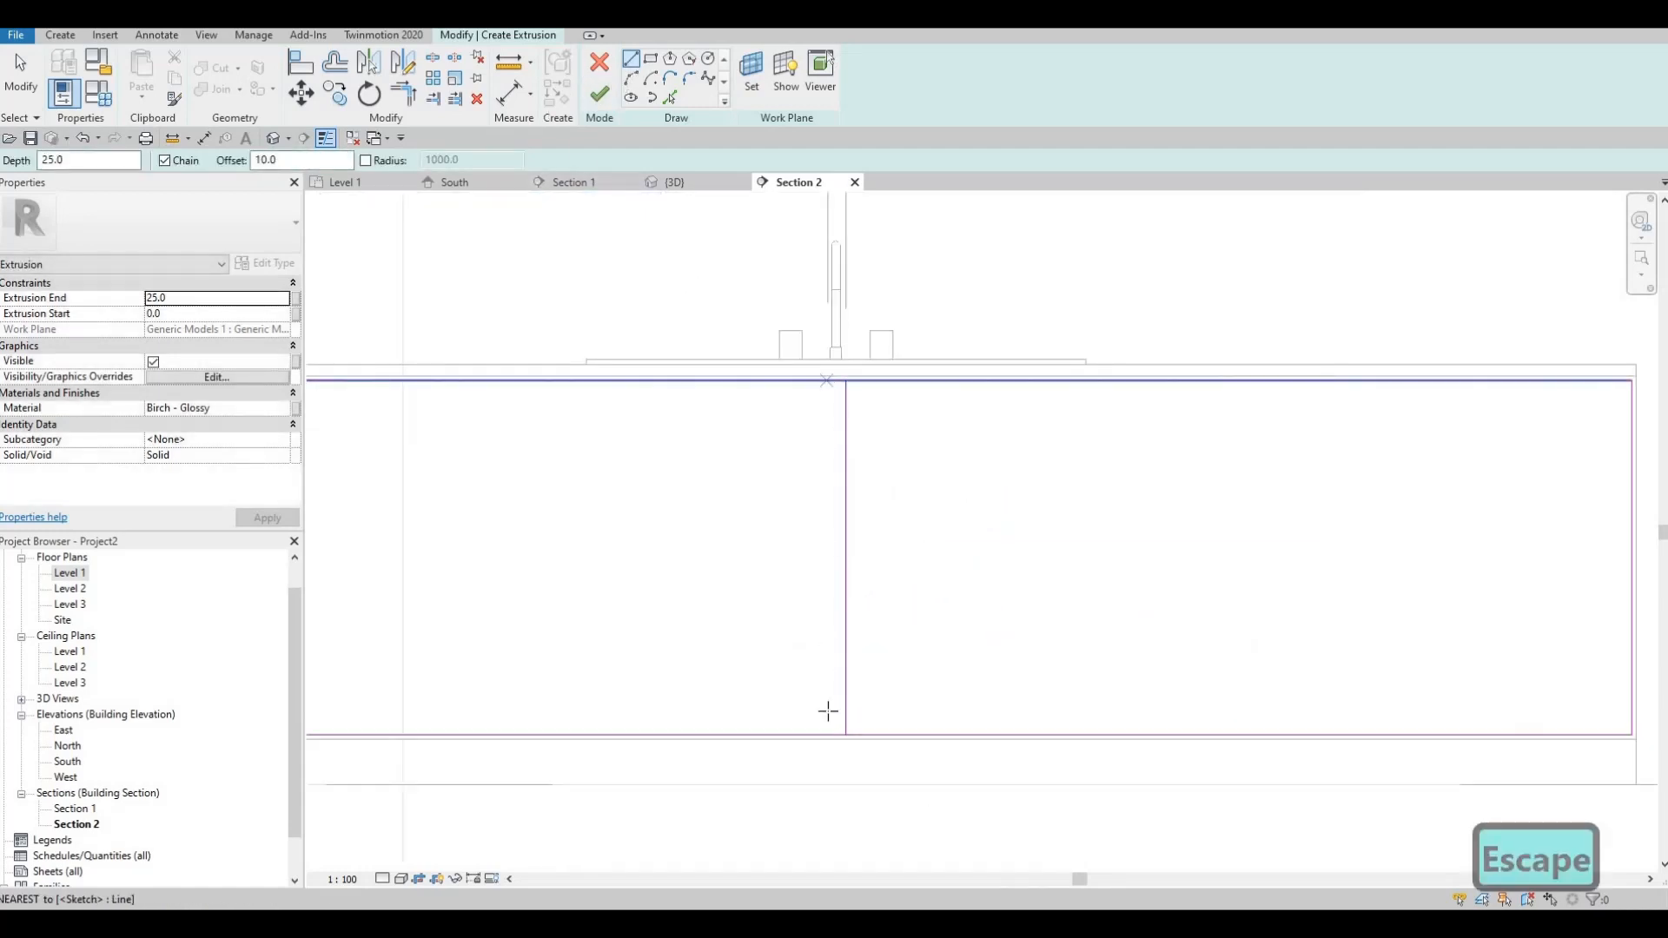
key(Escape)
key(Escape)
key(Escape)
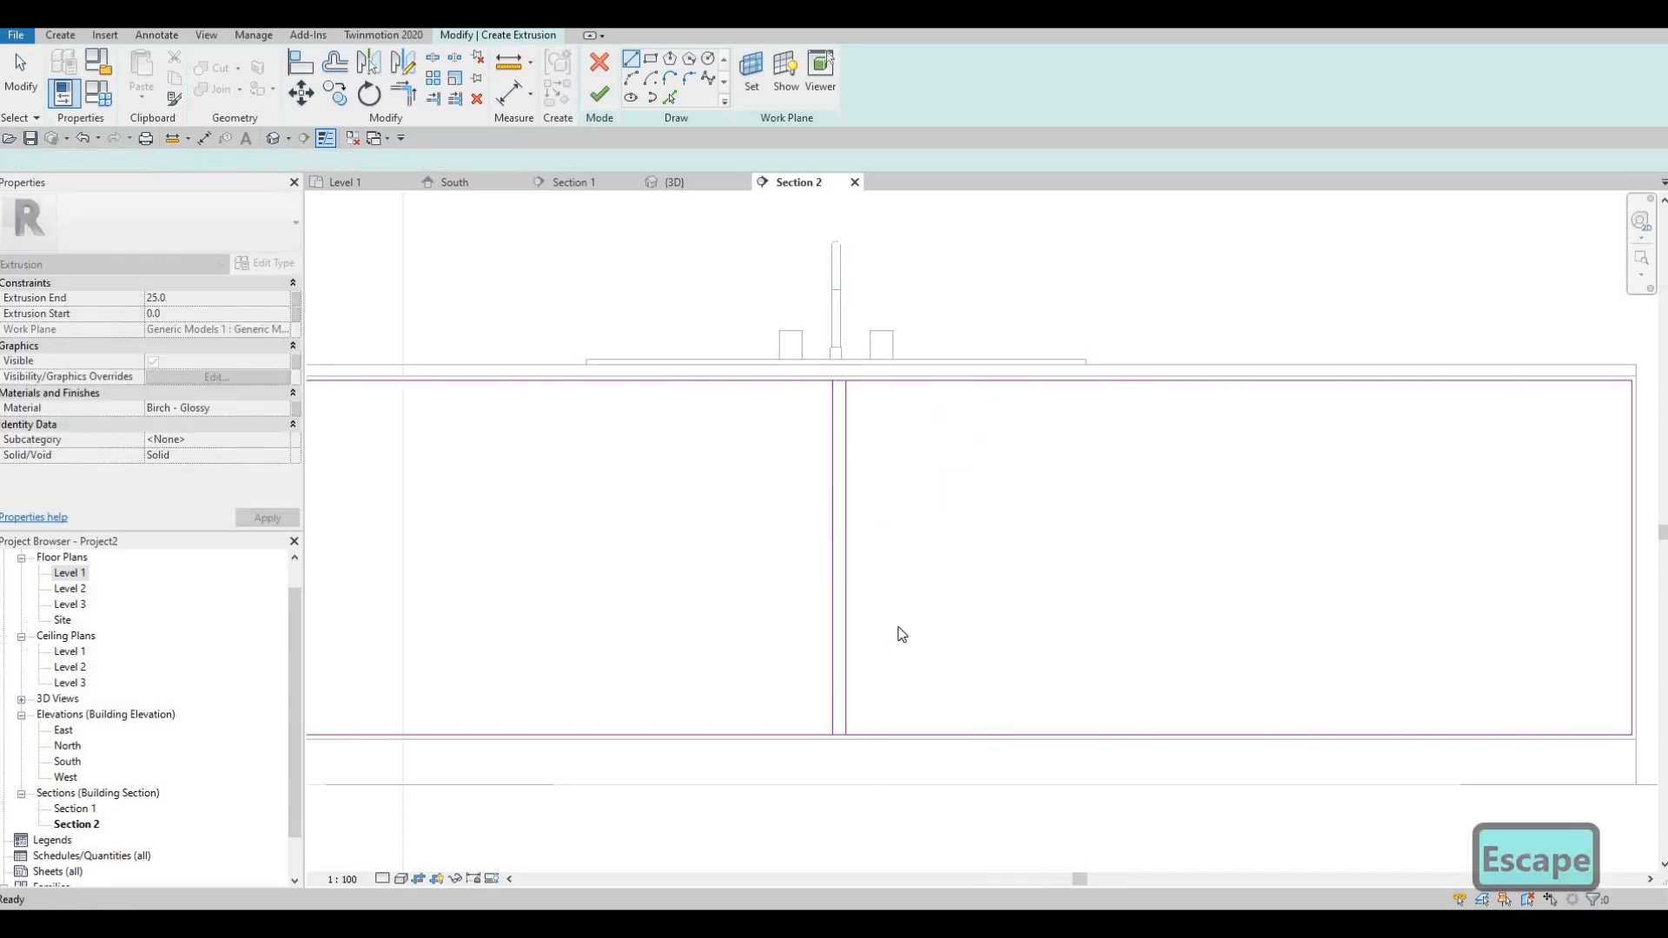
Copy the central pair of vertical lines to four more positions, two on each side, with multiple copies enabled.
scroll(785, 575, down, 2)
drag(920, 566, 793, 525)
scroll(801, 467, down, 3)
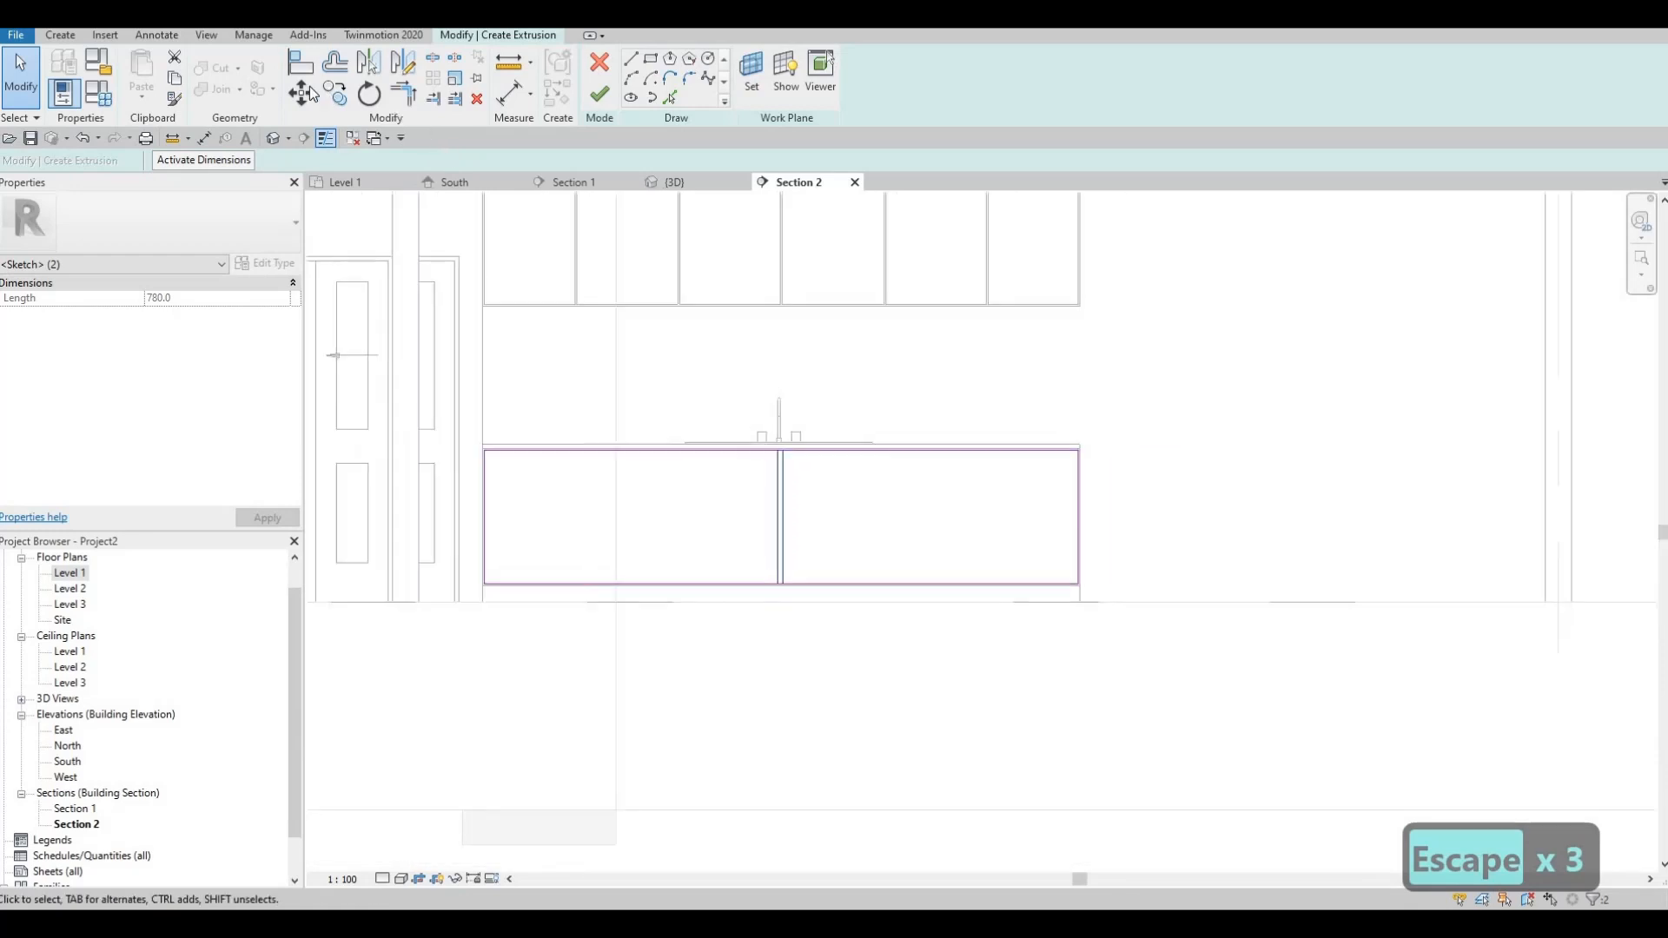
click(335, 92)
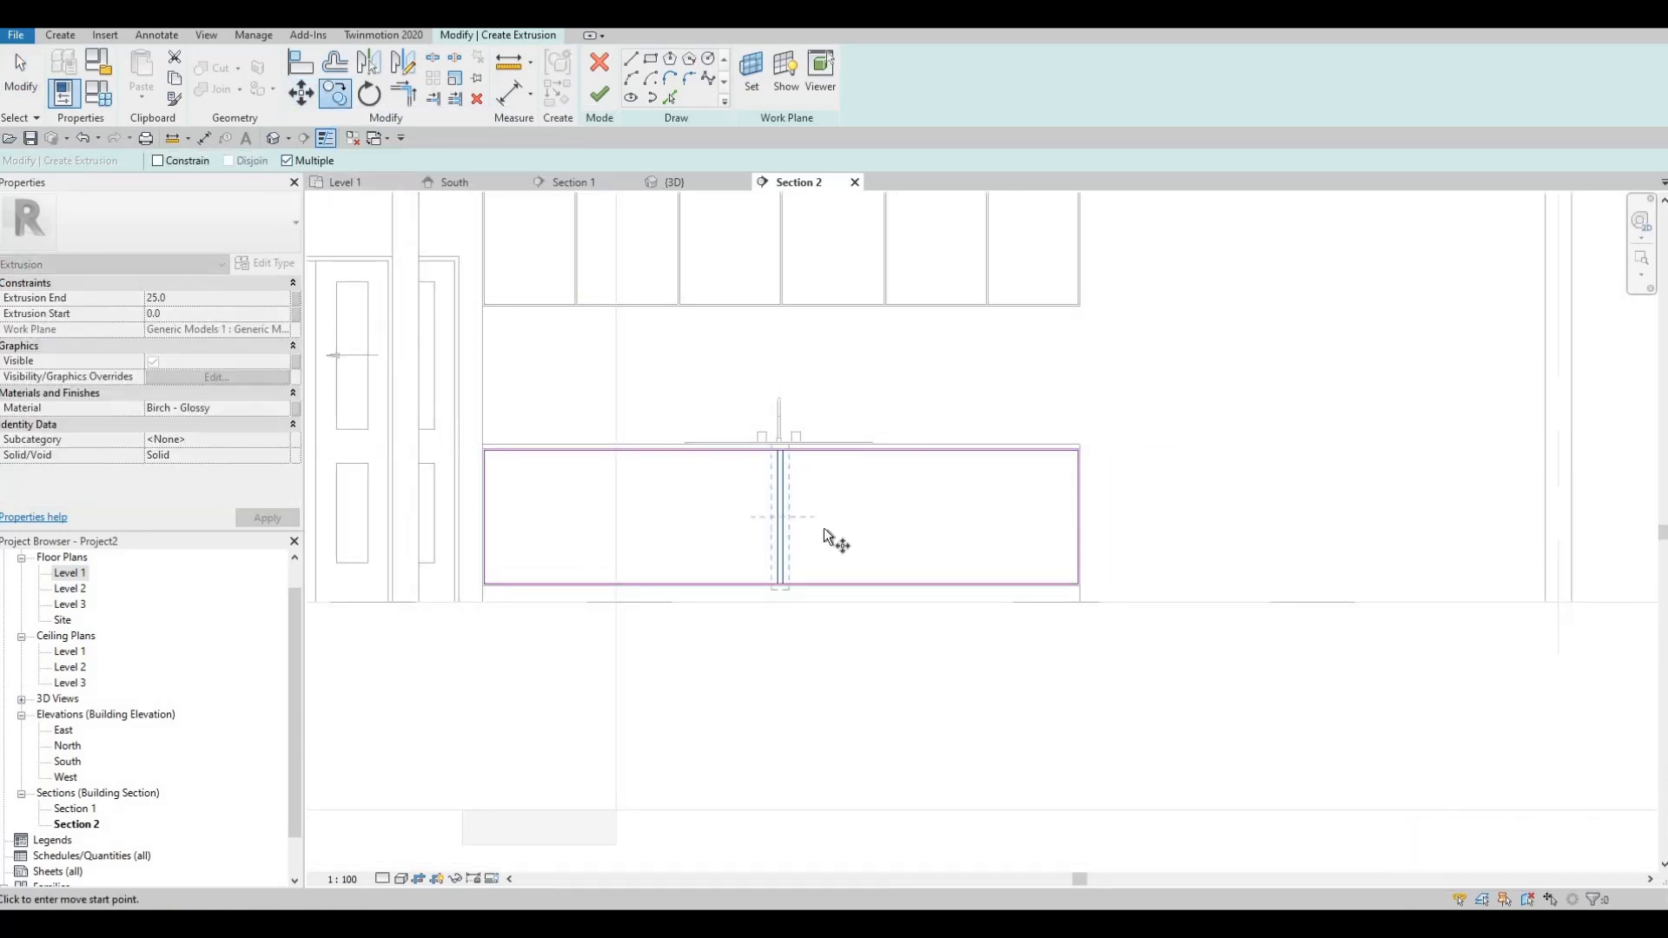
click(1025, 526)
click(752, 519)
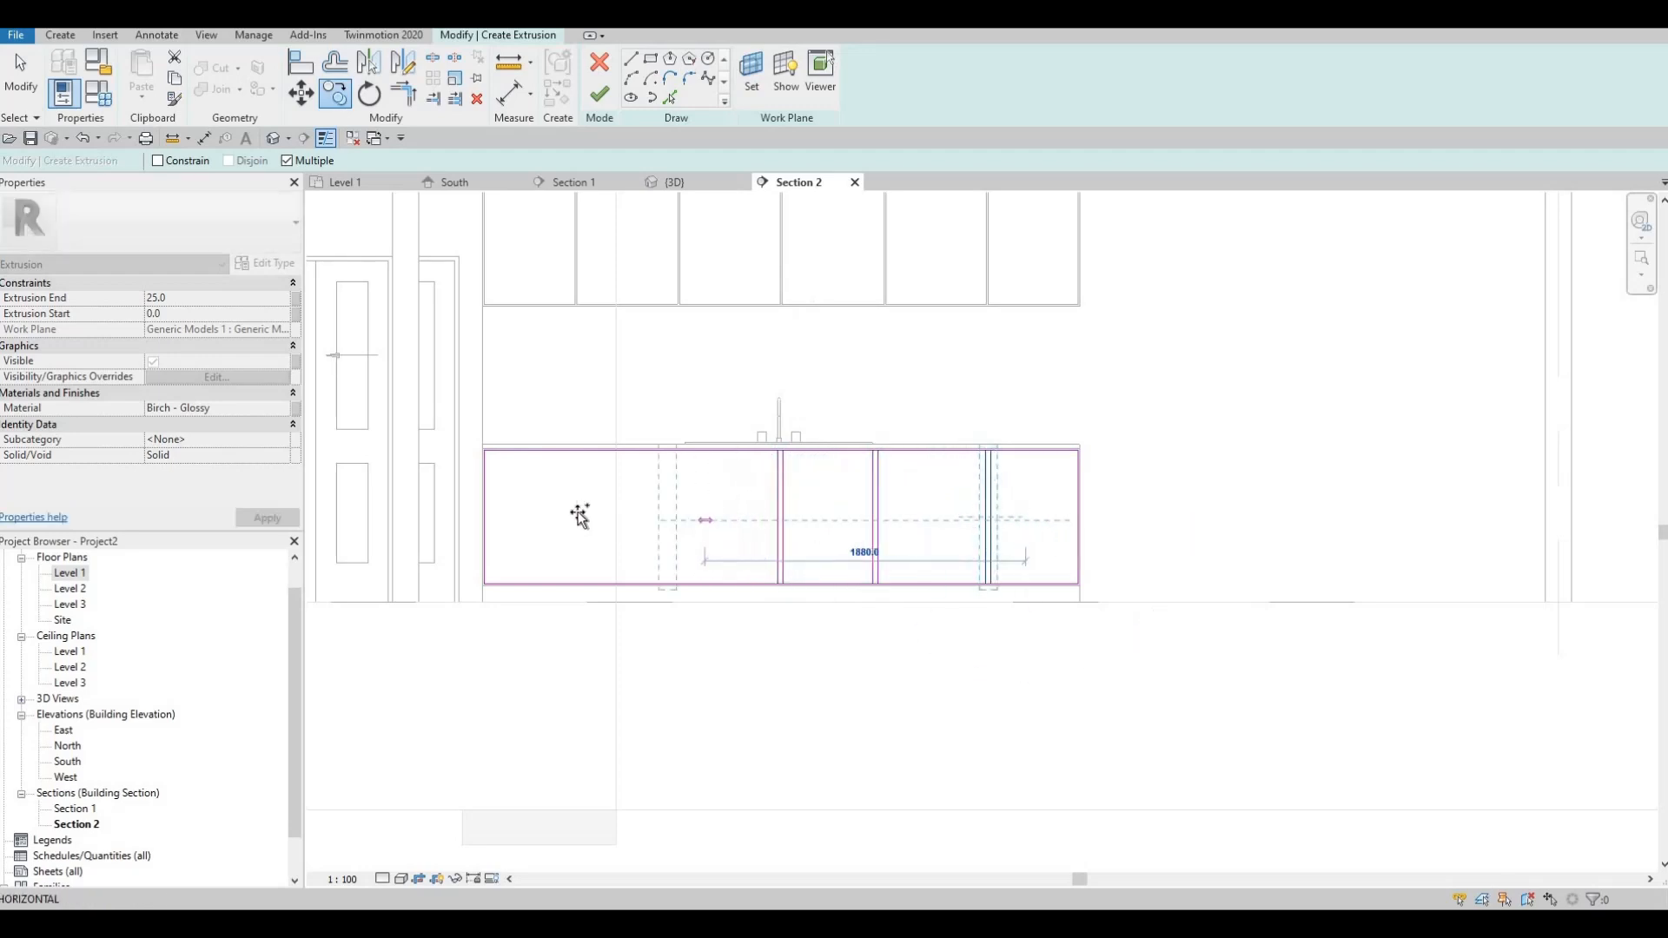
click(610, 520)
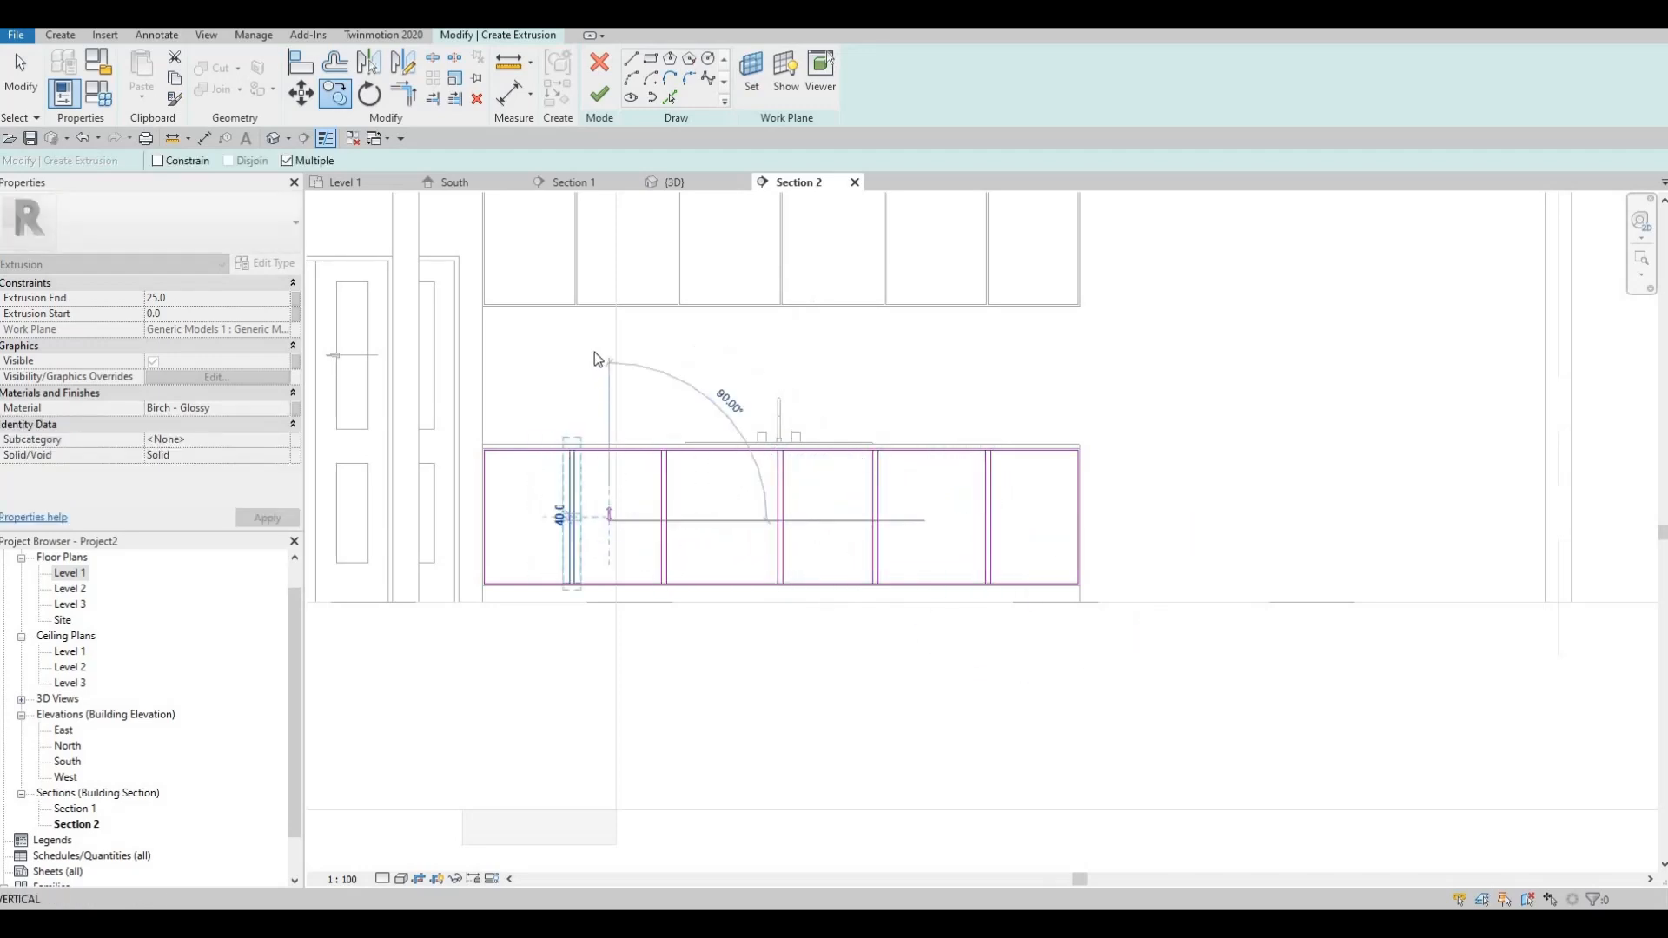
key(Escape)
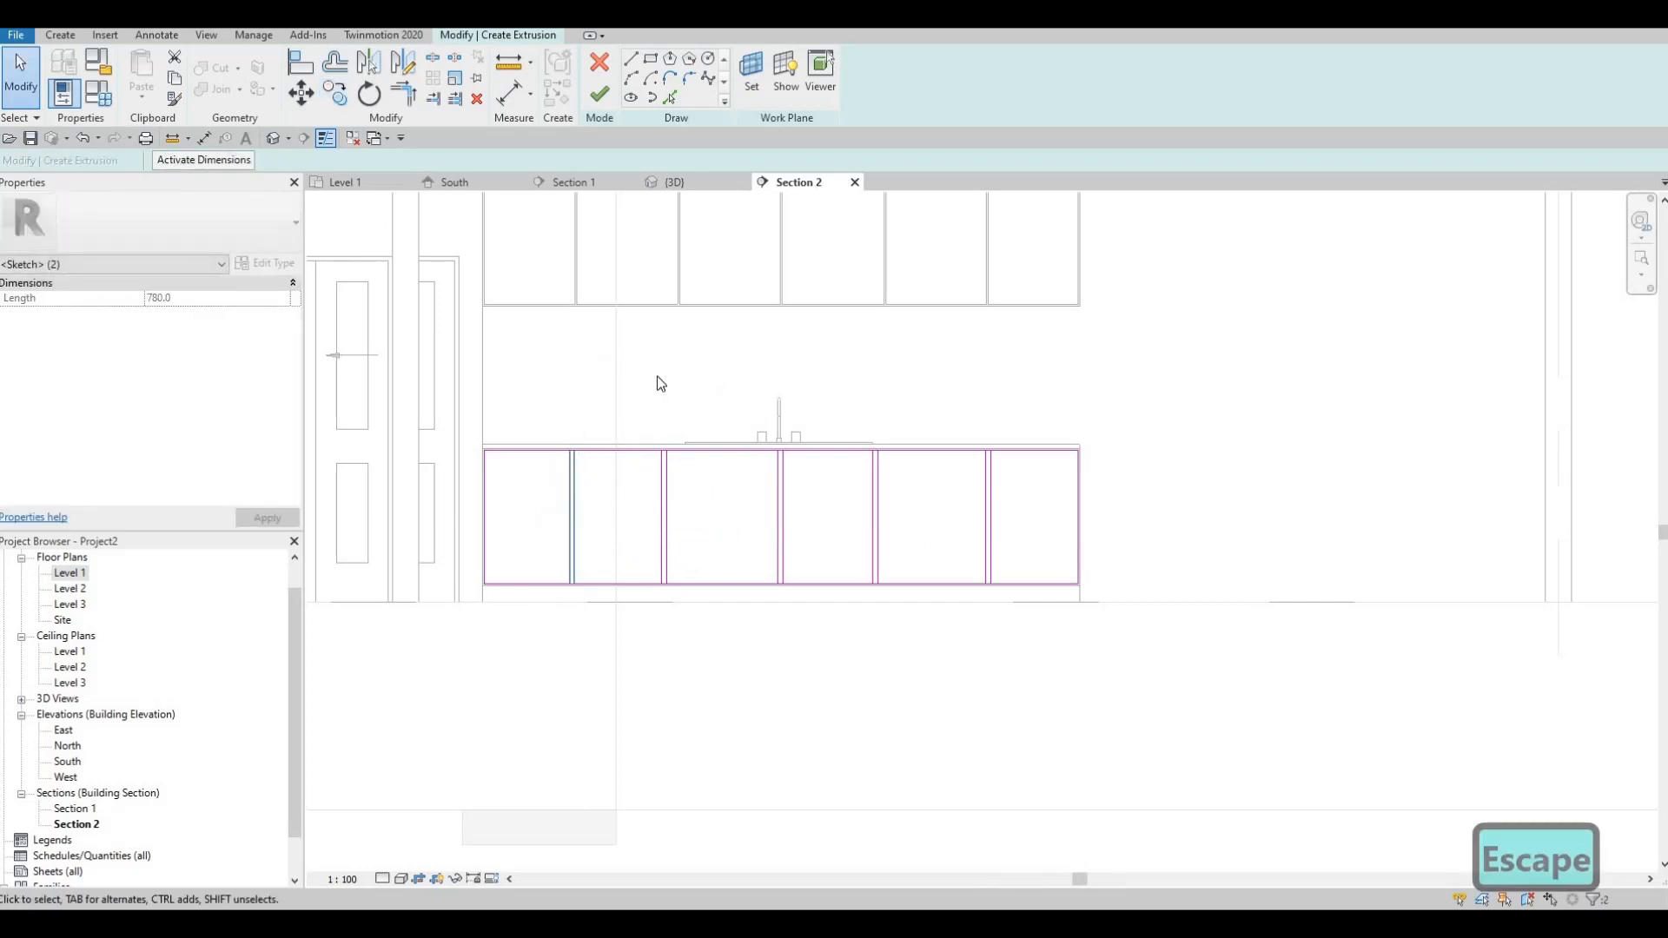
Align the leftmost pair of division lines in the lower door sketch with the edges of the upper cabinets' first door gap.
click(304, 70)
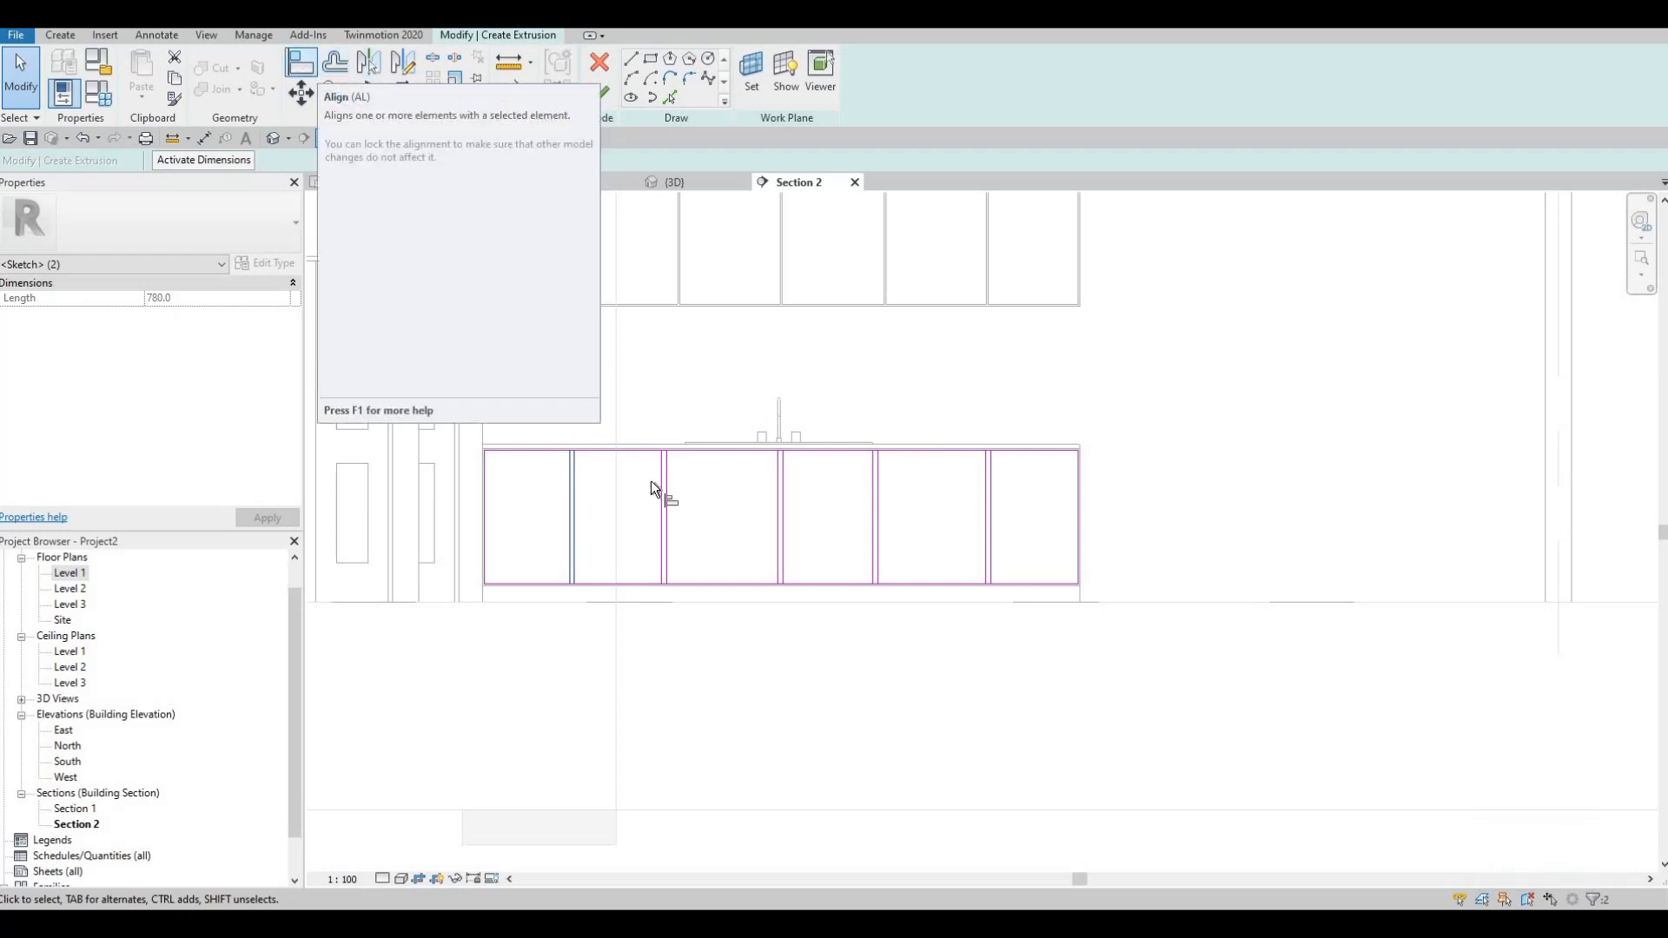
scroll(608, 472, up, 2)
scroll(613, 488, up, 1)
middle_drag(562, 383, 582, 546)
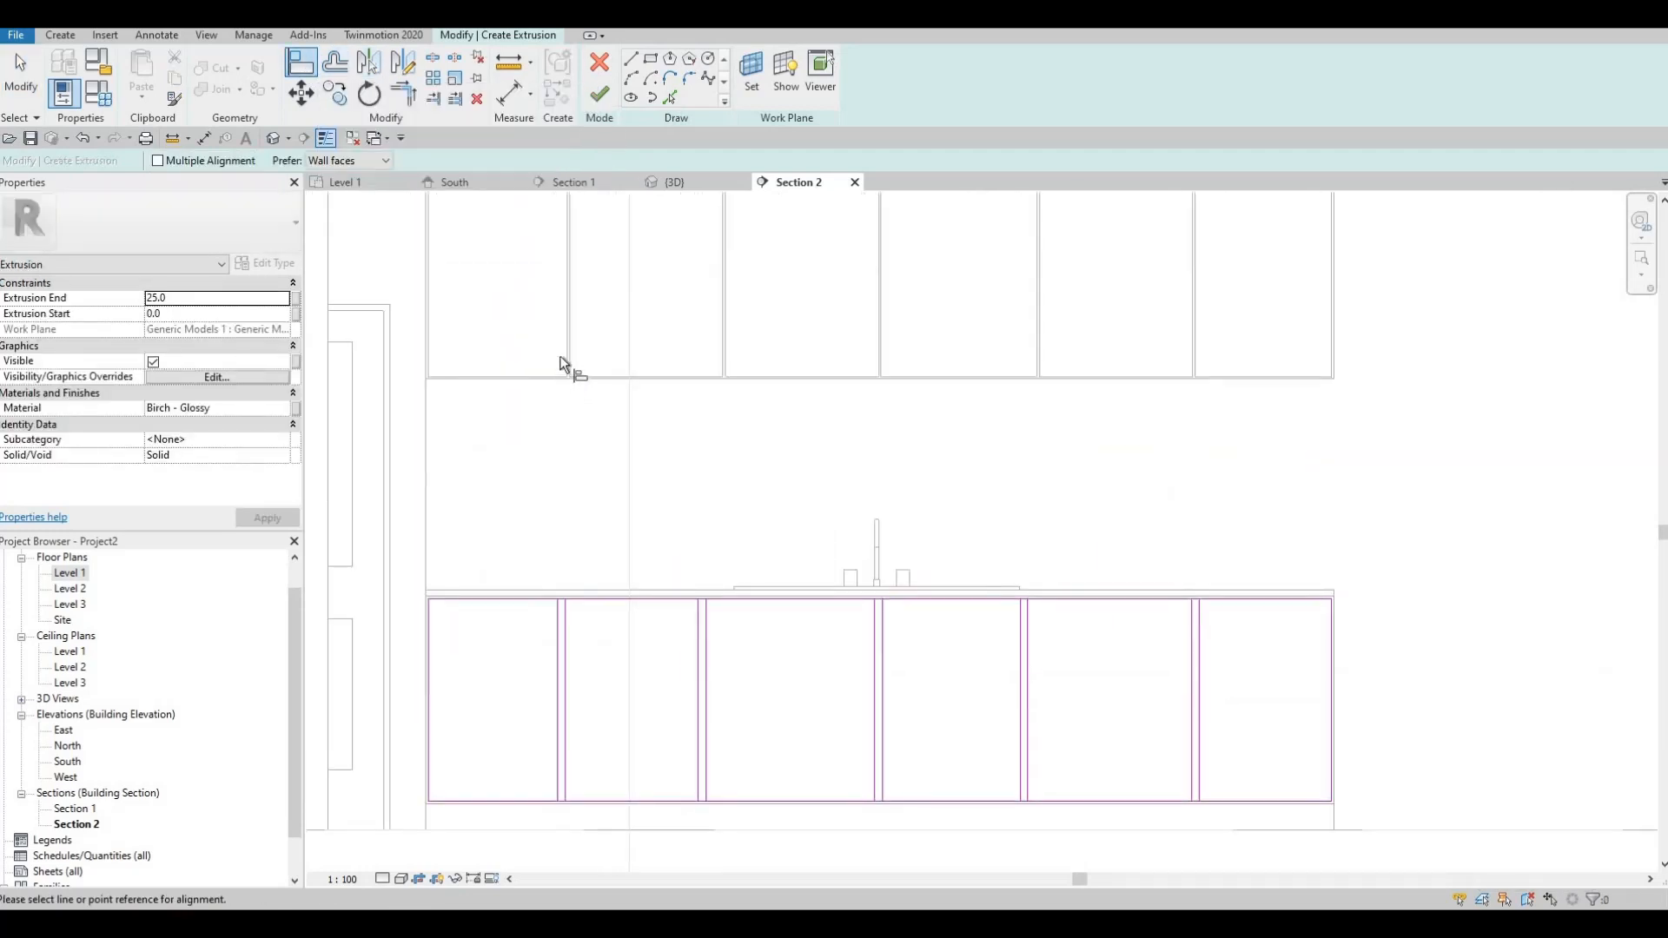
click(567, 354)
scroll(562, 674, up, 2)
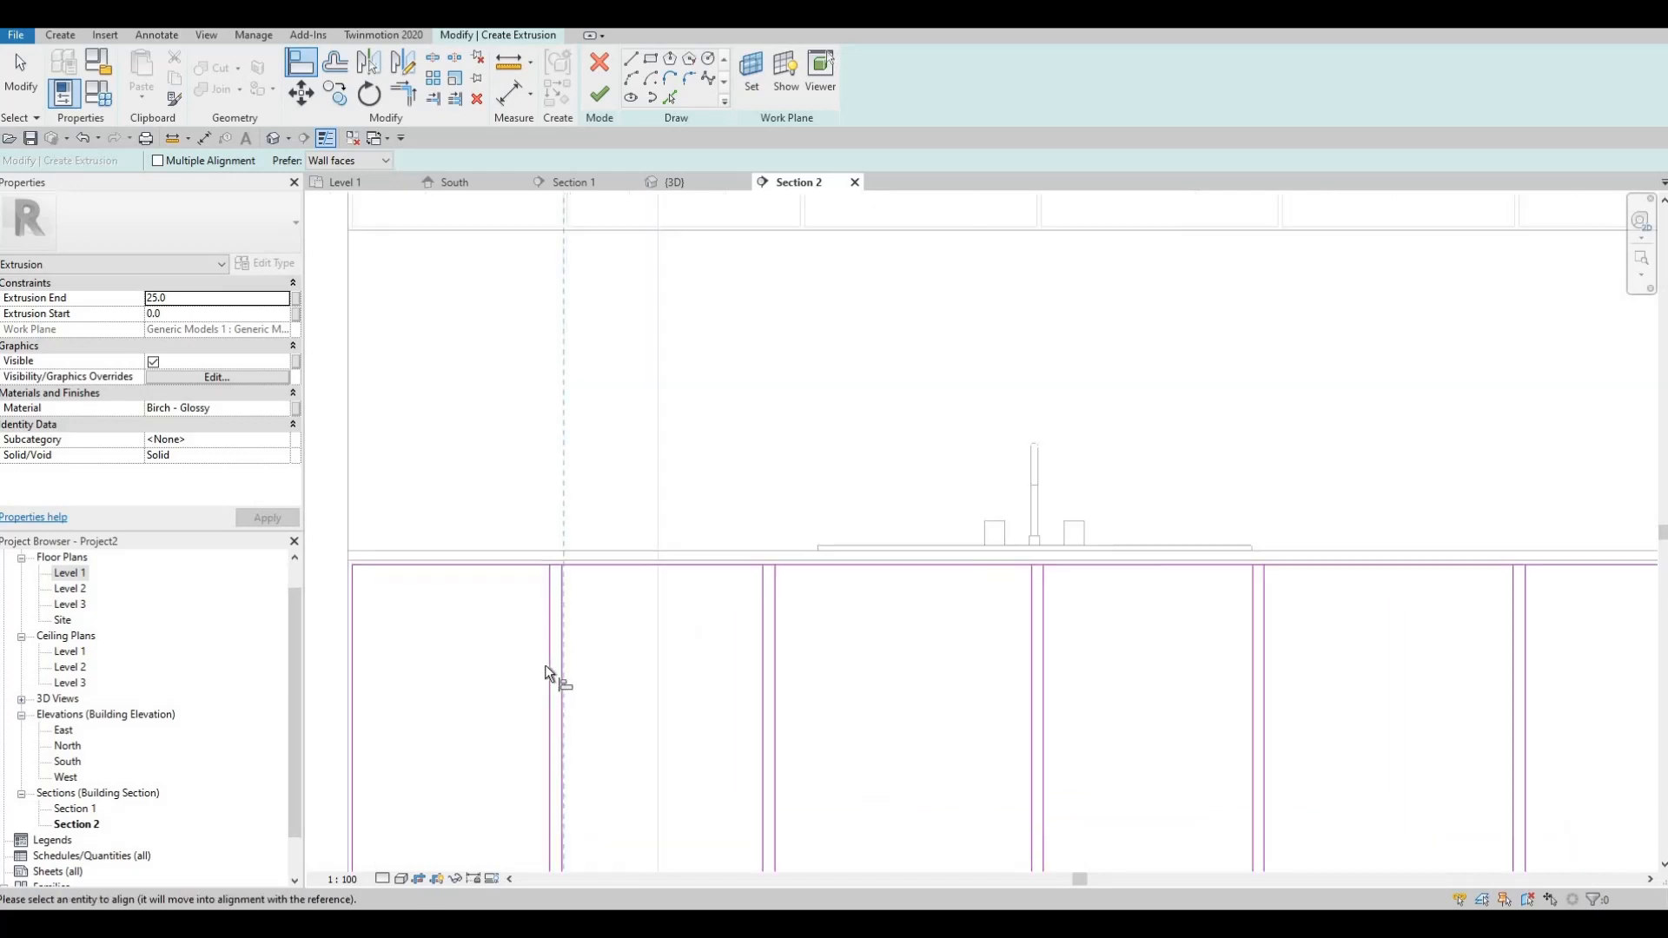
click(553, 656)
scroll(563, 621, up, 3)
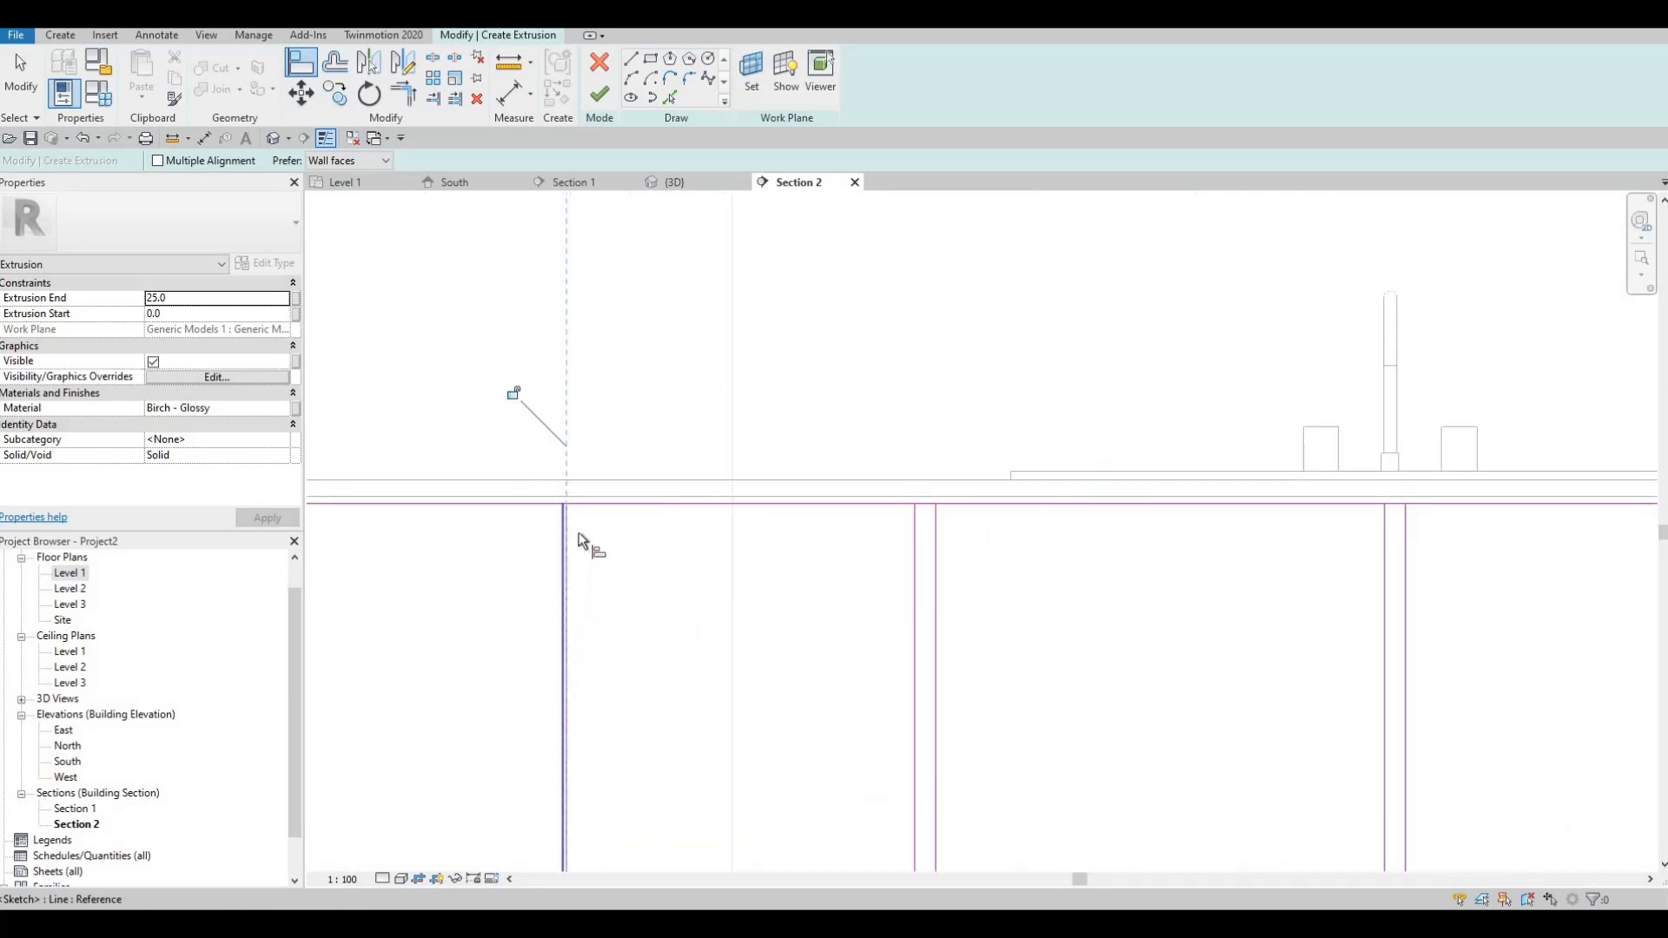
scroll(596, 677, down, 5)
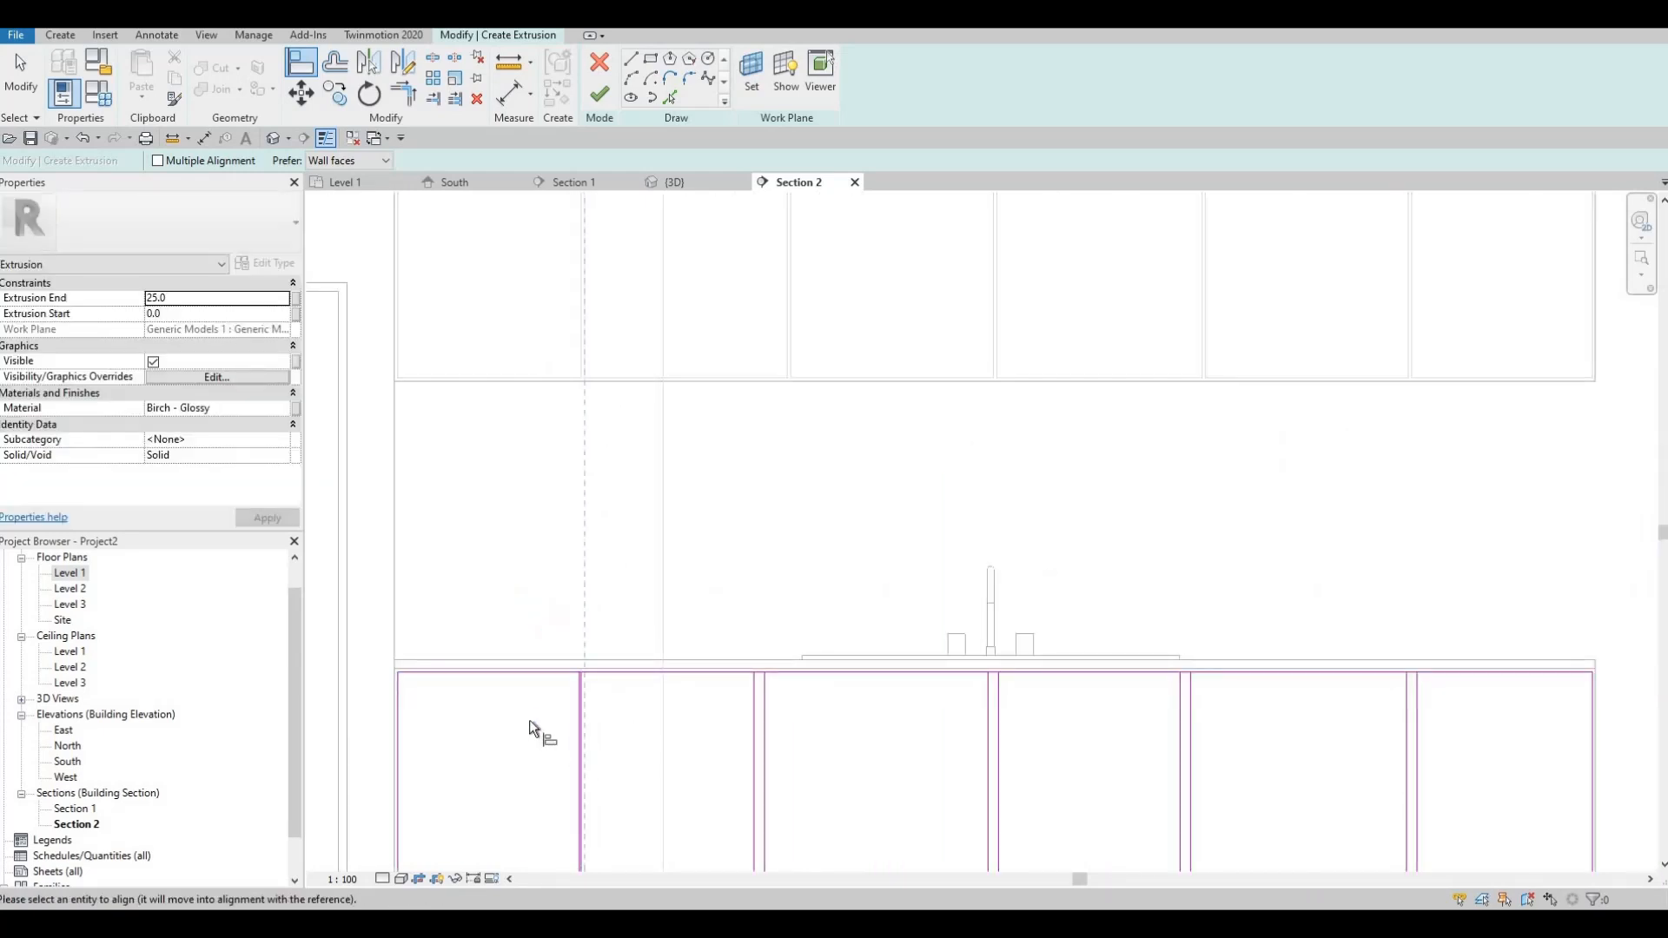
scroll(539, 700, up, 3)
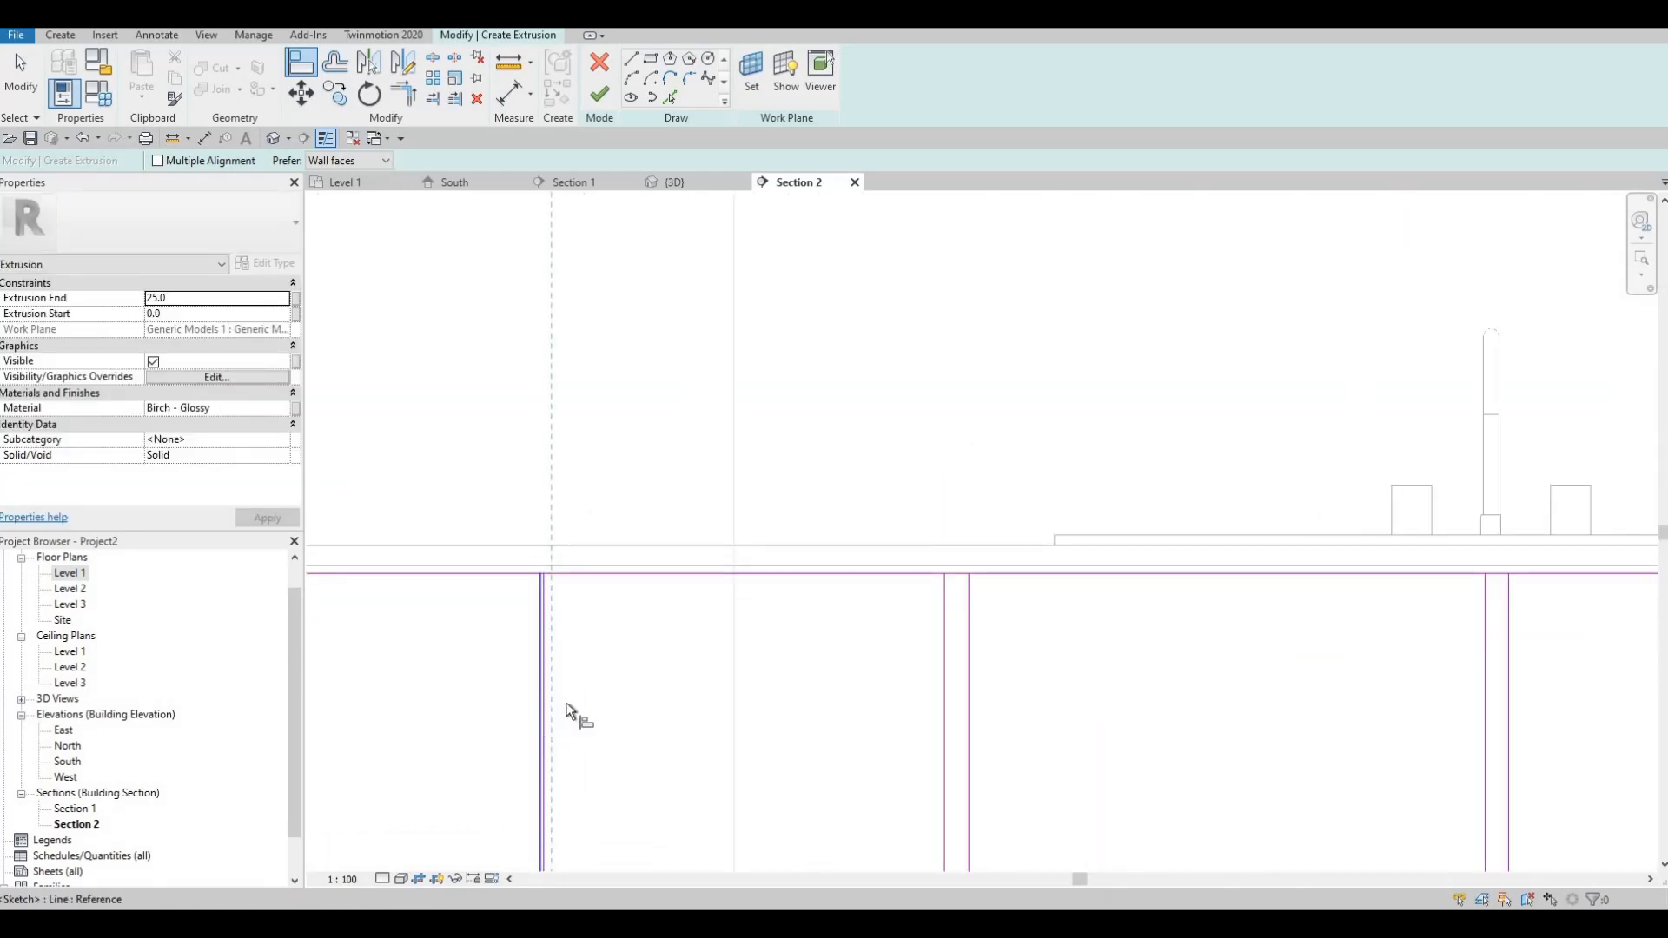
scroll(743, 458, down, 4)
Align both lines of the second division pair from the left with the upper cabinets' second door gap.
click(764, 377)
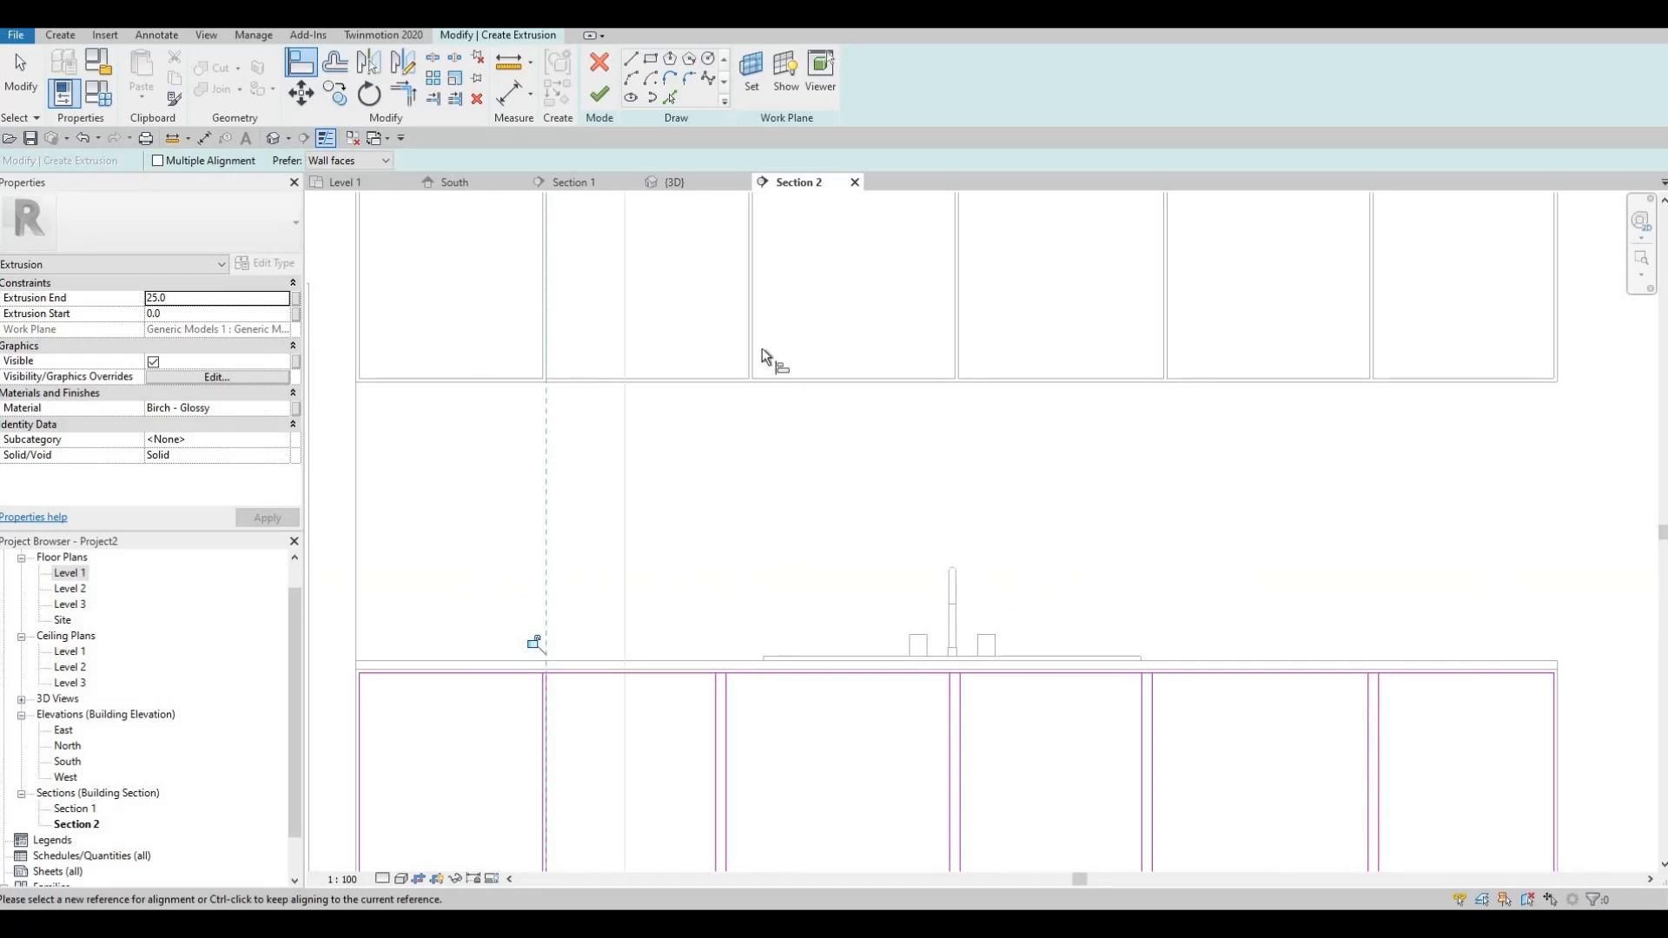
click(734, 722)
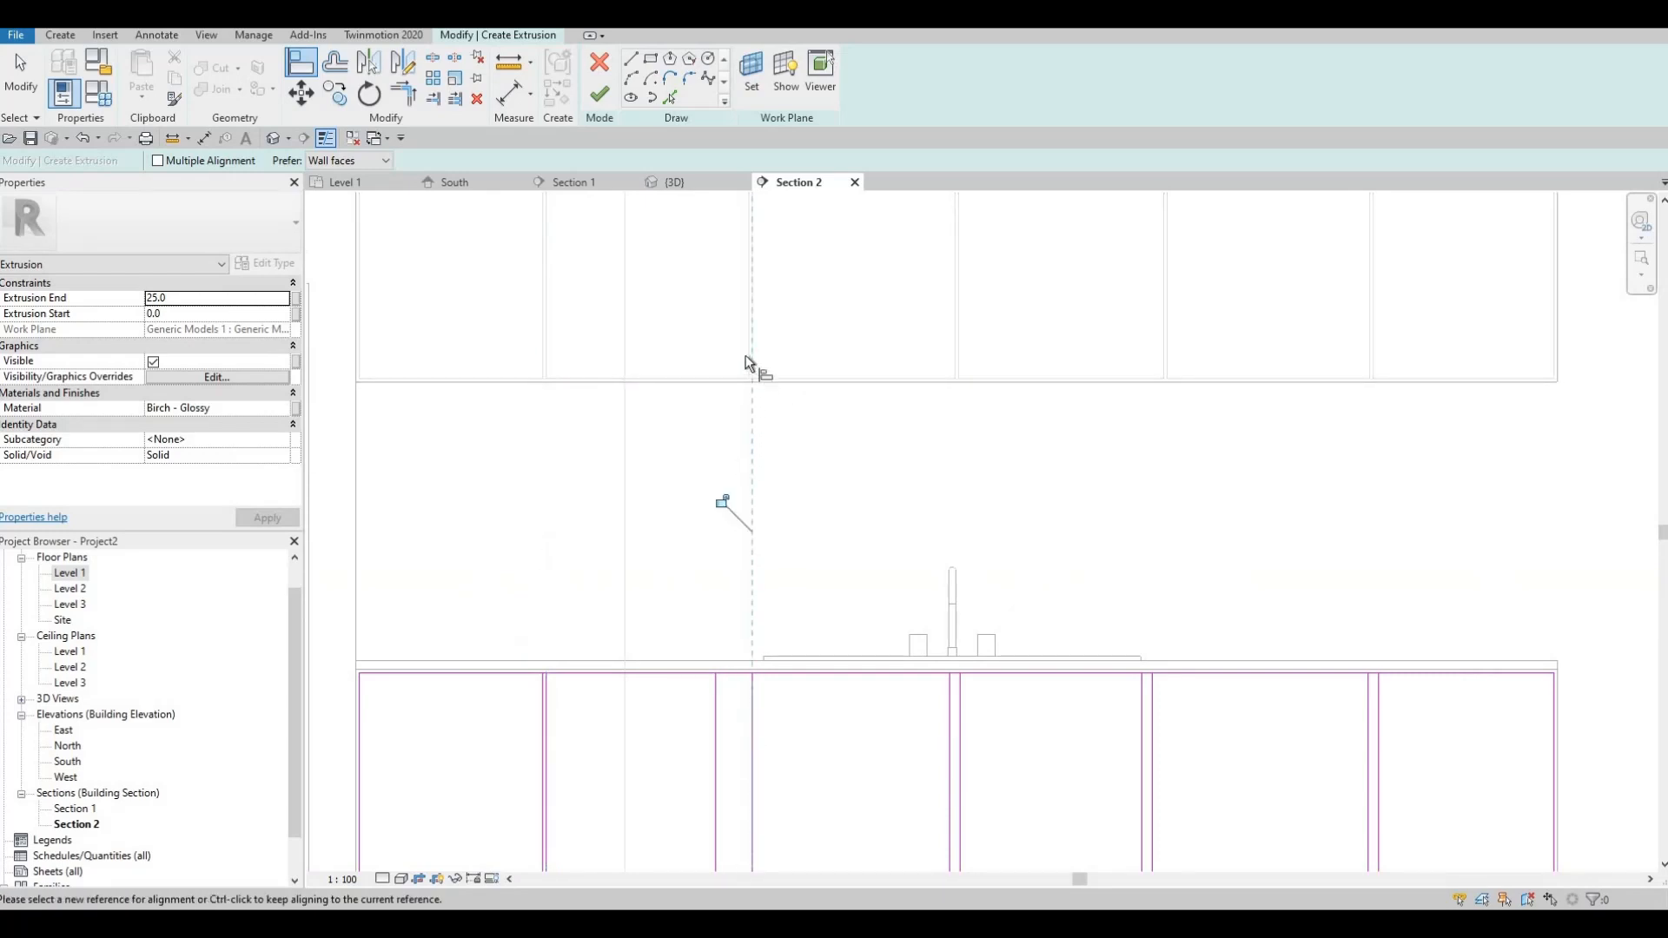
click(718, 765)
Align both lines of the central division pair with the edges of the upper cabinets' central door gap.
middle_drag(843, 795, 681, 719)
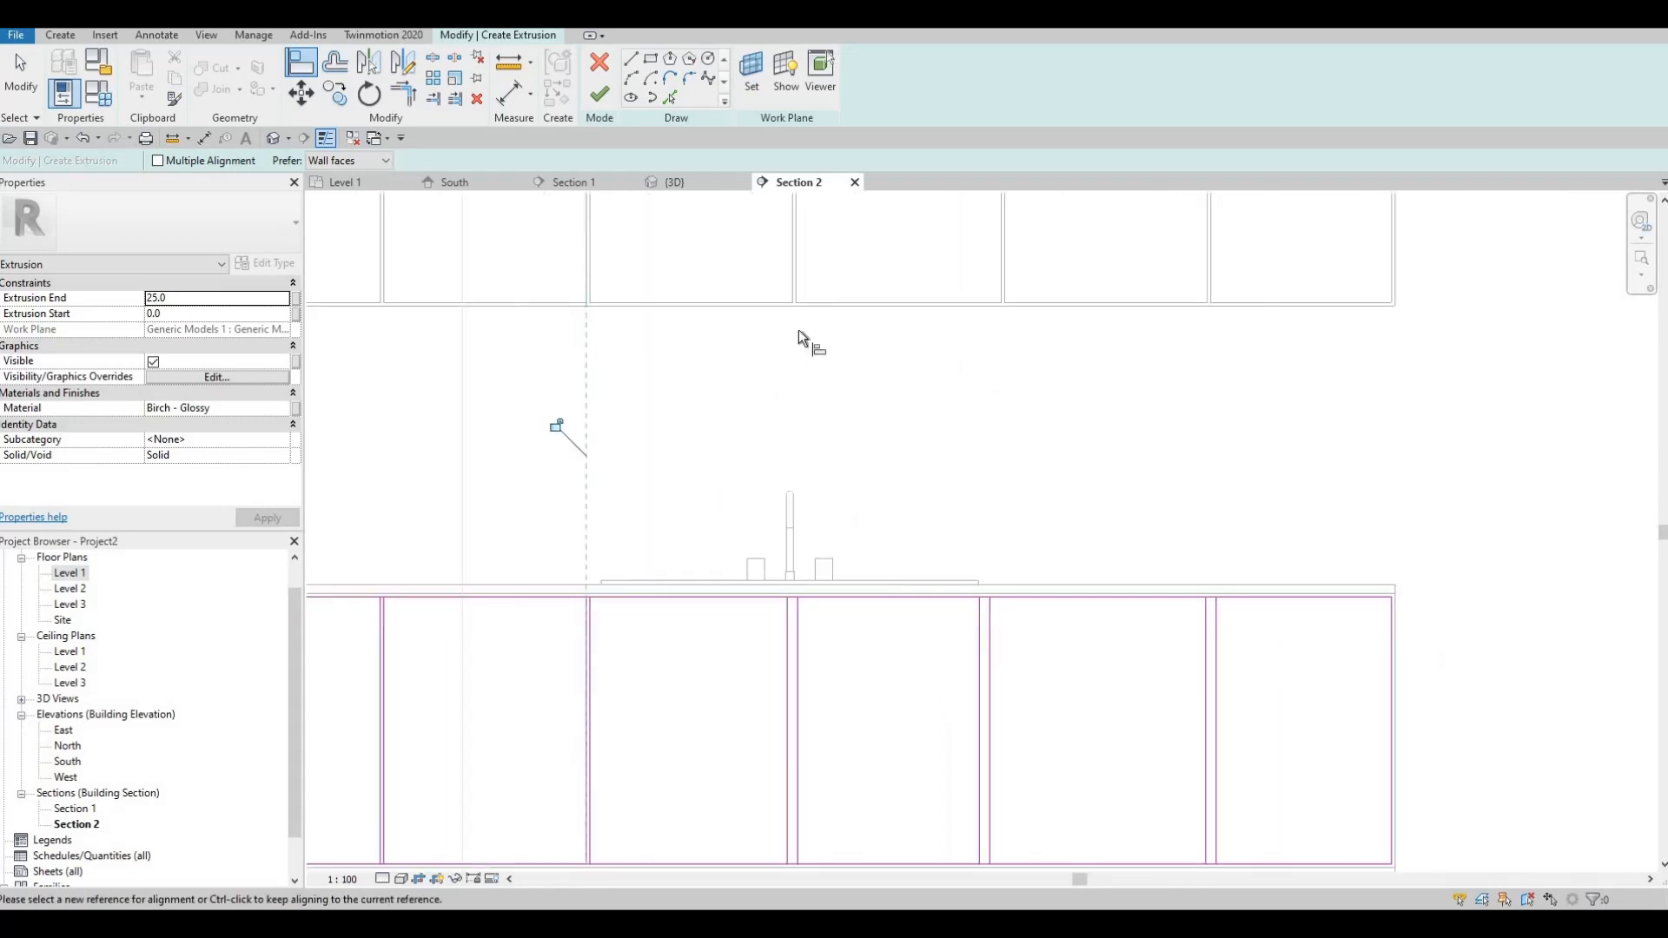
click(798, 279)
click(797, 643)
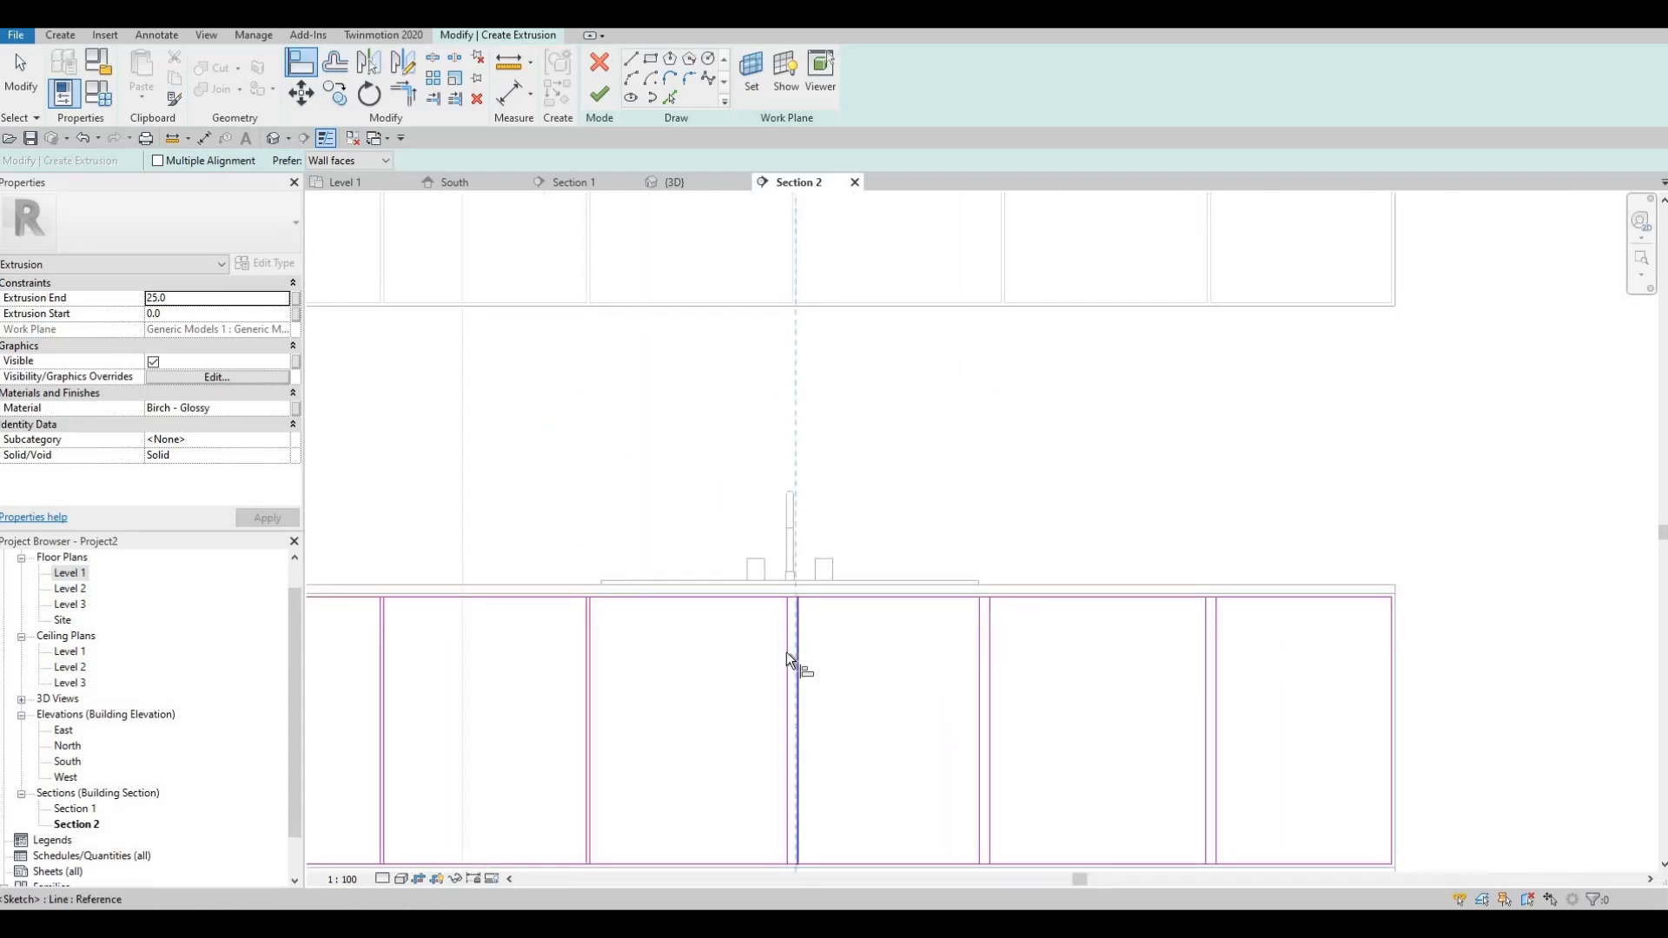
click(791, 284)
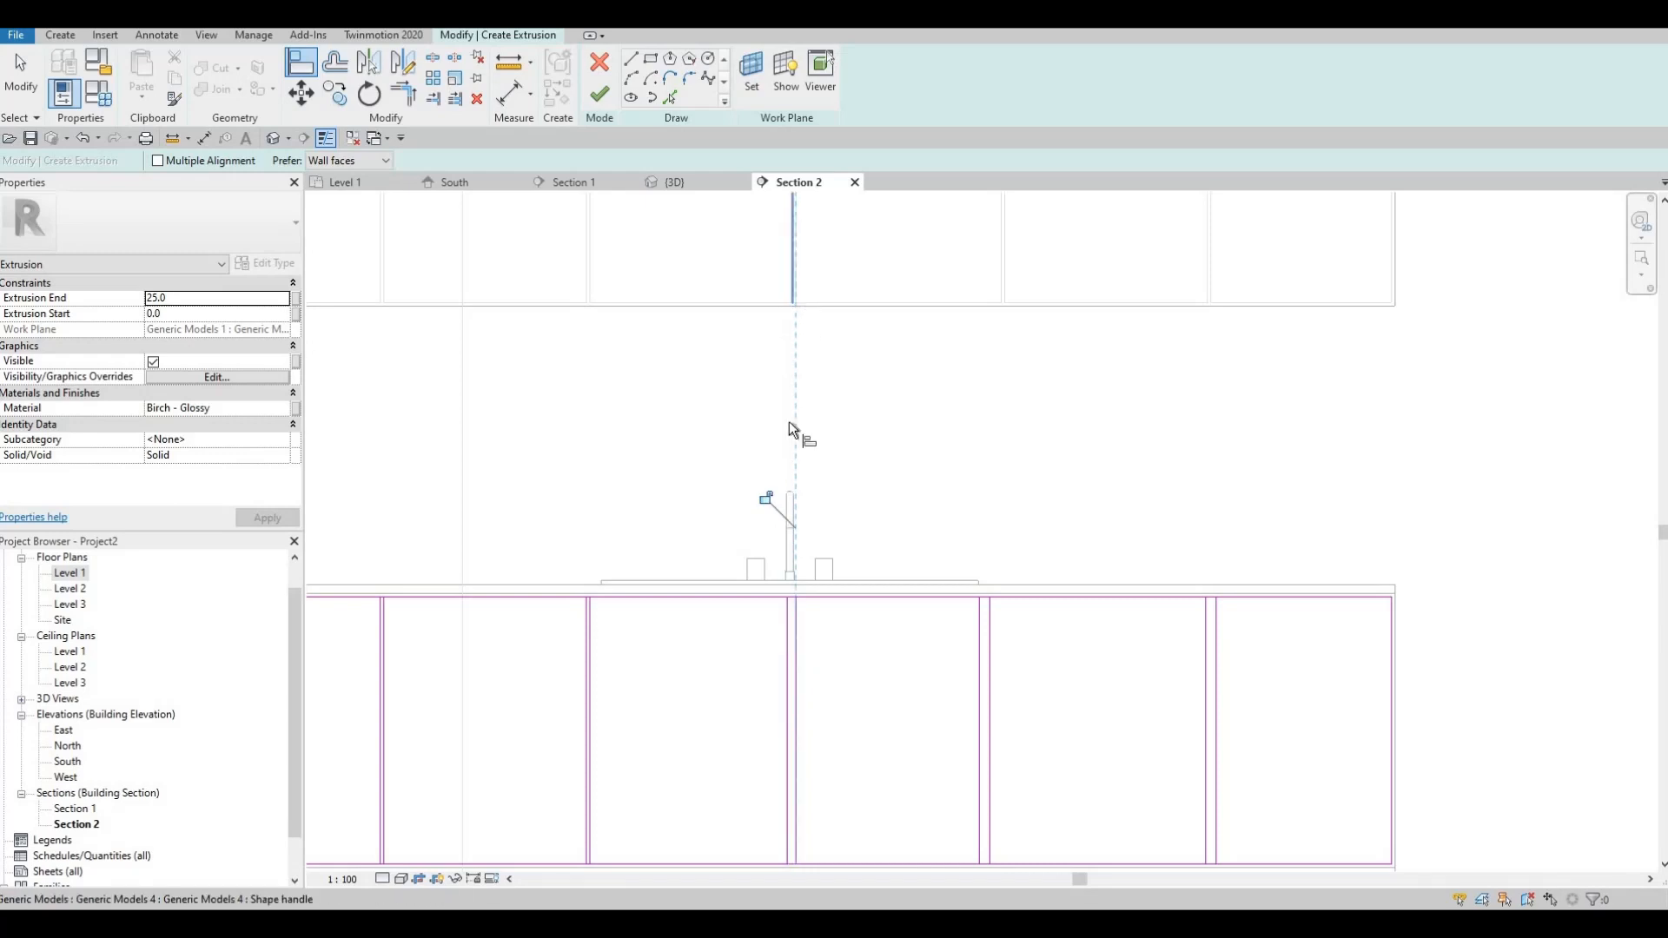
click(787, 627)
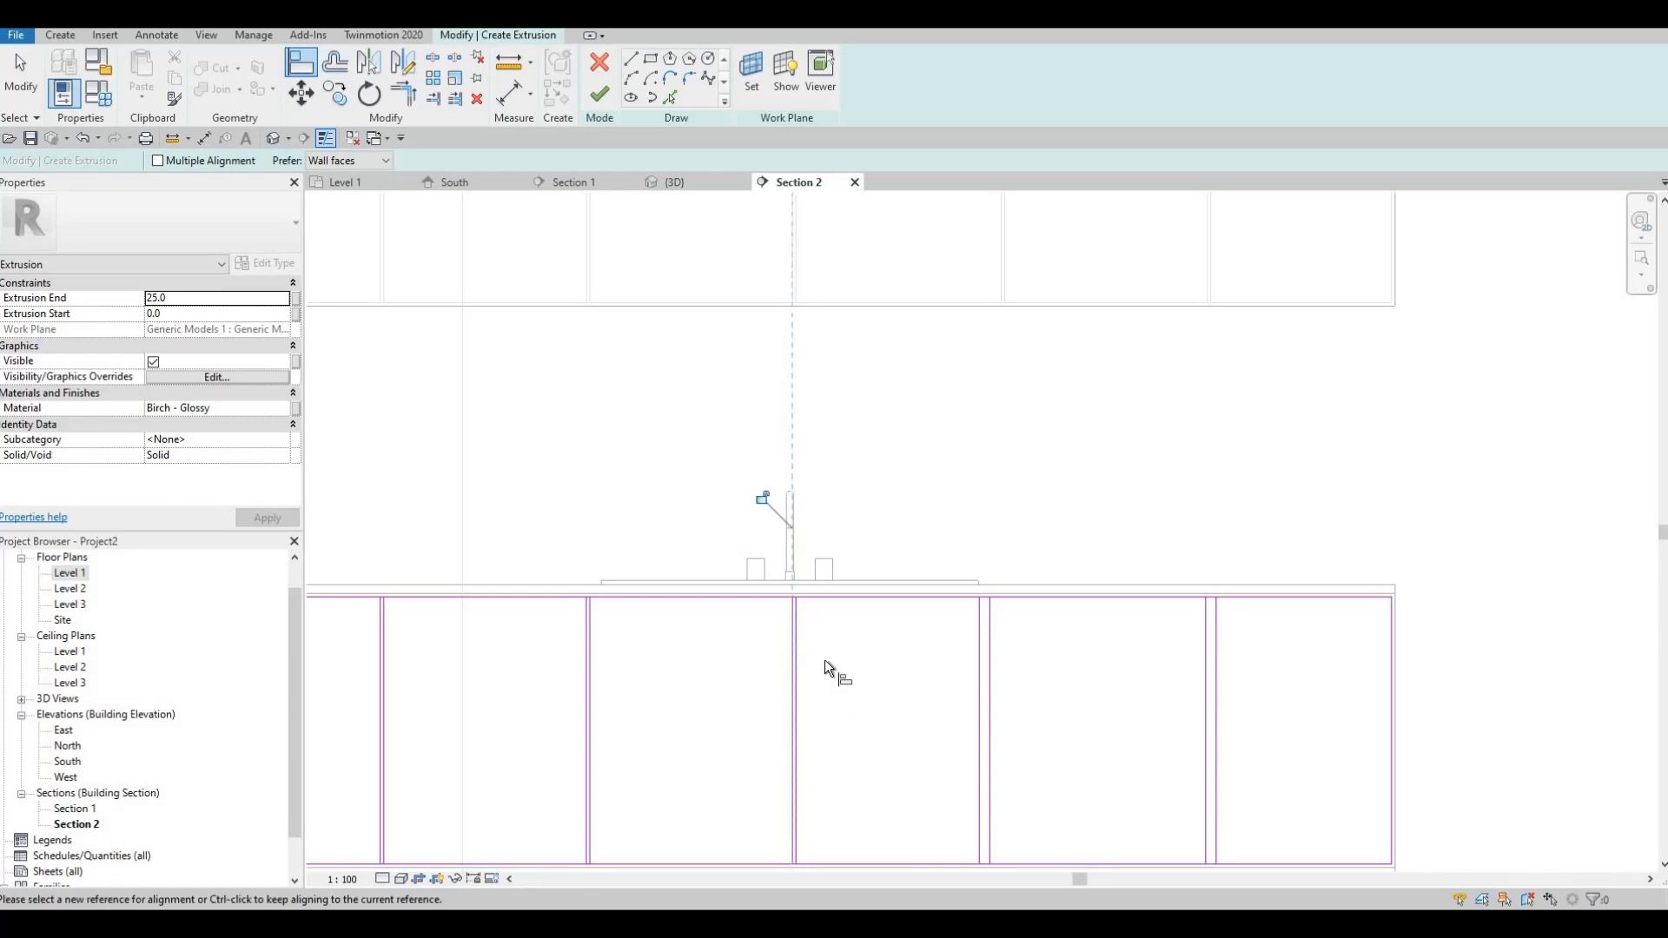
Align both lines of the fourth division pair from the left with the upper cabinets' fourth door gap.
middle_drag(826, 660, 731, 661)
click(911, 280)
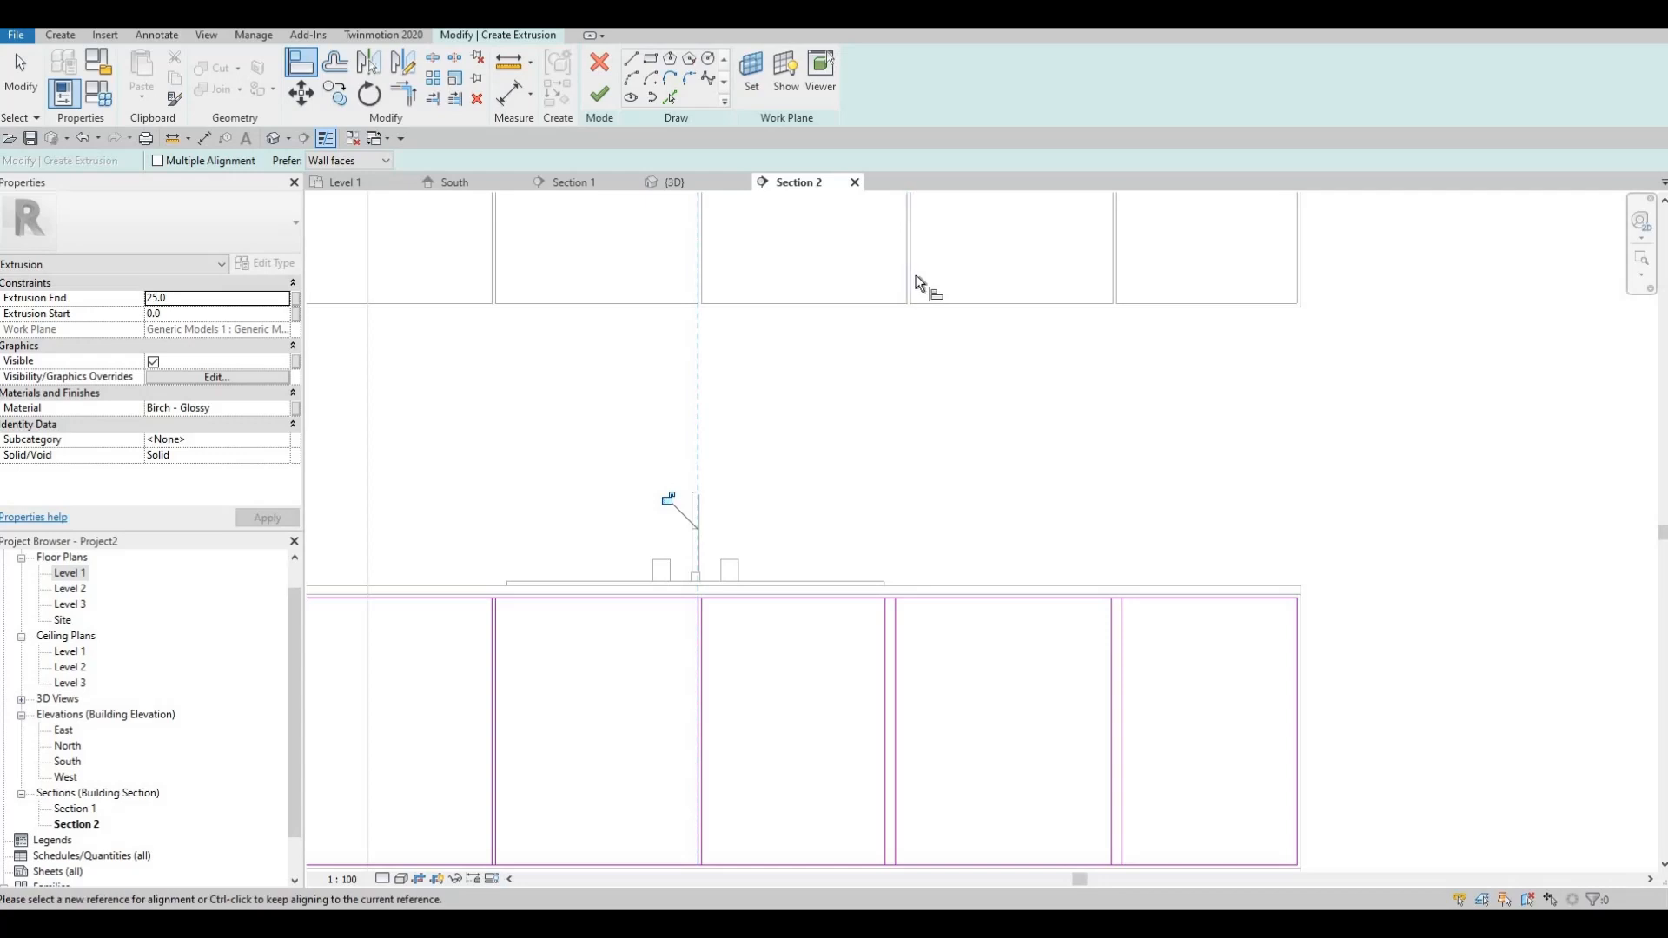
click(898, 686)
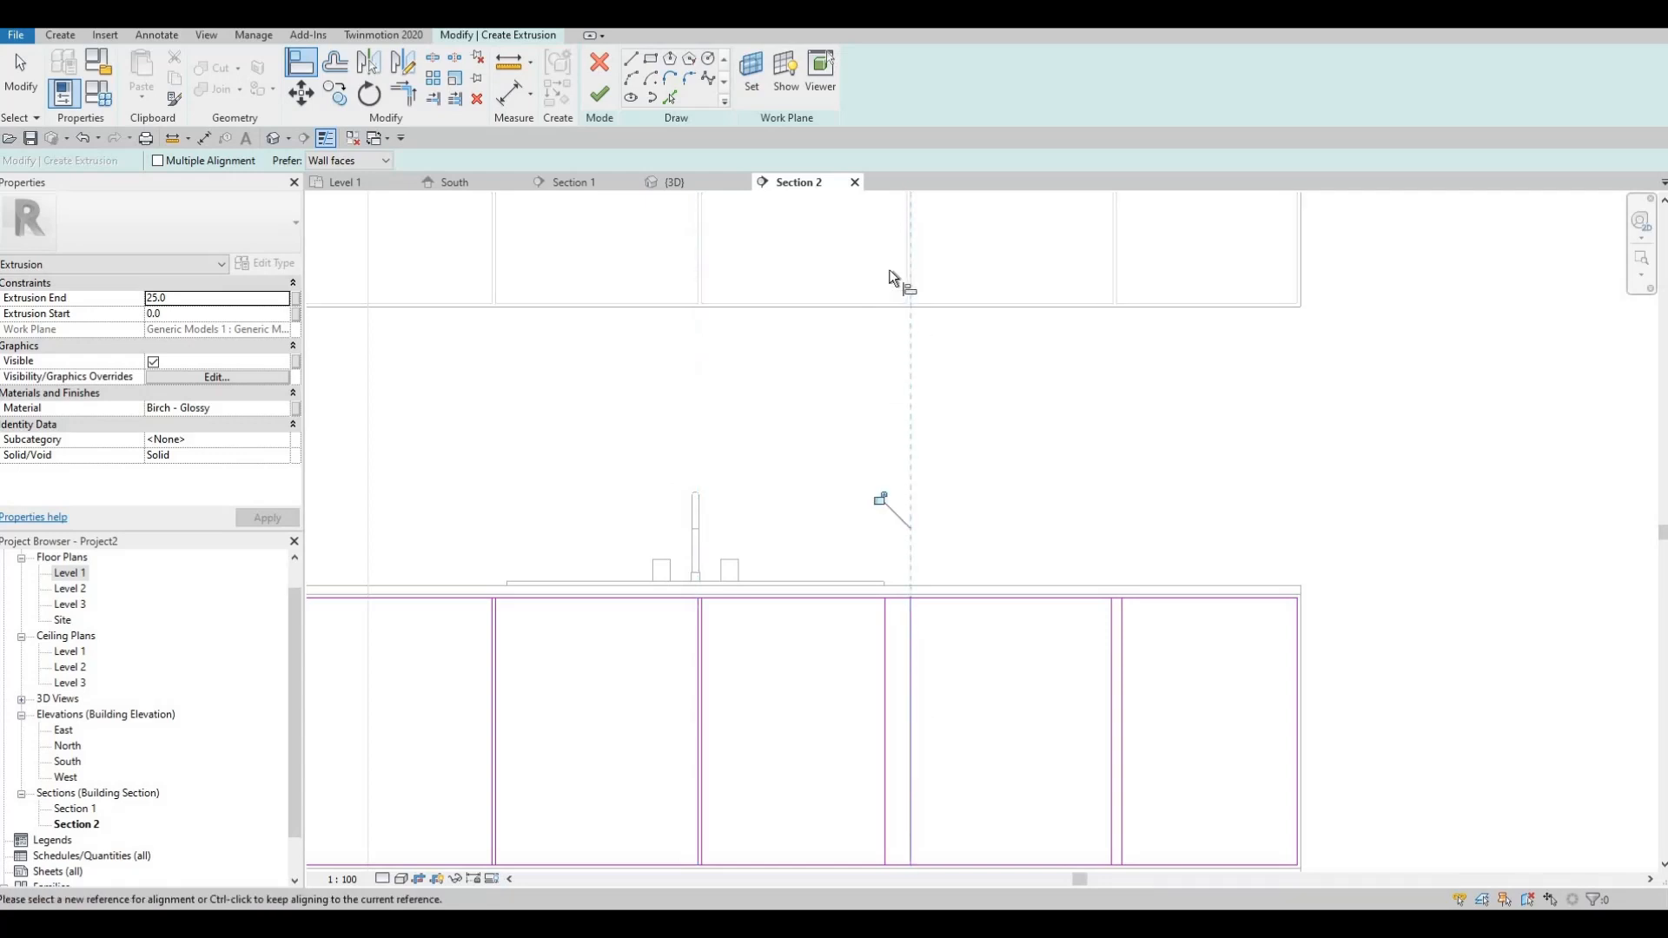
click(906, 272)
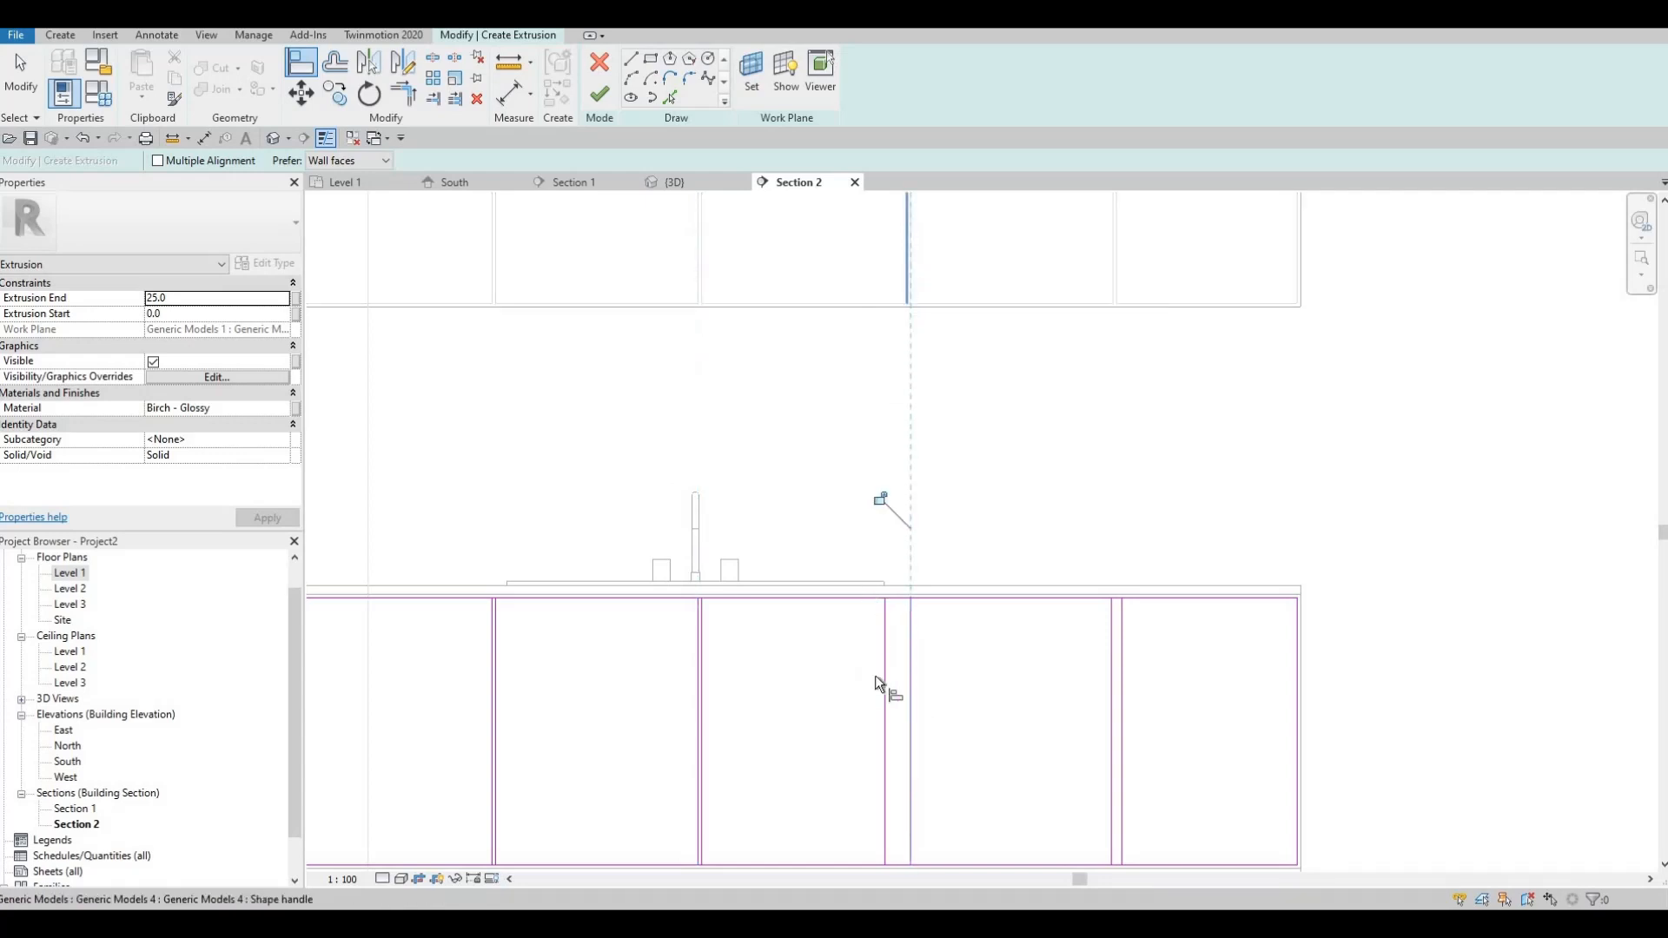
click(884, 714)
Align both lines of the rightmost division pair with the upper cabinets' last door gap and finish aligning.
middle_drag(883, 715, 778, 739)
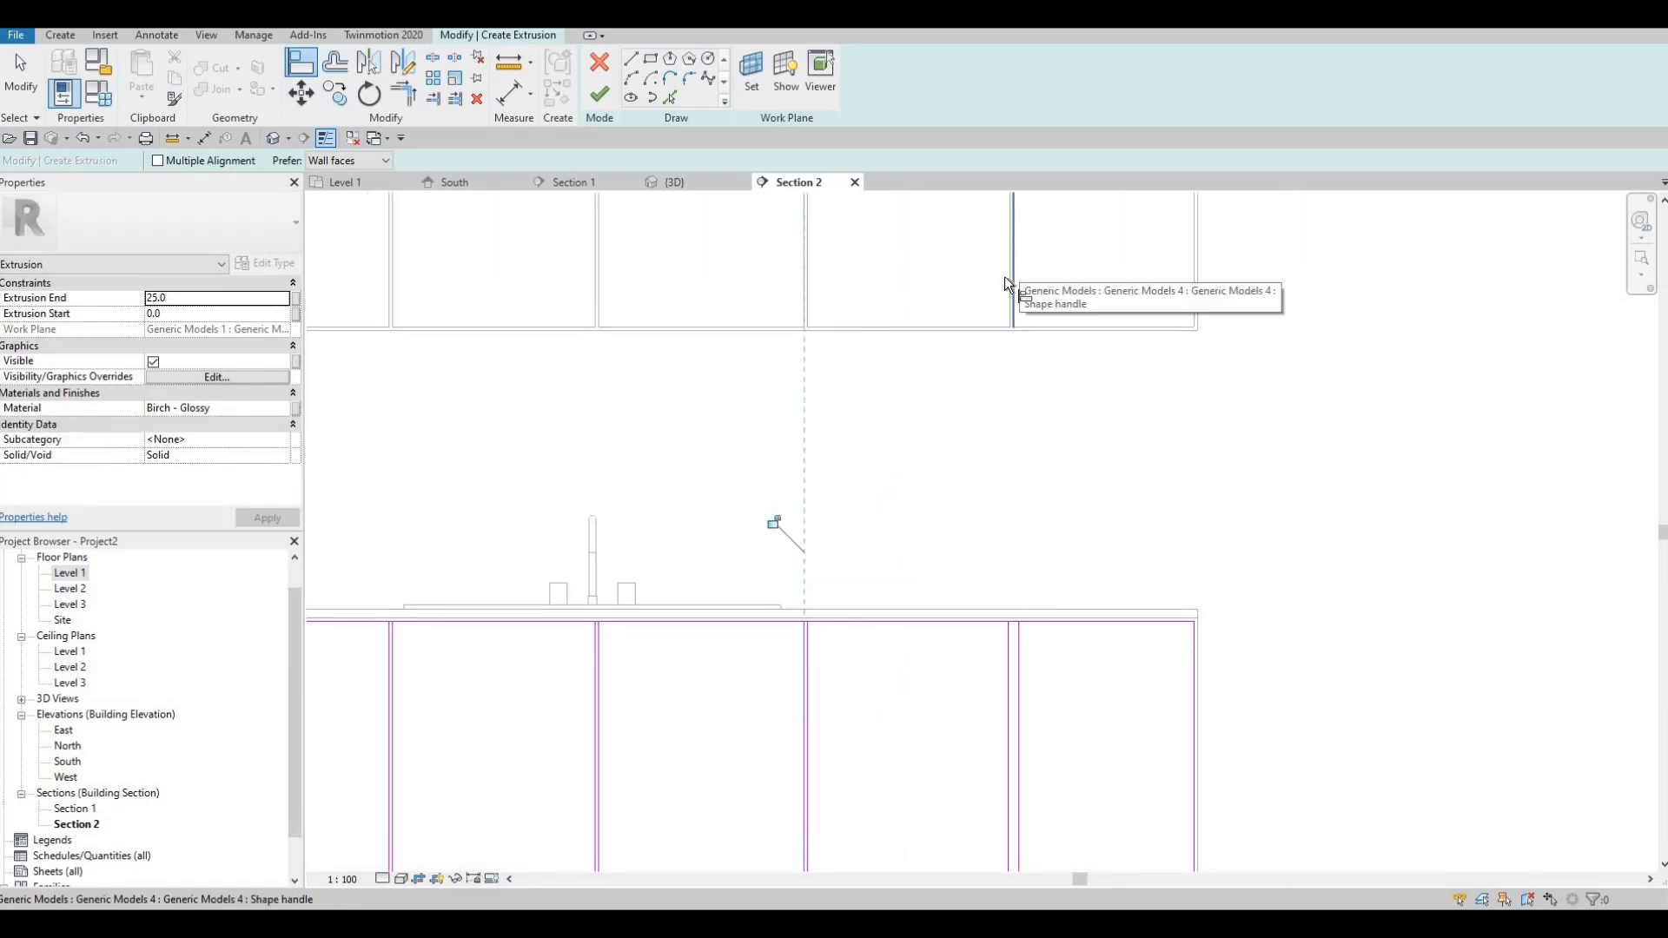
click(1009, 276)
click(1008, 706)
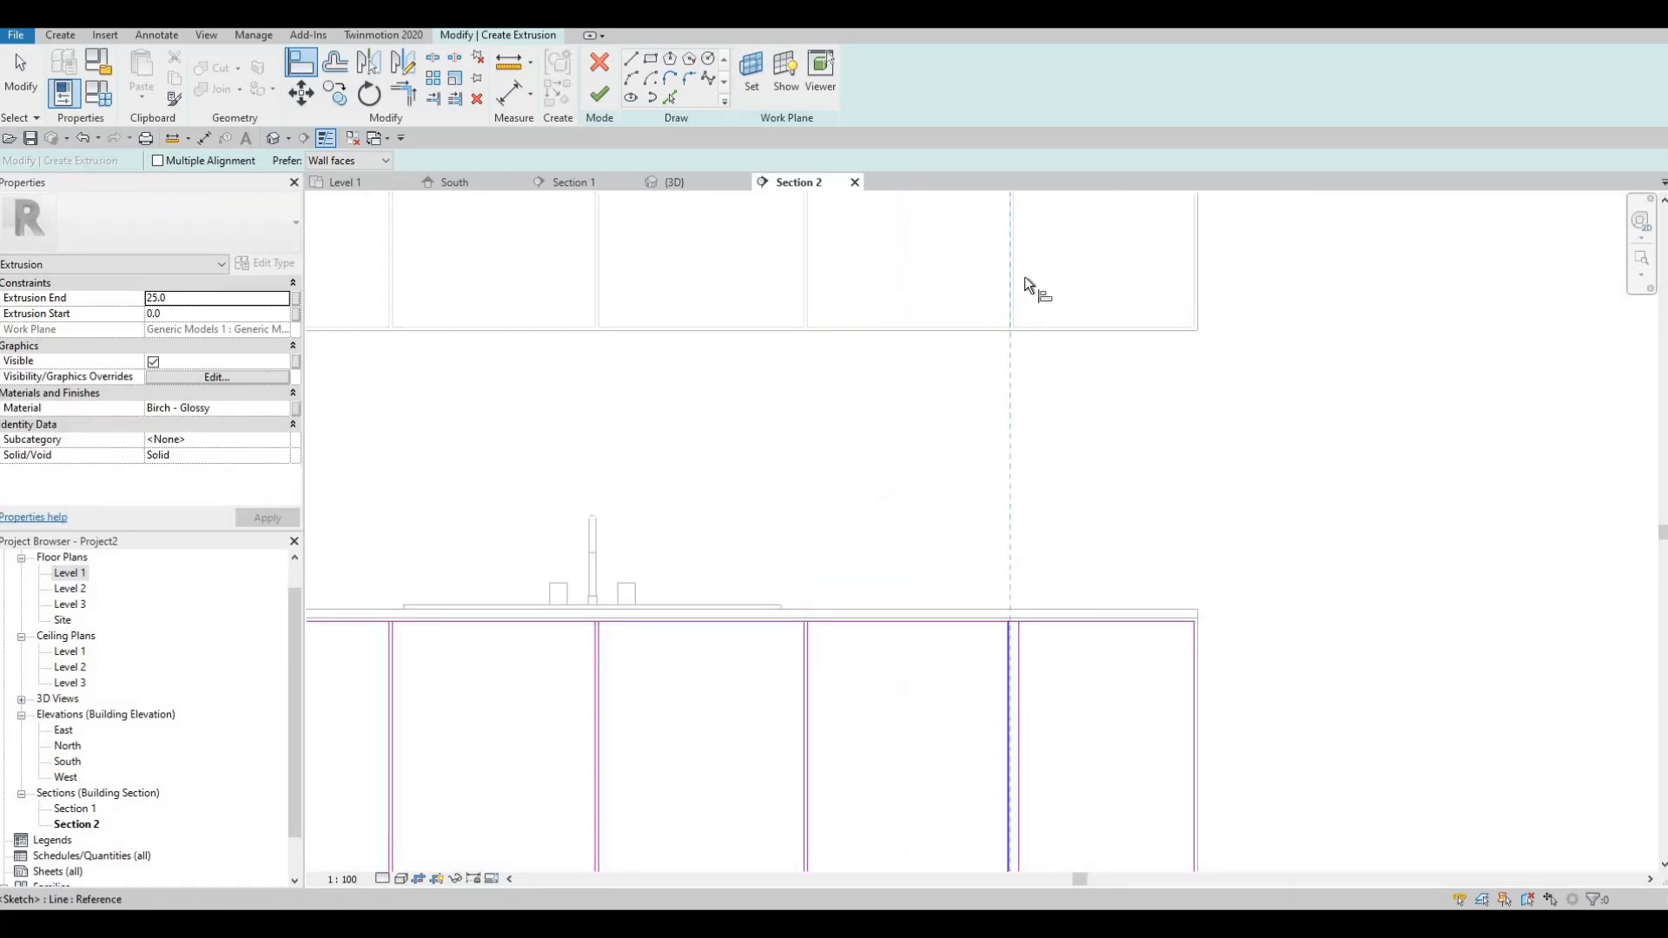
click(1018, 270)
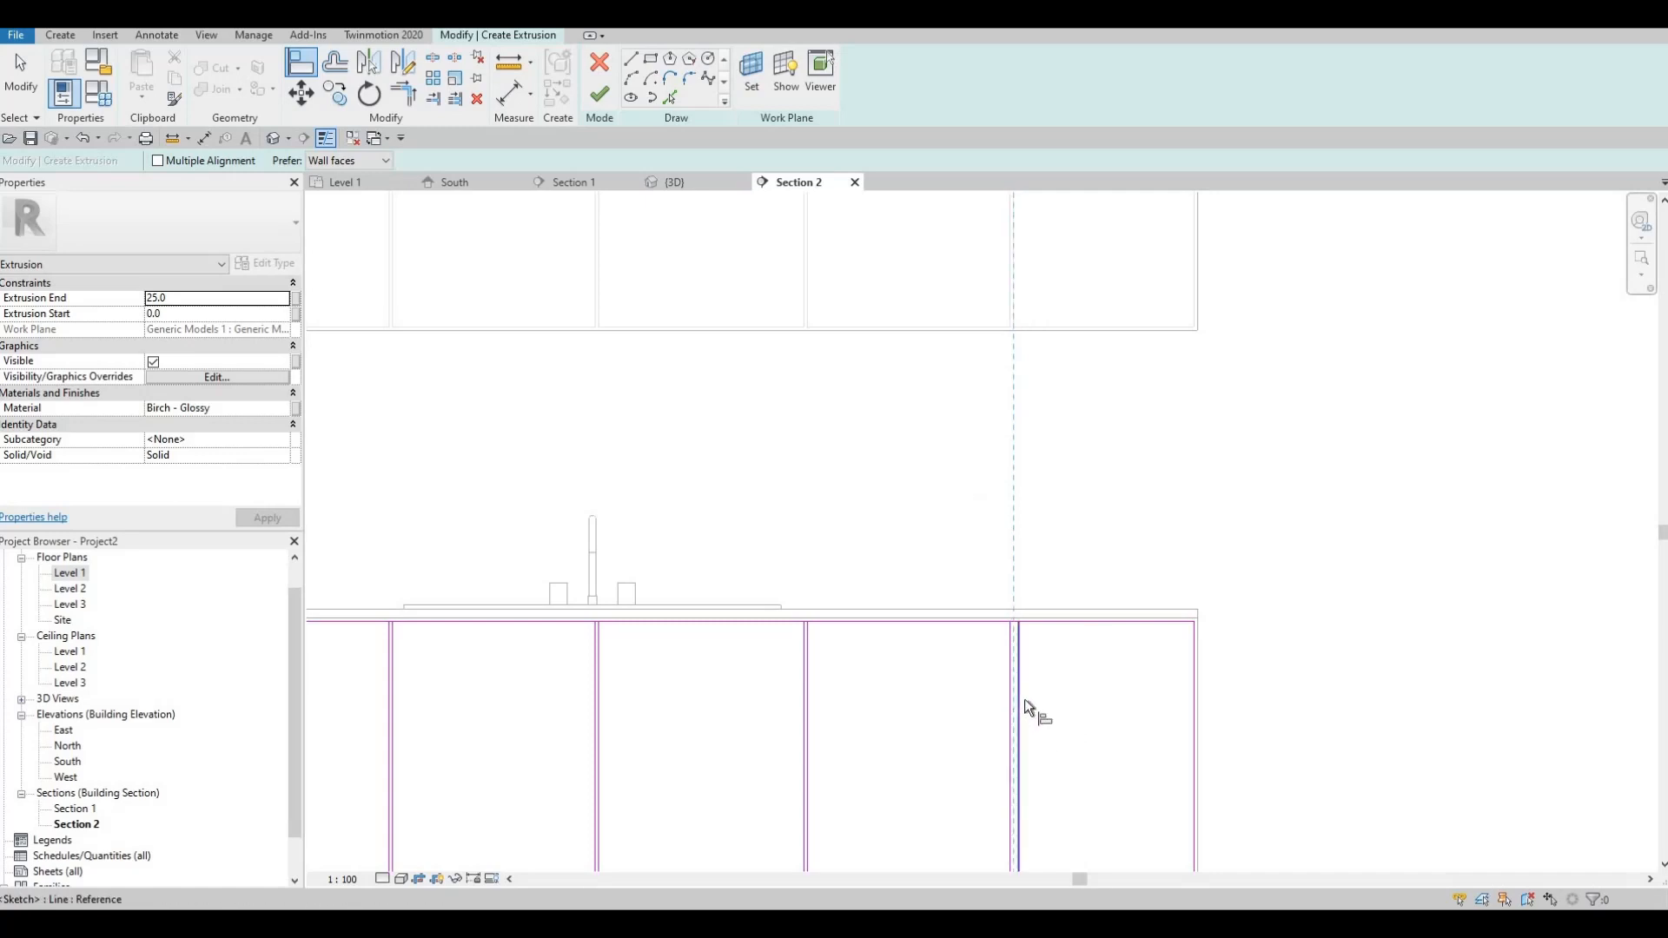
click(1020, 702)
scroll(978, 612, down, 4)
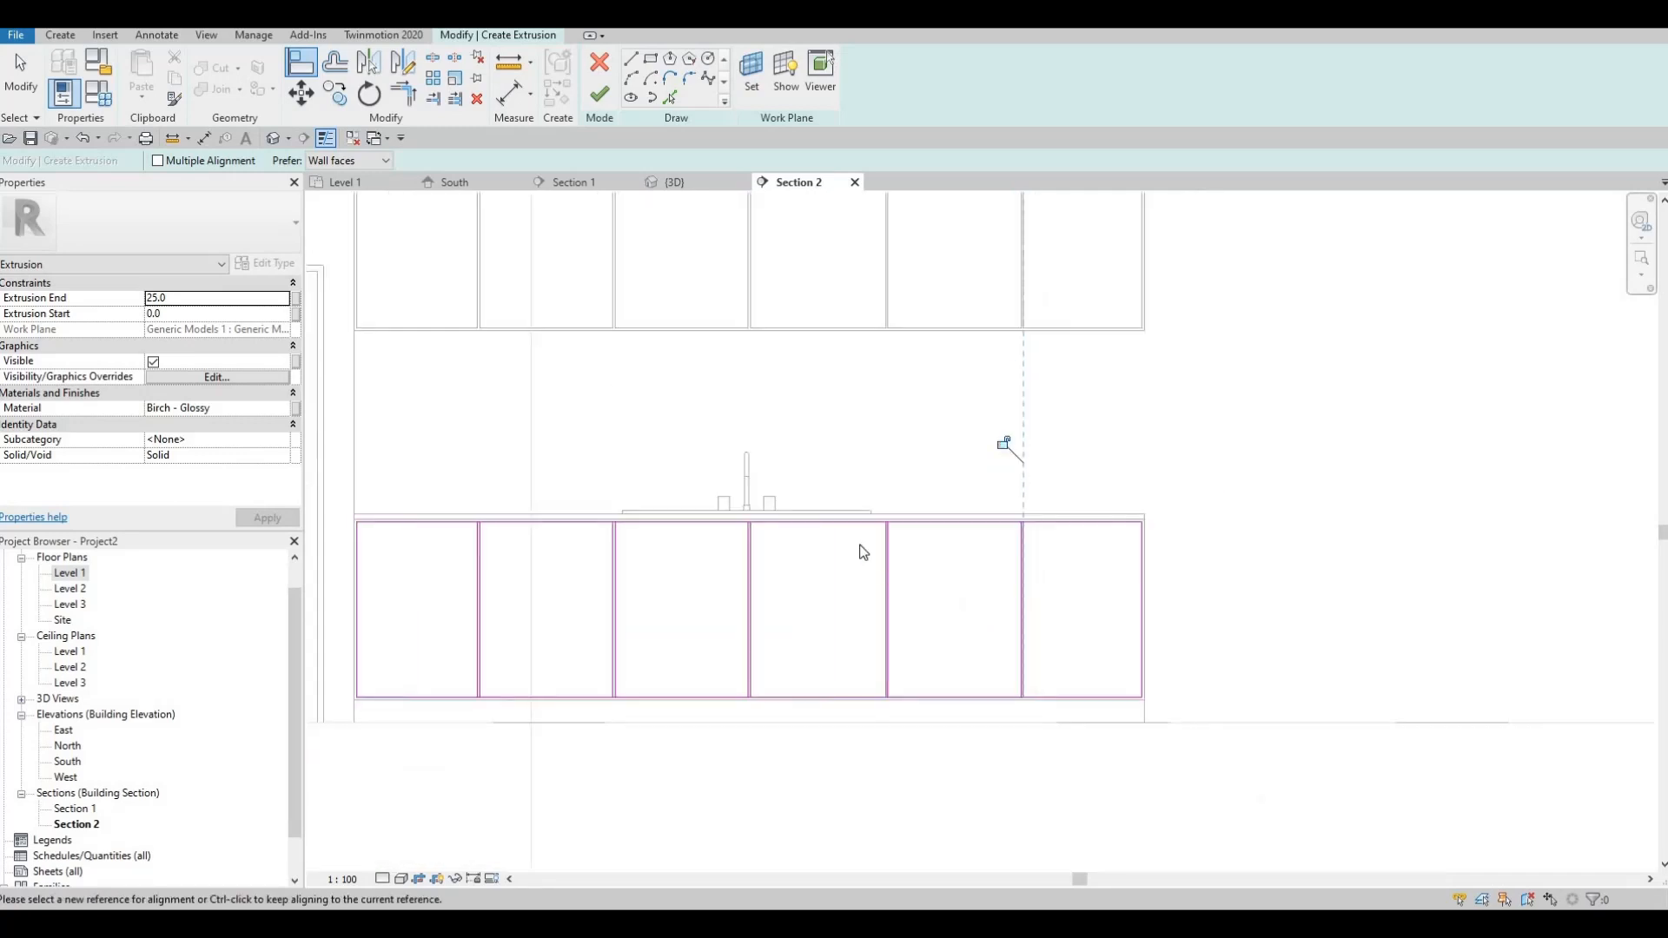
key(Escape)
key(Escape)
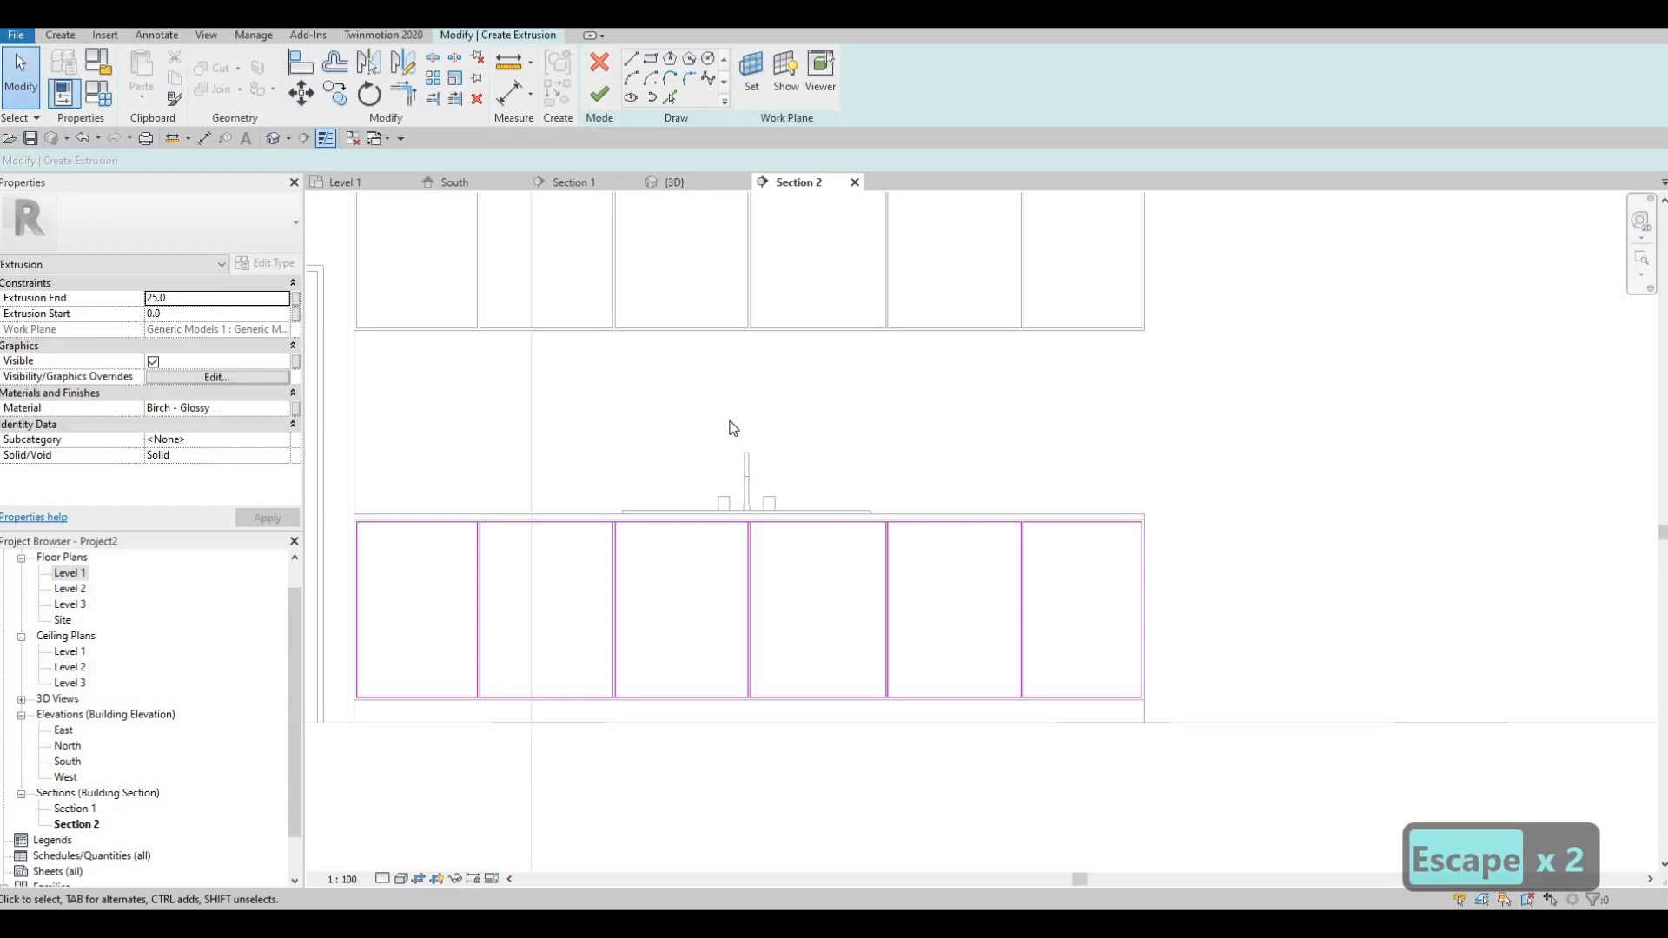
Use Split Element to split the rectangle's upper edge between the paired division lines left of the sink's centre.
key(s)
key(k)
key(Escape)
key(s)
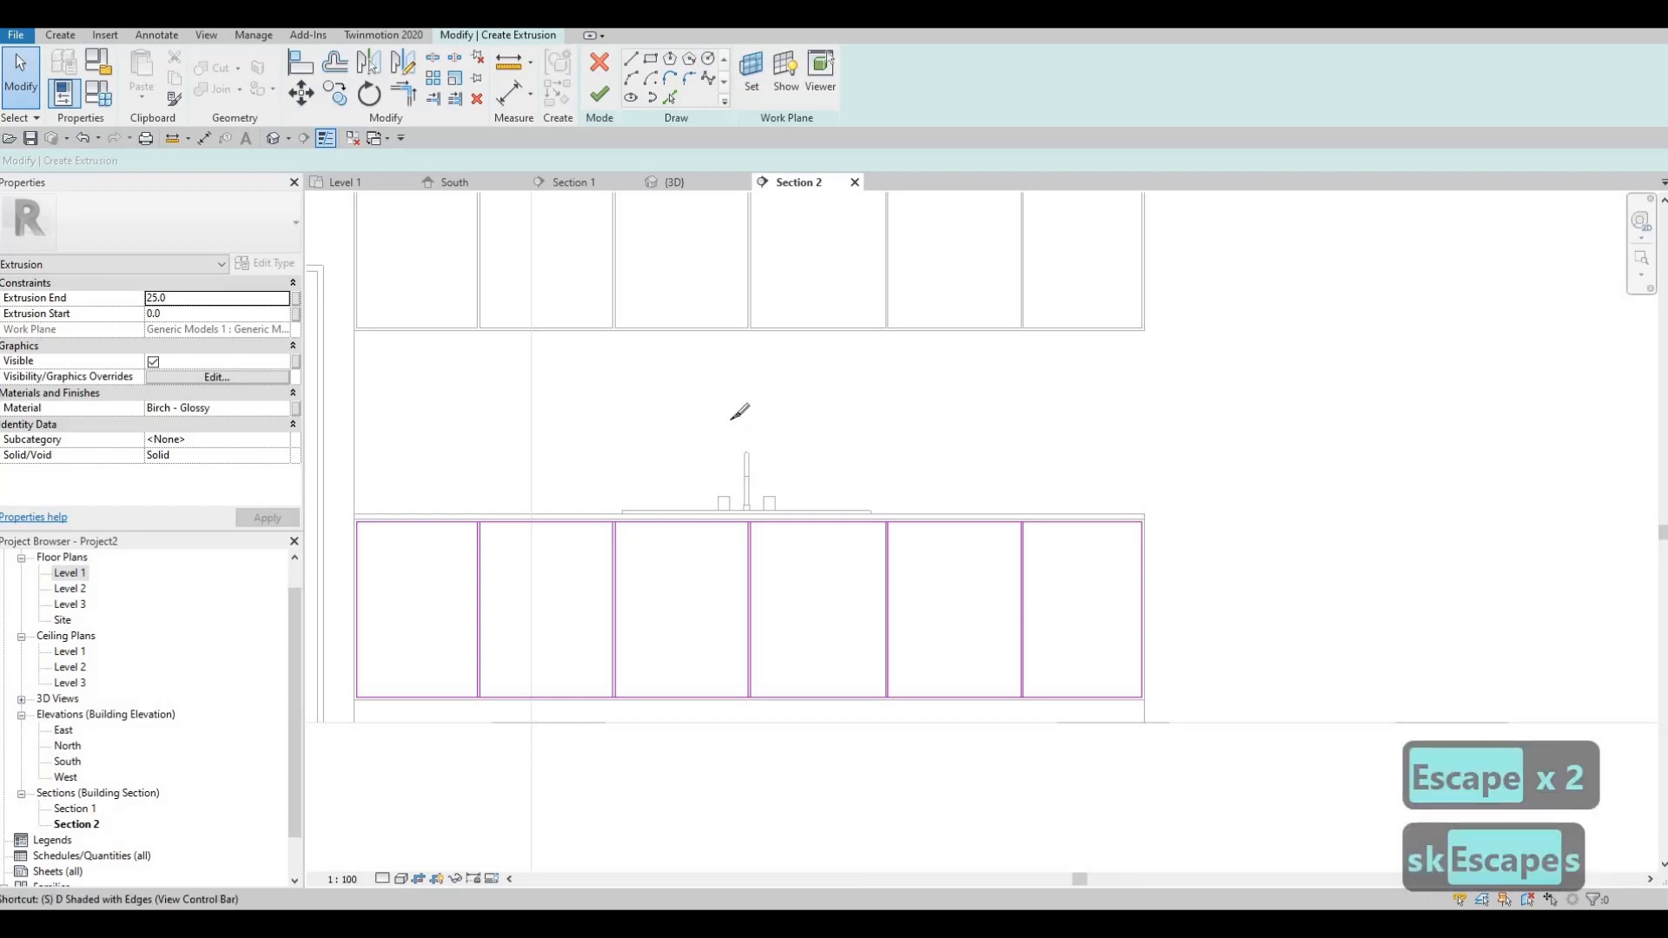
key(l)
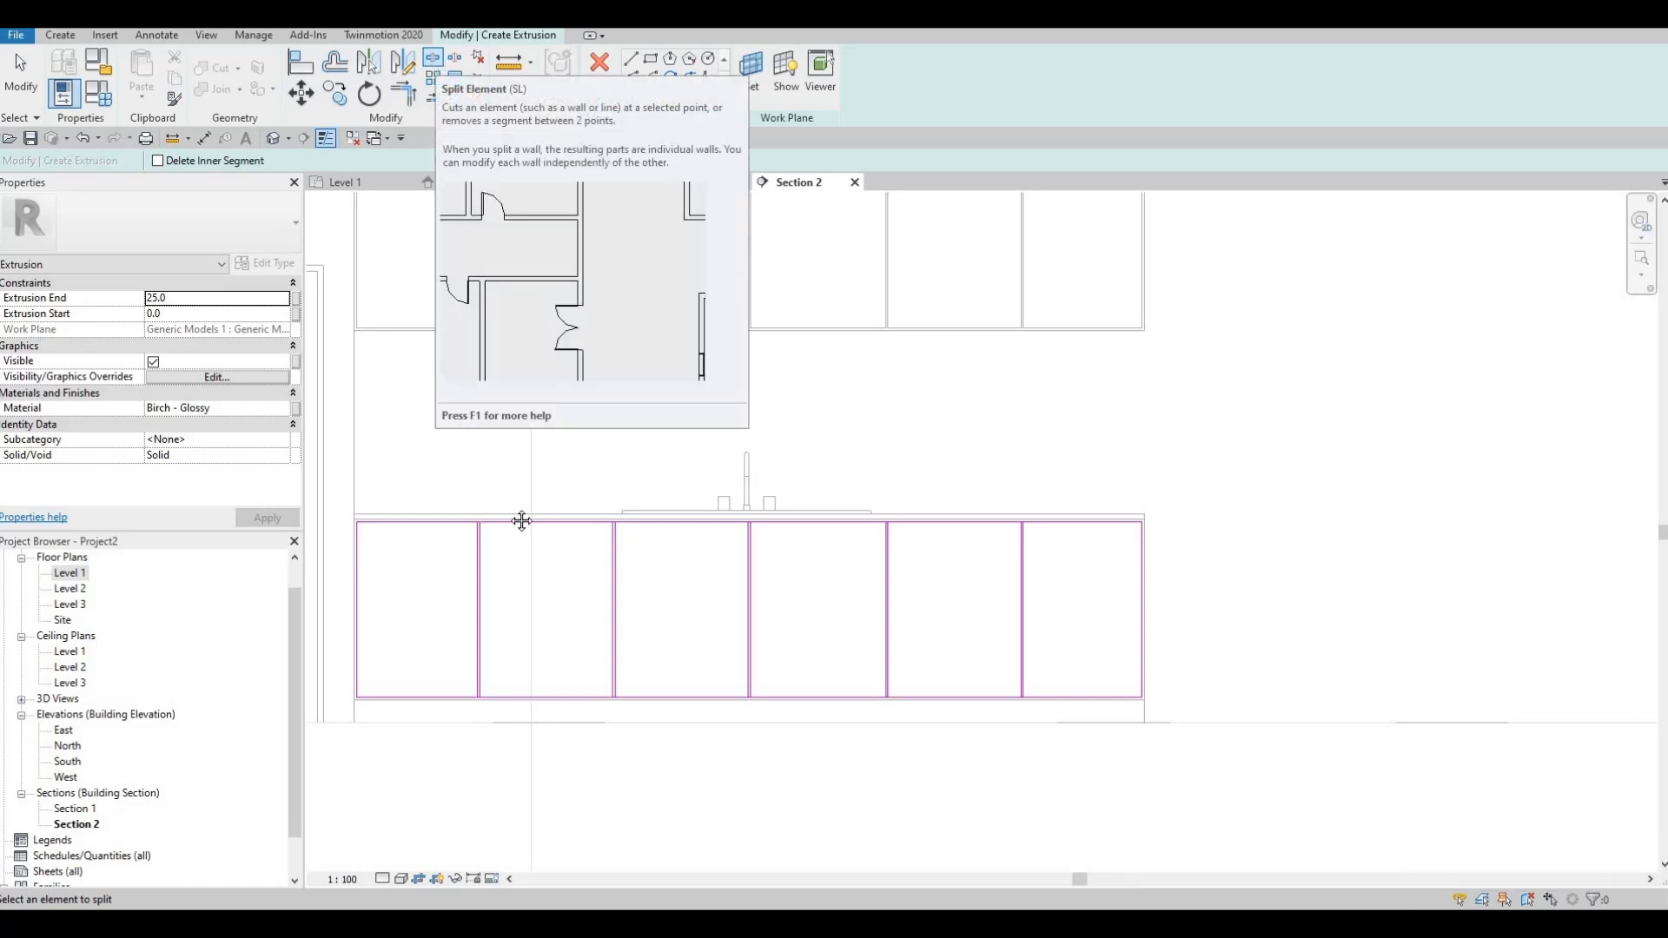
middle_drag(479, 527, 540, 484)
scroll(549, 477, up, 5)
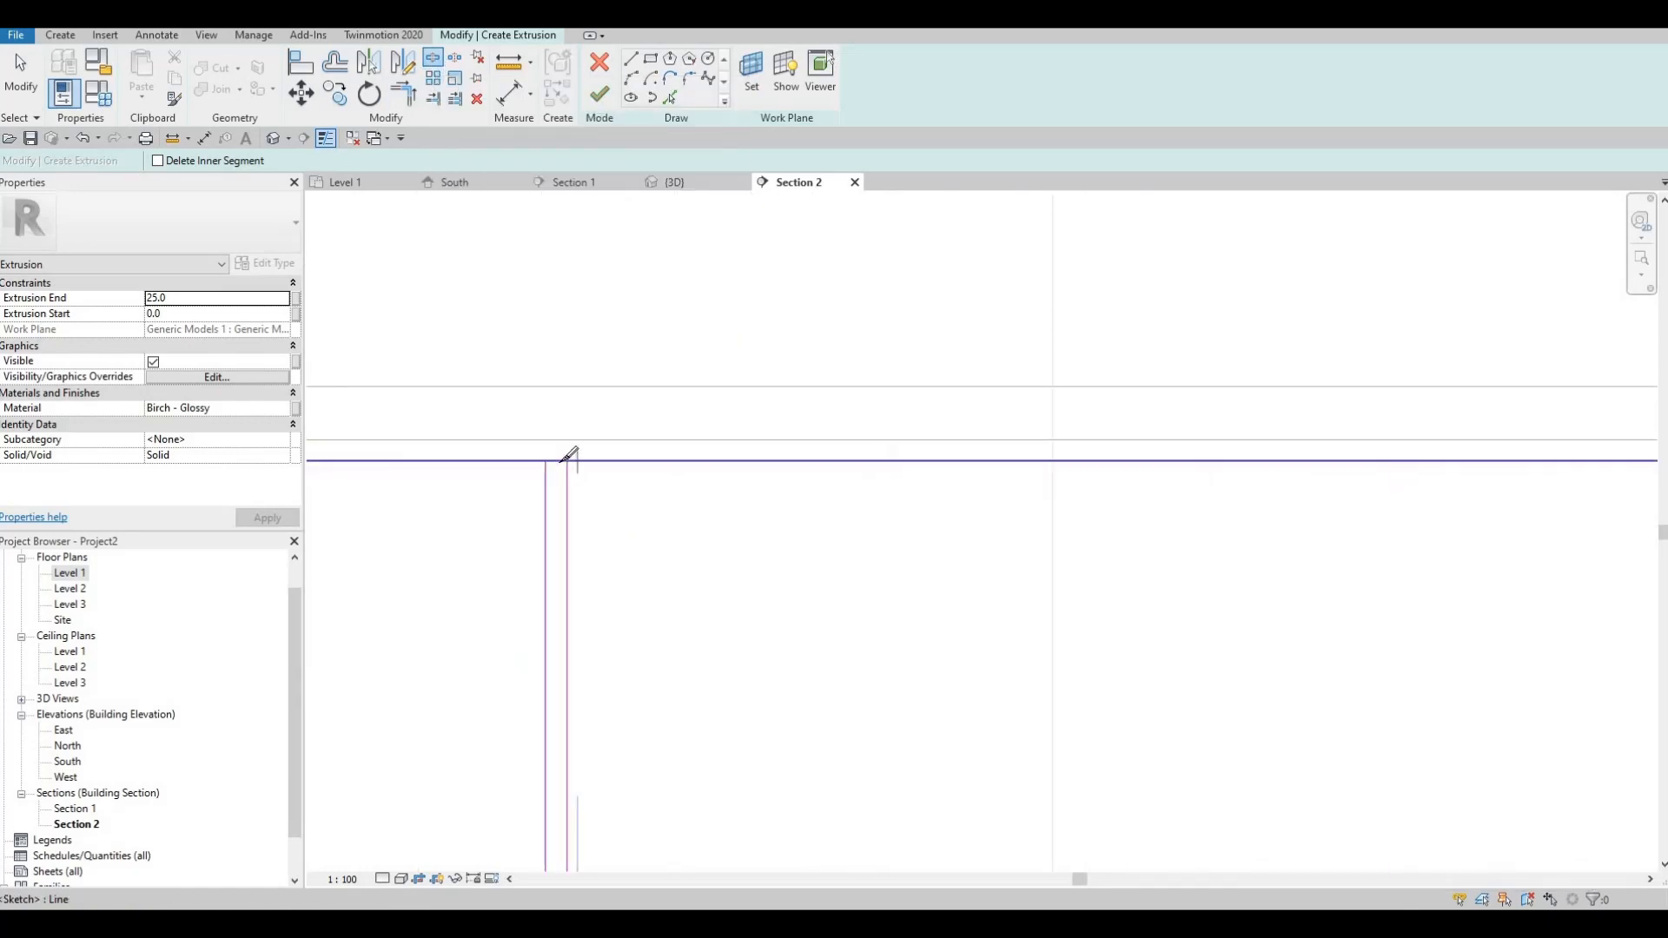
middle_drag(555, 455, 976, 379)
scroll(976, 379, up, 2)
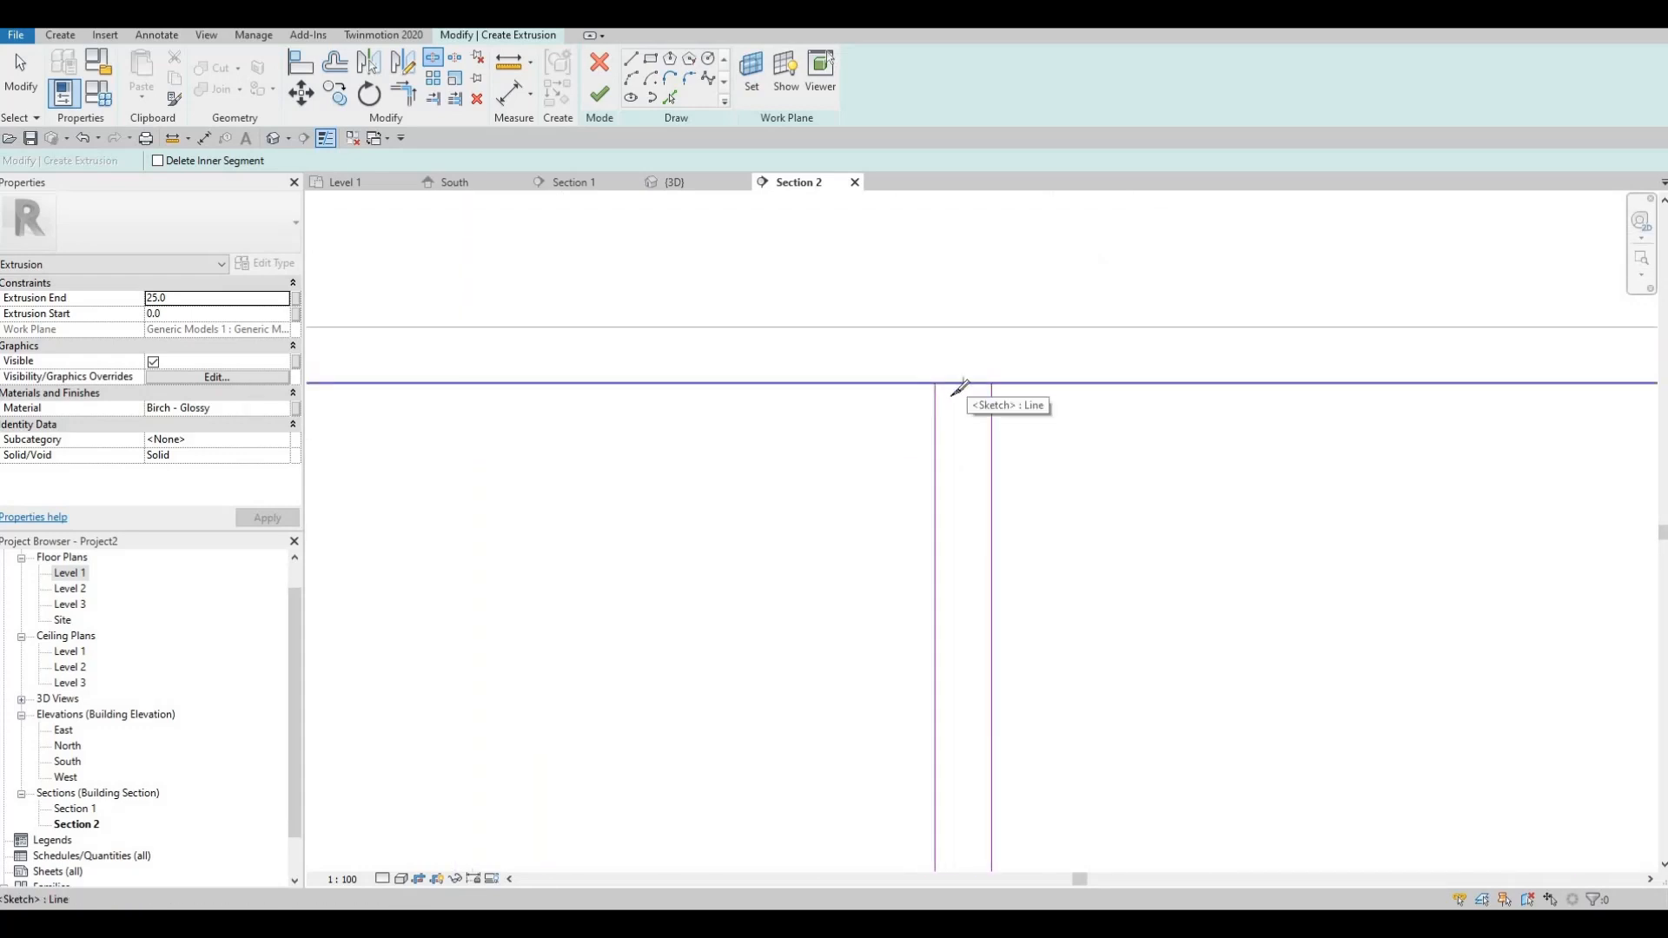
click(960, 383)
scroll(1068, 434, down, 6)
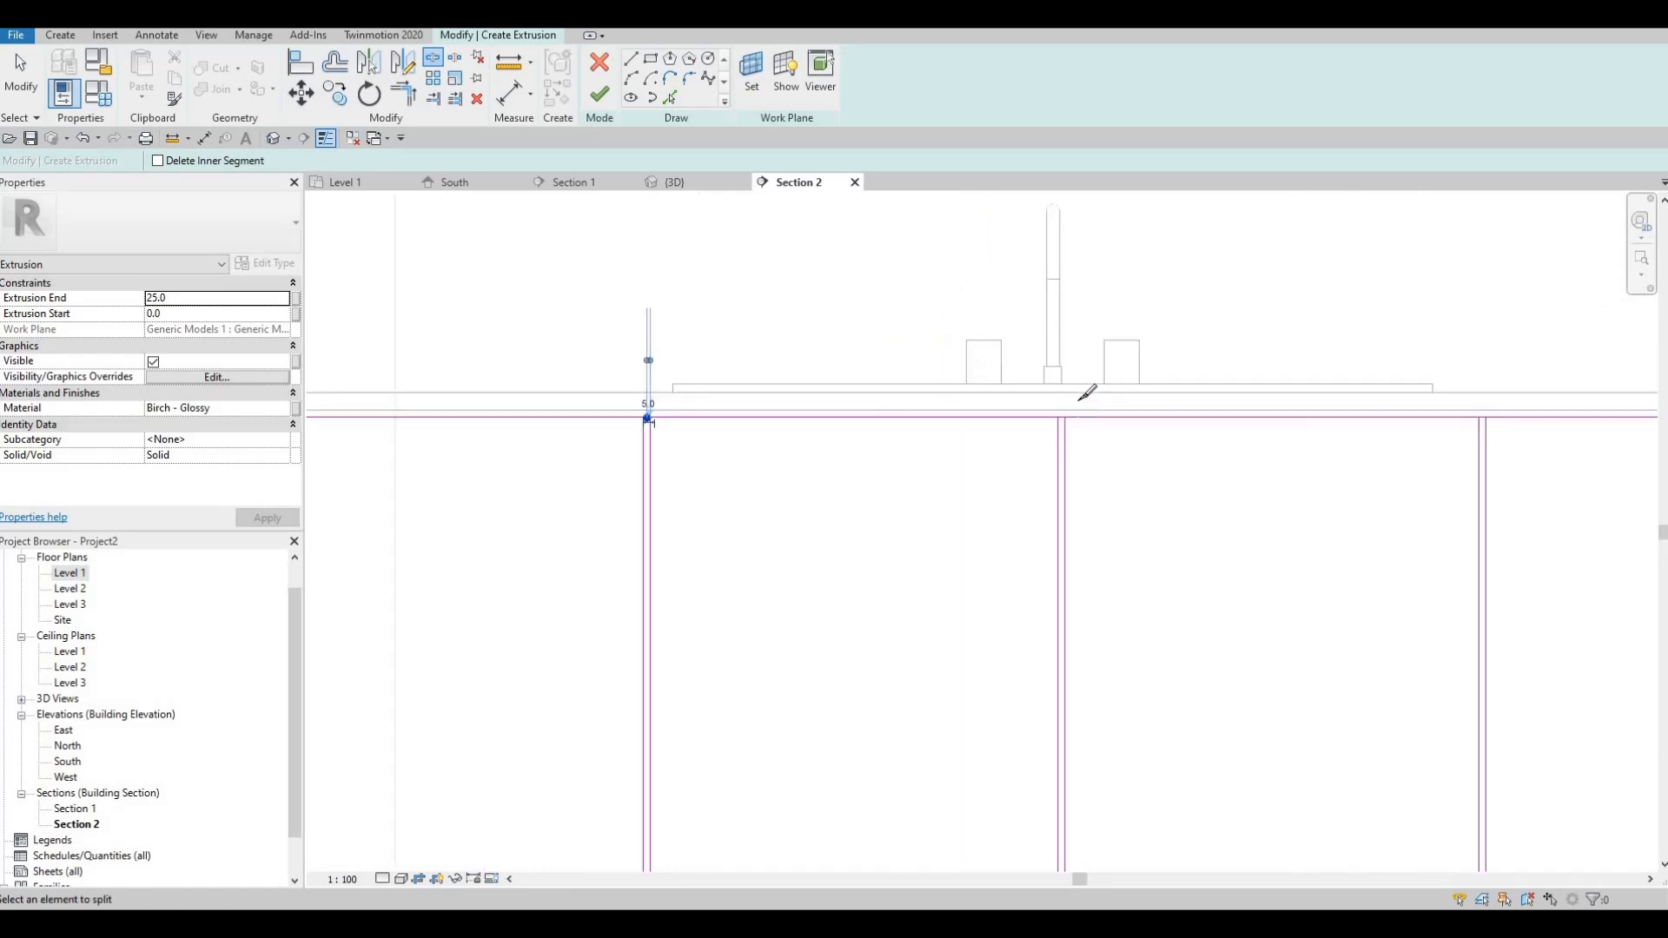
Split the rectangle's upper edge between the paired lines of the remaining divisions, from the centre to the rightmost pair.
scroll(1072, 406, up, 3)
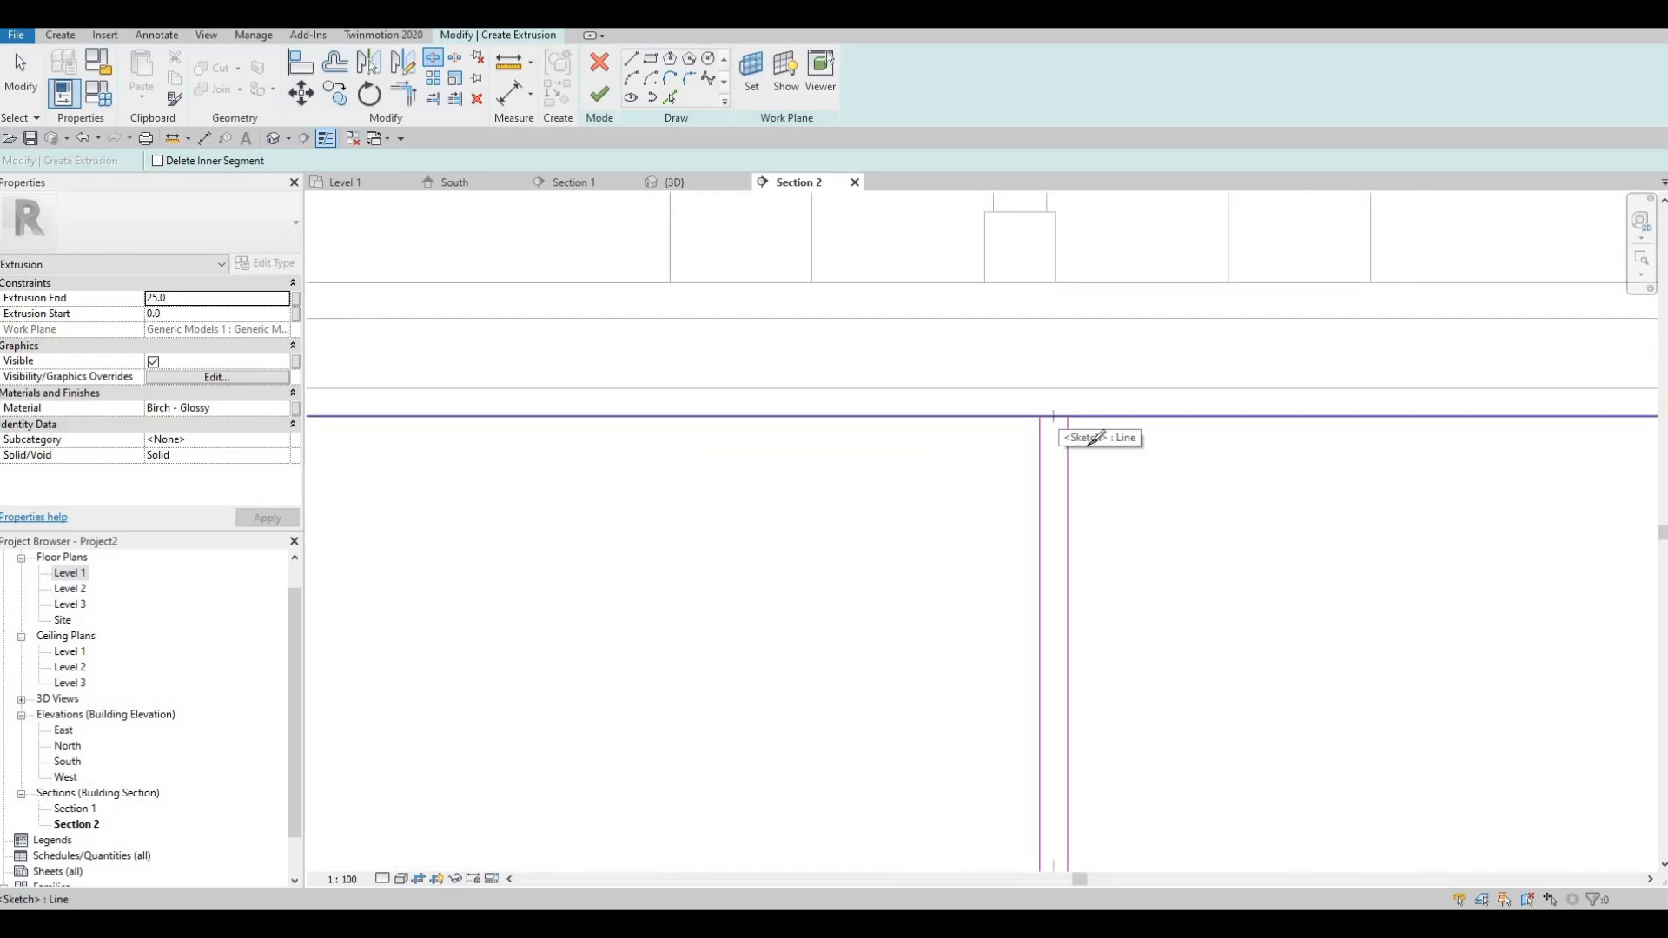
scroll(1068, 426, down, 4)
scroll(1043, 361, up, 5)
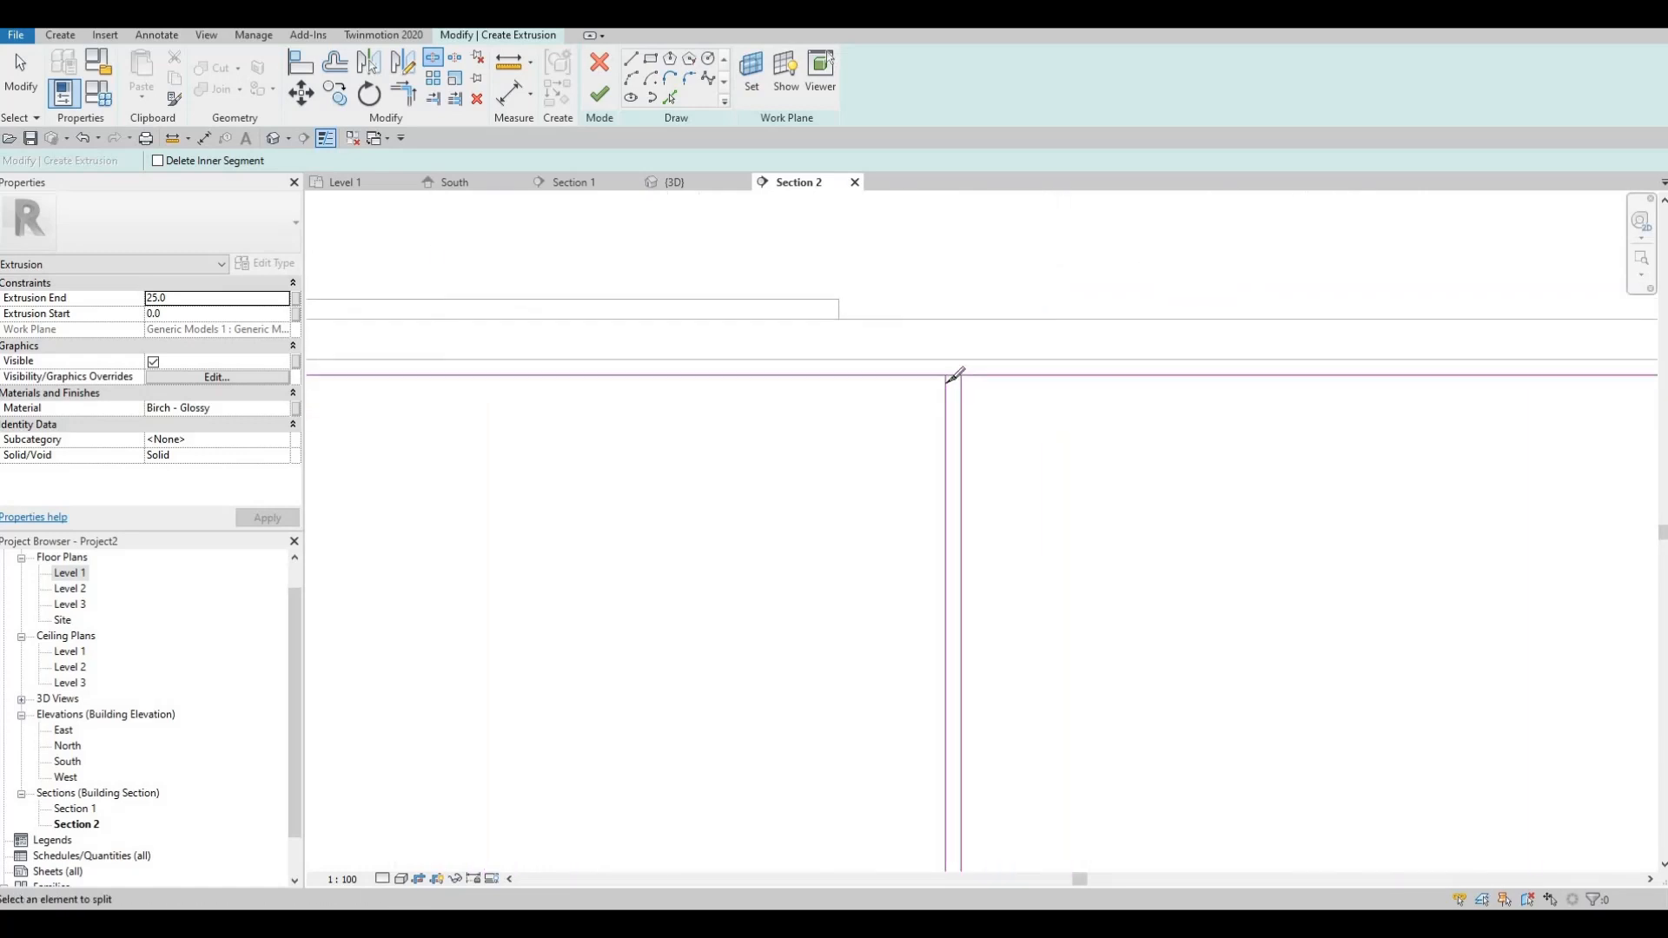
click(951, 377)
scroll(947, 395, down, 1)
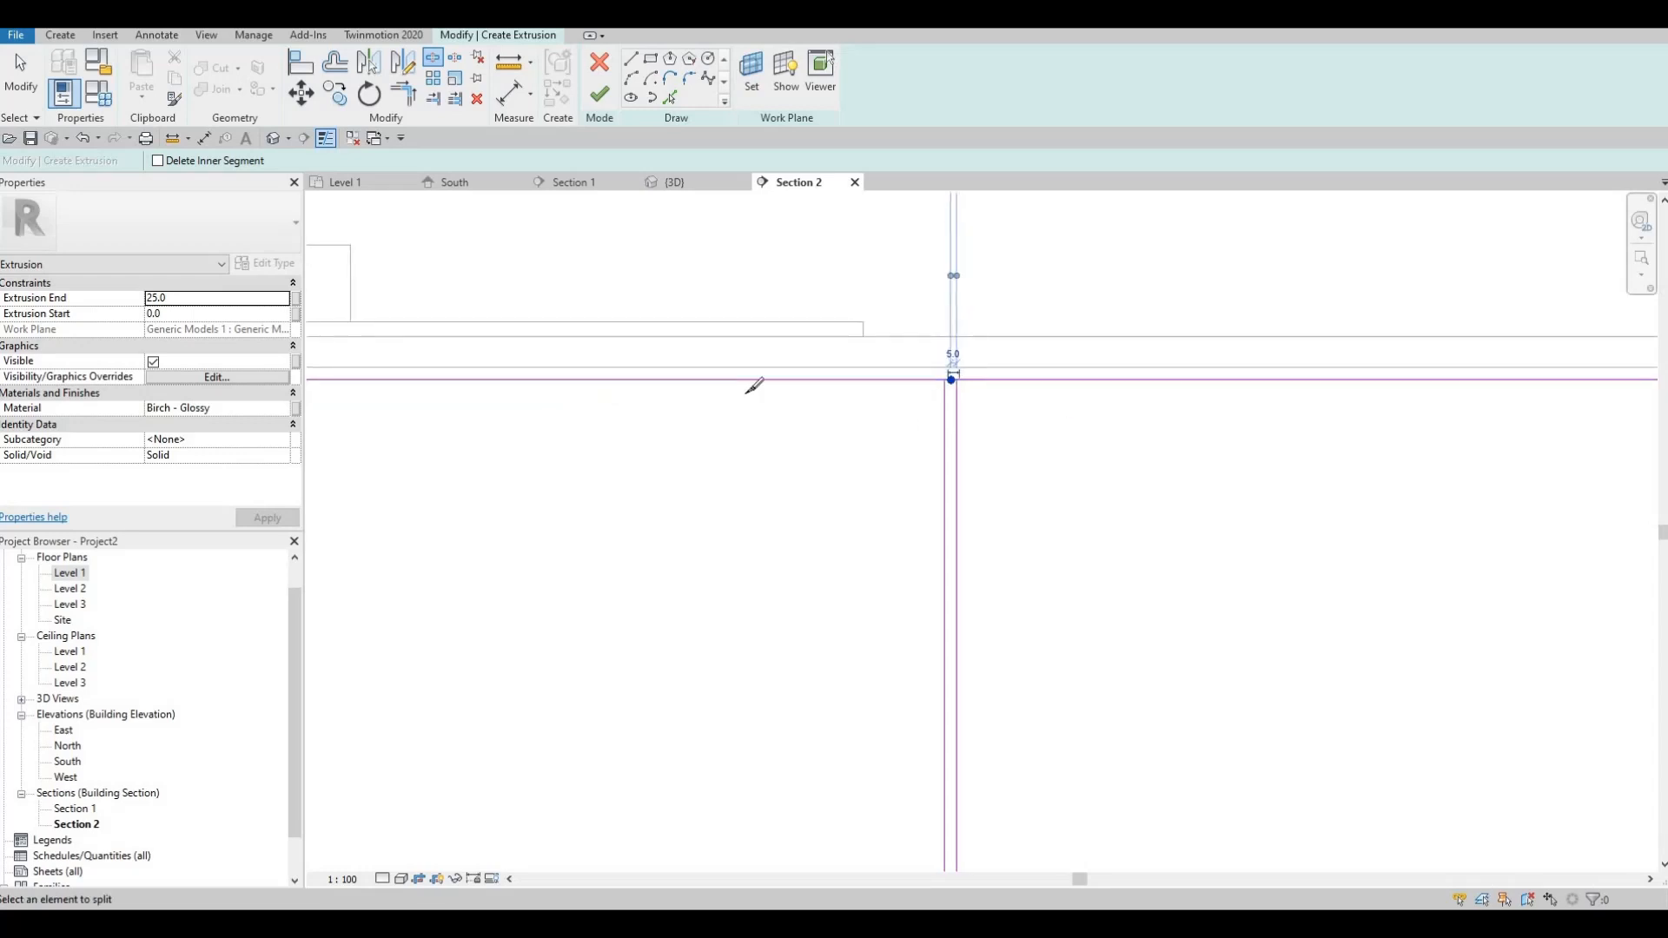
scroll(865, 362, down, 2)
scroll(860, 347, up, 4)
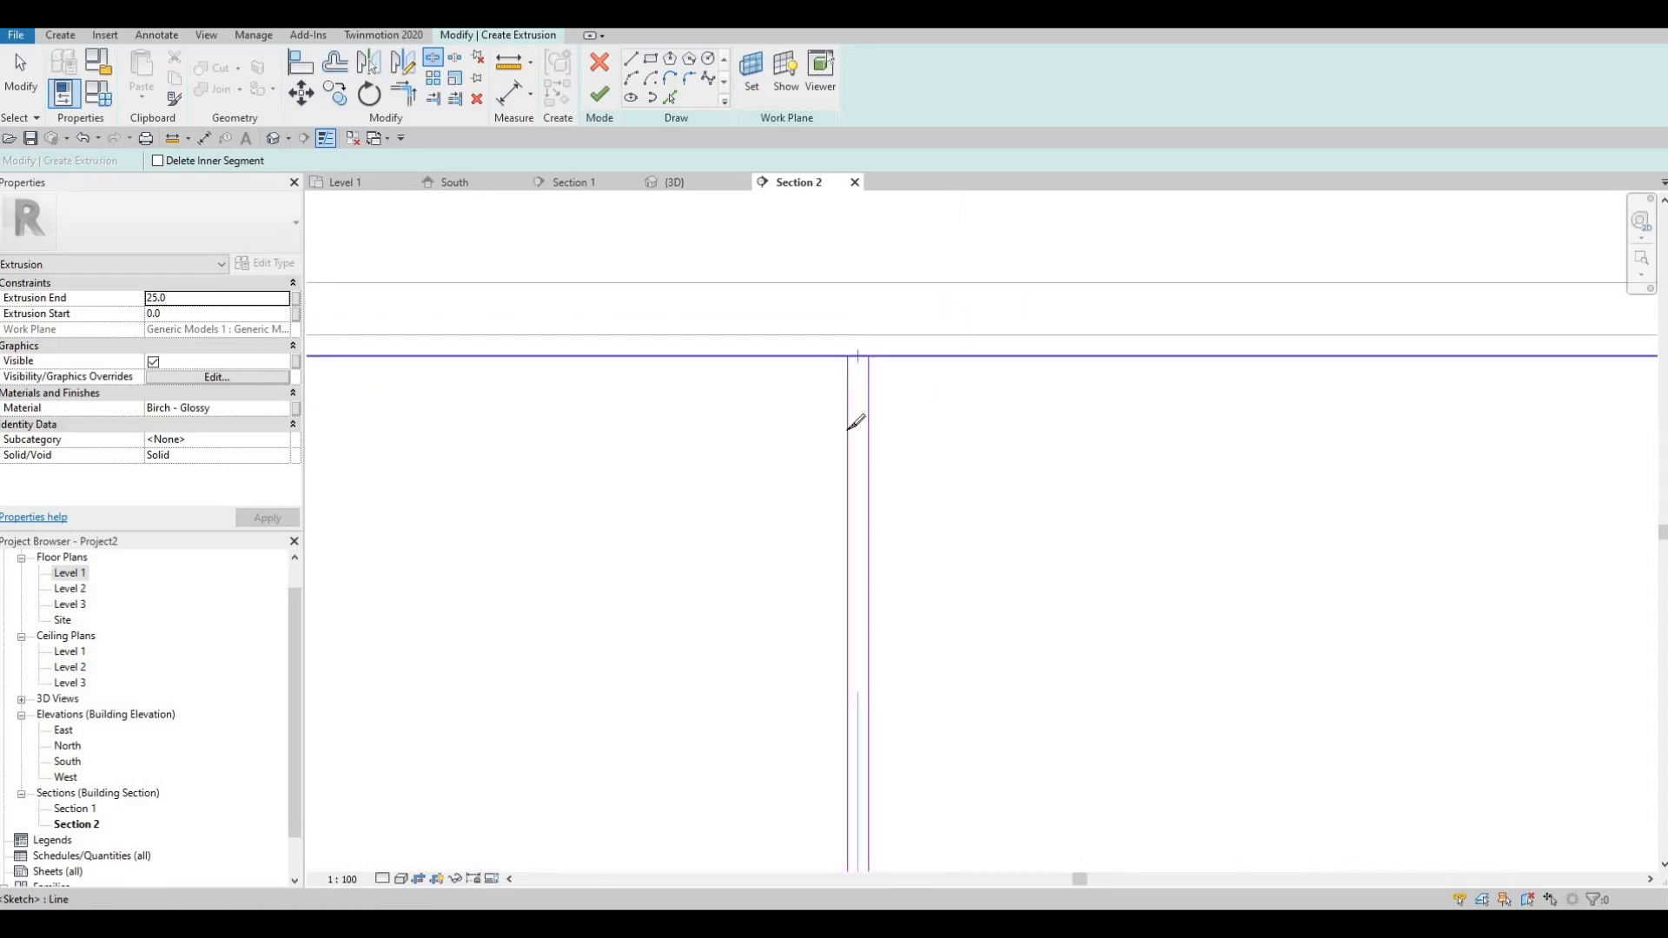
click(858, 356)
Split the rectangle's lower edge between the paired lines of the two rightmost divisions.
scroll(847, 431, down, 4)
middle_drag(836, 725, 896, 491)
scroll(923, 525, up, 2)
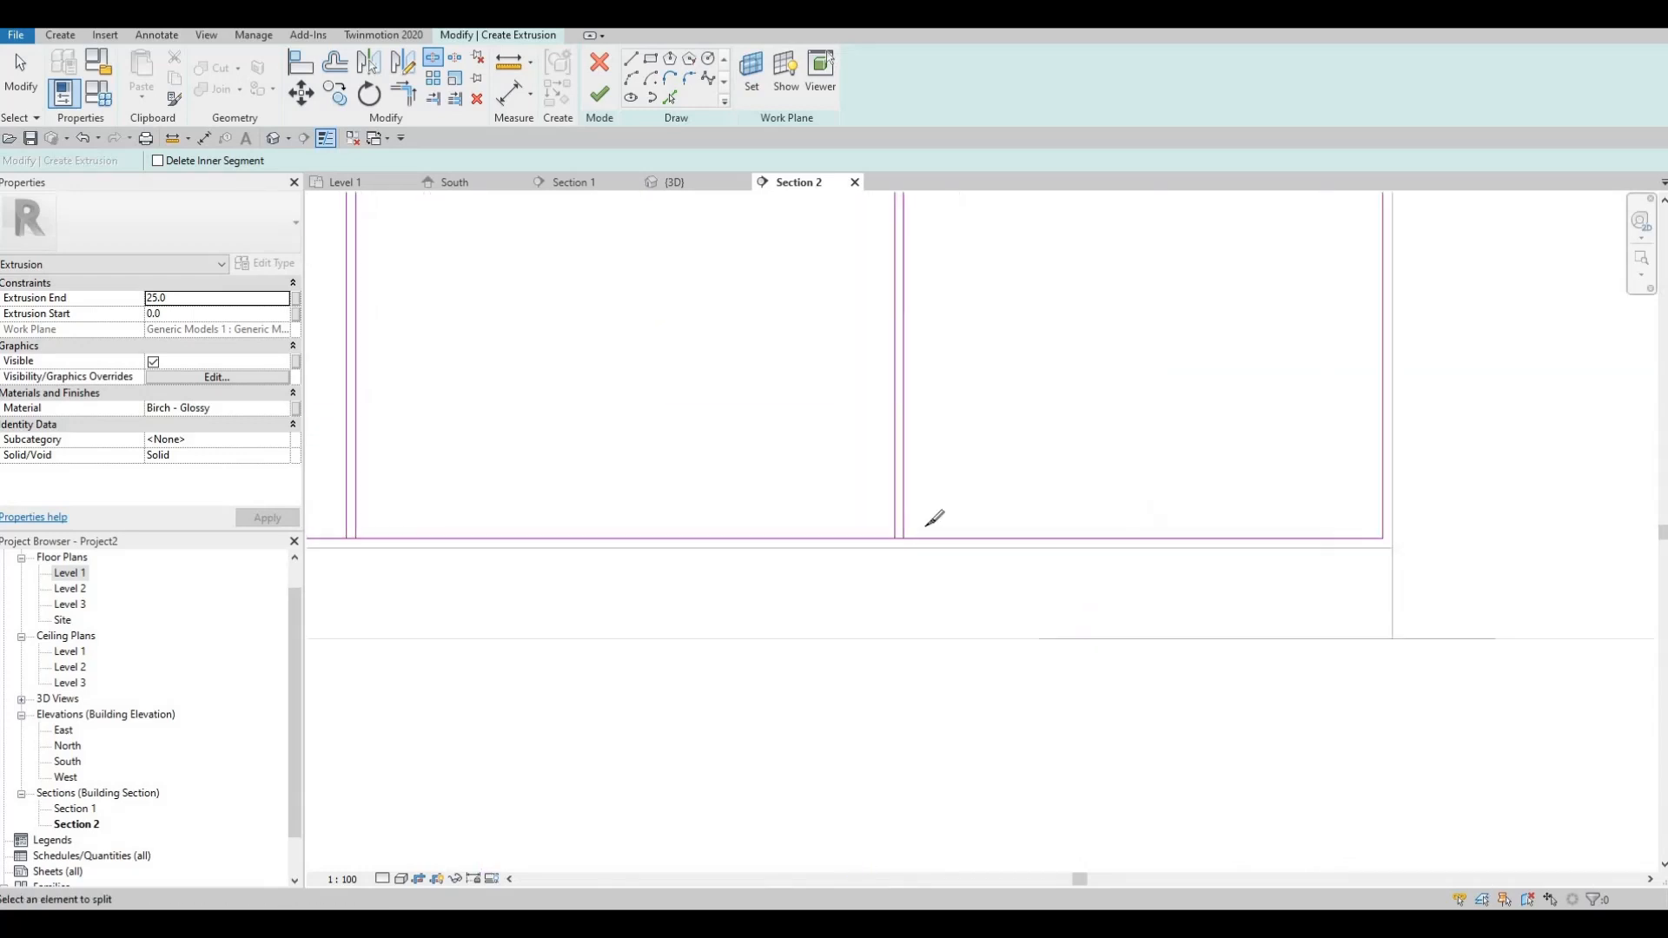
scroll(927, 525, up, 2)
click(921, 532)
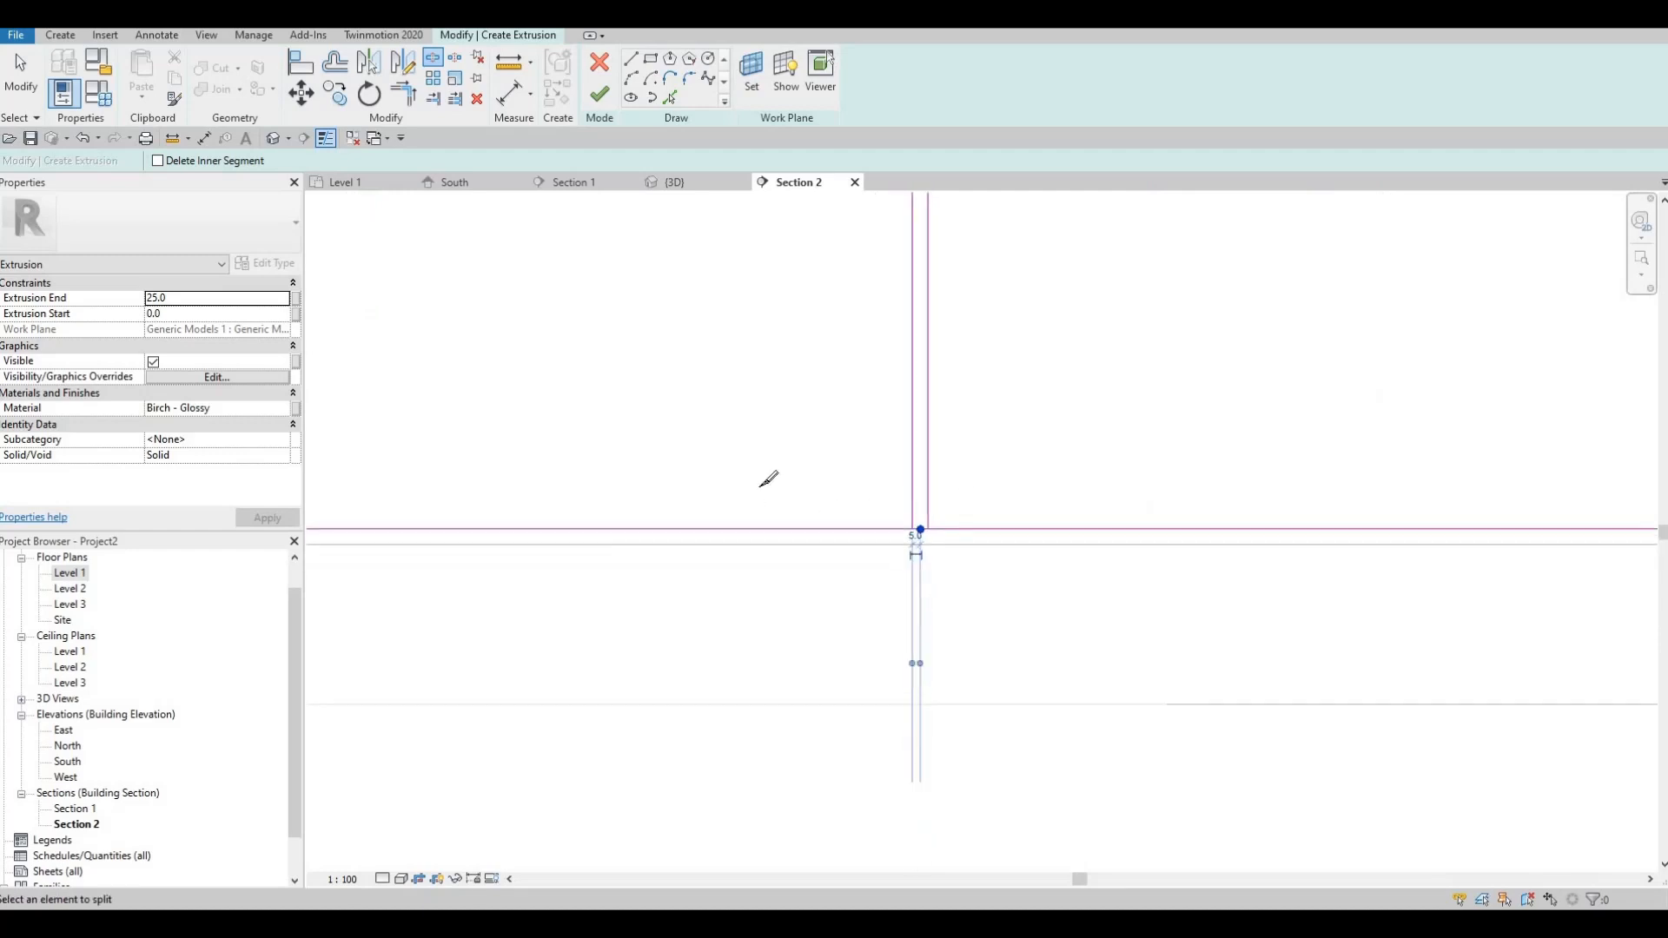
scroll(839, 511, down, 3)
scroll(821, 526, up, 5)
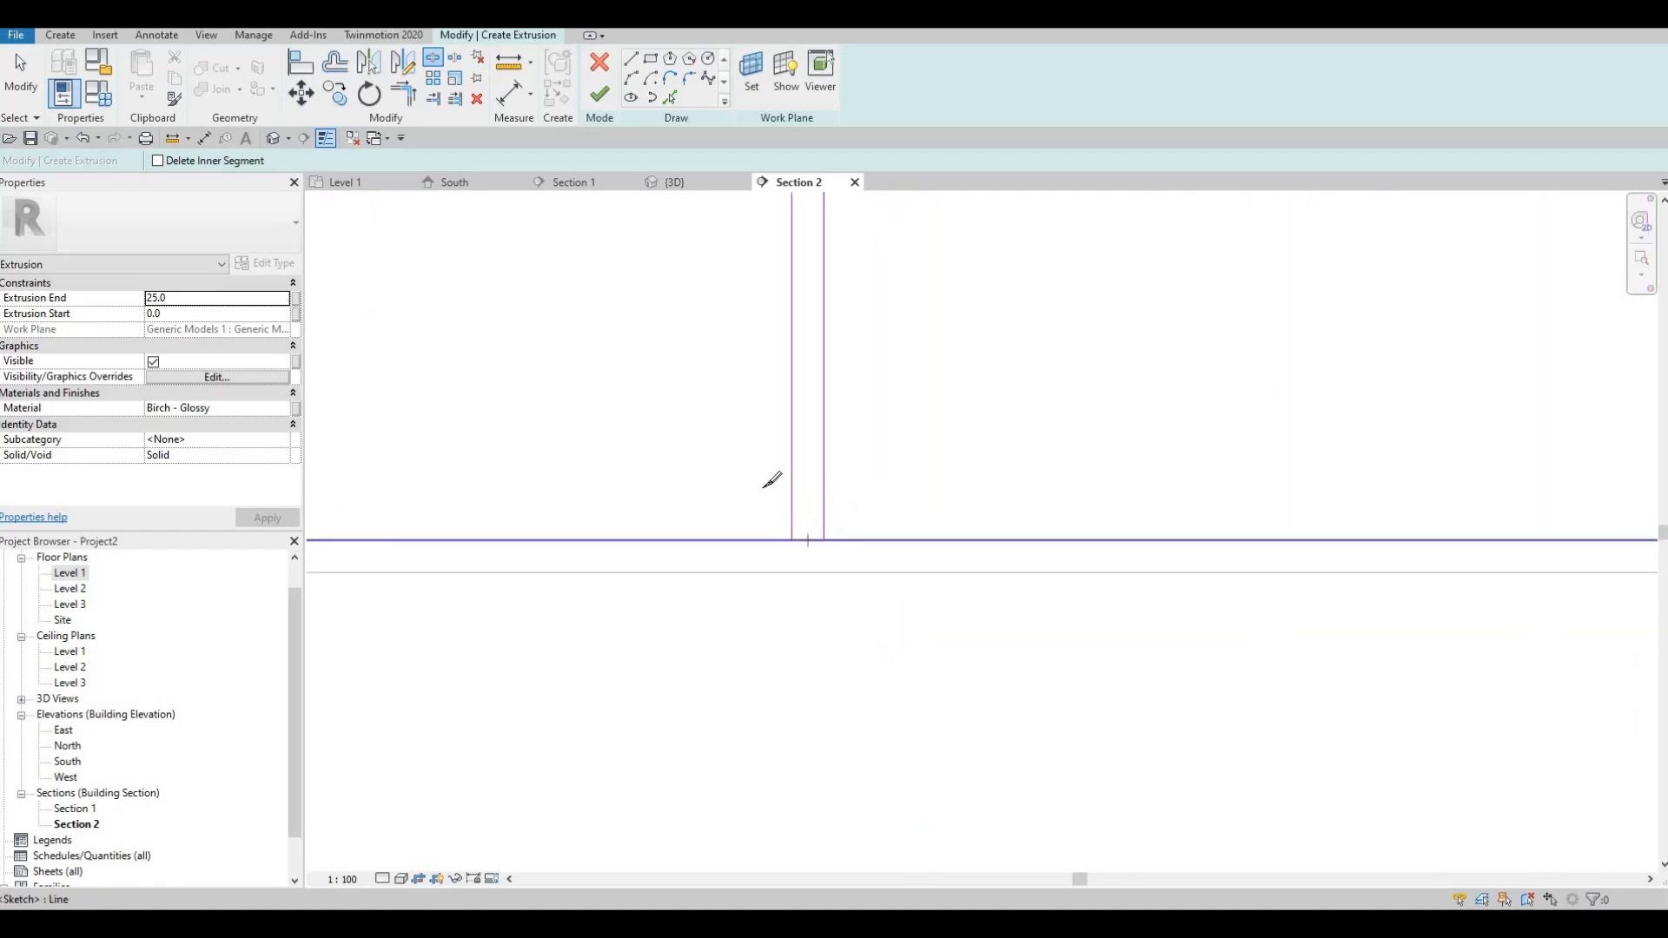
click(807, 539)
Split the rectangle's lower edge between the paired lines of the central division and the second division from the left.
scroll(773, 491, down, 4)
middle_drag(783, 493, 1344, 486)
scroll(777, 502, up, 2)
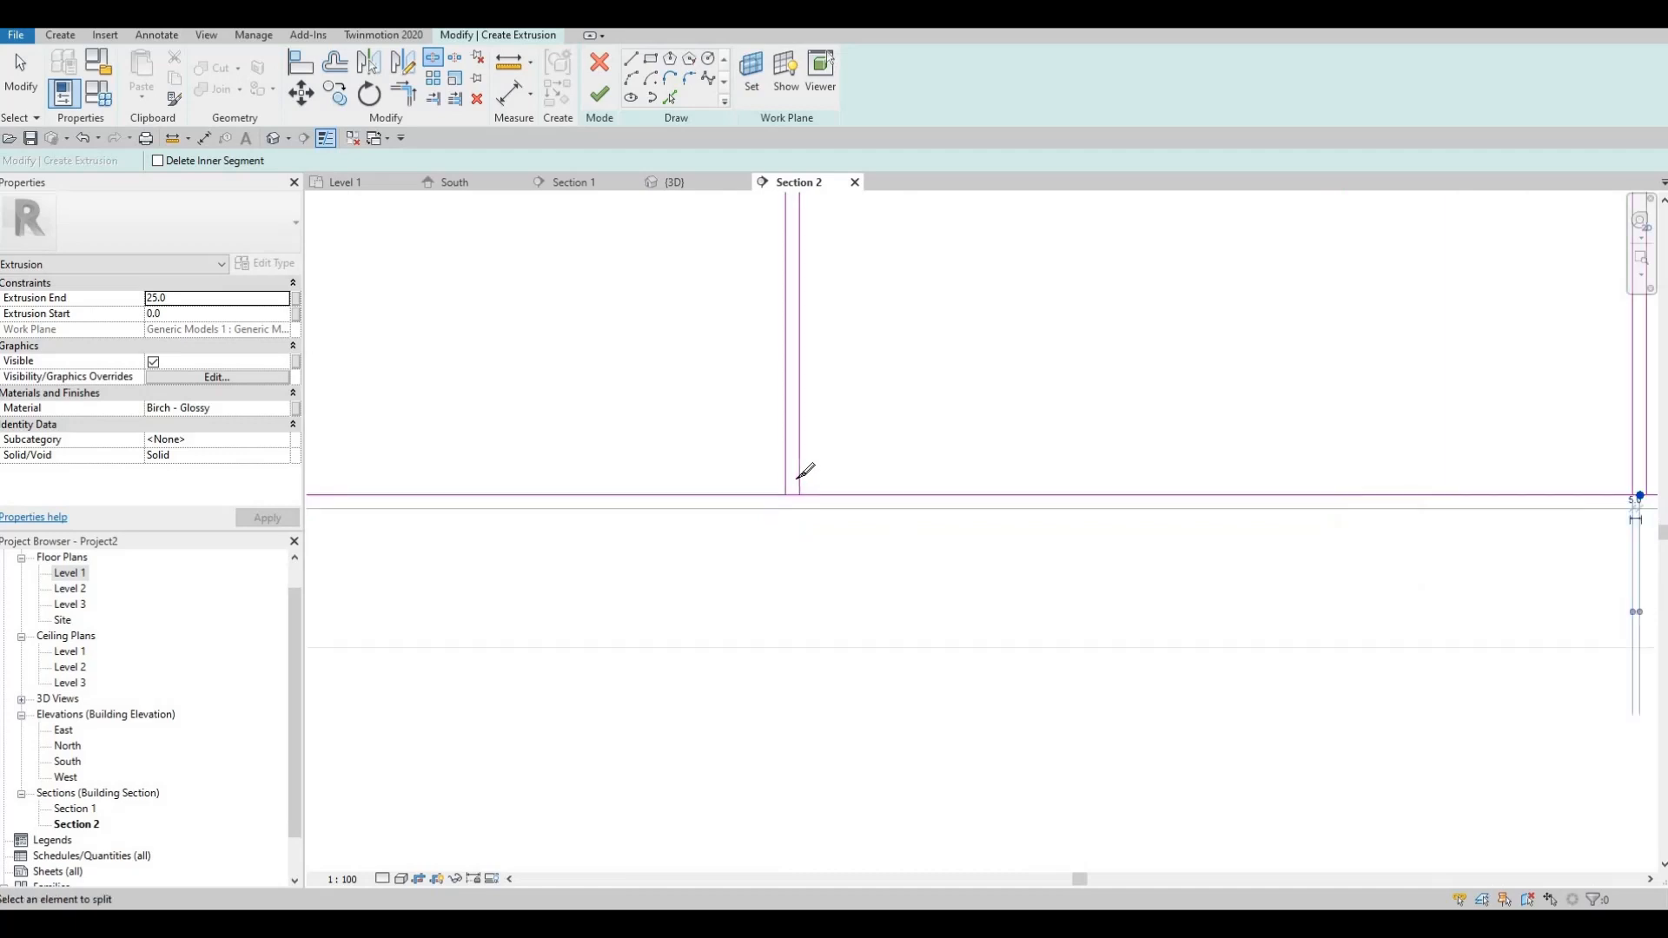
scroll(797, 502, up, 2)
click(788, 488)
scroll(802, 473, down, 4)
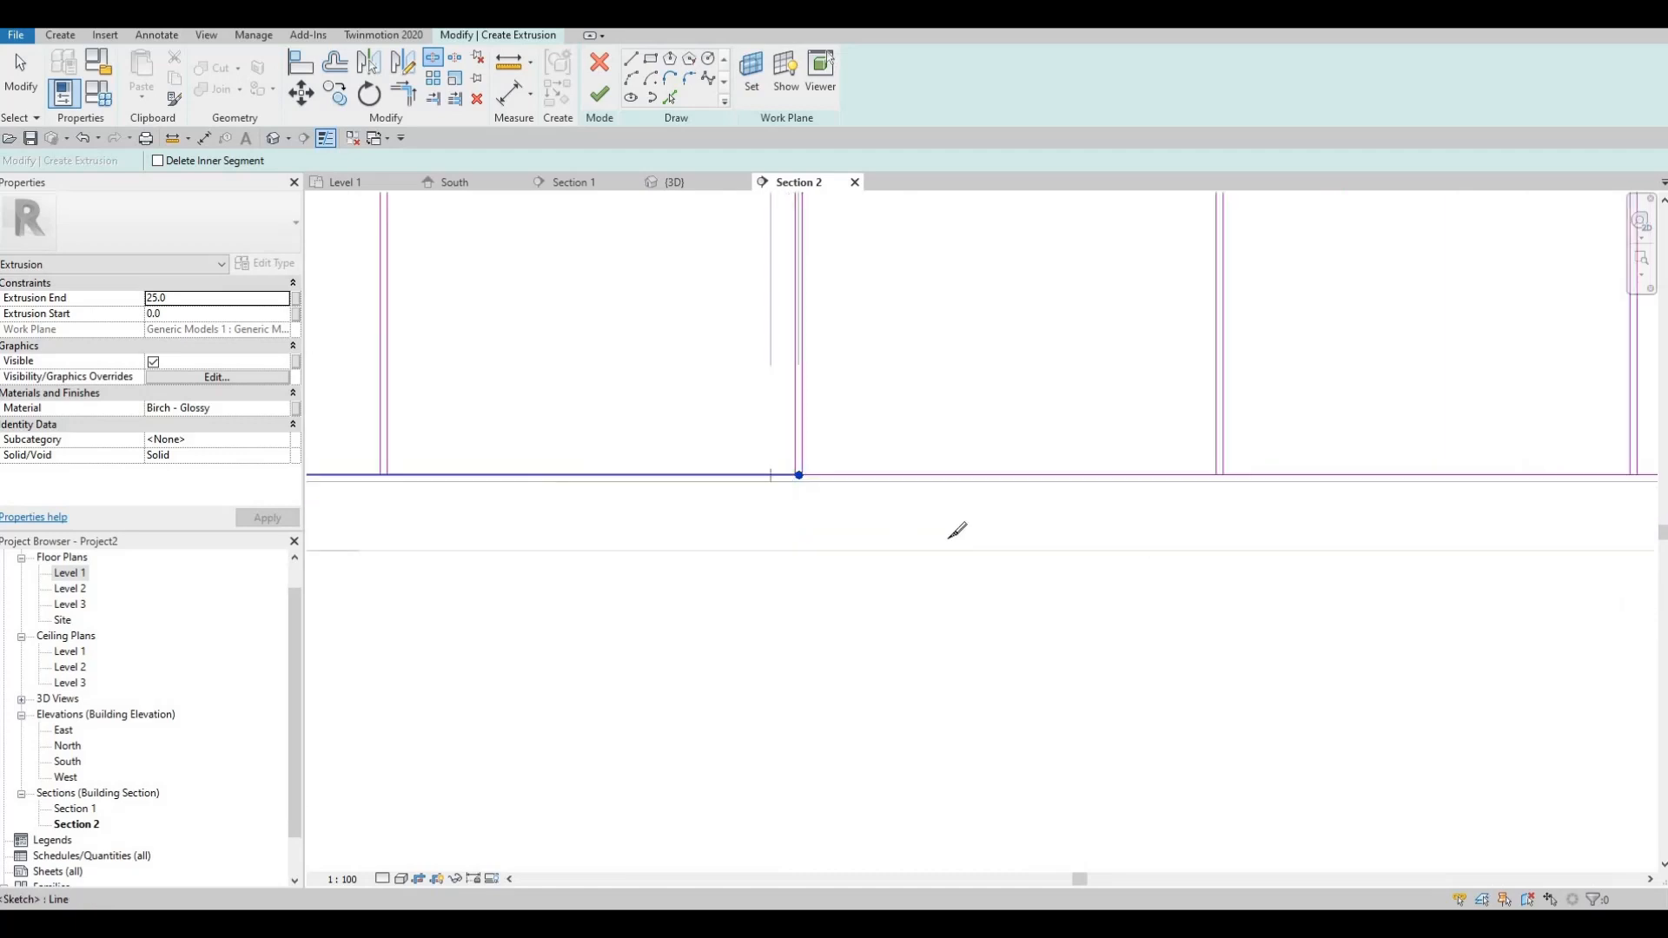
middle_drag(948, 538, 1491, 591)
scroll(927, 526, up, 5)
click(914, 535)
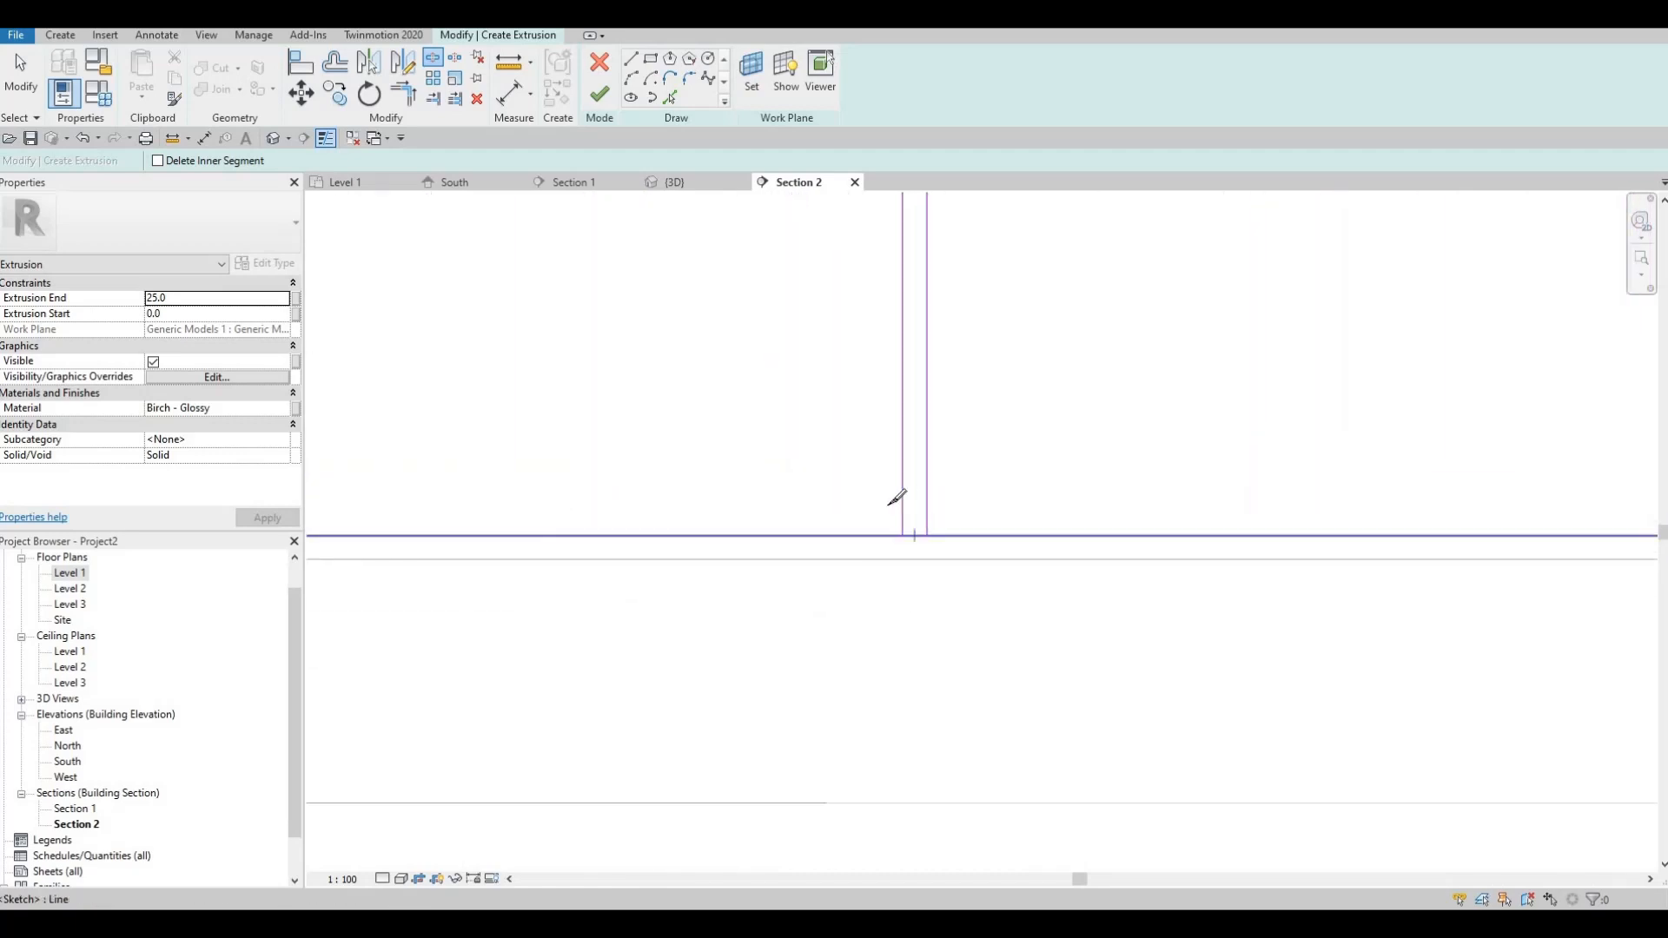
Split the rectangle's lower edge between the paired lines of the leftmost division.
scroll(732, 497, down, 4)
middle_drag(731, 497, 1296, 456)
scroll(780, 509, up, 4)
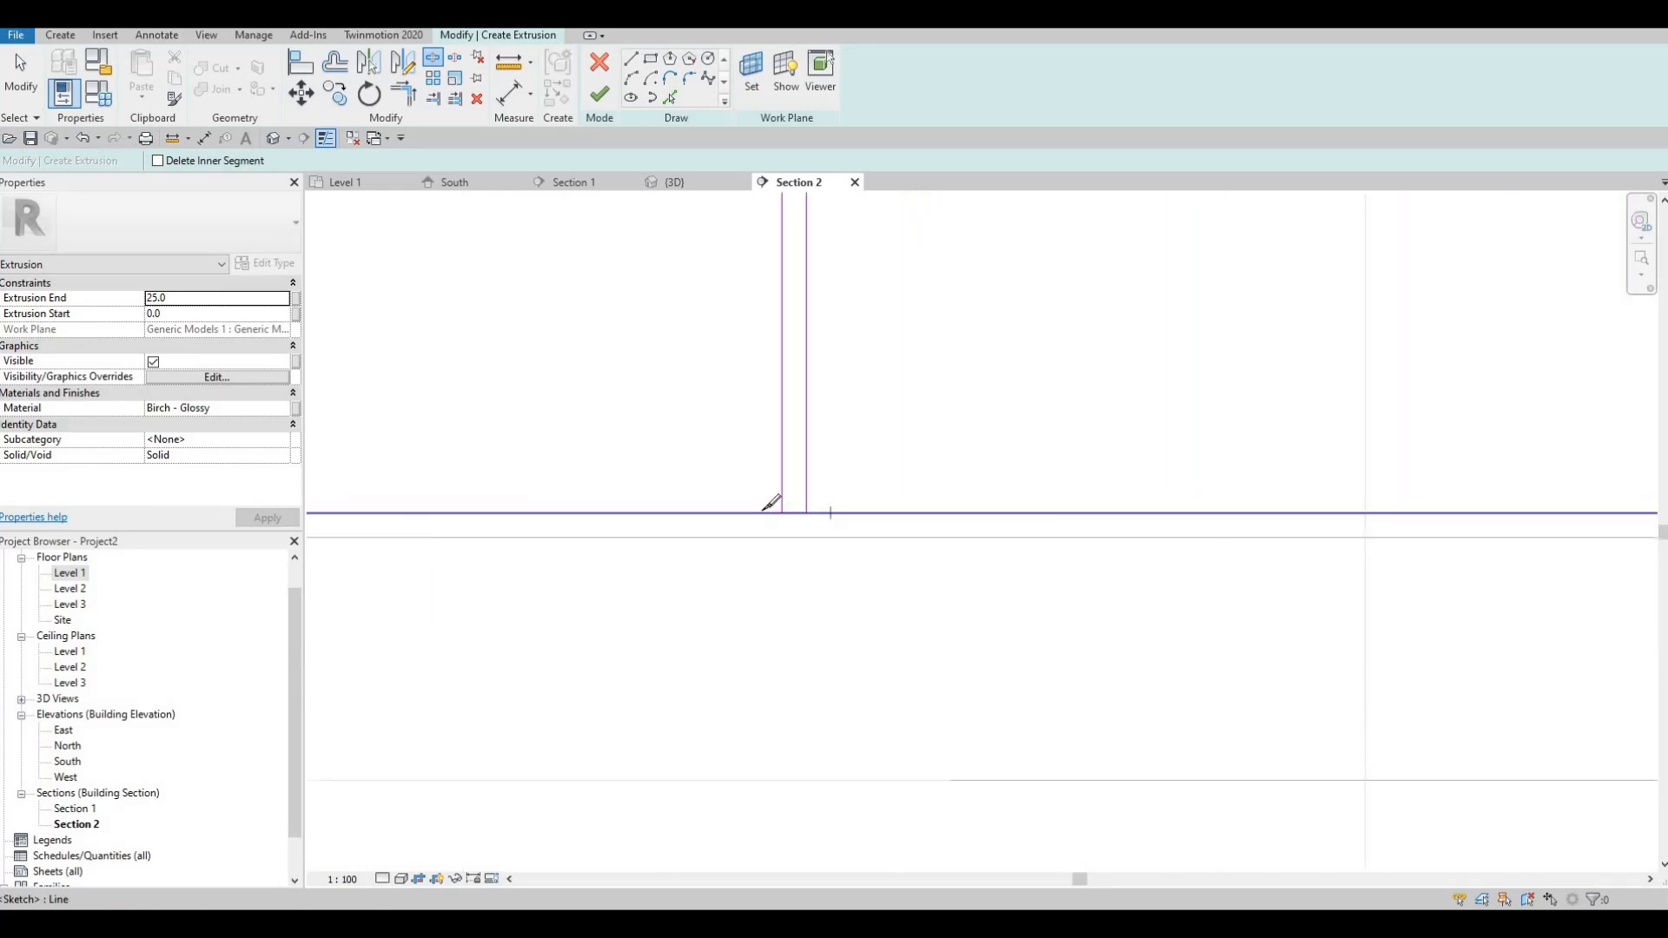
click(781, 512)
scroll(834, 452, down, 4)
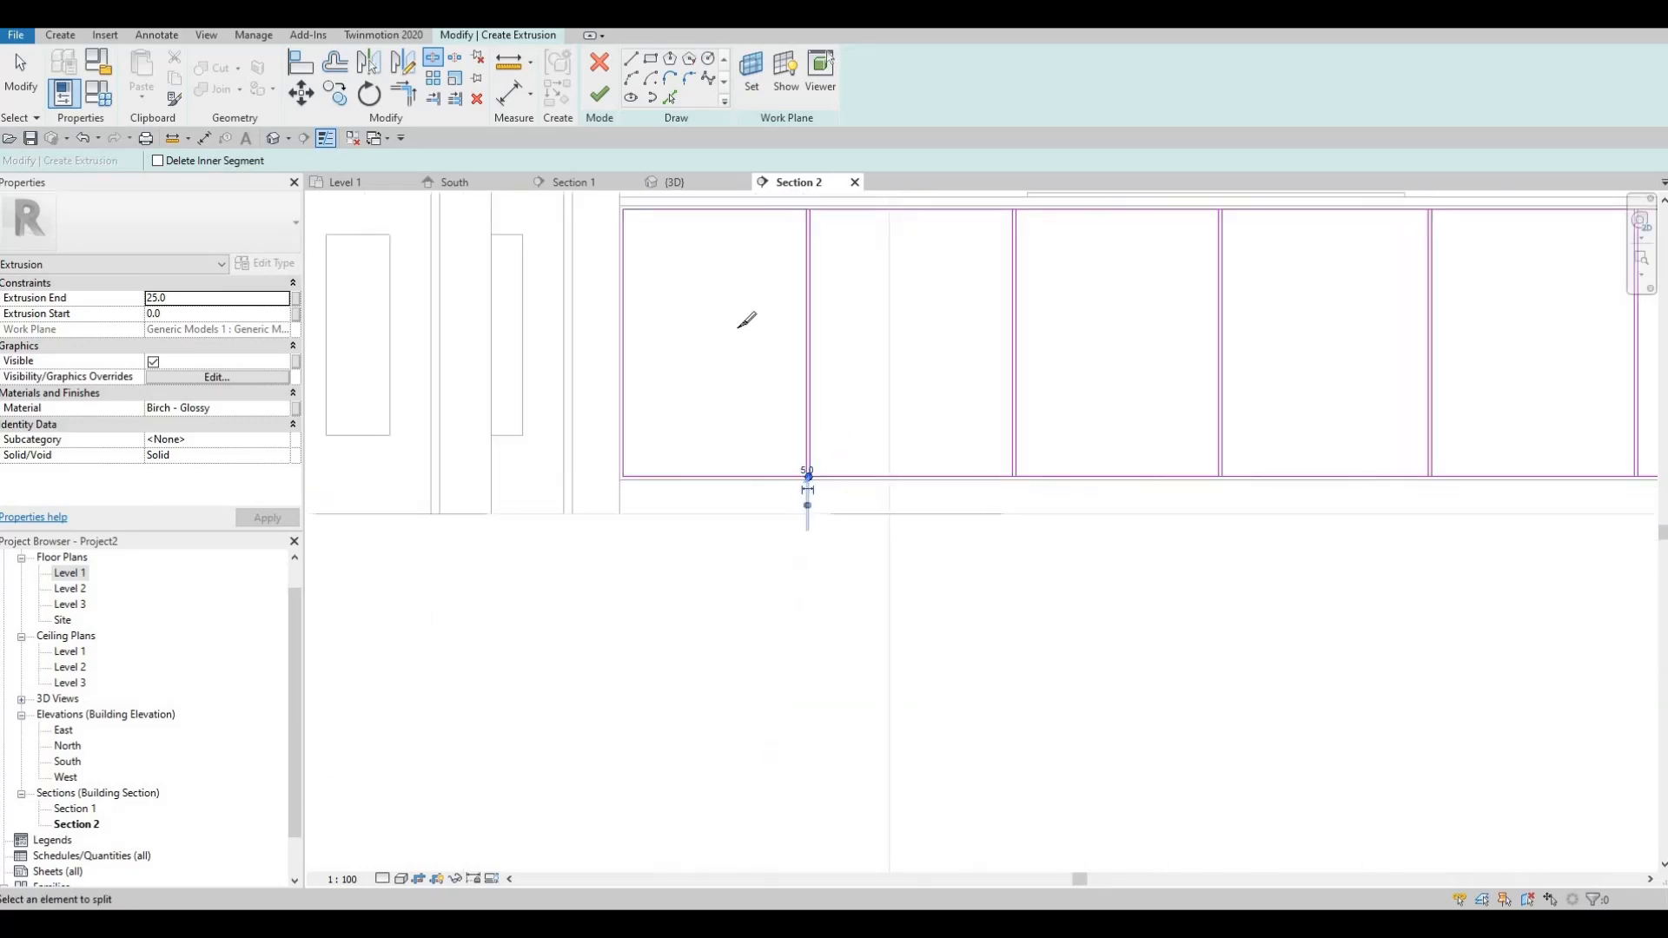
scroll(770, 605, down, 3)
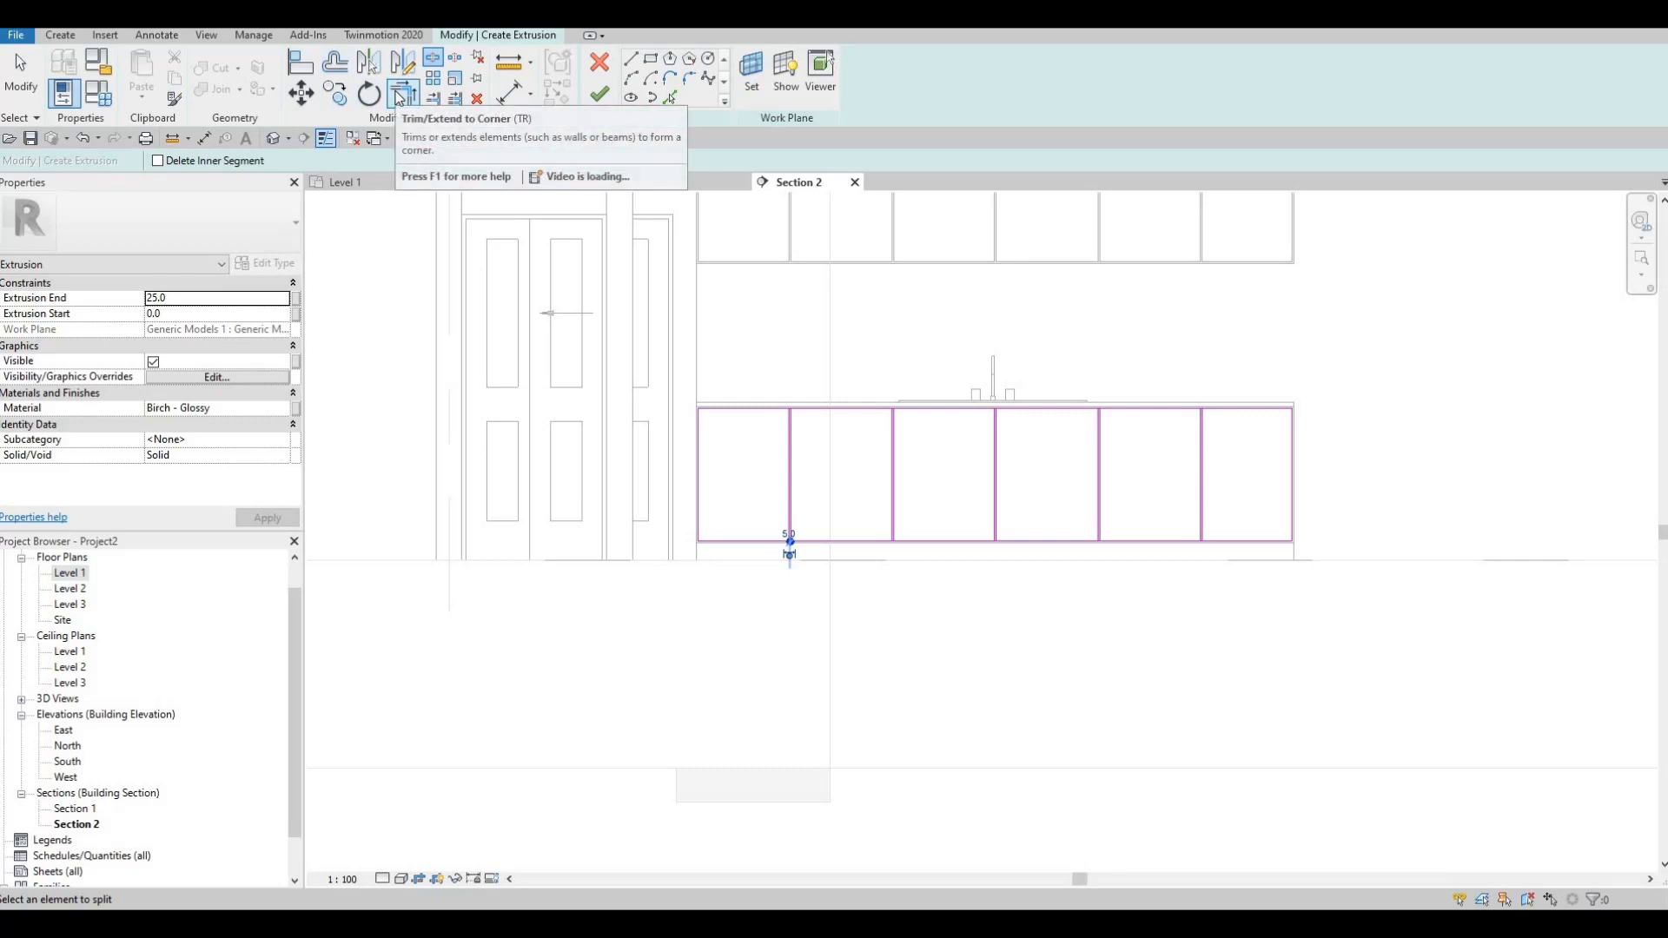
Use Trim/Extend to Corner to join the upper edge segments to the paired lines of the two leftmost divisions.
click(399, 97)
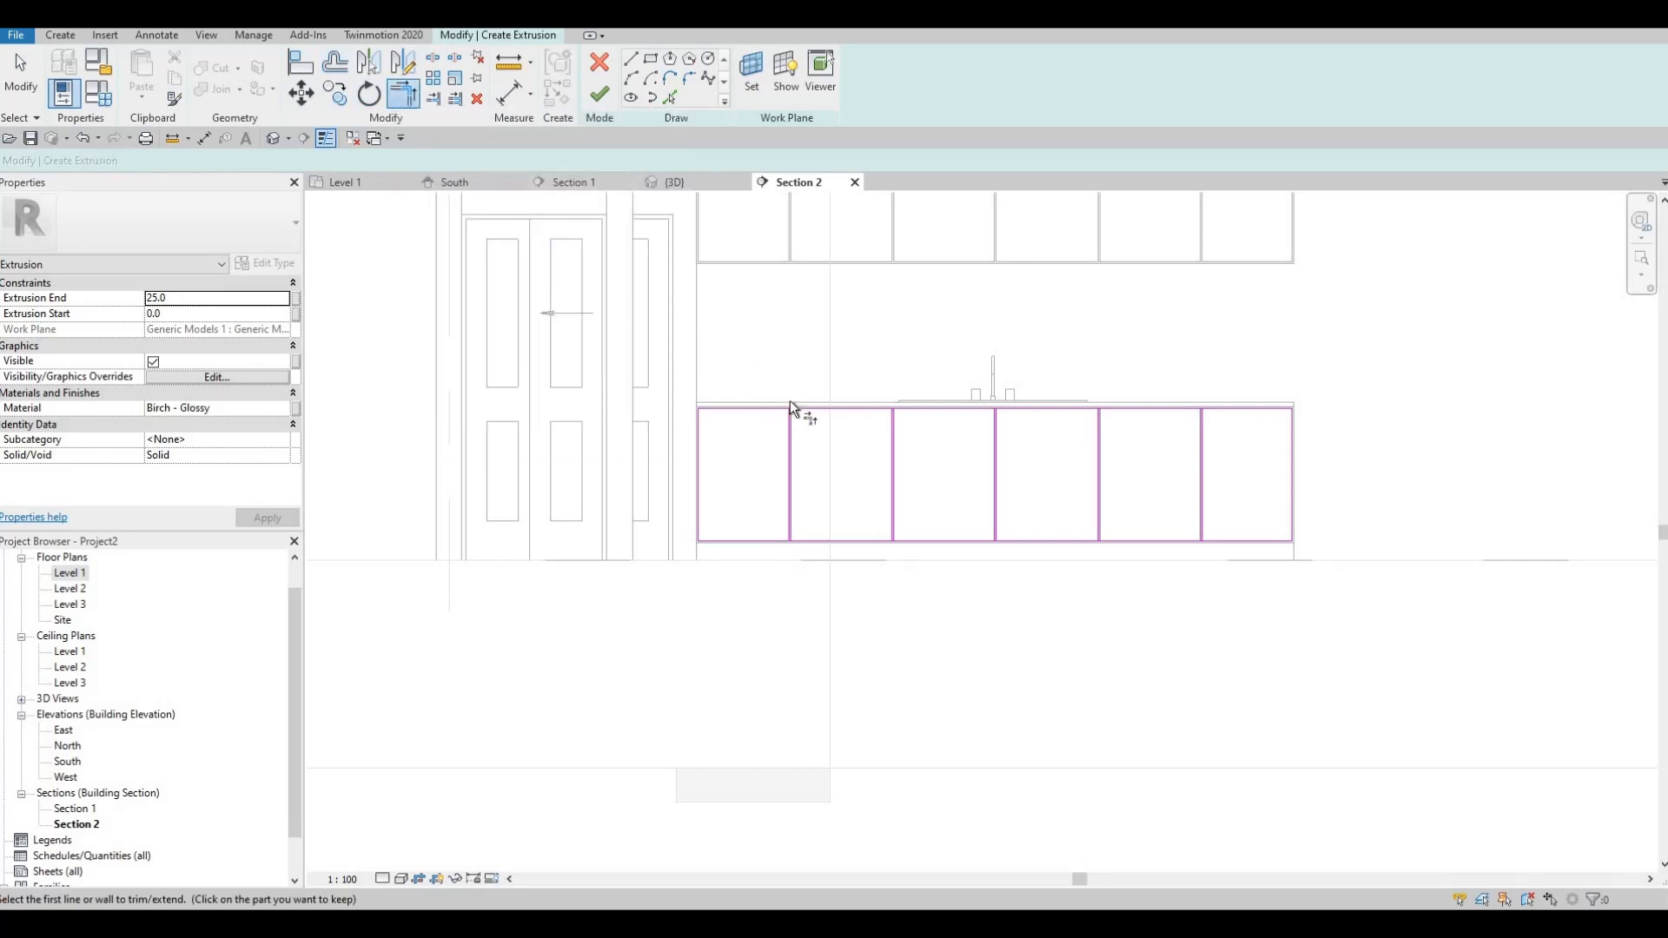
scroll(790, 403, up, 5)
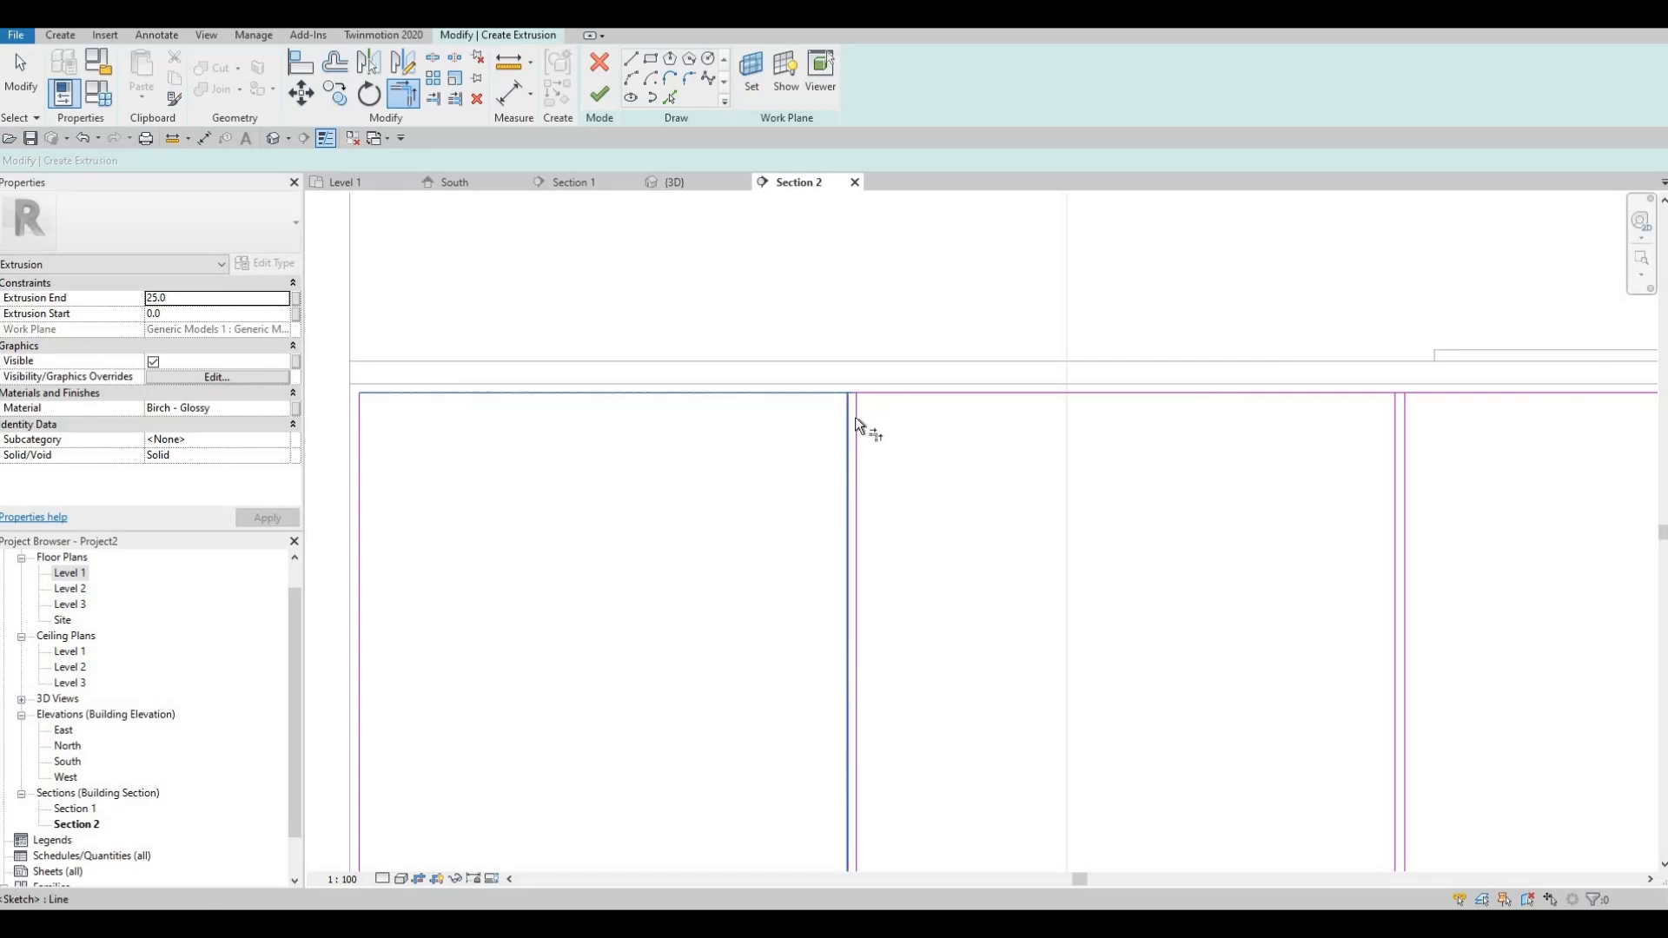
mouse_move(744, 432)
middle_down()
mouse_move(873, 408)
mouse_move(778, 401)
middle_up()
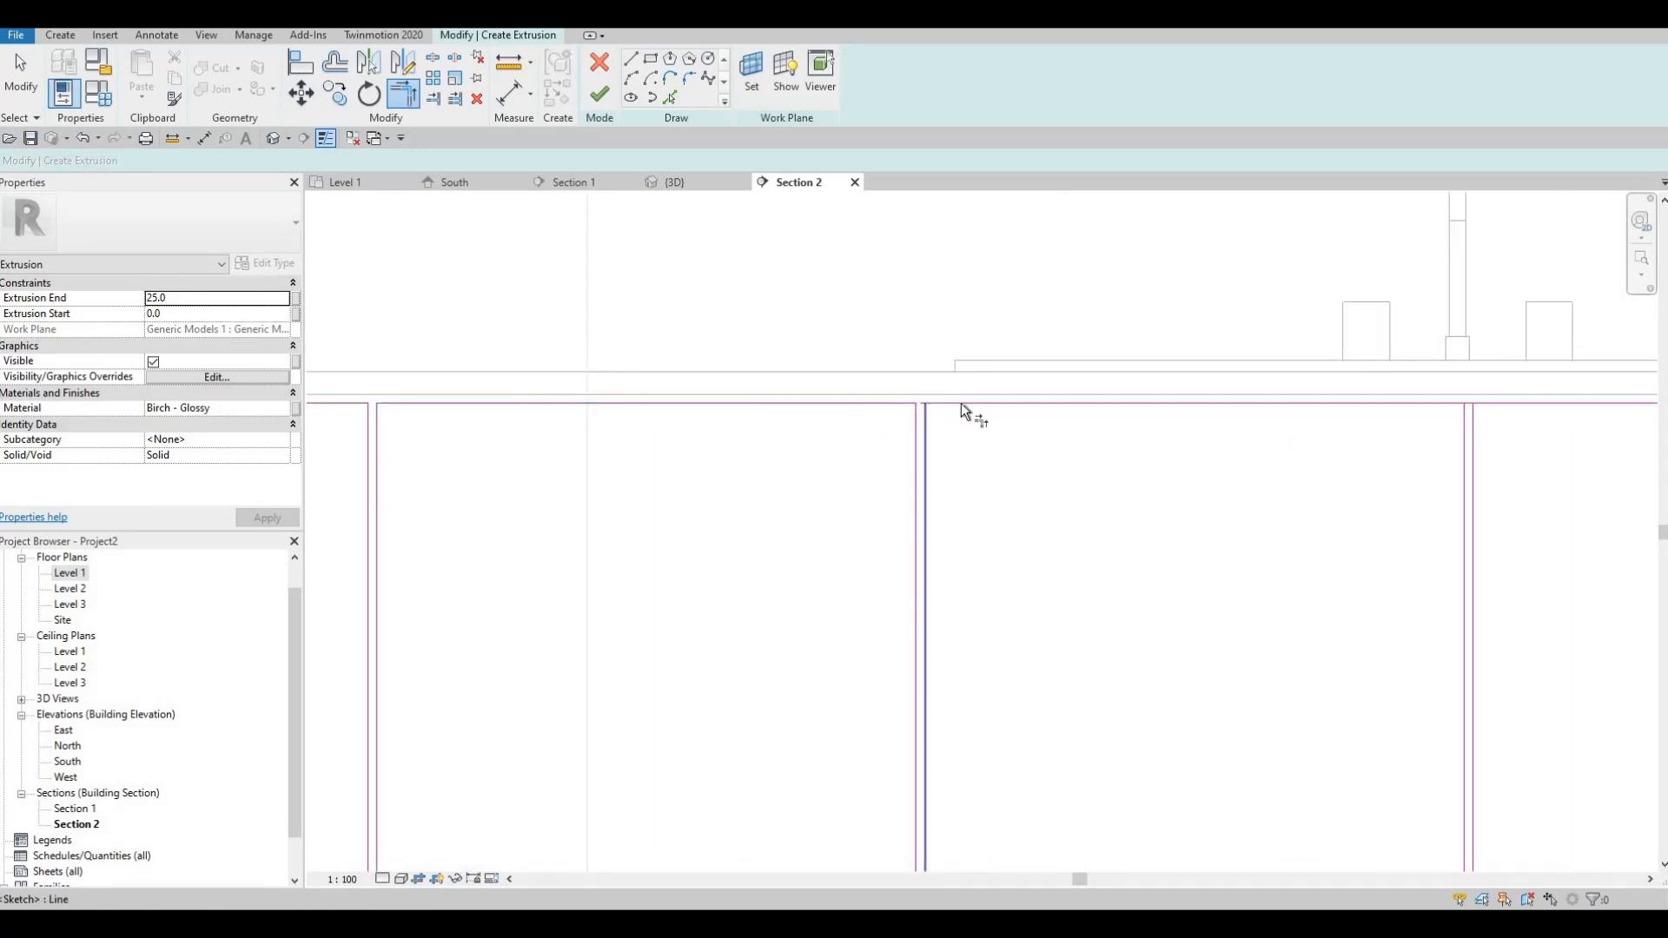
key(t)
key(r)
middle_drag(892, 401, 764, 302)
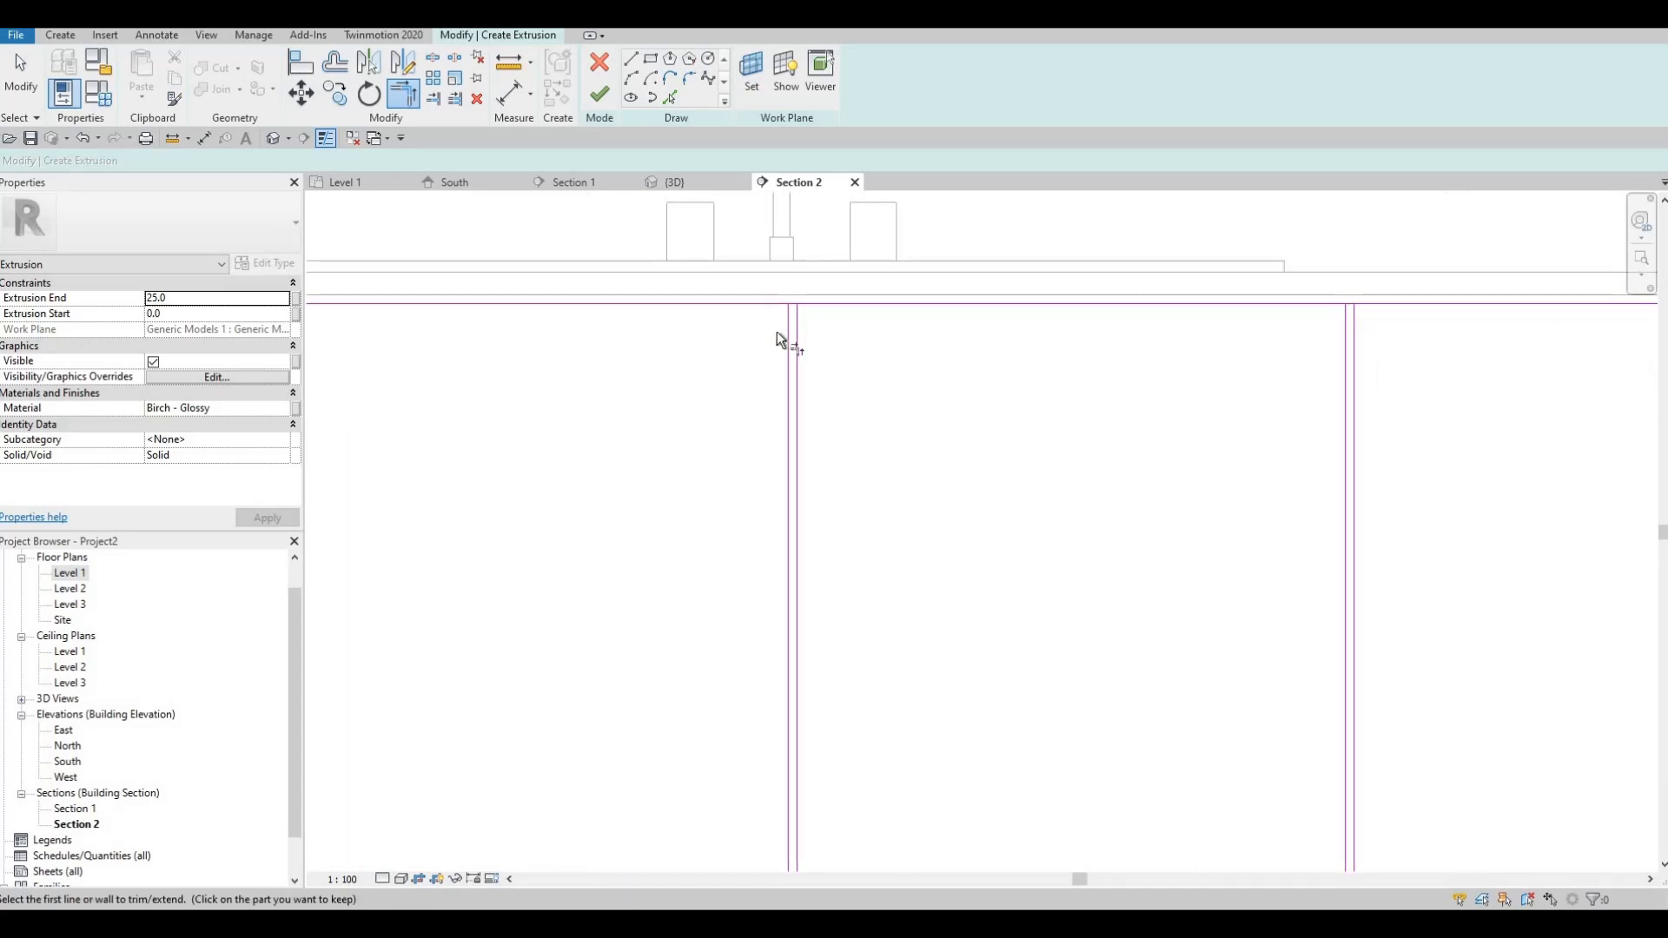
Trim the upper edge segments into corners at the central division and the one immediately right of it.
click(764, 303)
click(836, 304)
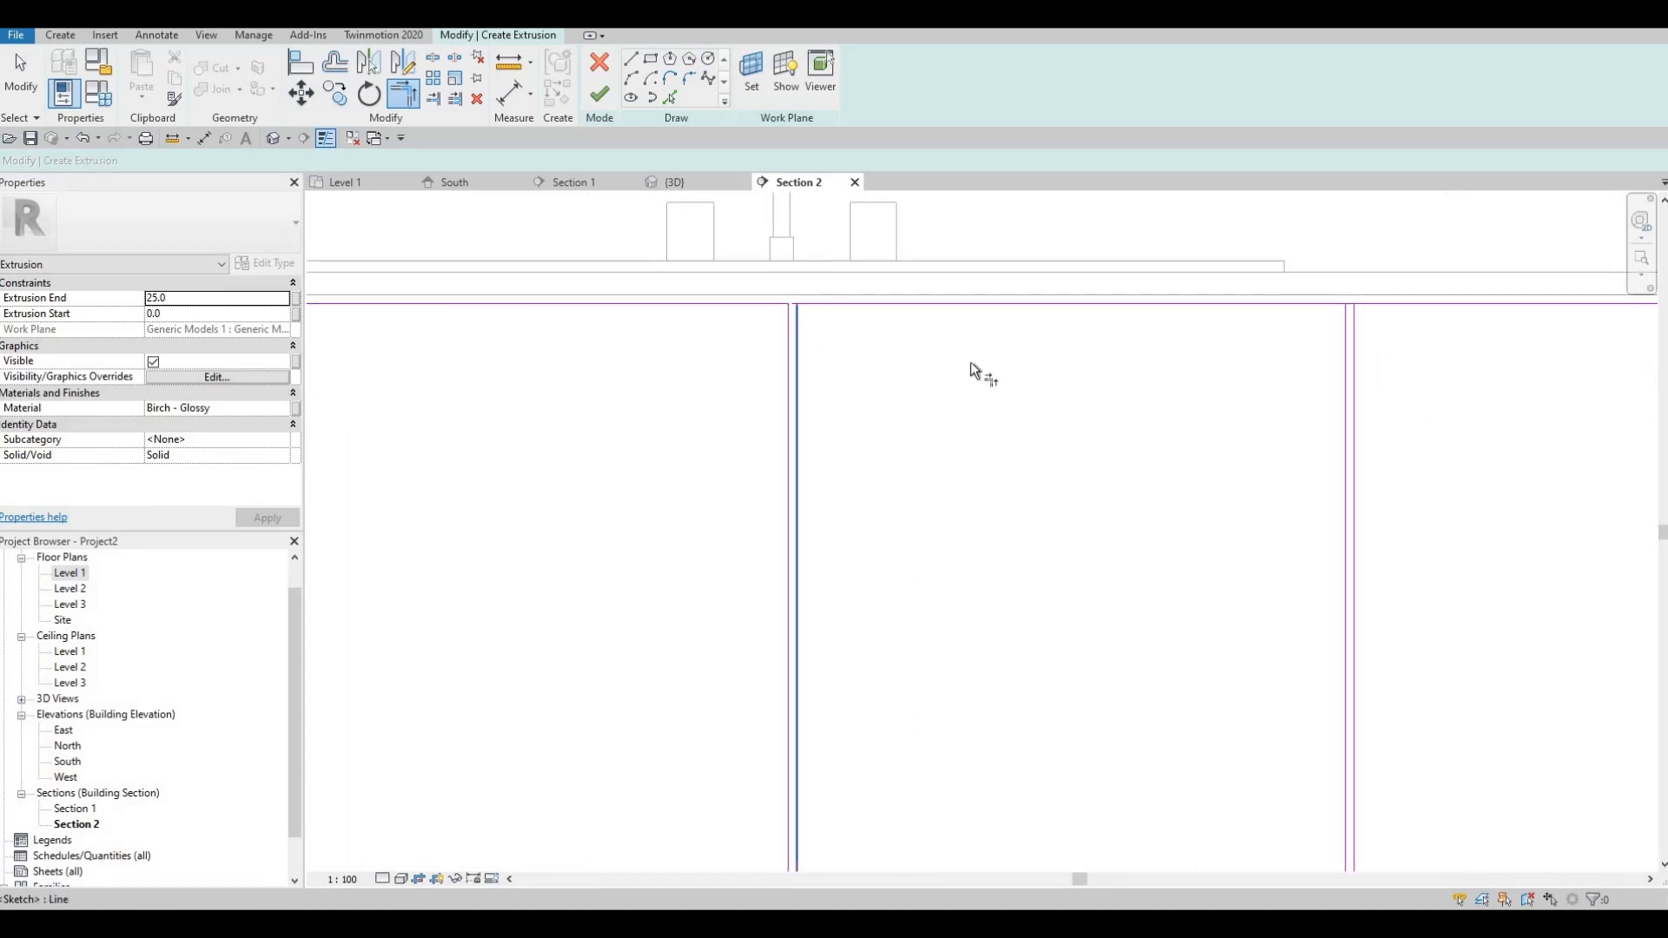
middle_drag(1087, 382, 655, 379)
click(913, 344)
click(872, 305)
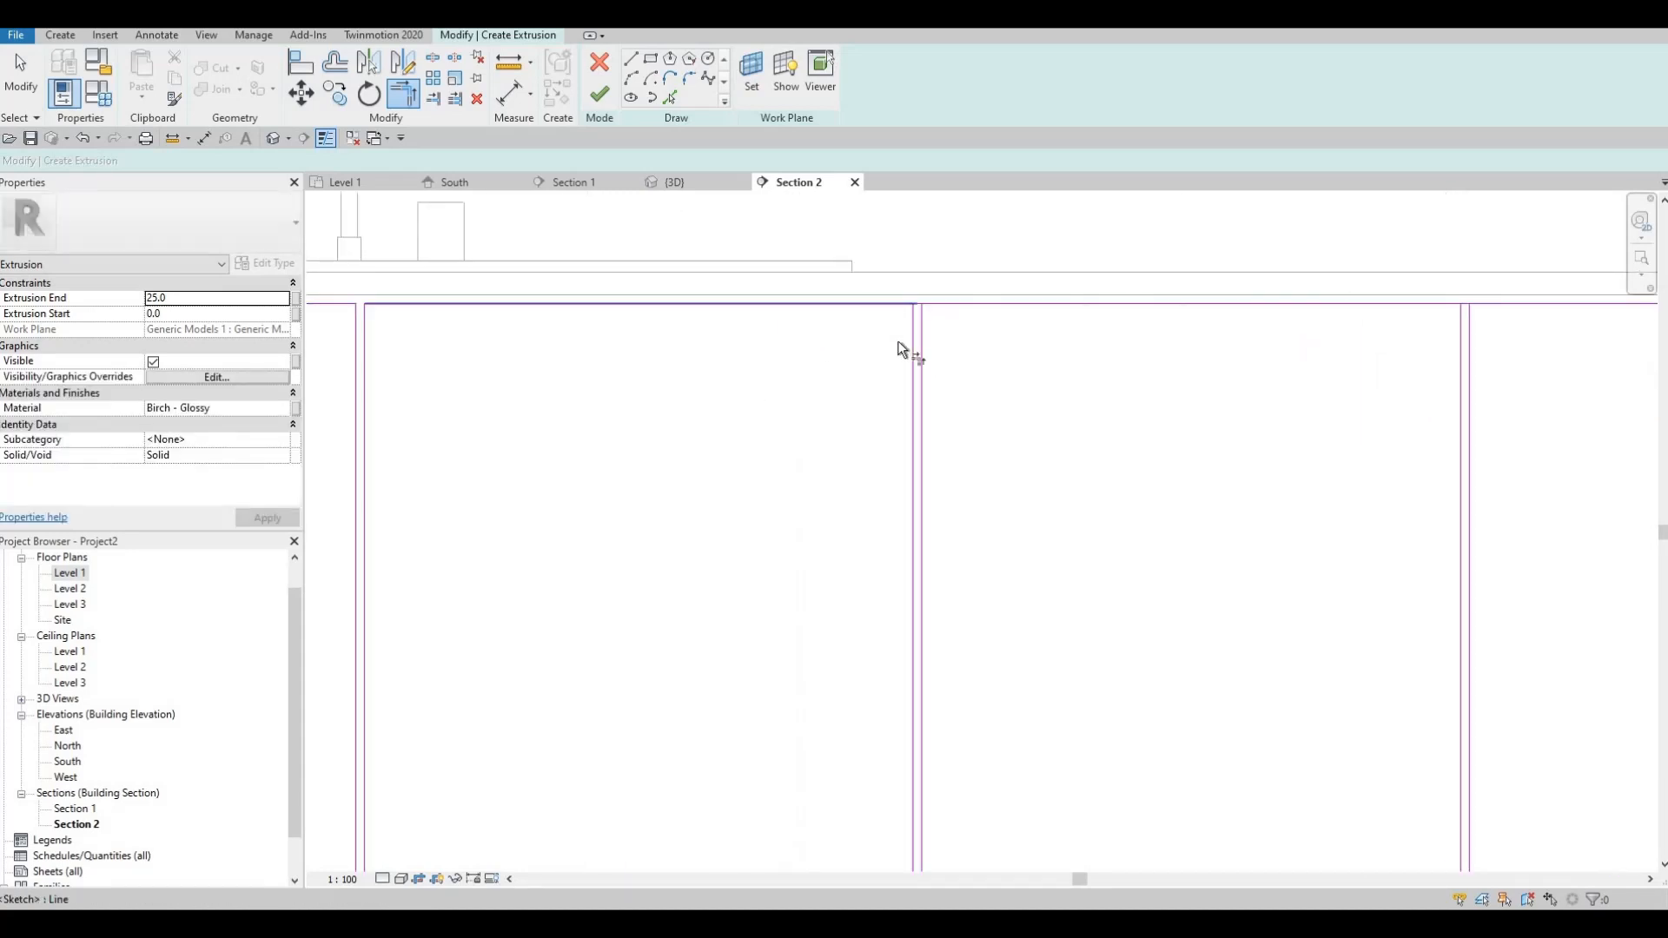
click(922, 338)
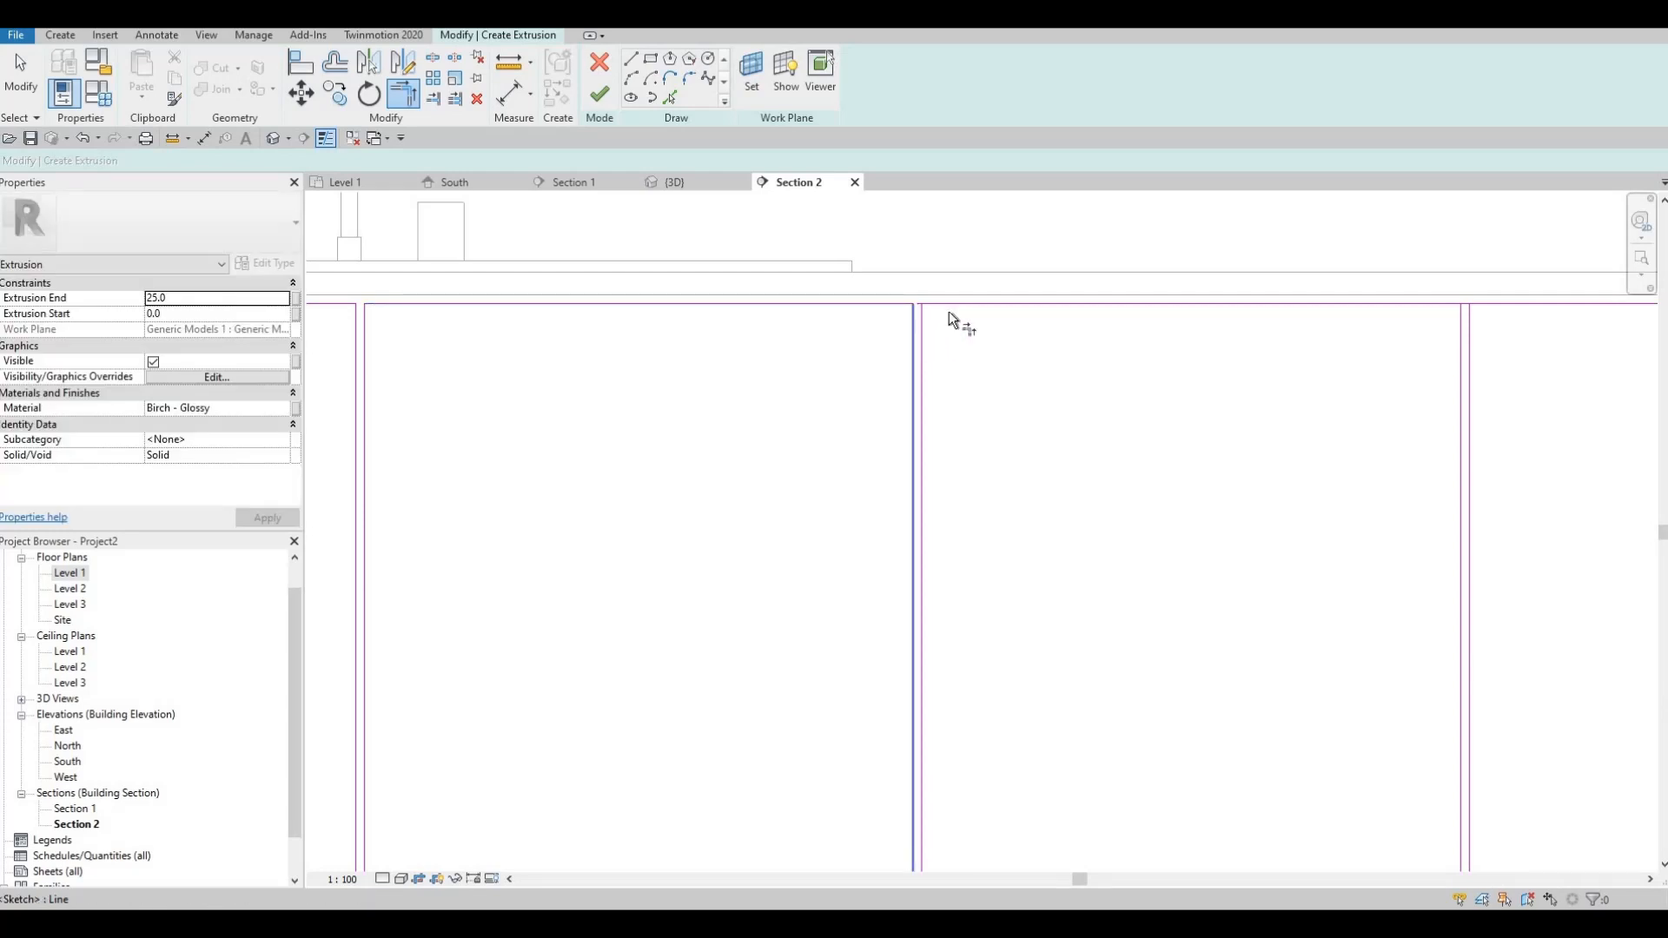
click(952, 306)
Trim the upper edge segments into corners with both lines of the rightmost division.
scroll(1310, 337, up, 1)
middle_drag(1310, 337, 766, 323)
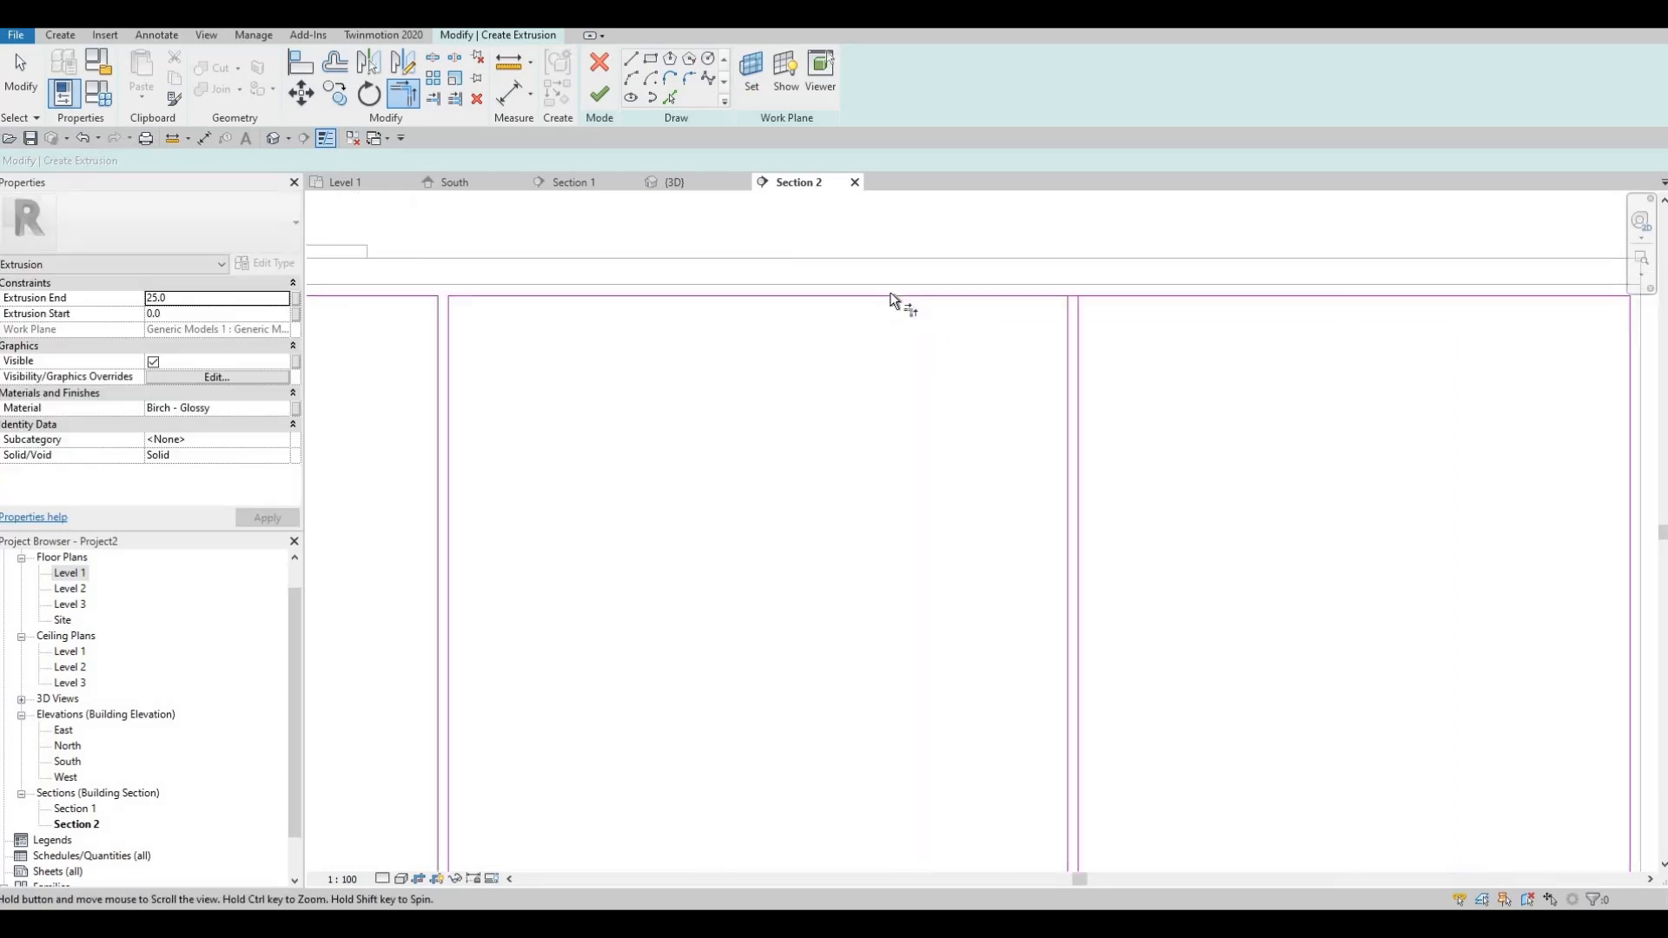
scroll(766, 323, down, 1)
click(891, 294)
click(915, 316)
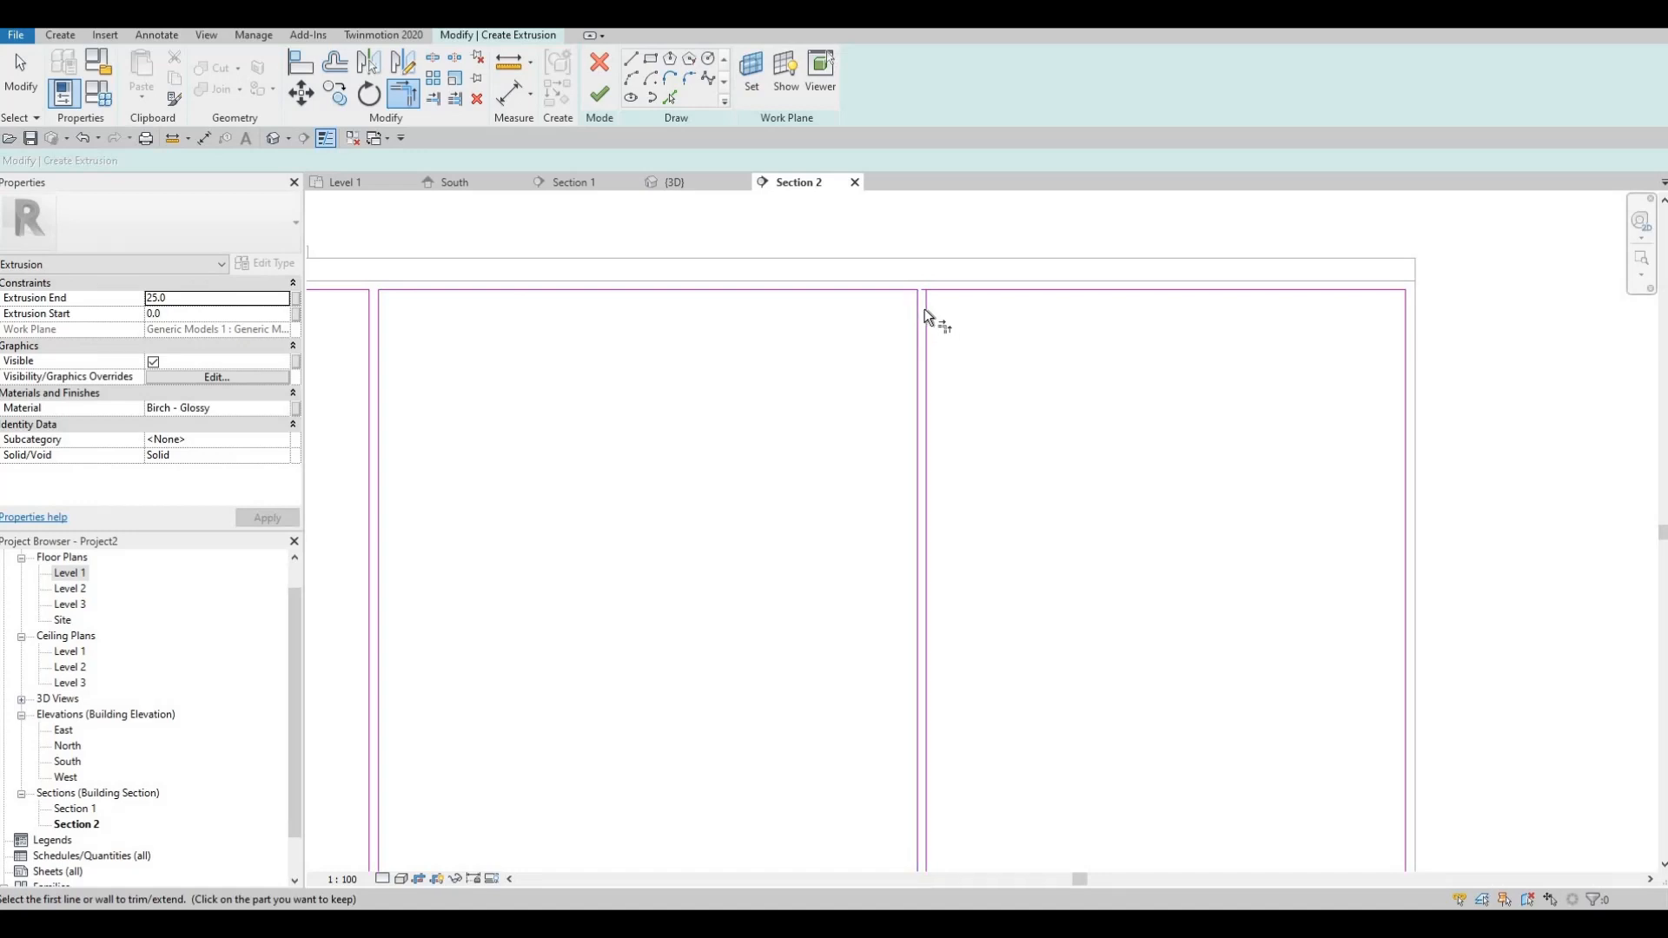
click(925, 310)
click(945, 291)
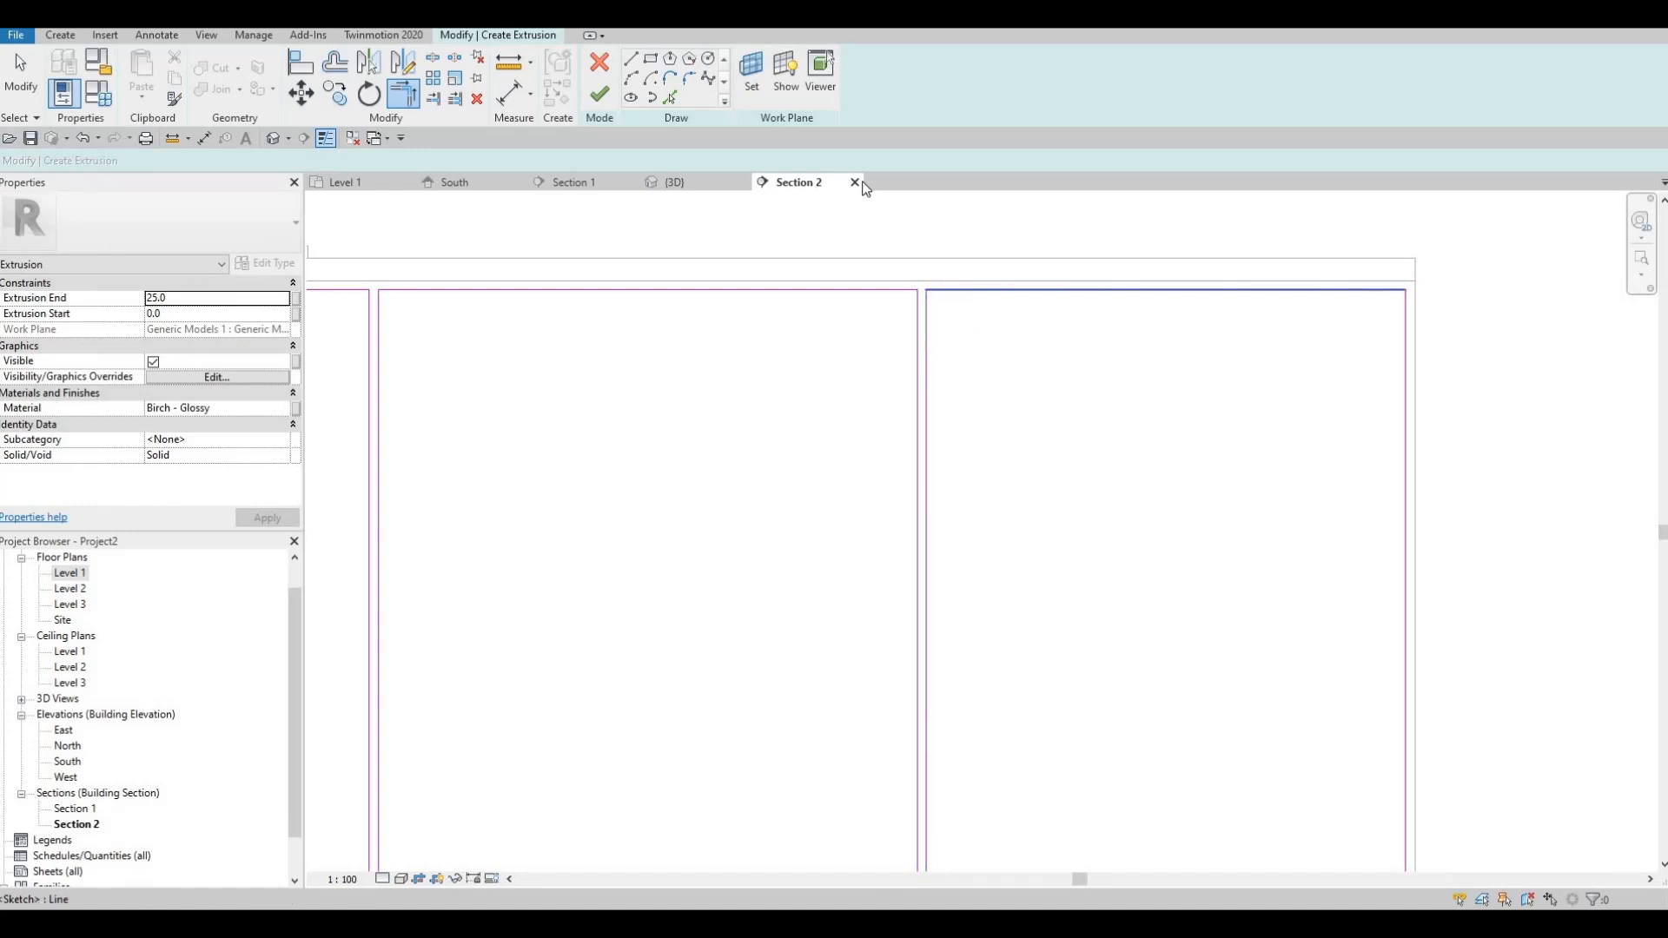
Trim the lower edge segments into corners with both lines of the rightmost division.
scroll(871, 375, down, 3)
scroll(875, 603, up, 3)
scroll(895, 634, up, 2)
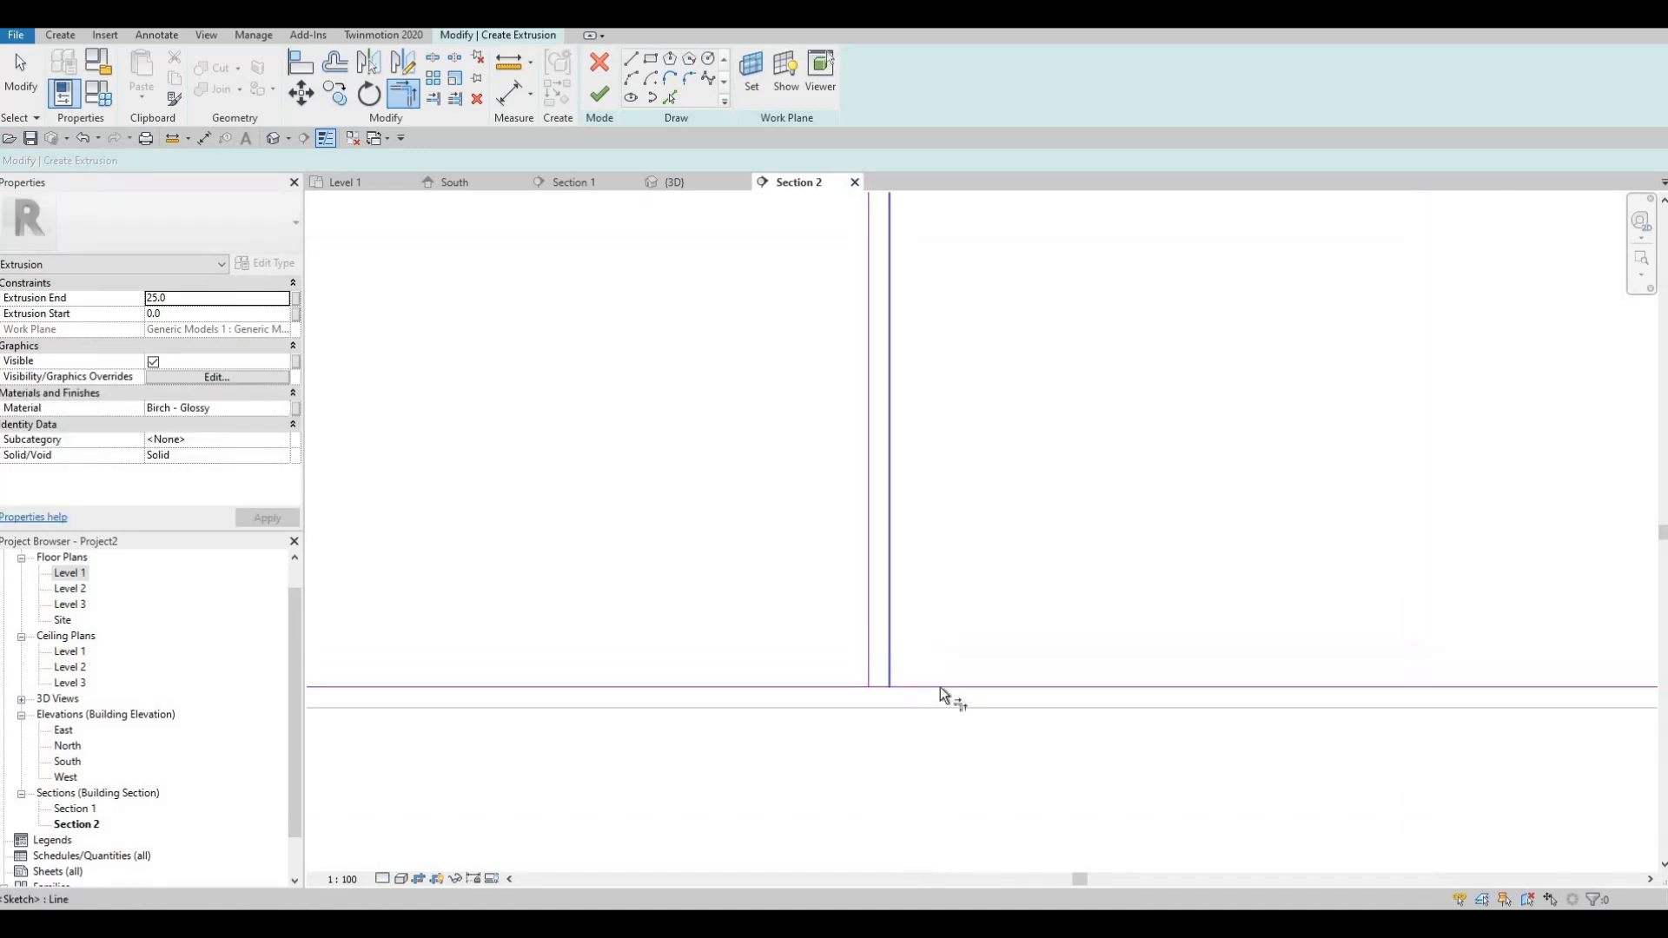
click(940, 686)
click(864, 649)
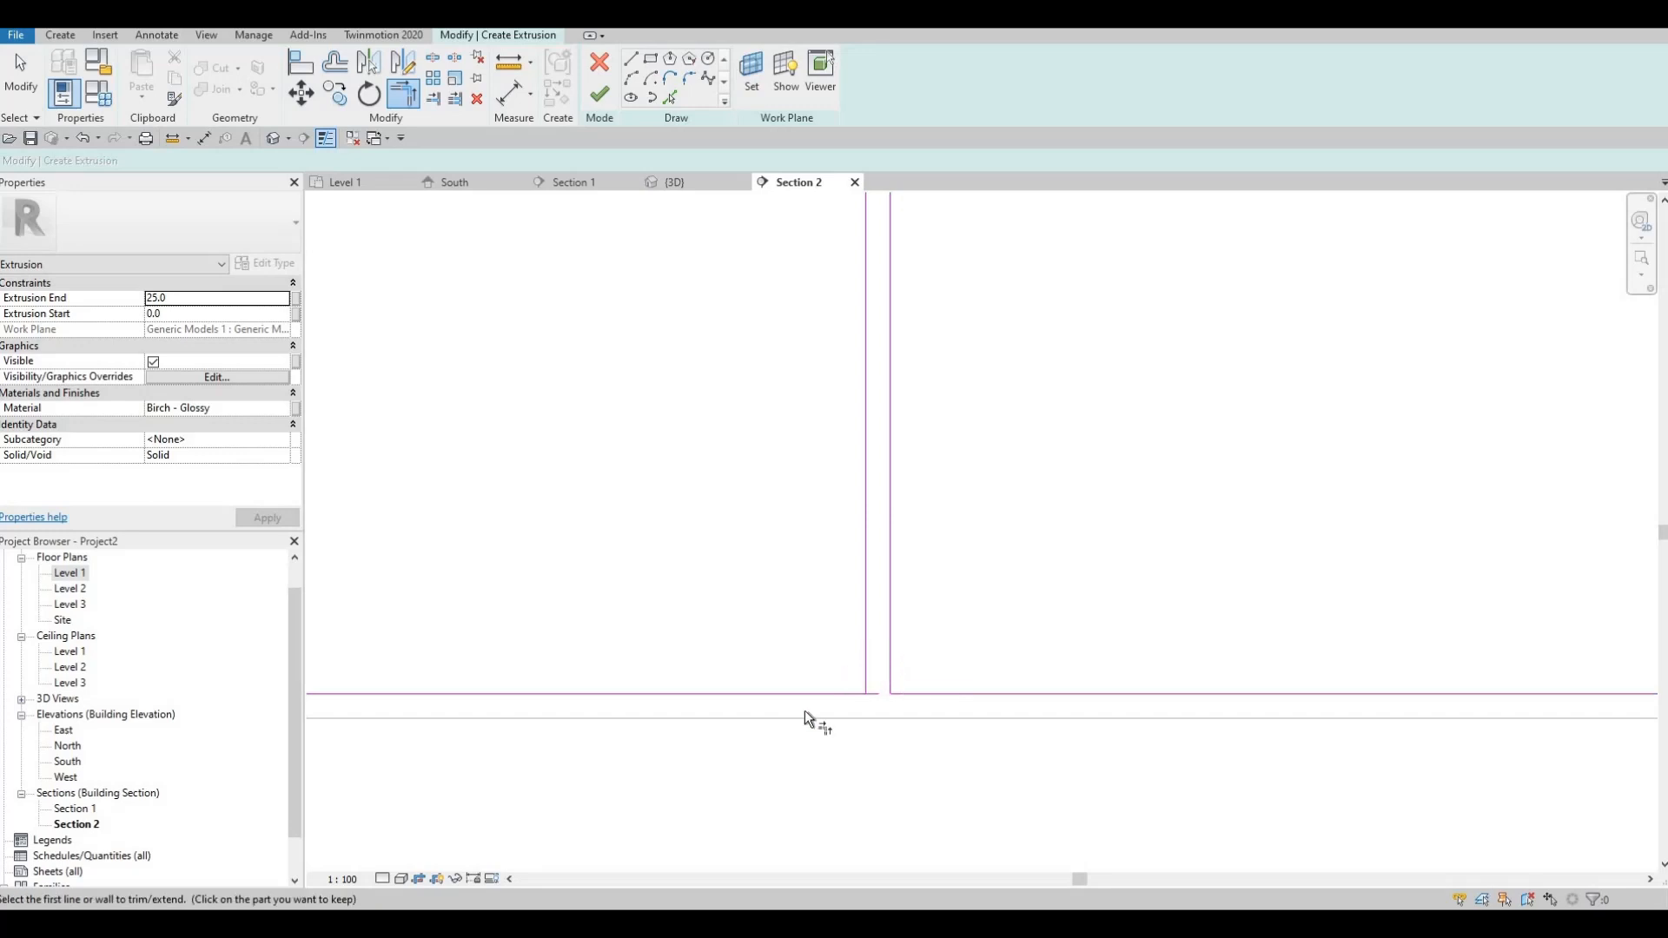
click(817, 694)
Trim the lower edge segments into corners at the second division from the right.
scroll(886, 499, down, 3)
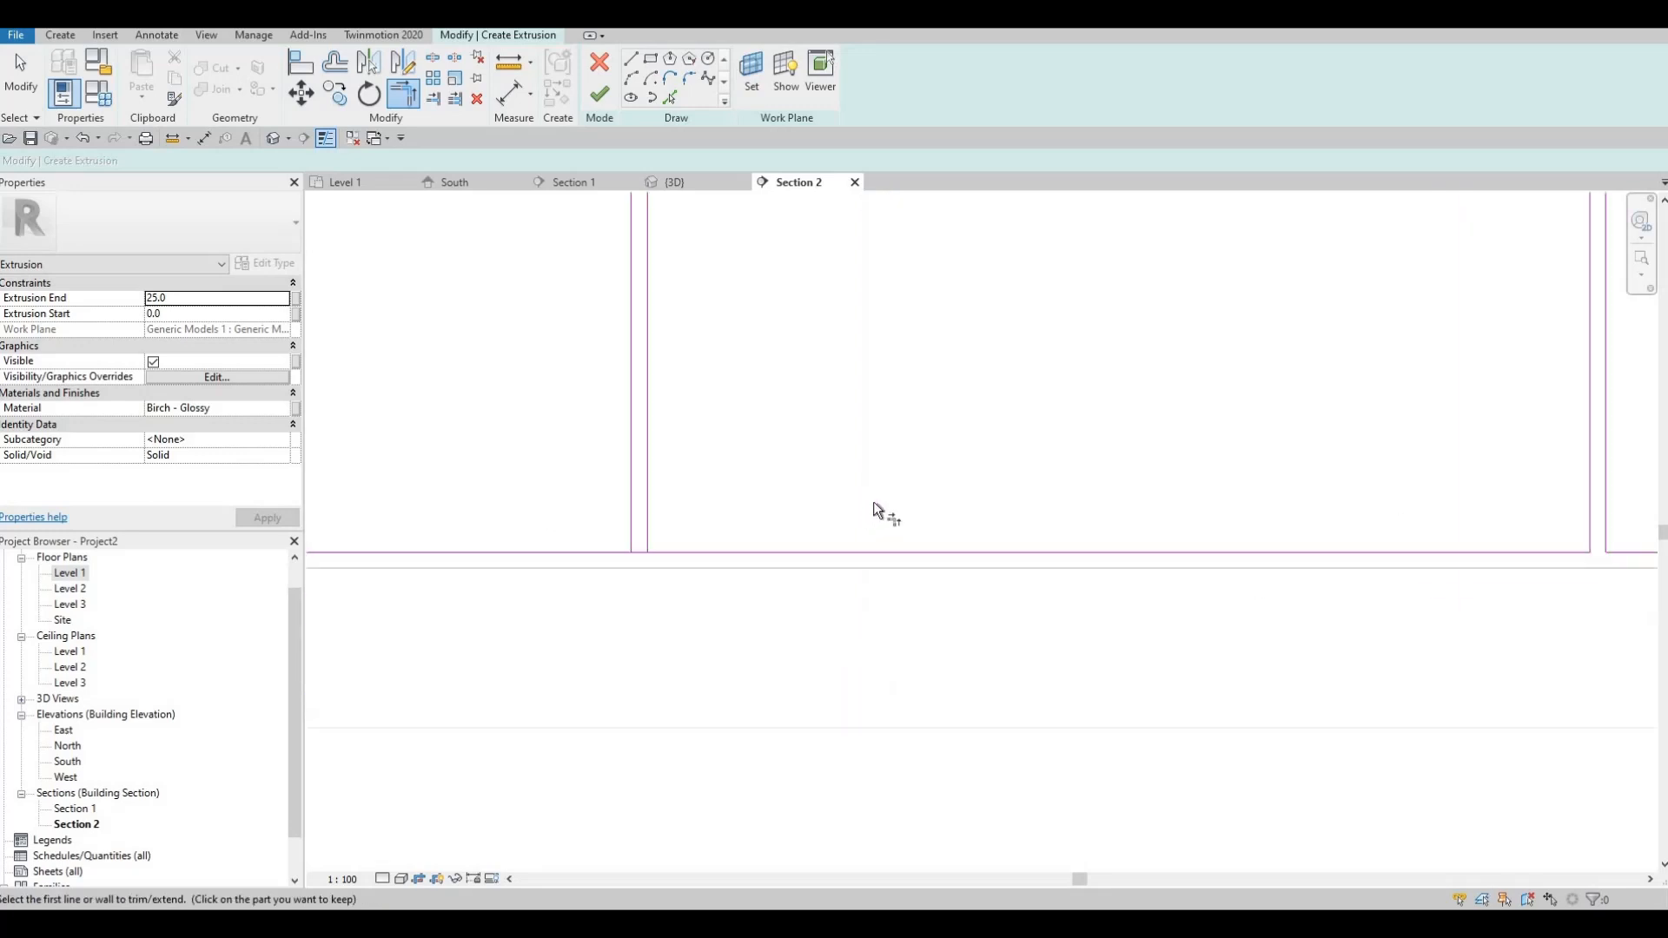
scroll(889, 492, up, 3)
click(890, 493)
click(945, 565)
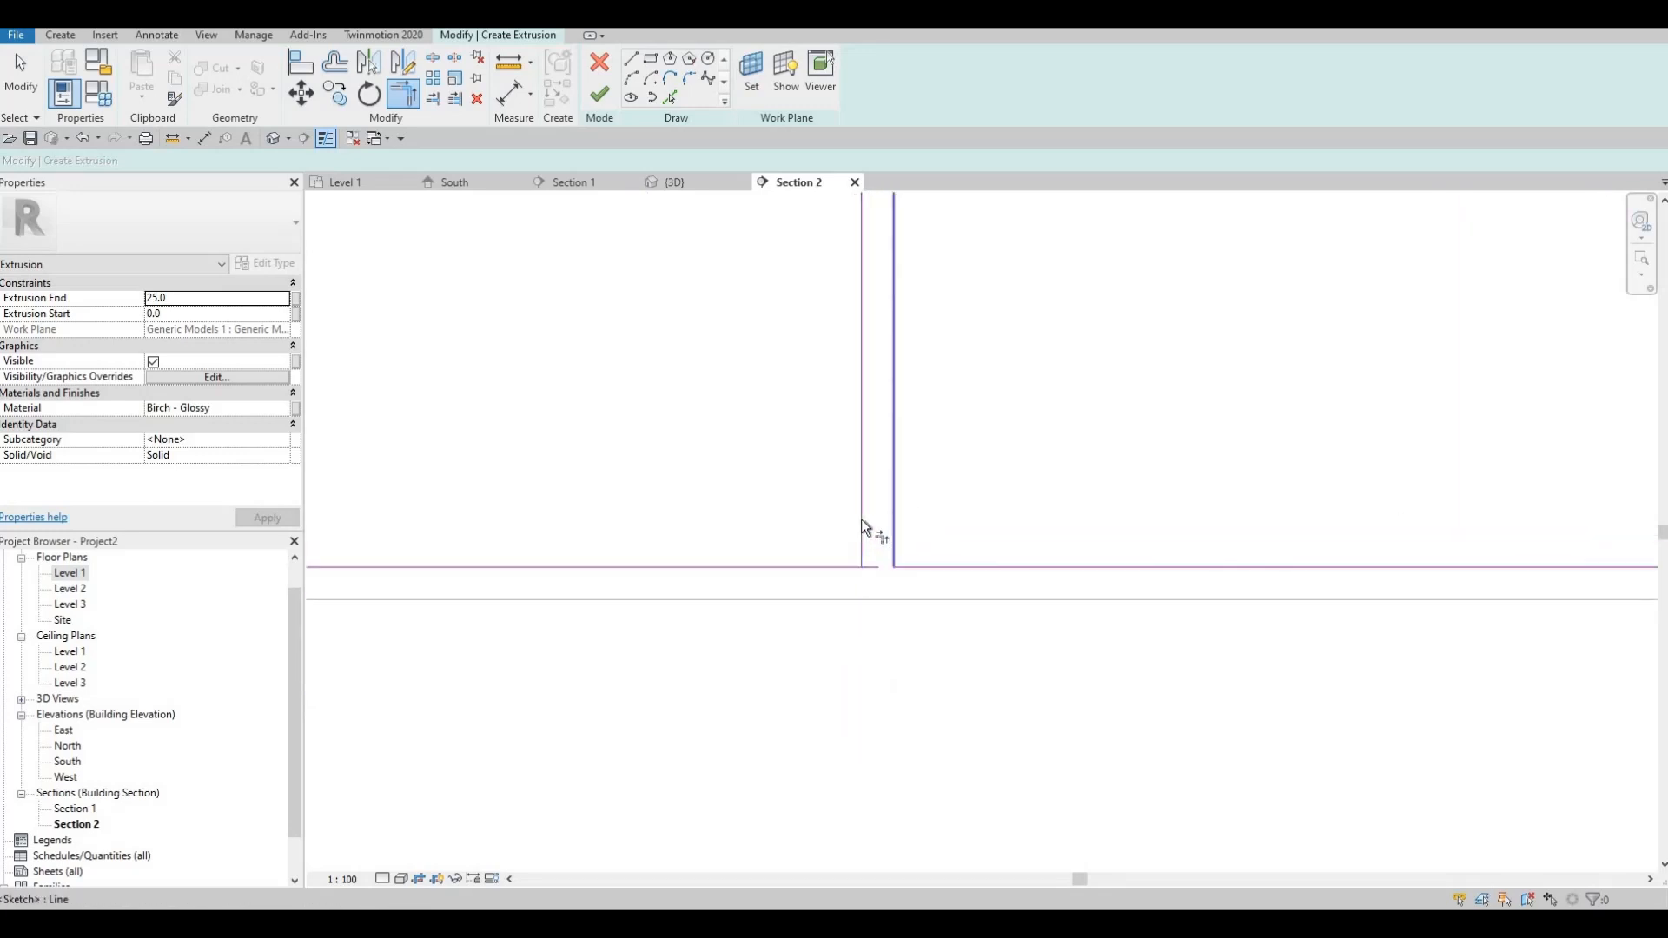
click(861, 519)
click(827, 567)
middle_drag(857, 498, 1124, 467)
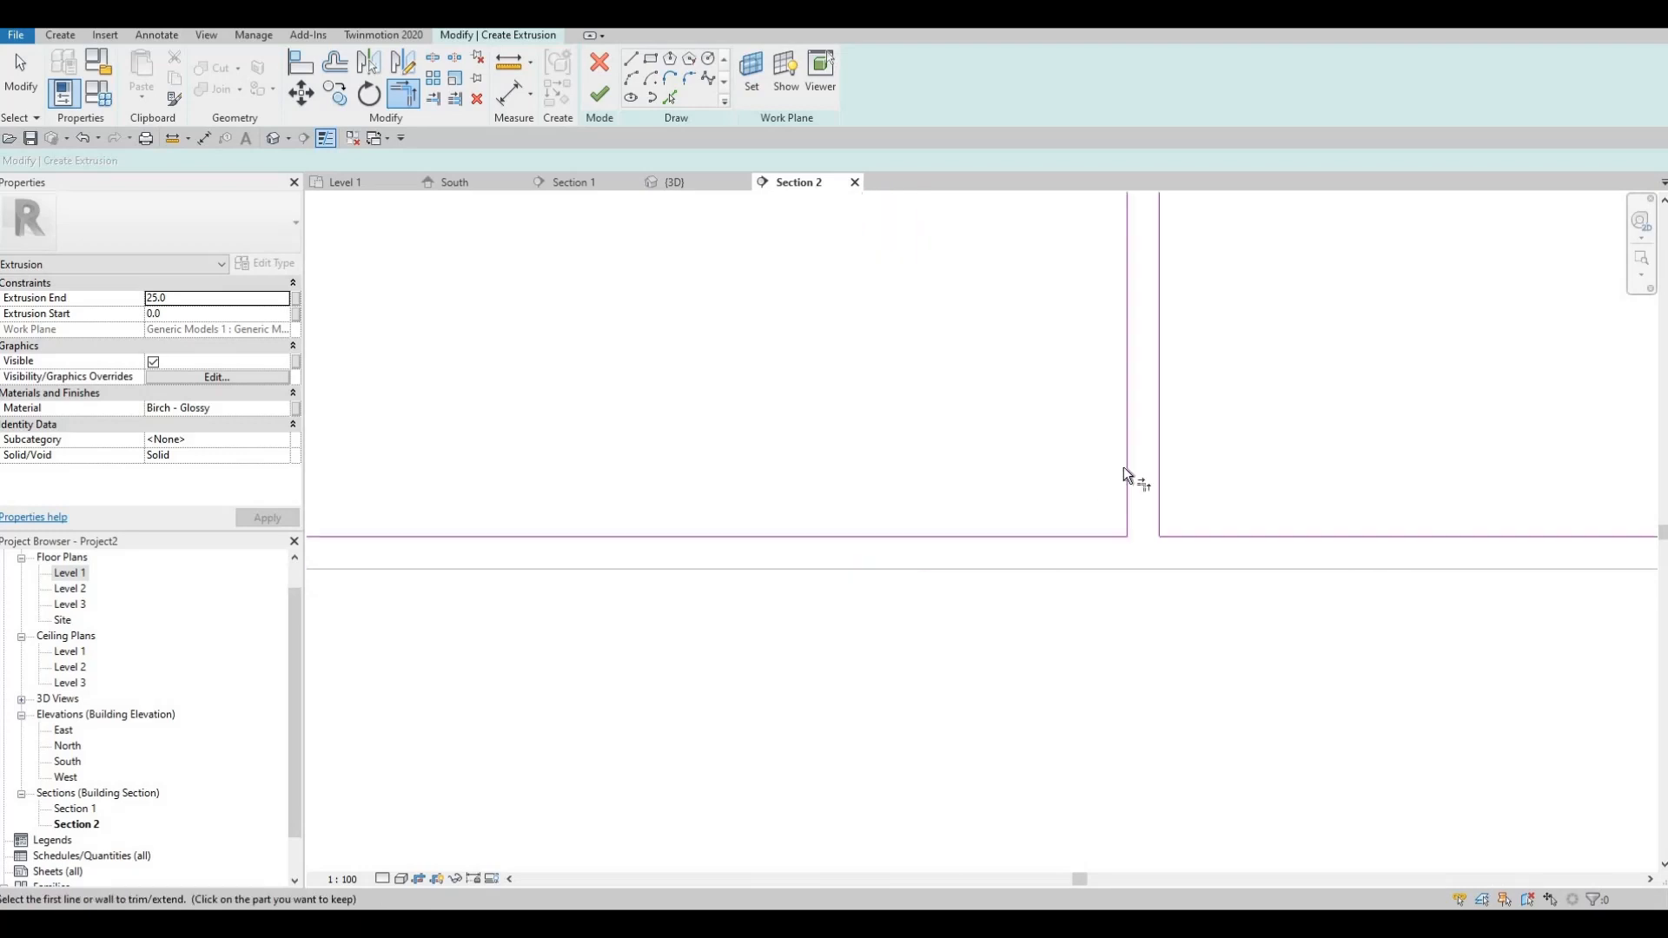
Trim the lower edge segments into corners with the paired lines of the central division.
middle_drag(950, 445, 1286, 421)
scroll(869, 469, down, 2)
middle_drag(486, 485, 916, 438)
scroll(797, 433, up, 2)
scroll(796, 447, up, 2)
click(801, 482)
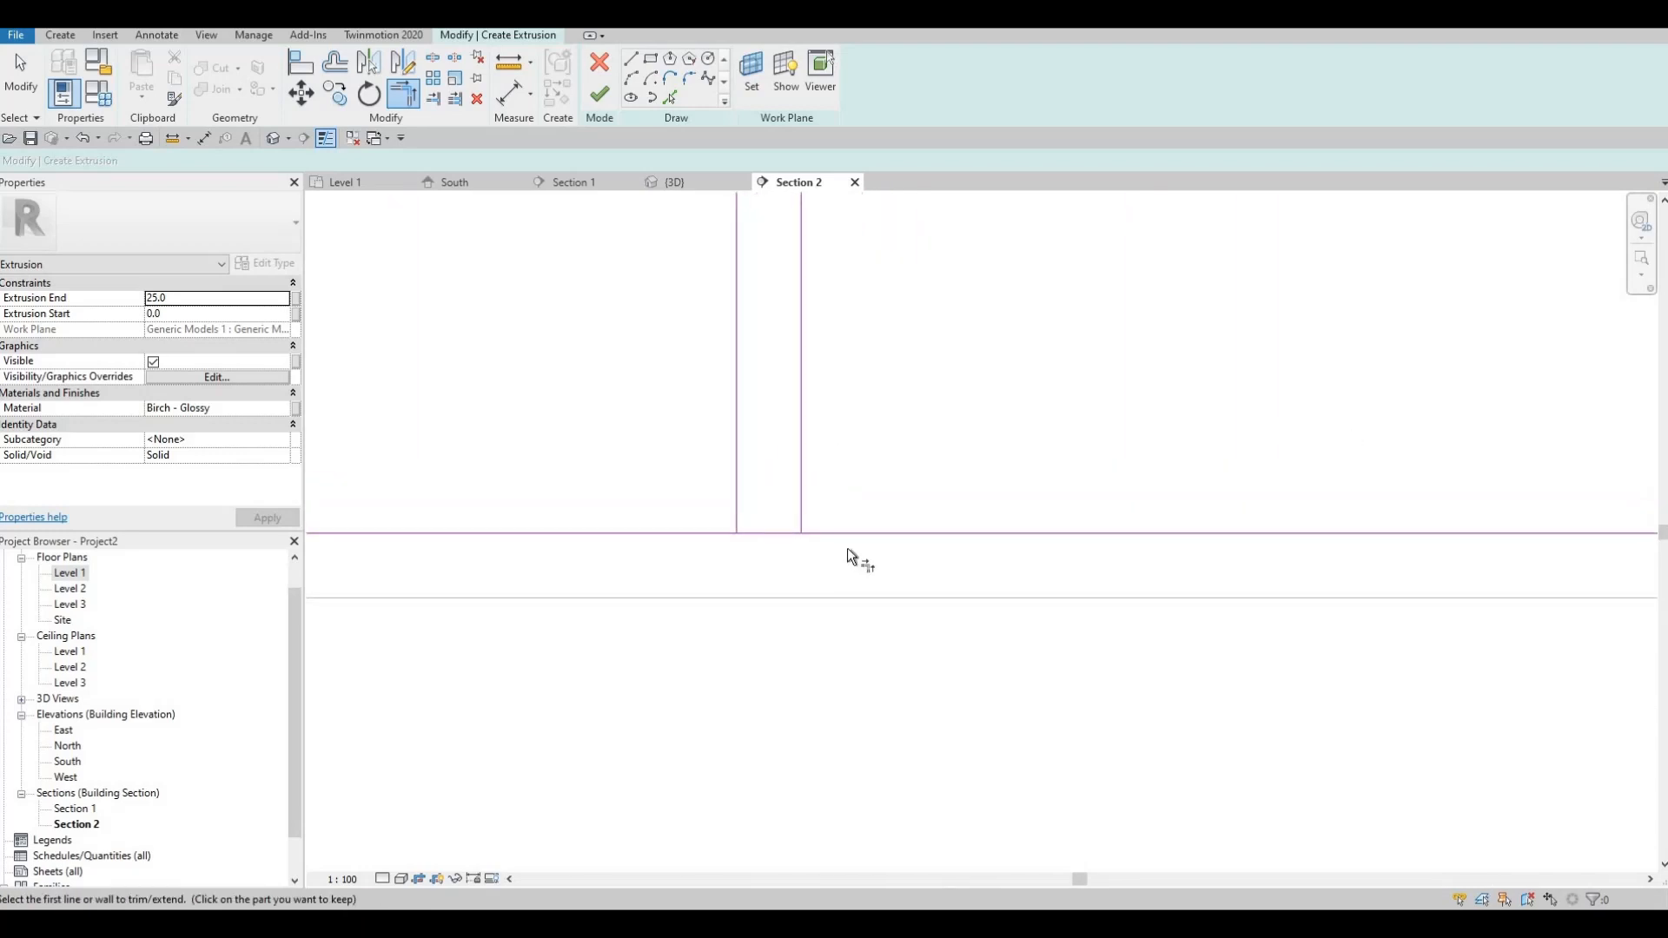
click(853, 534)
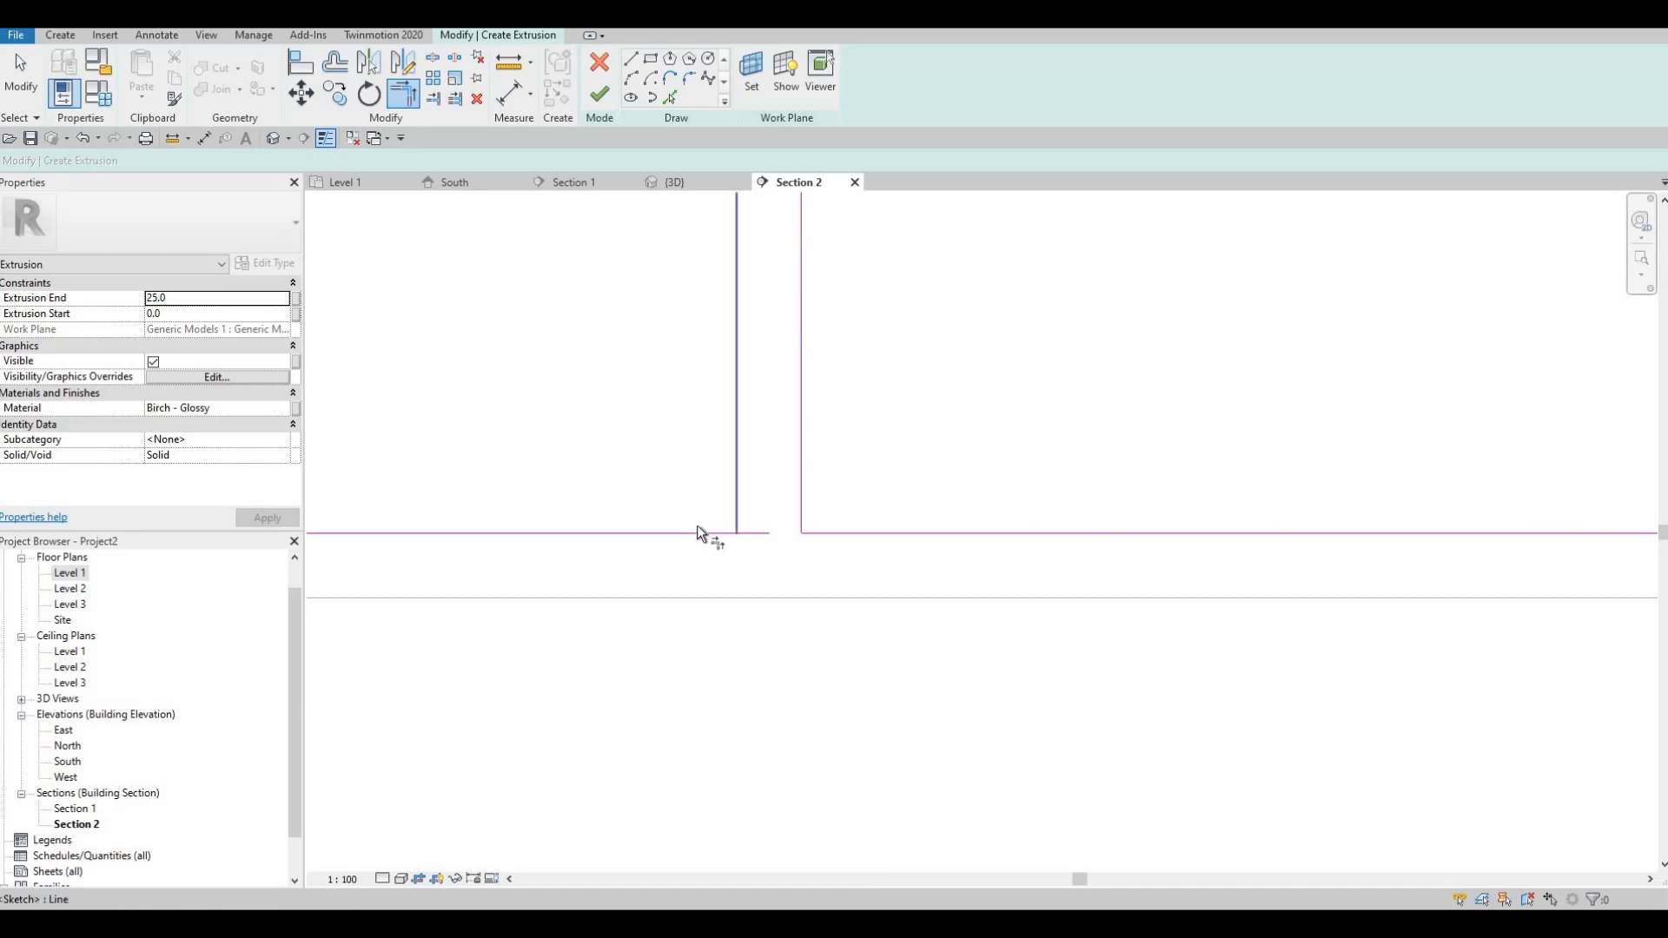
click(735, 497)
click(735, 487)
middle_drag(755, 488, 1243, 487)
Trim the lower edge segments into corners at the second division from the left.
middle_drag(539, 517, 1196, 478)
scroll(1195, 478, down, 4)
middle_drag(574, 447, 970, 474)
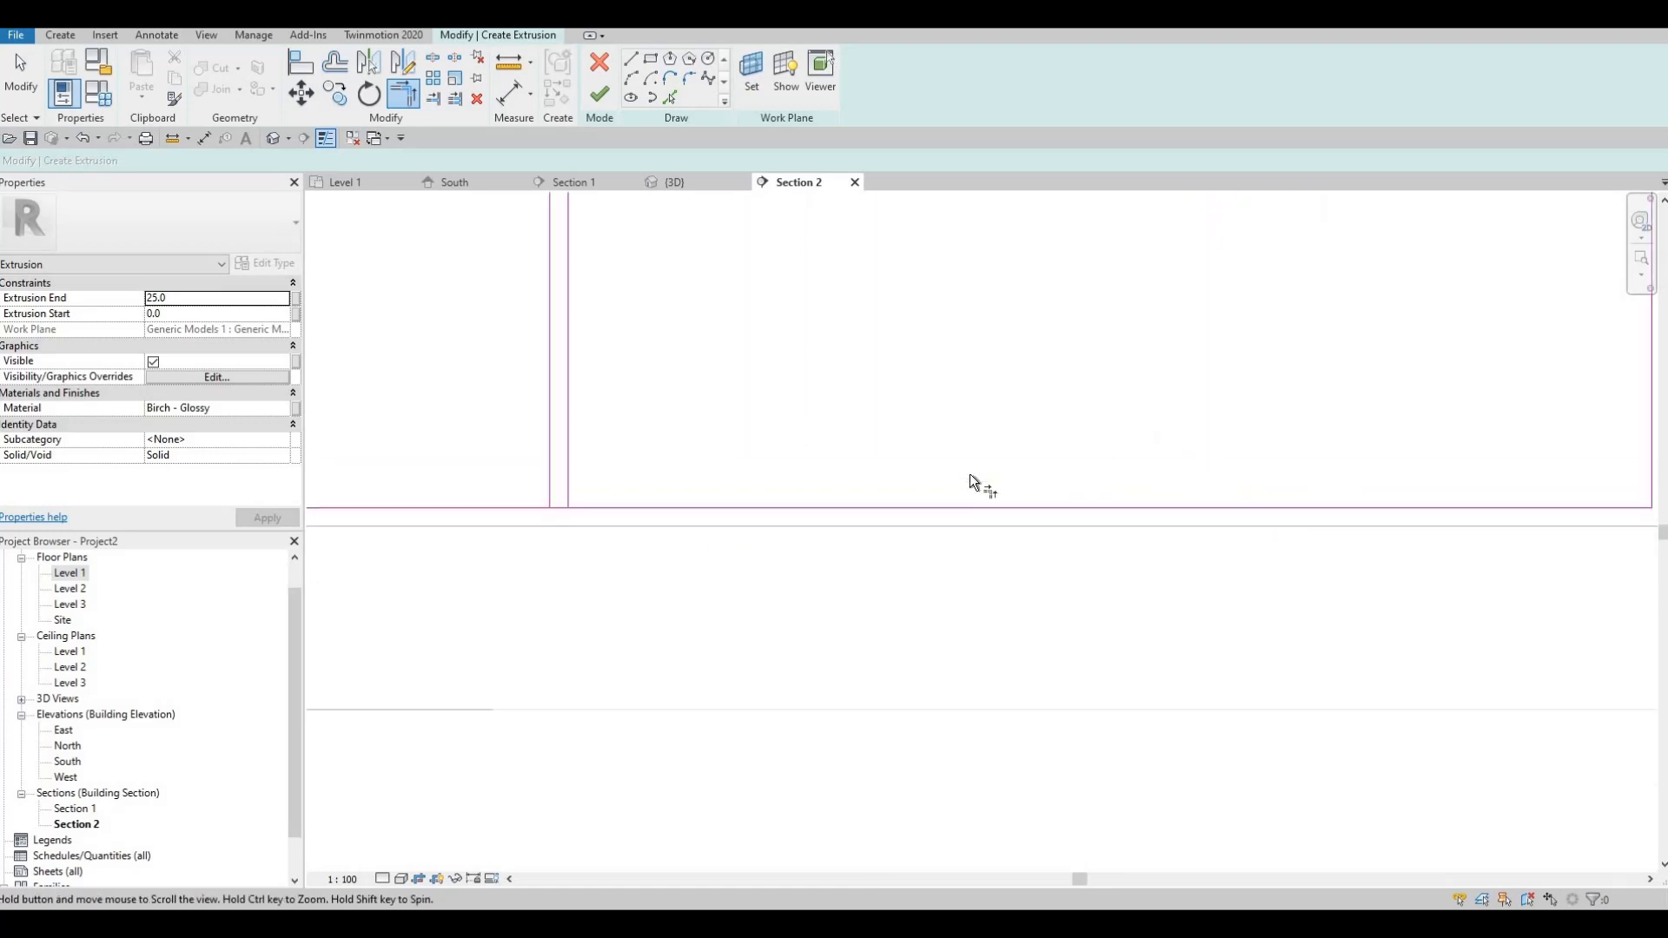
scroll(978, 473, up, 2)
click(905, 483)
click(928, 530)
click(836, 532)
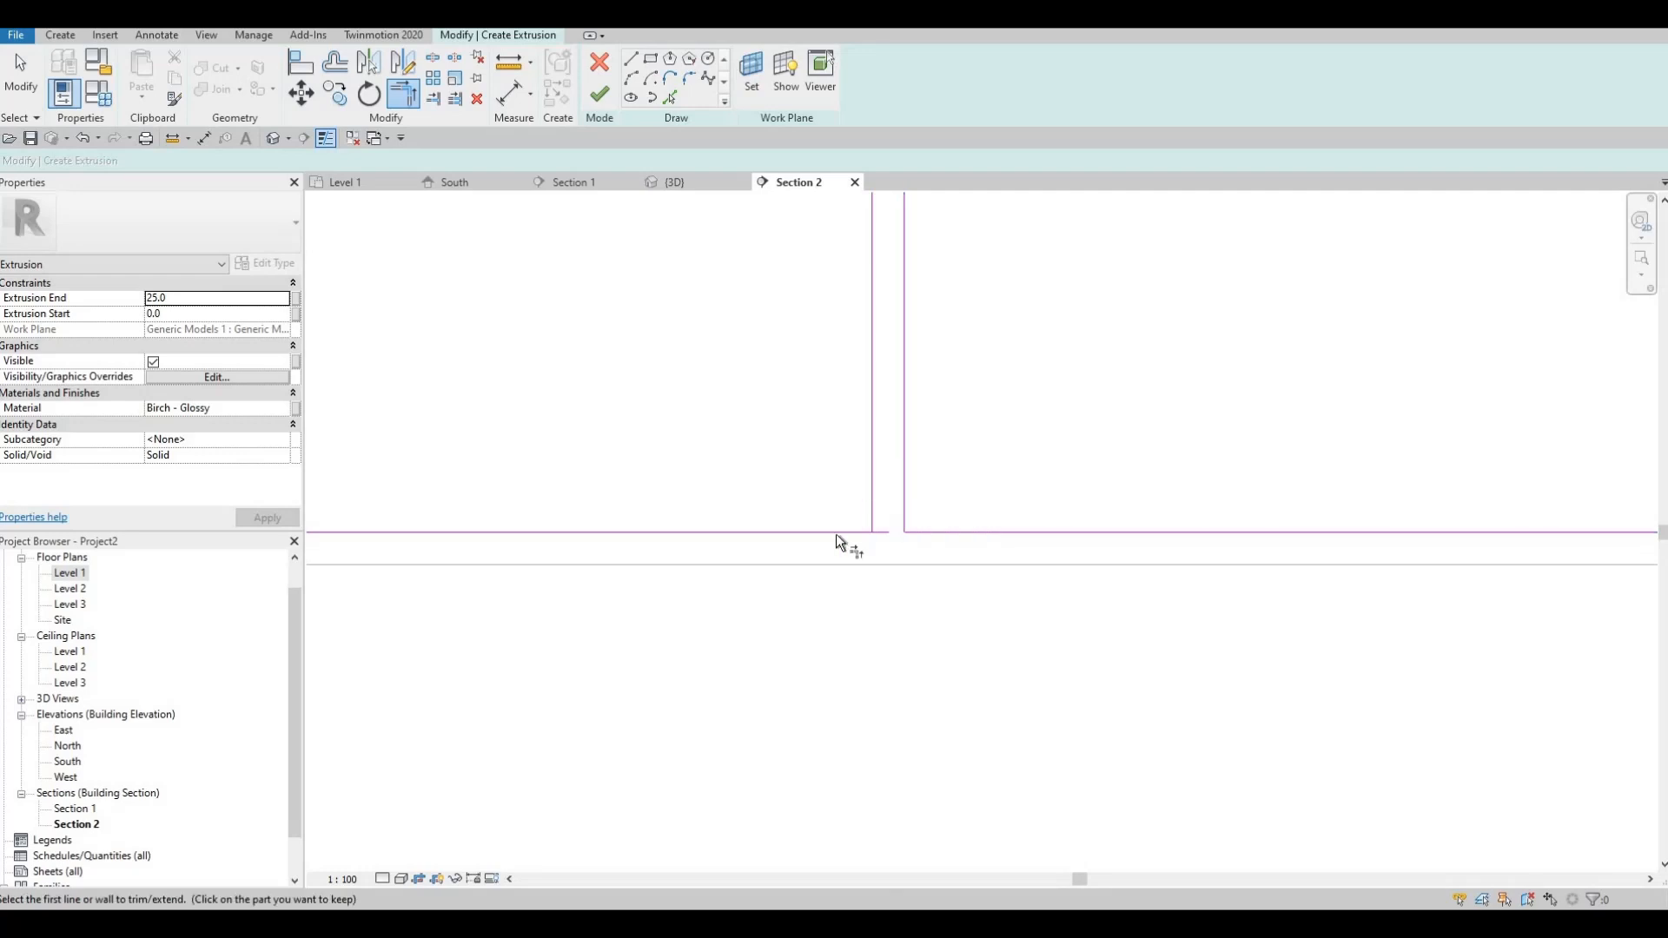
click(870, 462)
Trim the lower edge segments into corners at the leftmost division, closing the remaining door outlines.
scroll(871, 462, down, 3)
scroll(674, 481, down, 3)
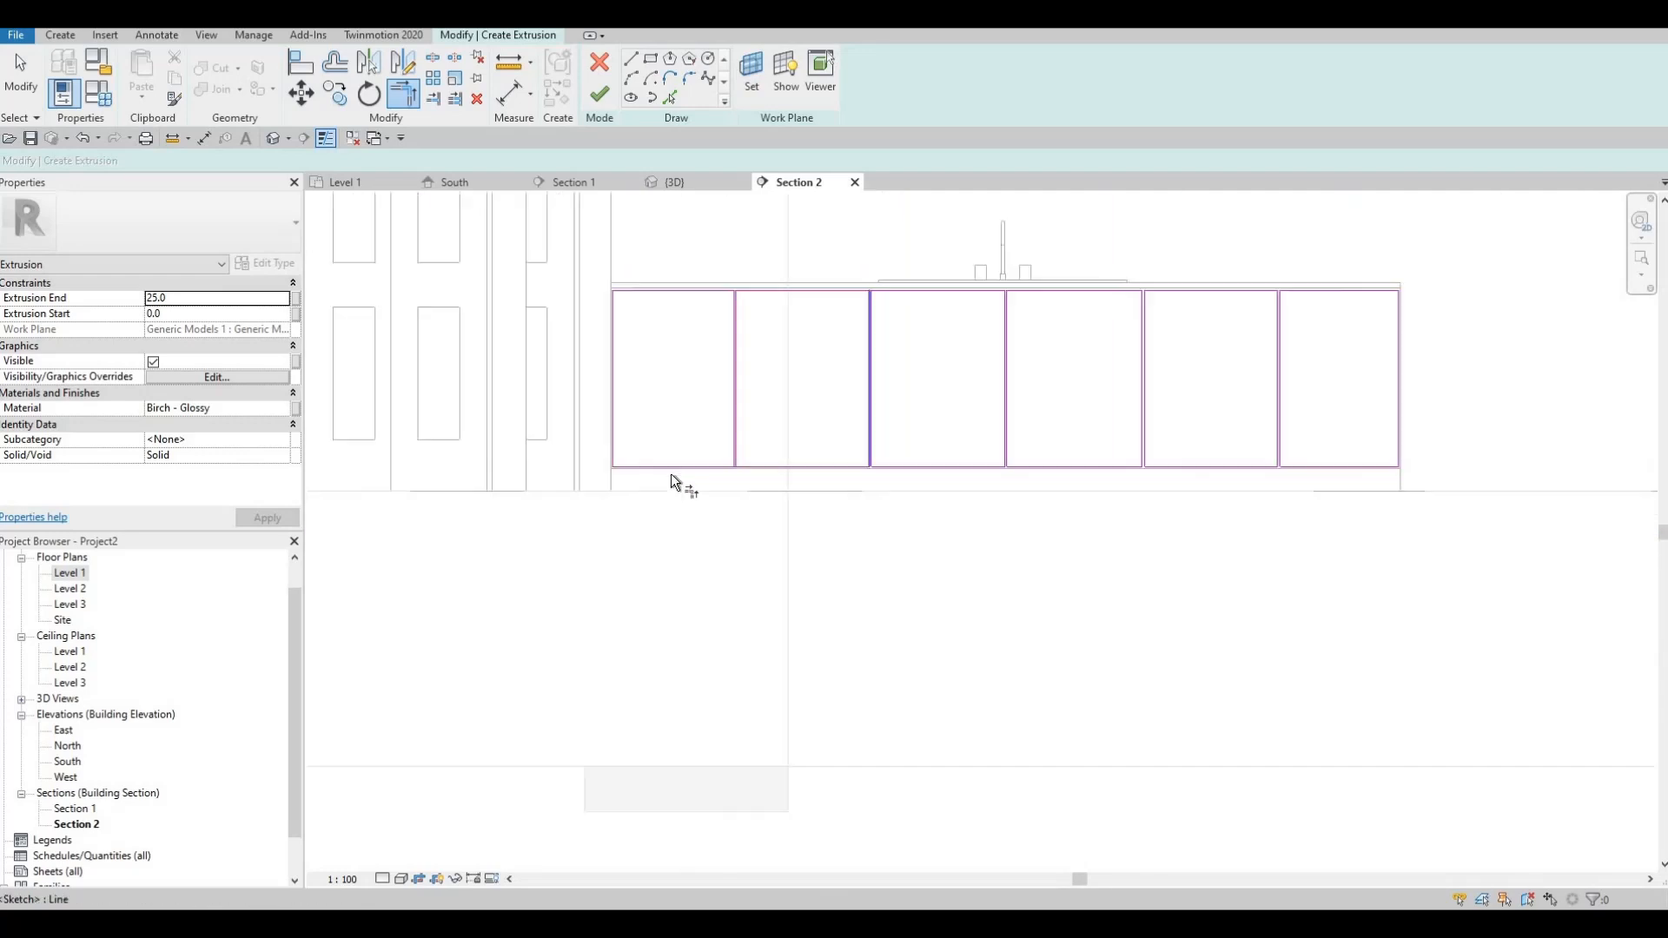
scroll(684, 480, up, 5)
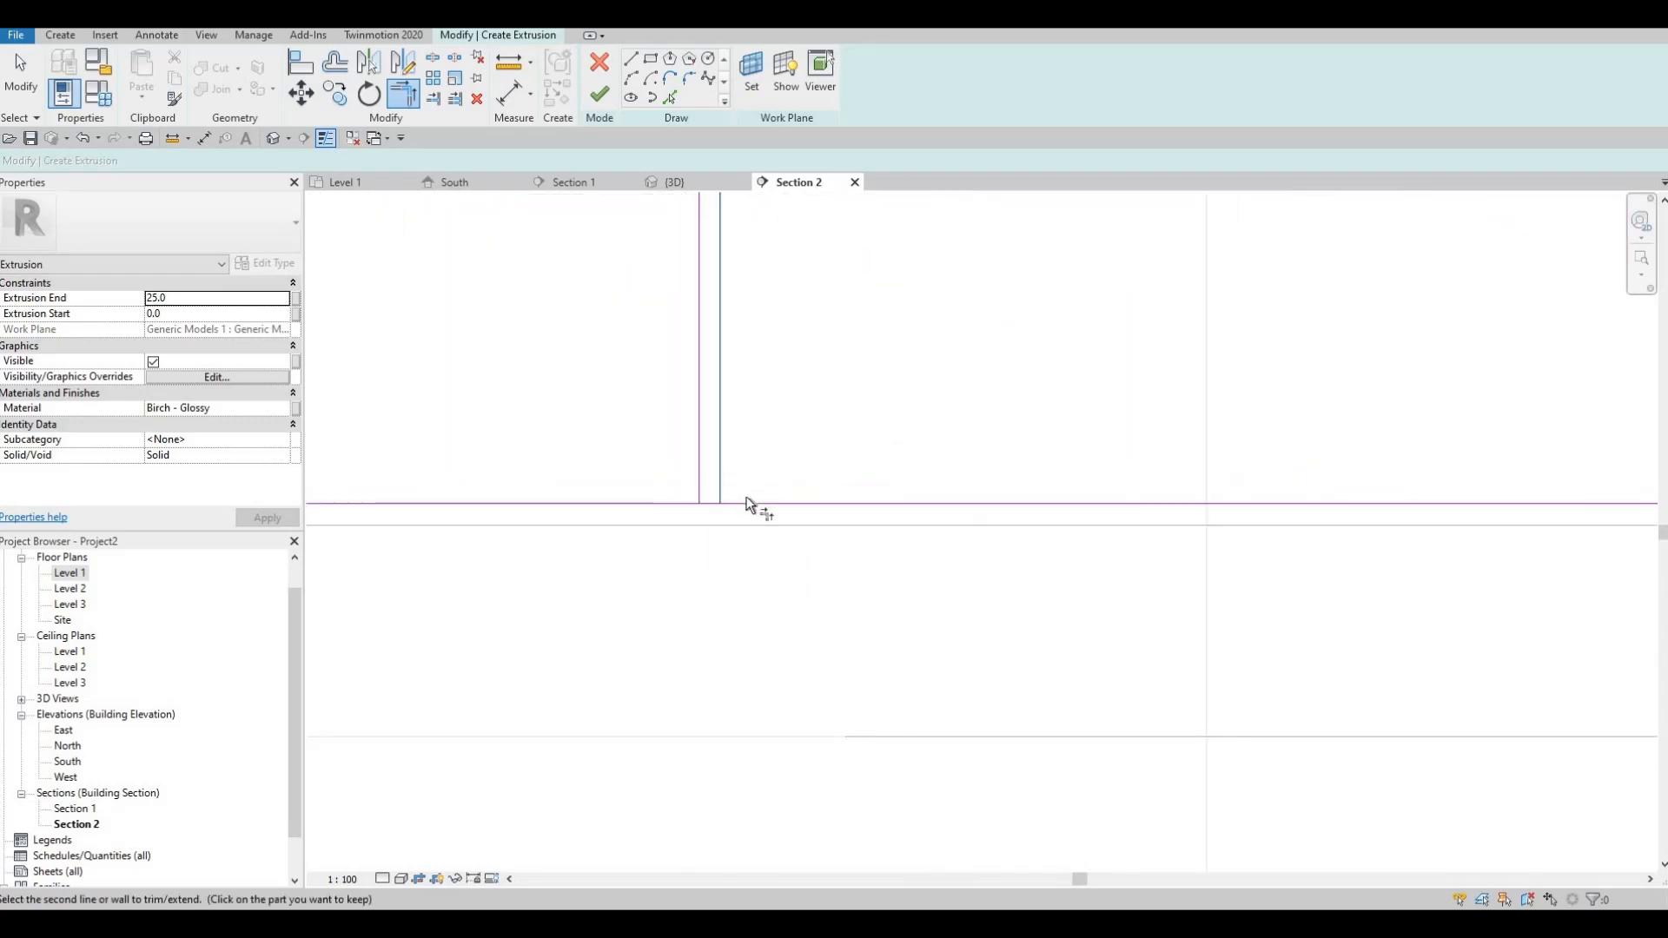
click(747, 503)
click(700, 470)
click(660, 503)
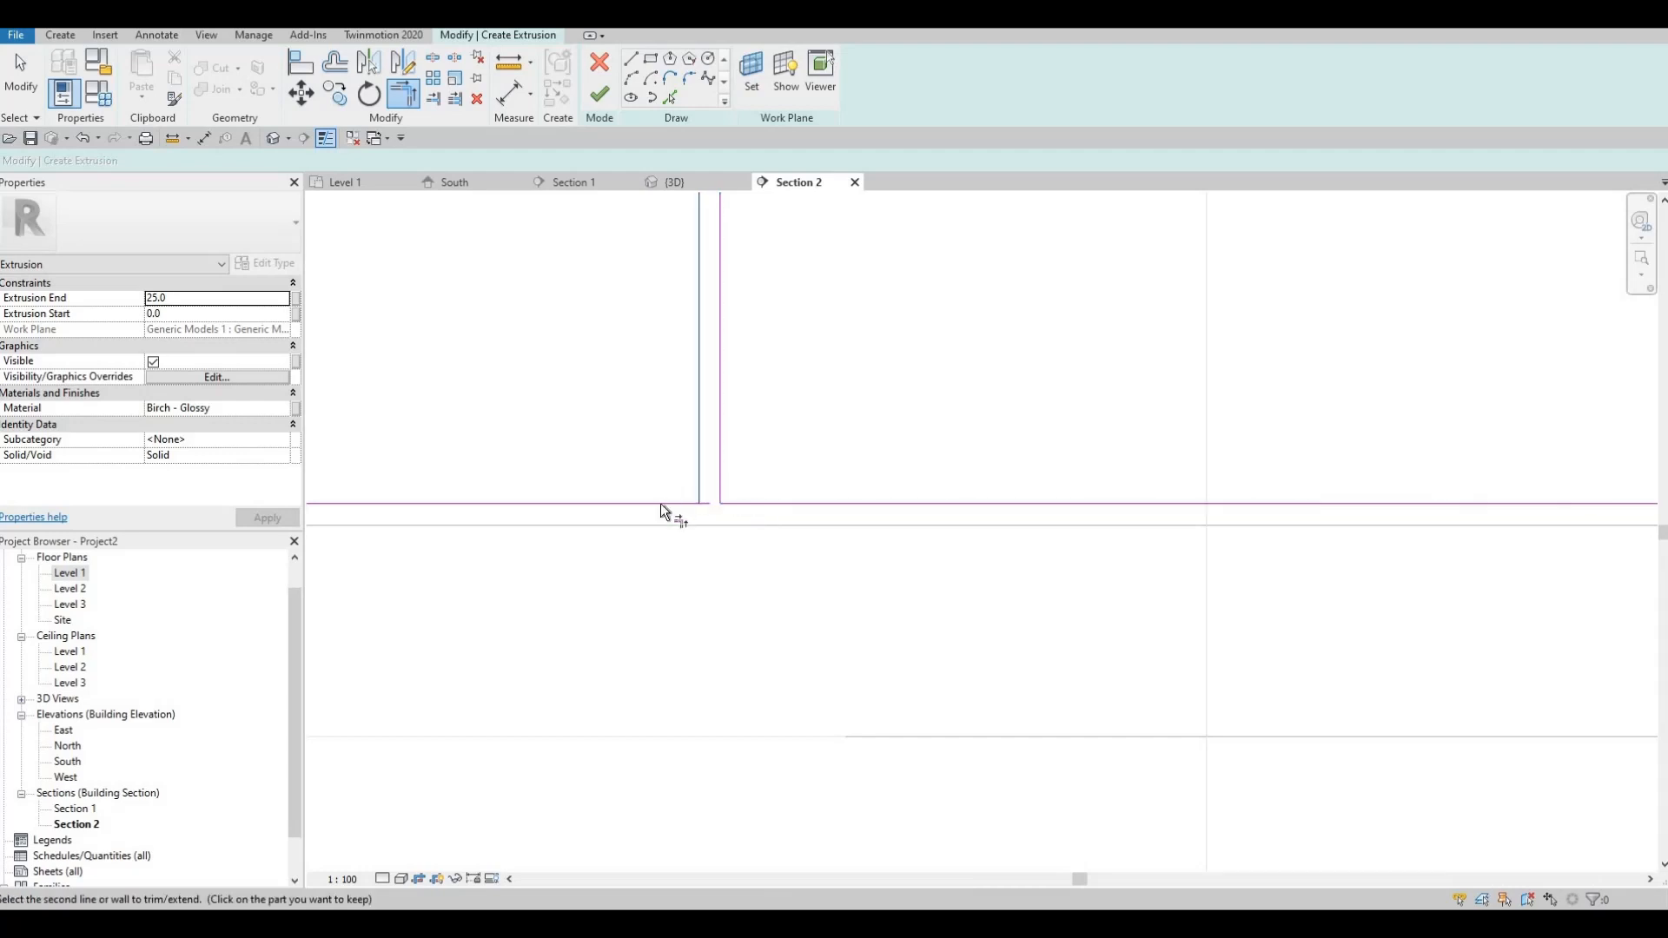
Finish the door extrusion sketch and complete the in-place model.
scroll(794, 430, down, 4)
scroll(395, 415, down, 2)
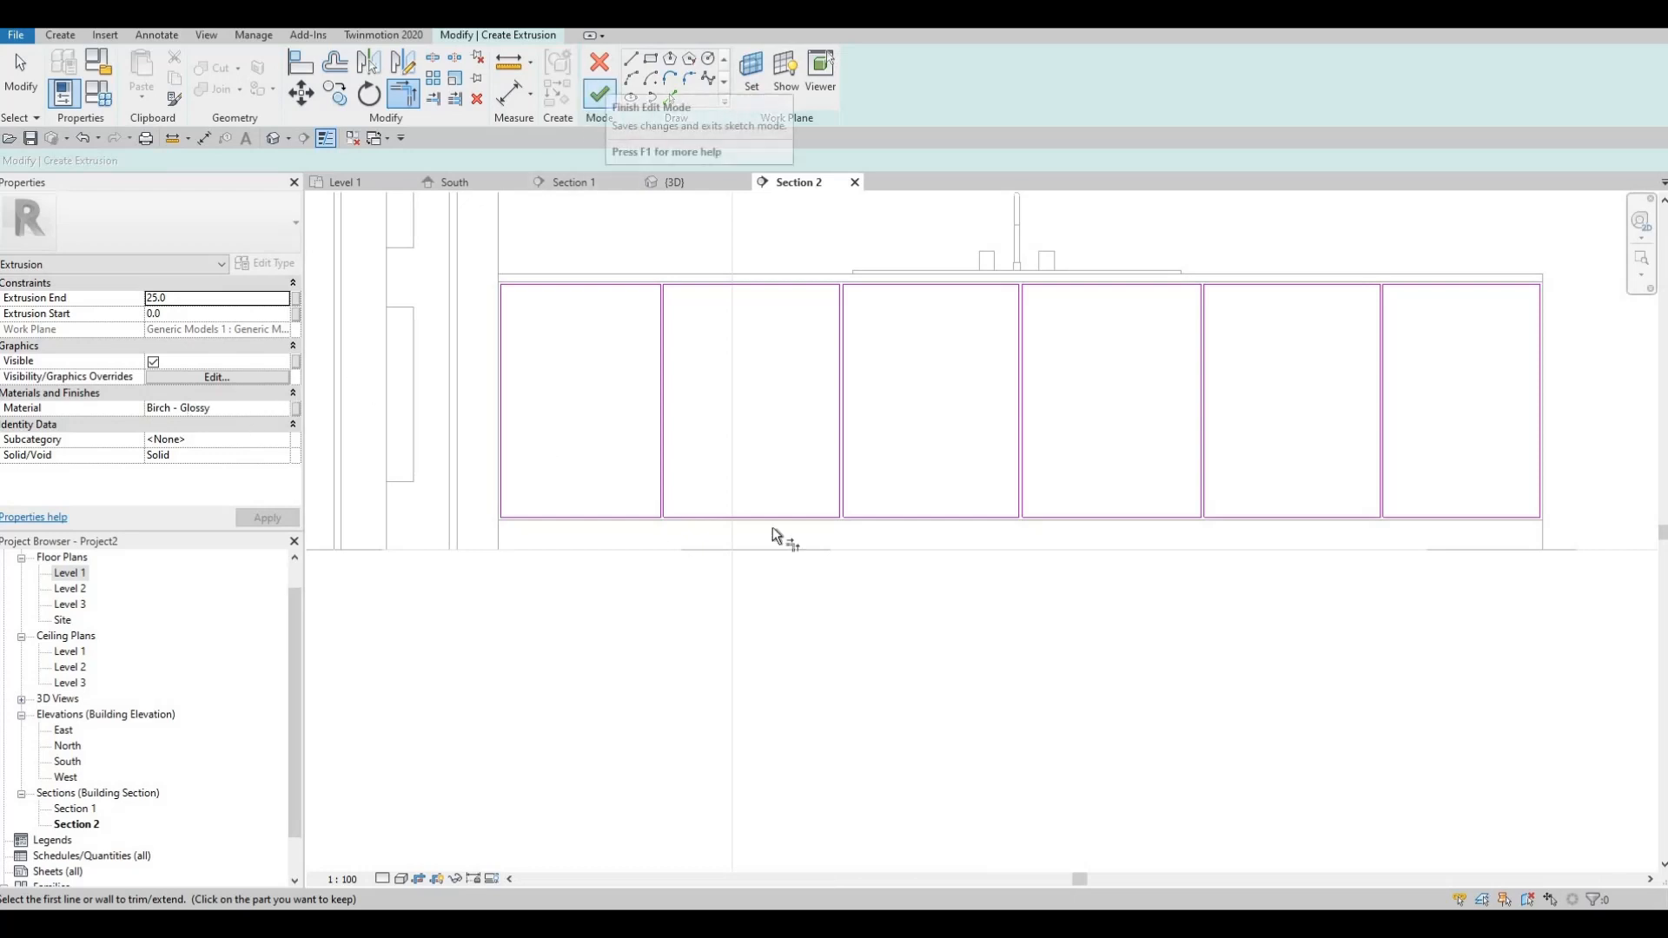
click(603, 95)
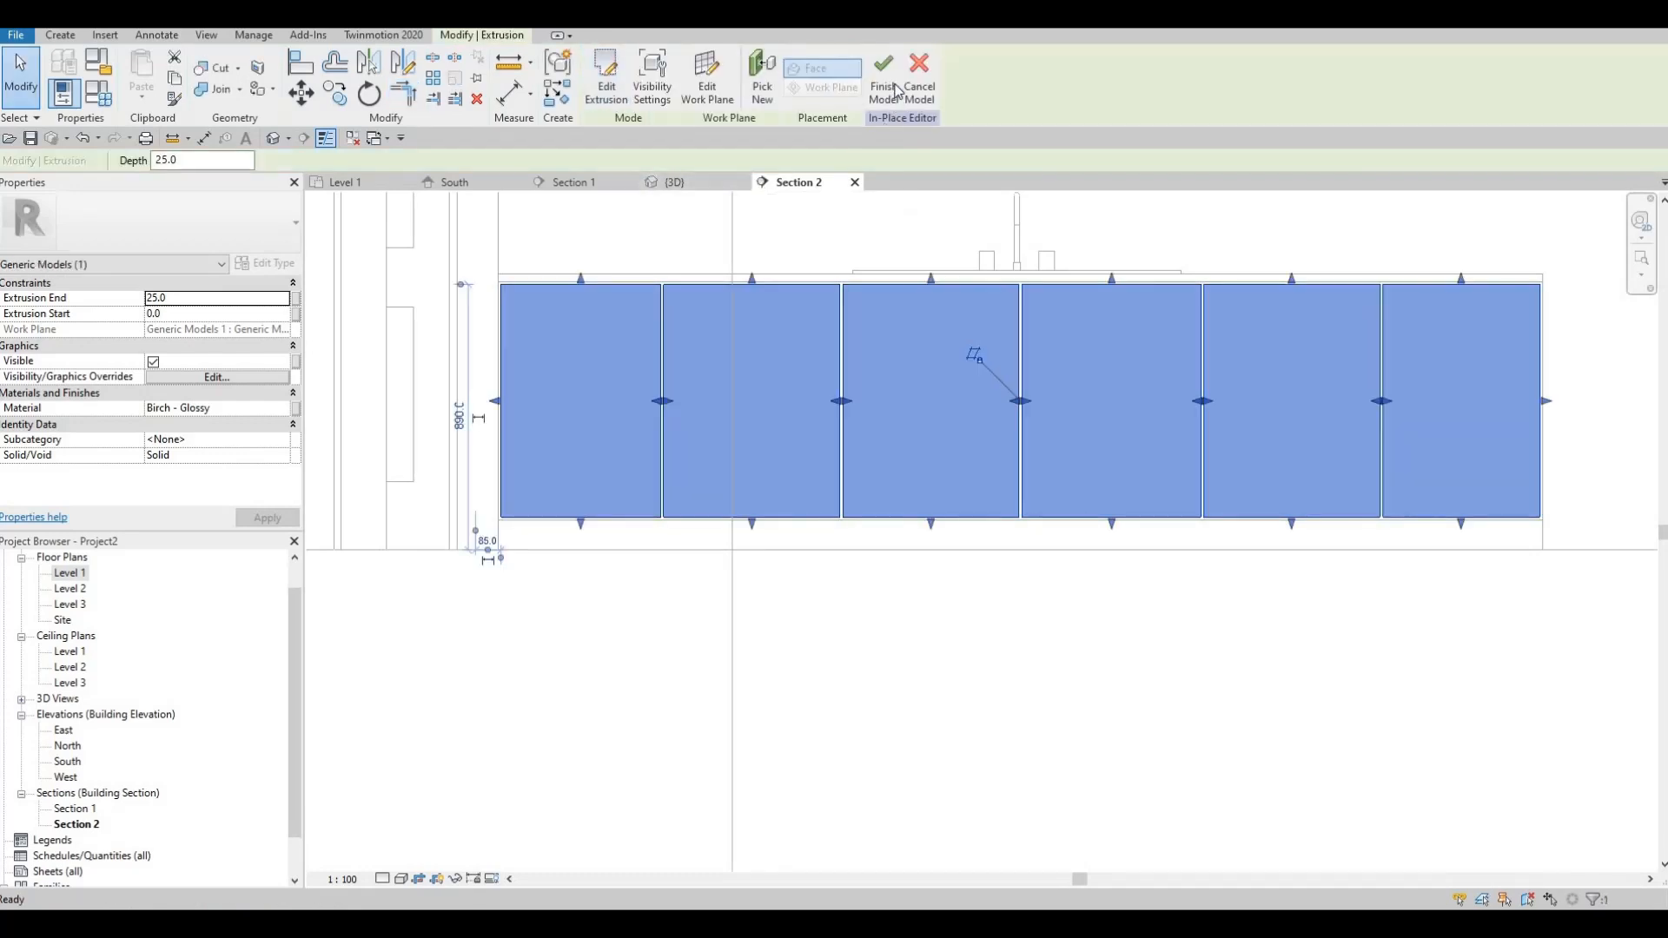
click(898, 90)
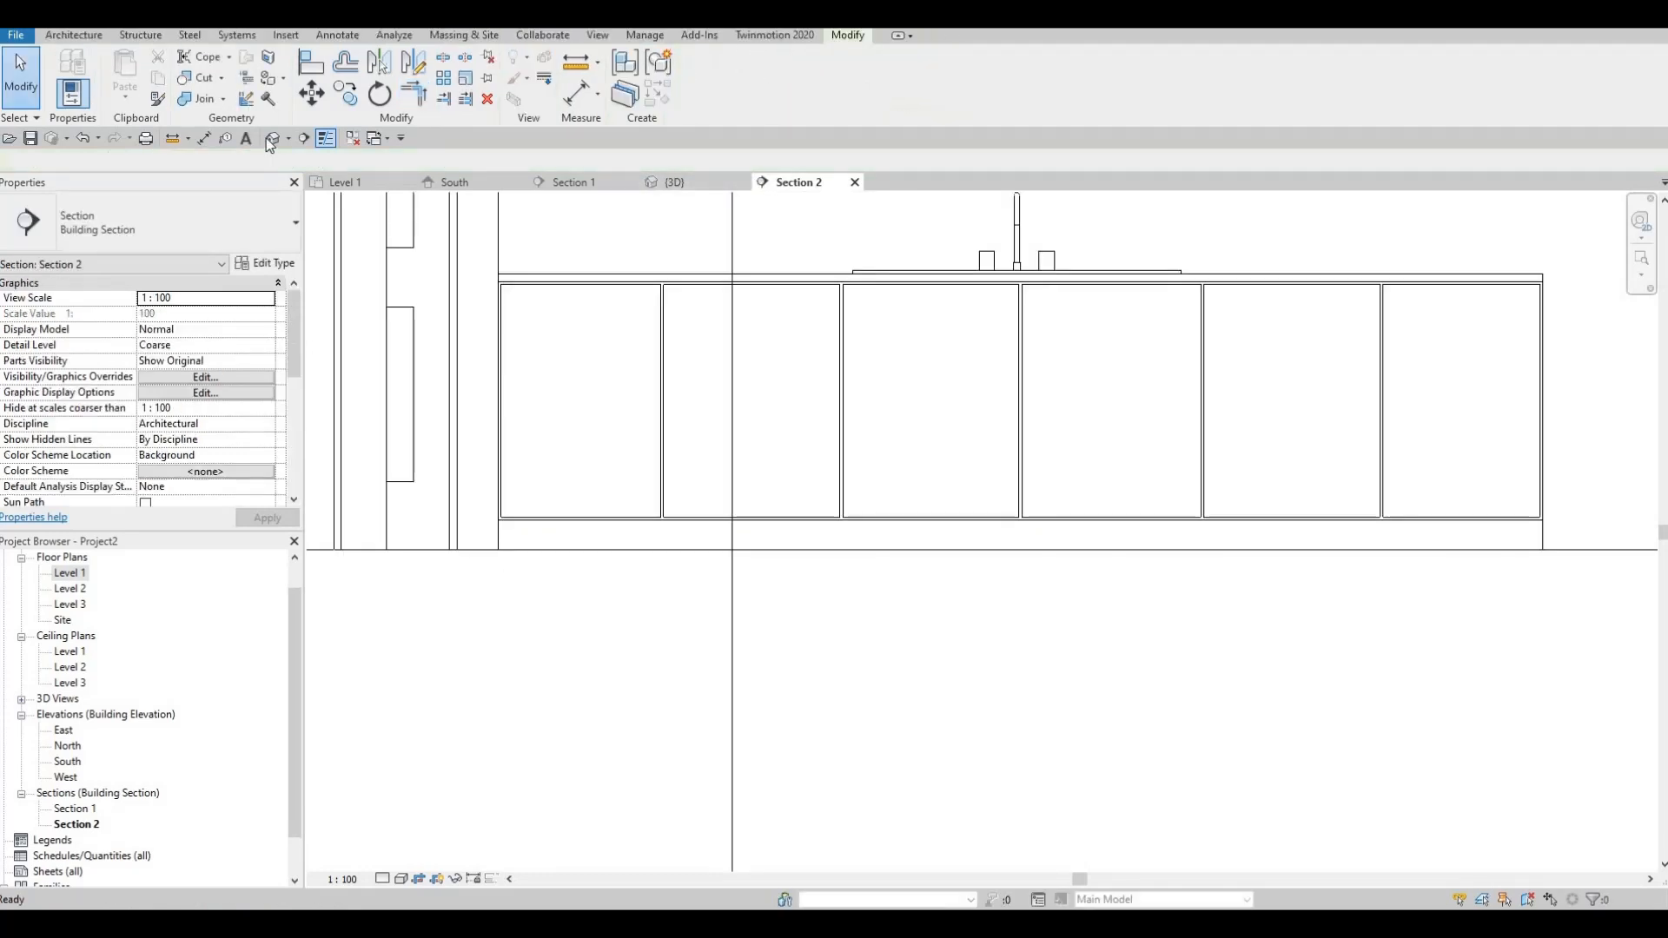
Examine the lower cabinet doors in the 3D view from several angles, comparing them with the upper cabinets.
middle_drag(944, 574, 873, 391)
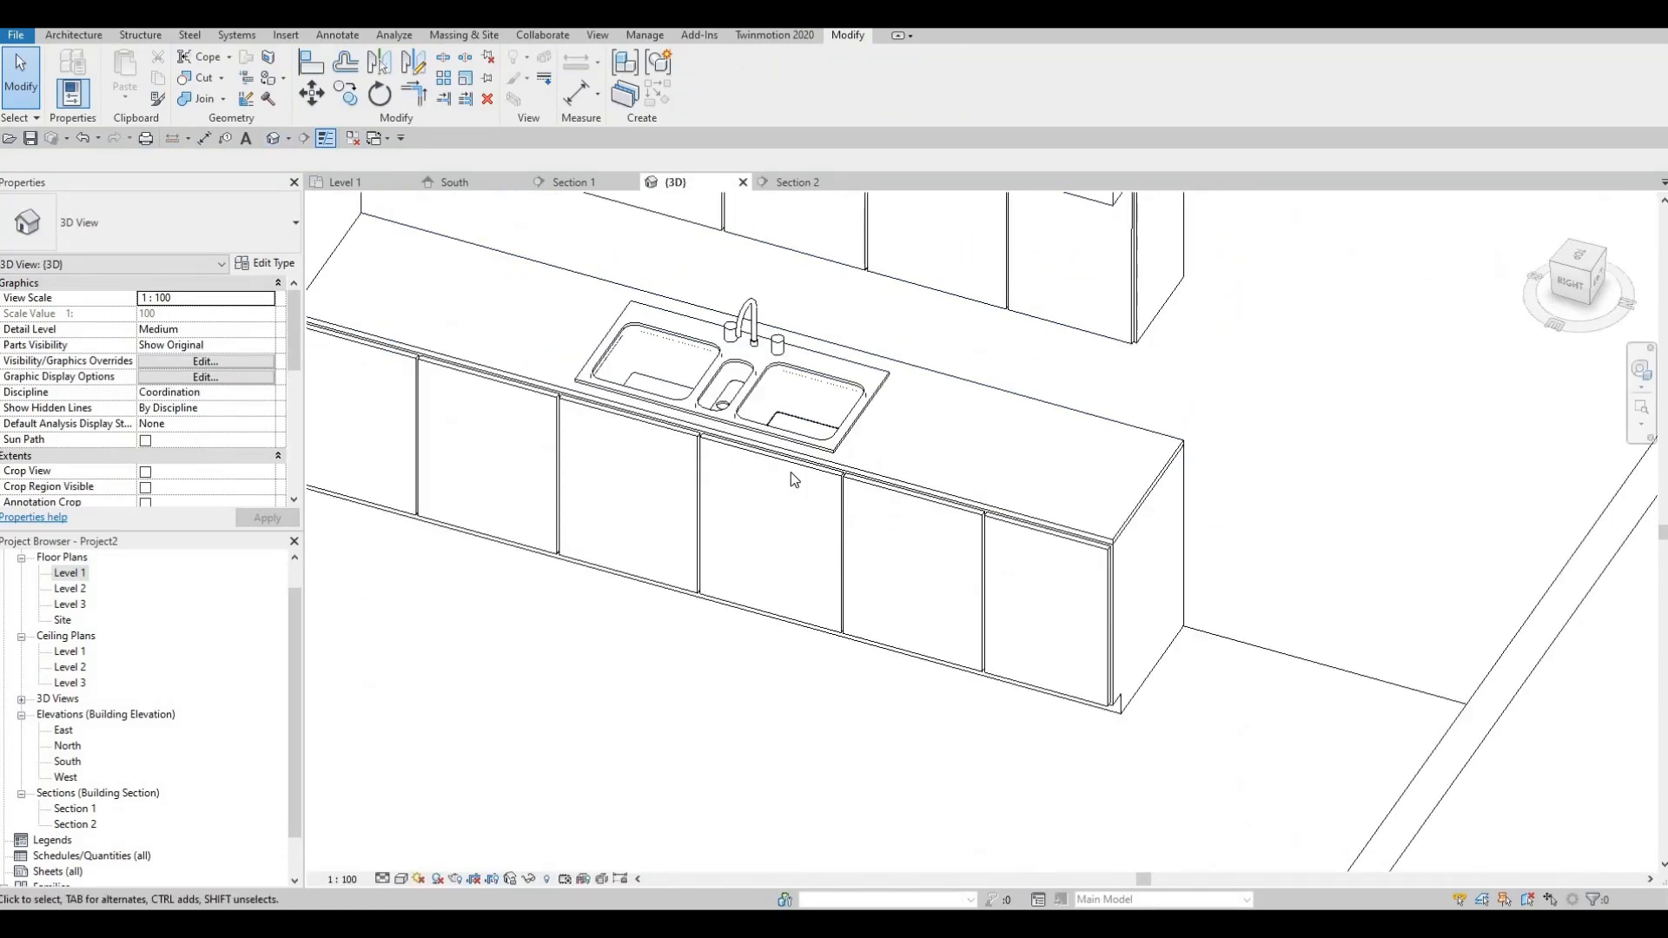
shift+middle_drag(792, 473, 873, 647)
middle_drag(786, 568, 865, 699)
scroll(865, 698, down, 2)
shift+middle_drag(1112, 685, 643, 695)
shift+middle_drag(1029, 435, 1128, 441)
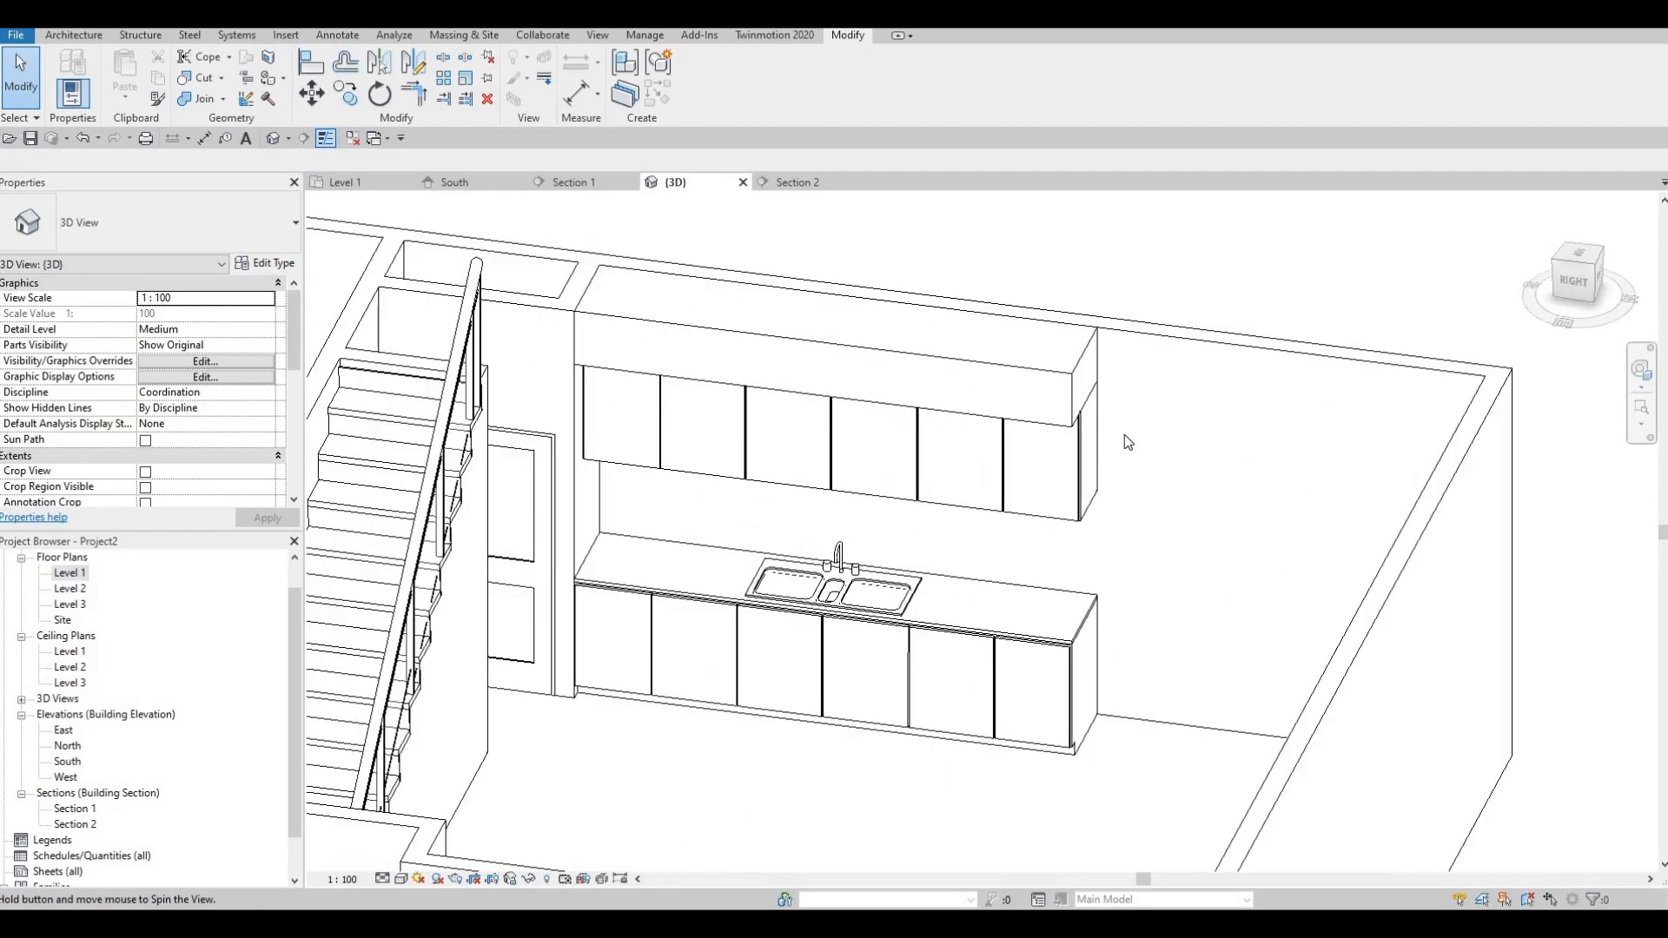
scroll(1024, 583, up, 2)
shift+middle_drag(860, 629, 1017, 543)
scroll(1012, 551, down, 2)
shift+middle_drag(923, 577, 938, 599)
shift+middle_drag(660, 552, 644, 552)
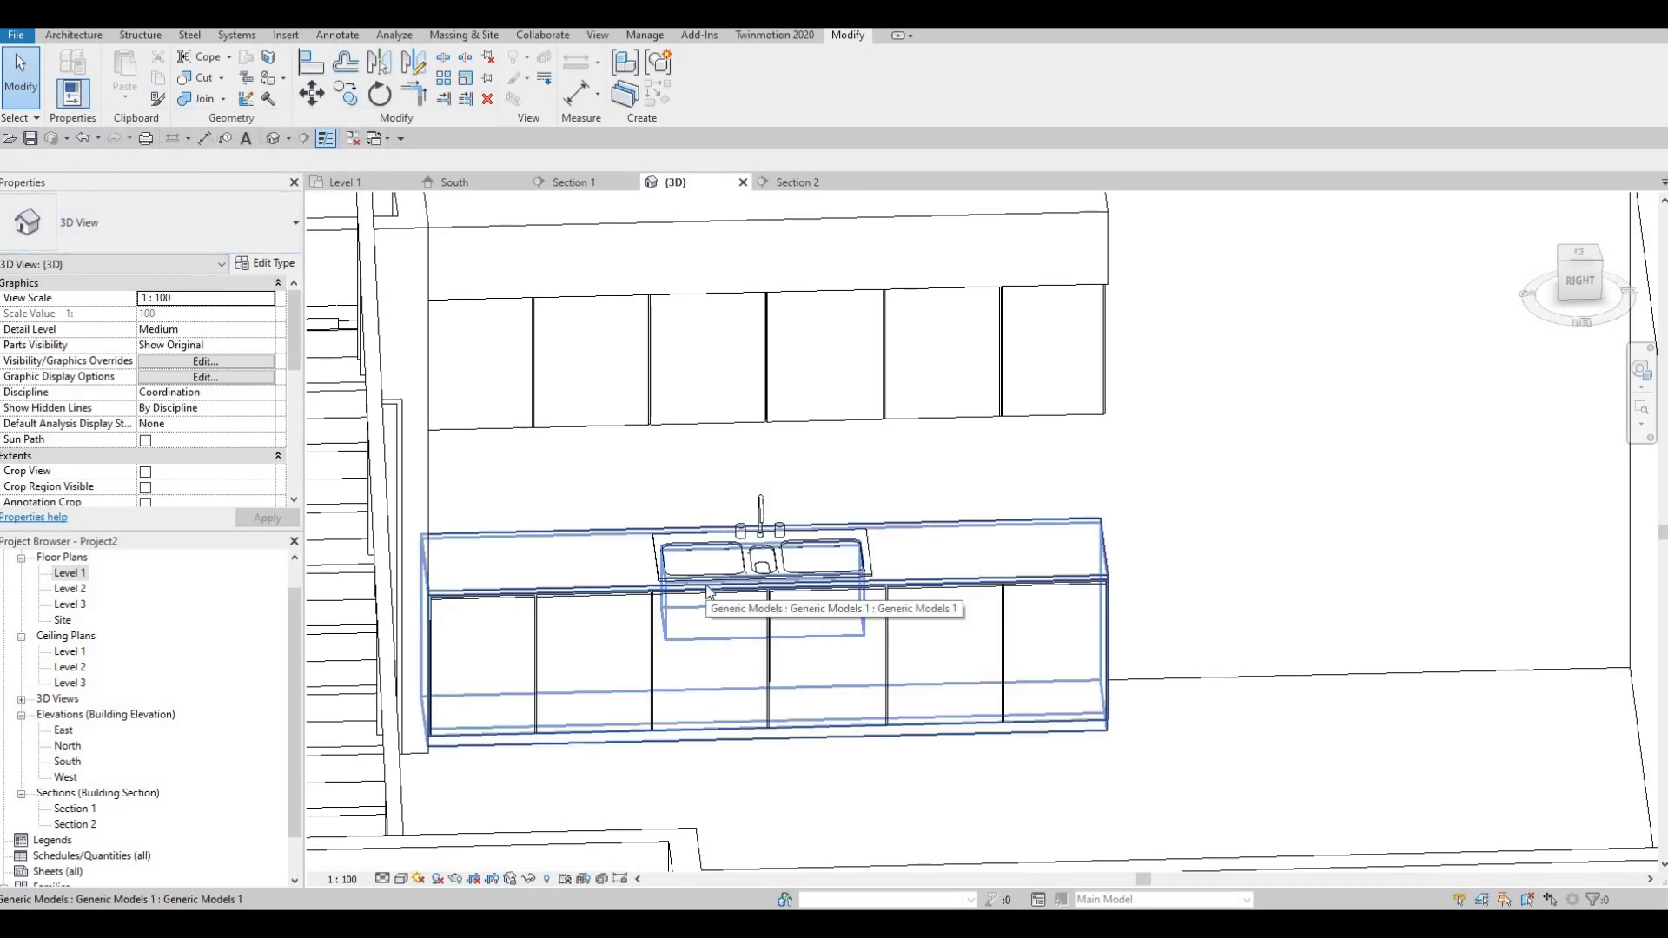
click(19, 35)
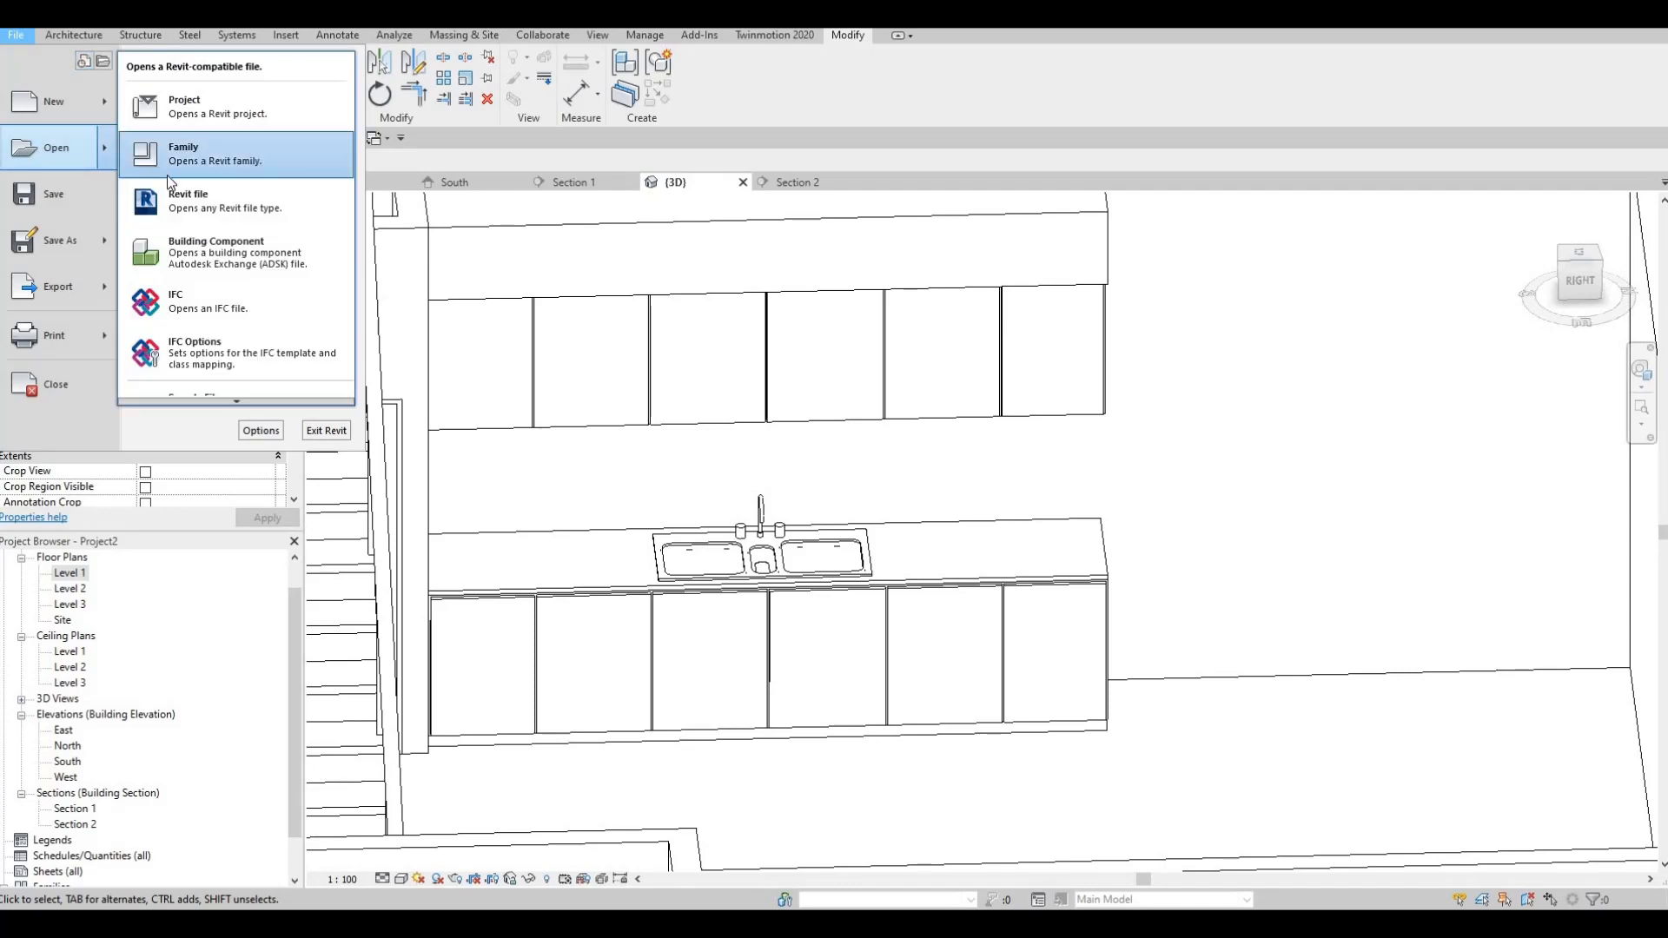
click(152, 155)
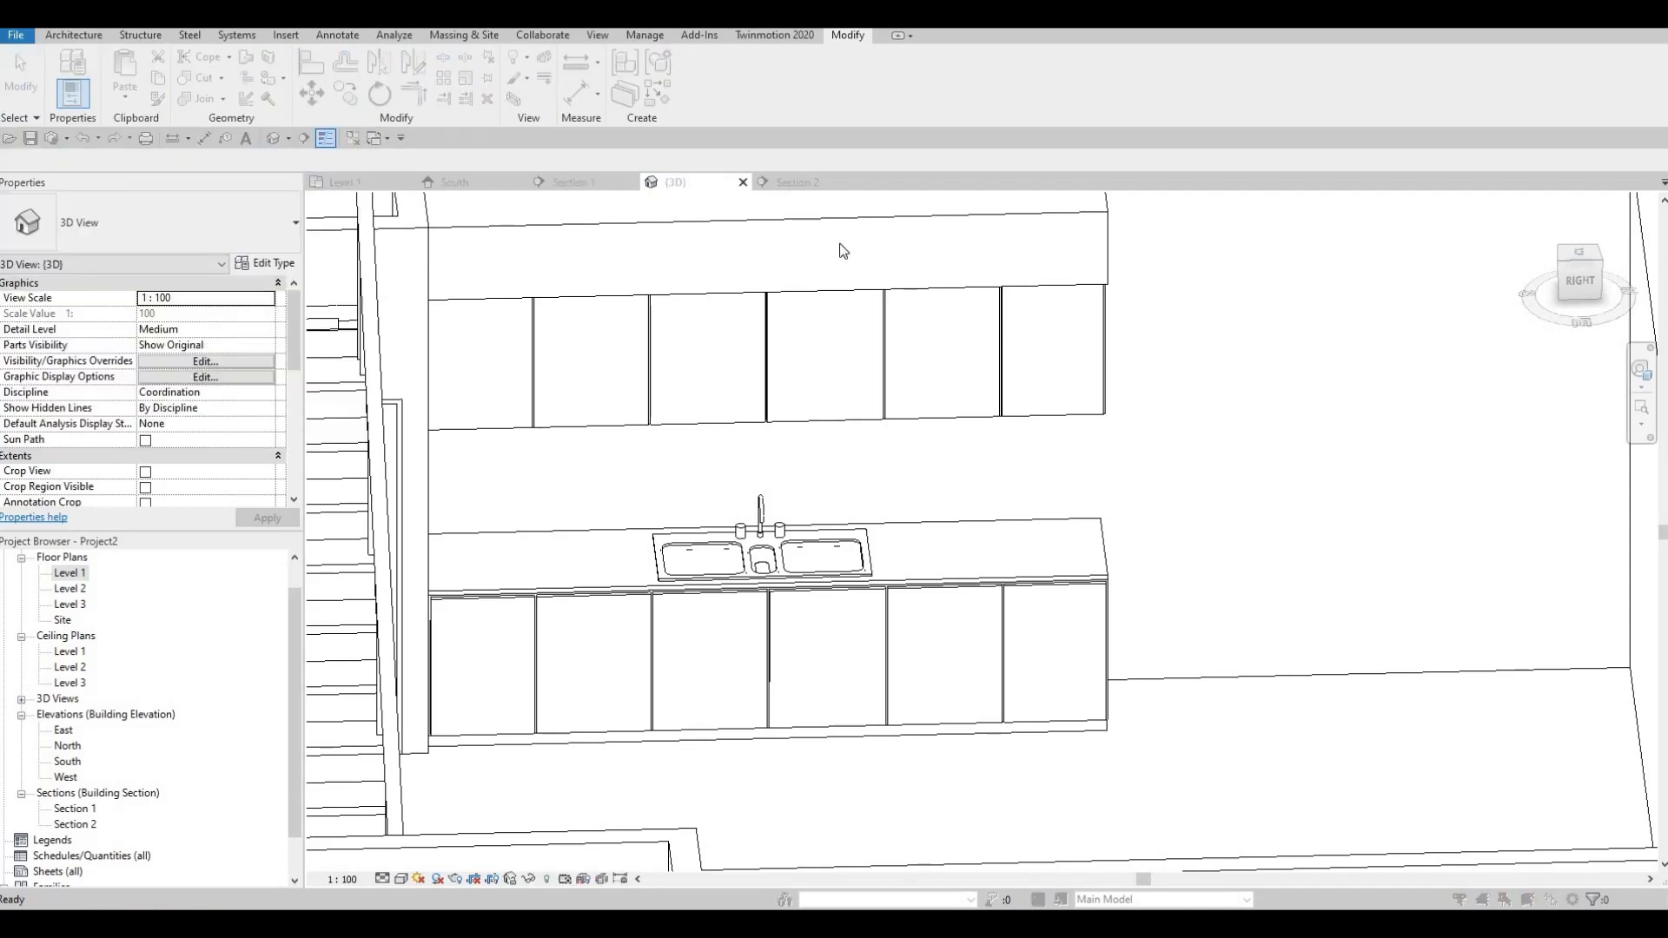
scroll(700, 443, down, 2)
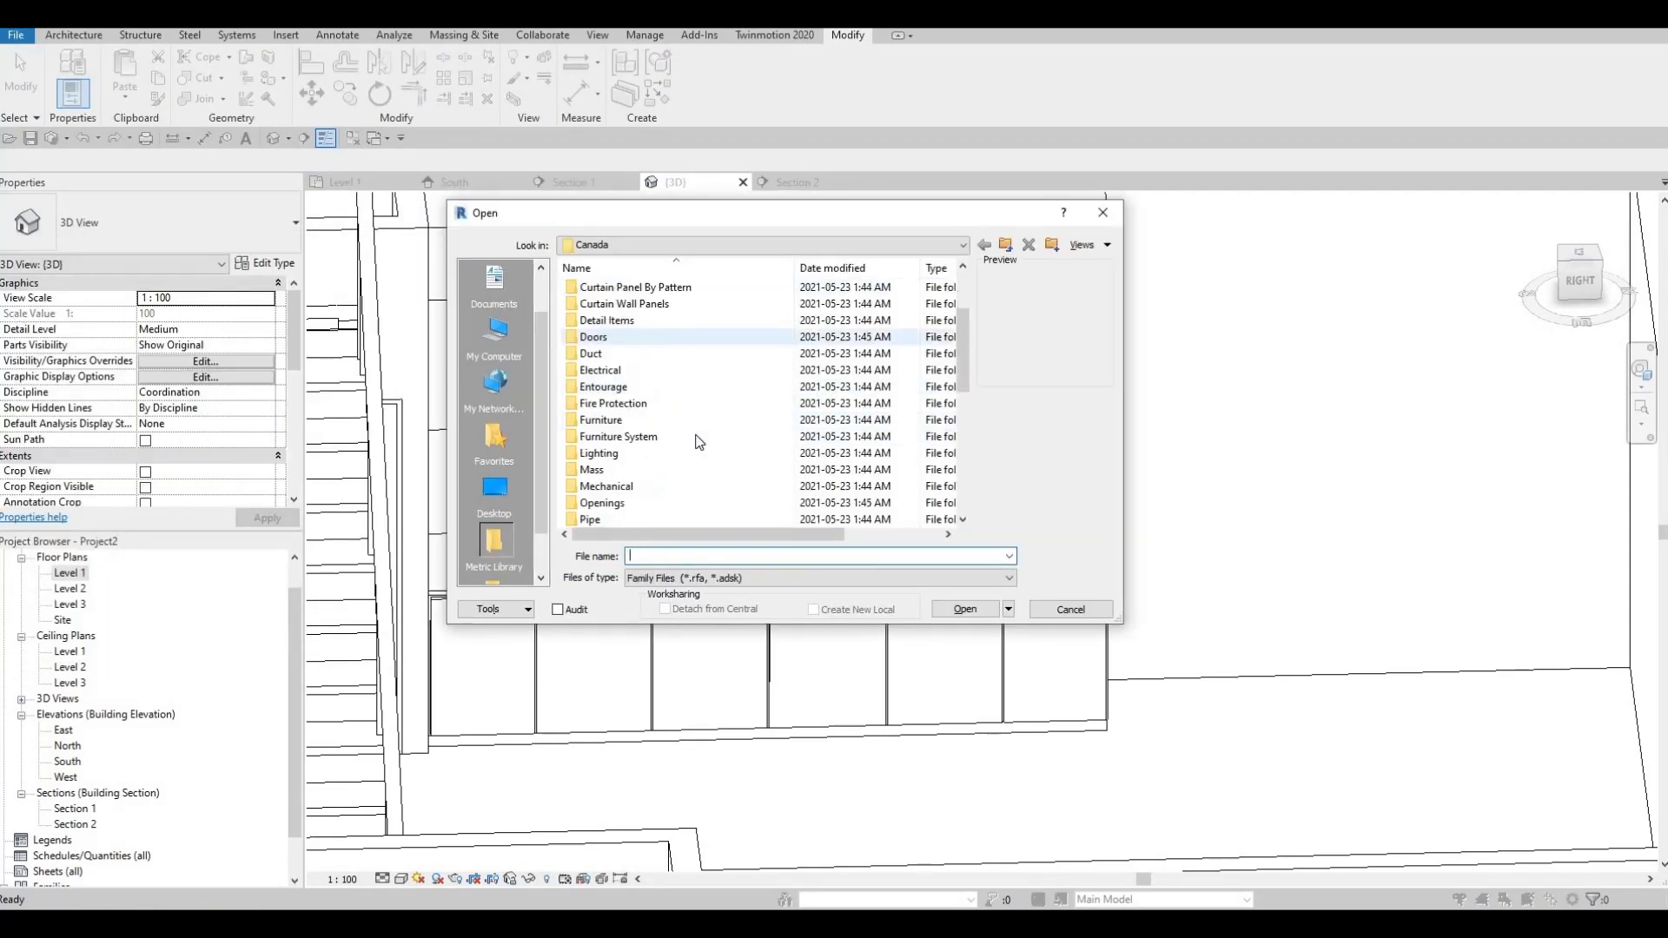
scroll(700, 443, down, 2)
scroll(699, 443, down, 4)
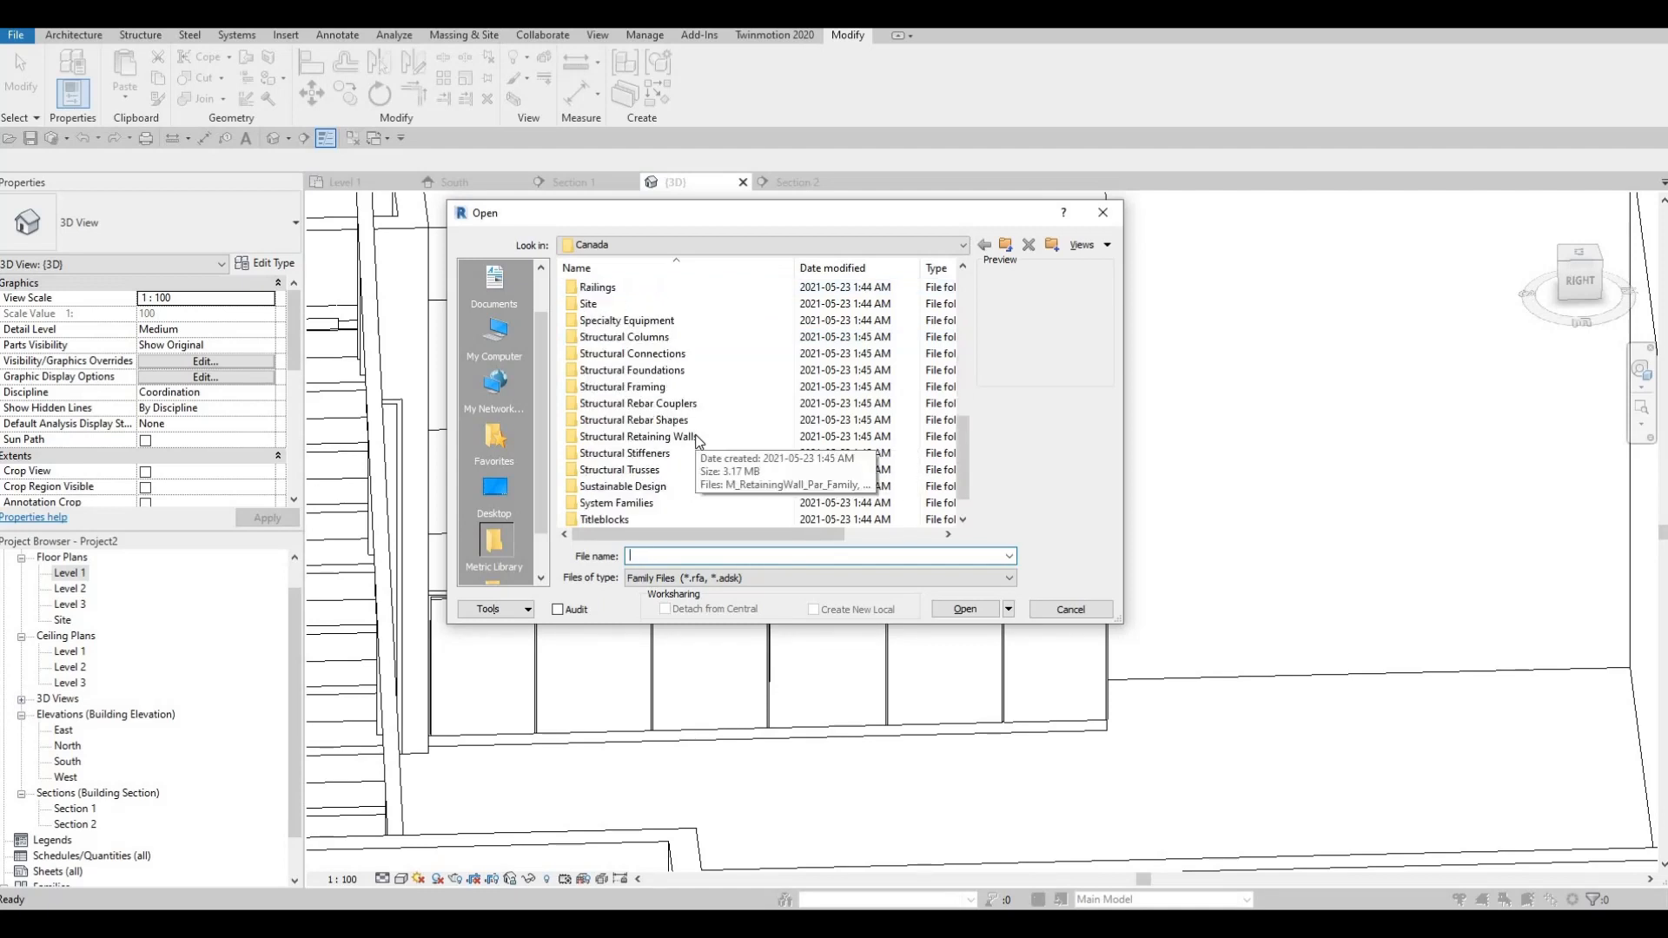
scroll(700, 443, up, 3)
key(Escape)
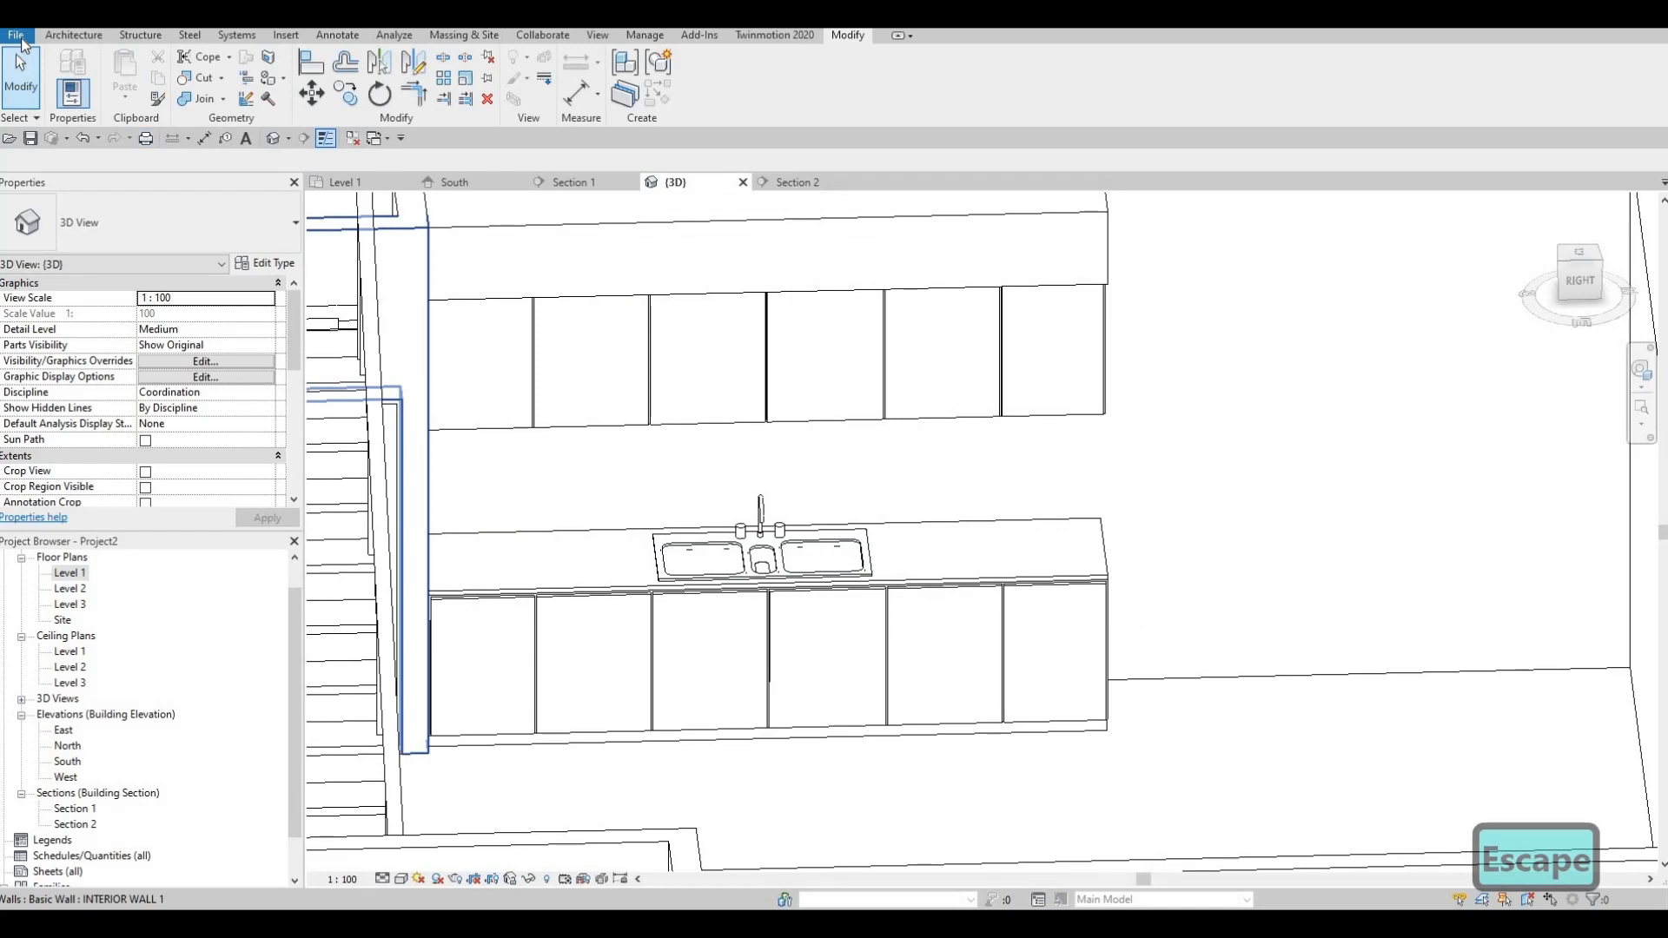
Create a new family from the Metric Generic Model face based template.
click(17, 36)
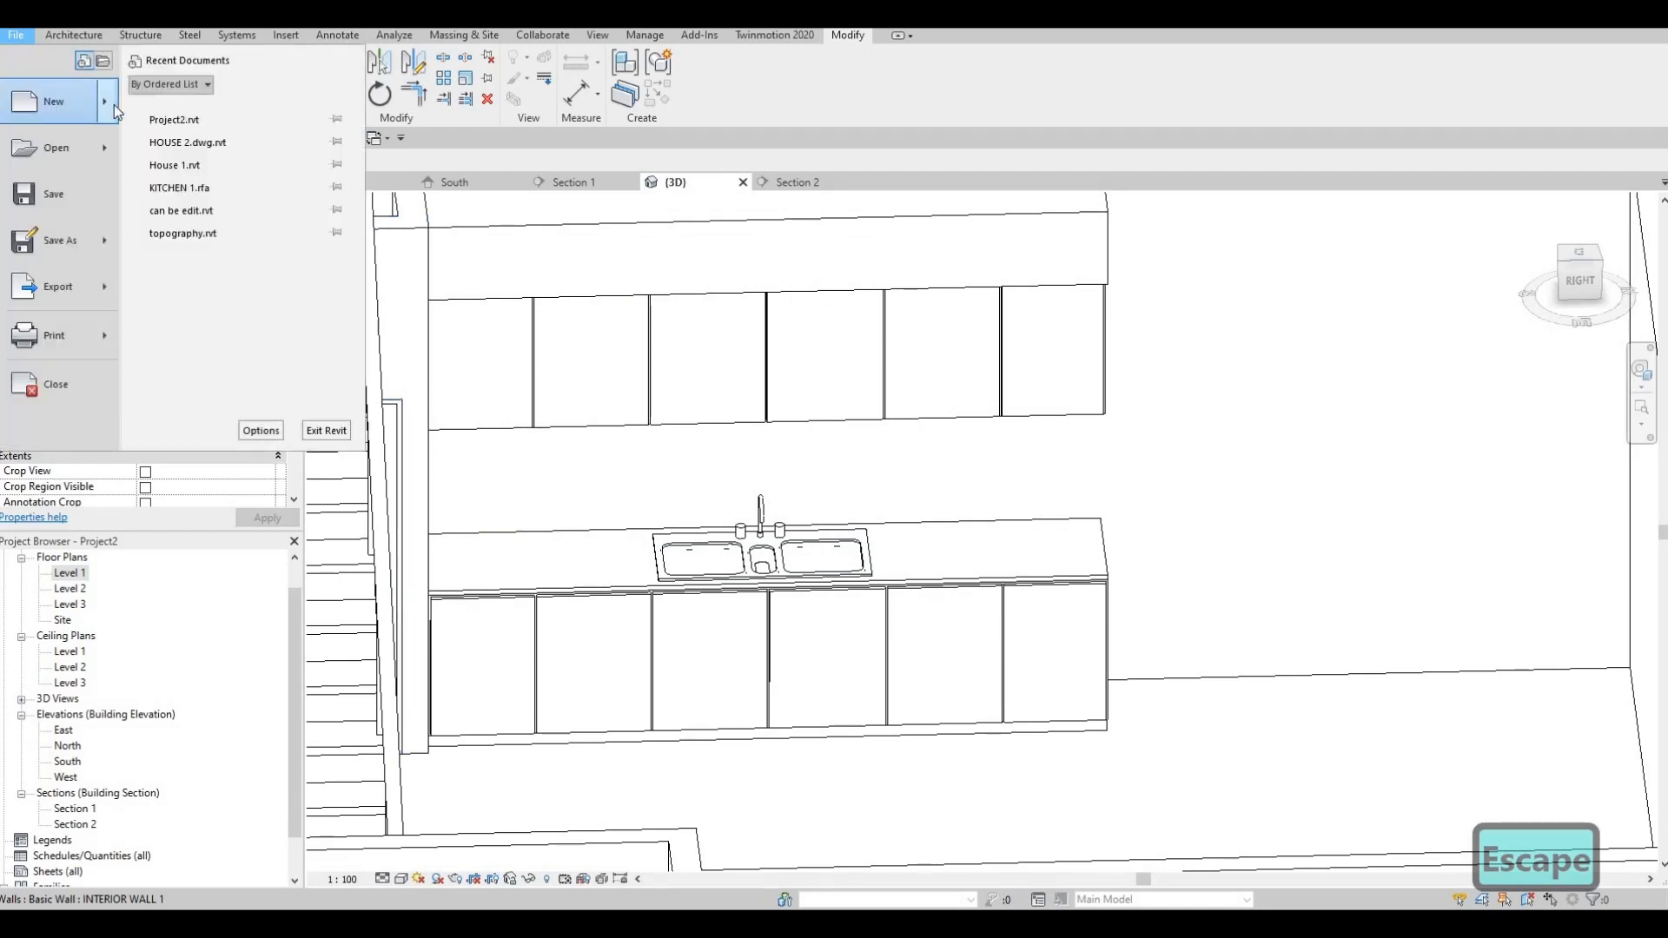
mouse_move(116, 111)
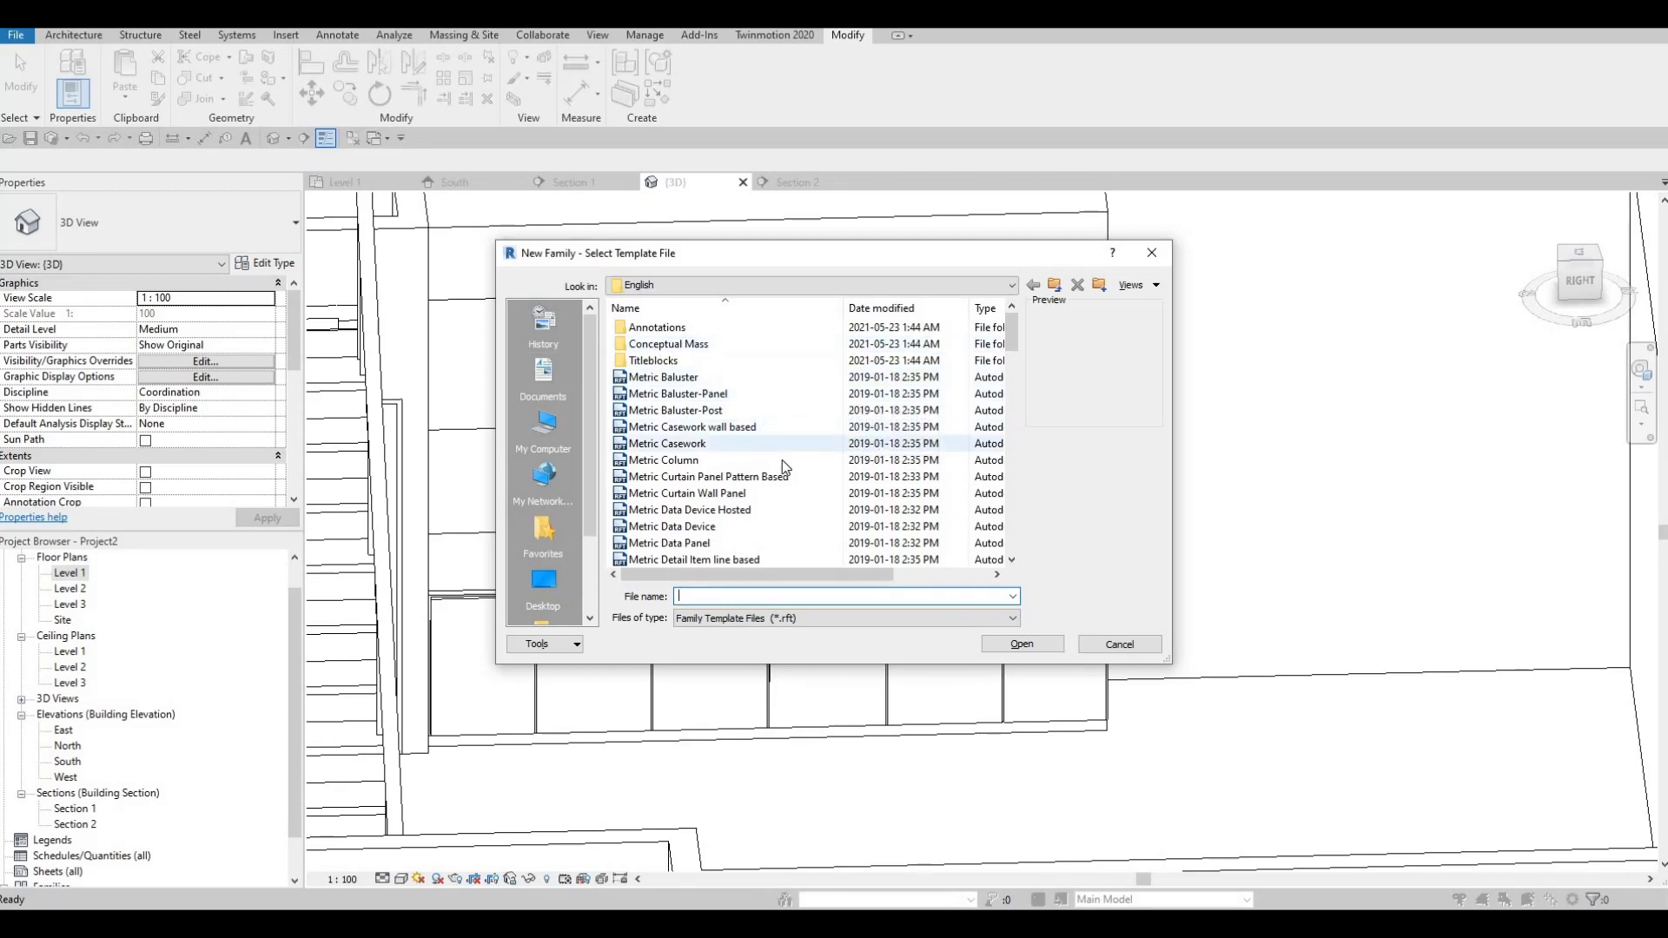
scroll(689, 464, down, 8)
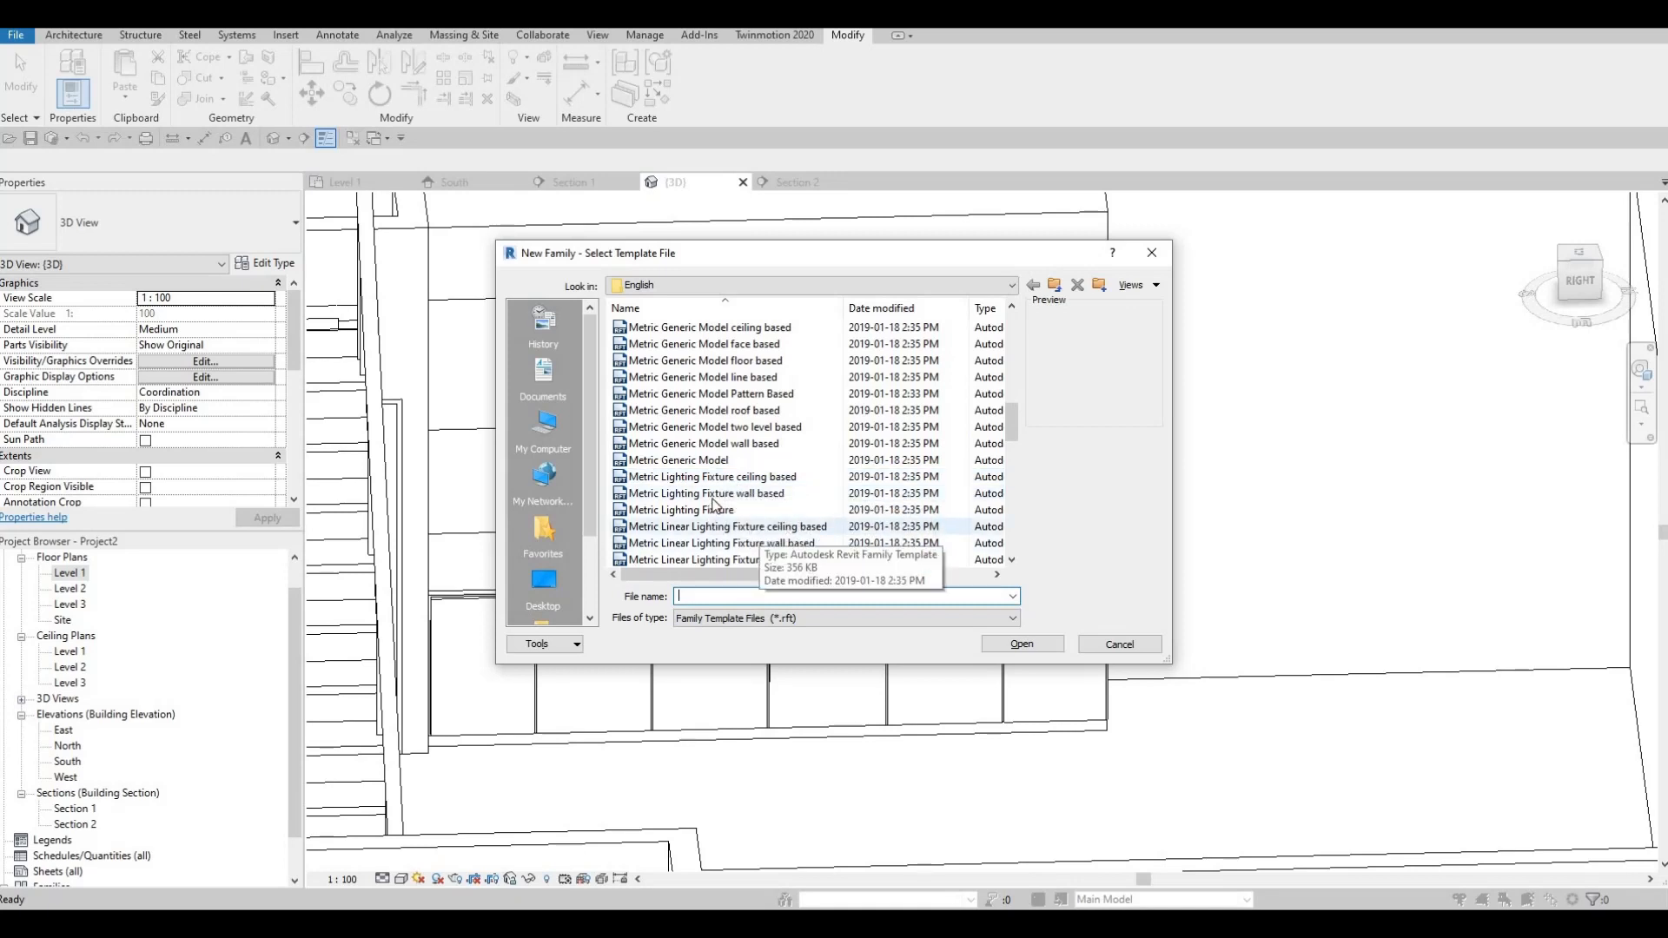
scroll(713, 504, up, 1)
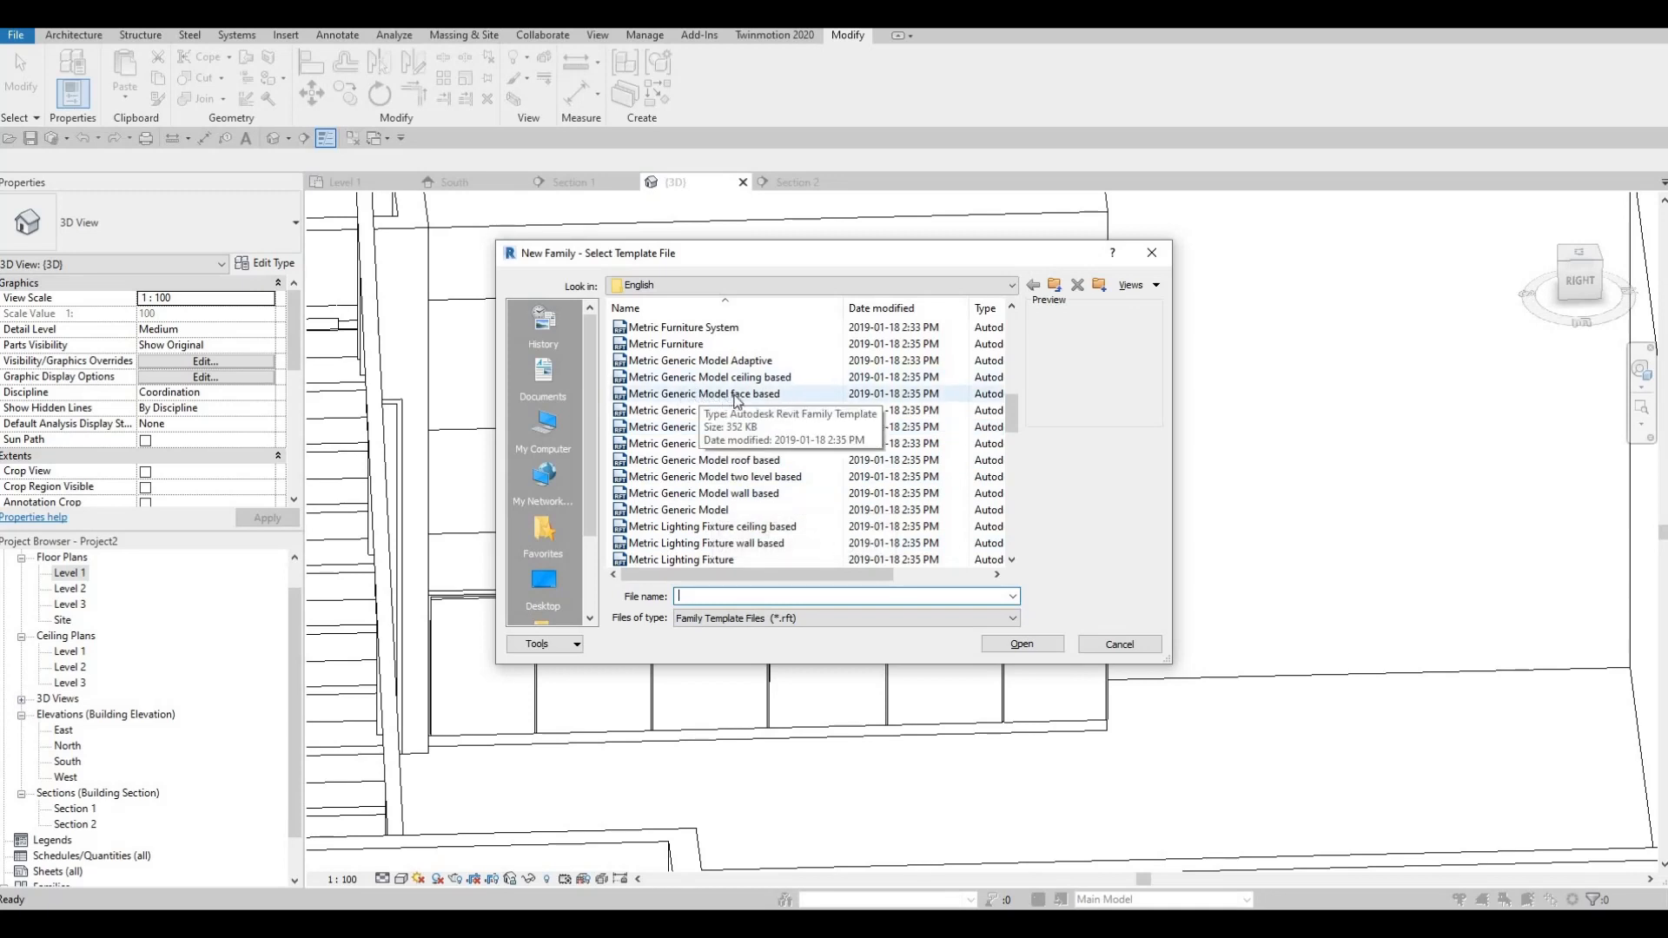
click(700, 393)
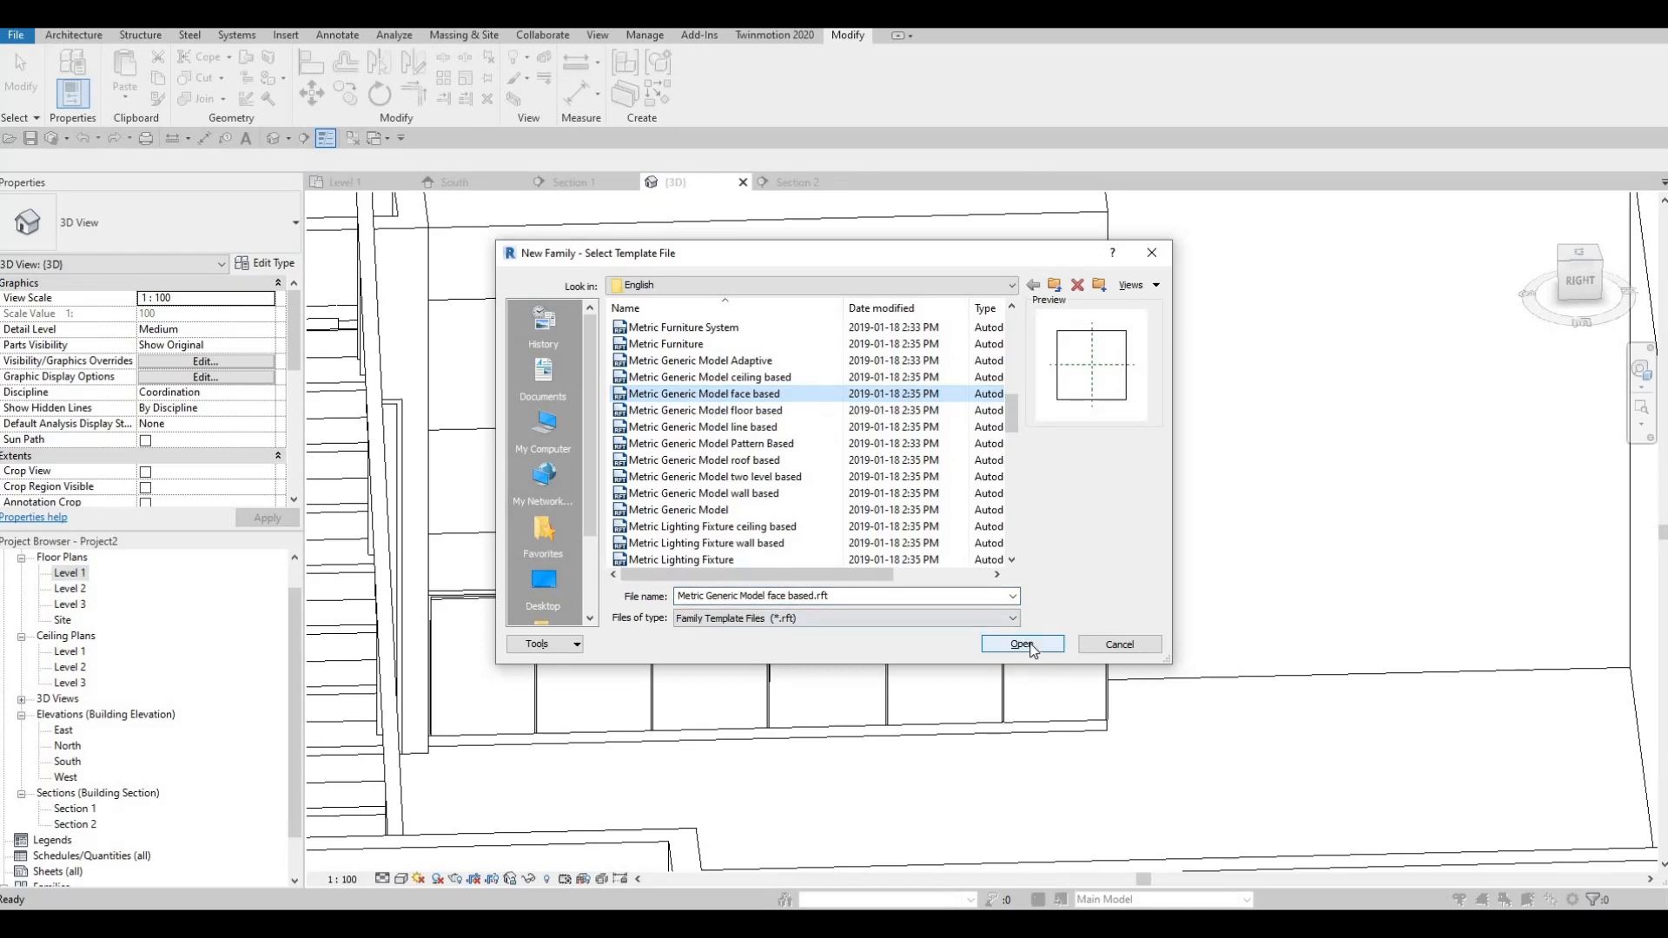
click(1022, 645)
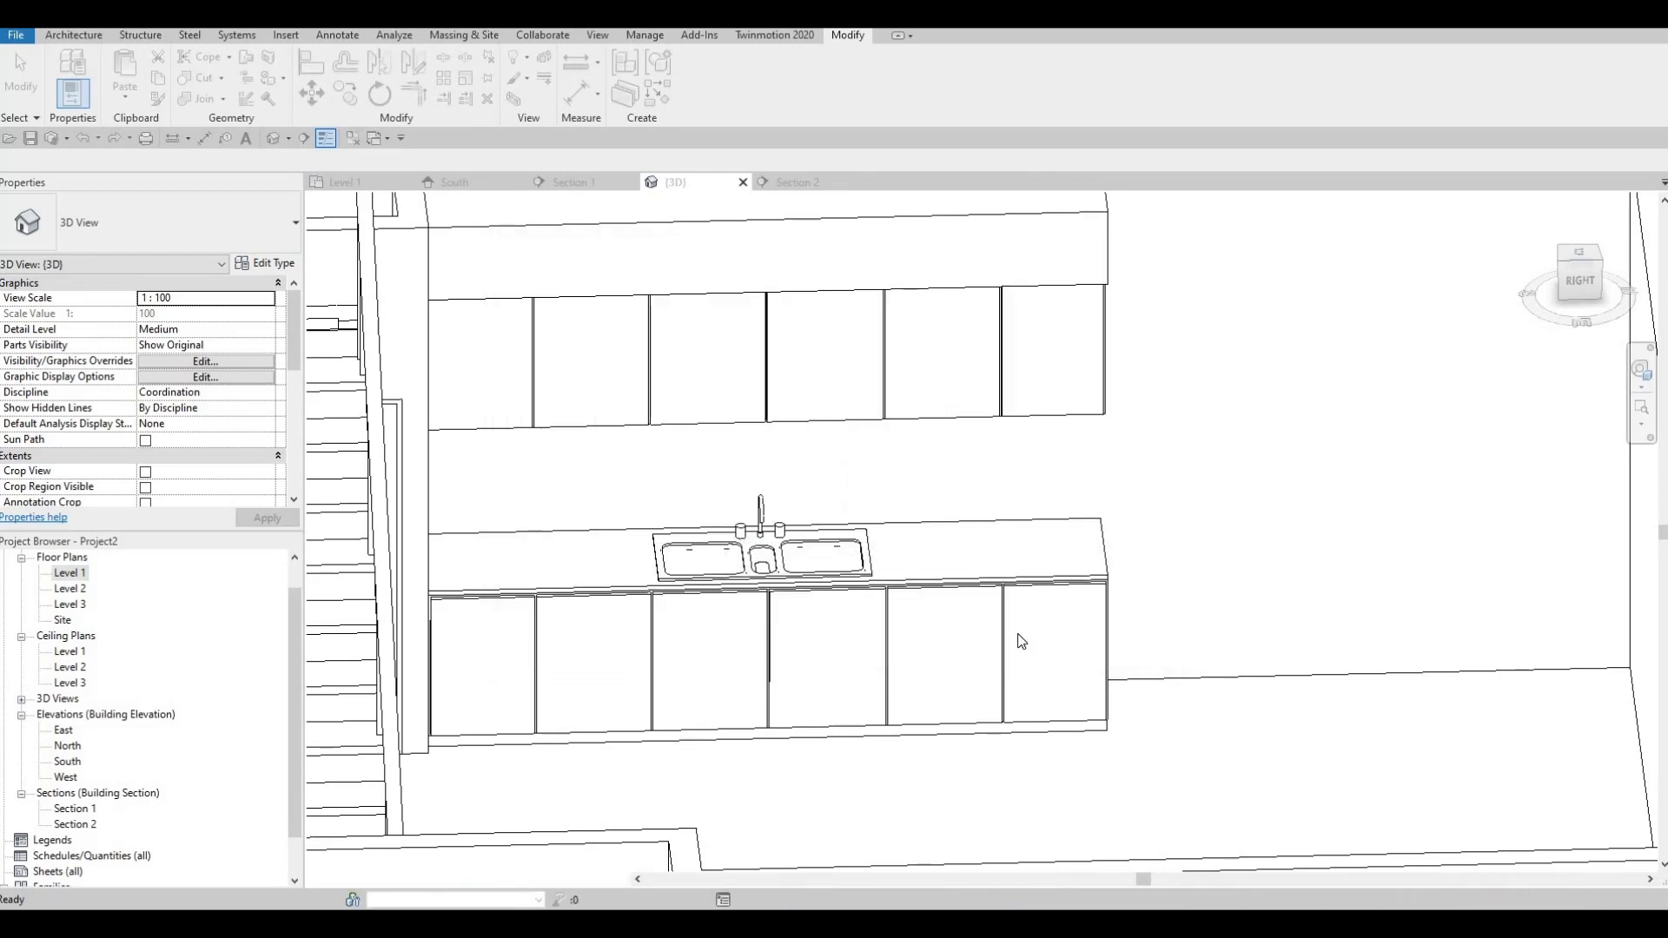
Open the new family's Front elevation to work above the reference level.
scroll(932, 556, up, 5)
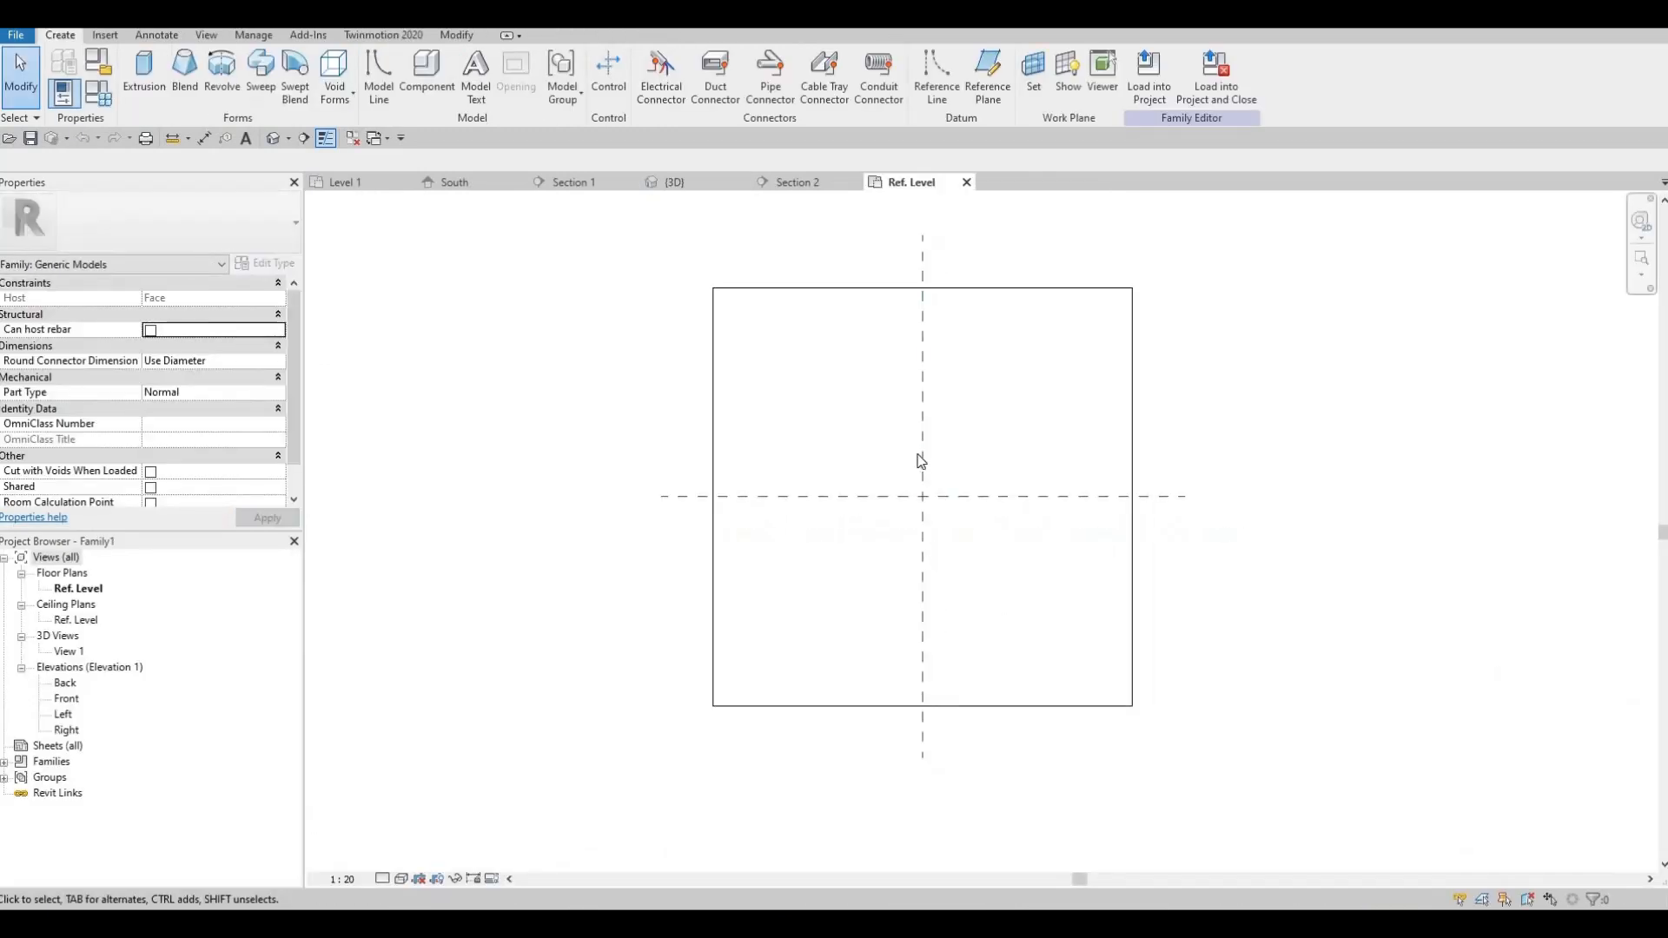
scroll(926, 475, up, 2)
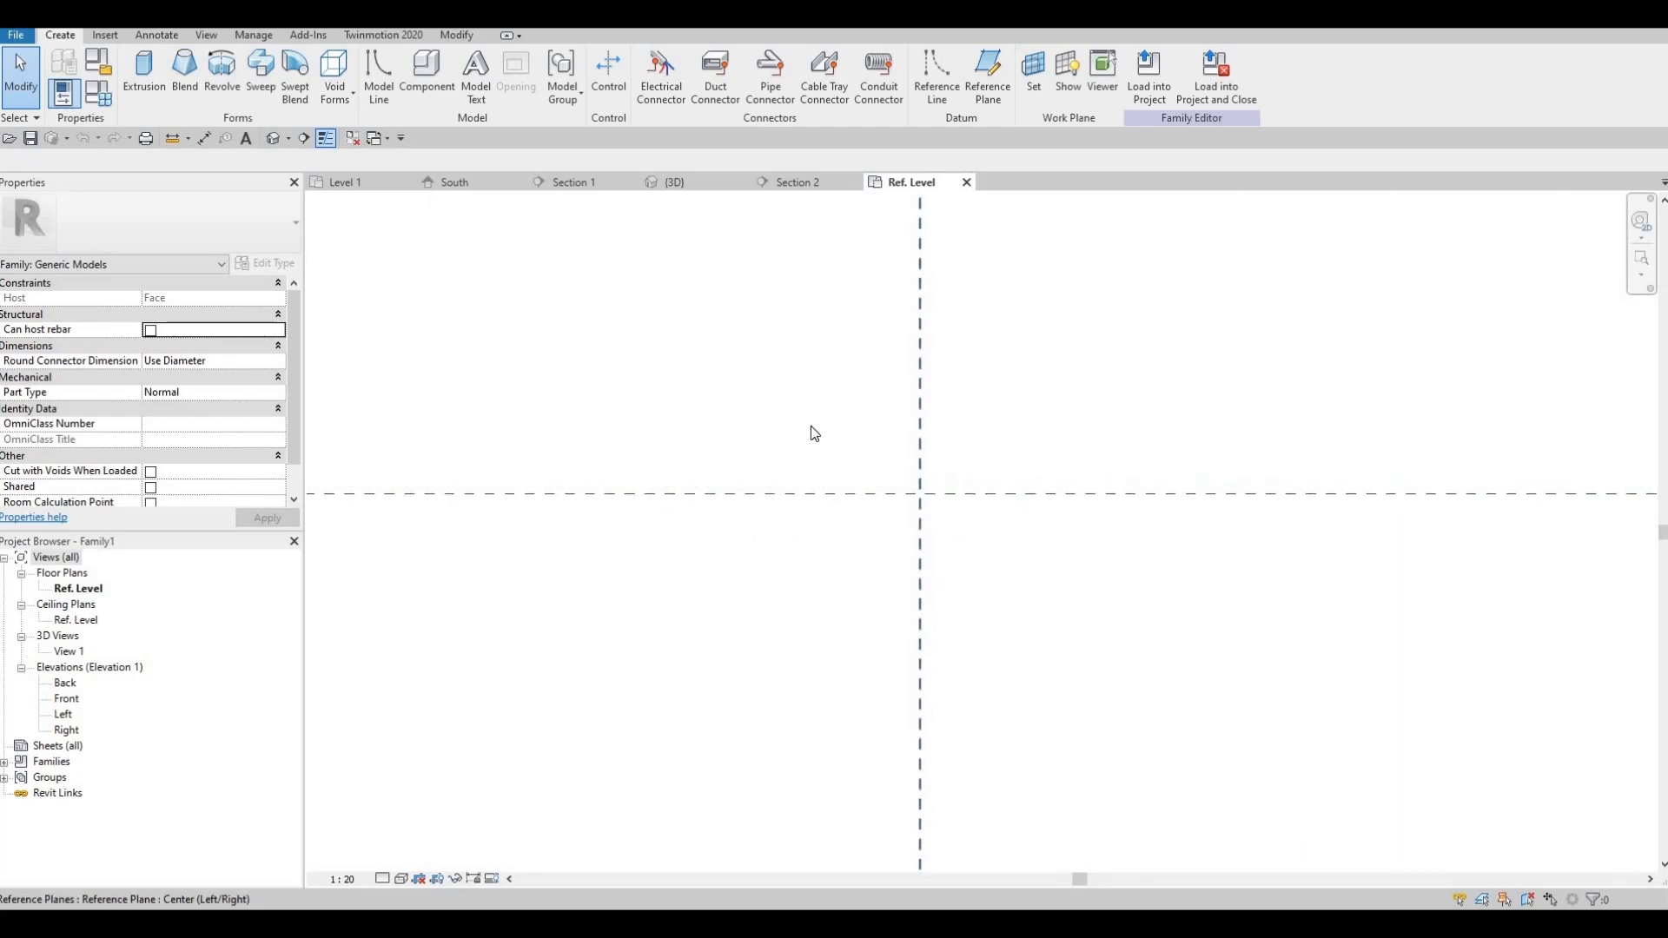
middle_drag(526, 310, 518, 312)
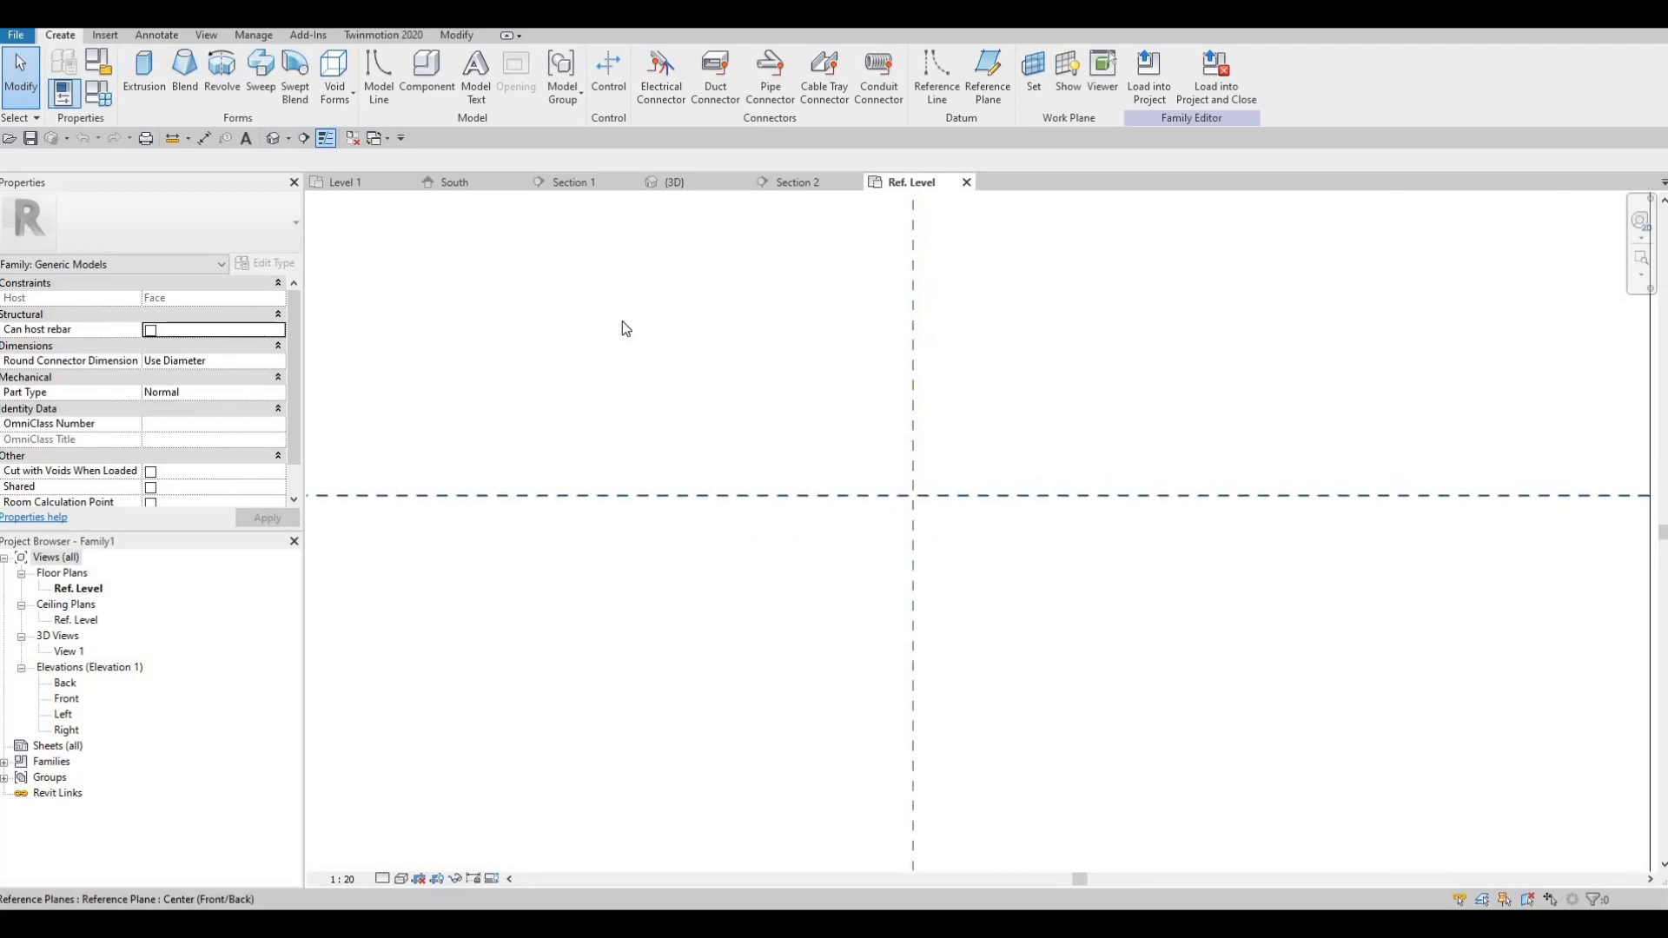
scroll(533, 482, down, 2)
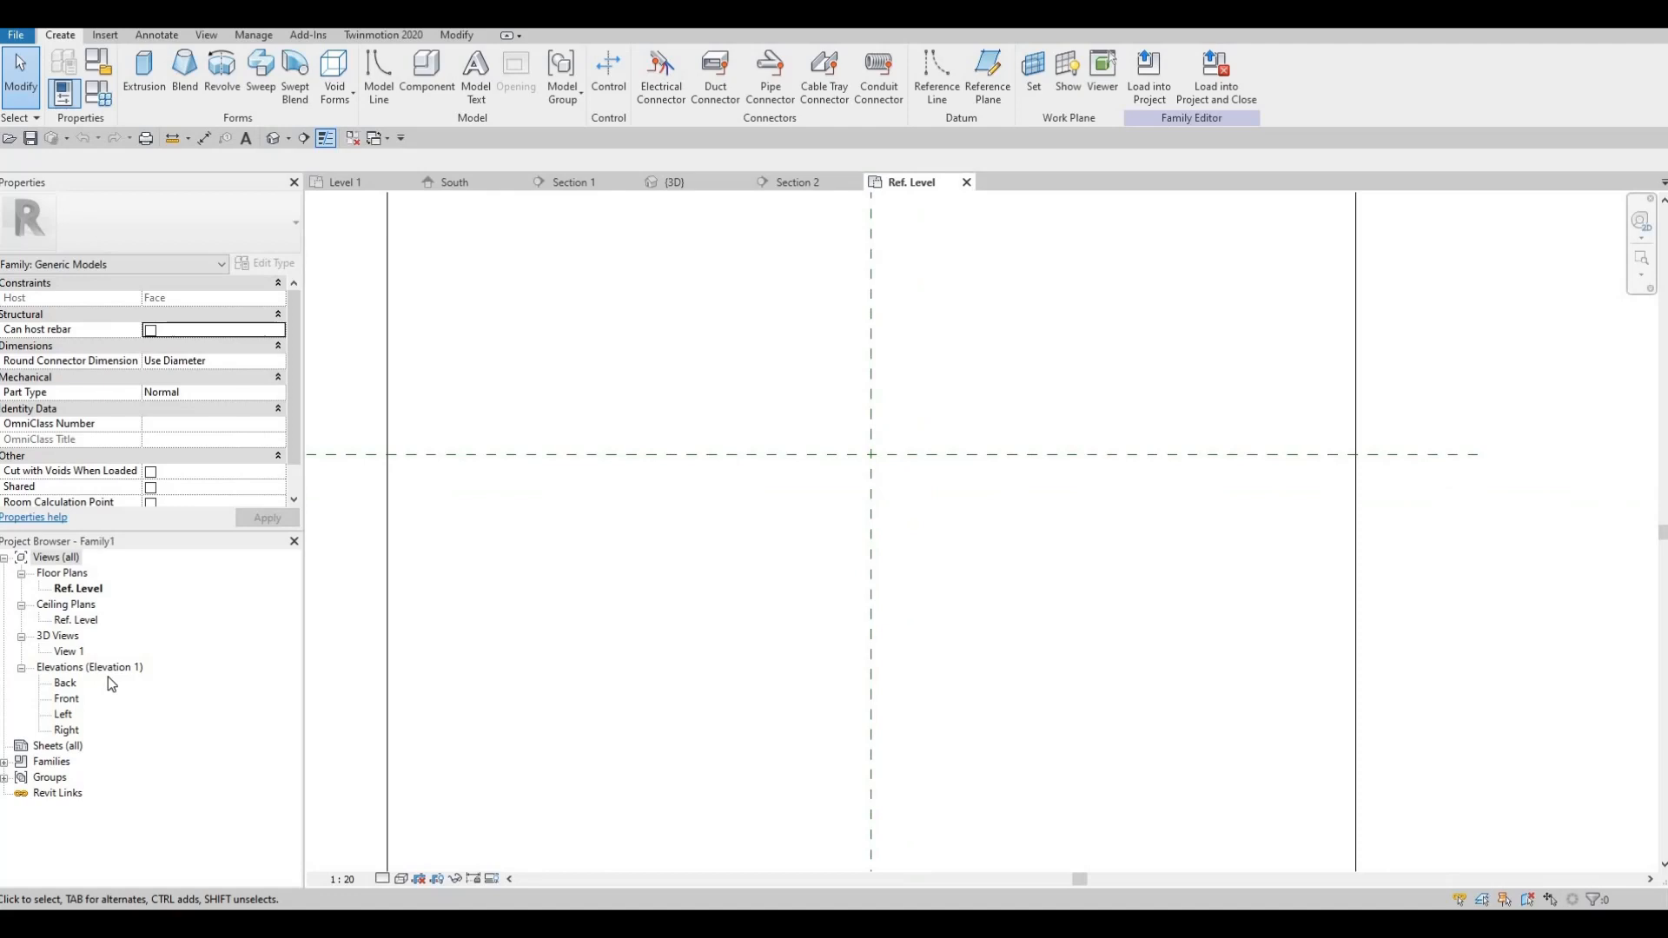
double_click(67, 700)
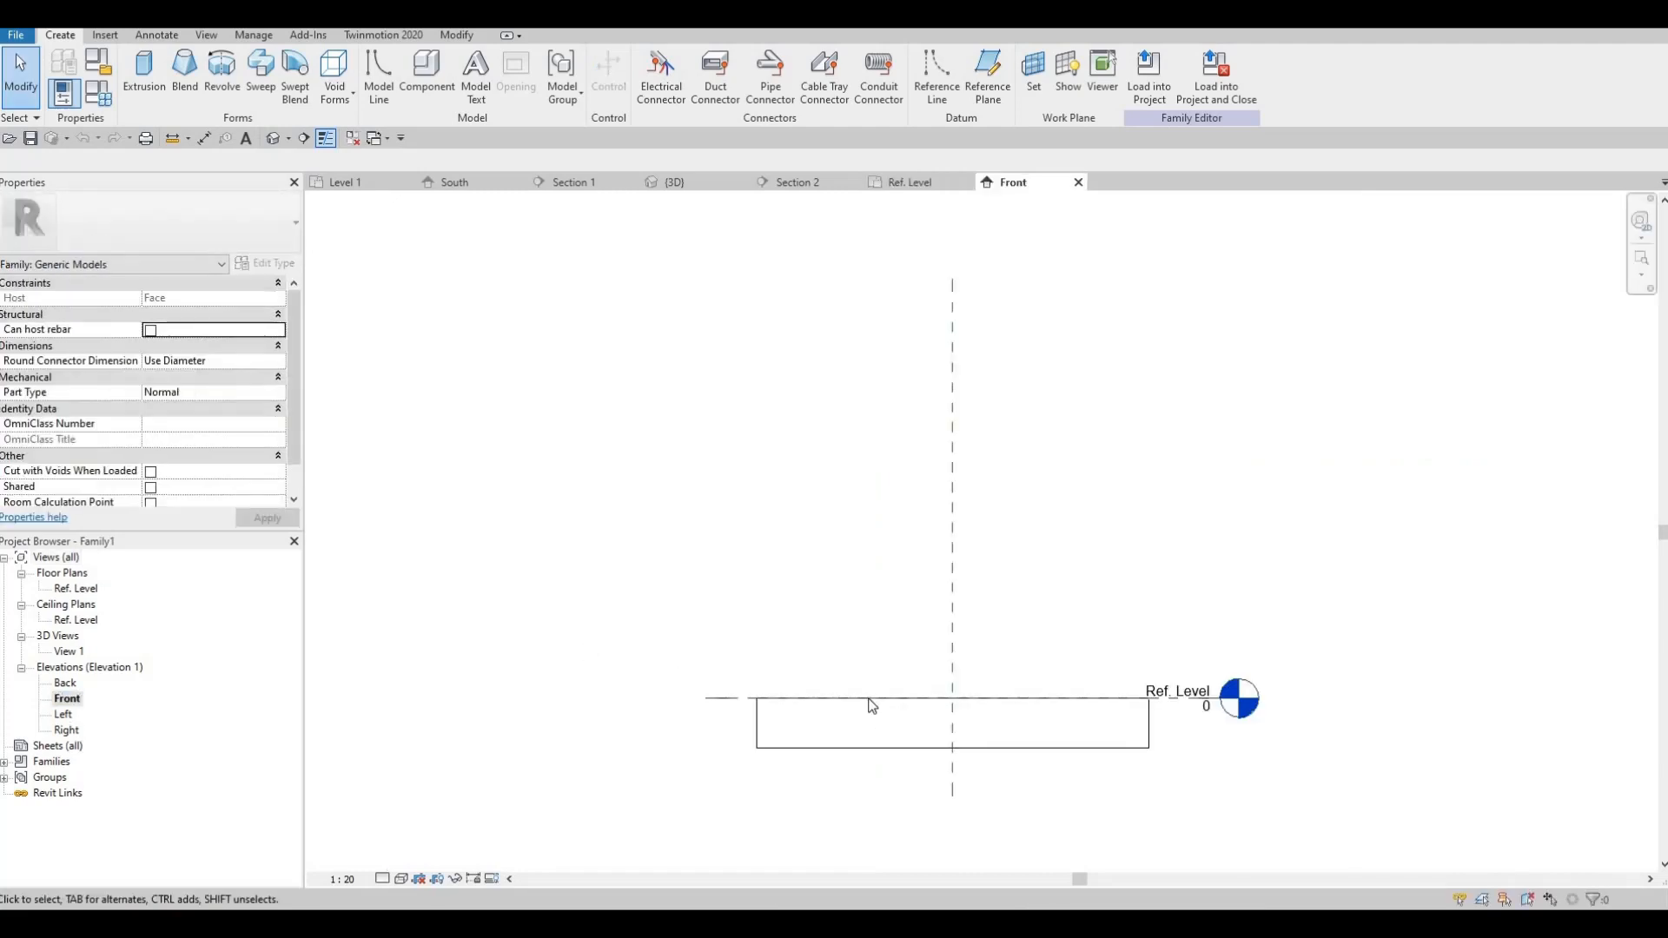
scroll(890, 685, up, 5)
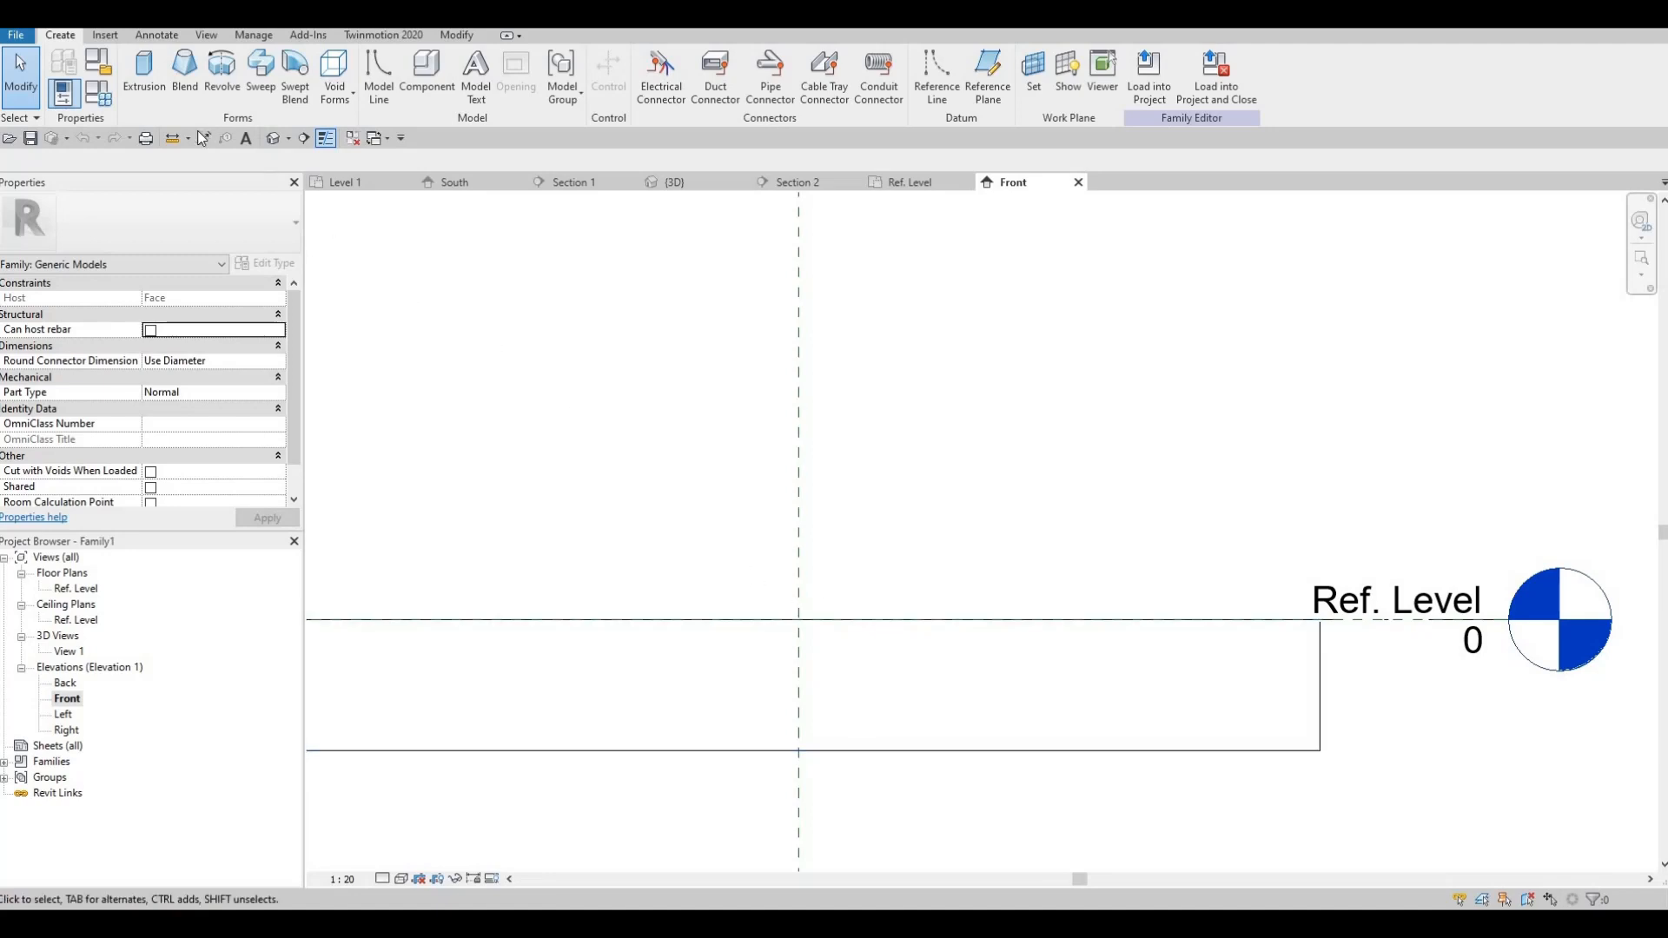
Start a solid extrusion and assign it Aluminum, Anodized Silver from the AEC Metal materials.
click(156, 76)
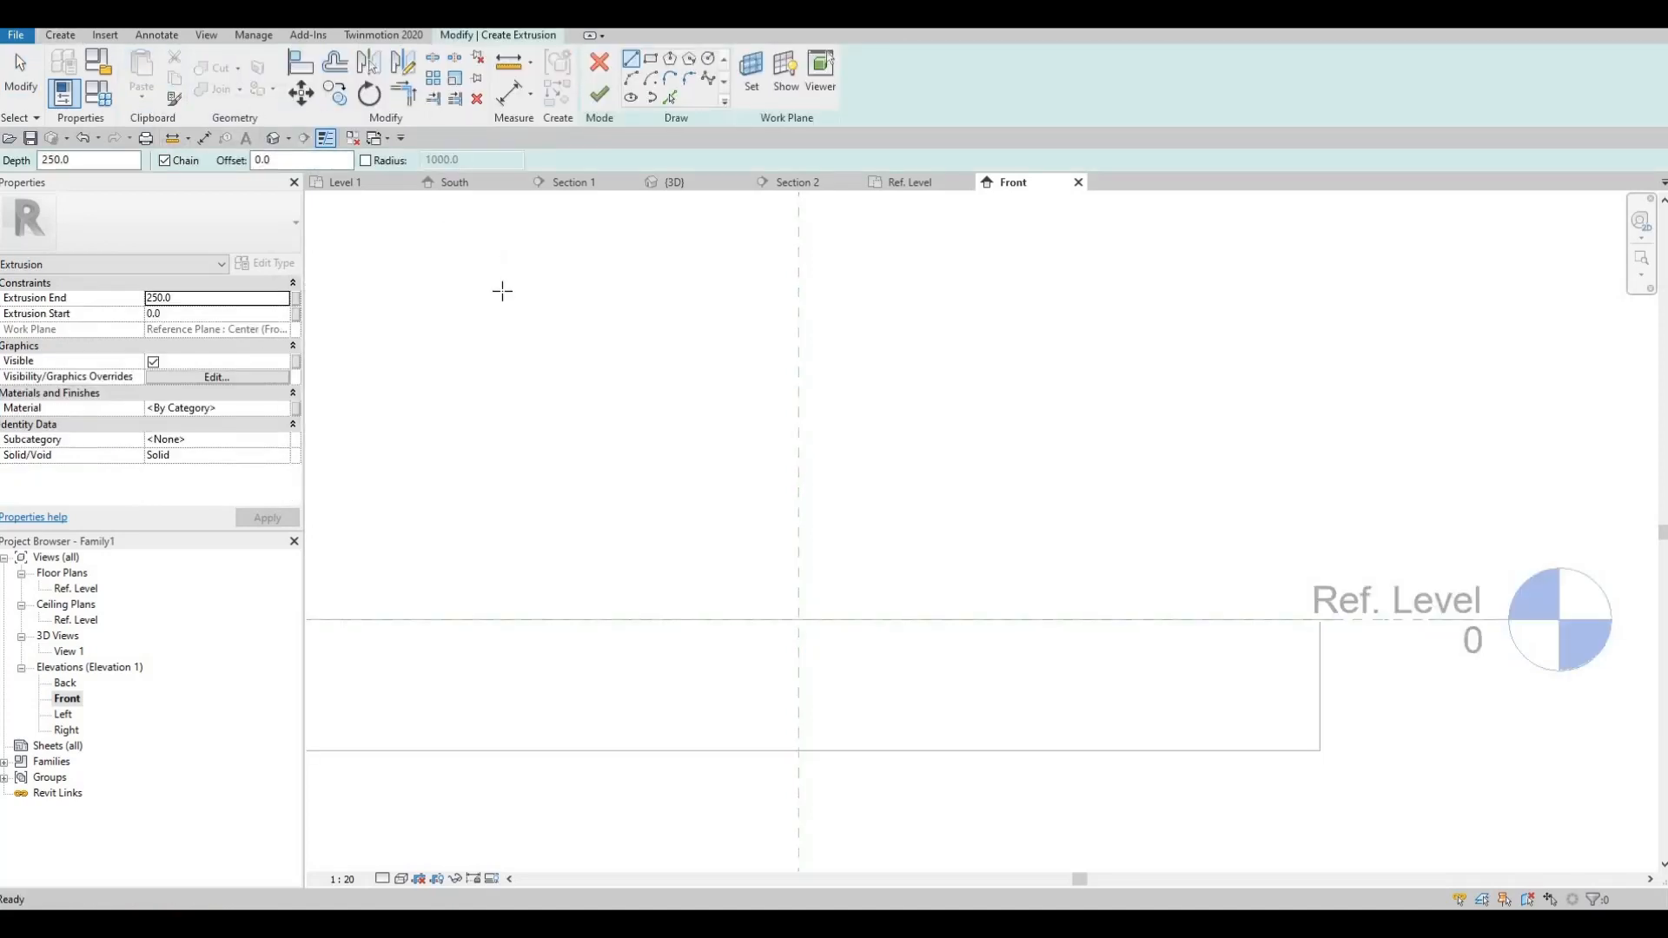
click(285, 407)
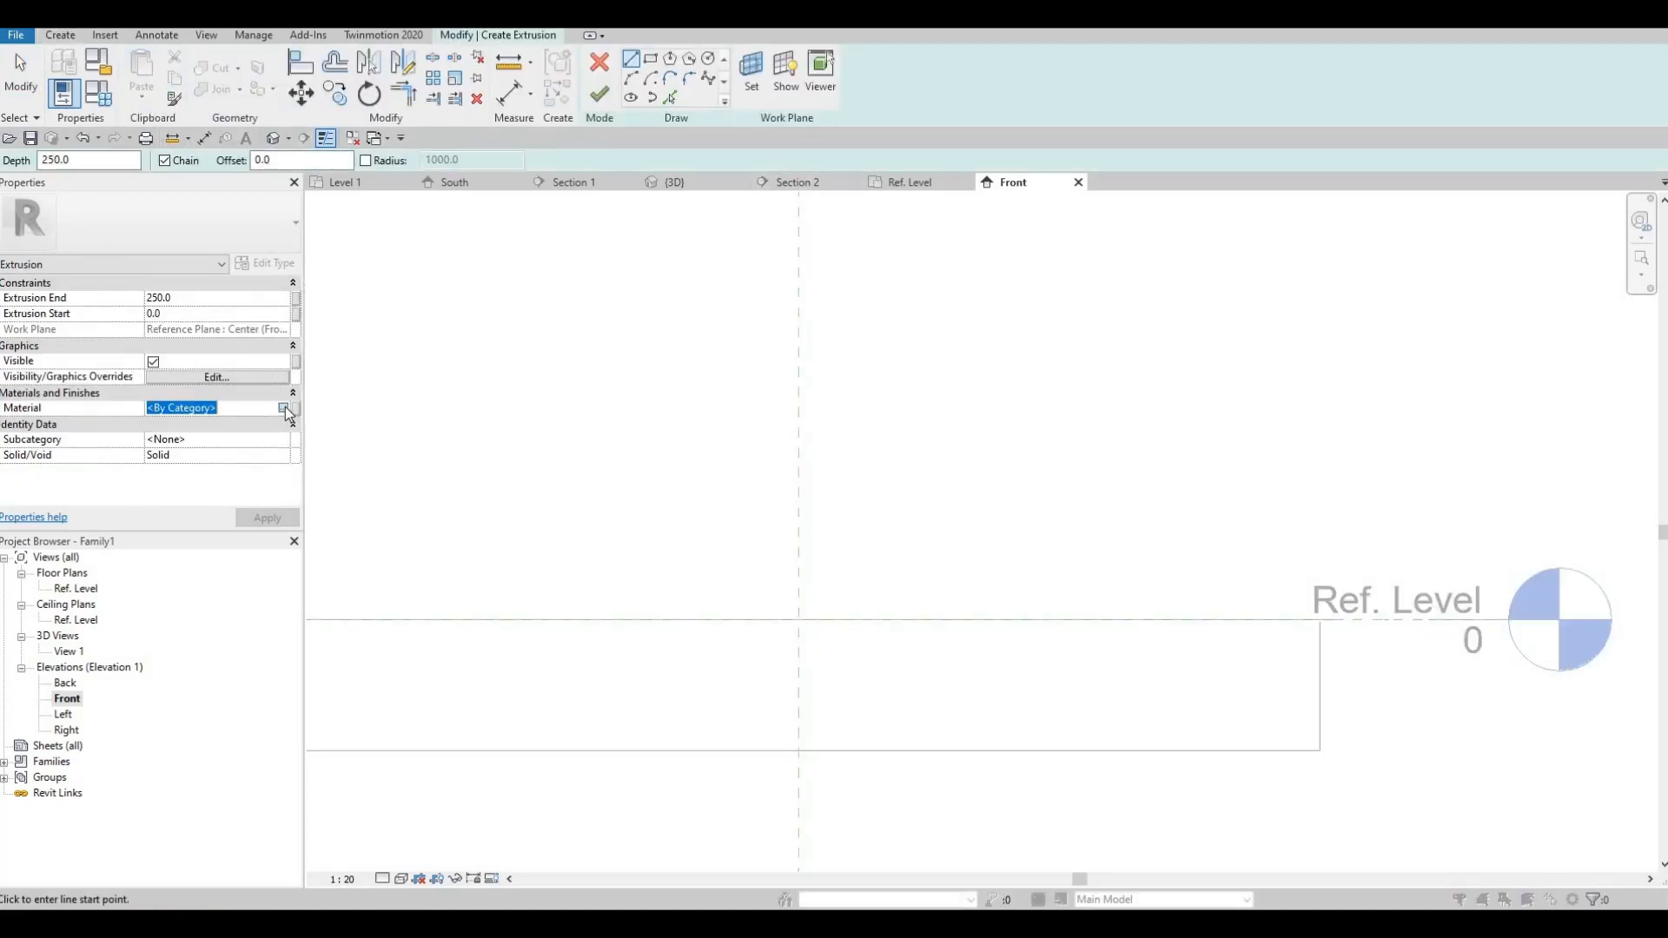
click(289, 407)
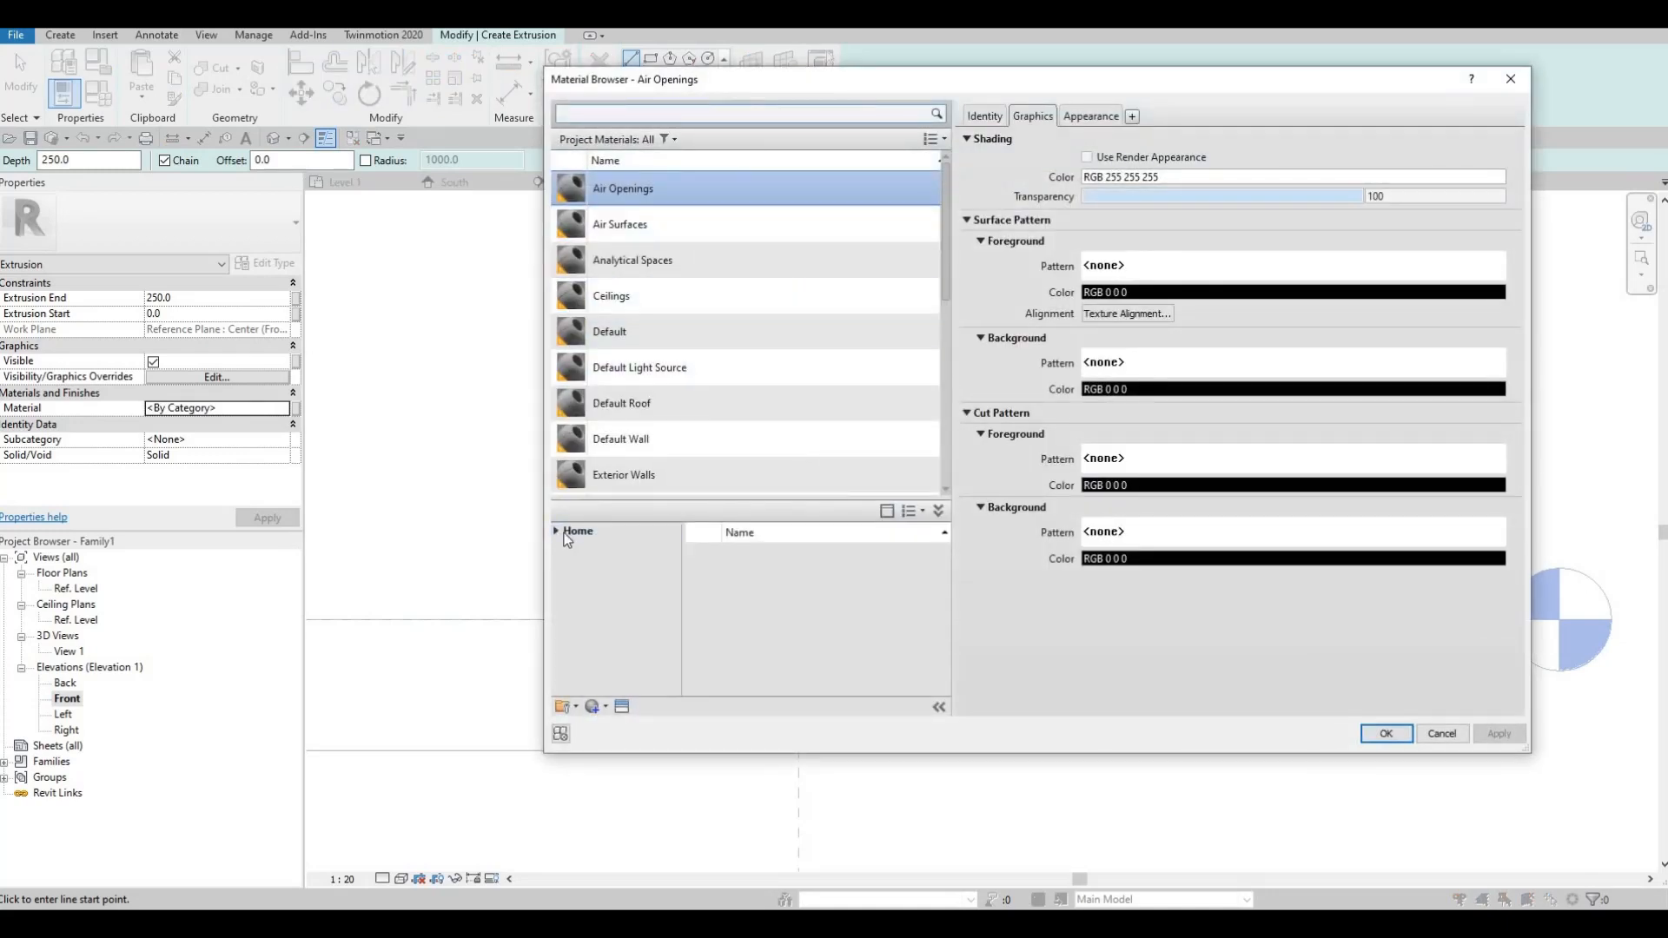
click(557, 531)
click(566, 569)
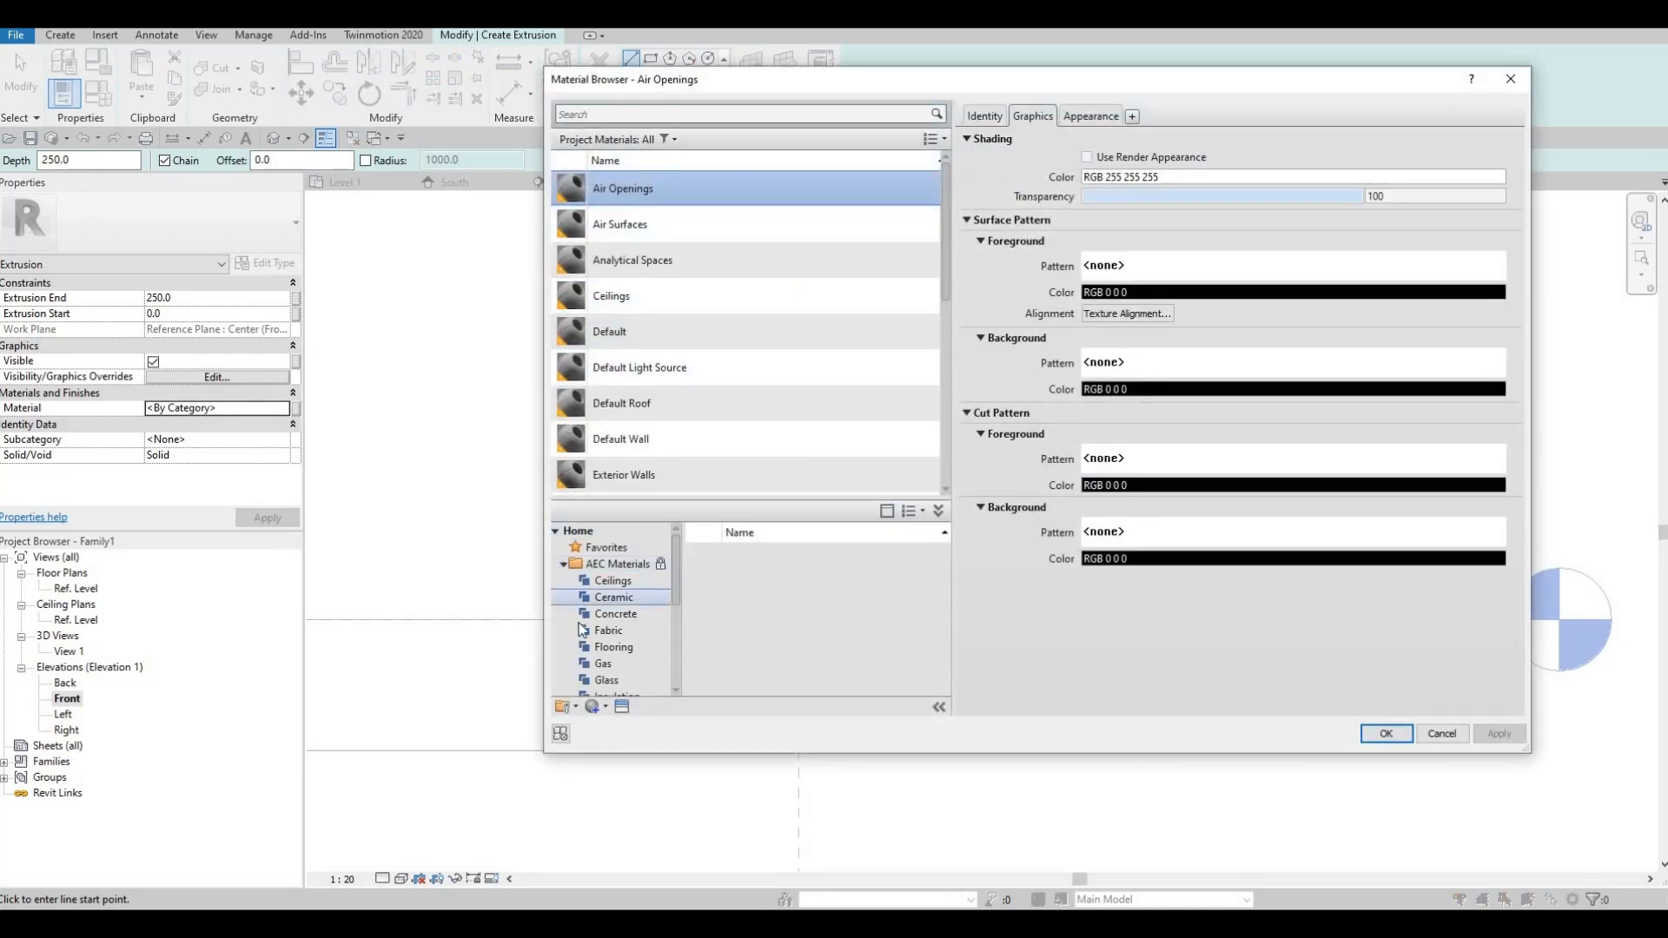
scroll(592, 644, down, 1)
scroll(603, 630, down, 2)
click(615, 597)
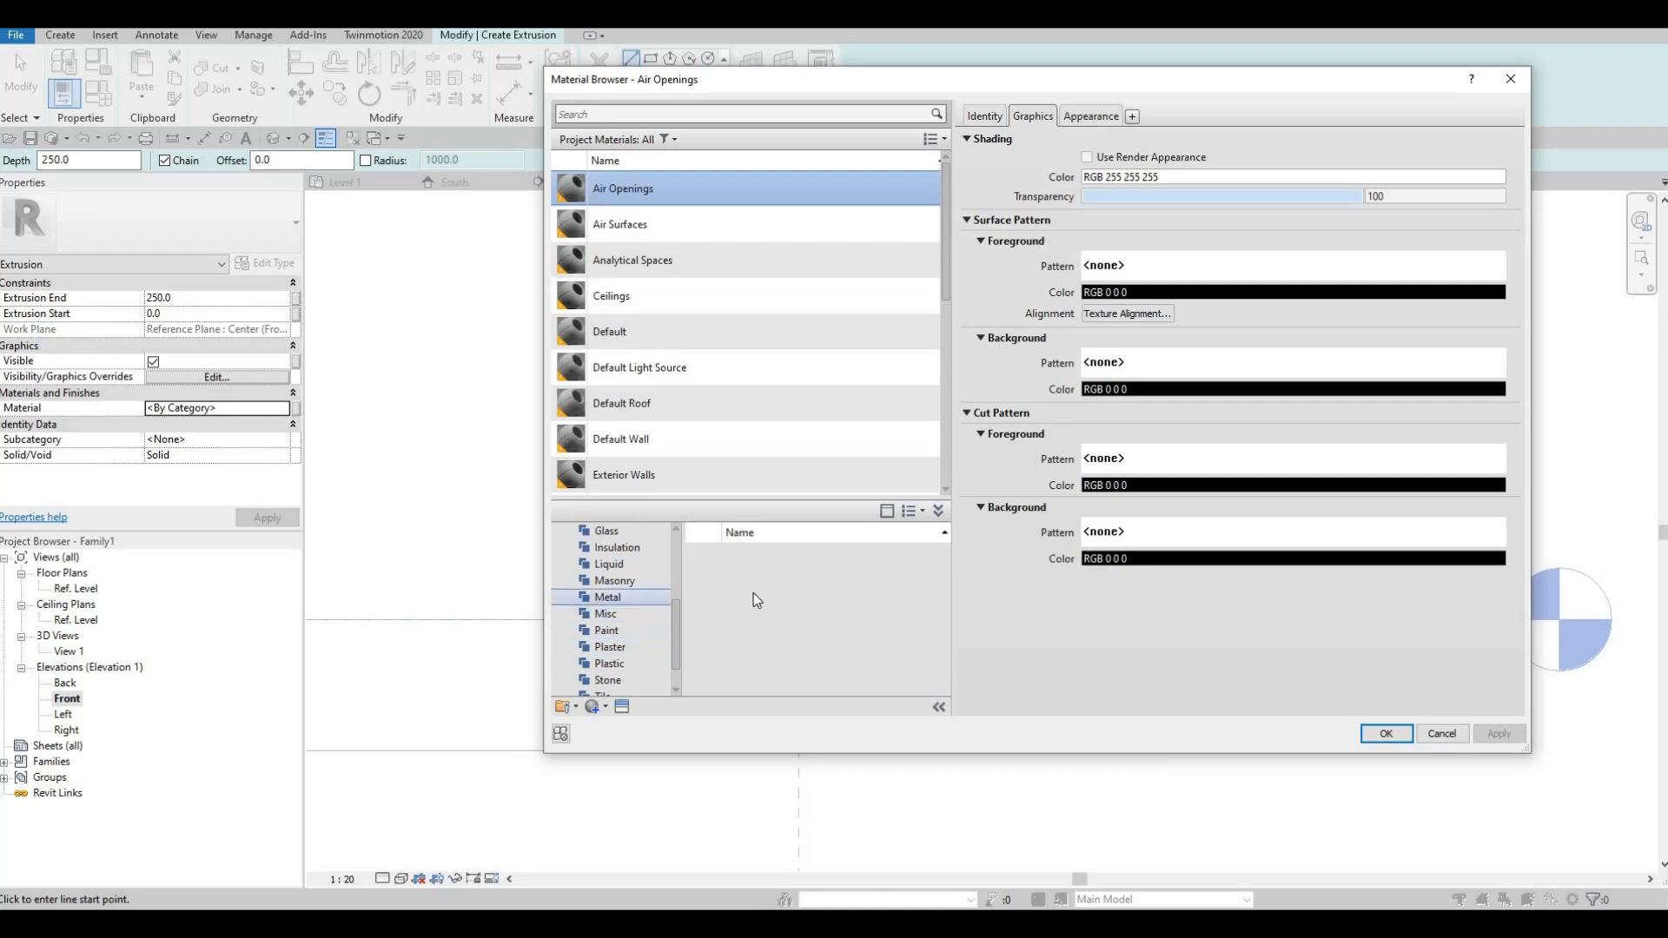
scroll(792, 599, down, 5)
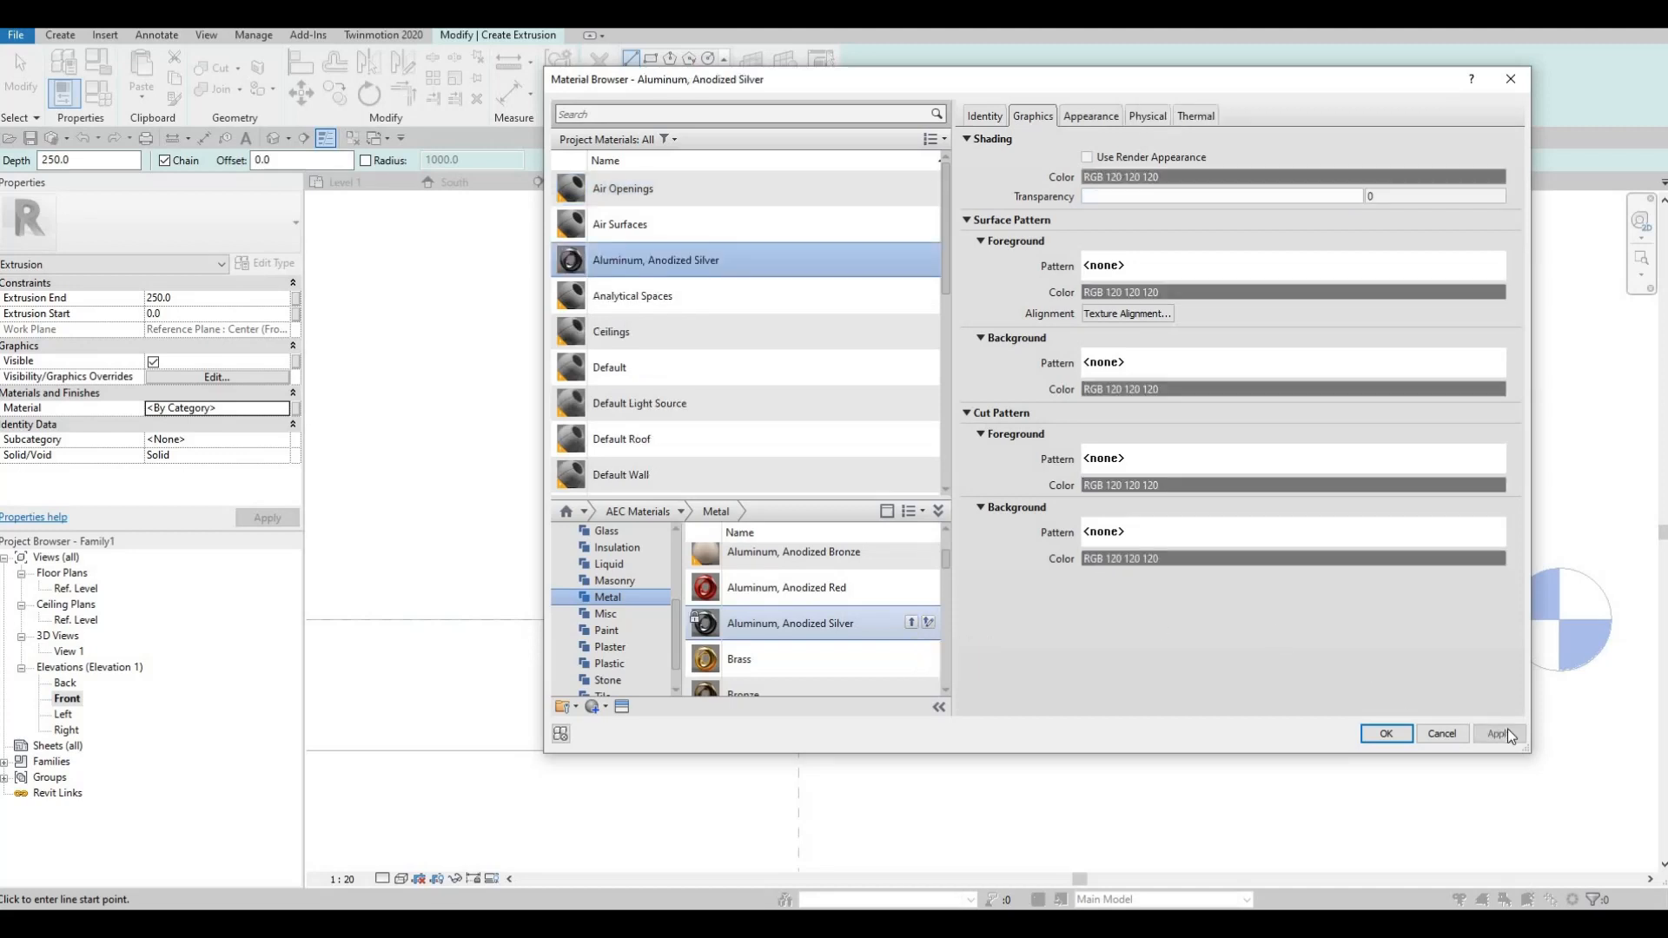
click(1385, 734)
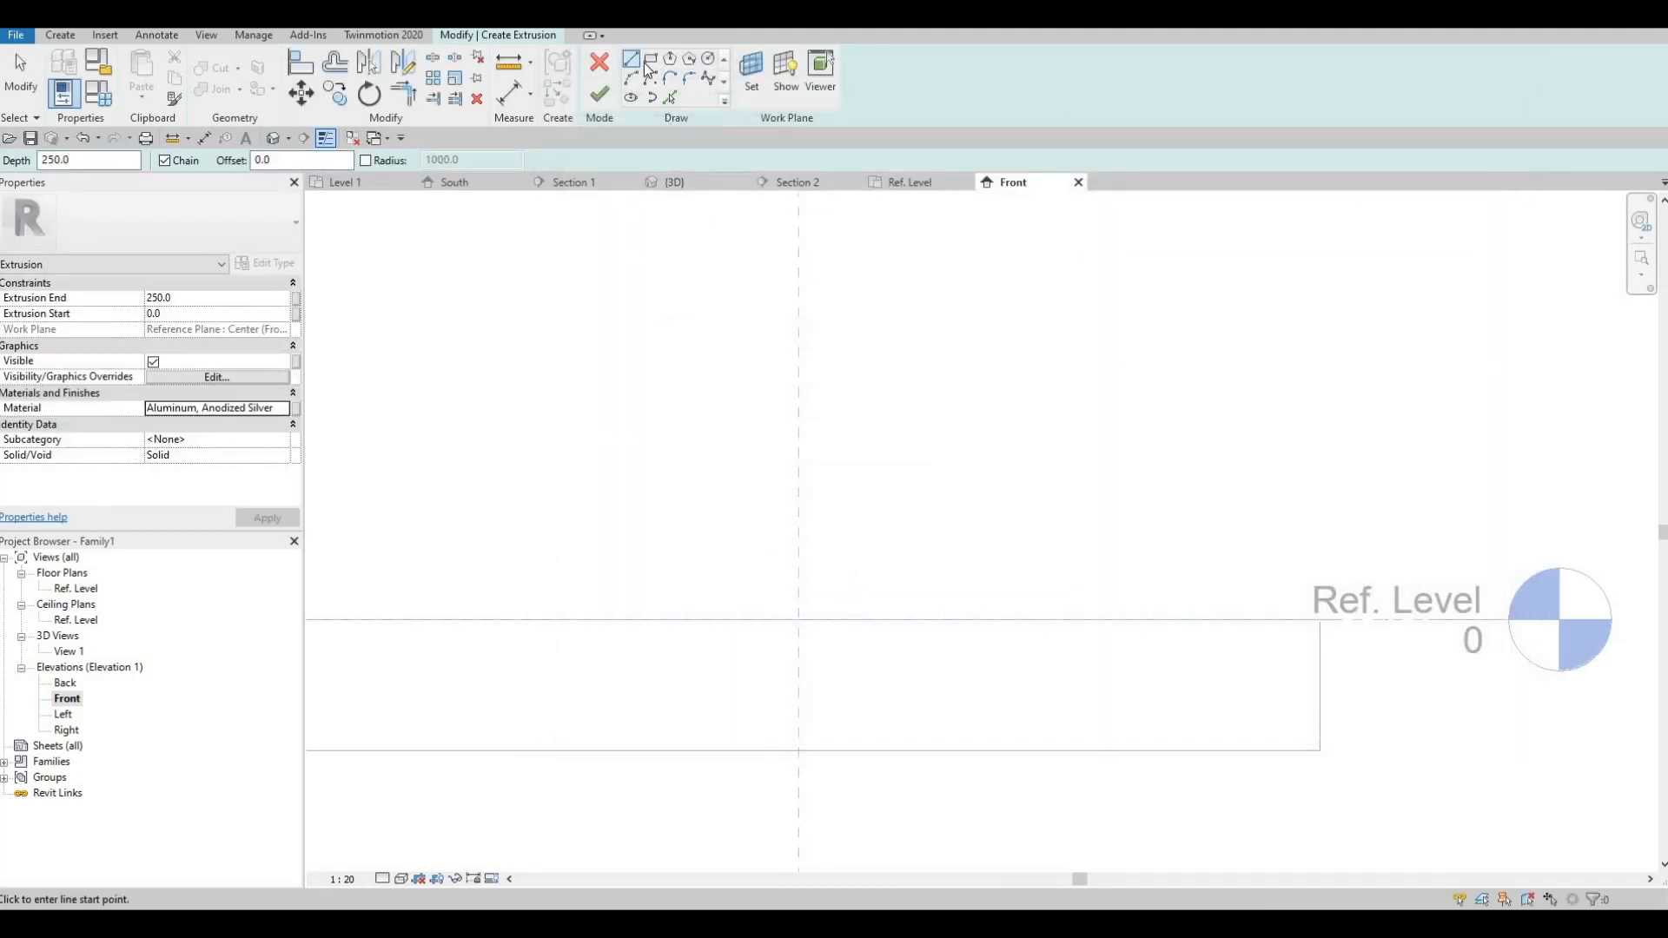
Keep the Center (Front/Back) work plane and sketch a rectangle about 360 by 60 mm just above the reference level, across the vertical centre plane.
click(752, 71)
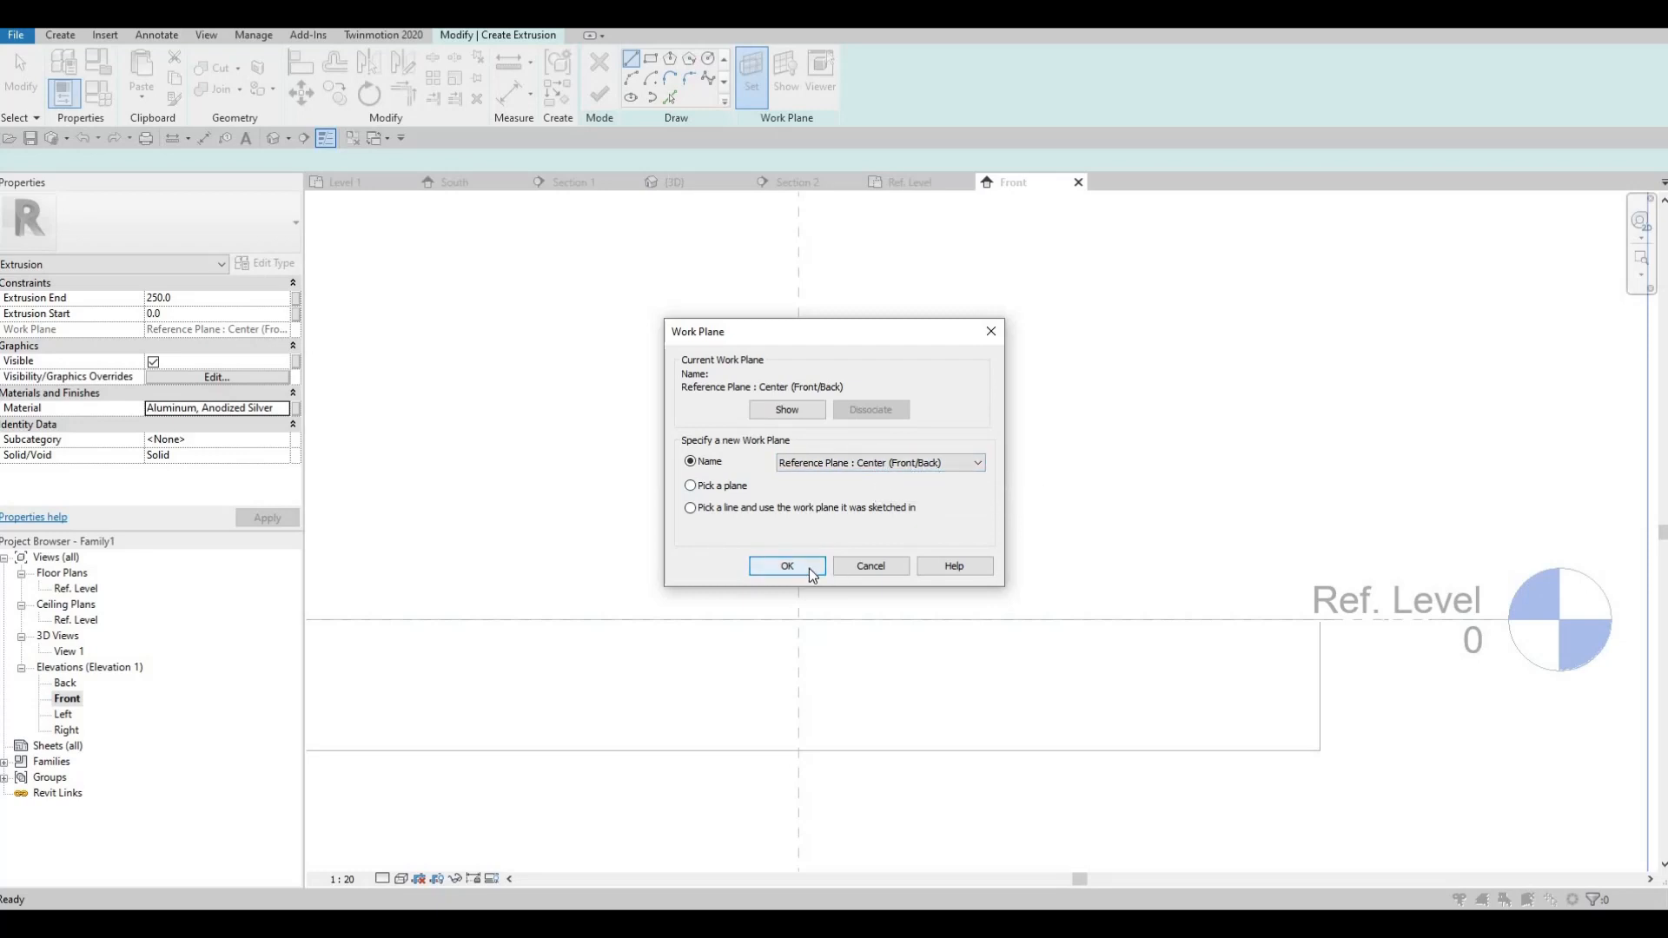
key(Return)
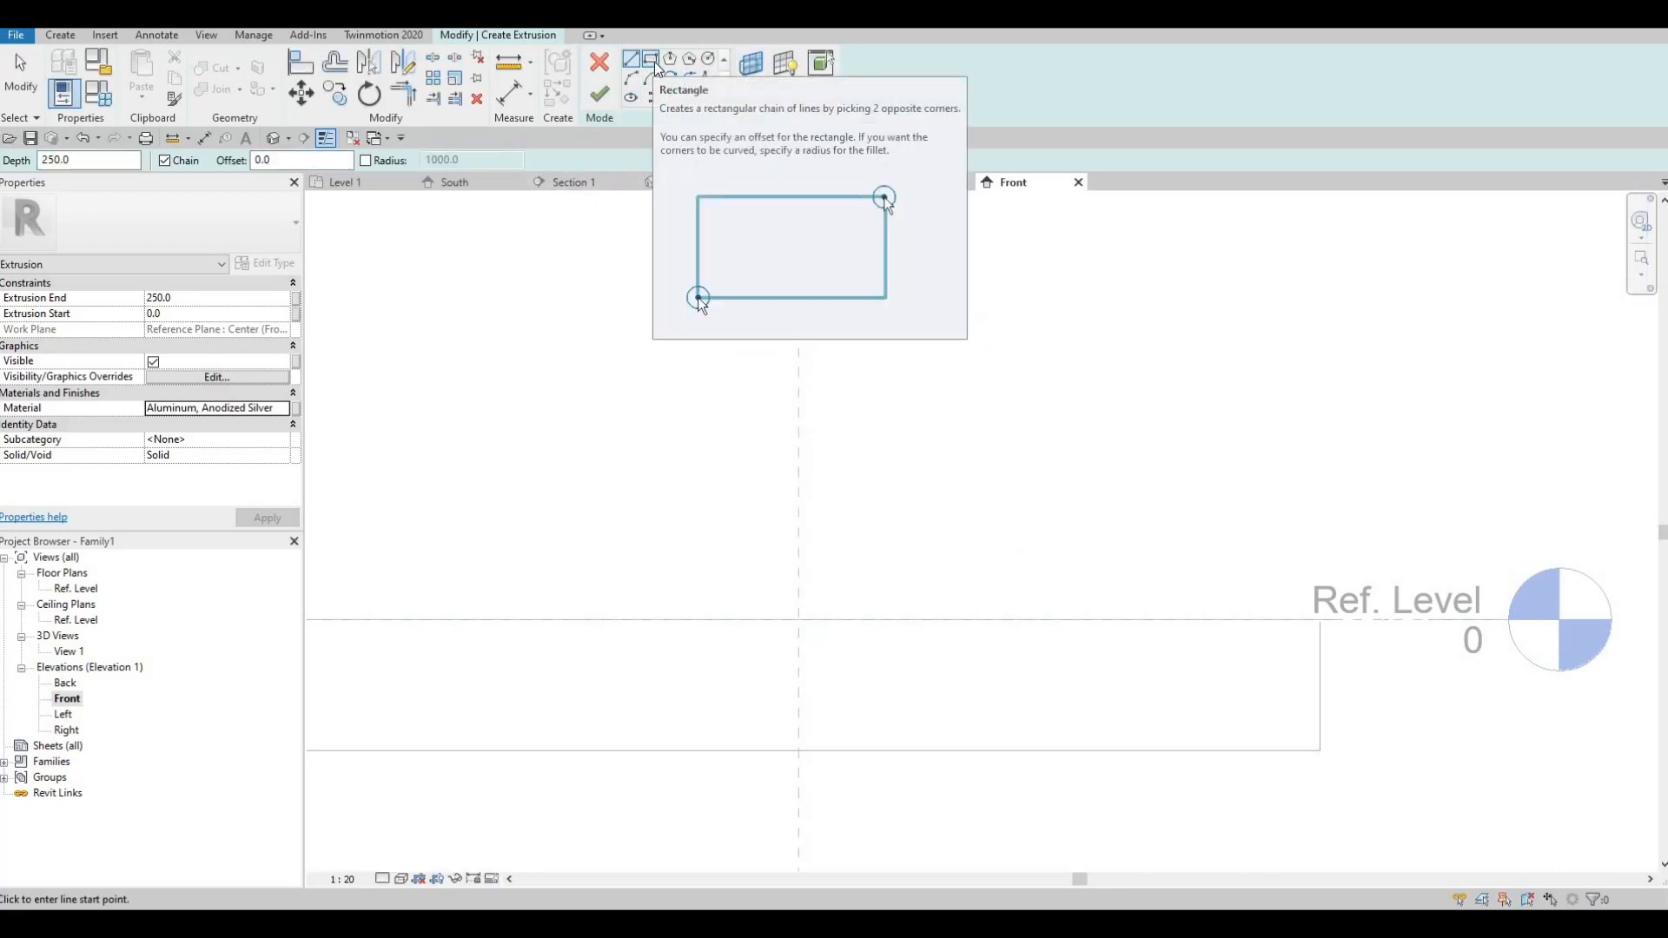
click(652, 61)
click(726, 542)
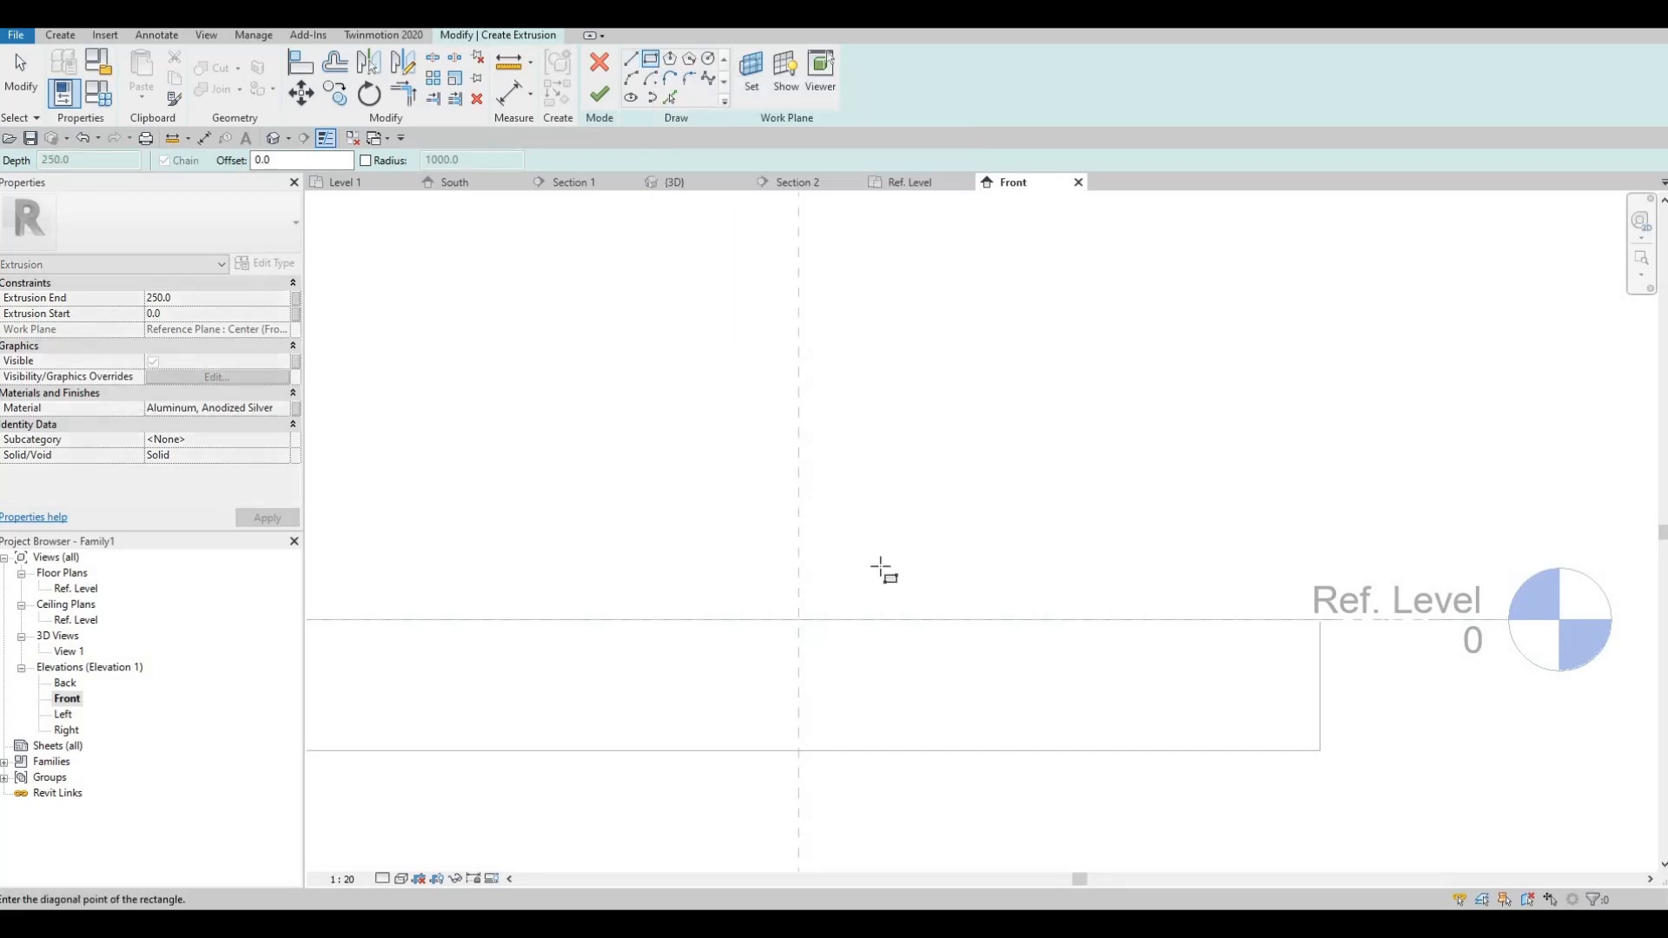
click(881, 567)
key(Escape)
key(Escape)
Shorten the rectangle's upper edge from its right end and set its length to 120 mm.
scroll(837, 569, up, 4)
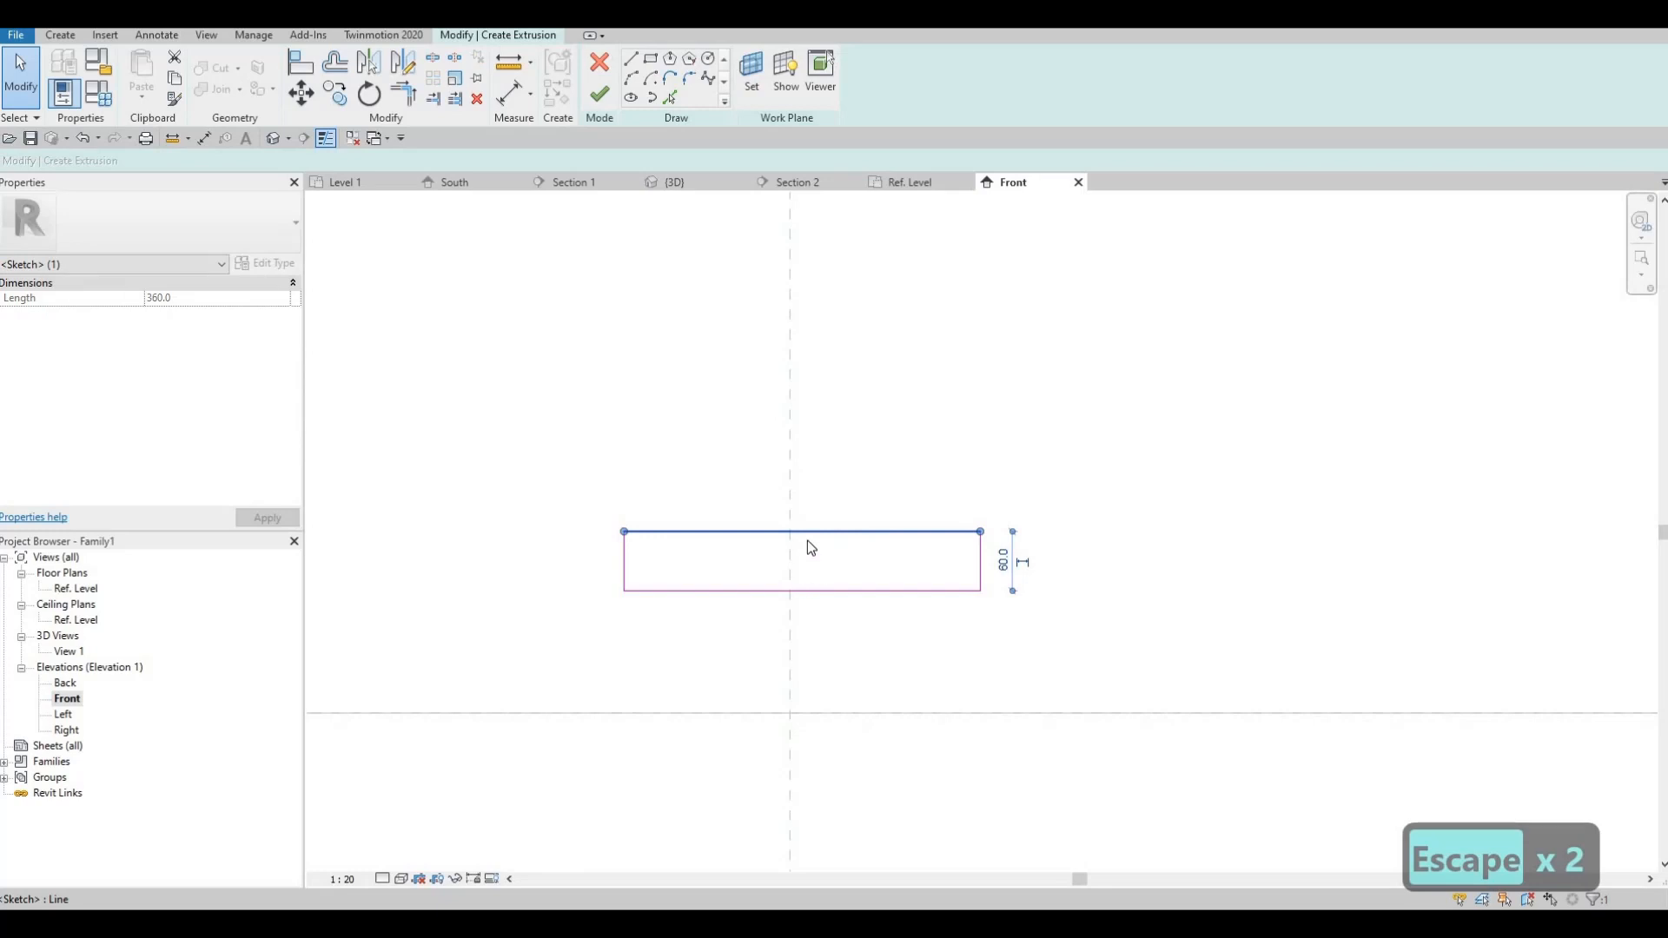
key(Escape)
click(938, 532)
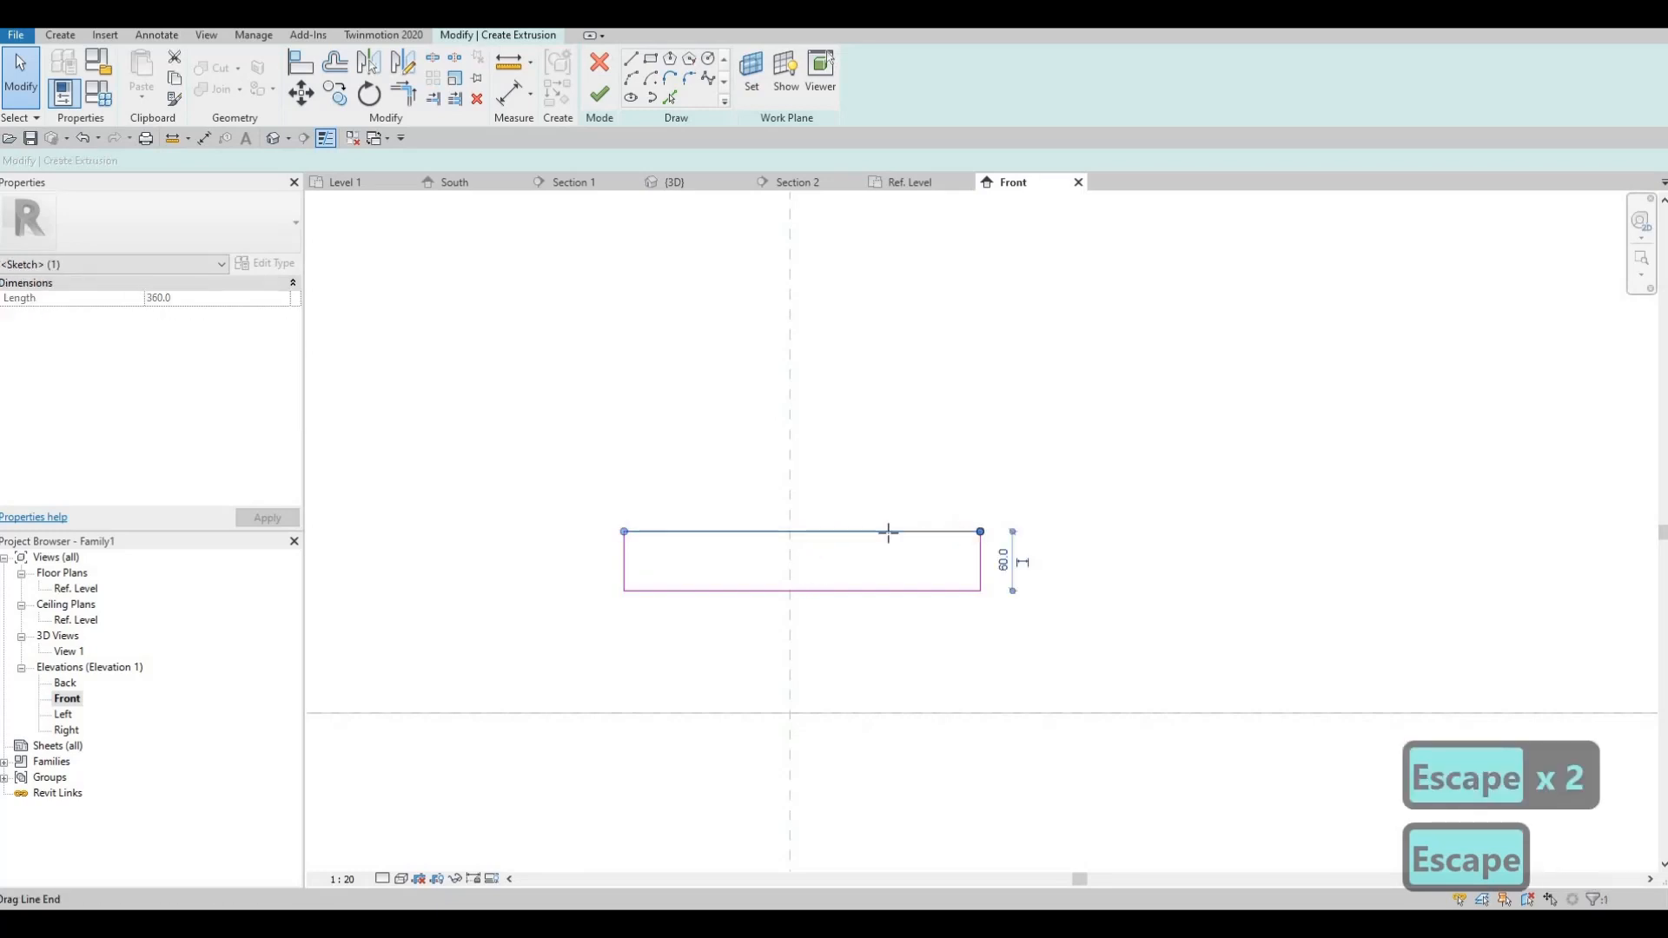
drag(887, 532, 915, 532)
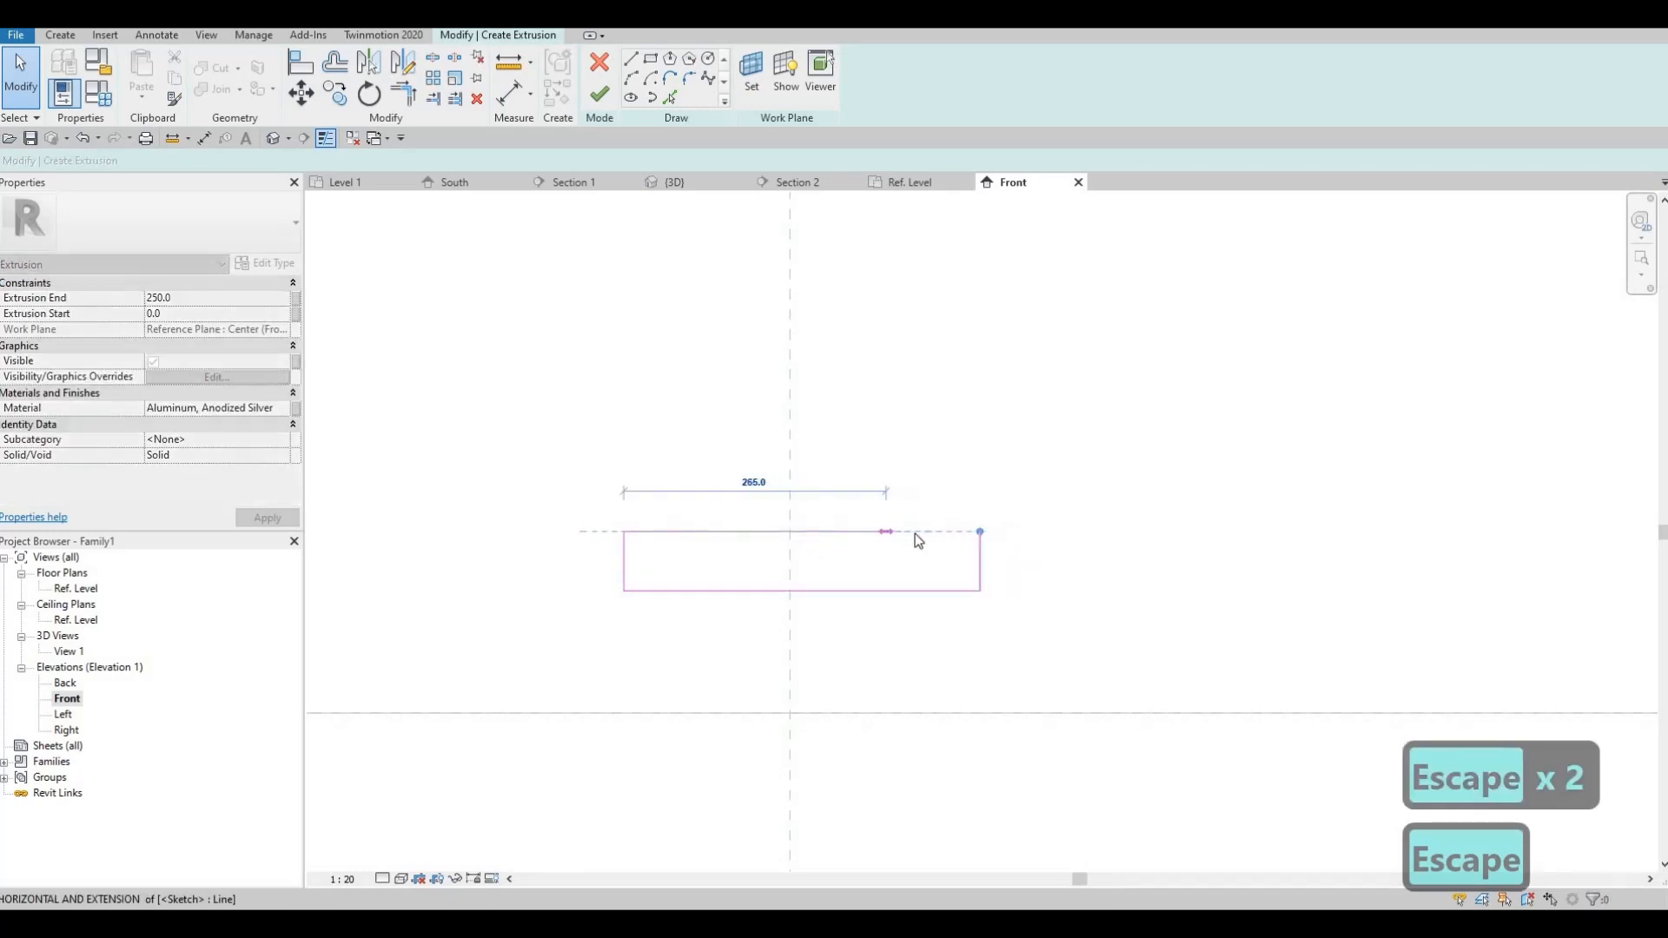
click(766, 483)
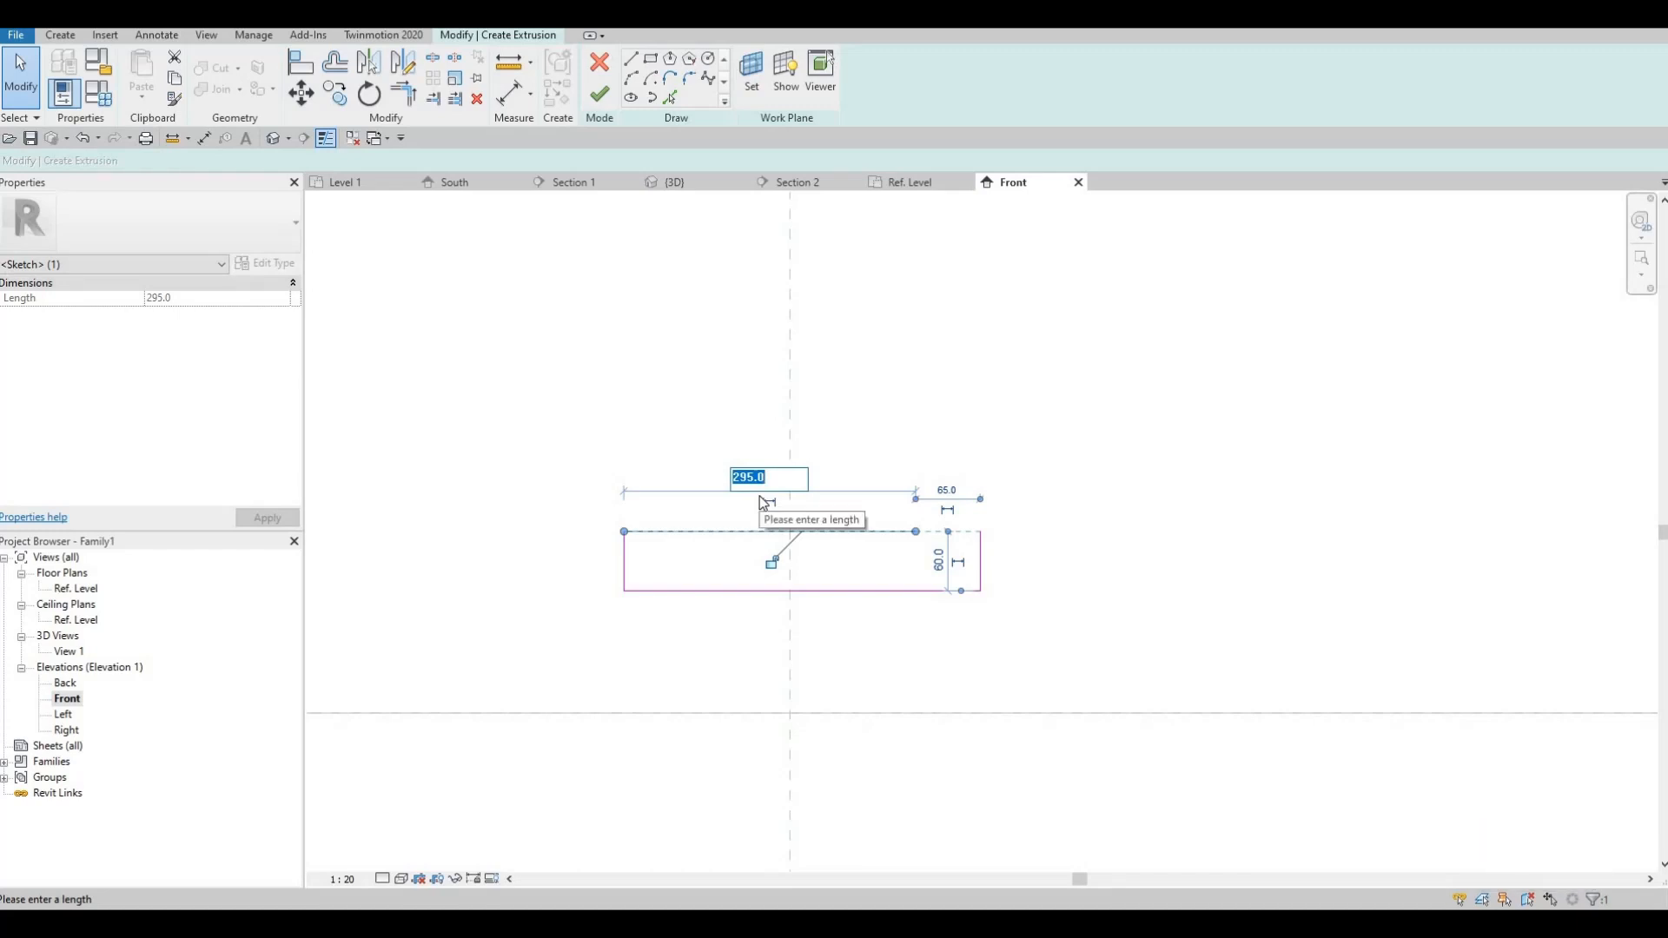
text(120)
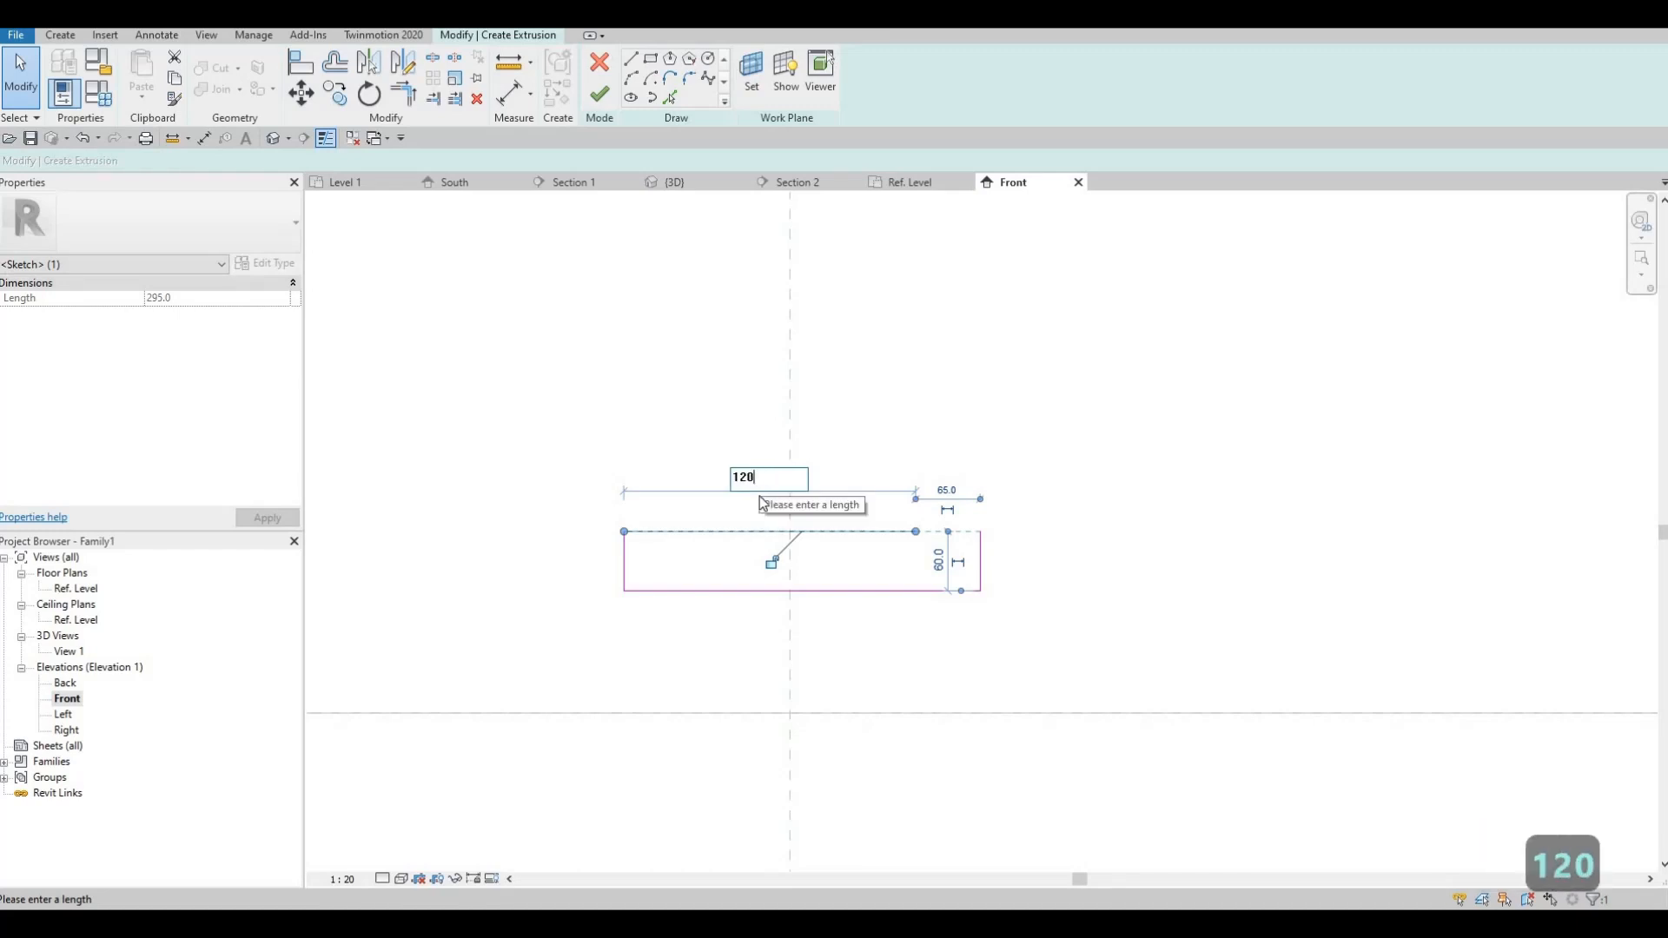
key(Return)
key(Escape)
key(Escape)
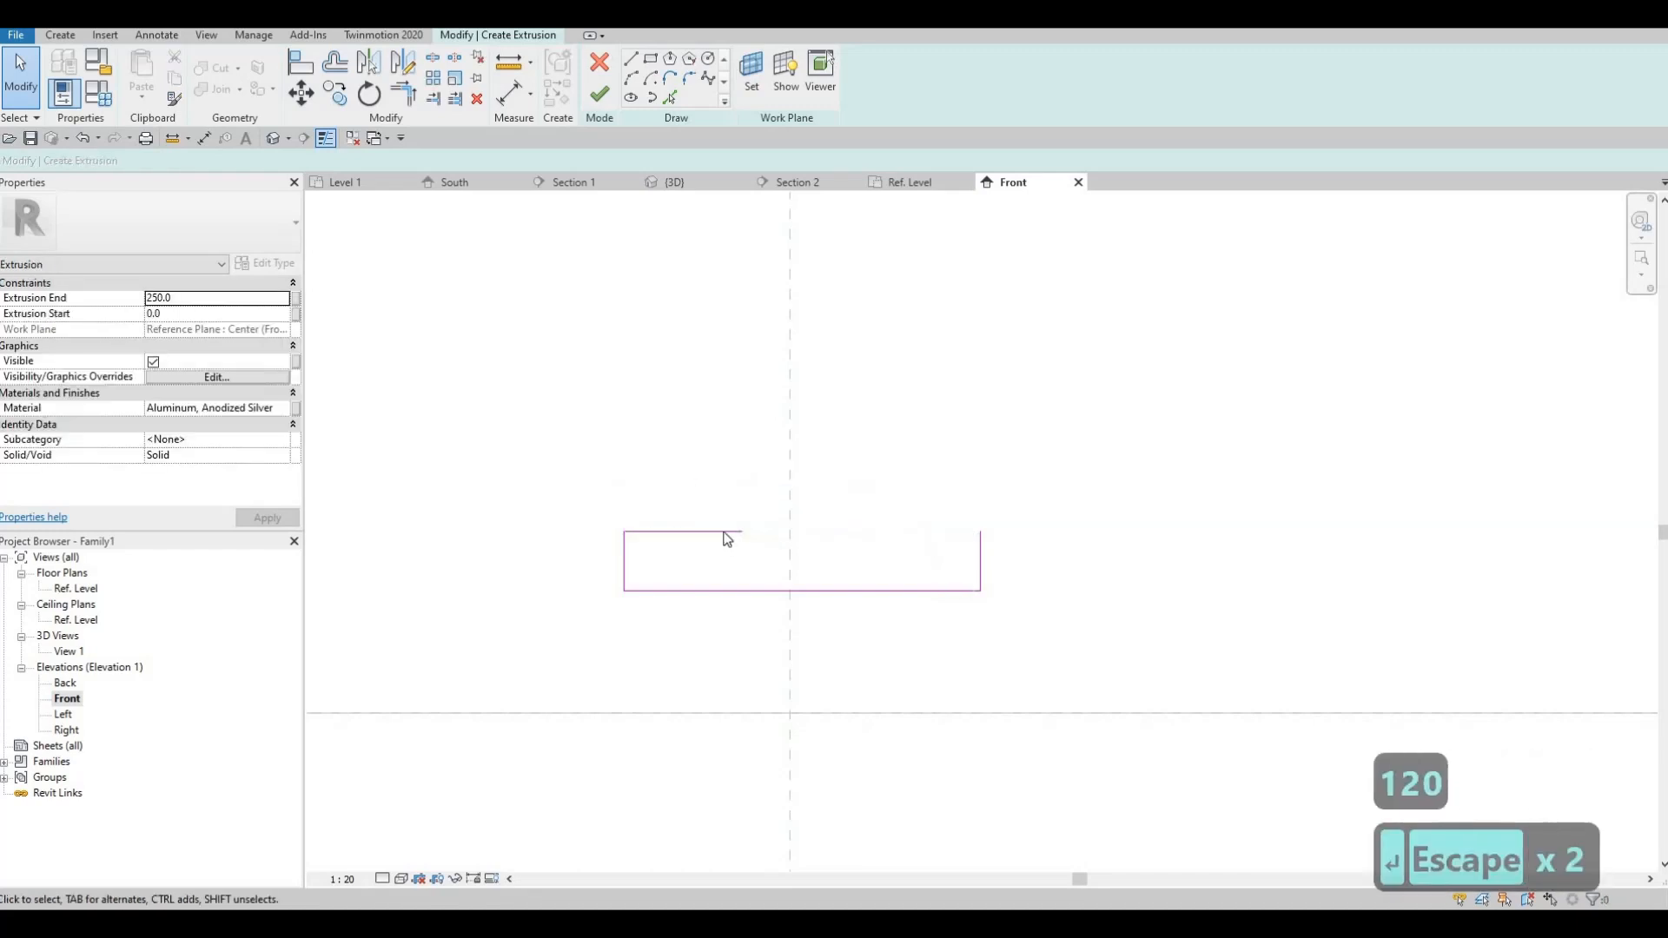
click(729, 532)
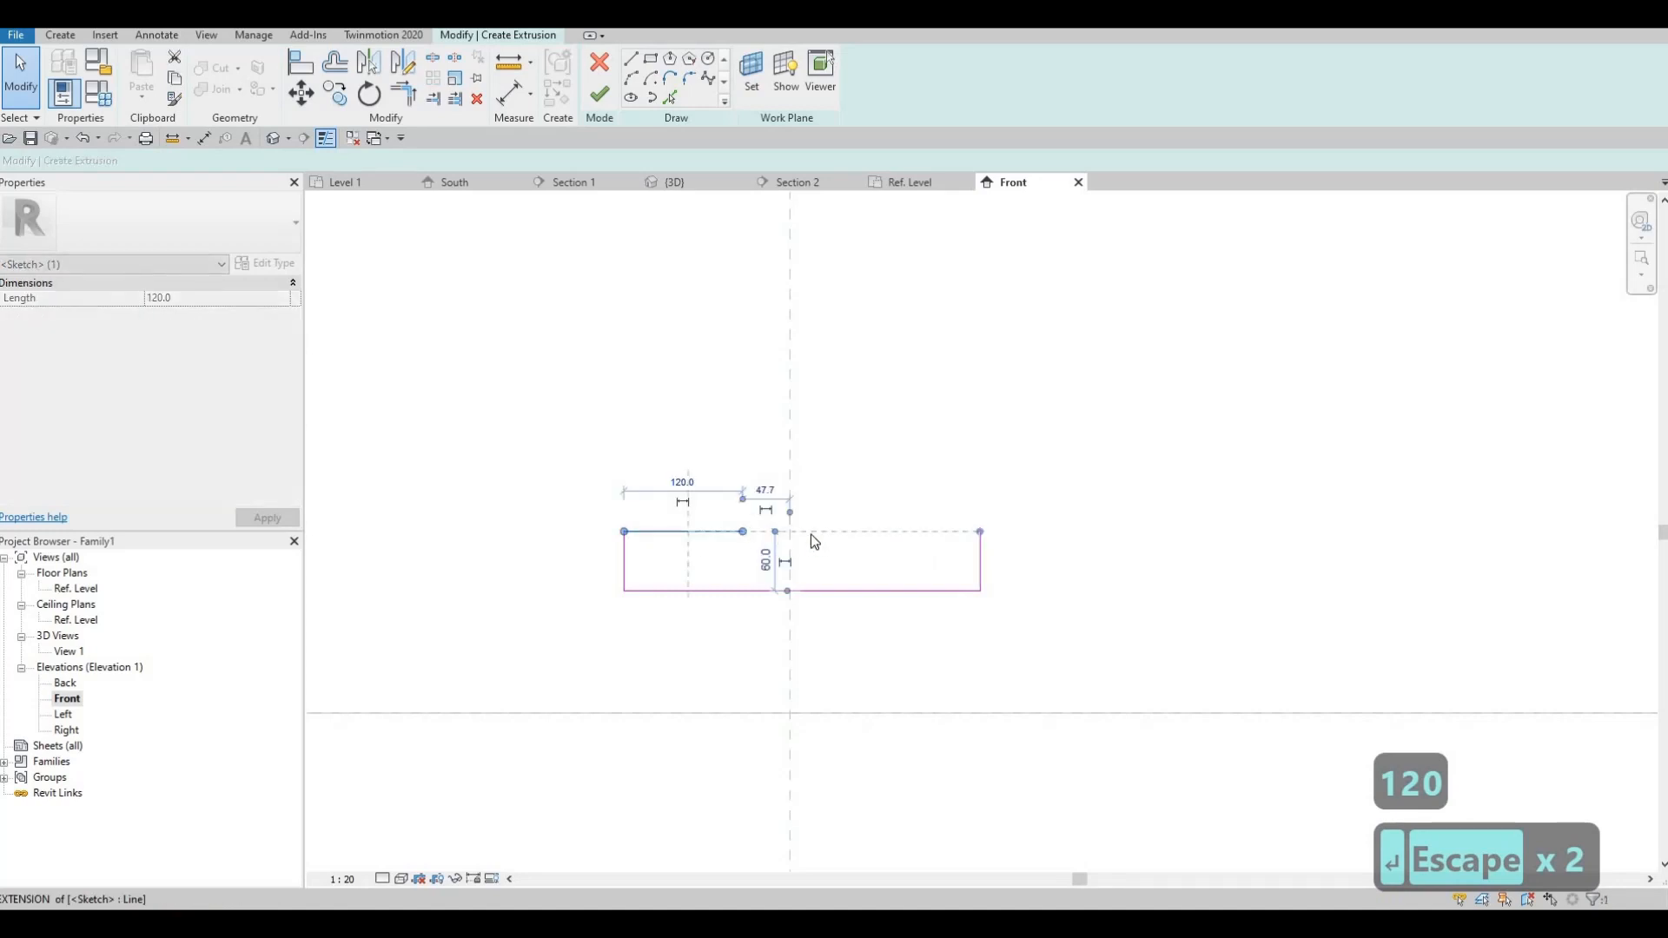
key(Escape)
key(Escape)
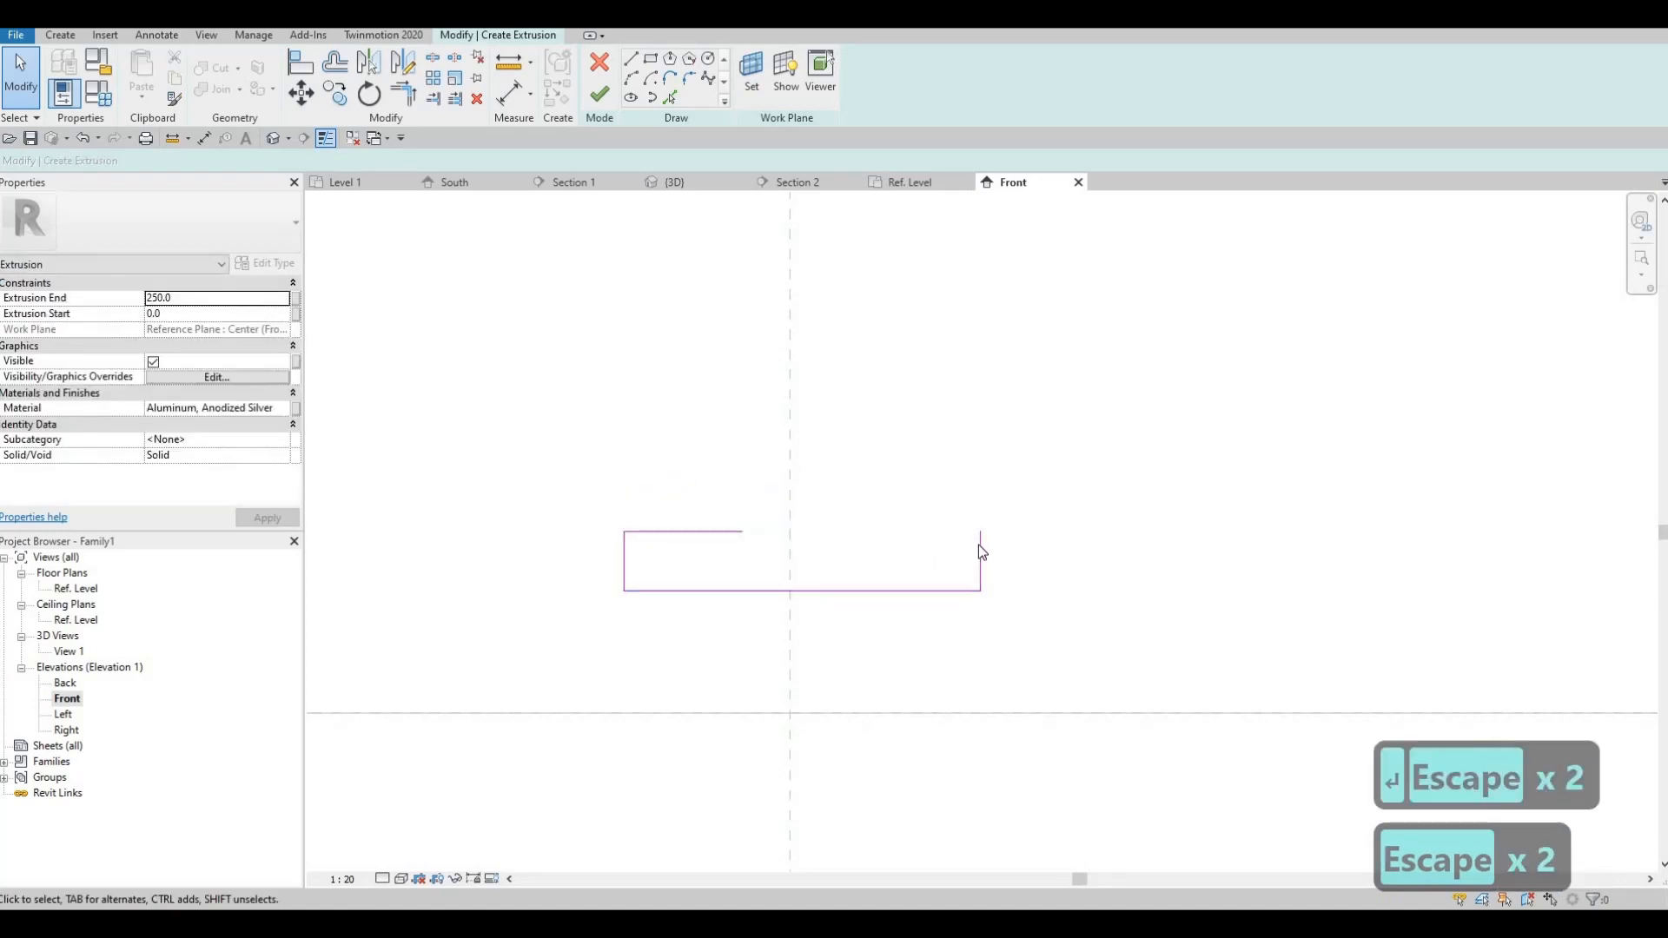
Move the rectangle's right edge in close to the vertical centre plane and delete that edge.
click(979, 547)
mouse_move(755, 565)
mouse_down()
mouse_move(774, 569)
mouse_move(756, 569)
mouse_up()
key(Escape)
key(Escape)
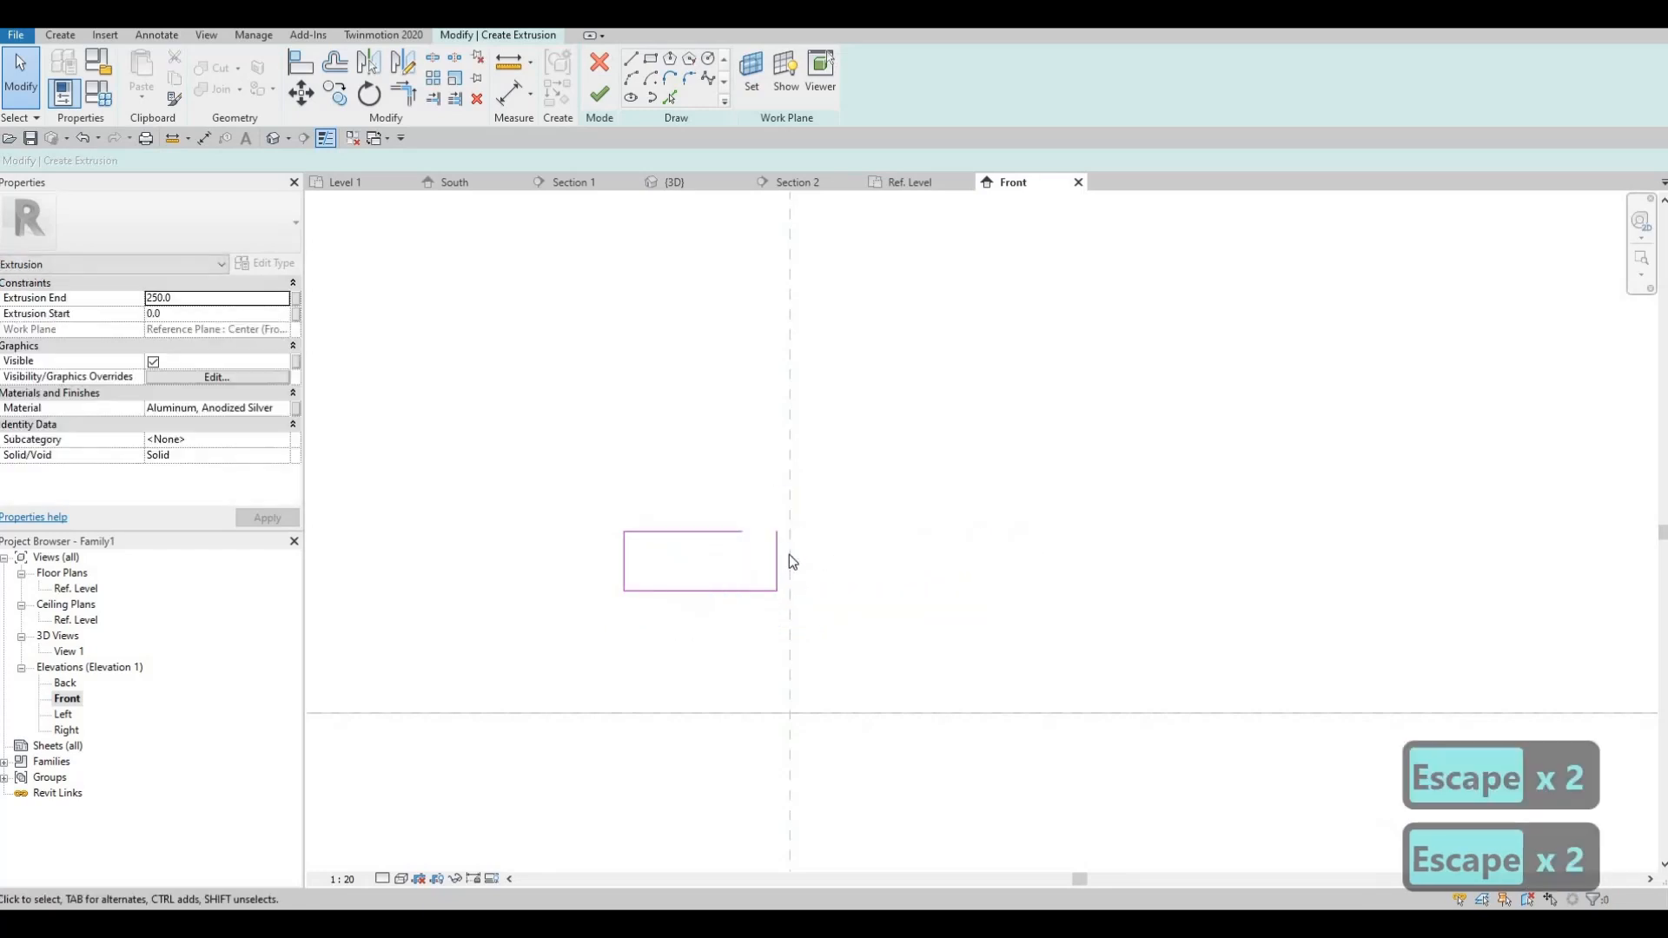
scroll(754, 568, up, 2)
click(784, 554)
key(Delete)
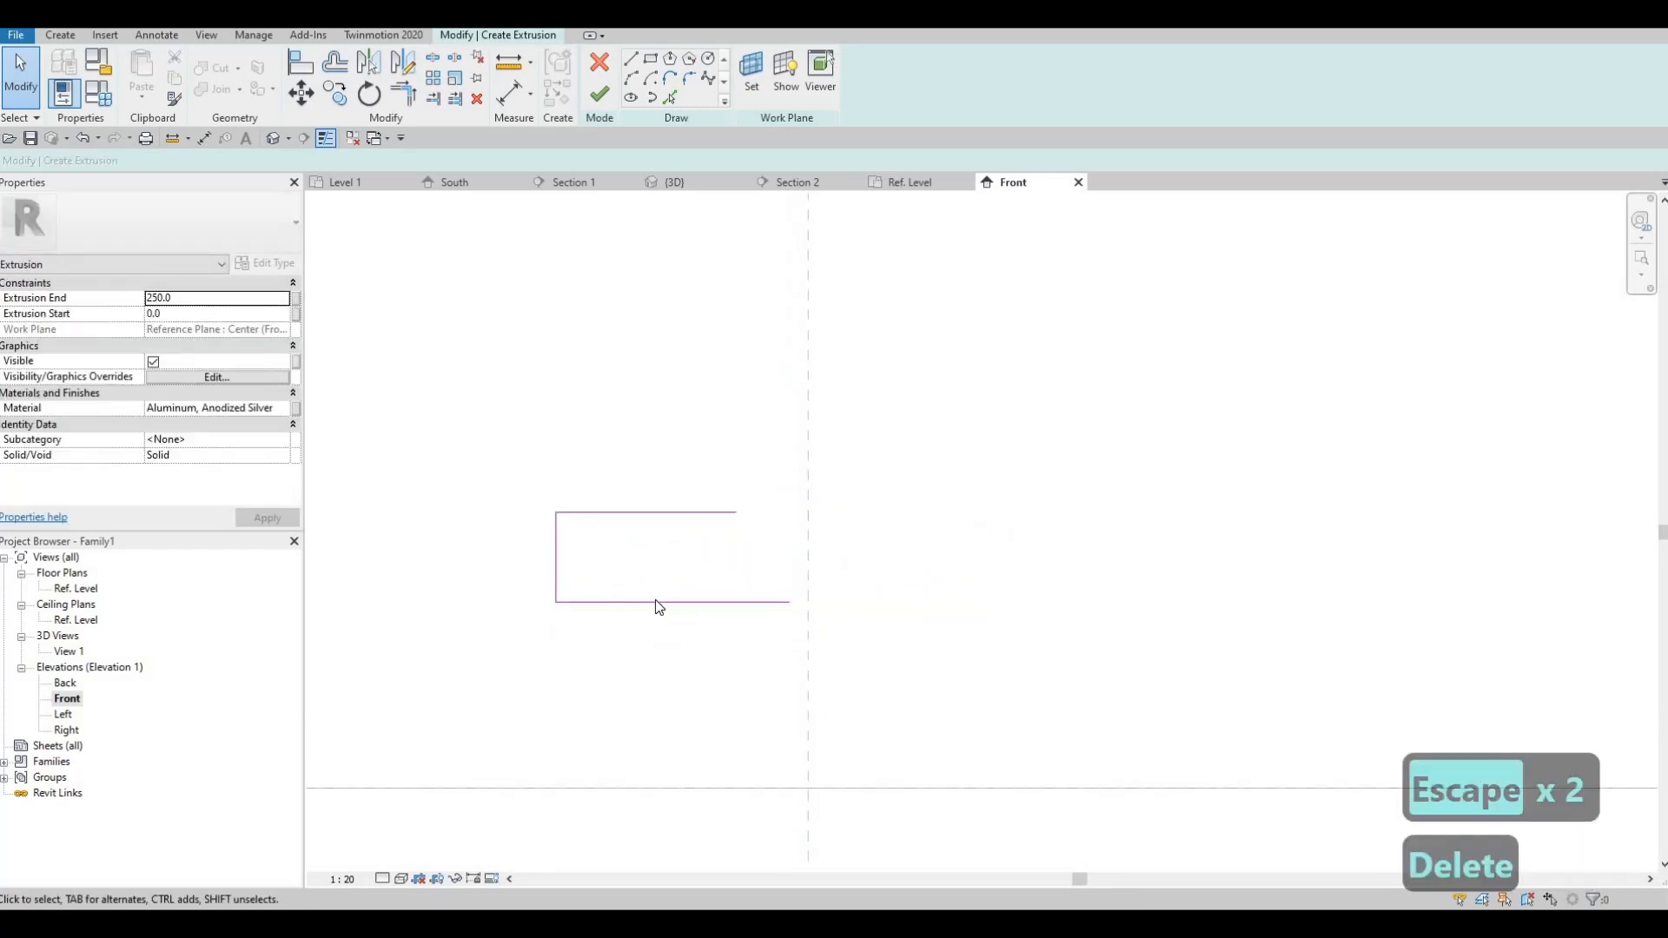
Nudge the three remaining sketch lines to the right until the upper edge roughly straddles the vertical centre plane.
drag(848, 678, 514, 488)
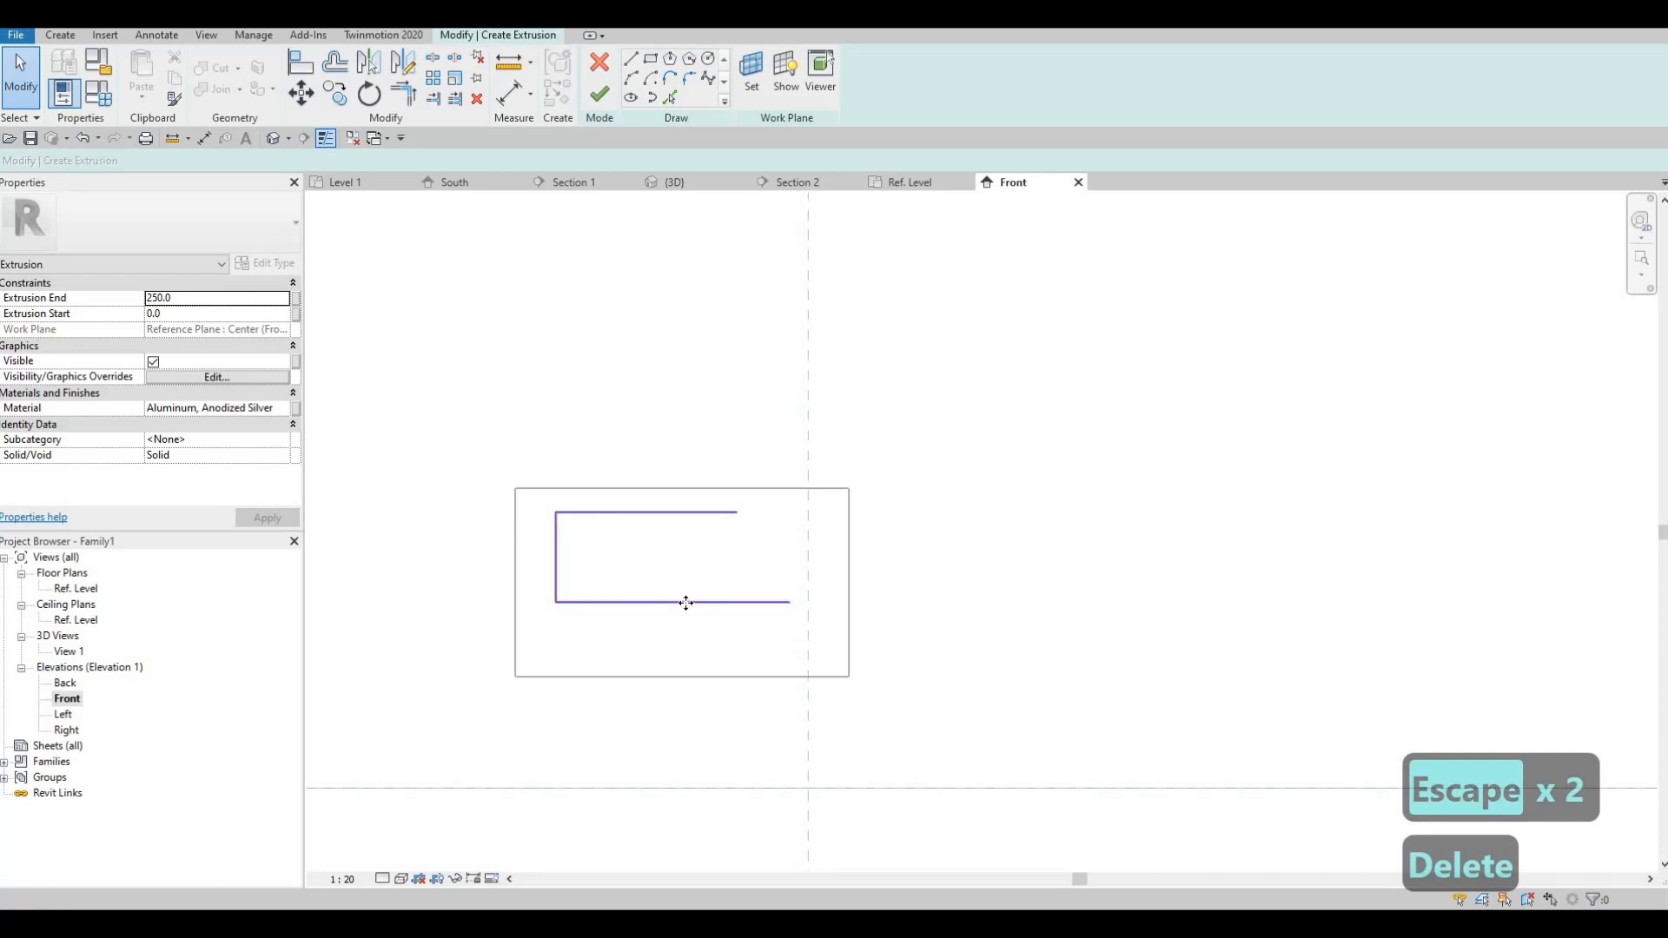
key(Right)
key(Right)
key(Right)
key(Right)
key(Right)
key(Right)
key(Right)
key(Right)
key(Right)
key(Right)
key(Right)
key(Right)
key(Right)
key(Right)
key(Right)
key(Right)
key(Right)
key(Right)
key(Right)
key(Right)
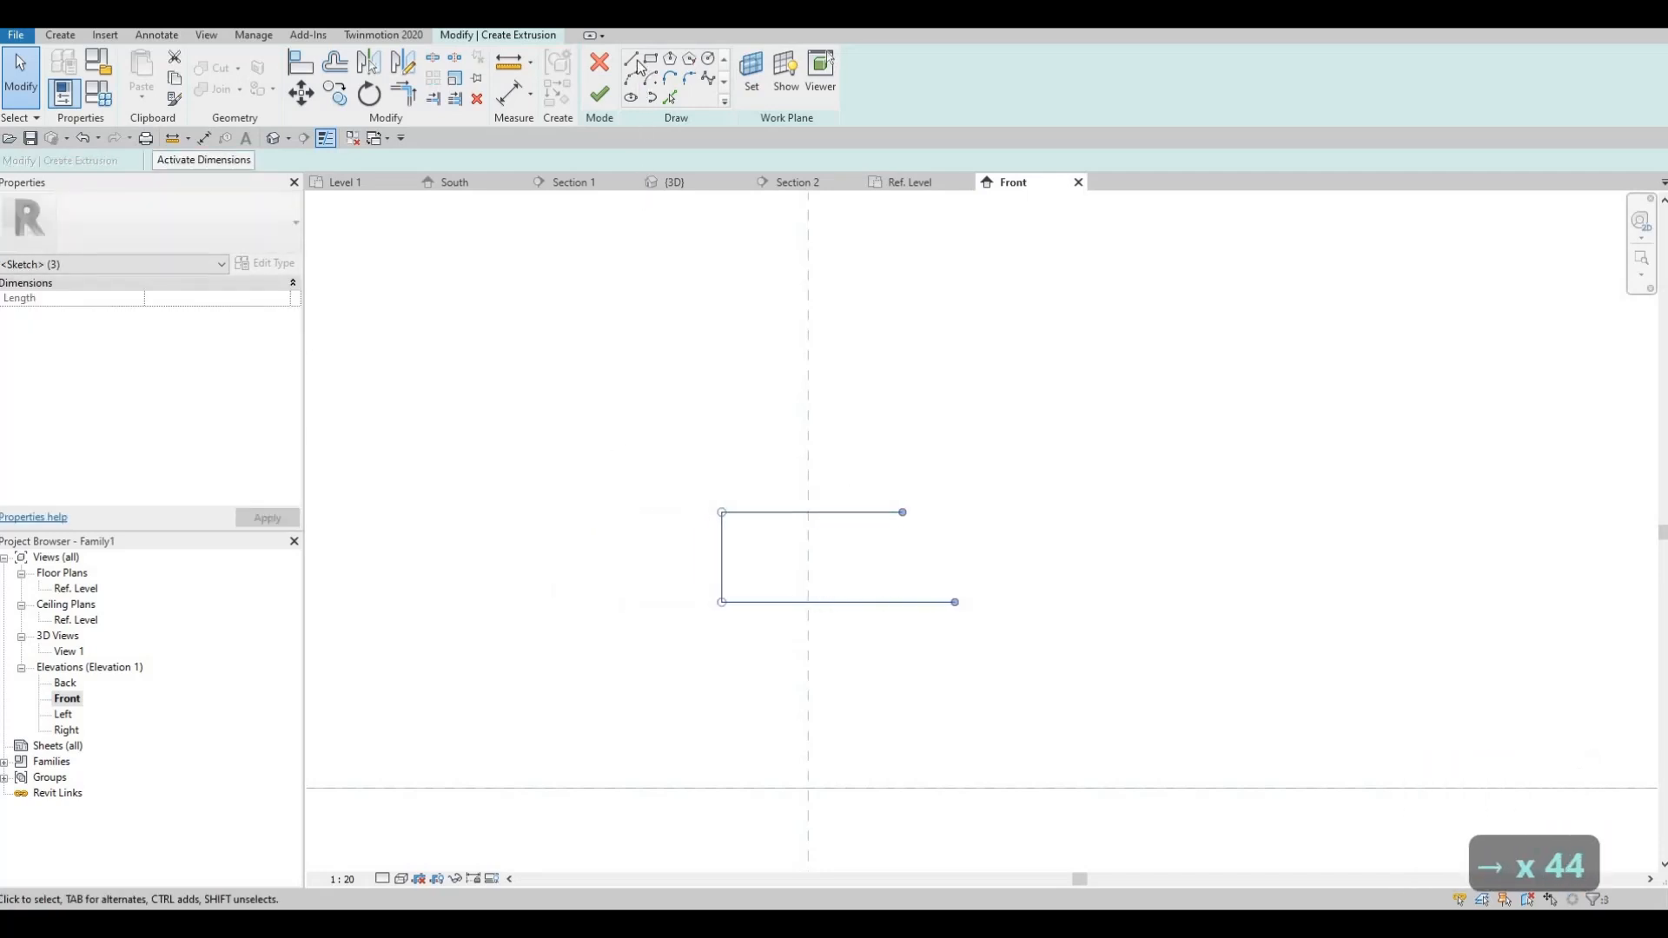
Draw a vertical line from the upper edge's right end down to the lower edge.
key(l)
key(i)
click(903, 513)
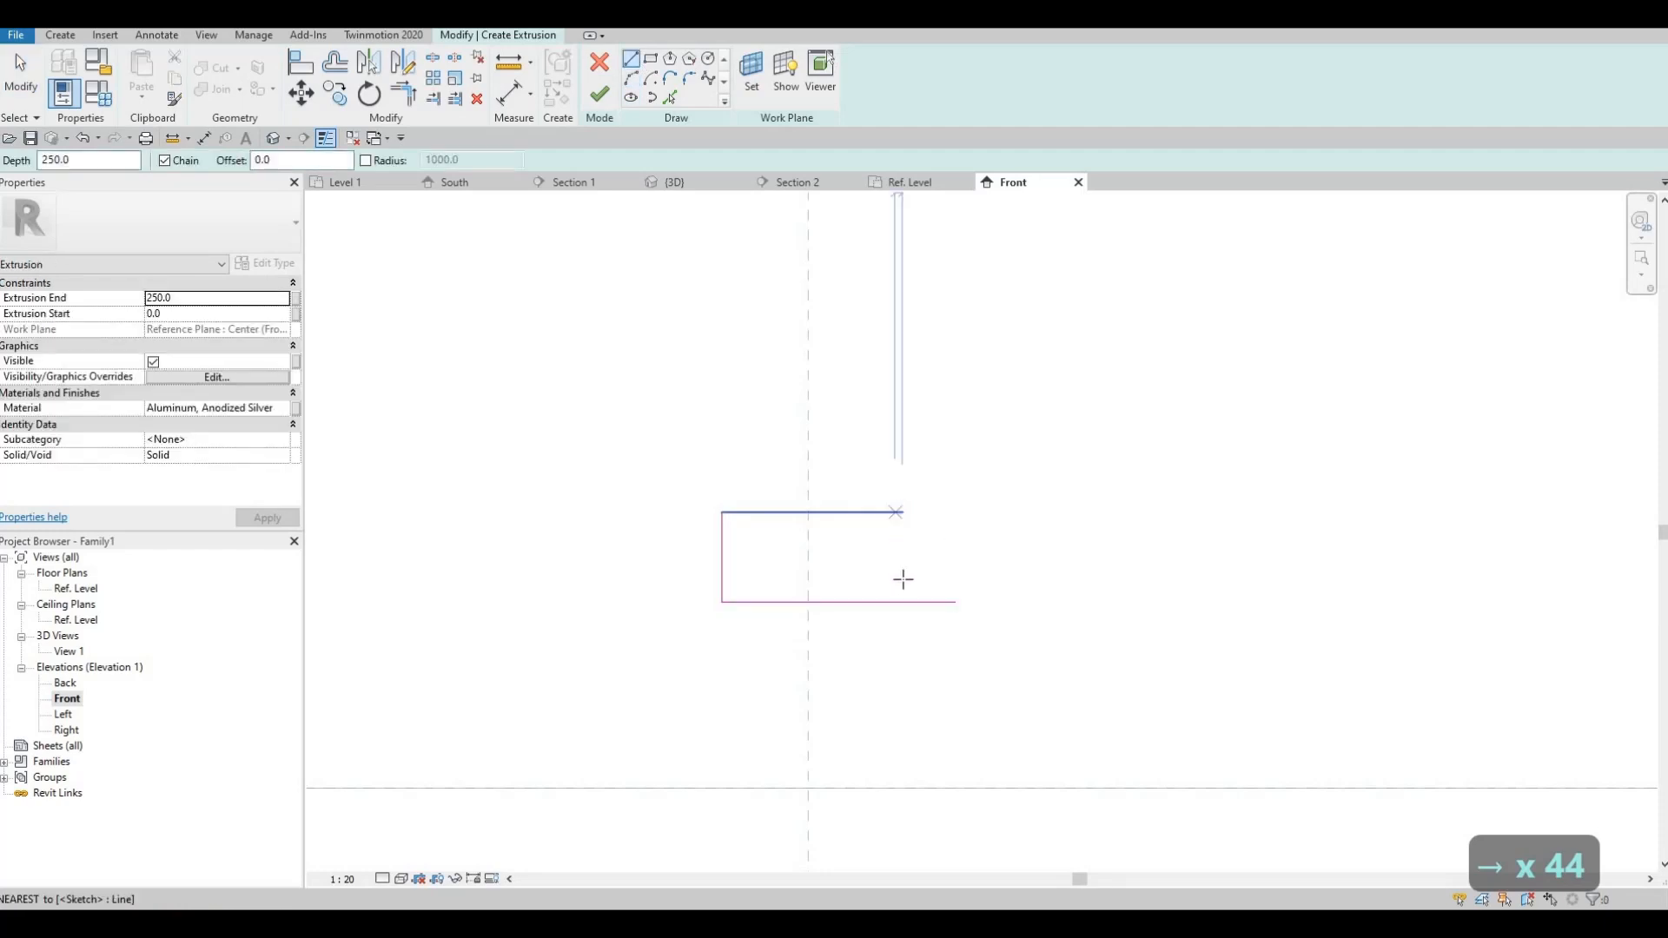
click(902, 602)
key(Escape)
key(Escape)
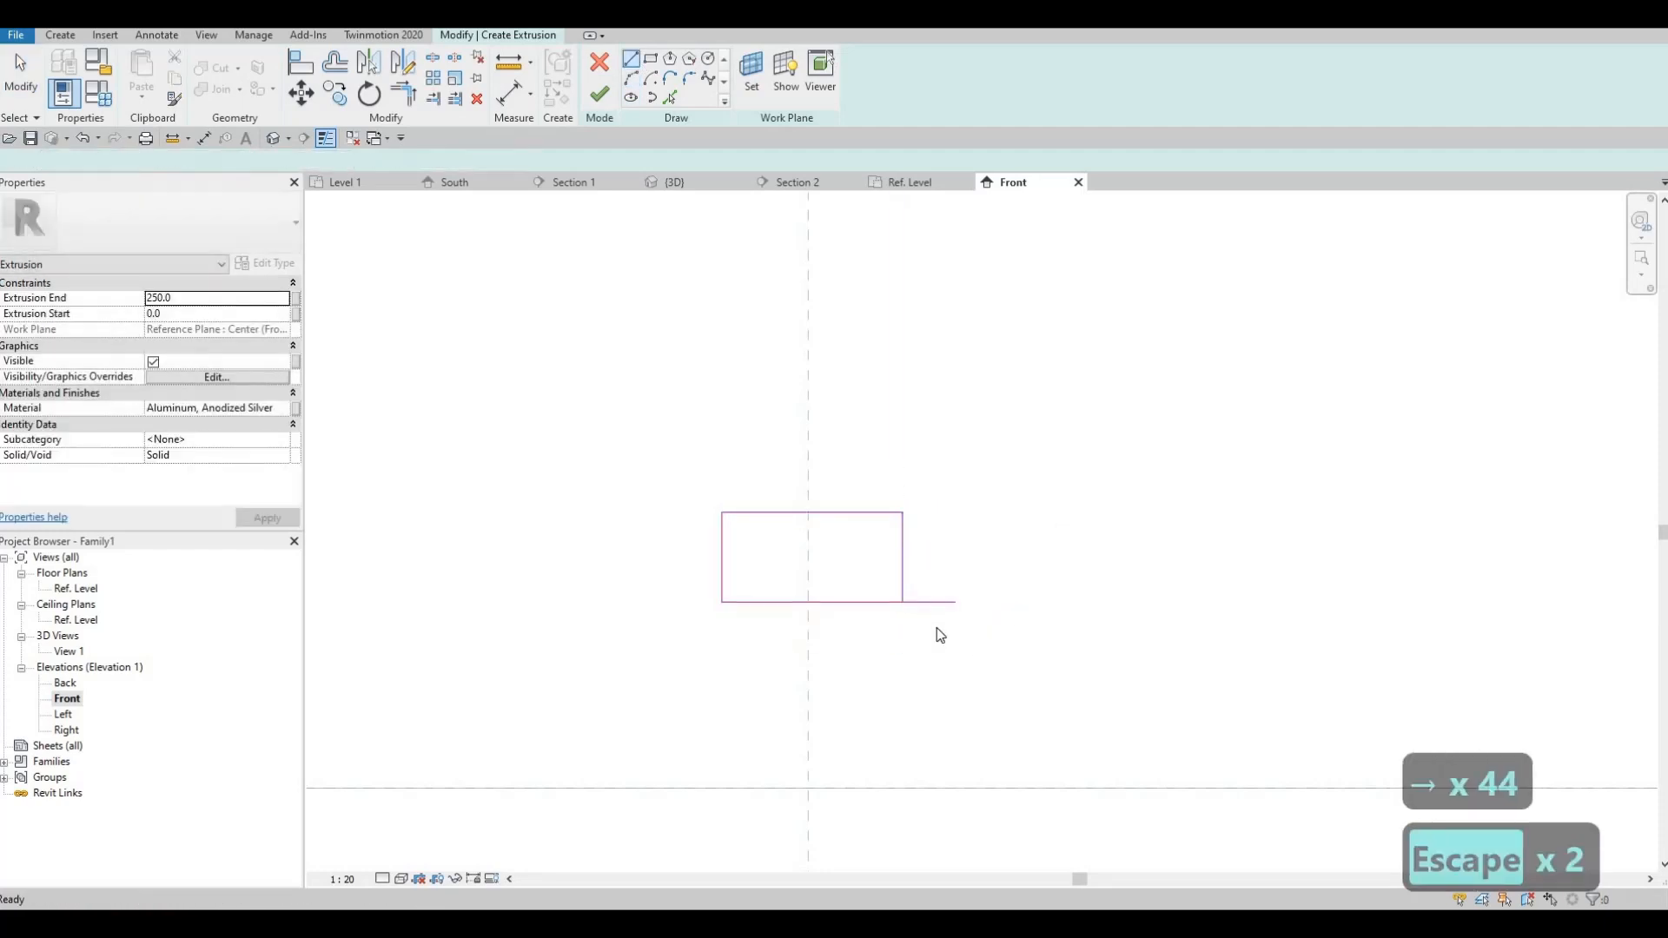
Trim the lower edge's overhang back to the new right edge to form a closed rectangle.
key(t)
key(r)
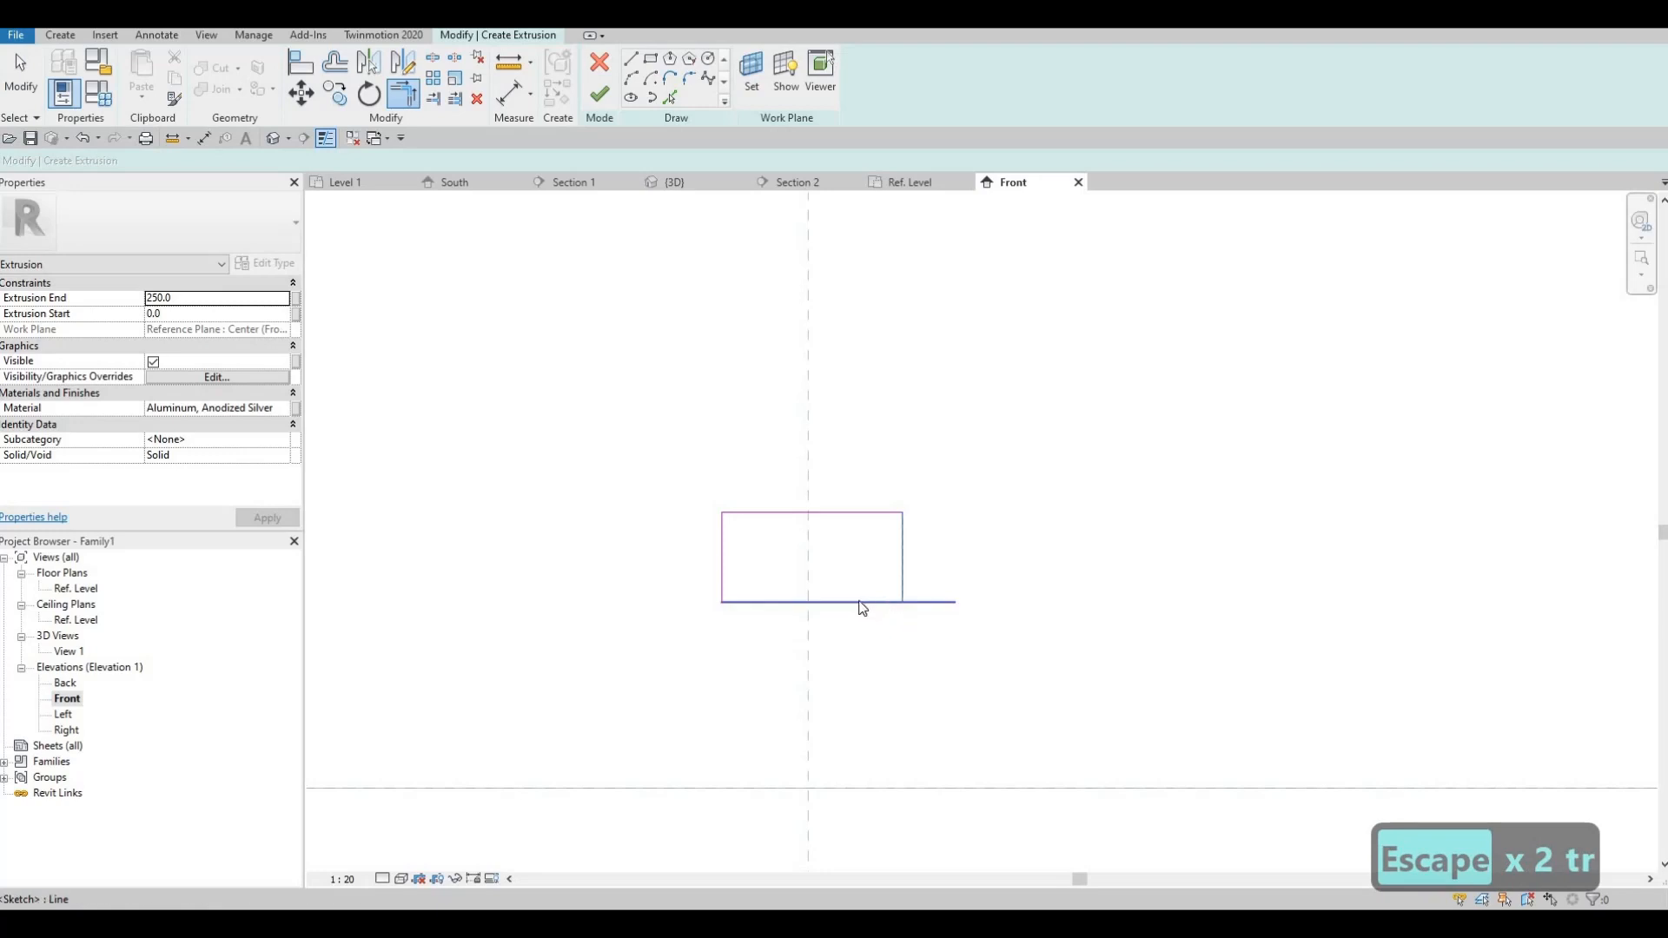
key(Escape)
key(Escape)
Move the whole rectangle horizontally to the right, clear of the vertical centre plane.
drag(996, 681, 641, 474)
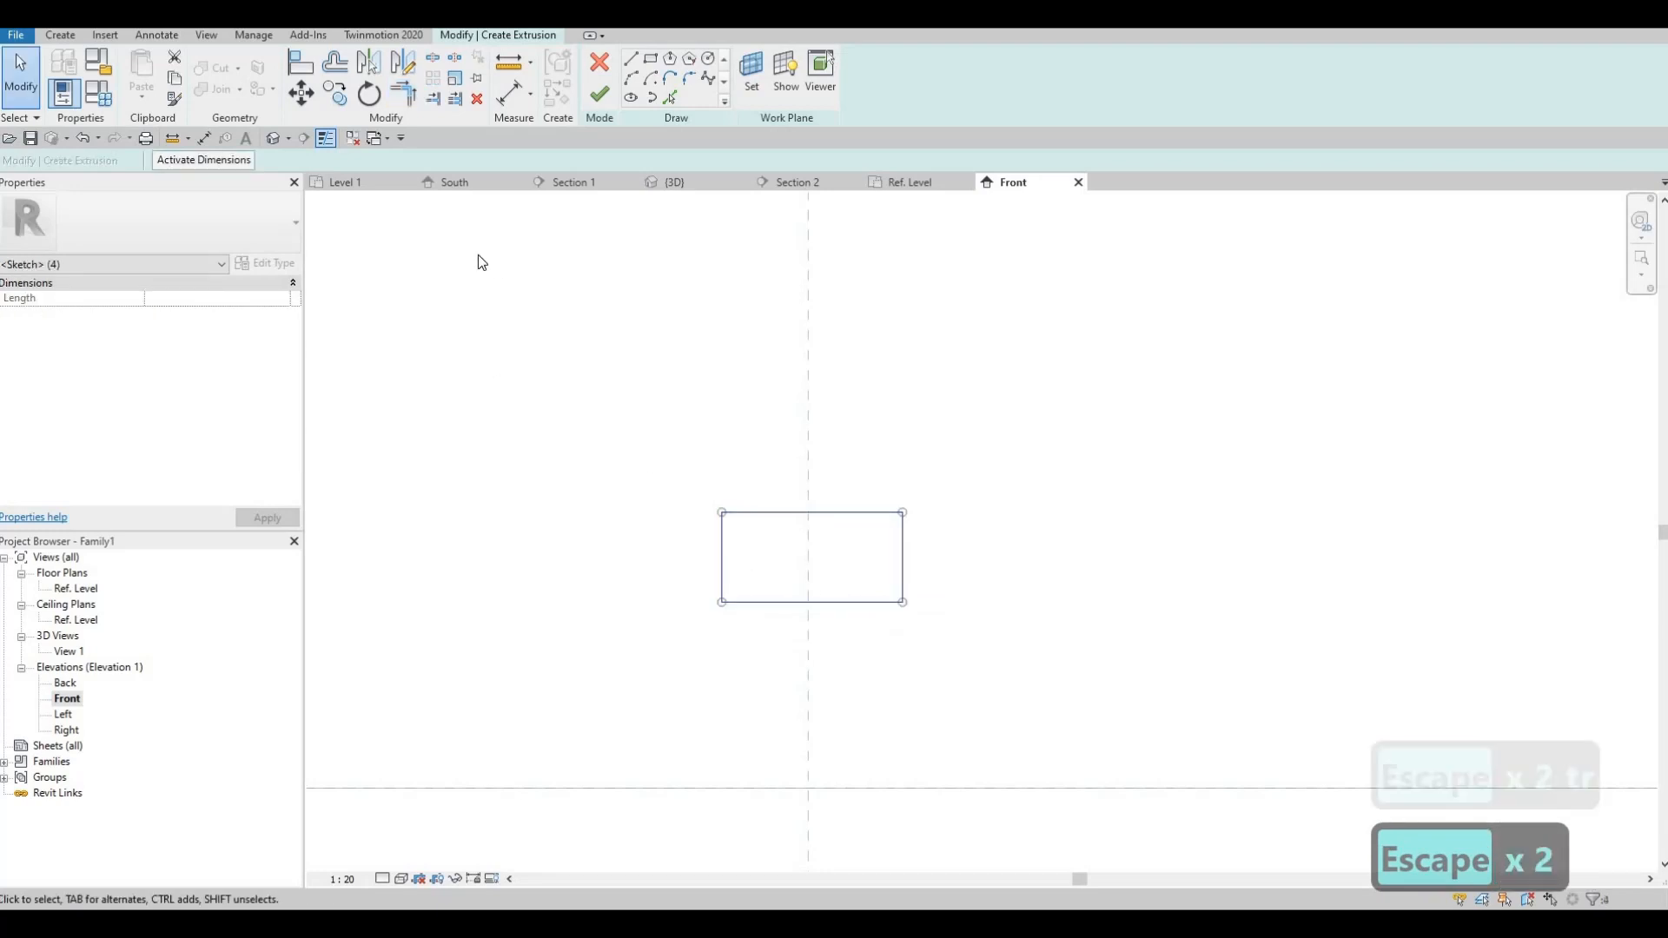
key(m)
key(v)
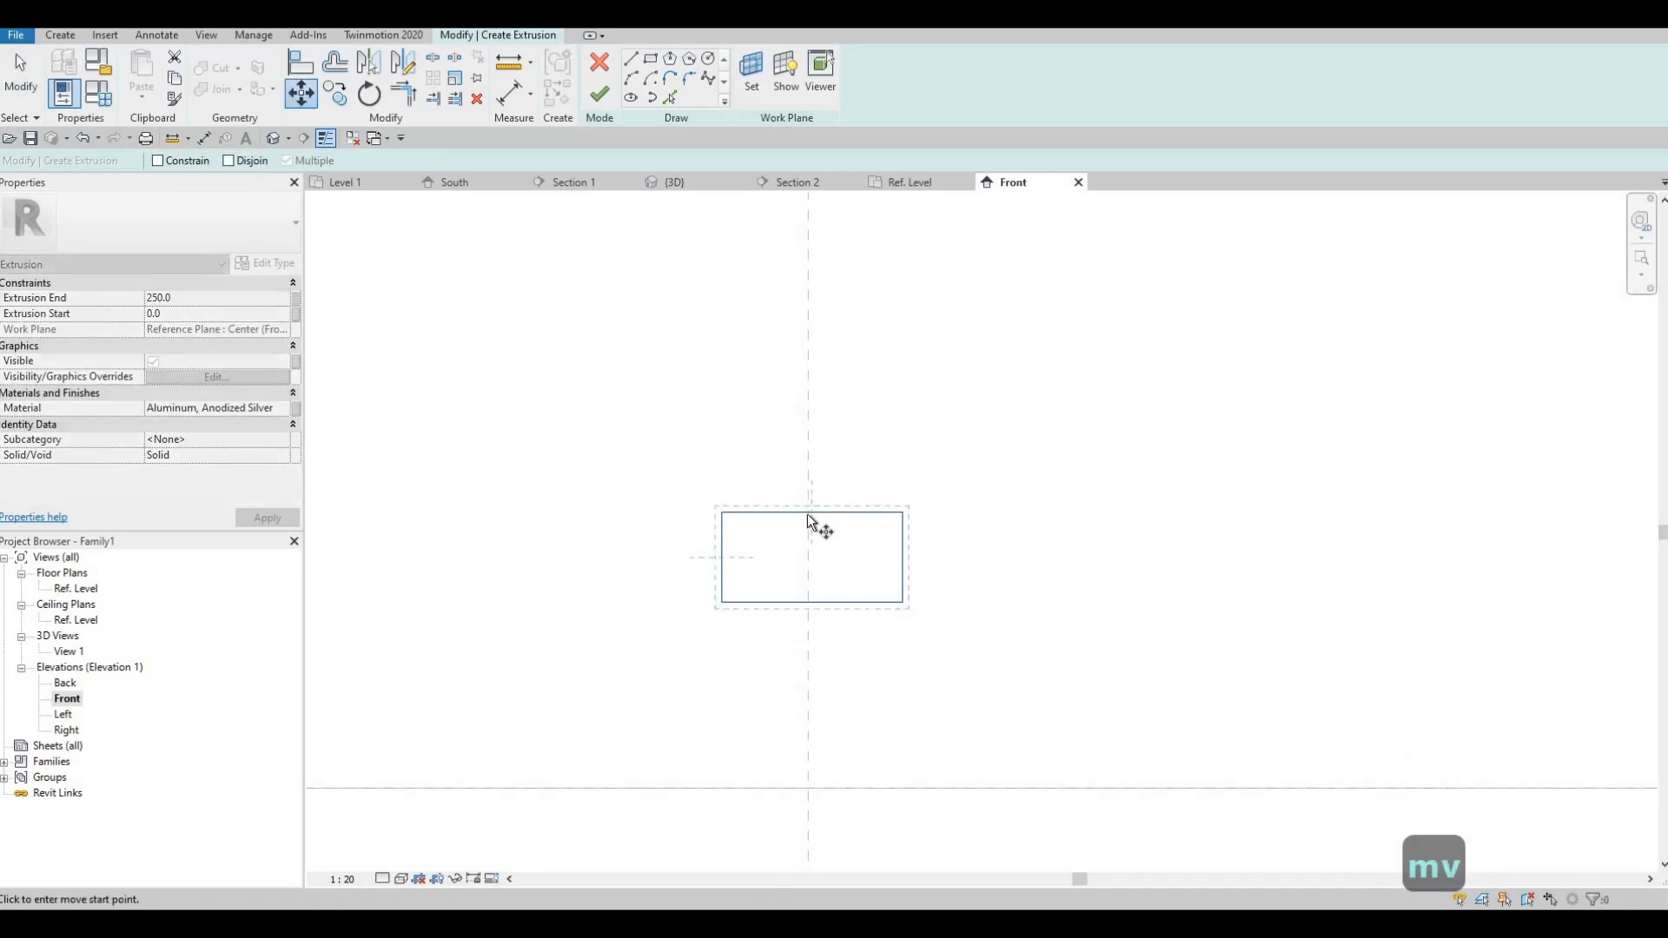
click(808, 513)
click(1053, 534)
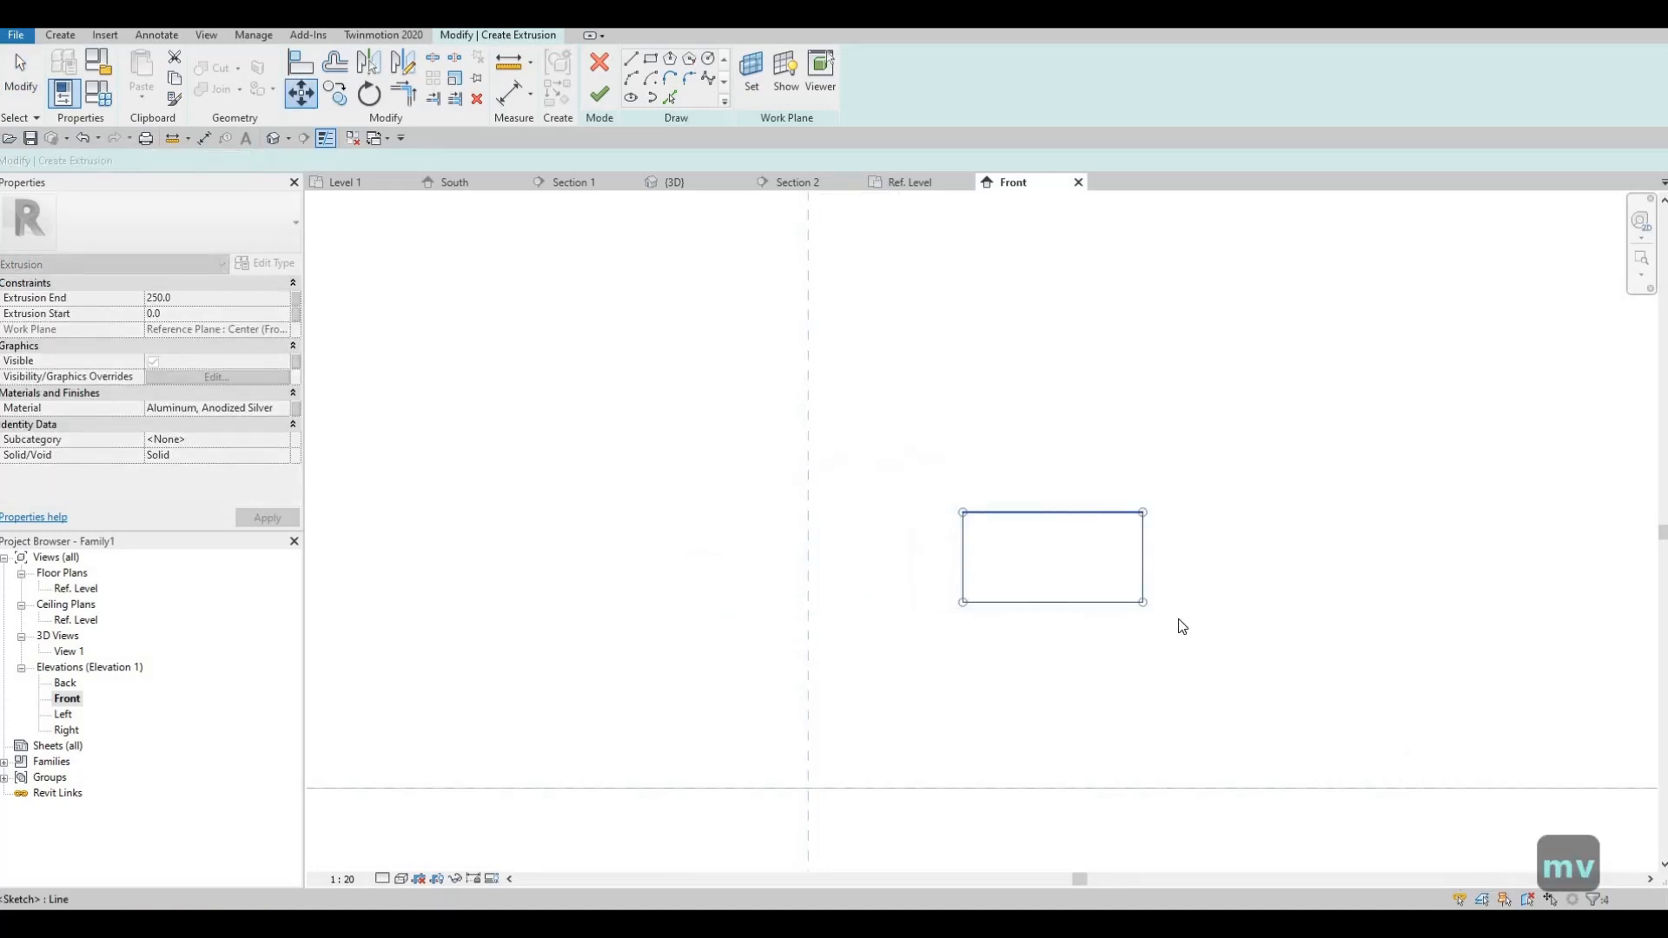
Move the rectangle by its upper edge's midpoint onto the vertical centre plane, keeping it just above the reference level.
key(Escape)
key(Escape)
drag(907, 445, 1221, 648)
key(m)
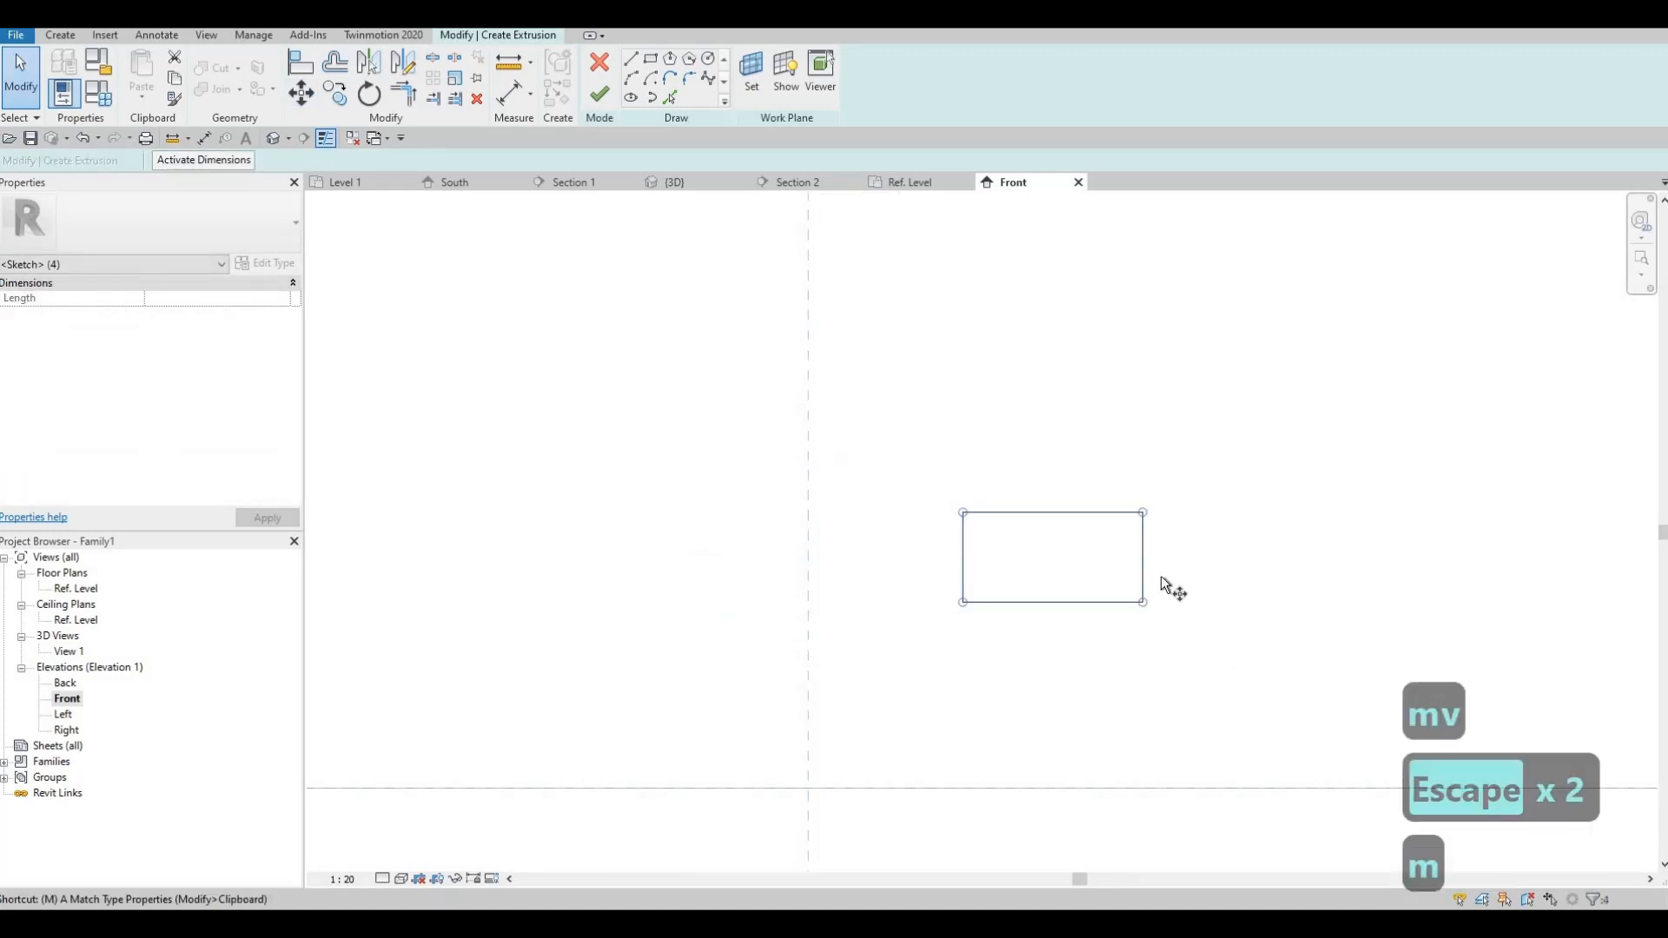
key(v)
click(1053, 512)
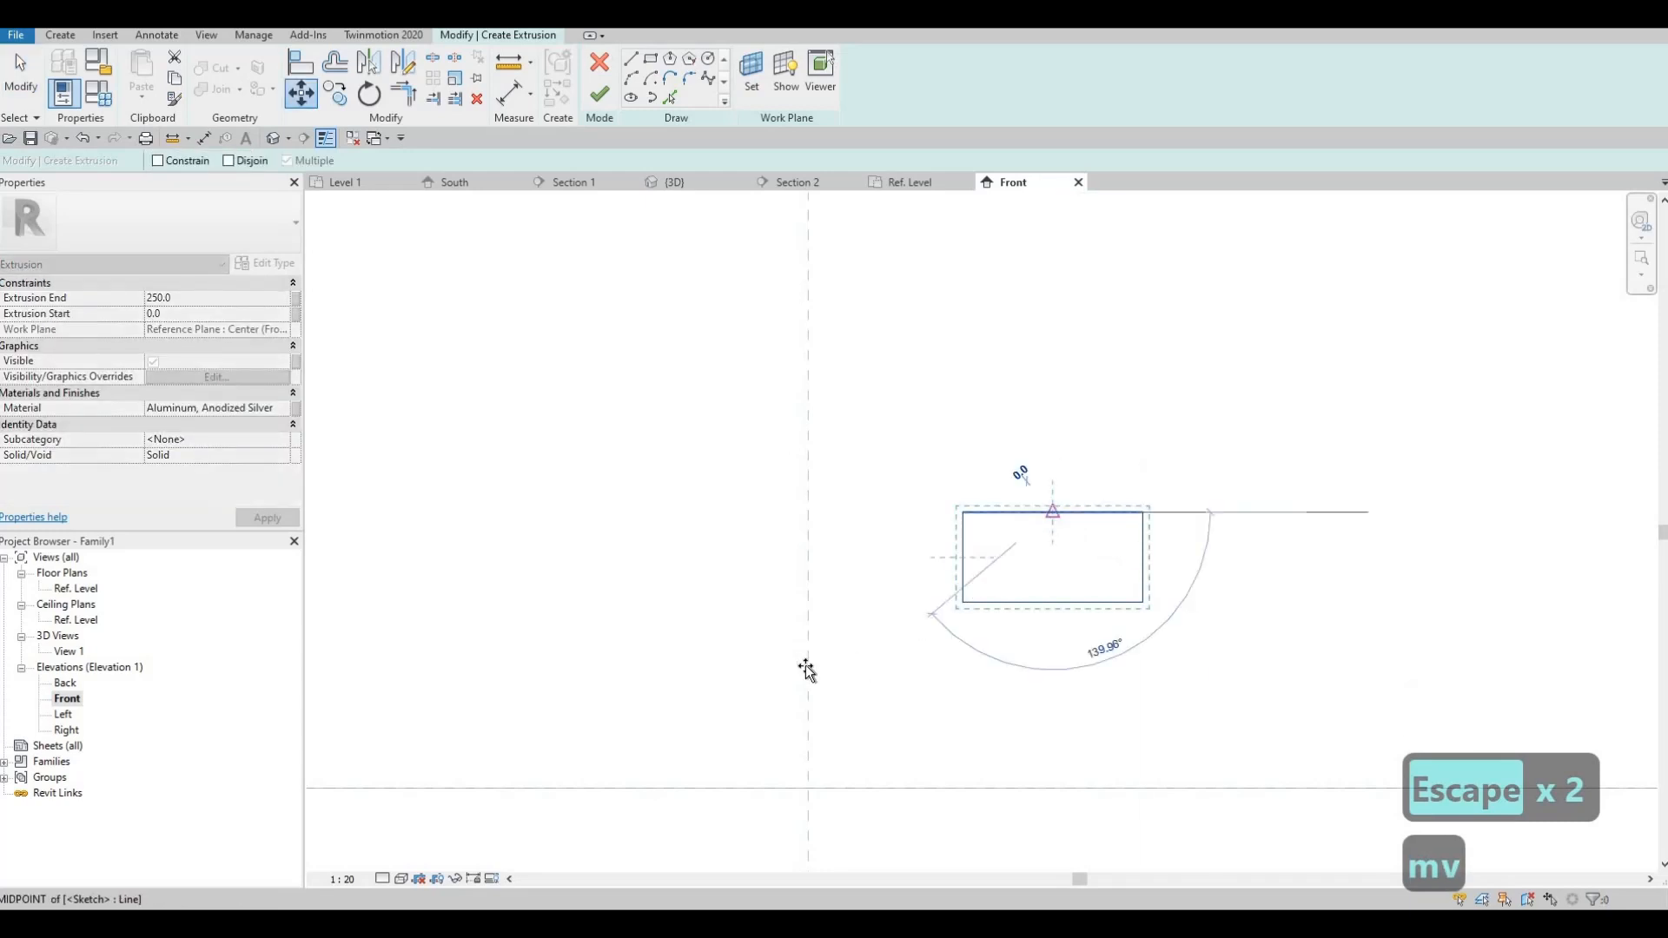
click(847, 705)
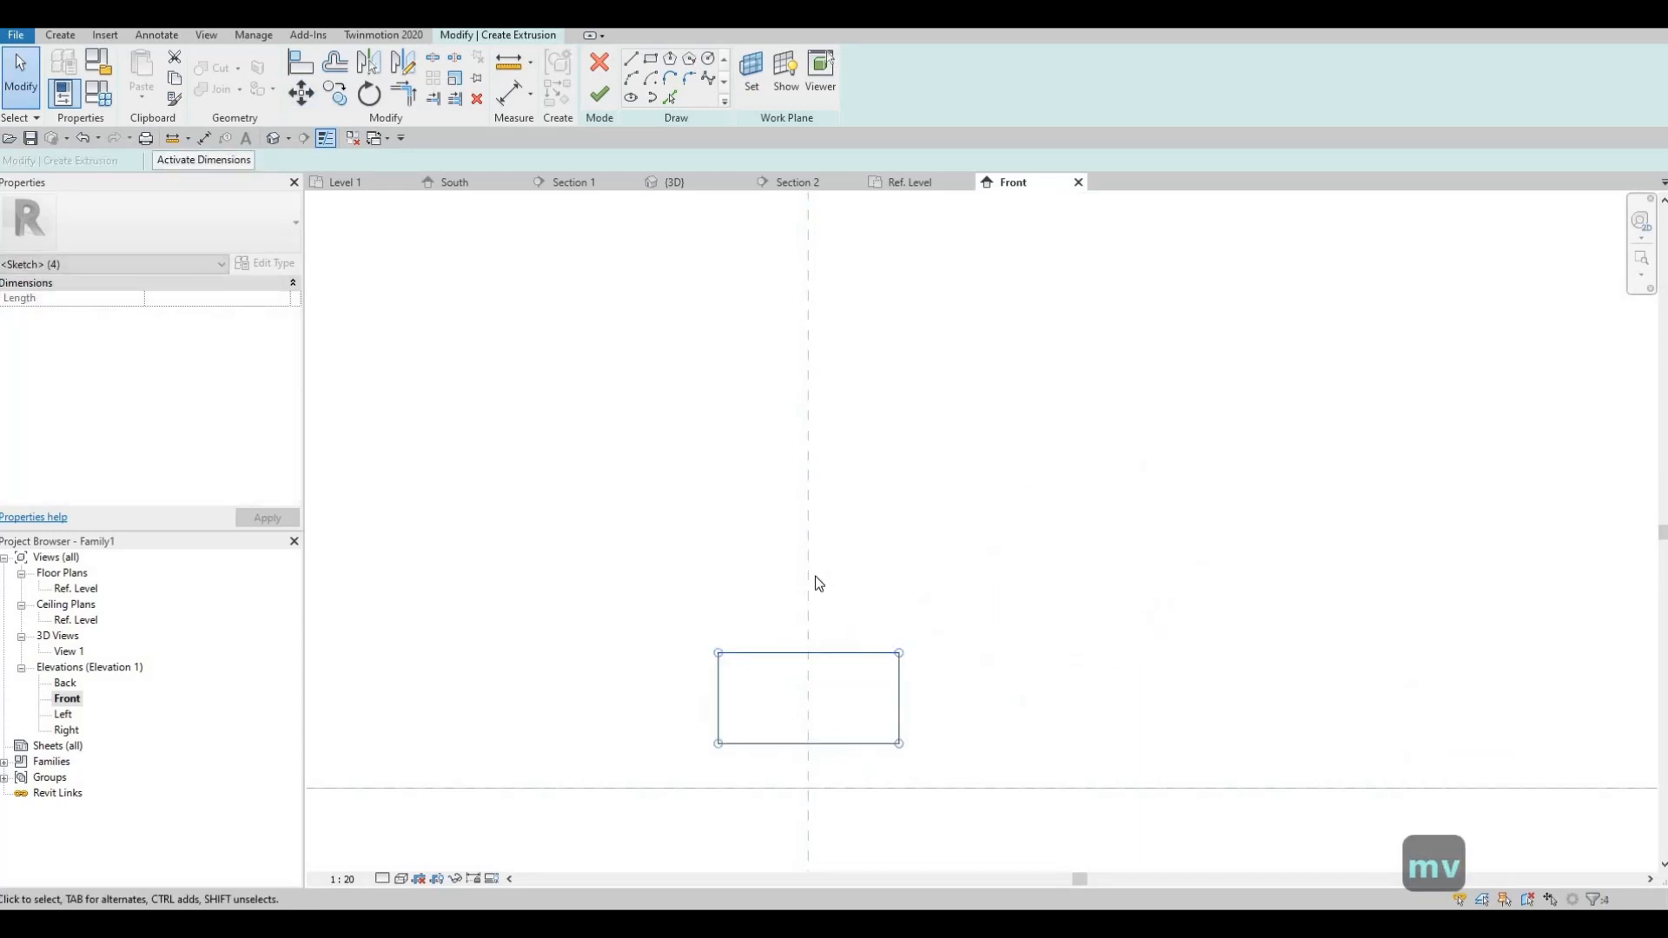
scroll(816, 581, down, 1)
scroll(827, 607, up, 3)
key(Escape)
key(Escape)
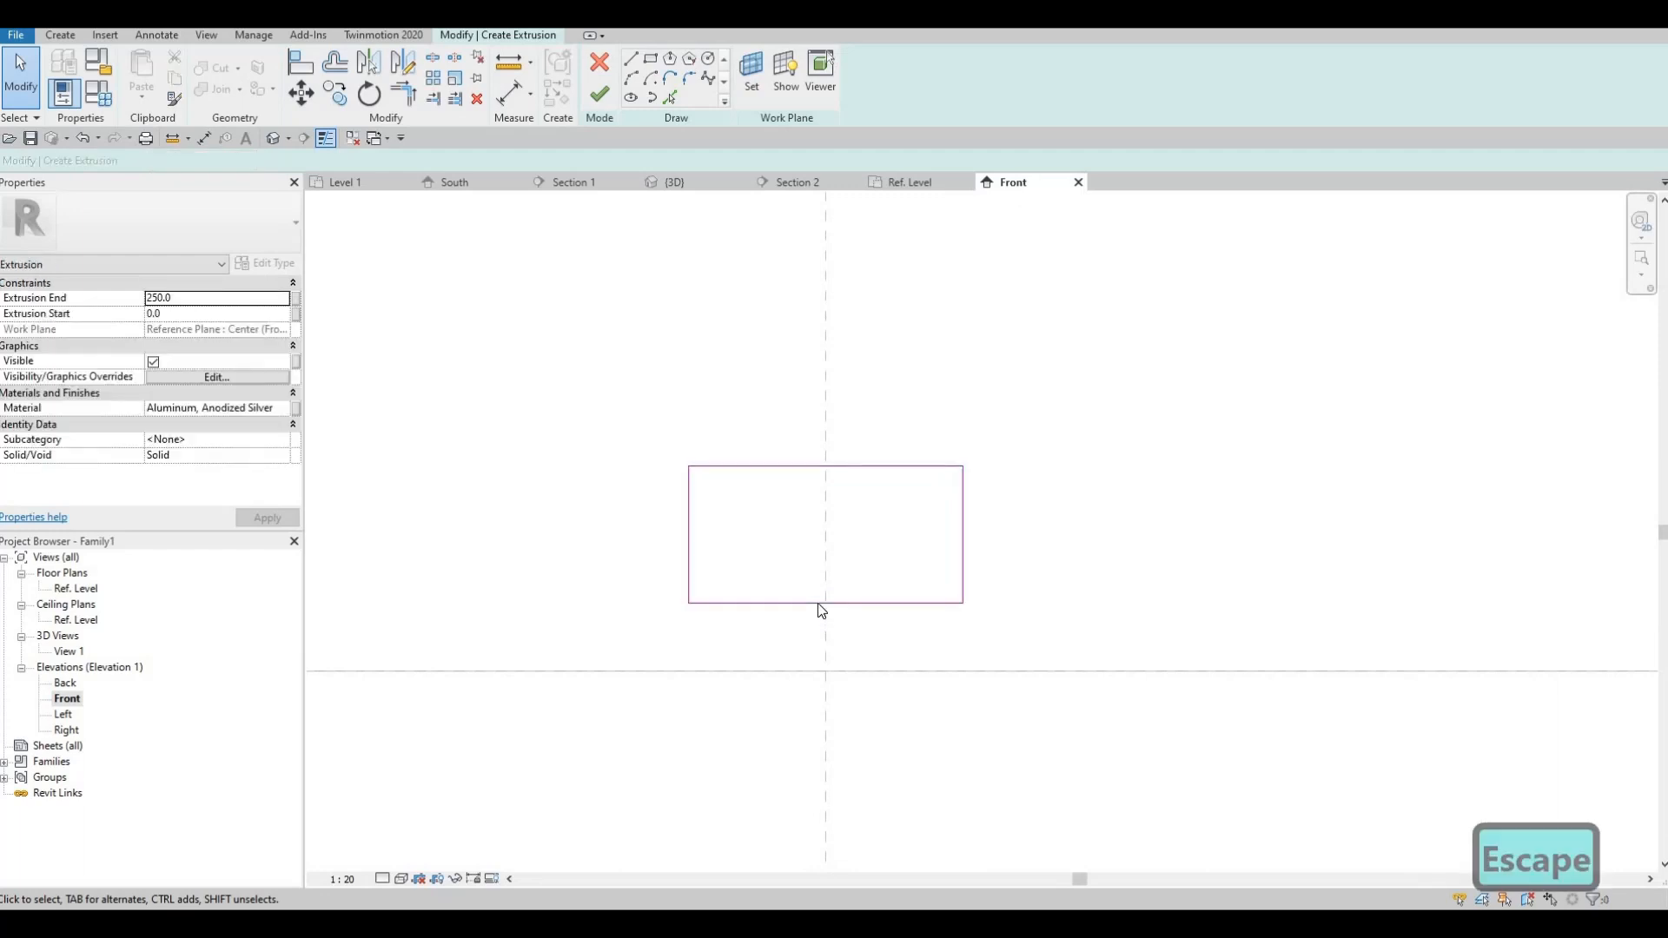
Move the rectangle's lower edge up and set its distance from the upper edge to 15 mm.
drag(821, 603, 839, 494)
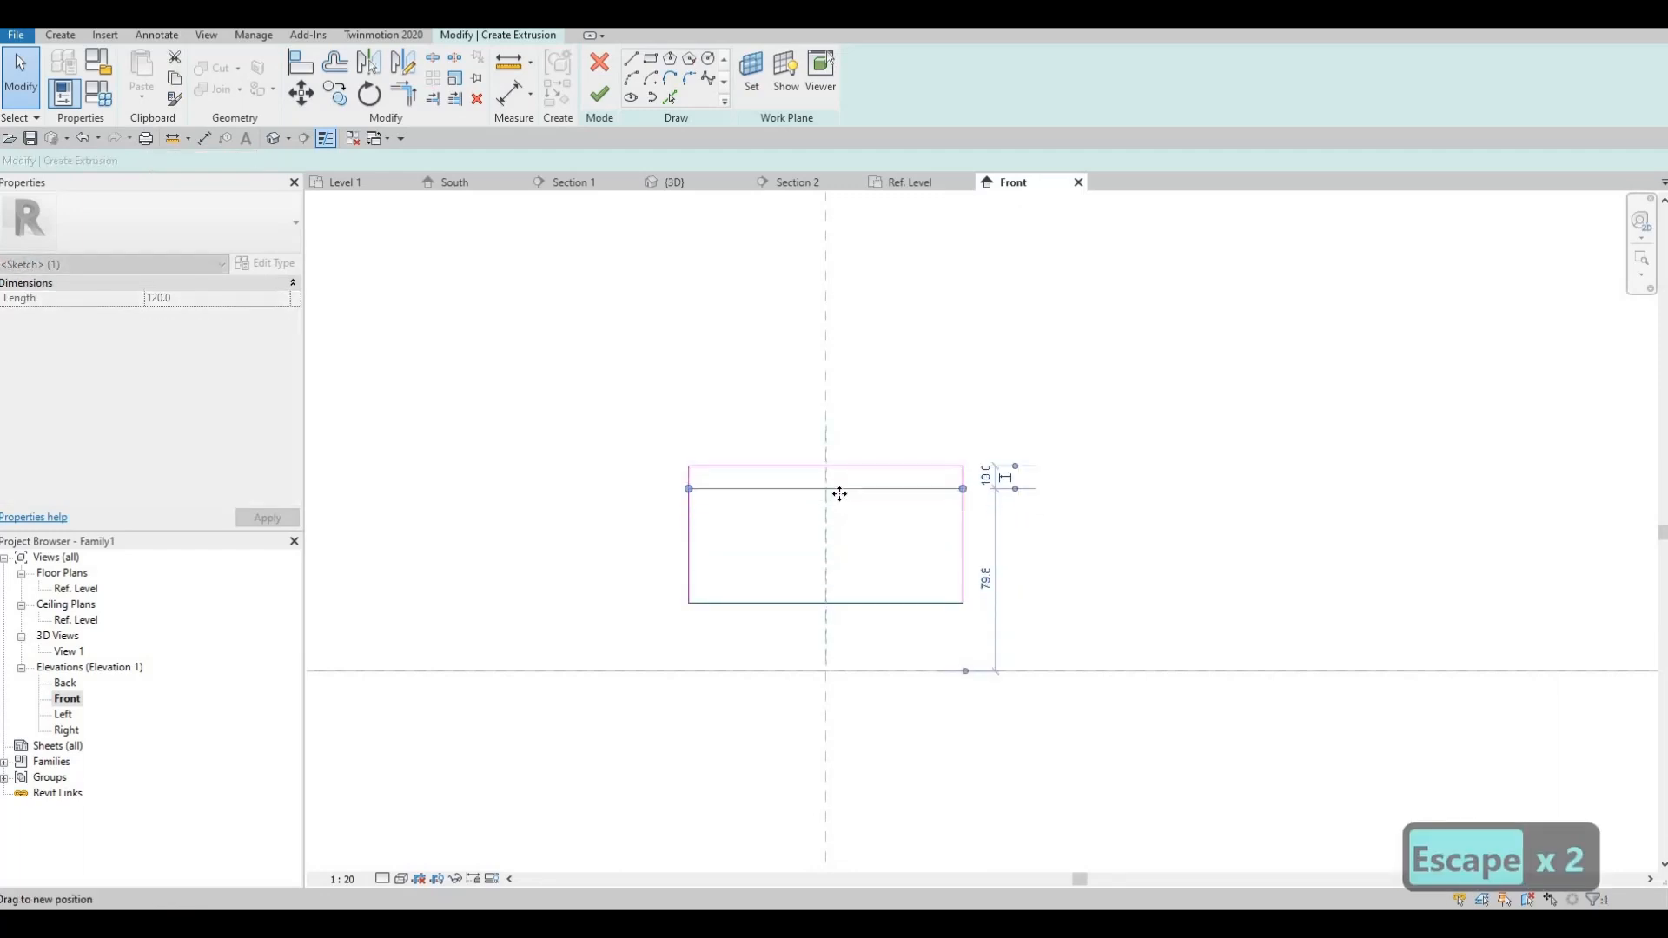
drag(956, 488, 959, 488)
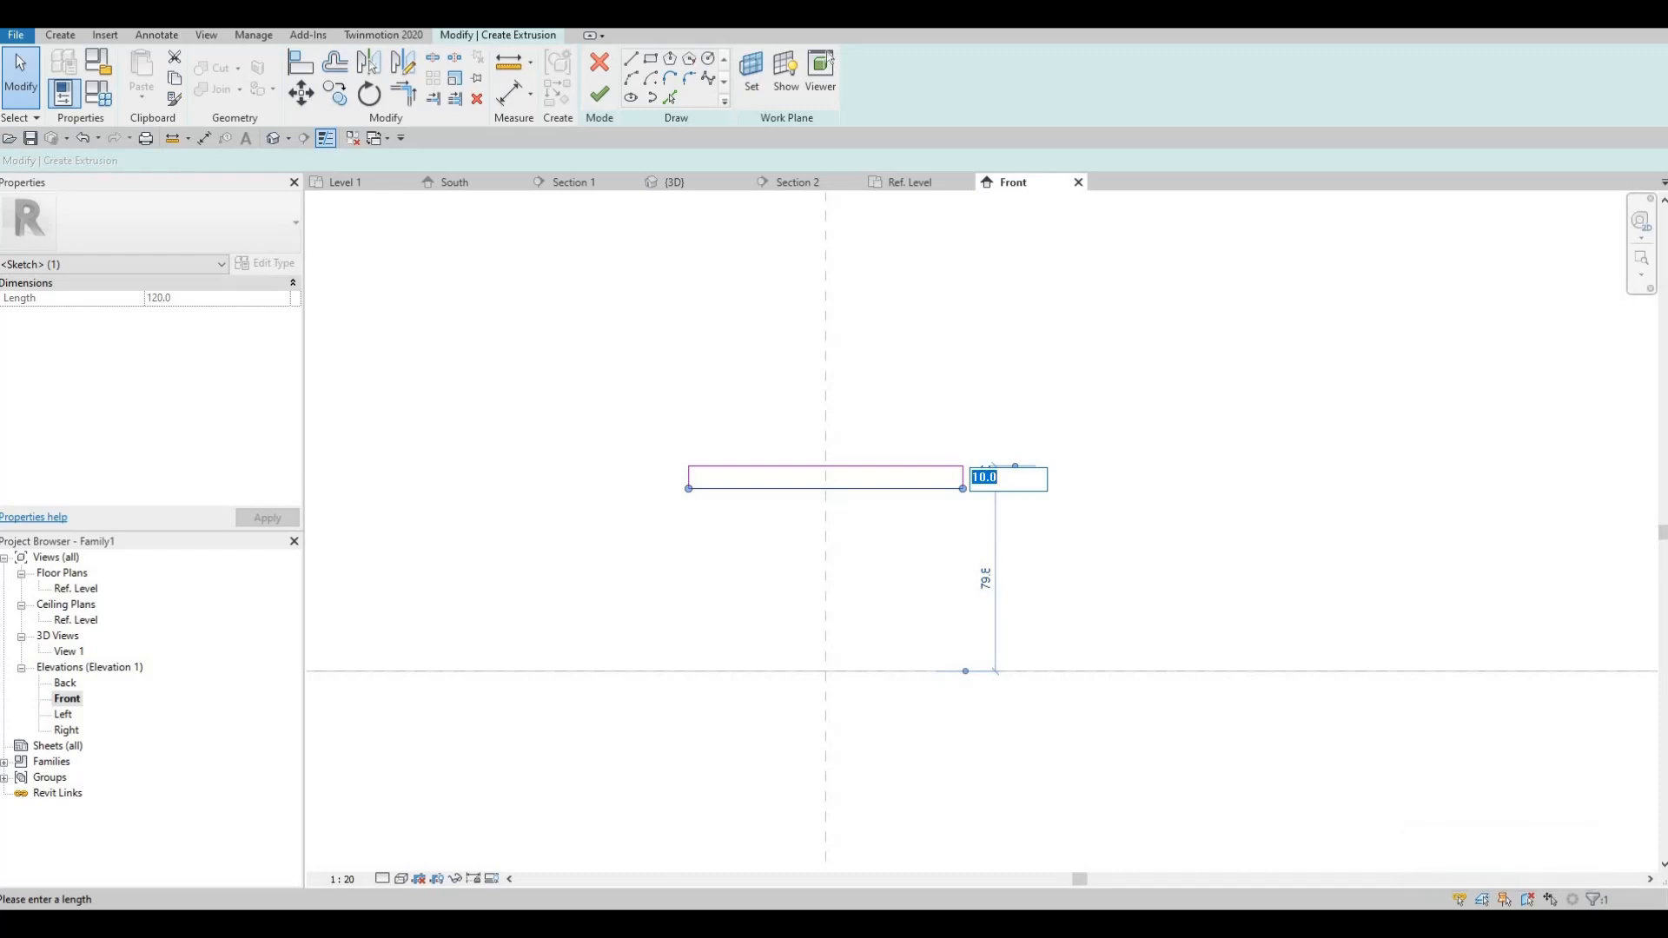
text(15)
key(Return)
key(Escape)
key(Escape)
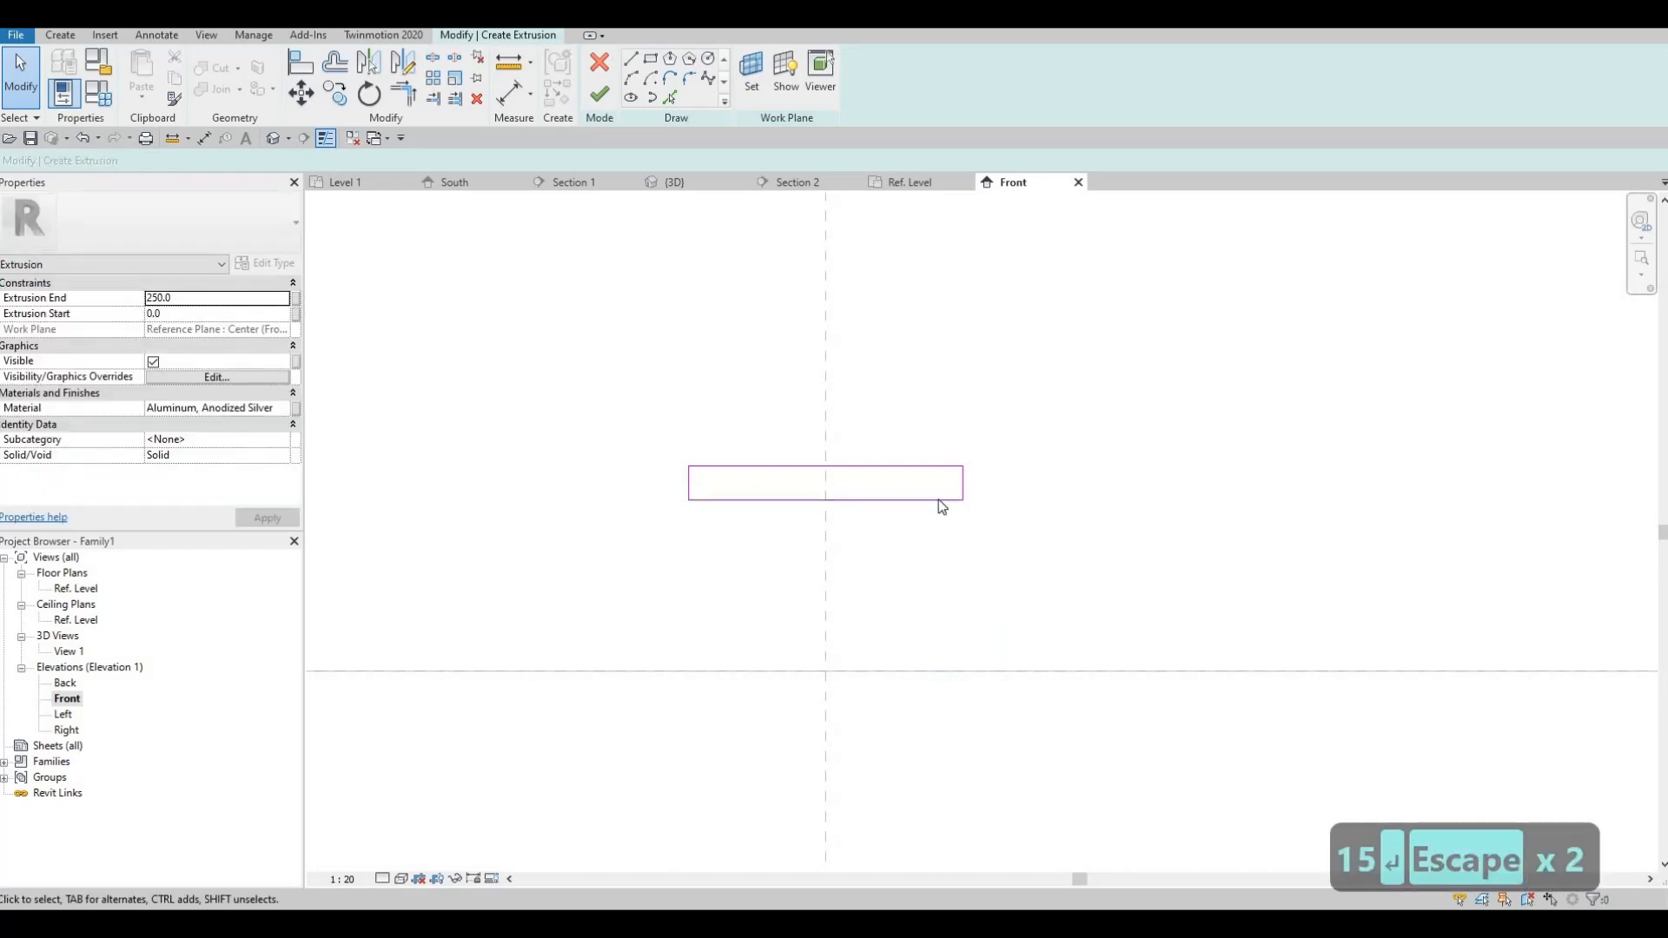
Set the distance between the rectangle's lower and upper edges to 10 mm.
click(993, 488)
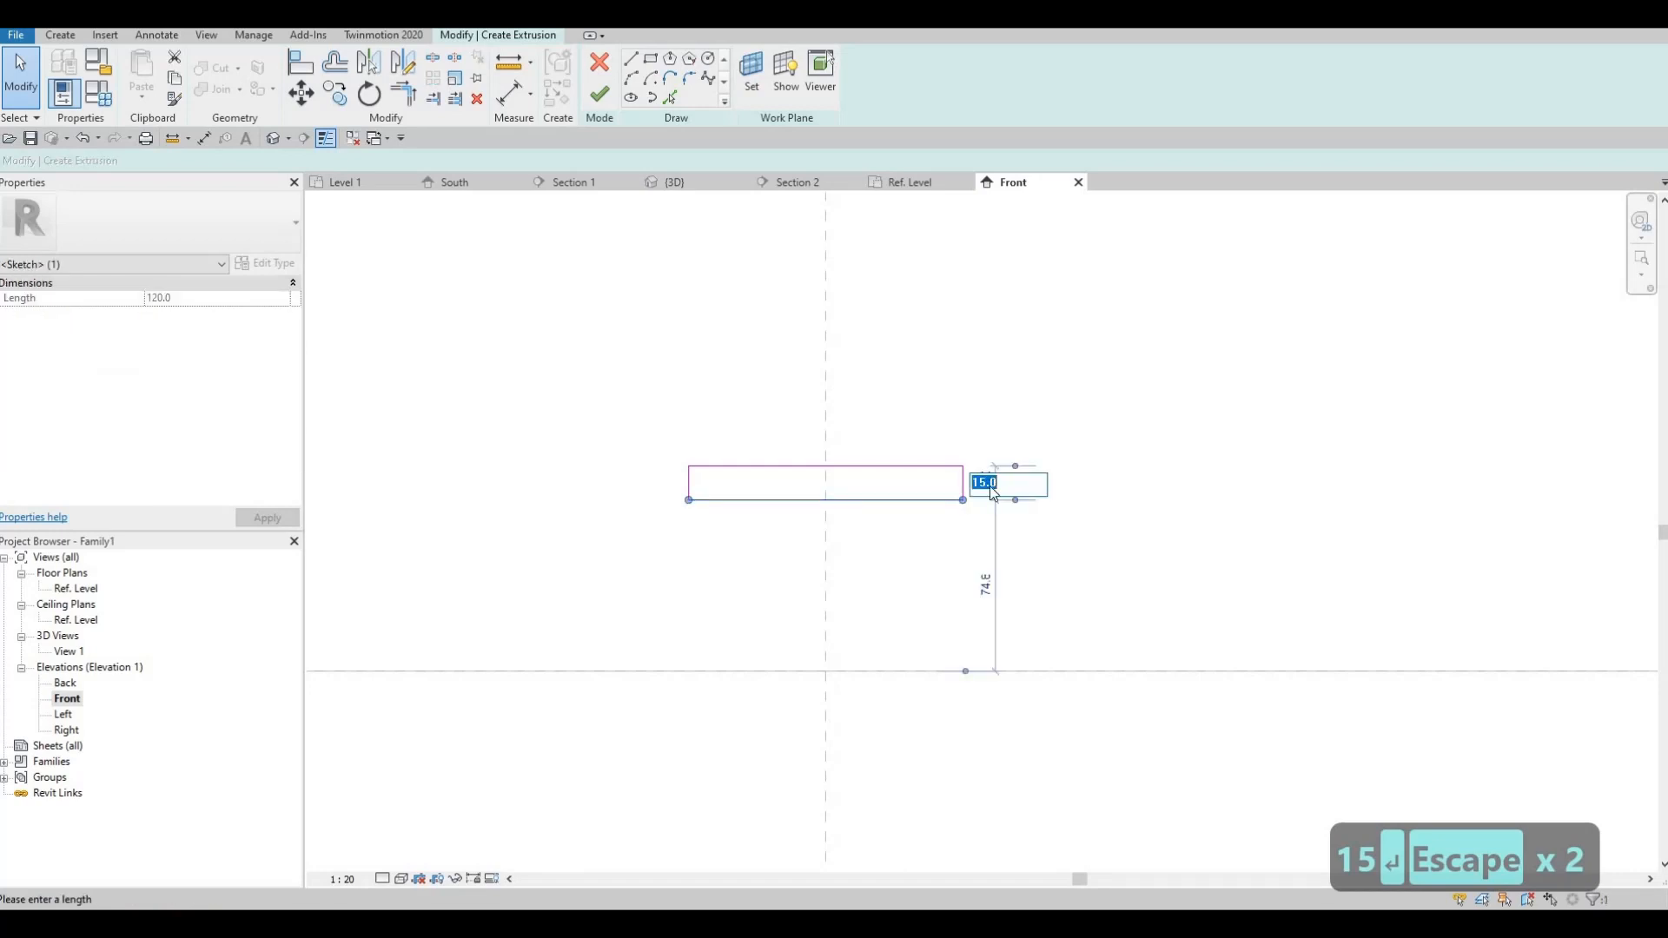
text(10)
key(Return)
key(Escape)
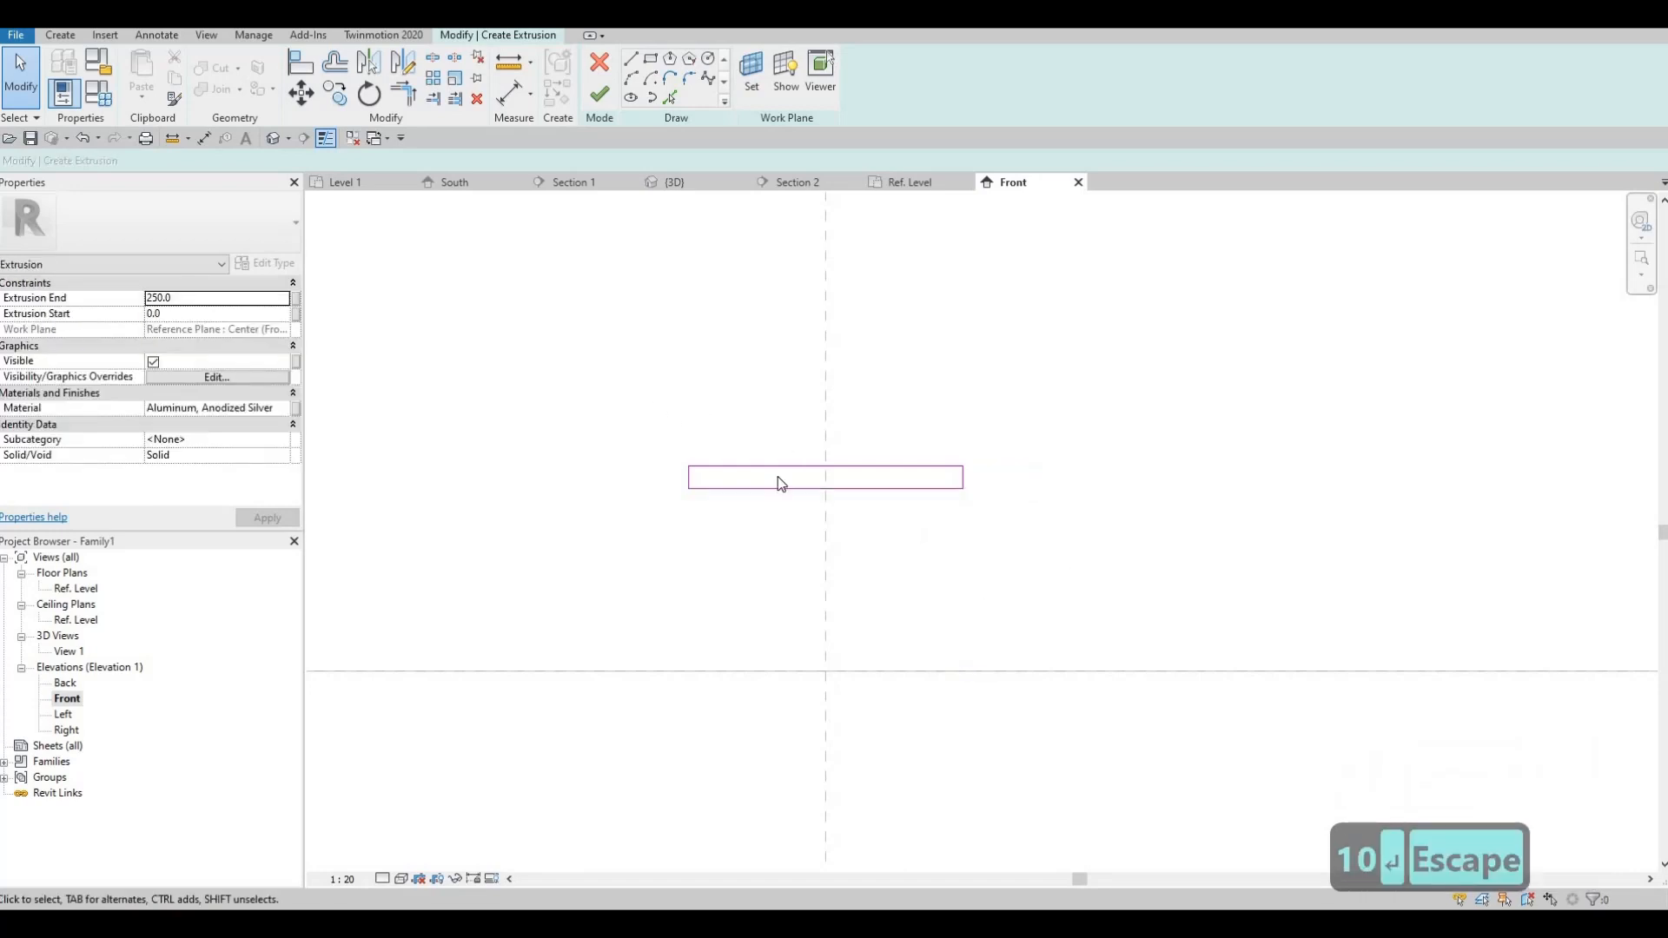
Nudge the whole rectangle down until its lower edge is about 22 mm above the reference level.
drag(651, 401, 1097, 581)
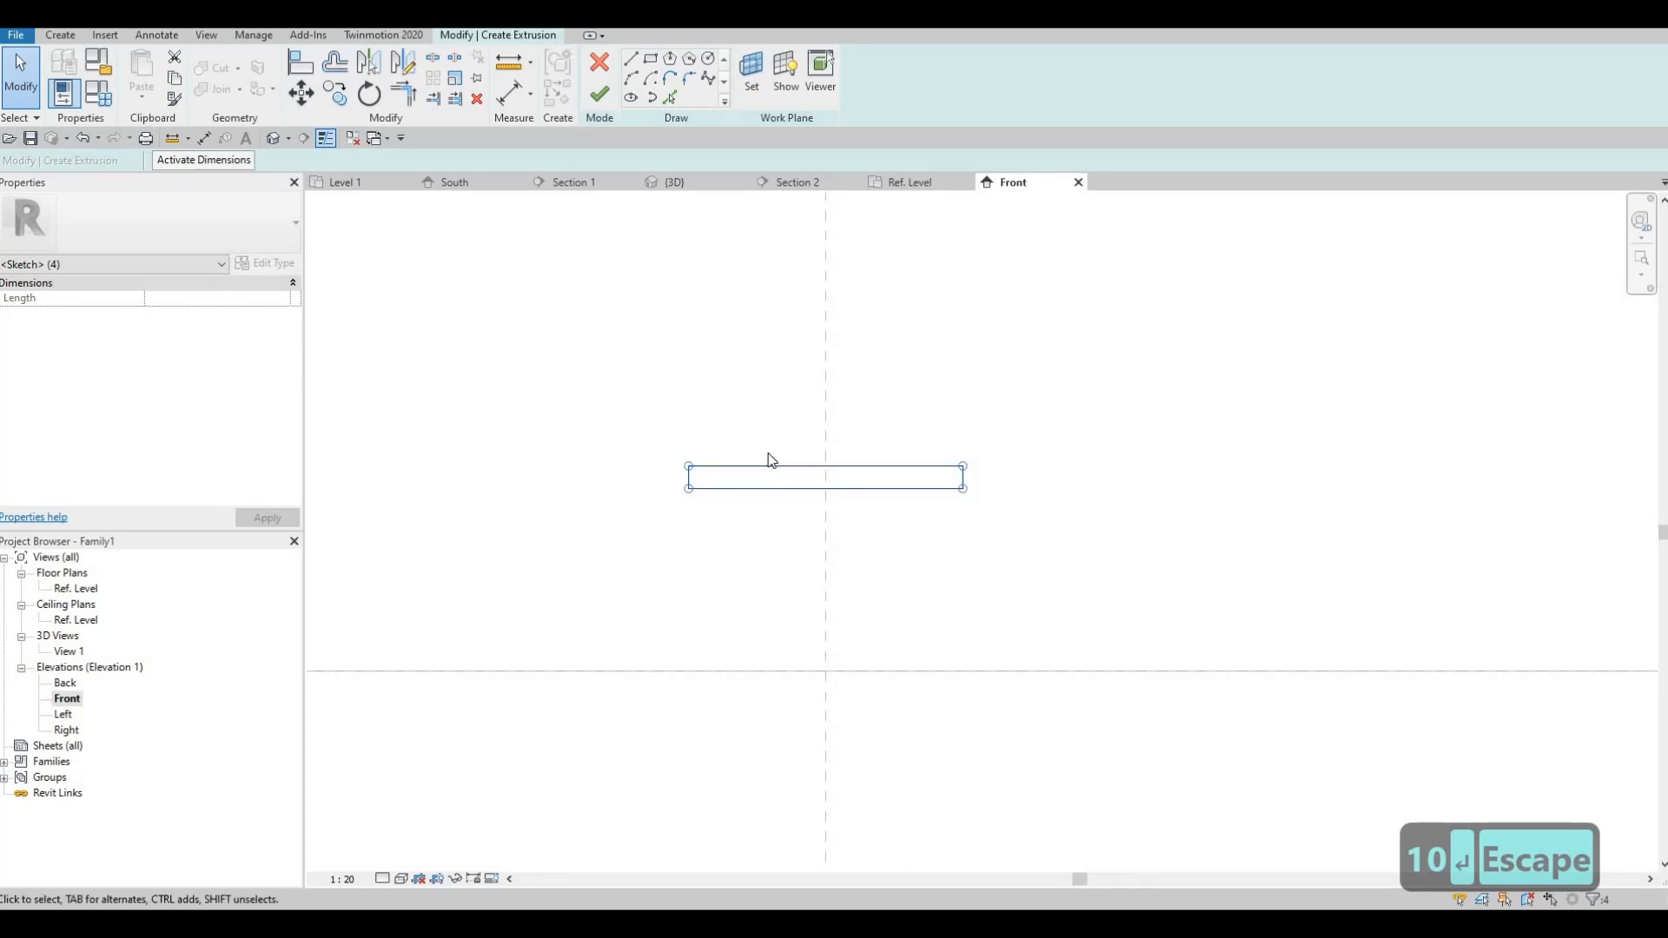
key(Down)
key(Down)
key(Down)
key(Down)
key(Down)
key(Down)
key(Down)
key(Down)
key(Down)
key(Down)
key(Down)
key(Down)
key(Down)
key(Down)
key(Down)
key(Down)
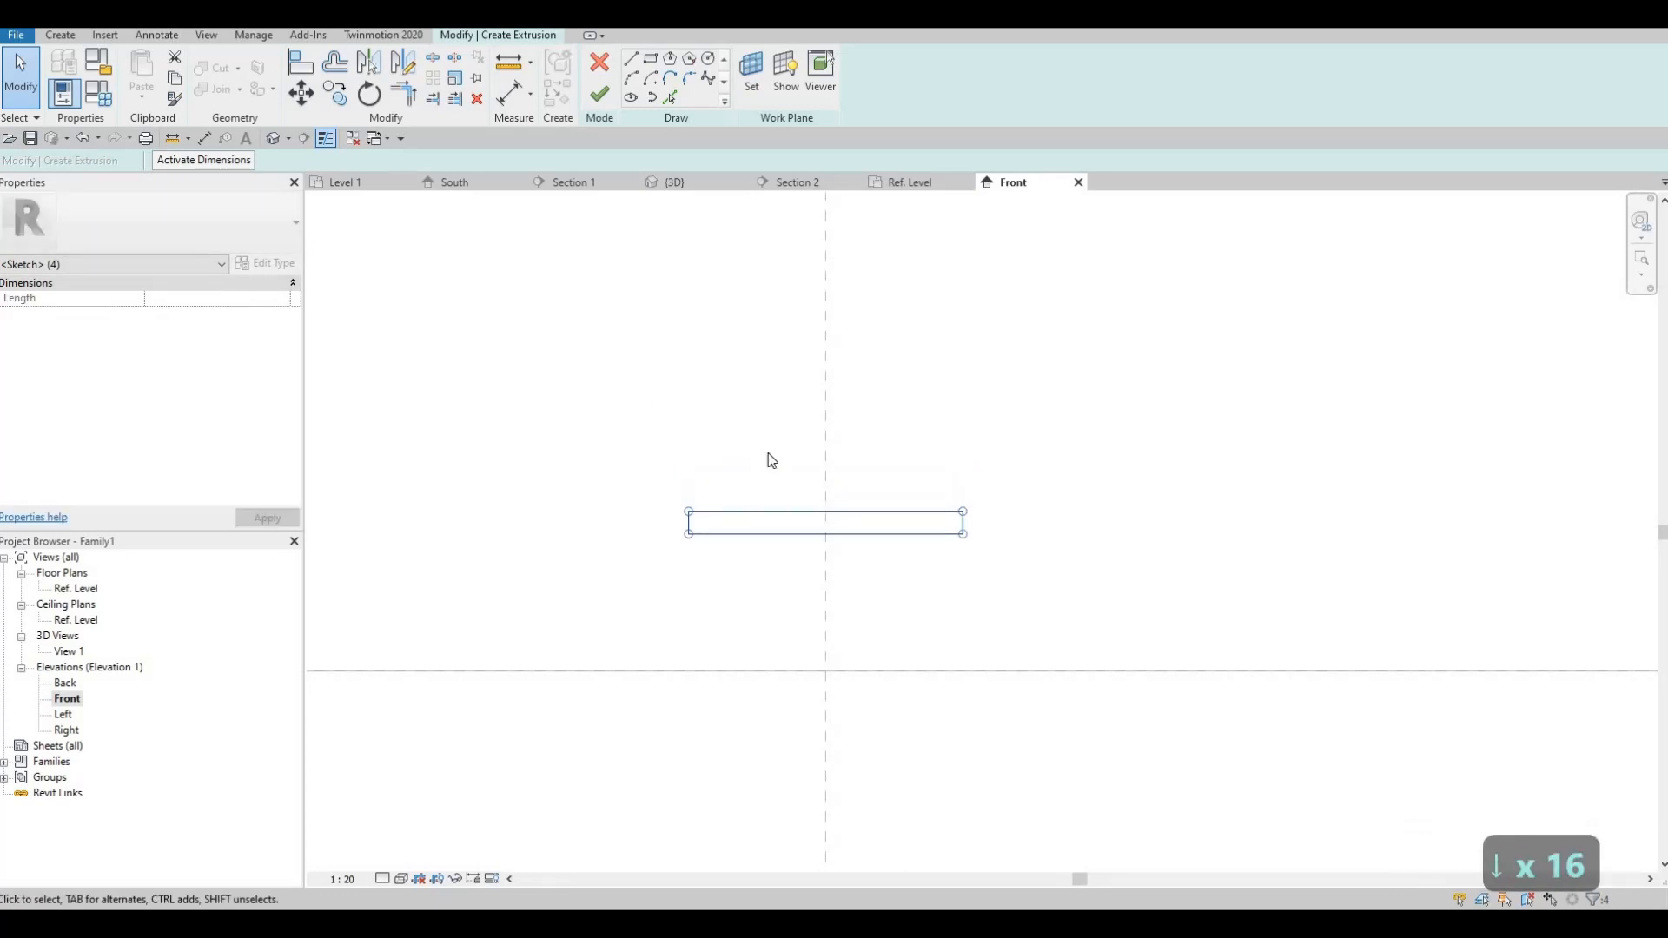
key(Down)
key(Down)
key(Down)
key(Down)
key(Down)
key(Down)
key(Down)
key(Down)
key(Down)
key(Down)
key(Down)
key(Down)
key(Down)
key(Down)
key(Down)
key(Down)
key(Down)
key(Down)
key(Down)
key(Down)
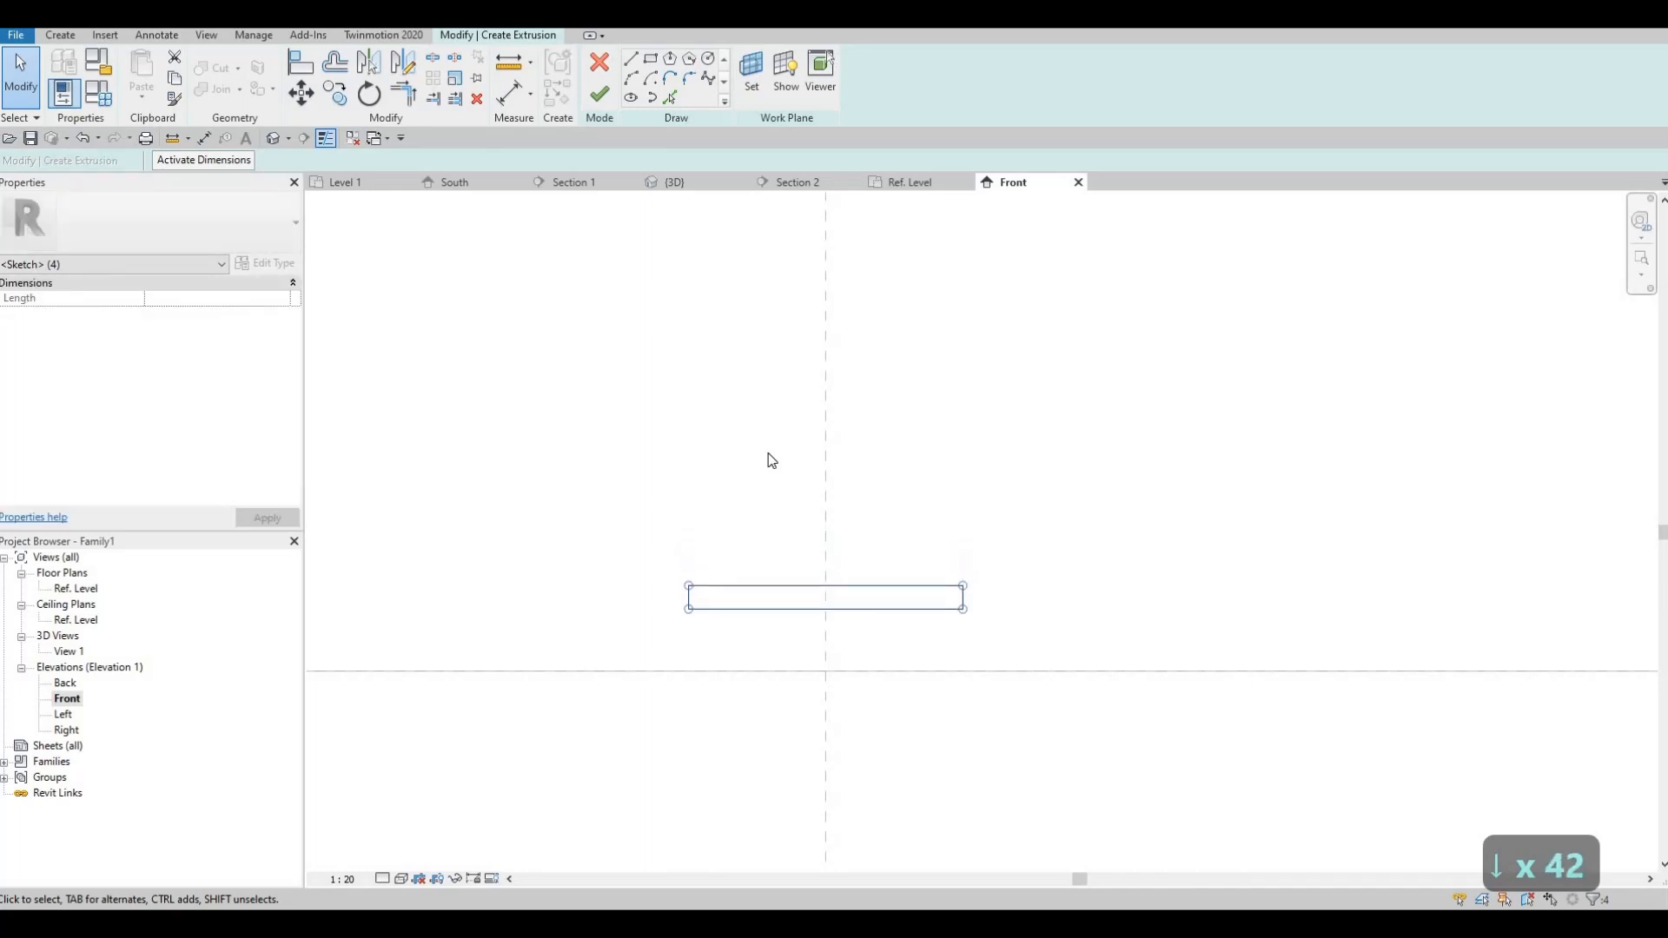
key(Down)
key(Down)
key(Down)
key(Down)
key(Escape)
key(Escape)
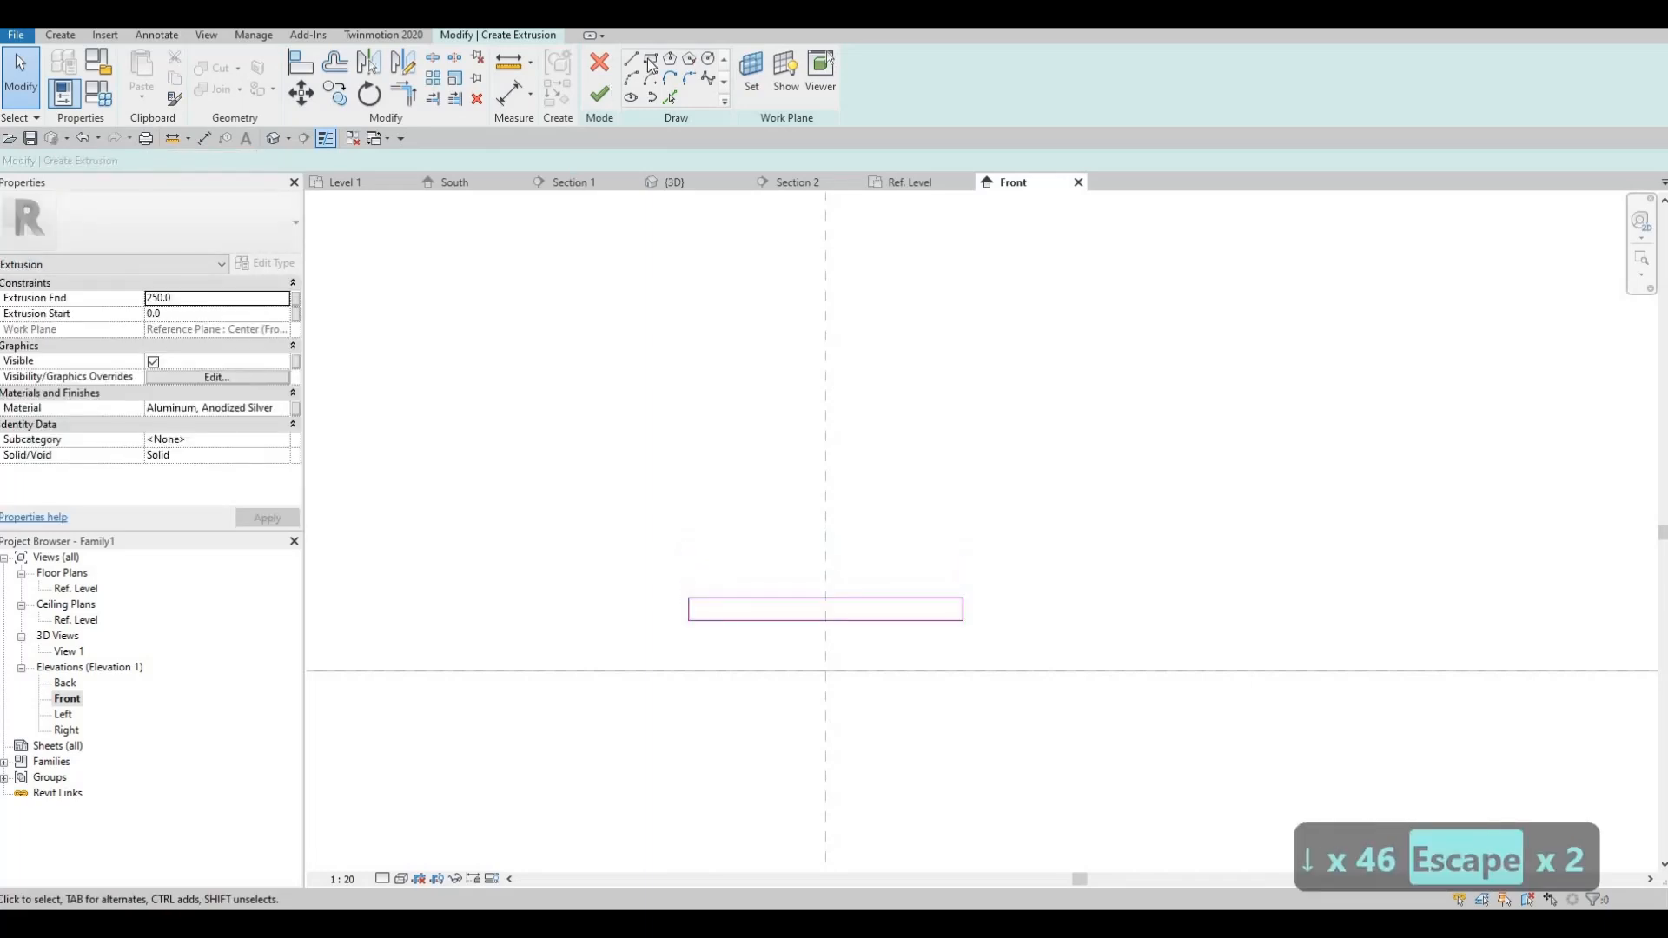
Sketch a leg rectangle about 7 by 22 mm from the bar's lower edge to the reference level, near the bar's left end.
click(650, 61)
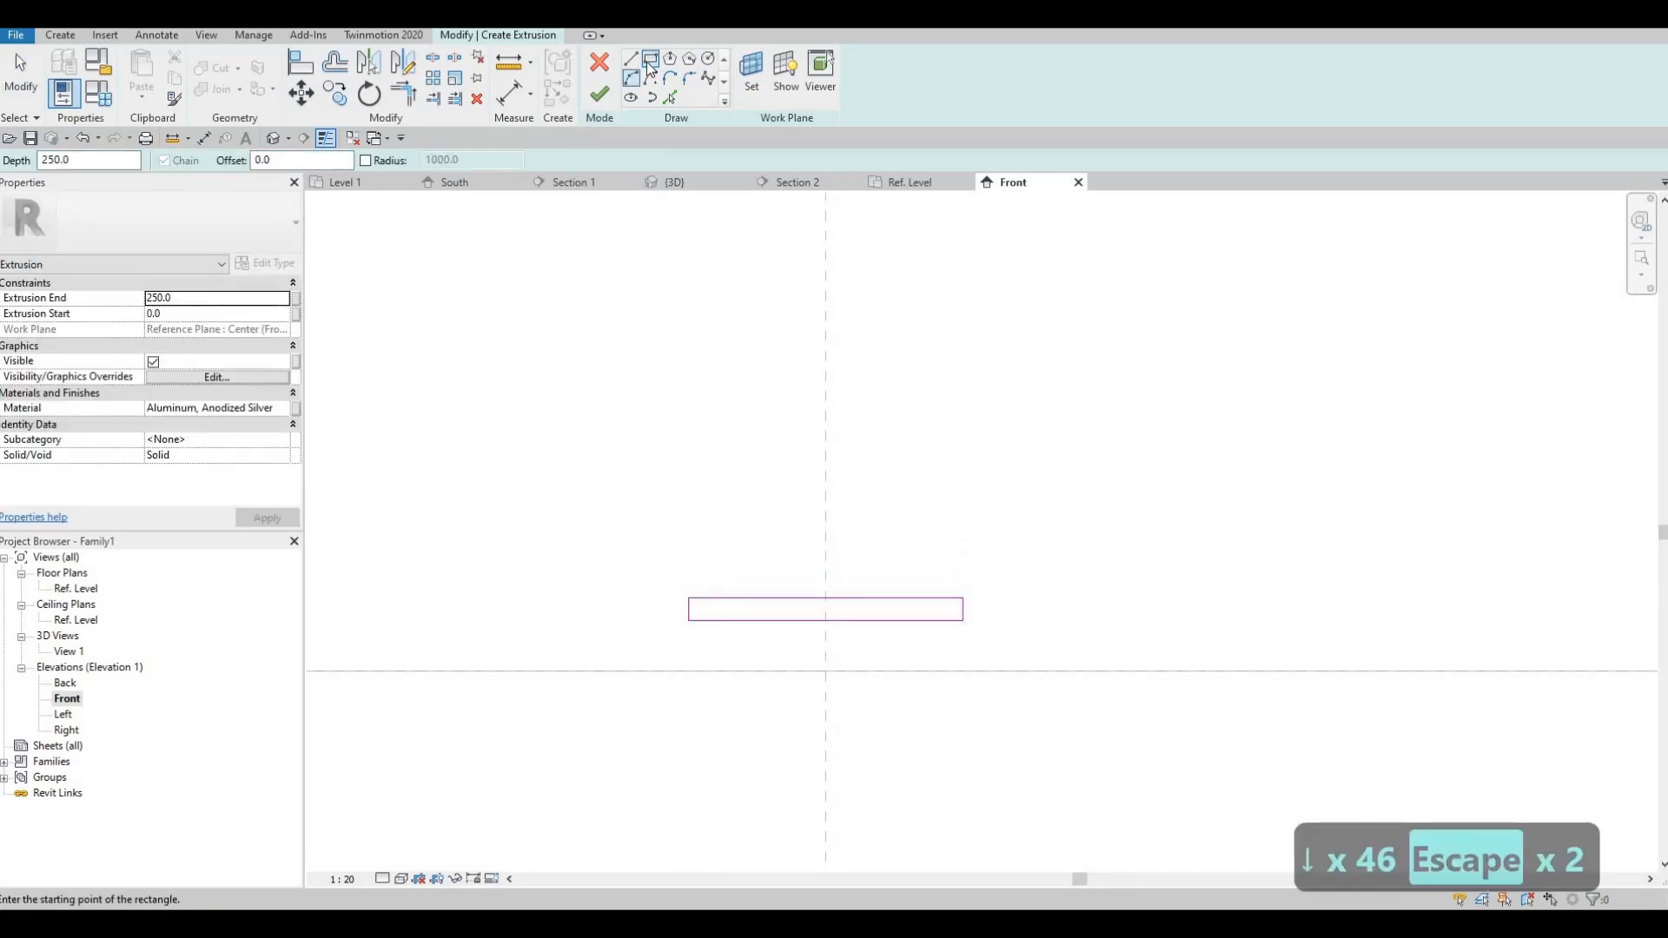
scroll(720, 642, up, 2)
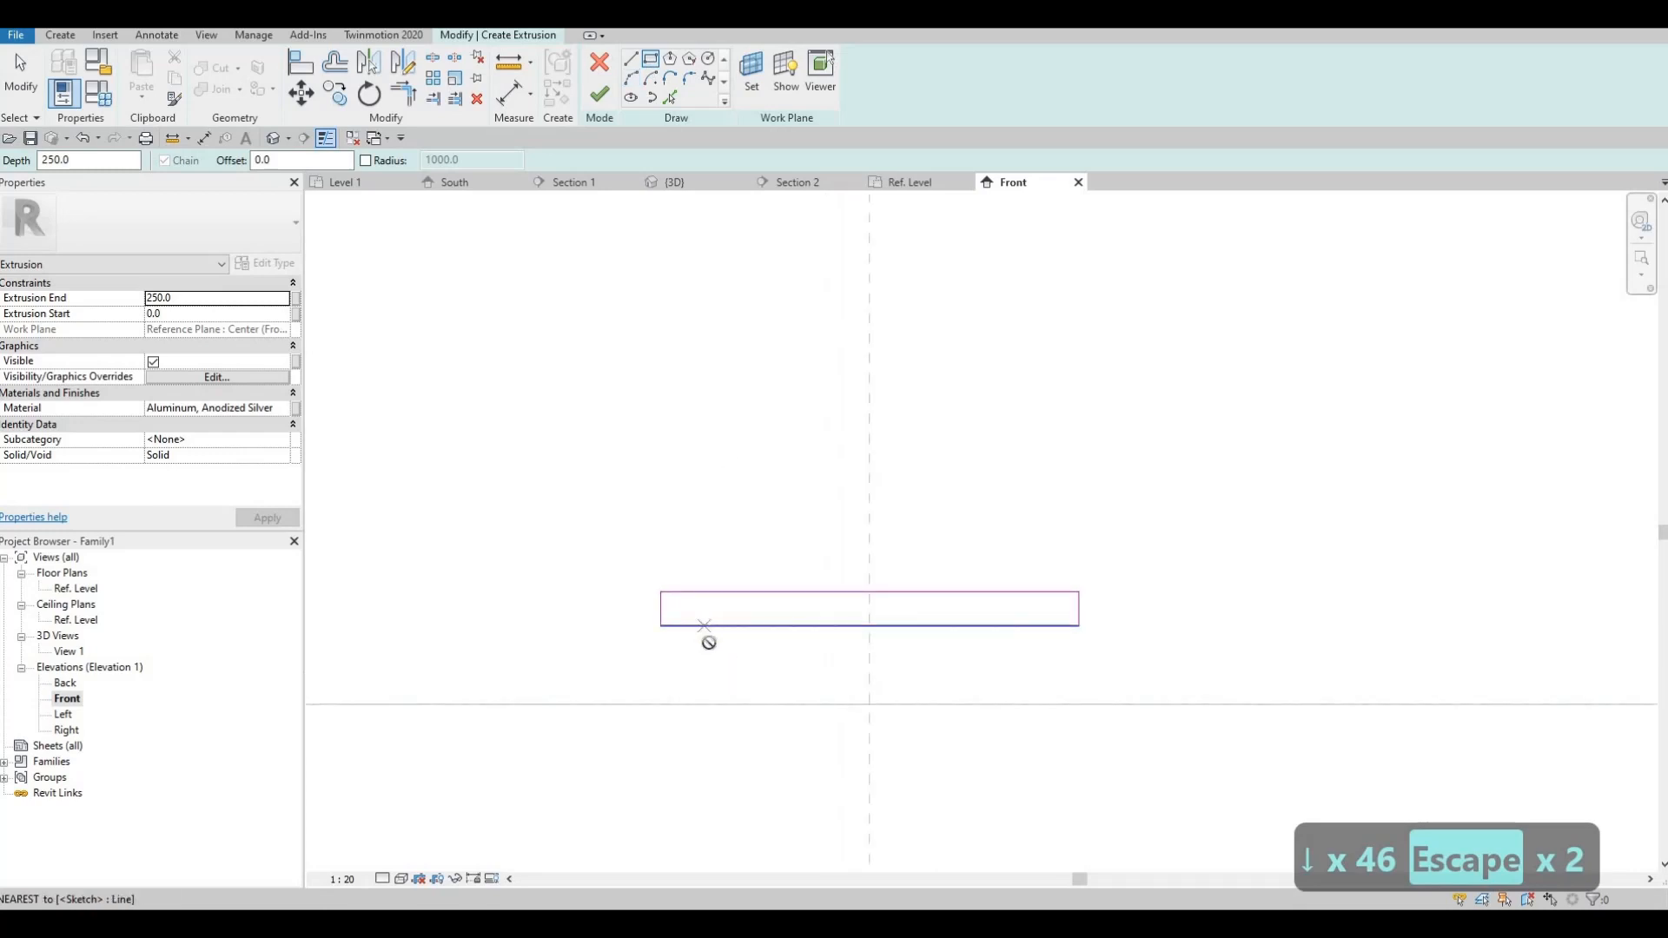
click(731, 697)
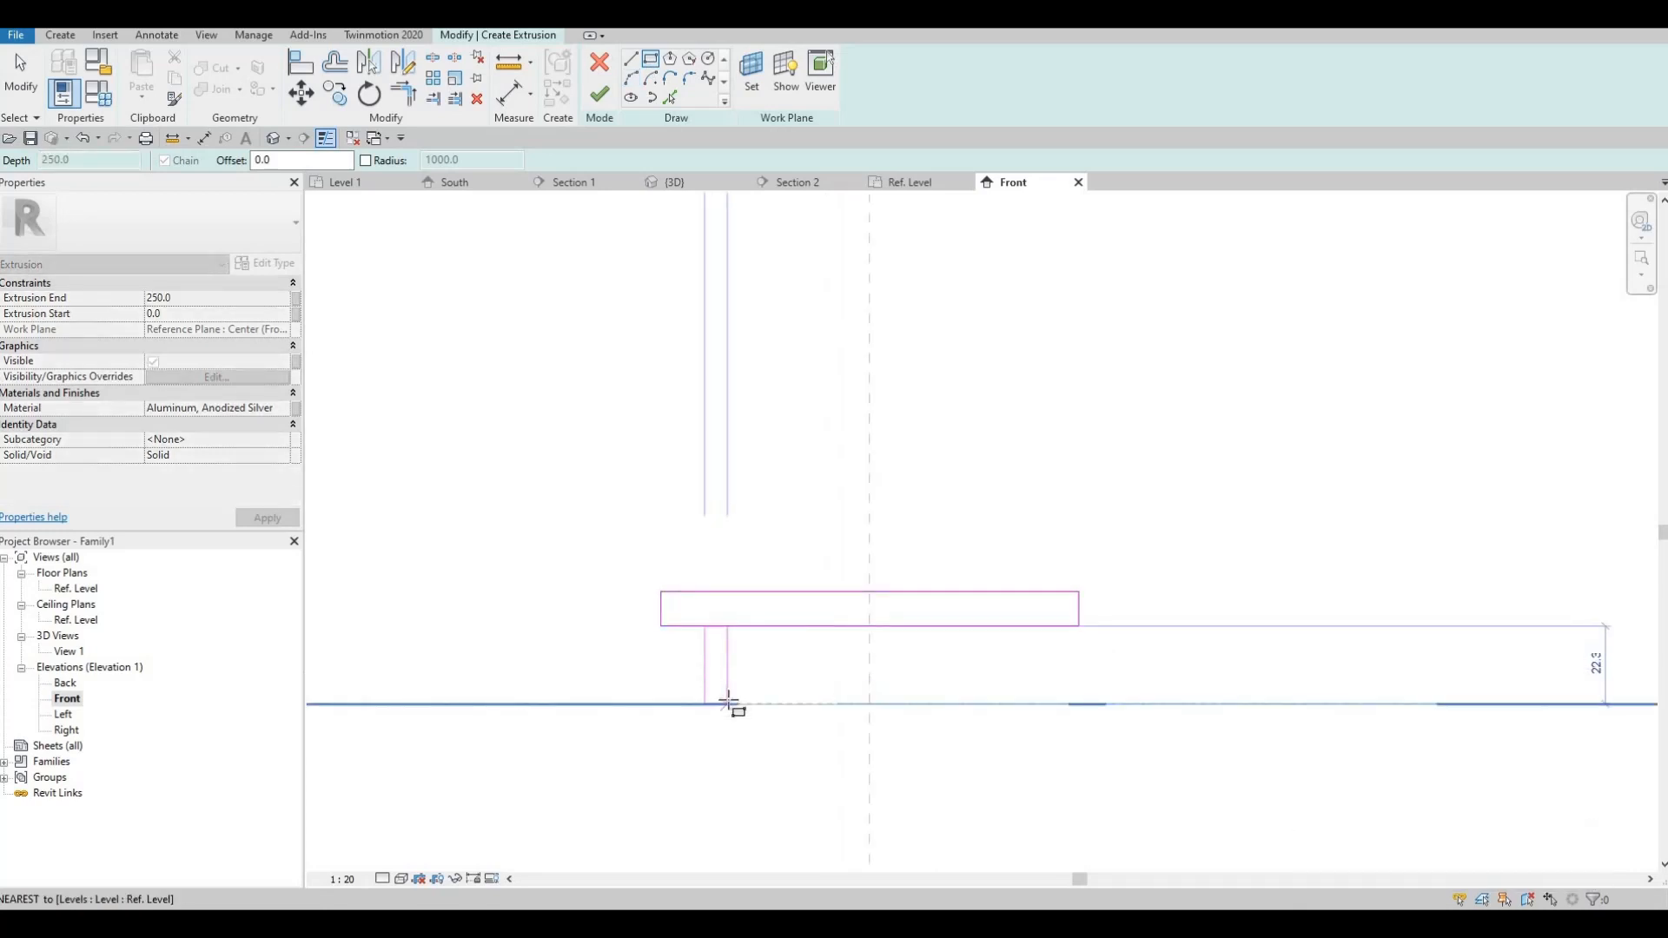
click(866, 687)
key(Escape)
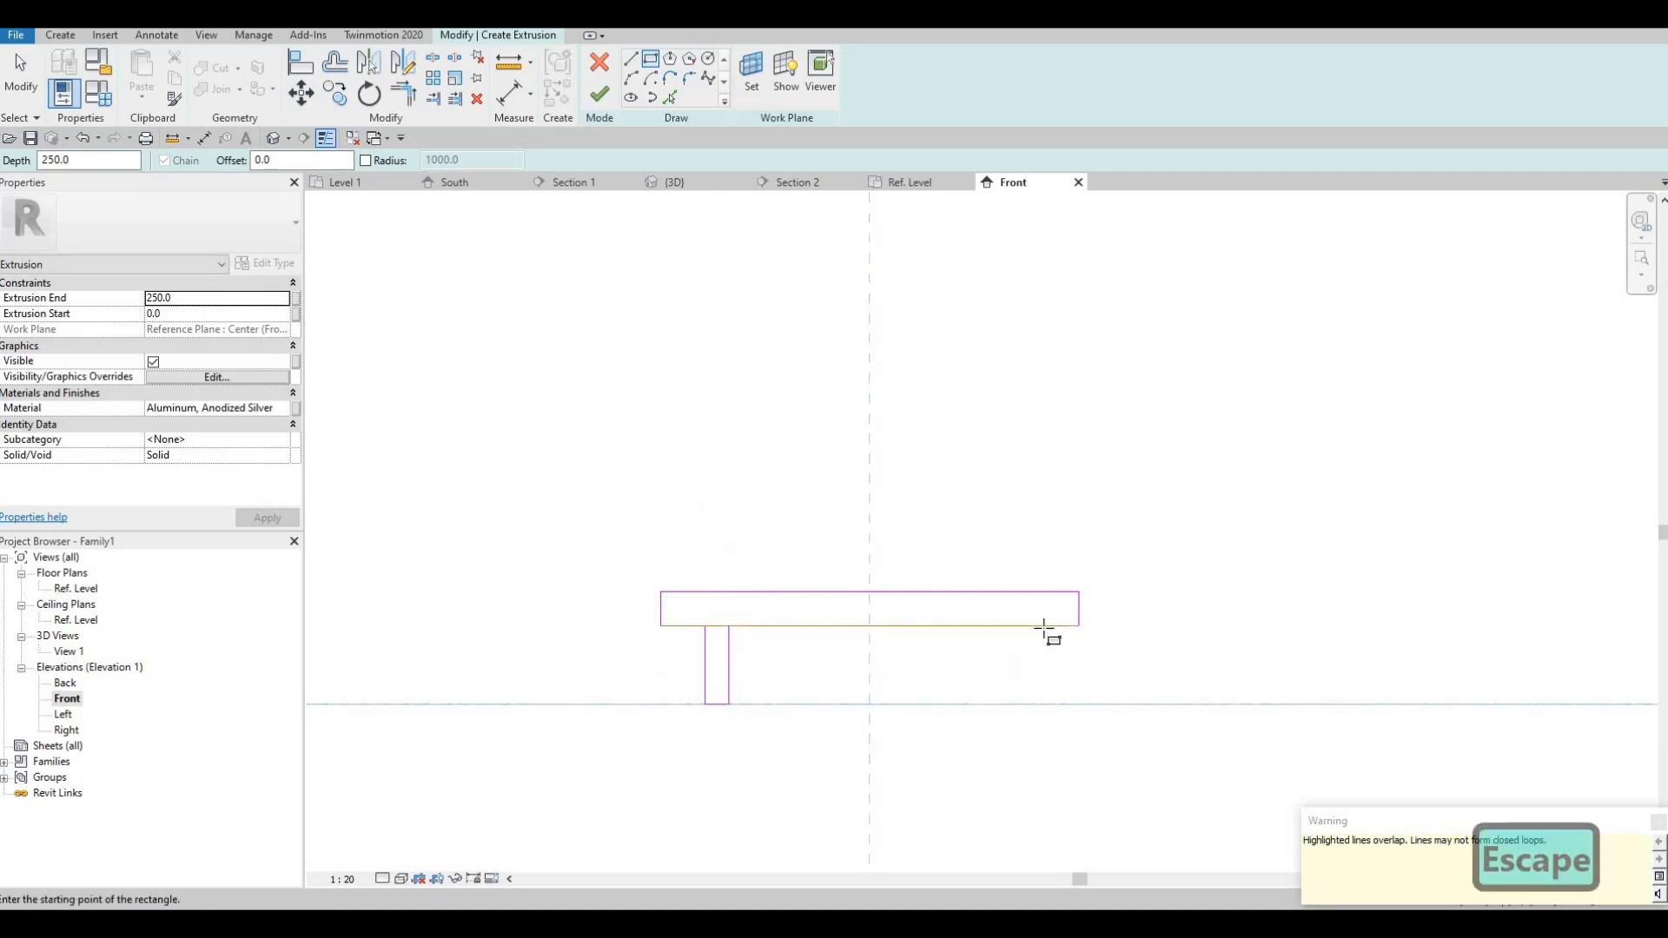
key(Escape)
key(Escape)
Mirror a copy of the leg rectangle about an axis drawn along the vertical centre plane.
drag(675, 543, 765, 746)
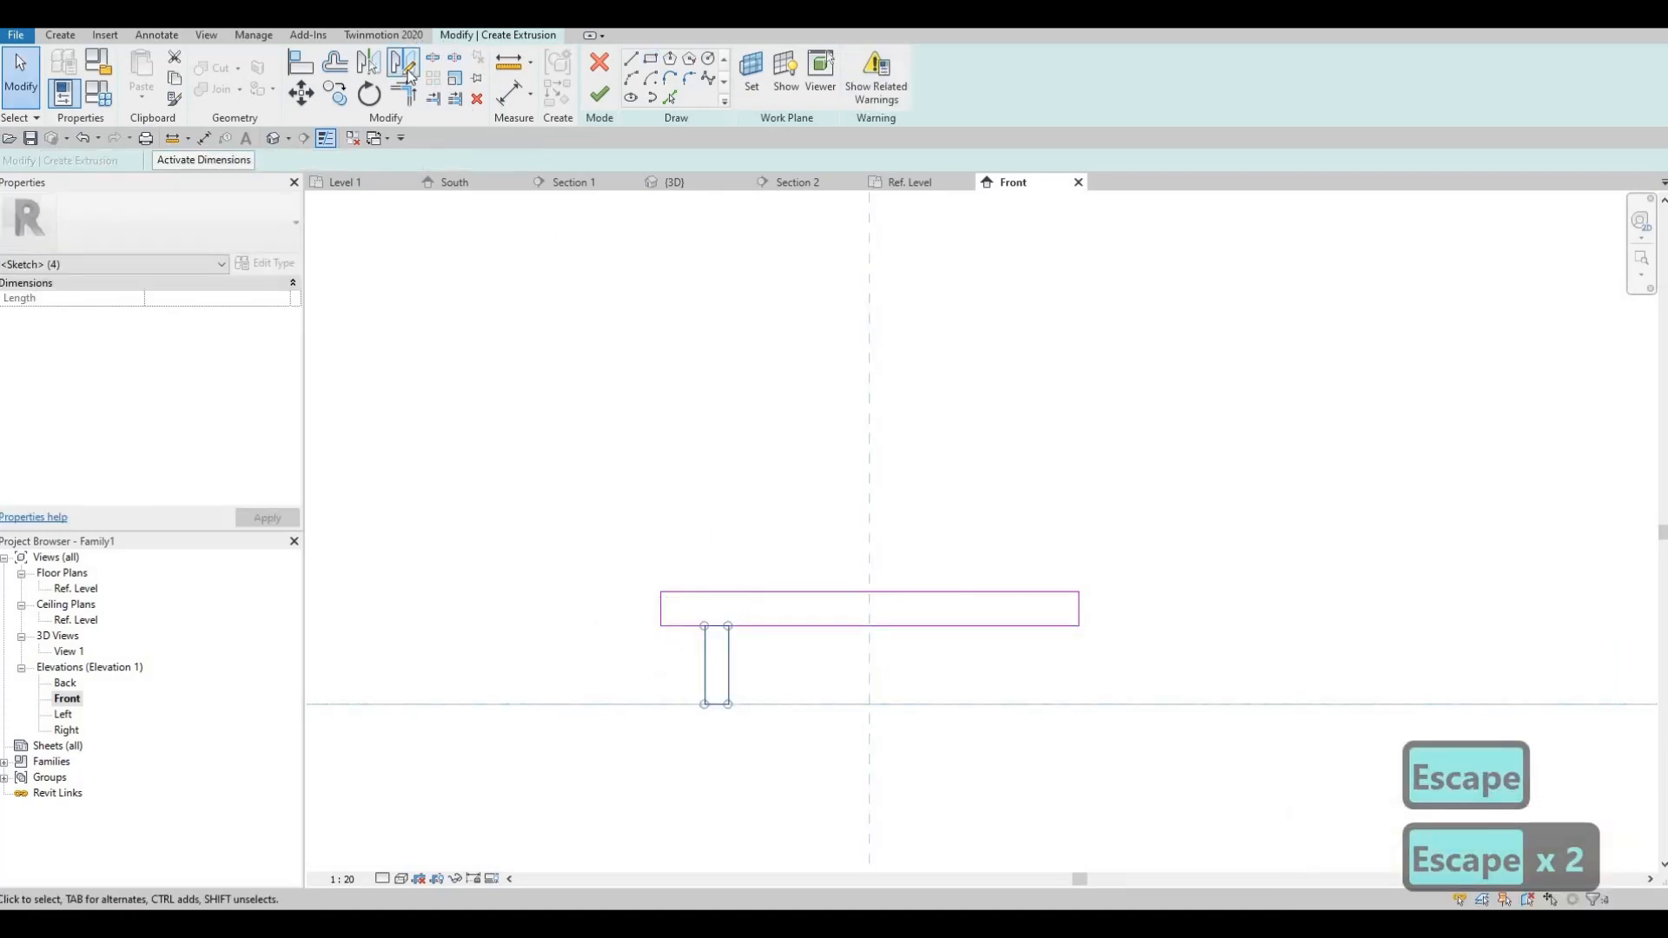
click(405, 69)
click(868, 504)
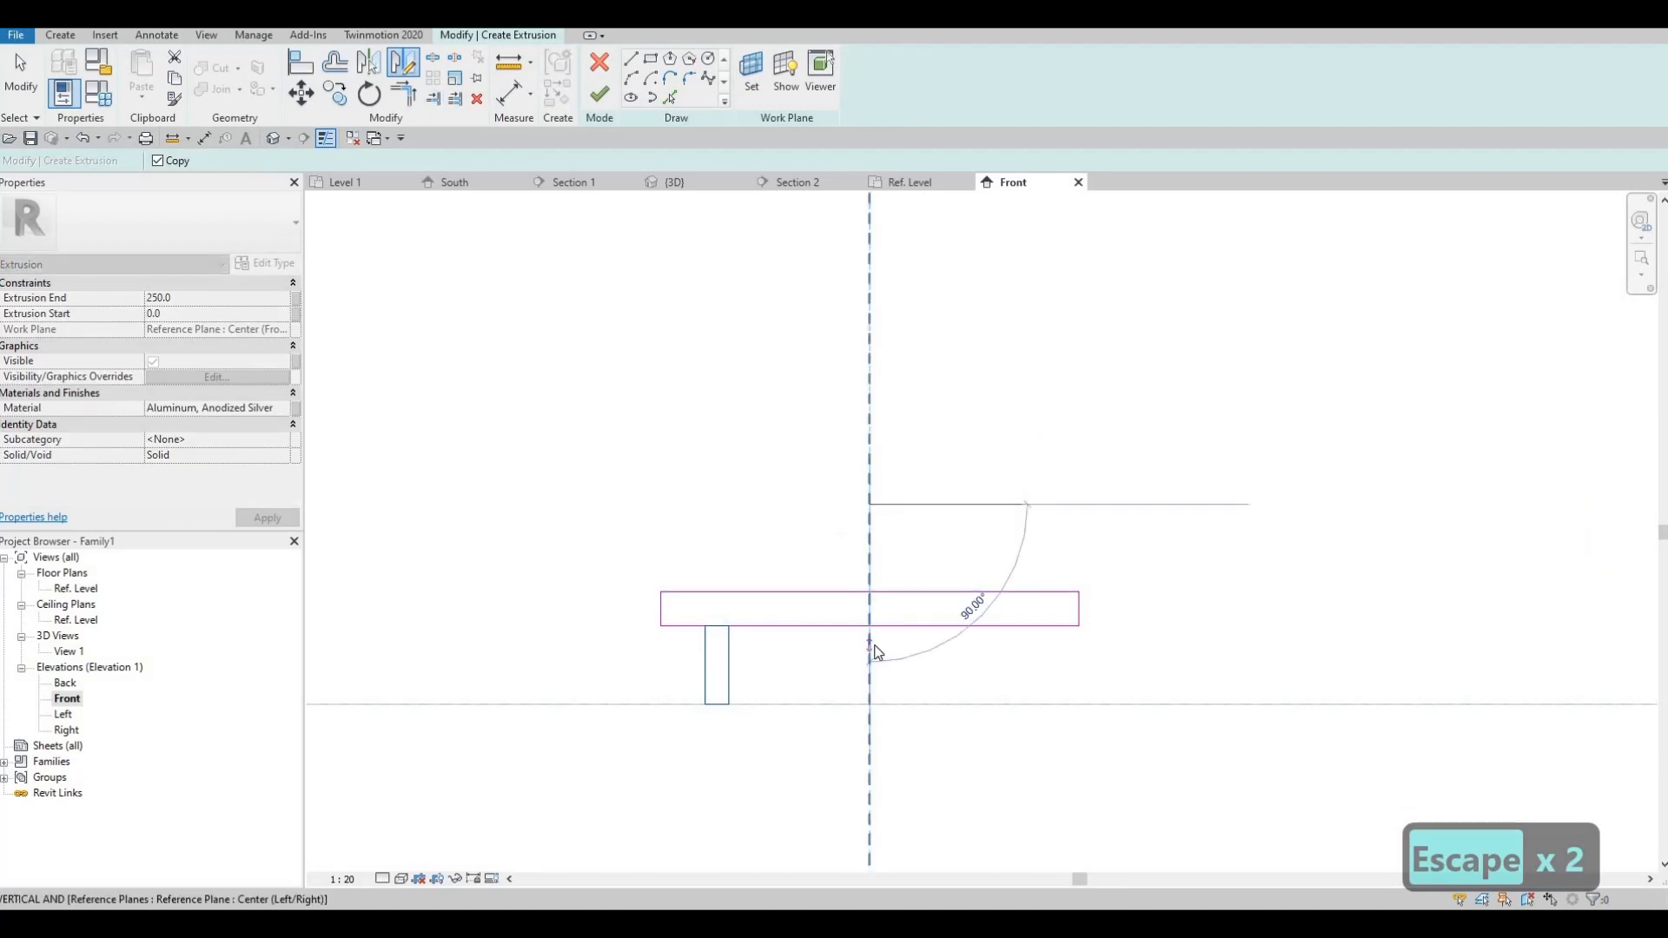
click(869, 651)
key(Escape)
key(Escape)
key(Escape)
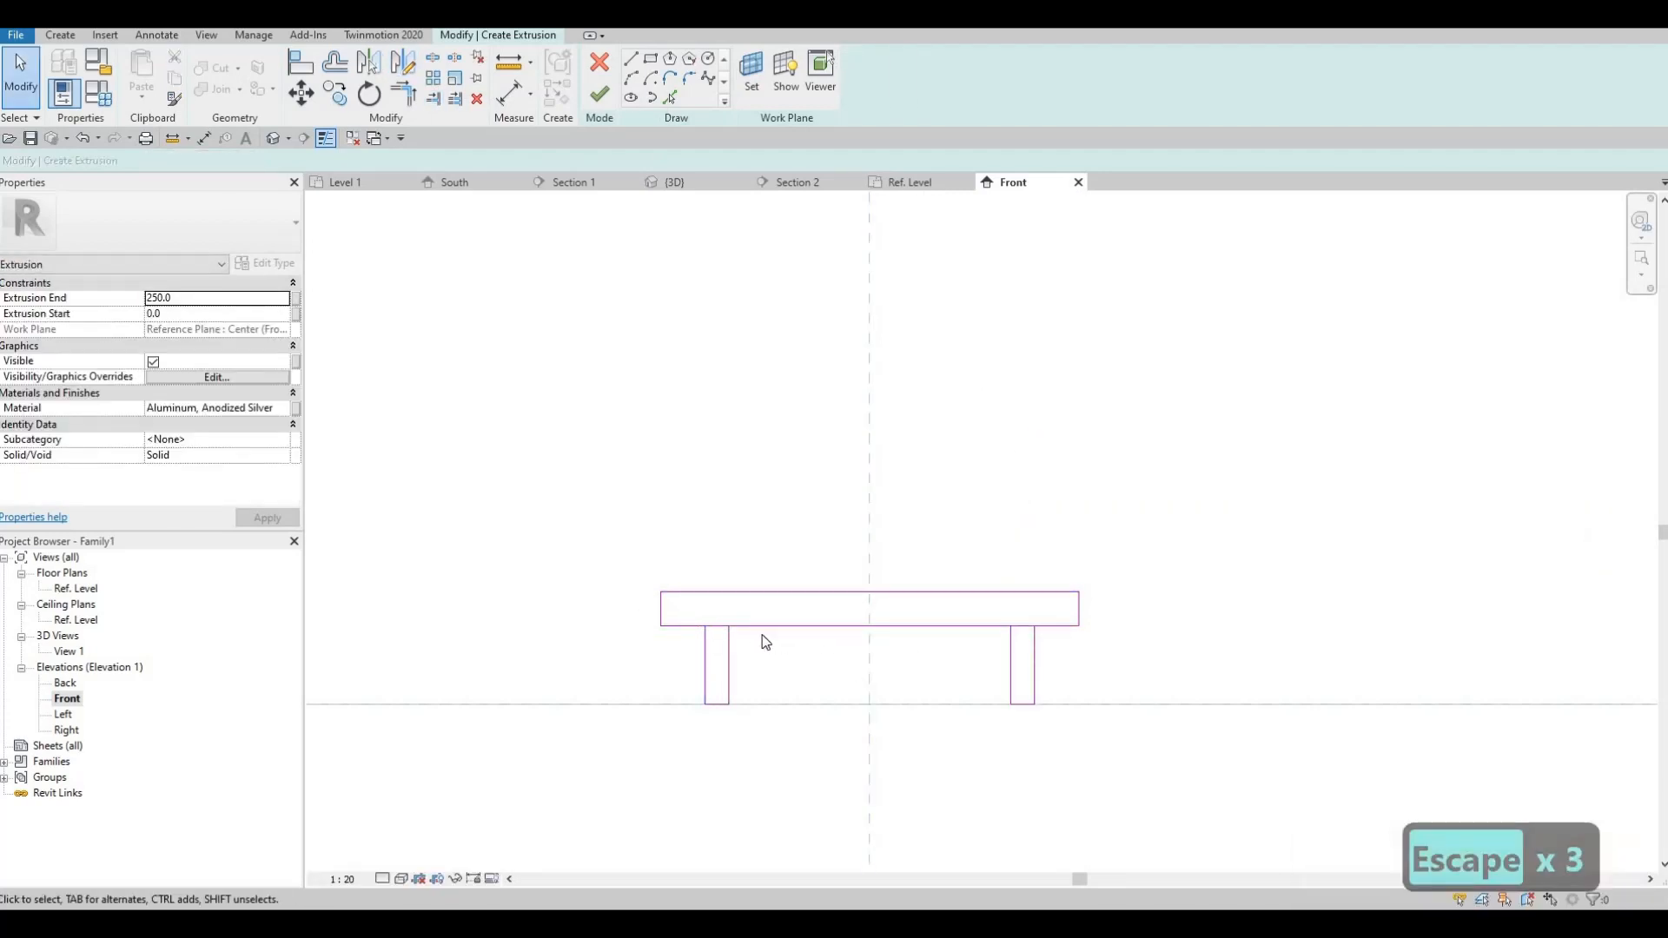
key(Escape)
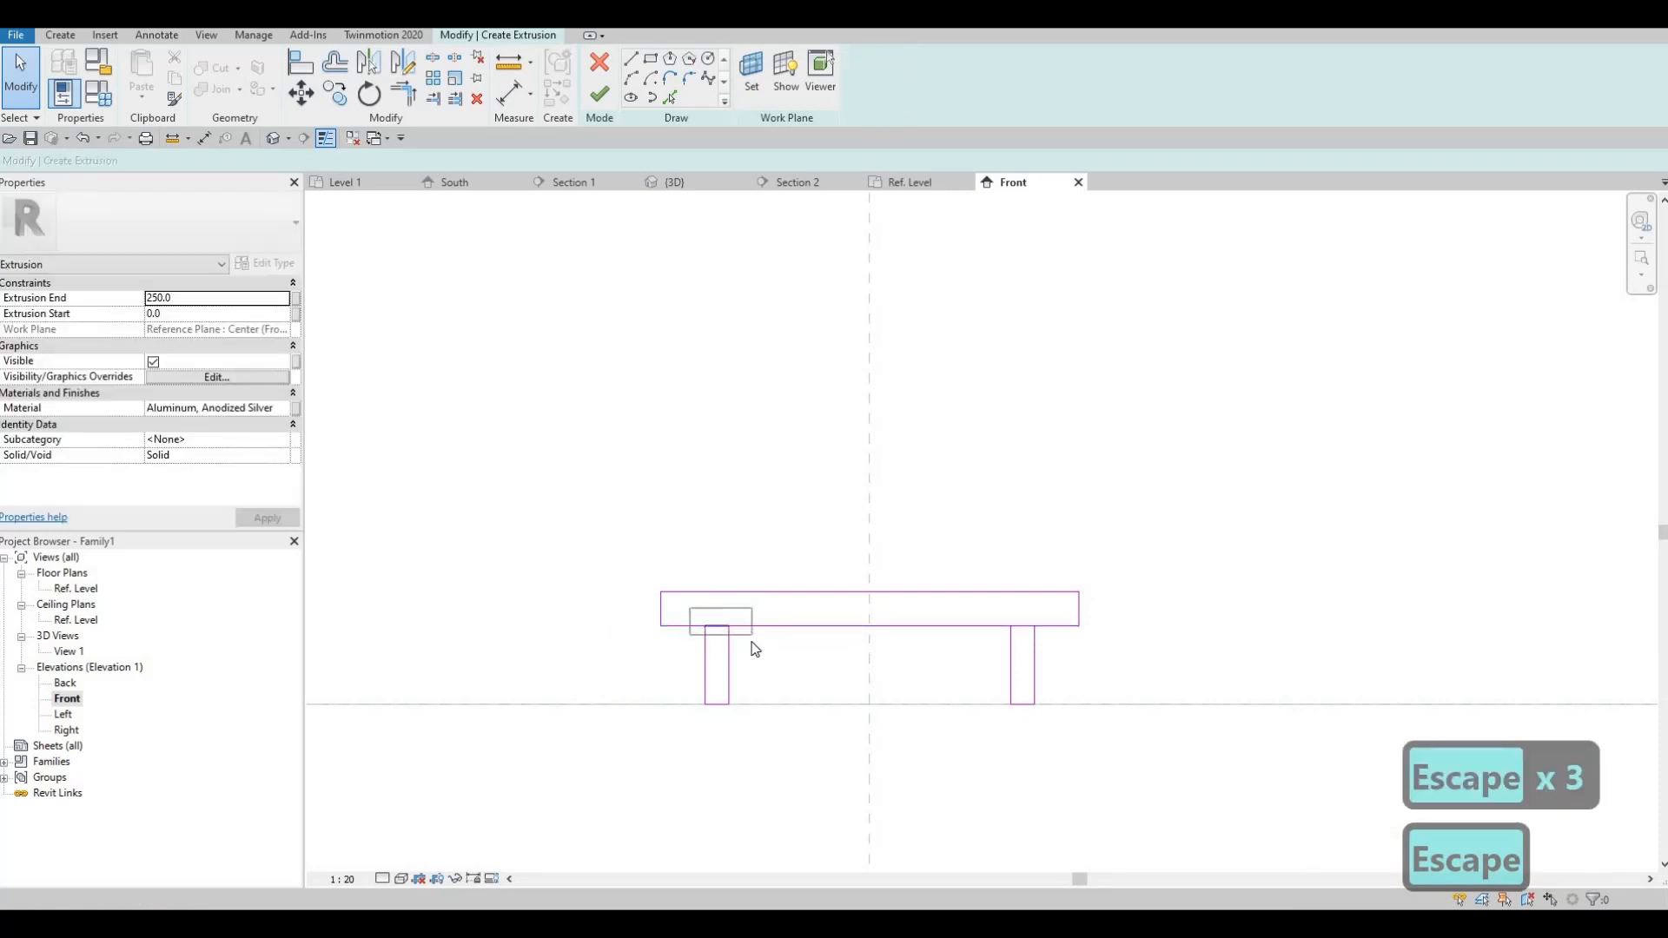
Delete the short top edges of both legs where they overlap the bar's lower edge.
click(728, 627)
scroll(1143, 611, up, 2)
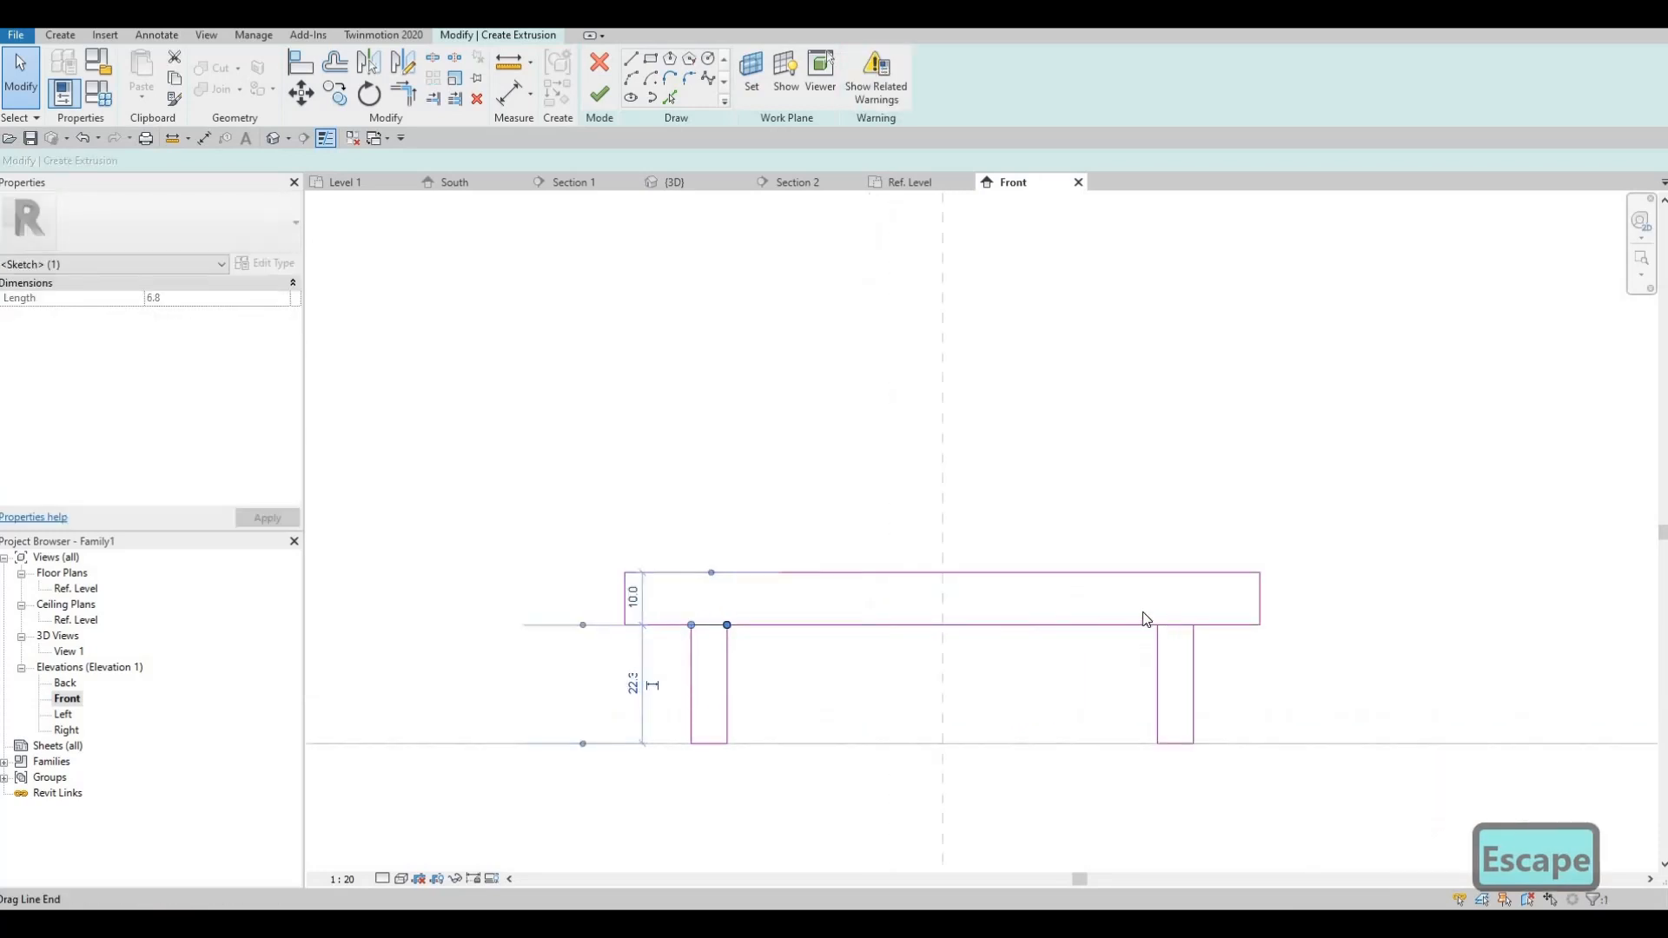
key(Delete)
click(1192, 666)
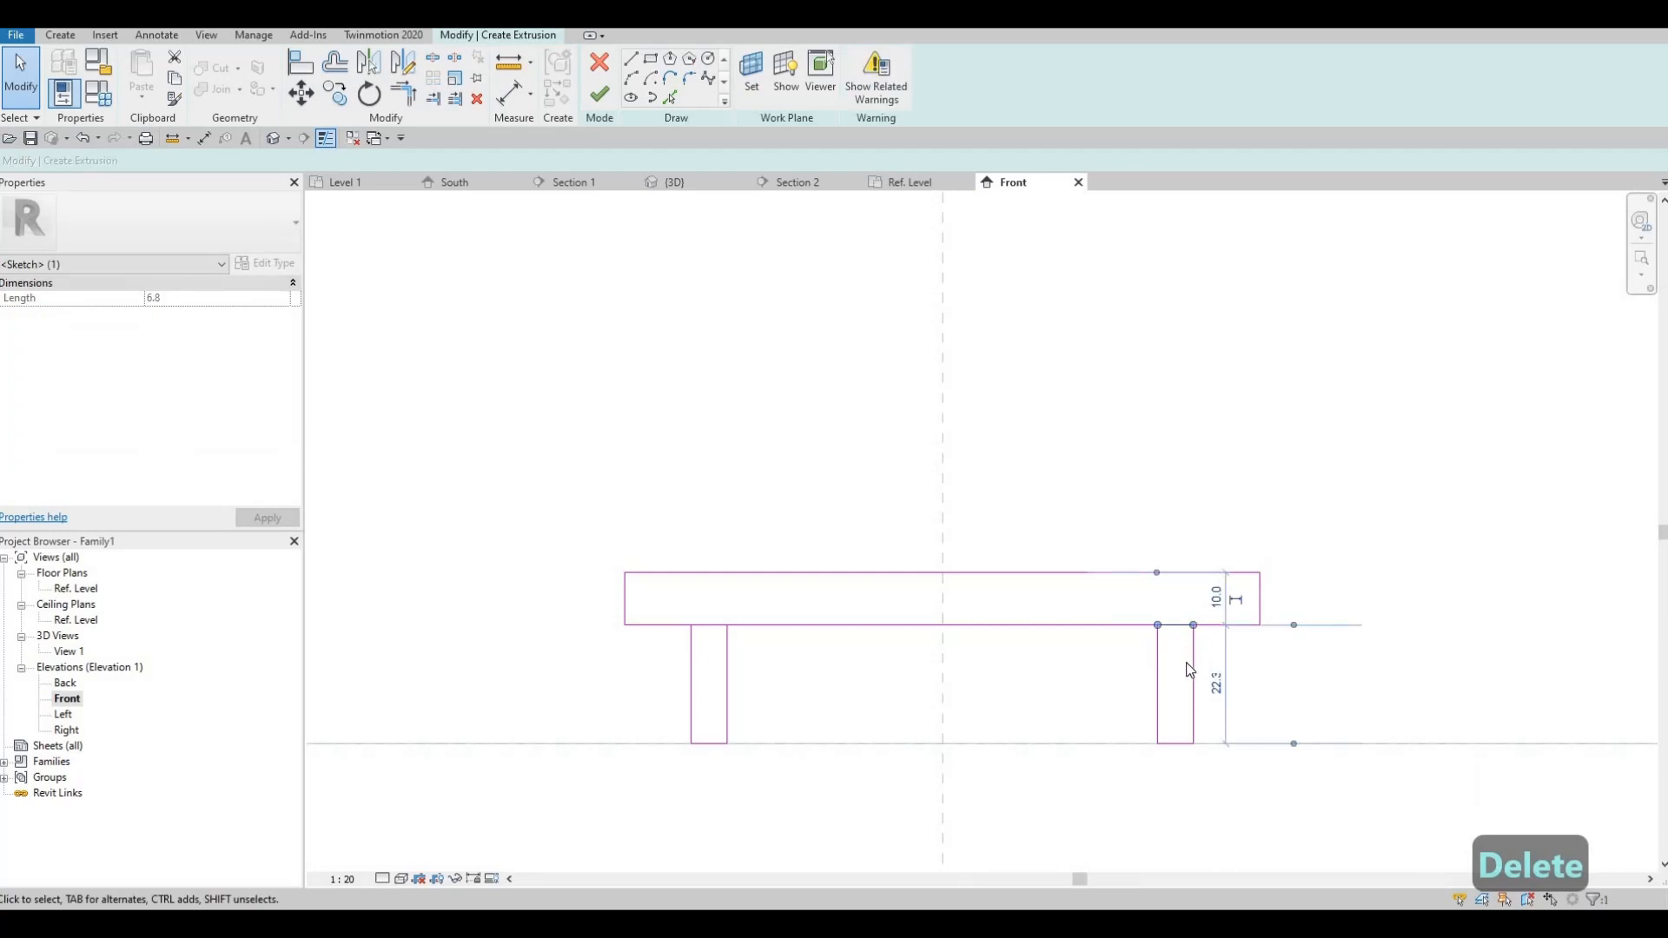
key(Delete)
Split the bar's lower edge at two points, one within the right leg and one within the left leg.
key(s)
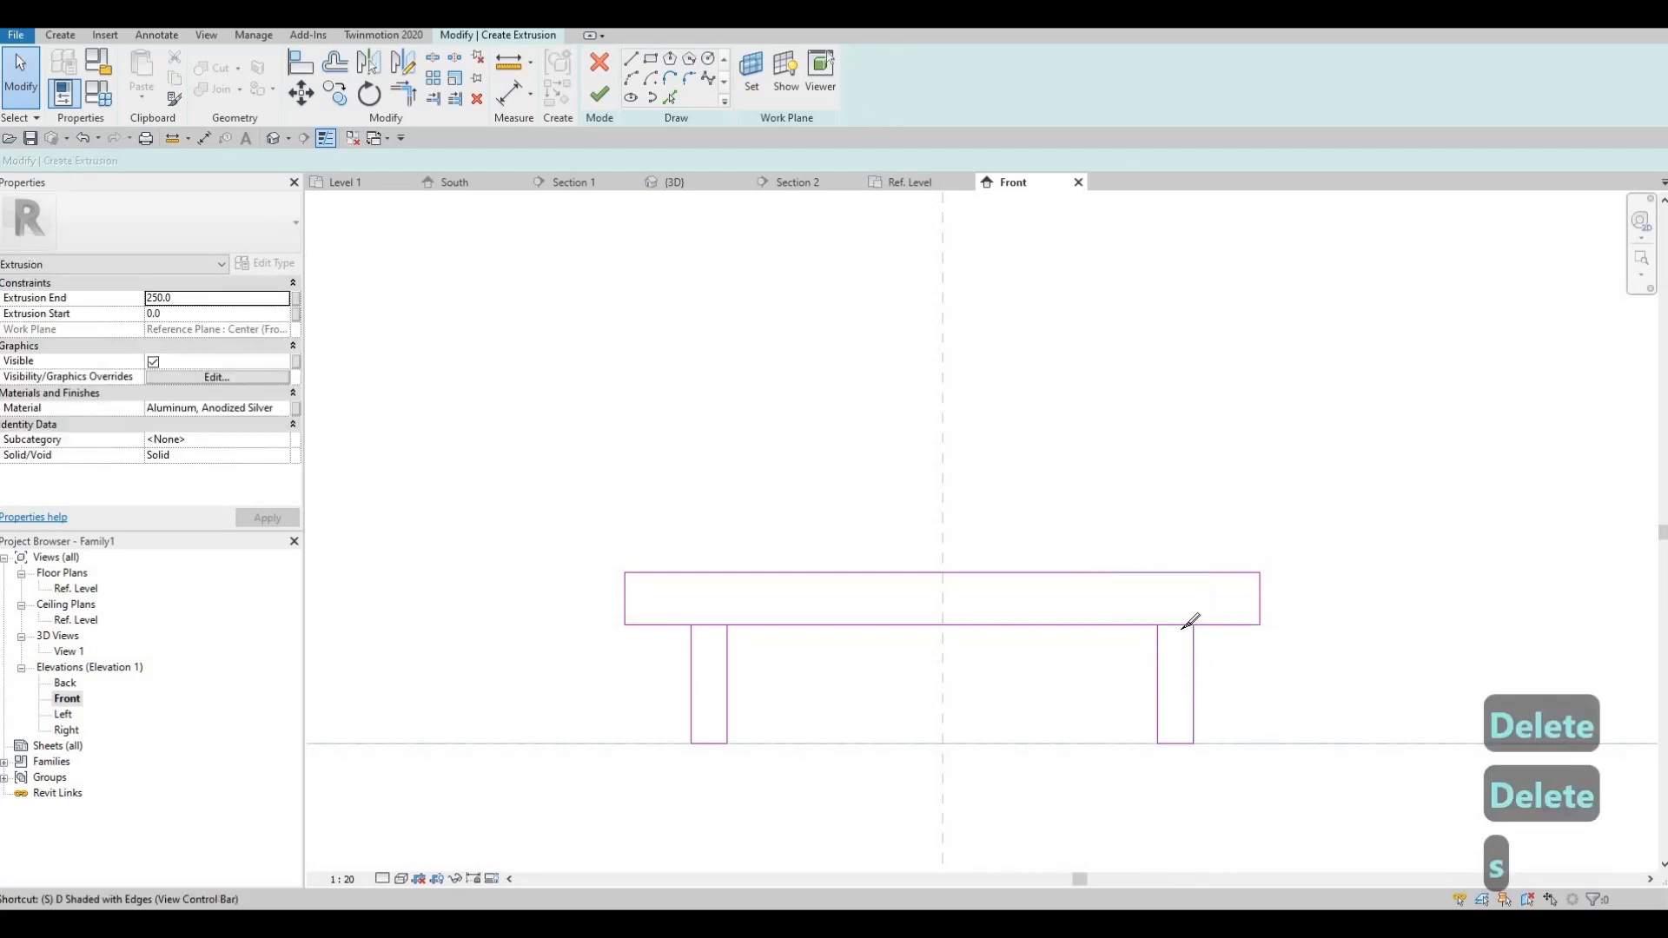
key(l)
click(1183, 625)
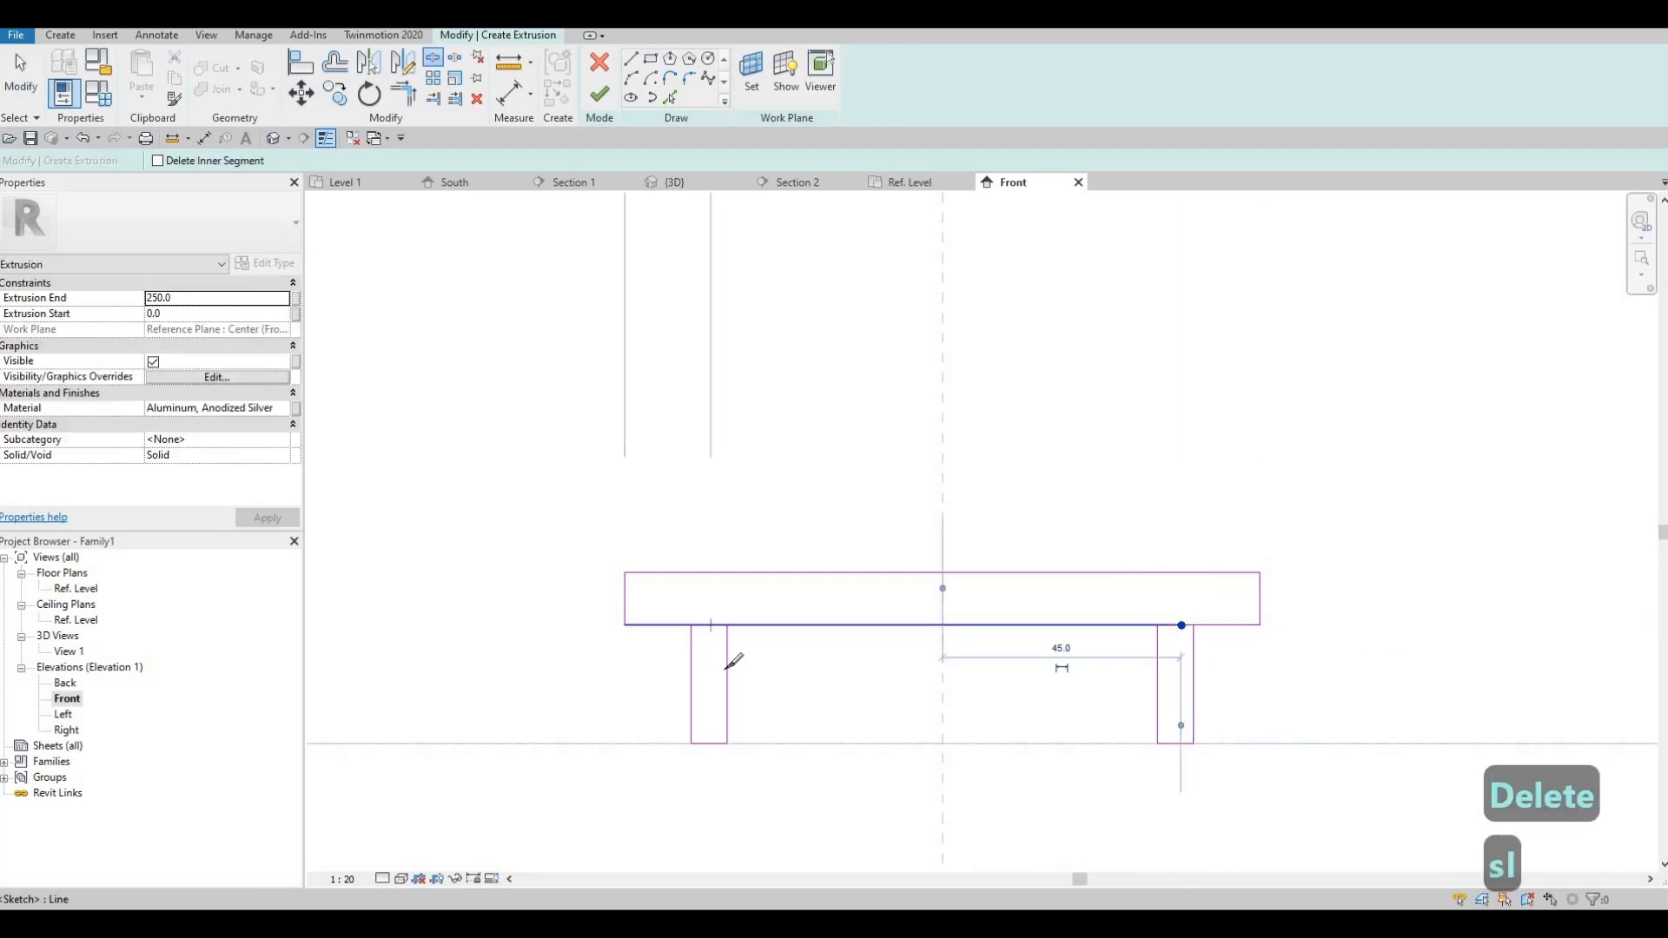
click(728, 665)
key(Escape)
key(Escape)
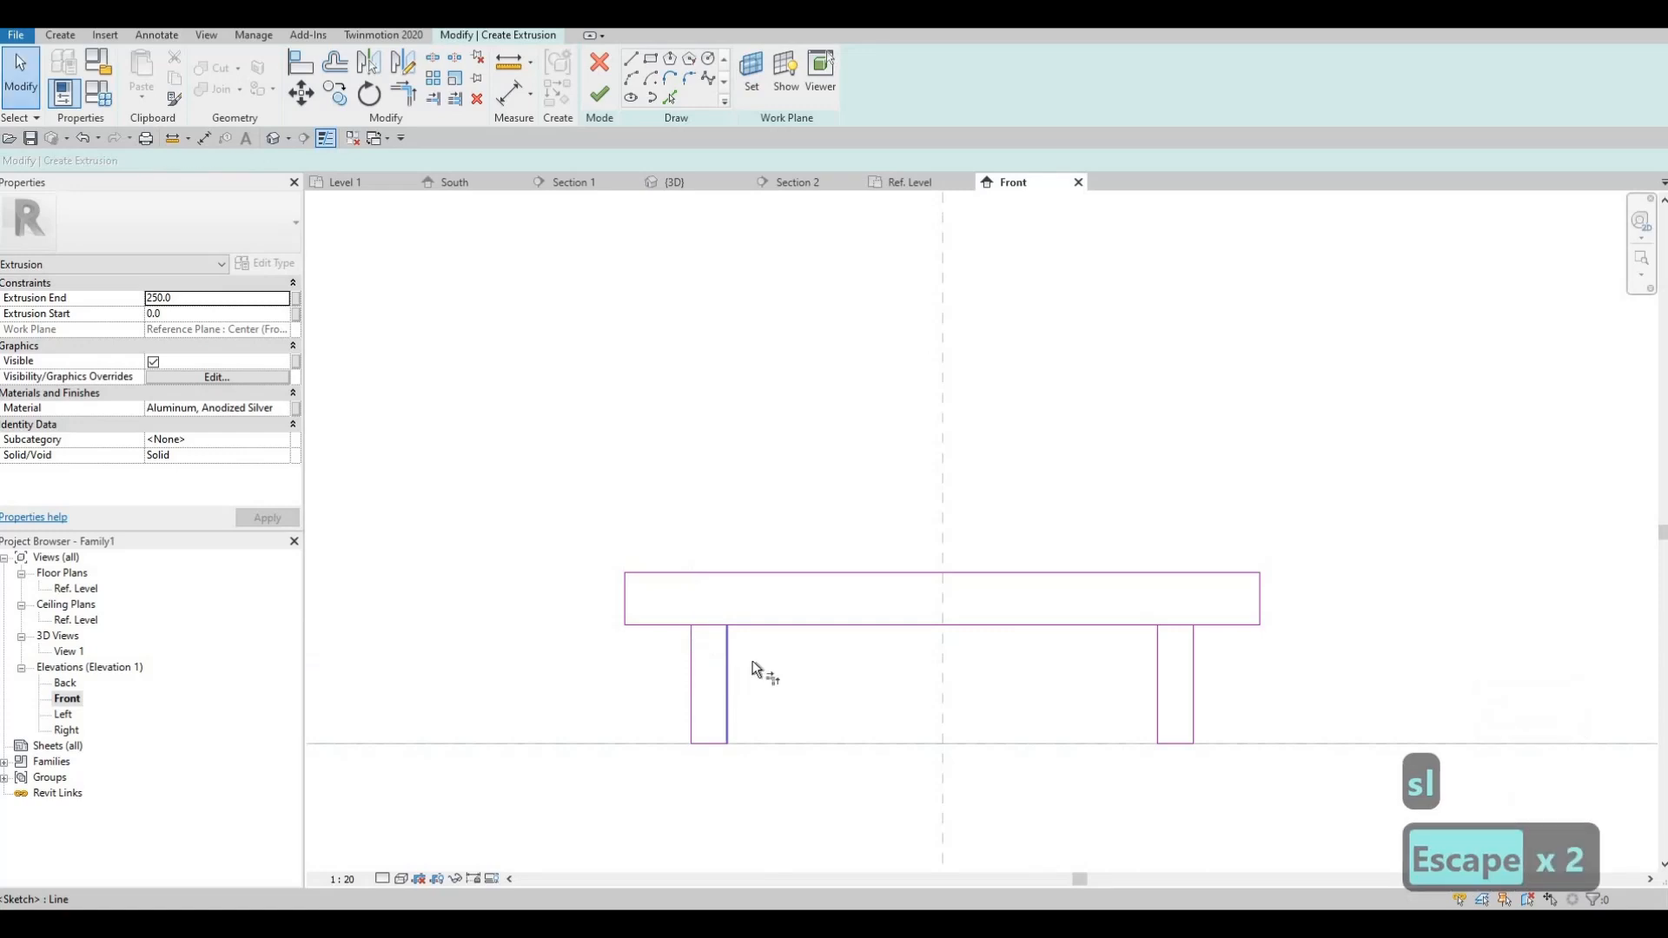
Trim the middle segment of the bar's lower edge to meet the left leg's inner side.
key(t)
key(r)
click(763, 624)
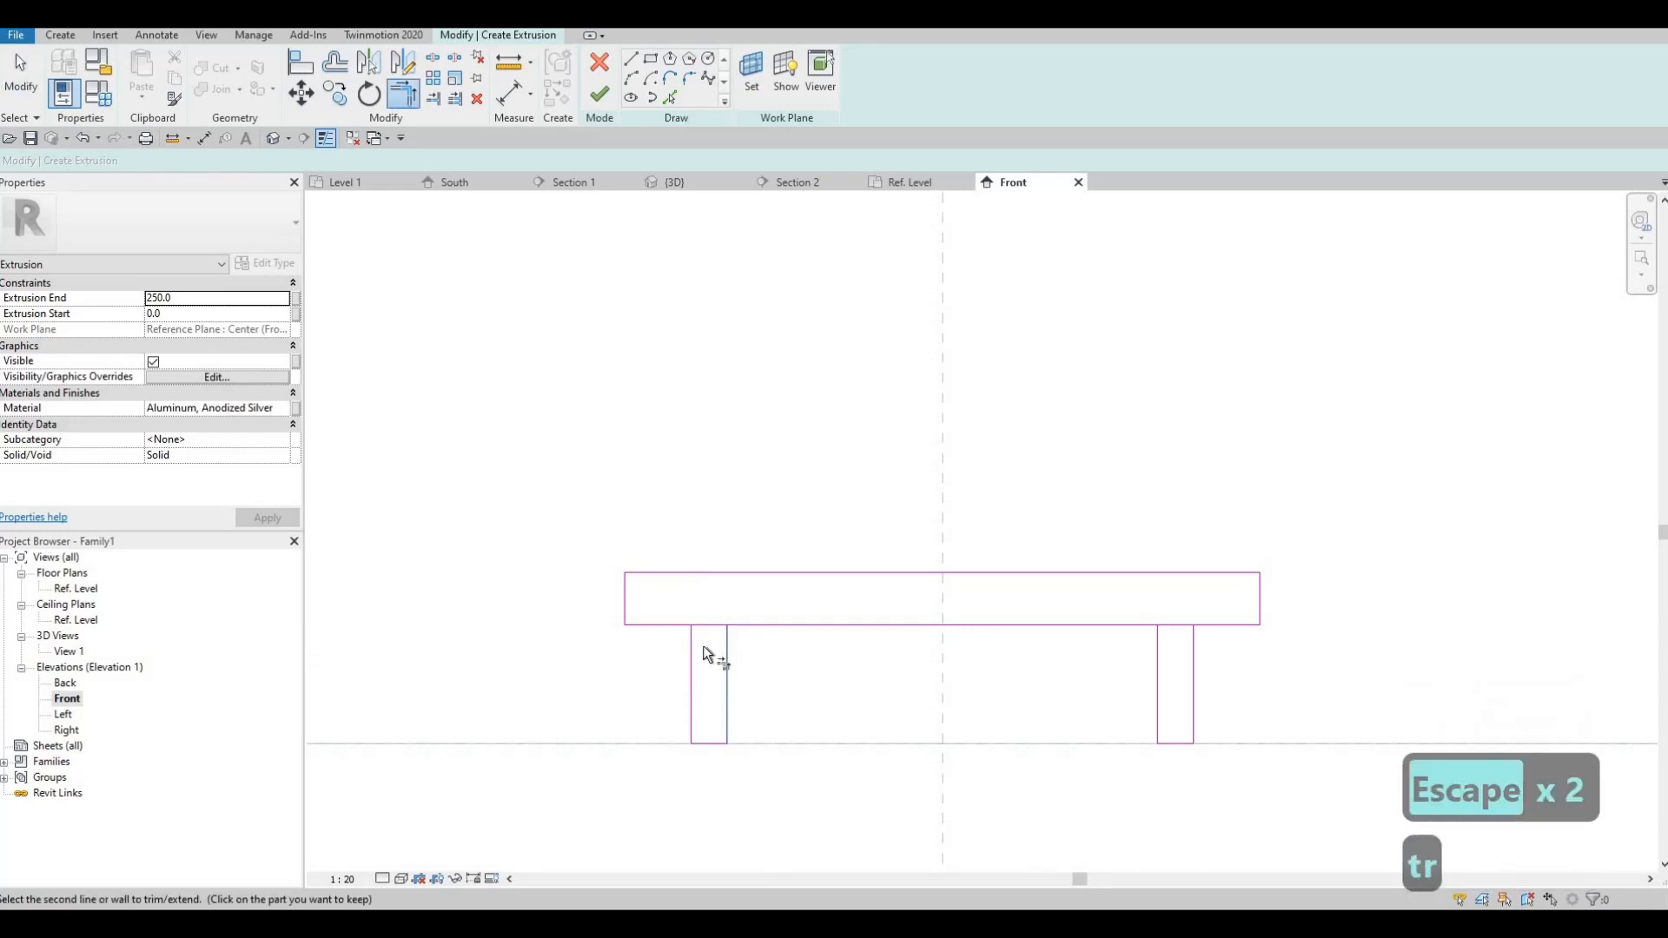
click(701, 646)
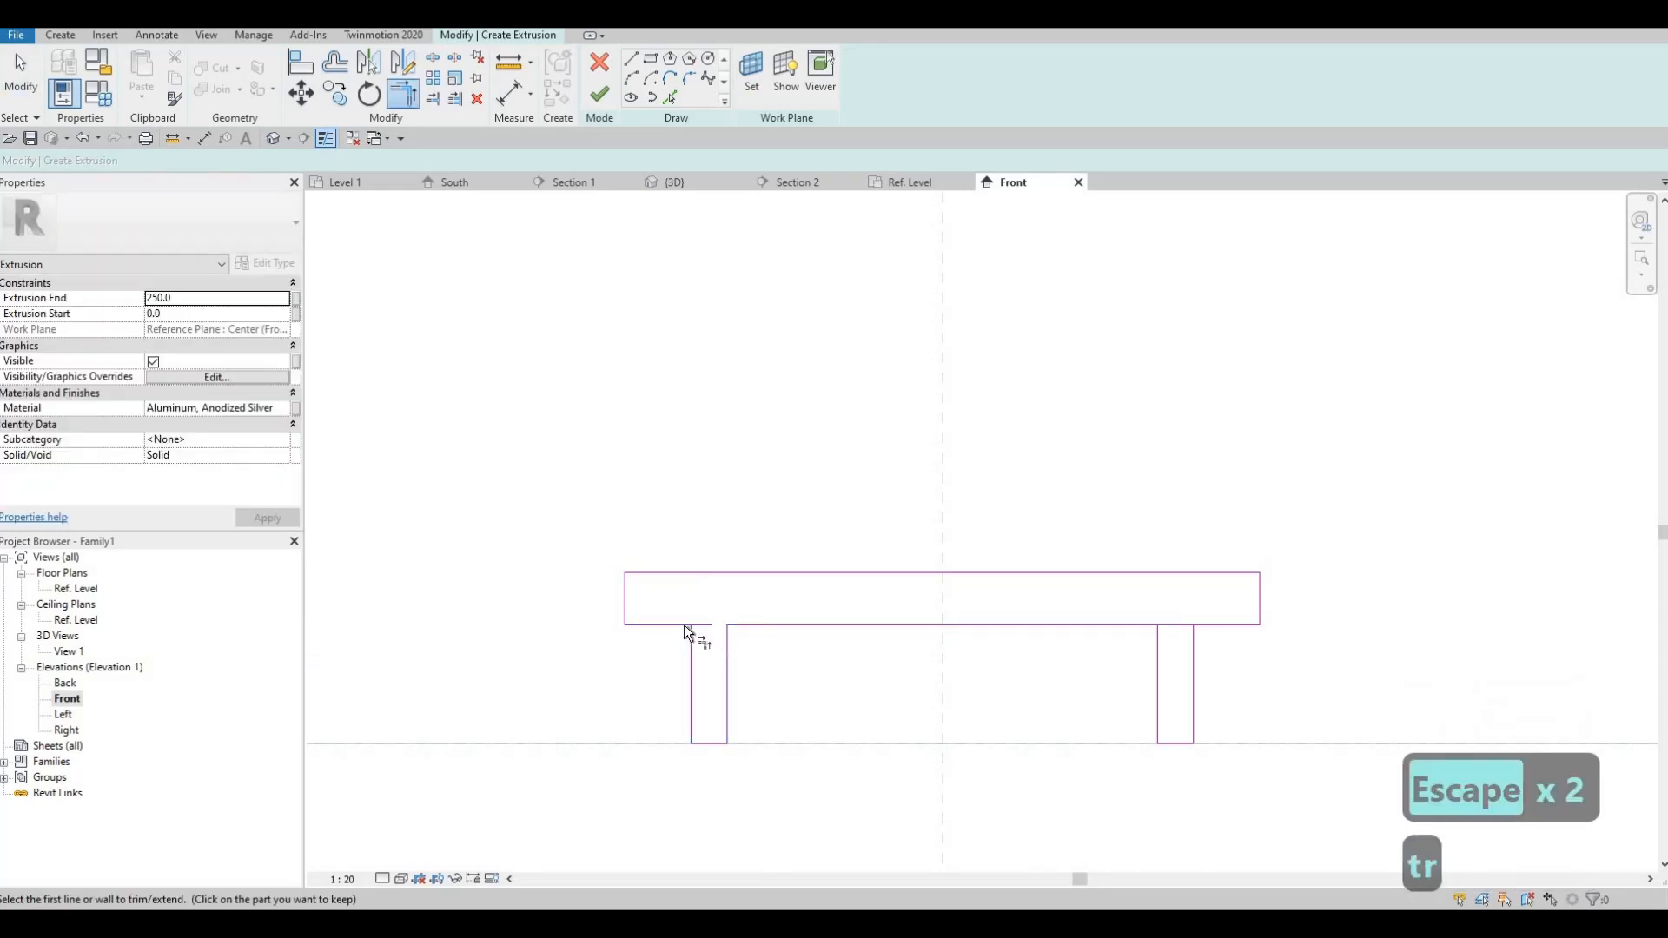
Try to trim the left segment of the bar's lower edge against the right leg's inner side.
click(684, 624)
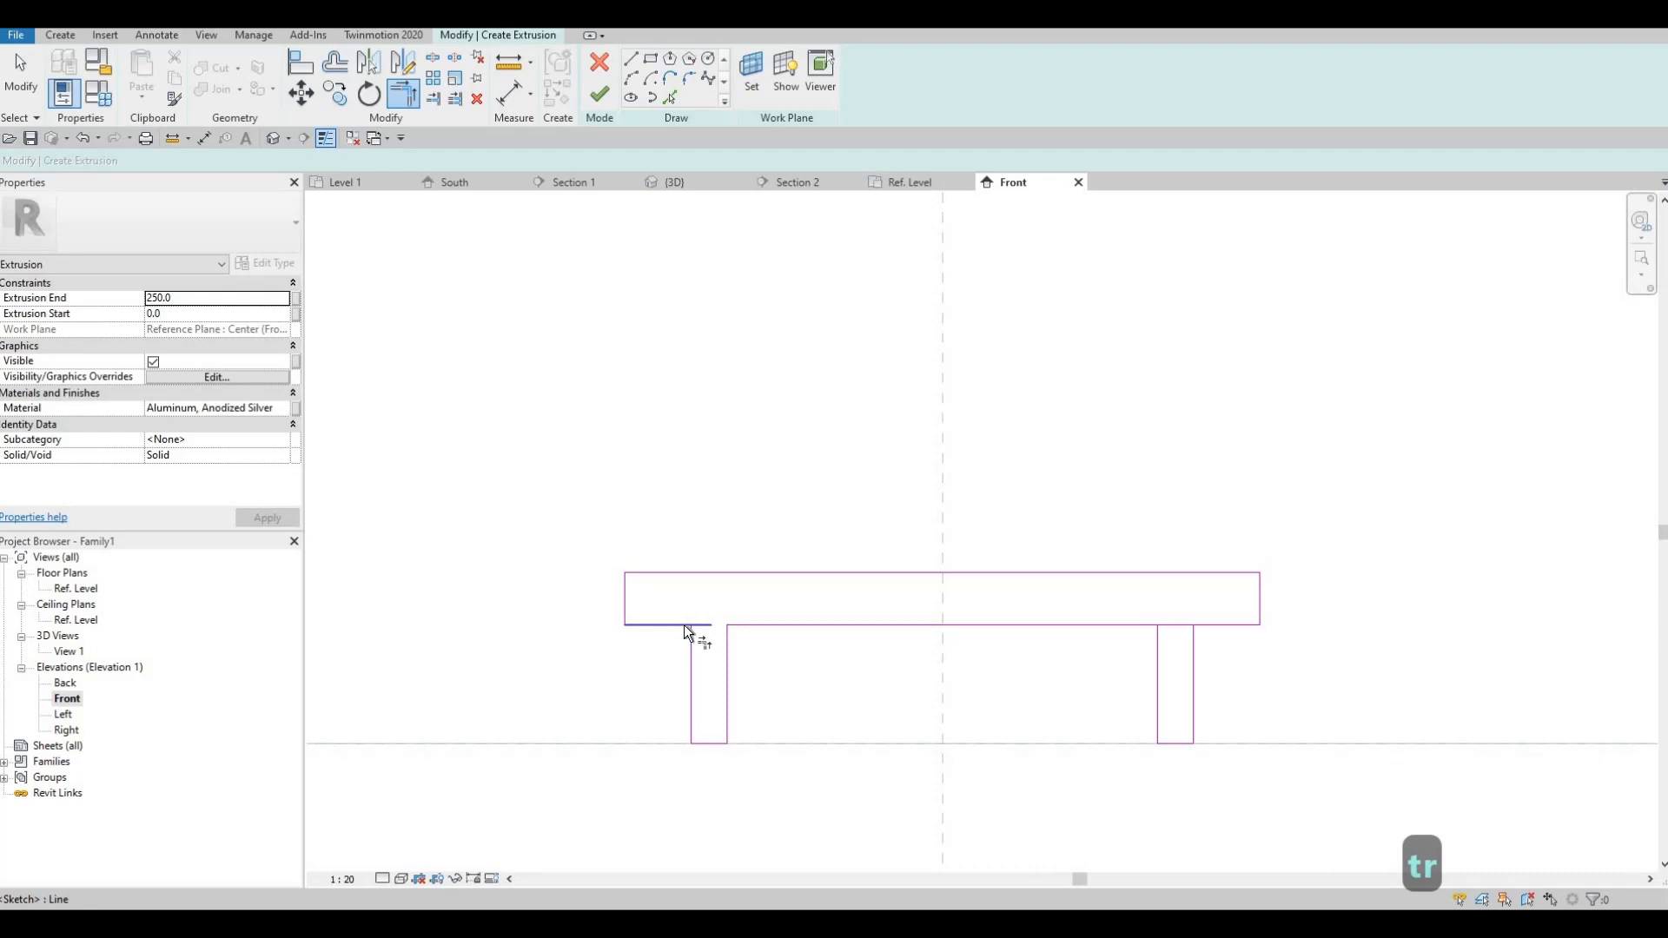
click(1159, 638)
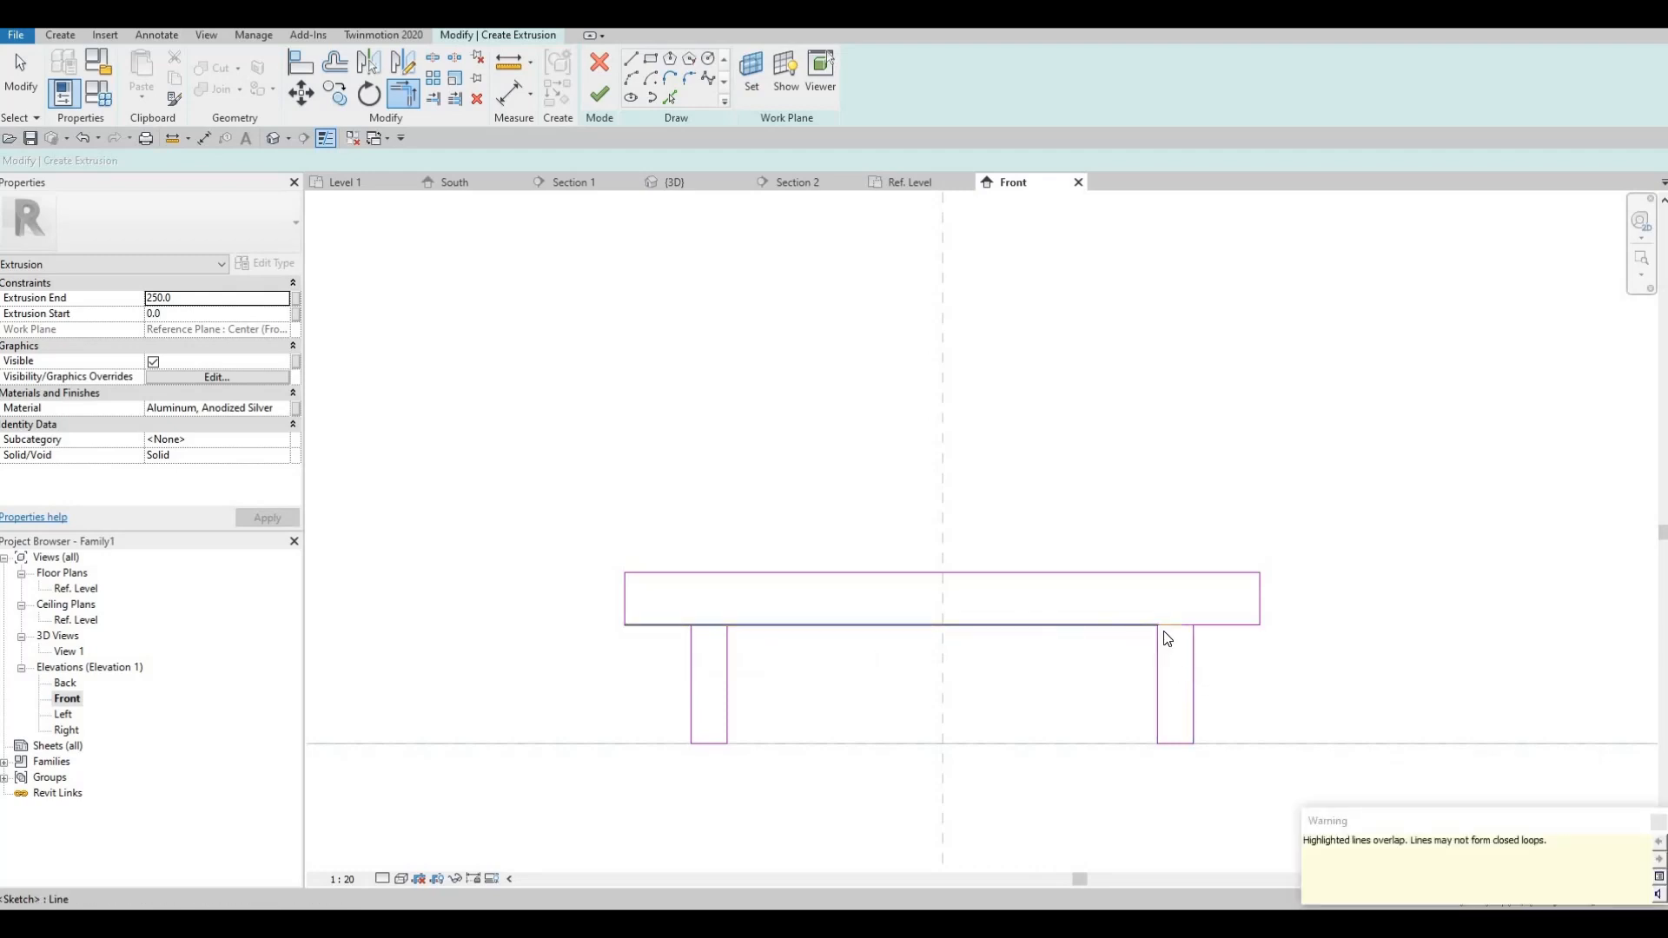
key(Escape)
key(Escape)
scroll(1170, 642, up, 2)
key(Escape)
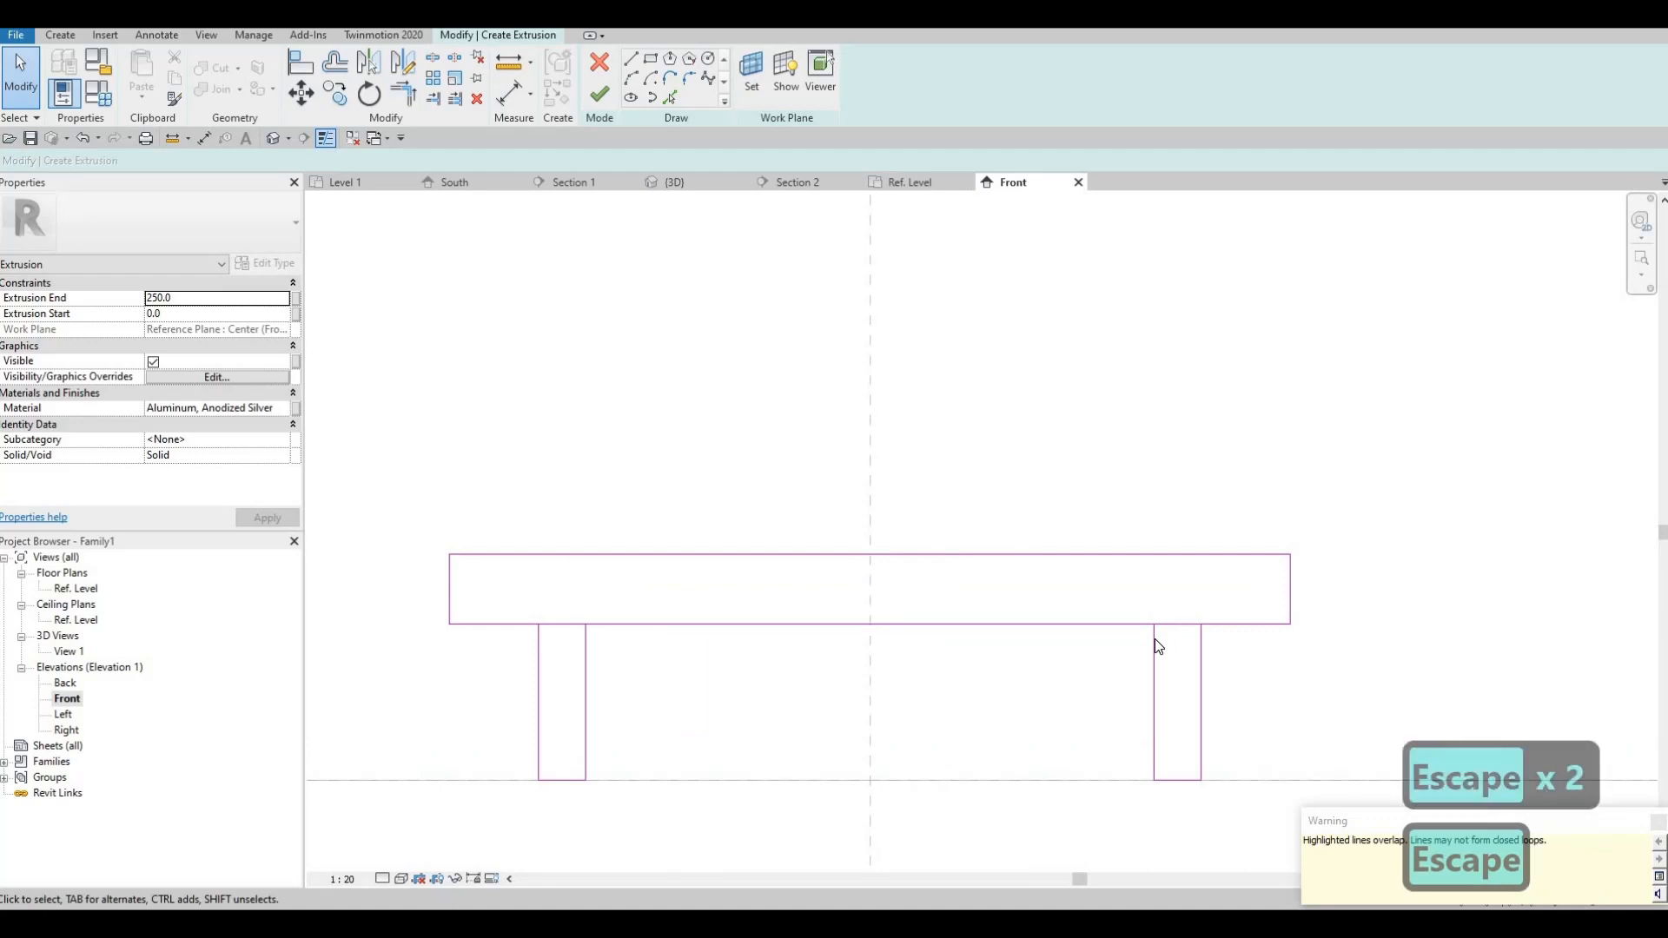
Trim the right segment of the bar's lower edge to meet the right leg's outer side.
key(t)
key(r)
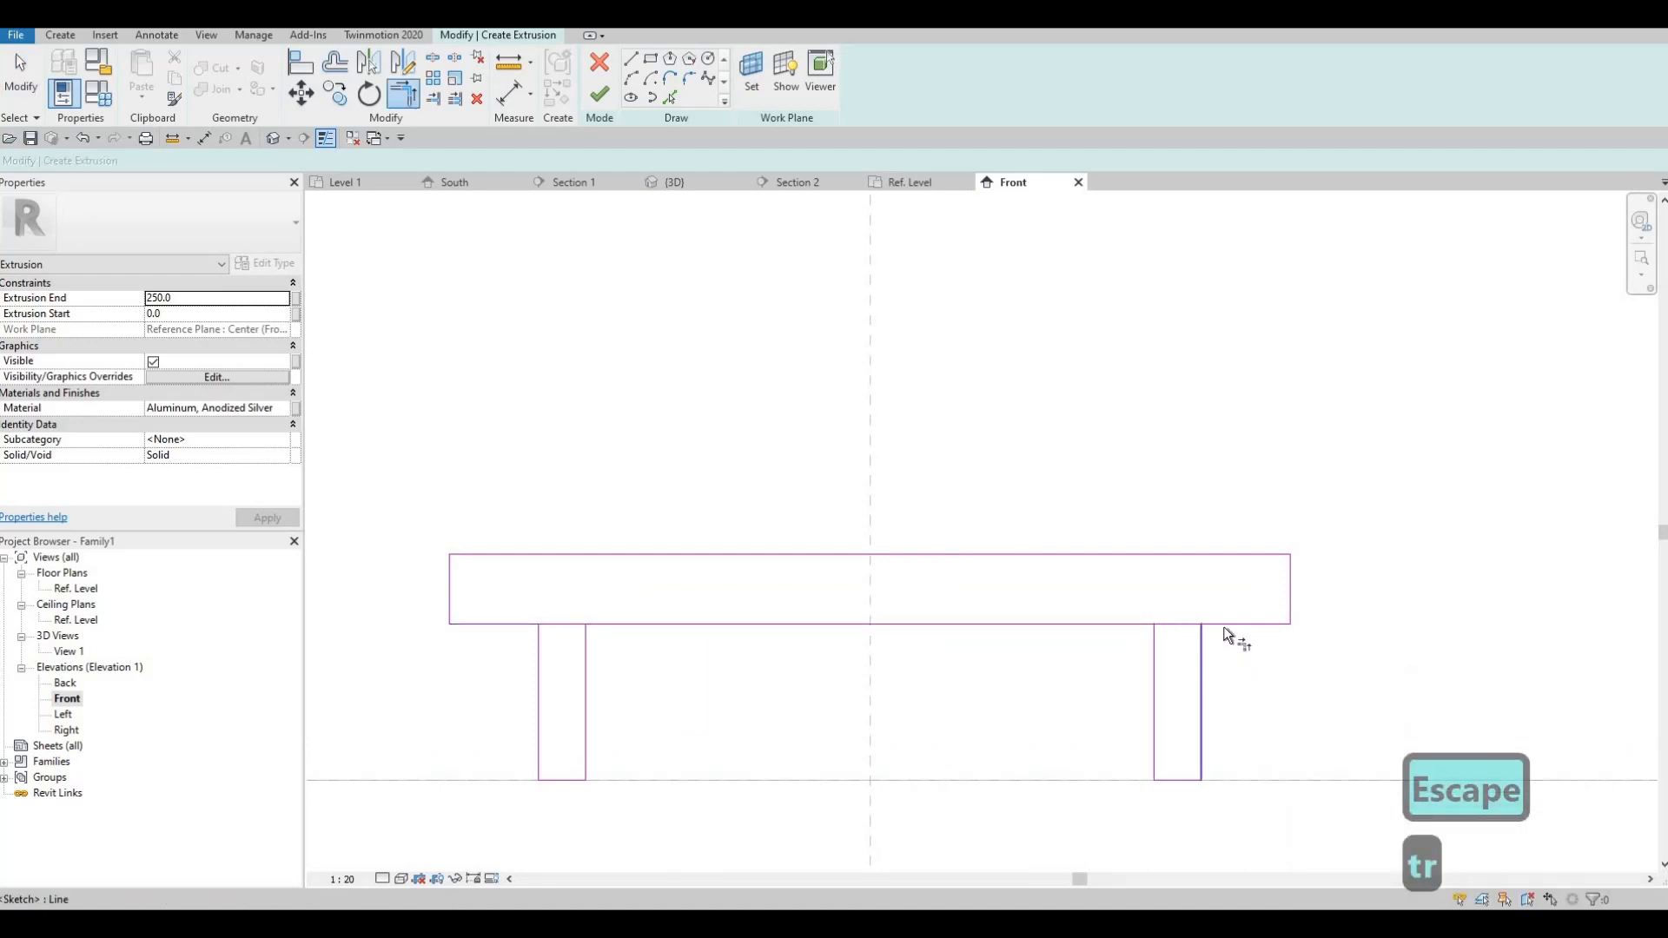
key(Escape)
key(Escape)
click(1177, 633)
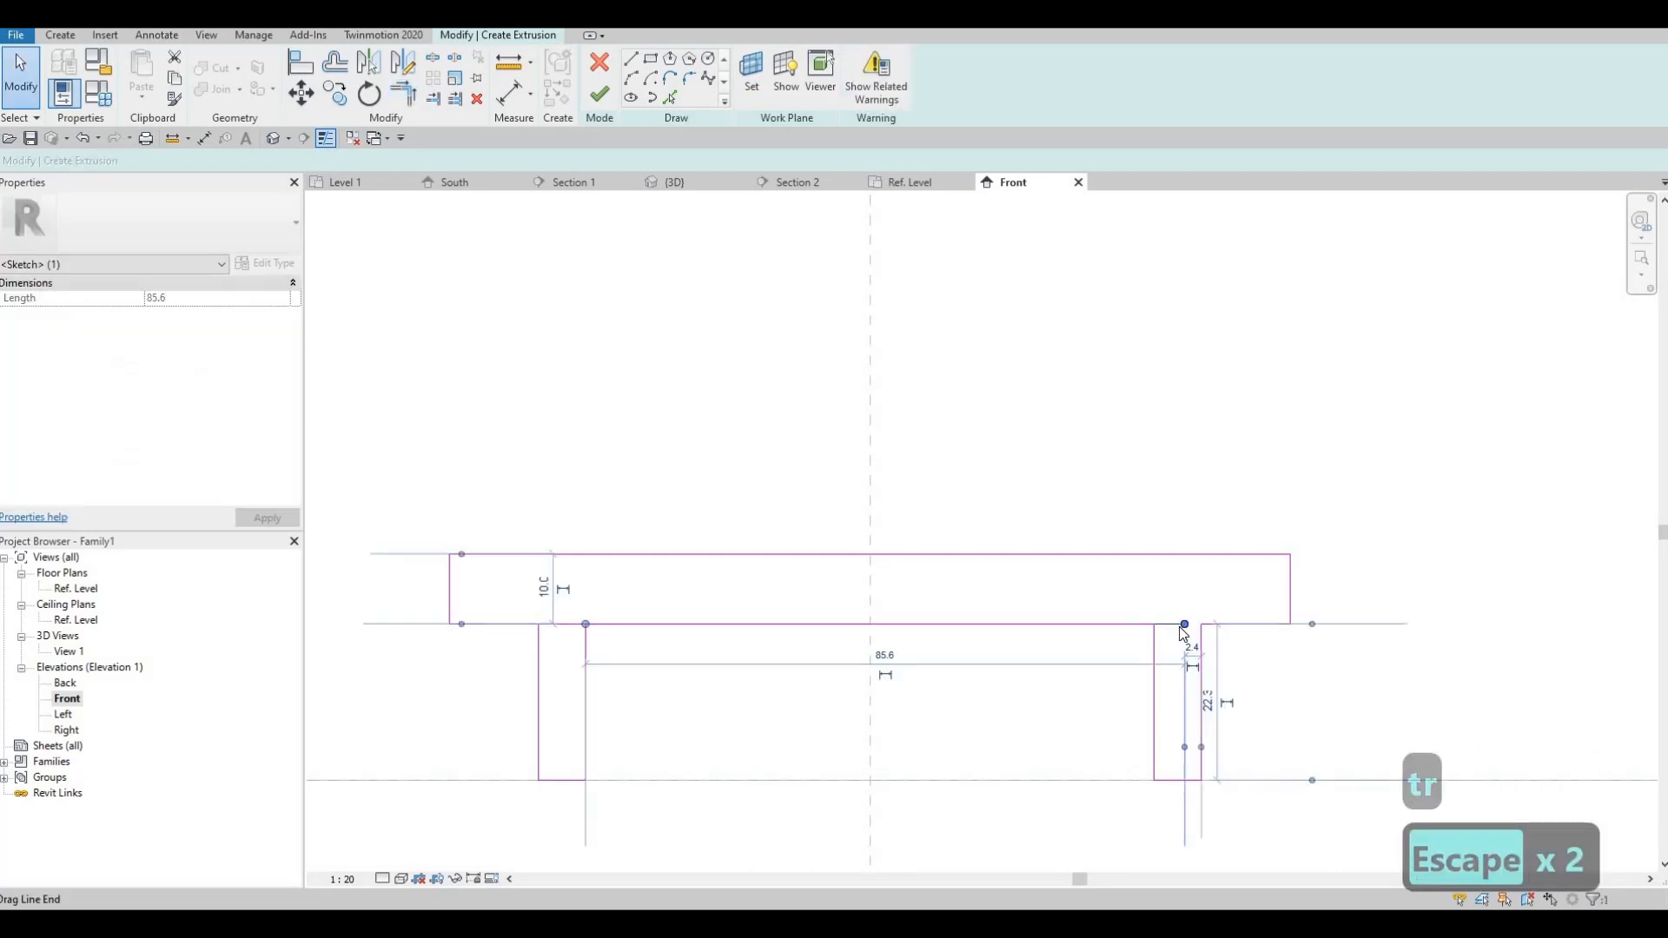
key(Escape)
click(1099, 618)
key(Escape)
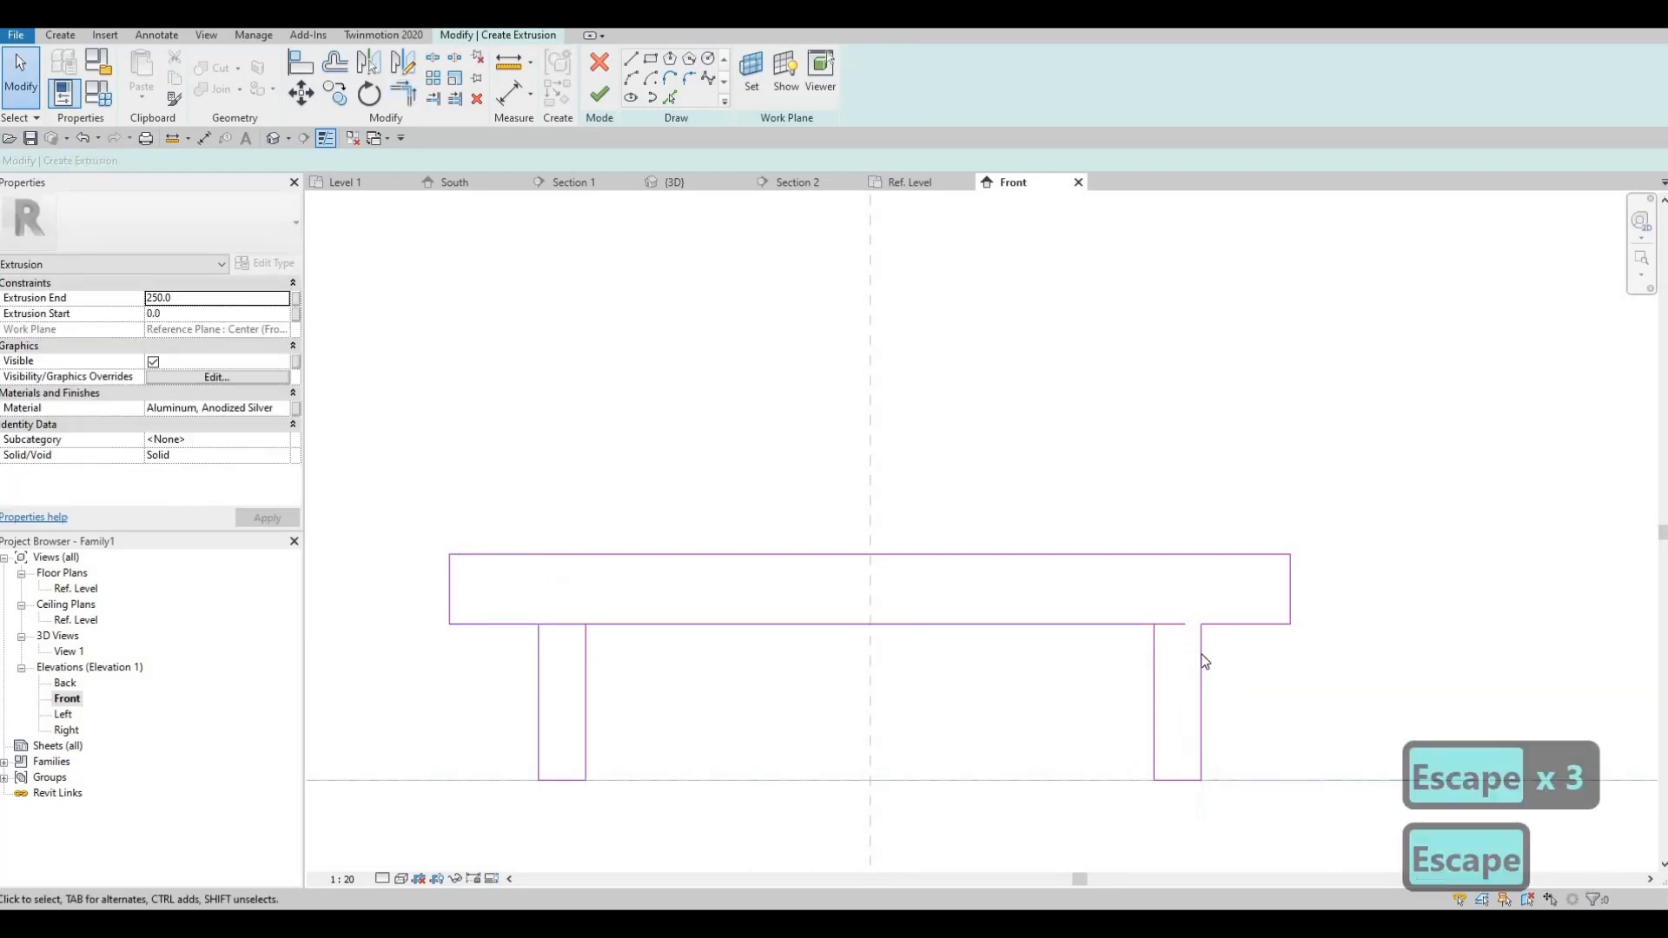
key(Escape)
click(1180, 623)
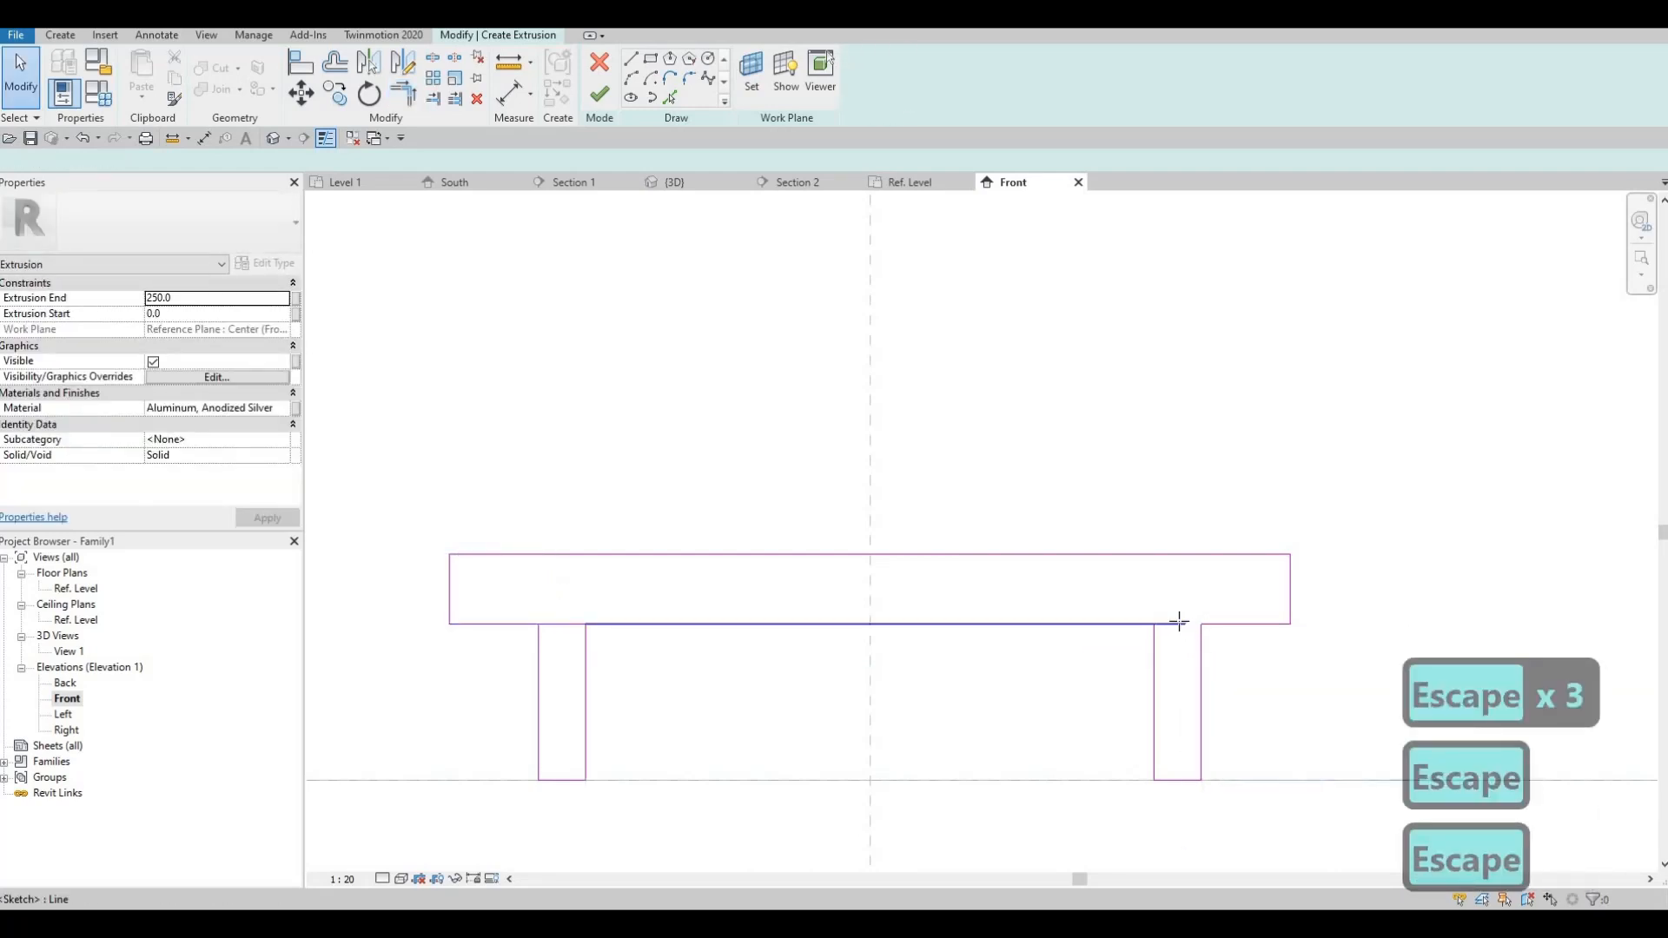
mouse_move(1185, 624)
mouse_down()
mouse_move(1091, 623)
mouse_move(1191, 651)
mouse_up()
key(Escape)
key(Escape)
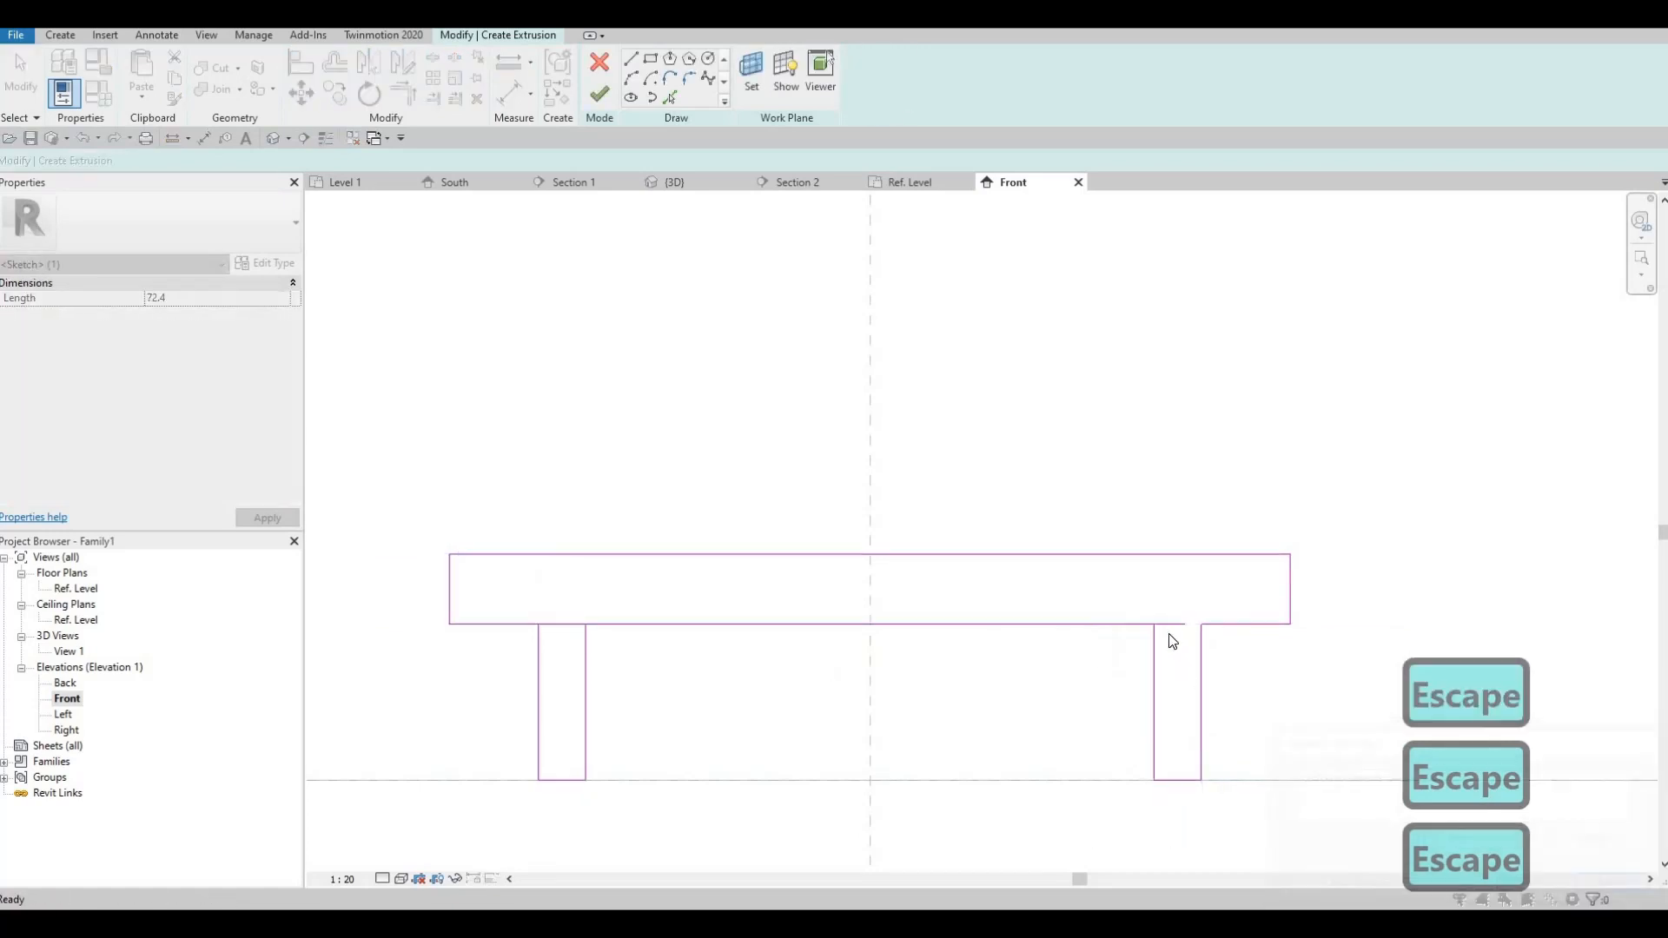
Delete the overlapping line that runs along the bar's lower edge from its left end to the right leg.
click(1120, 635)
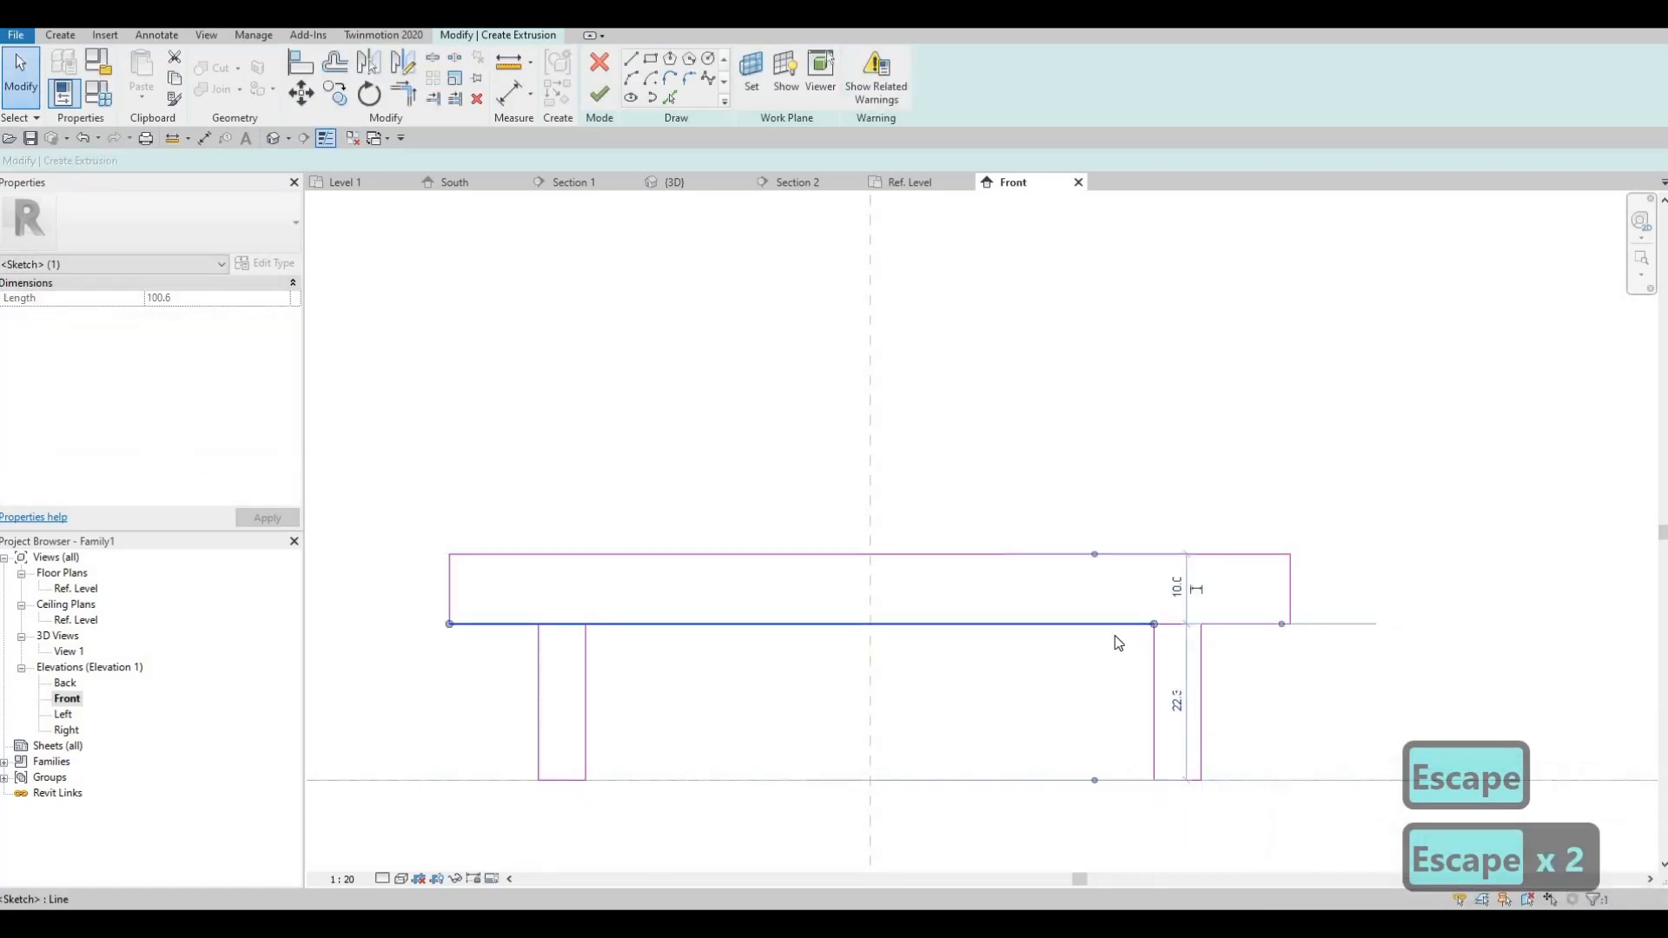
key(Delete)
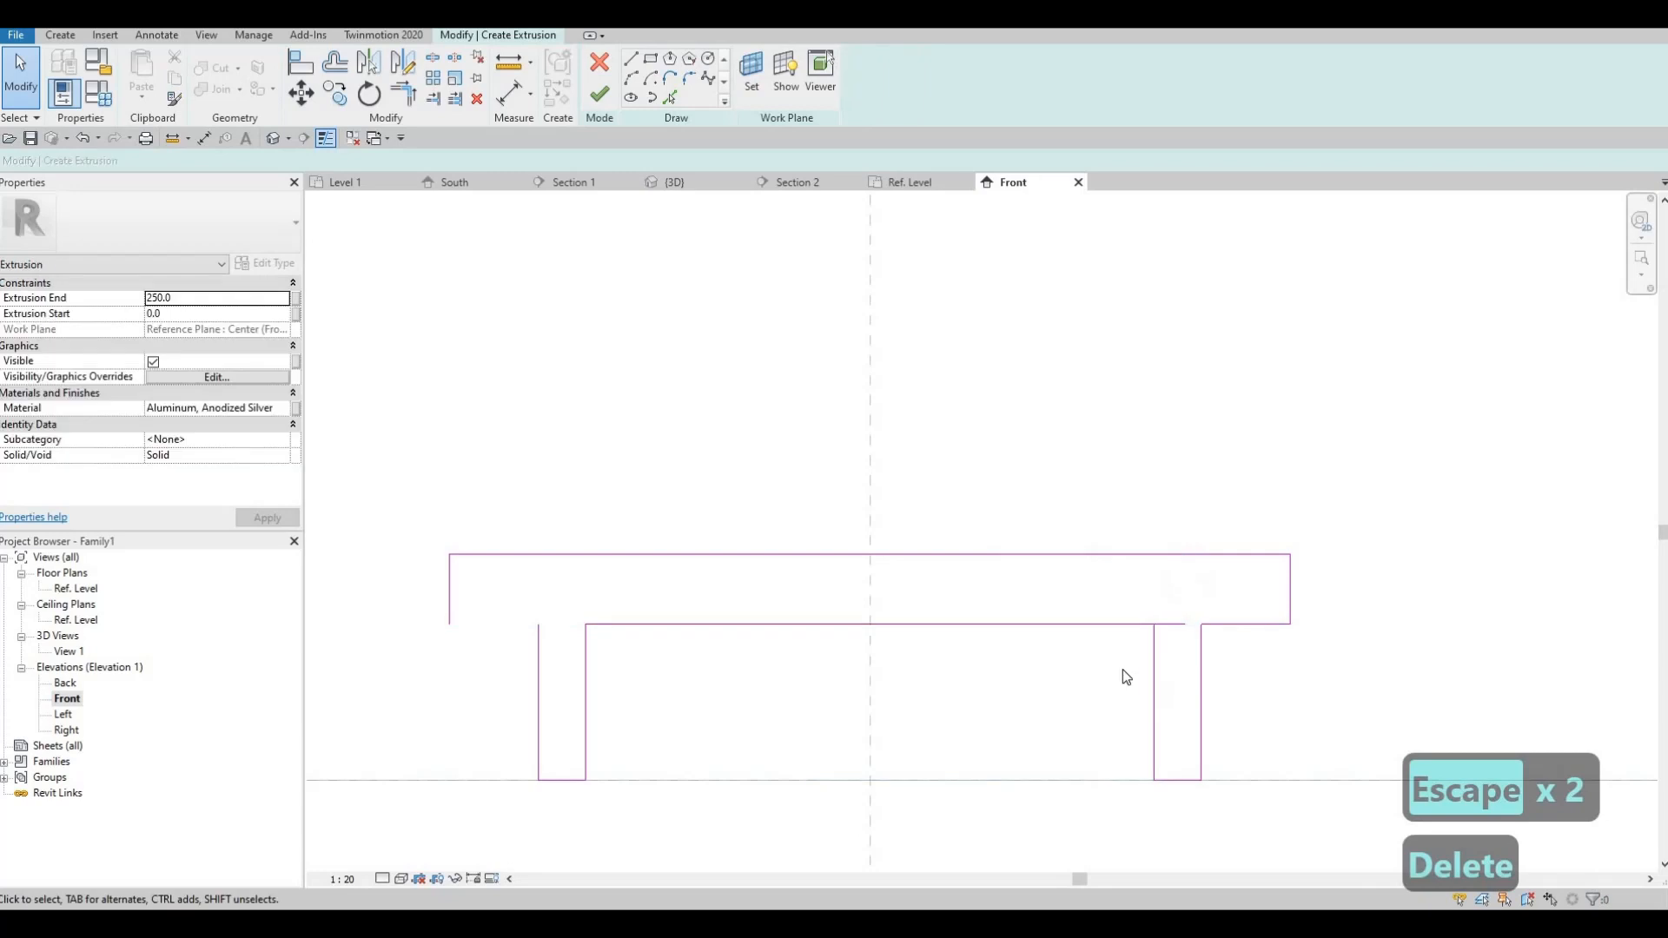
key(Escape)
key(Escape)
Shorten the middle segment of the bar's lower edge so it ends at the right leg's inner side.
click(1181, 624)
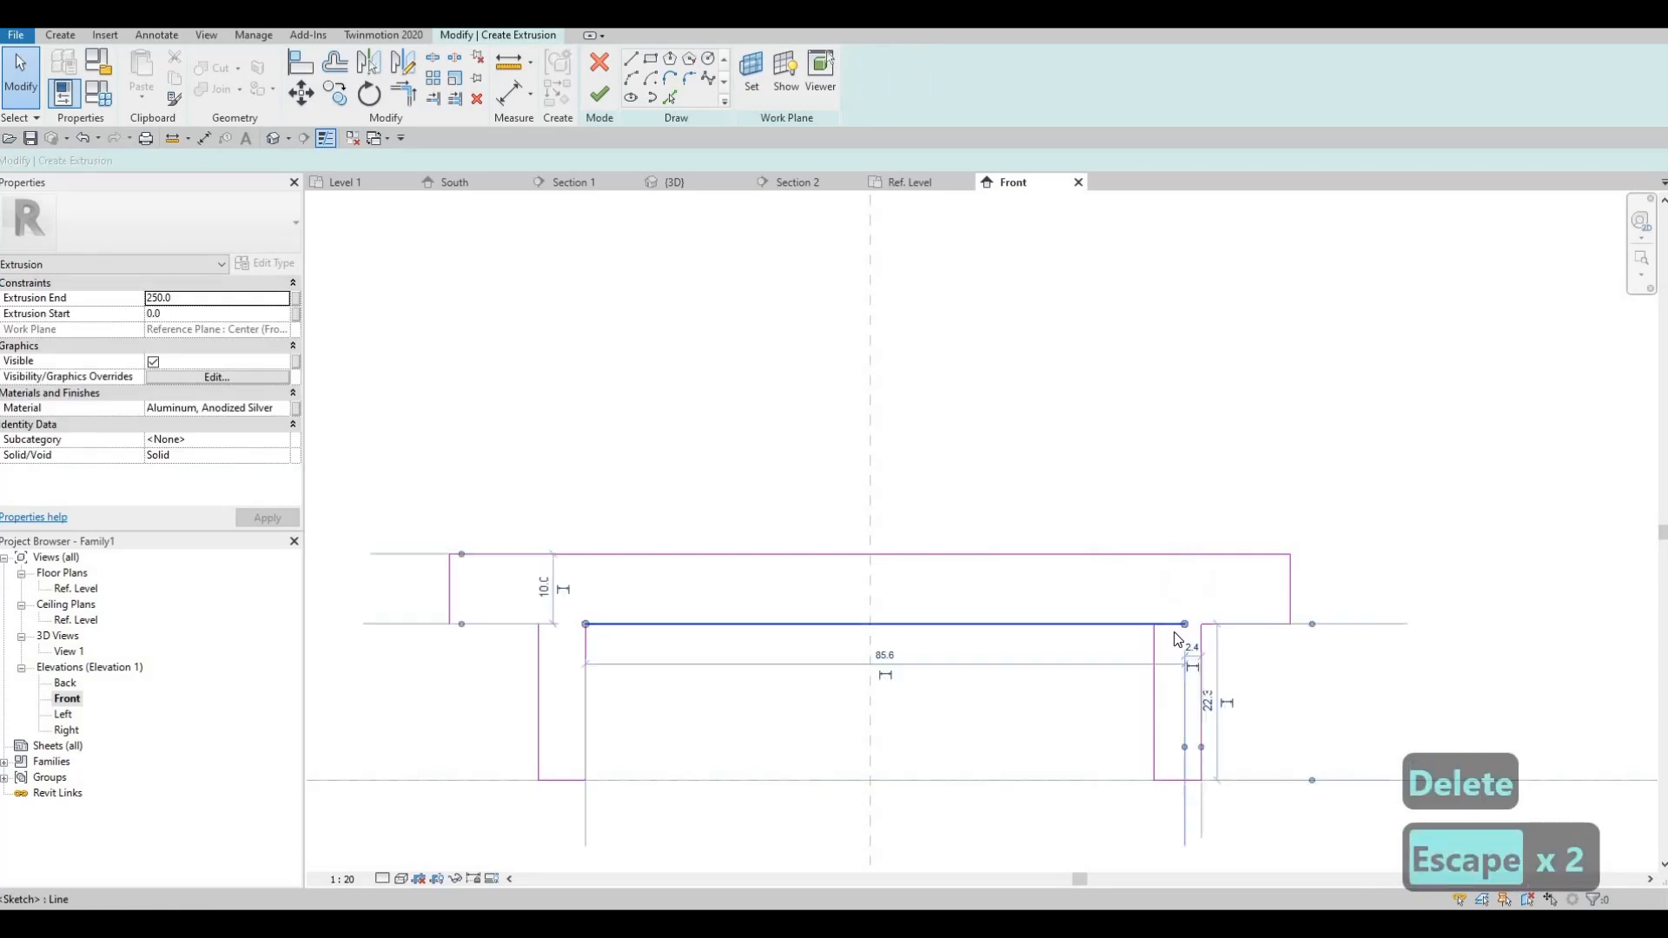
drag(1143, 622, 1154, 624)
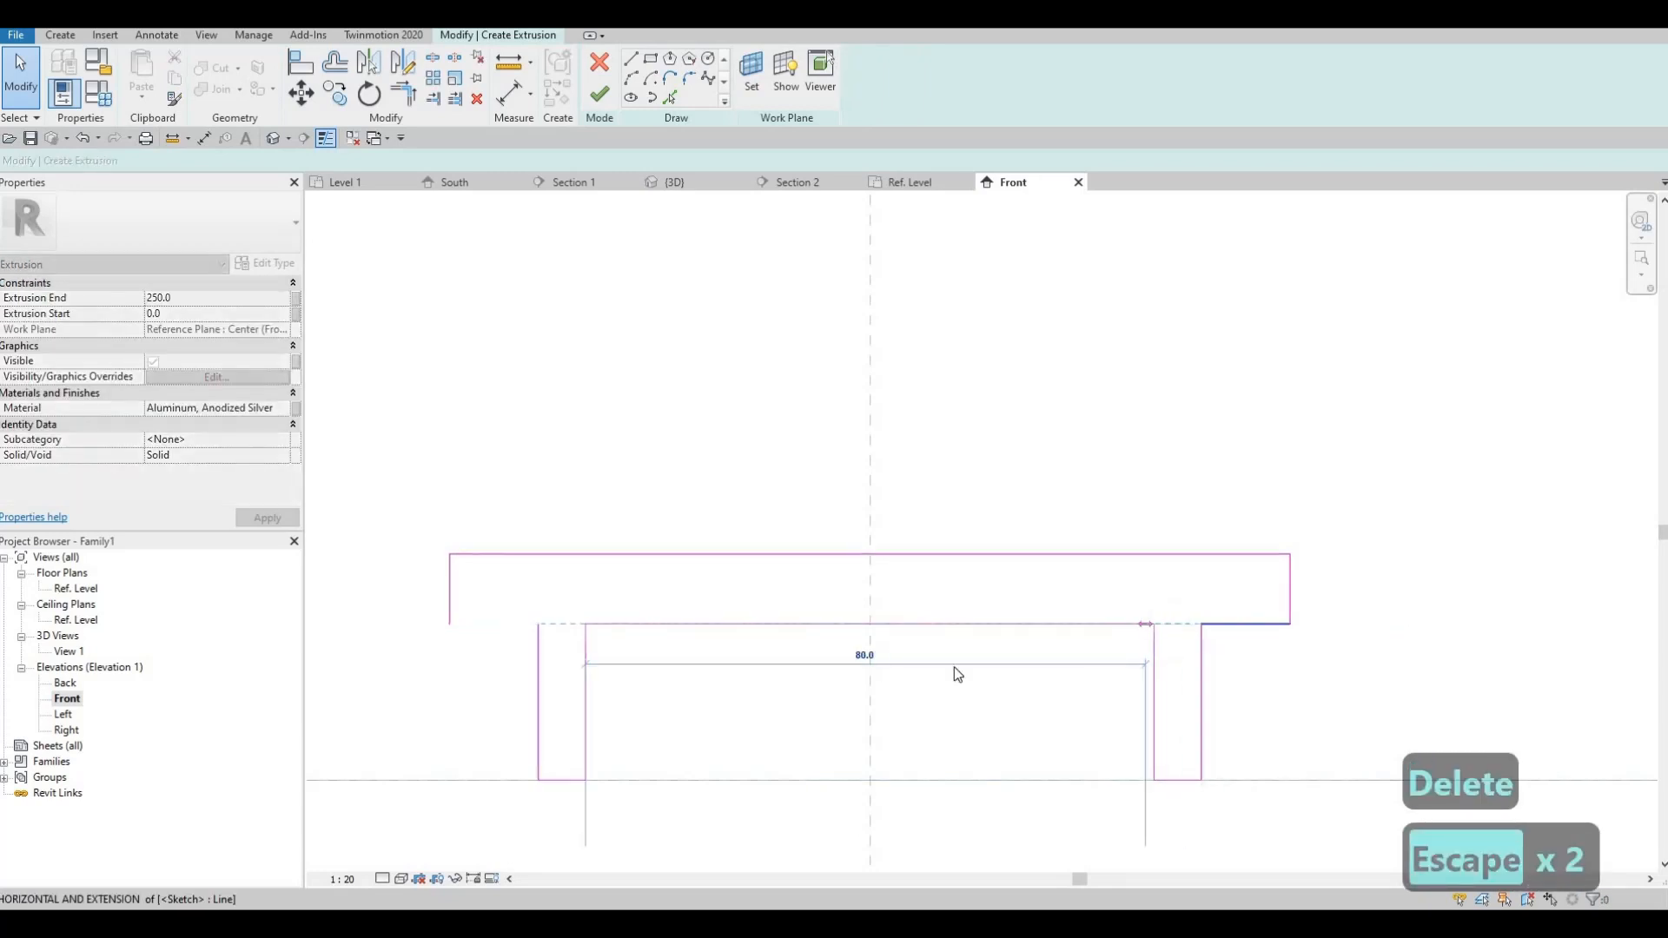
key(Escape)
key(Escape)
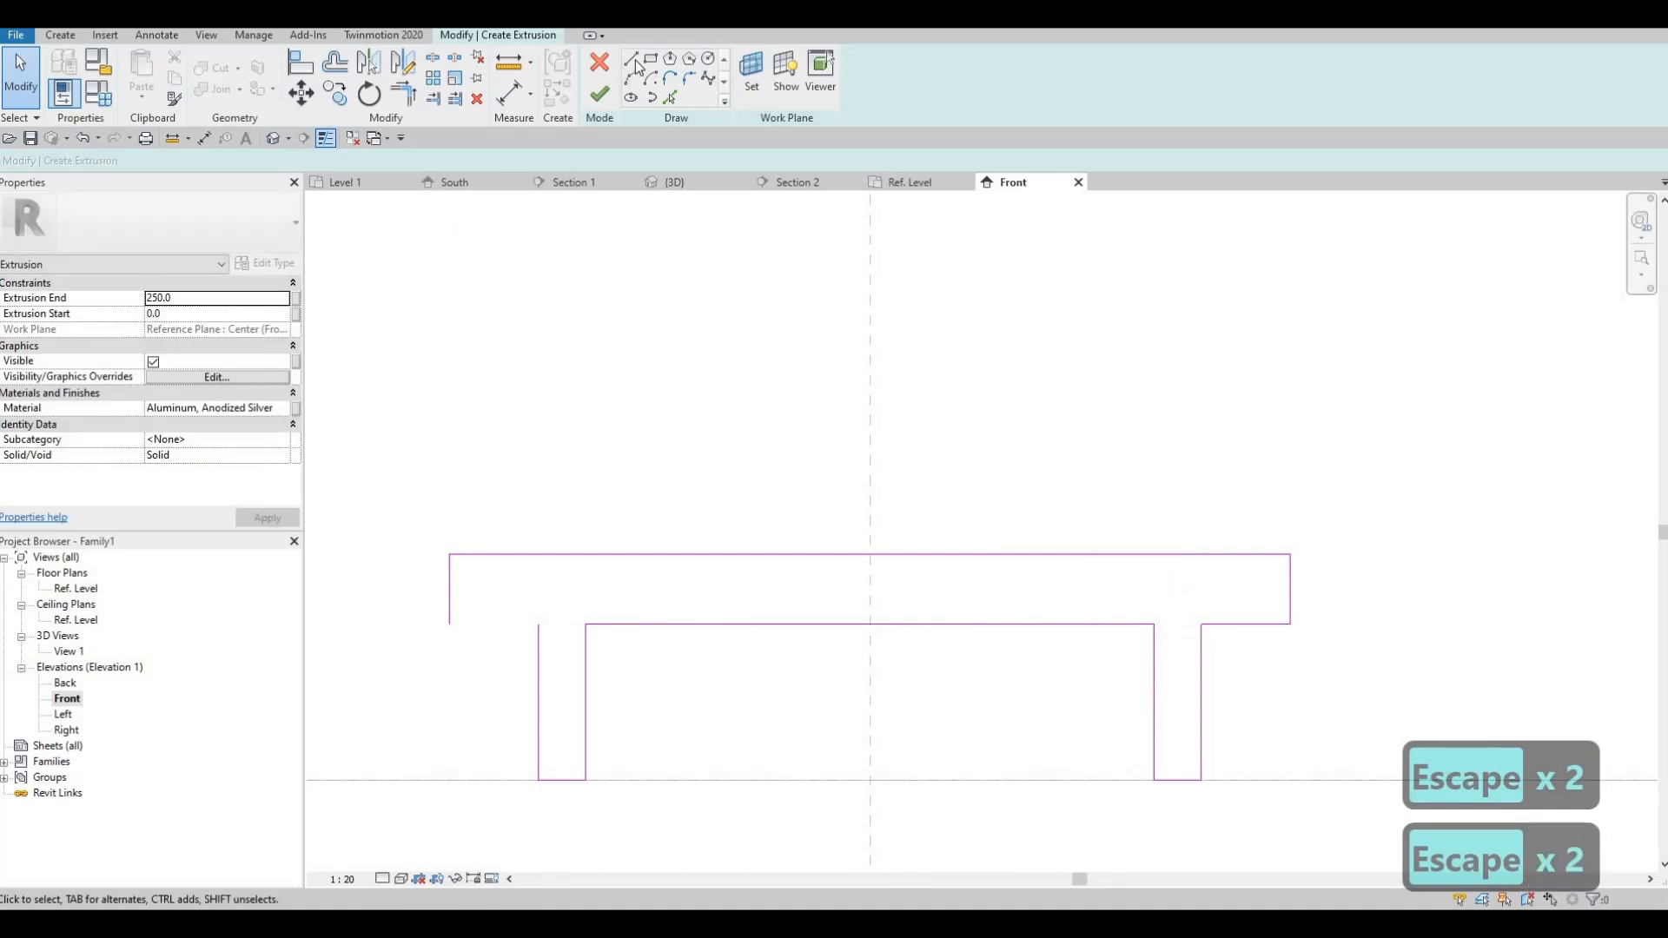
Draw a line closing the lower edge between the bar's left end and the left leg's outer side.
click(636, 63)
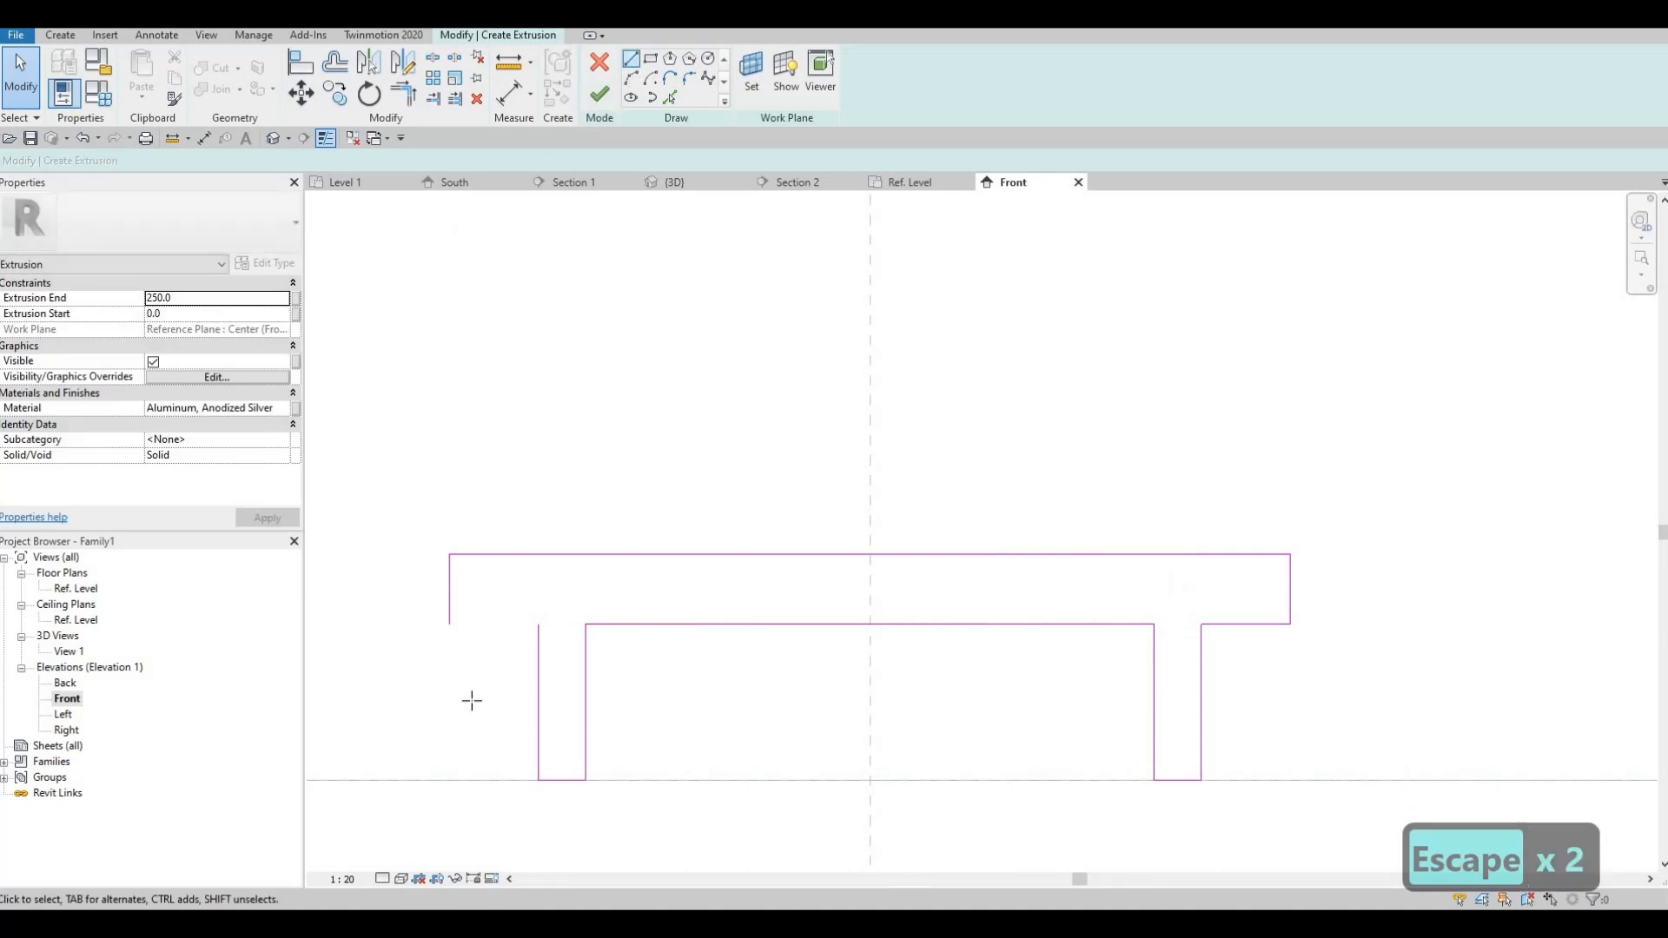
click(449, 624)
click(538, 623)
key(Escape)
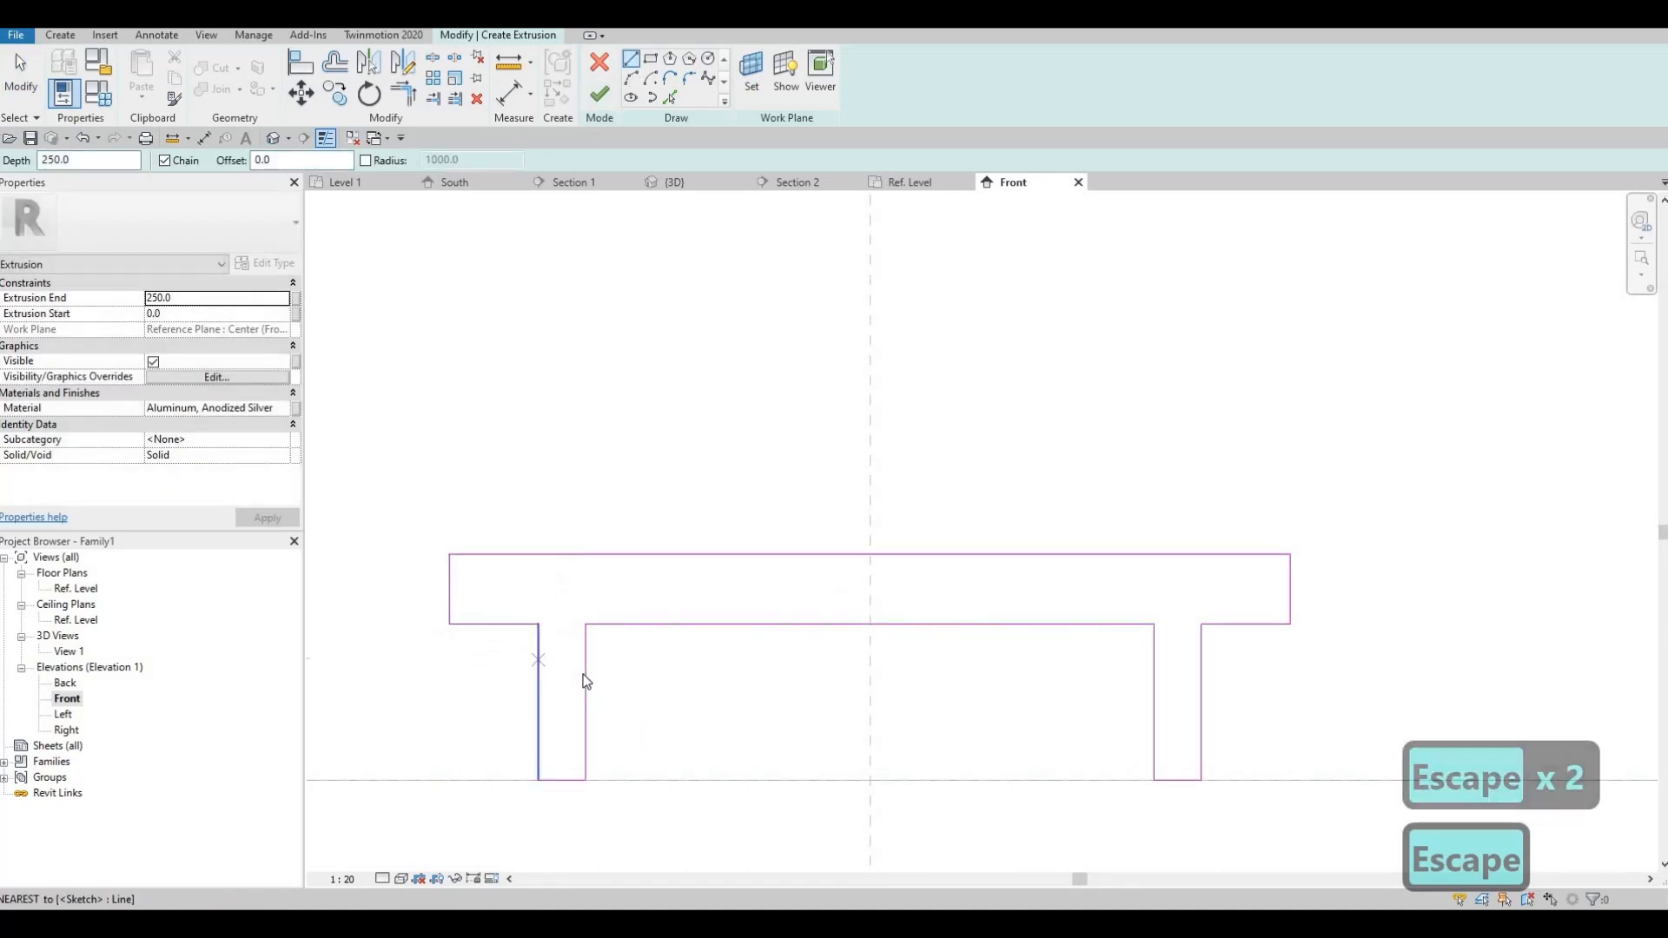
key(Escape)
Set the left leg's width to 5 mm by repositioning its inner side.
click(584, 677)
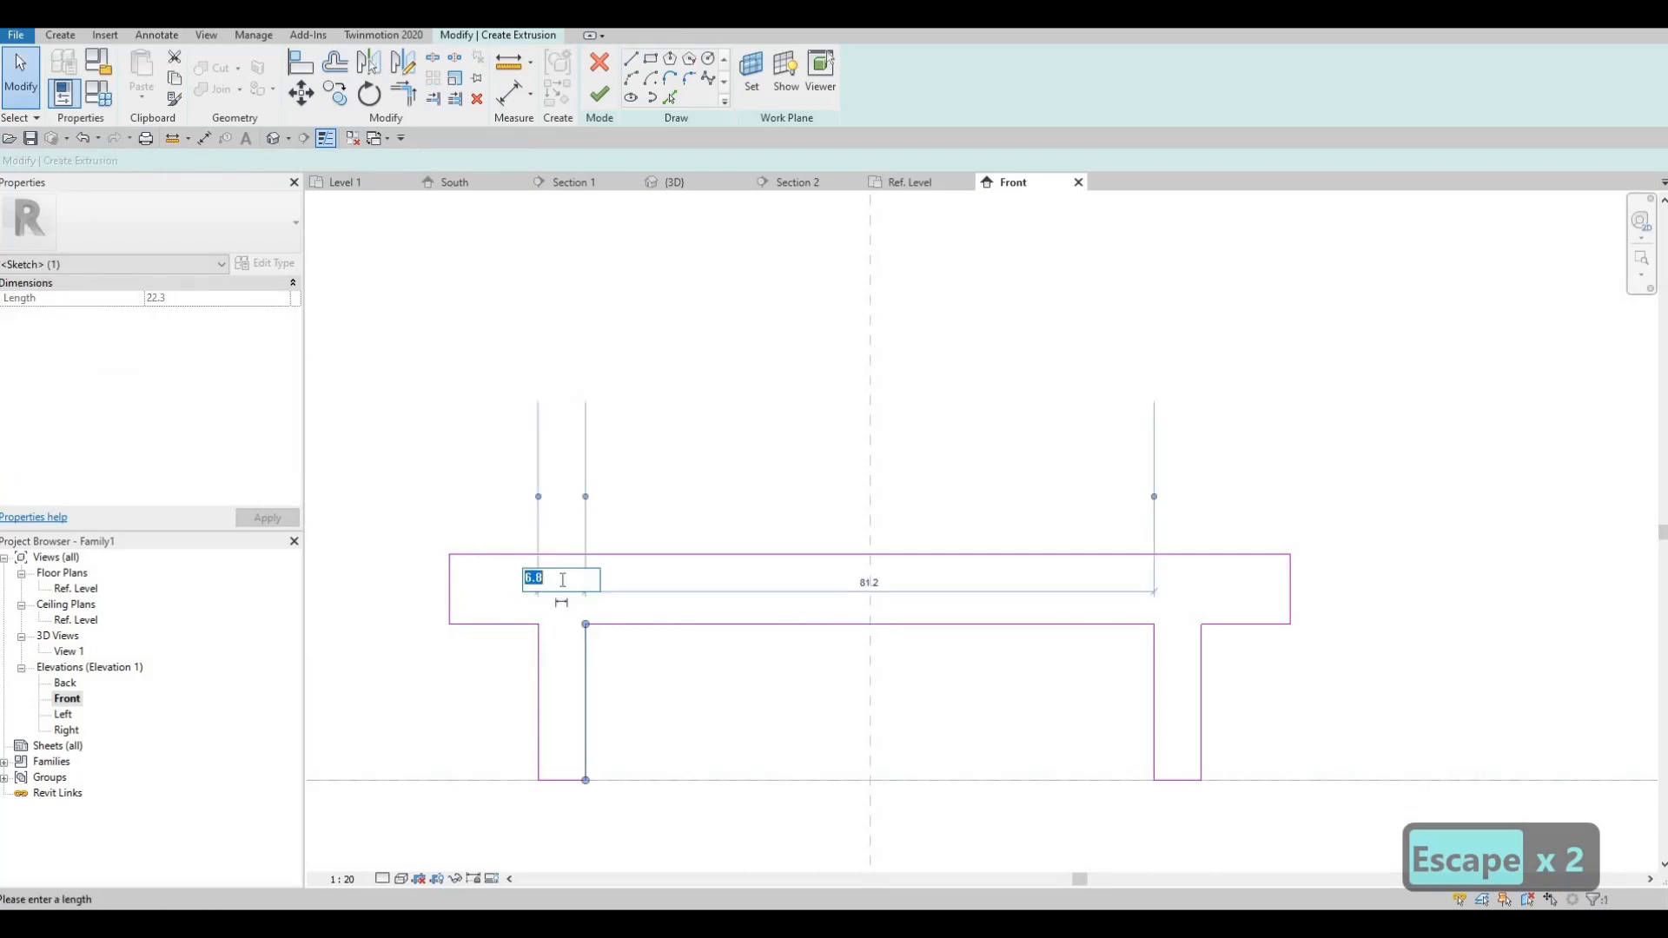
text(5)
key(Return)
key(Escape)
key(Escape)
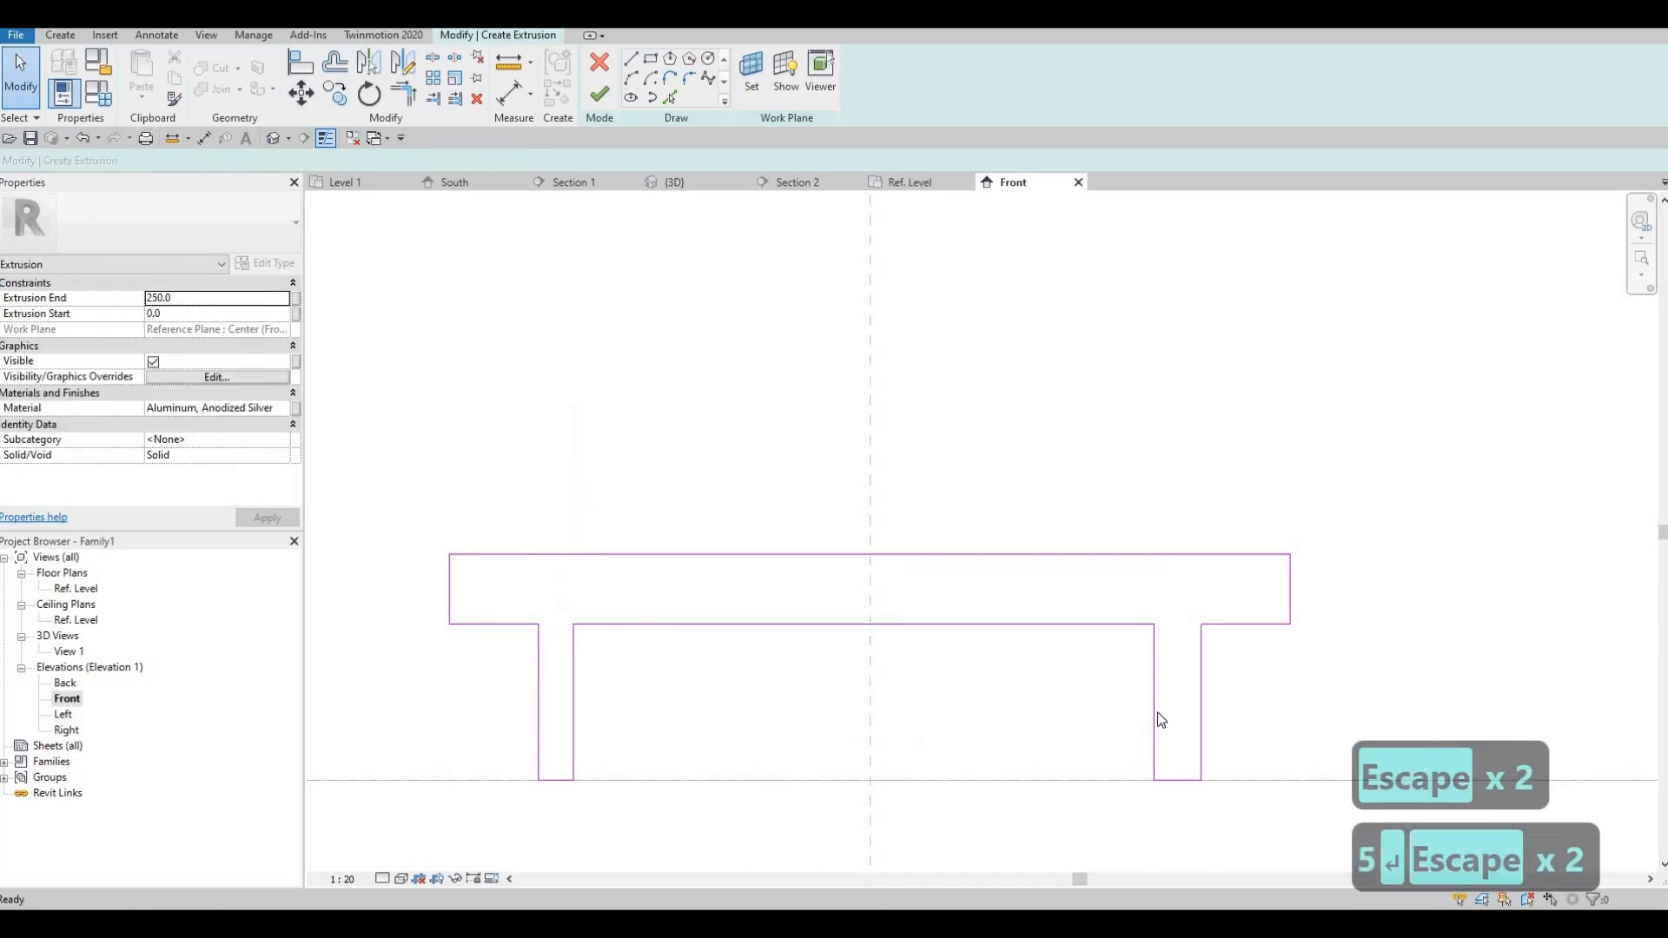
Set the right leg's width to 5 mm by repositioning its inner side.
click(1157, 708)
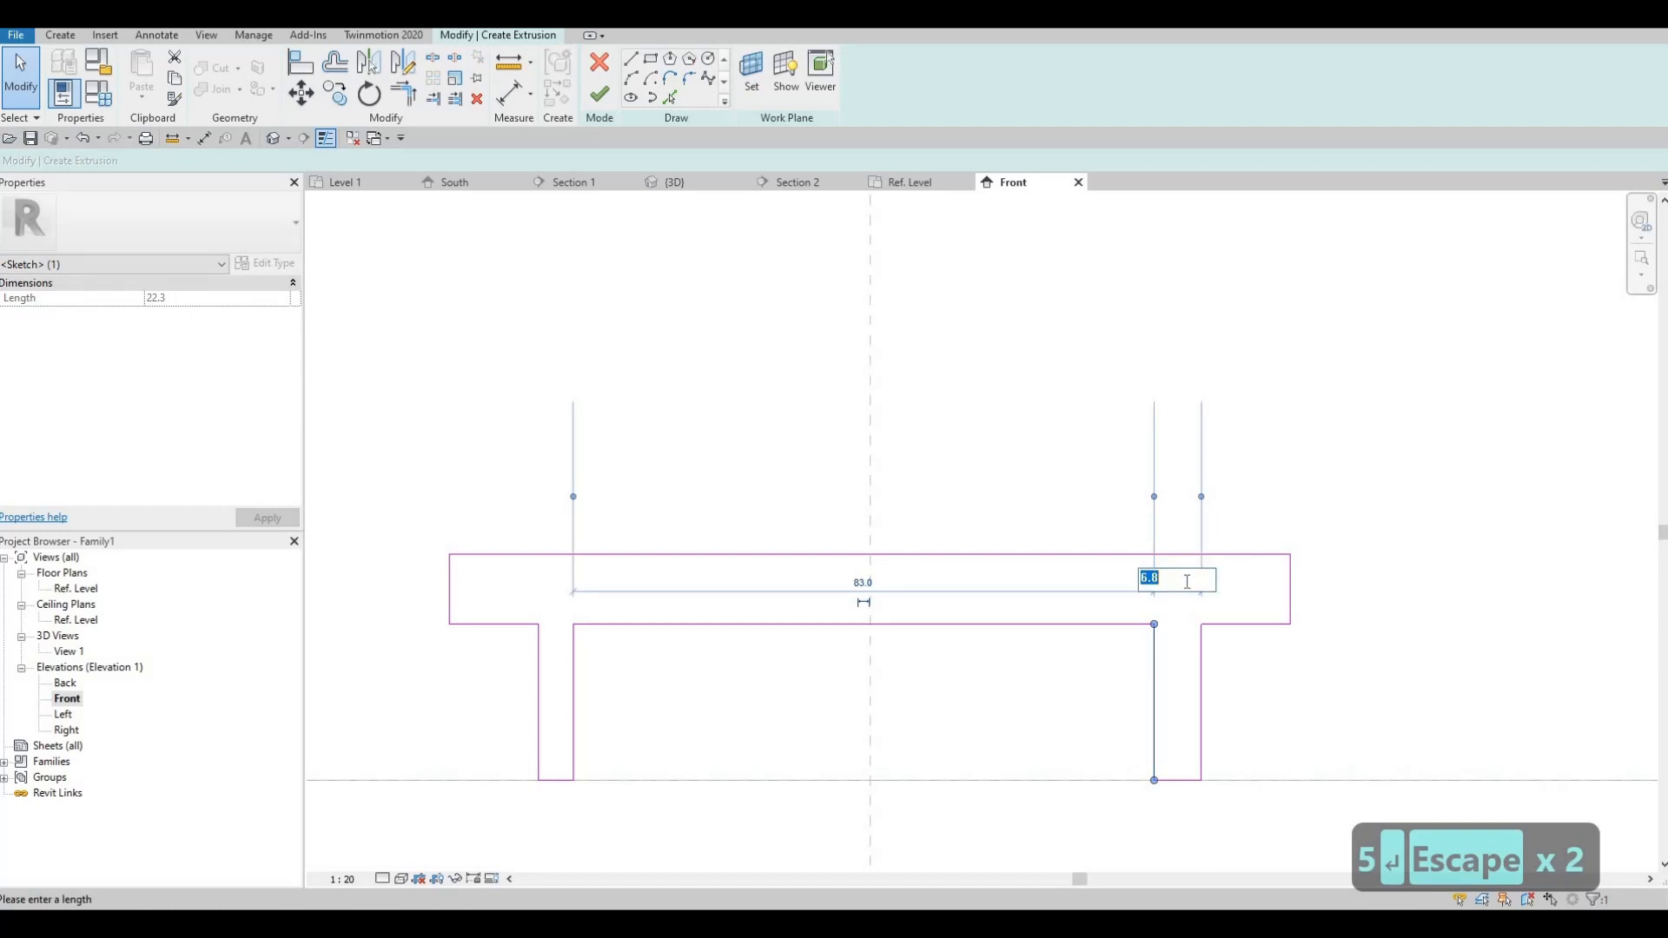
text(5)
key(Return)
key(Escape)
key(Escape)
key(Escape)
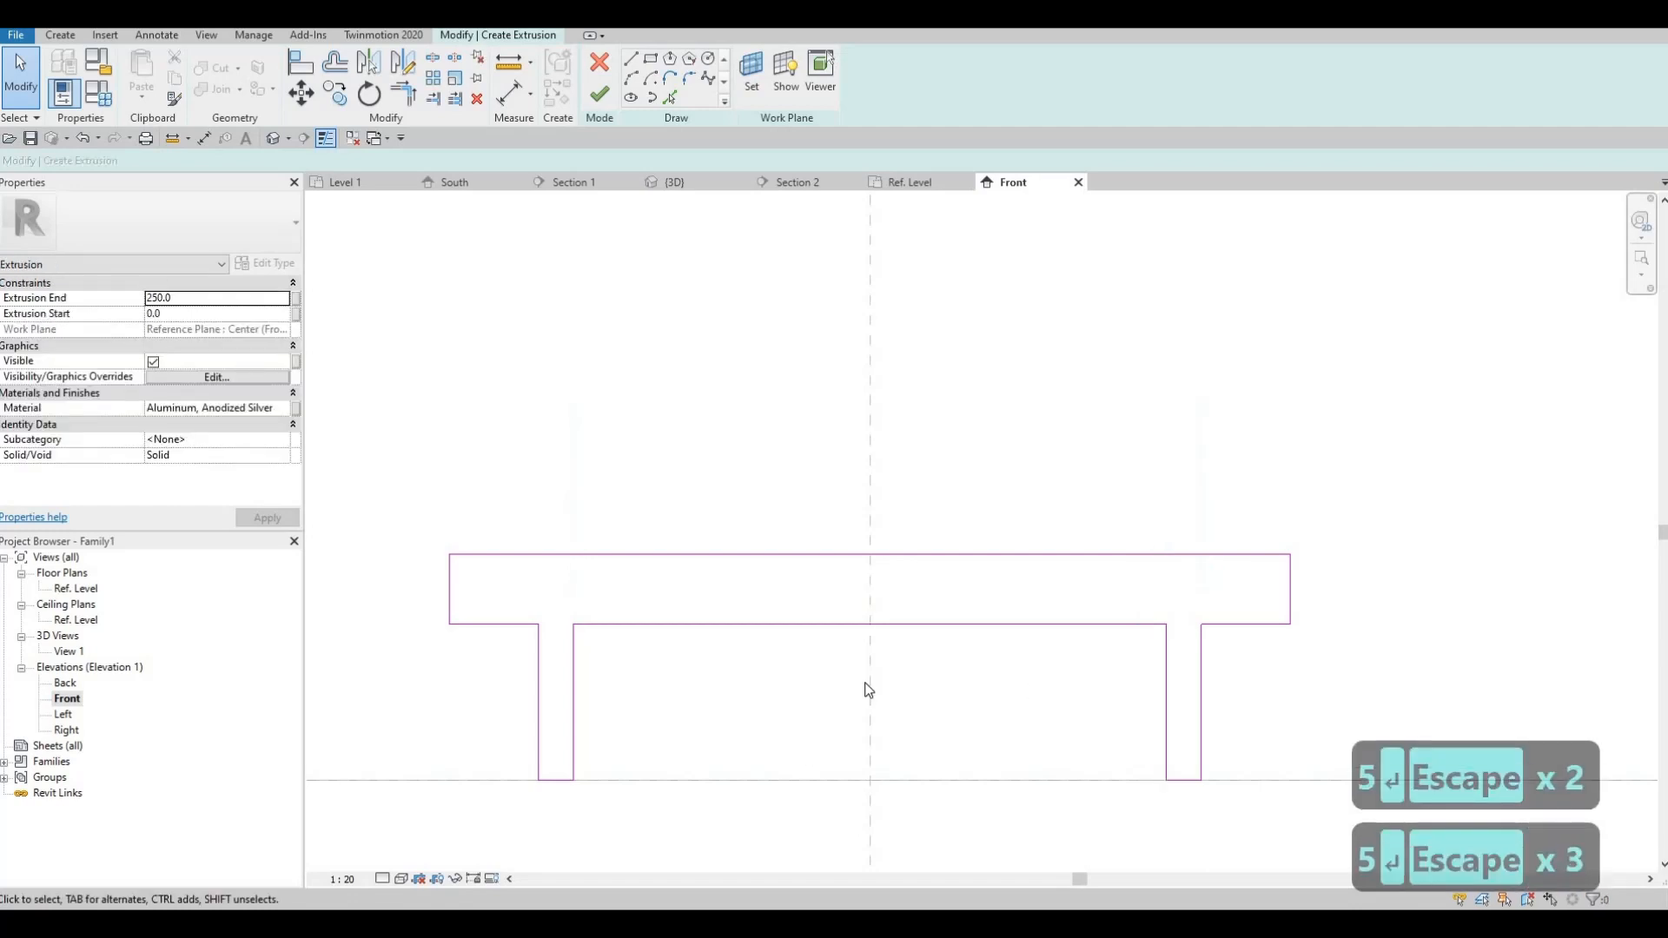
Finish the extrusion sketch and show the resulting solid in the default 3D view.
middle_drag(878, 735, 914, 700)
scroll(912, 700, down, 2)
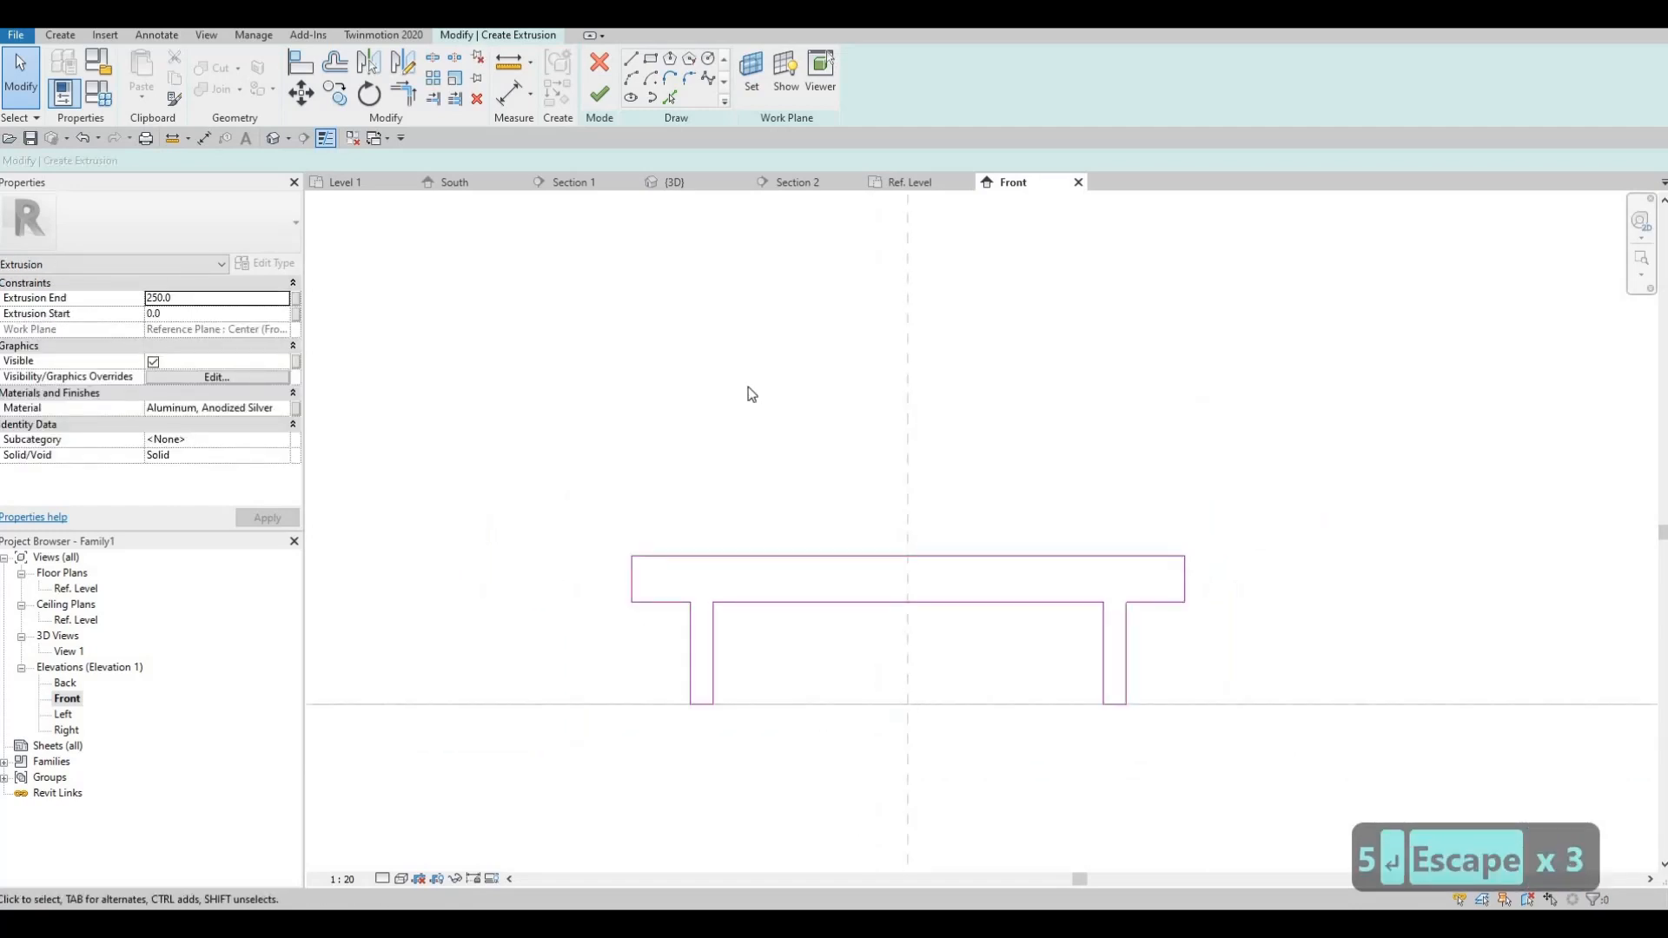
click(608, 96)
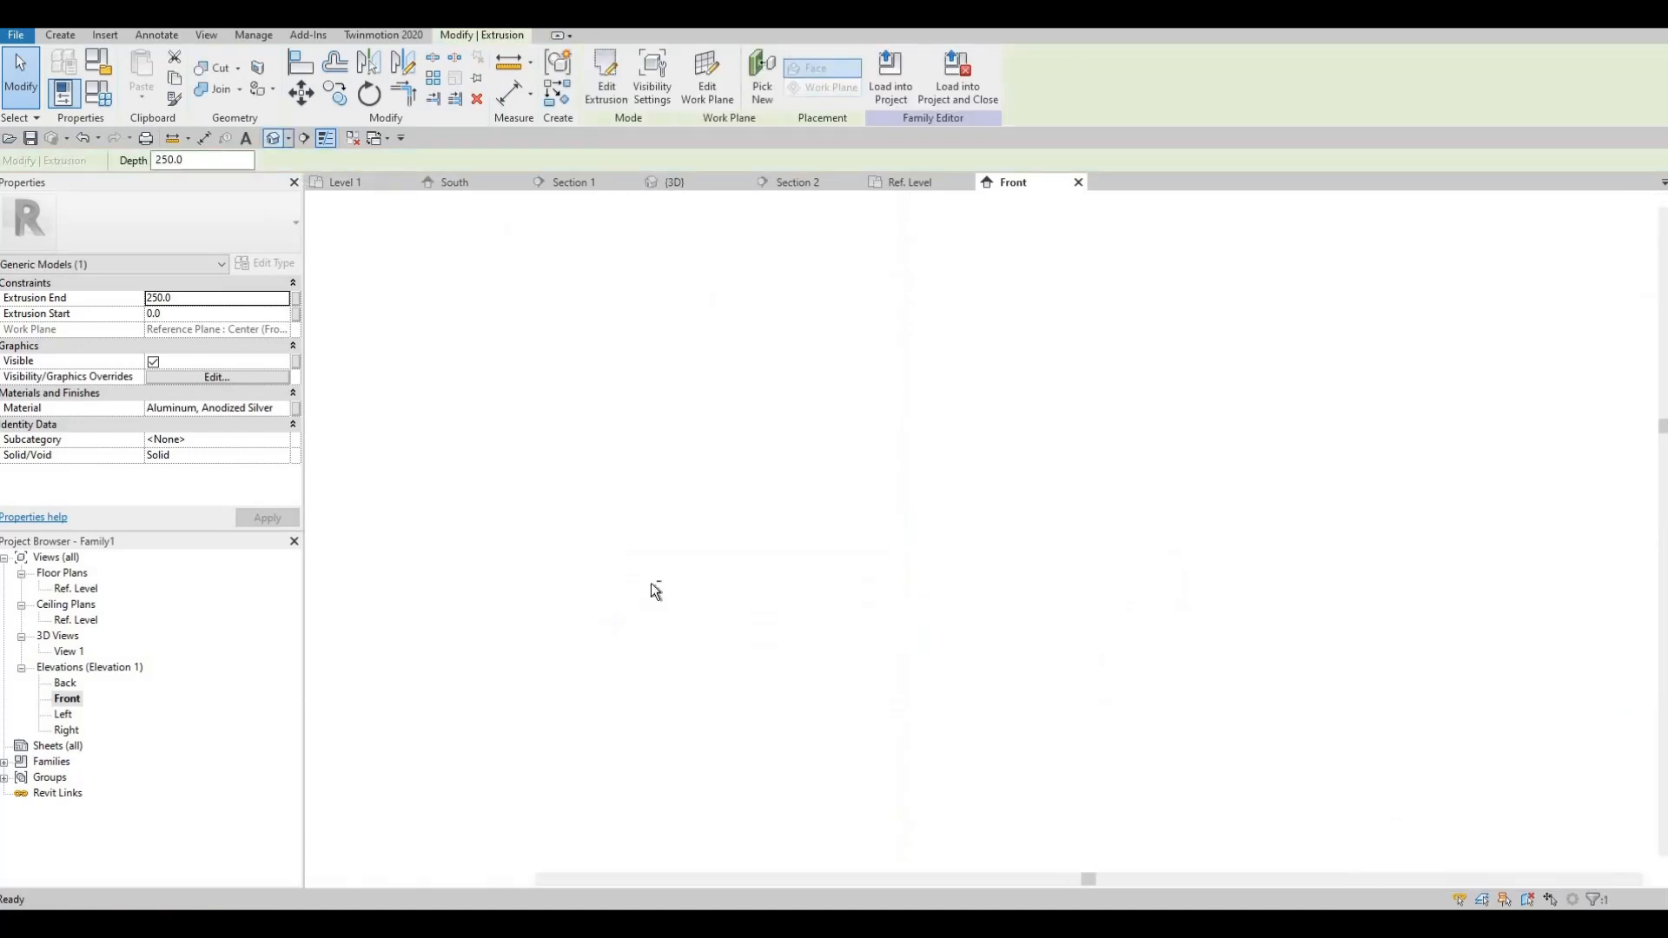
shift+middle_drag(825, 548, 988, 519)
scroll(983, 520, up, 1)
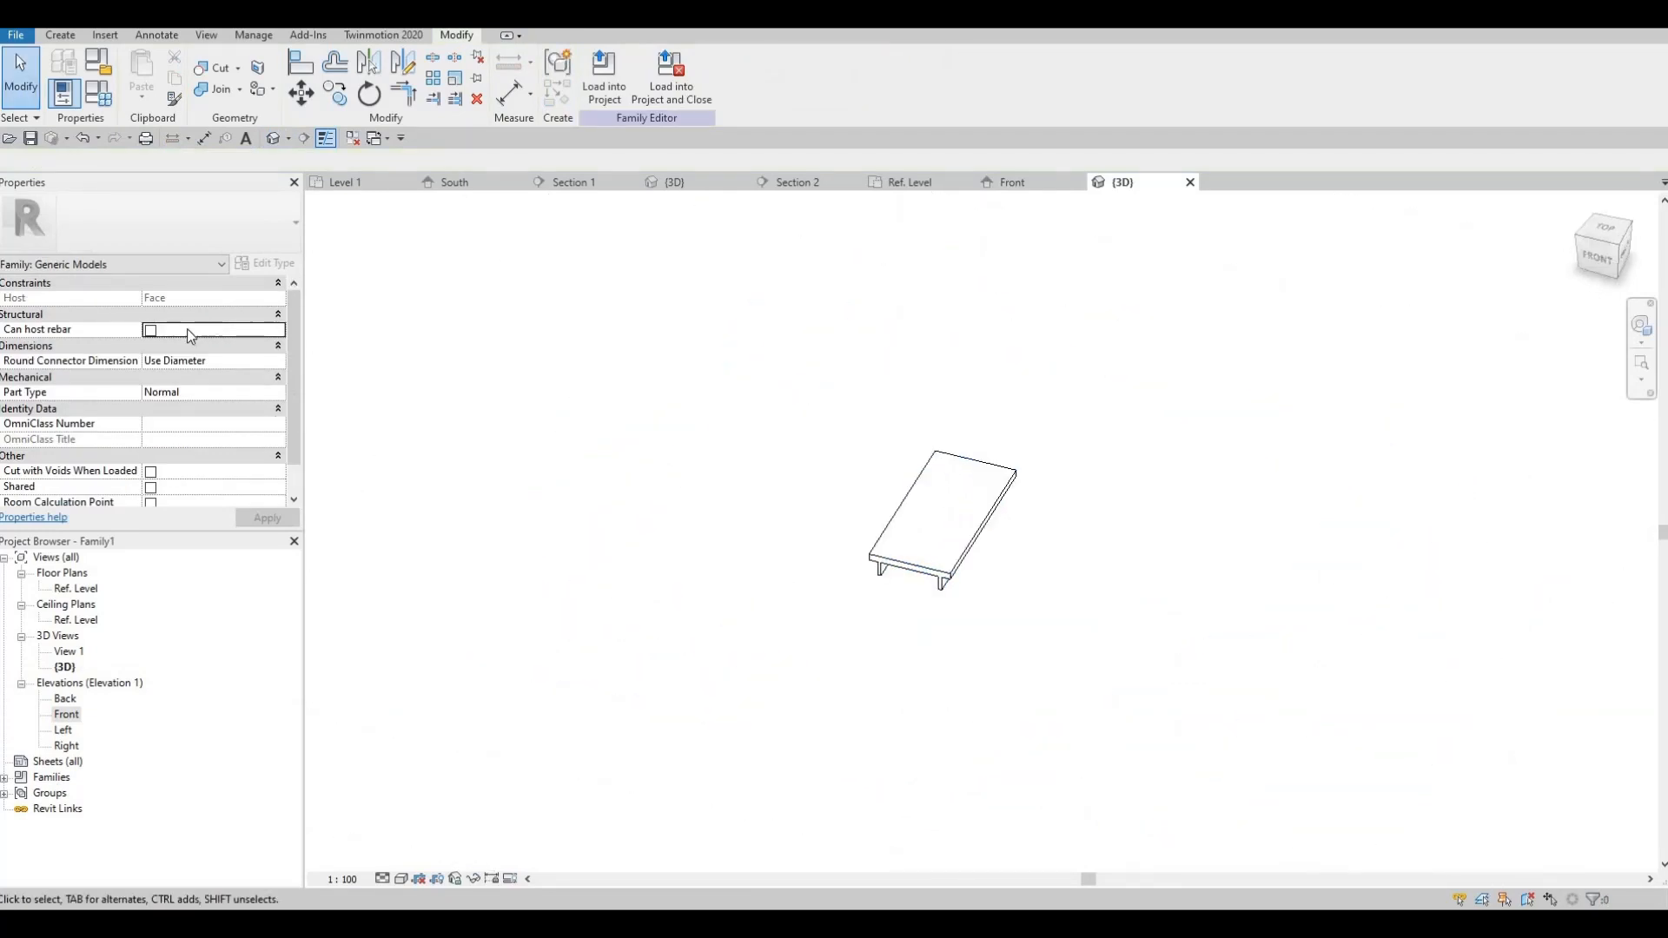
Set the handle's Extrusion End to 10 mm and clear the selection.
click(952, 572)
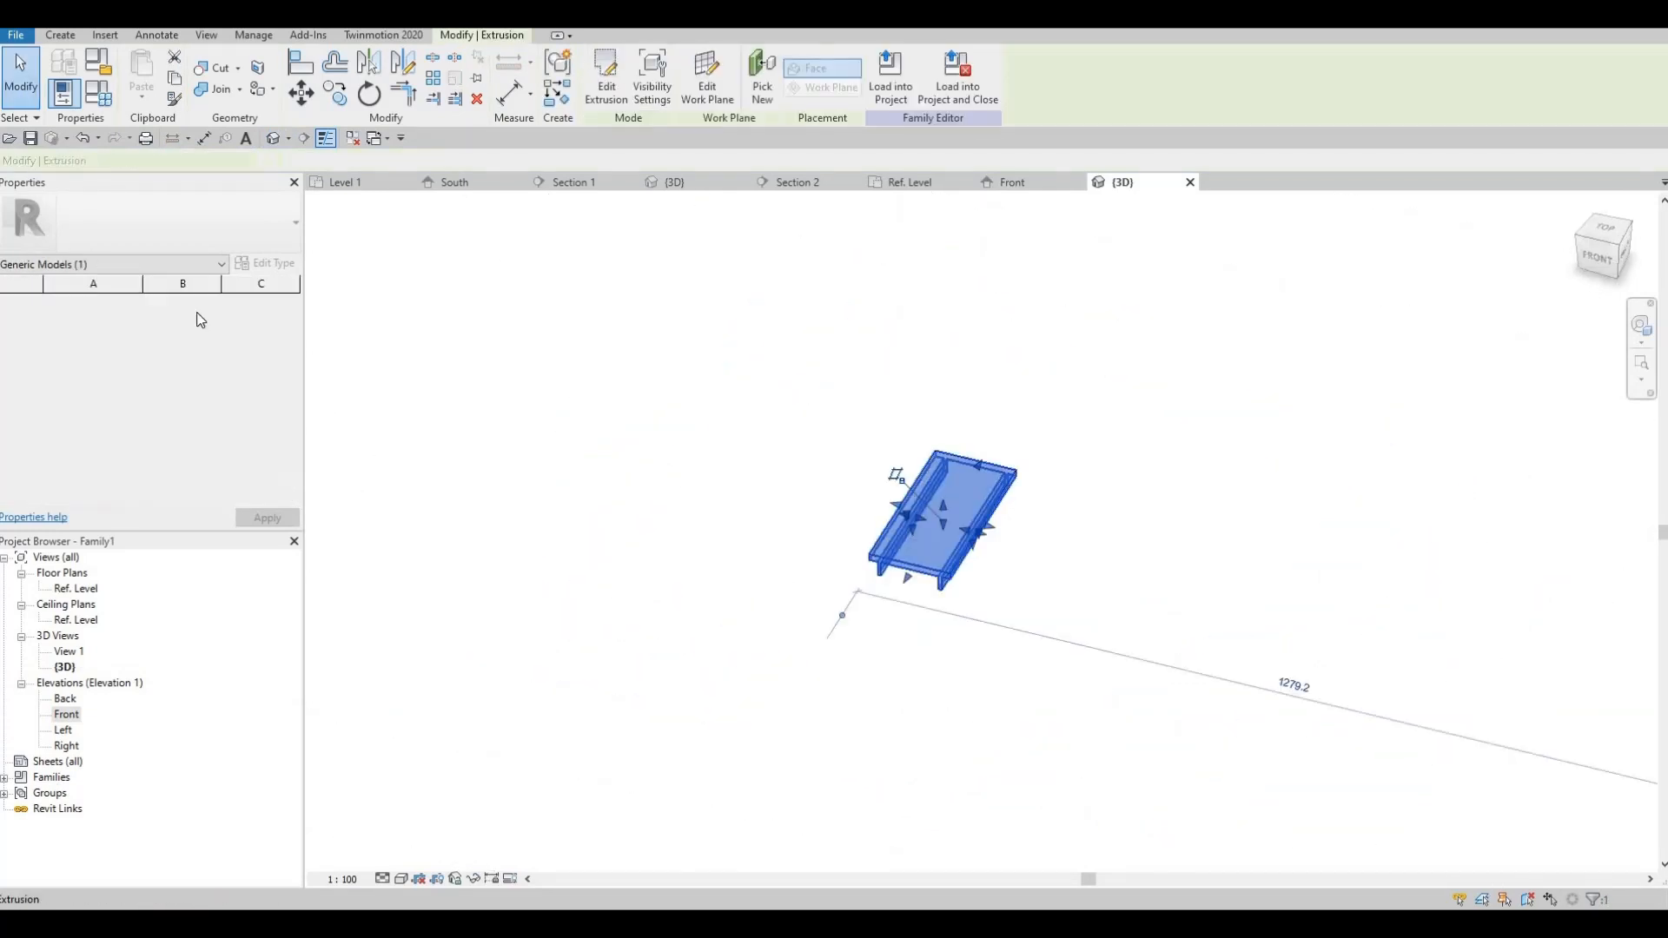
click(190, 298)
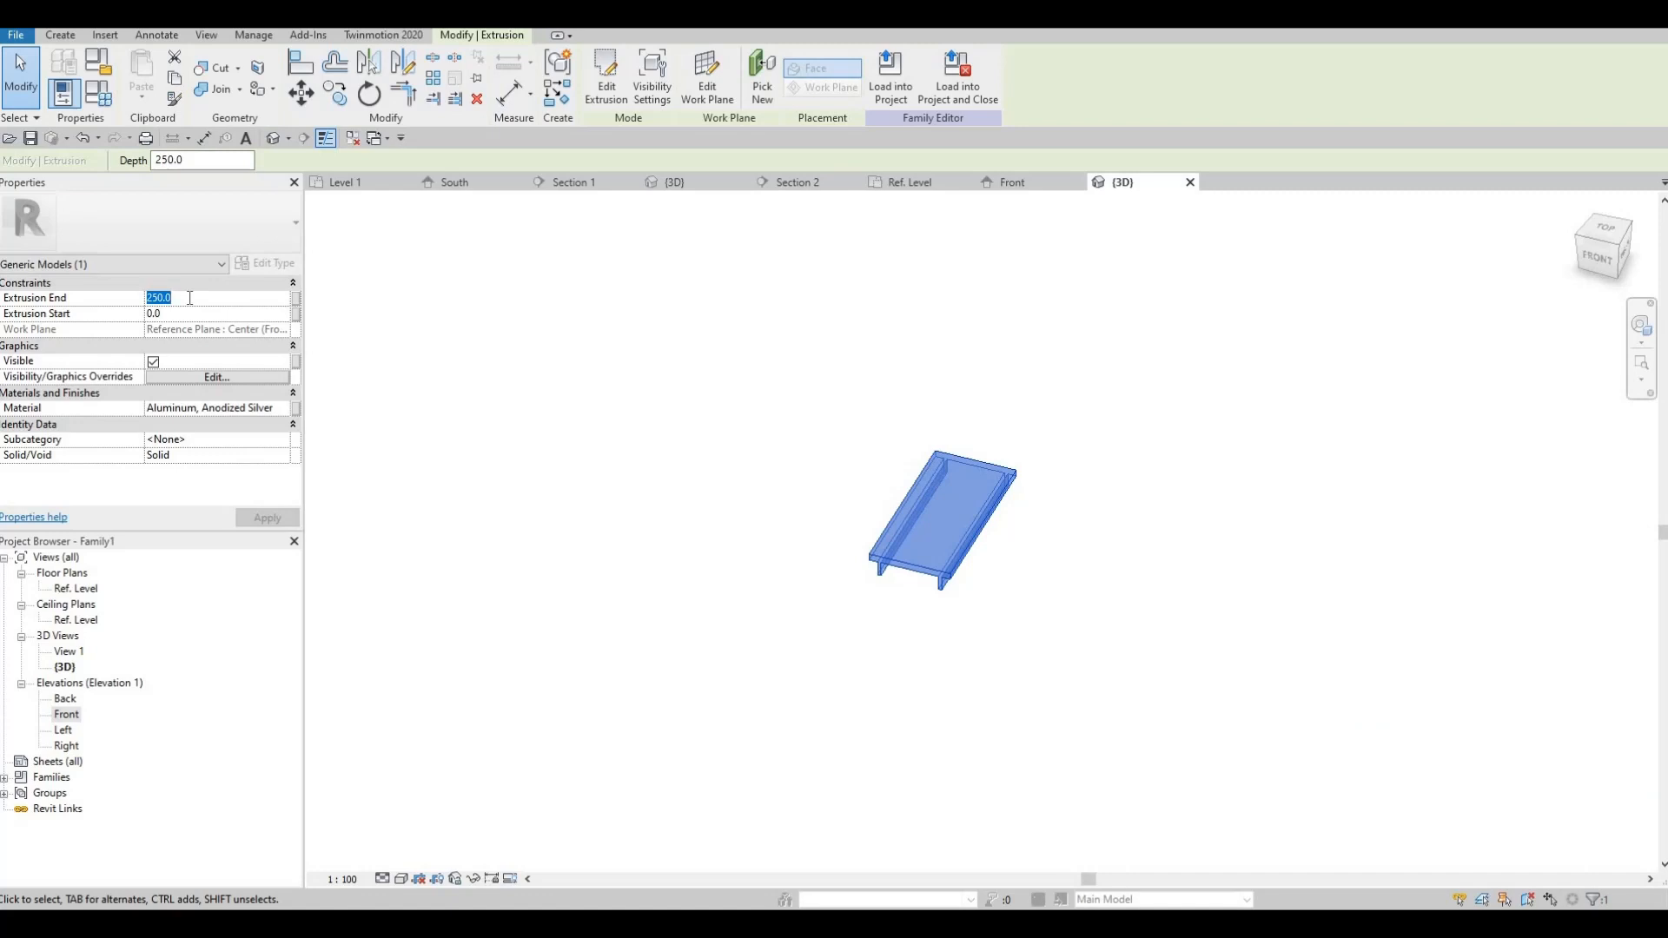
text(10)
key(Return)
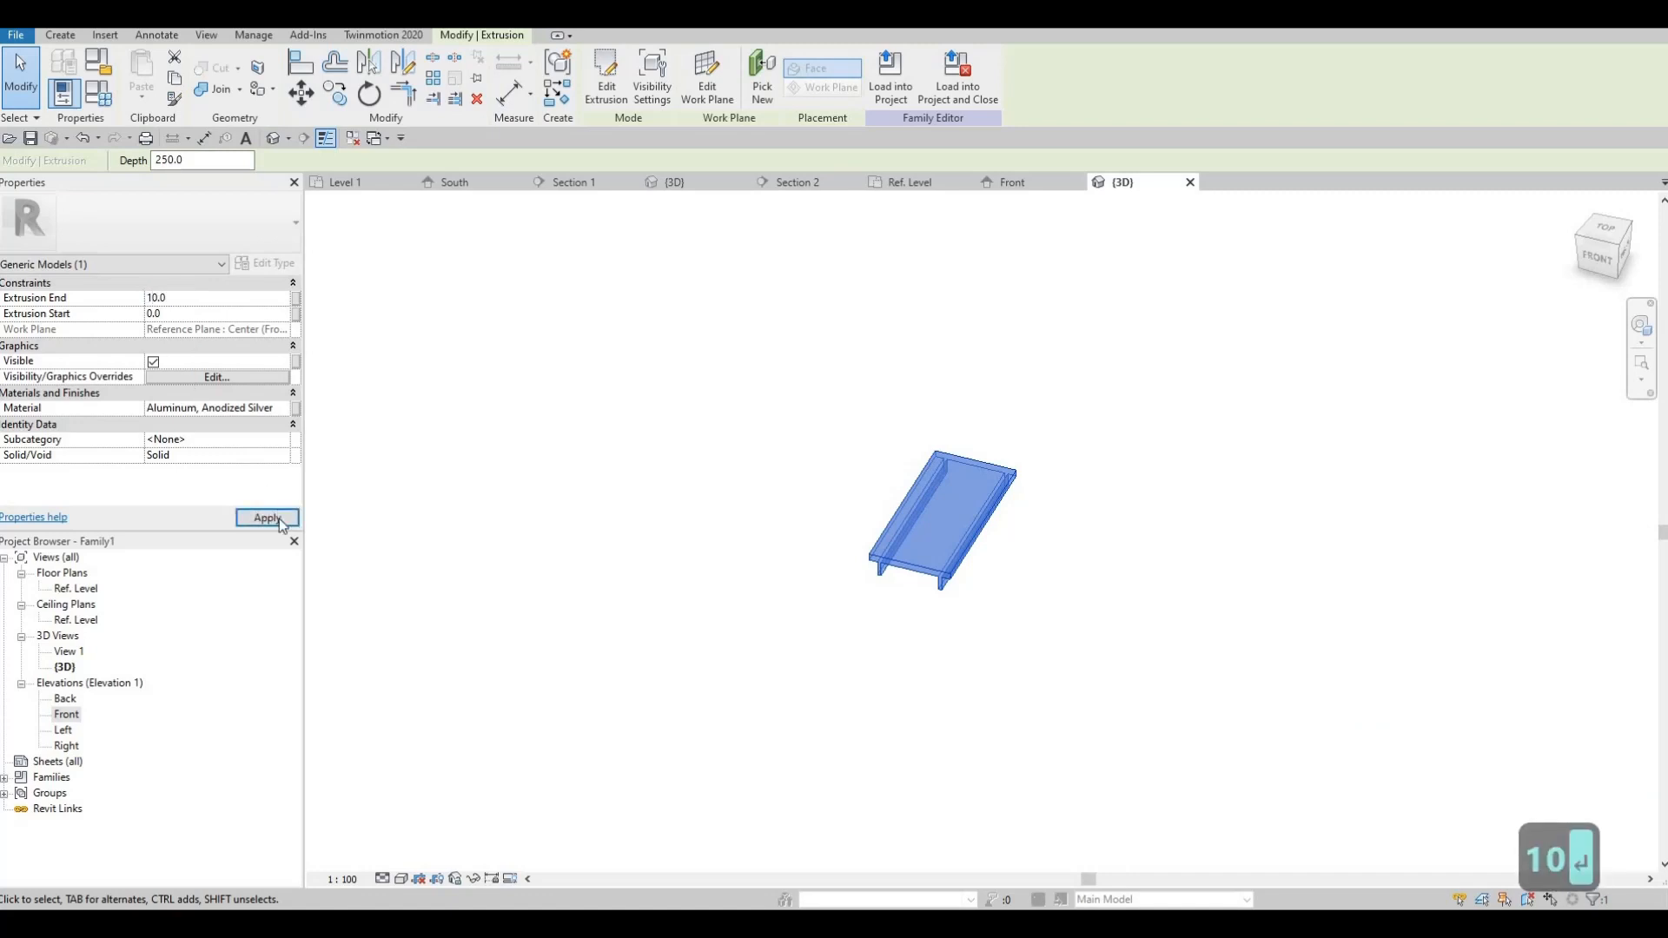
key(Escape)
key(Escape)
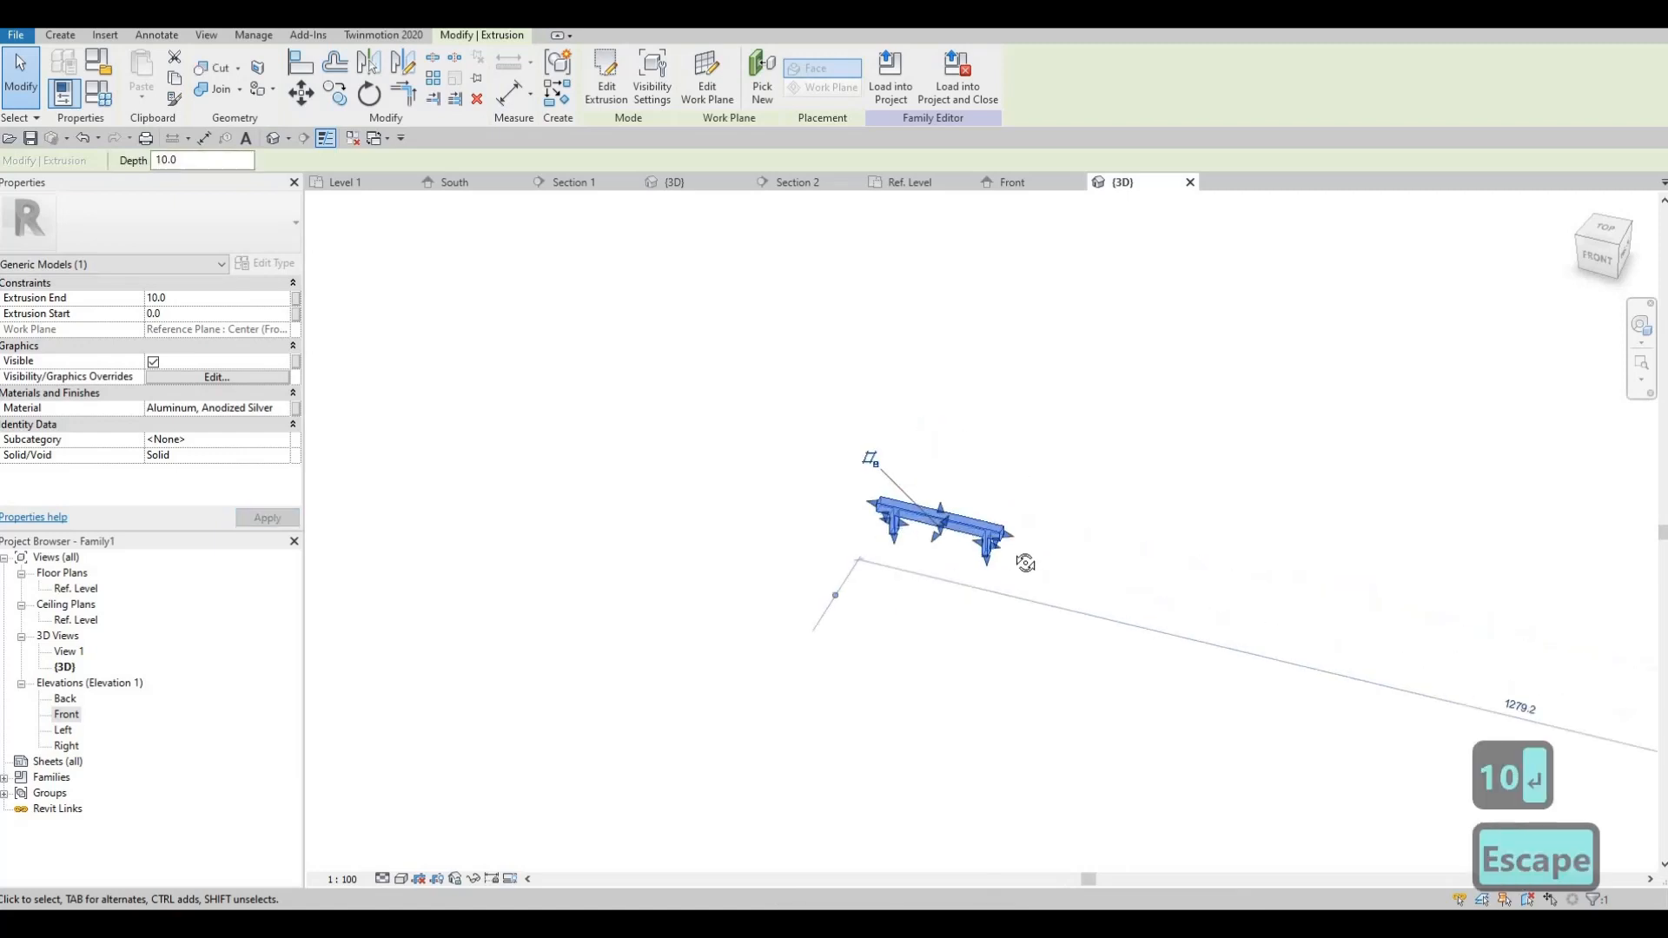
shift+middle_drag(1098, 439, 918, 632)
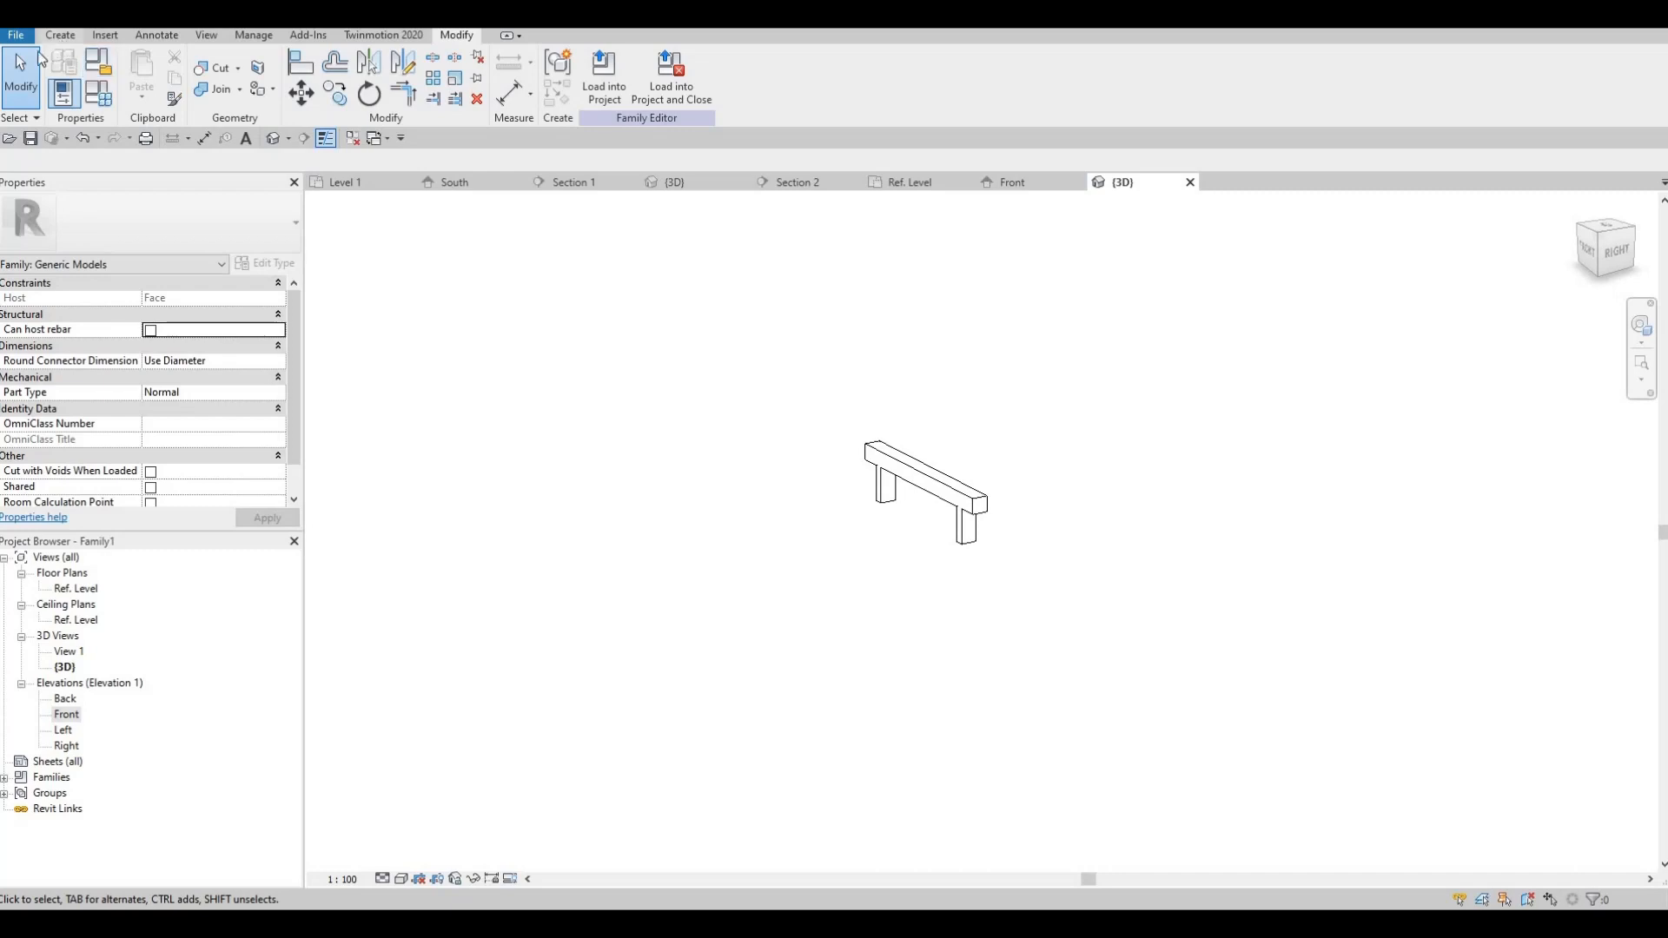
Save the family in the Revit File folder under the file name HANDLE.
key(ctrl+s)
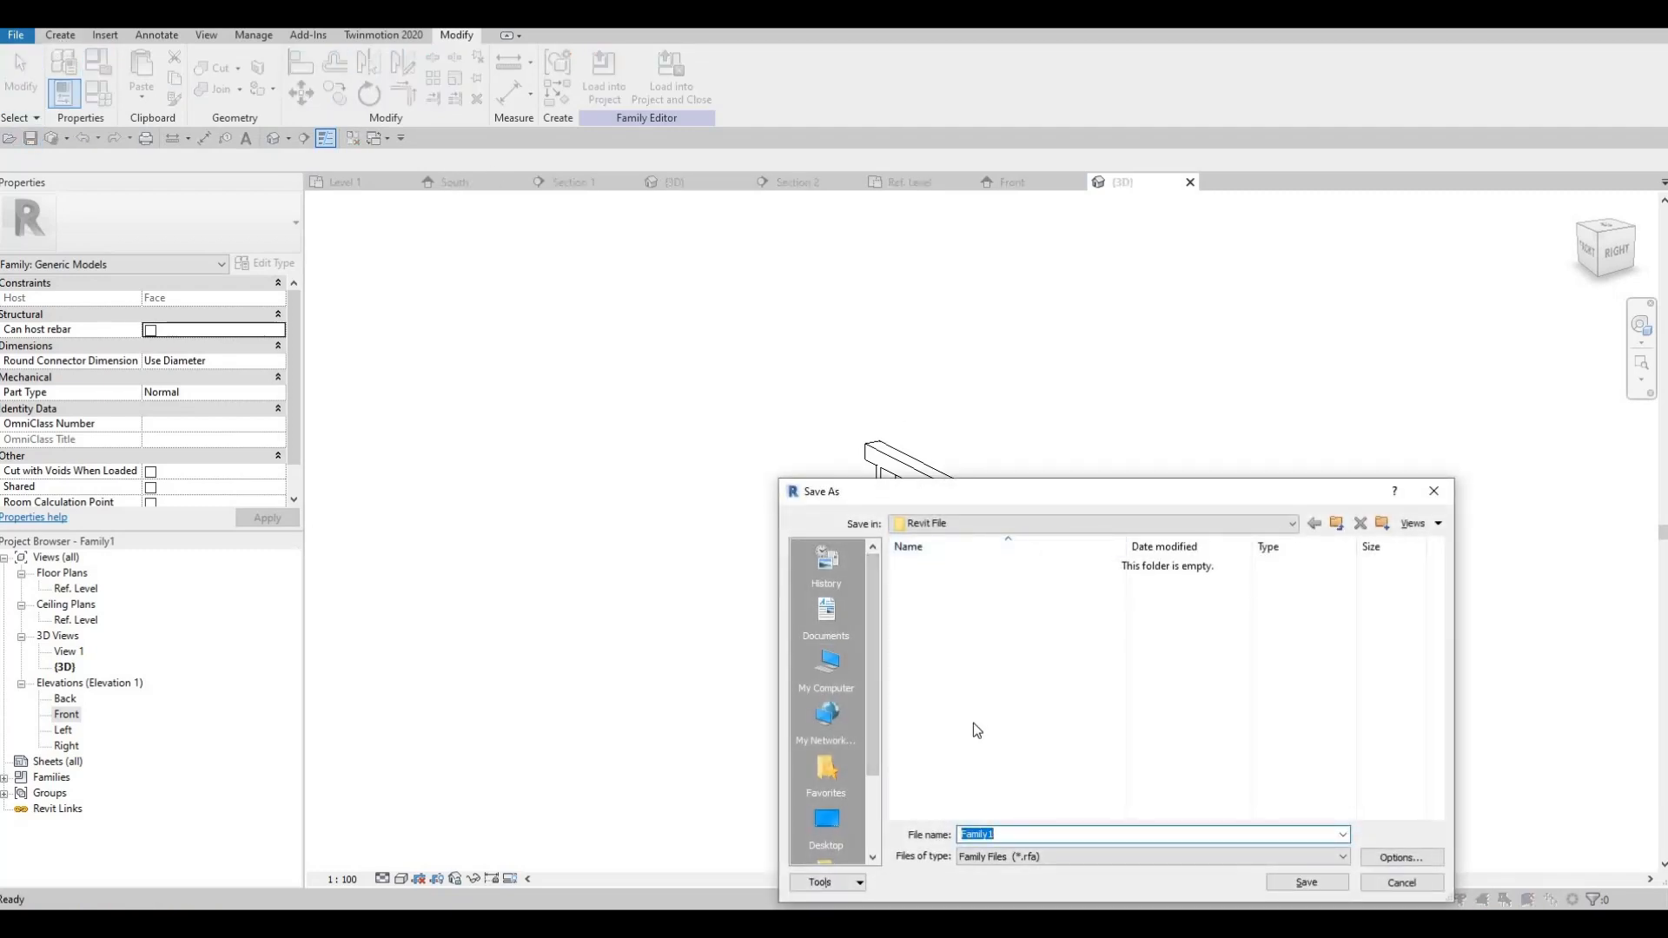
click(1013, 523)
scroll(1103, 386, up, 4)
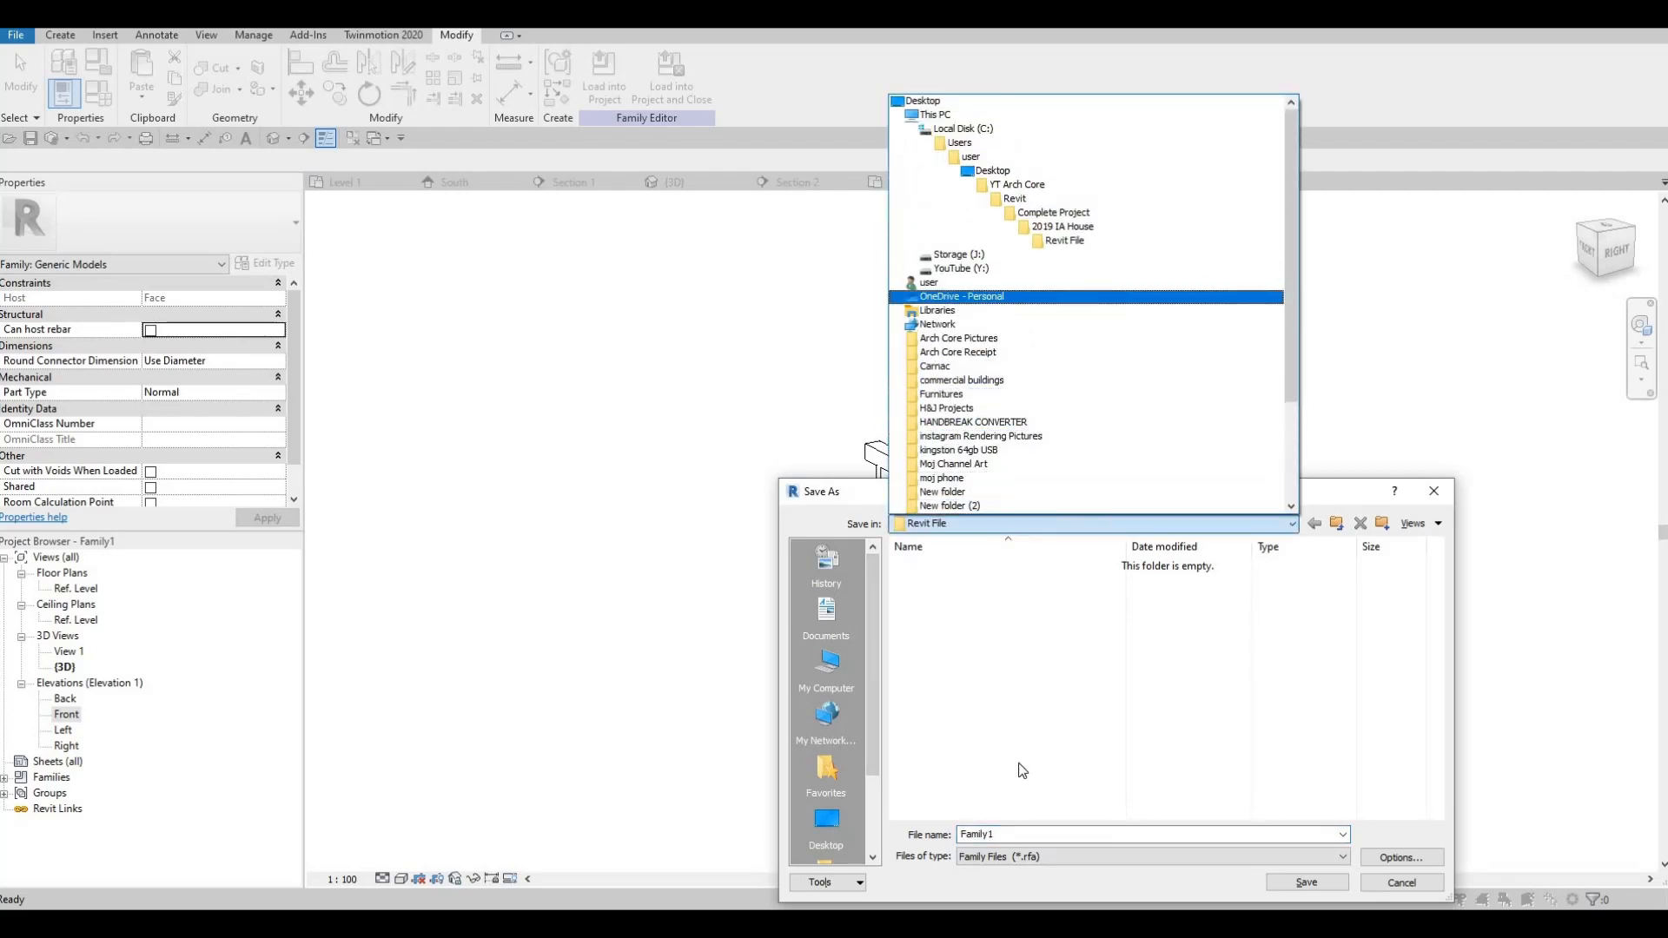
click(1106, 842)
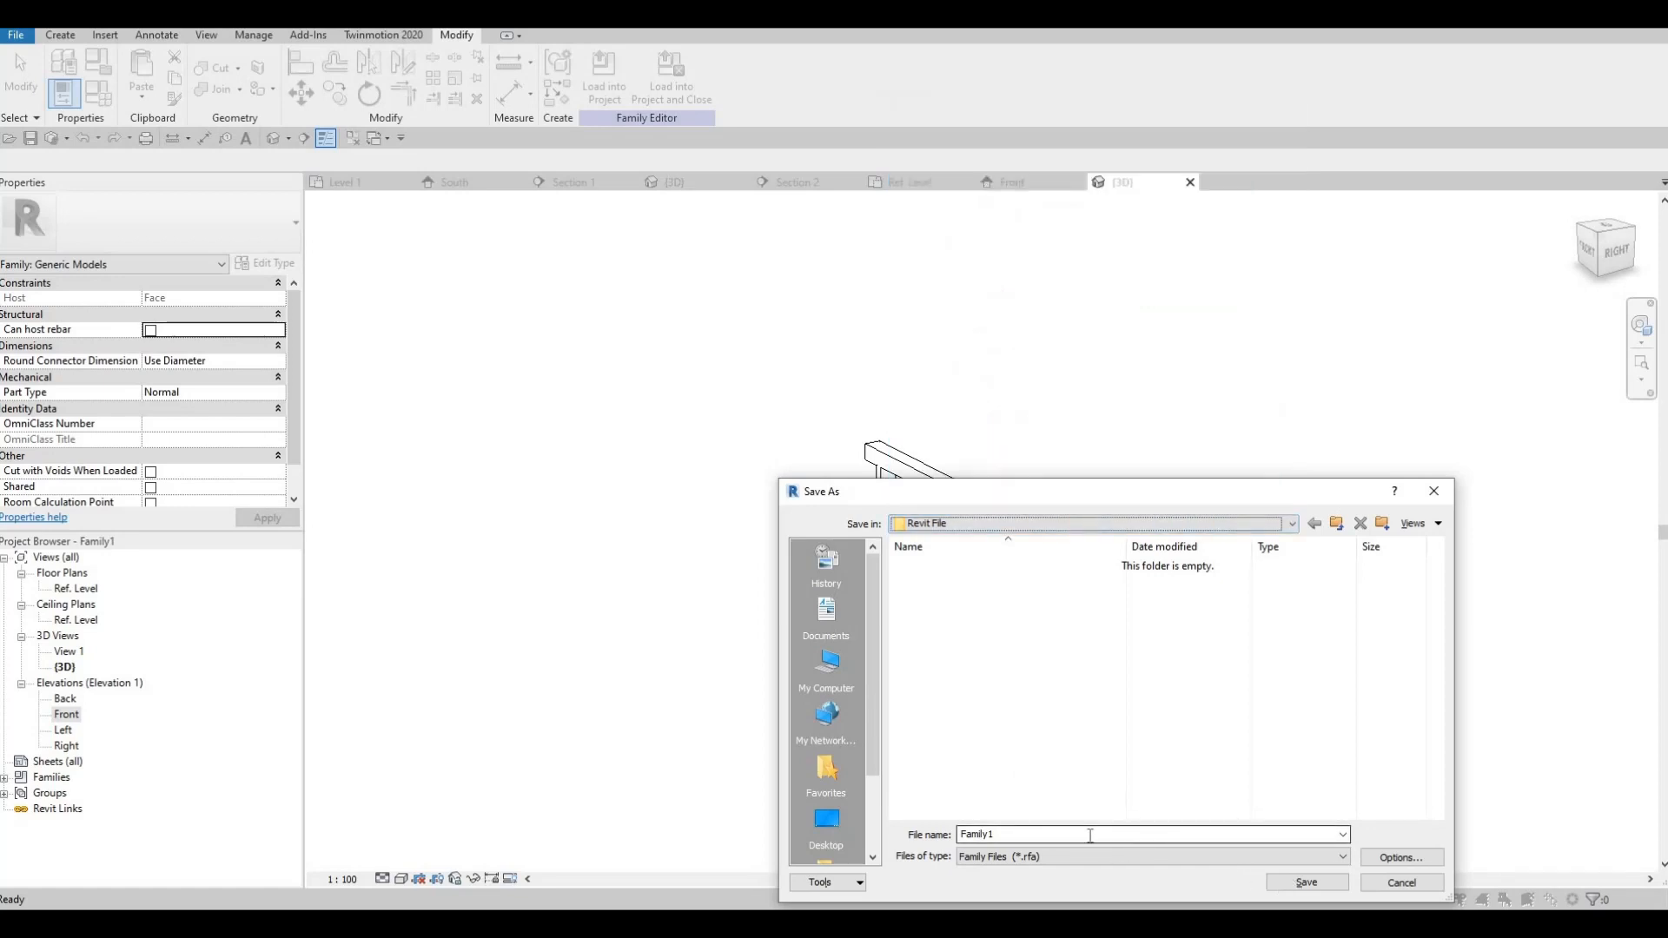
click(1090, 834)
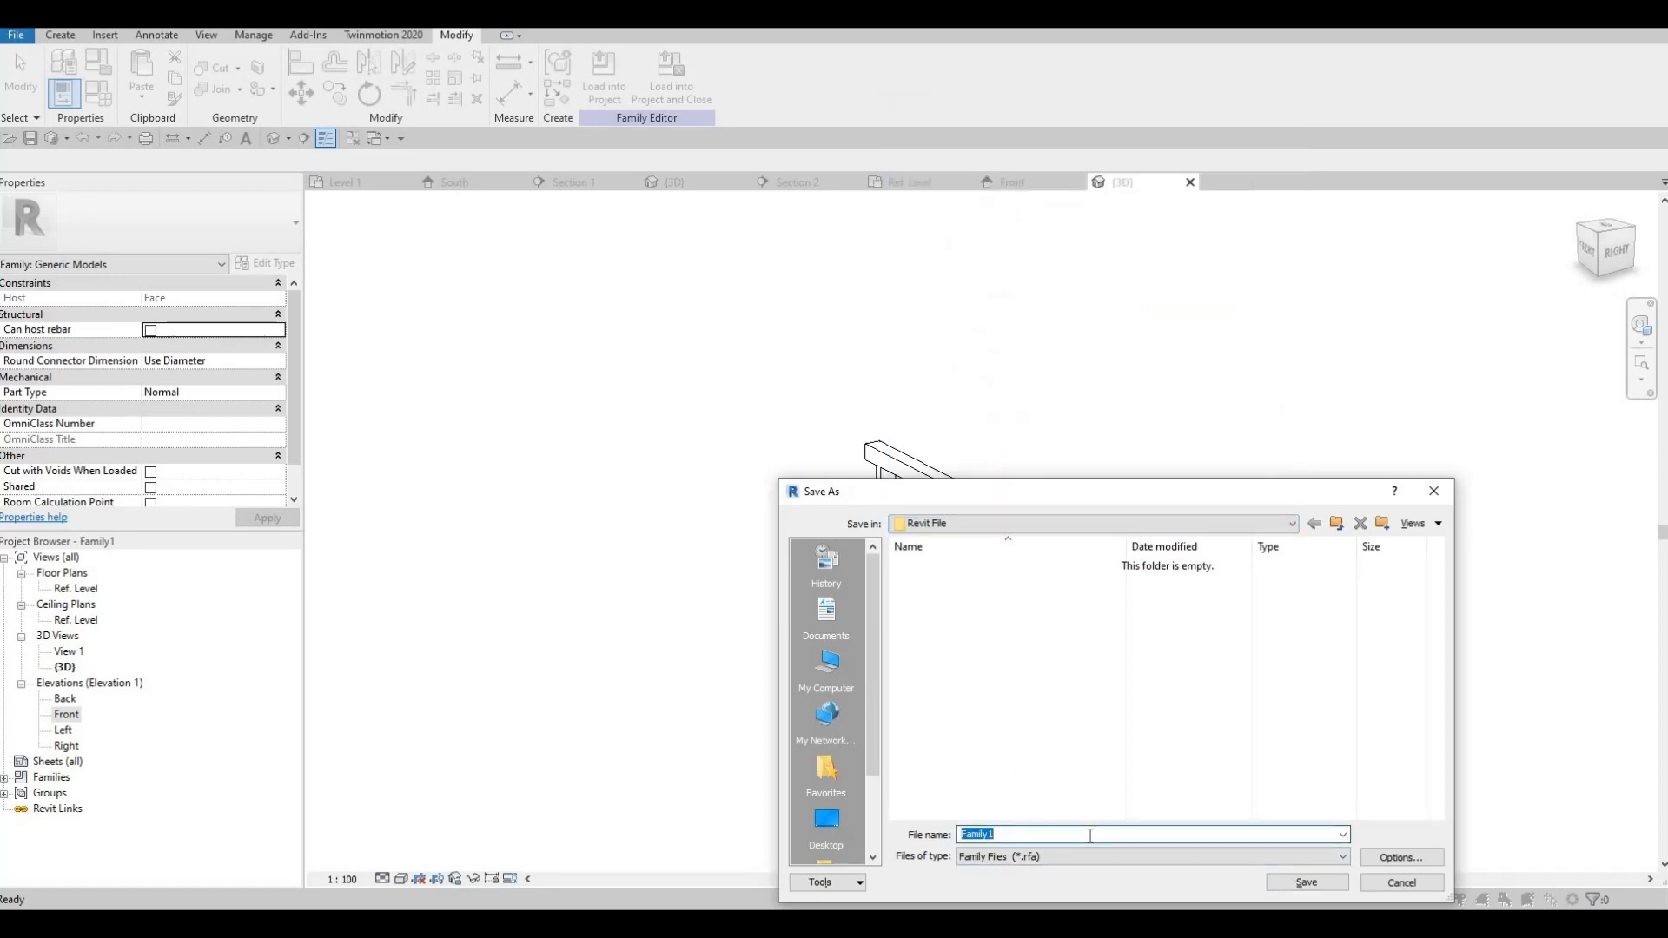
text(HAND)
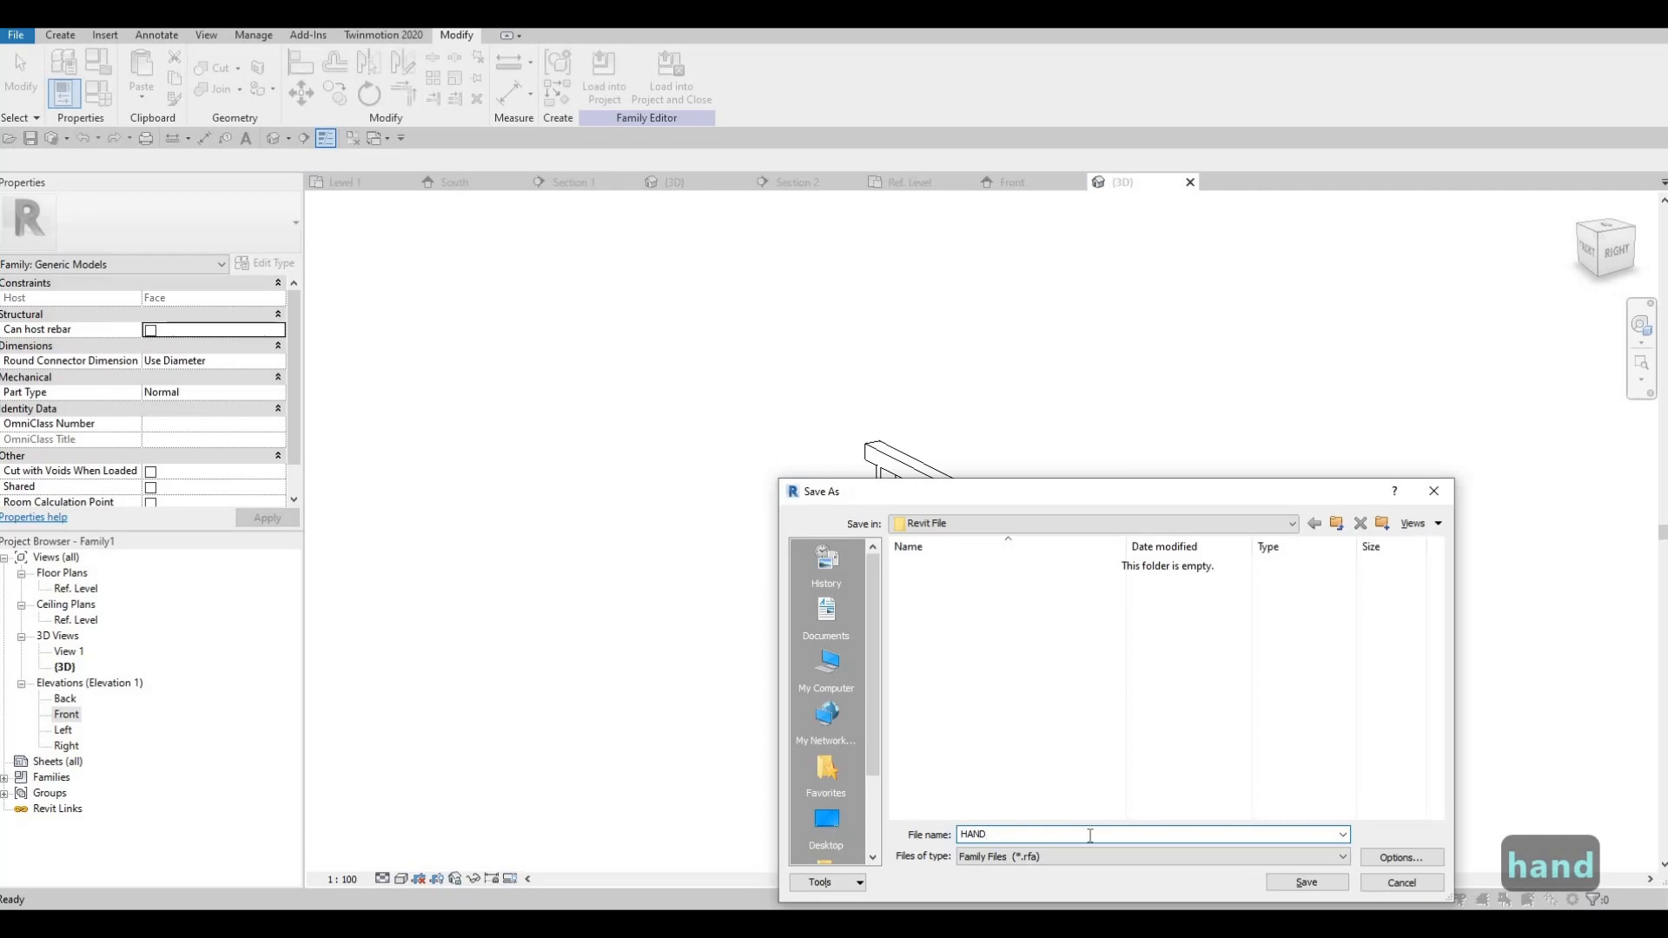
text(LE)
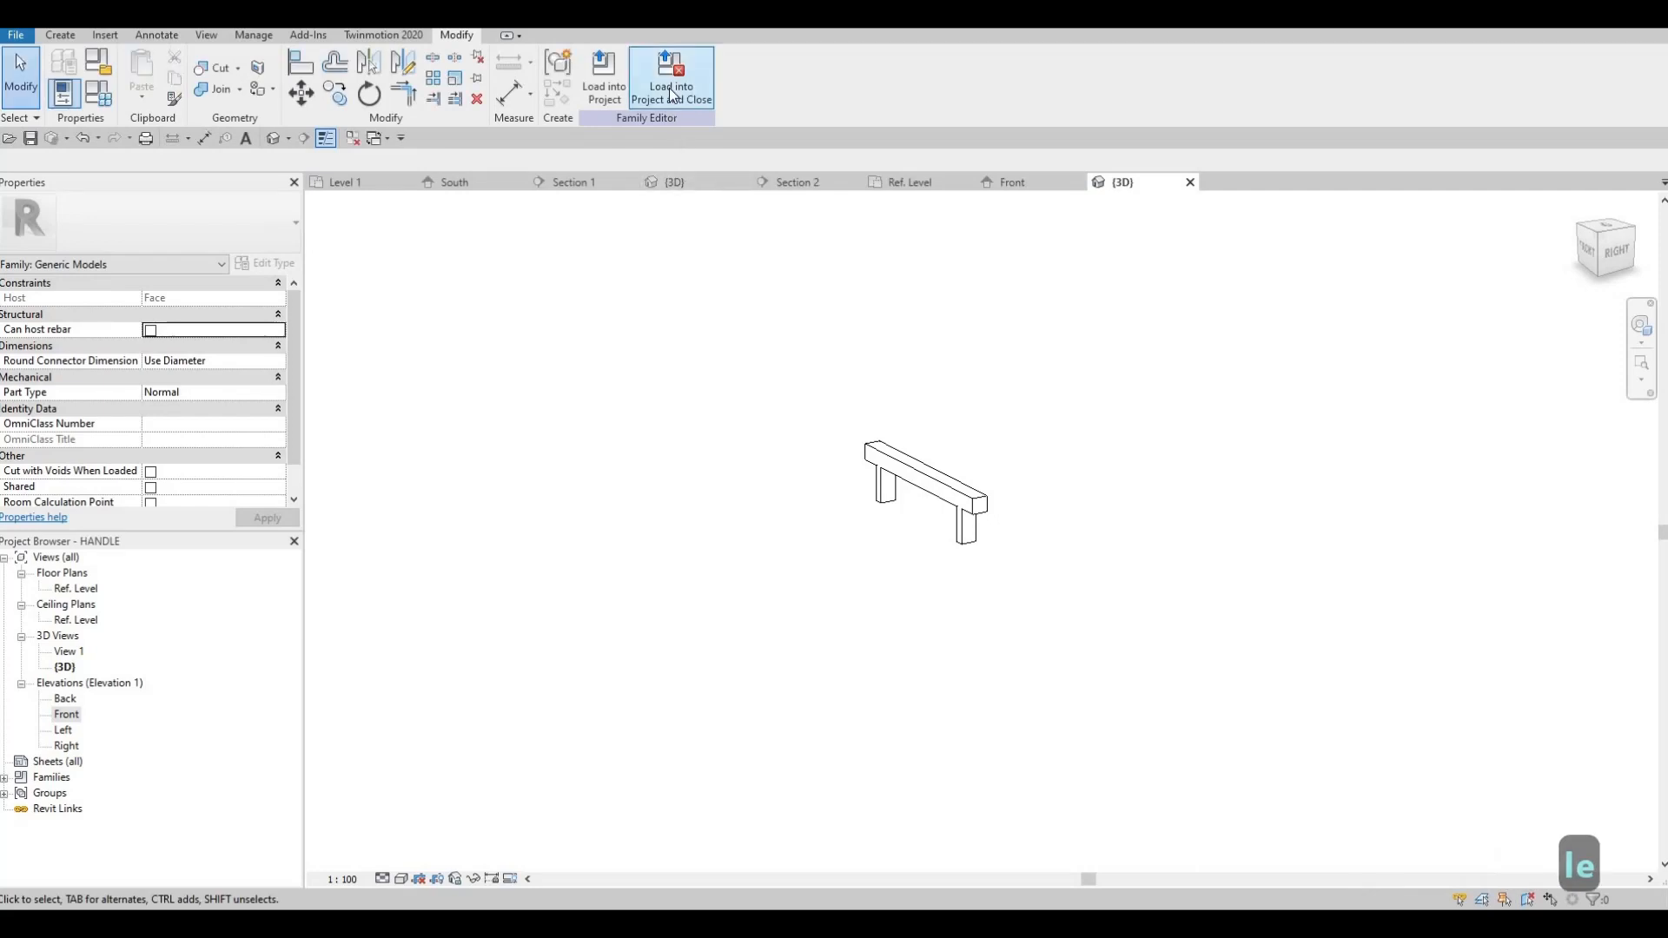
Load the HANDLE family into the project, close the family, and rotate the handle being placed upright on the upper cabinets in the 3D view.
click(669, 87)
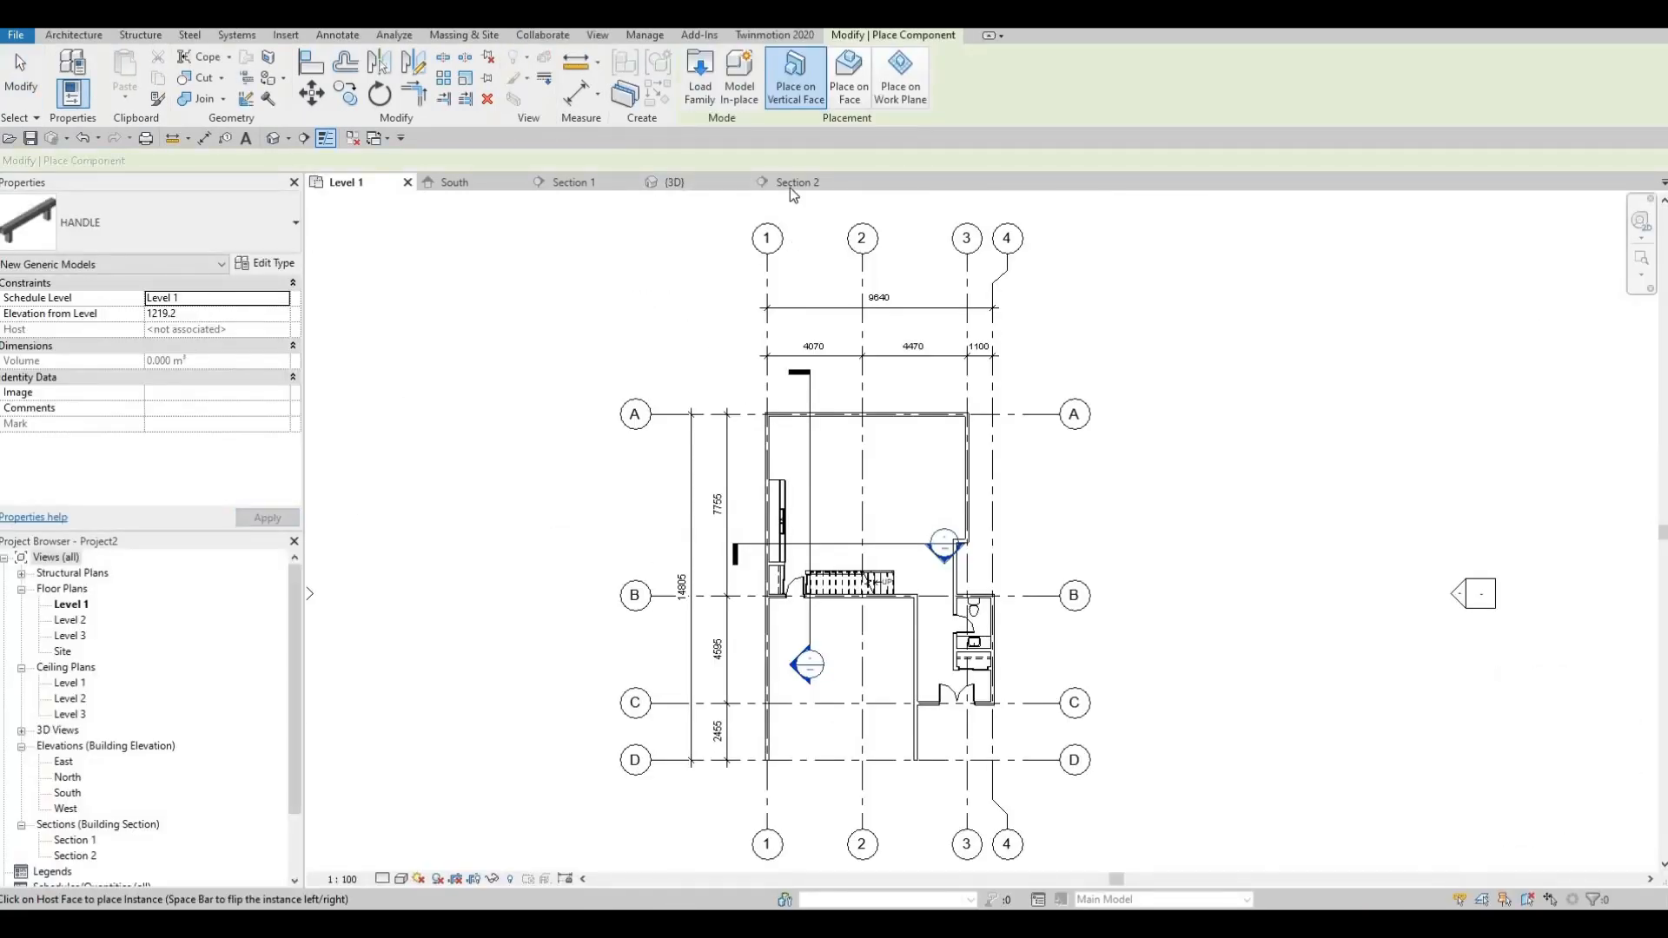
click(695, 183)
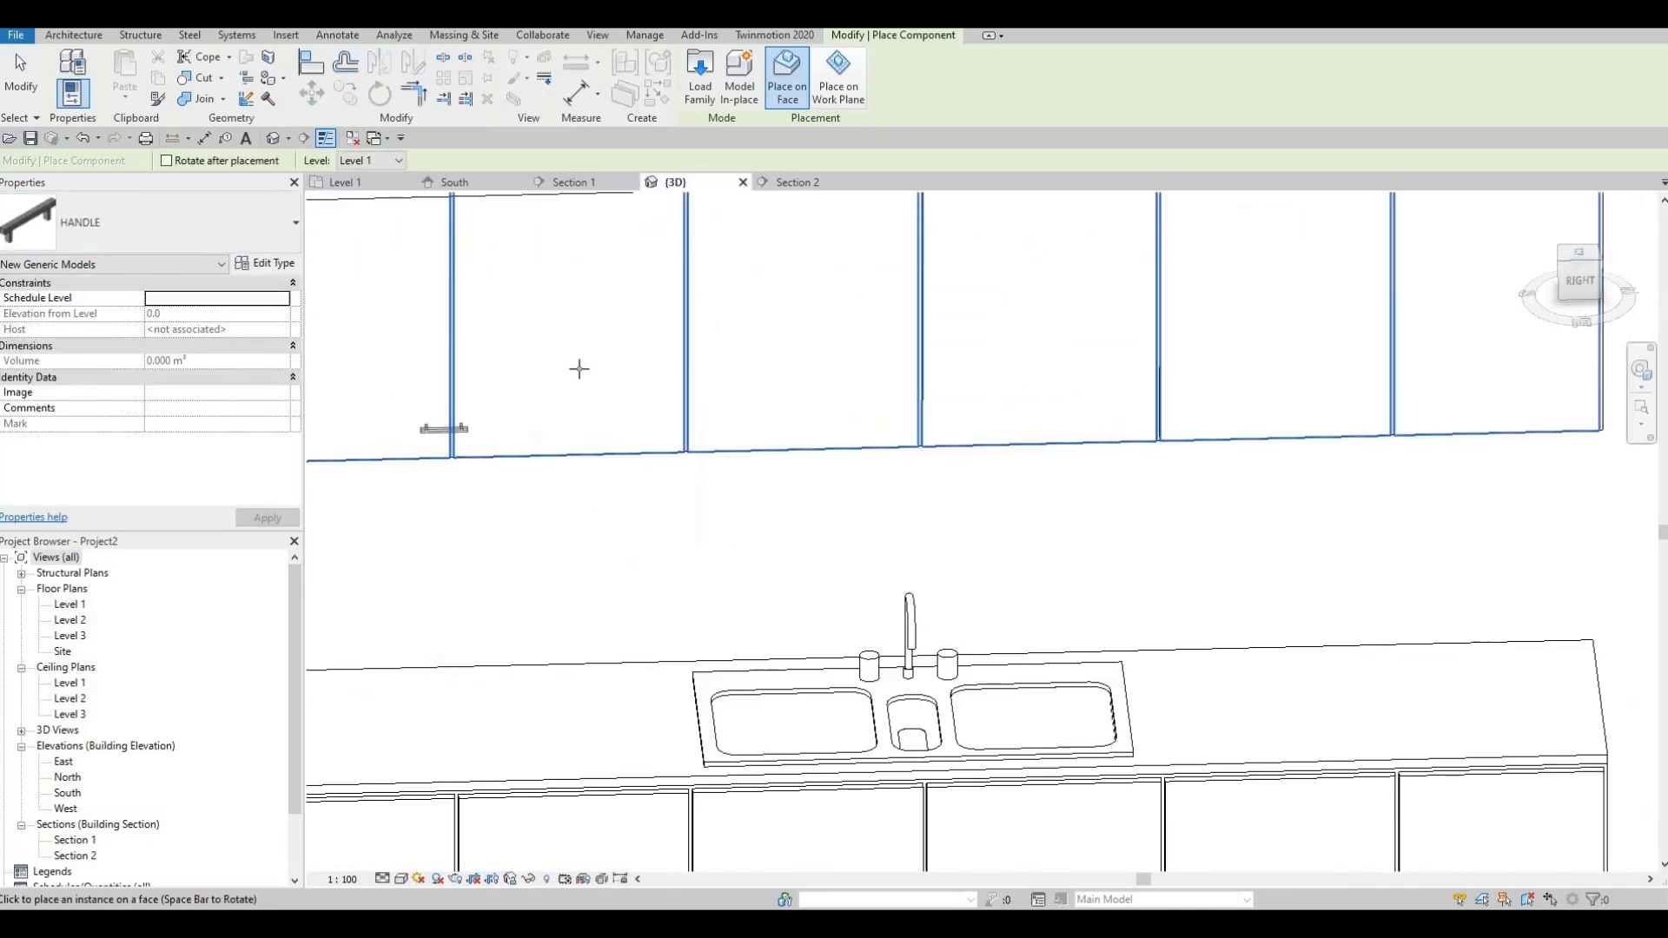
scroll(565, 373, up, 3)
key(space)
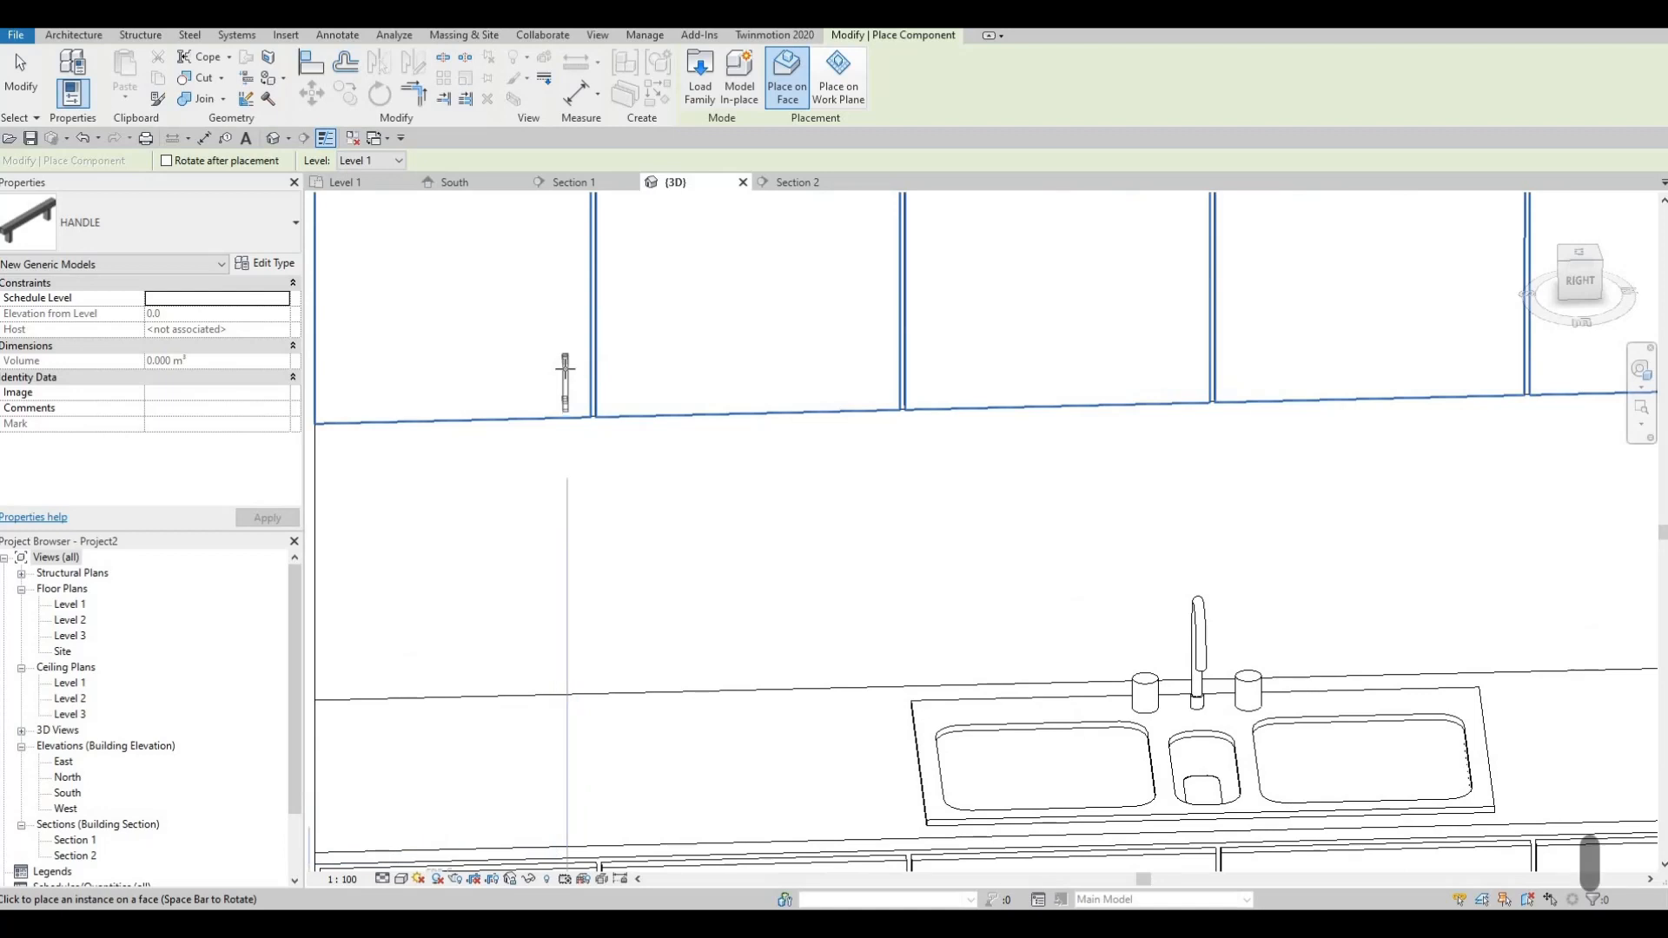
In the Section 2 view, place an upright handle near the lower right corner of the first upper cabinet door.
click(794, 181)
scroll(655, 498, up, 4)
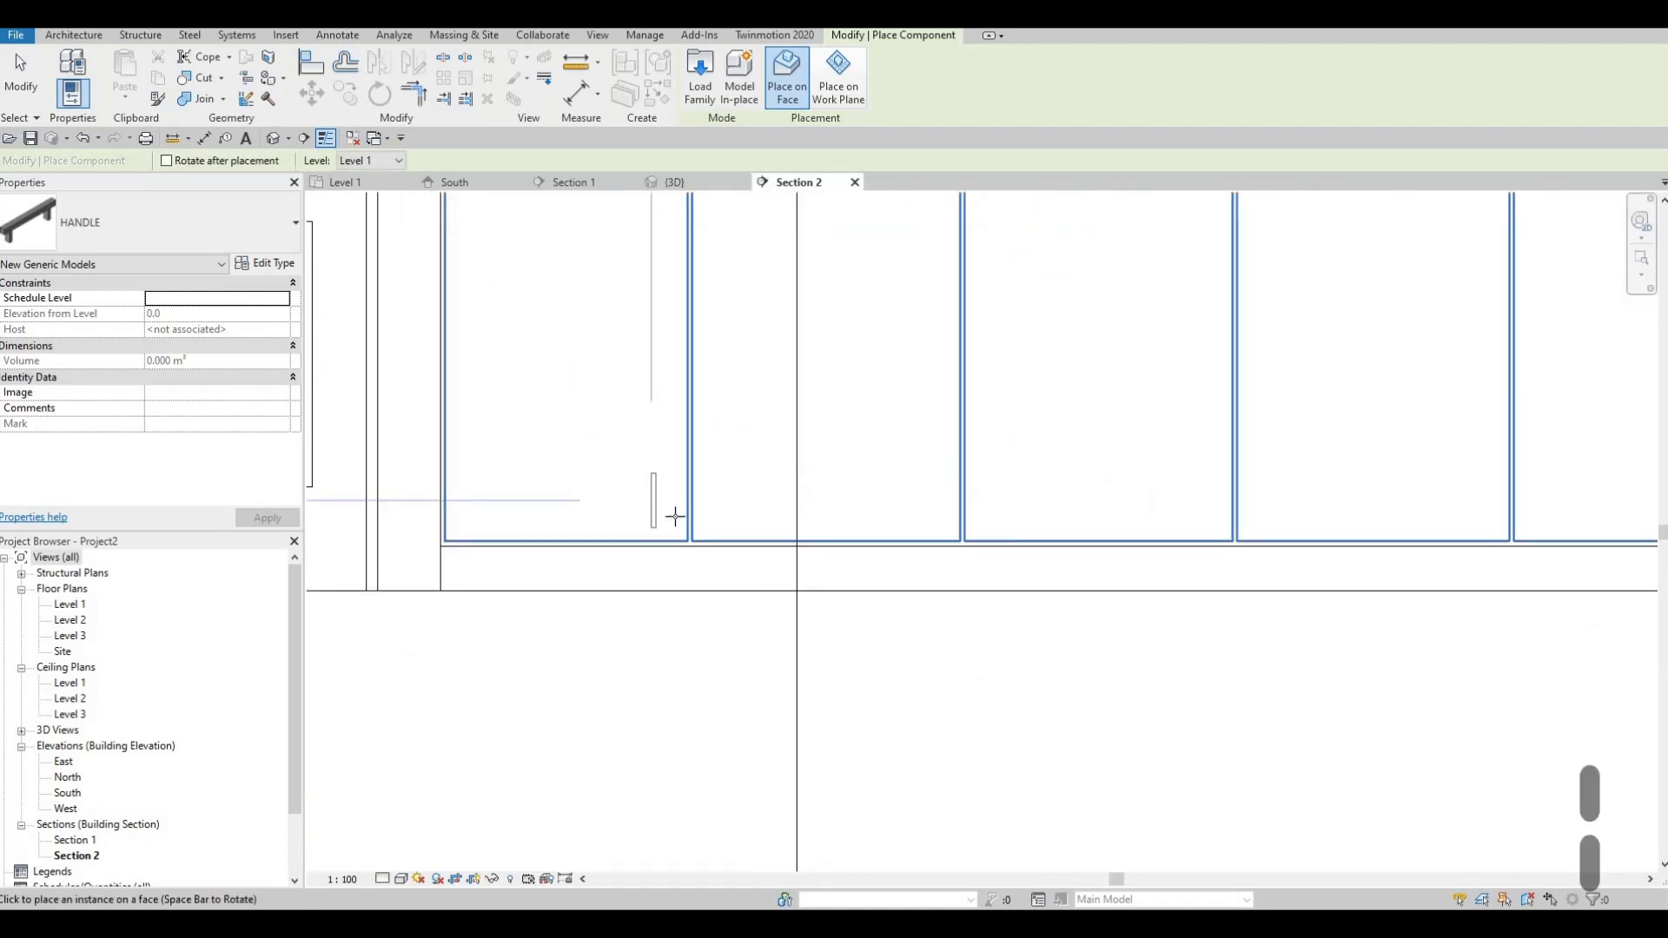
scroll(675, 516, up, 3)
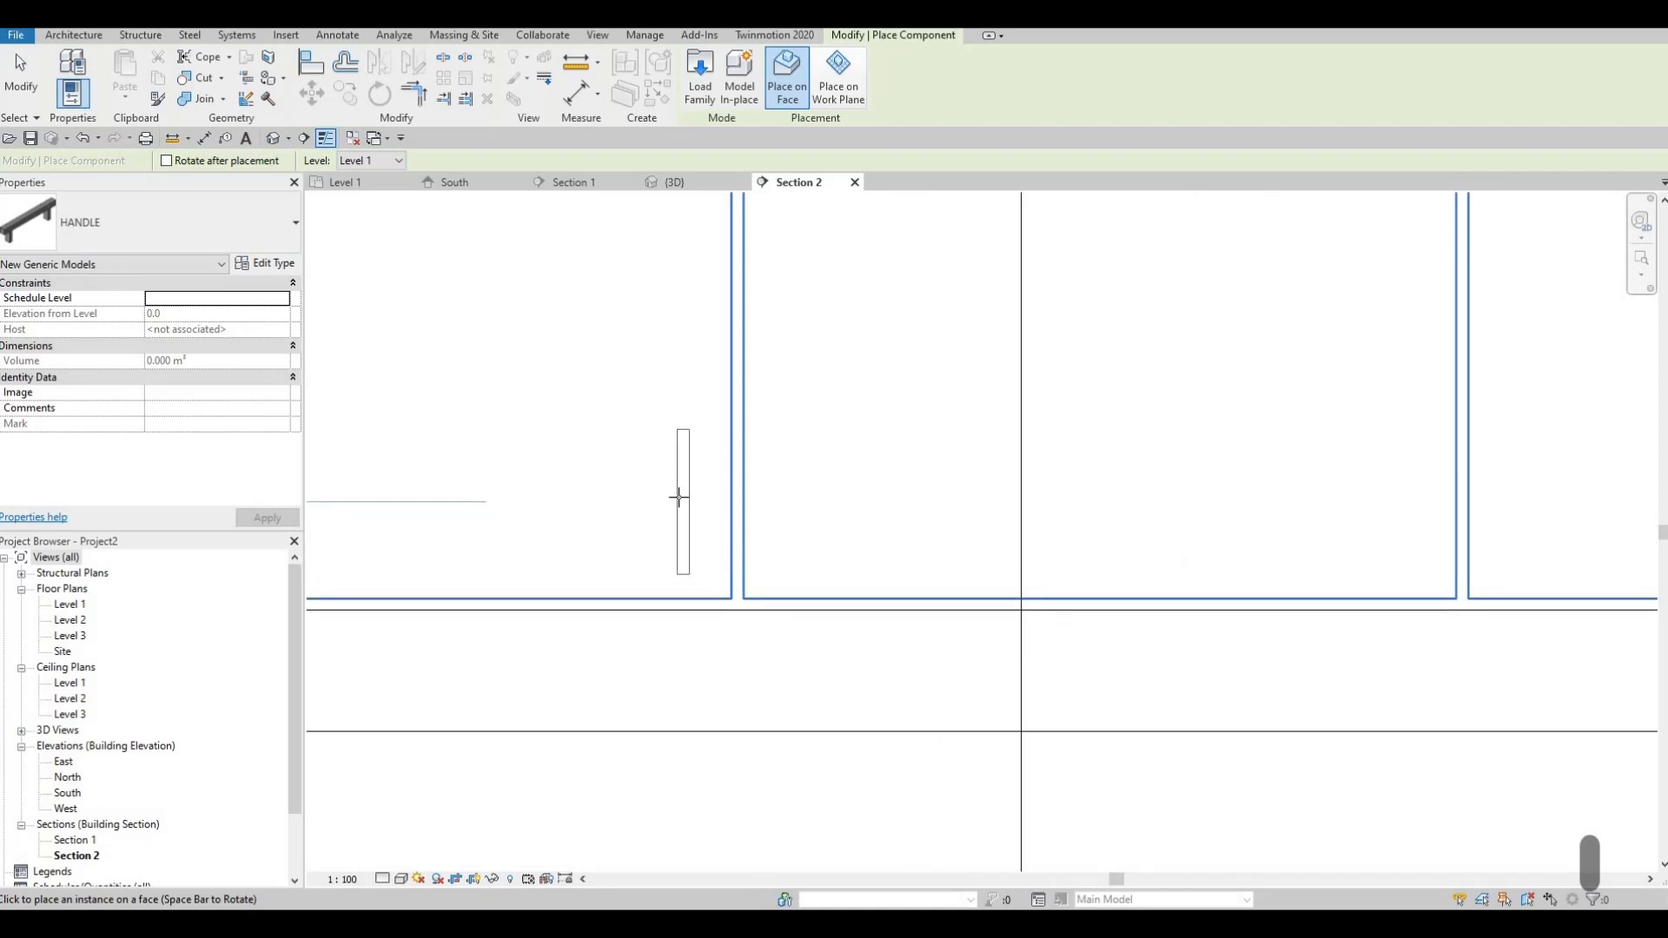
scroll(682, 495, down, 6)
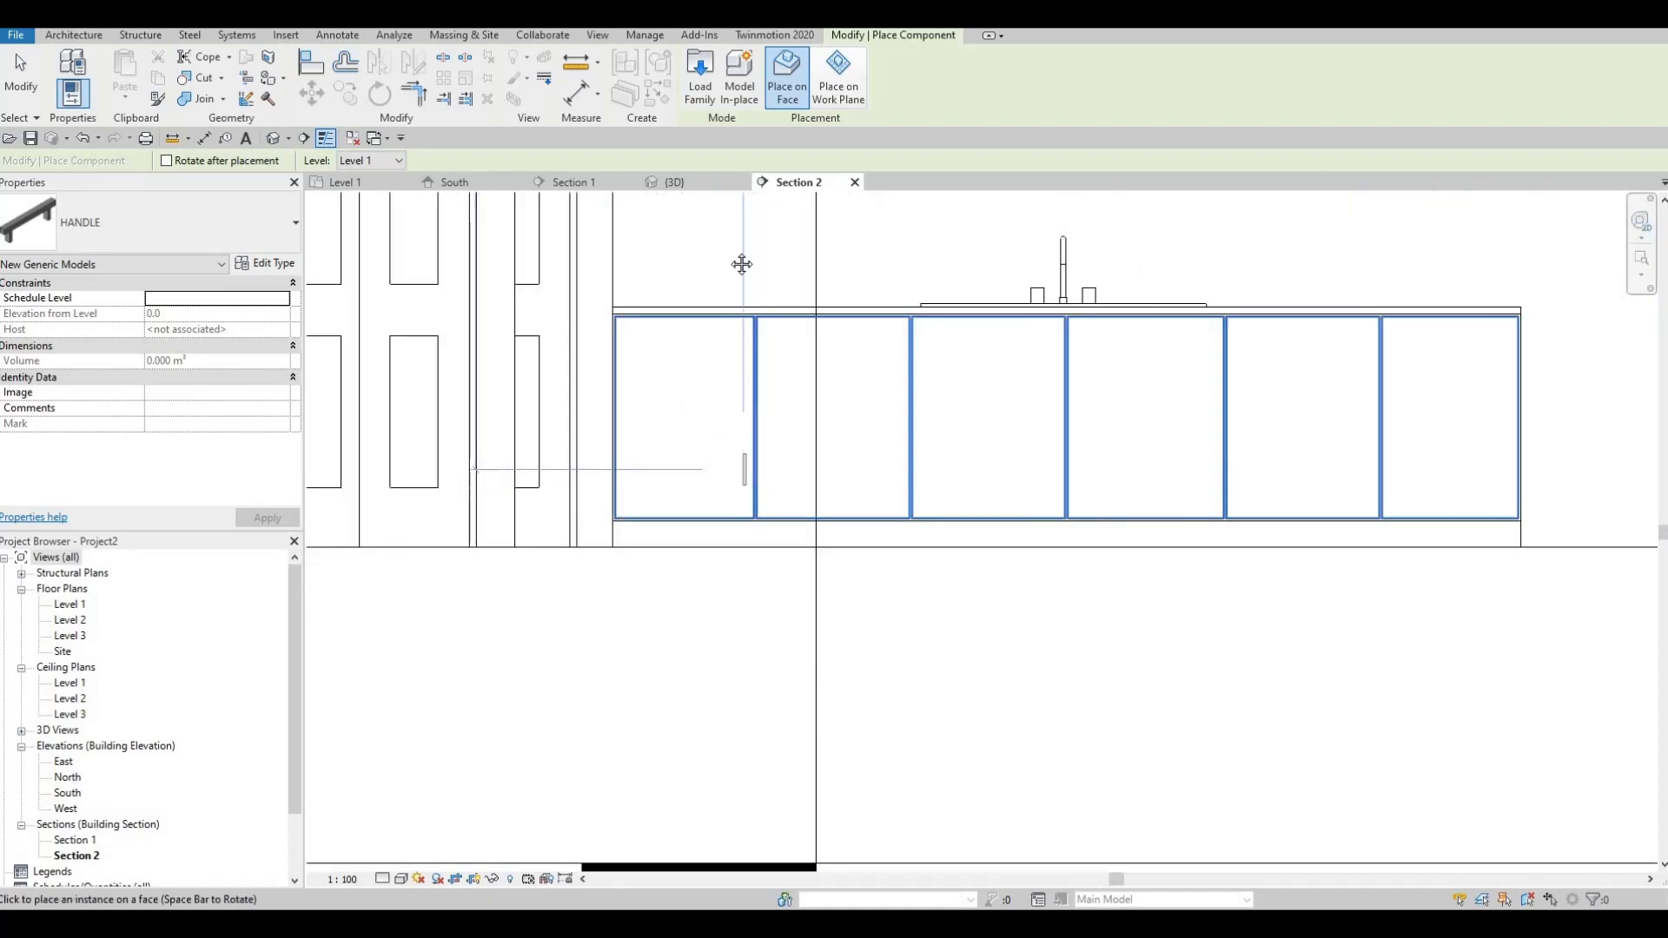
middle_drag(774, 443, 763, 204)
scroll(773, 443, down, 2)
scroll(748, 320, up, 1)
middle_drag(749, 320, 737, 663)
scroll(737, 663, down, 1)
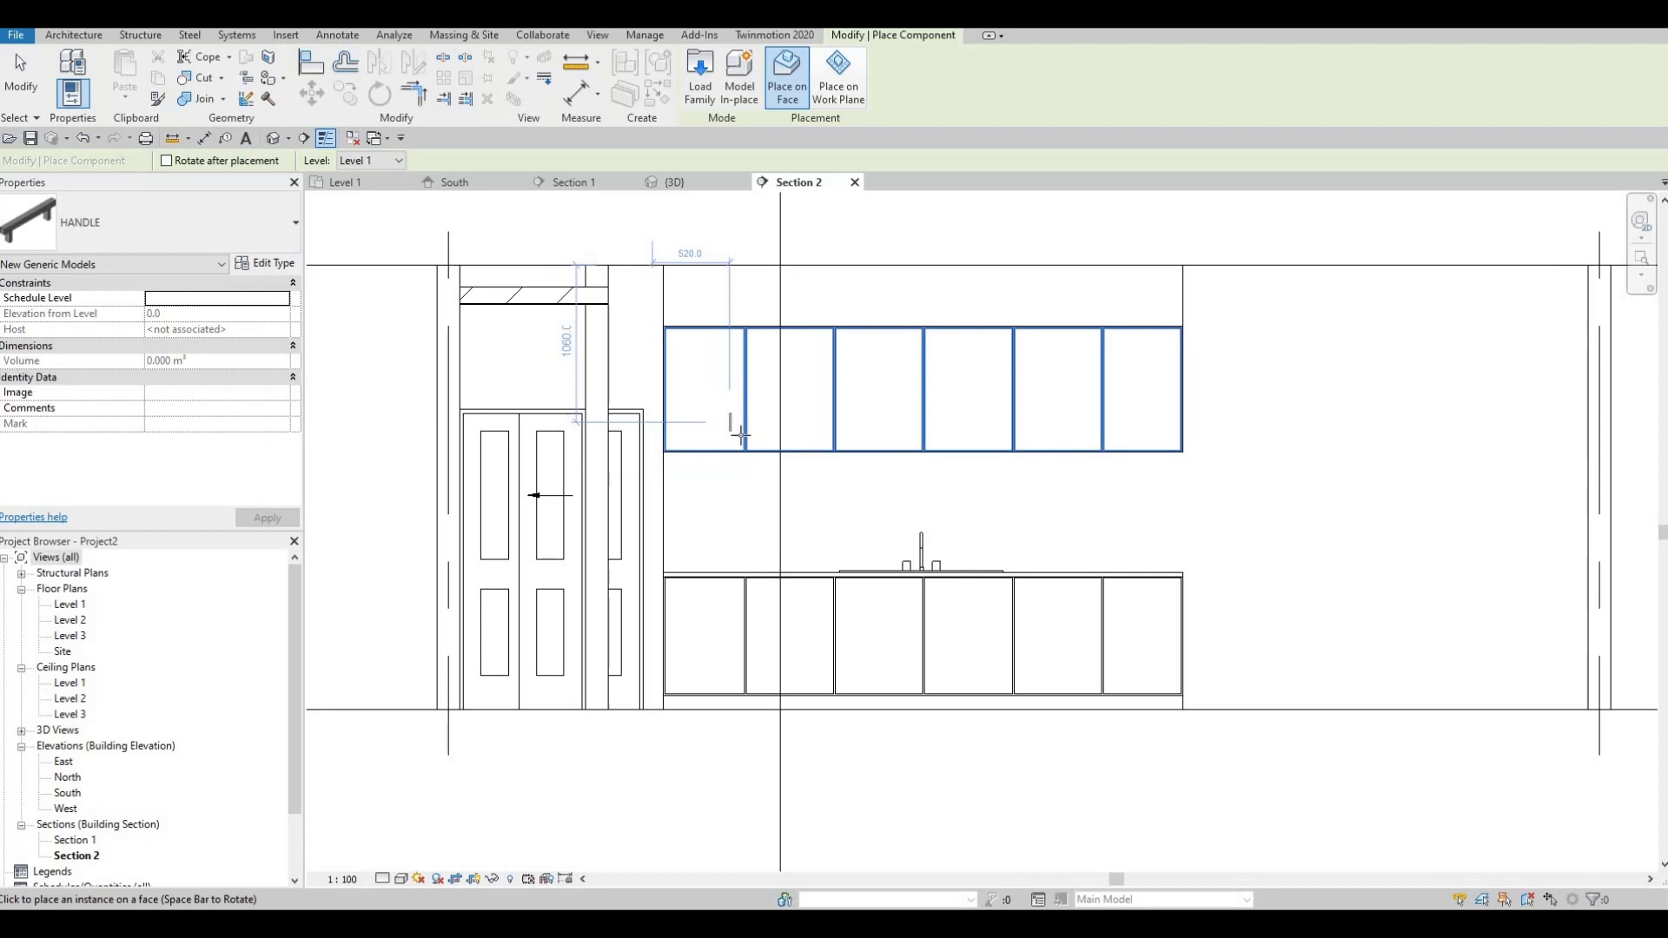
scroll(744, 445, up, 3)
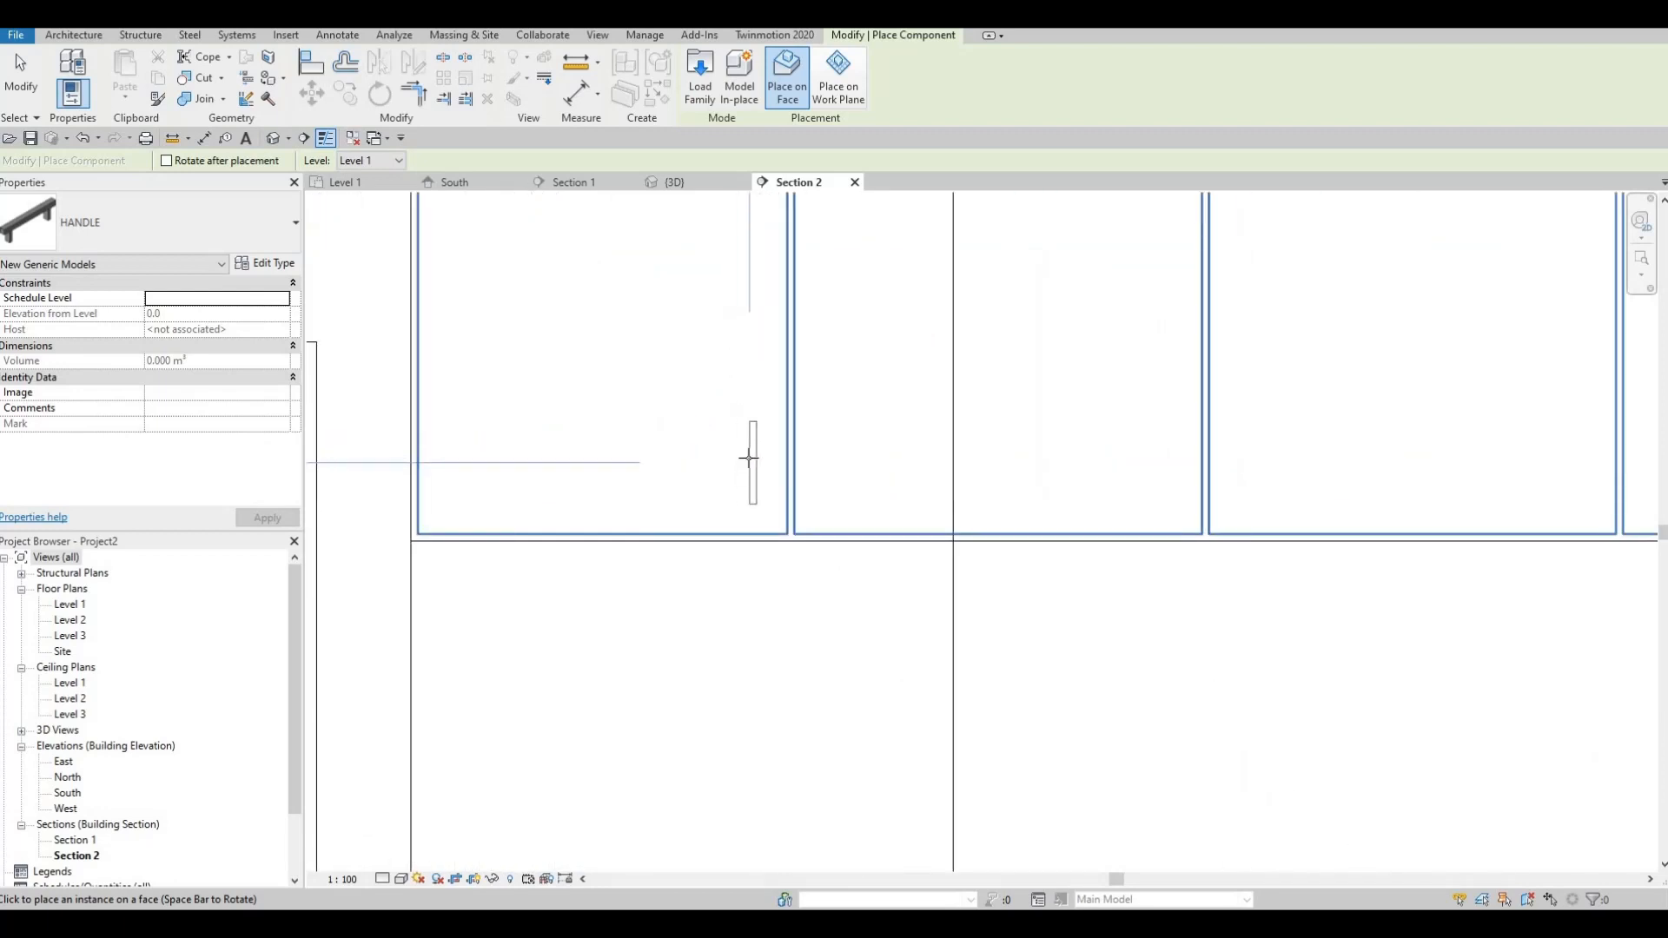
scroll(747, 521, down, 3)
scroll(700, 395, up, 1)
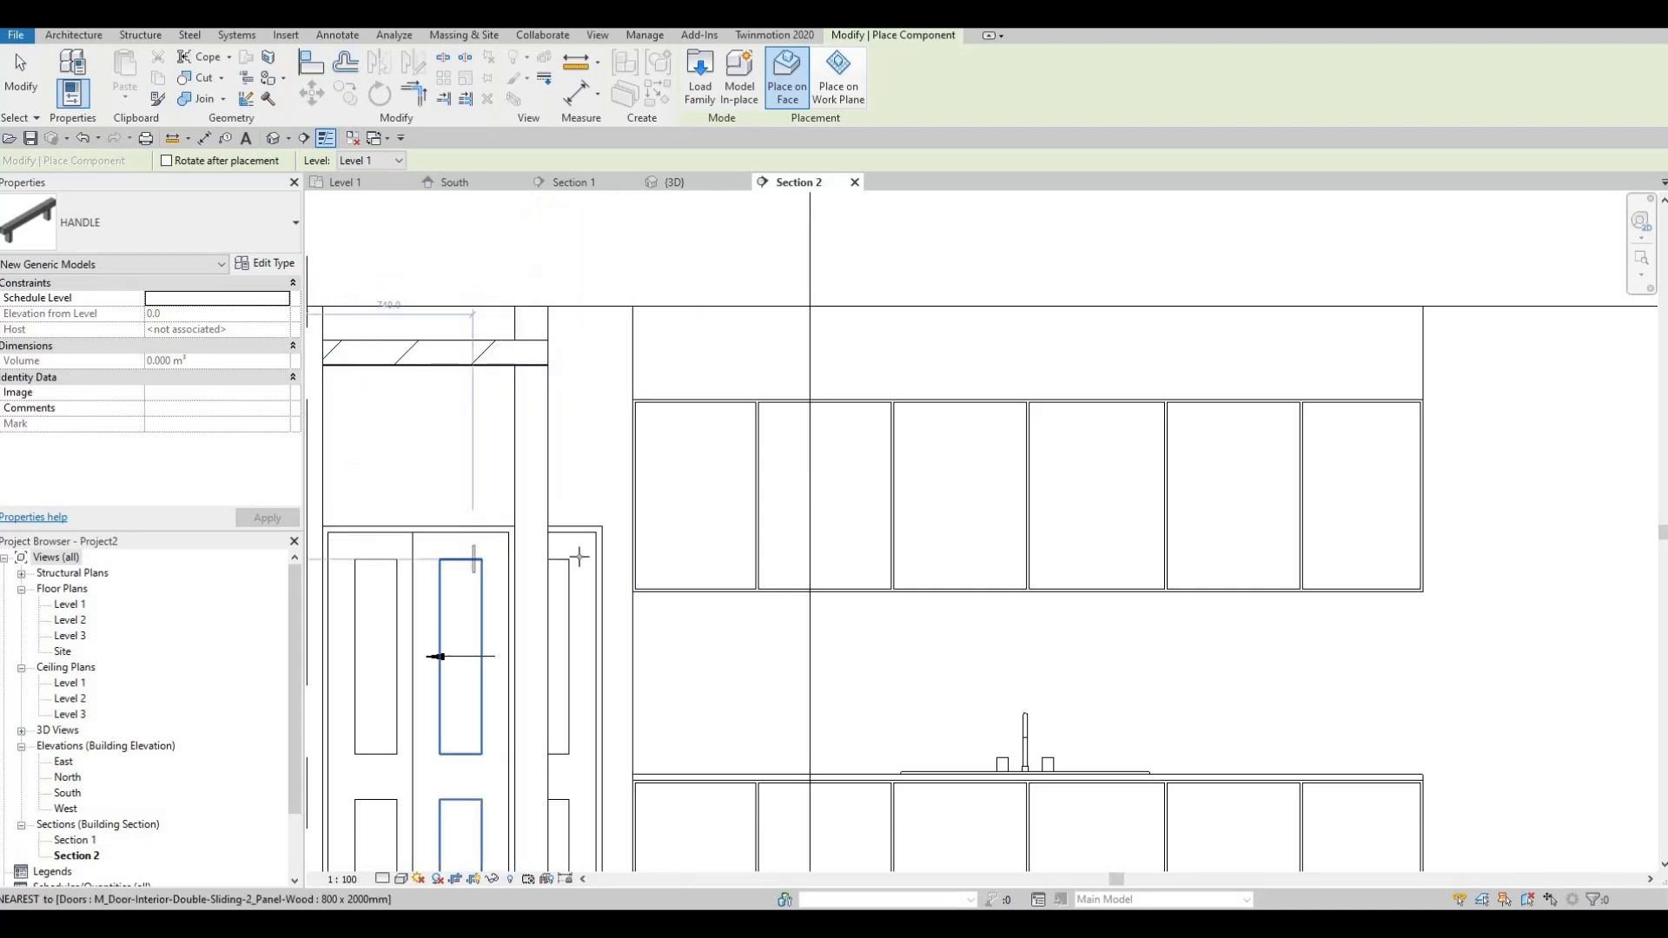
middle_drag(700, 510, 706, 483)
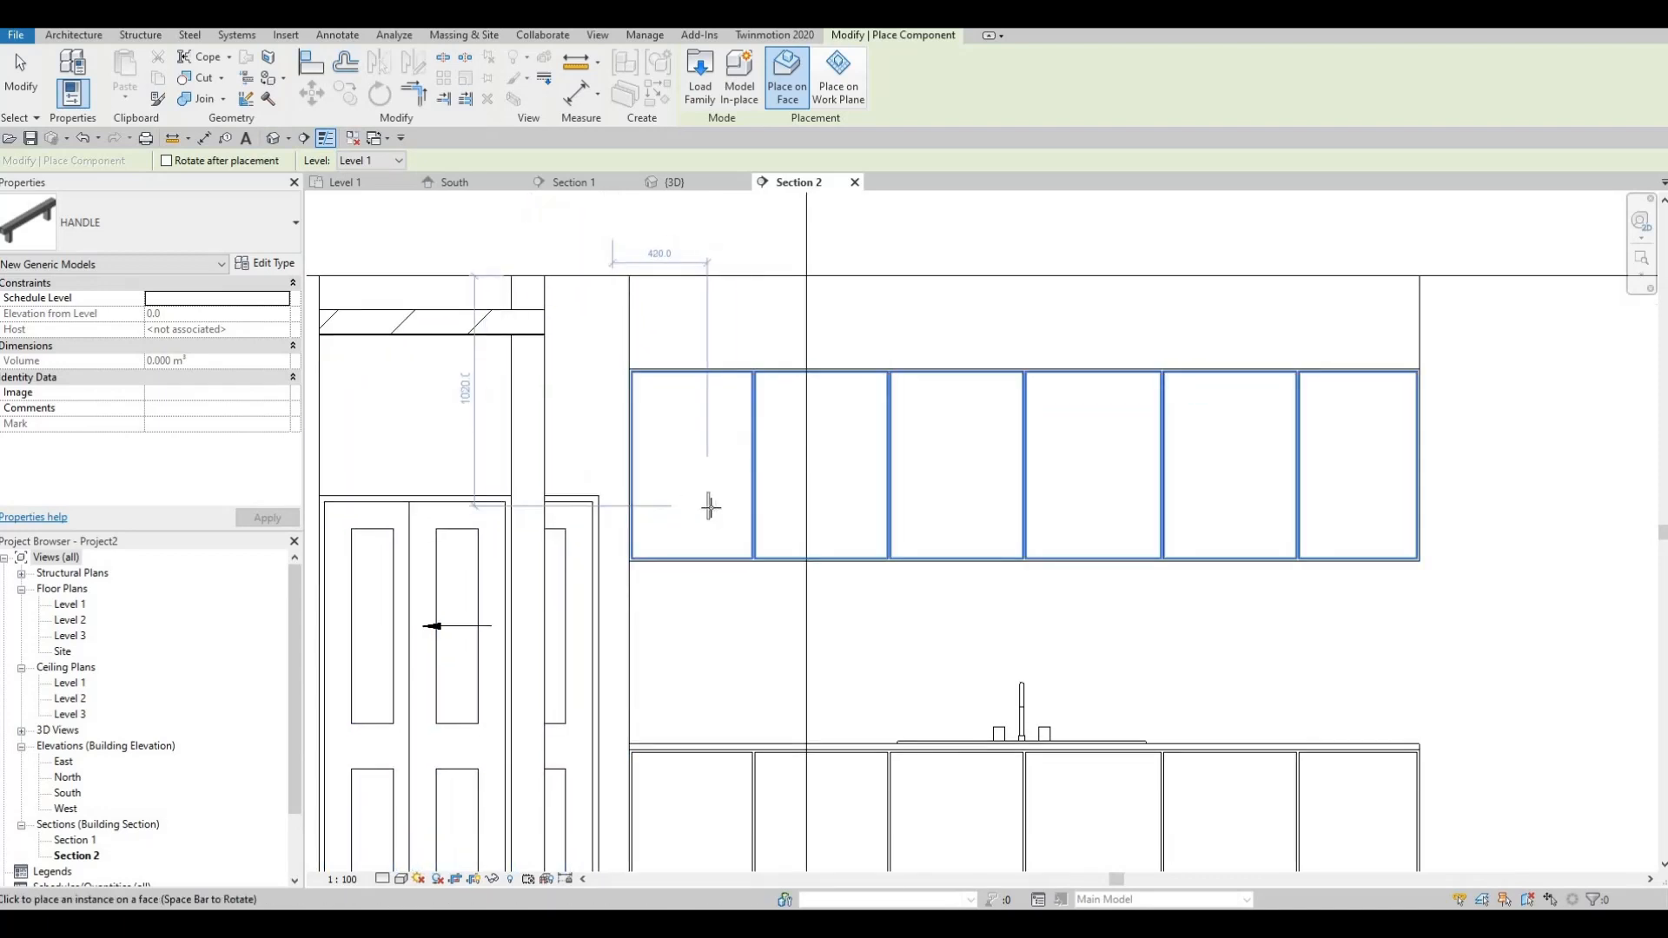
scroll(742, 552, up, 5)
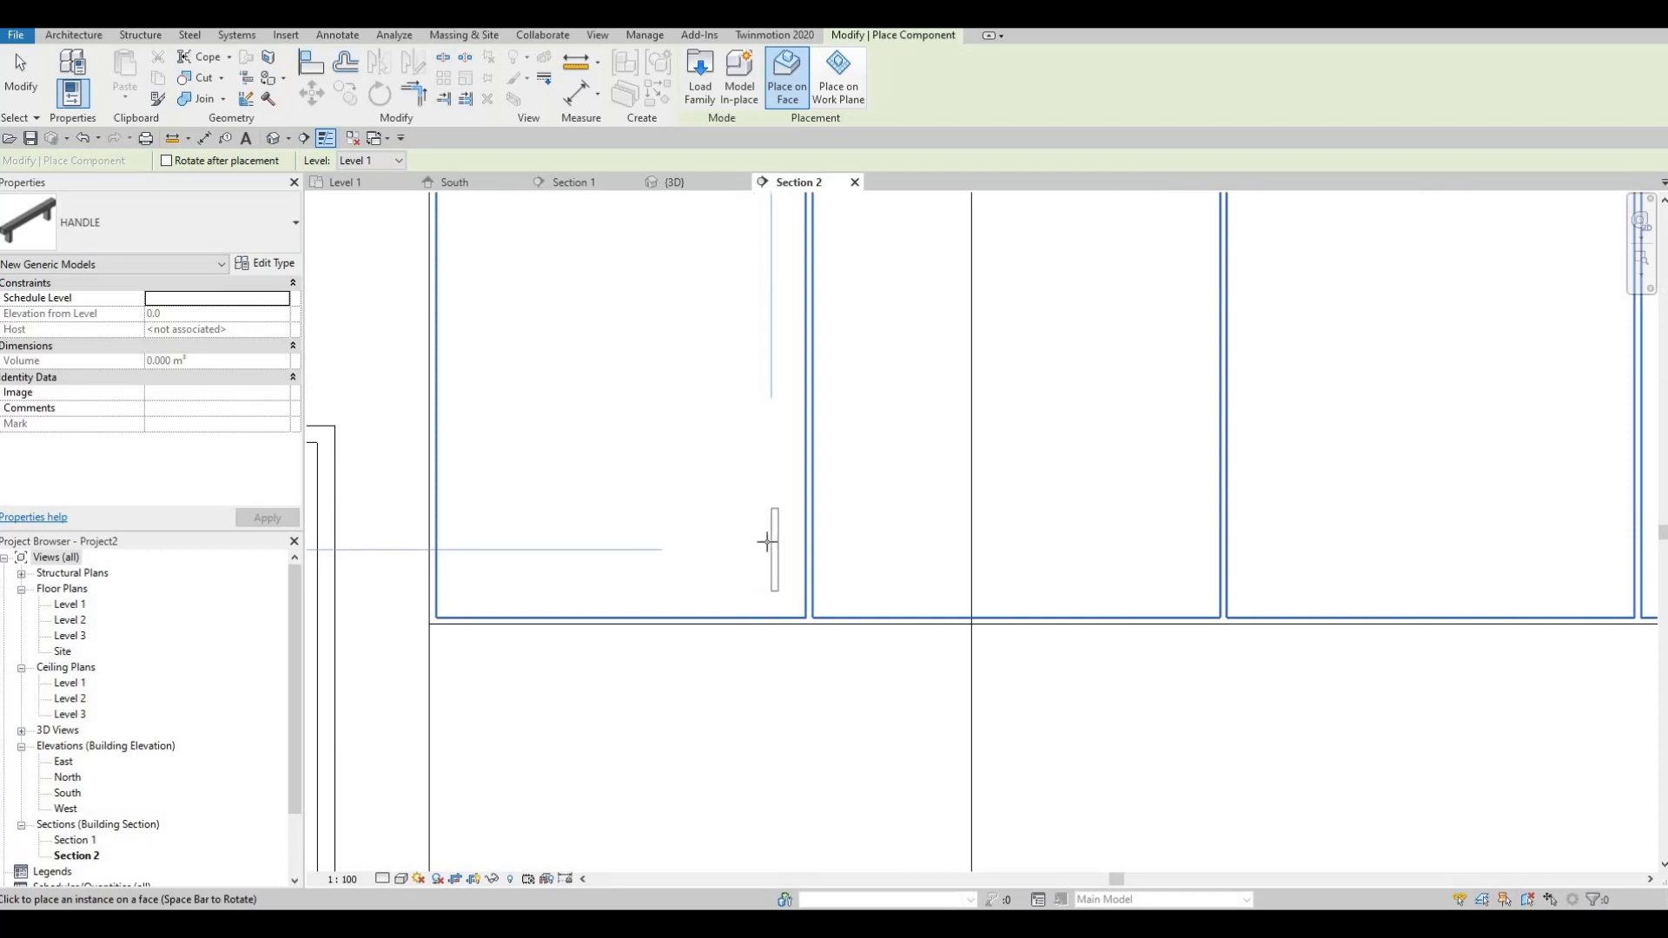
scroll(766, 542, down, 1)
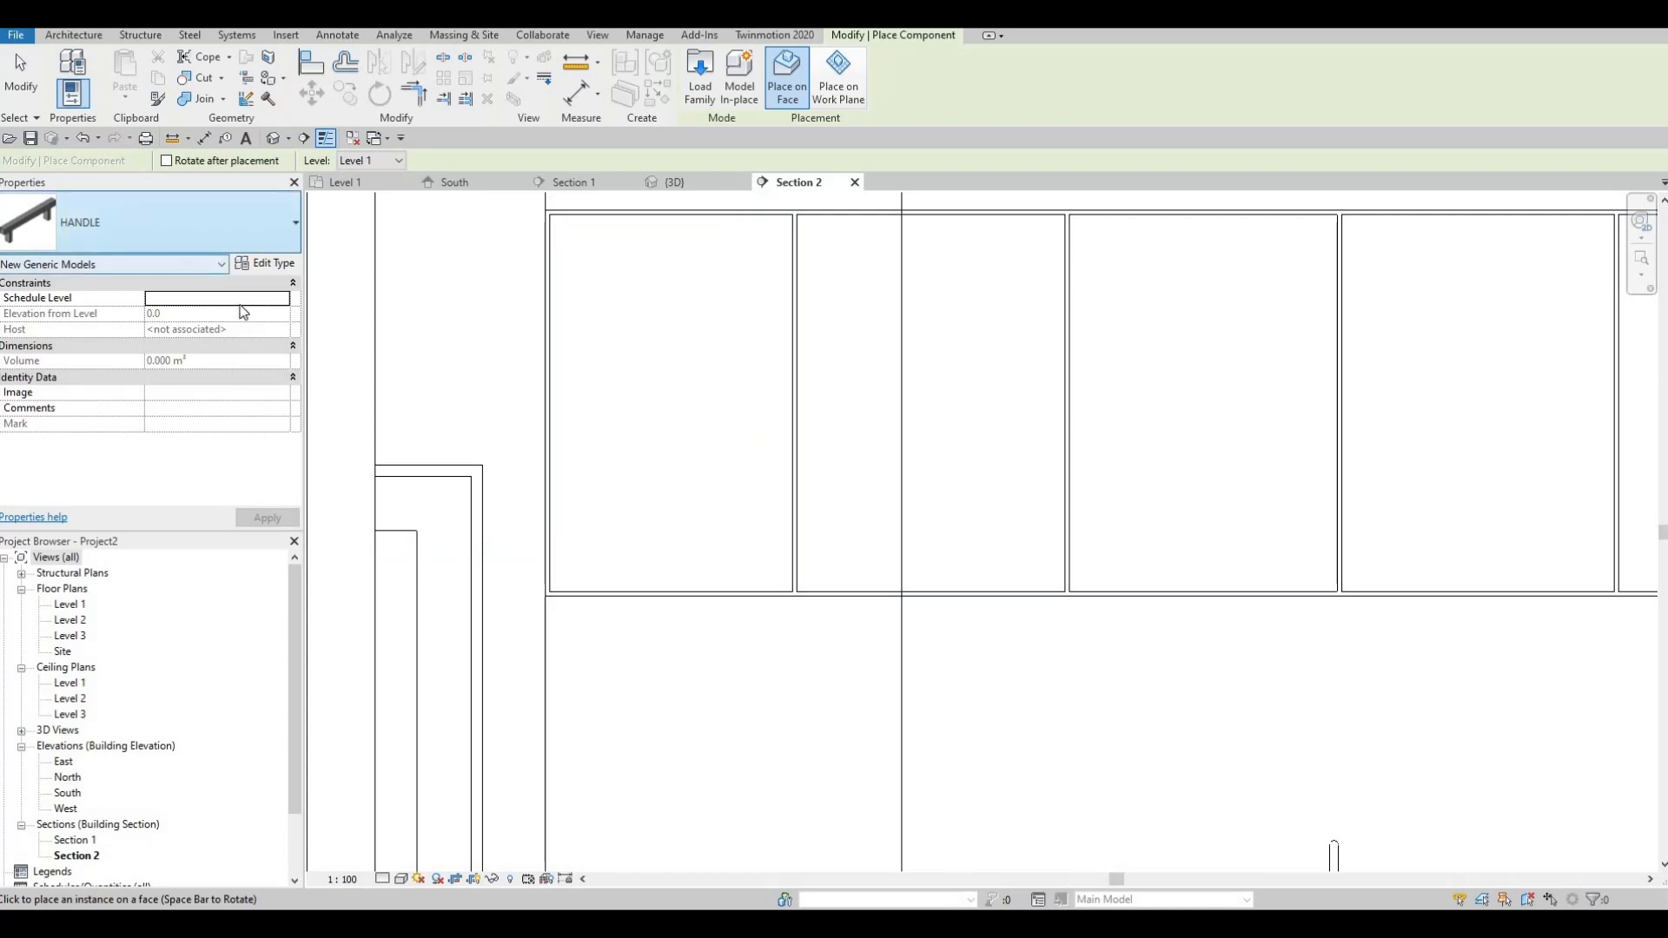
scroll(746, 554, up, 3)
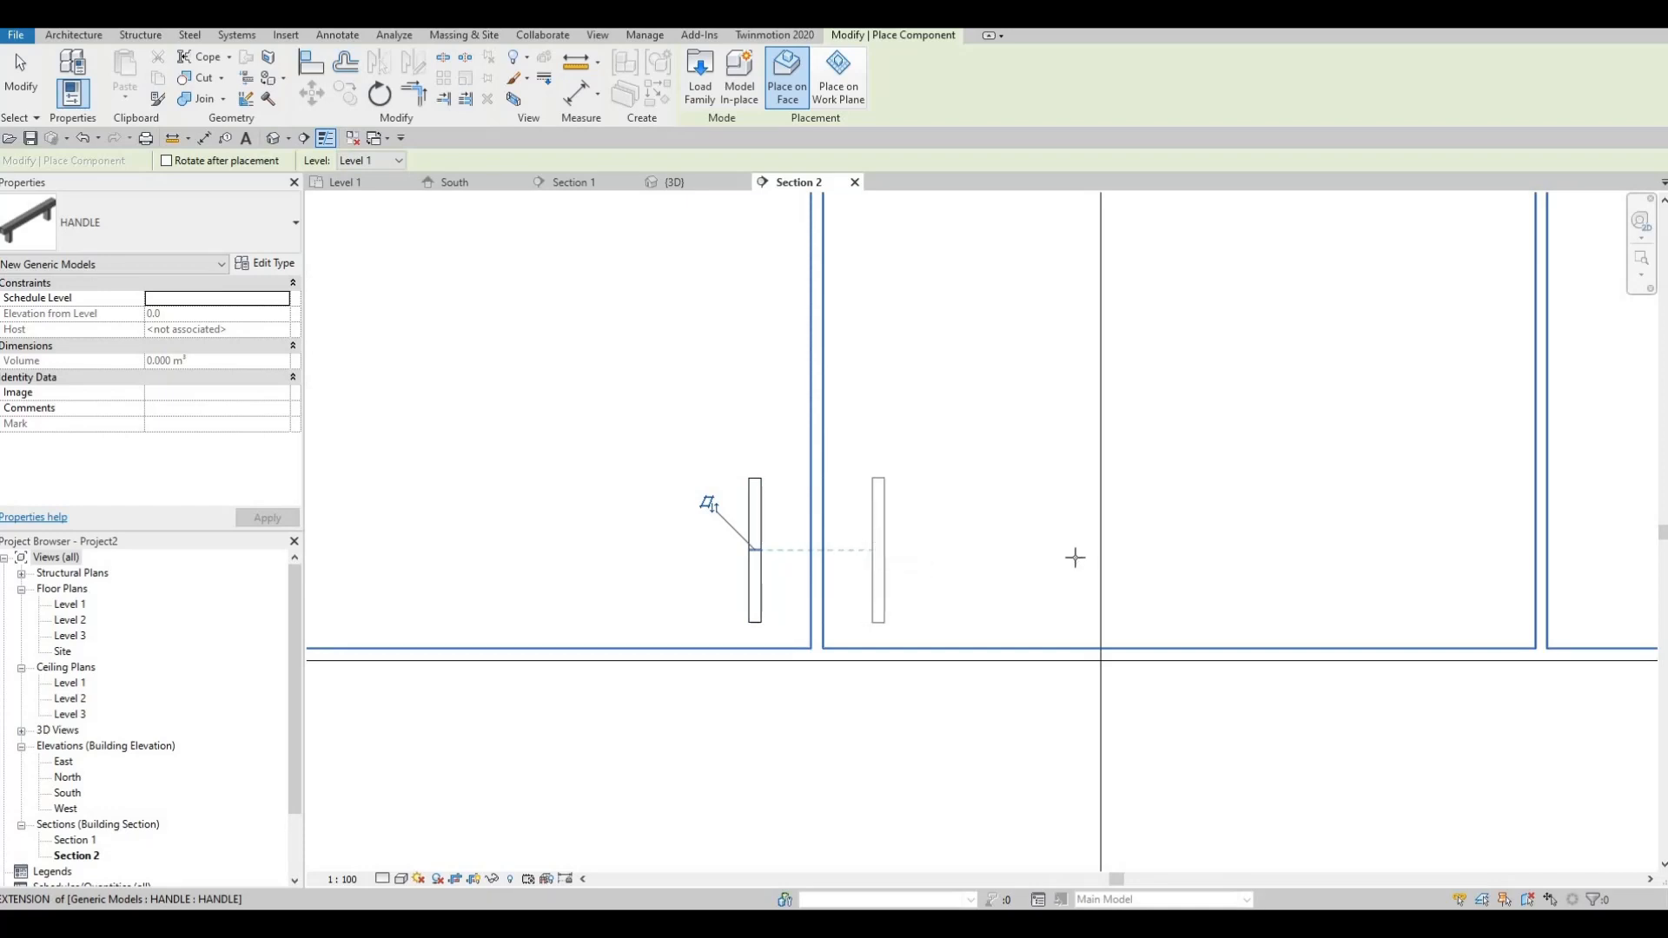
Place a handle near the lower left corner of the second upper door, level with the first handle.
scroll(880, 542, down, 2)
middle_drag(1147, 543, 1095, 541)
scroll(1084, 542, up, 1)
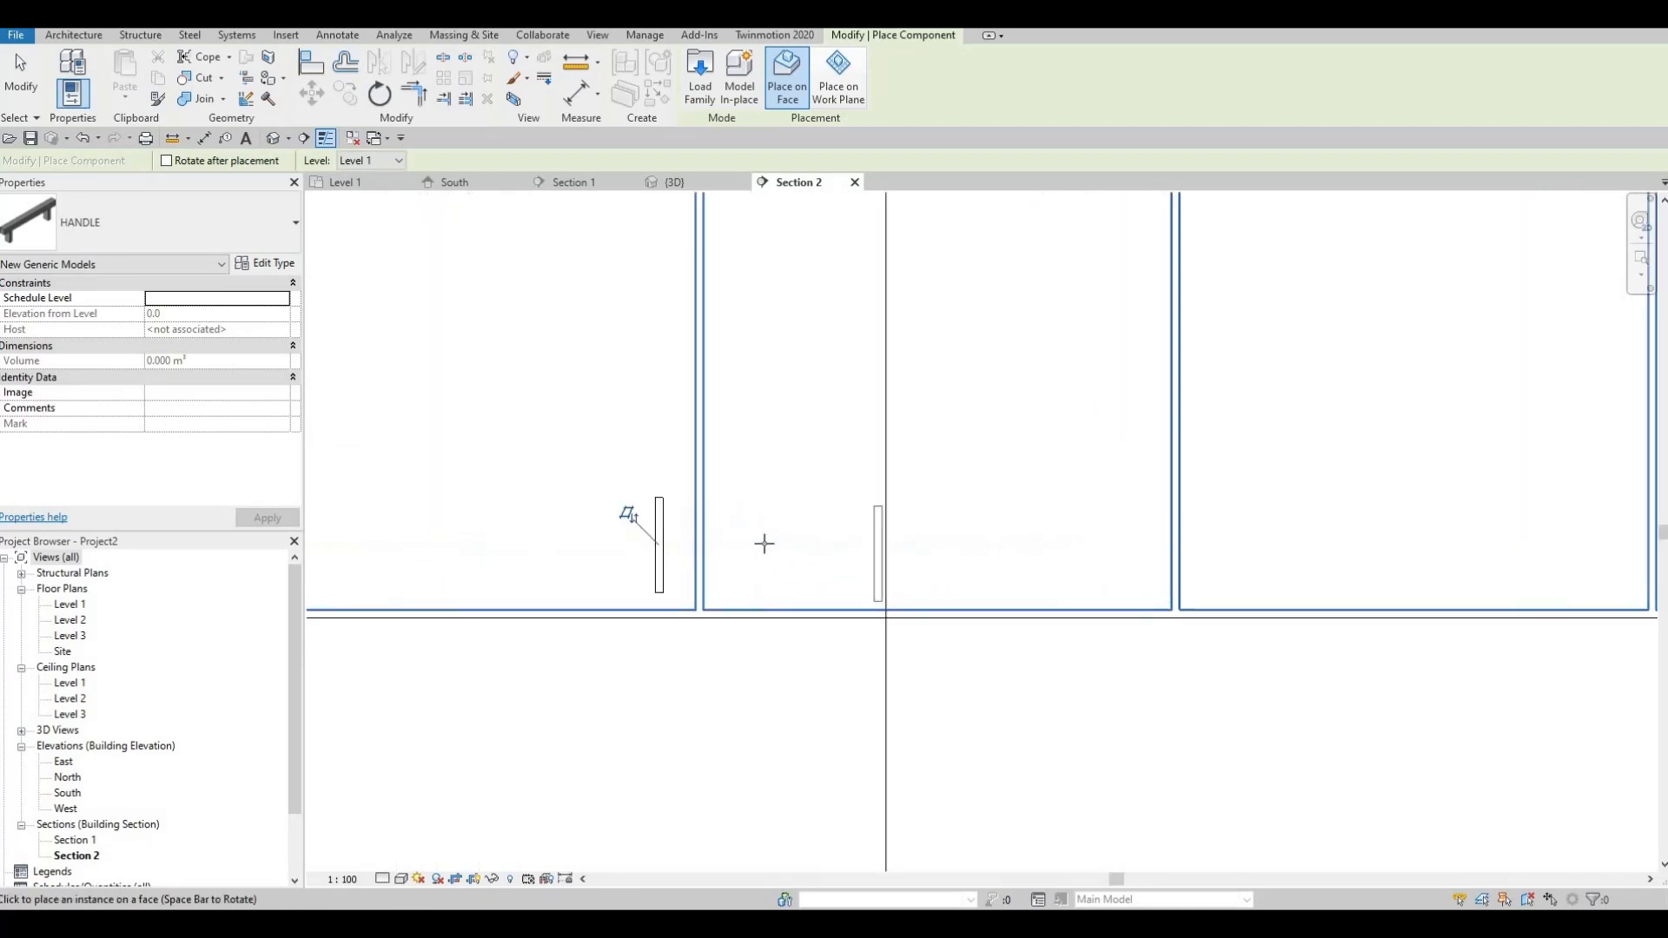
scroll(764, 544, up, 1)
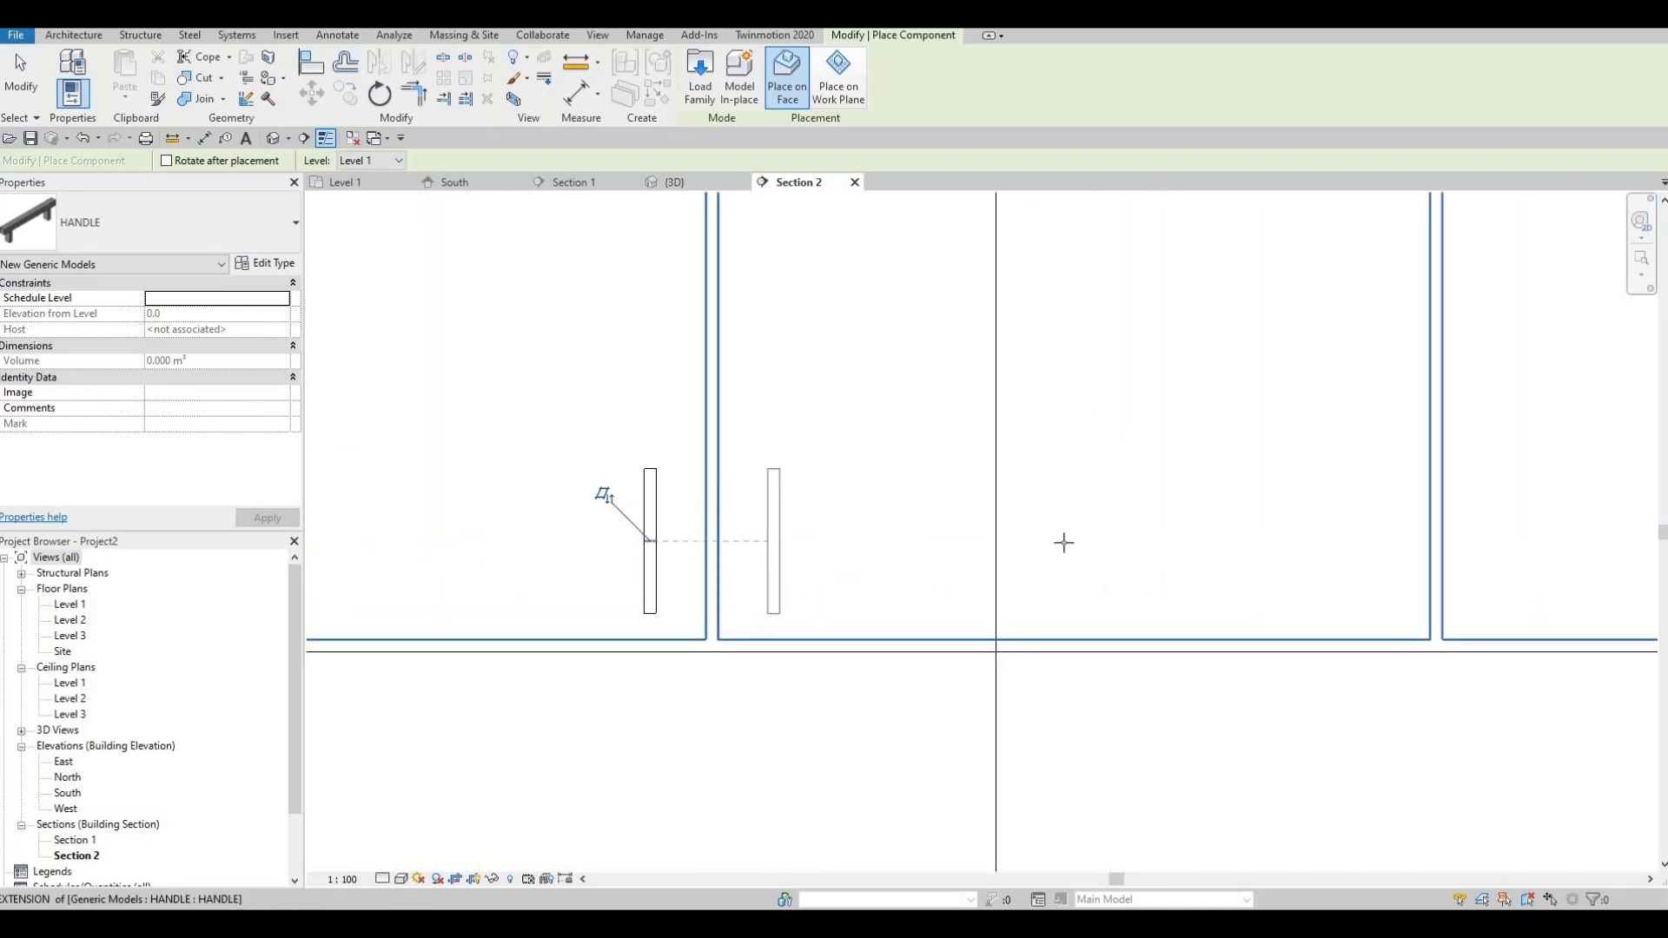
click(773, 542)
Place level handles on both sides of the joint between the second and third upper doors.
scroll(903, 544, down, 3)
middle_drag(946, 544, 804, 546)
scroll(949, 549, up, 2)
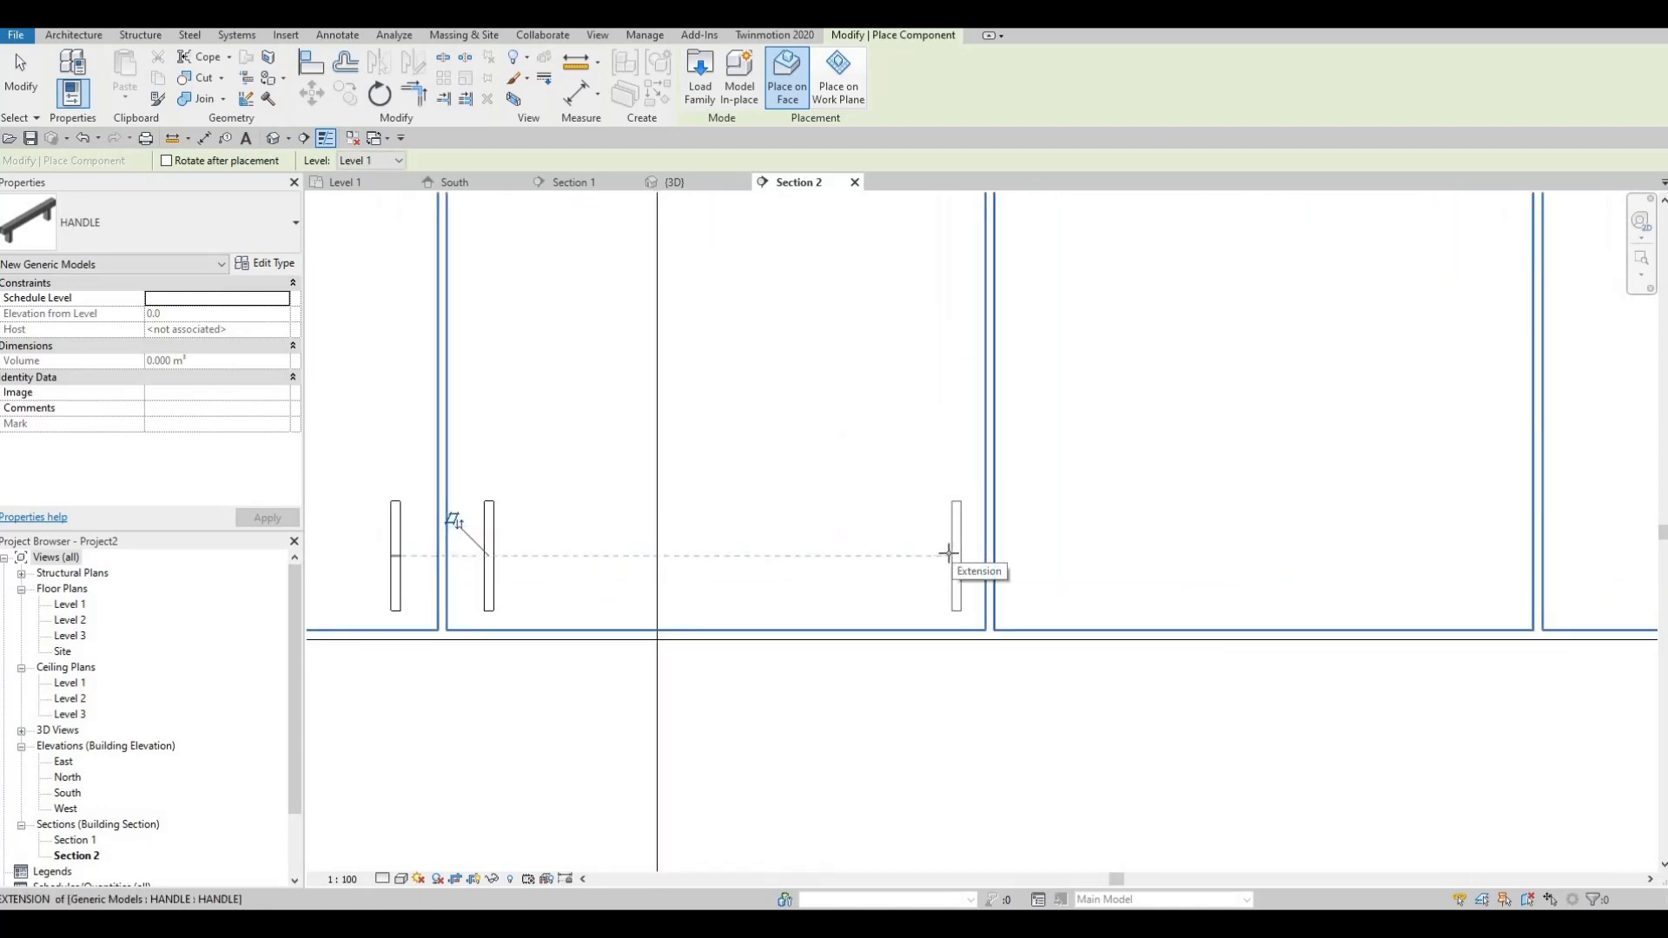
click(996, 550)
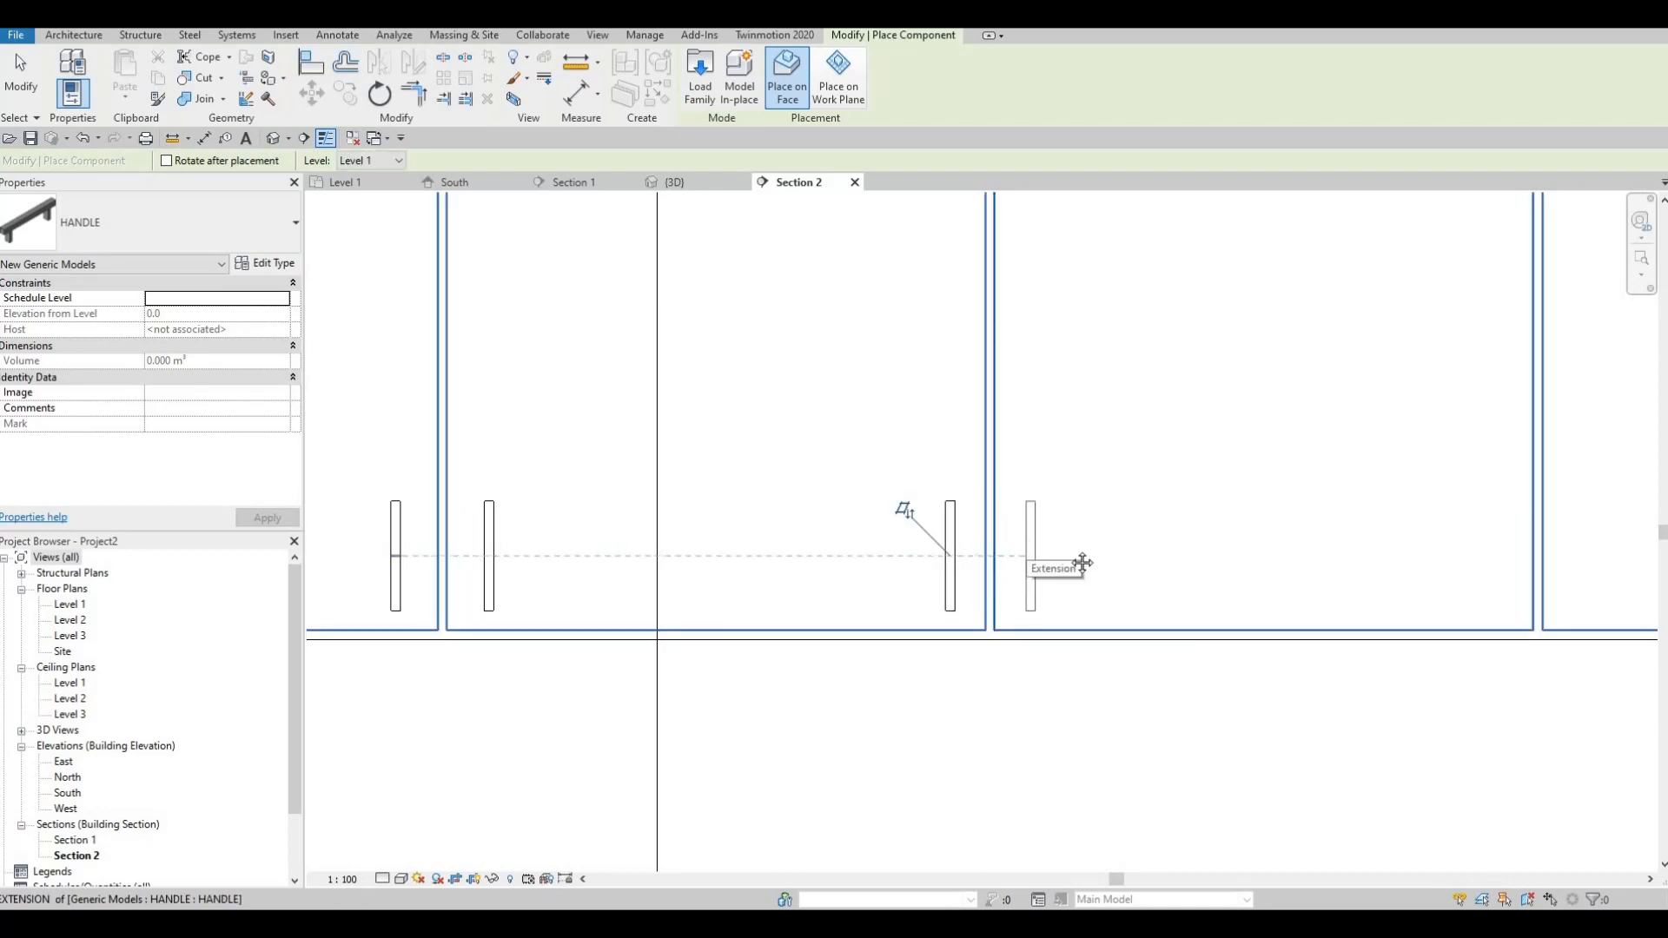
click(1031, 557)
Place level handles on both sides of the joint between the third and fourth upper doors.
middle_drag(1132, 559, 610, 564)
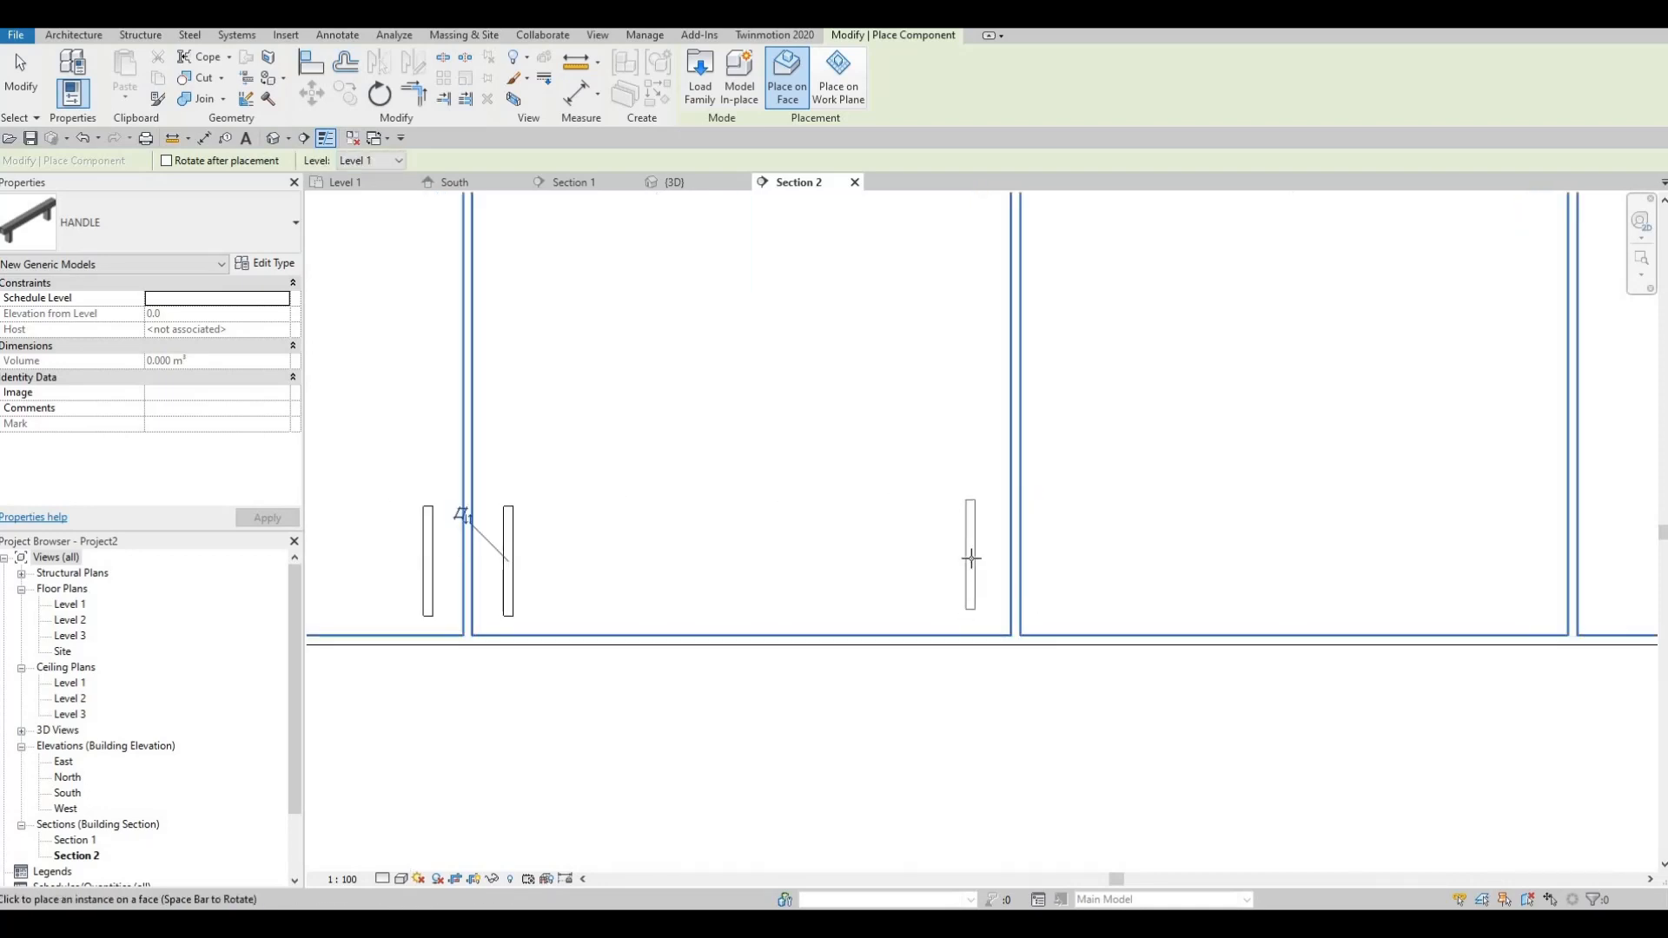
click(1053, 557)
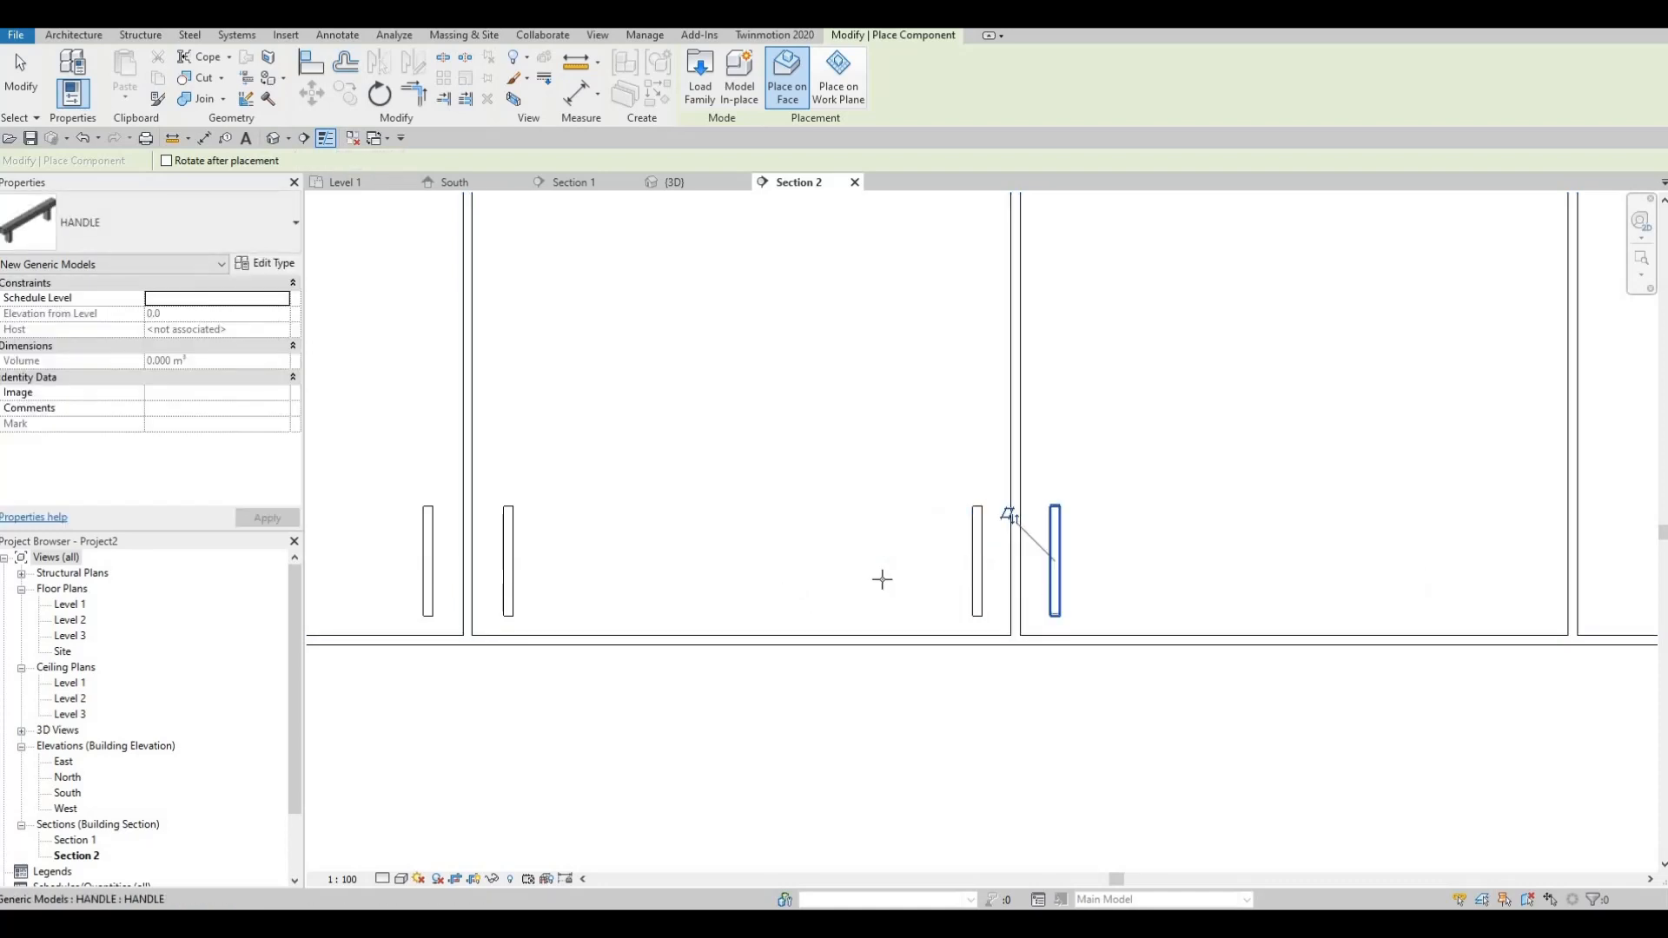
middle_drag(1490, 557, 868, 558)
scroll(661, 594, down, 5)
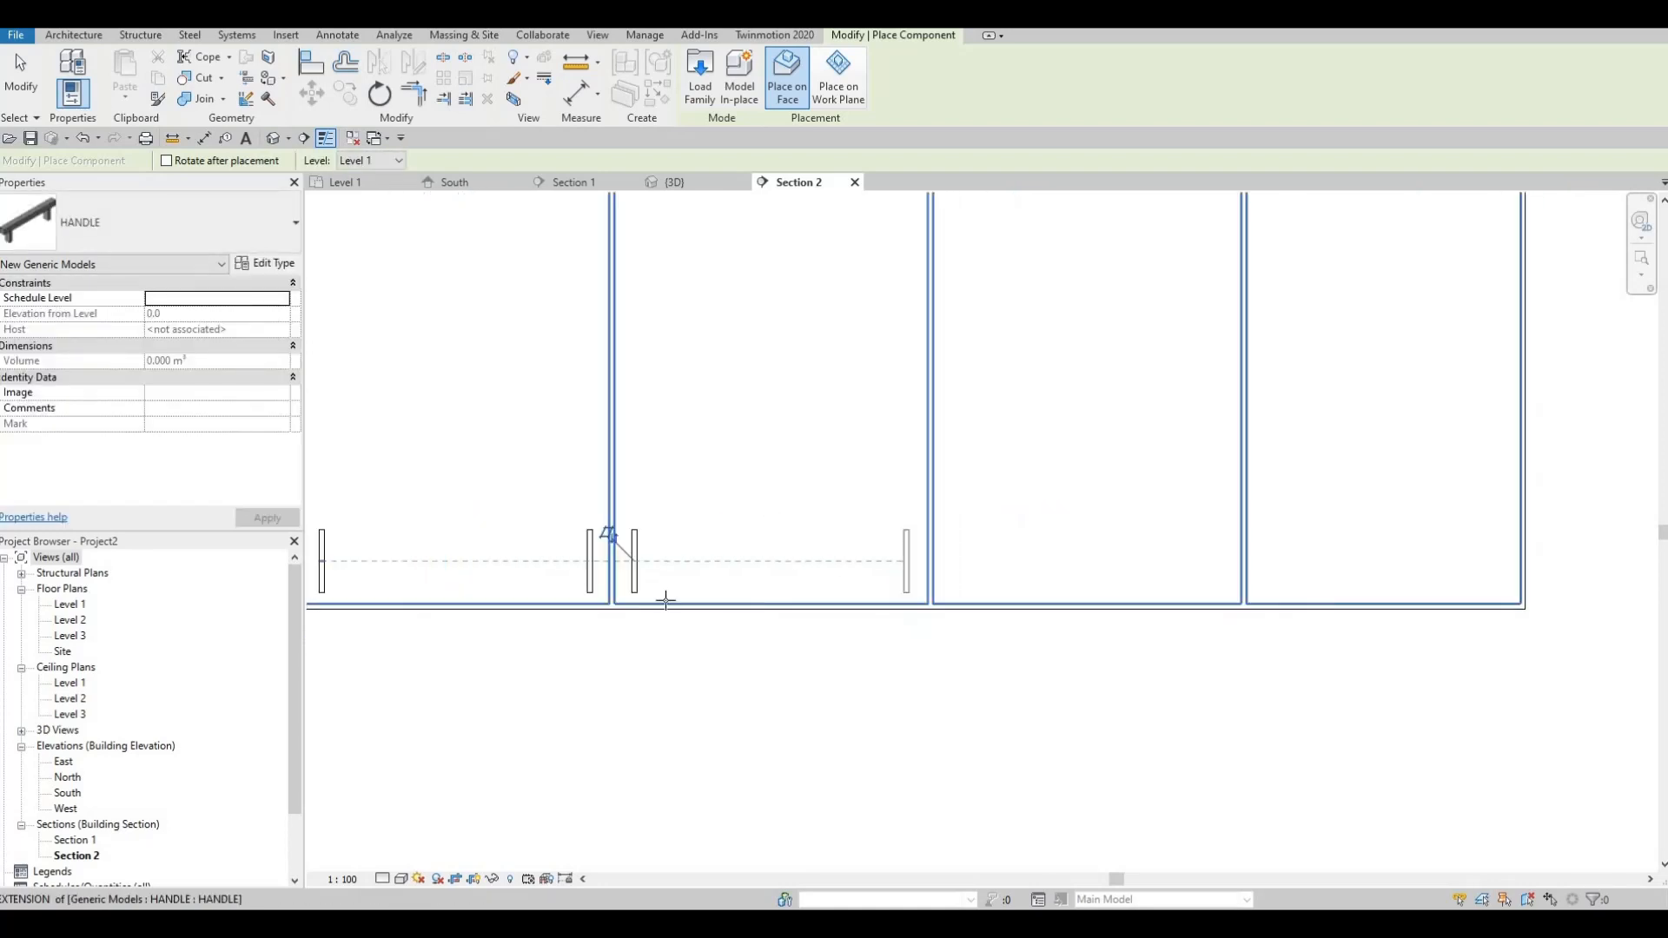
End the handle placement and delete the two handles beside the joint between the second and third upper doors.
key(Escape)
key(Escape)
key(Escape)
scroll(828, 599, up, 1)
middle_drag(709, 599, 686, 570)
scroll(784, 600, down, 1)
key(Escape)
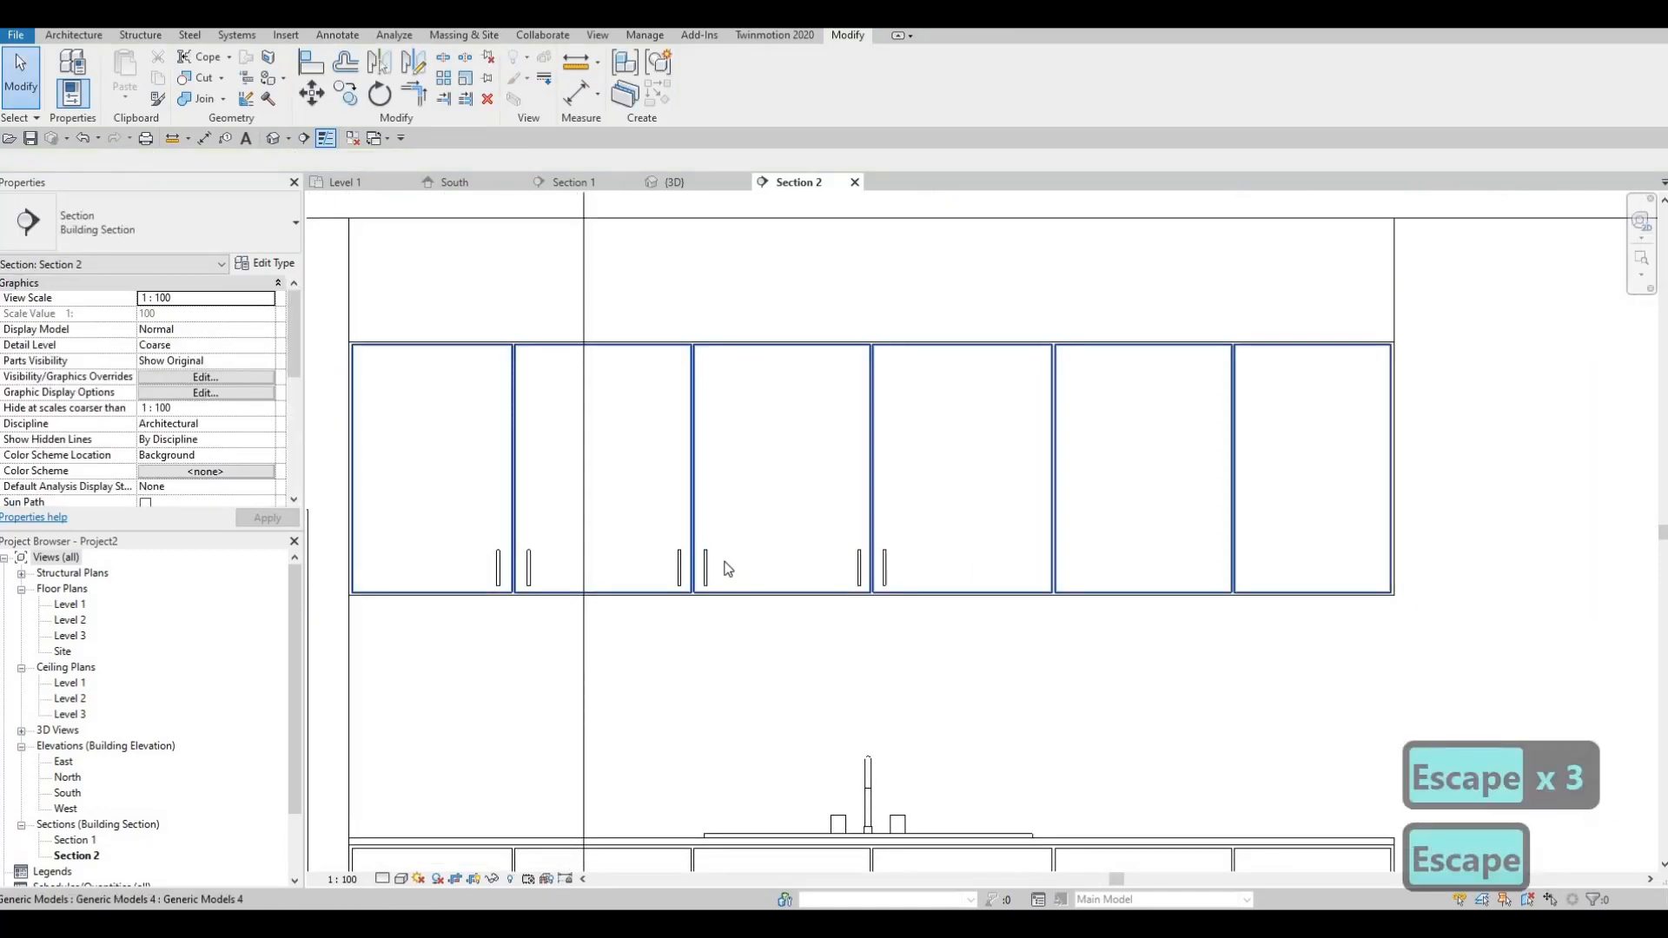
click(707, 565)
key(Delete)
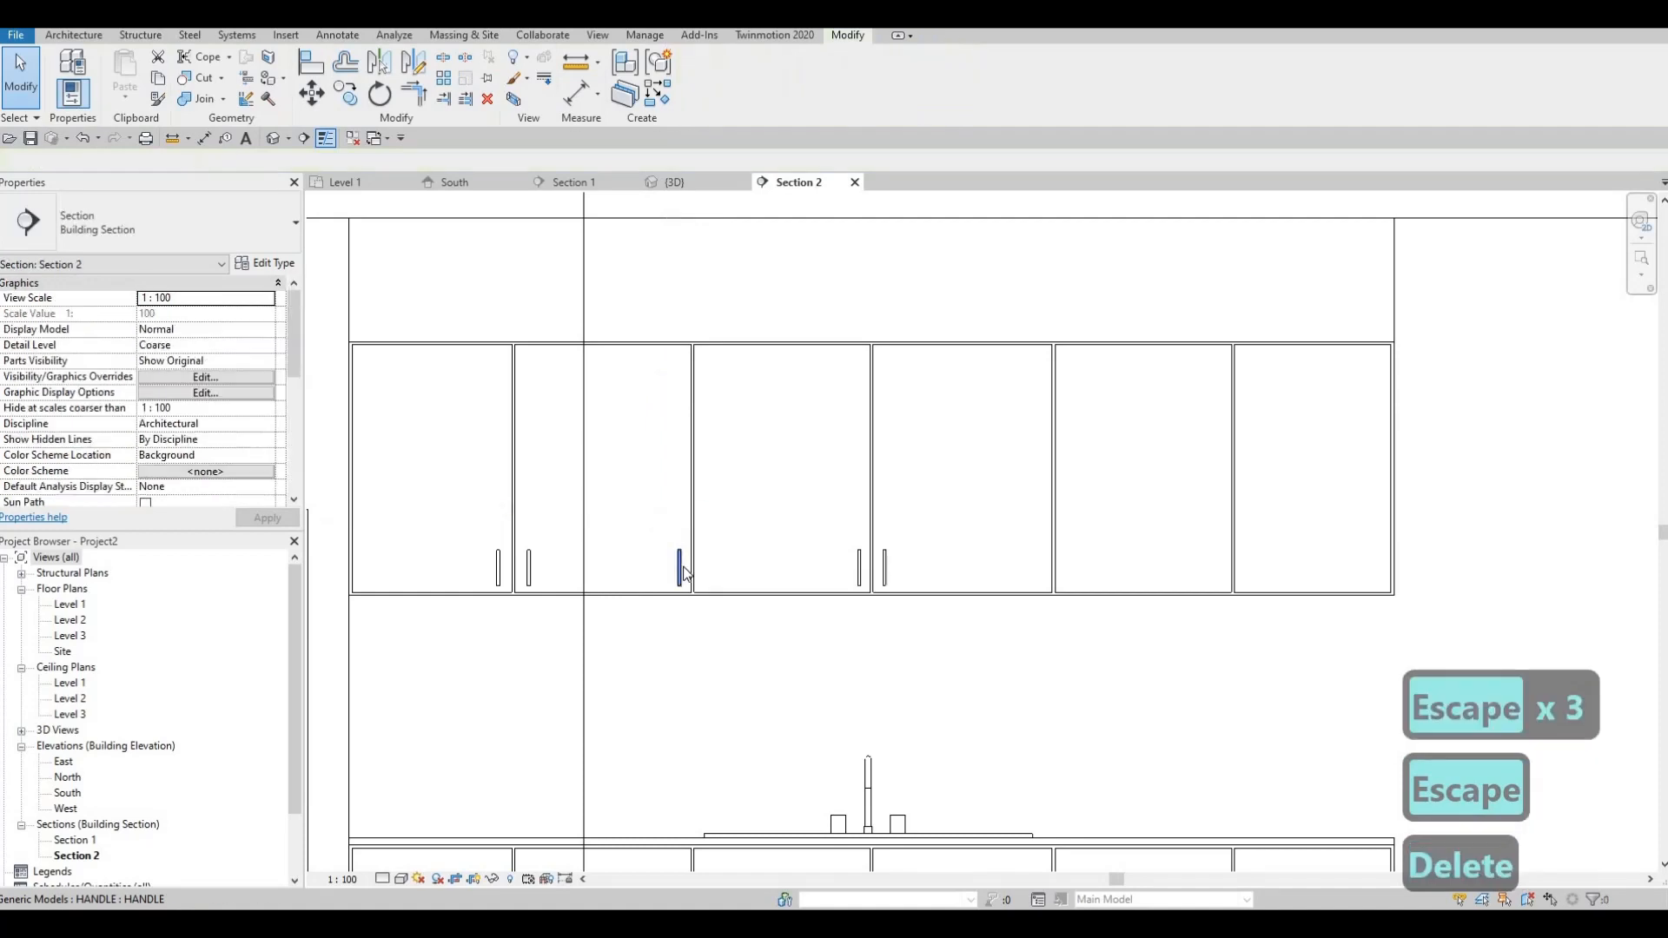
click(680, 570)
key(Delete)
Restart component placement and add upright handles on both sides of the joint between the fifth and sixth upper doors.
middle_drag(849, 588, 800, 584)
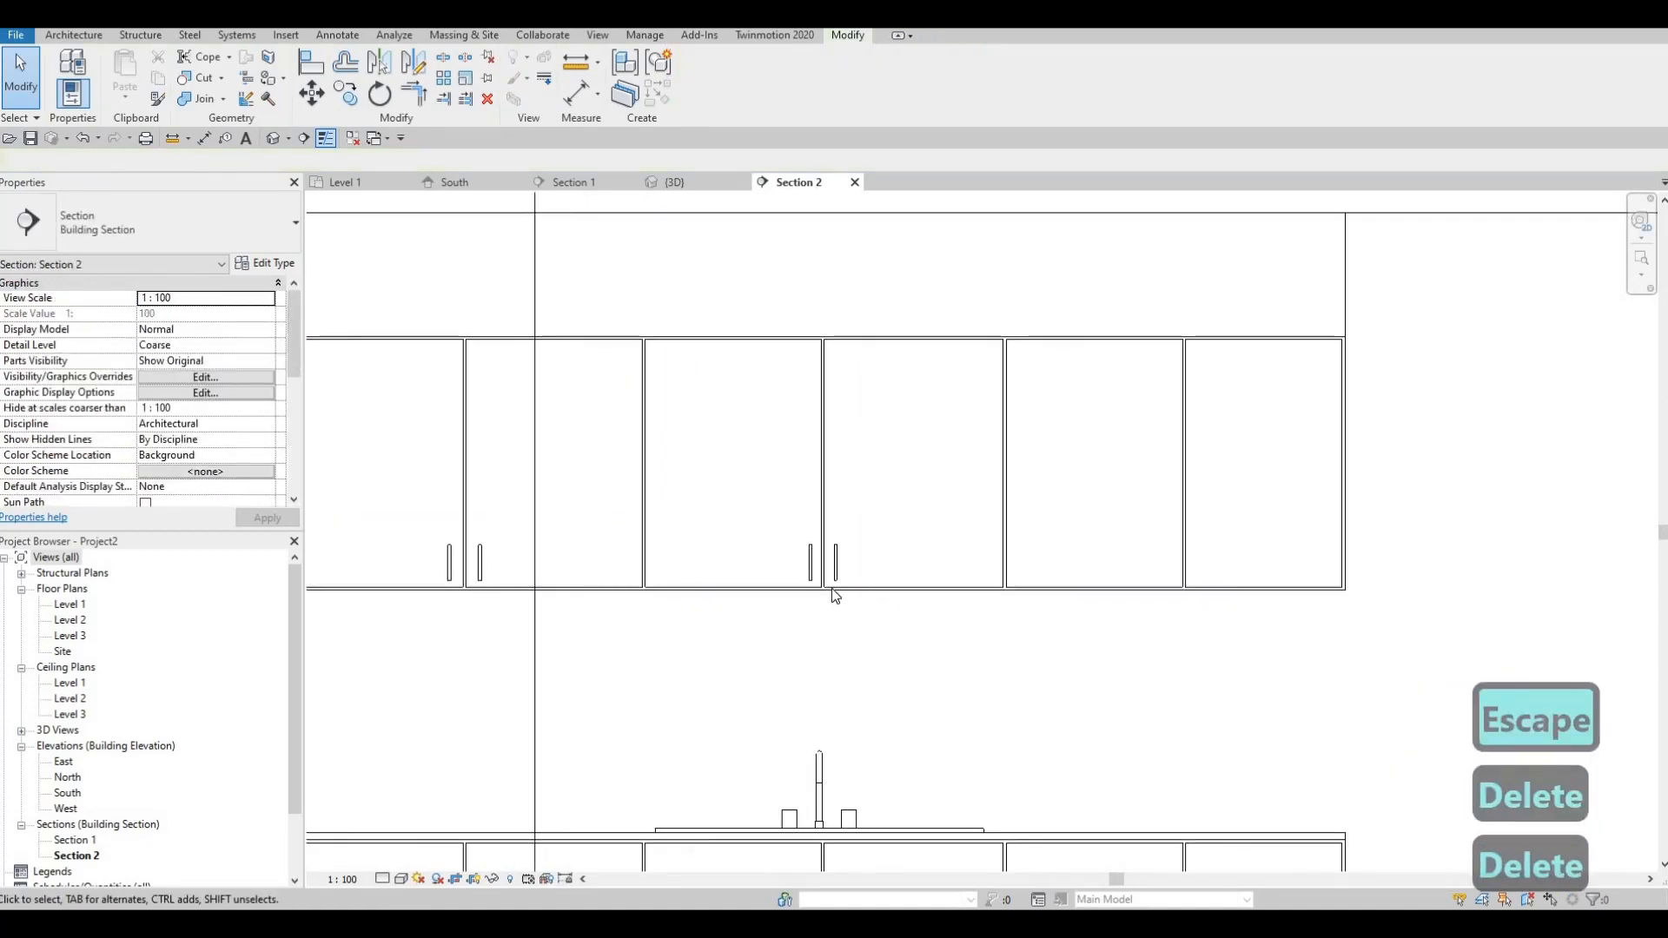
middle_drag(1016, 568, 968, 570)
scroll(790, 596, down, 1)
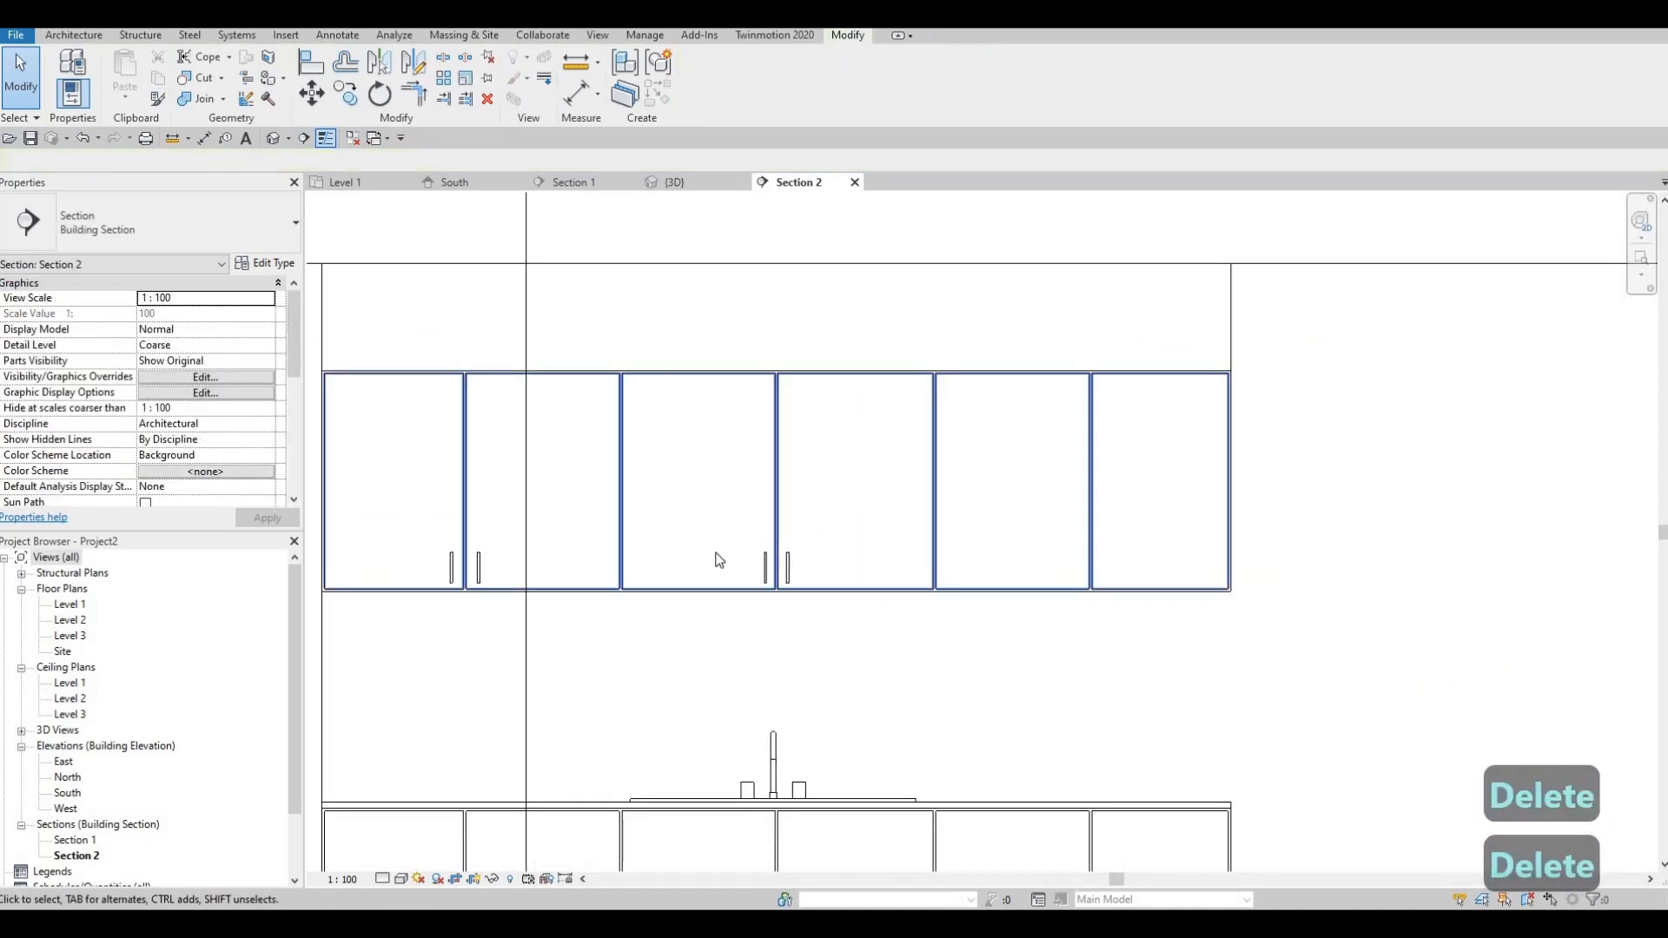
key(c)
key(m)
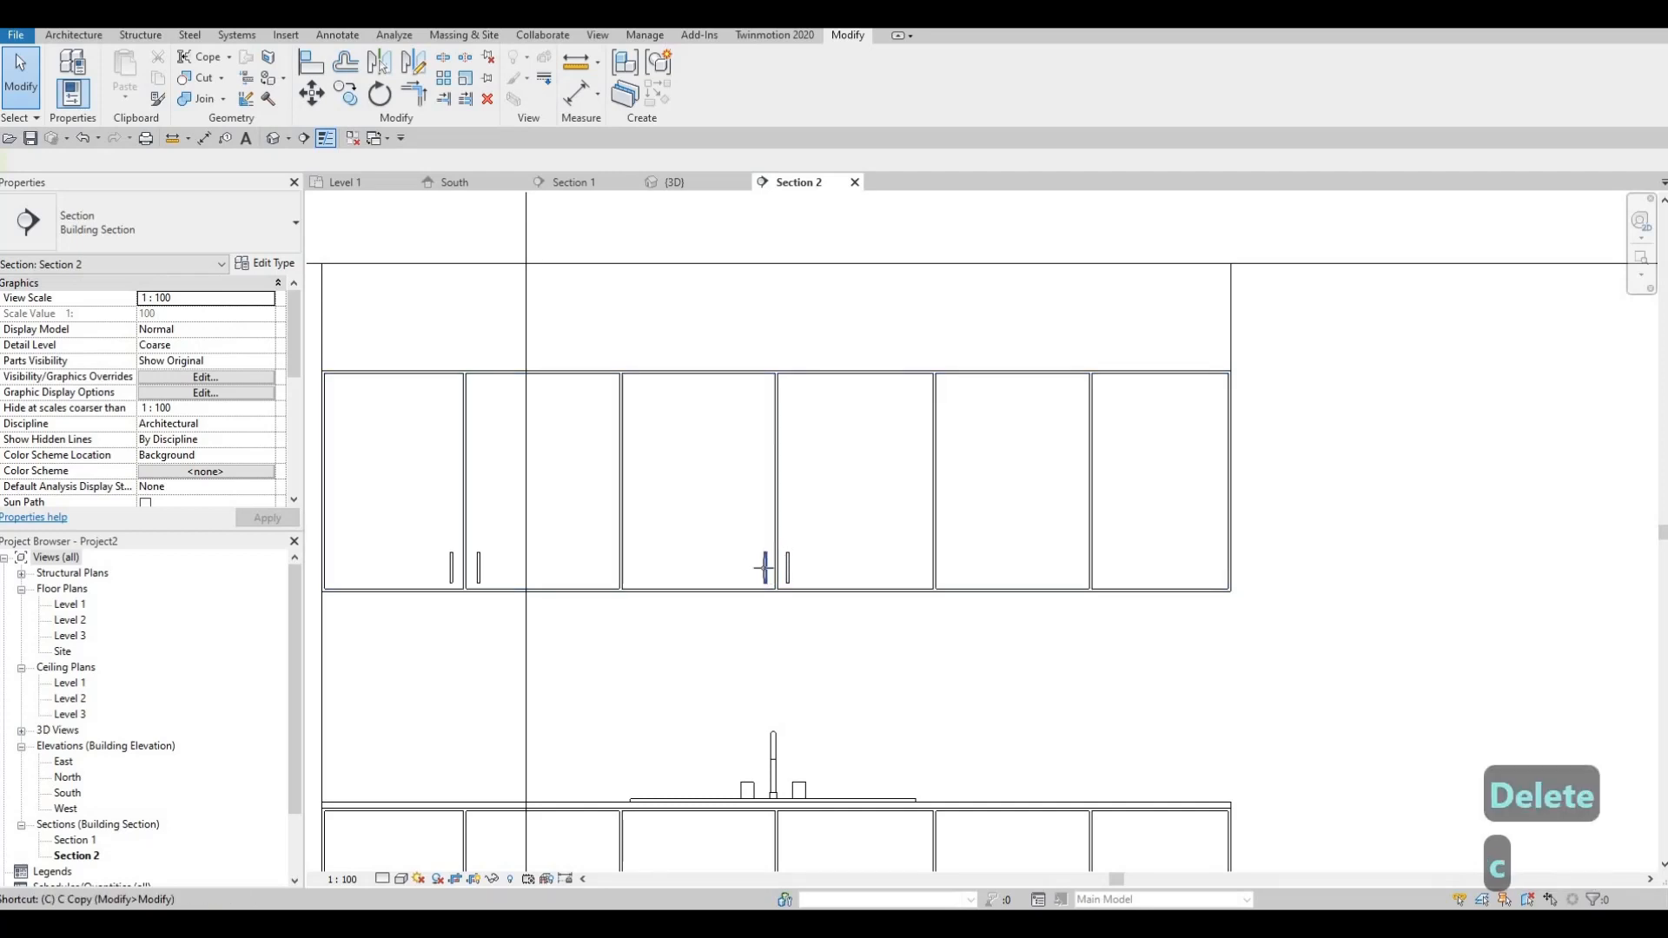
scroll(1013, 536, up, 2)
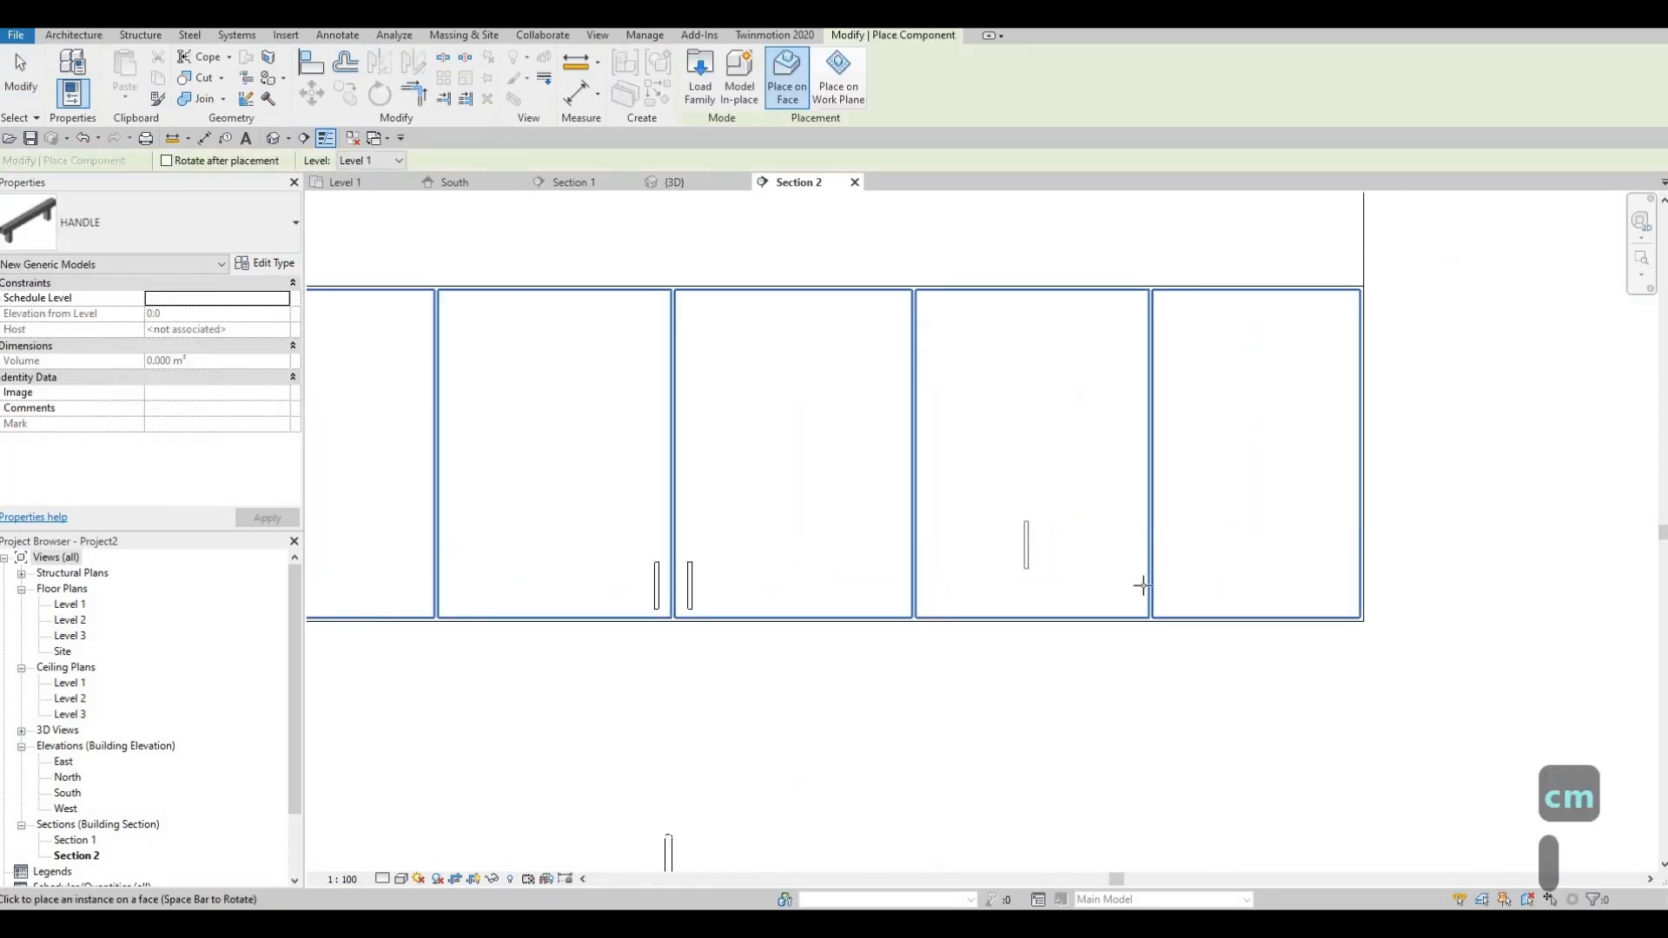
scroll(1077, 564, up, 2)
click(1212, 597)
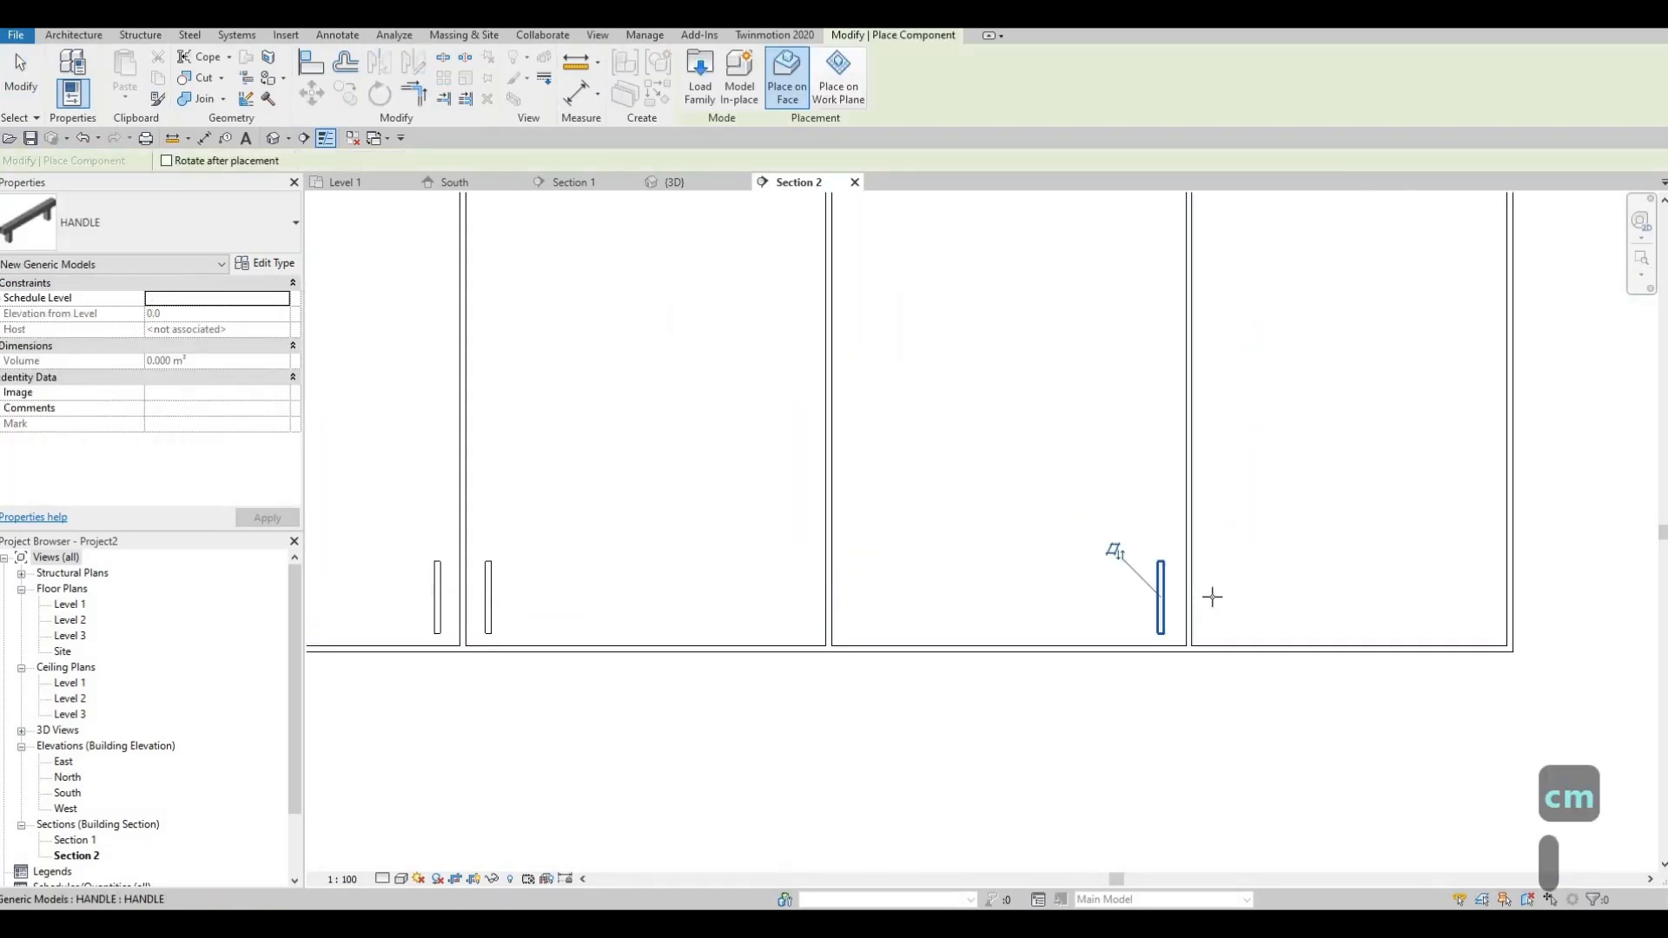
Place handles near the top of the first and second lower cabinet doors, beside their joint and vertically aligned with the upper handles.
scroll(964, 695, down, 3)
scroll(1082, 560, up, 2)
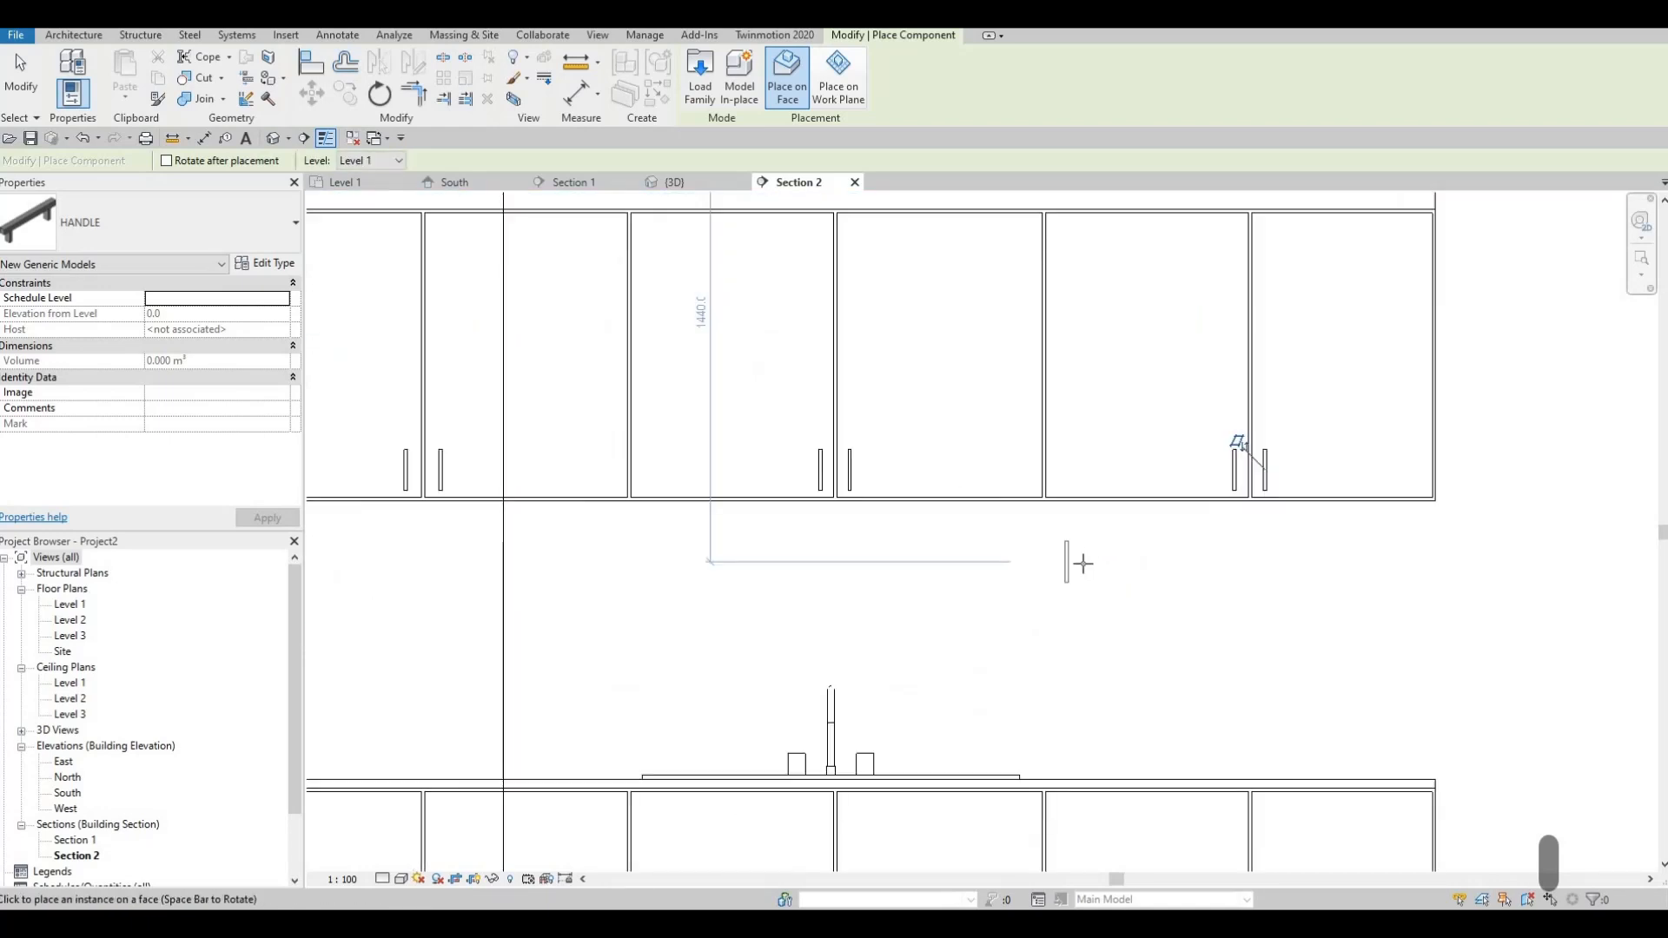
scroll(1079, 562, up, 1)
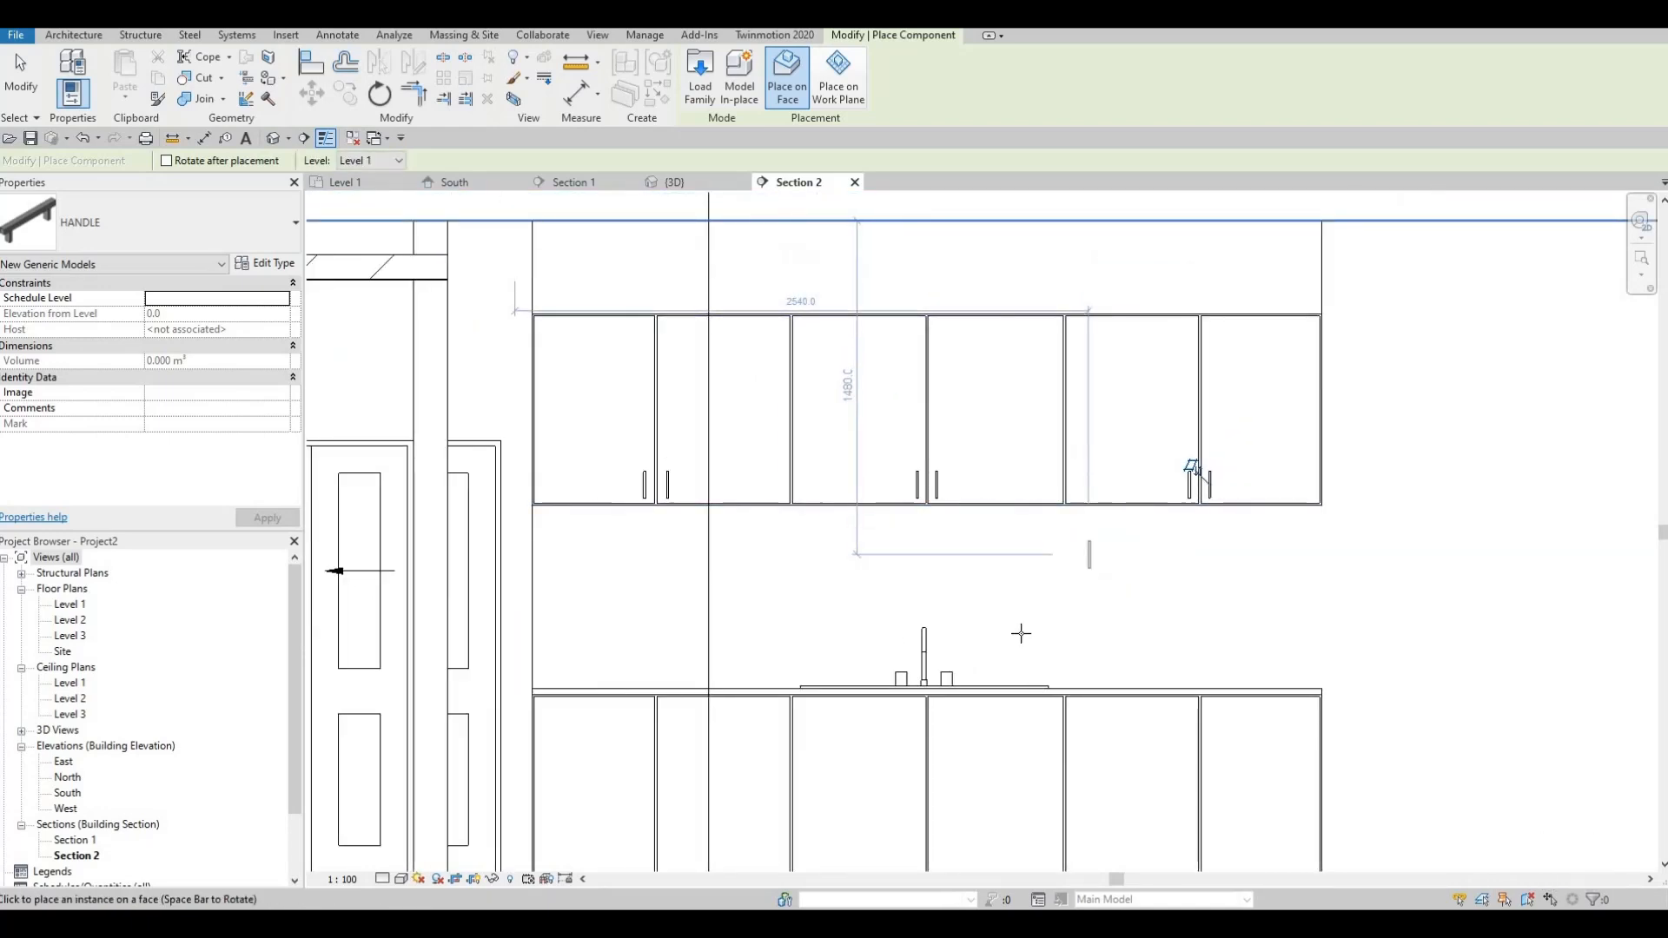
middle_drag(1028, 680, 1021, 633)
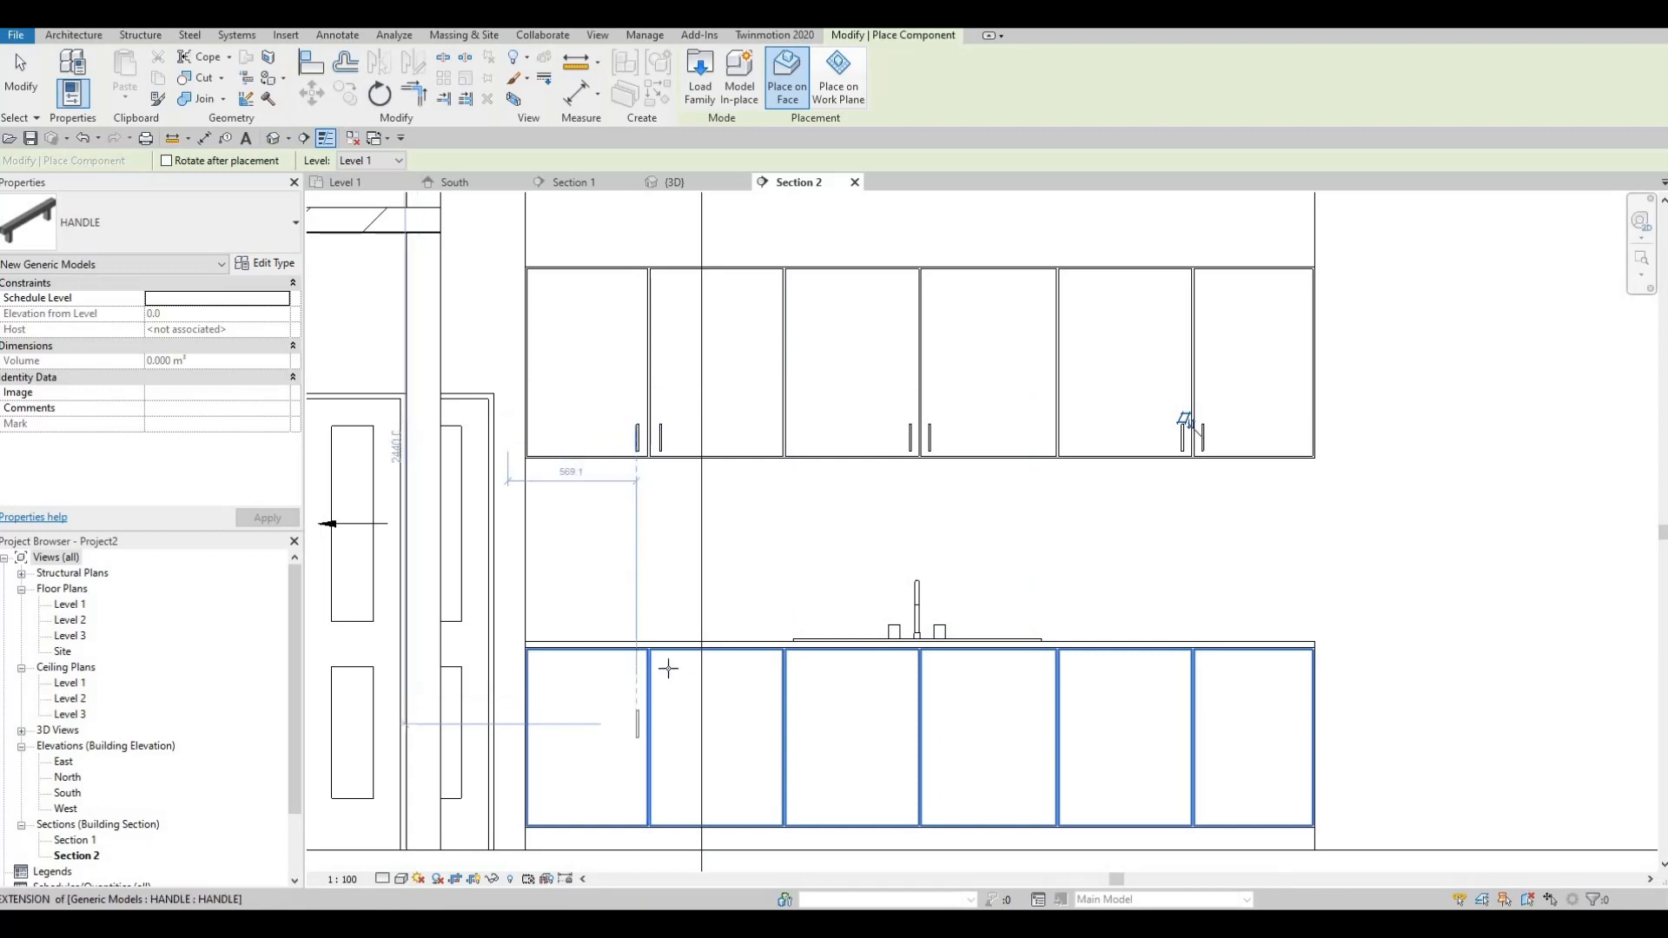
scroll(640, 673, up, 1)
scroll(644, 666, up, 1)
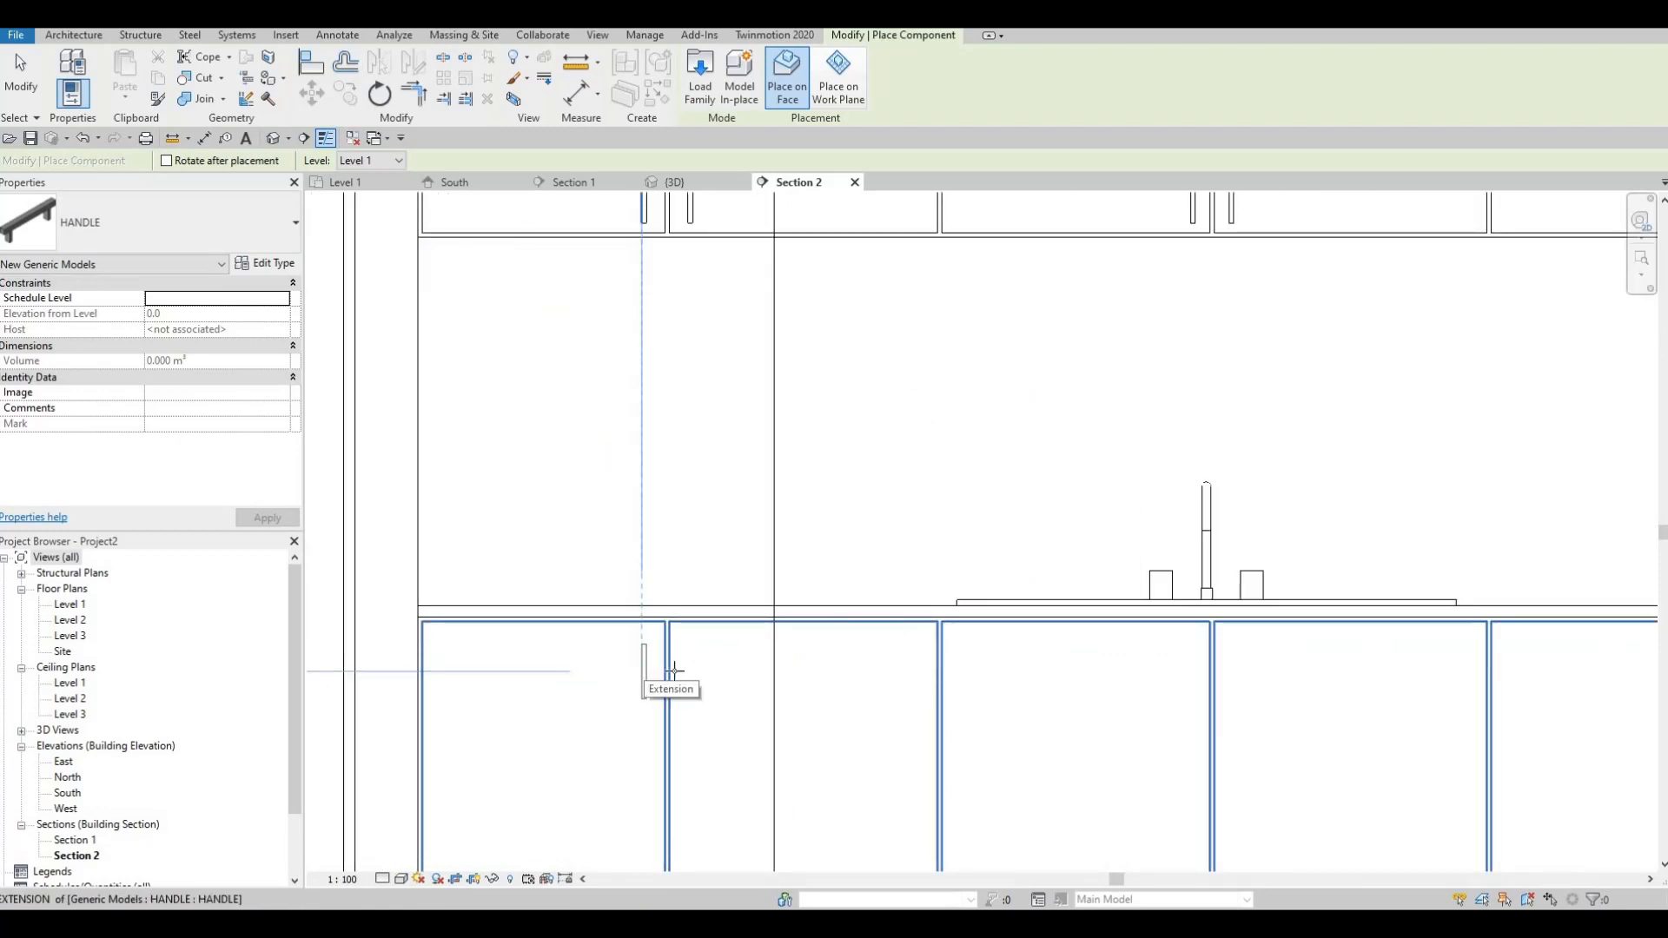
click(674, 670)
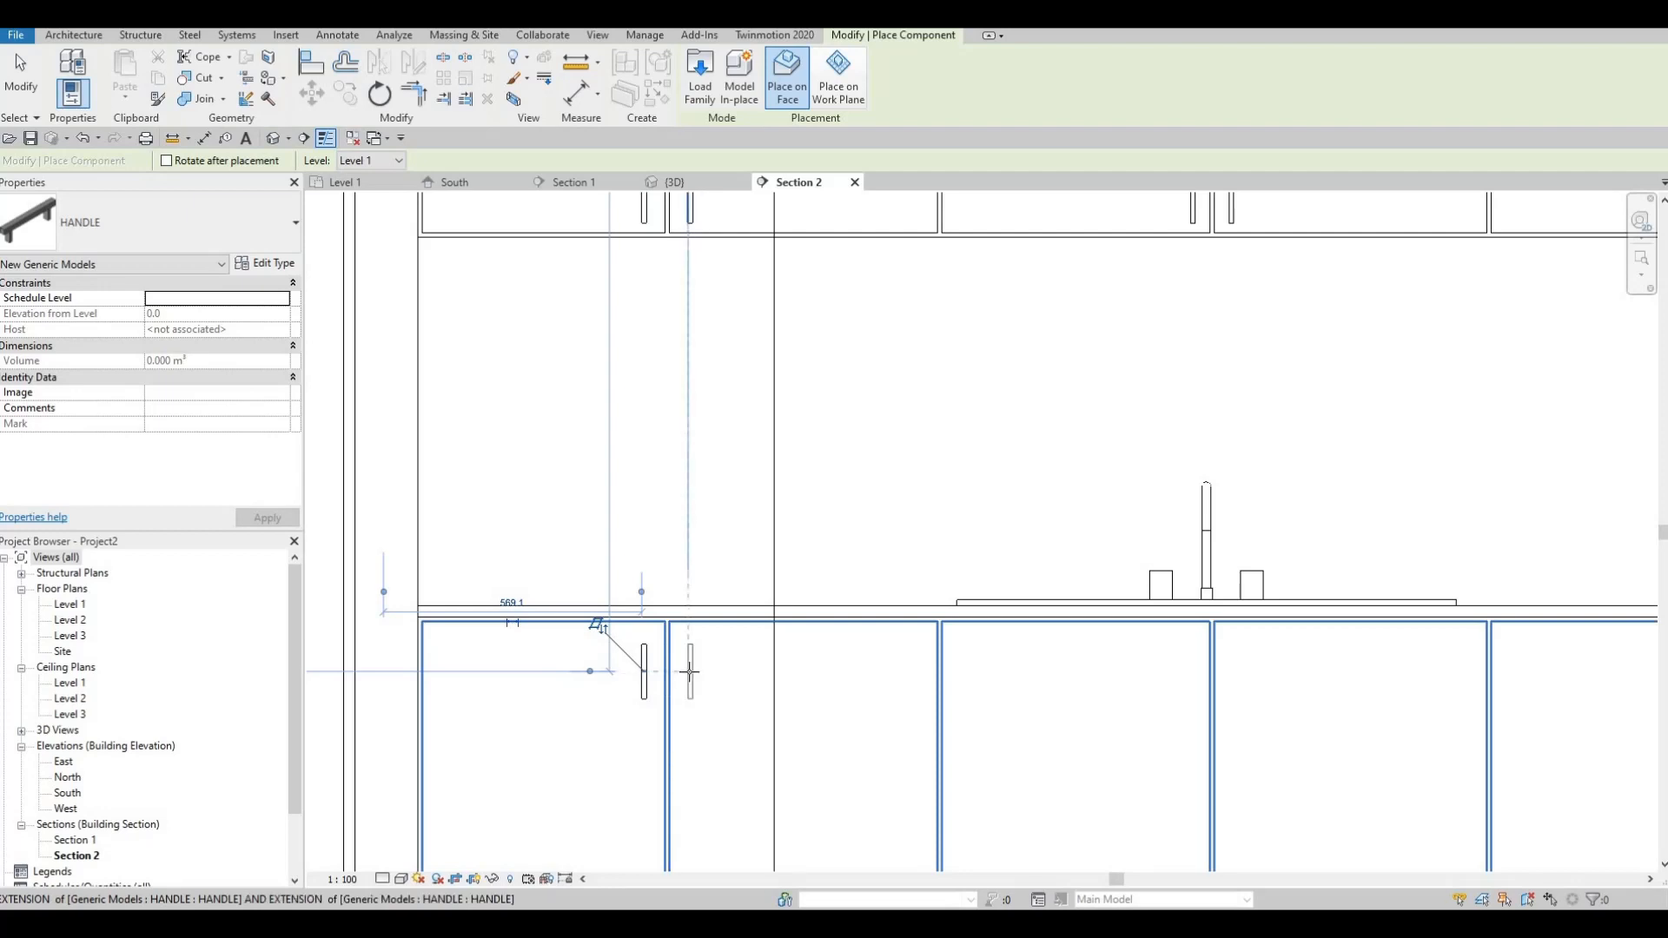
Place a handle near the upper right corner of the third lower door, aligned with the lower handles and the one above.
scroll(786, 700, down, 3)
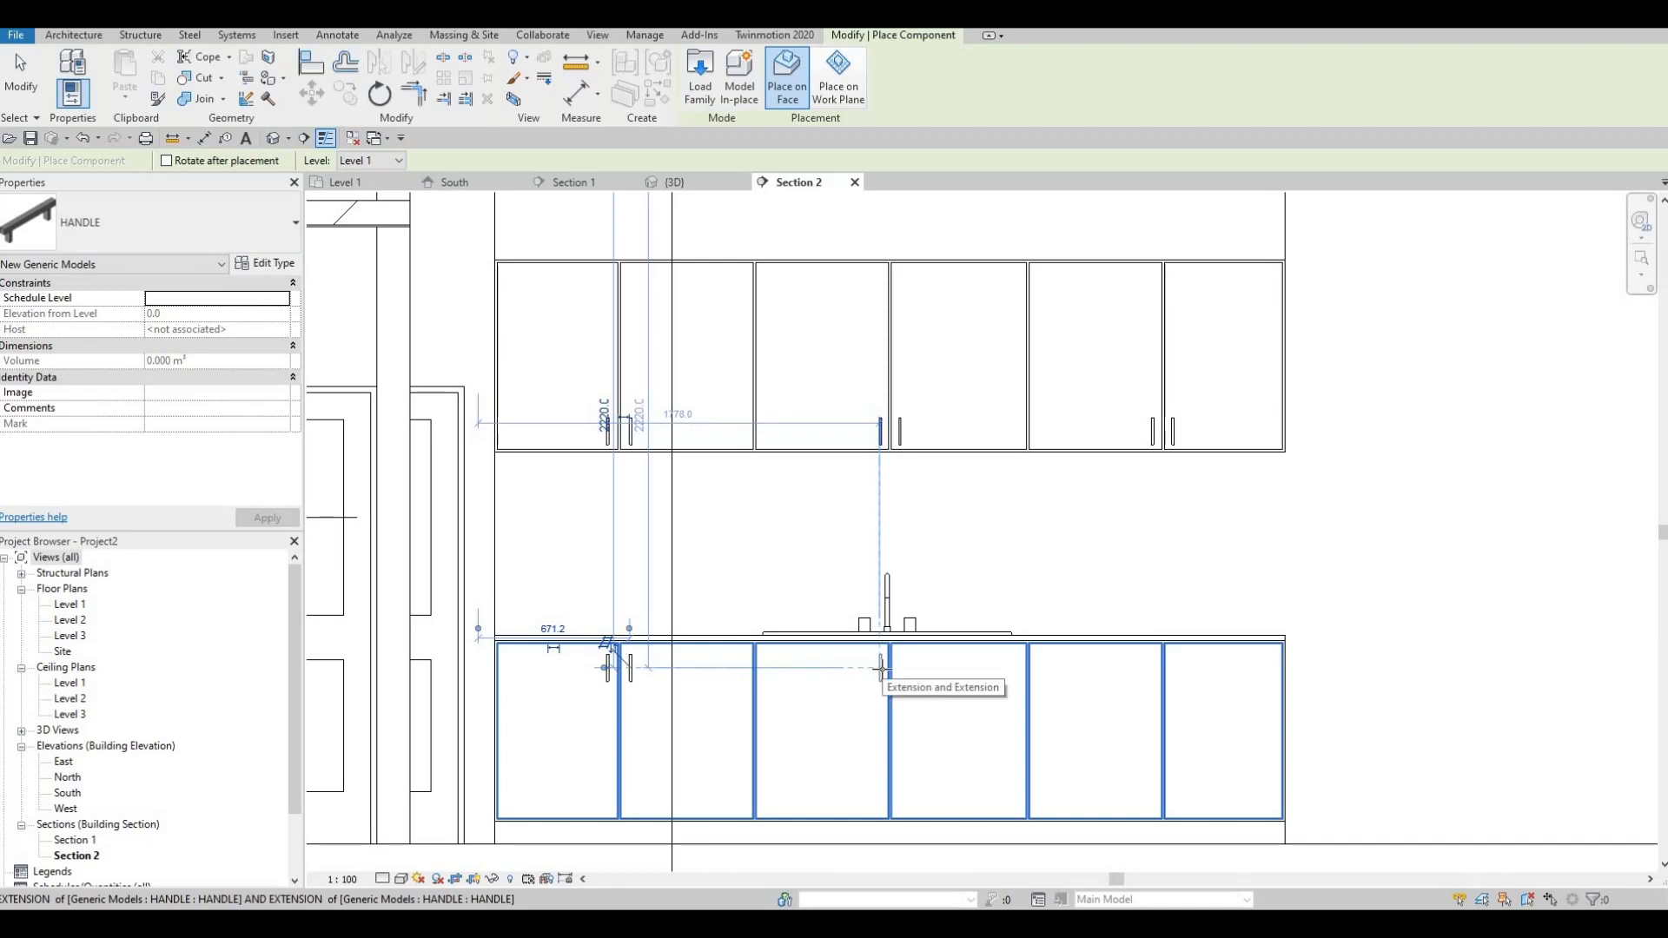
click(892, 668)
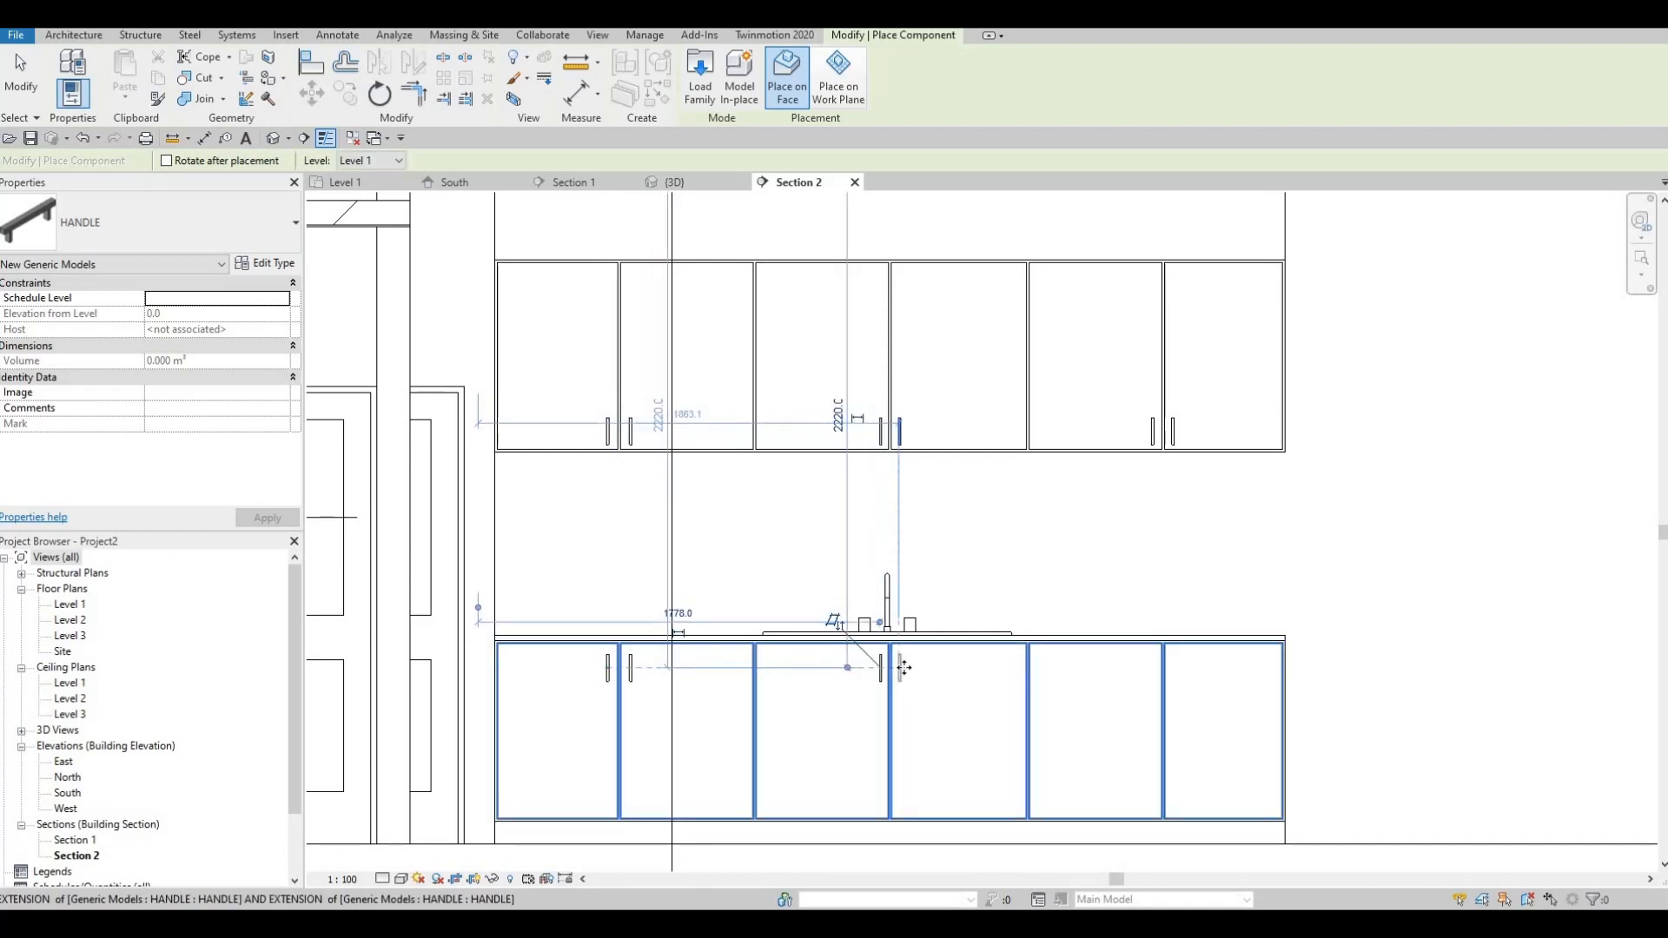
Place the remaining HANDLE components on the base cabinet doors, aligned with the handles of the wall cabinets above.
click(903, 667)
shift+scroll(999, 668, right, 2)
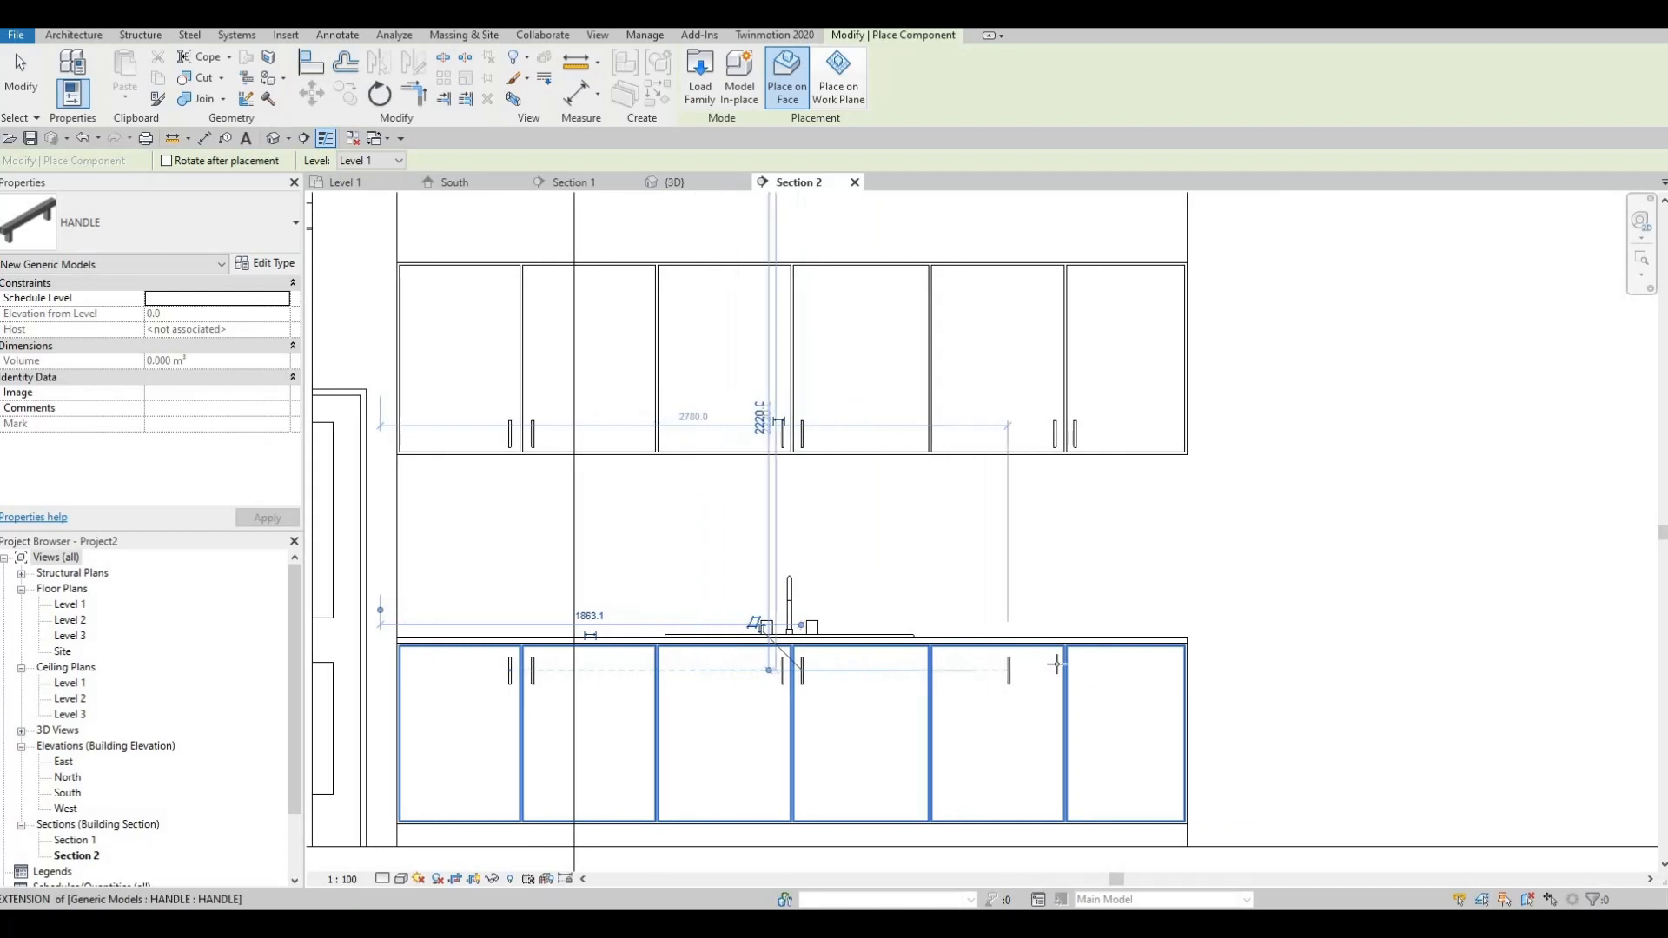
click(1054, 670)
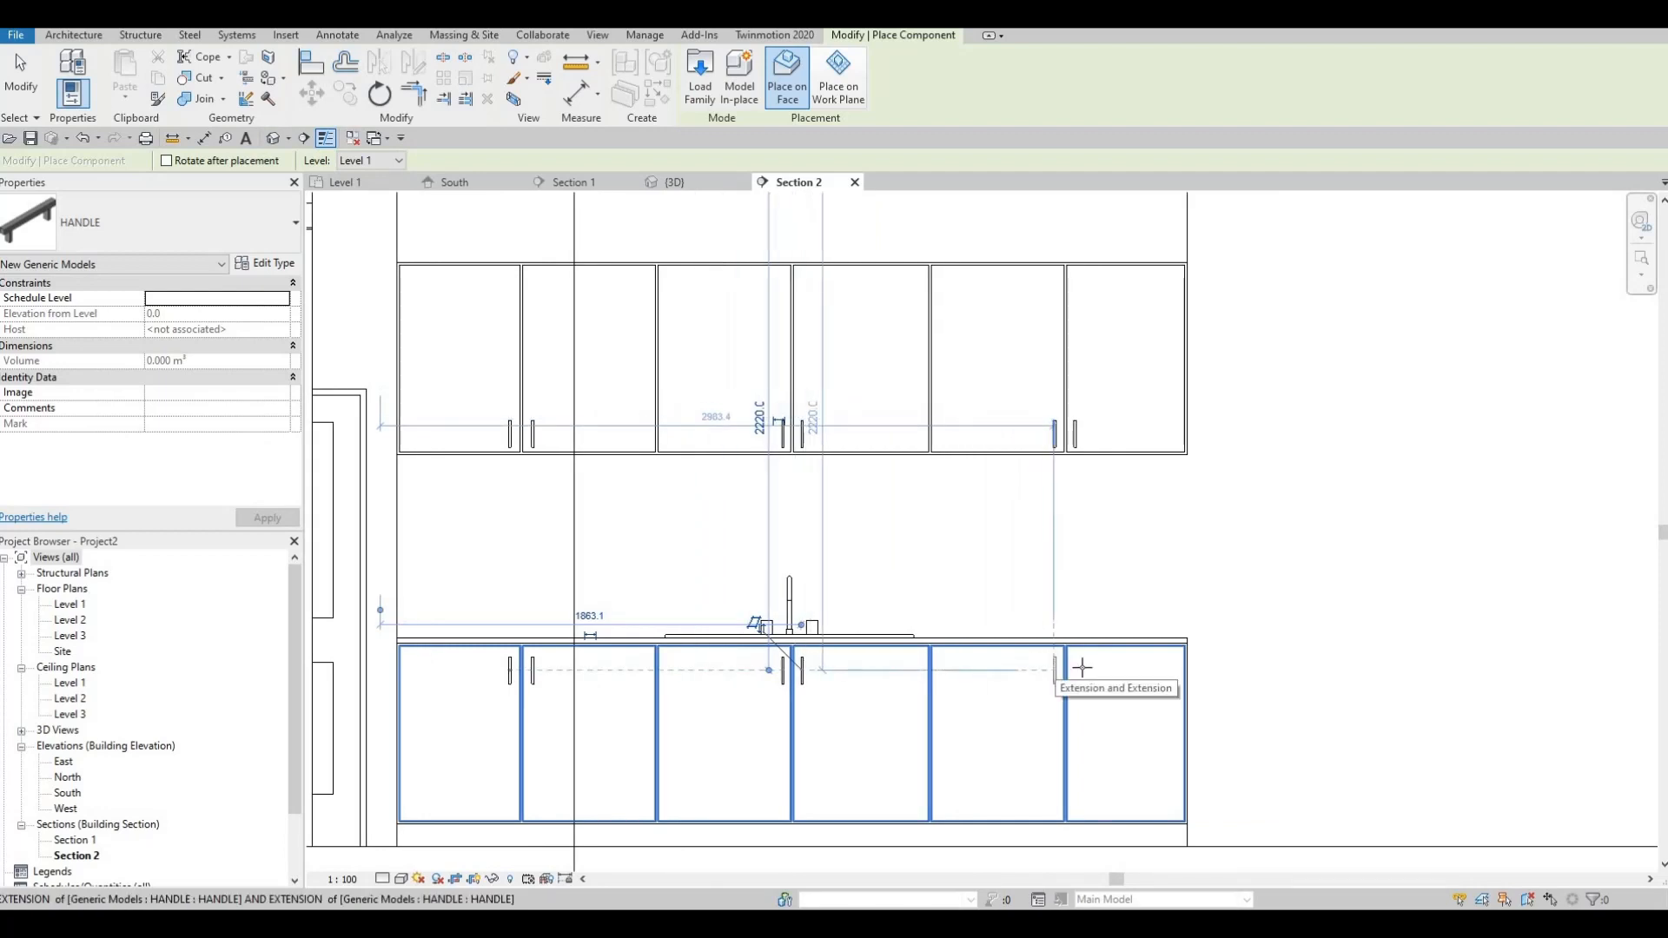
click(1014, 724)
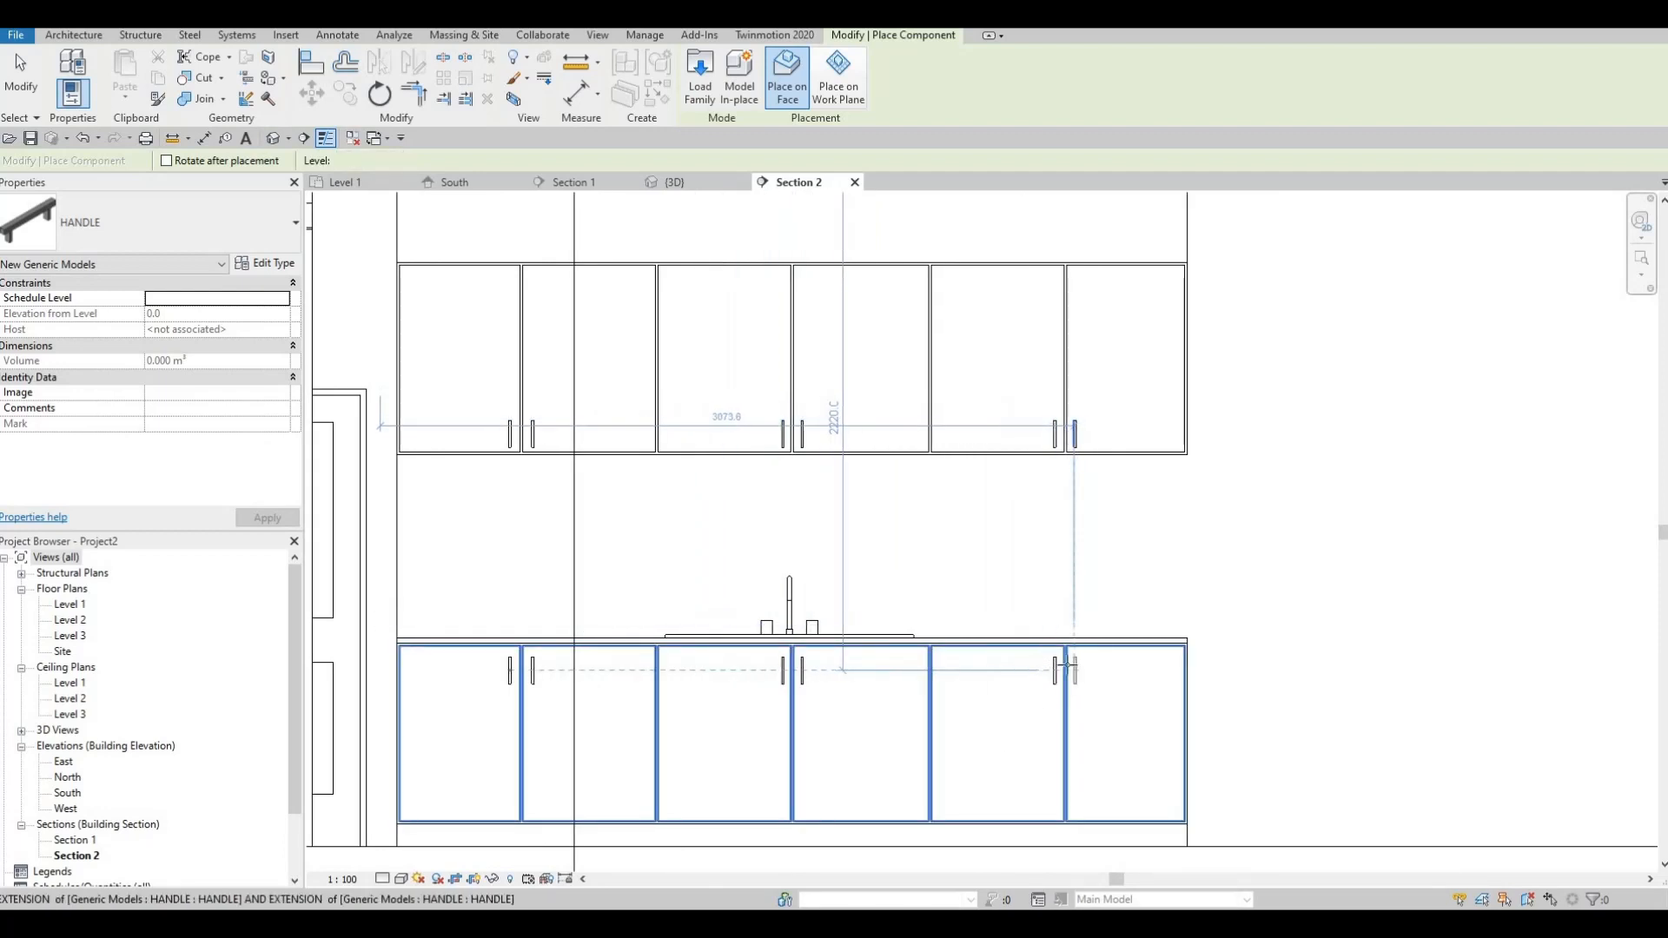
scroll(955, 687, down, 2)
key(Escape)
key(Escape)
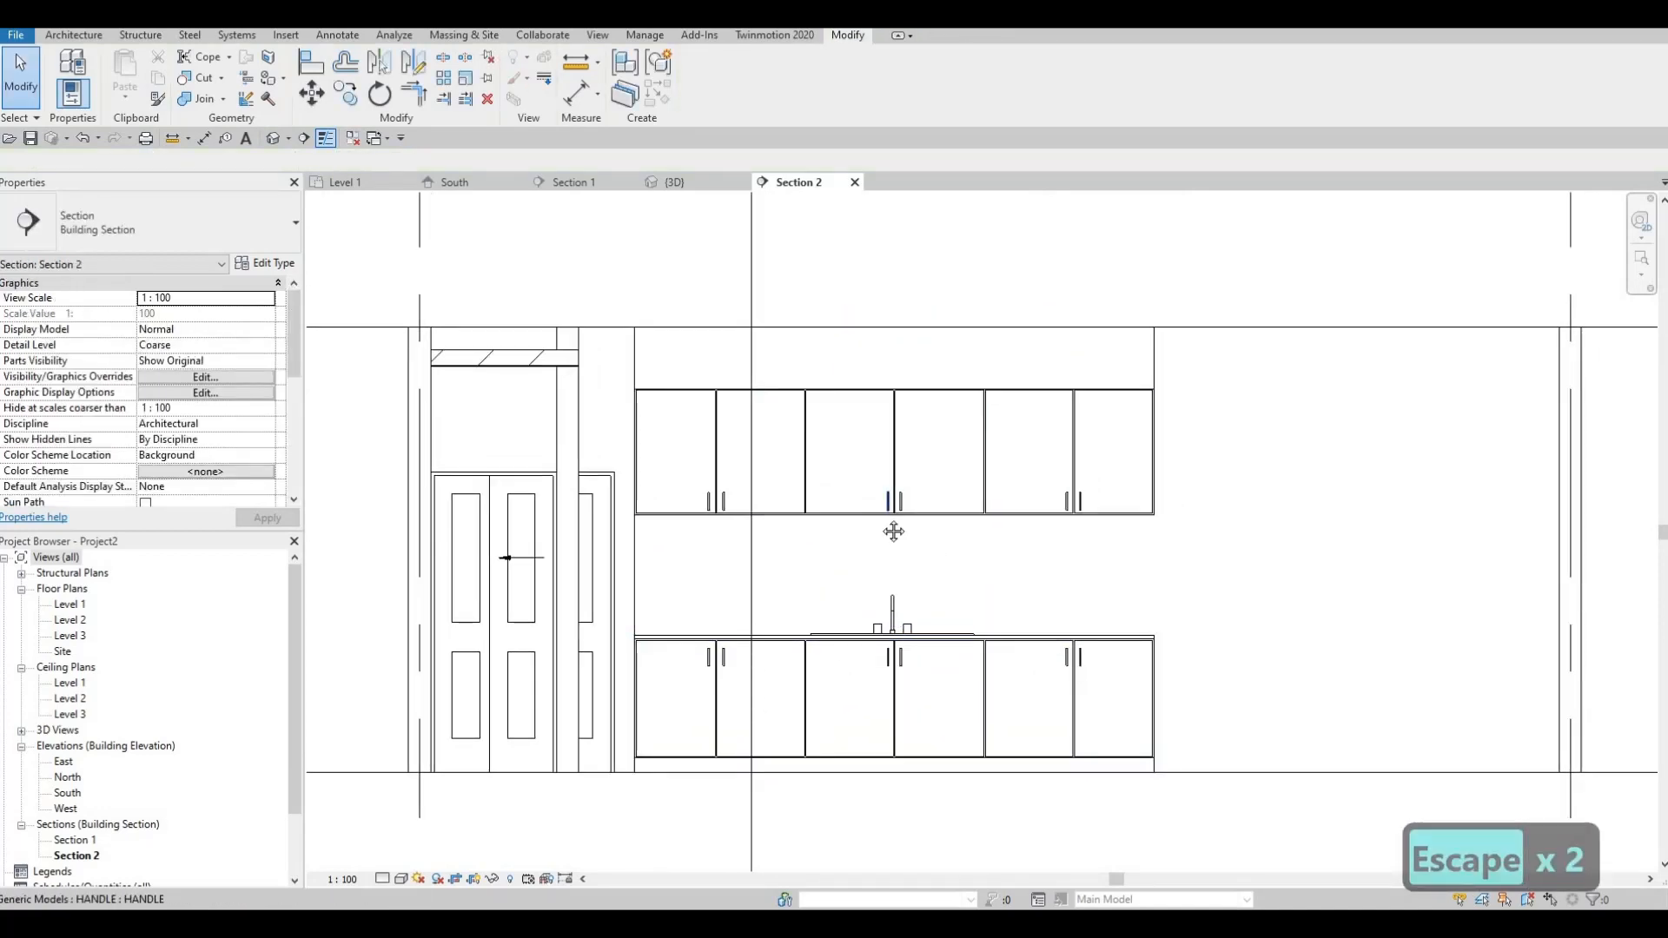
middle_drag(982, 504, 994, 511)
mouse_move(886, 528)
middle_down()
mouse_move(933, 523)
mouse_move(877, 523)
middle_up()
scroll(935, 528, down, 1)
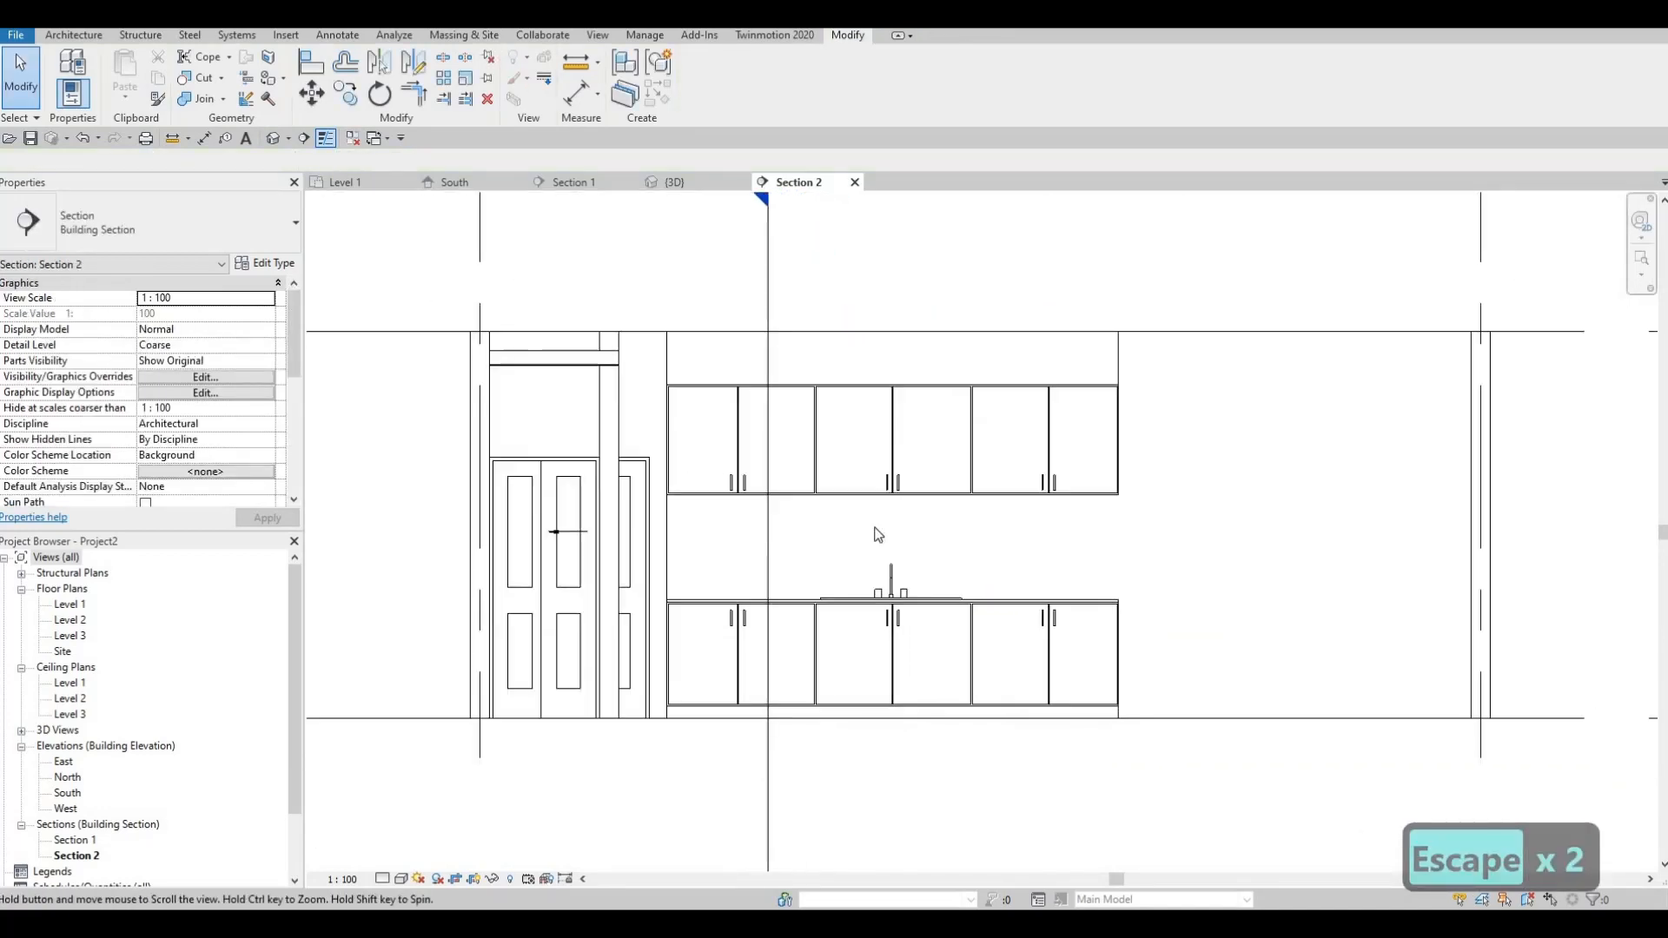
scroll(912, 514, up, 1)
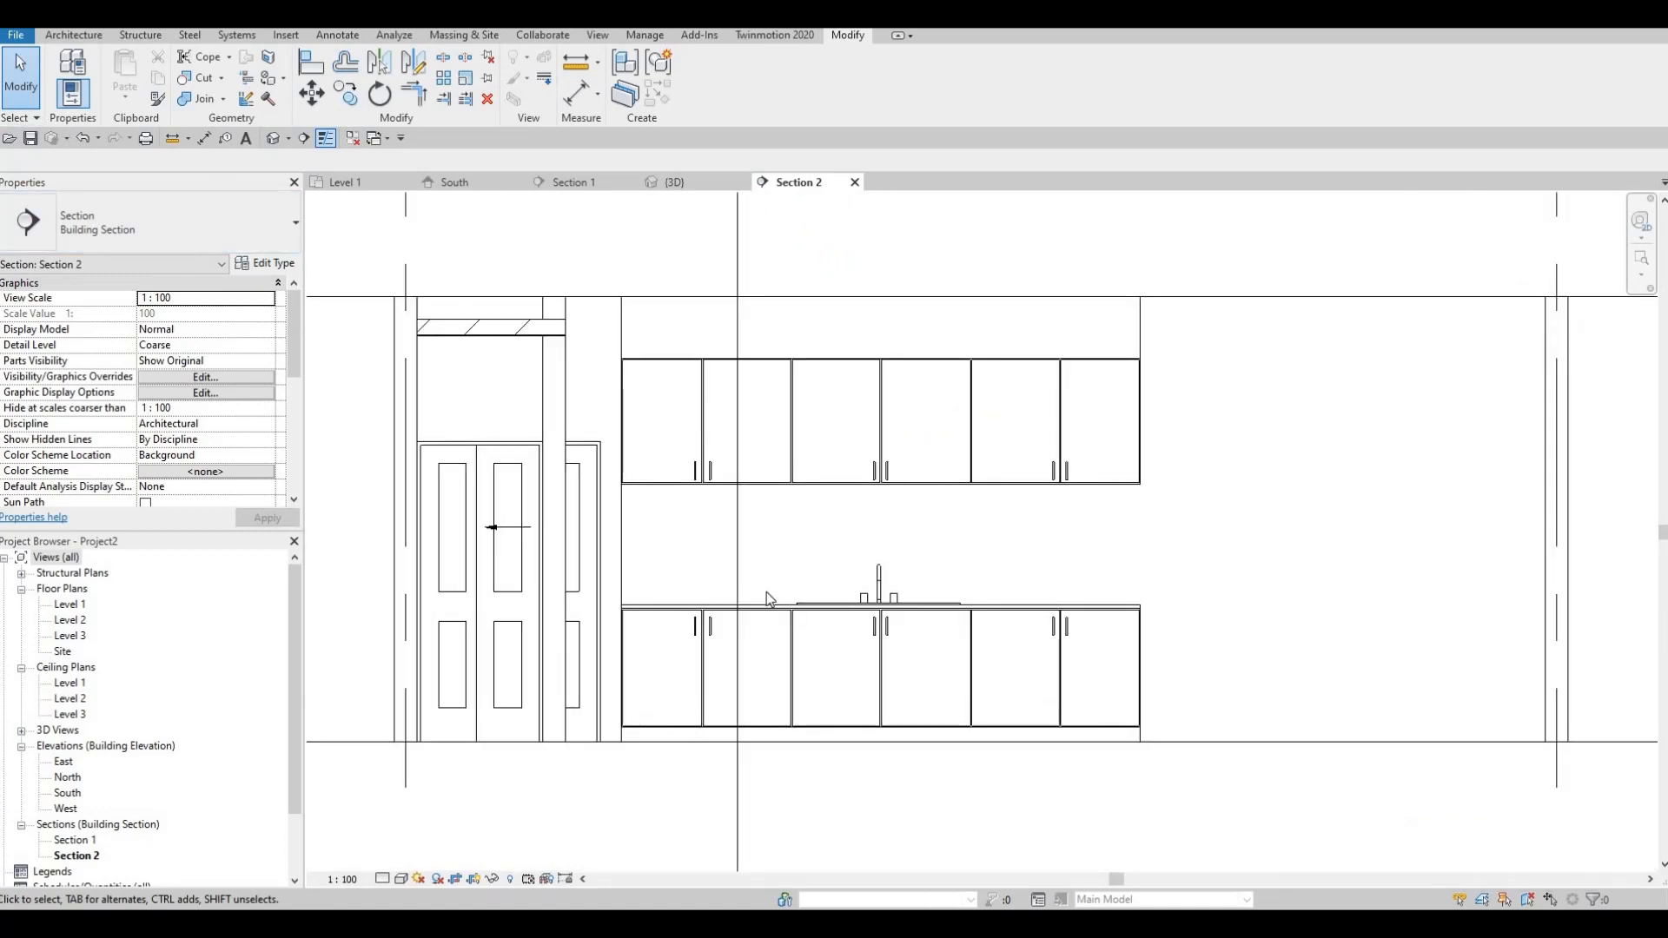
middle_drag(1030, 561, 993, 548)
scroll(1002, 536, up, 1)
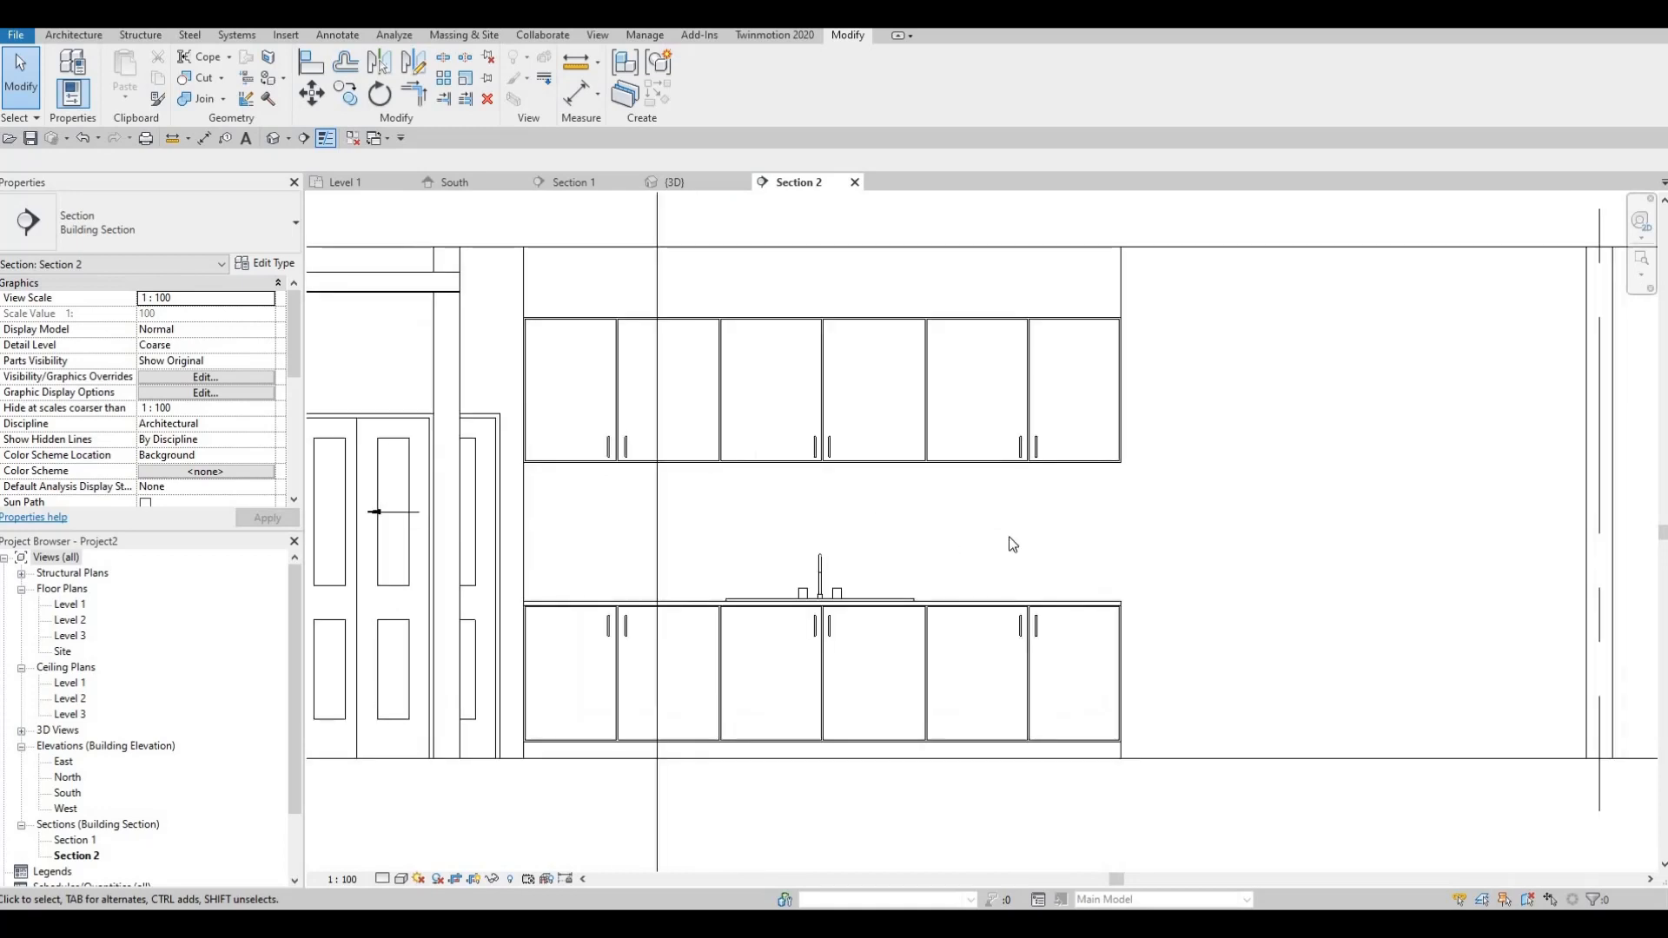
middle_drag(1100, 462, 1096, 471)
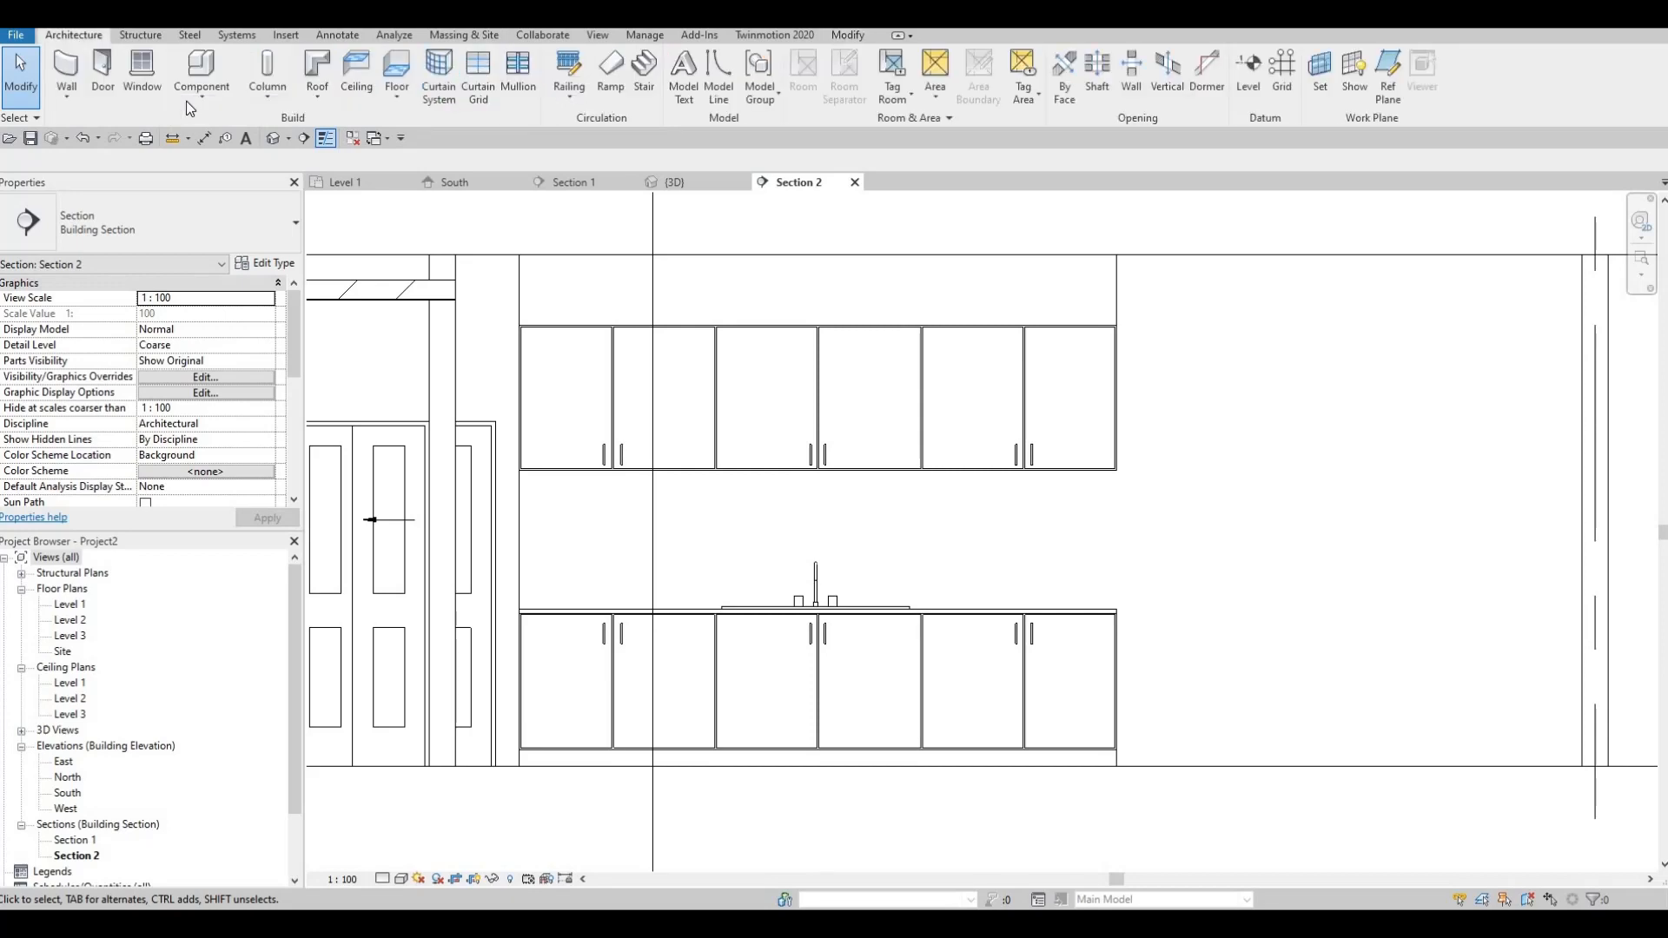
click(188, 103)
click(199, 164)
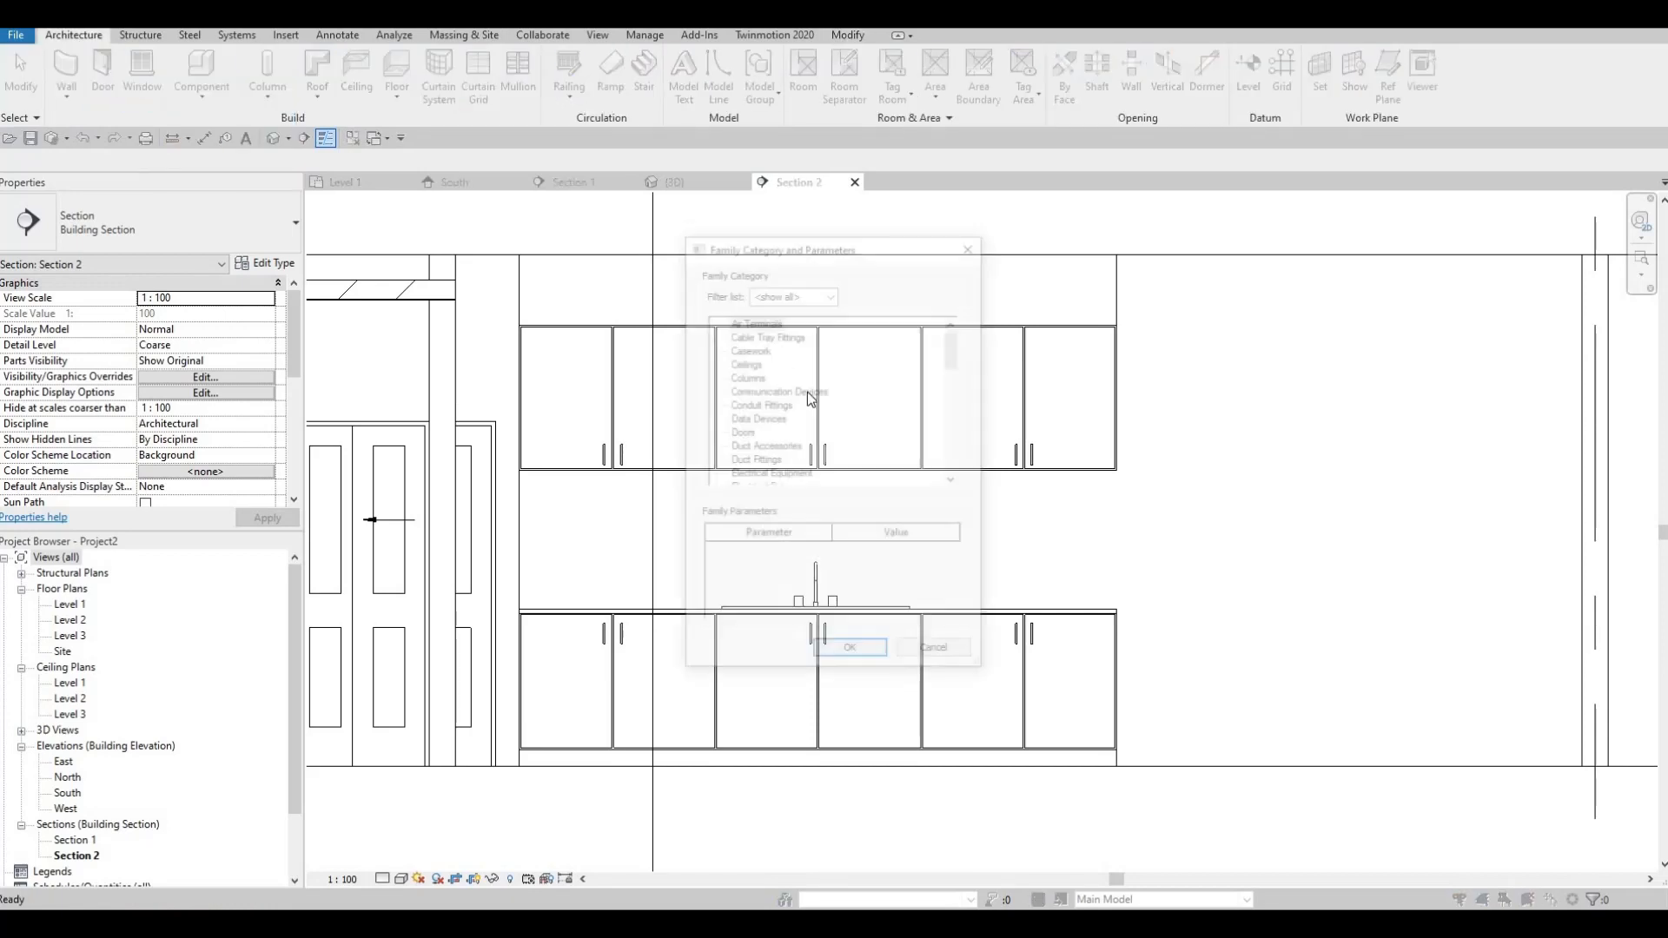
key(Return)
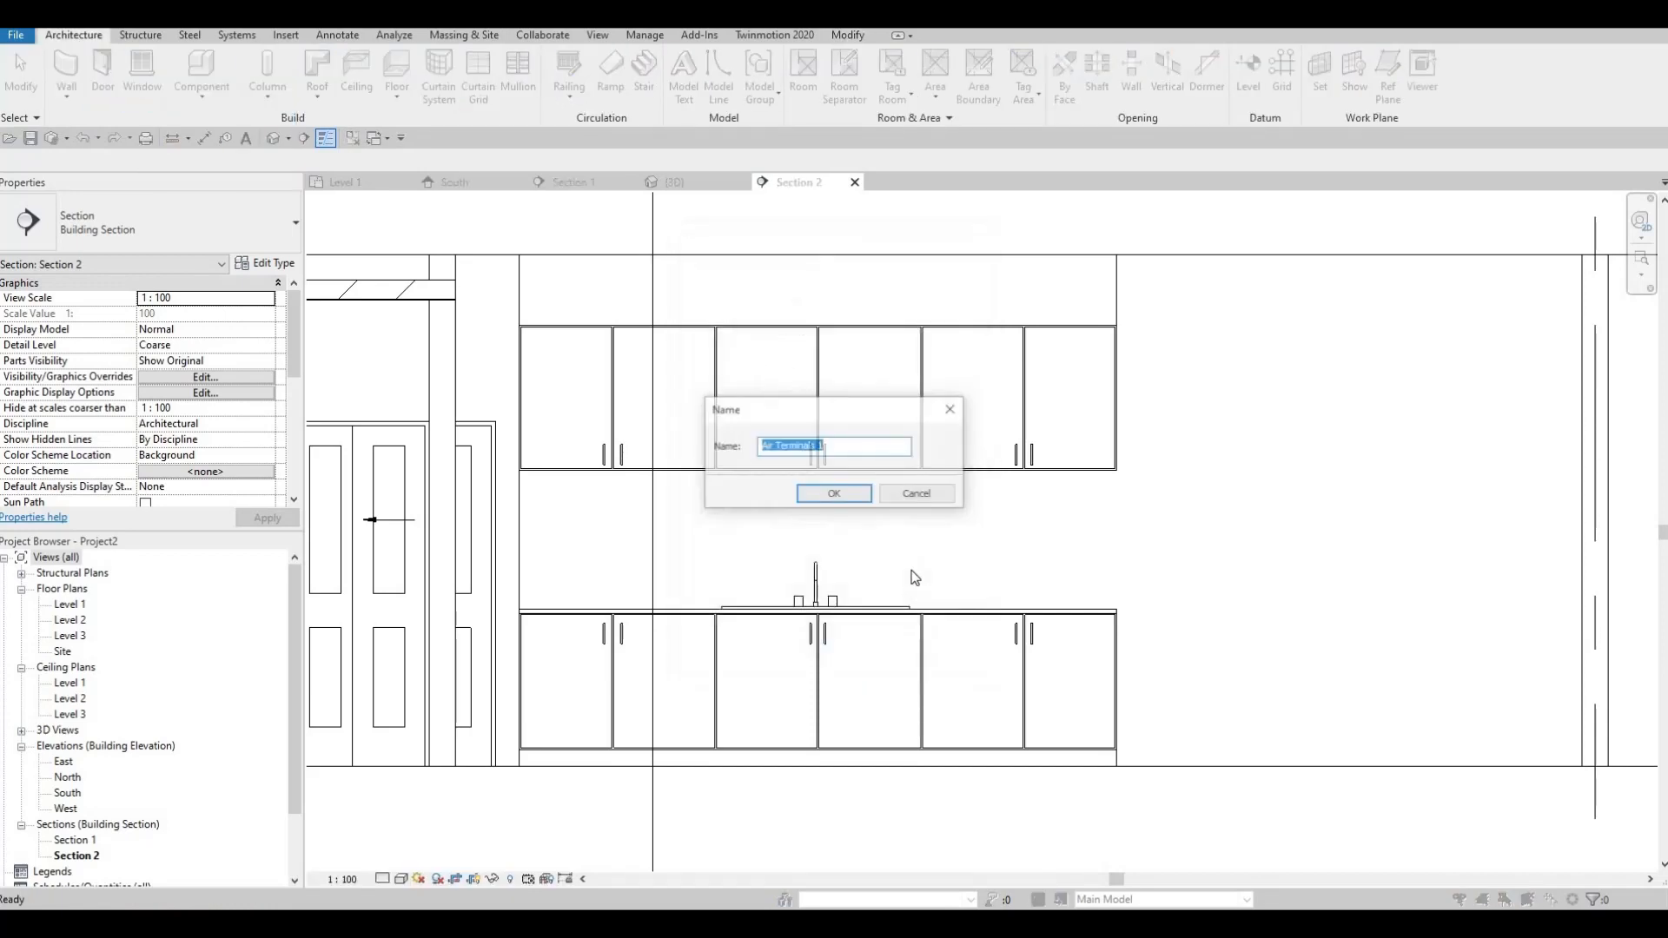
click(916, 497)
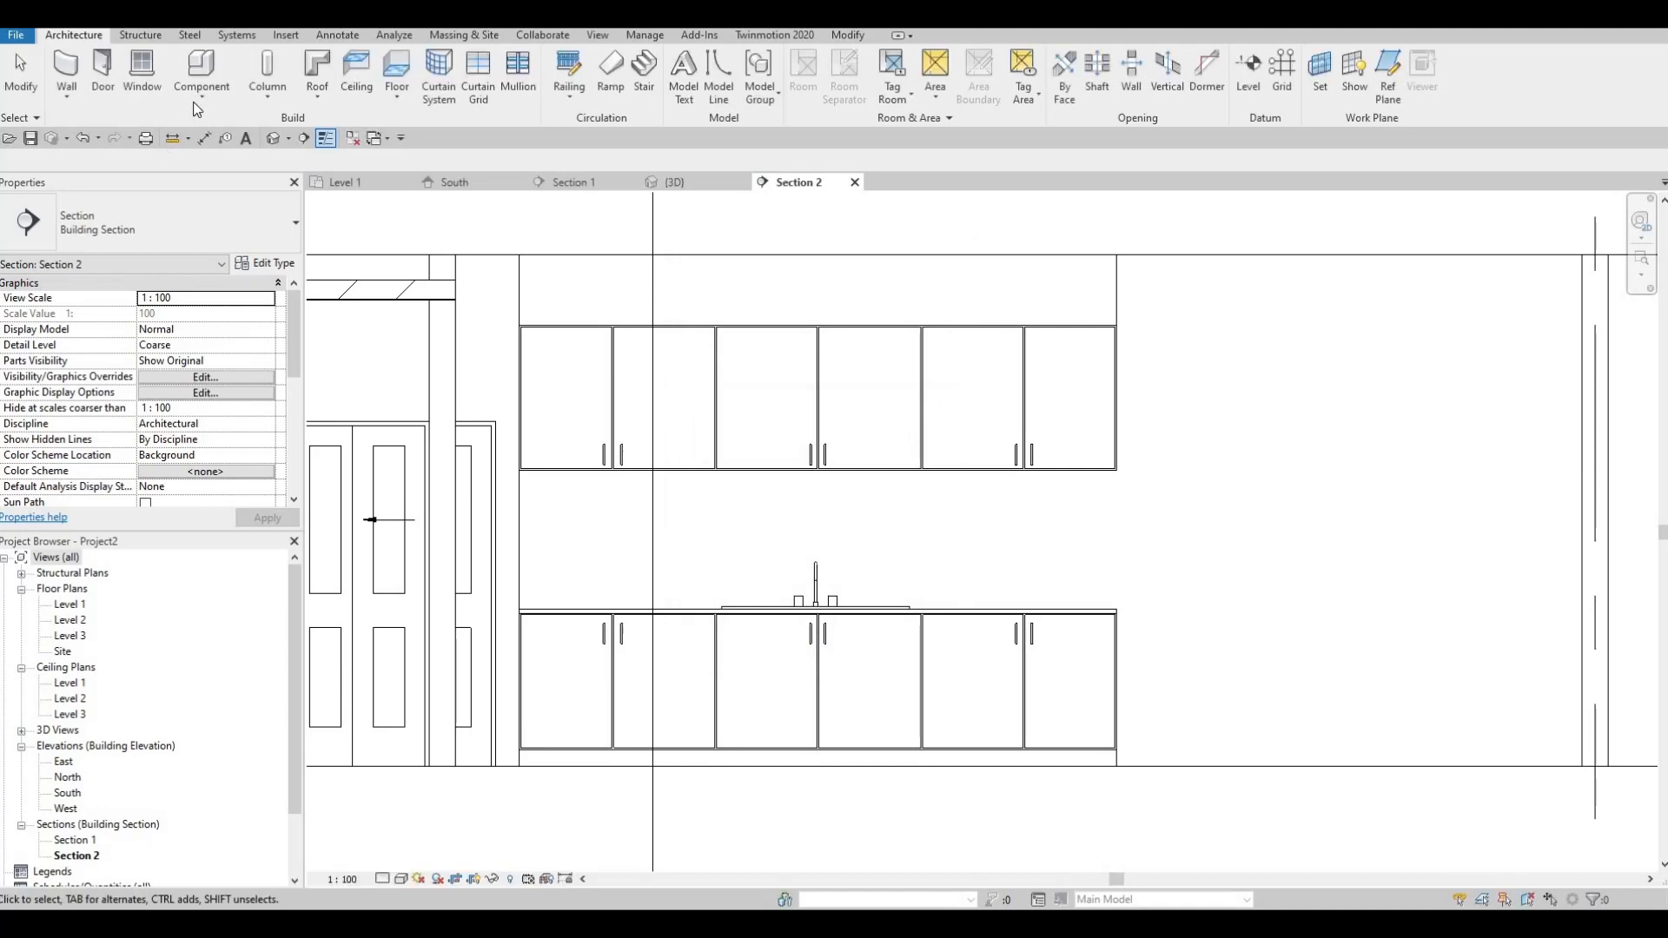
Create an in-place model in the Generic Models category, keeping the suggested name.
click(200, 94)
key(Return)
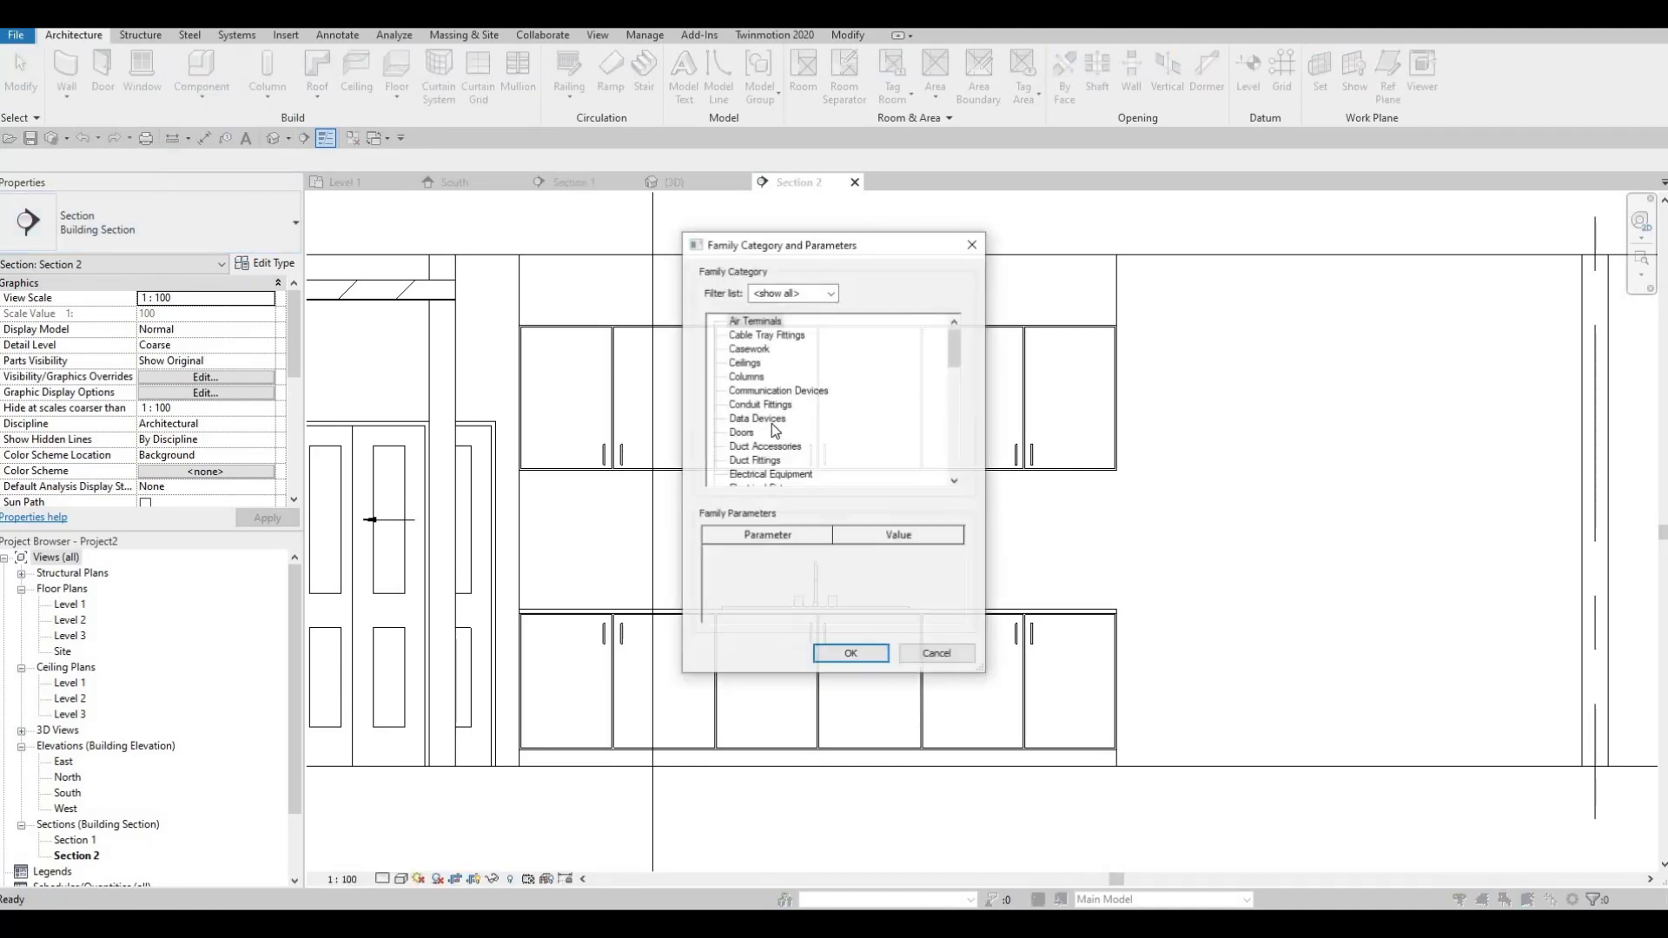
scroll(752, 413, down, 4)
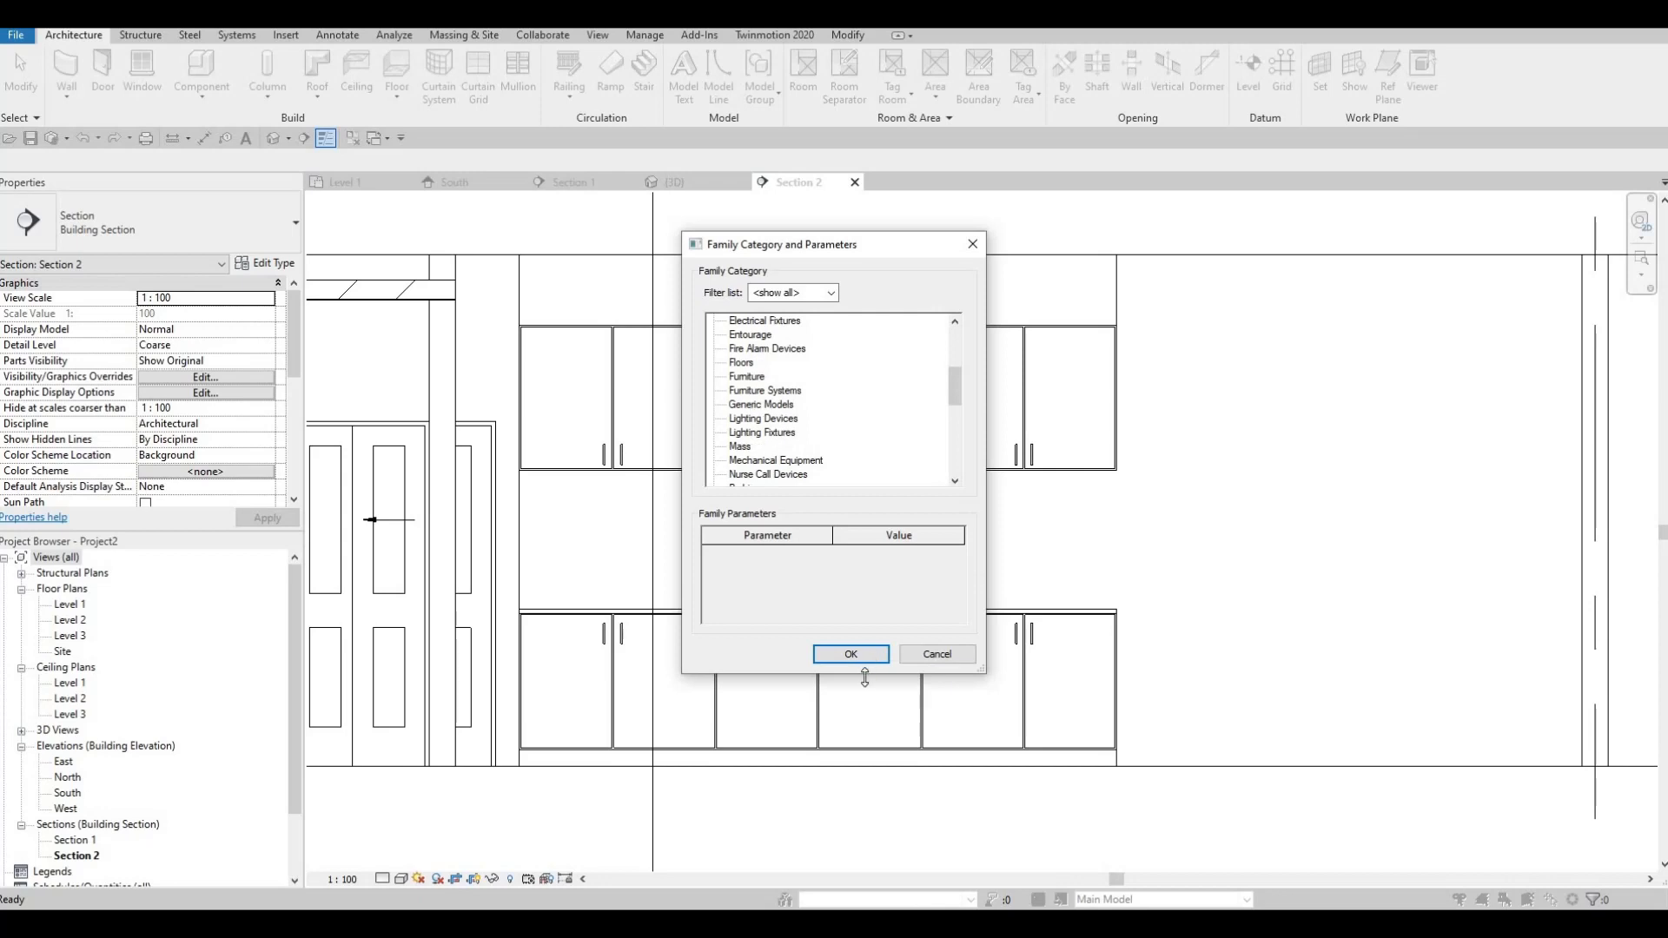
key(Return)
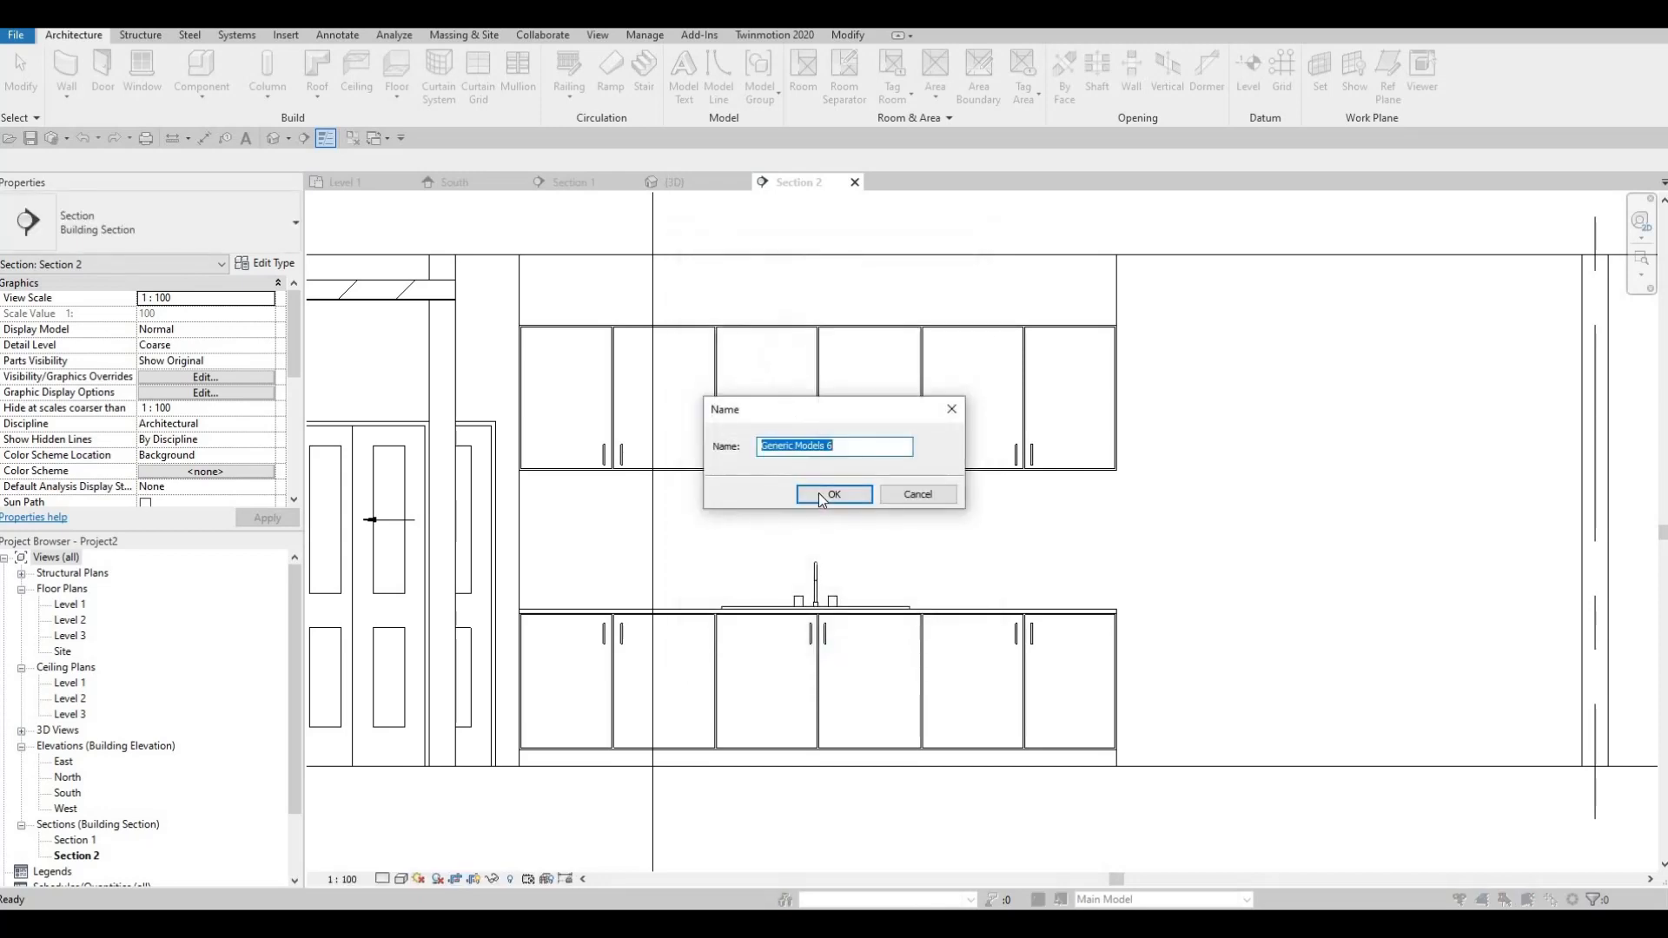
key(Return)
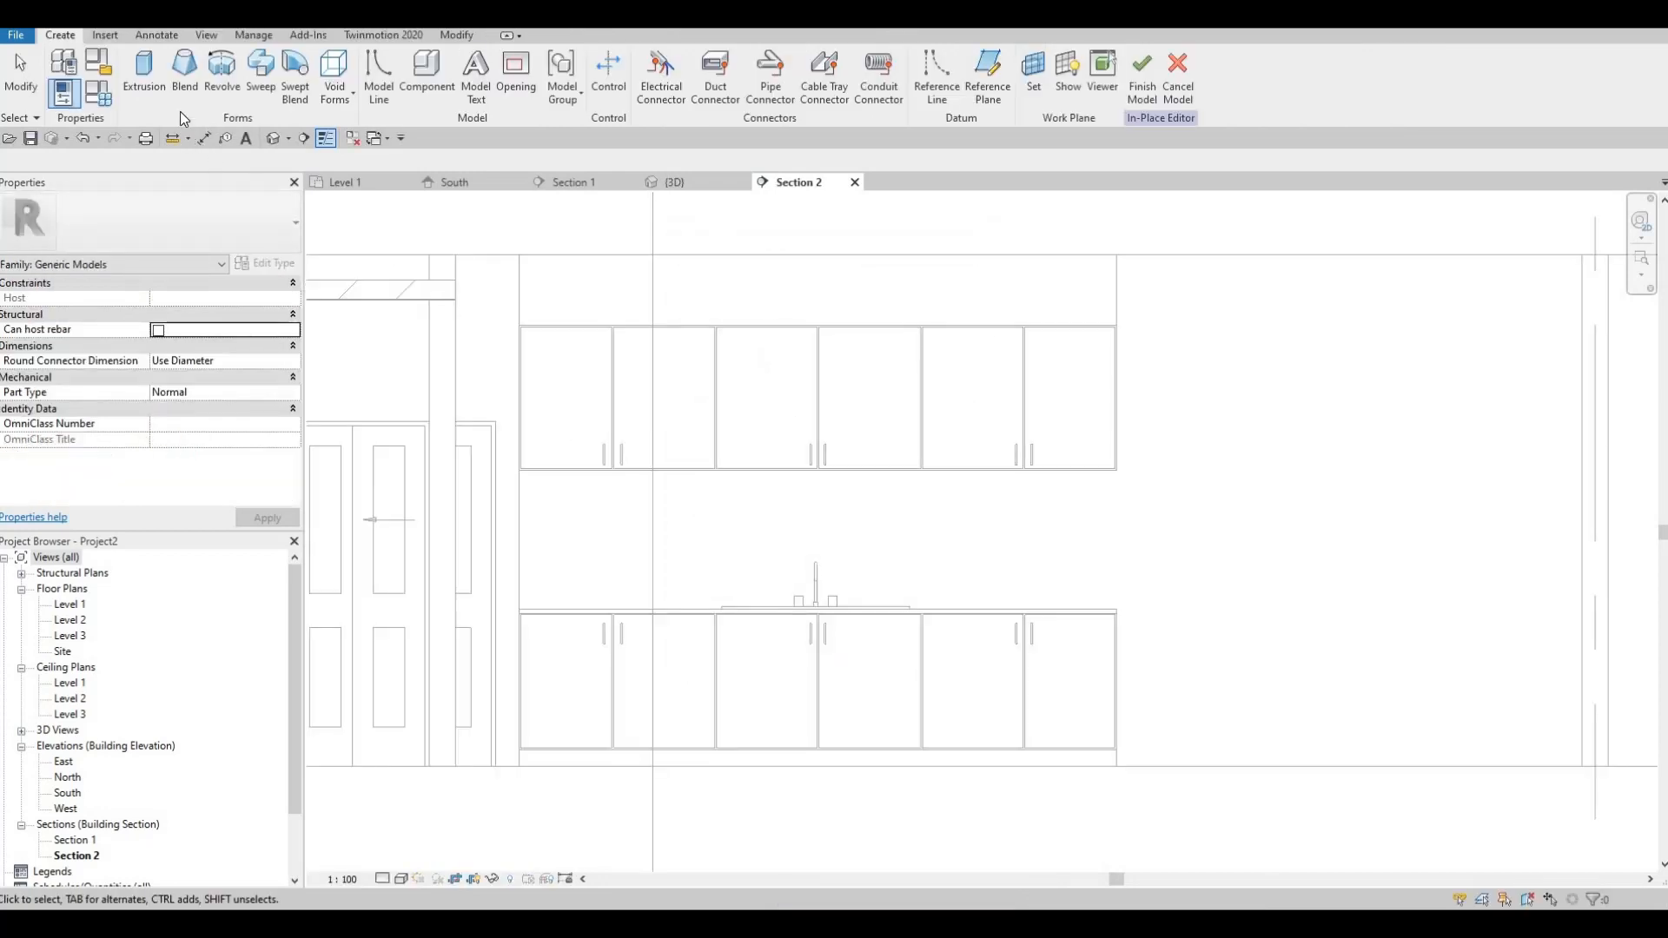
Start a solid extrusion using the exterior wall behind the cabinets as its picked work plane.
click(144, 74)
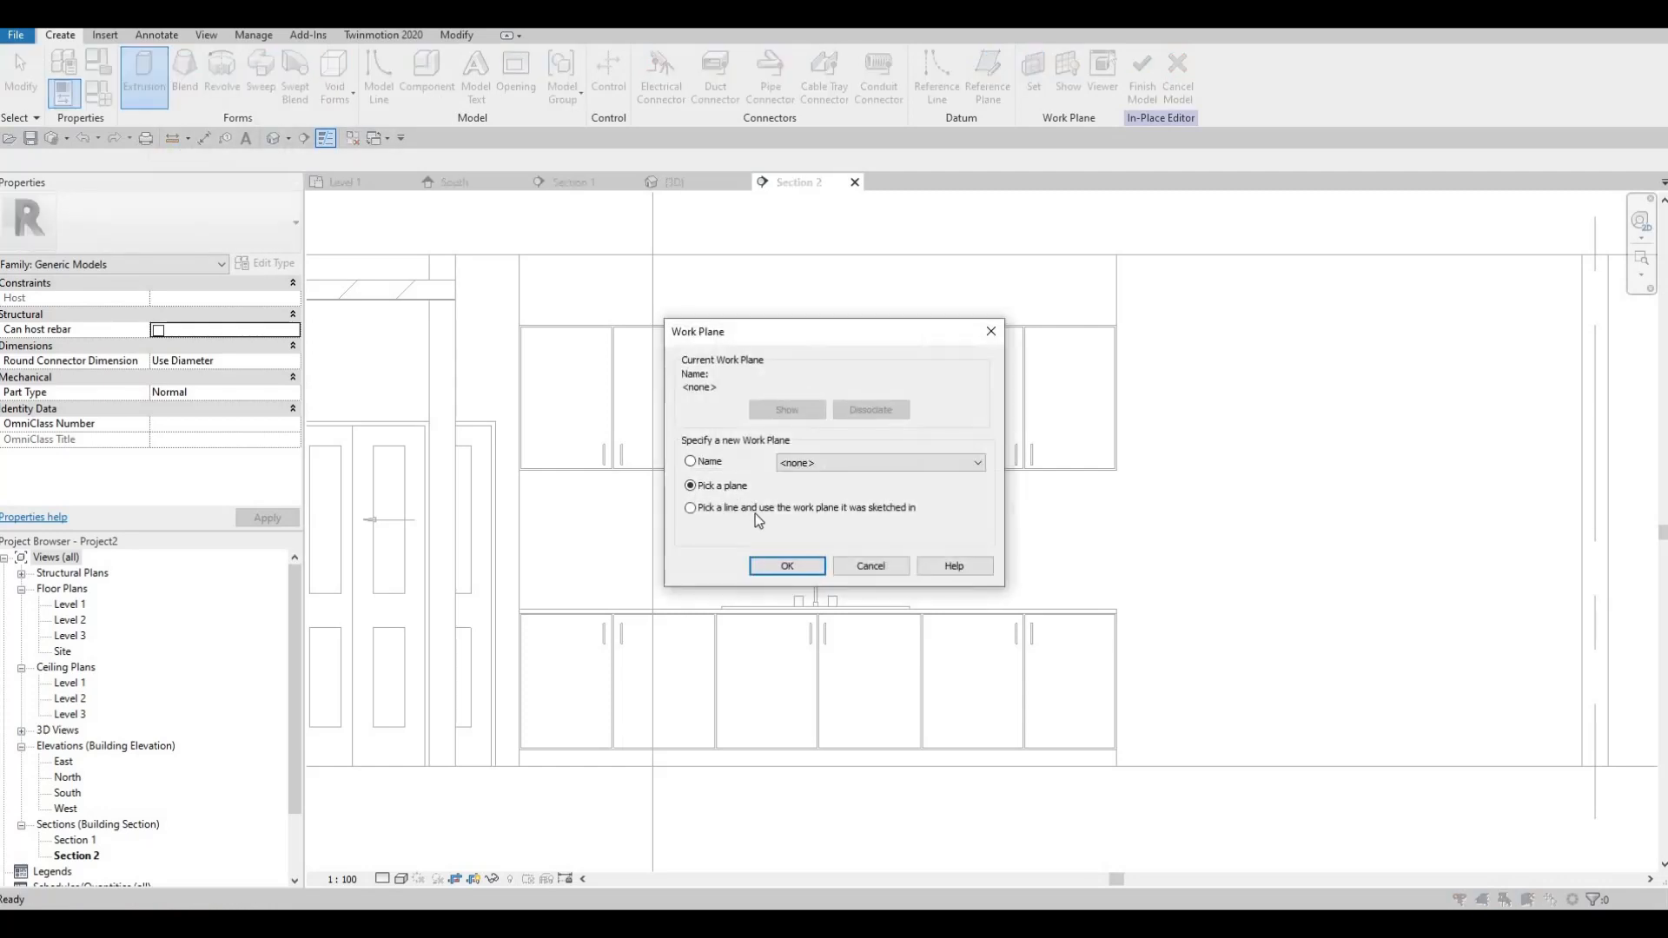
key(Return)
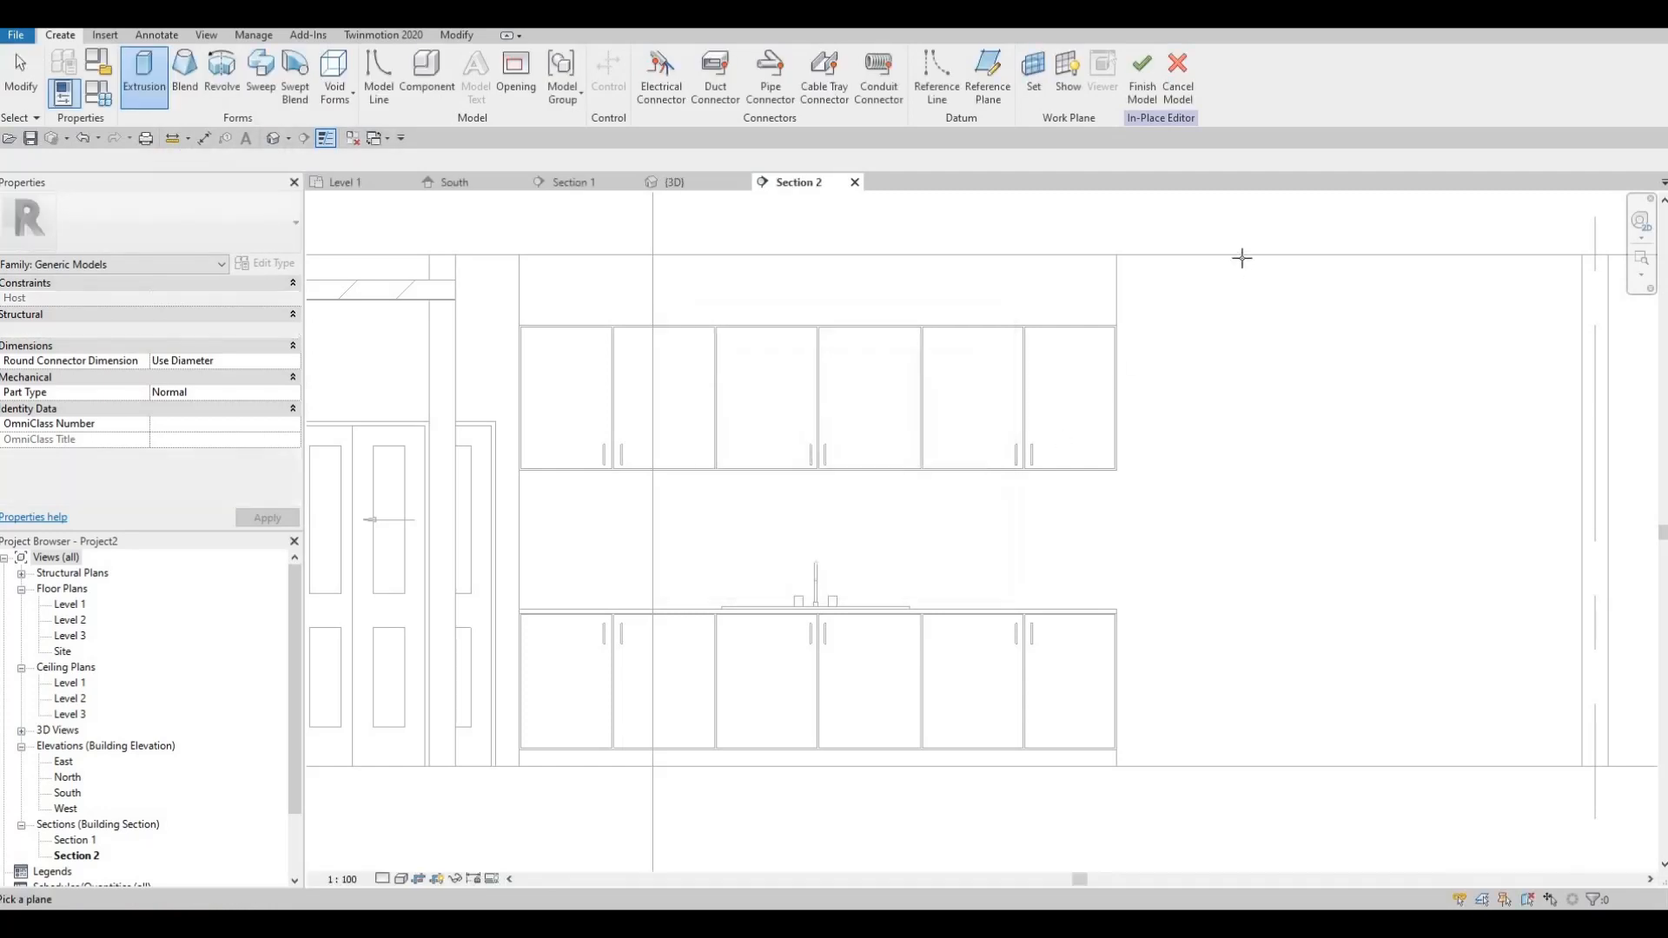
click(410, 255)
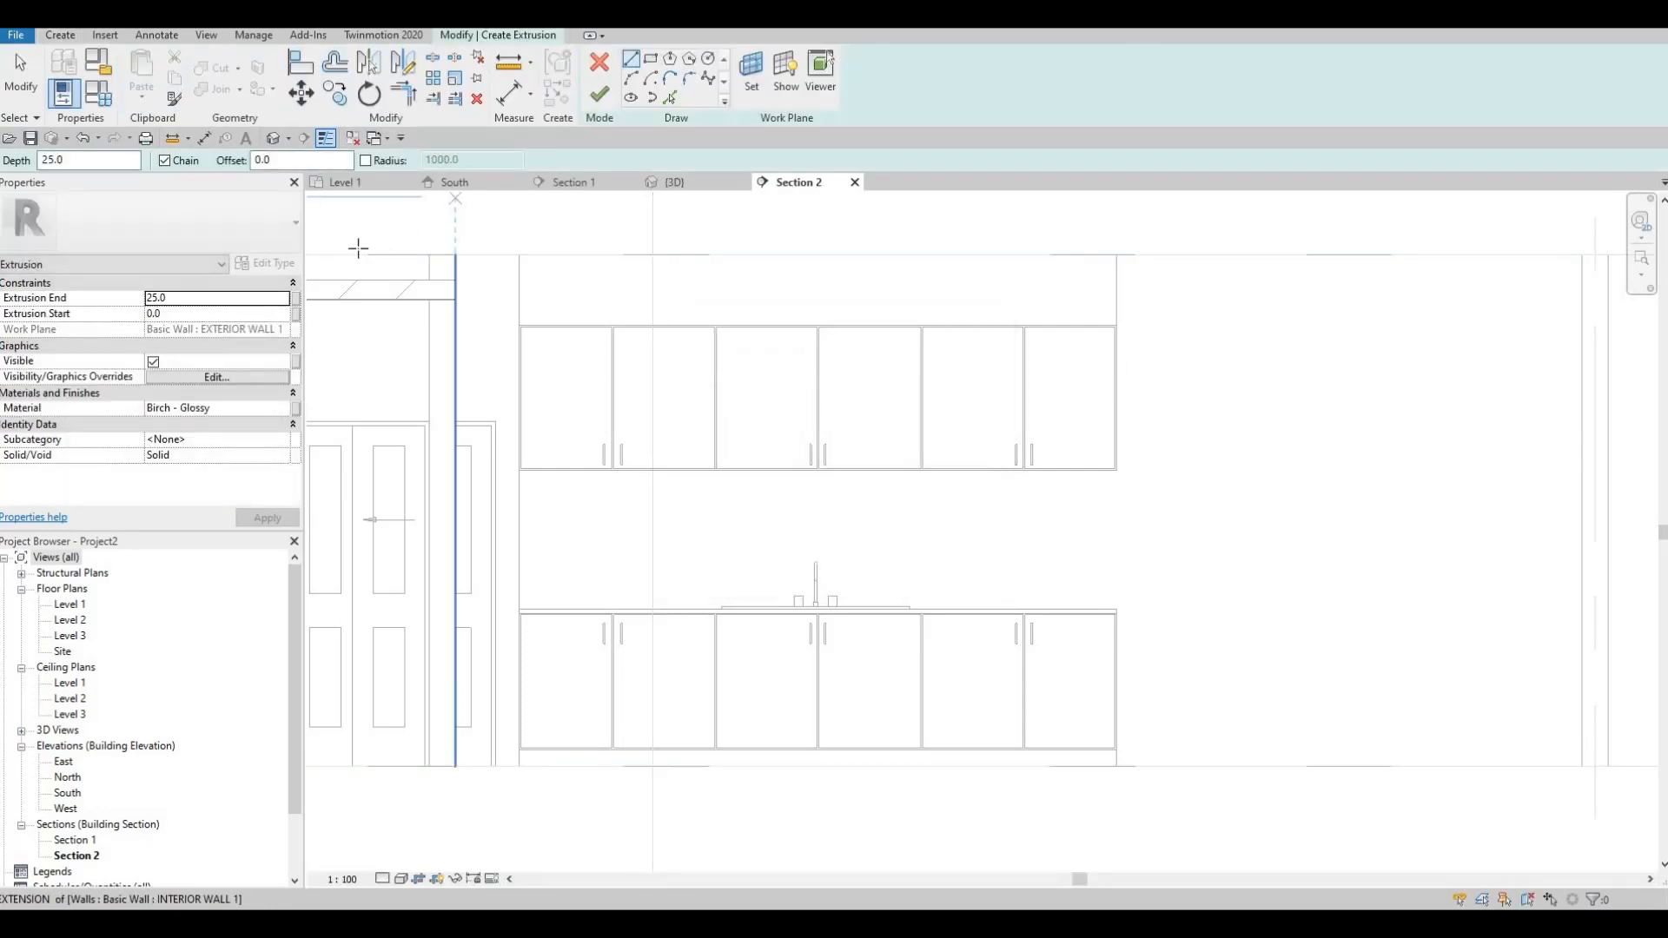
Assign the Tile, Mosaic, Gray material from the AEC Materials library to the extrusion and set its end to 10.
click(286, 410)
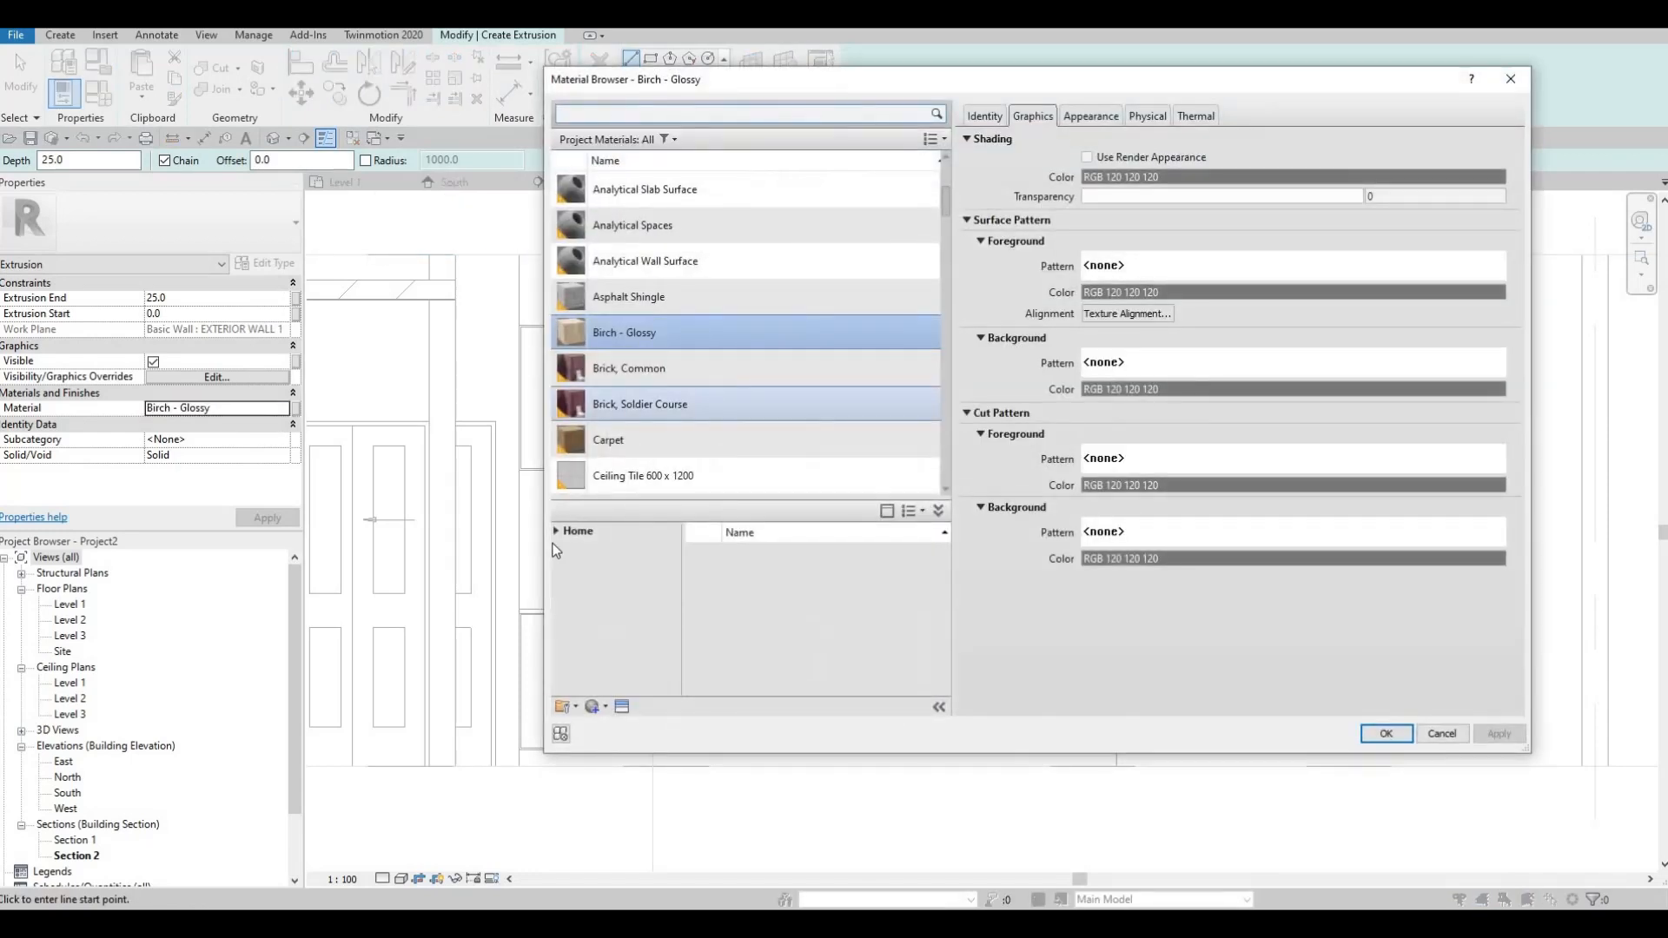
click(556, 531)
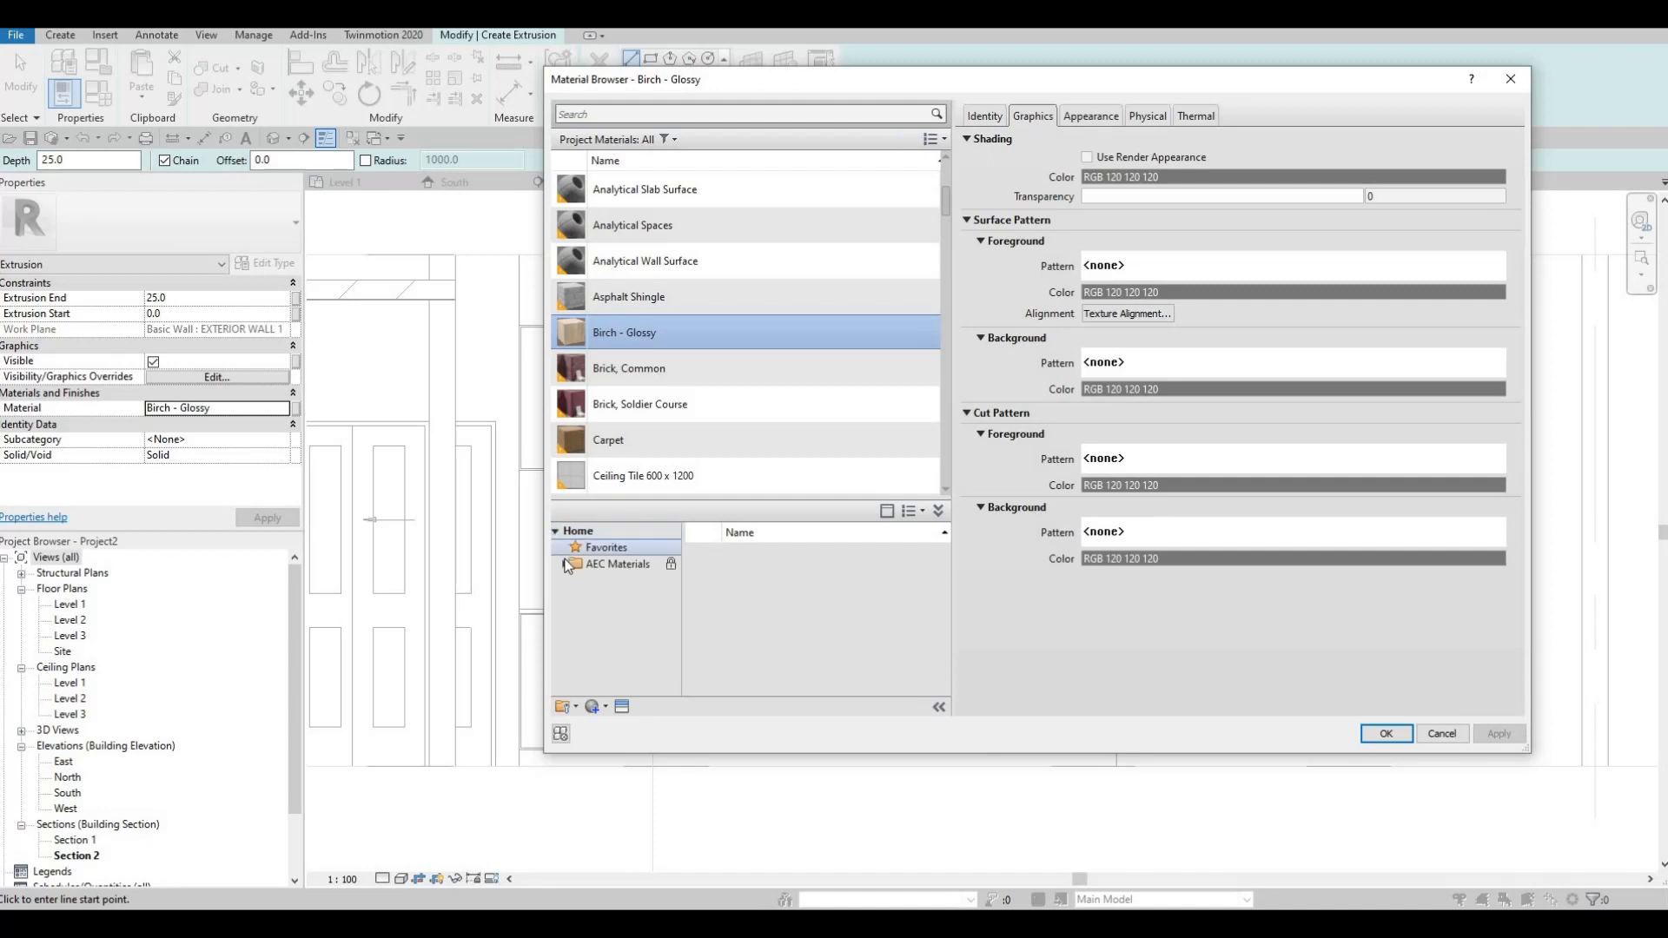
click(567, 564)
scroll(634, 655, down, 2)
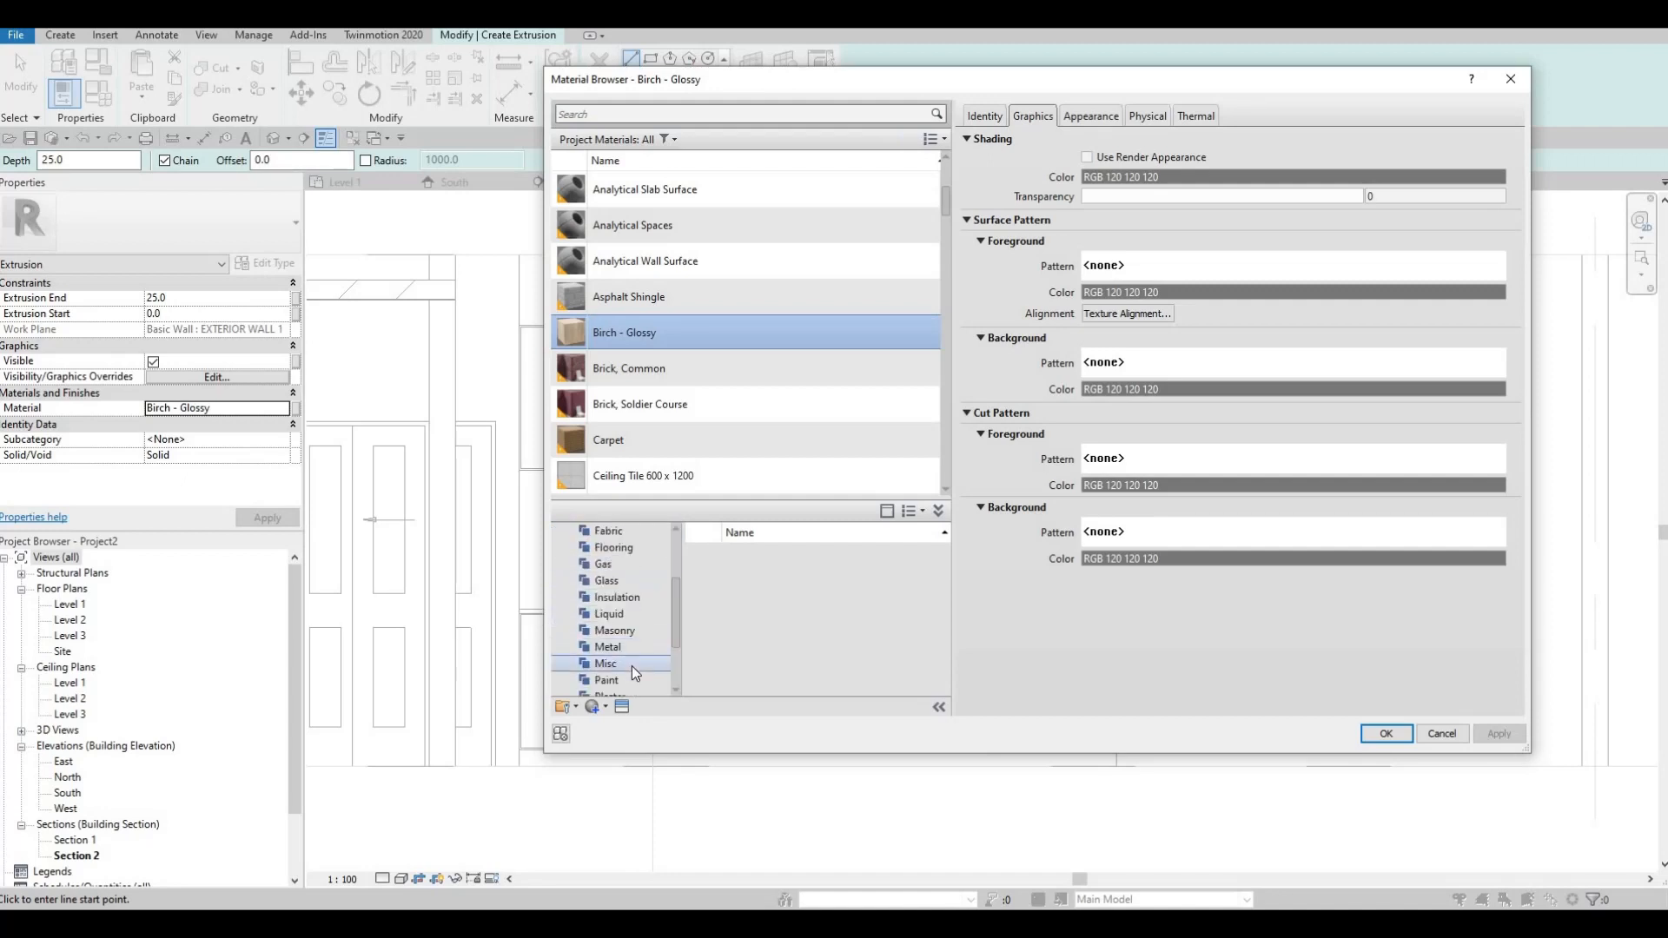
scroll(632, 666, down, 1)
scroll(626, 666, down, 1)
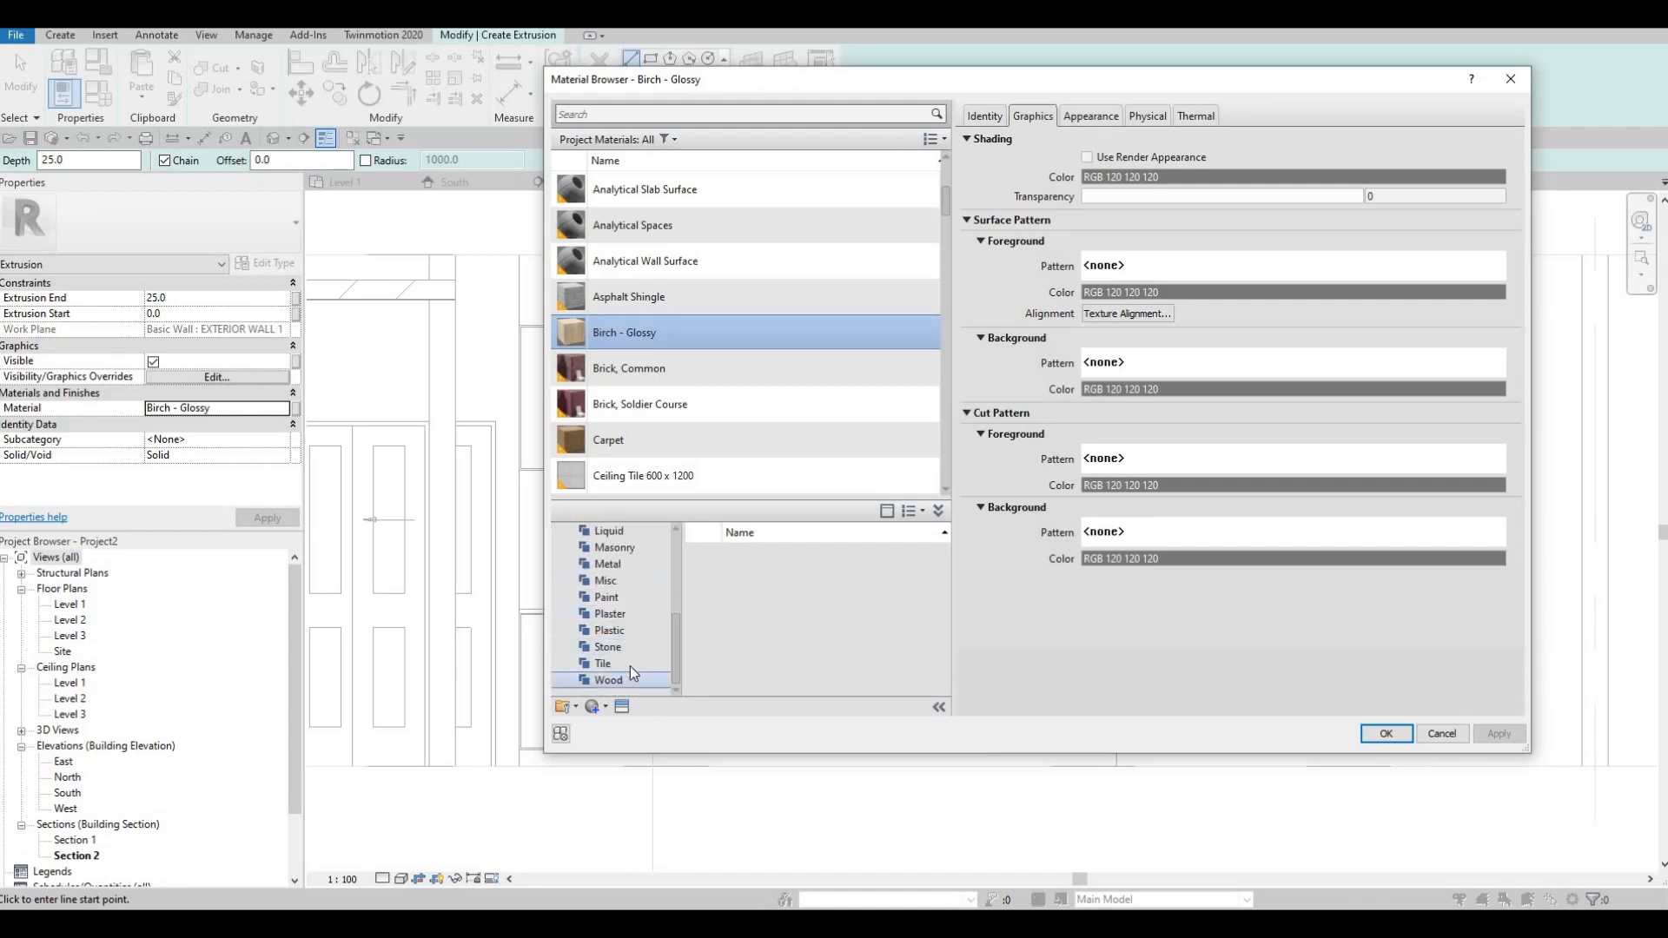
click(628, 665)
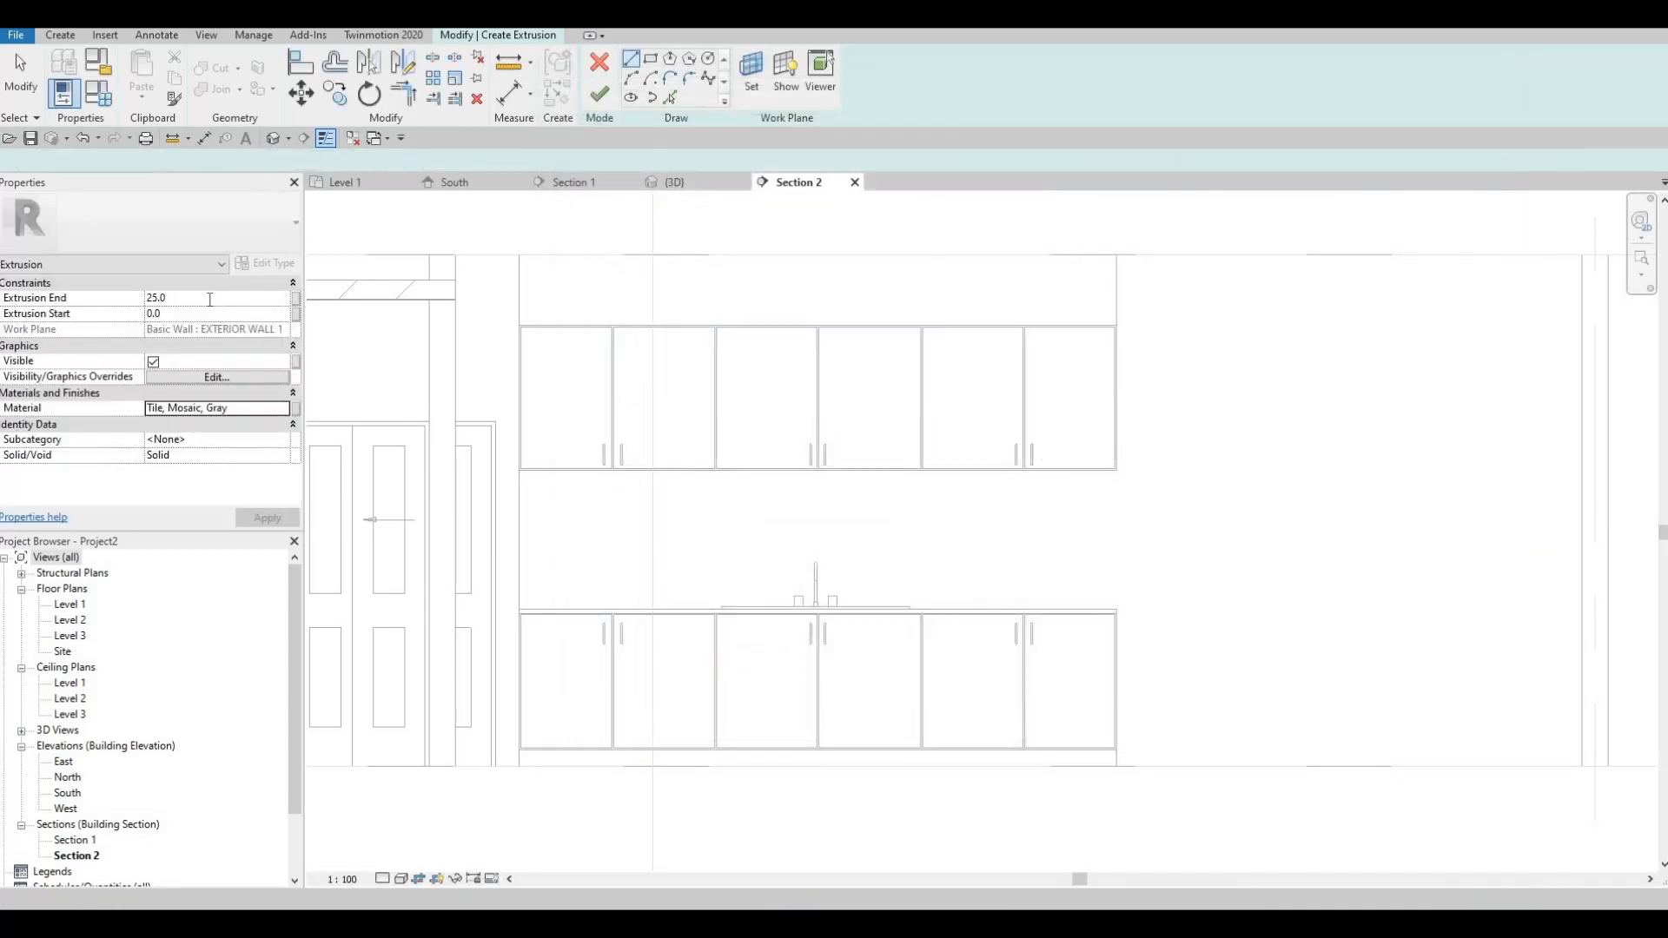
click(210, 299)
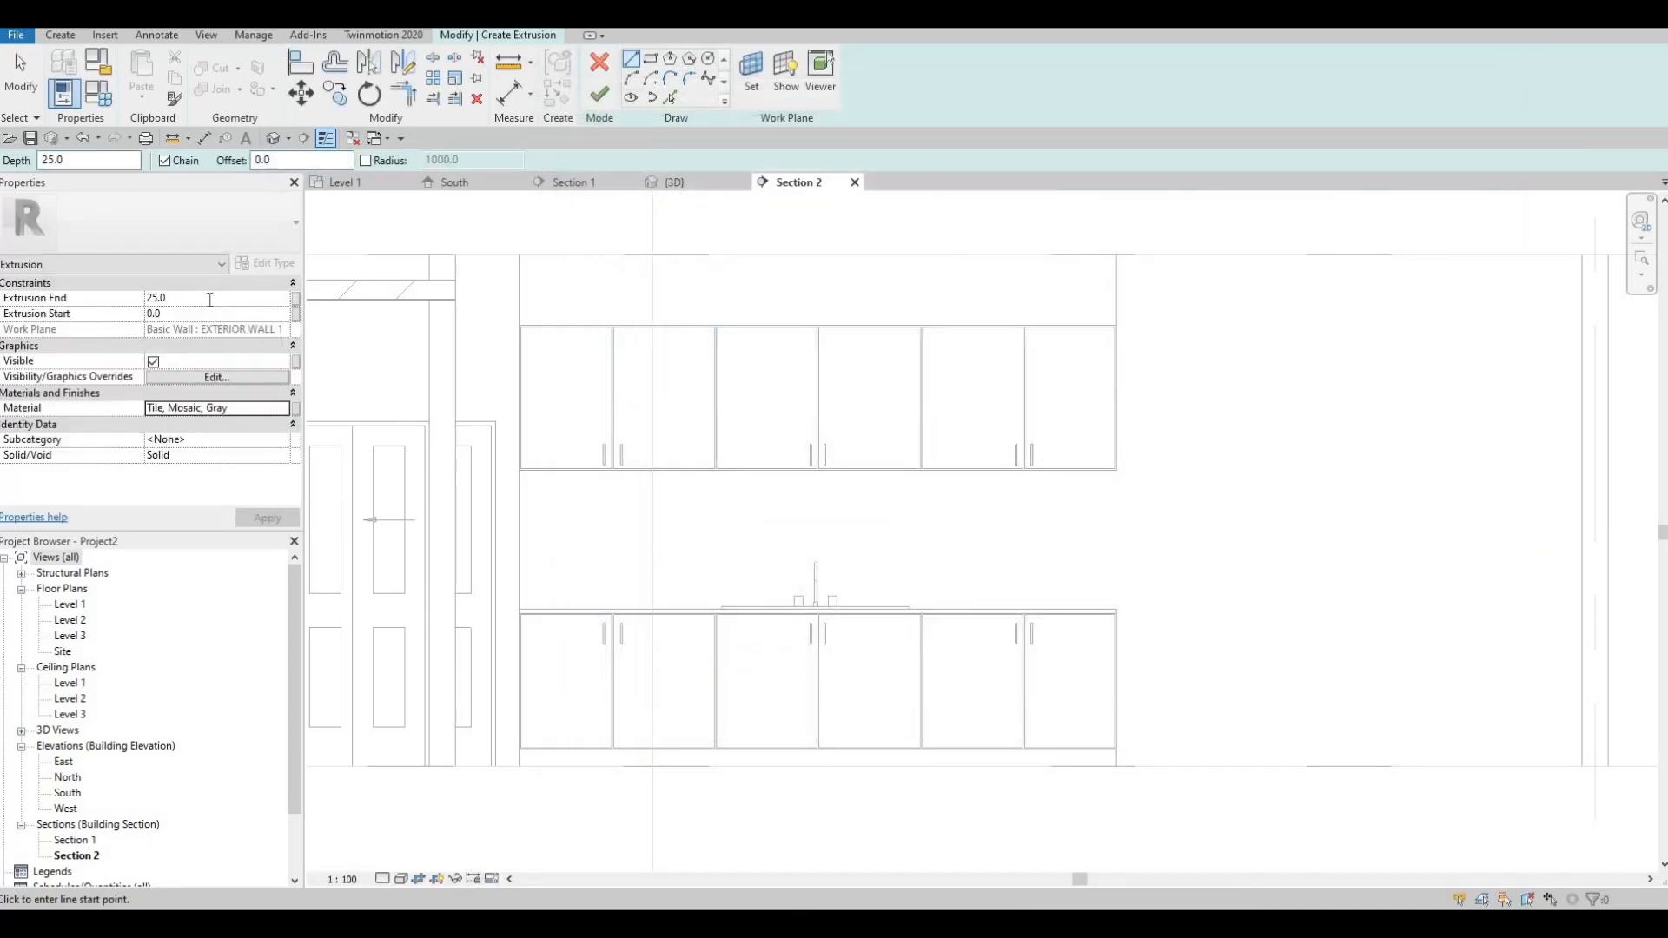
text(10)
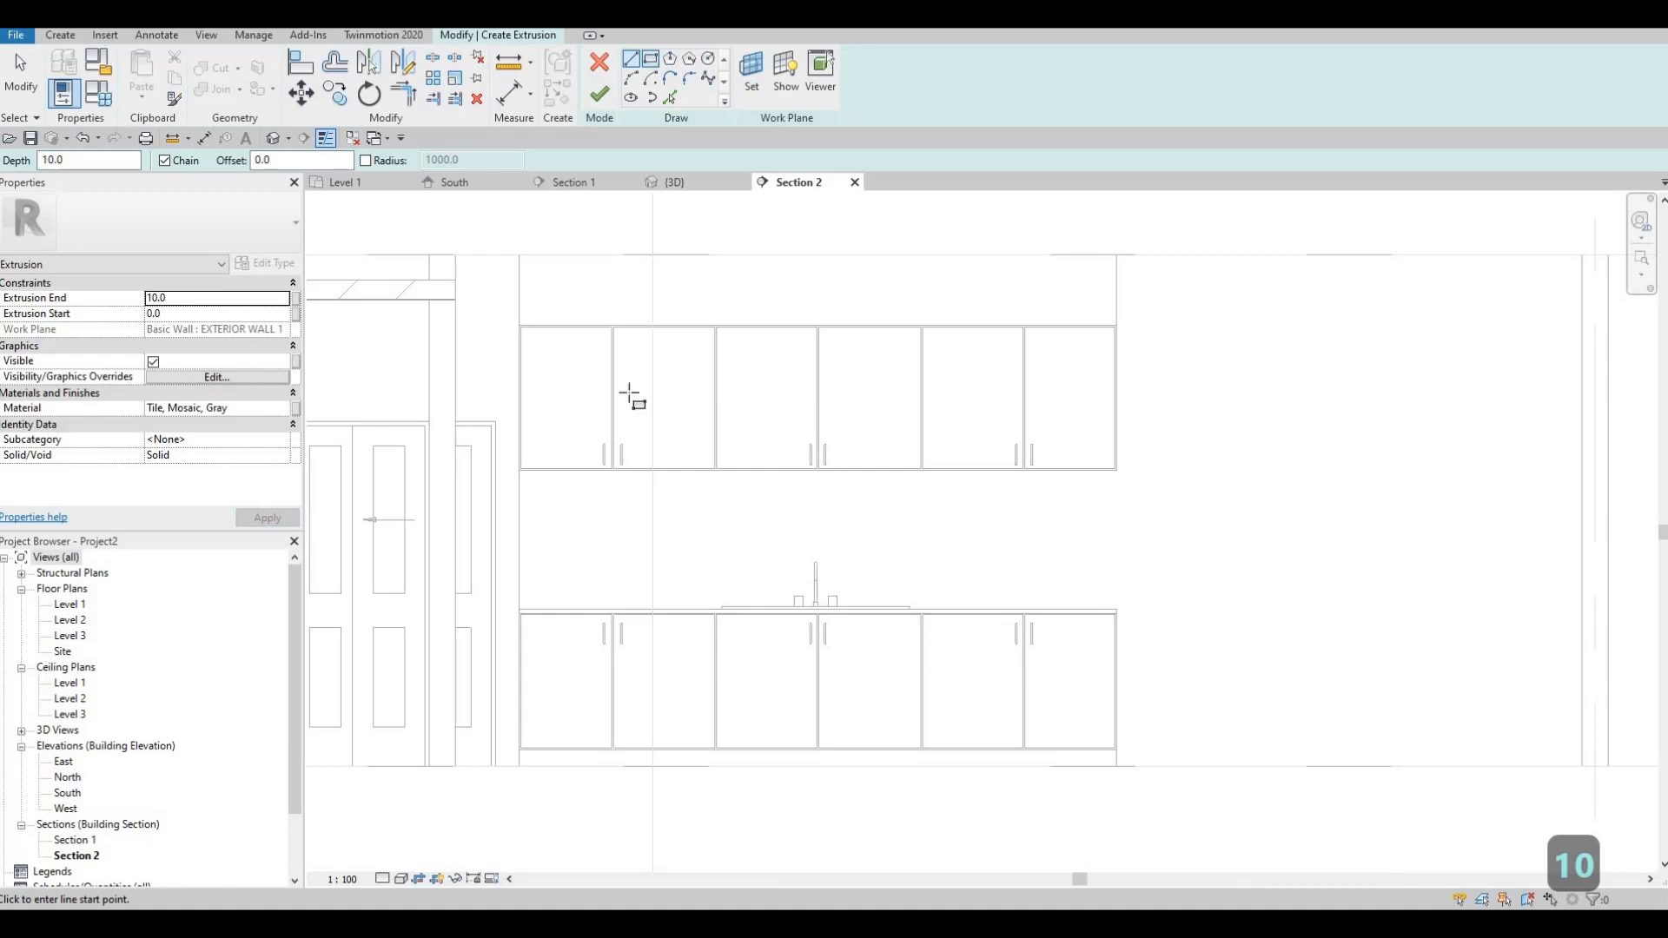
Sketch a rectangle filling the wall area between the wall cabinets and the countertop, and finish the backsplash extrusion.
scroll(520, 454, up, 5)
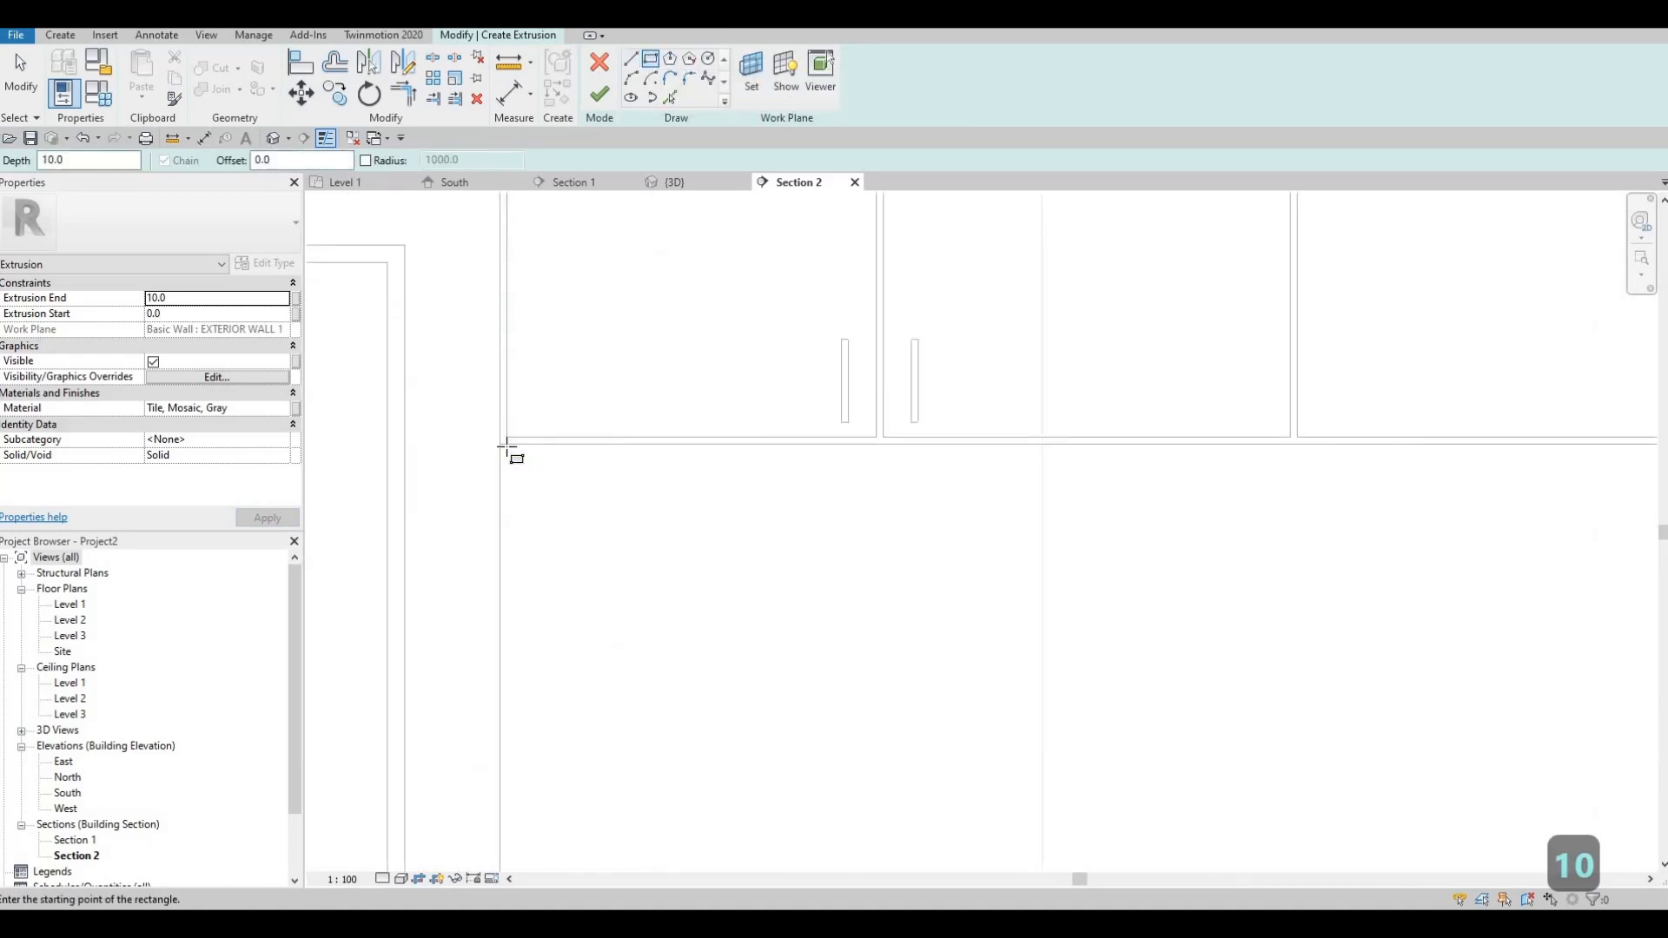
click(500, 444)
scroll(1303, 633, down, 3)
middle_drag(1509, 747, 1117, 659)
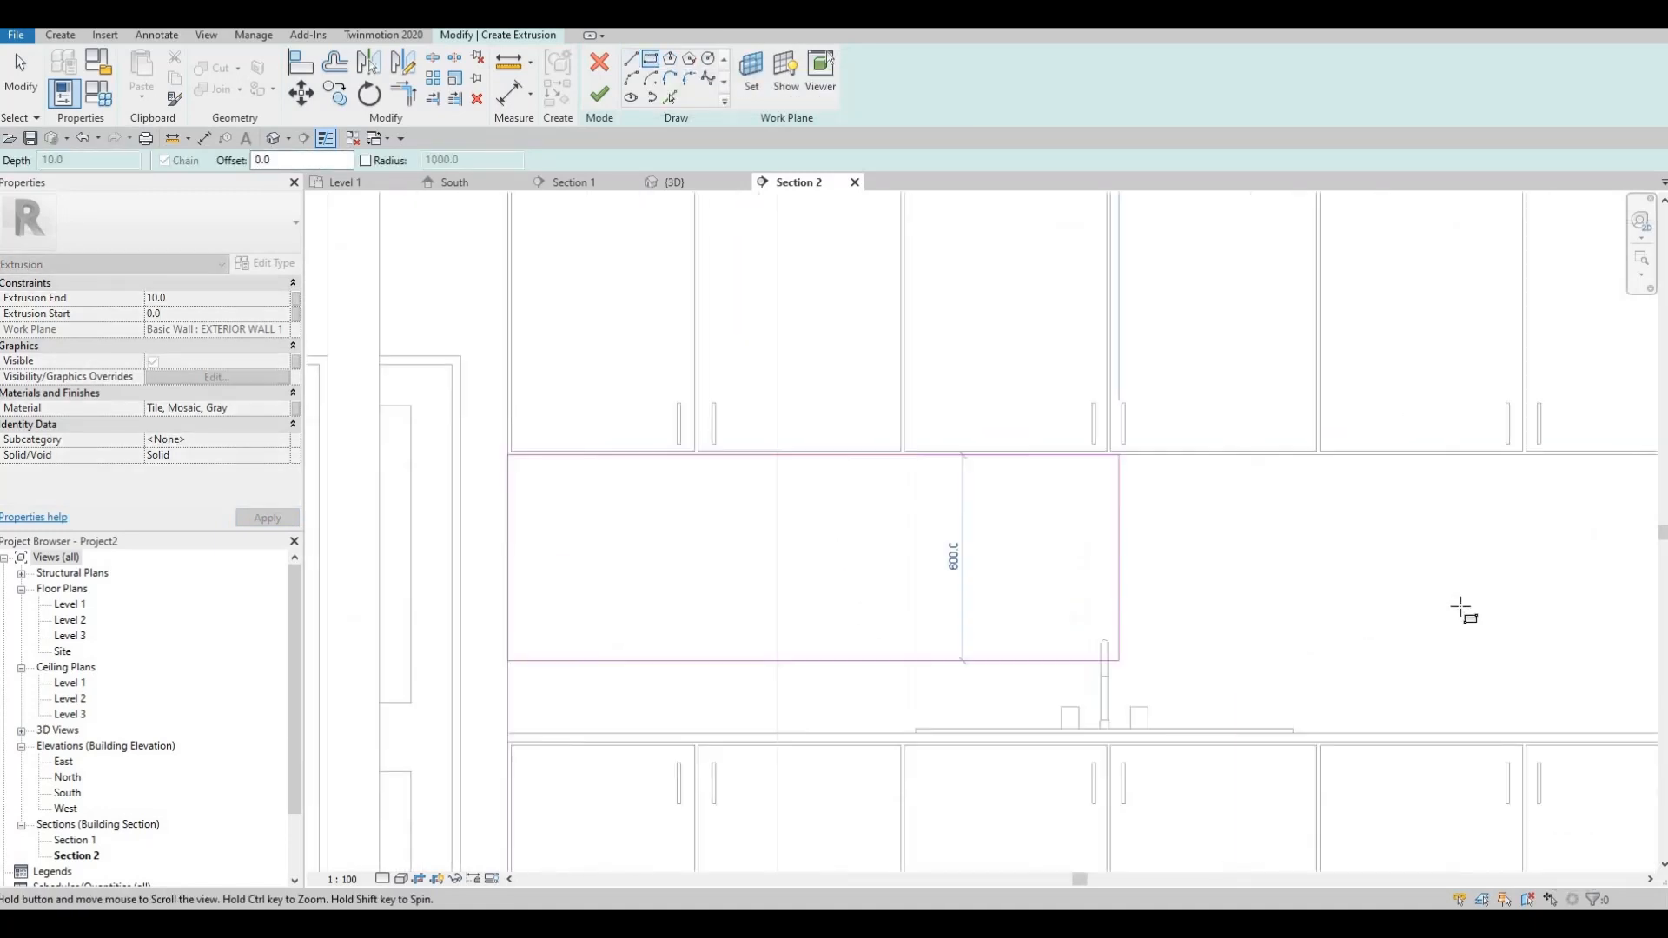
middle_drag(1463, 608, 1151, 510)
scroll(1407, 639, up, 2)
click(1407, 643)
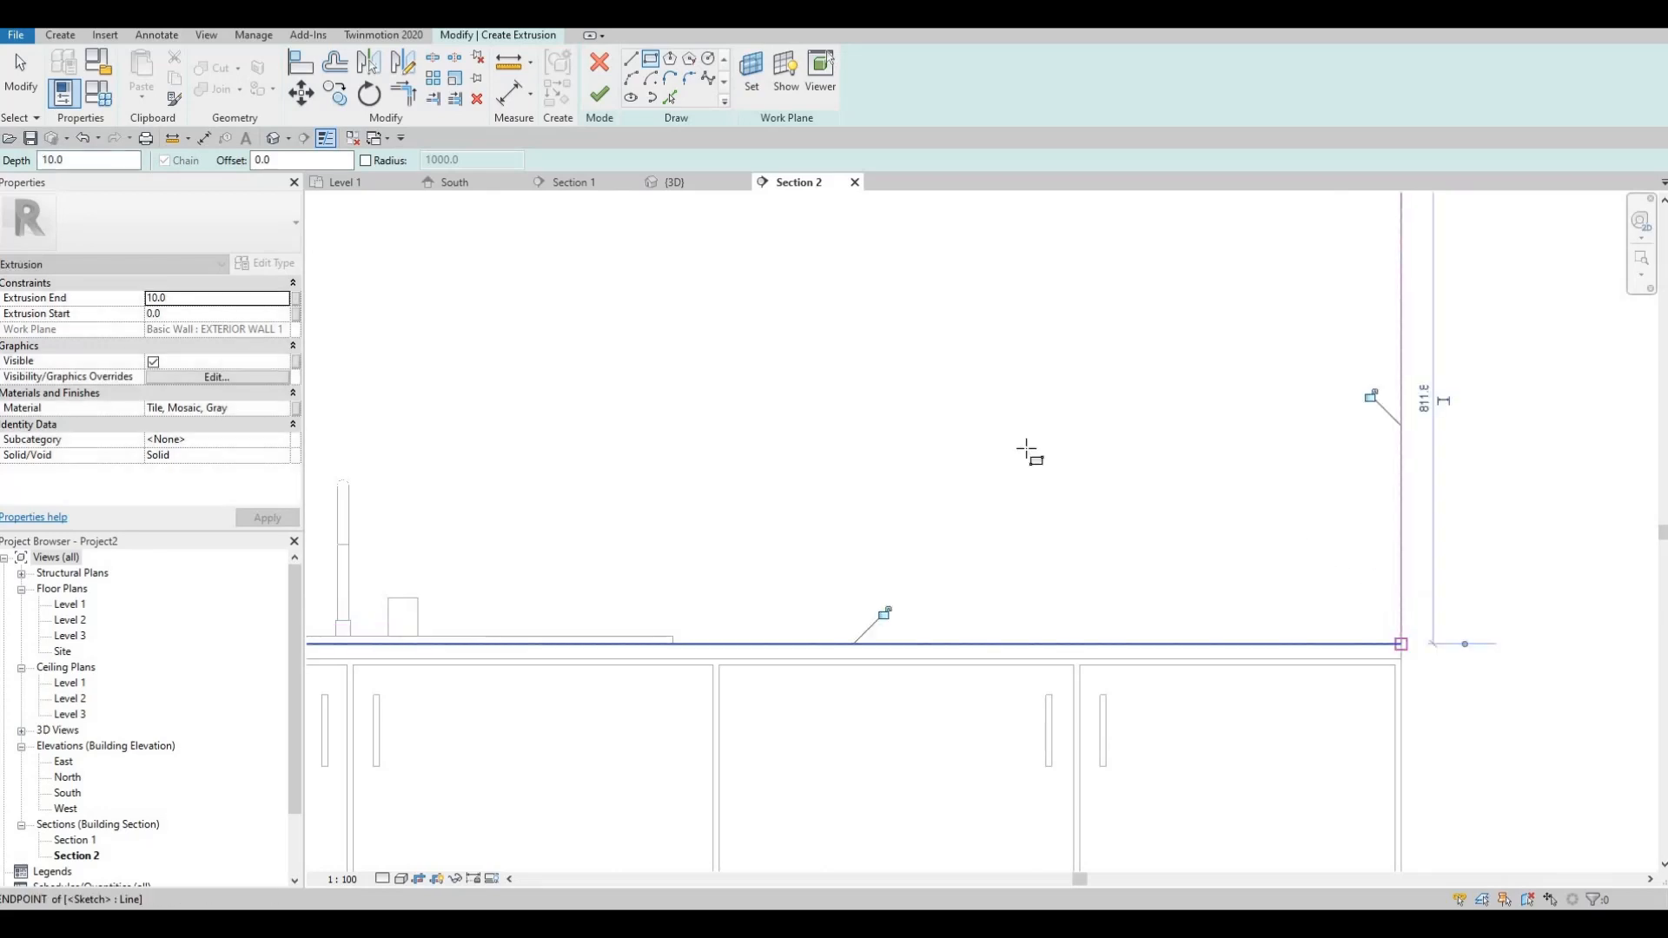
scroll(1028, 451, down, 3)
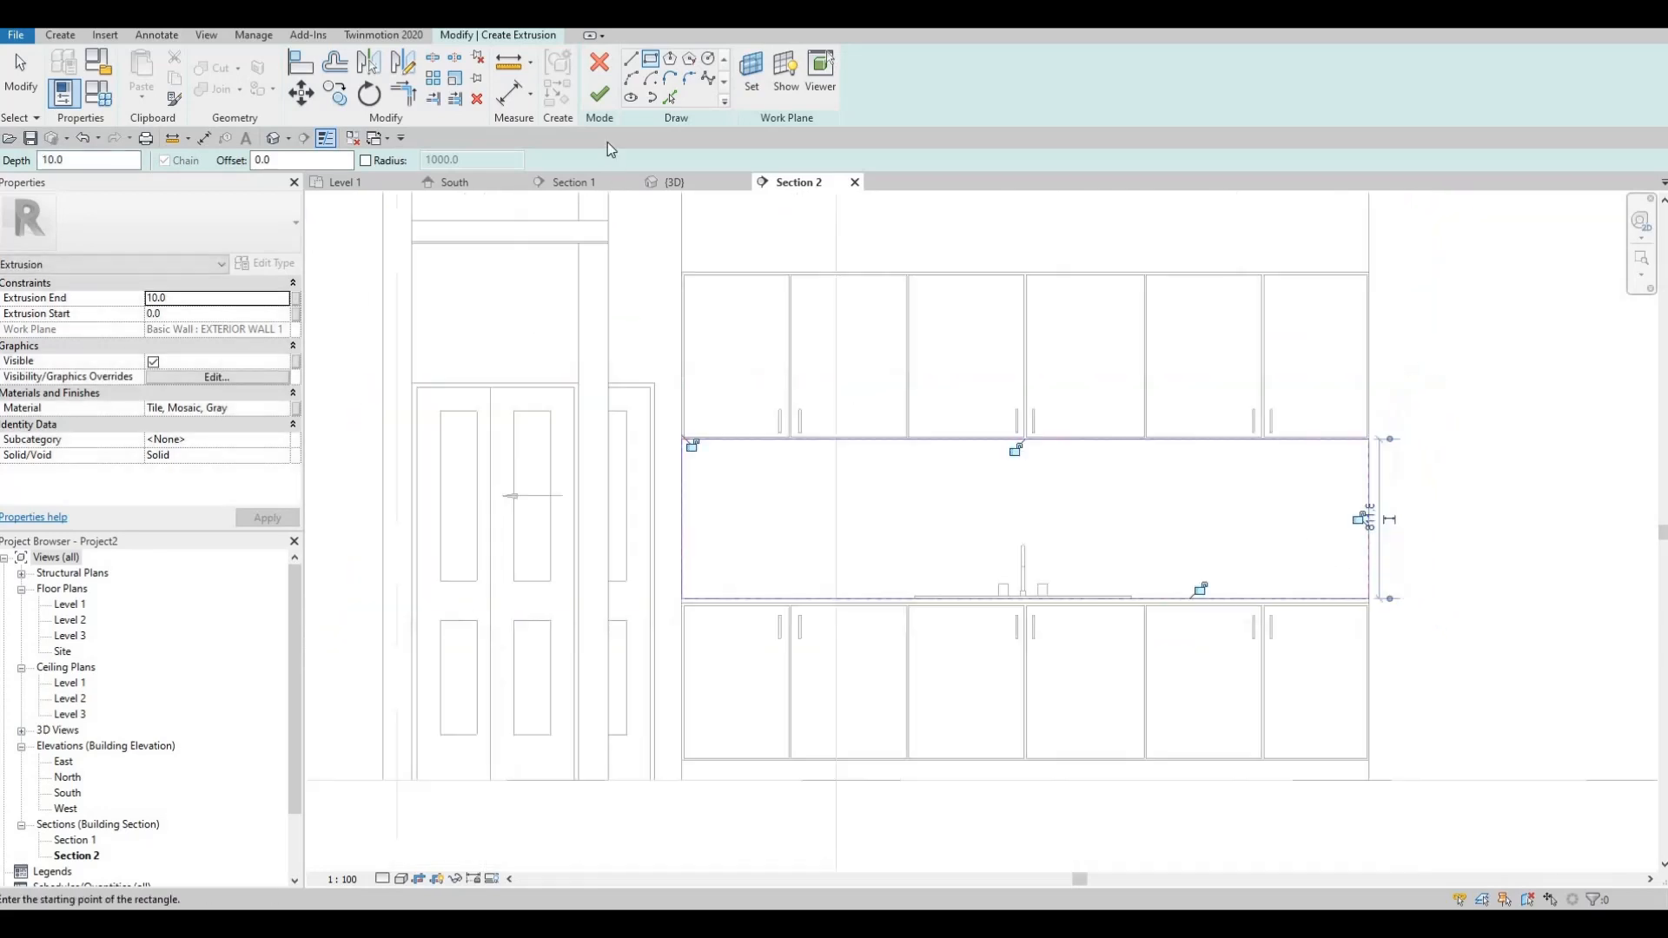
click(602, 97)
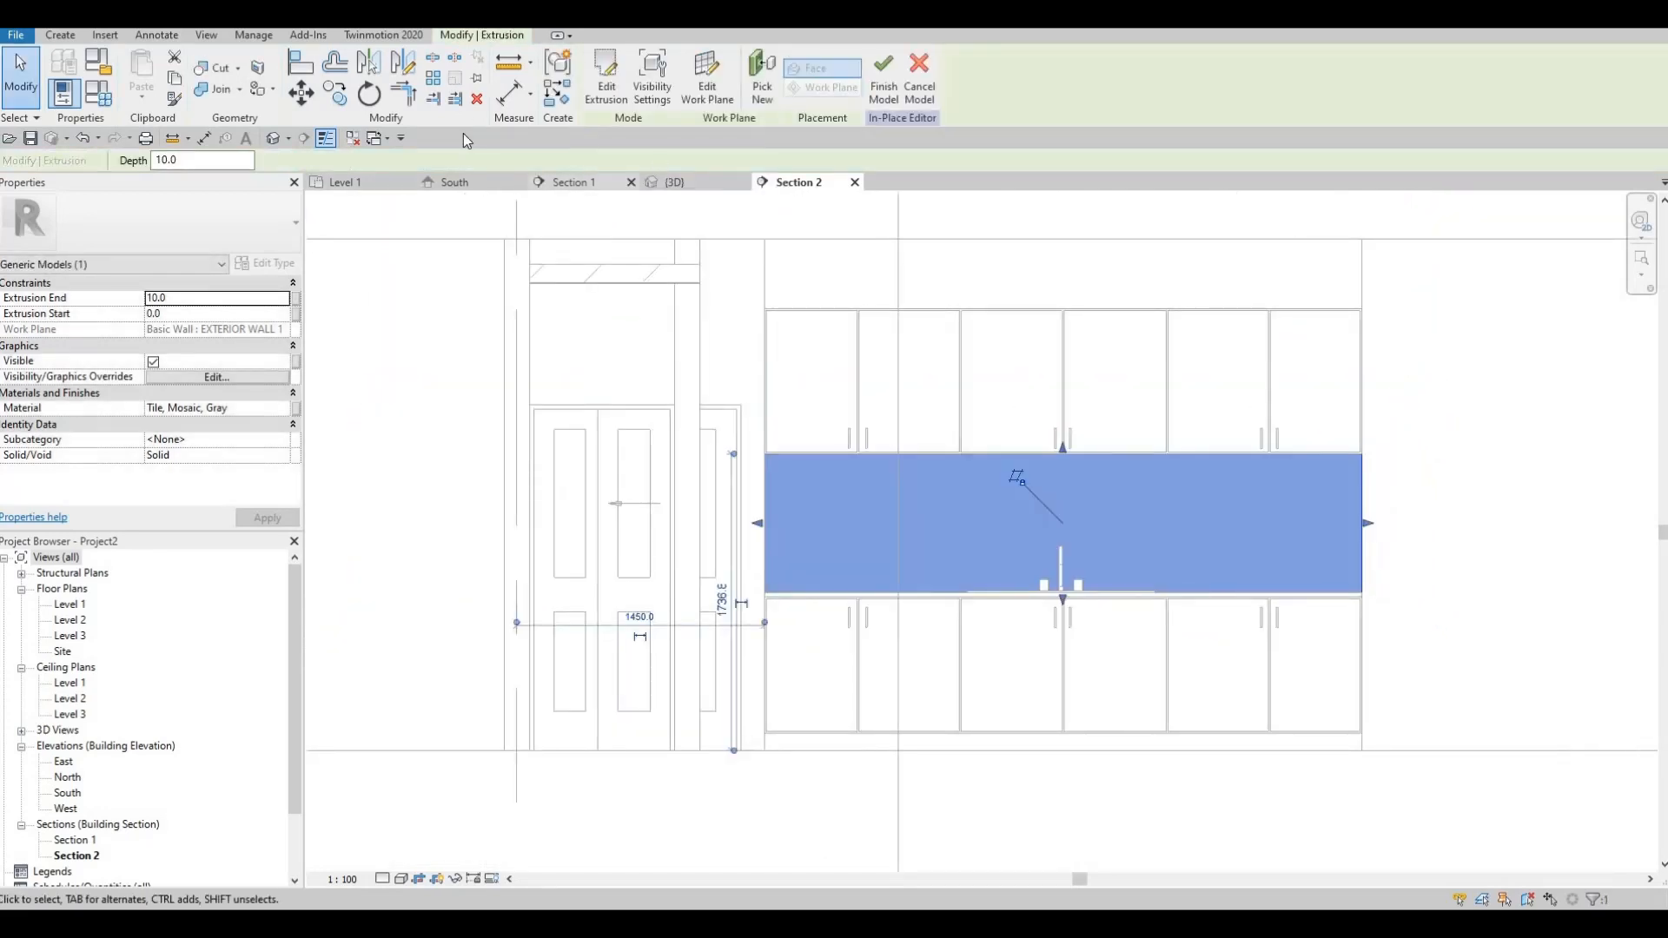
Inspect the backsplash extrusion between the kitchen cabinets from several angles in the 3D view.
click(685, 184)
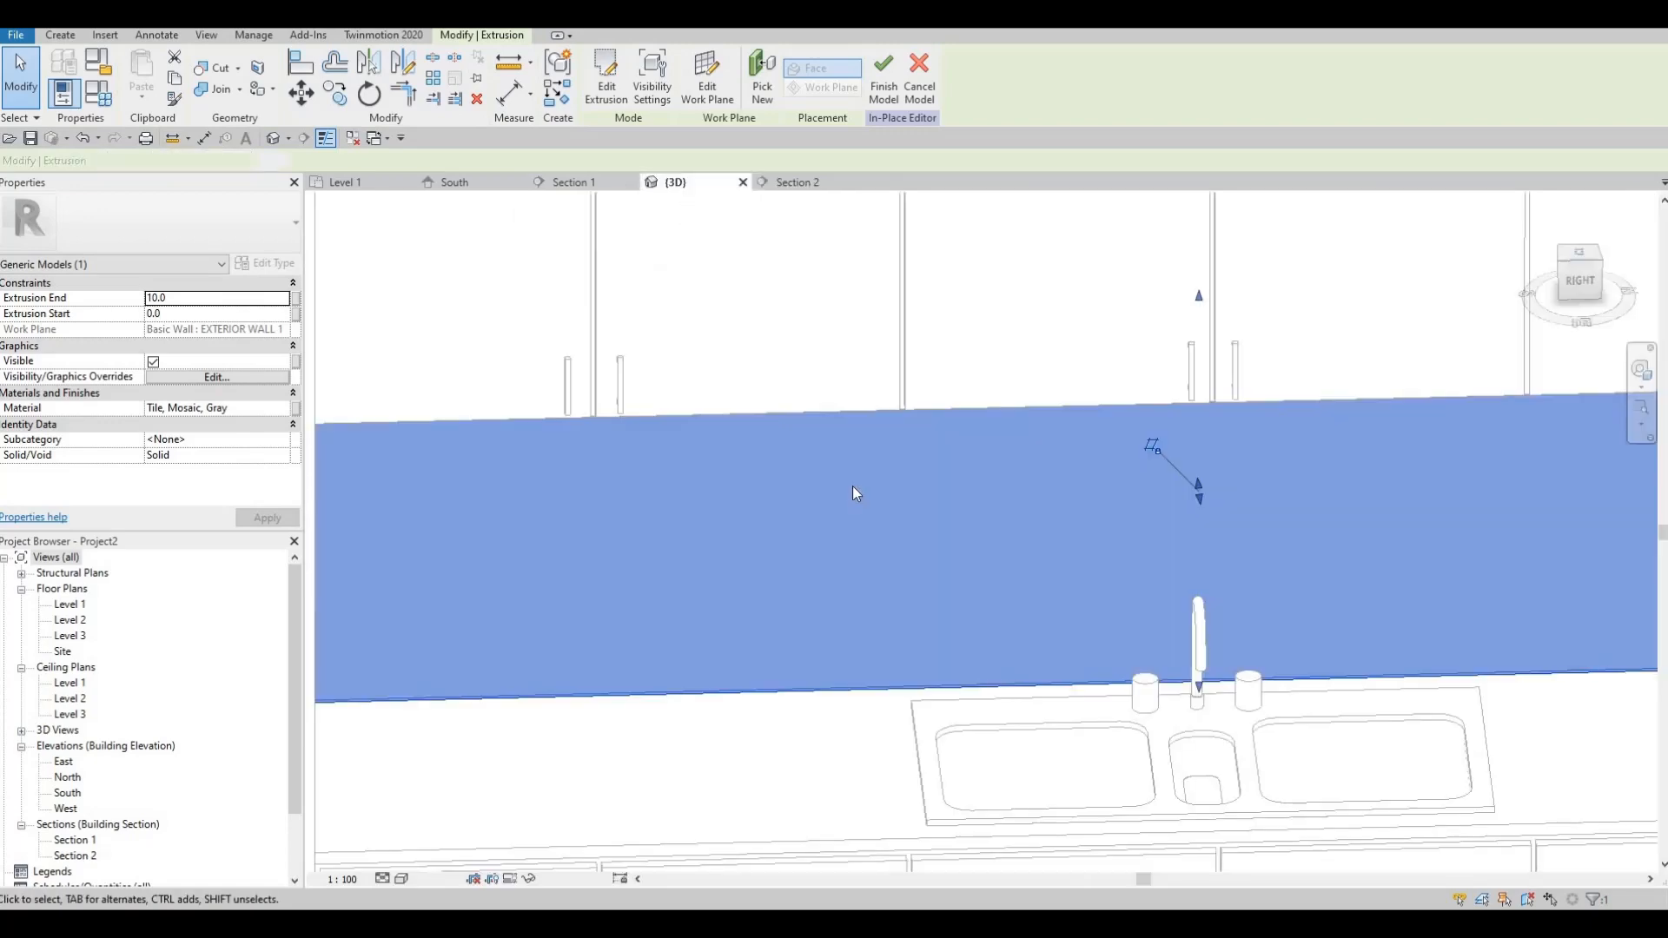
shift+middle_drag(856, 488, 839, 577)
scroll(849, 487, down, 3)
shift+middle_drag(651, 555, 1075, 577)
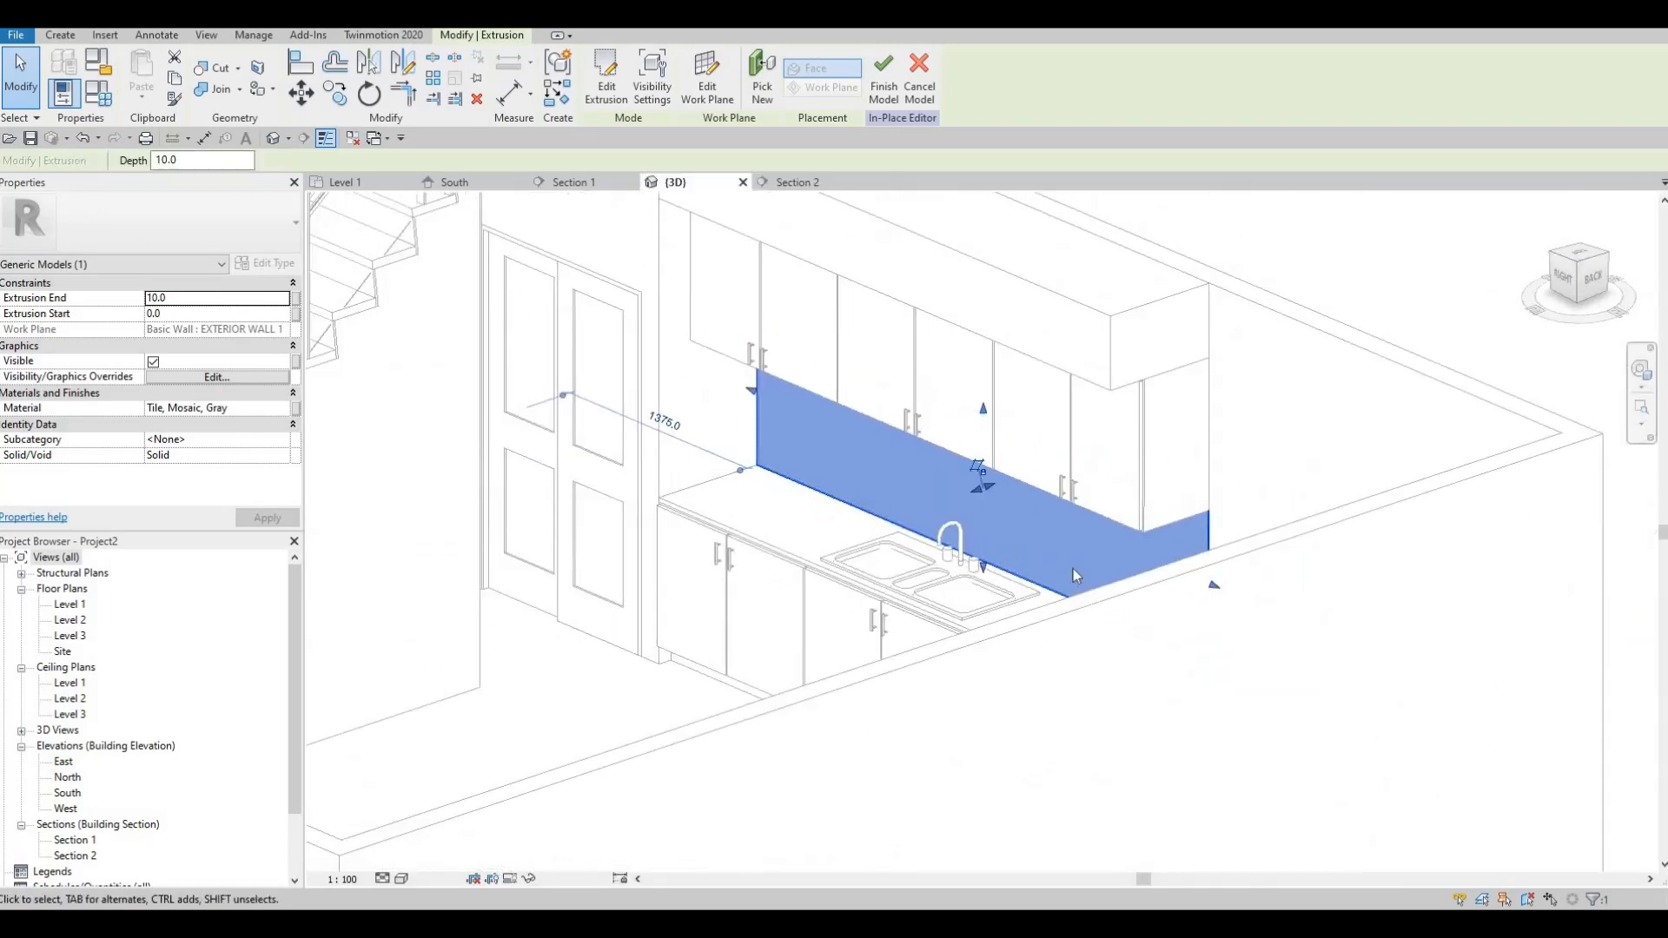
shift+middle_drag(917, 427, 903, 476)
scroll(738, 369, up, 2)
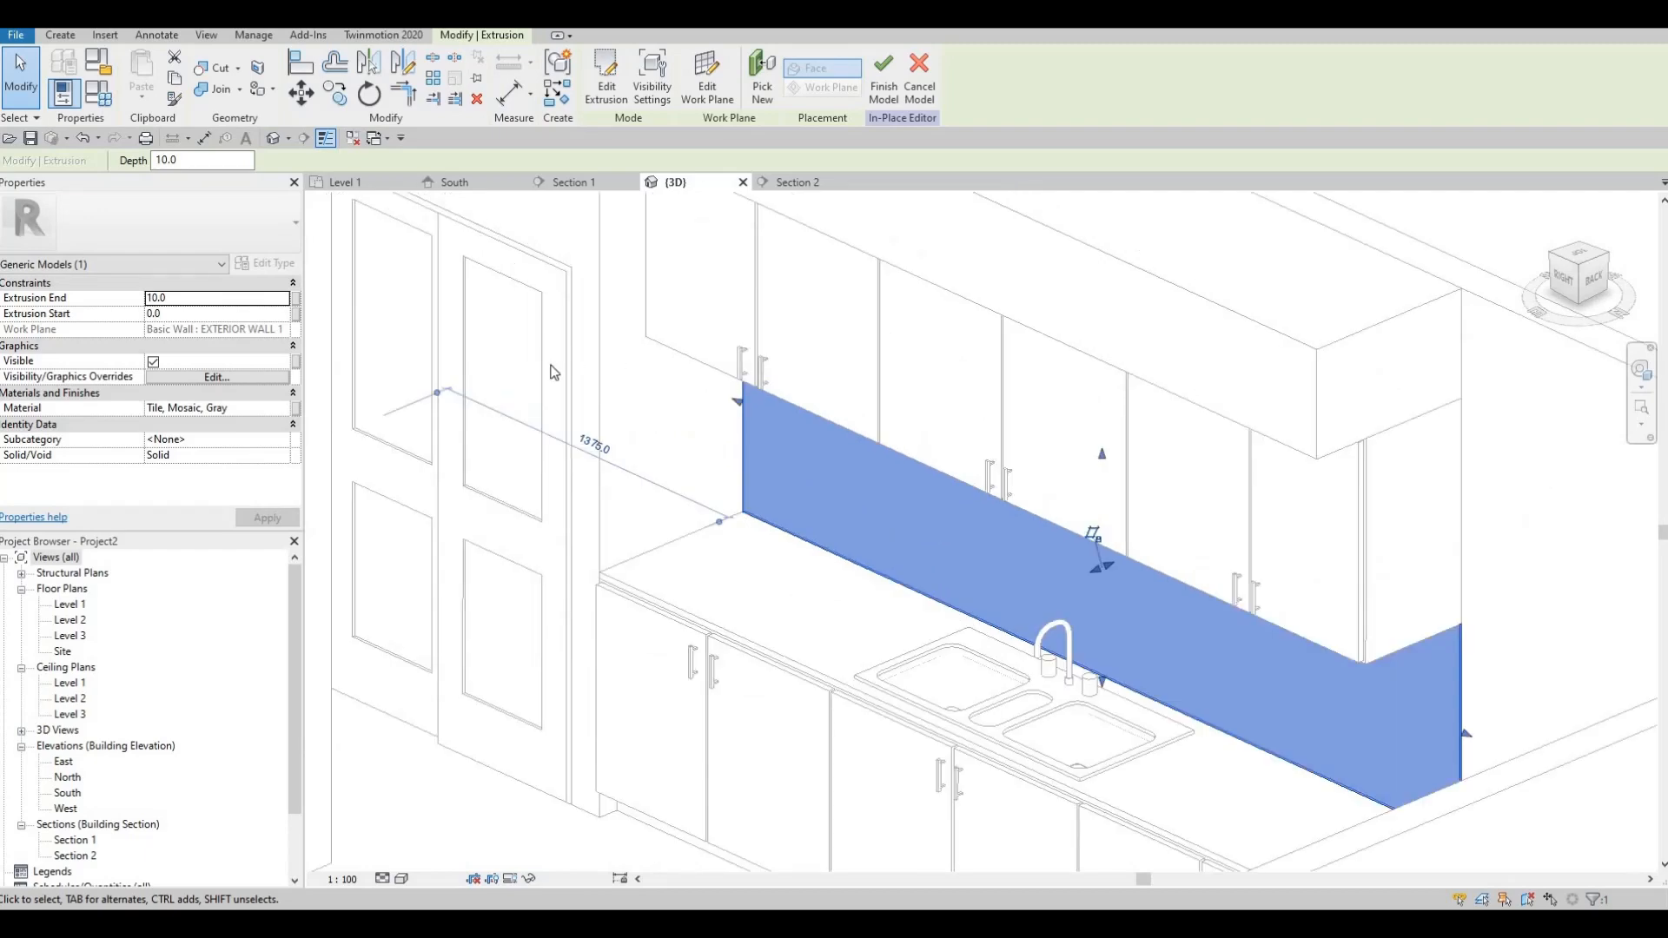
mouse_move(679, 375)
shift+middle_down()
mouse_move(715, 525)
mouse_move(696, 365)
shift+middle_up()
scroll(708, 474, down, 1)
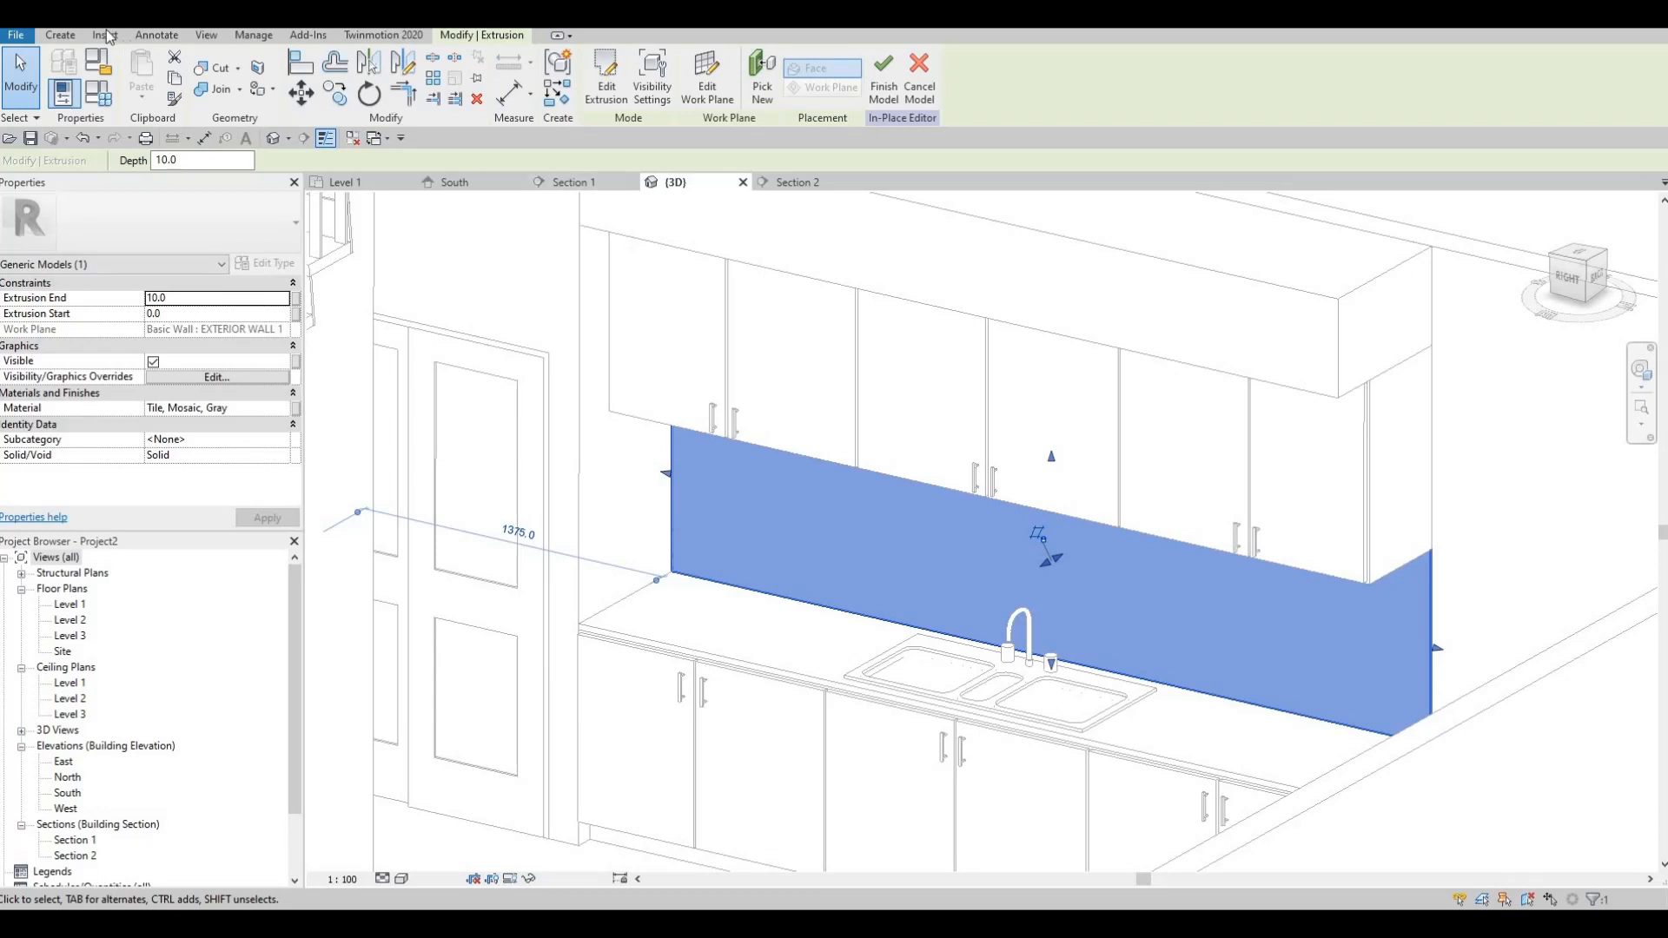
Start a second solid extrusion in the in-place model, picking the interior wall at the end of the countertop as its work plane.
click(61, 35)
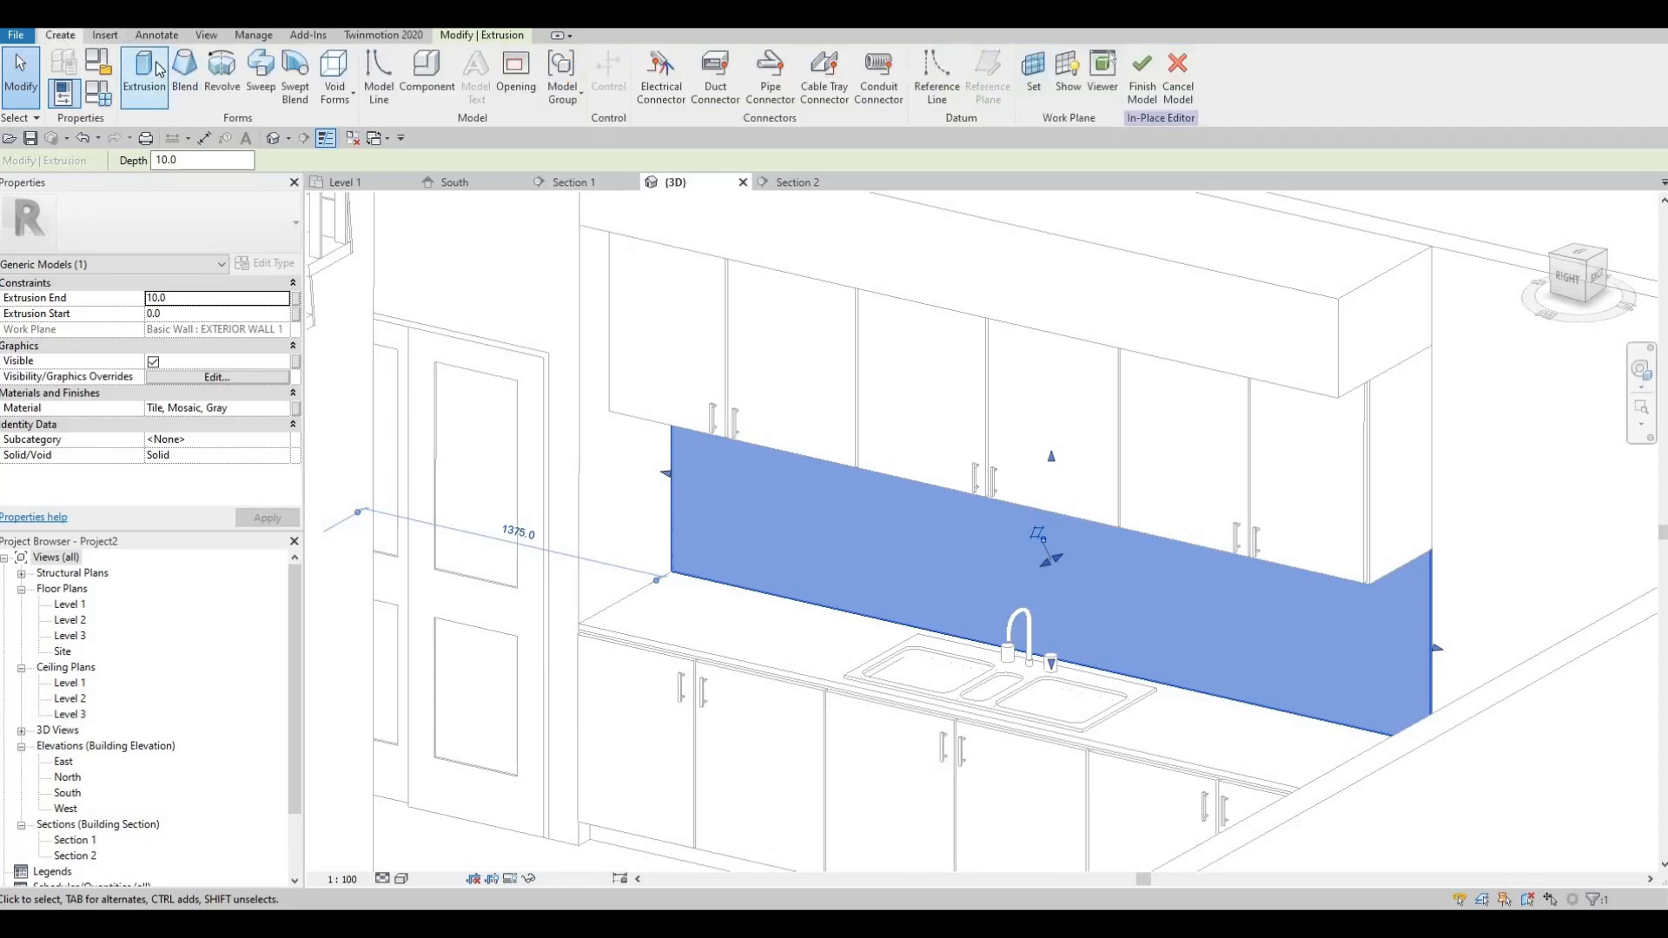
click(146, 74)
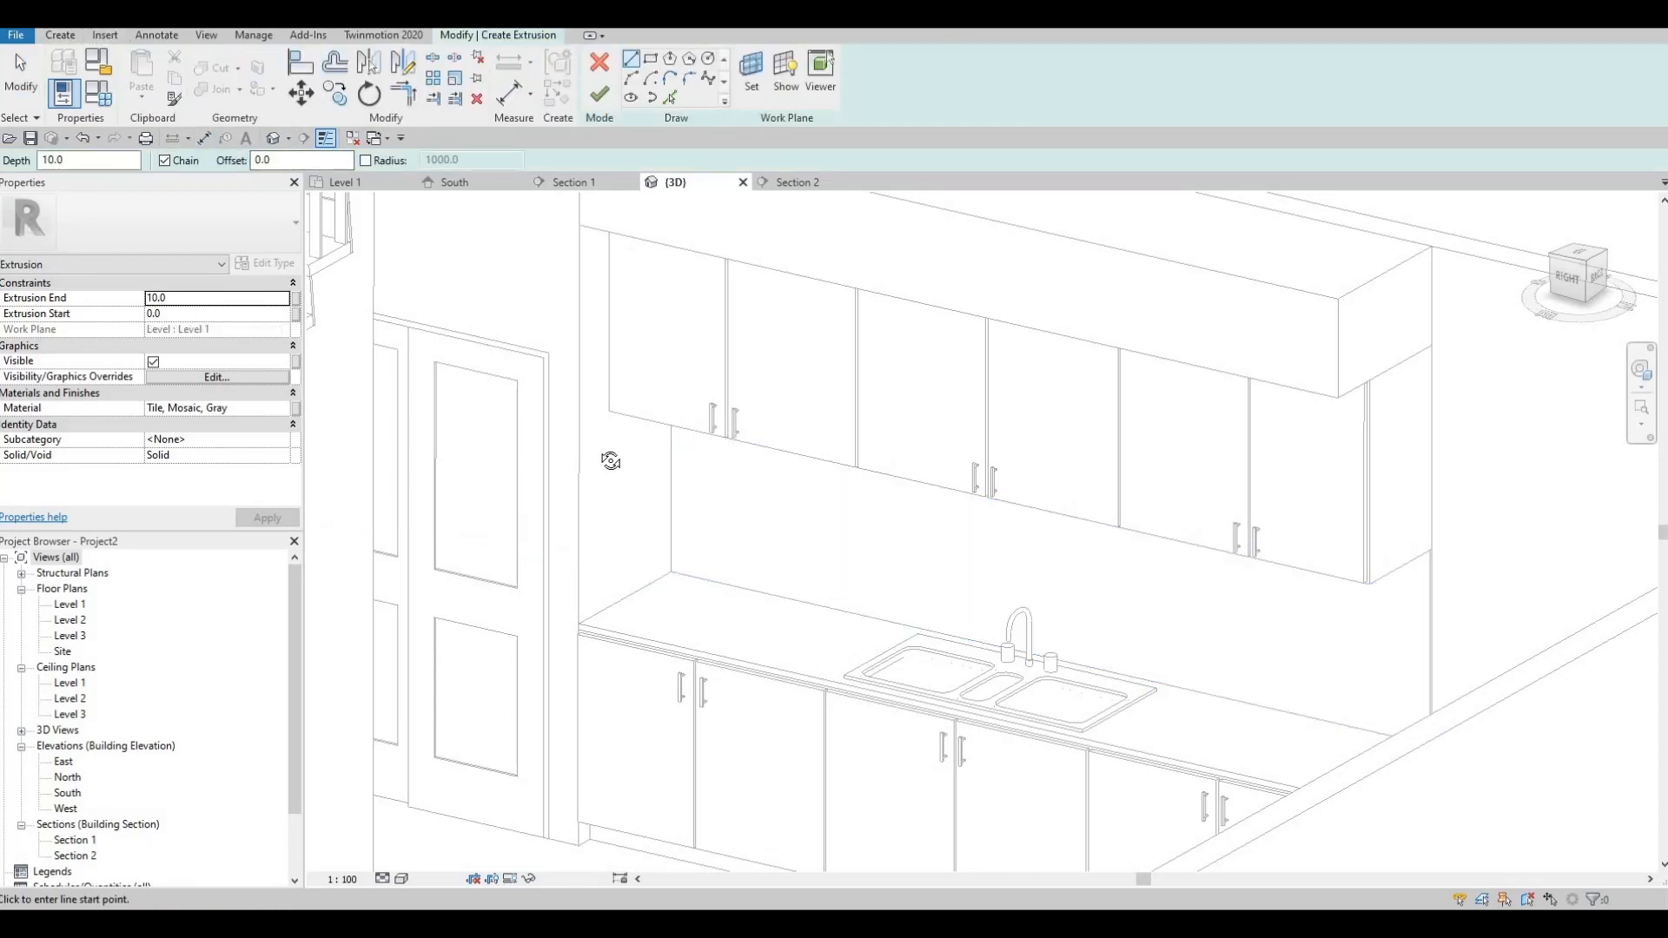
shift+middle_drag(611, 462, 650, 181)
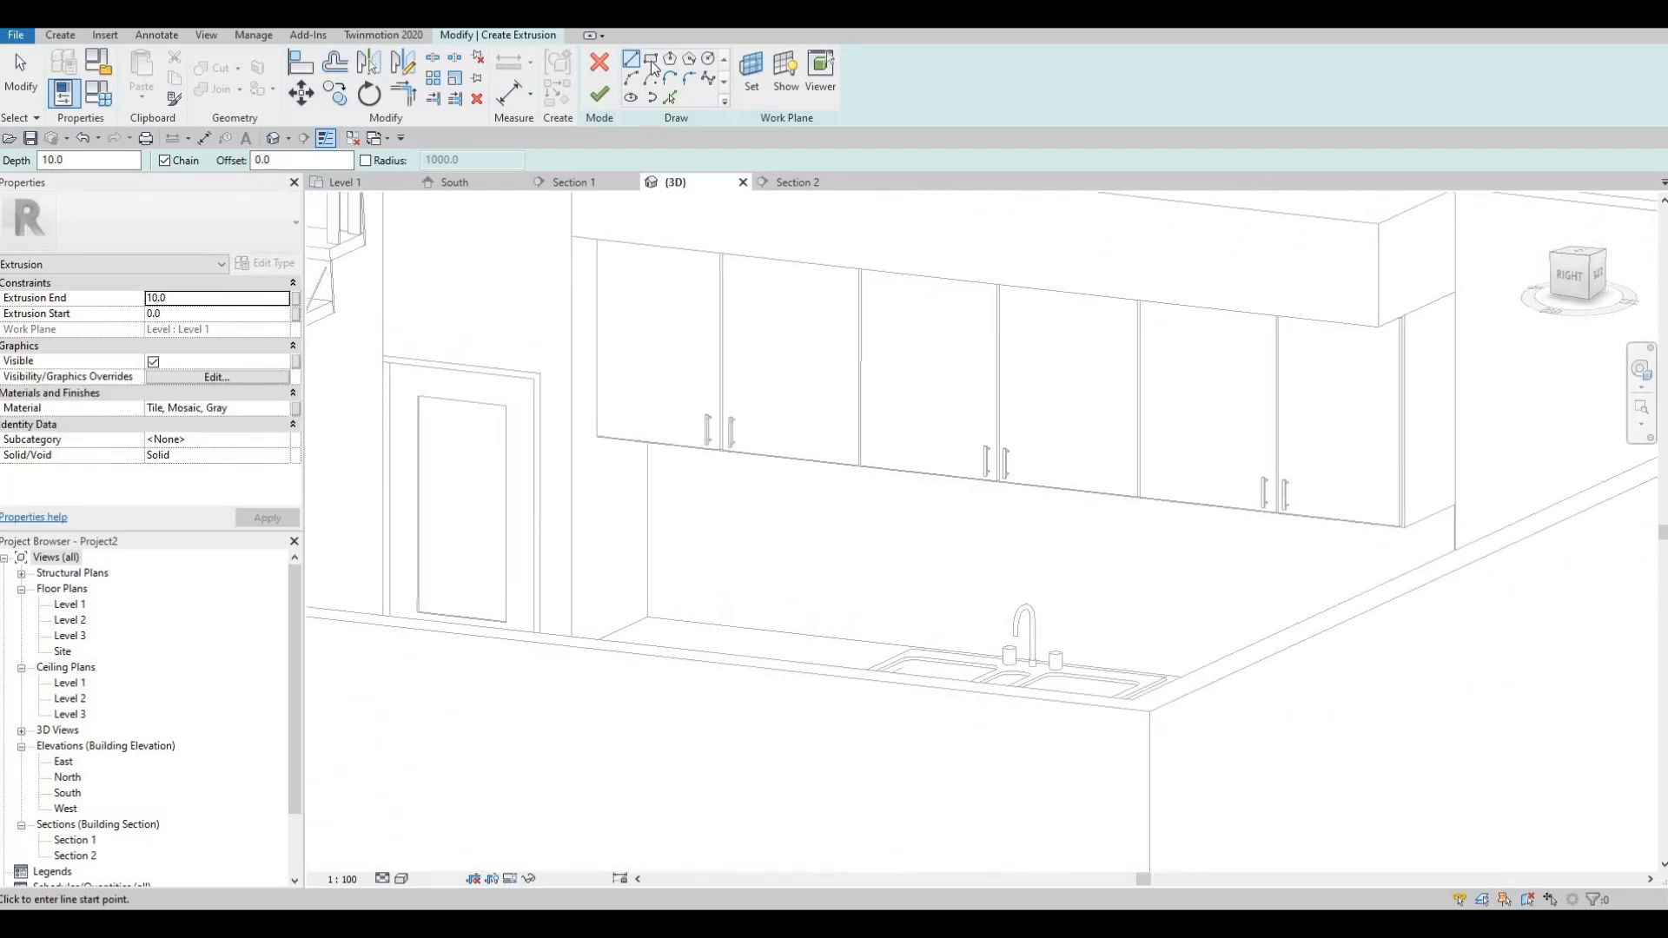
click(751, 74)
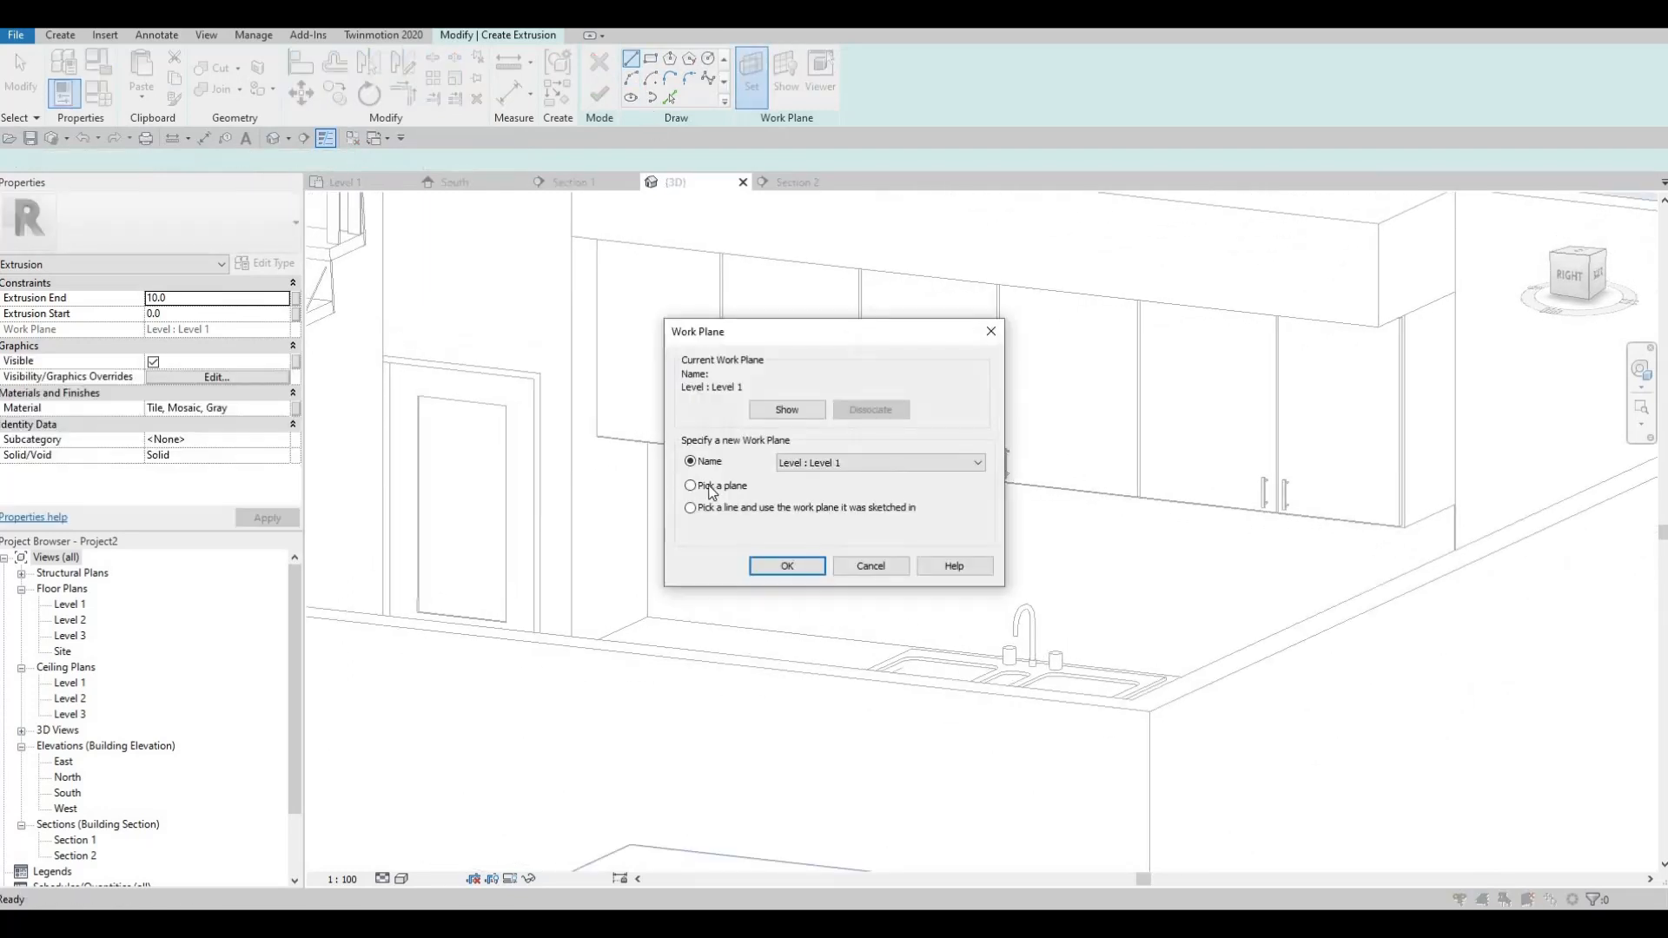
click(691, 485)
click(789, 566)
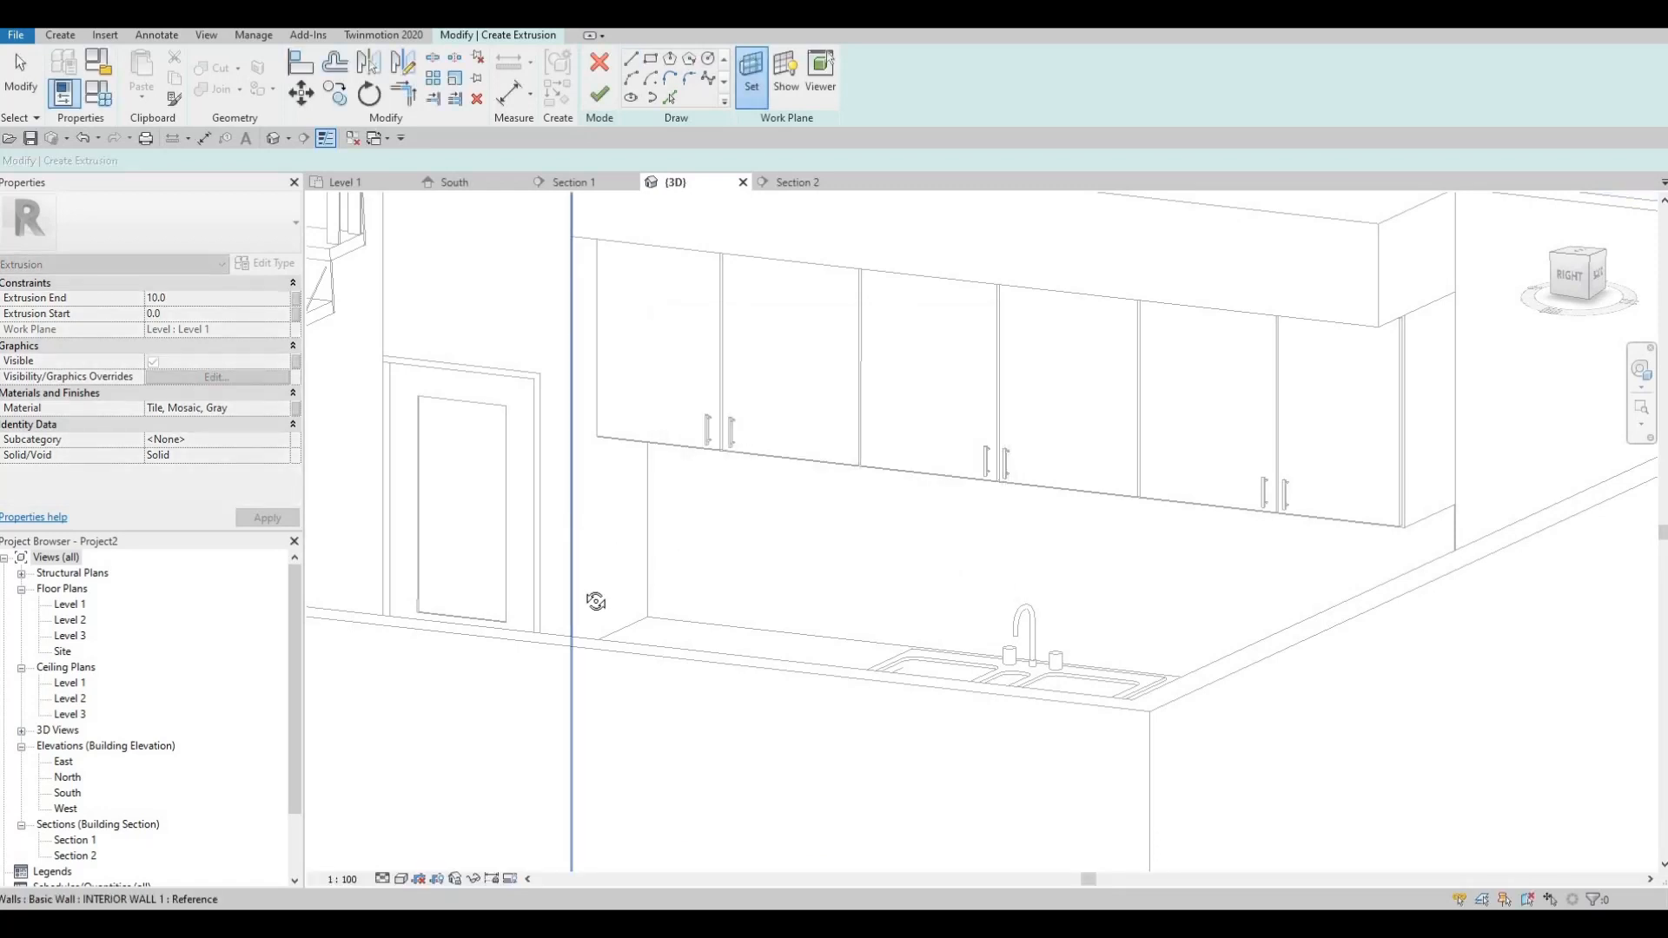
shift+middle_drag(596, 601, 581, 528)
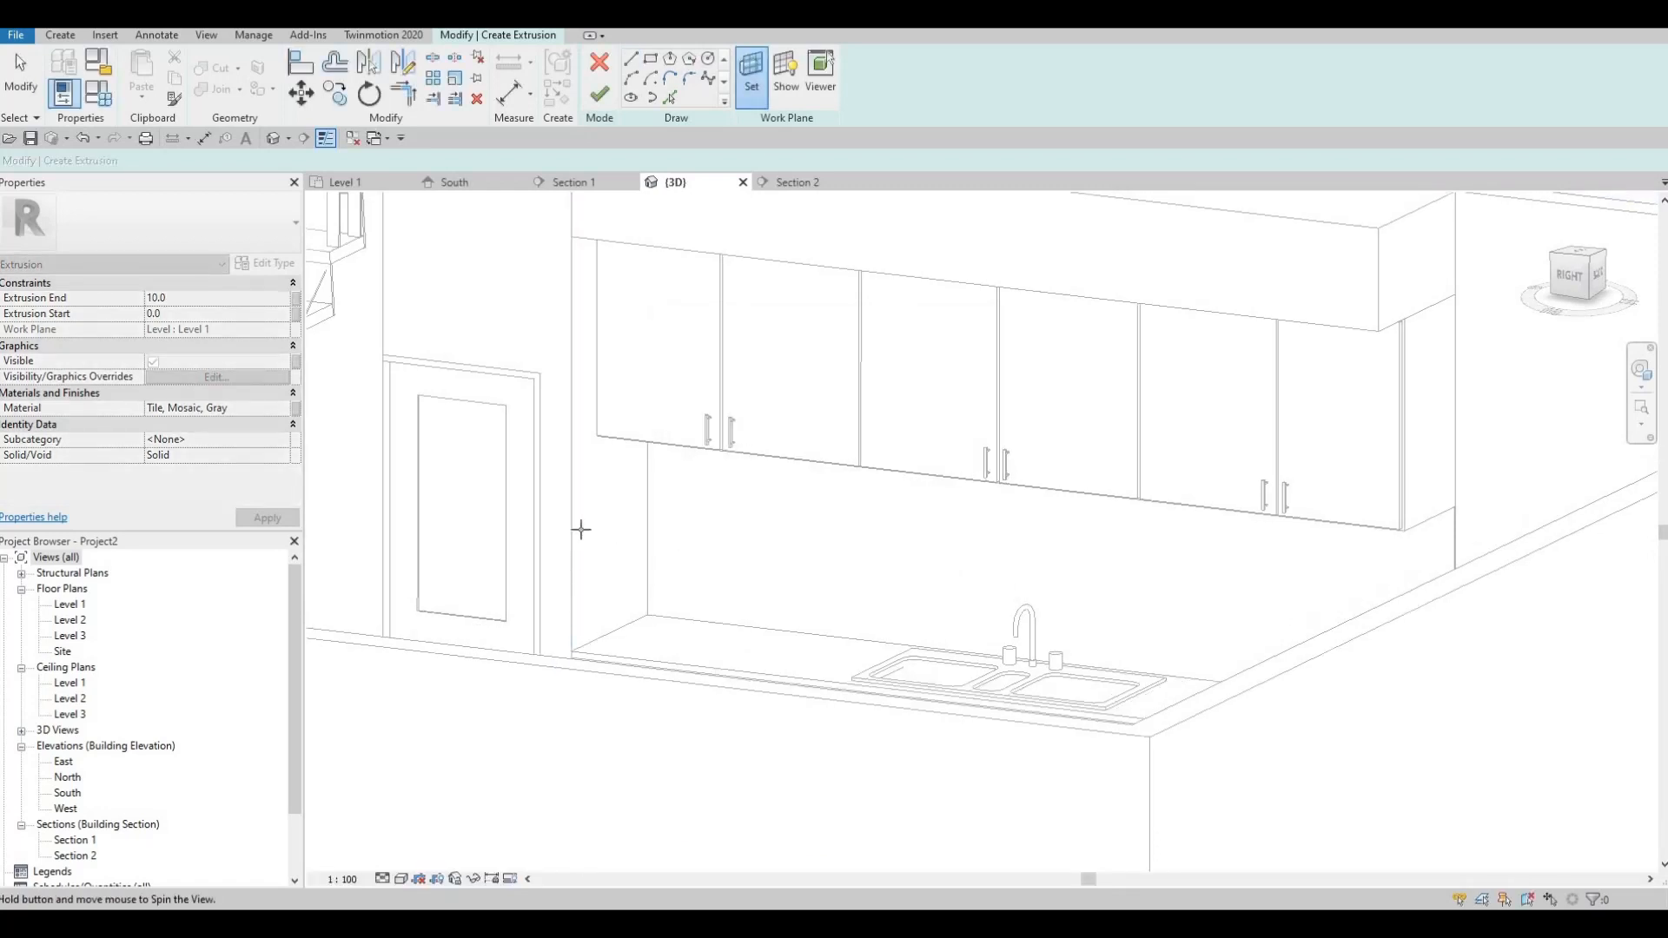
click(683, 211)
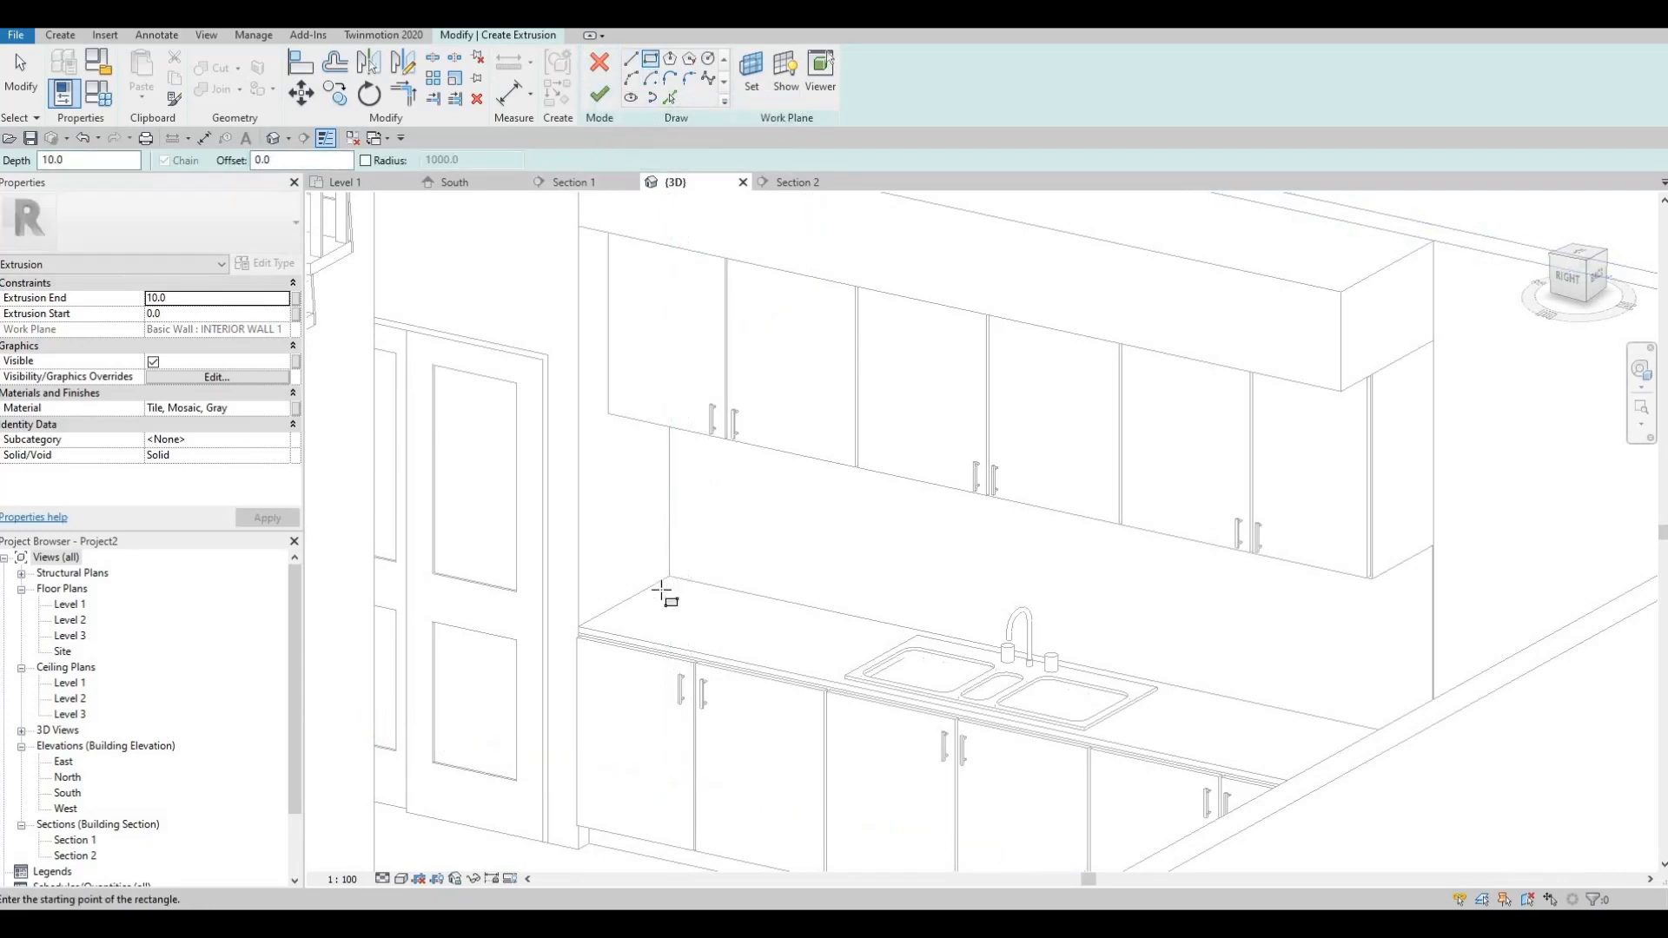
scroll(665, 591, up, 5)
click(443, 769)
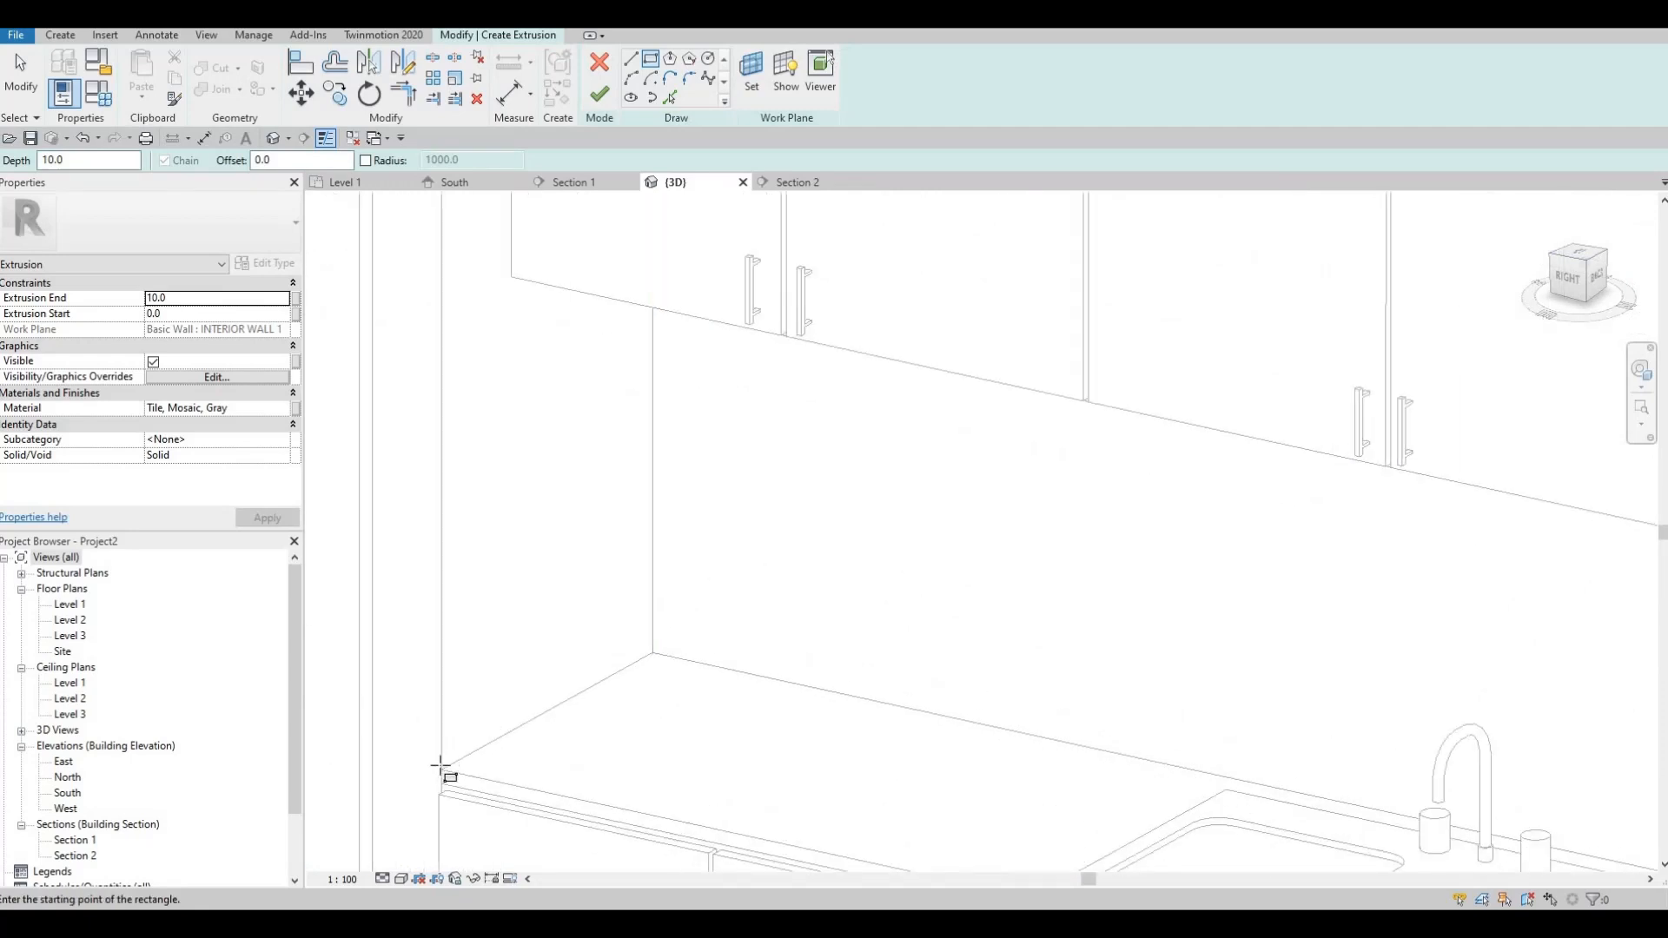
mouse_move(665, 272)
shift+middle_down()
mouse_move(674, 182)
mouse_move(652, 469)
shift+middle_up()
shift+middle_drag(637, 424, 599, 443)
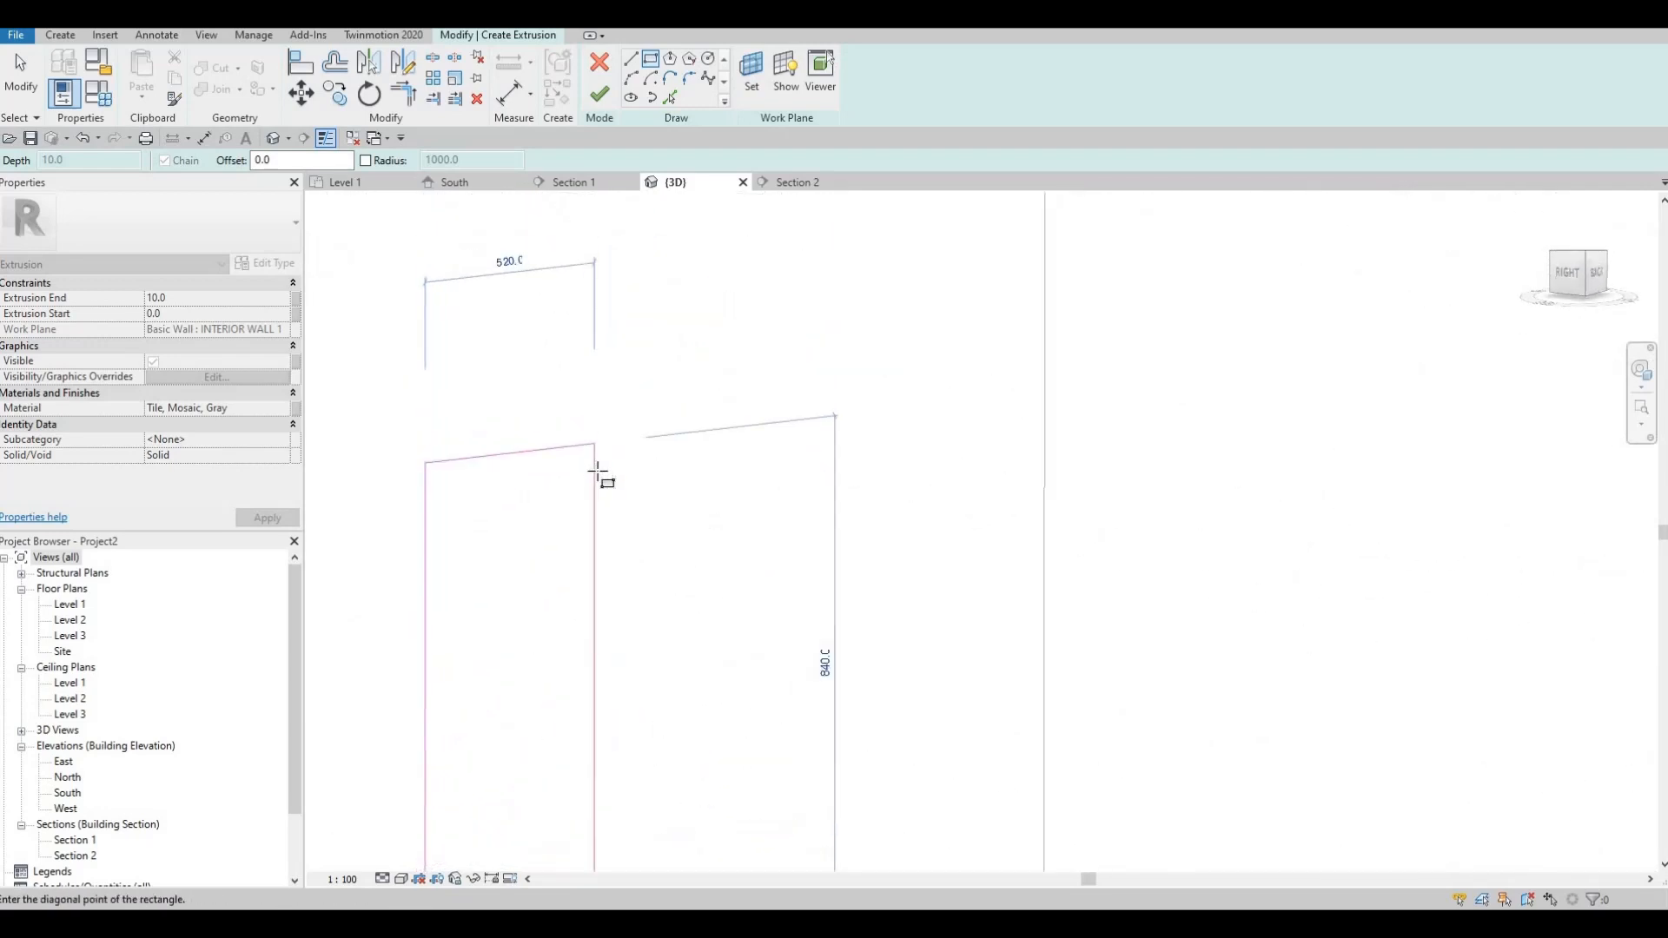
scroll(596, 472, down, 5)
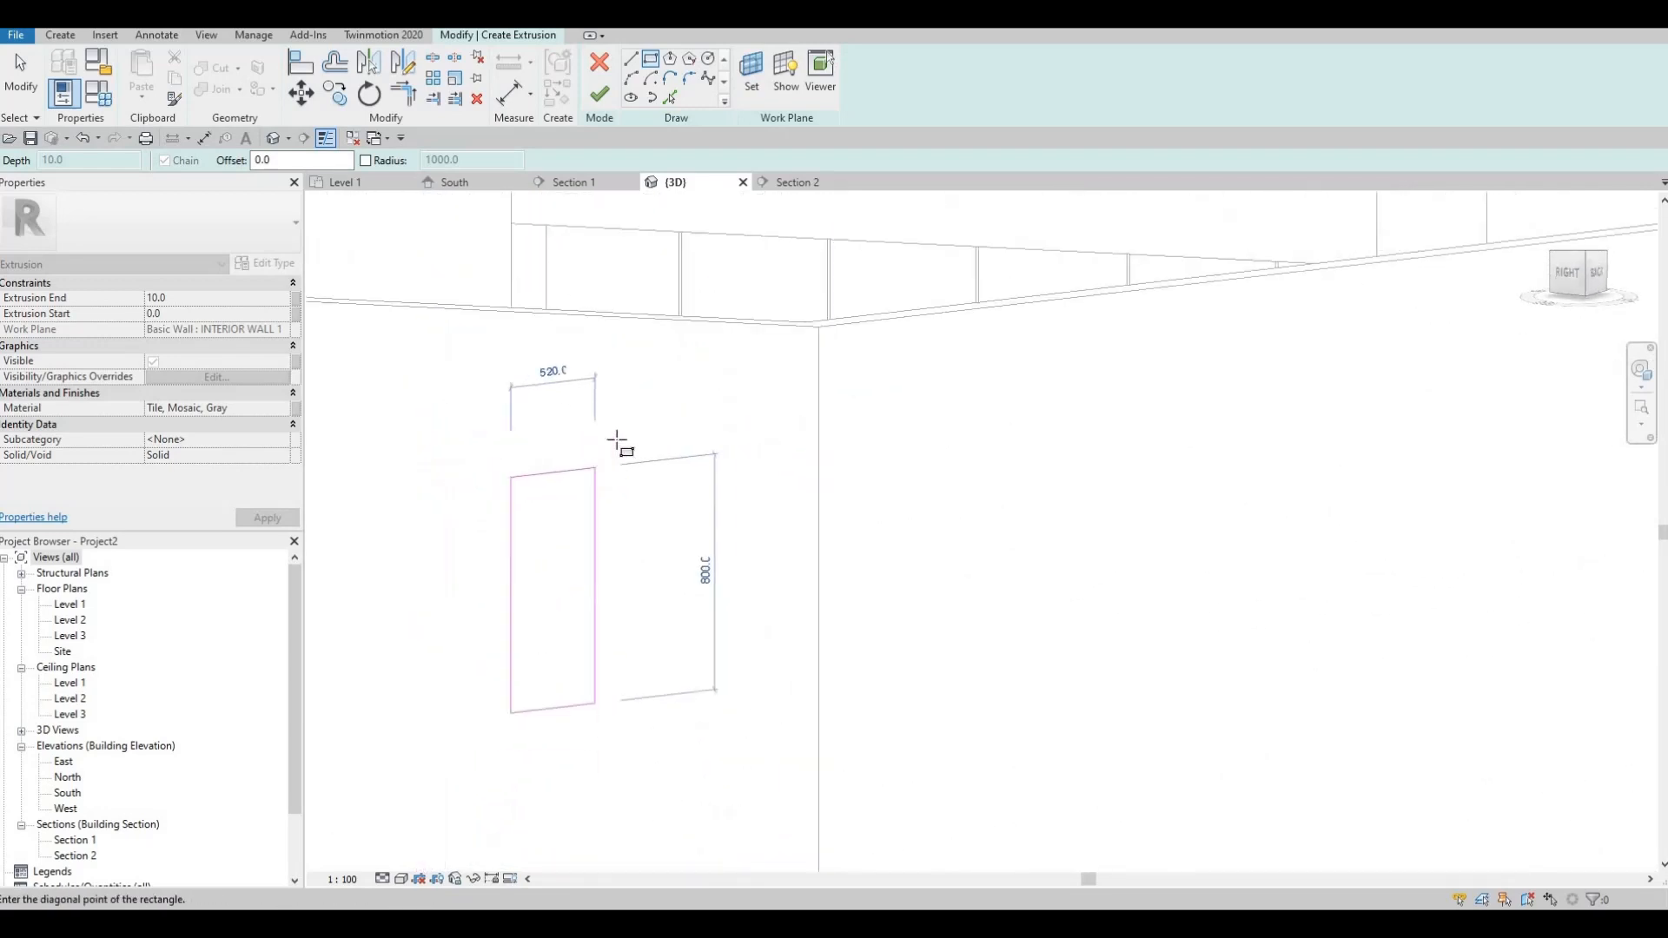
Make the 3D view's model surfaces partly transparent by raising the Transparency in the Graphic Display Options.
click(400, 878)
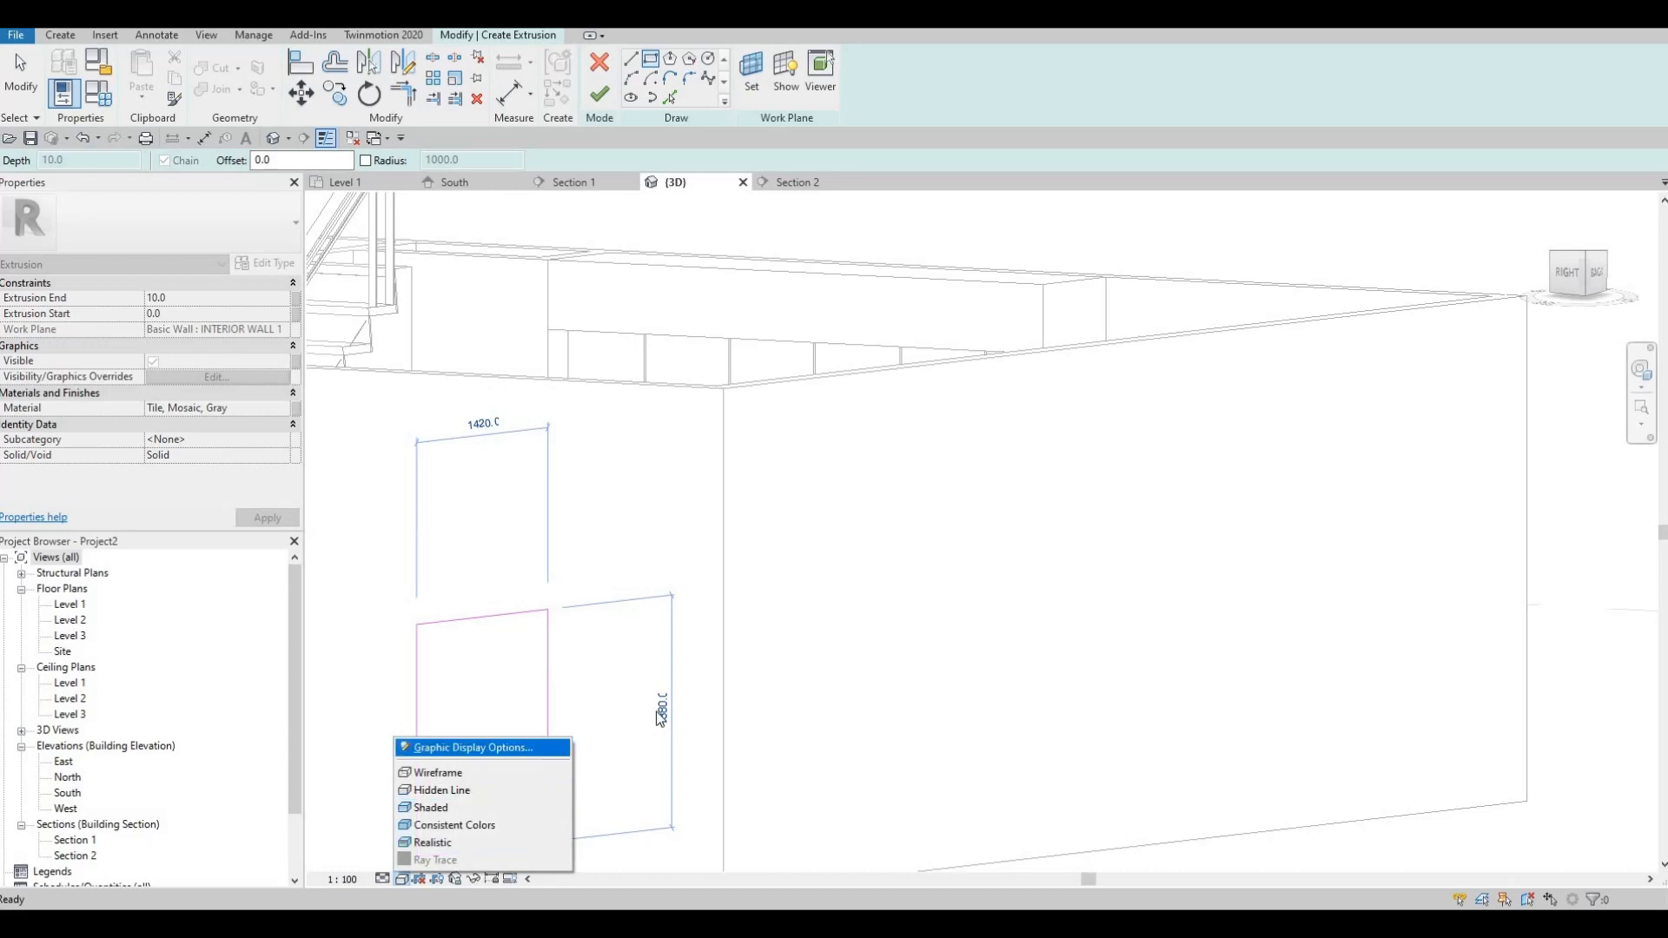
click(470, 745)
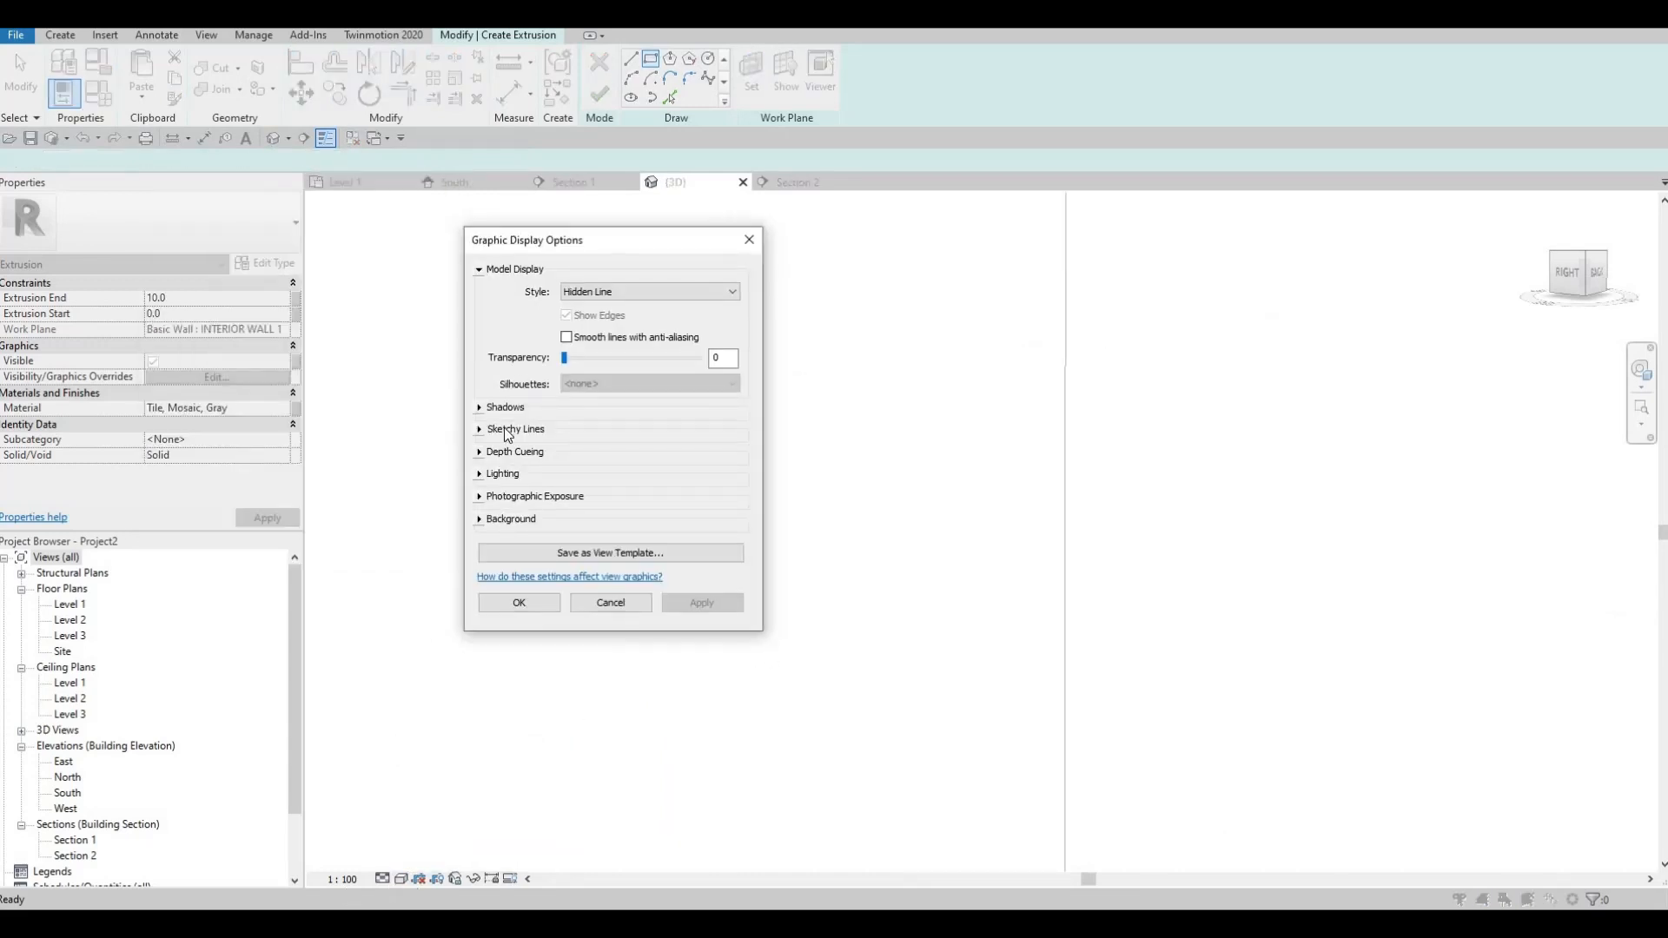
click(618, 363)
click(519, 602)
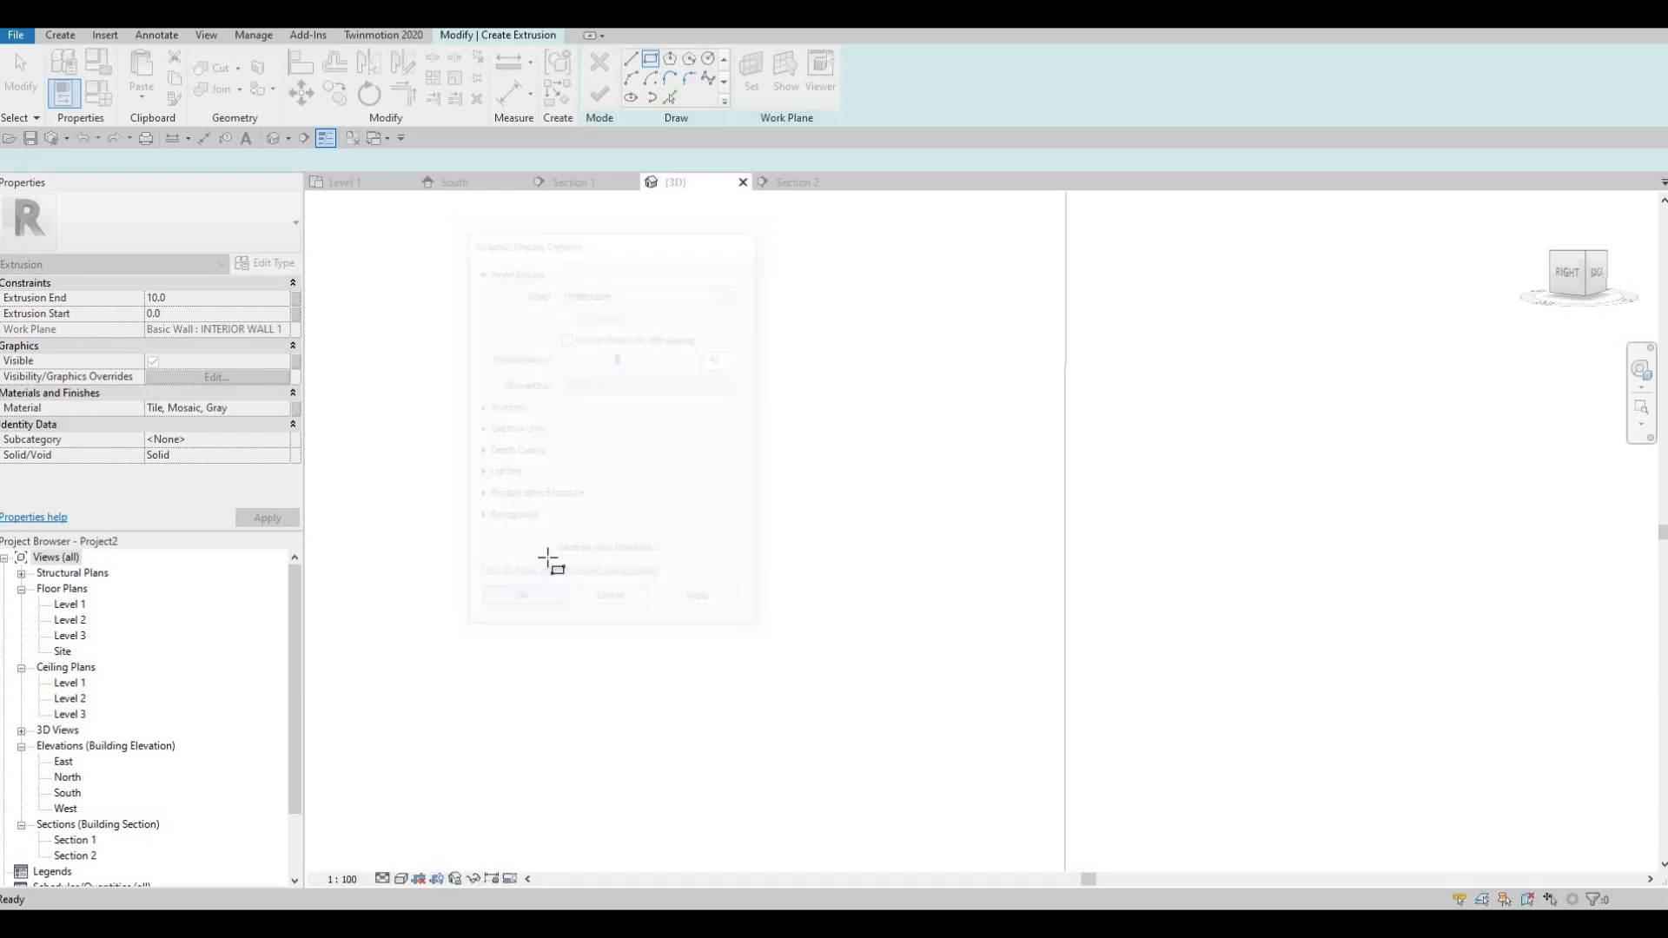
Try to finish the in-place model with a rectangular extrusion about 812 mm high on the interior wall beside the countertop, and delete its type.
shift+middle_drag(580, 554, 607, 703)
click(540, 550)
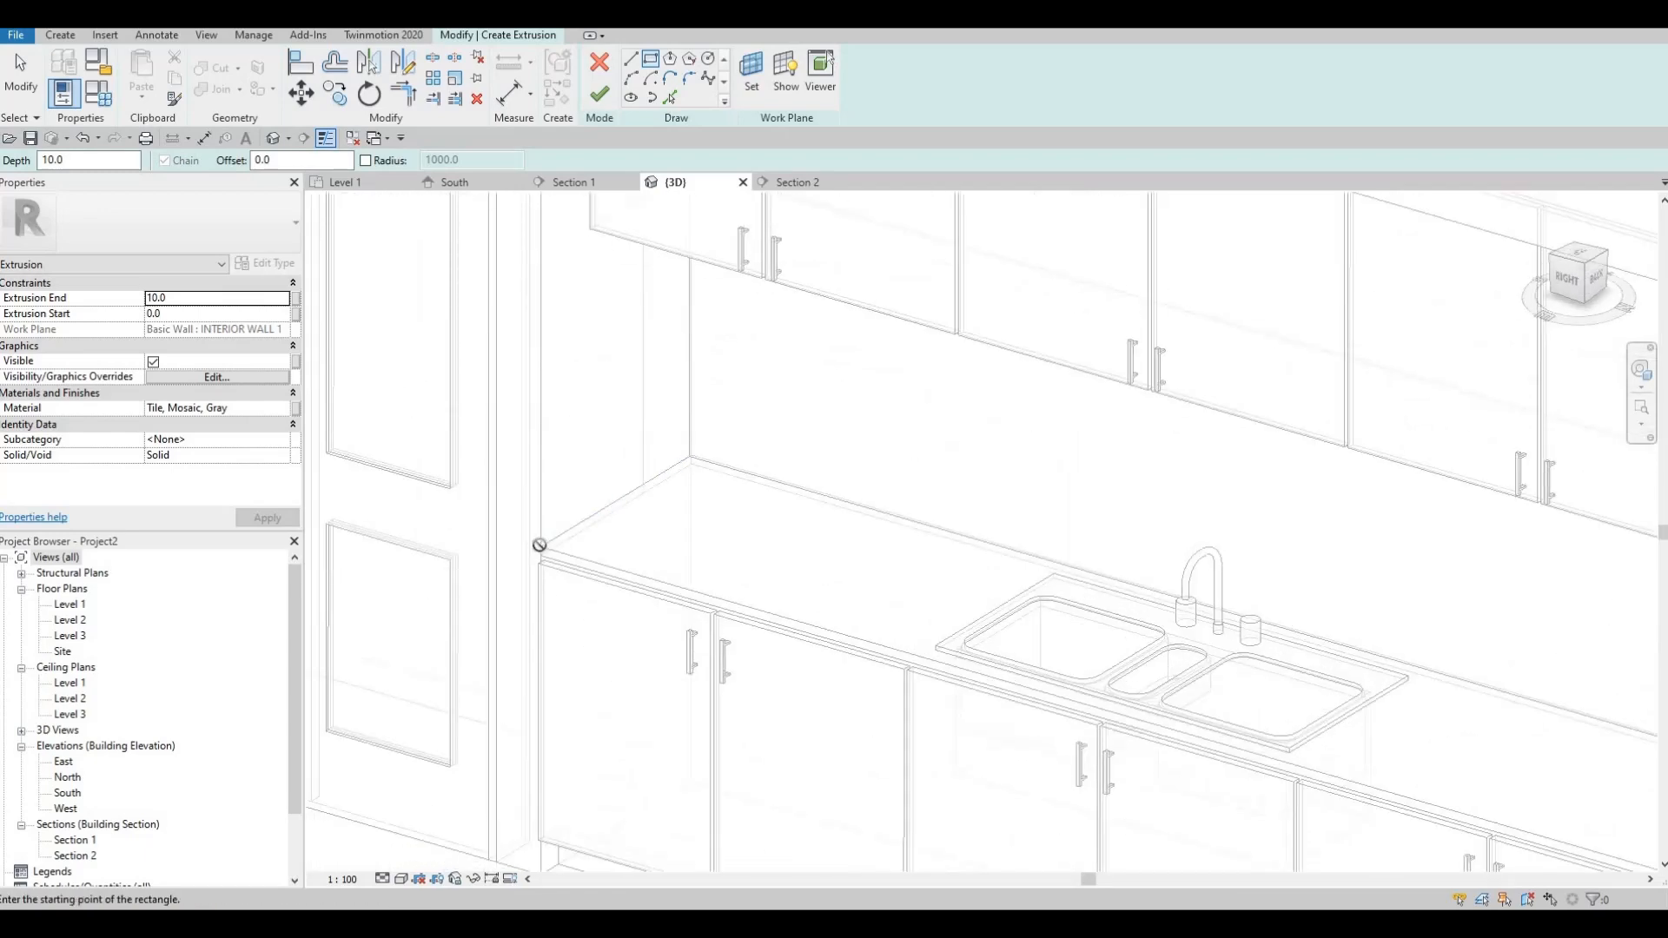
shift+middle_drag(541, 548, 655, 275)
click(655, 467)
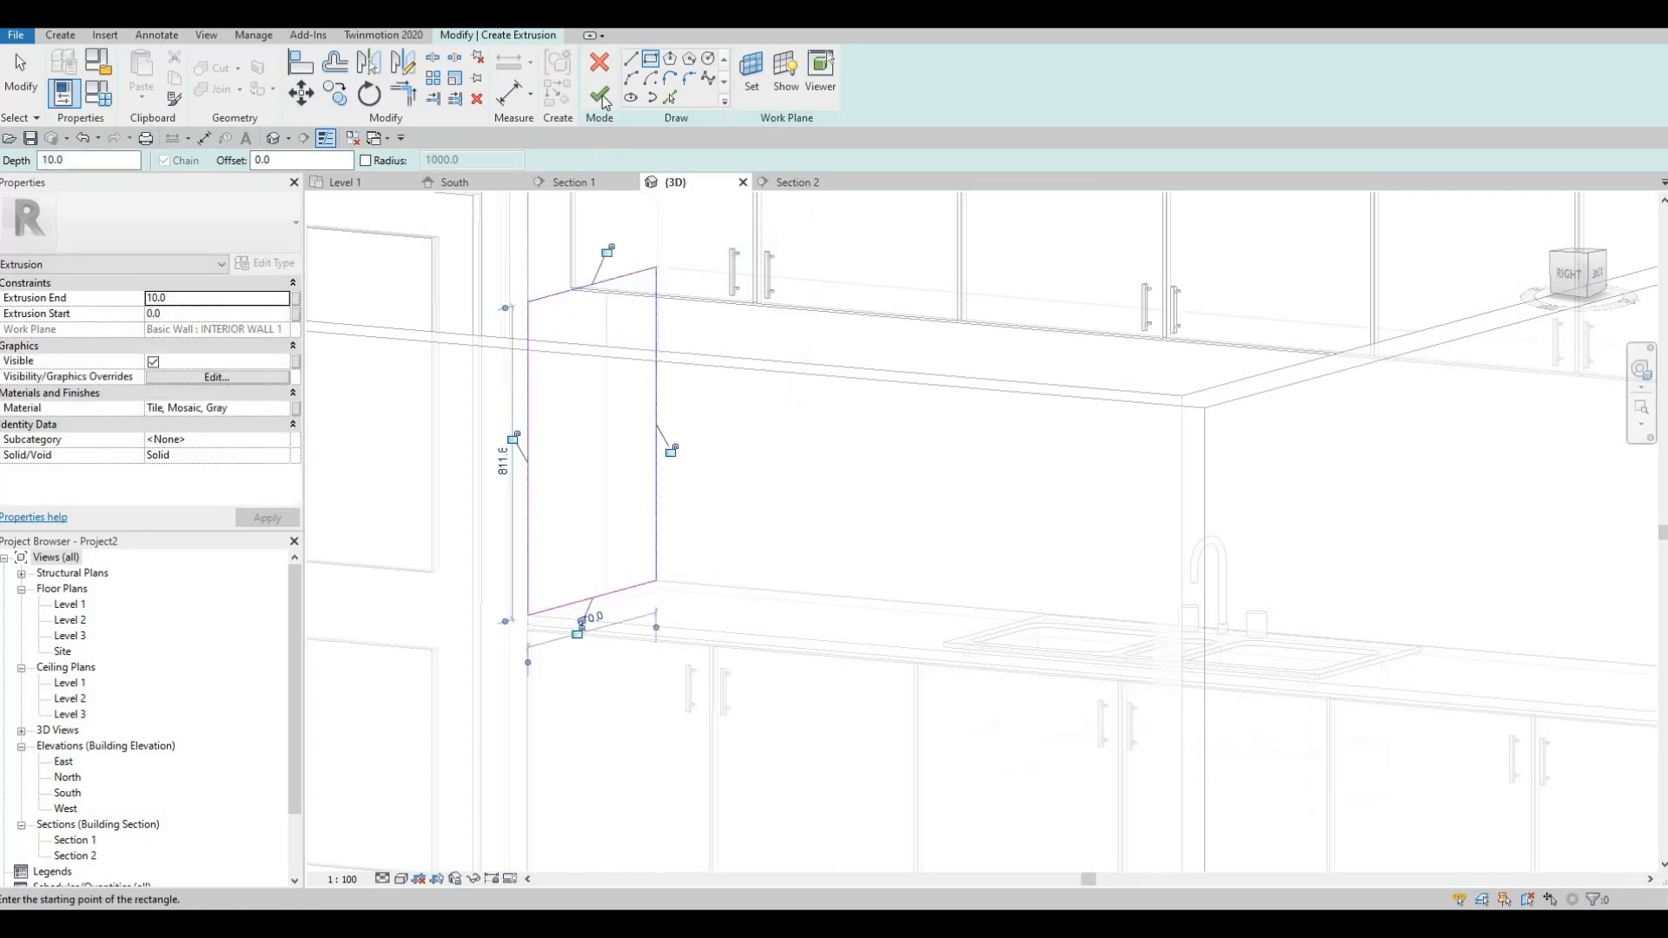
click(884, 80)
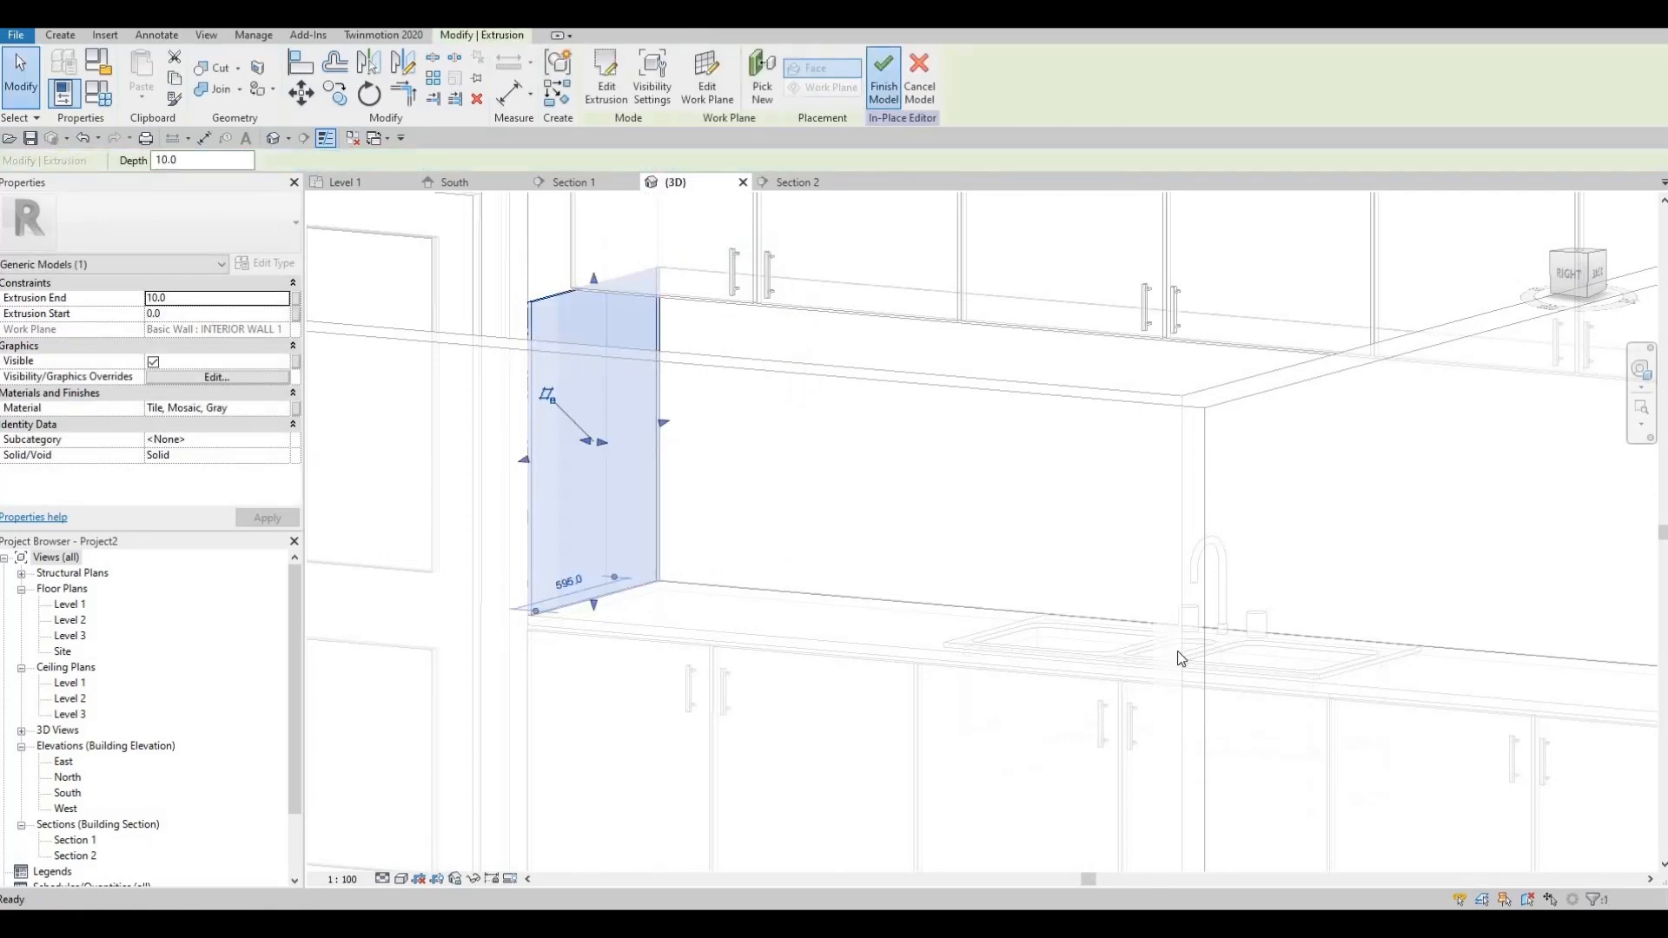
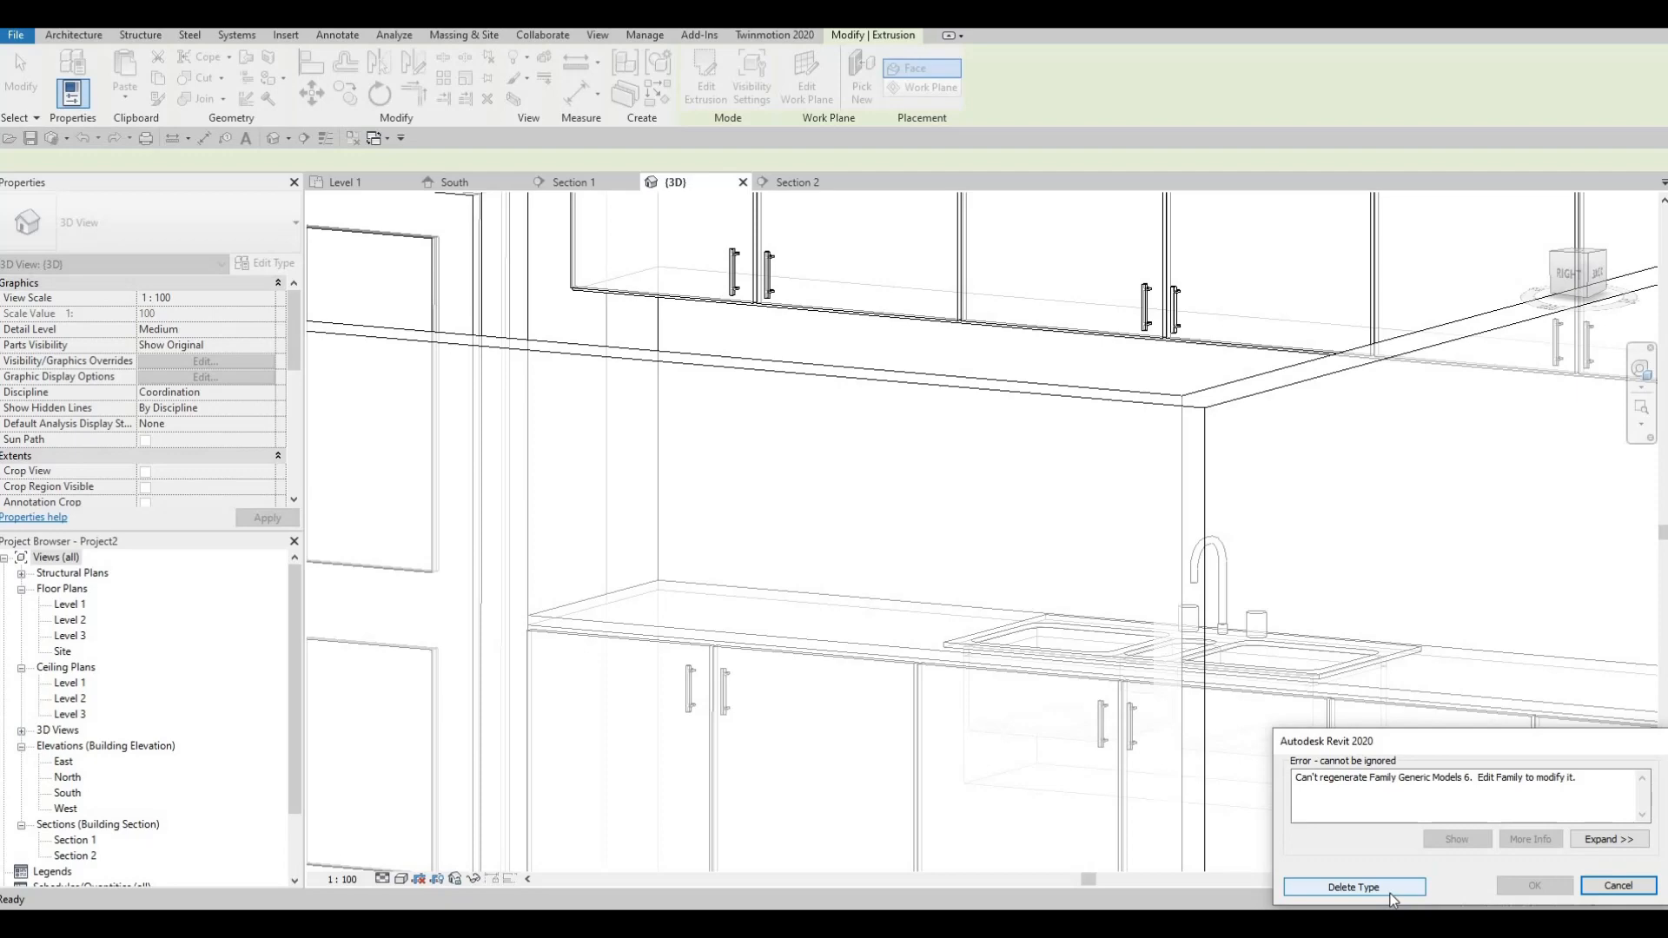
click(1329, 887)
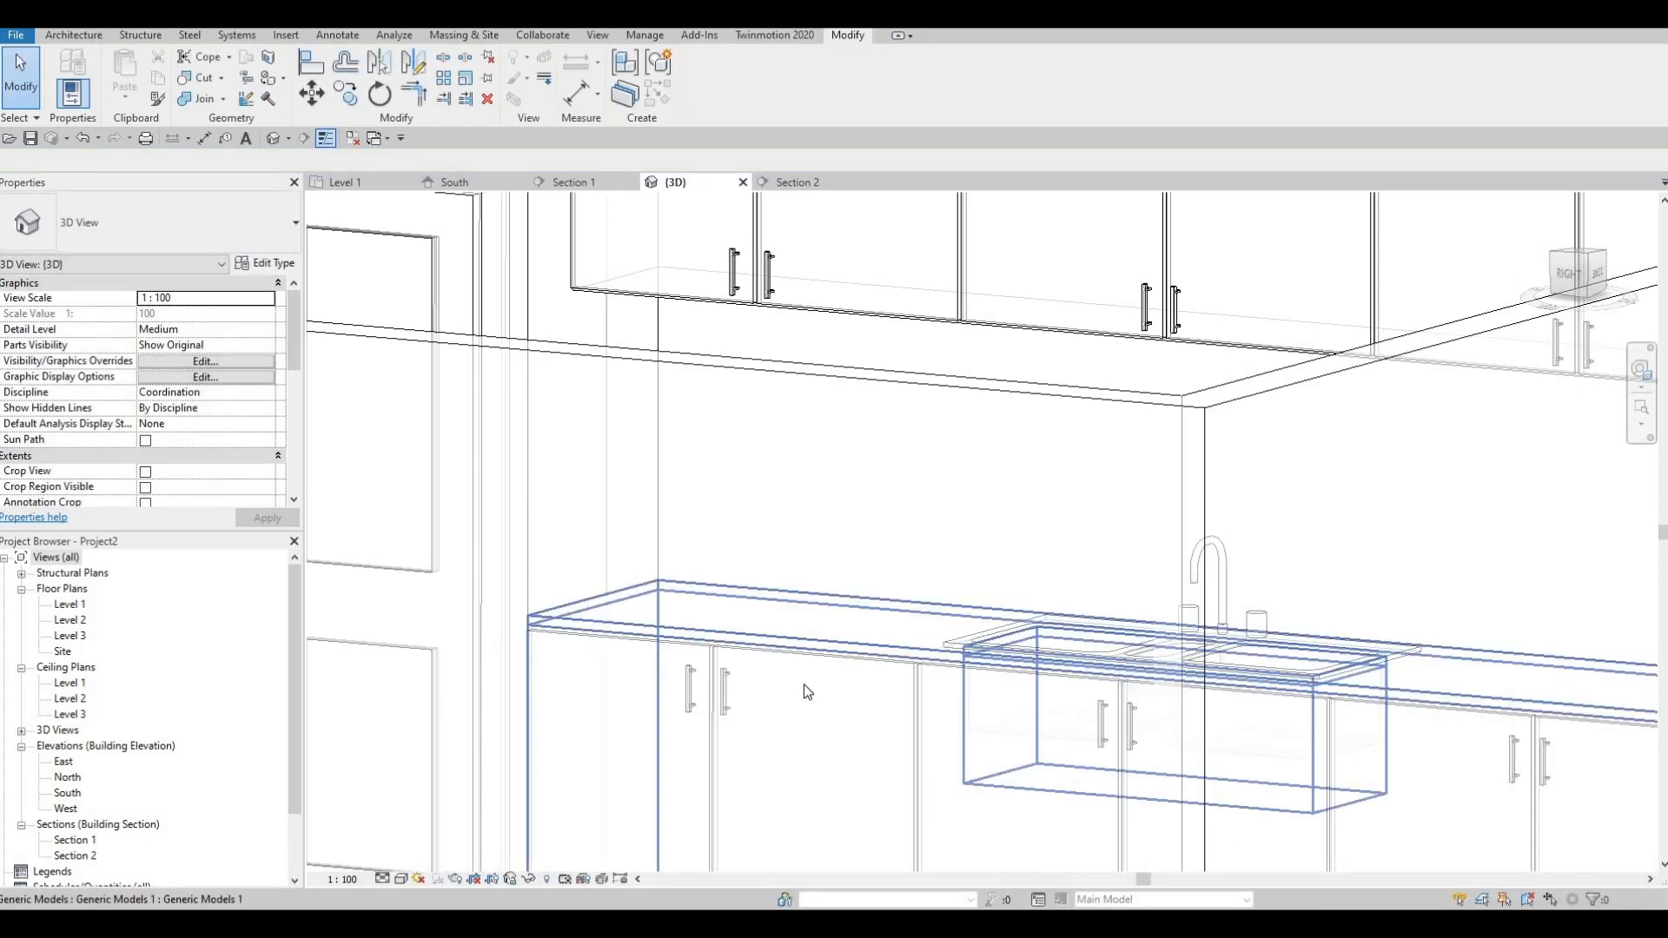
Create a new in-place component in the Generic Models category, named Generic Models 6.
shift+middle_drag(606, 348, 602, 431)
key(Escape)
middle_drag(761, 584, 791, 606)
scroll(852, 547, down, 1)
shift+middle_drag(749, 518, 934, 546)
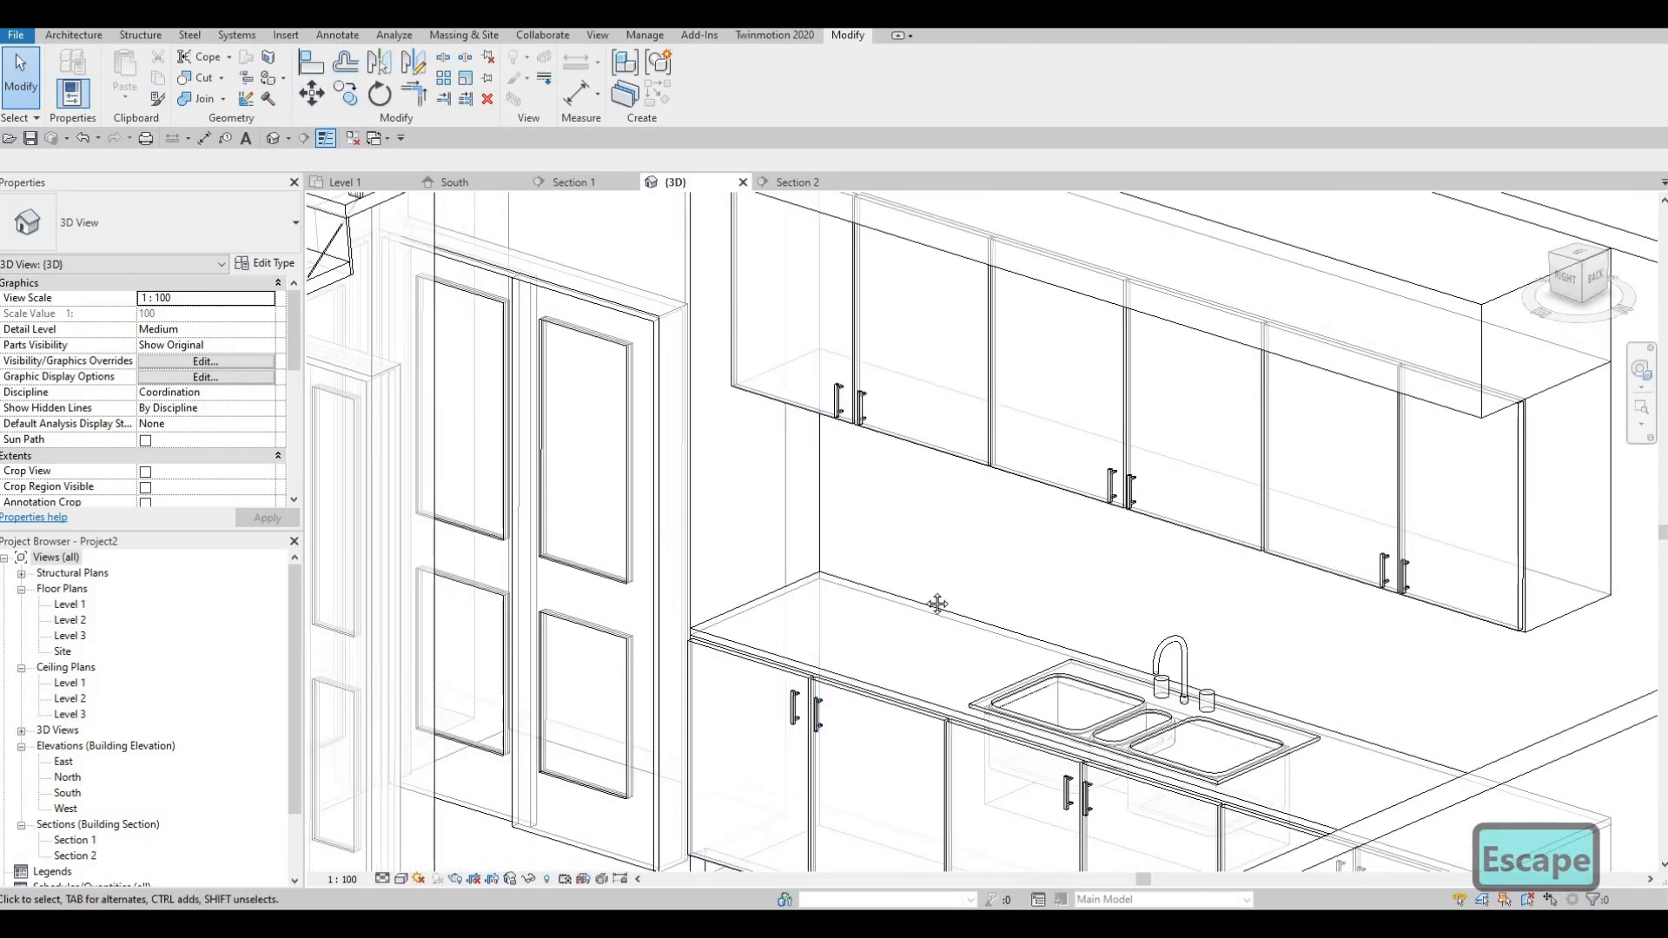
scroll(847, 561, down, 2)
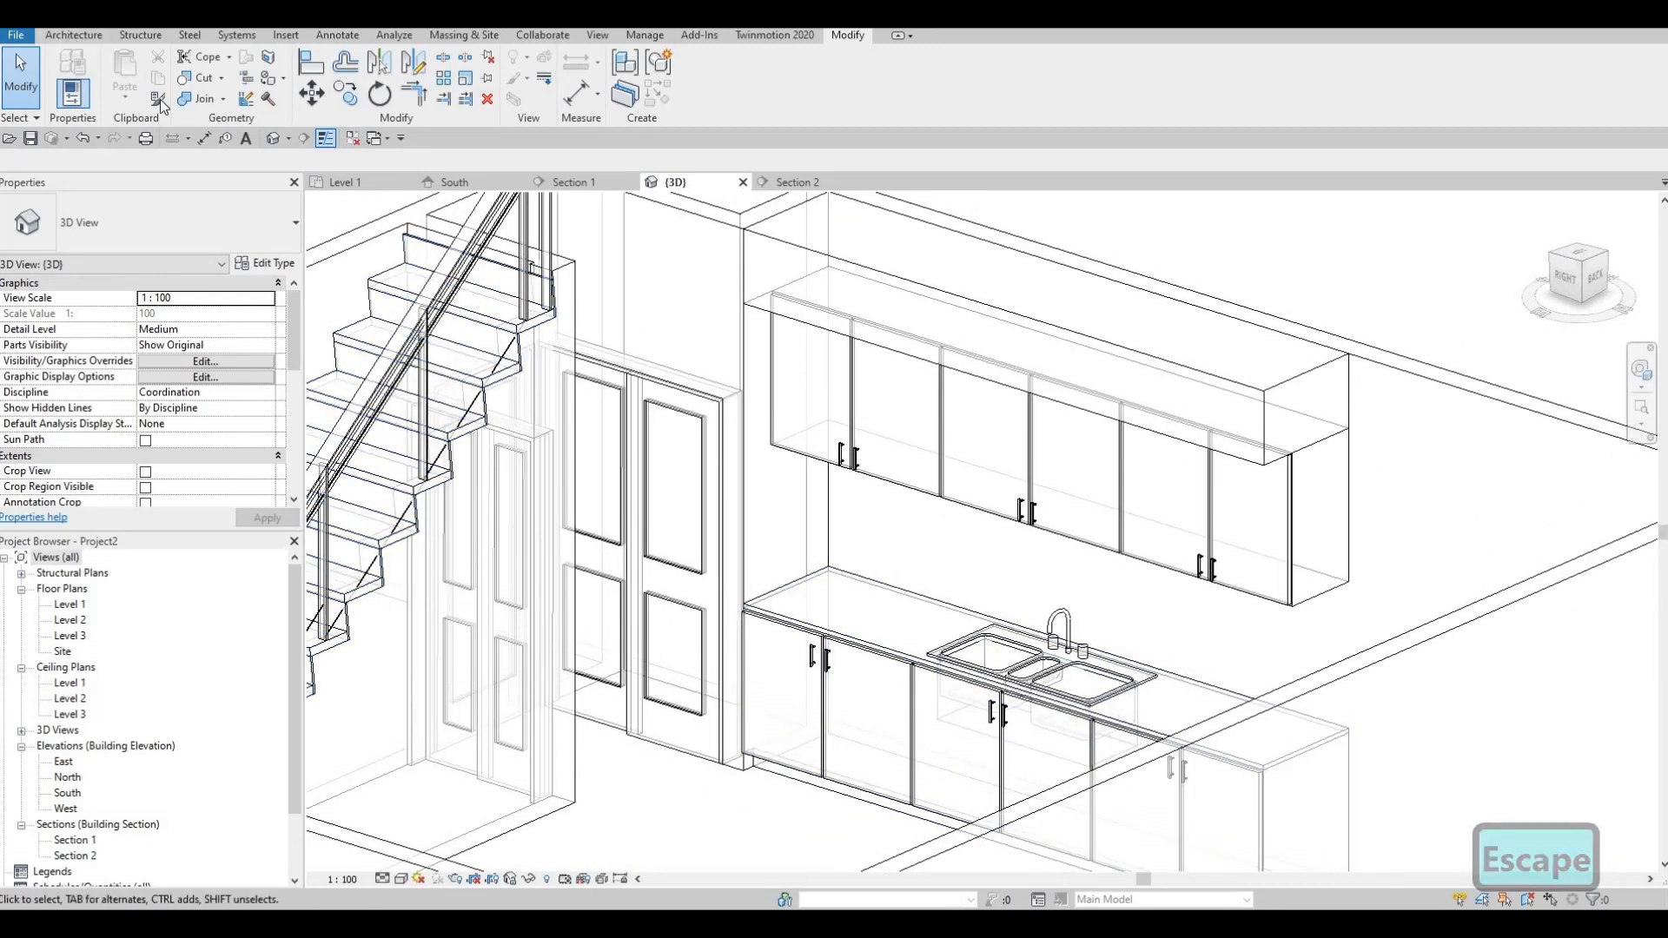
click(72, 36)
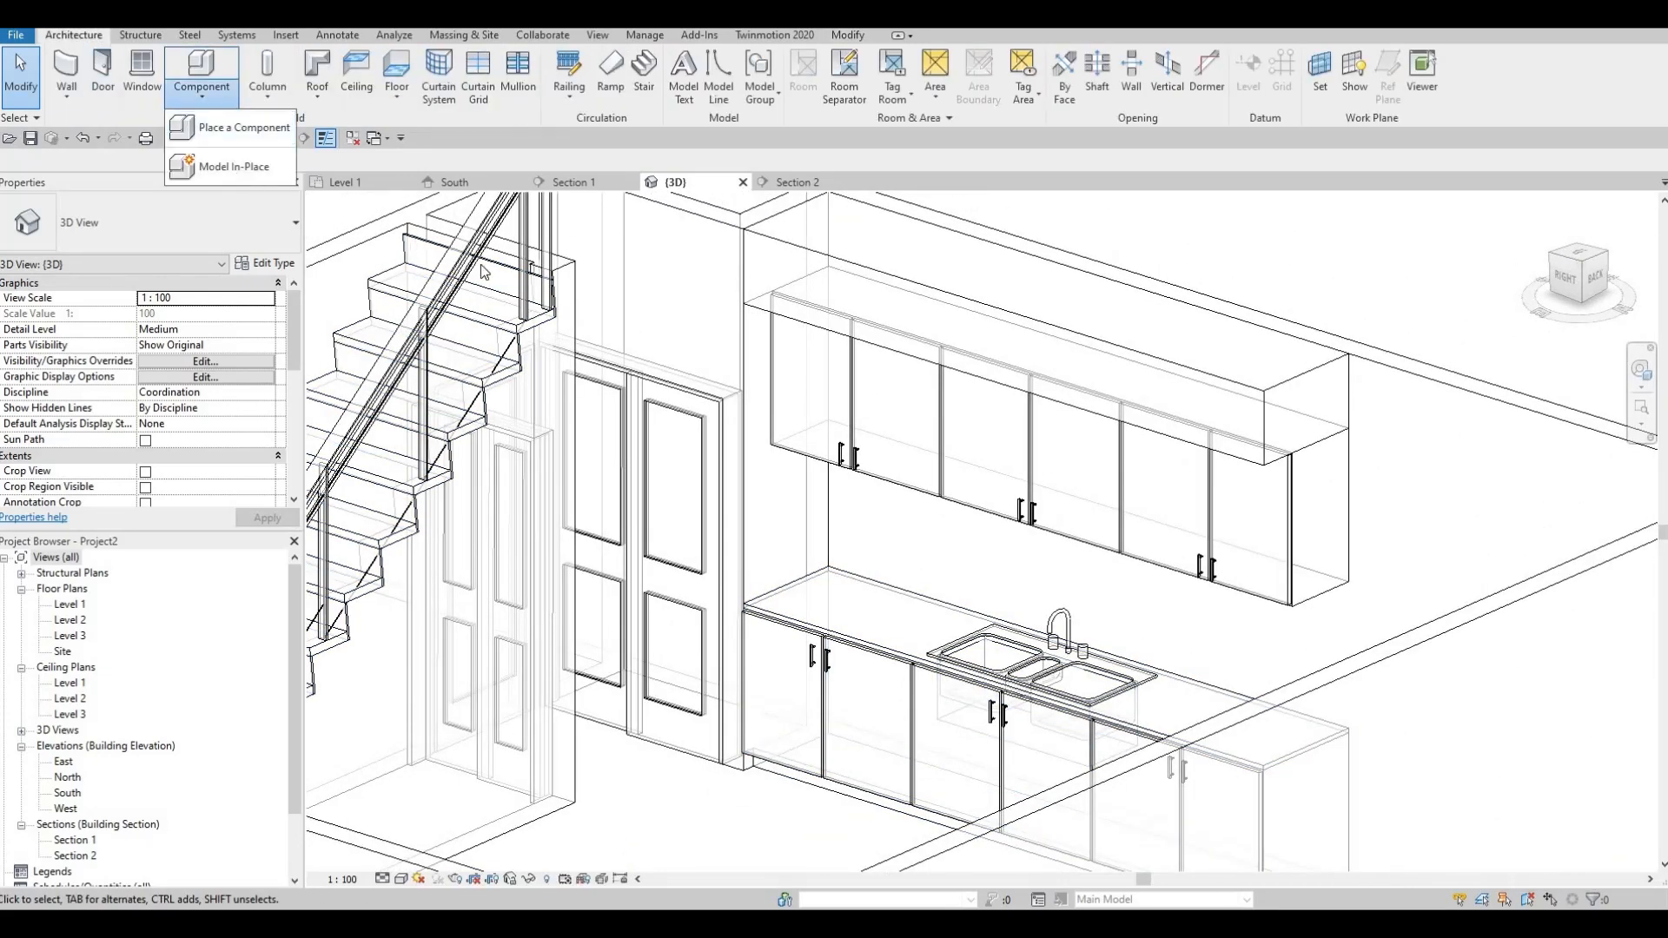
click(232, 170)
scroll(779, 467, down, 3)
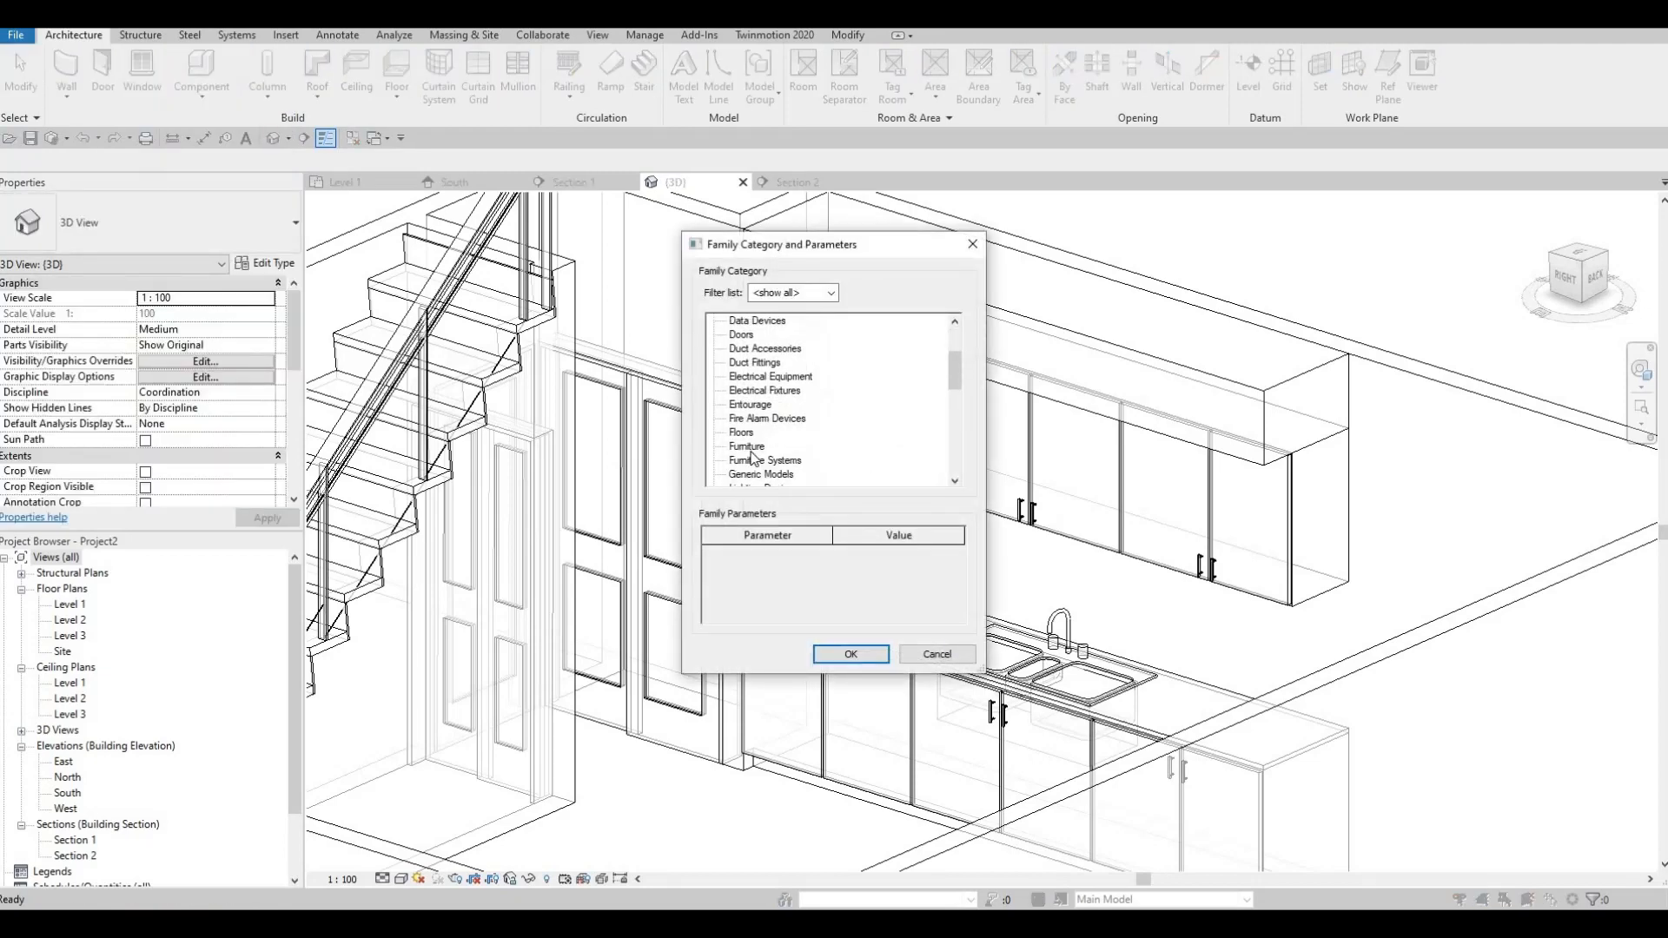
click(853, 654)
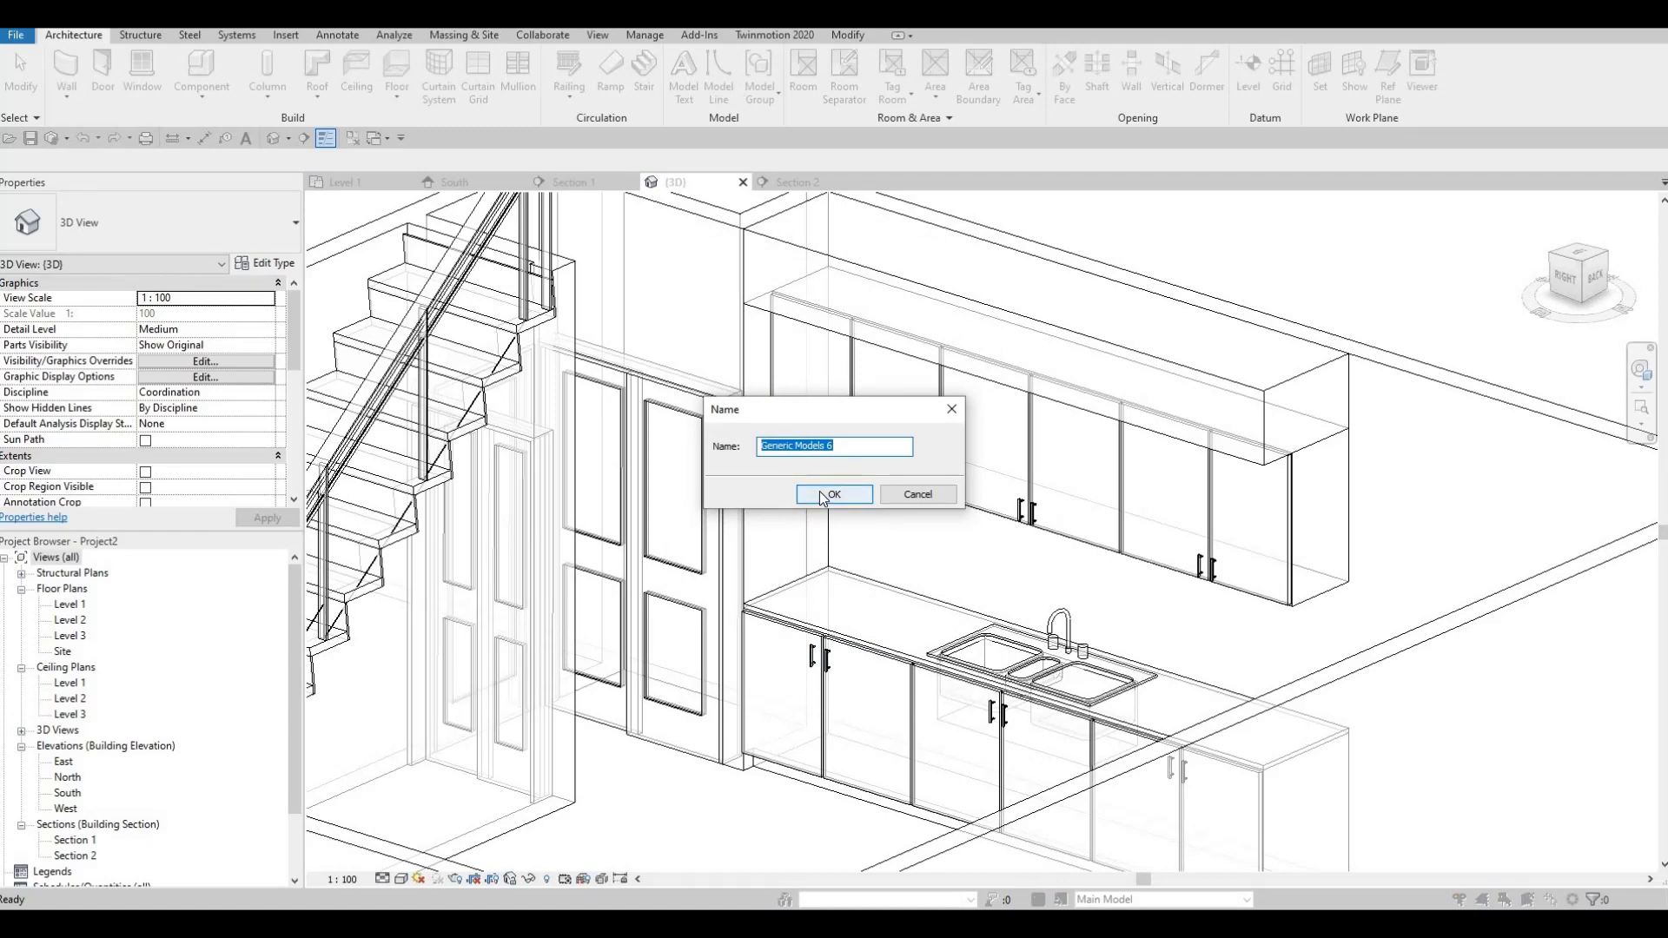
click(823, 495)
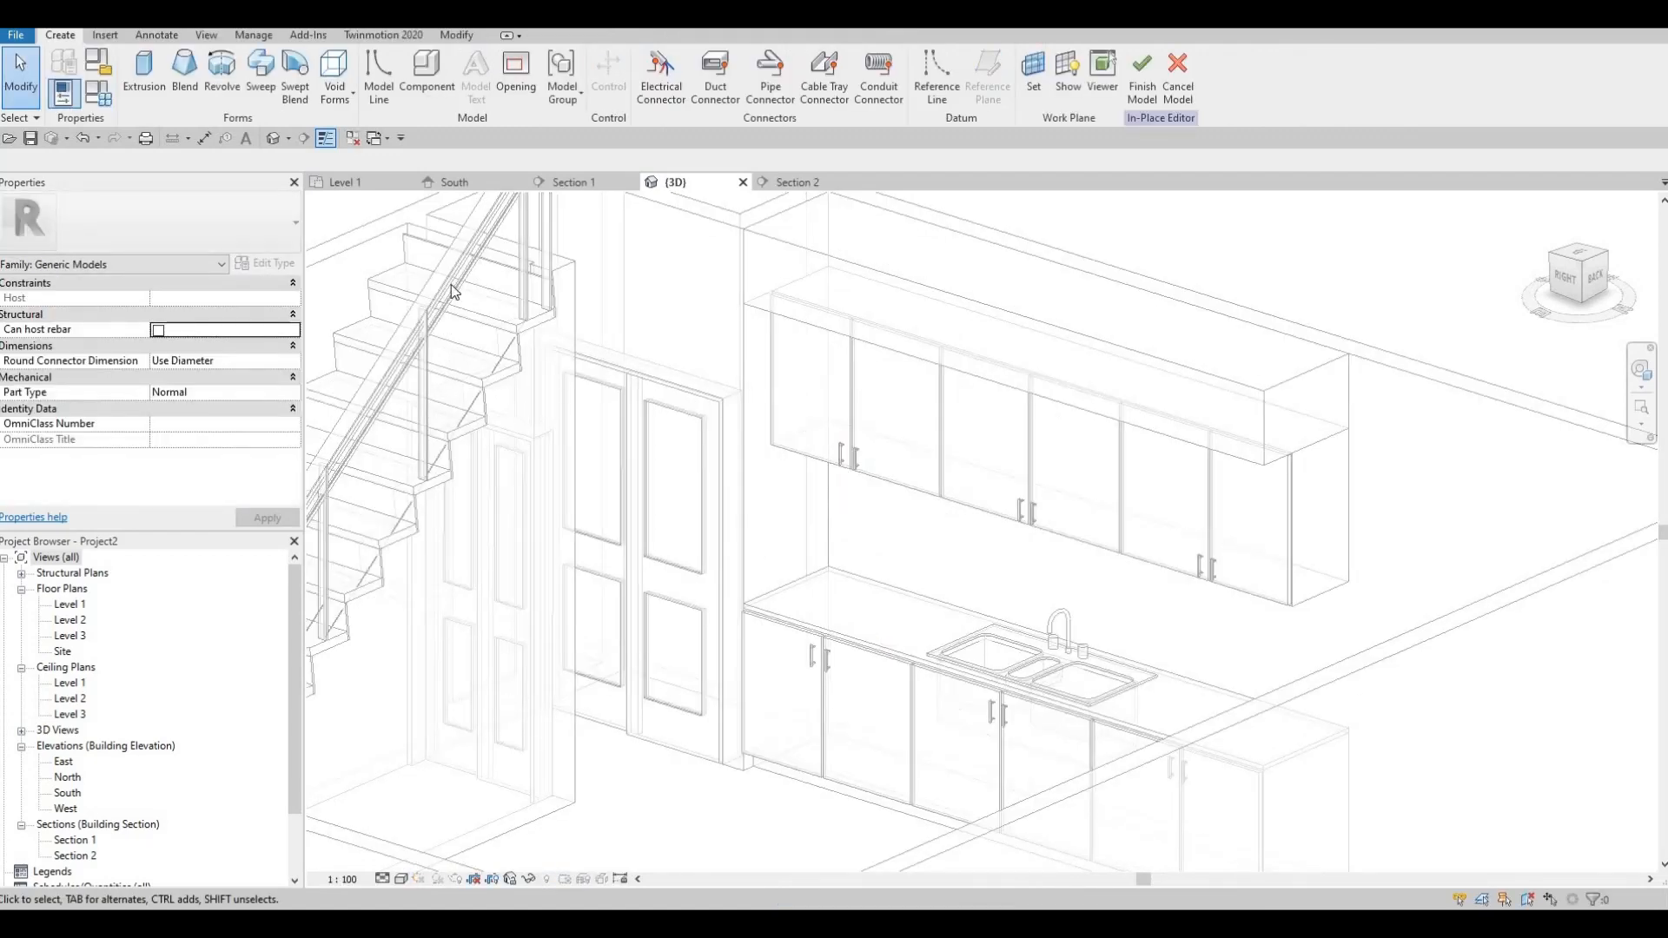
Open the Section 2 view and start a solid extrusion with the exterior wall behind the cabinets as its picked work plane.
shift+middle_drag(108, 595, 88, 730)
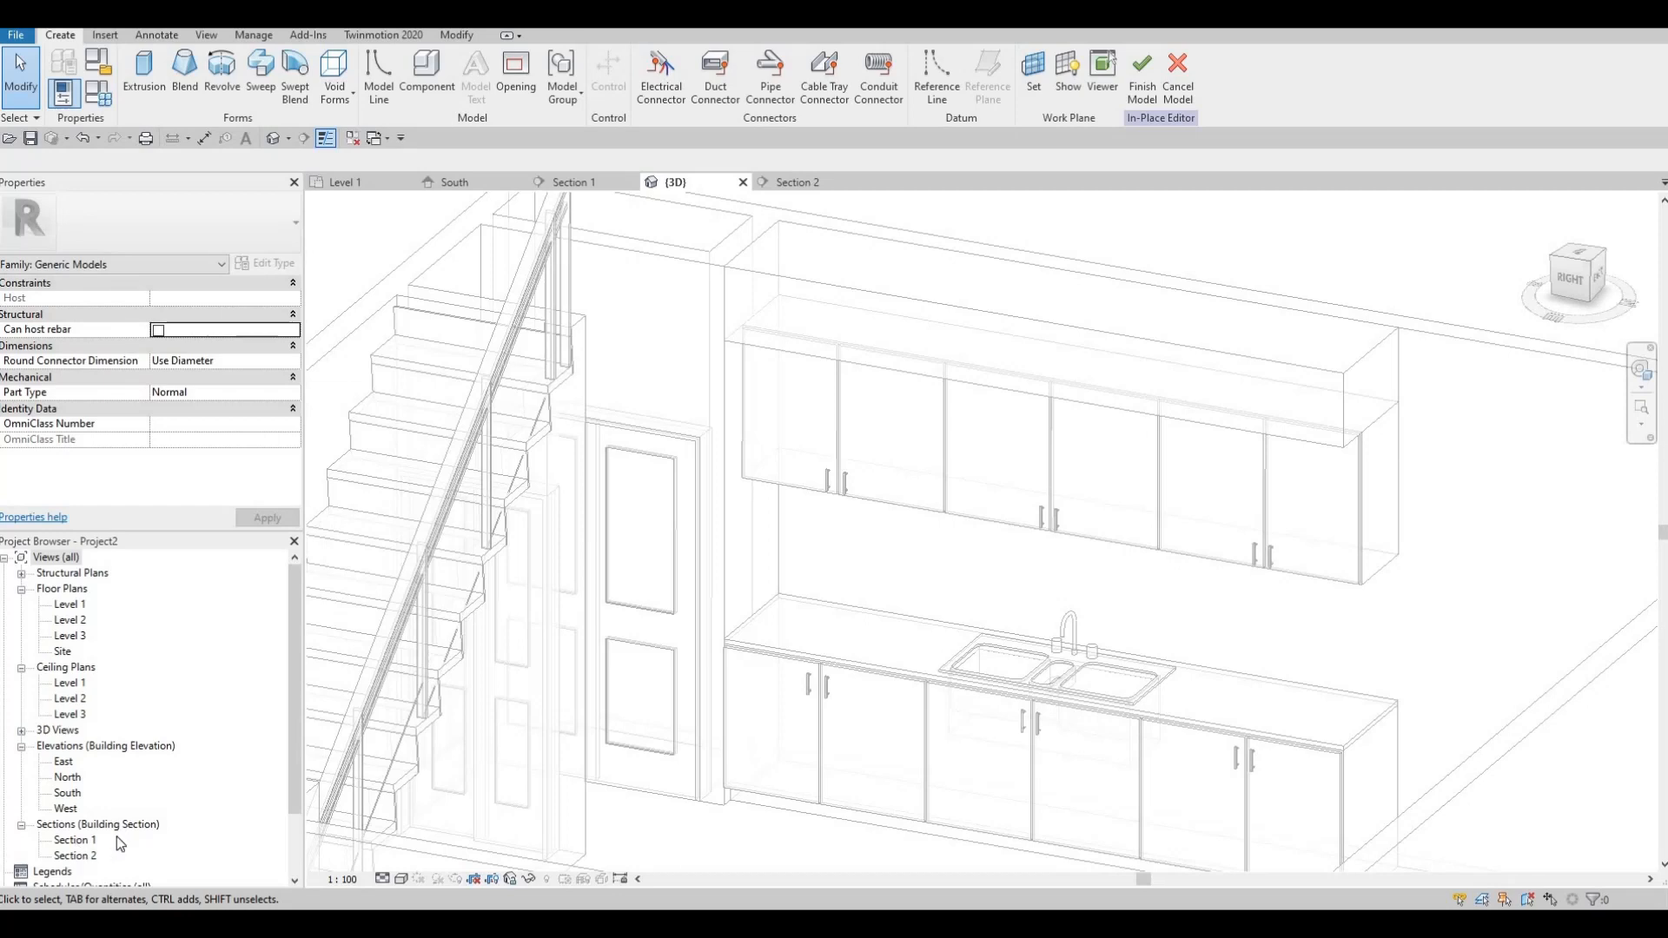
double_click(76, 855)
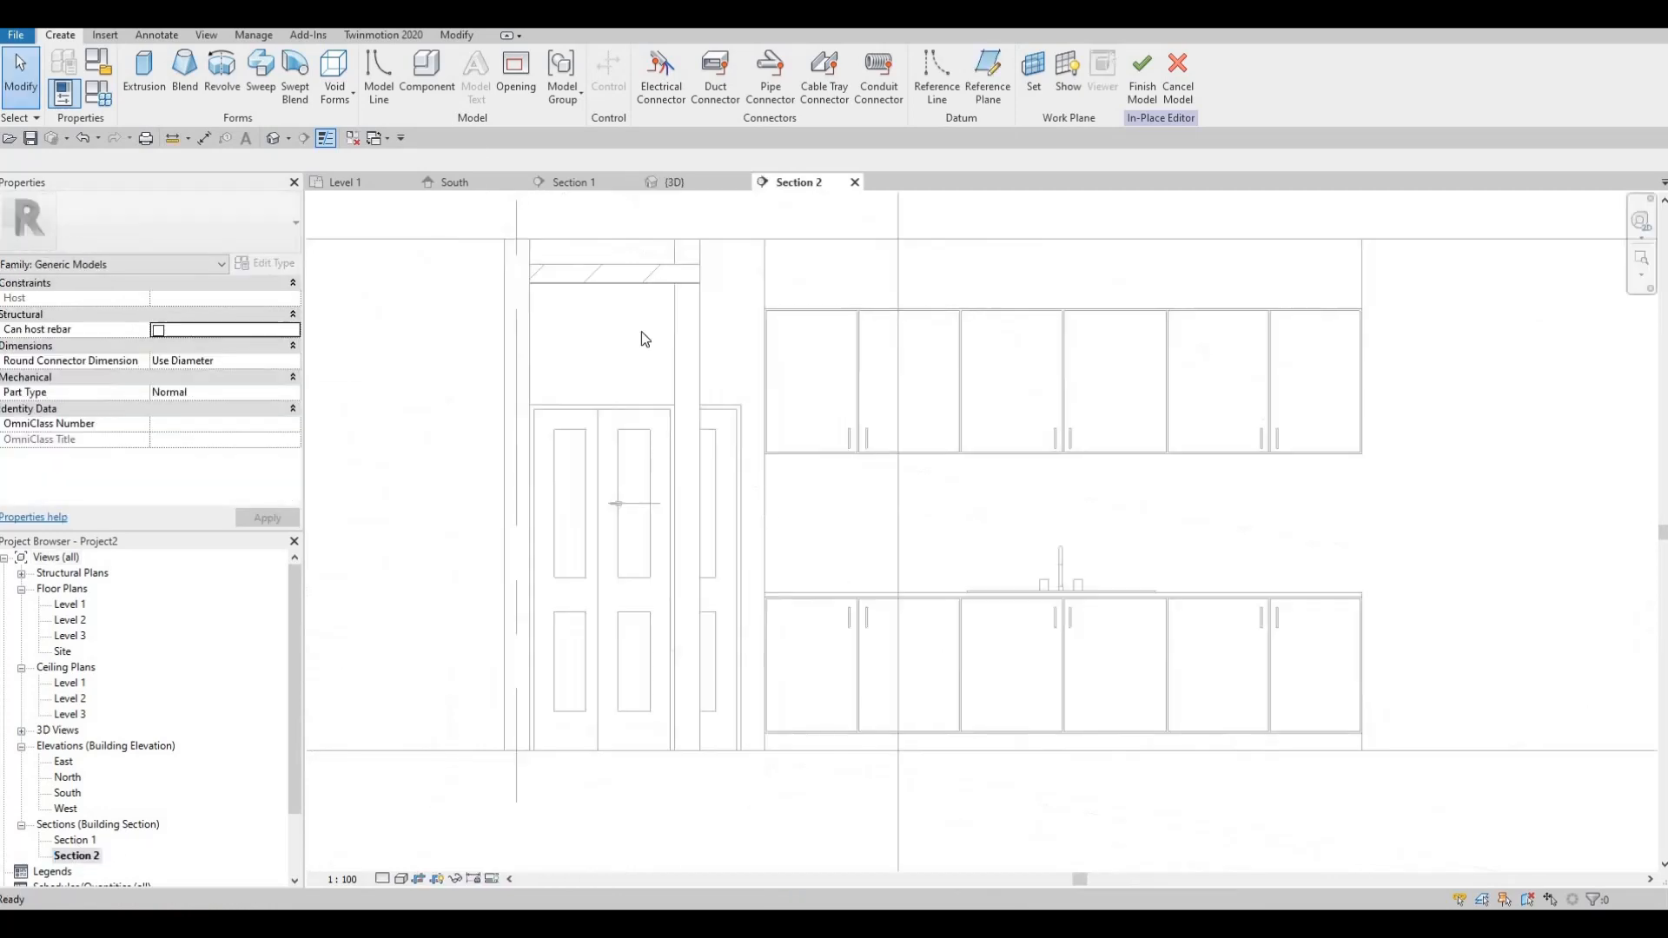
click(155, 74)
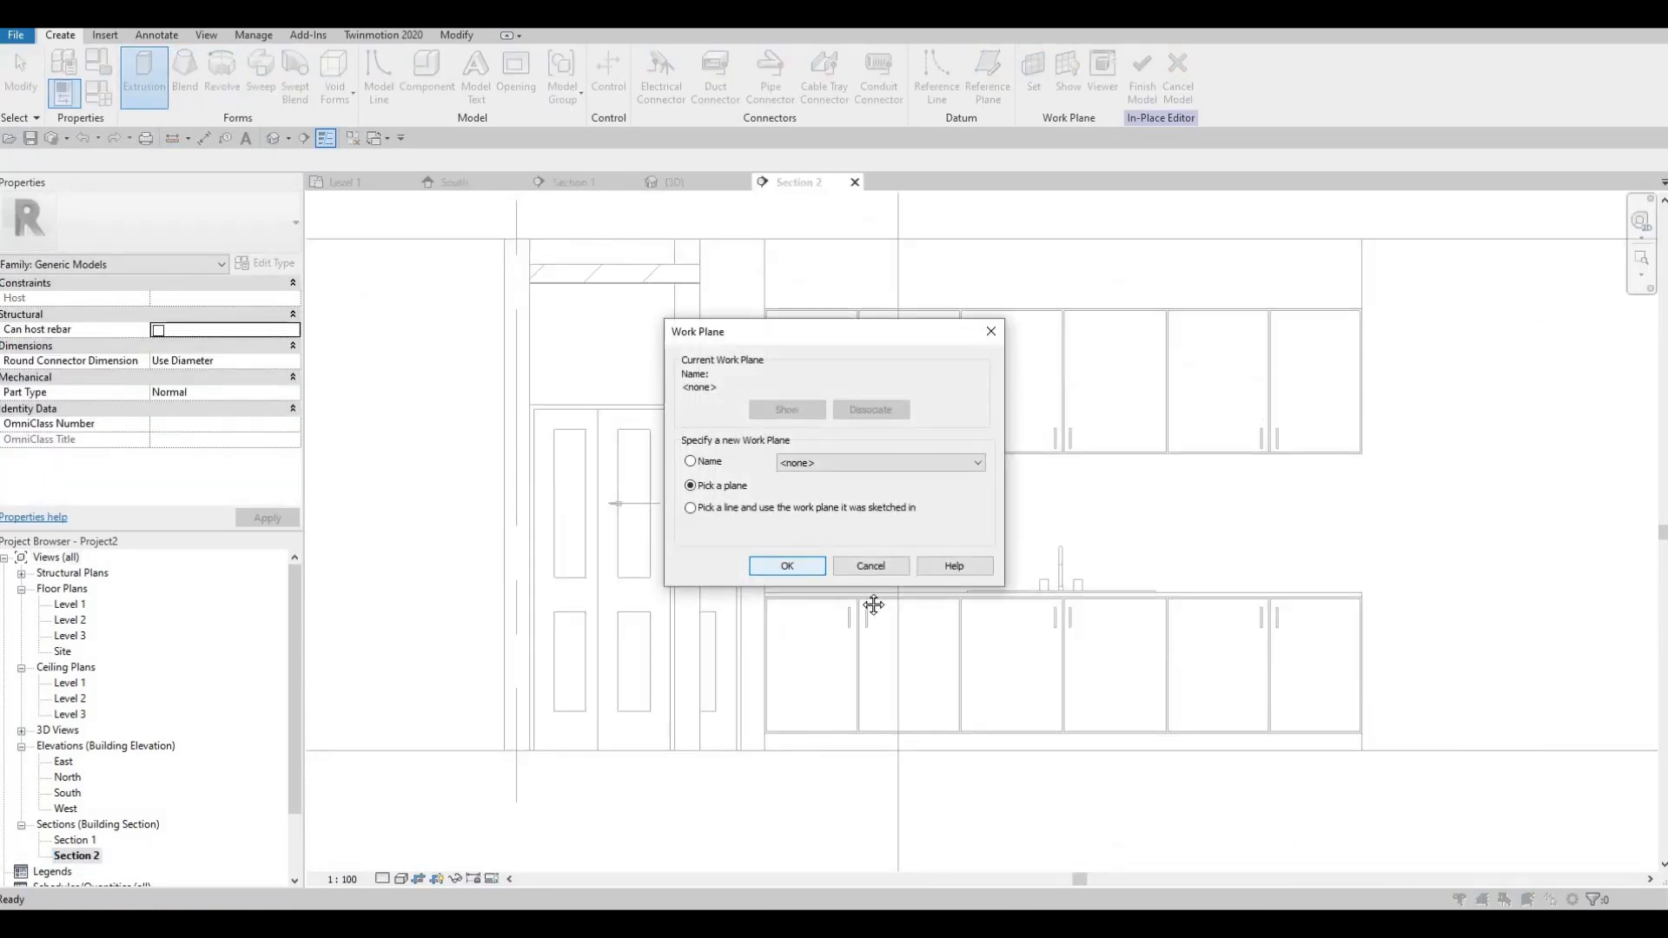
middle_drag(874, 605, 560, 670)
click(1197, 304)
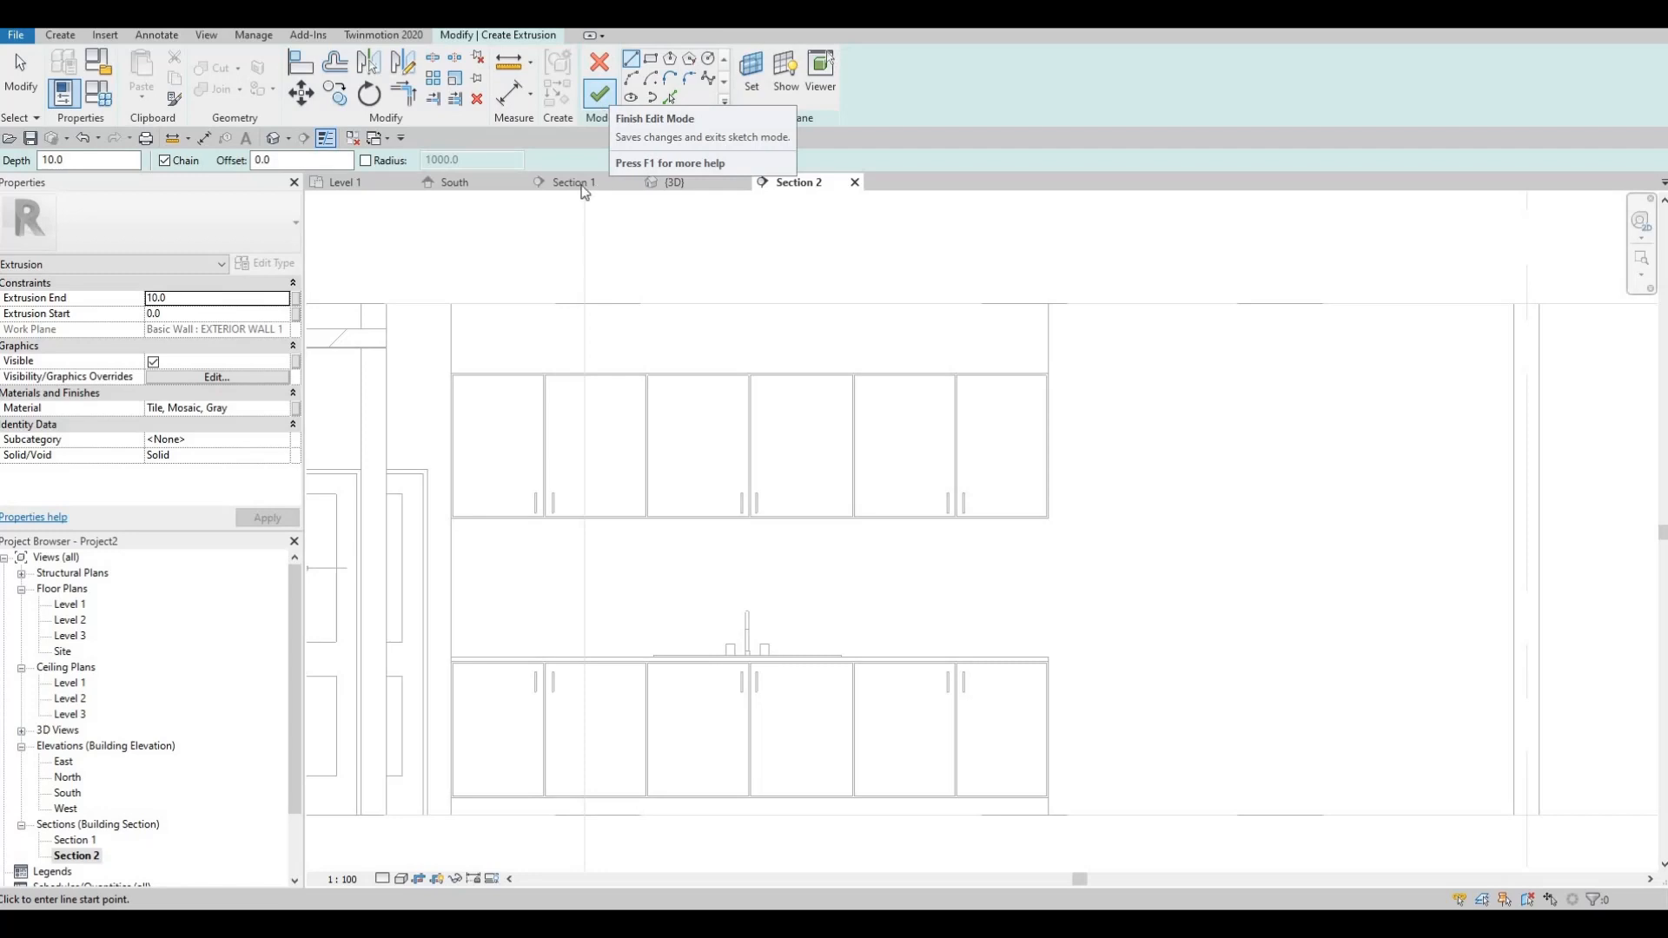
Sketch a rectangle filling the wall between the wall cabinets and the countertop, and finish the extrusion and the in-place model.
key(Escape)
click(651, 59)
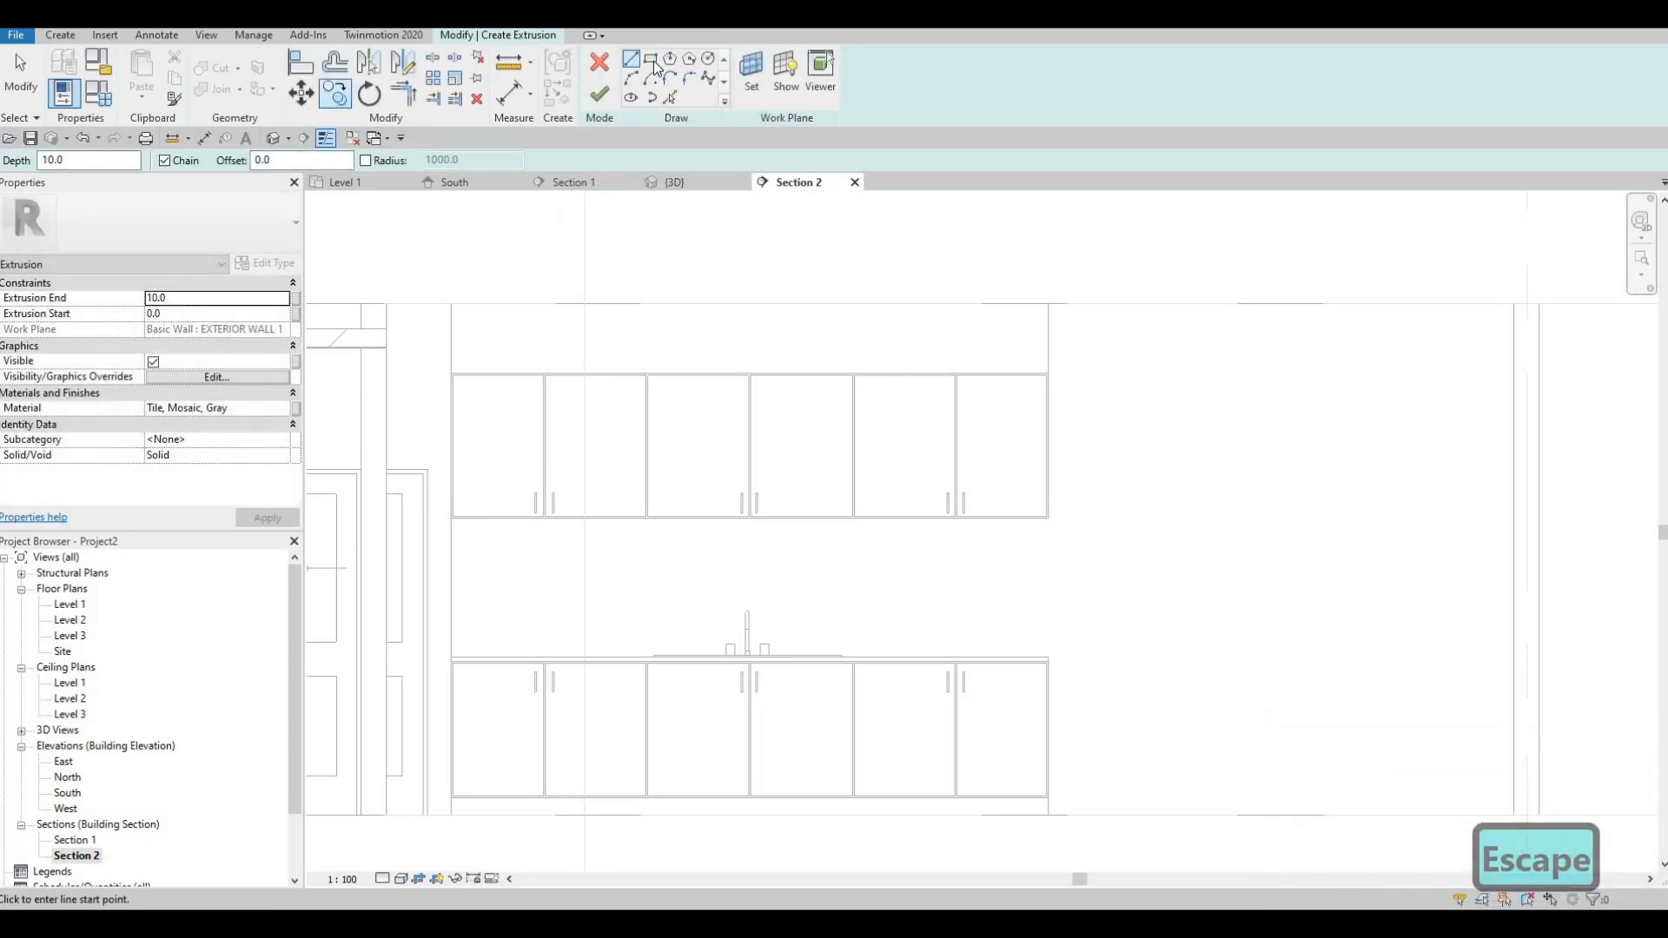
scroll(458, 543, up, 5)
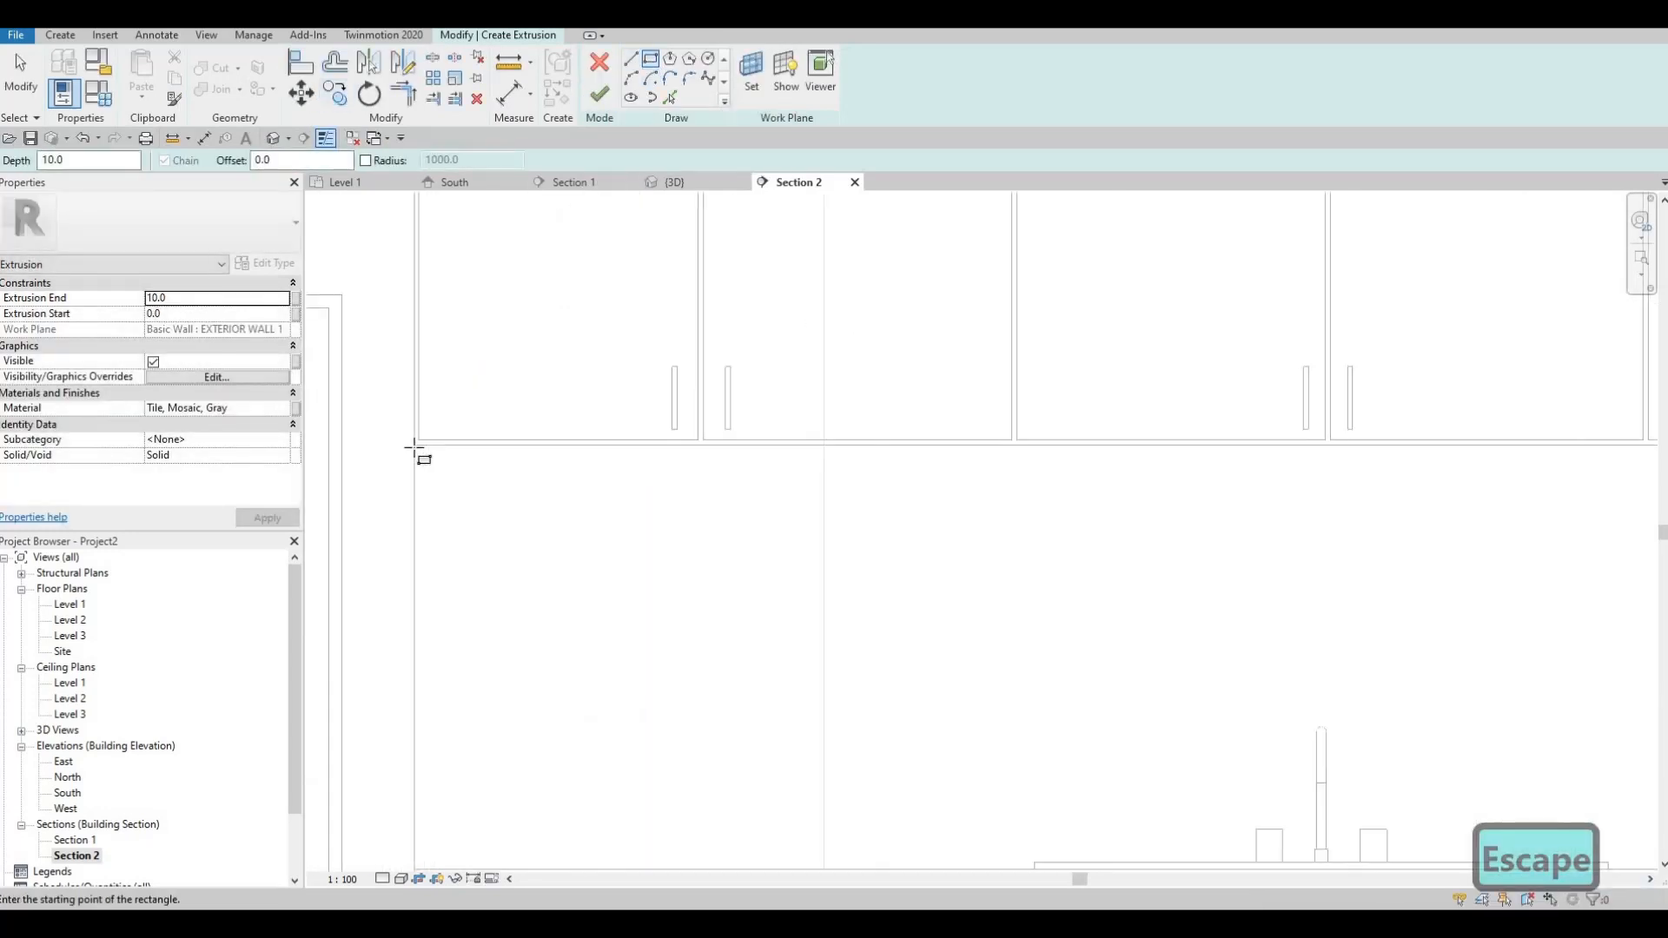
click(415, 445)
scroll(1633, 687, down, 2)
middle_drag(1633, 686, 990, 392)
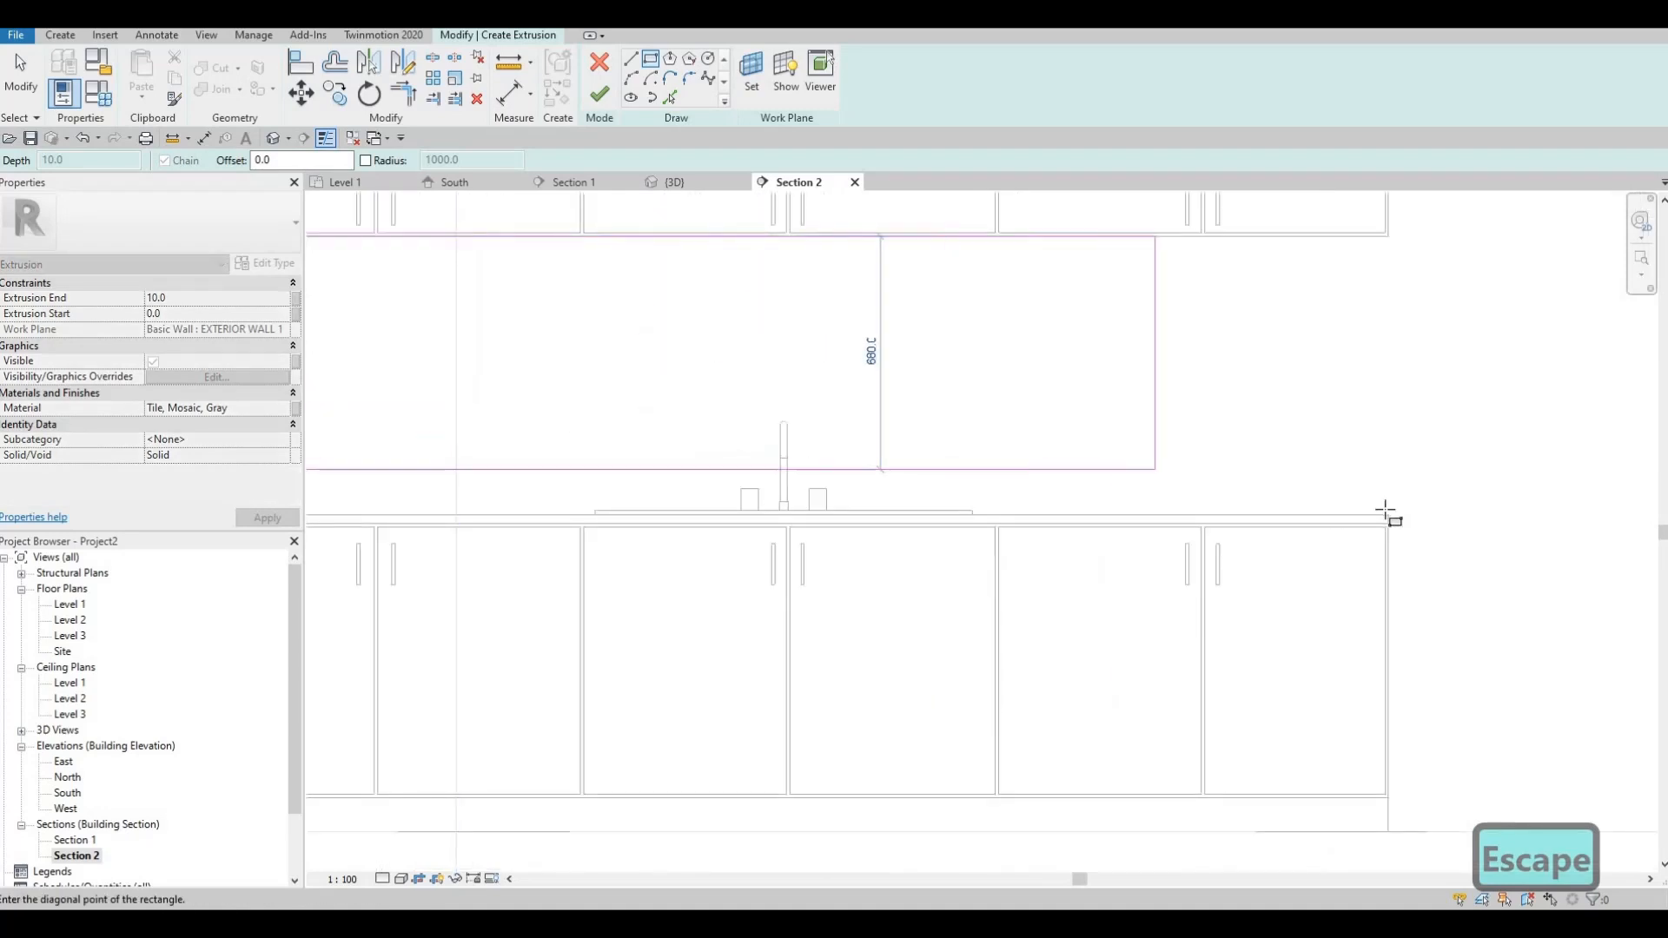
click(599, 93)
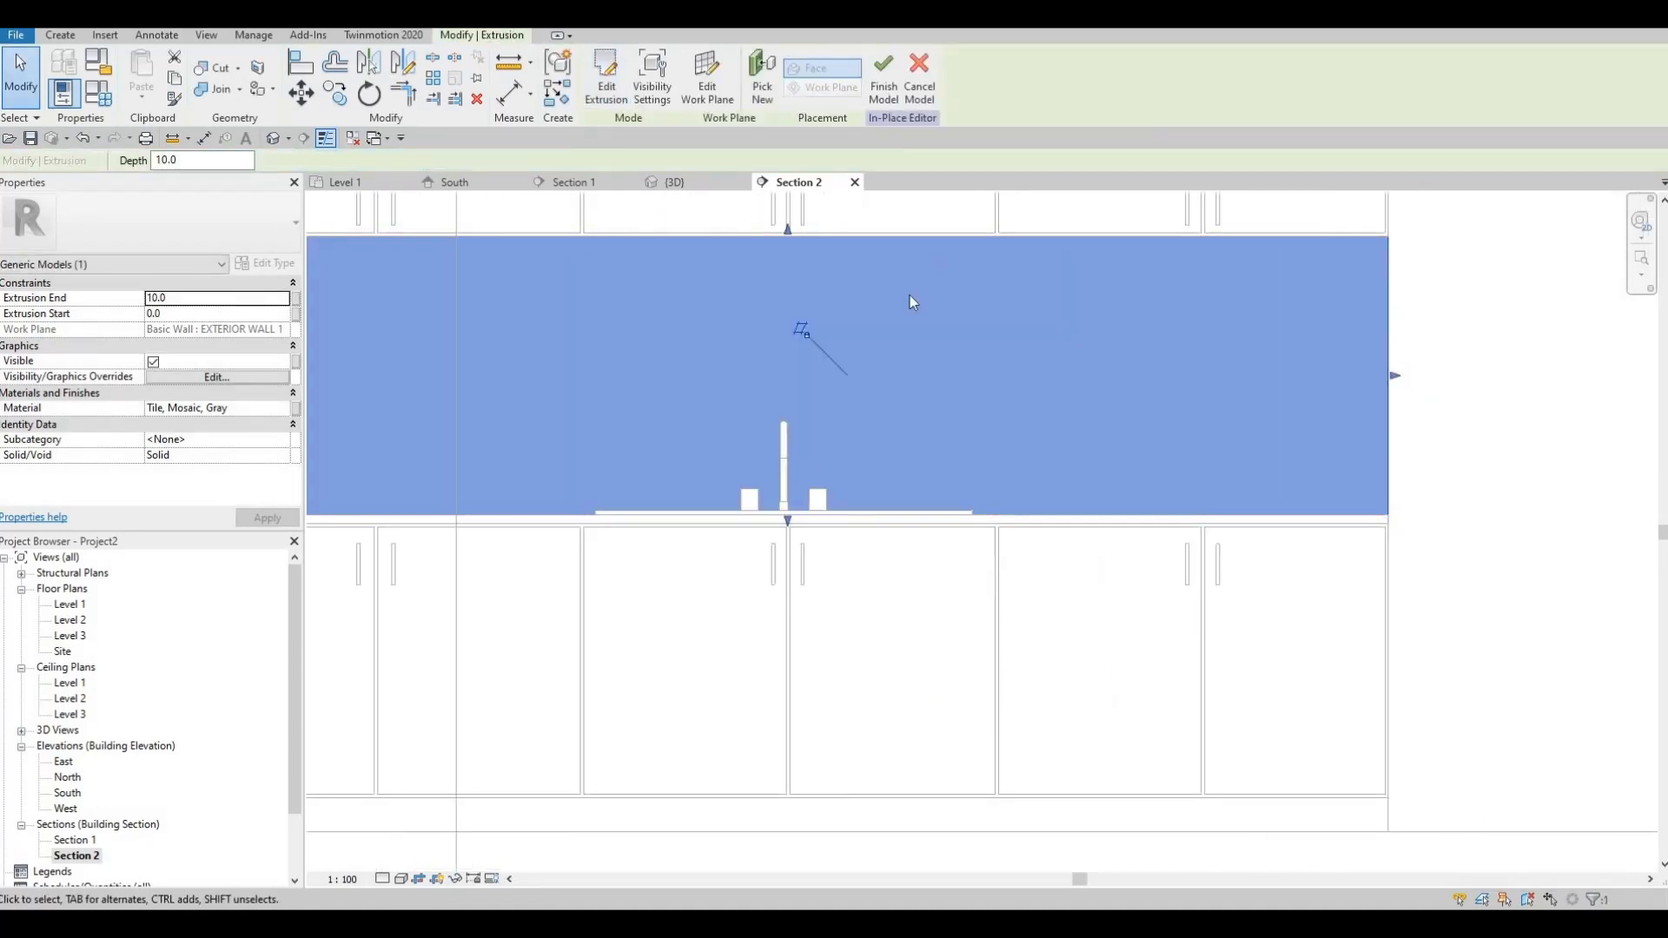
click(883, 78)
Return to the 3D view and create a new in-place component in the Generic Models category, named Generic Models 7.
scroll(895, 300, down, 2)
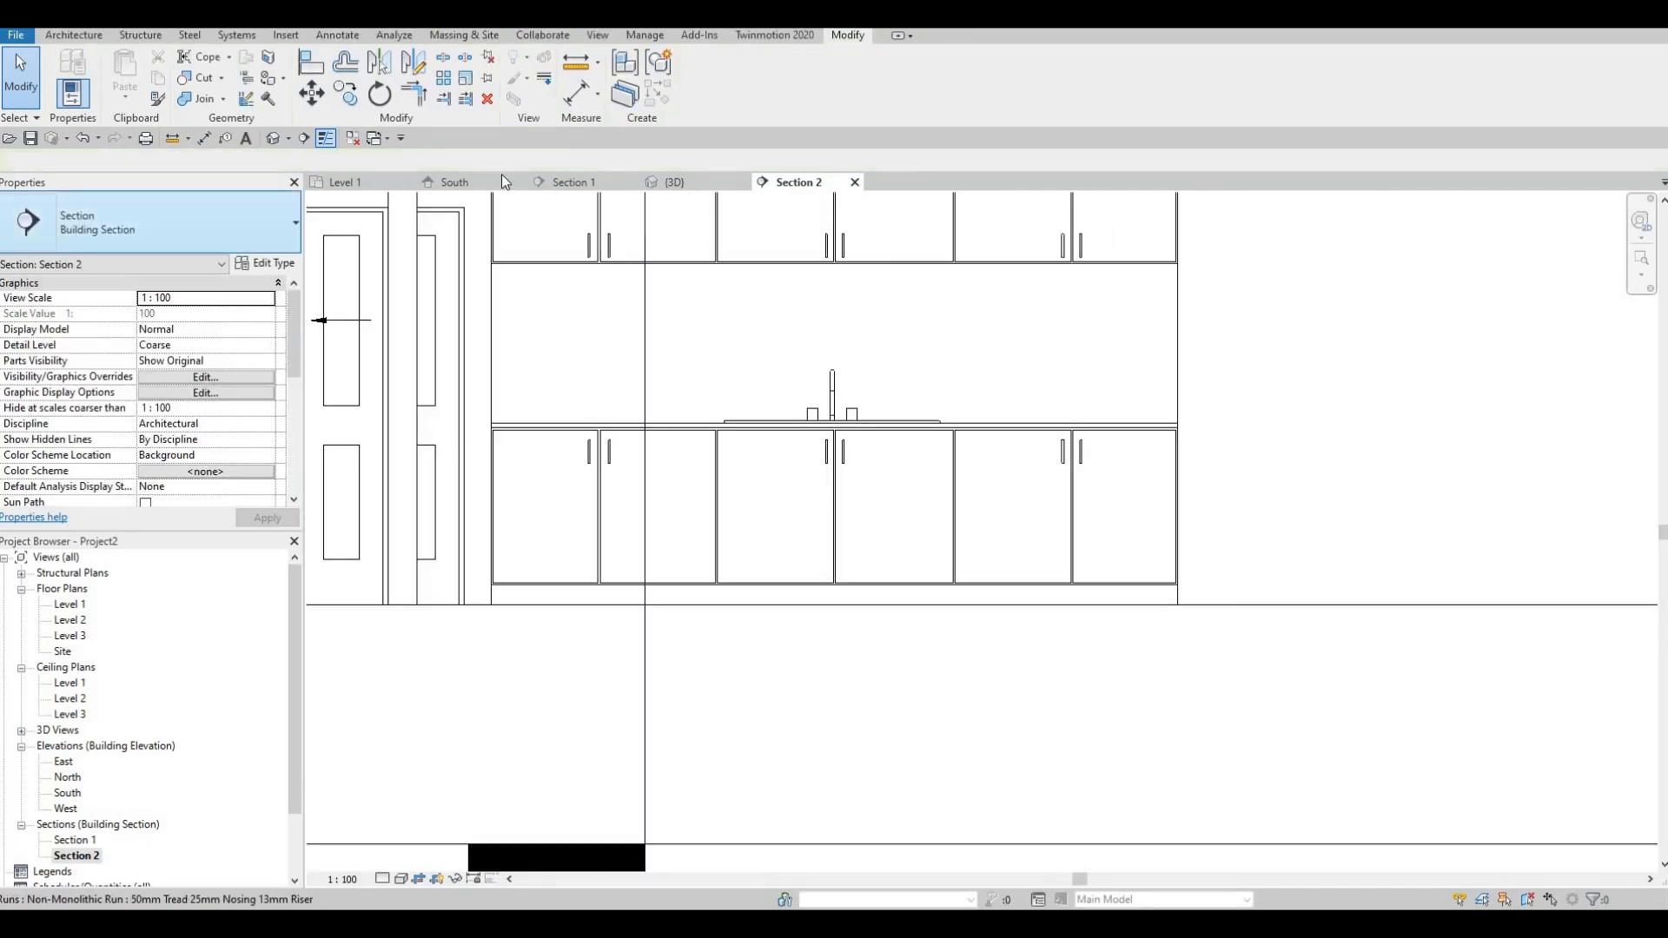
click(675, 182)
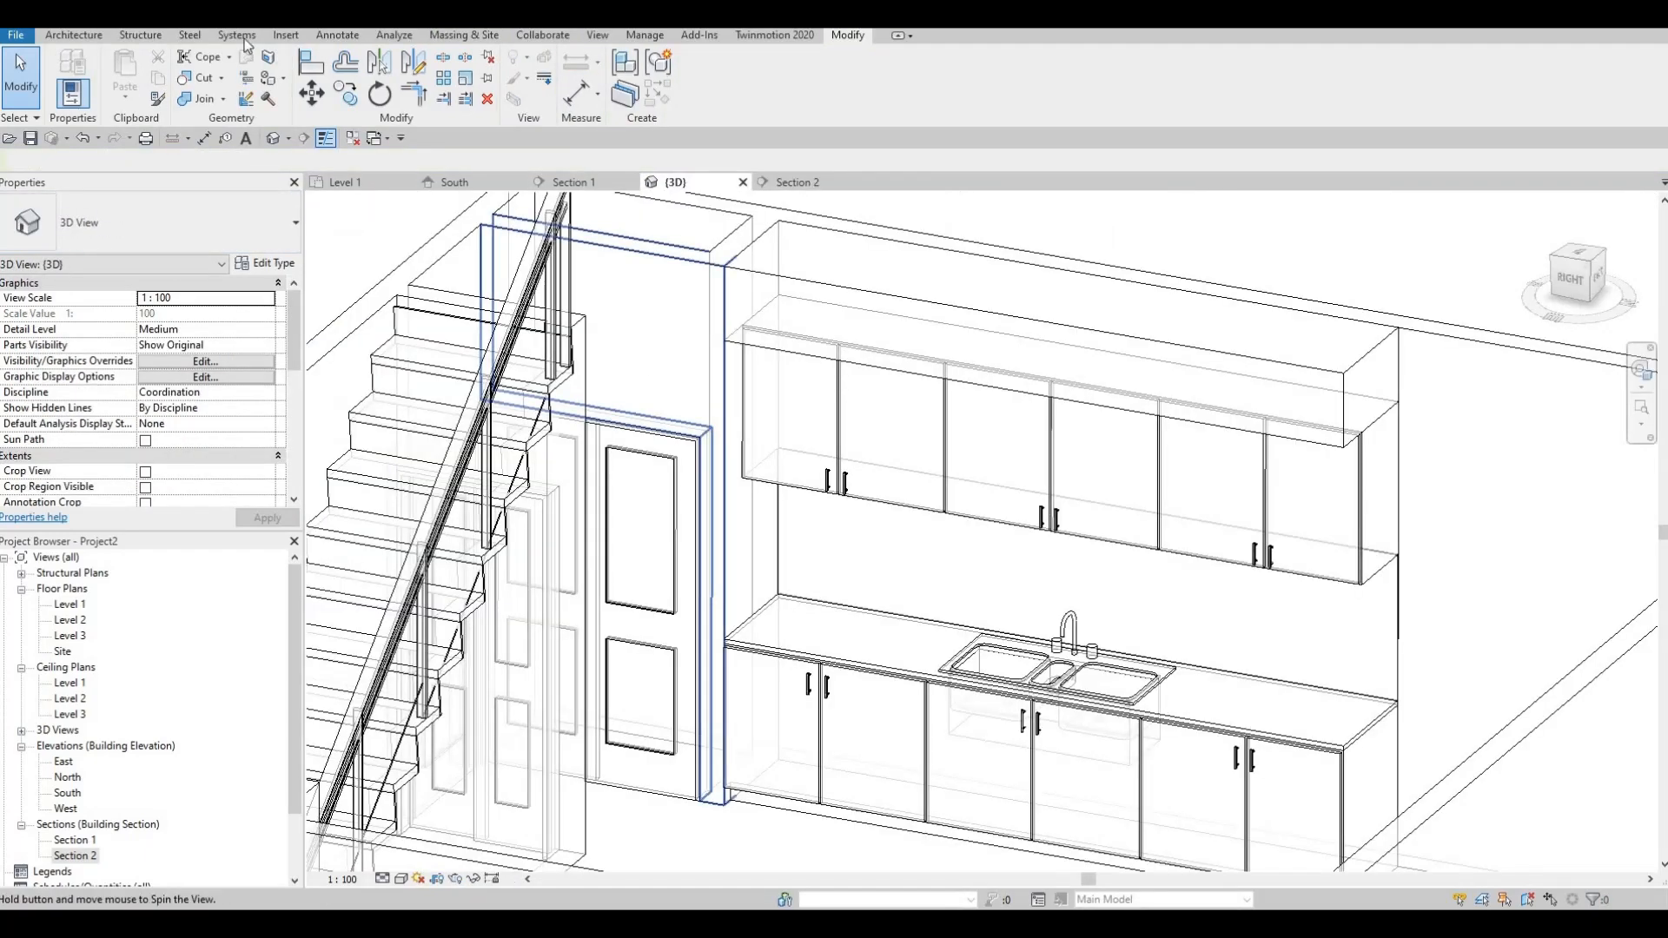
click(73, 35)
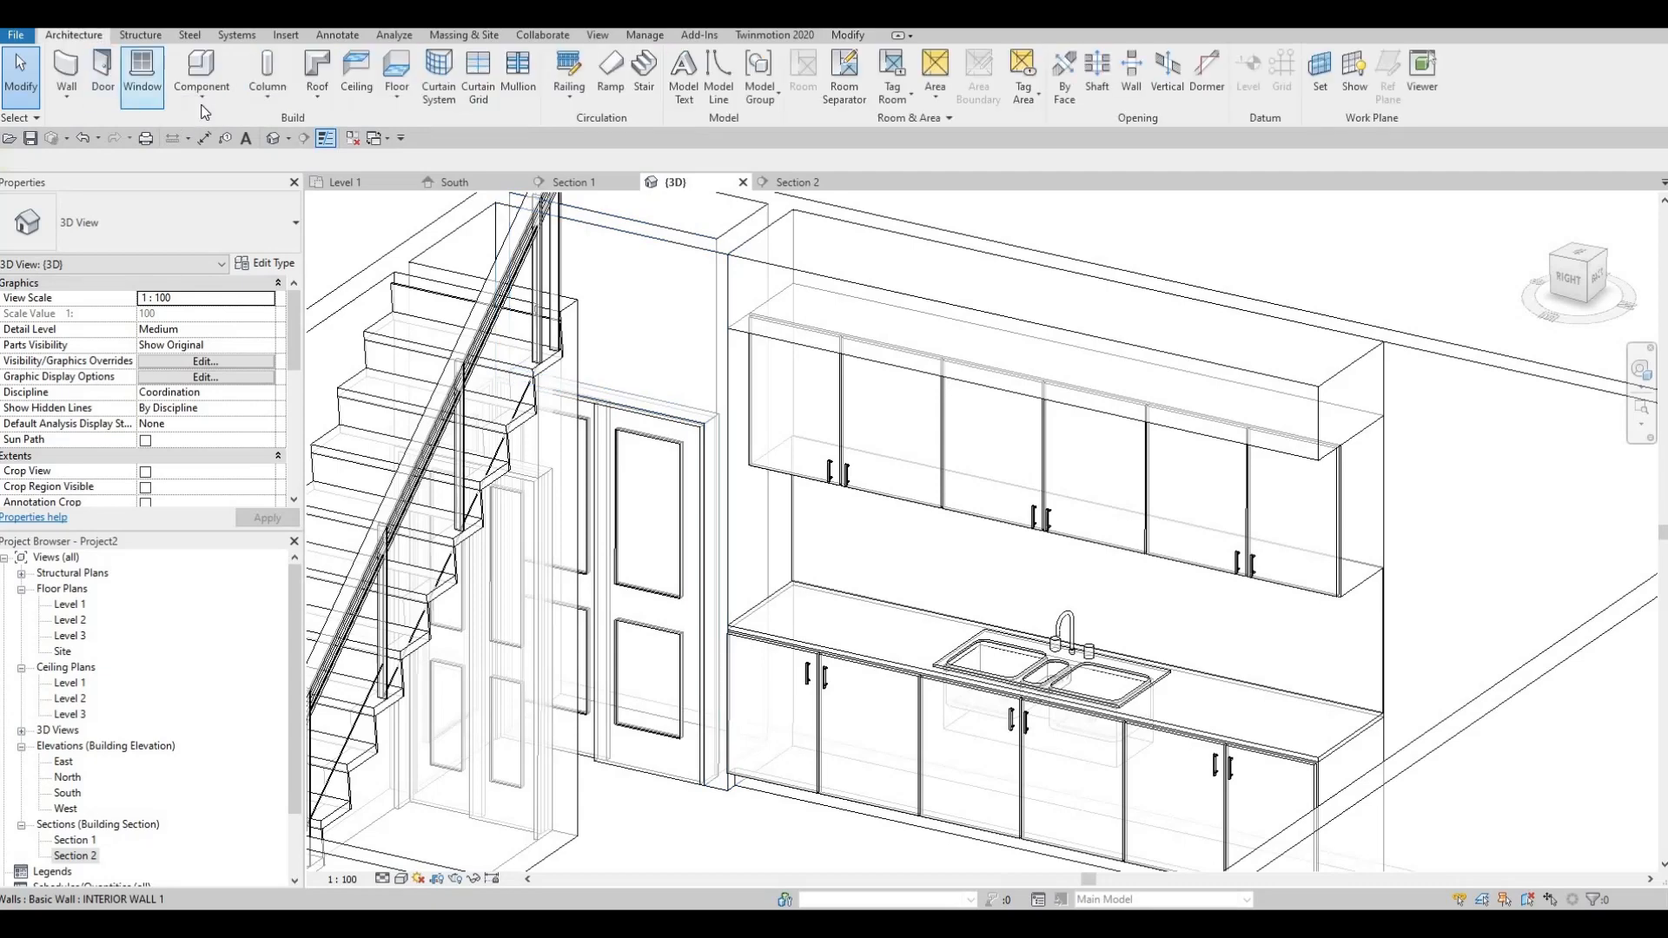
click(201, 102)
click(223, 166)
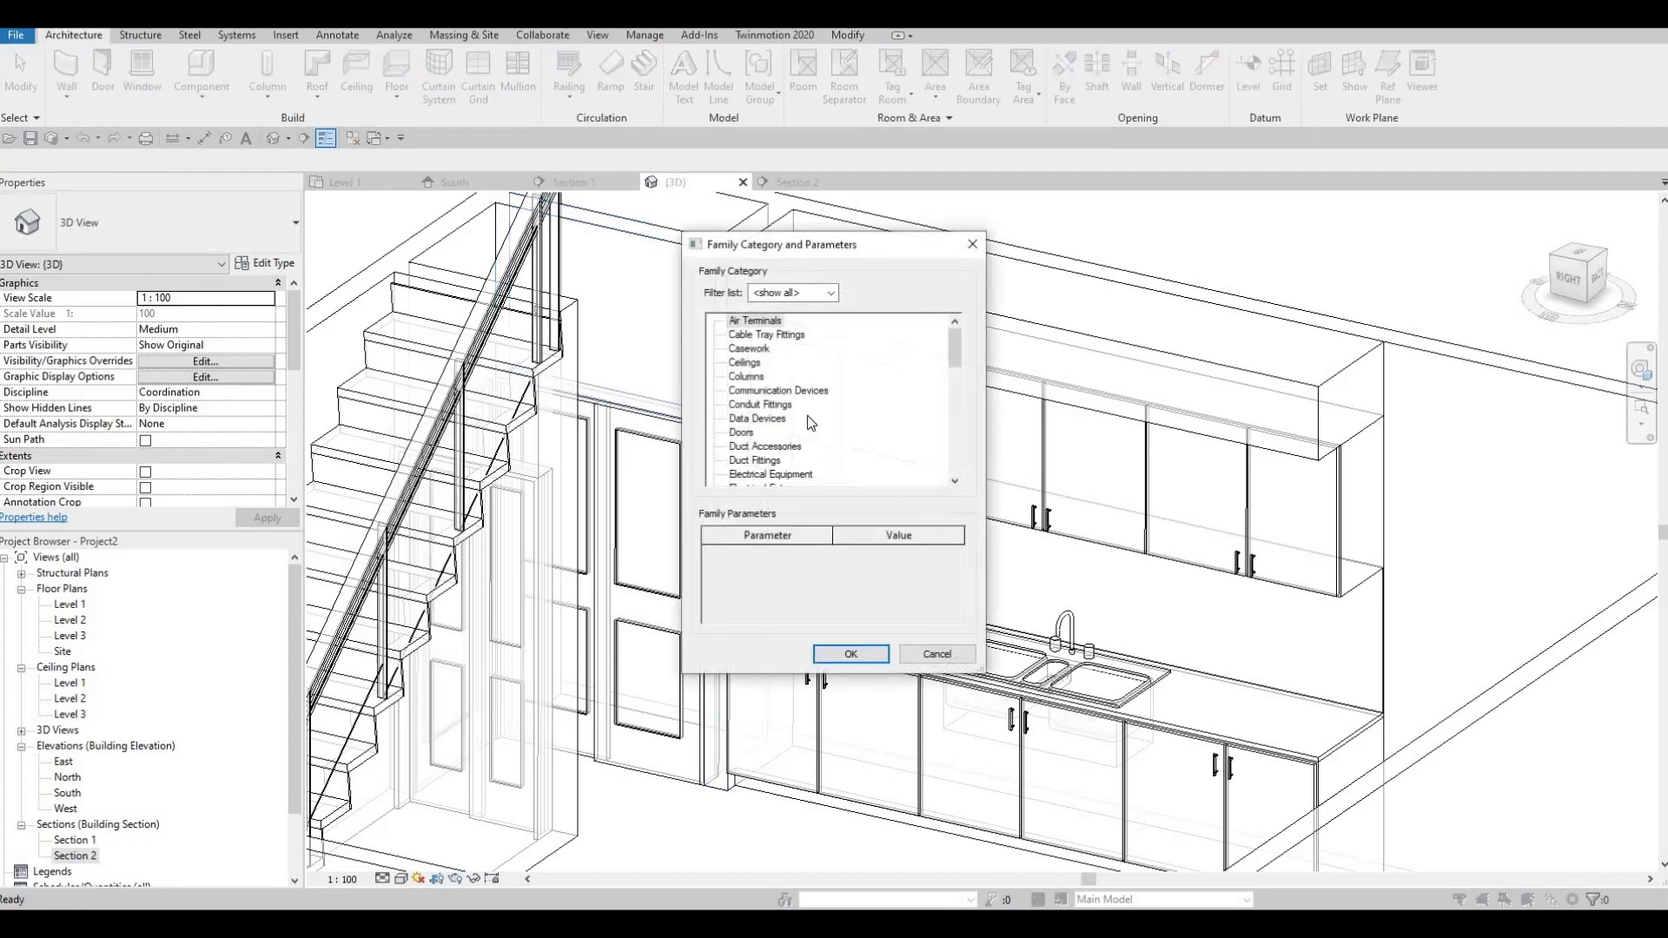
scroll(805, 415, down, 4)
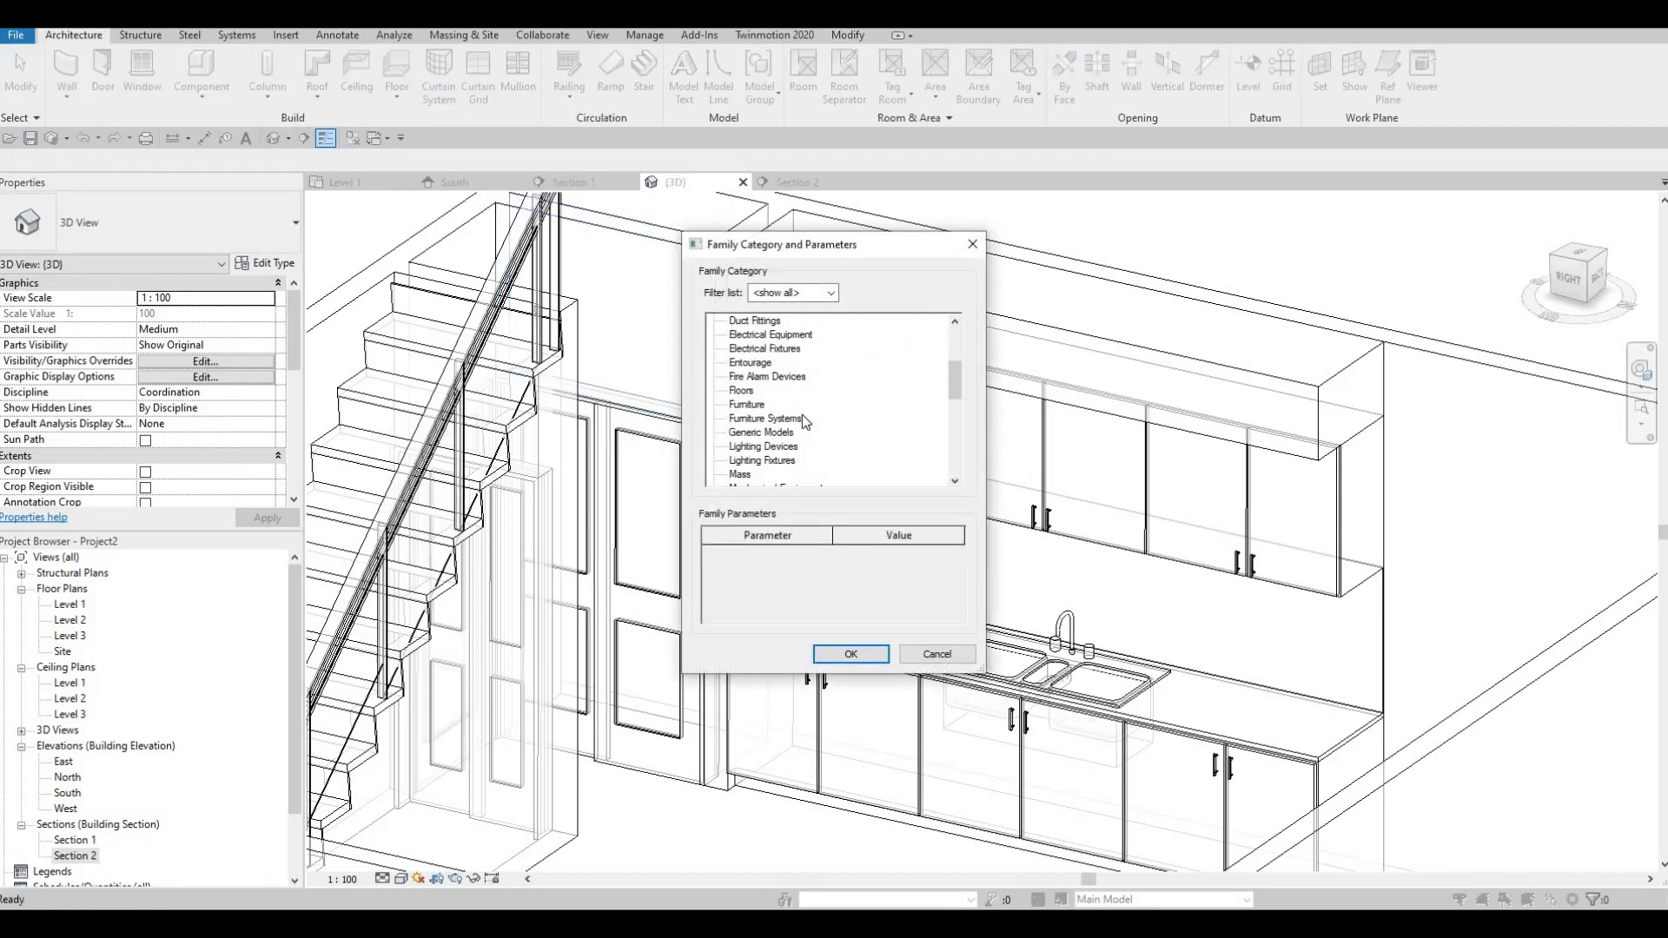
scroll(801, 415, up, 2)
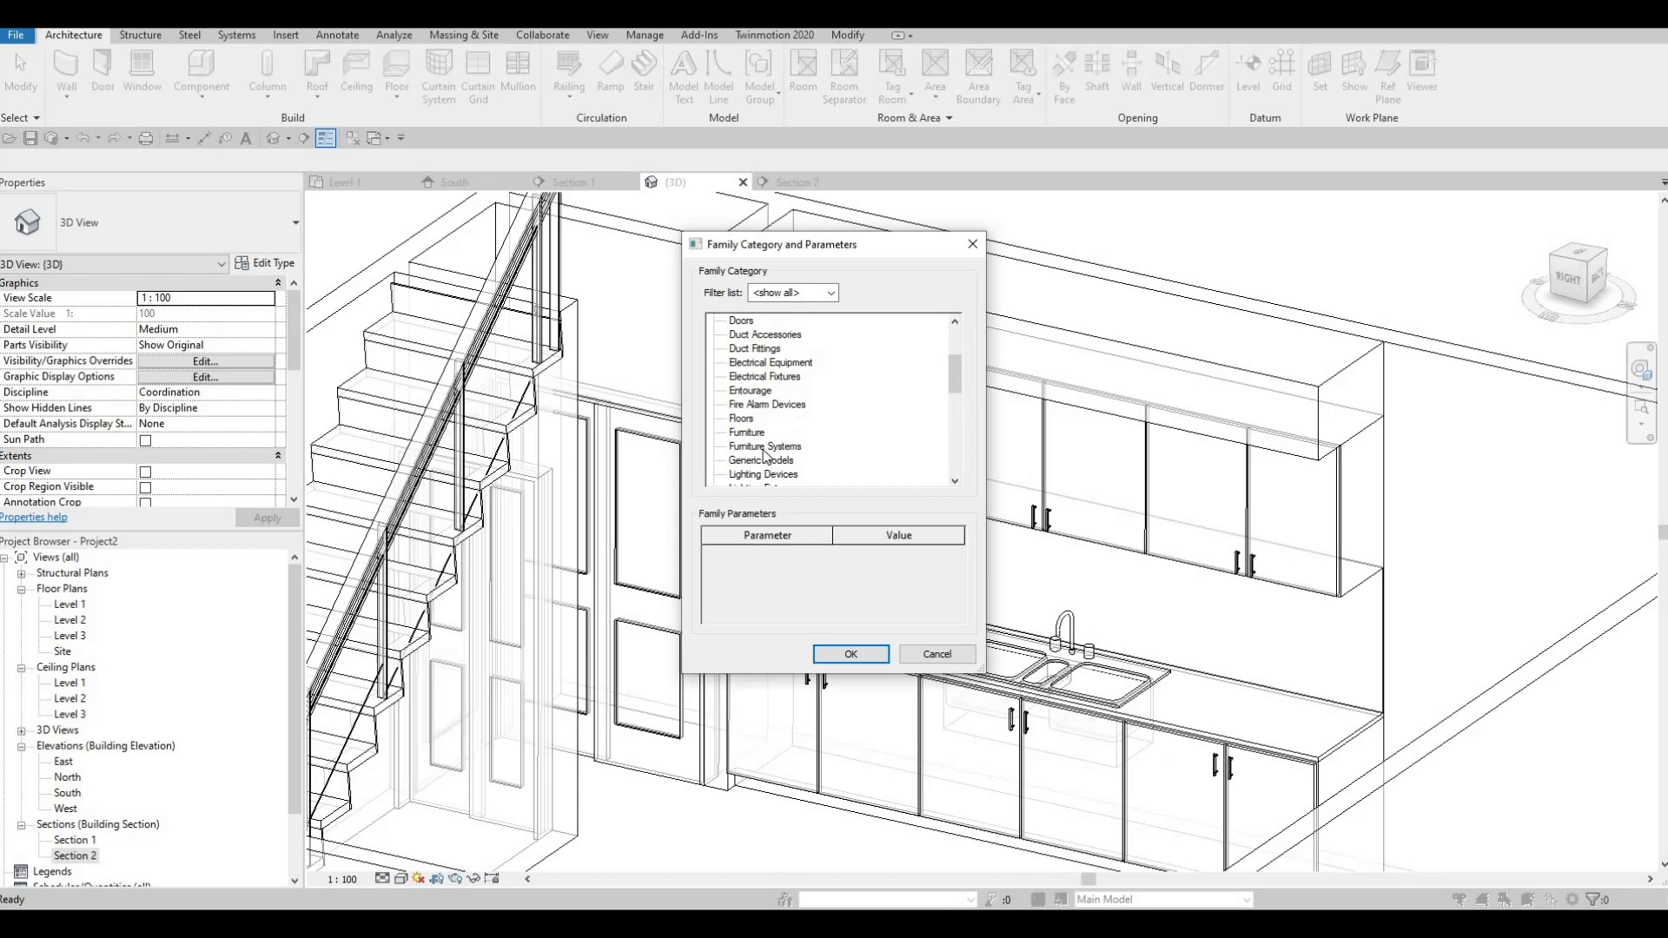
scroll(801, 414, down, 1)
click(841, 654)
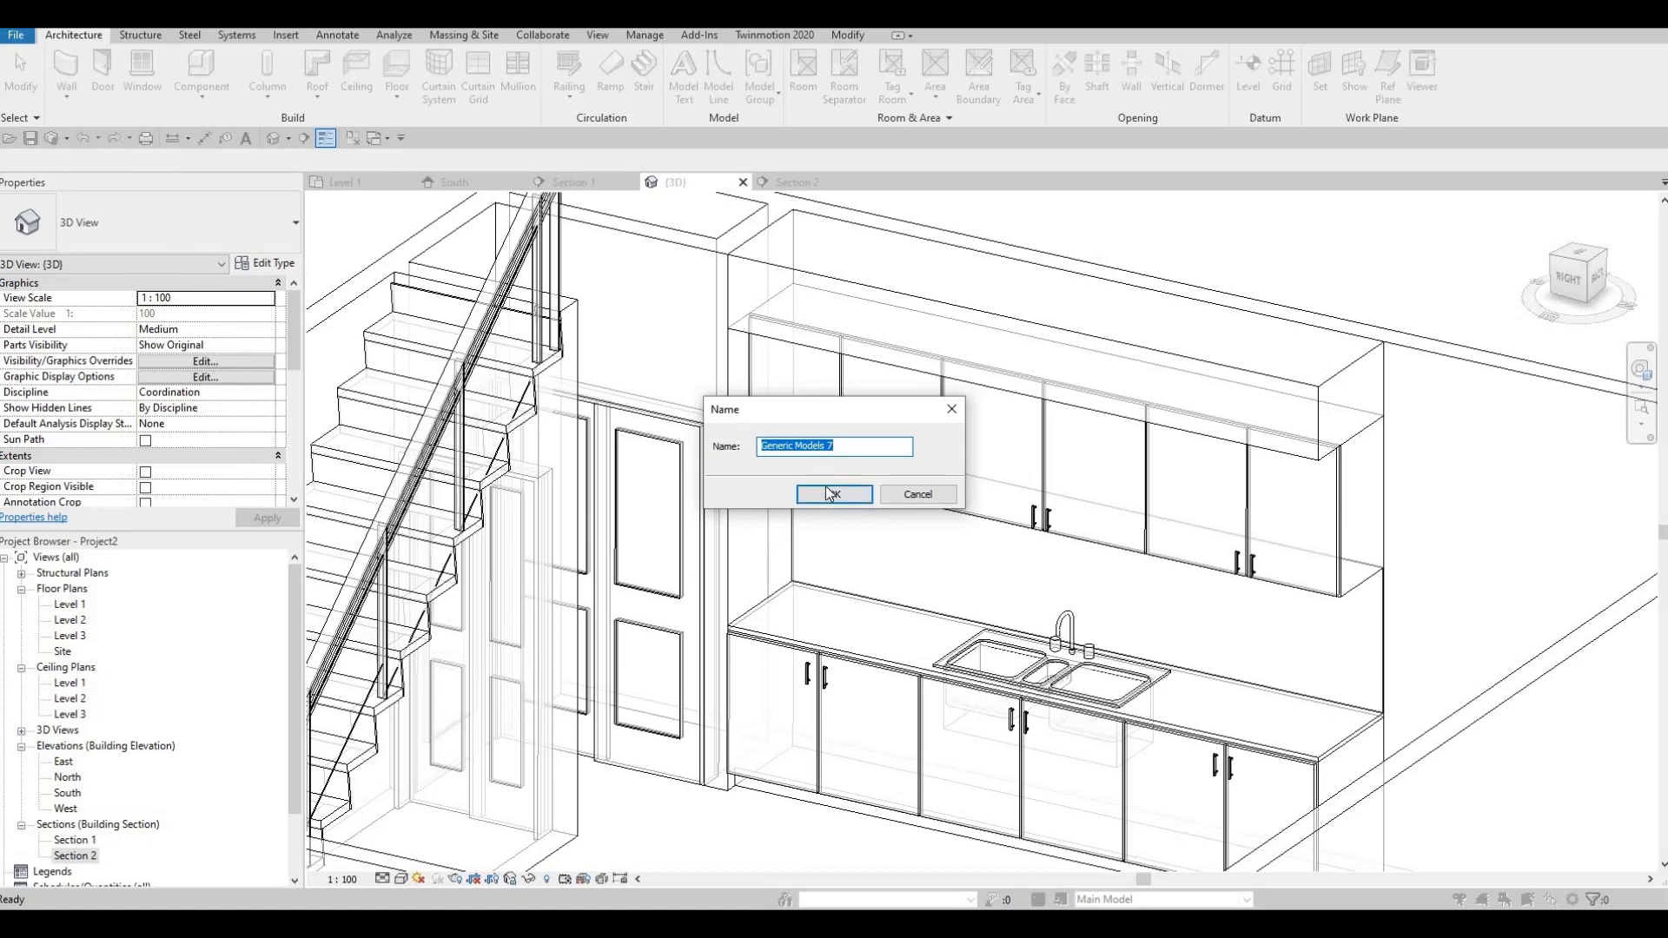
key(Return)
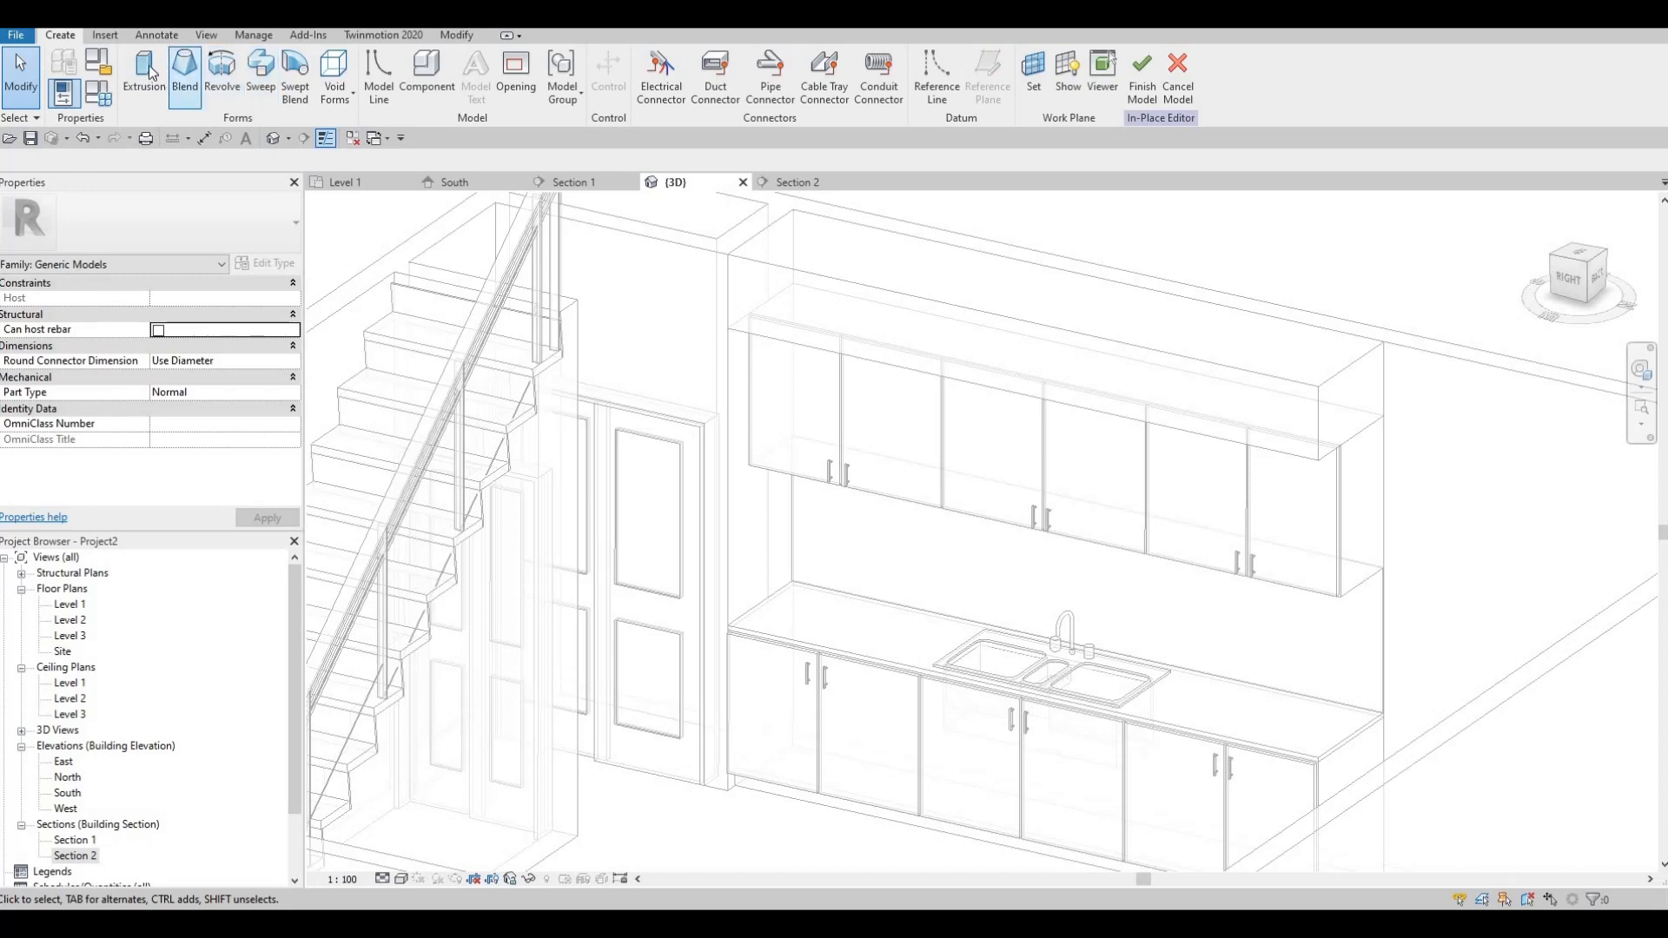
Start a solid extrusion with the face of the interior side wall beside the countertop as its picked work plane.
click(144, 71)
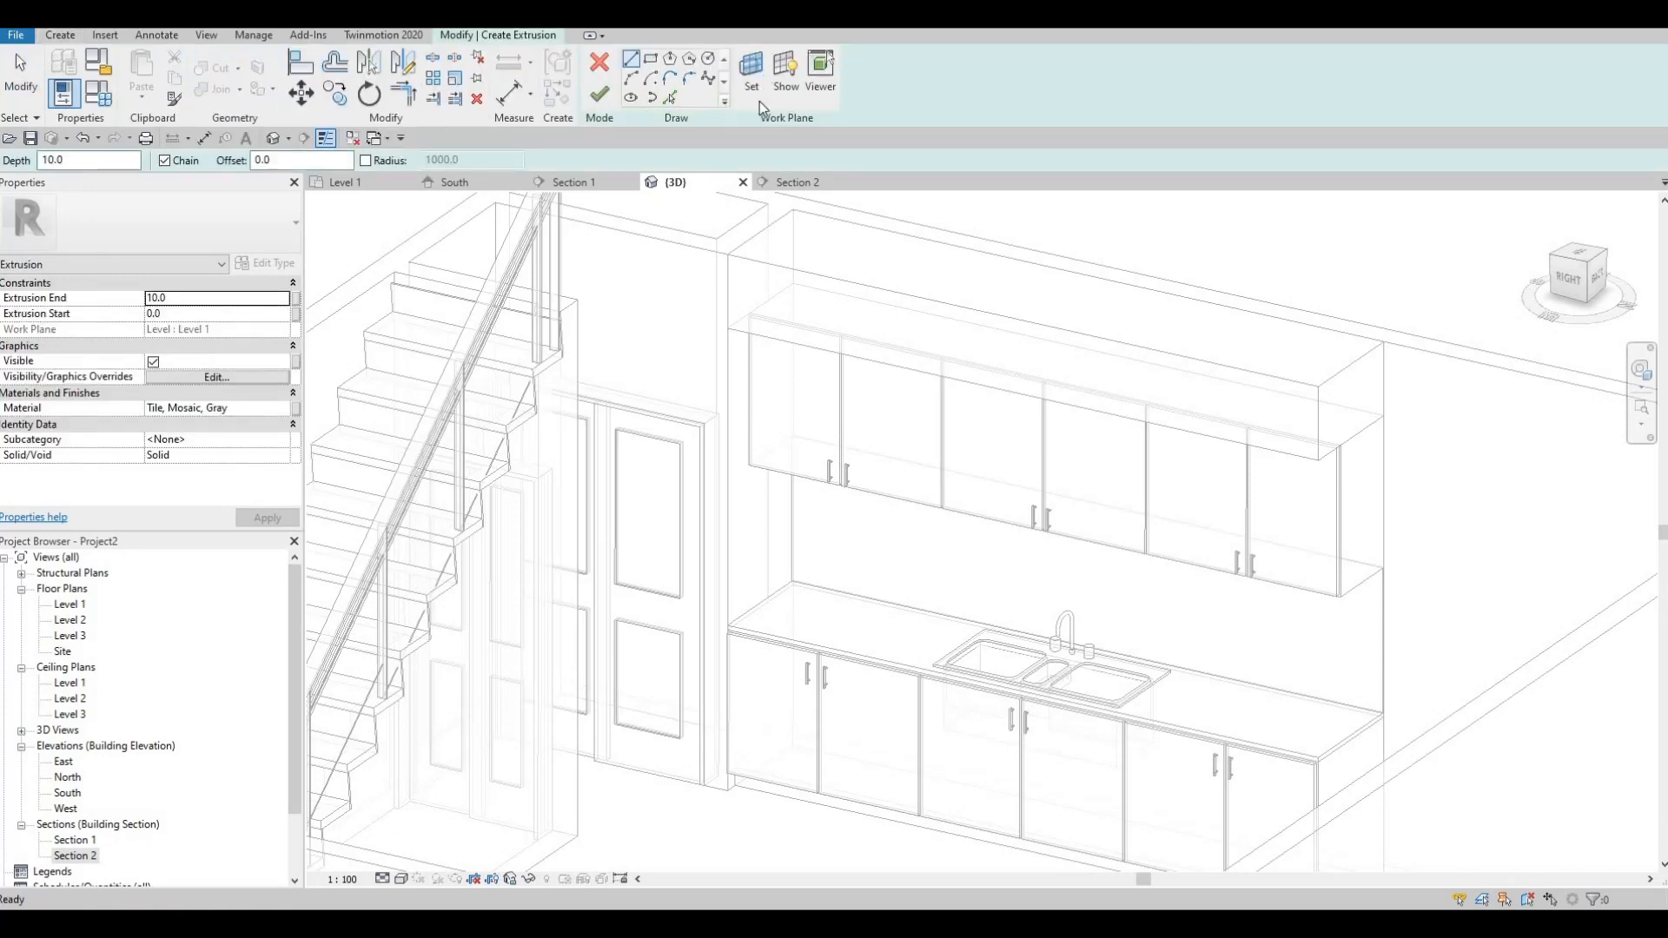
click(752, 72)
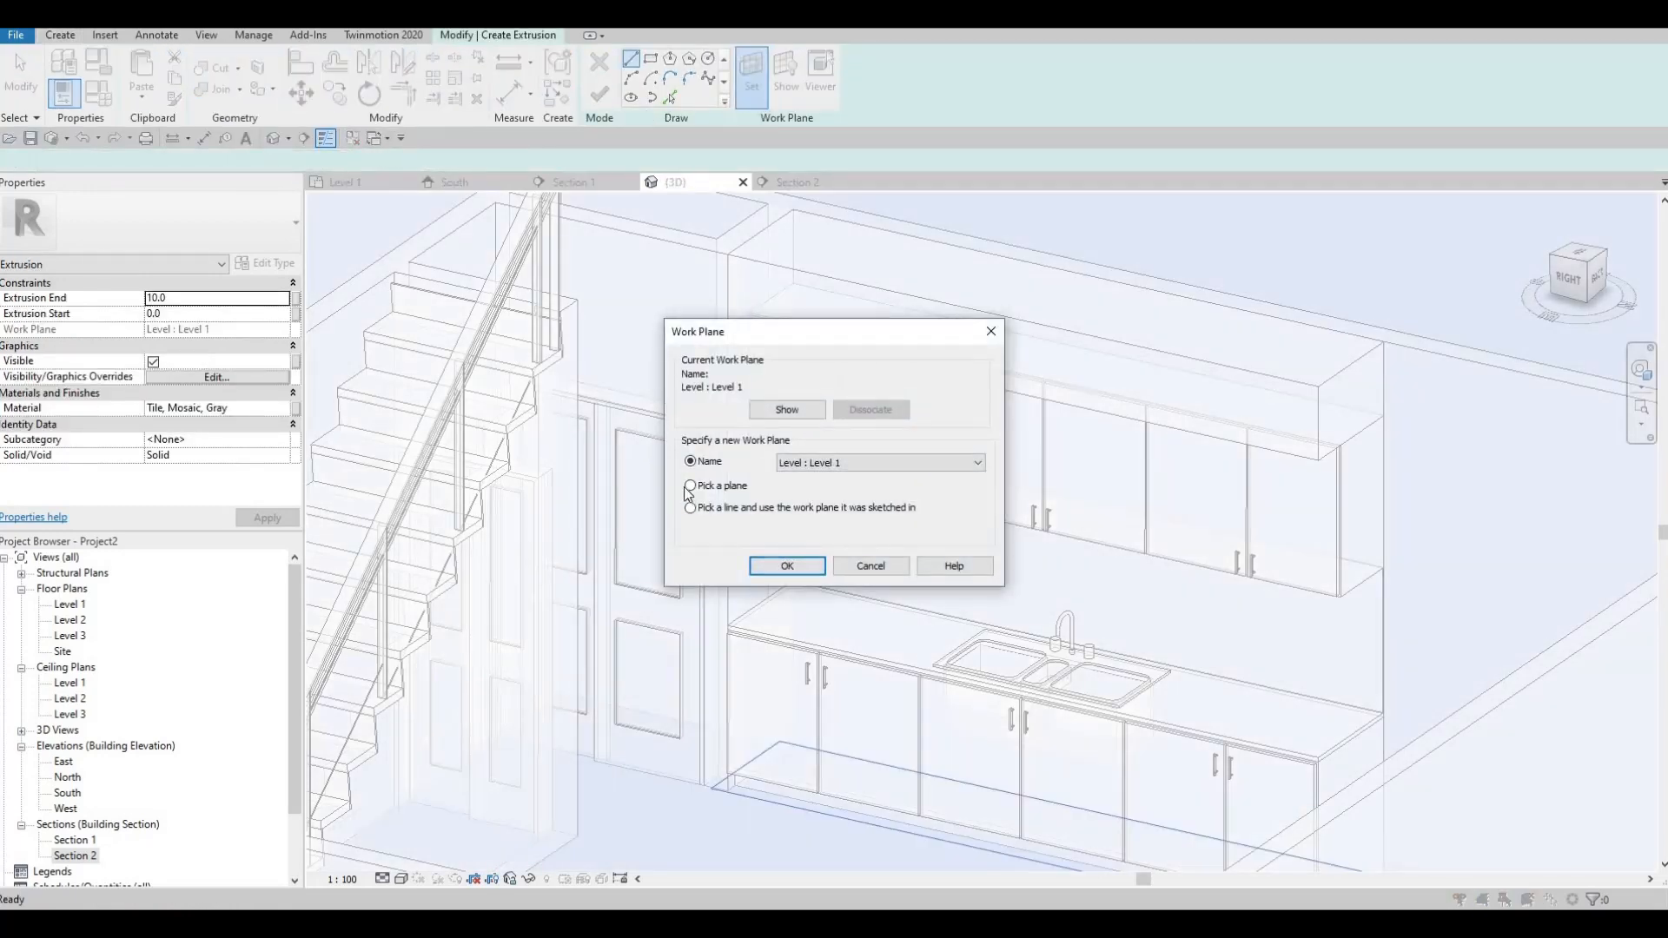
click(754, 563)
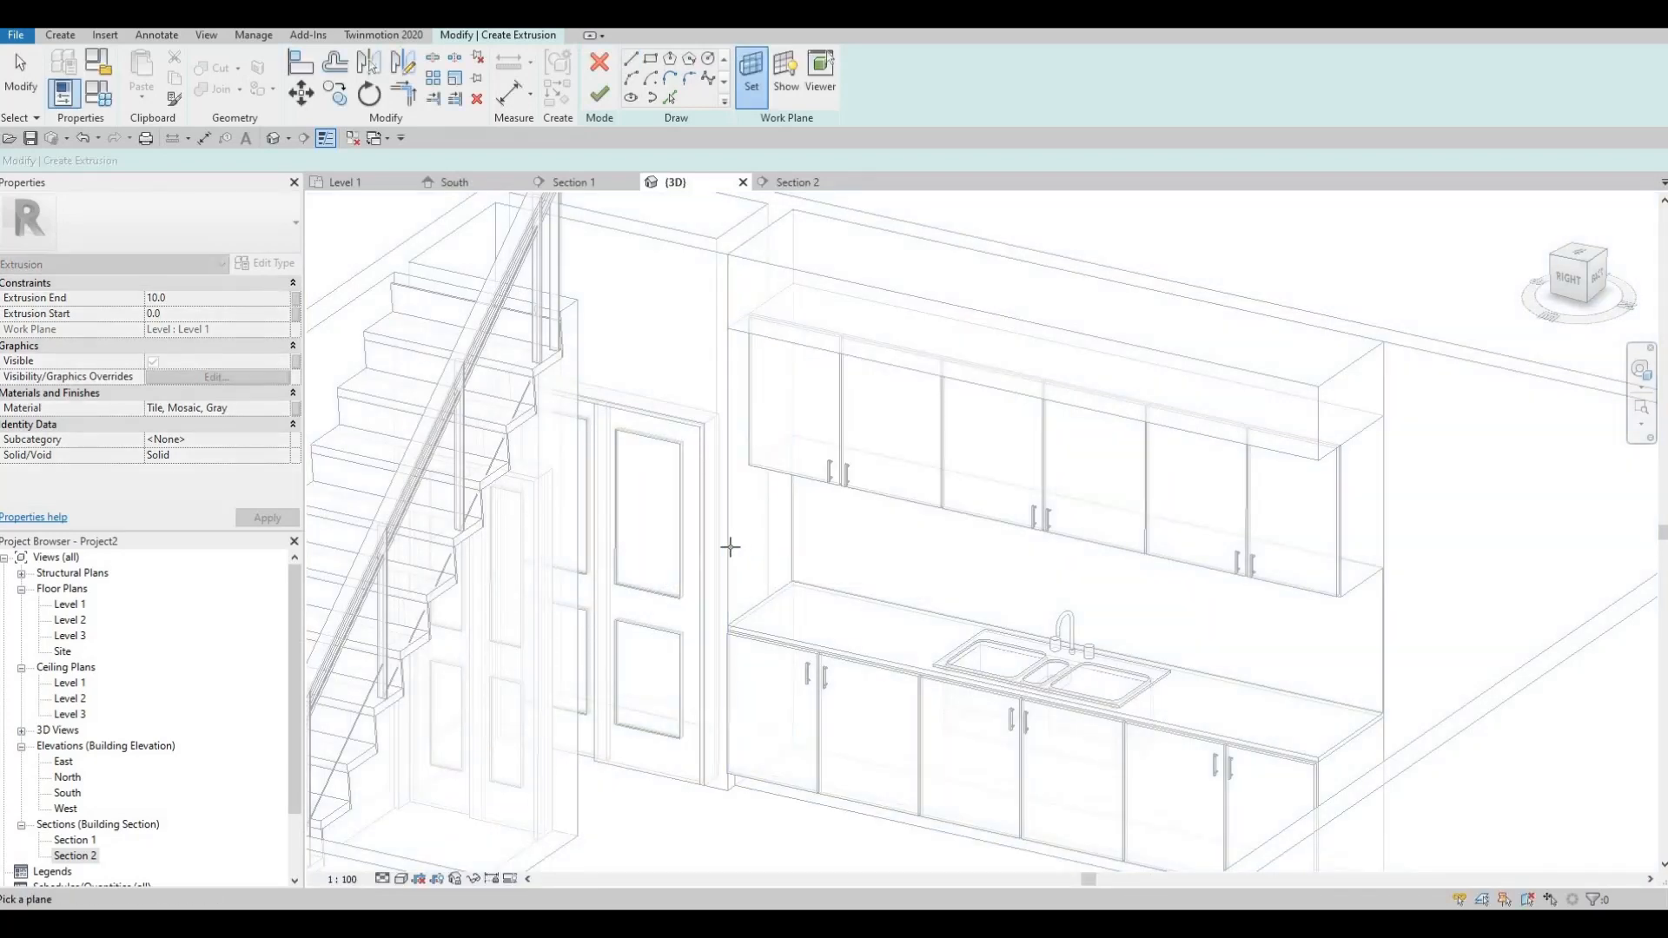
shift+middle_drag(758, 498, 800, 503)
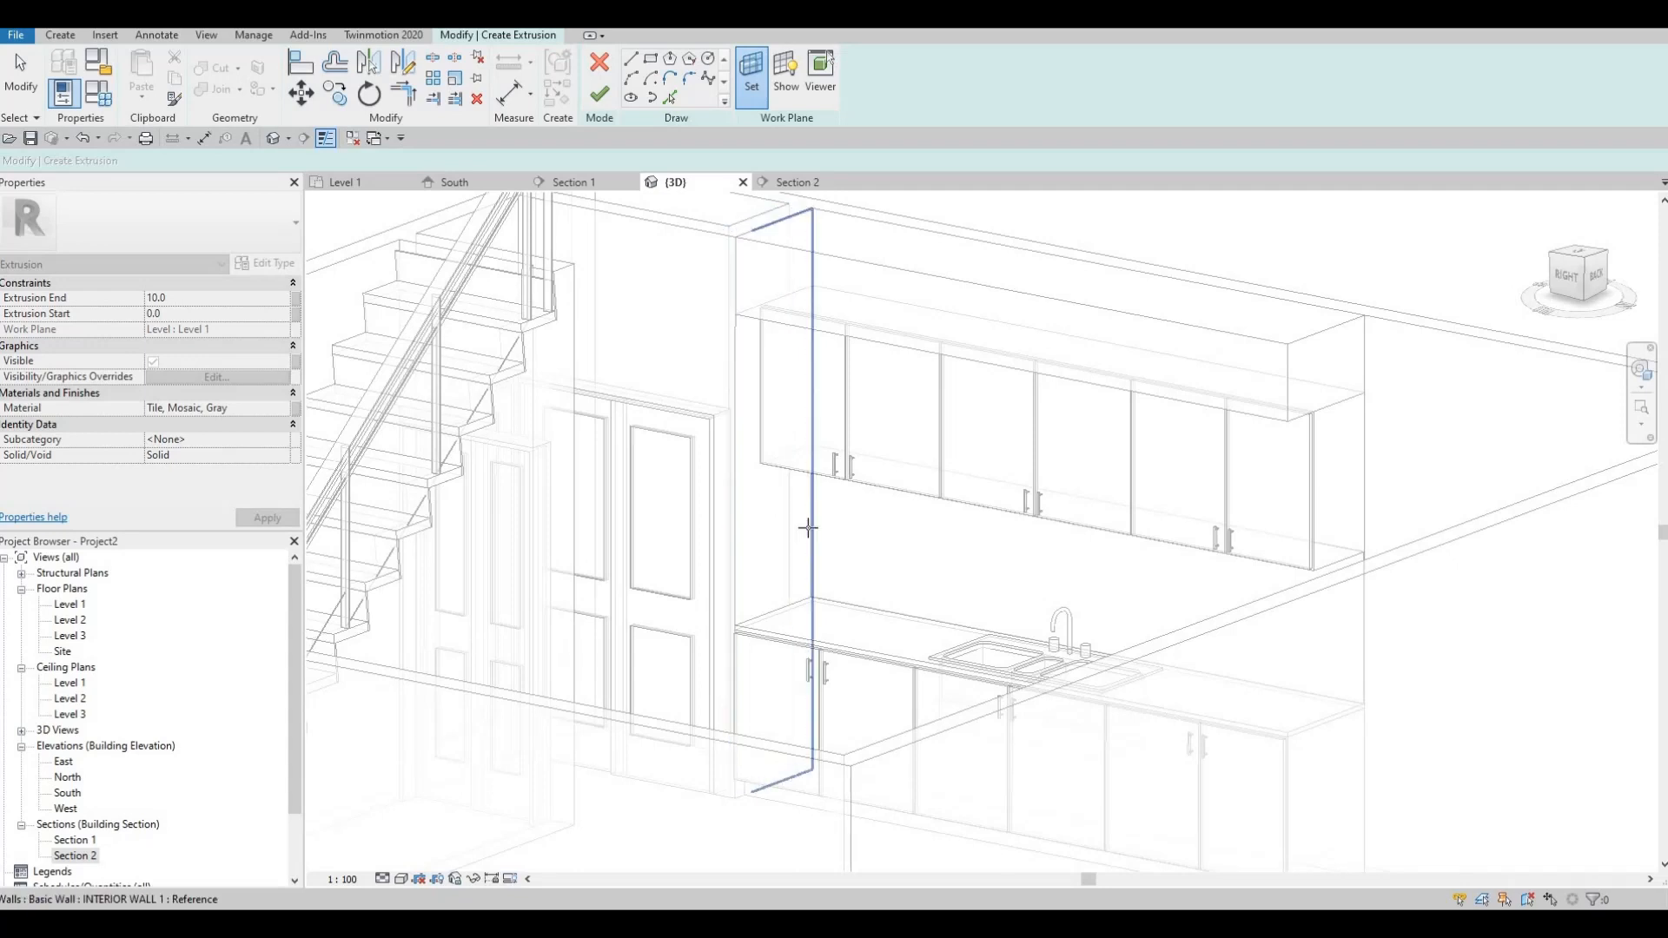
click(800, 522)
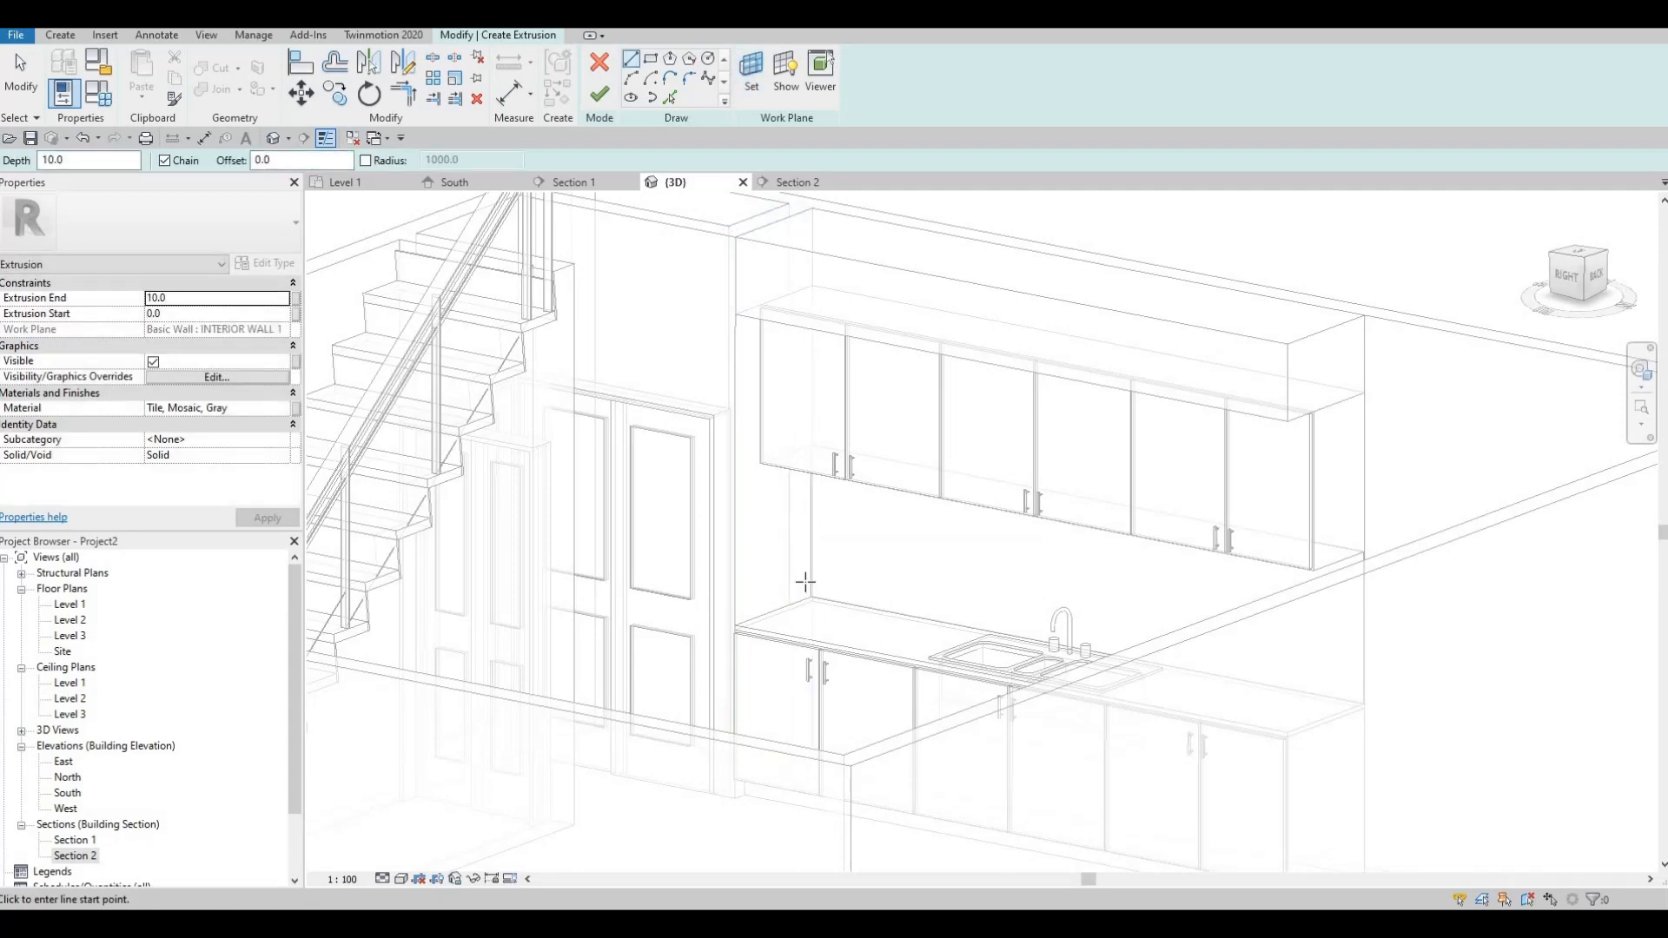
Sketch a rectangle about 680 mm wide and 812 mm high between countertop and wall cabinet, and finish the extrusion and the in-place model.
shift+middle_drag(800, 521, 486, 280)
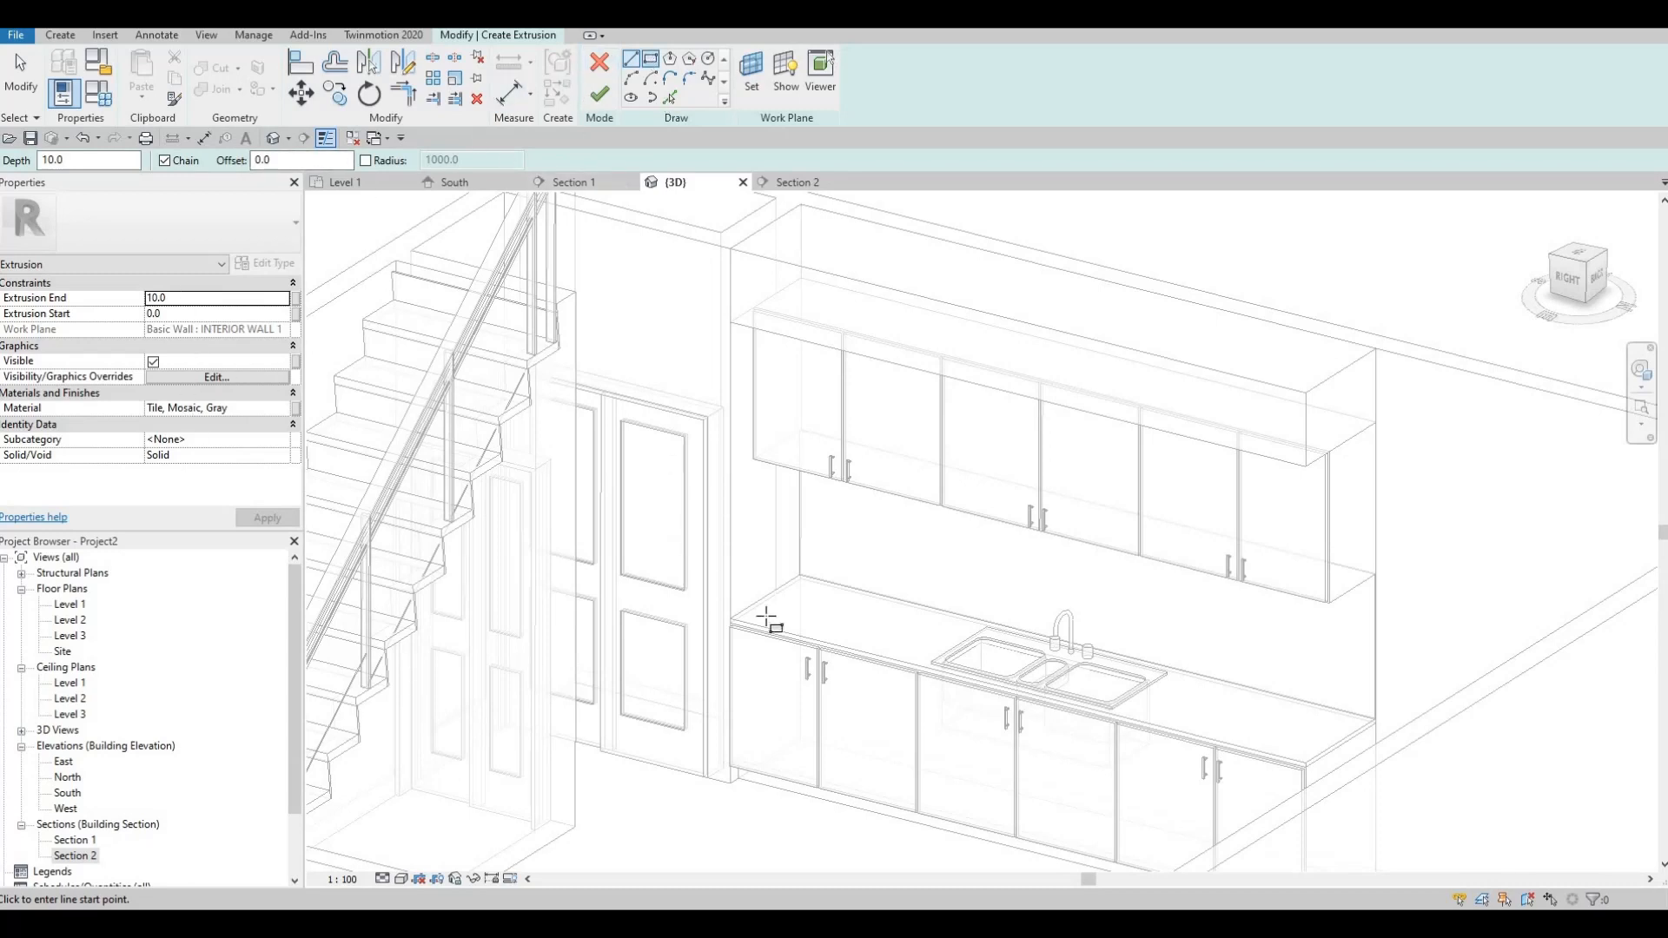
scroll(767, 619, up, 5)
click(710, 620)
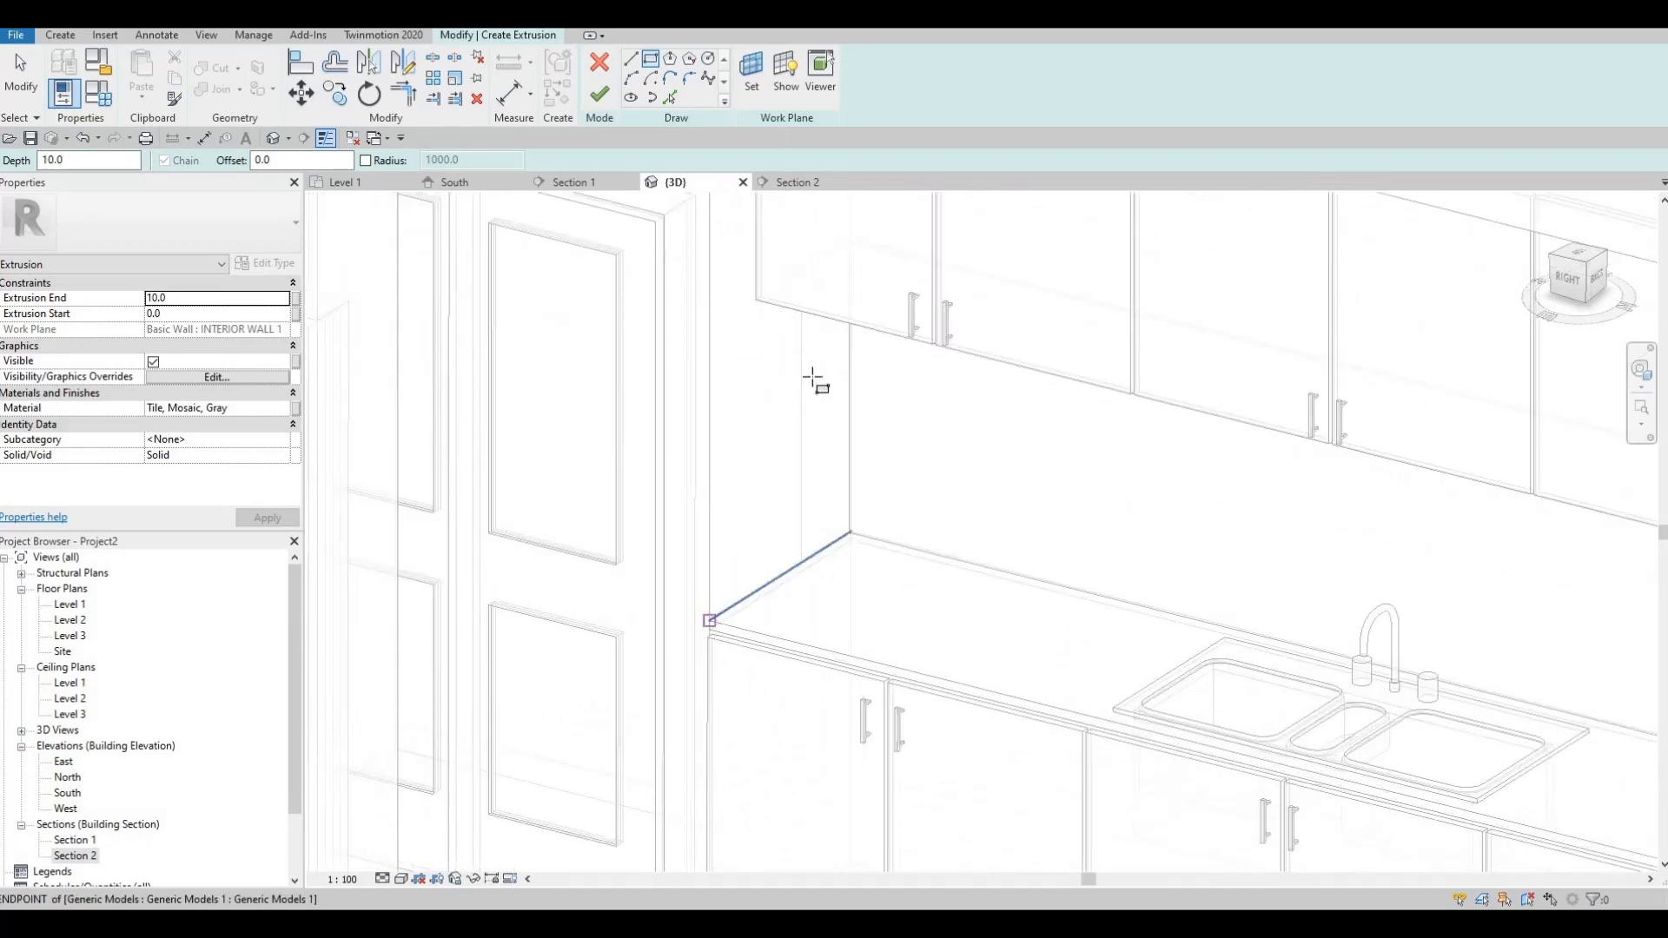
middle_drag(810, 382, 776, 583)
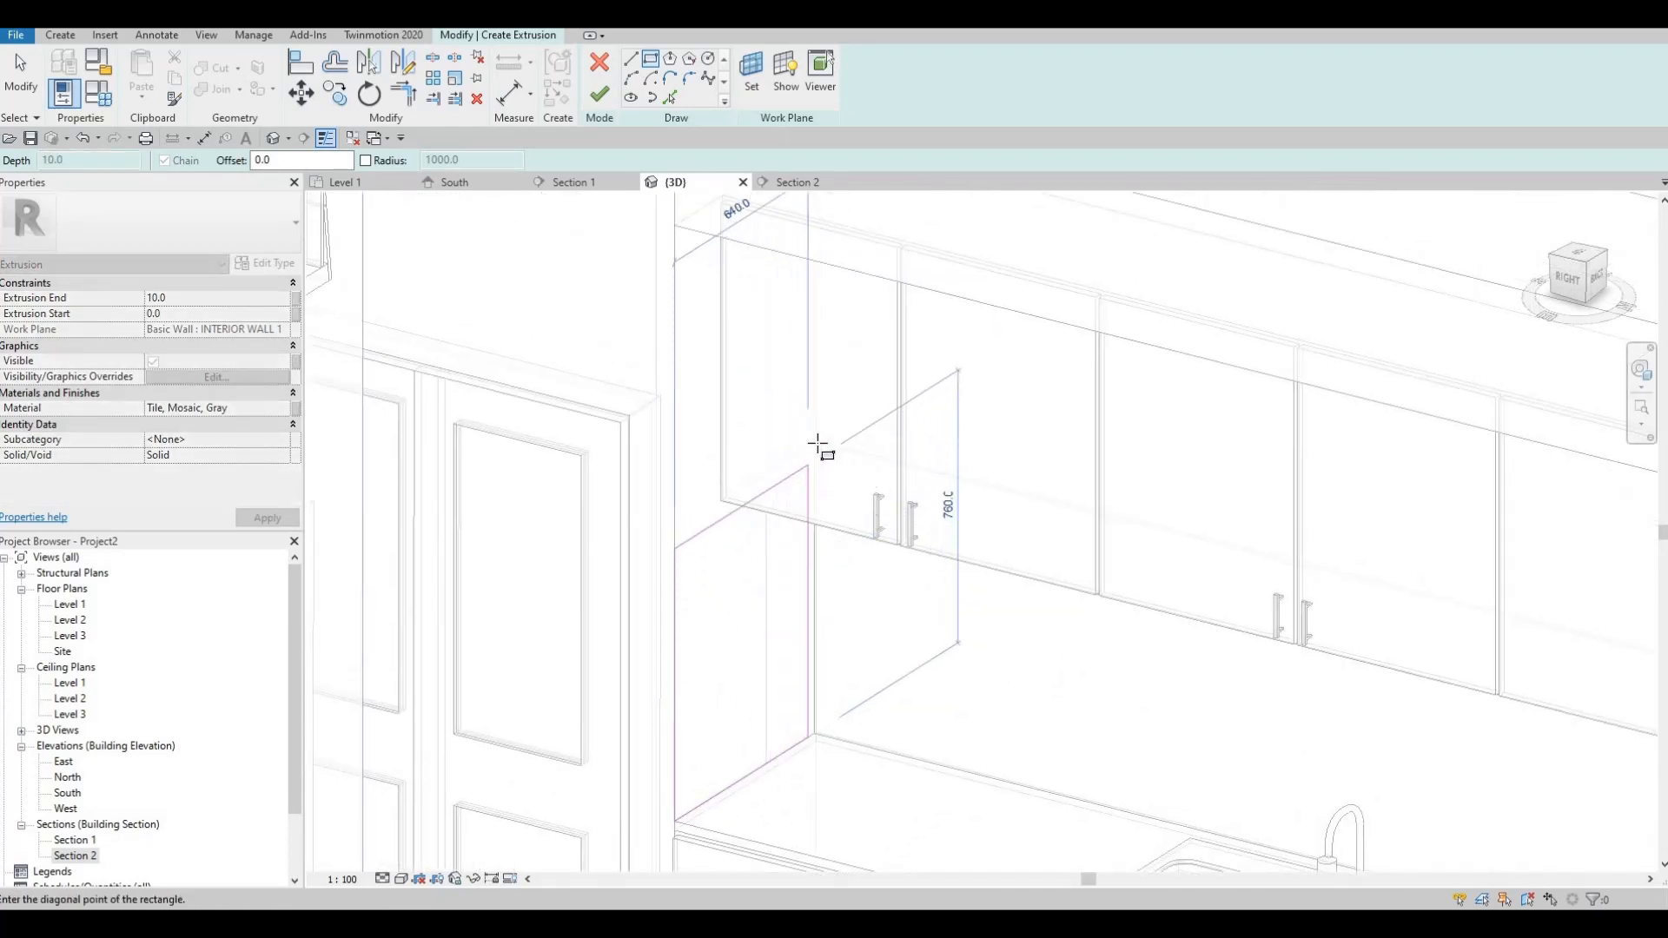
click(650, 335)
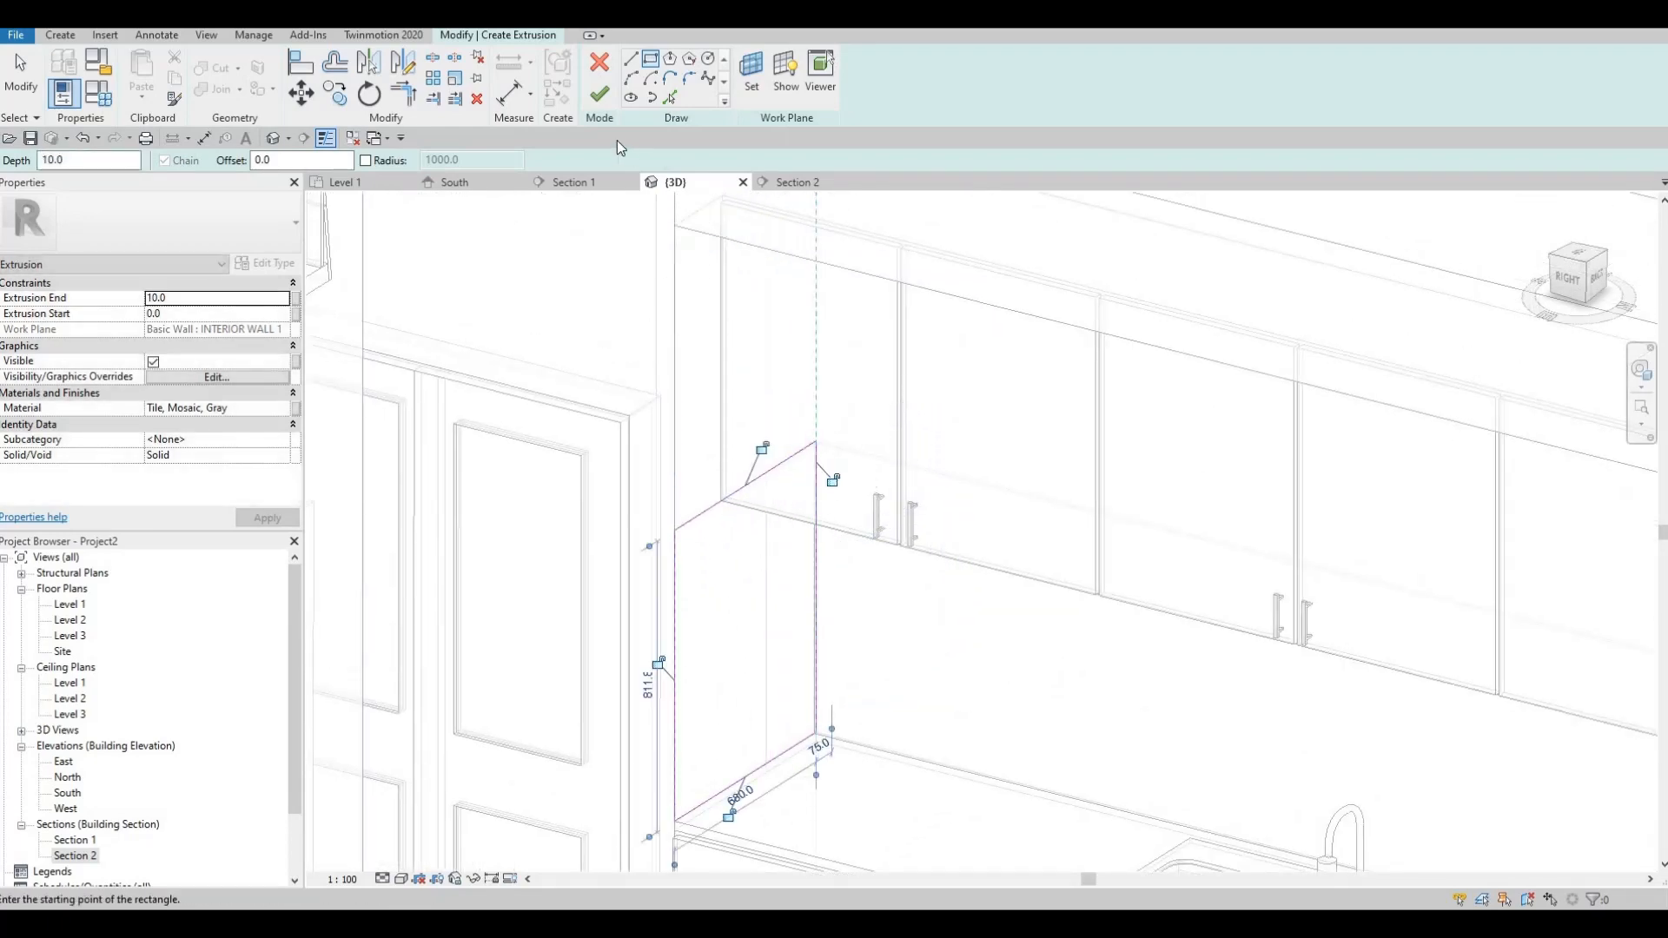
click(599, 93)
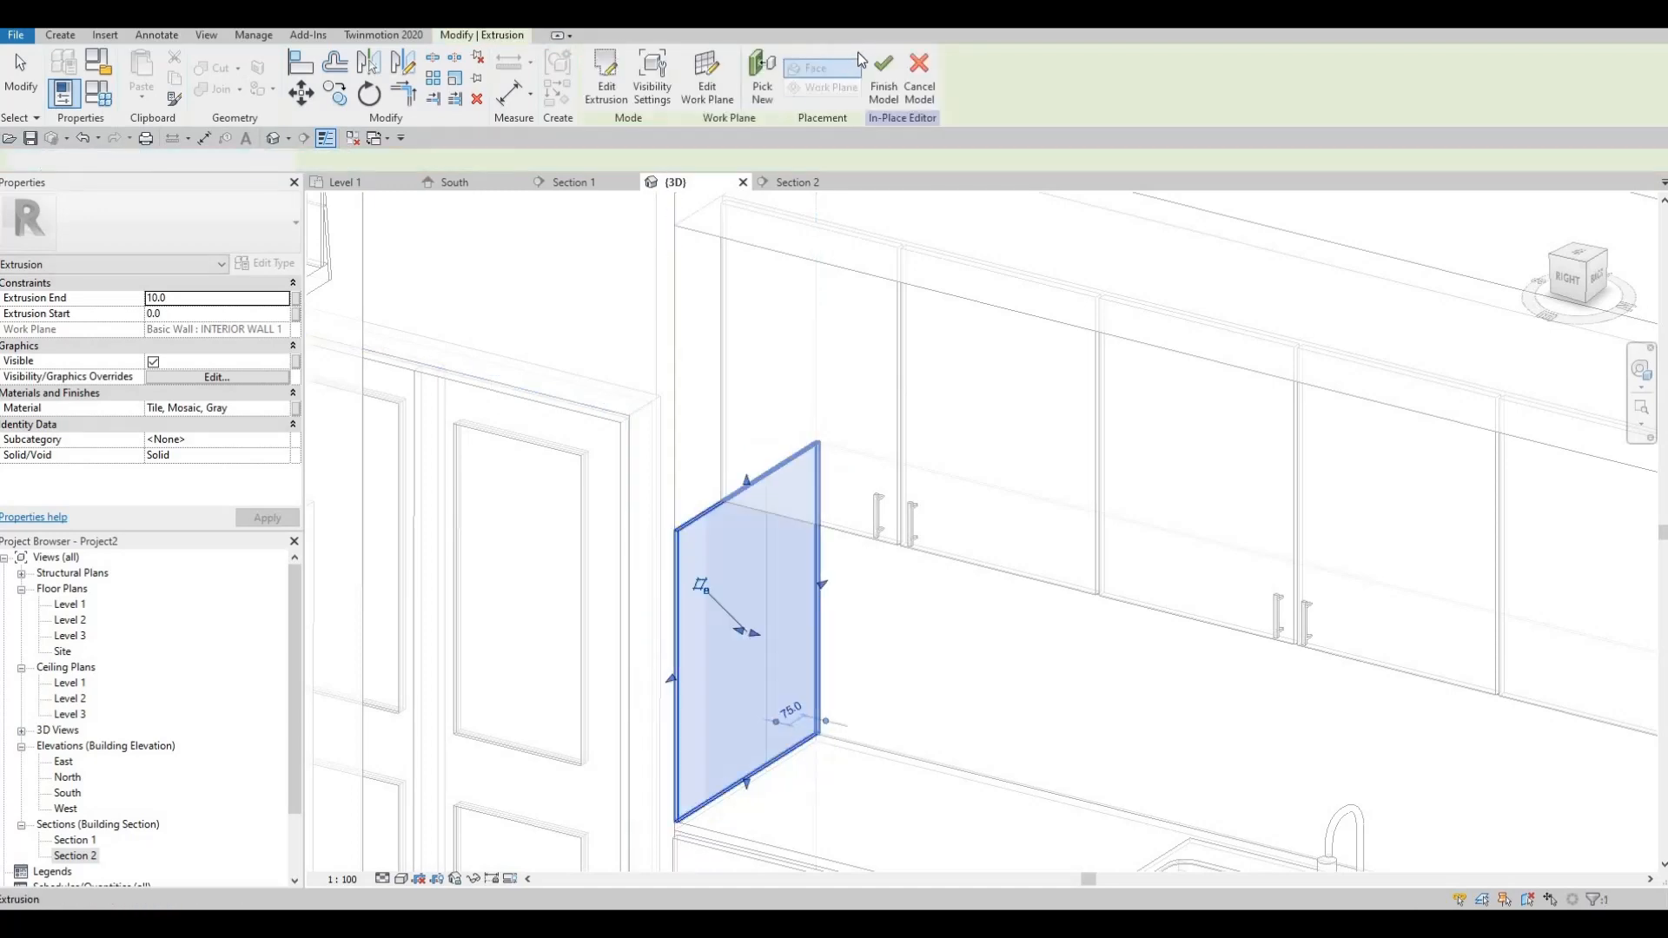
click(884, 78)
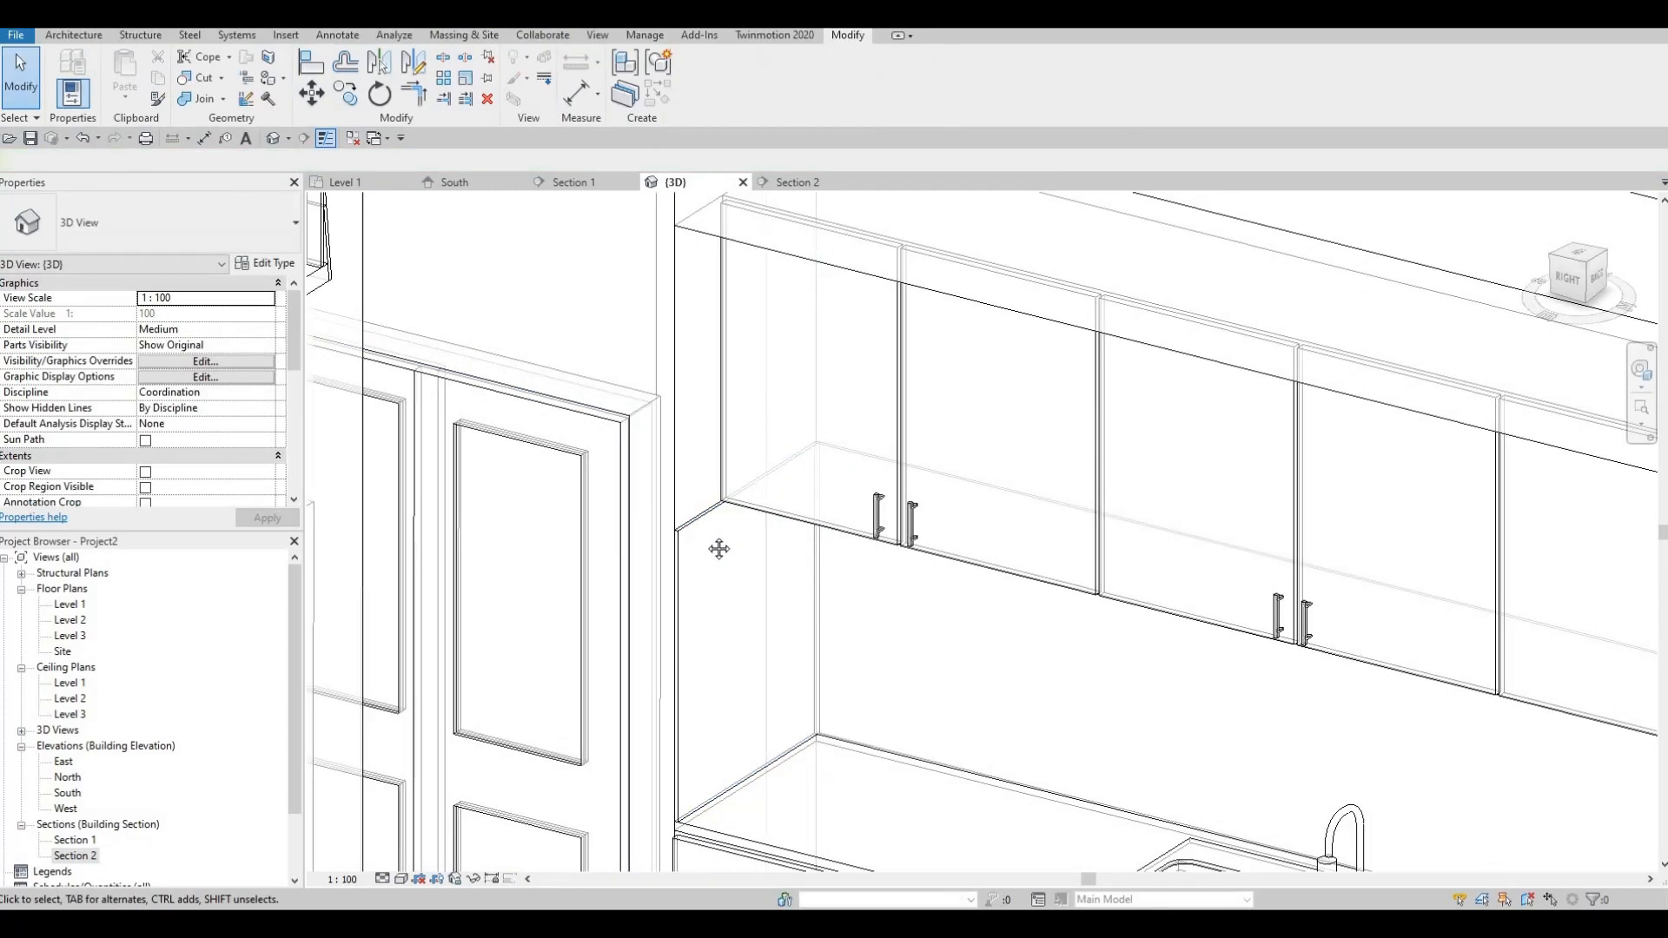
Reopen the side-wall backsplash panel for in-place editing and enter its extrusion sketch.
shift+middle_drag(715, 547, 608, 551)
middle_drag(491, 371, 535, 437)
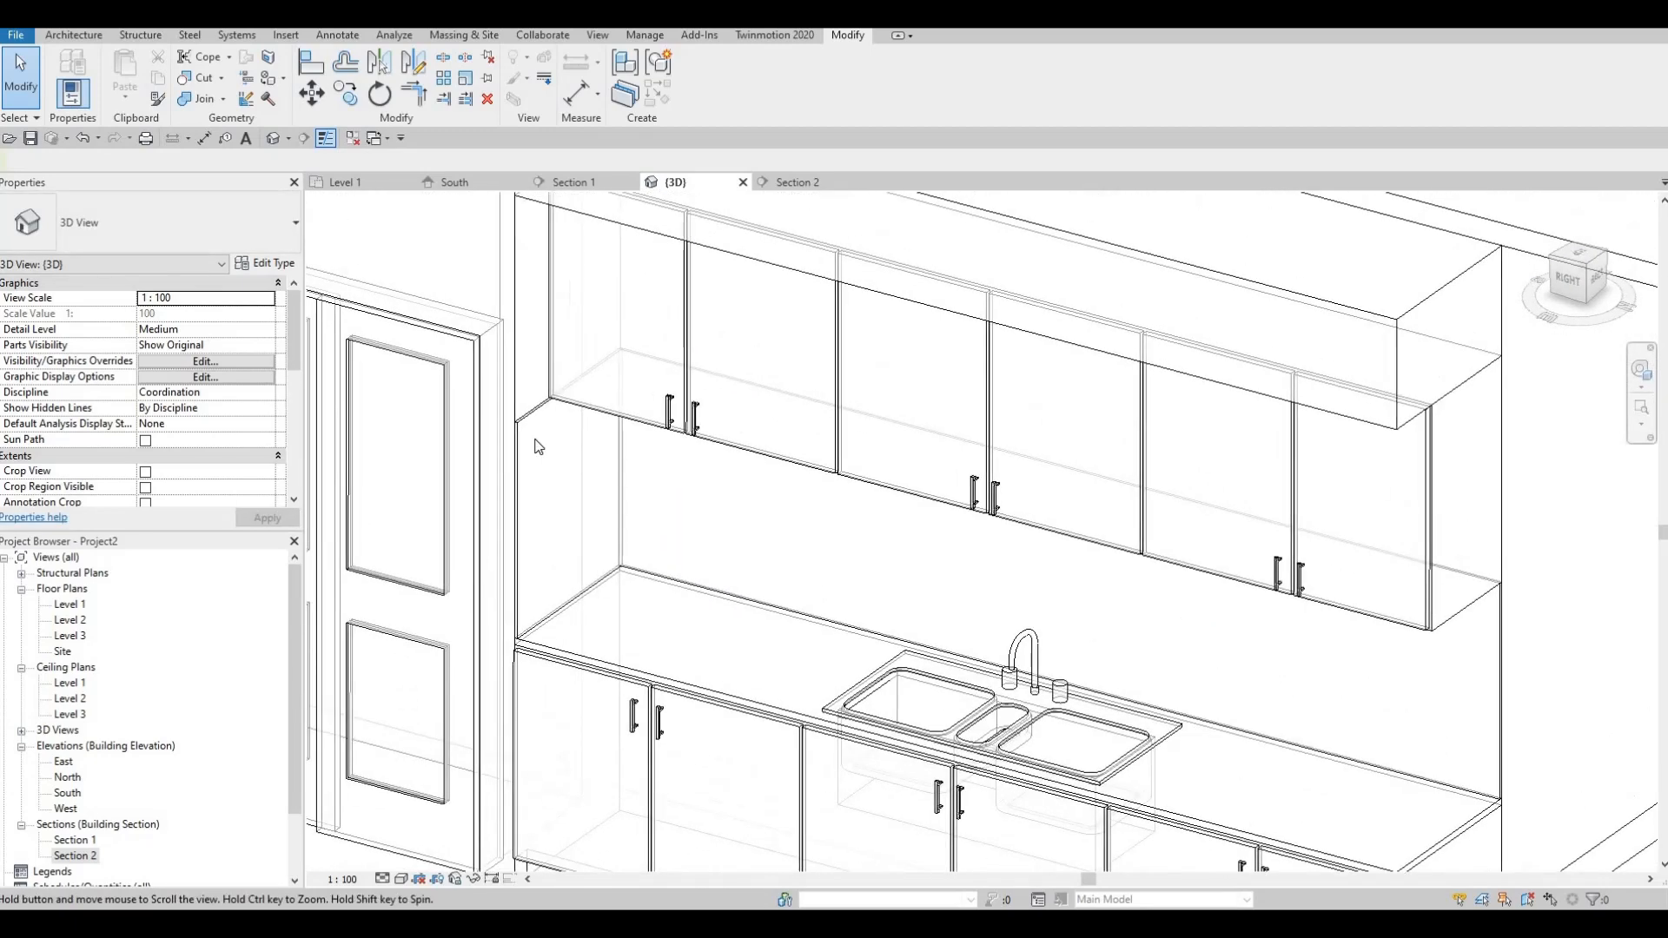
click(534, 411)
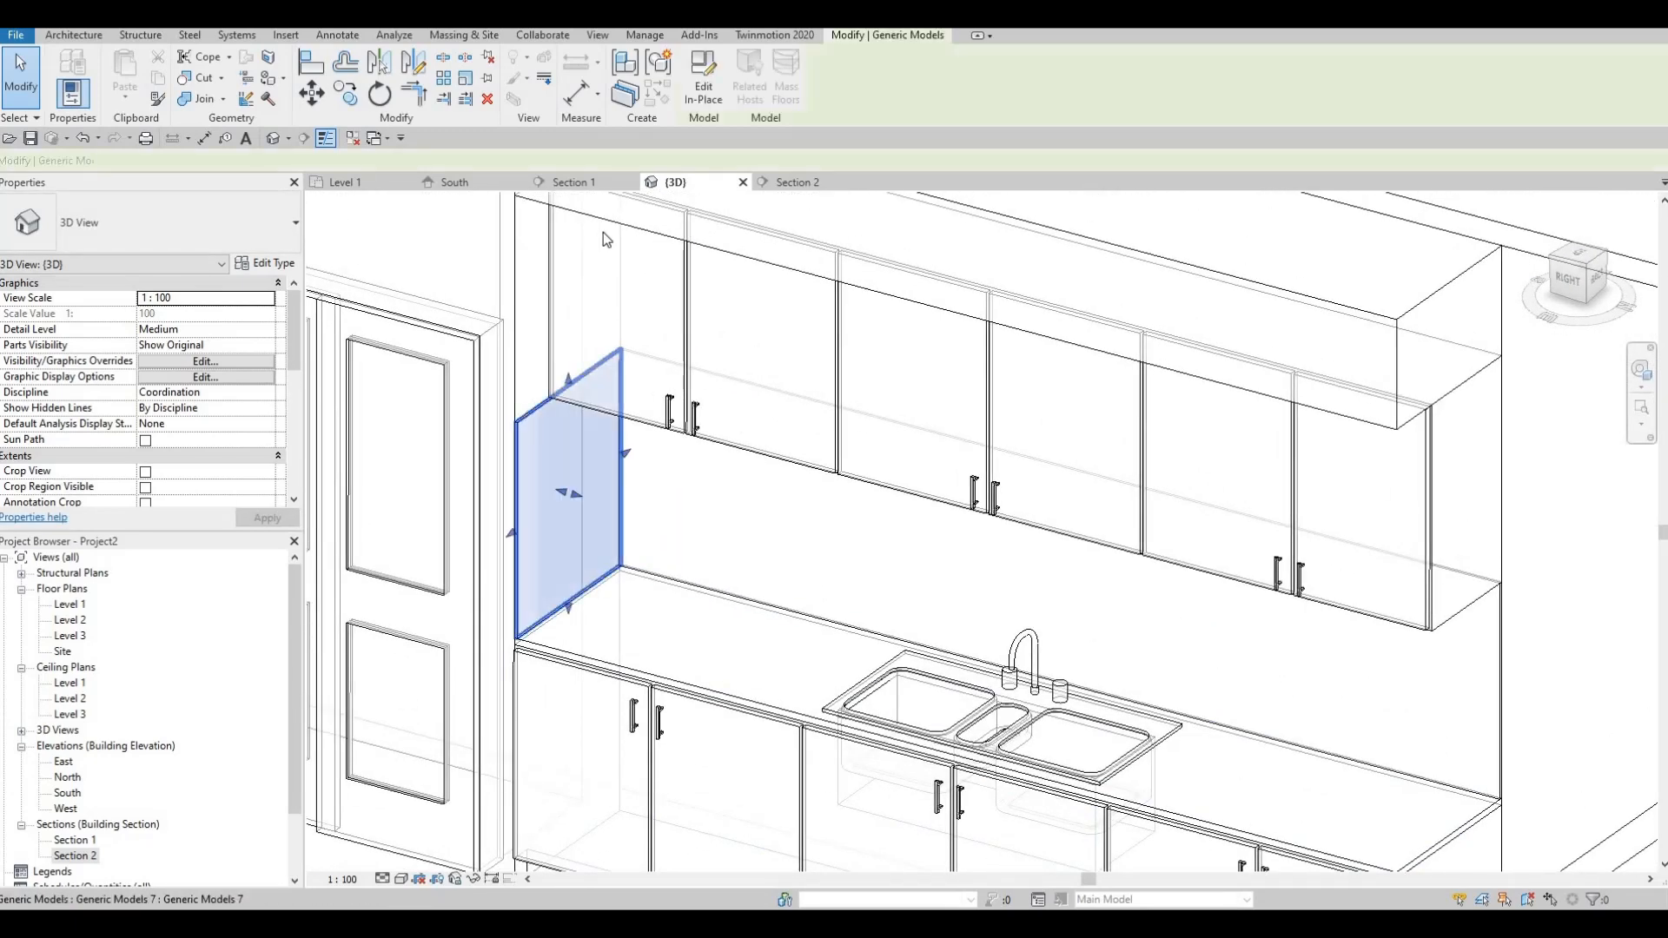
click(704, 78)
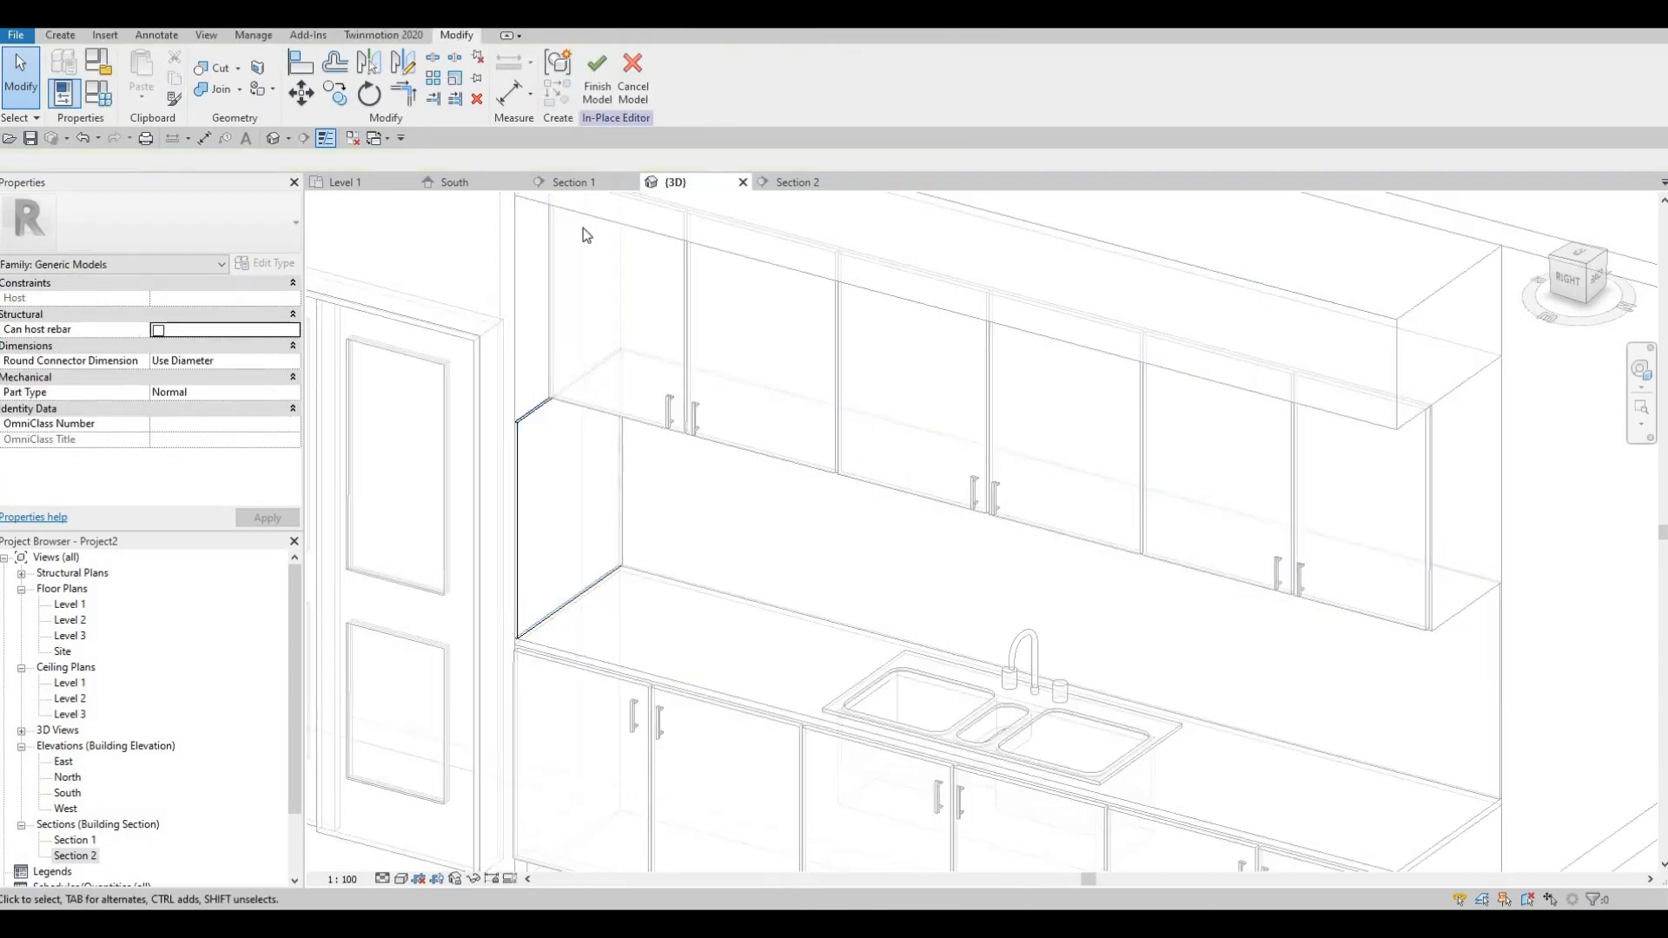
click(534, 410)
click(606, 78)
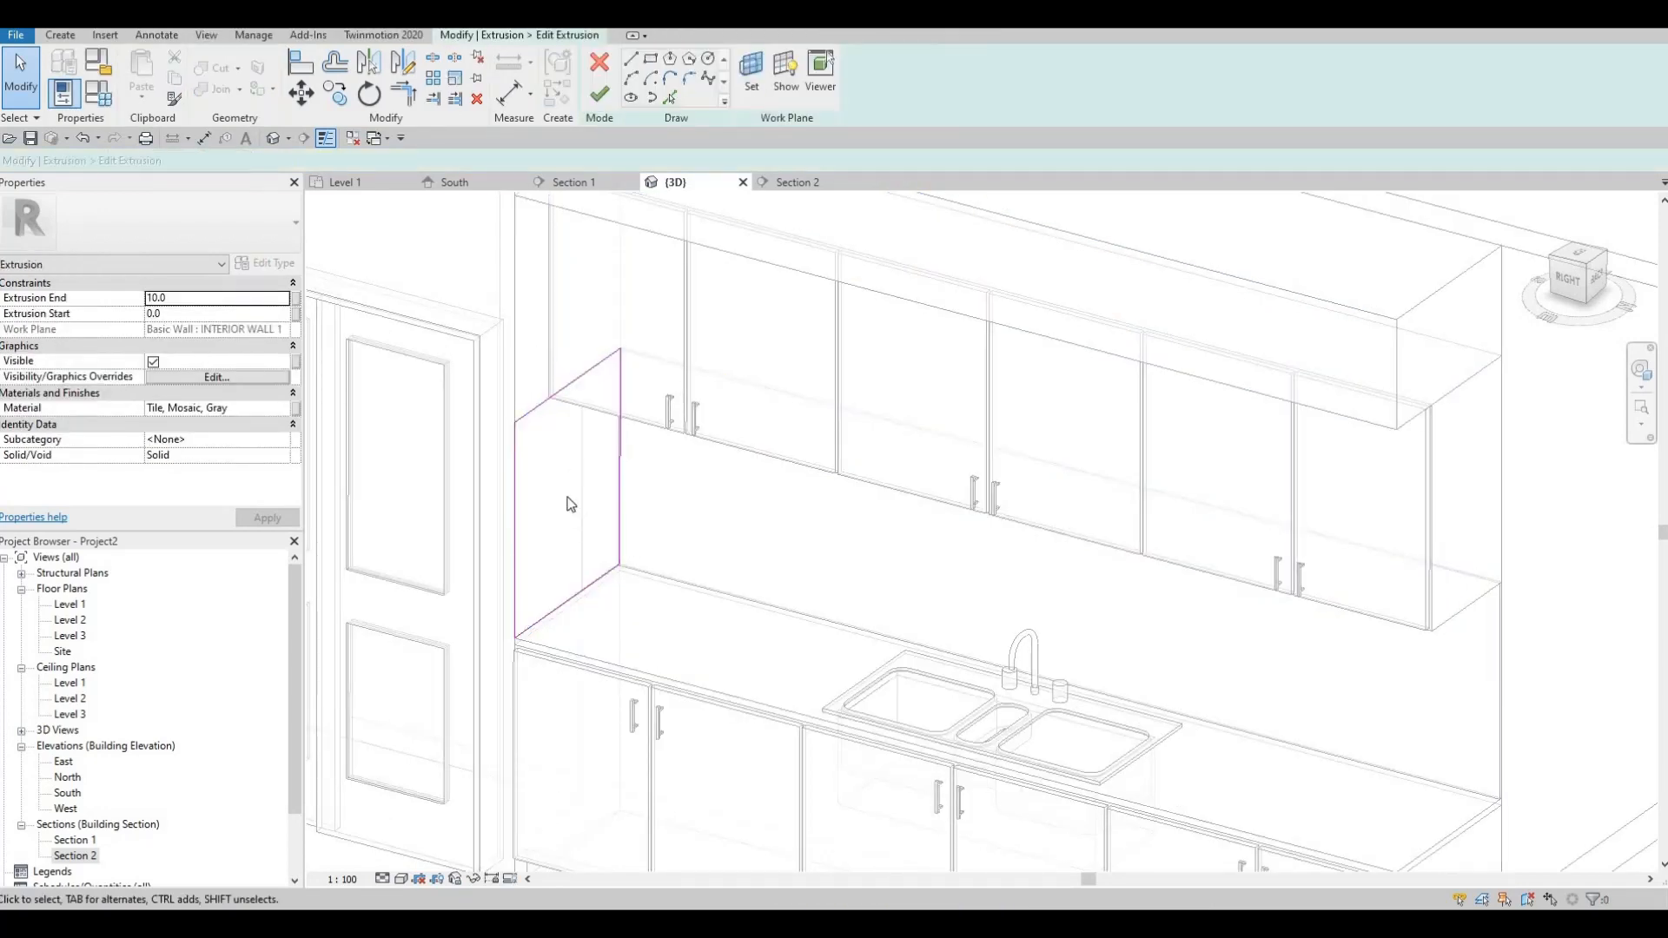
Add a rectangle about 244 mm wide above the panel, filling the side wall in front of the wall cabinets up to their top.
middle_drag(513, 198, 527, 307)
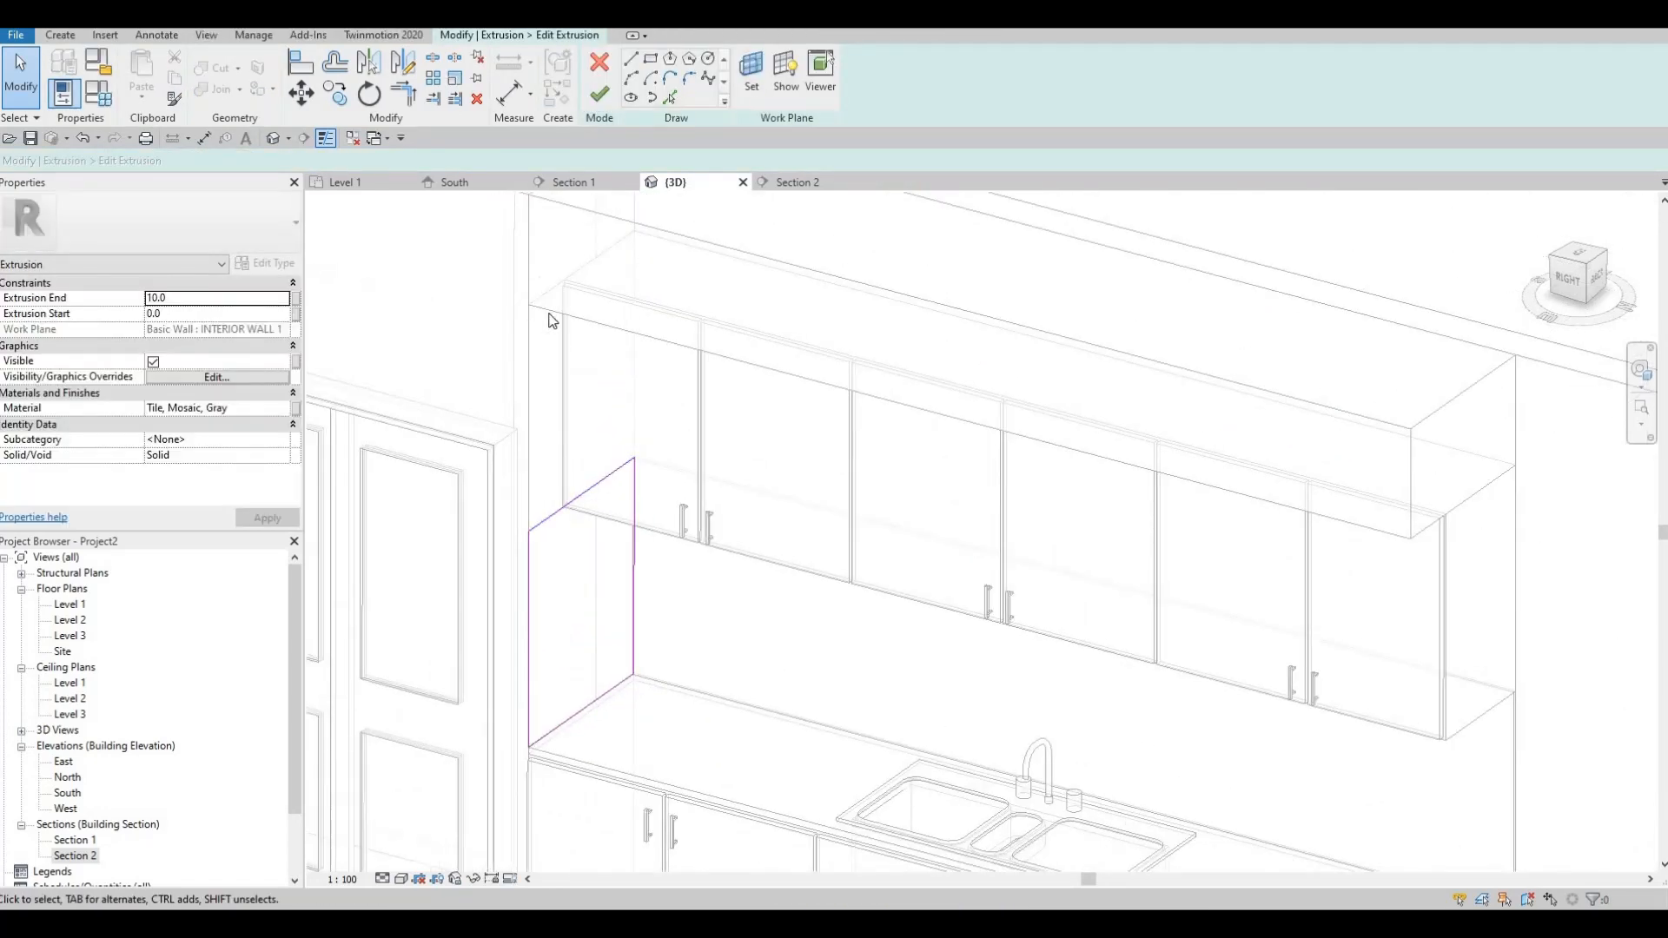
click(650, 62)
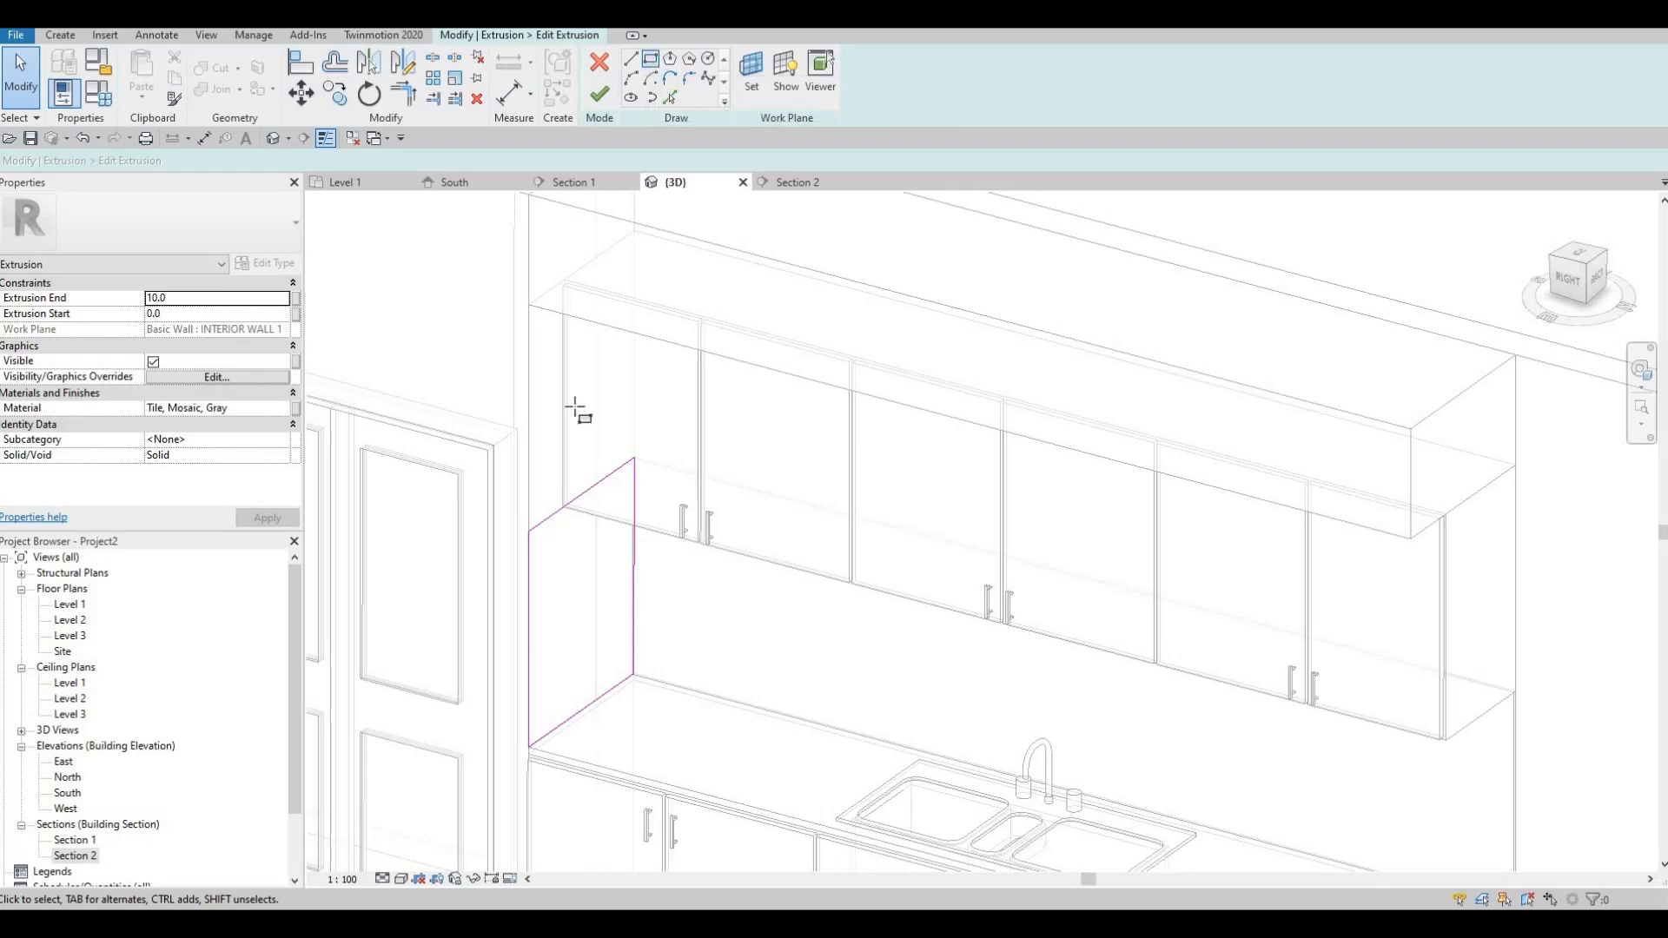
scroll(531, 564, up, 3)
click(531, 565)
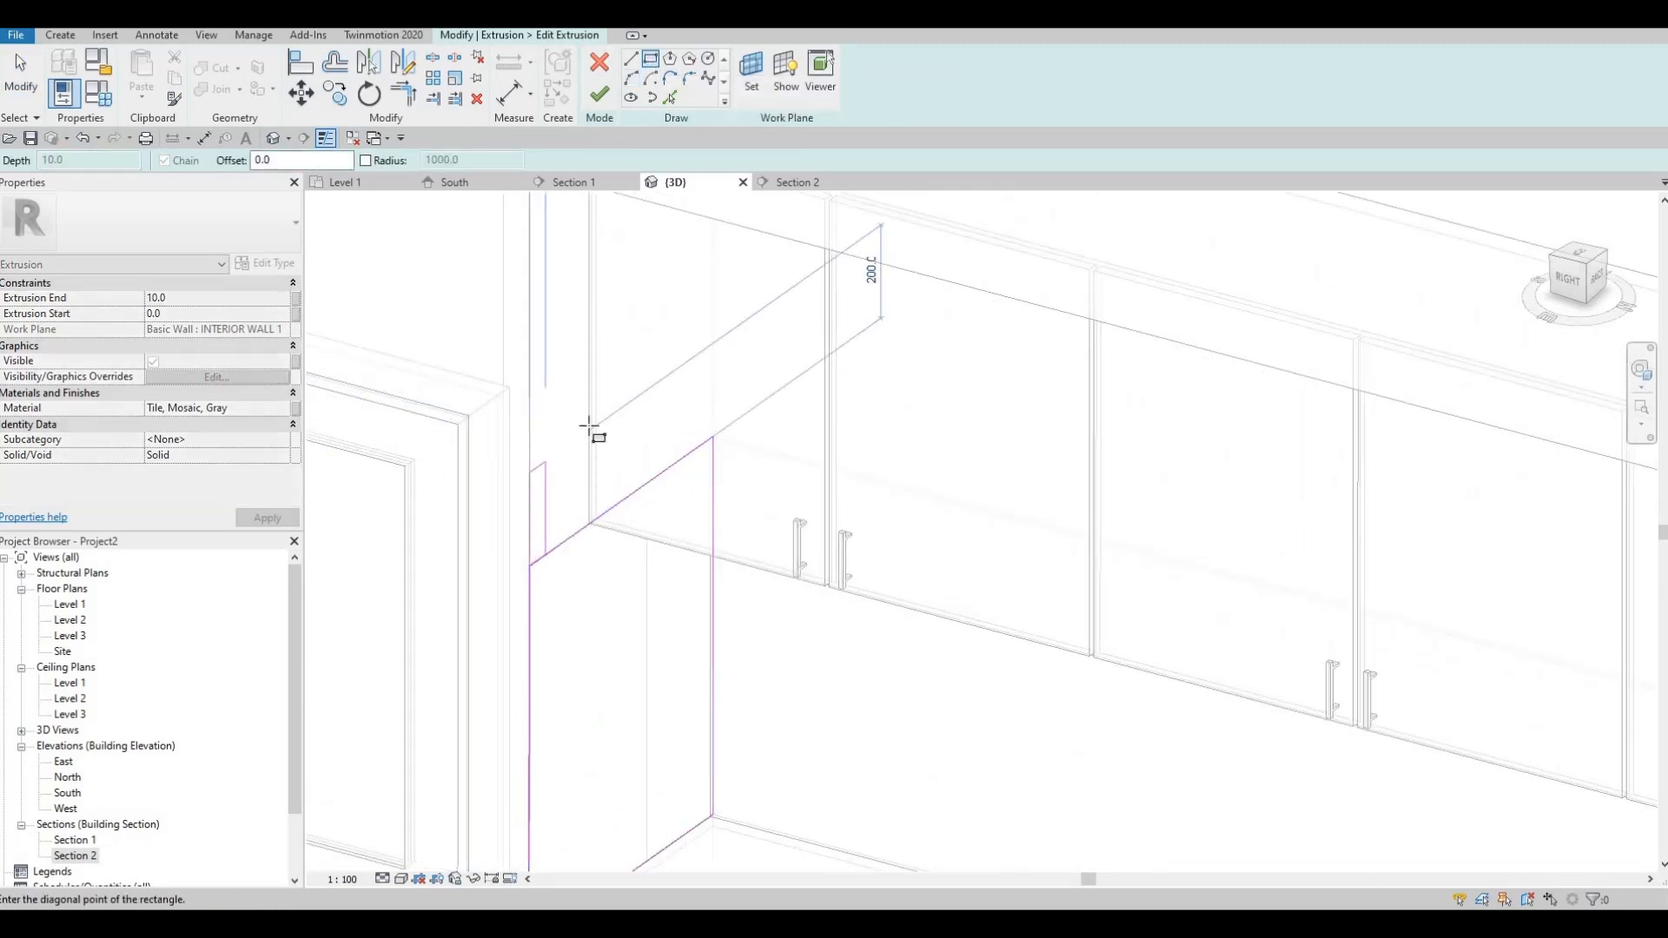
middle_drag(589, 427, 601, 593)
scroll(622, 300, up, 5)
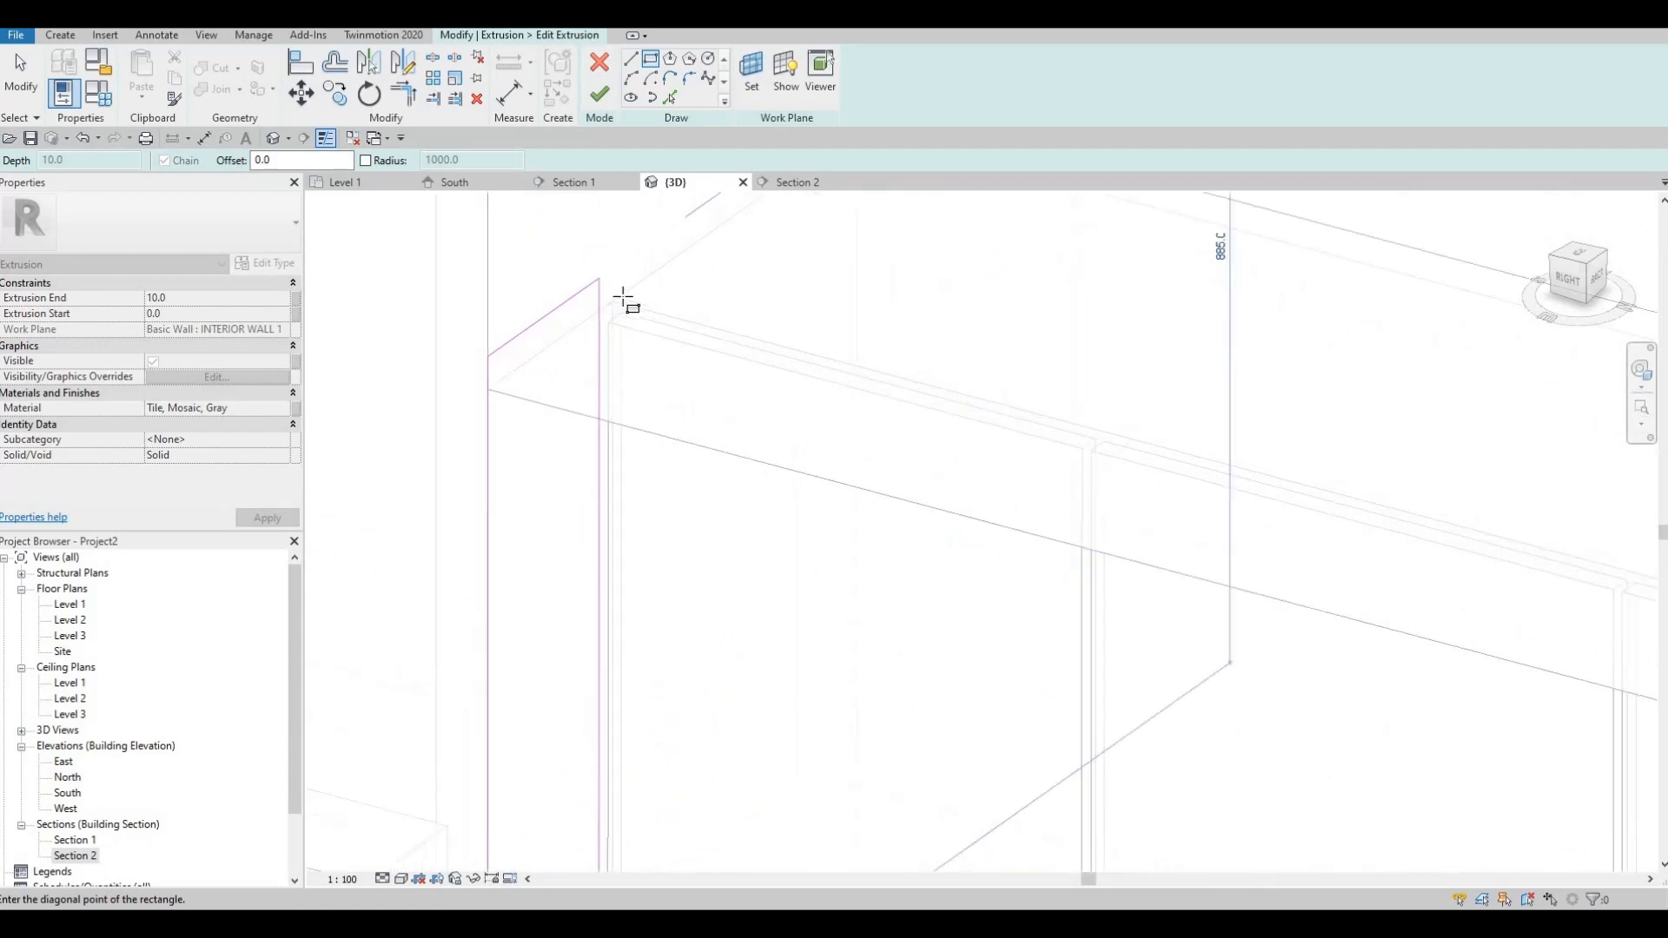
key(Escape)
scroll(652, 656, down, 4)
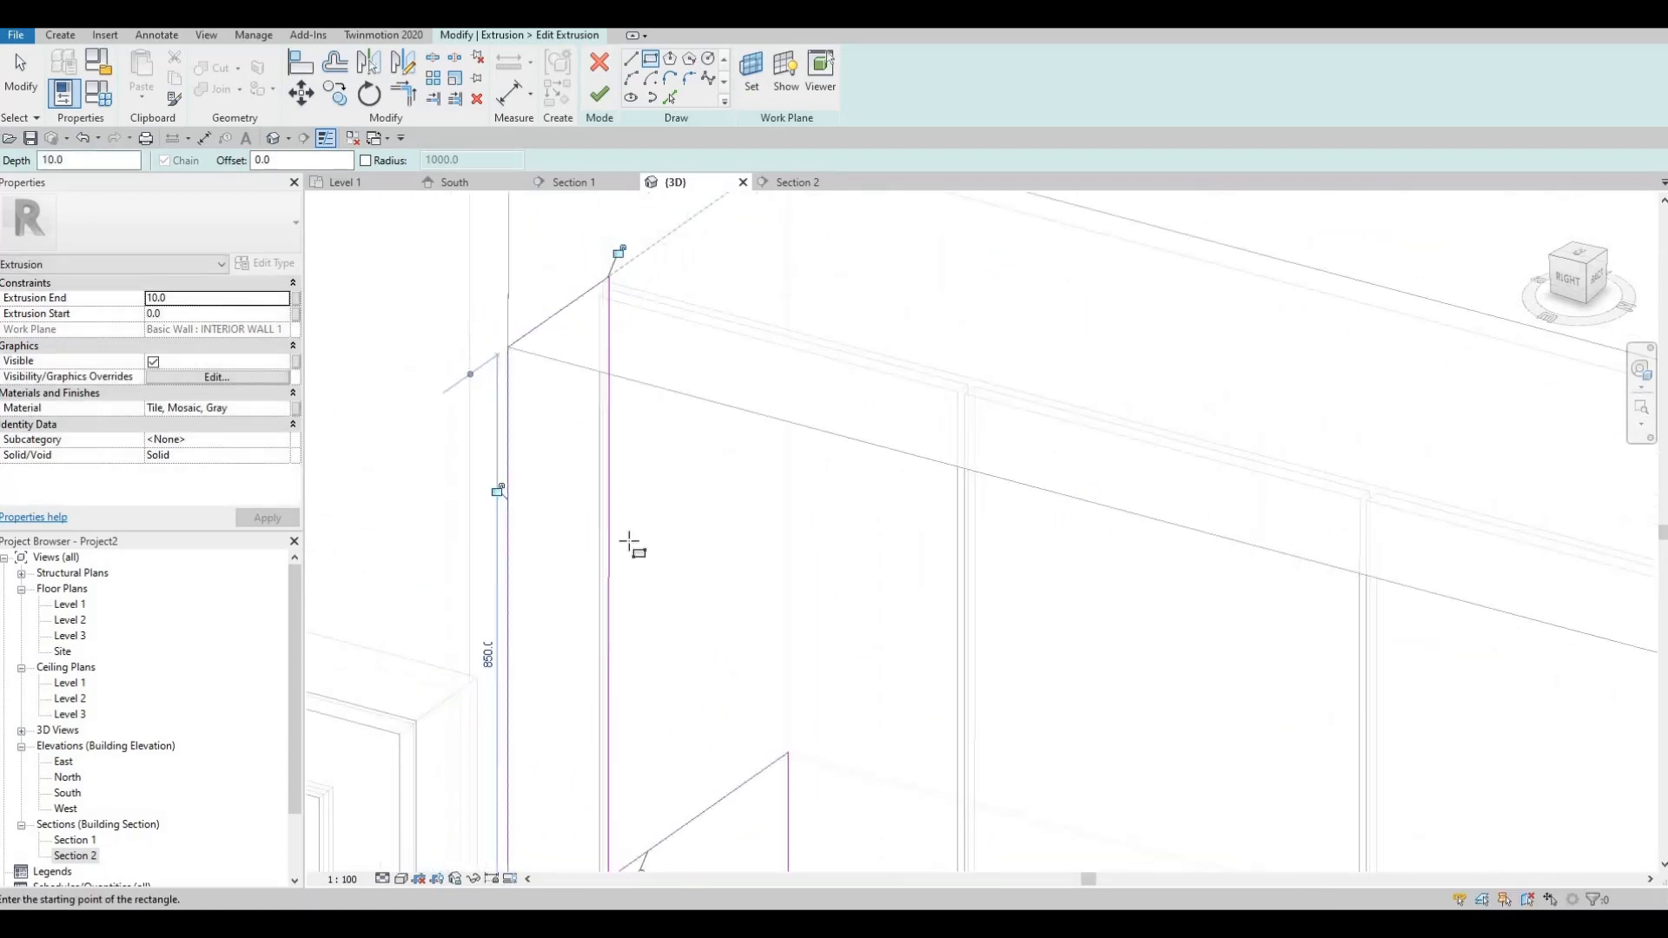
Delete the line shared by the two rectangles and shorten the lower rectangle's upper edge to the narrow rectangle's corner, forming one L-shaped outline.
key(Escape)
click(562, 632)
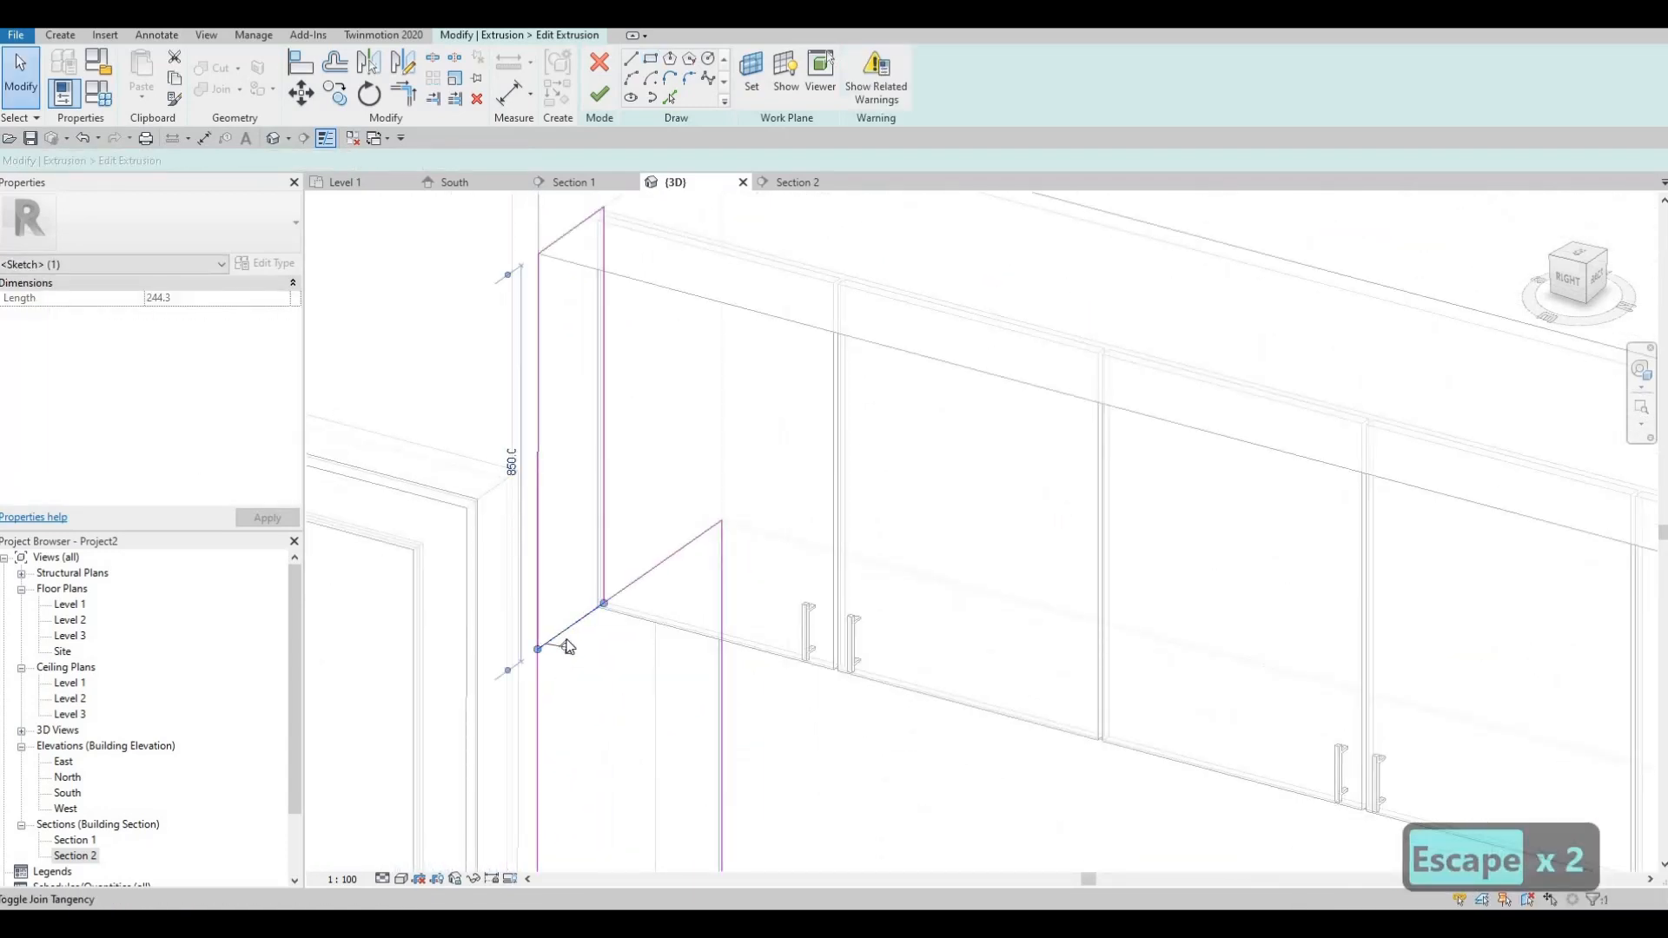
key(Delete)
click(539, 648)
drag(538, 649, 604, 603)
click(605, 549)
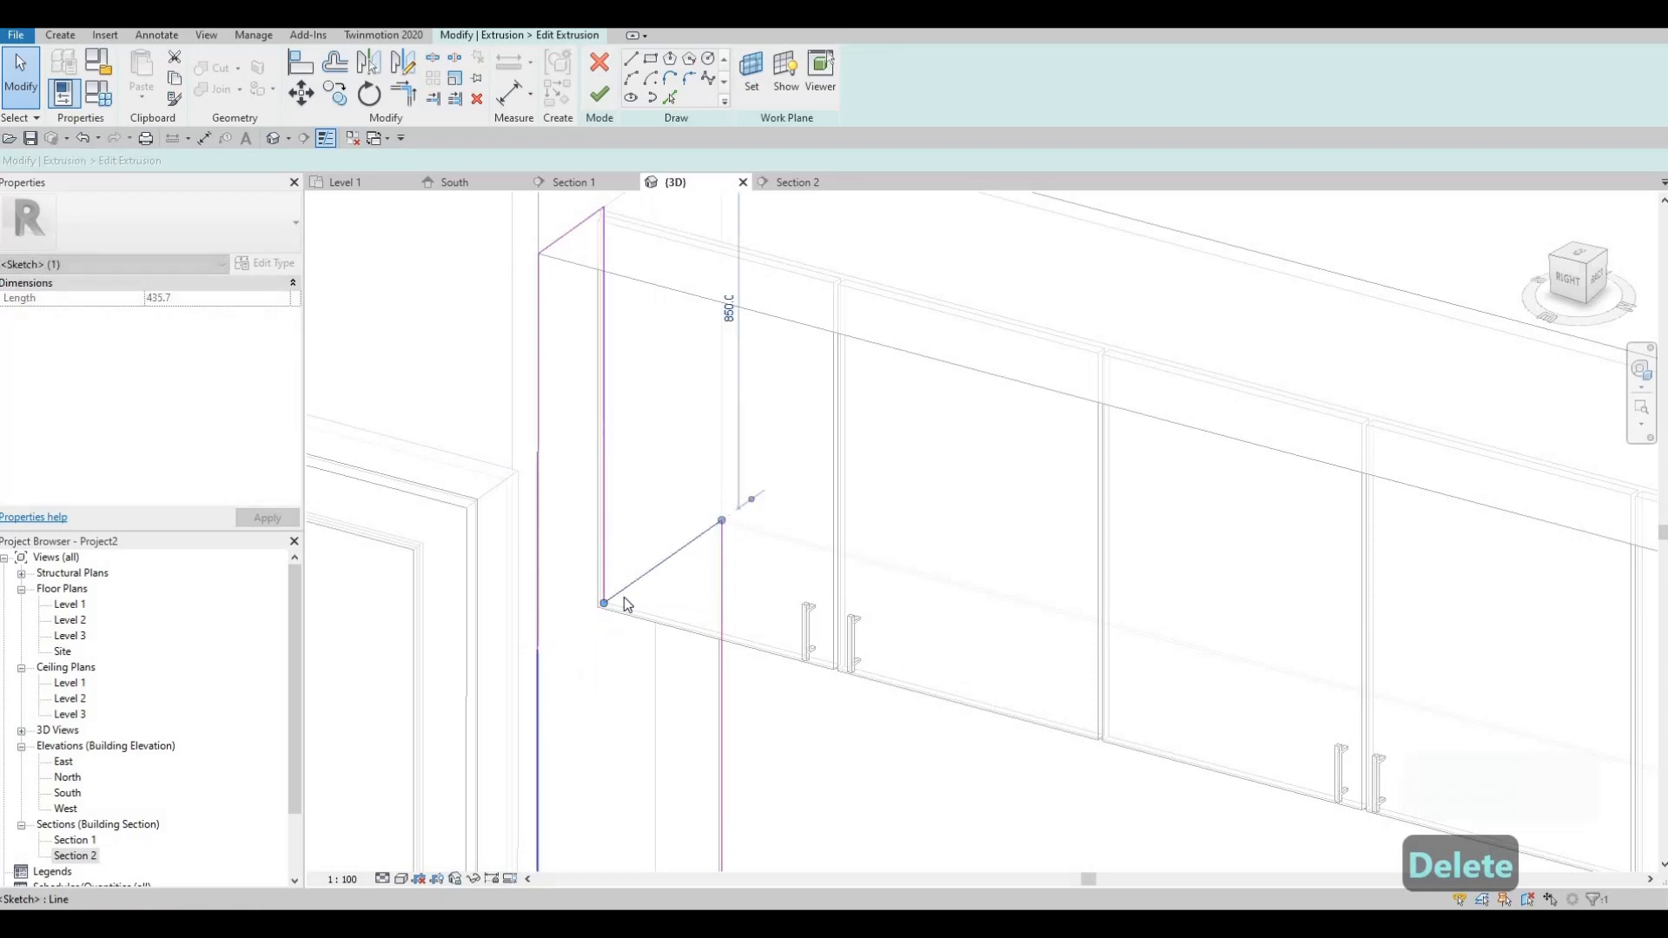
key(Escape)
key(Escape)
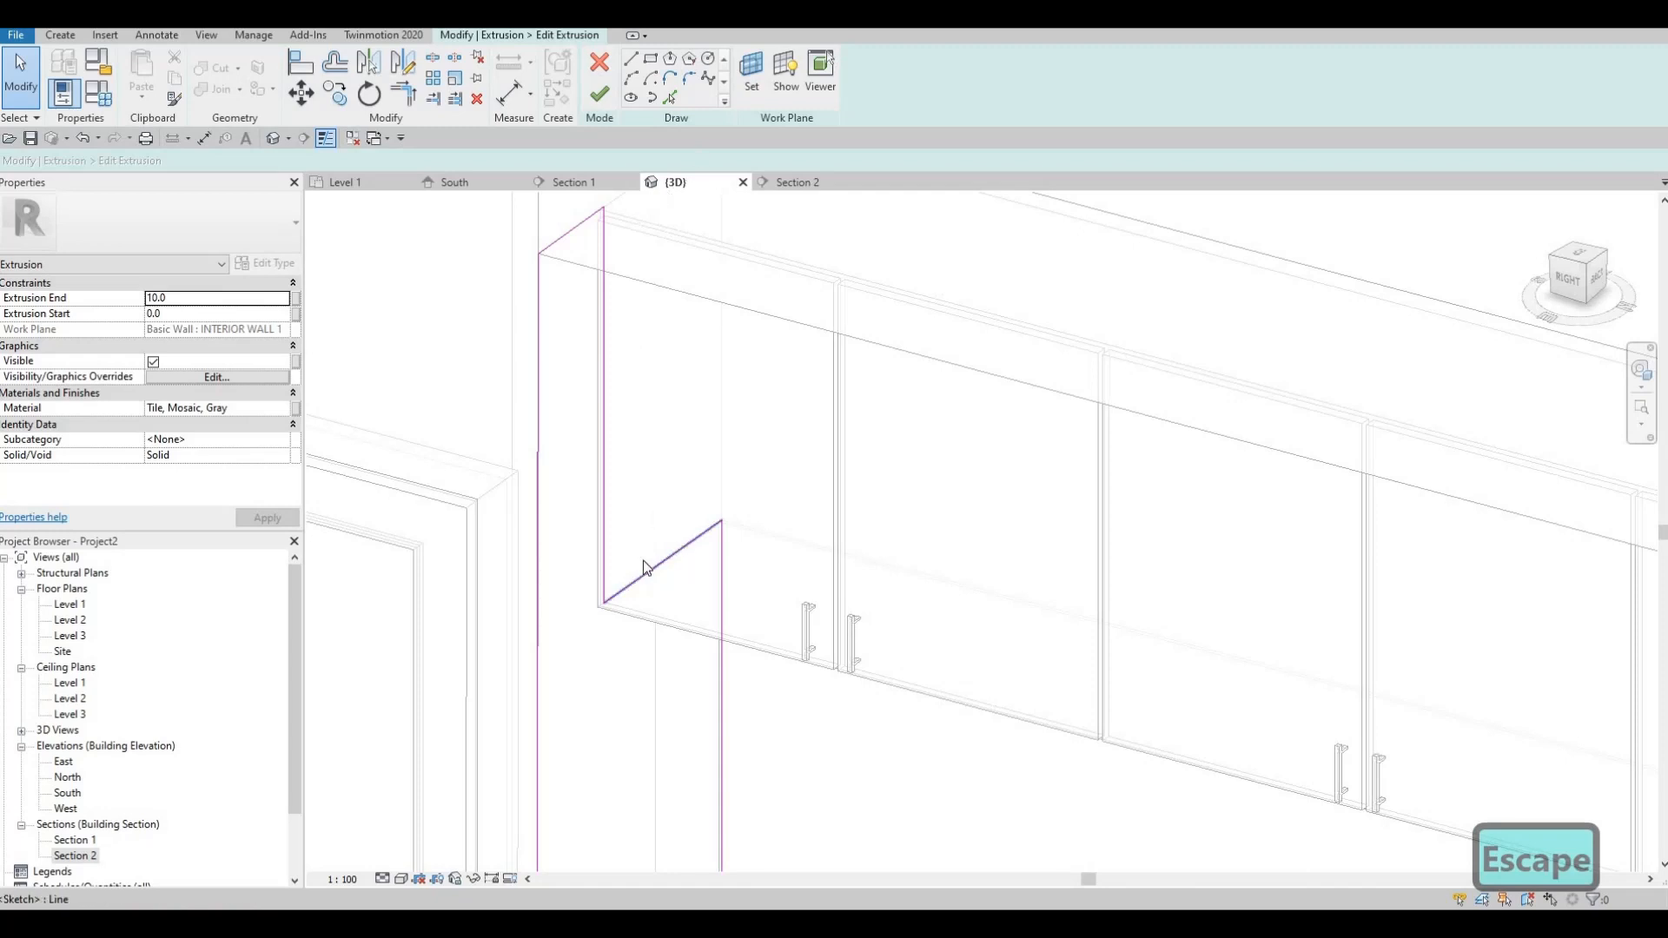
Finish the edited L-shaped extrusion and the in-place model of the side-wall backsplash.
middle_drag(643, 563, 643, 518)
scroll(646, 539, down, 1)
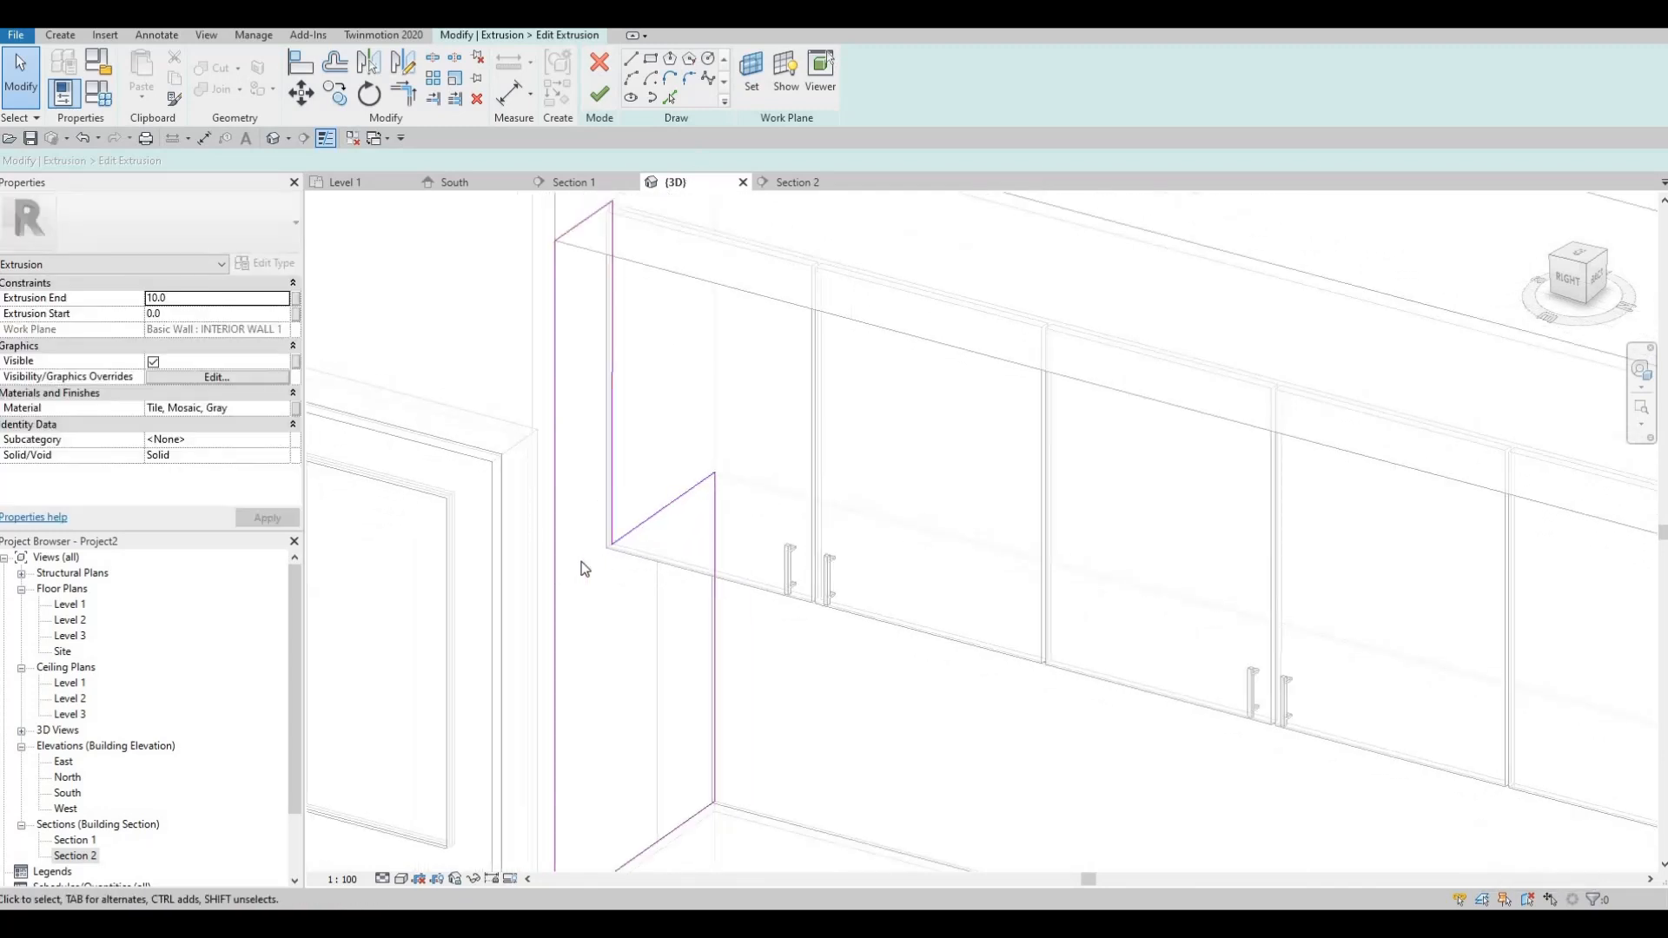
click(600, 93)
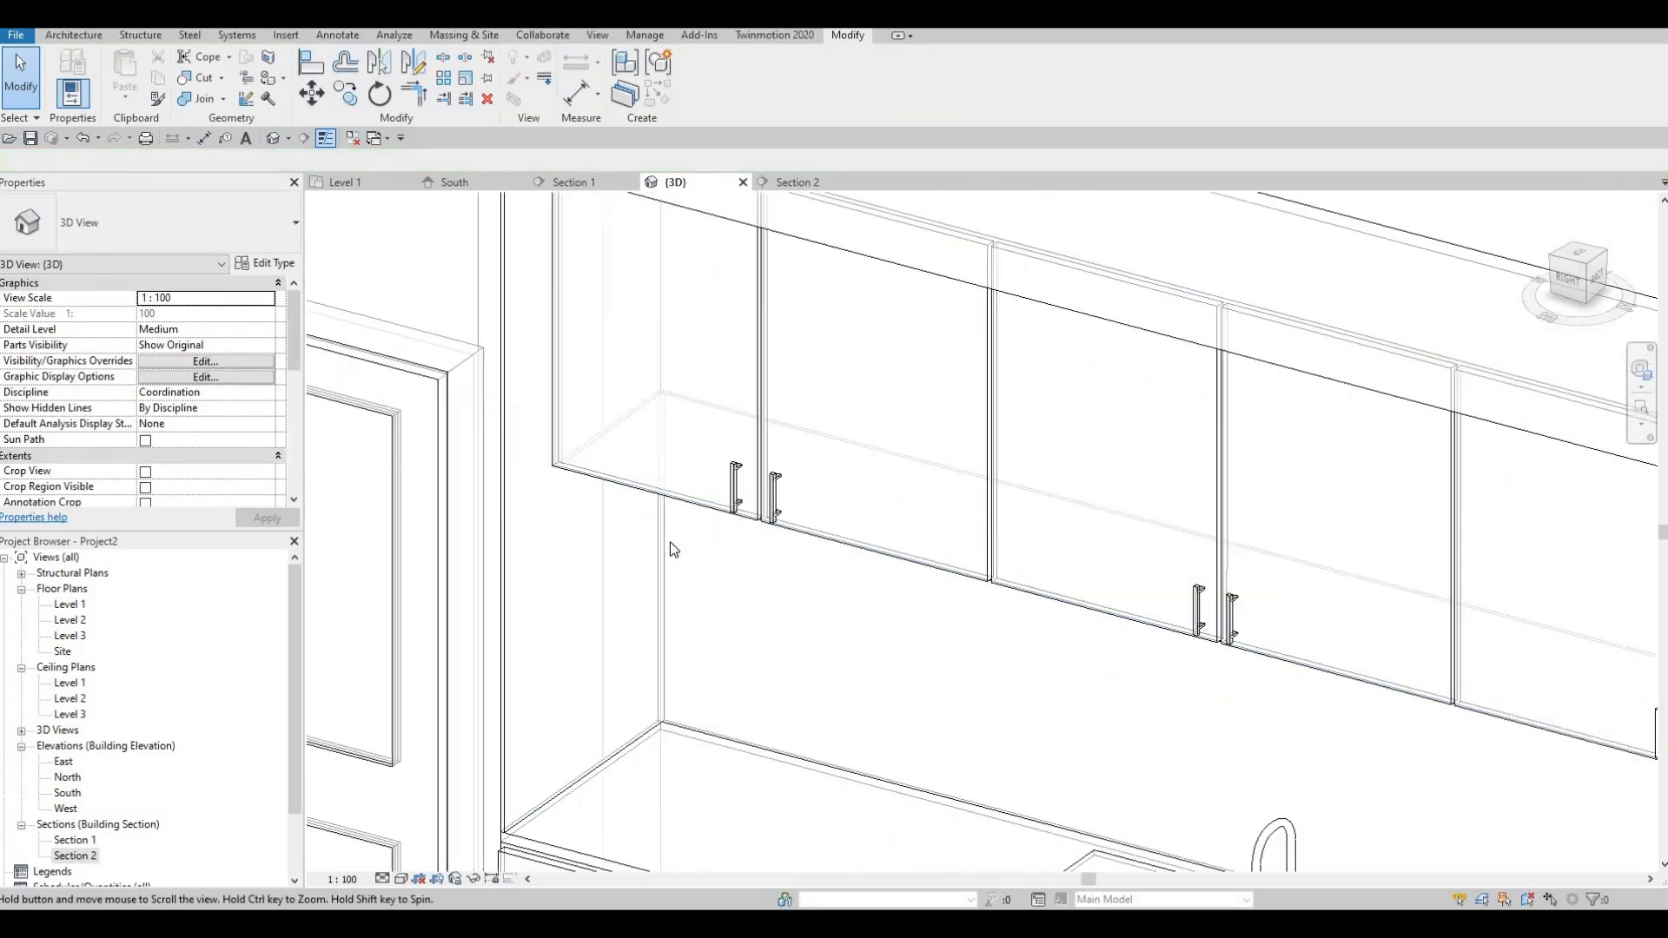
scroll(751, 573, down, 3)
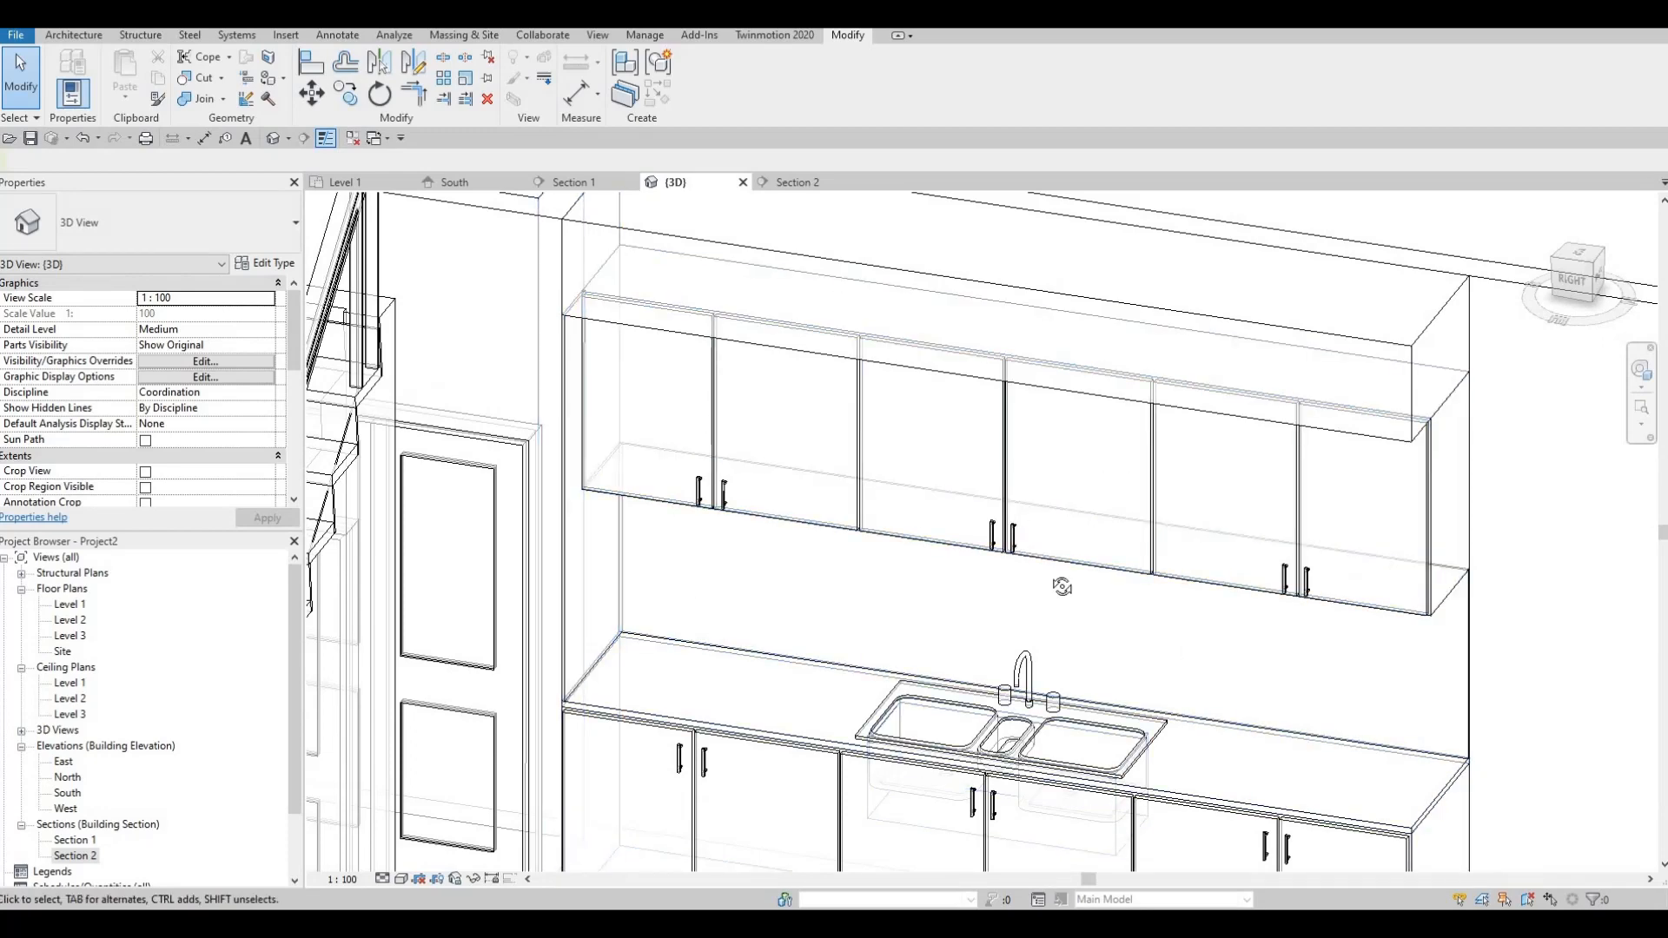
shift+middle_drag(1158, 532, 1106, 387)
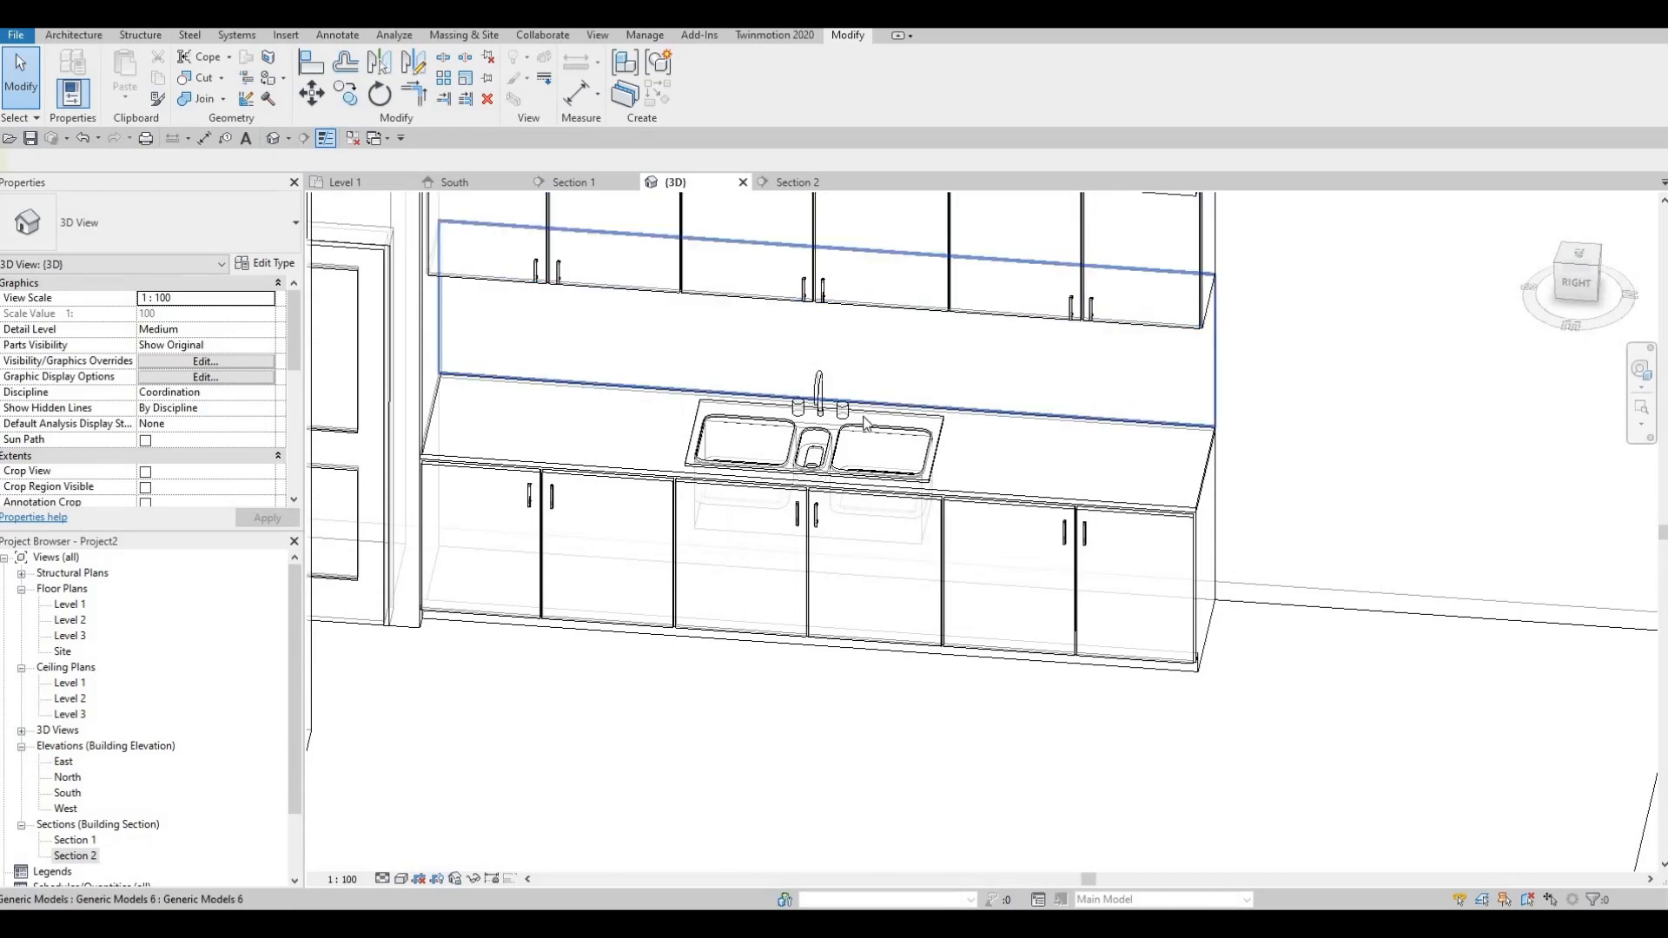
Examine the finished kitchen in the 3D view from several sides, and check the view's graphic display options without changing them.
shift+middle_drag(865, 417, 738, 443)
scroll(638, 478, down, 1)
middle_drag(634, 478, 712, 479)
scroll(712, 480, down, 3)
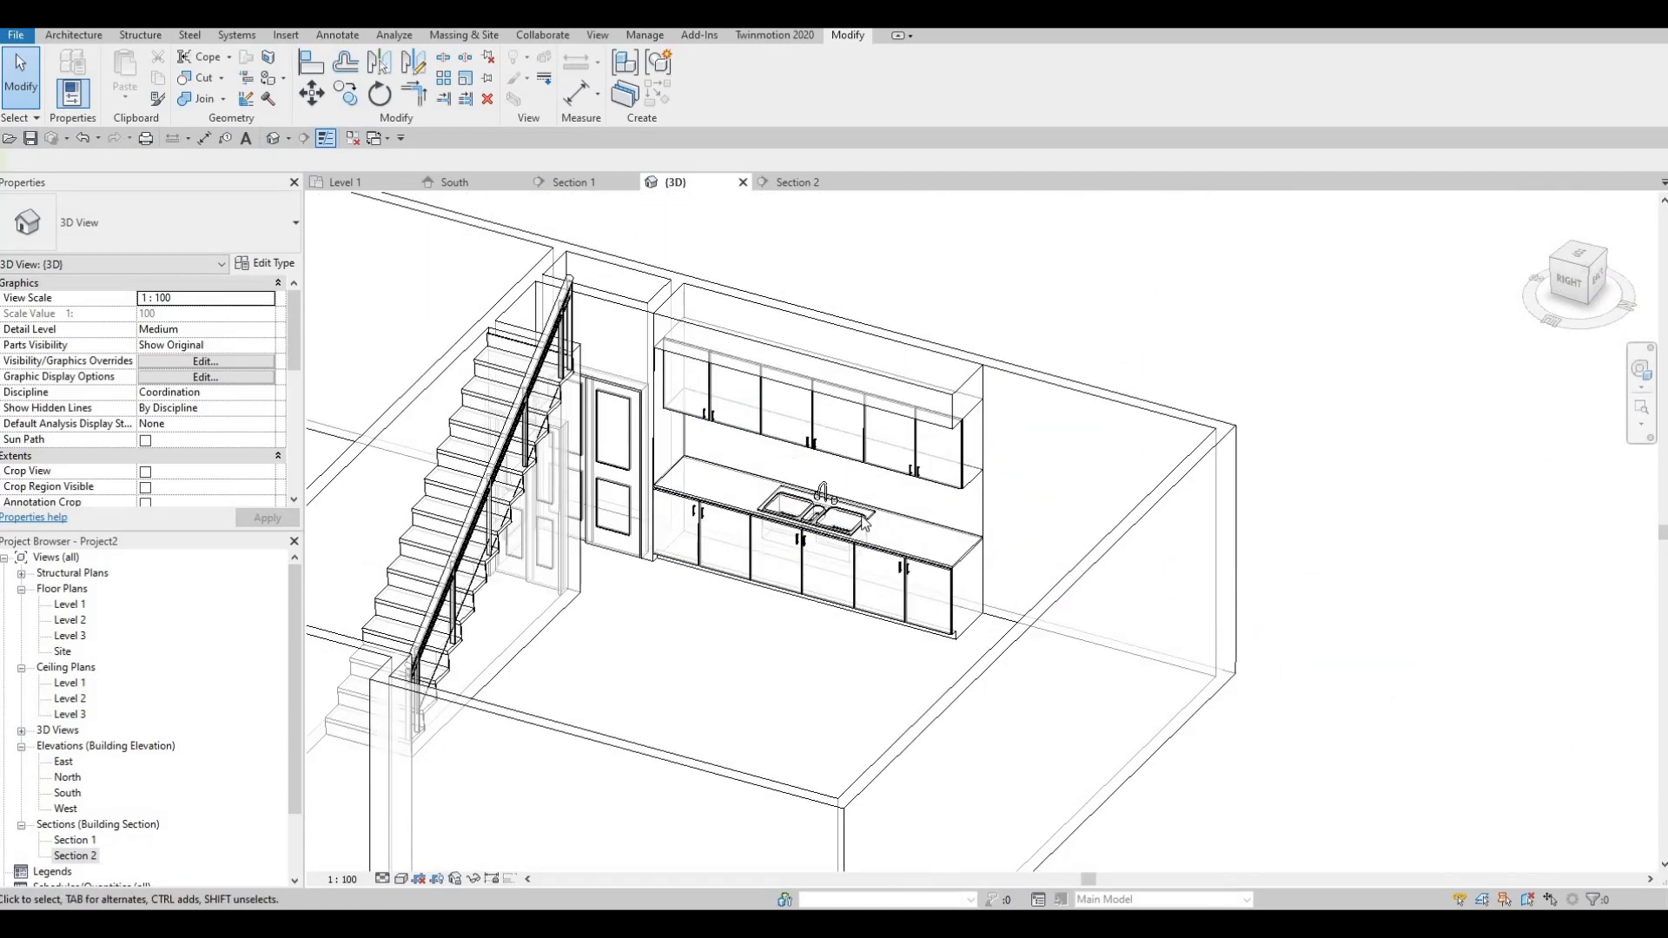
scroll(663, 596, up, 2)
shift+middle_drag(527, 733, 407, 884)
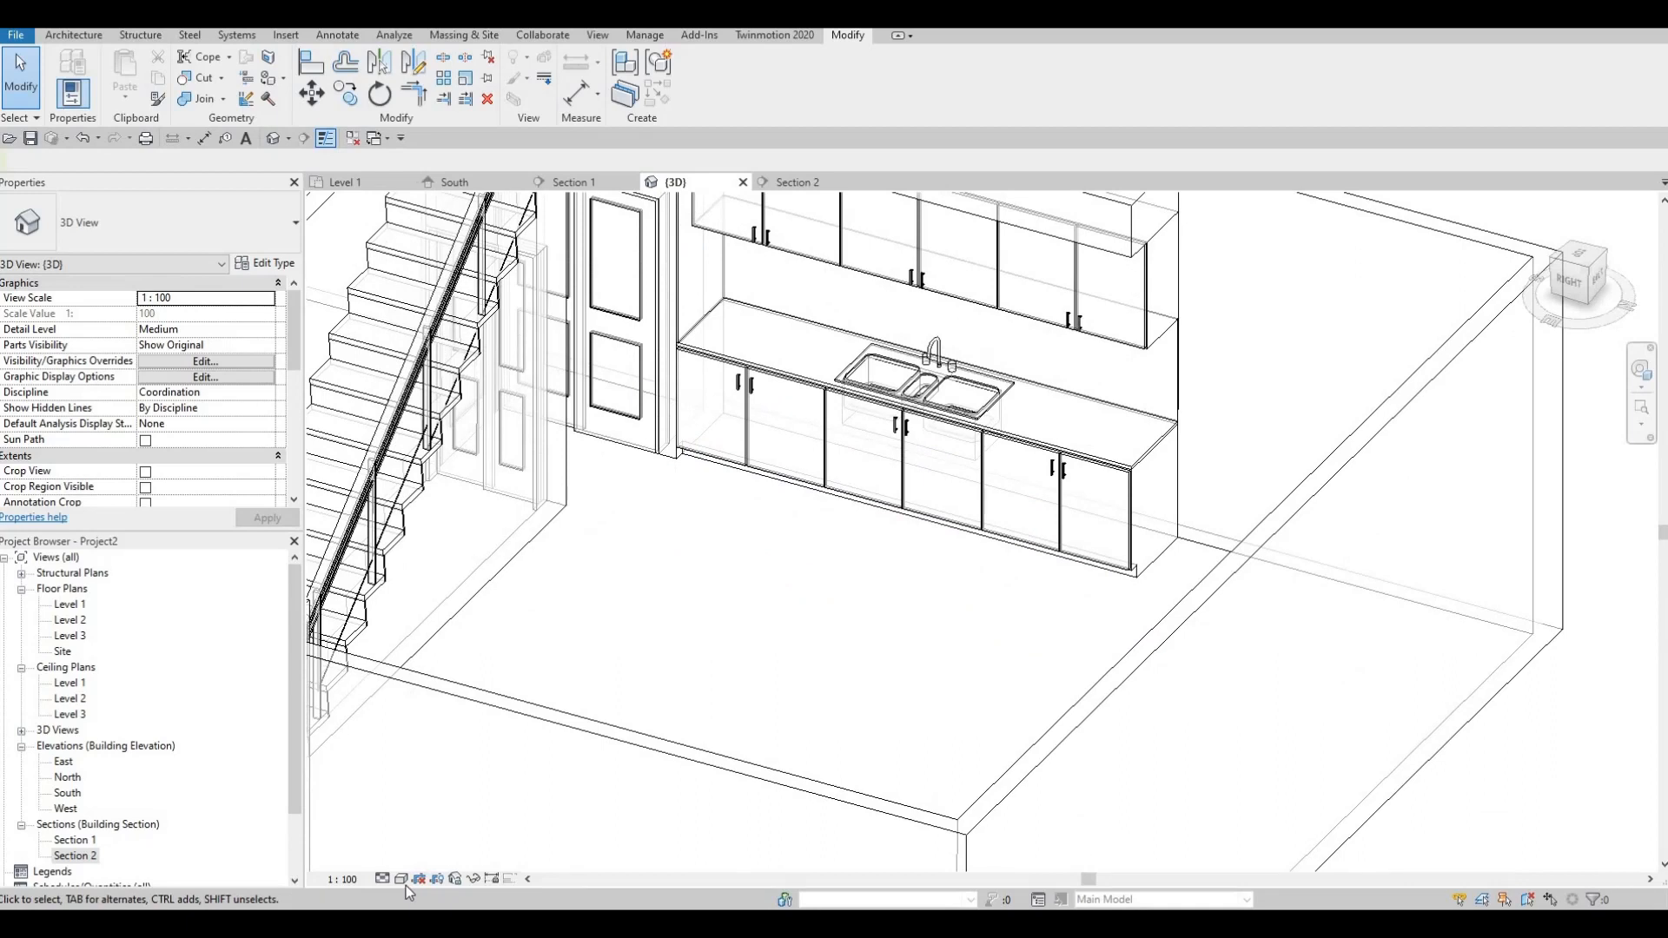
click(402, 879)
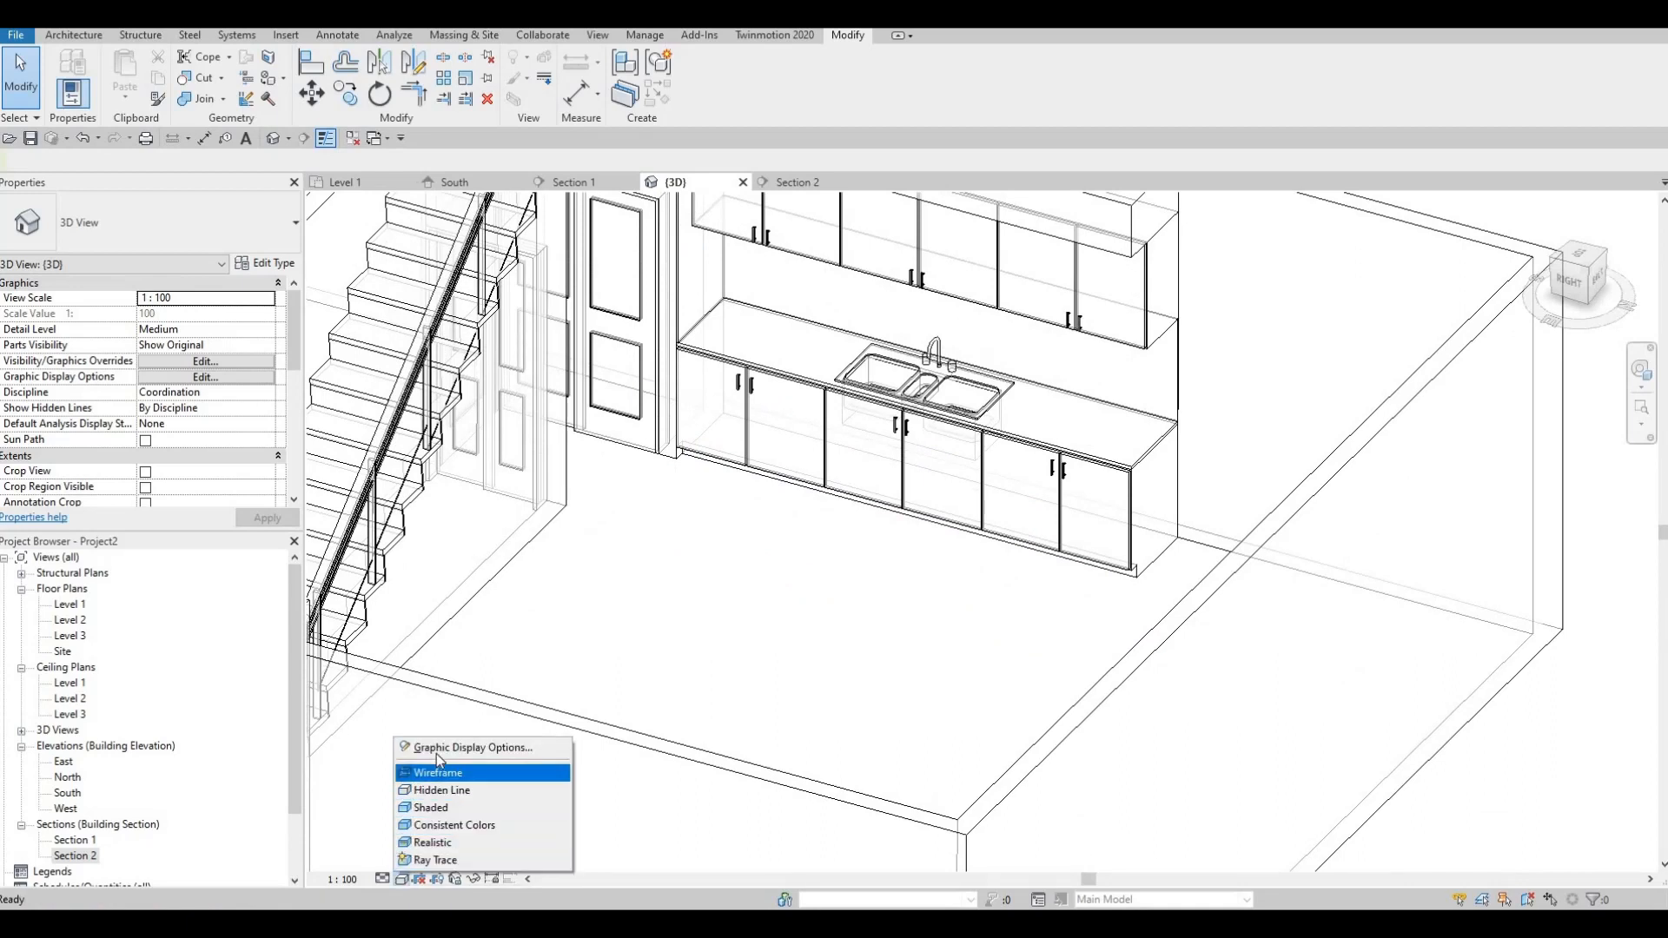
click(465, 747)
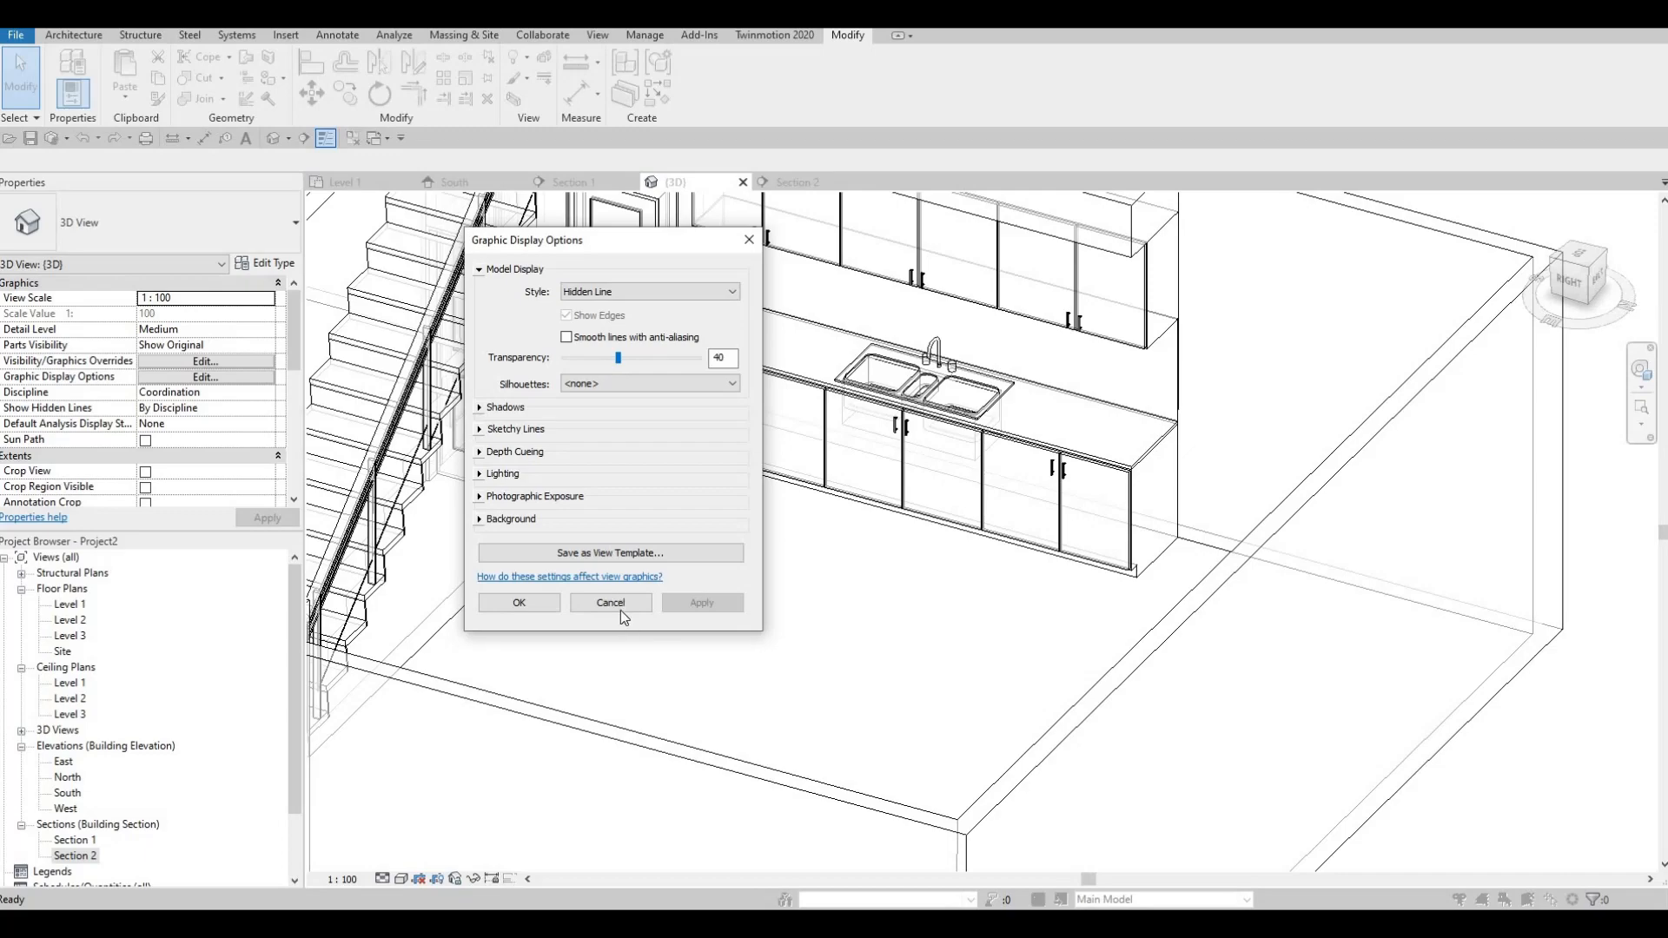
key(Escape)
shift+middle_drag(707, 770, 461, 522)
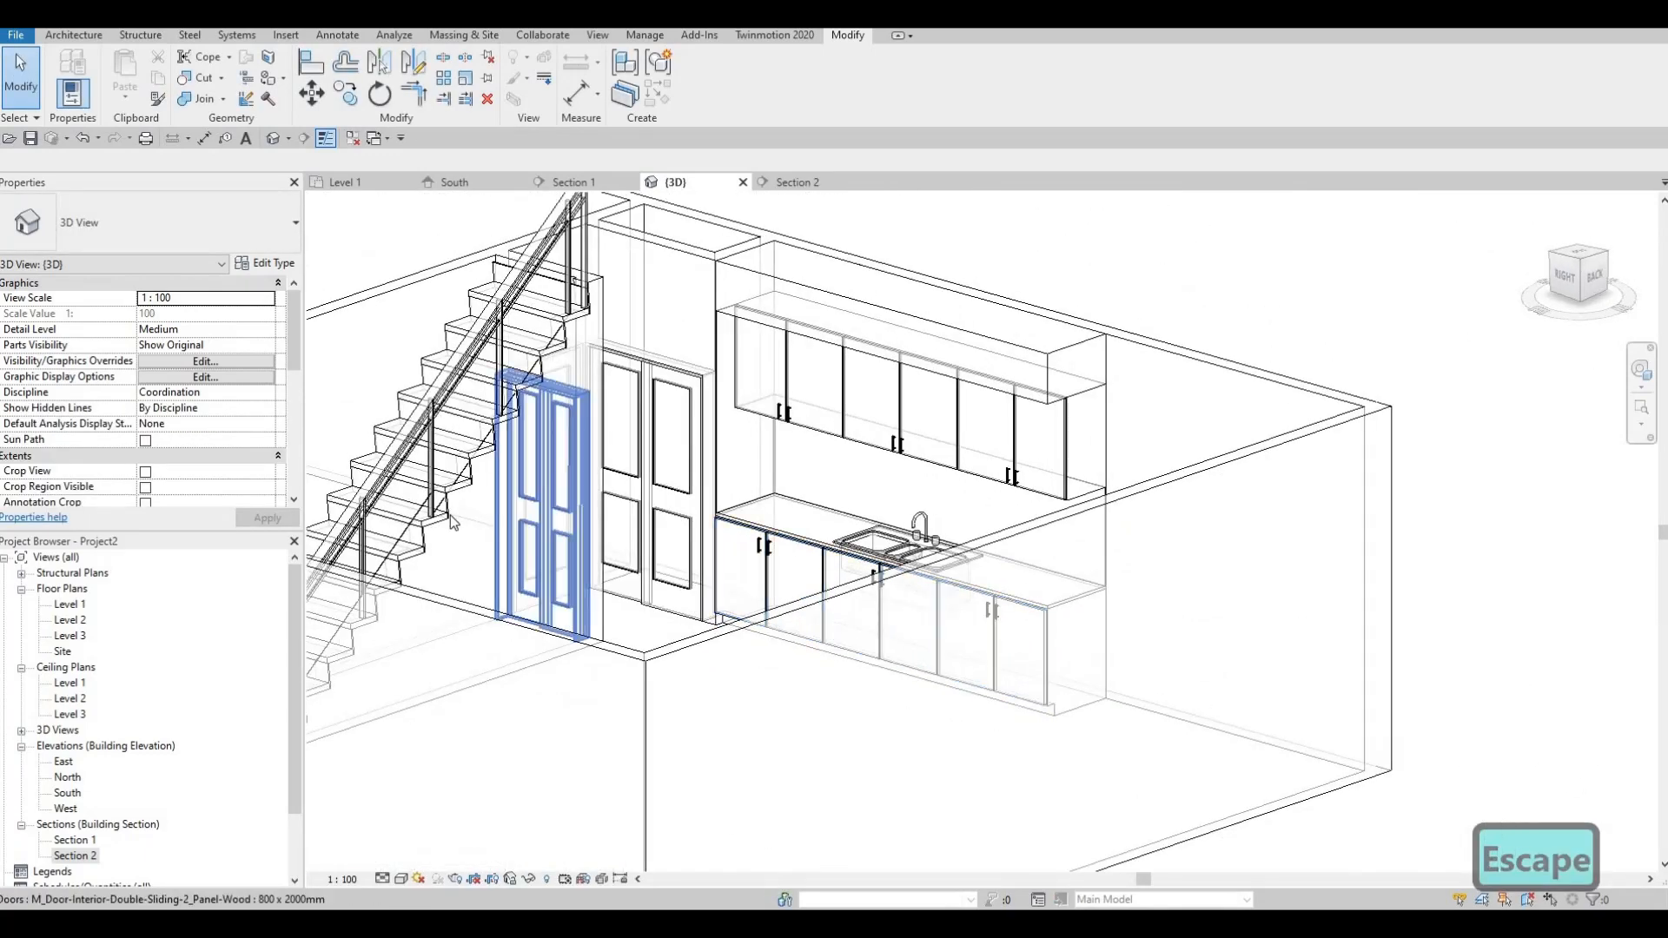
shift+middle_drag(447, 599, 989, 653)
middle_drag(446, 510, 505, 502)
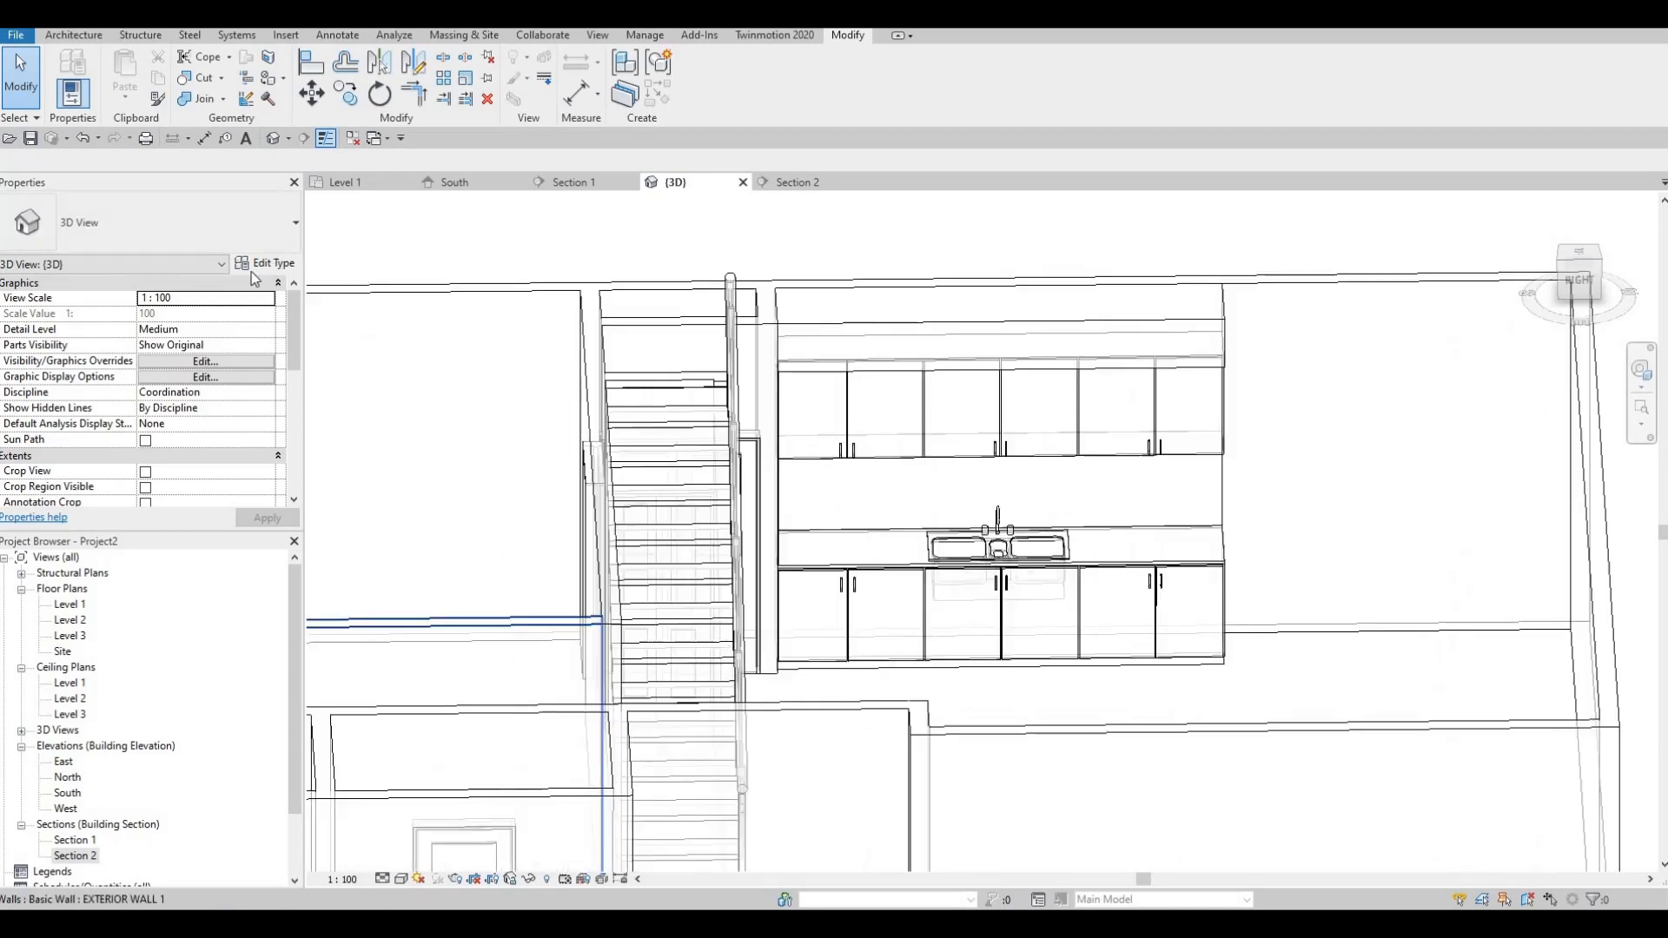
Open the Level 1 floor plan and start an extrusion in a new in-place Generic Models component, keeping the suggested name.
double_click(70, 604)
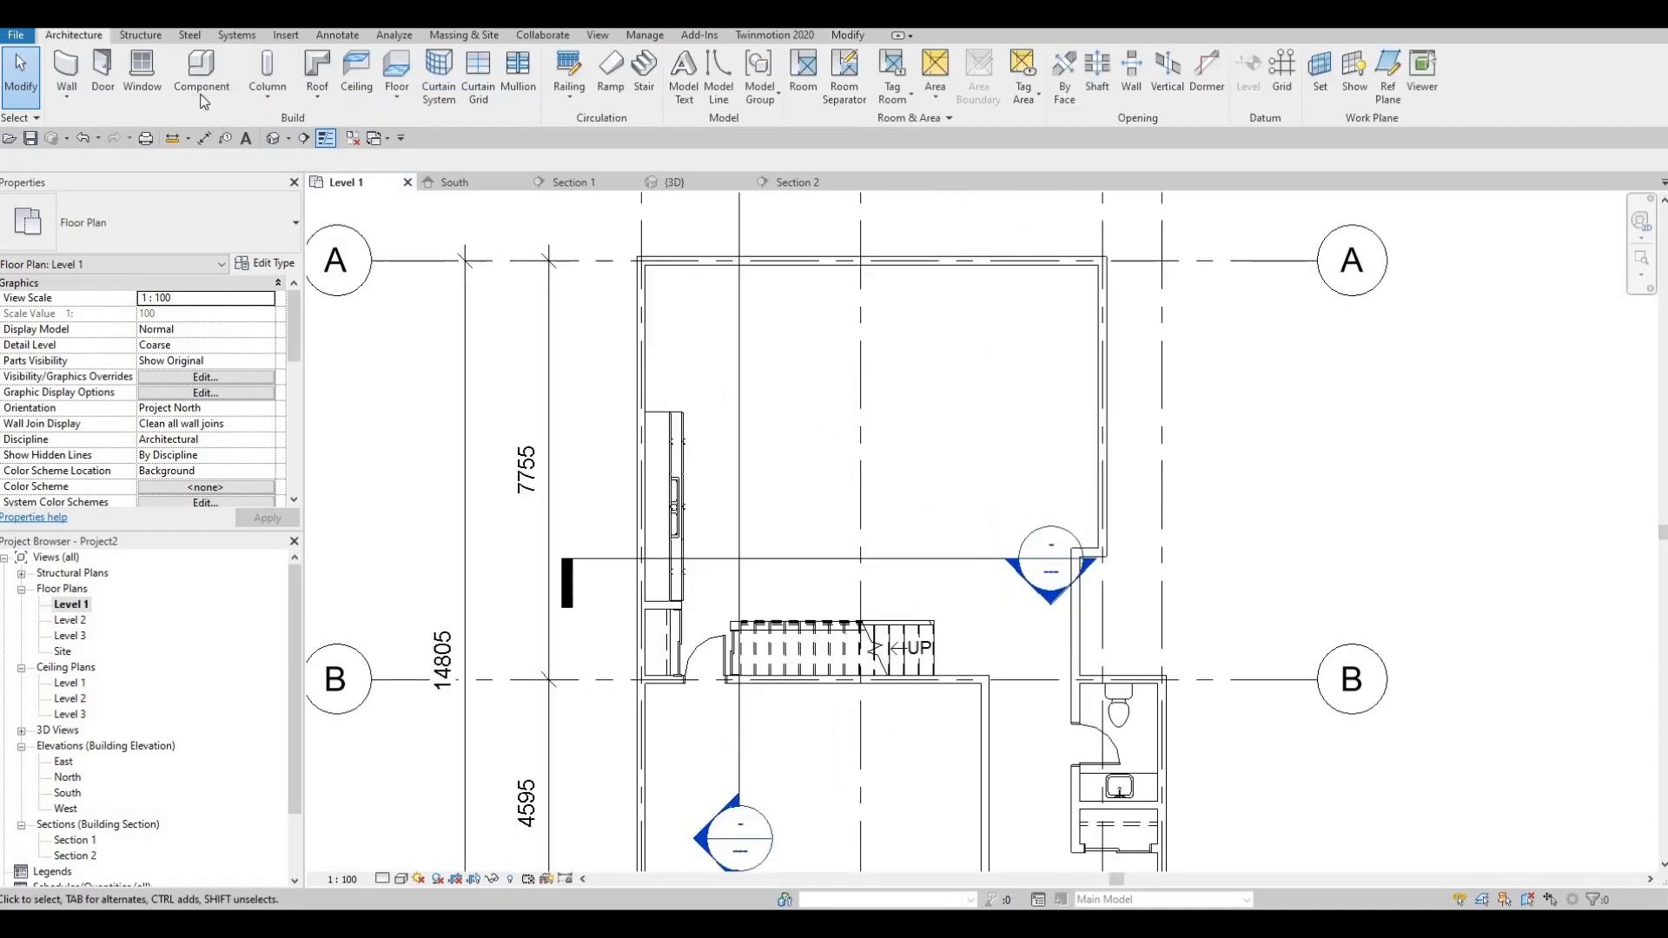
click(202, 92)
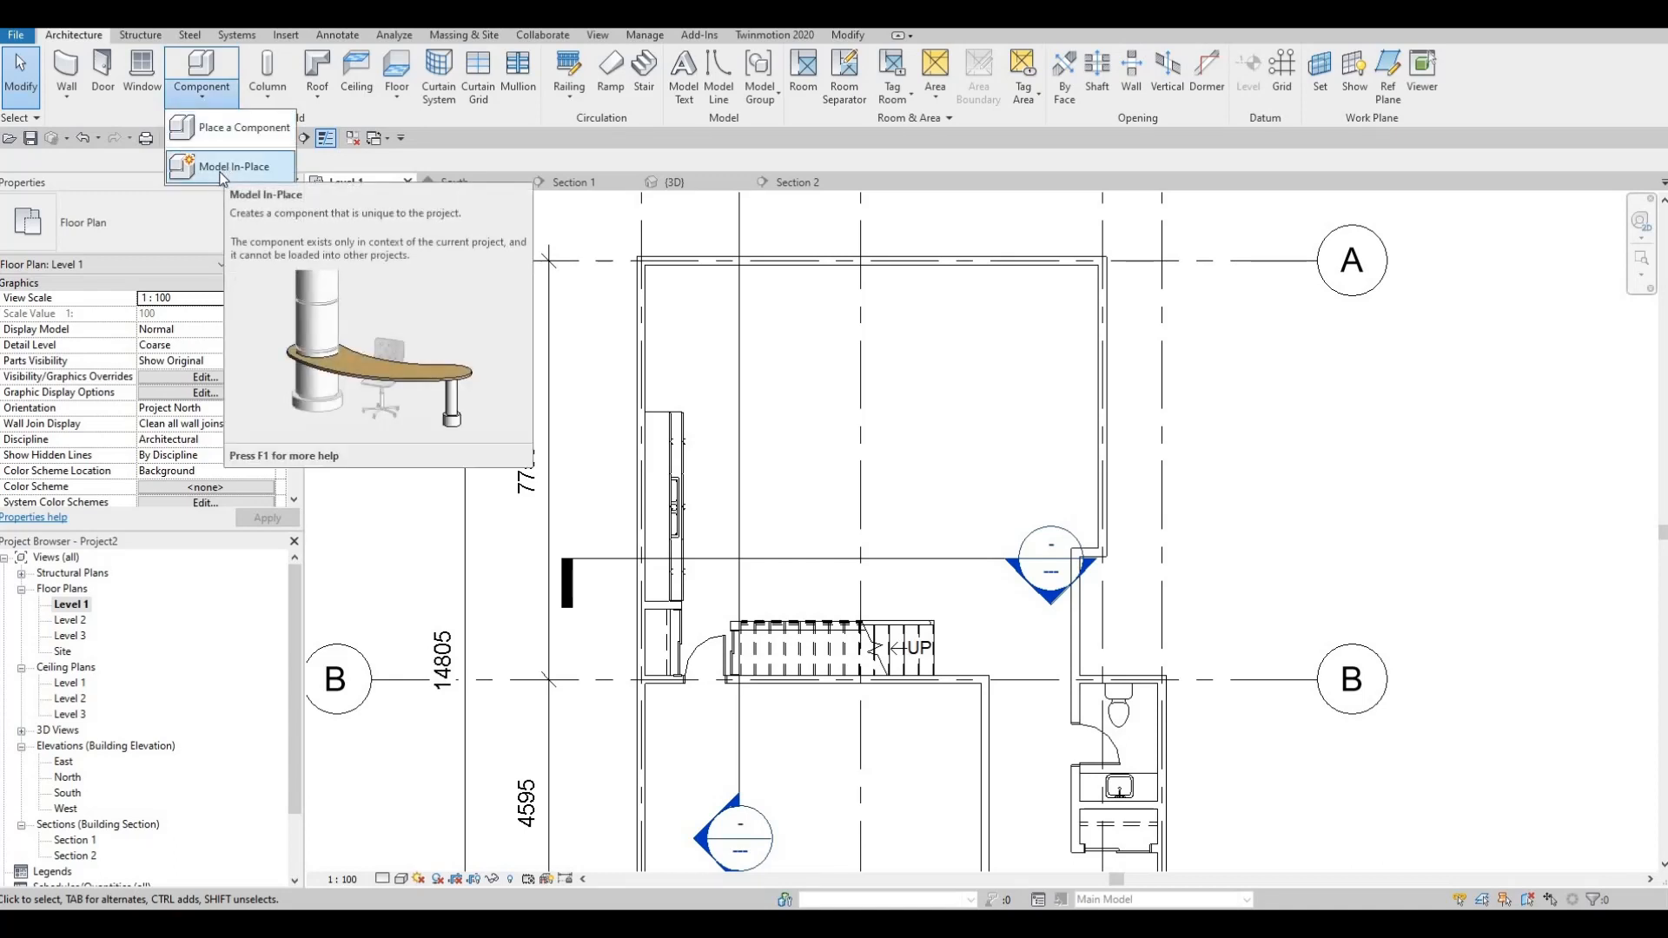
click(228, 167)
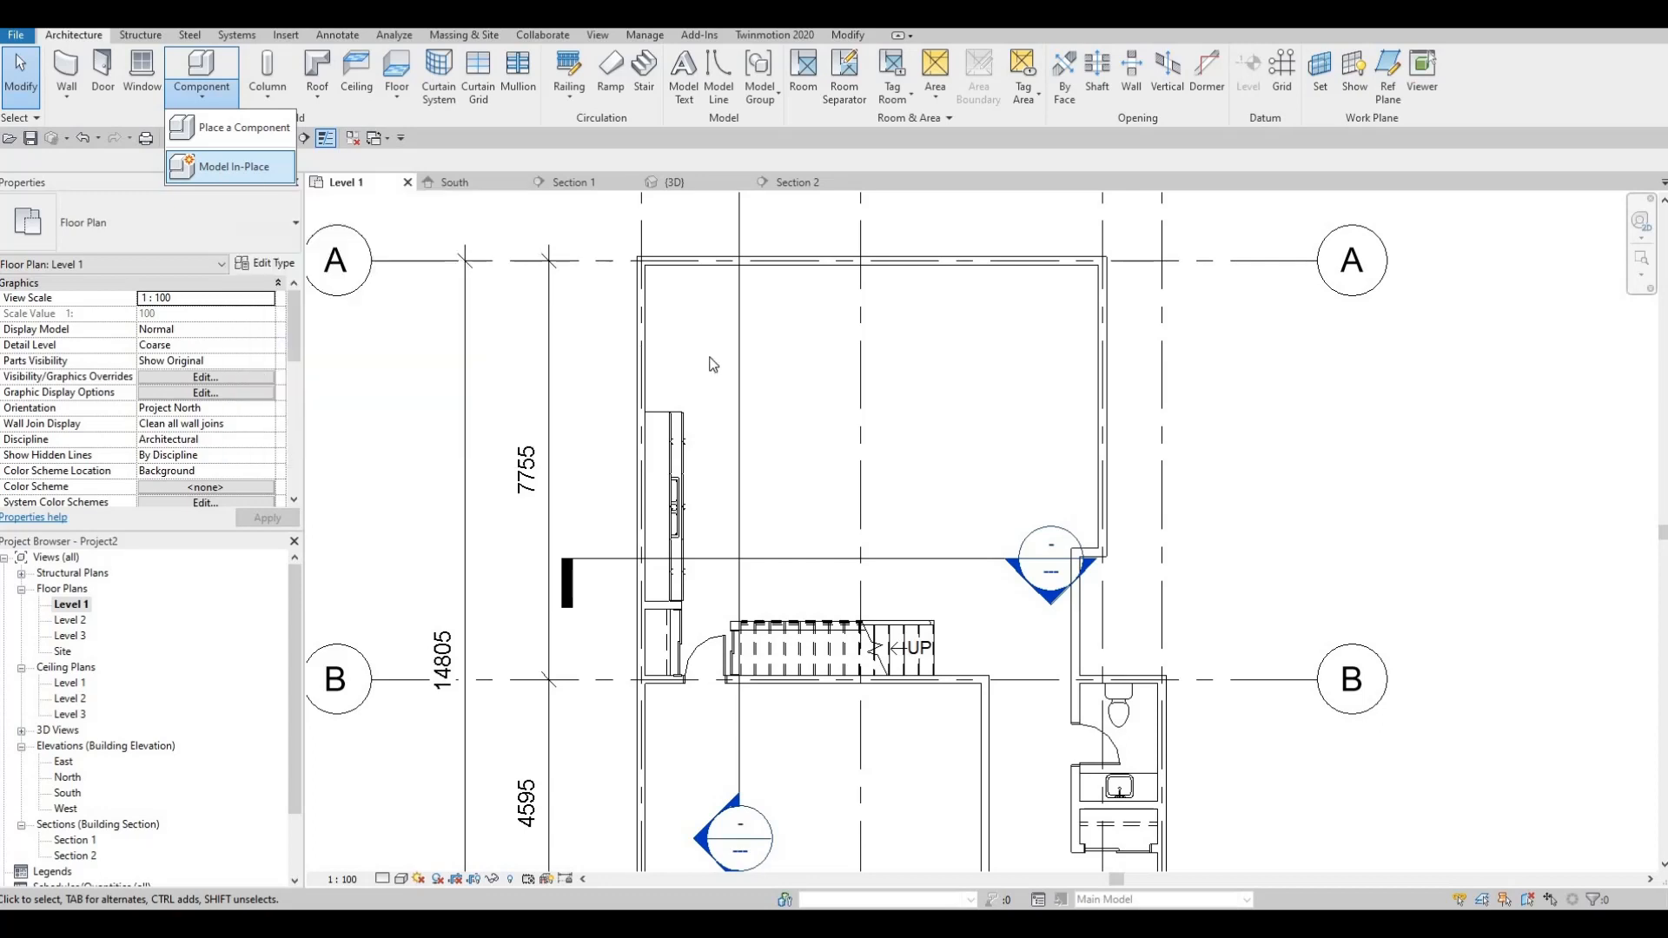
scroll(786, 448, down, 2)
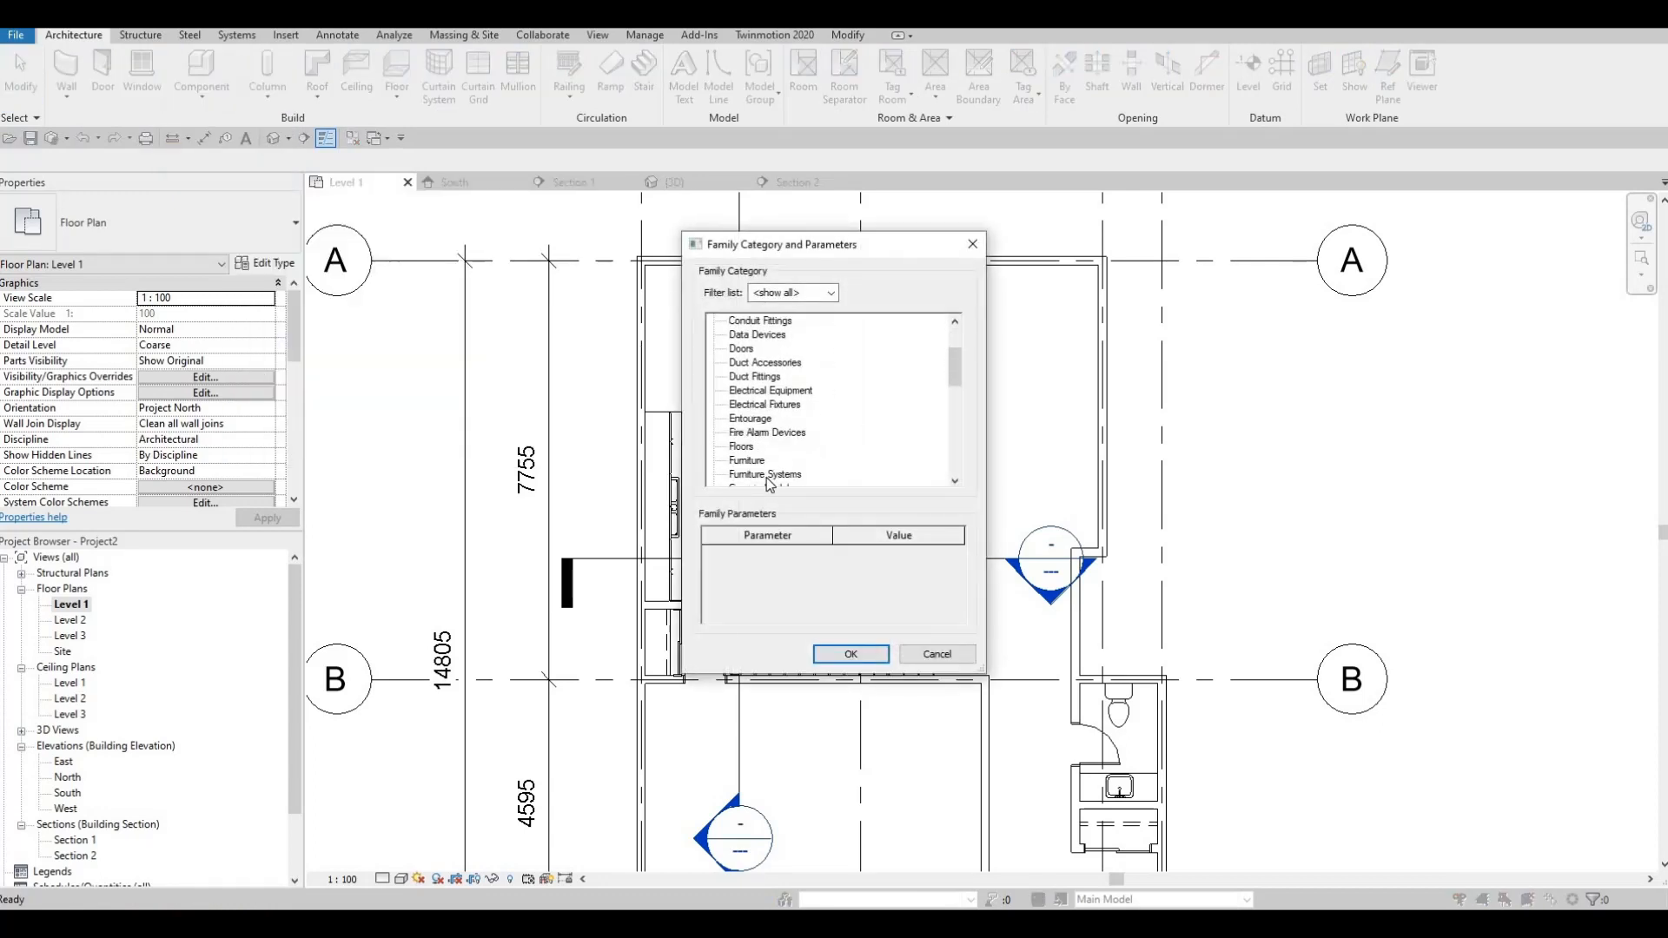
scroll(768, 457, down, 1)
click(761, 460)
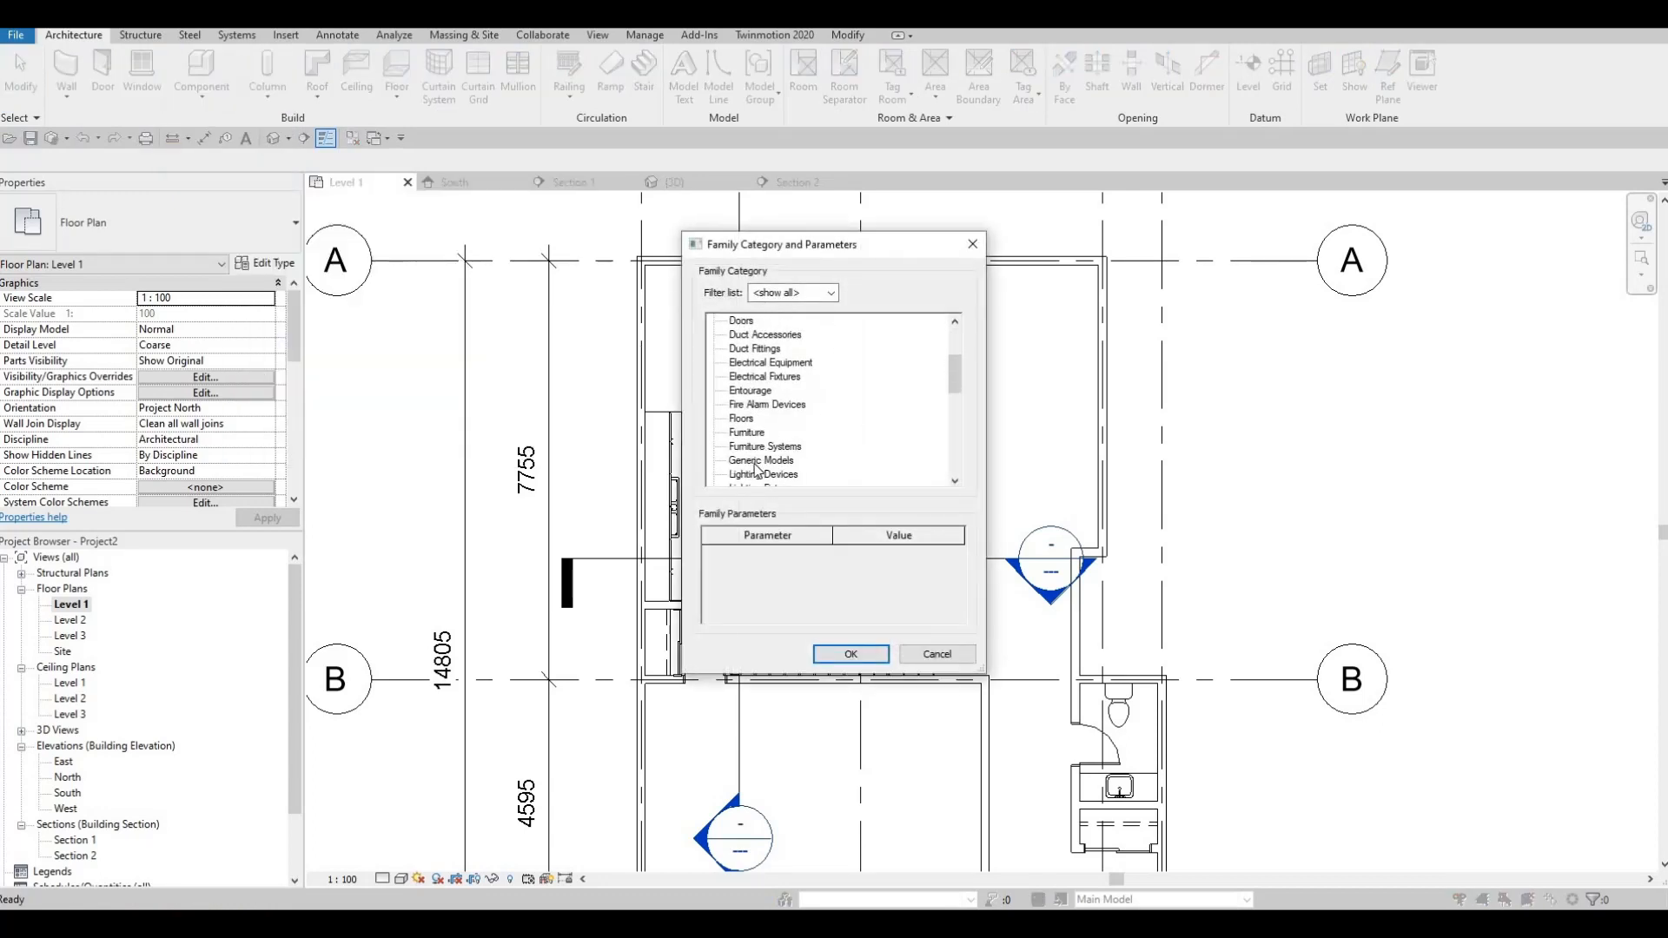
click(843, 653)
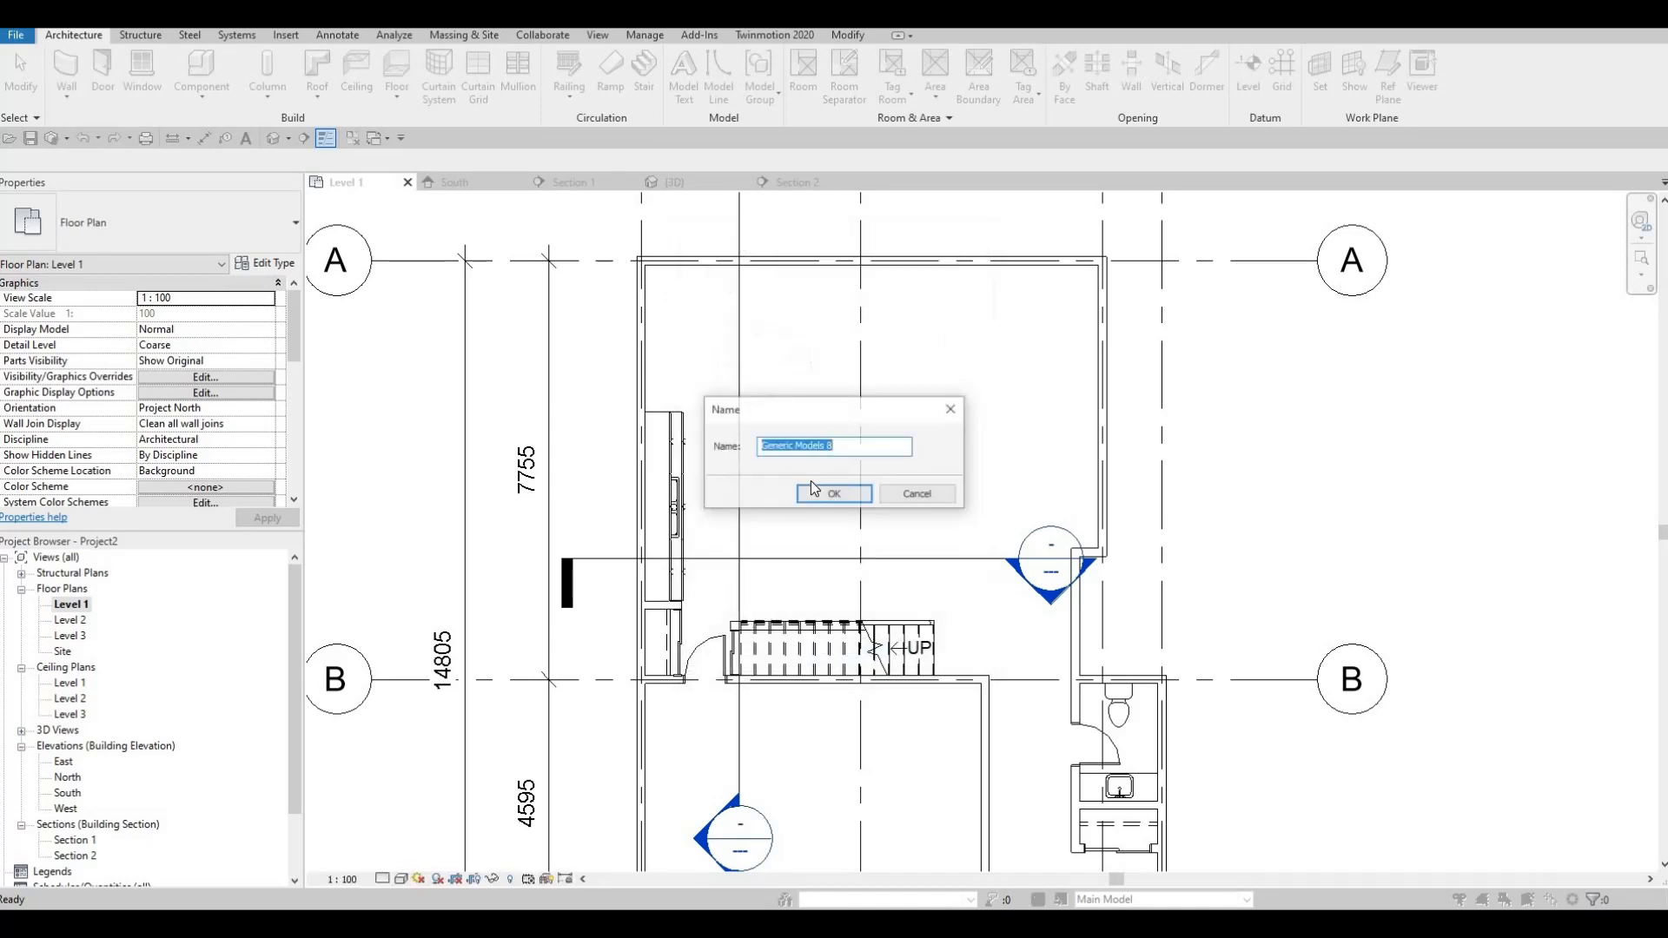
key(Return)
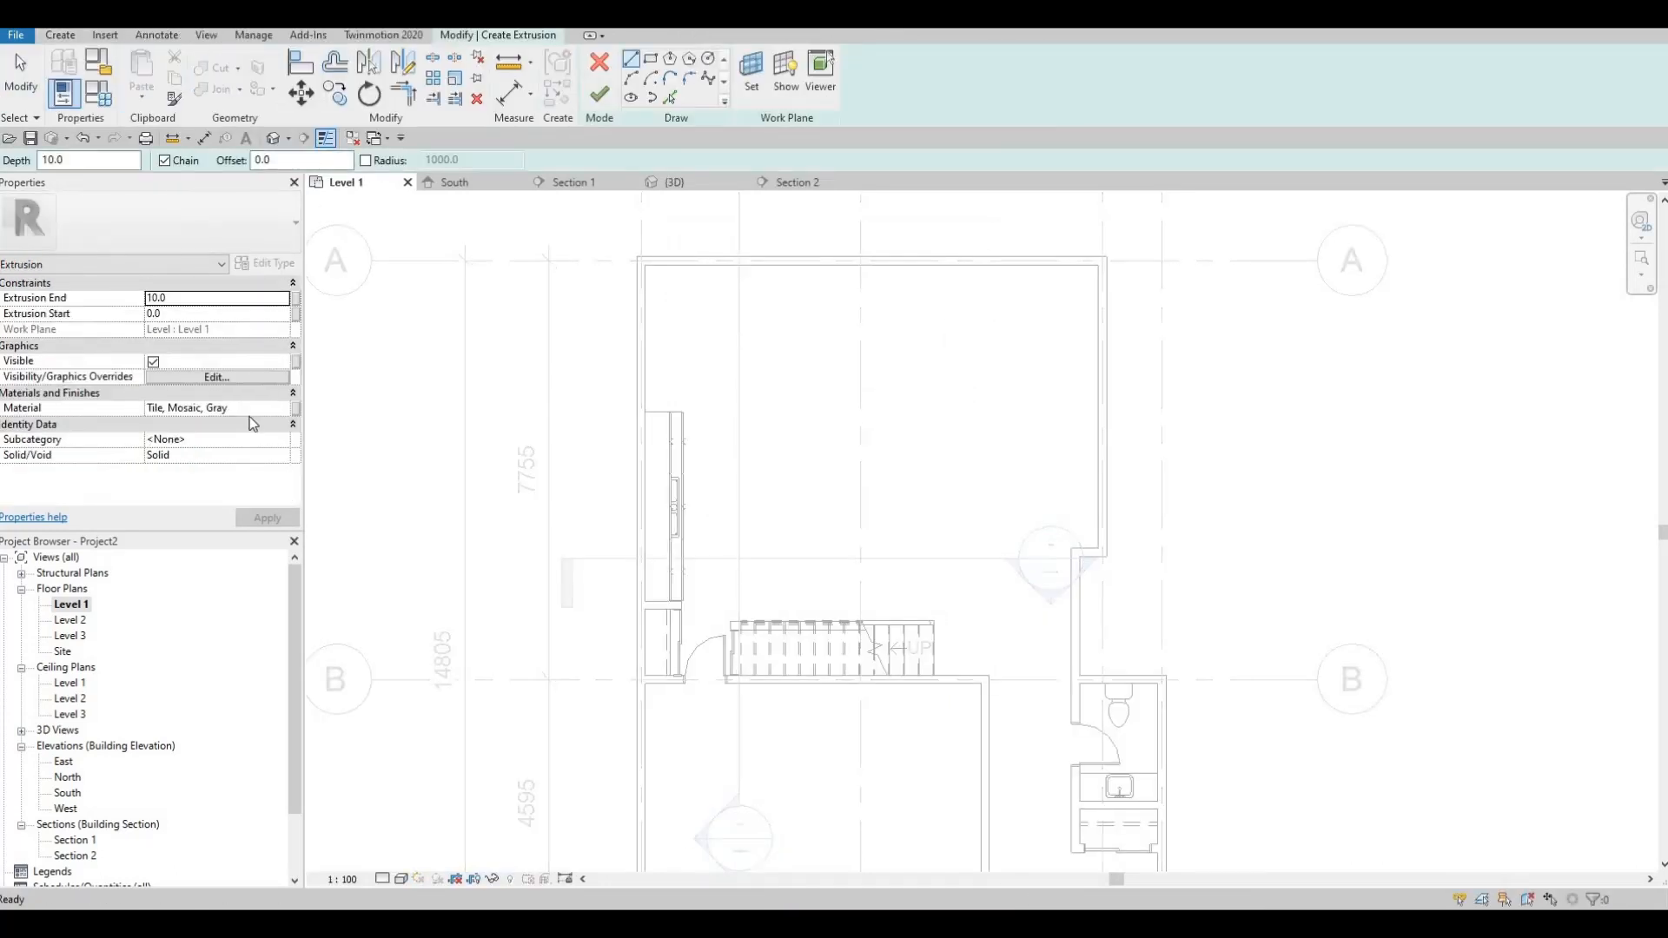
Set the extrusion's material to Birch - Semigloss from the Wood category of the AEC Materials library.
click(287, 408)
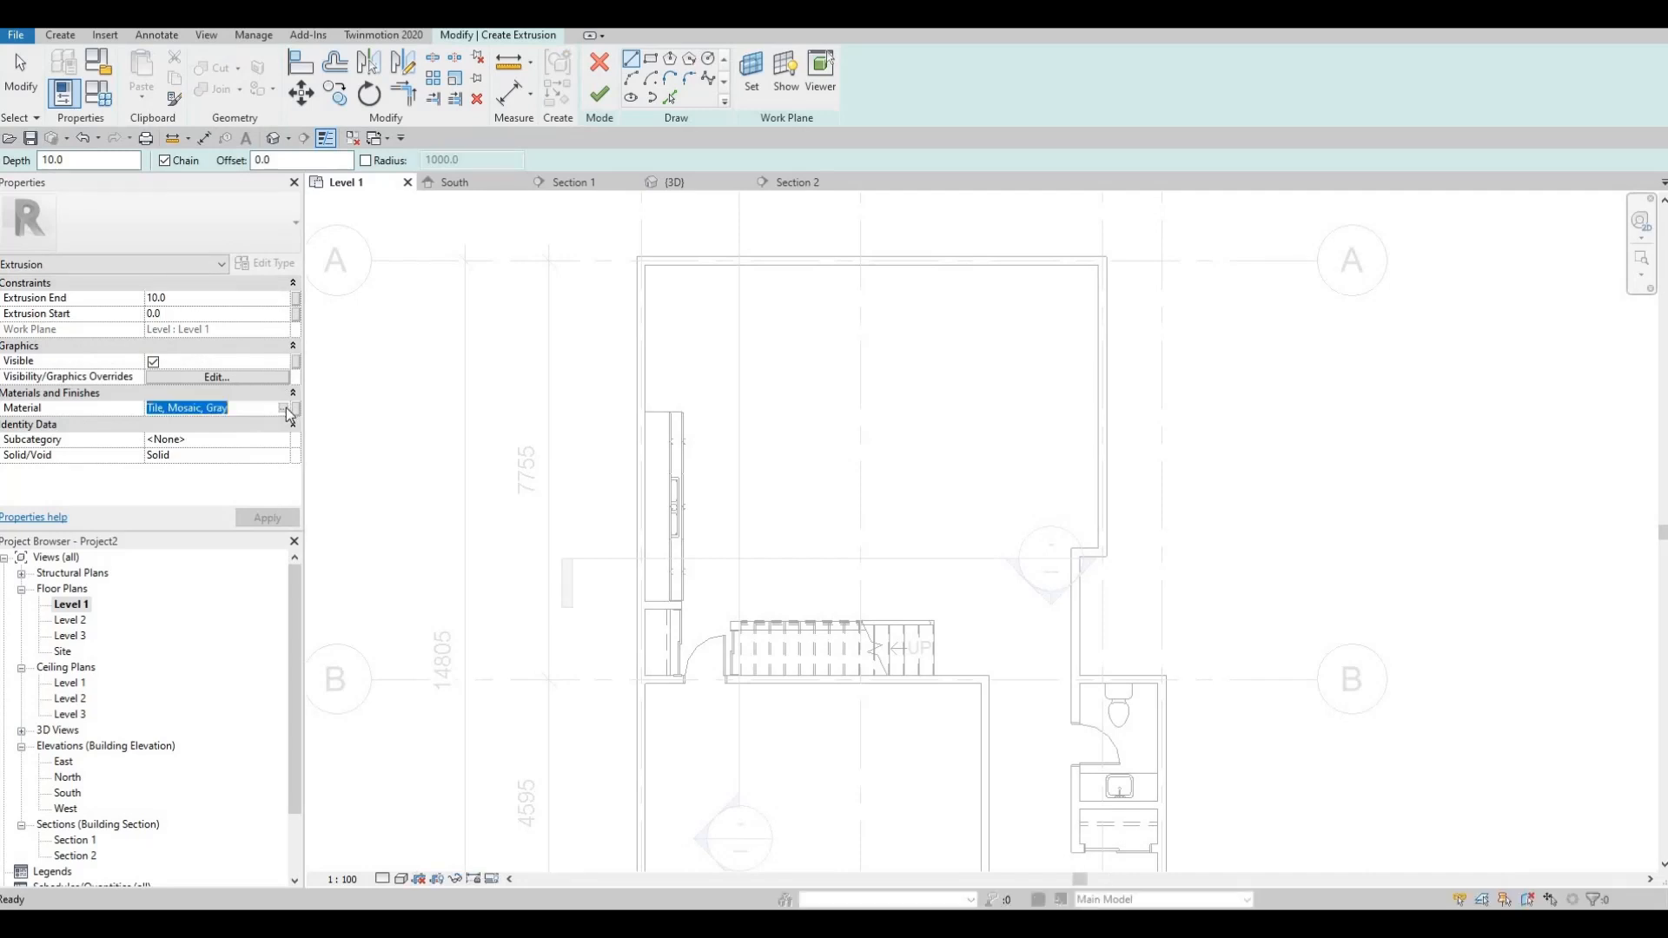
click(282, 409)
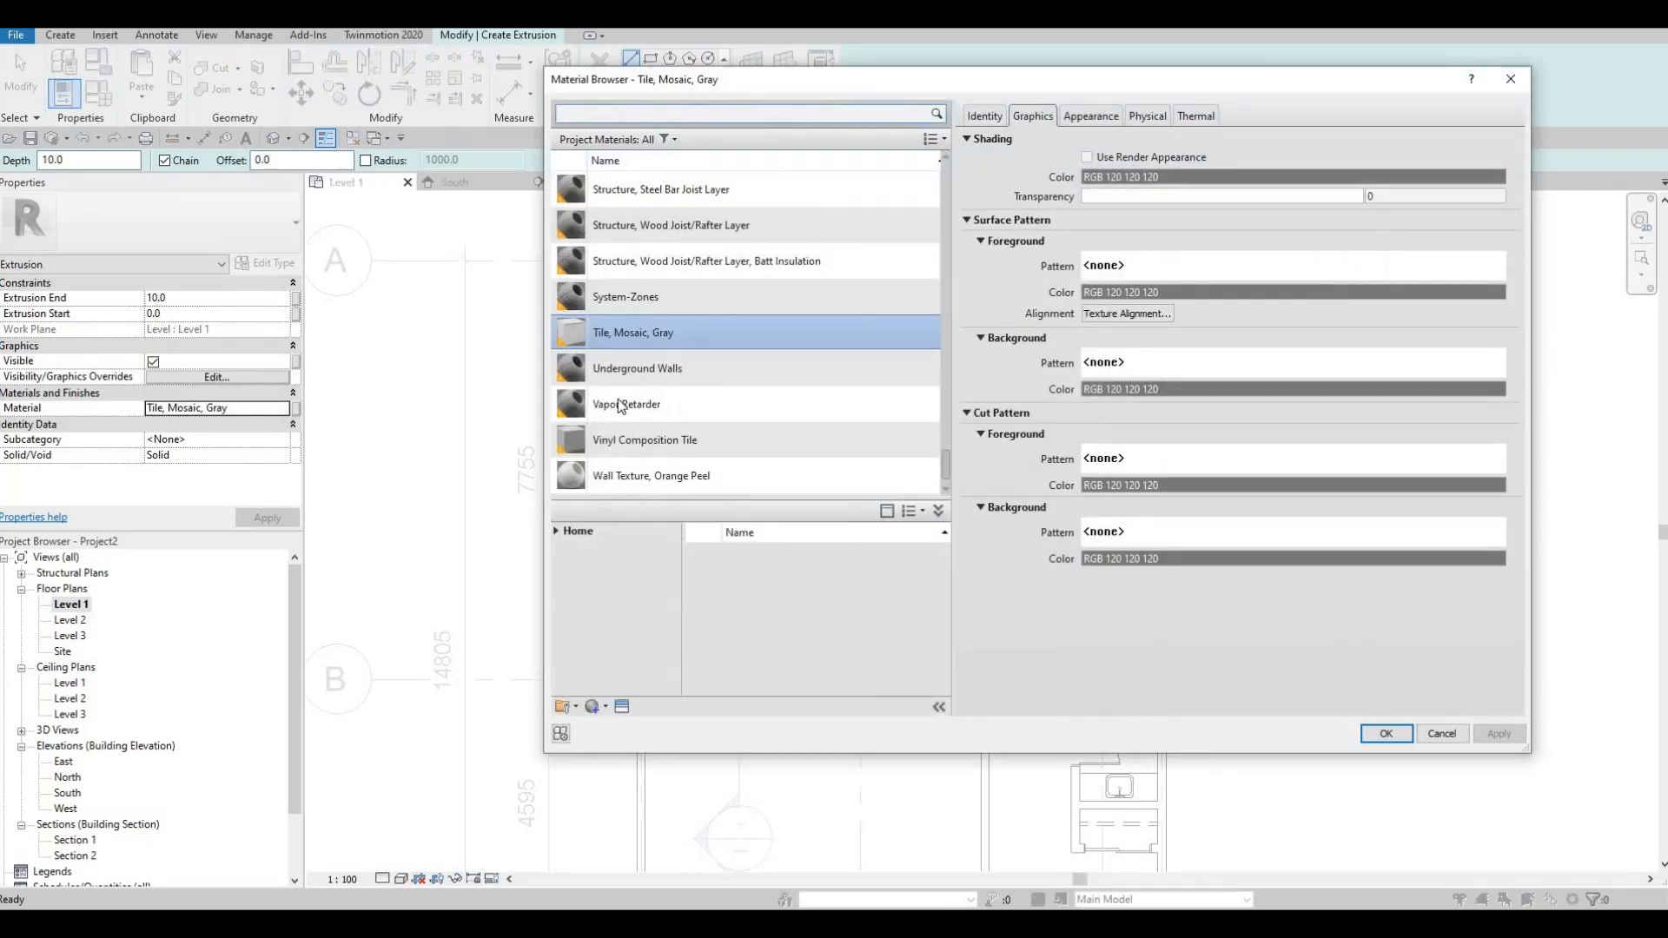
scroll(608, 453, down, 1)
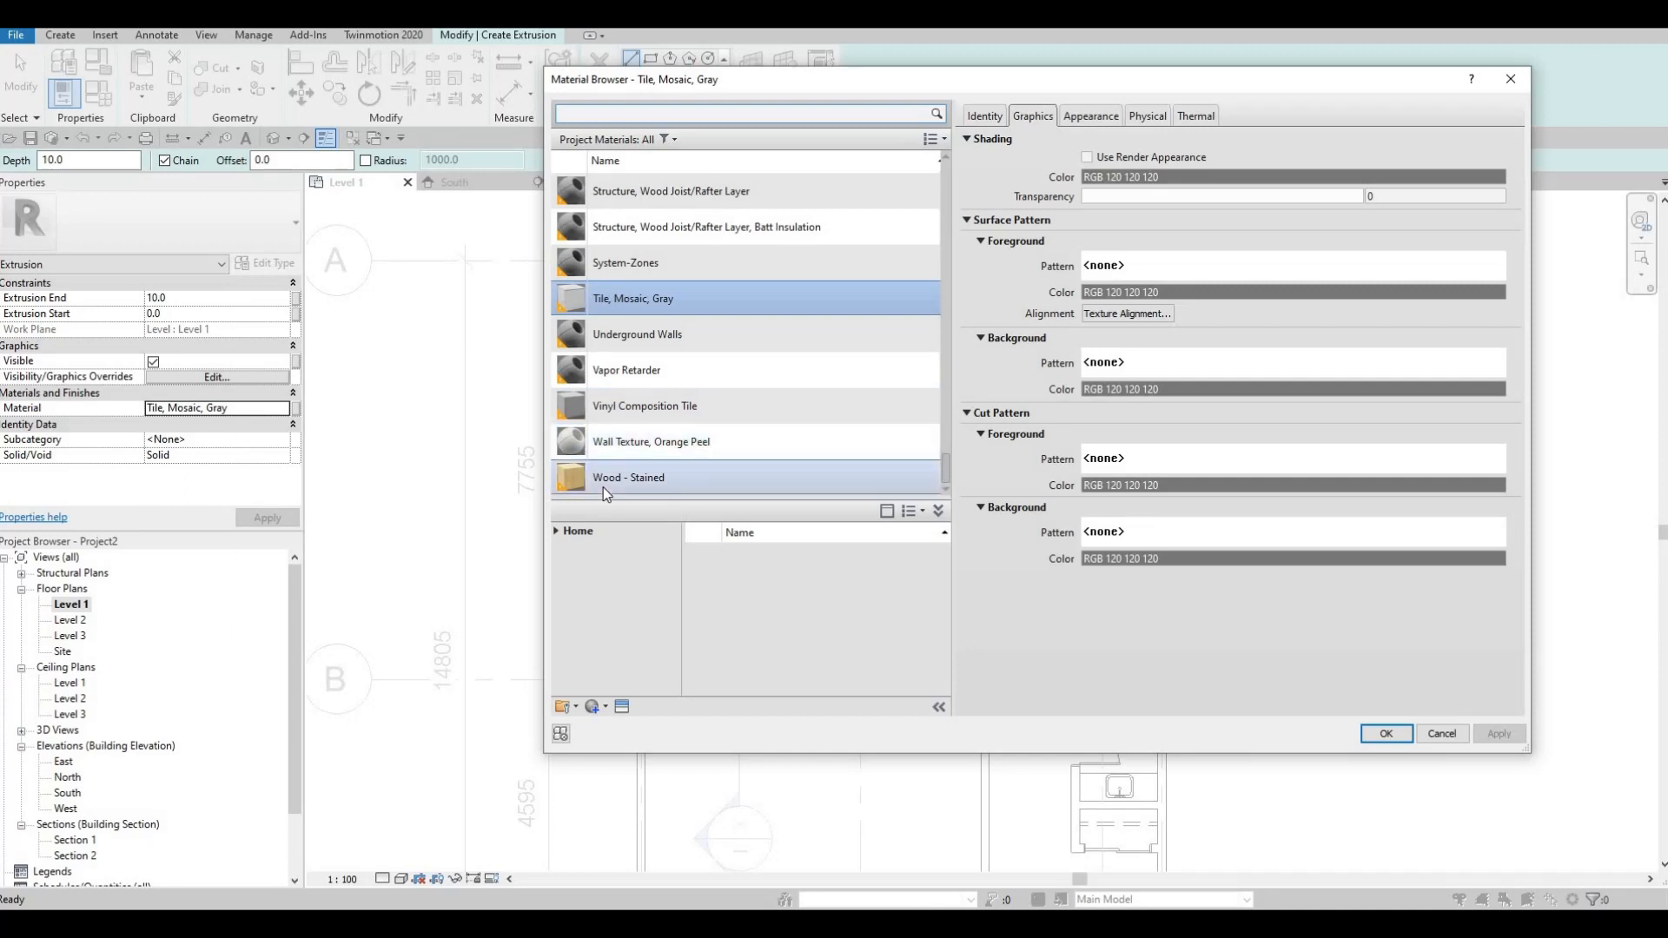
scroll(608, 474, up, 4)
scroll(613, 459, down, 4)
click(555, 531)
click(564, 563)
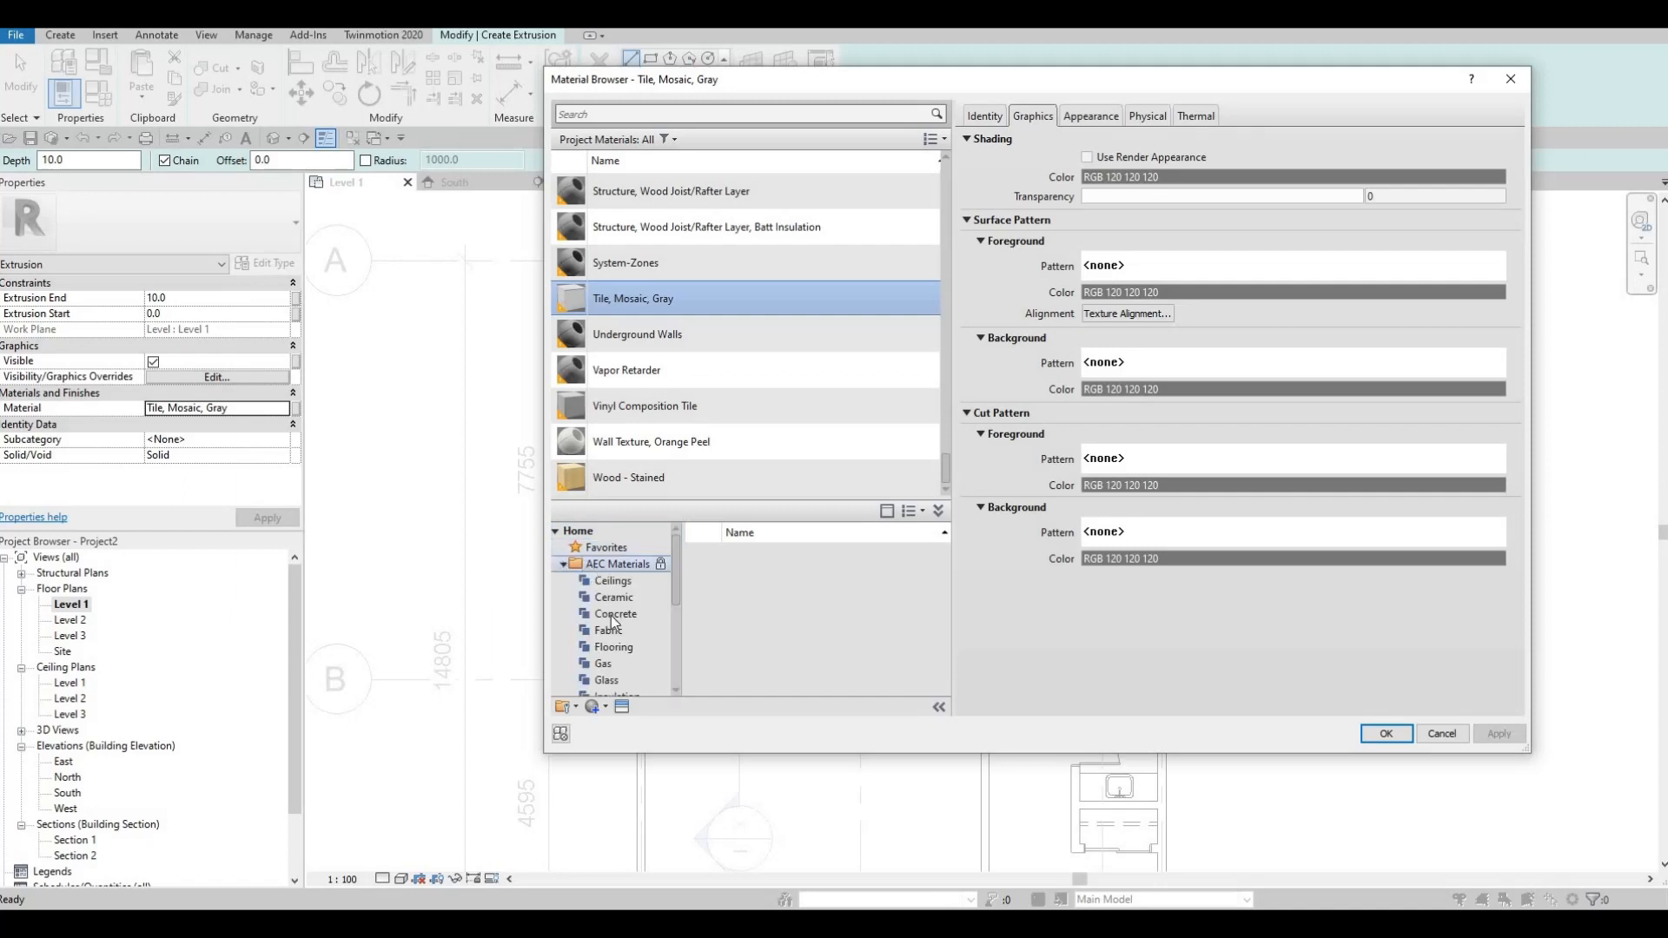
scroll(613, 660, down, 5)
click(608, 680)
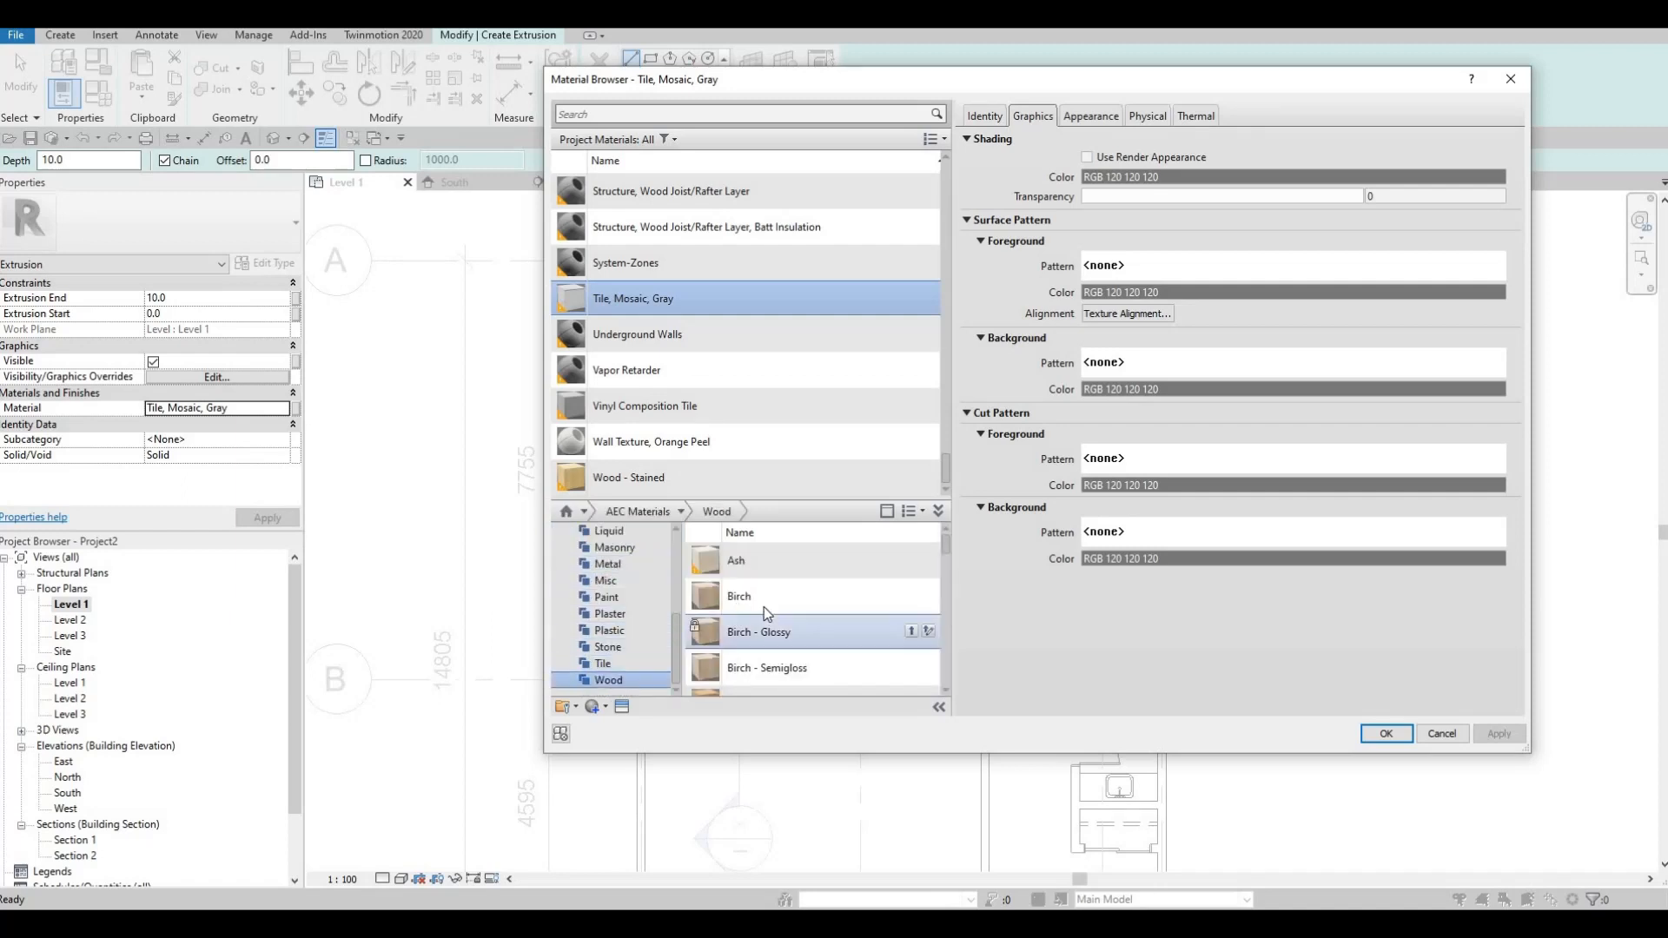
click(1386, 734)
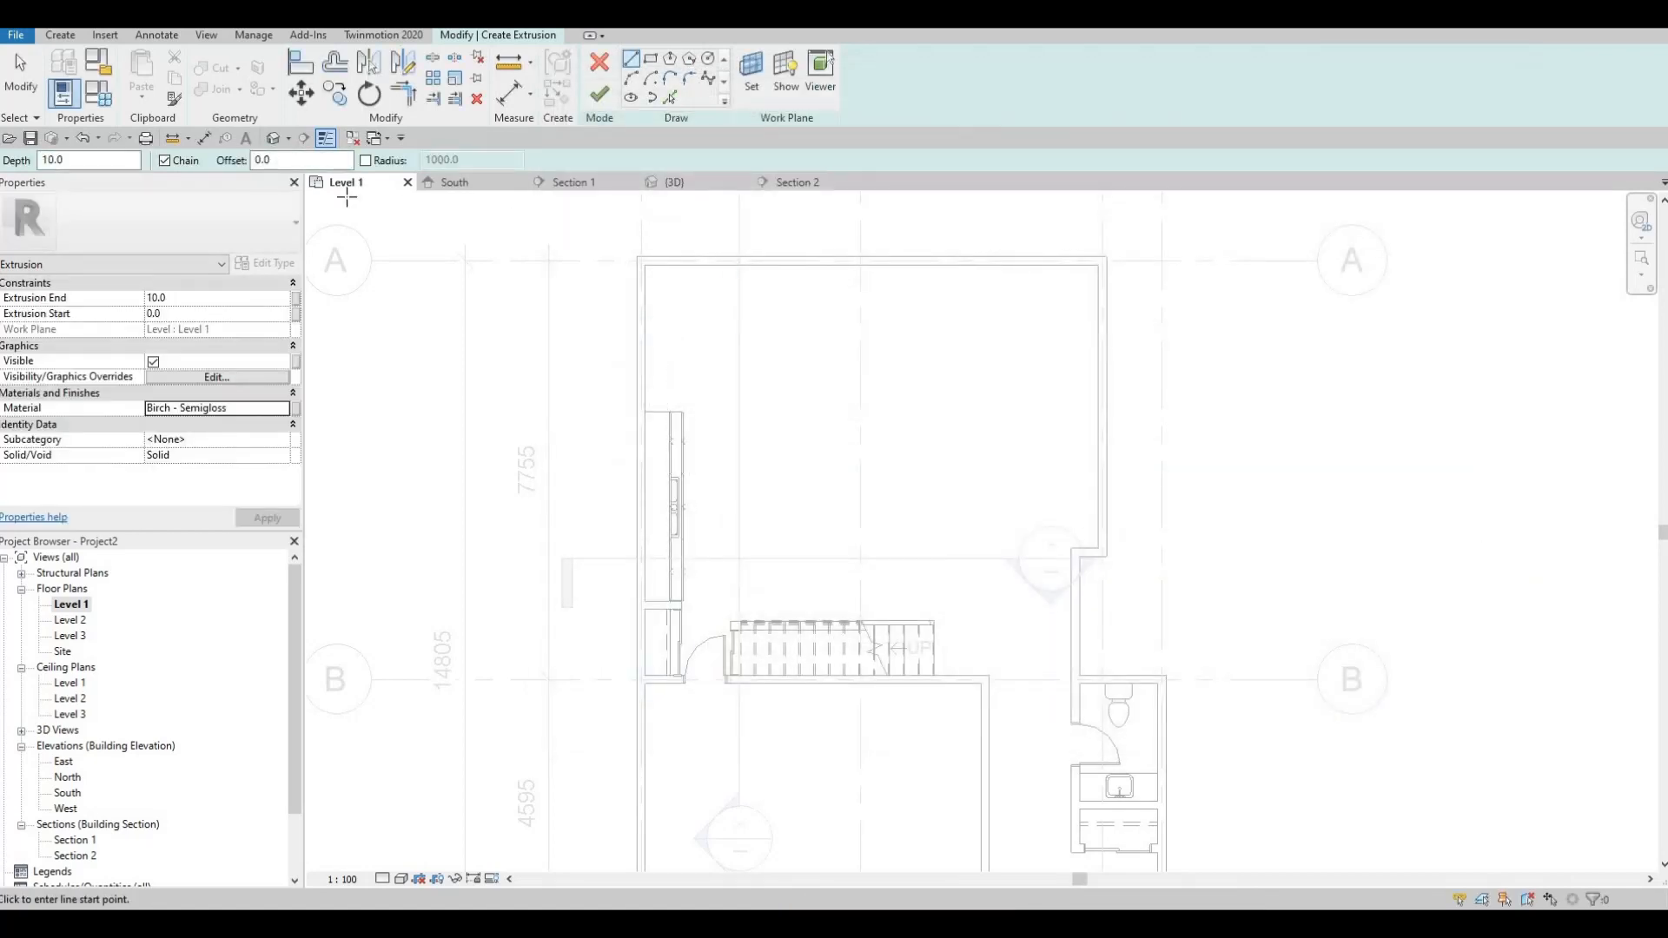
Sketch a rectangle about 2693 by 1503 mm in the open floor area in front of the kitchen counter.
click(652, 61)
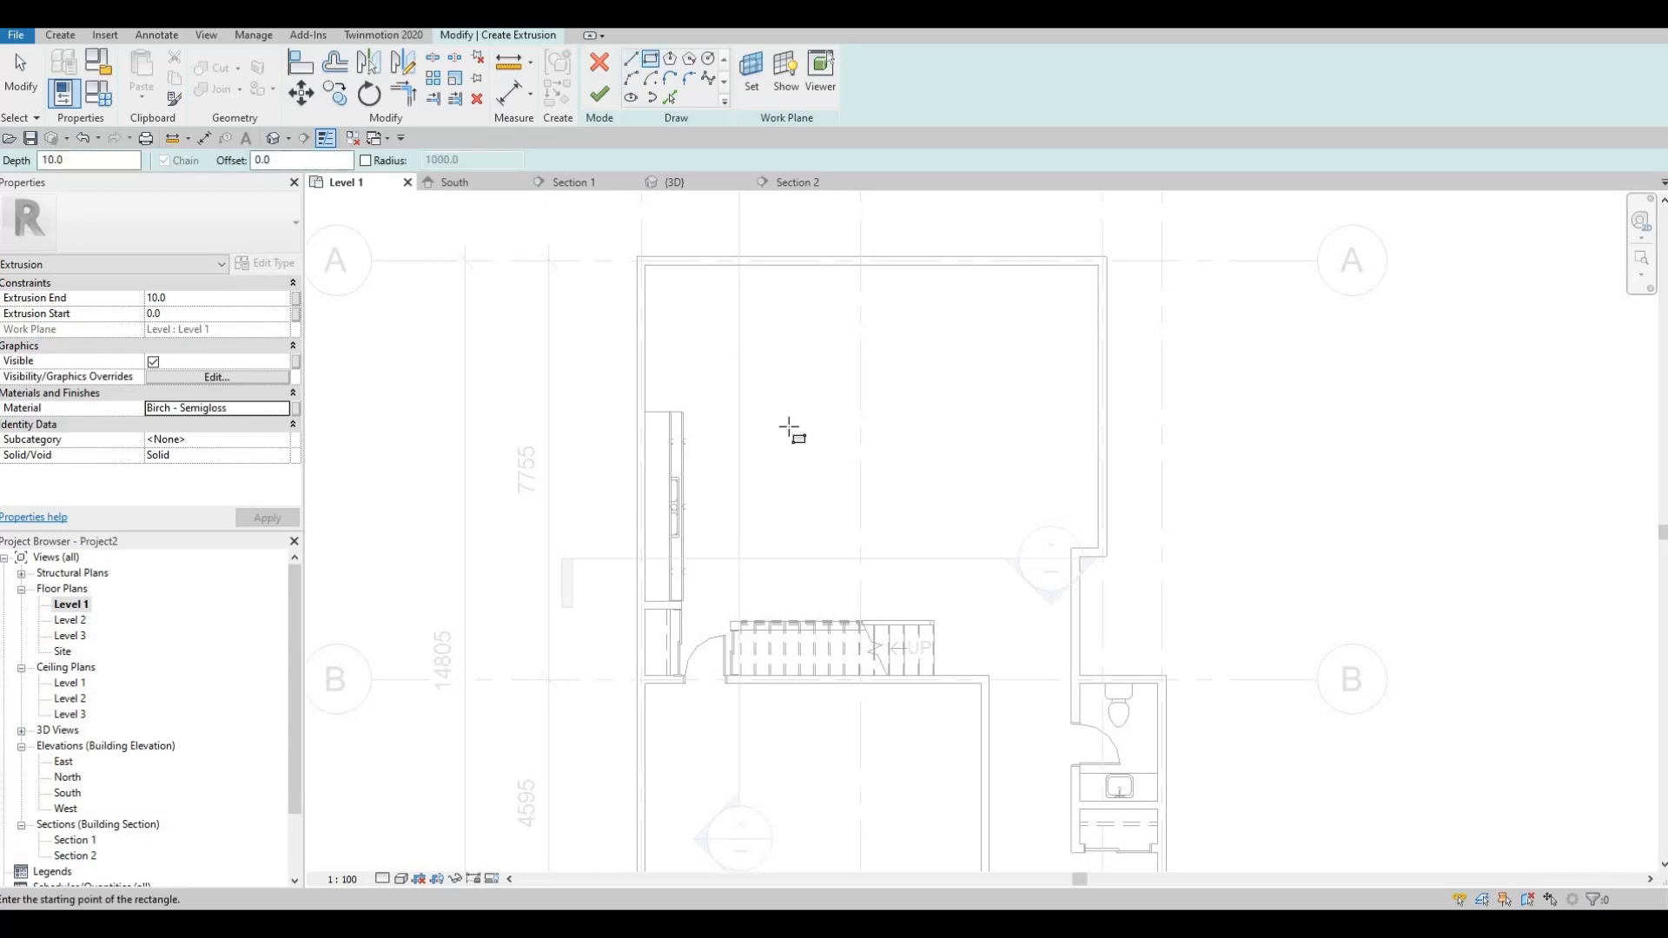
click(788, 425)
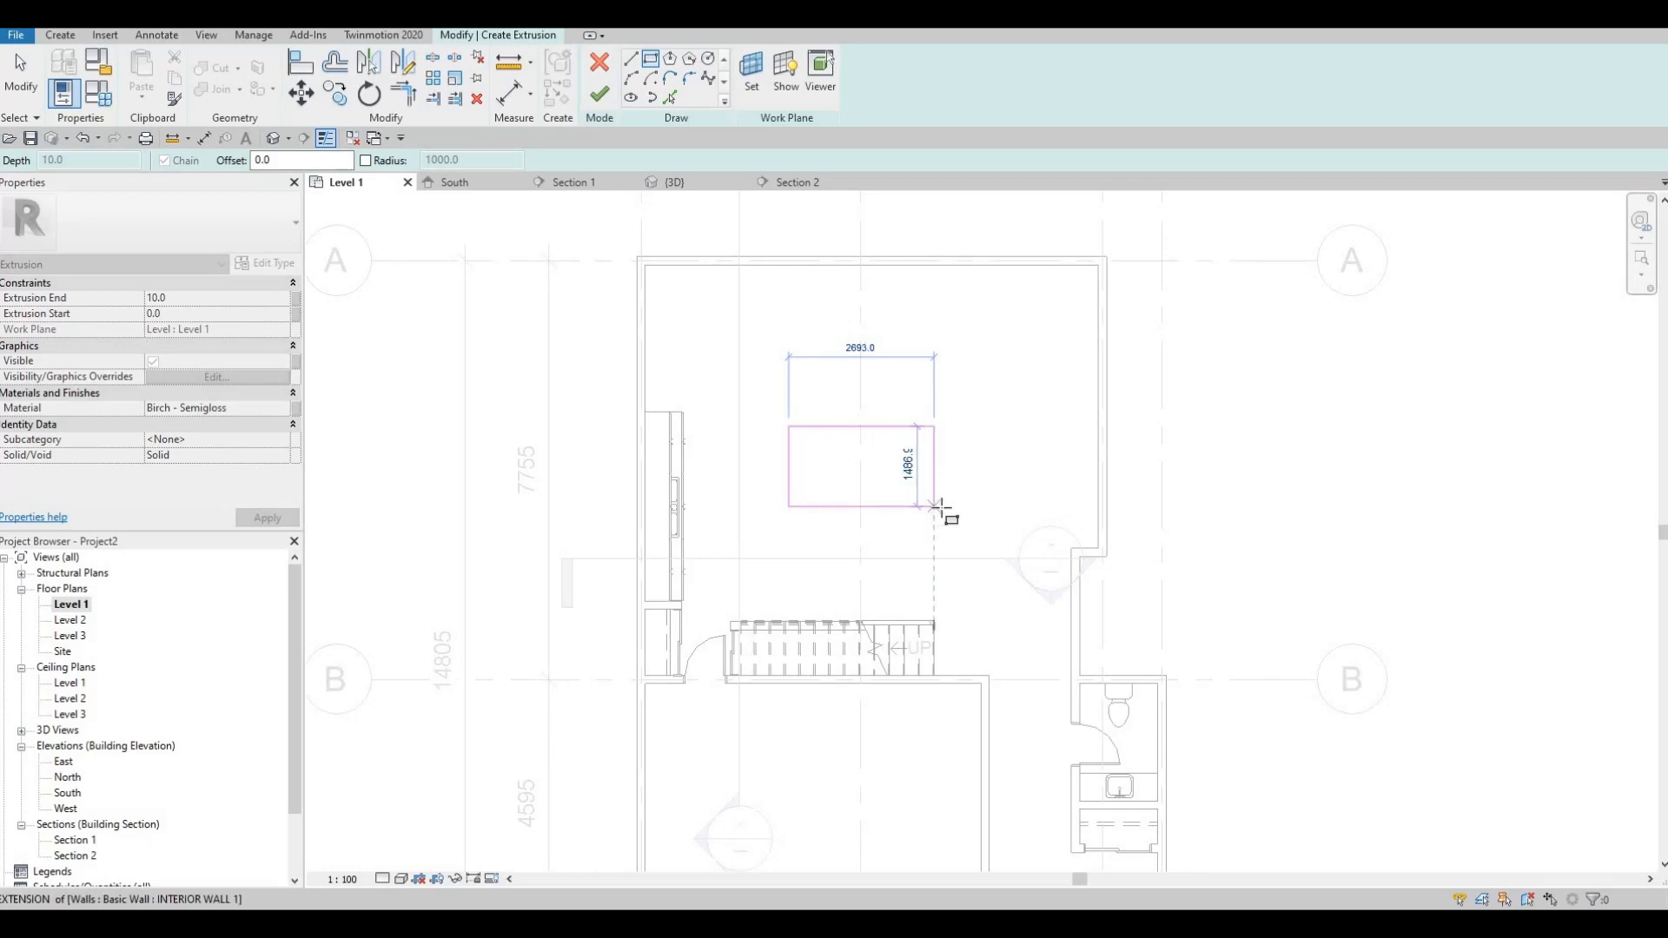
click(933, 507)
key(Escape)
key(Escape)
key(Escape)
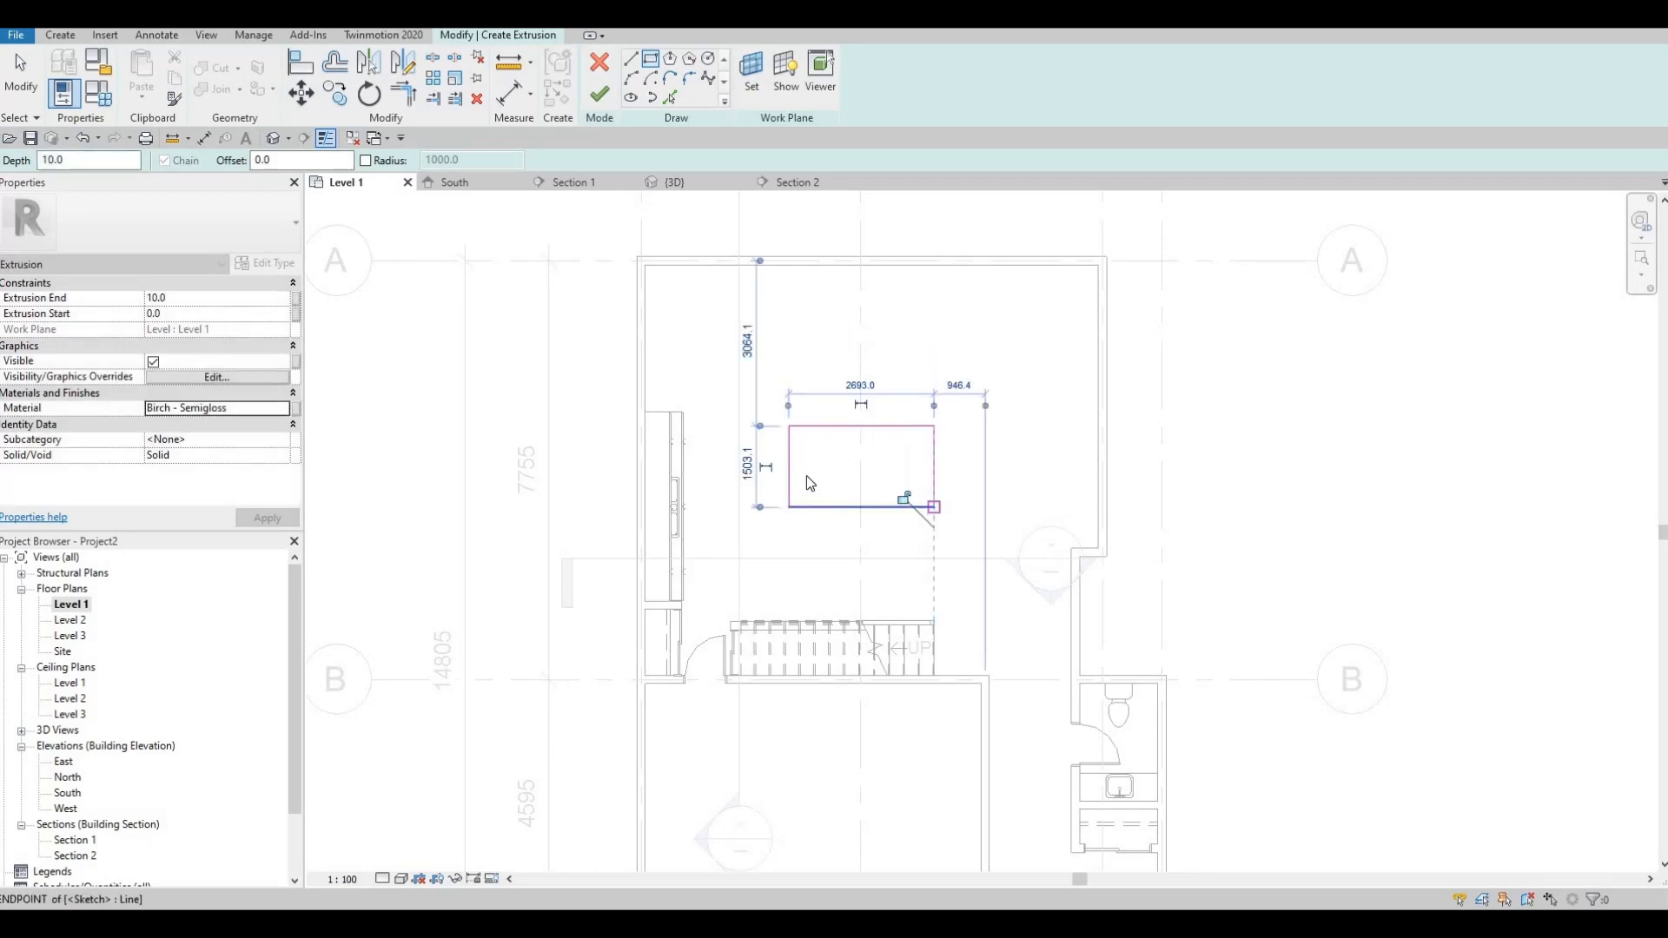
Select all four lines of the rectangle and nudge it sideways in small increments.
scroll(806, 478, up, 1)
drag(735, 391, 999, 543)
key(Left)
key(Left)
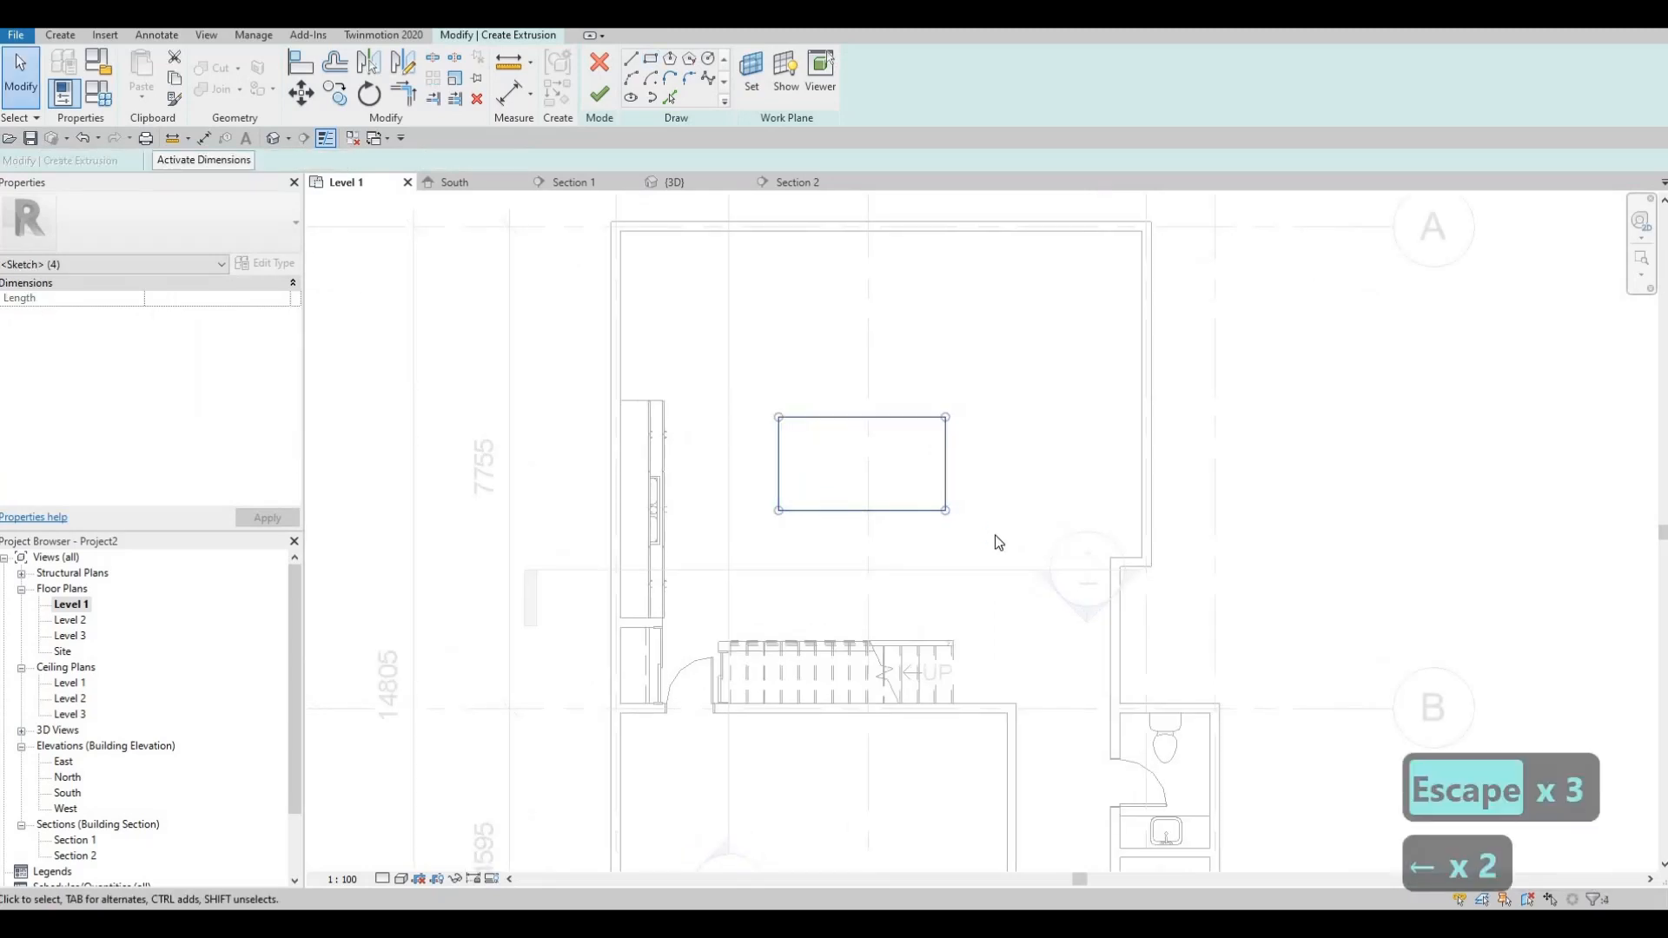
key(Right)
key(Right)
key(Right)
Undo the nudges and the rectangle, leaving the extrusion sketch empty.
key(ctrl+z)
key(ctrl+z)
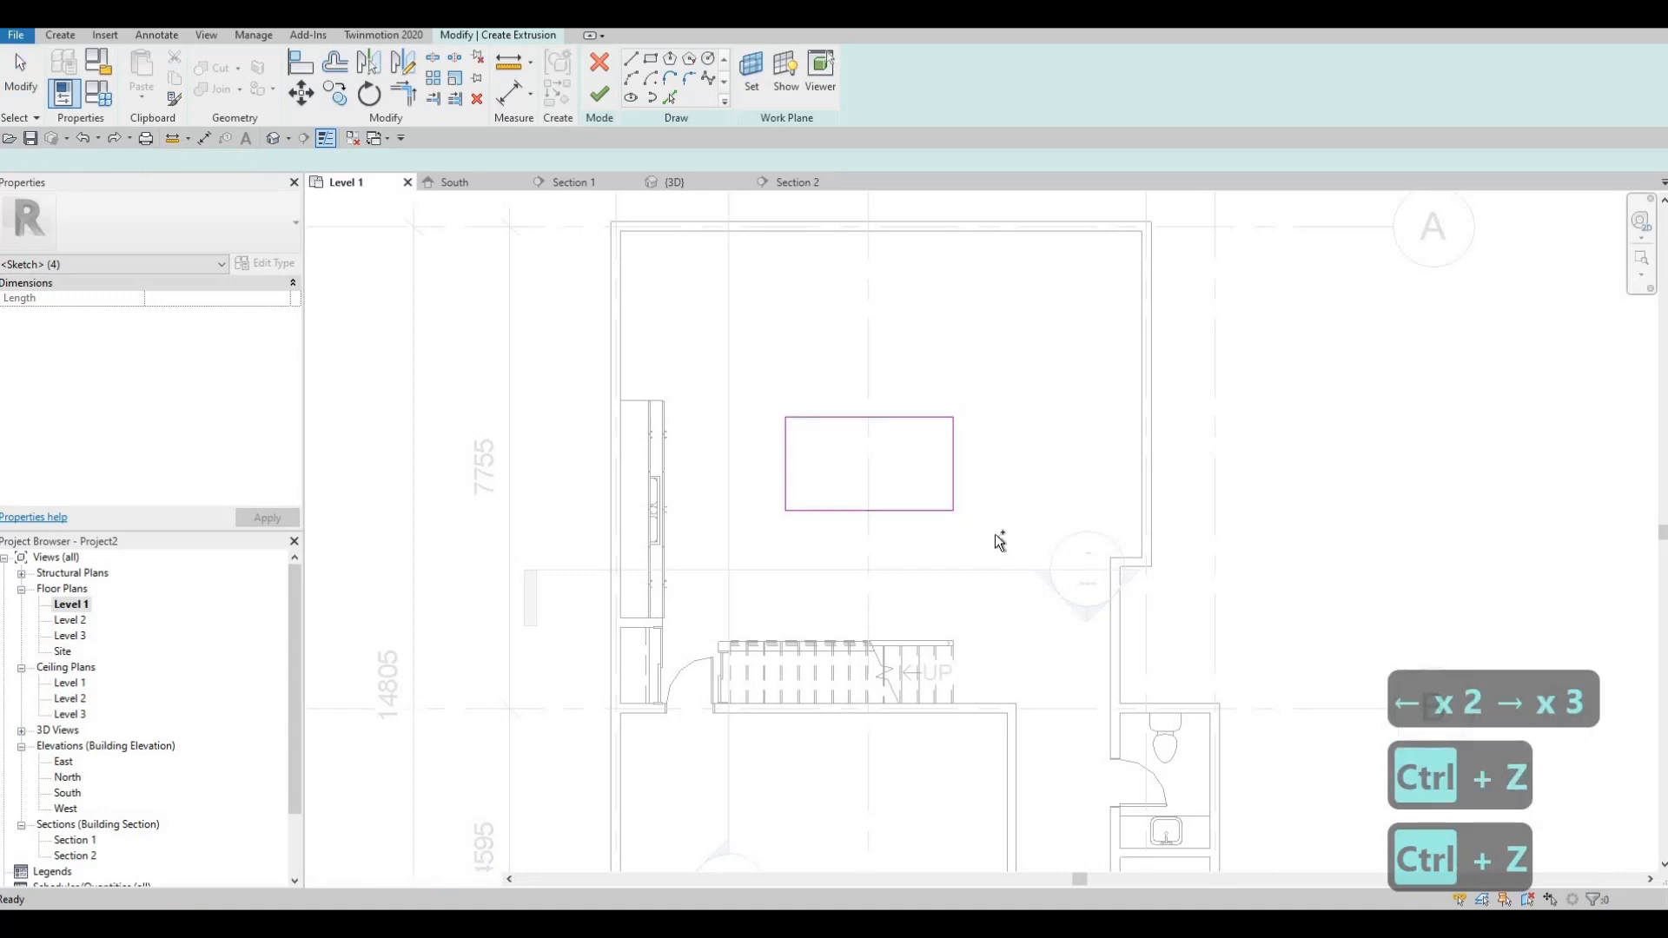
key(ctrl+z)
key(ctrl+z)
key(ctrl+z)
key(ctrl+z)
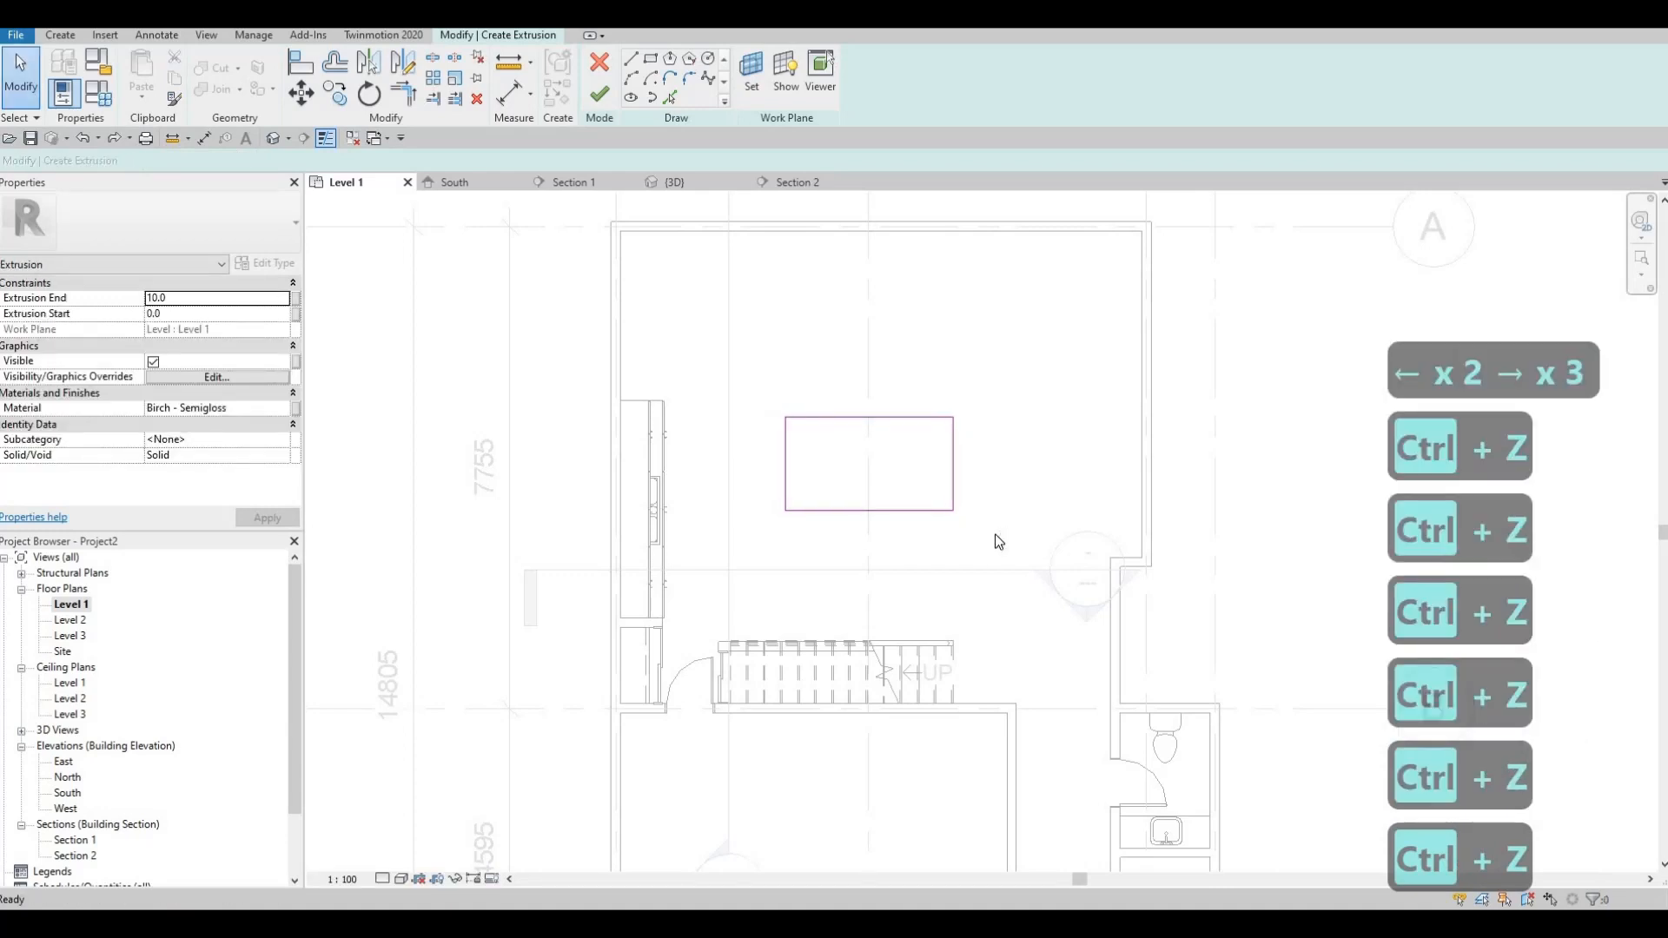
key(ctrl+z)
scroll(811, 483, down, 1)
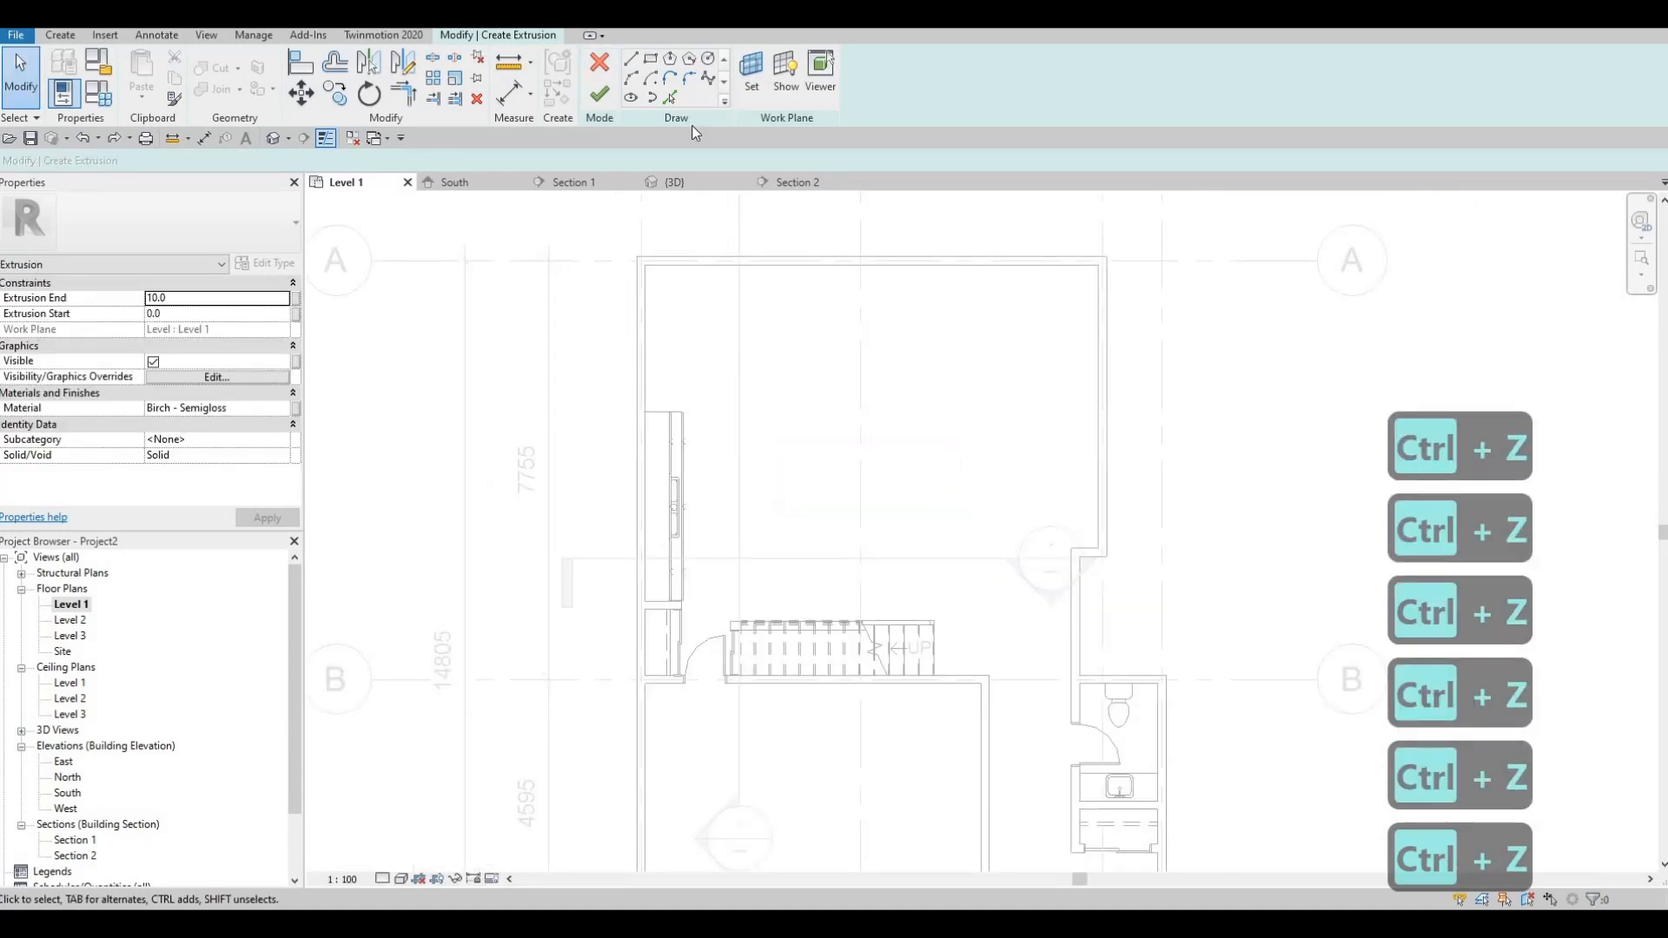
Sketch a 3400 by 1700 mm rectangle in front of the kitchen counter and check its edge dimensions.
click(650, 58)
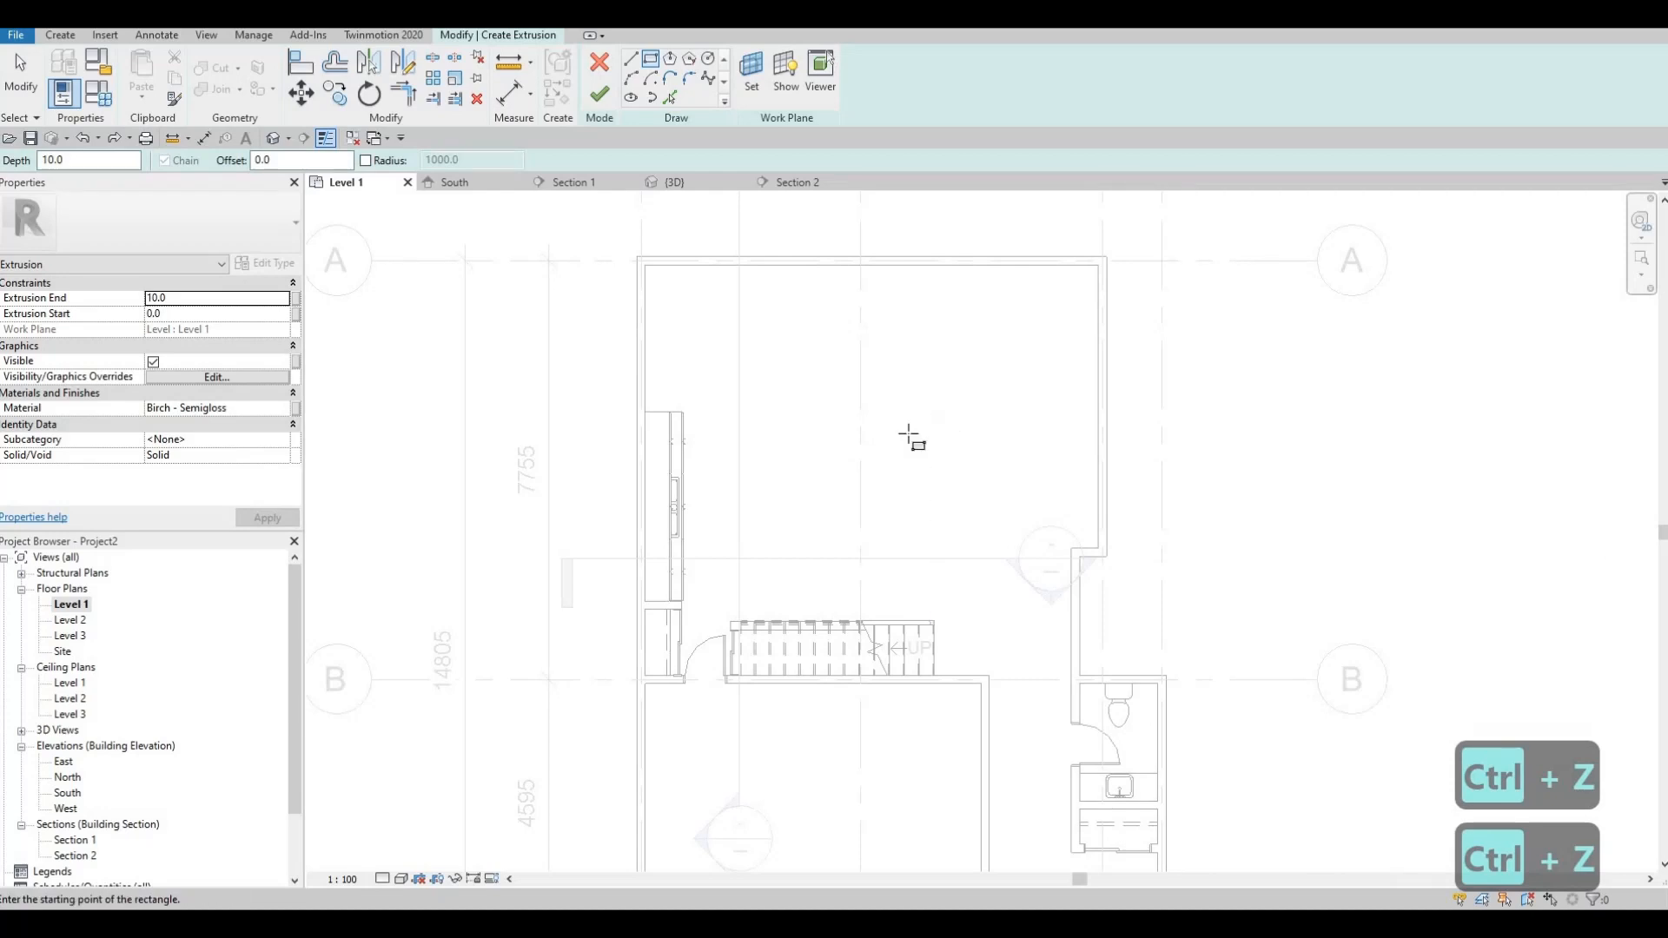
click(935, 420)
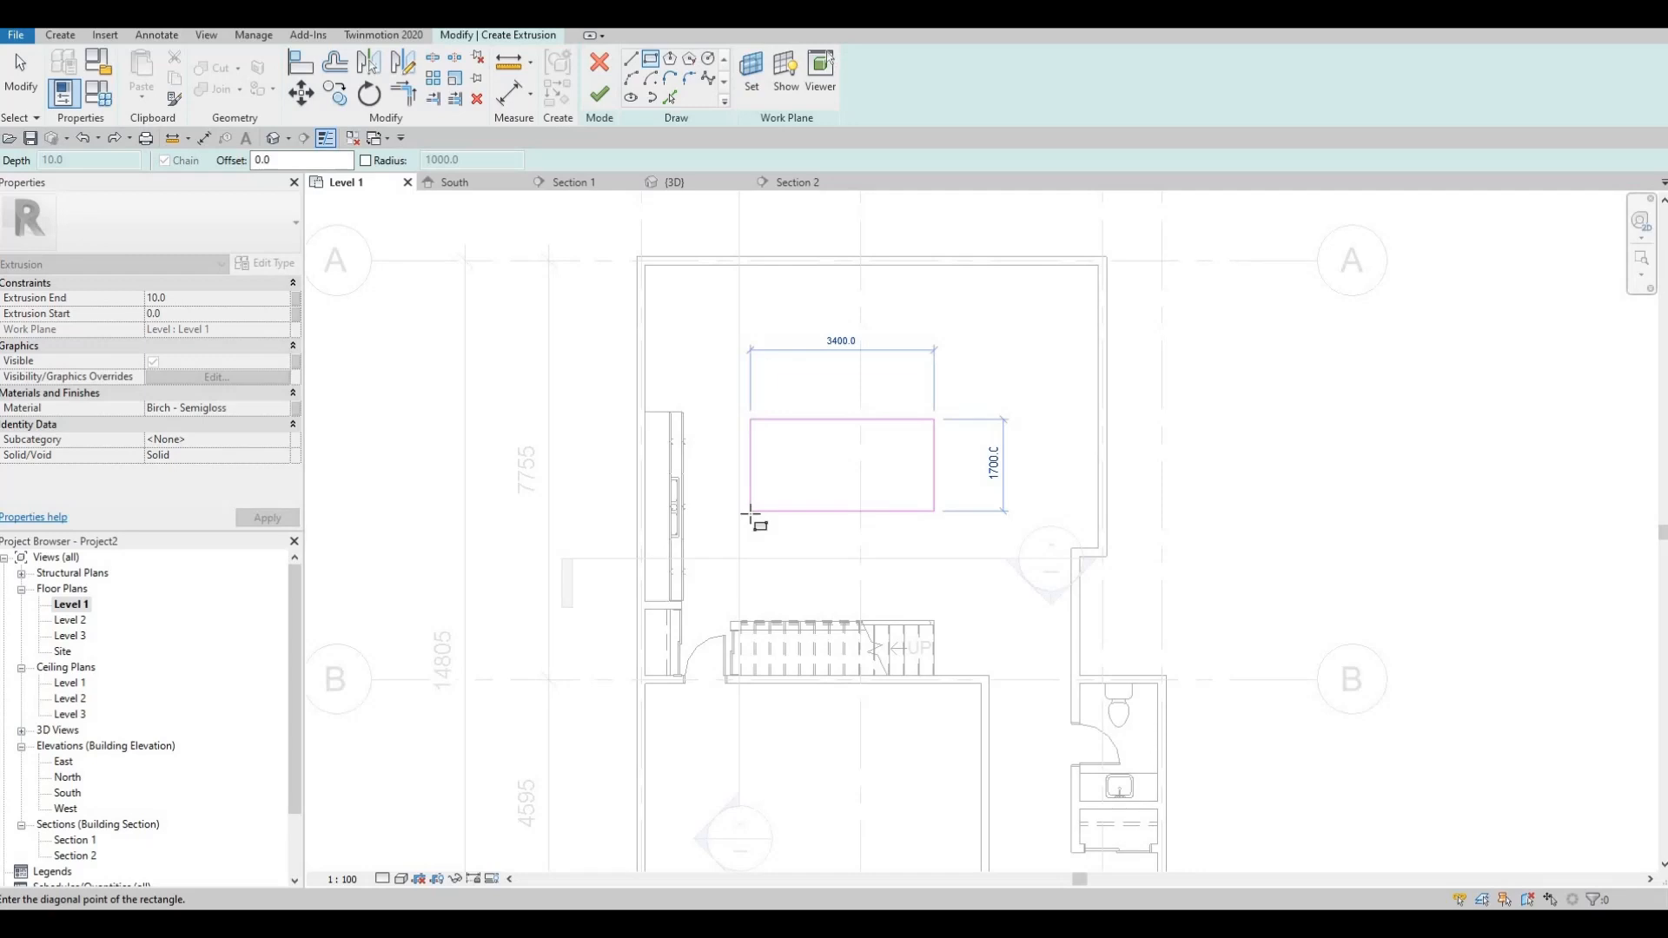
click(750, 512)
key(Escape)
key(Escape)
key(Escape)
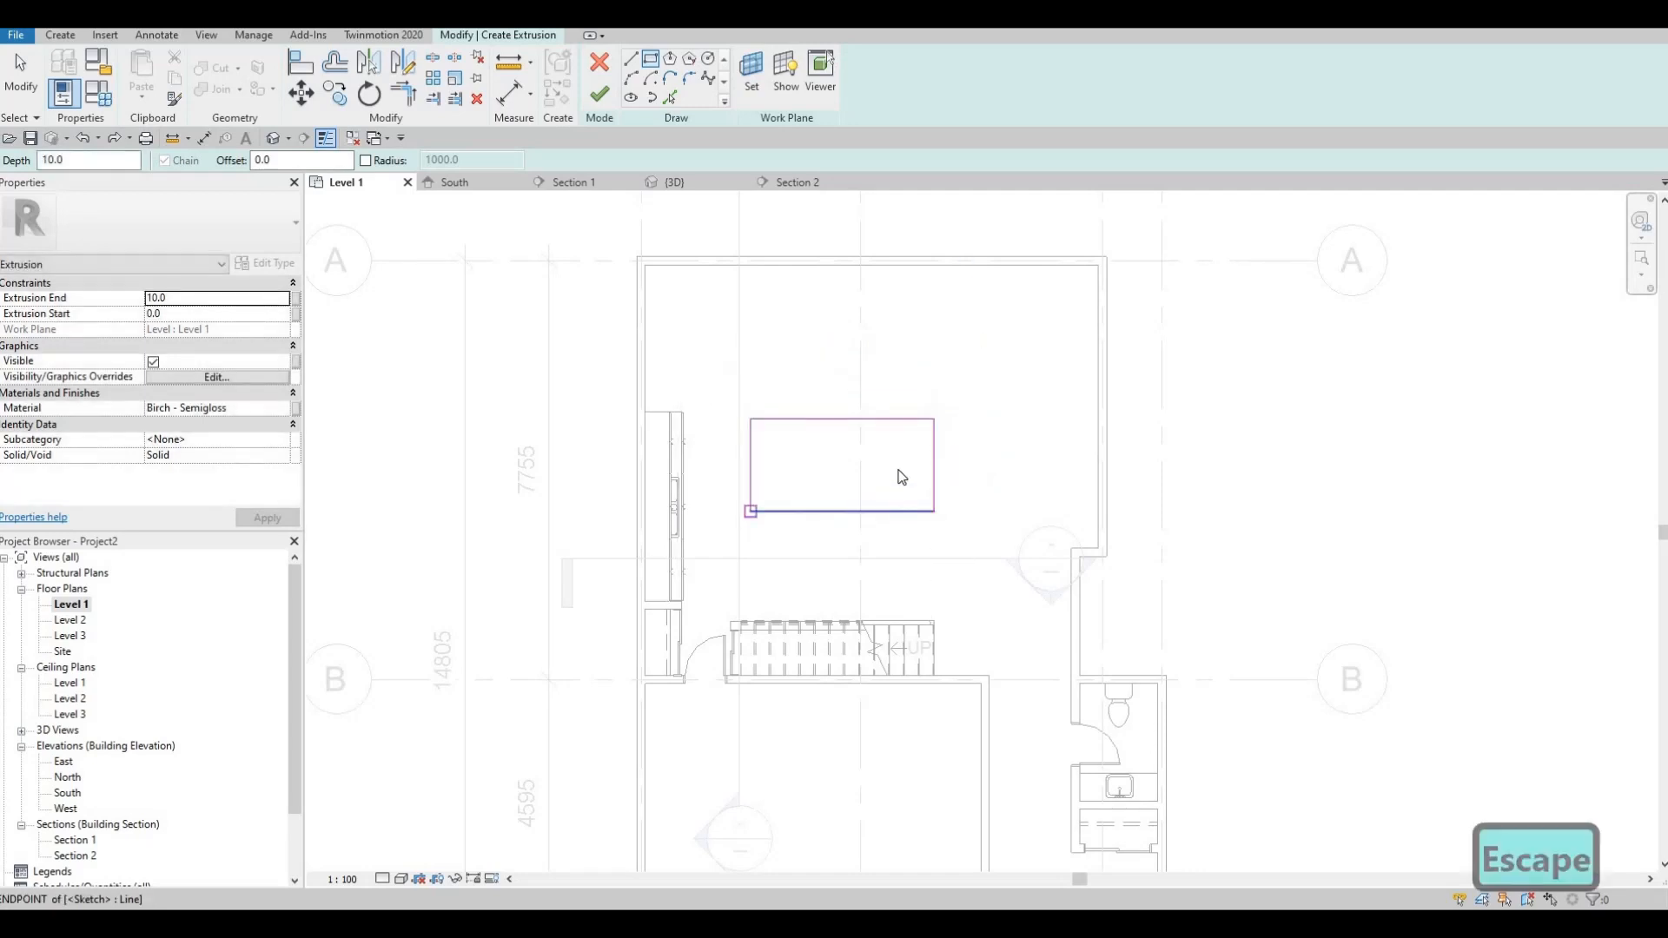
scroll(750, 512, up, 1)
click(961, 452)
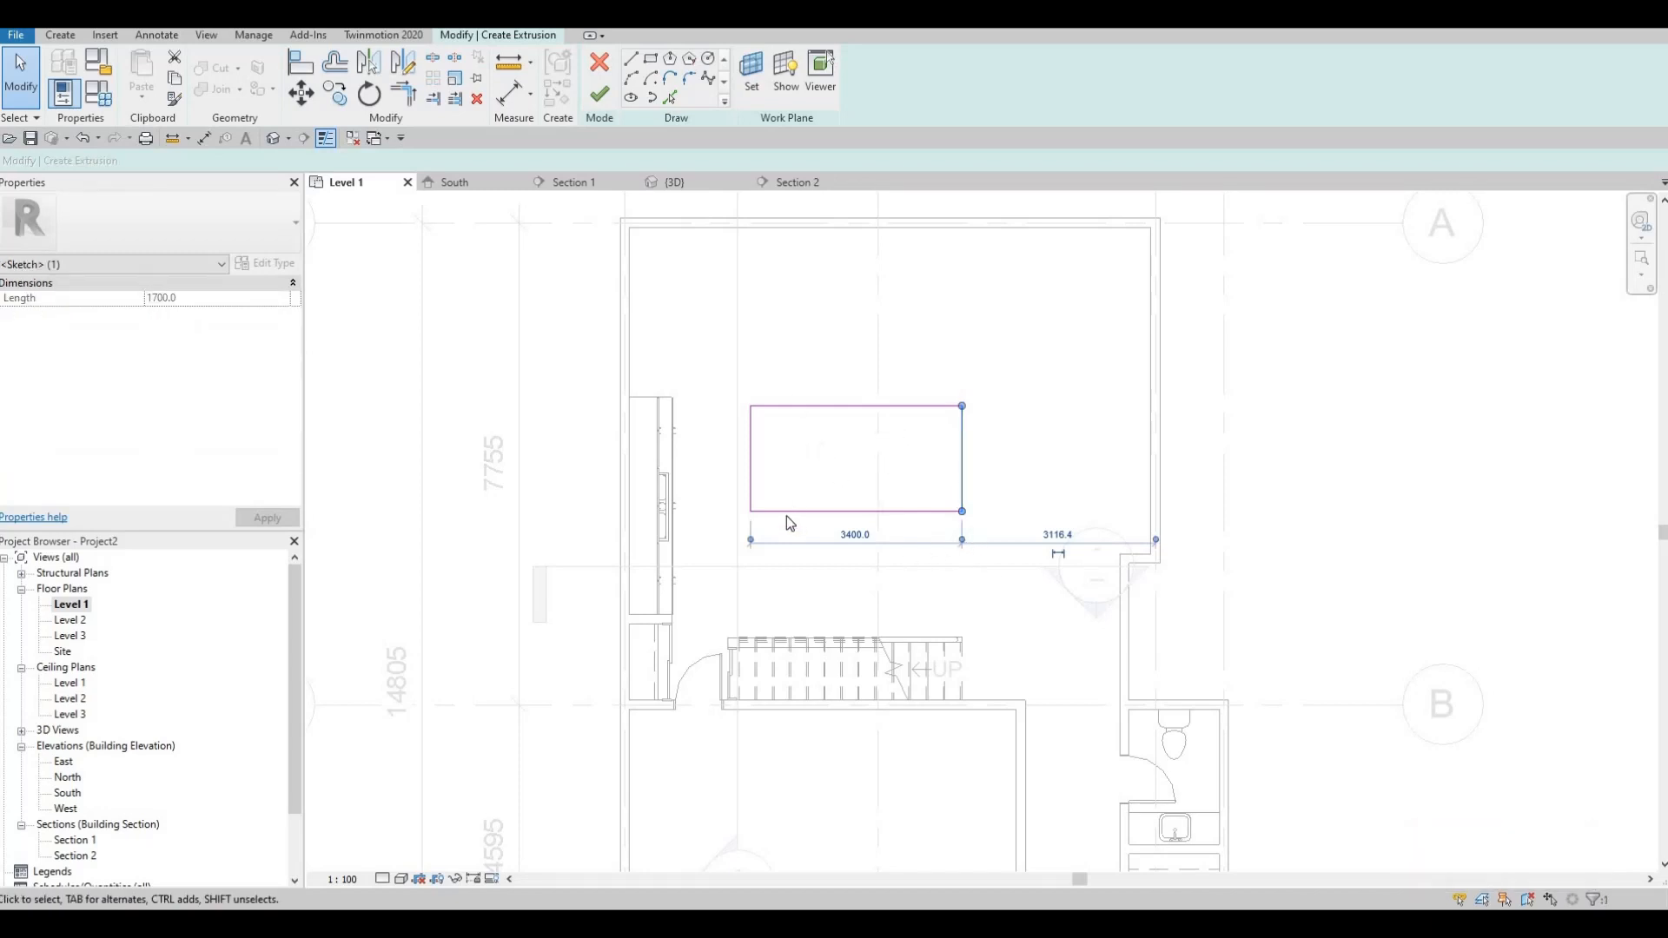
middle_drag(831, 484, 829, 487)
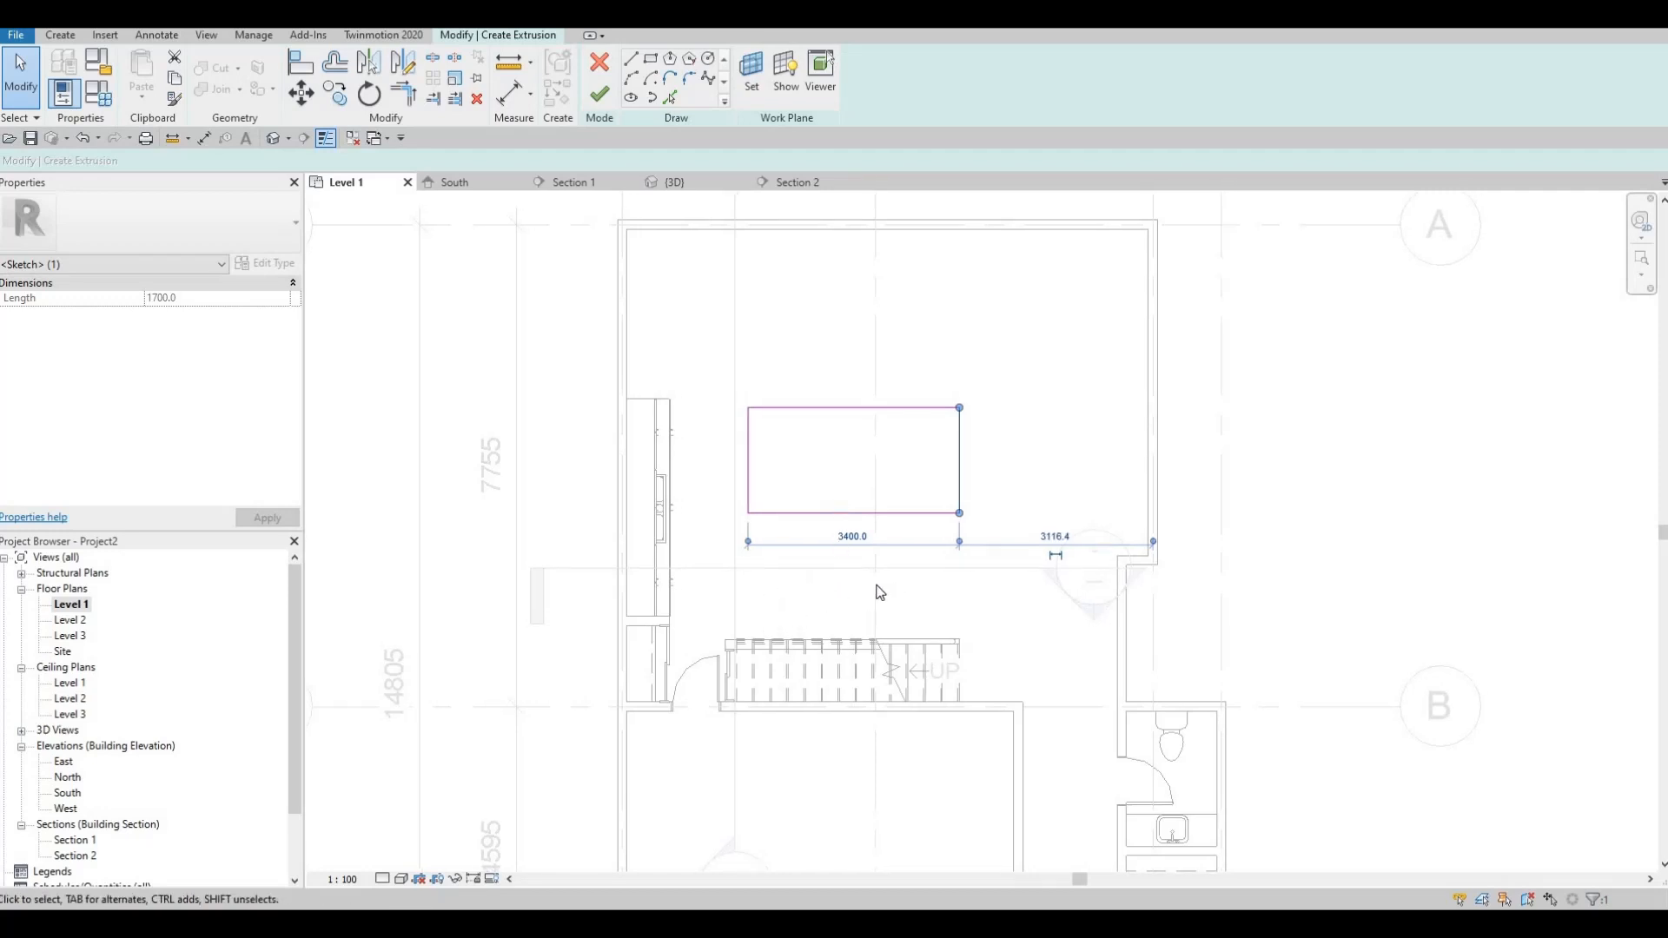
key(Escape)
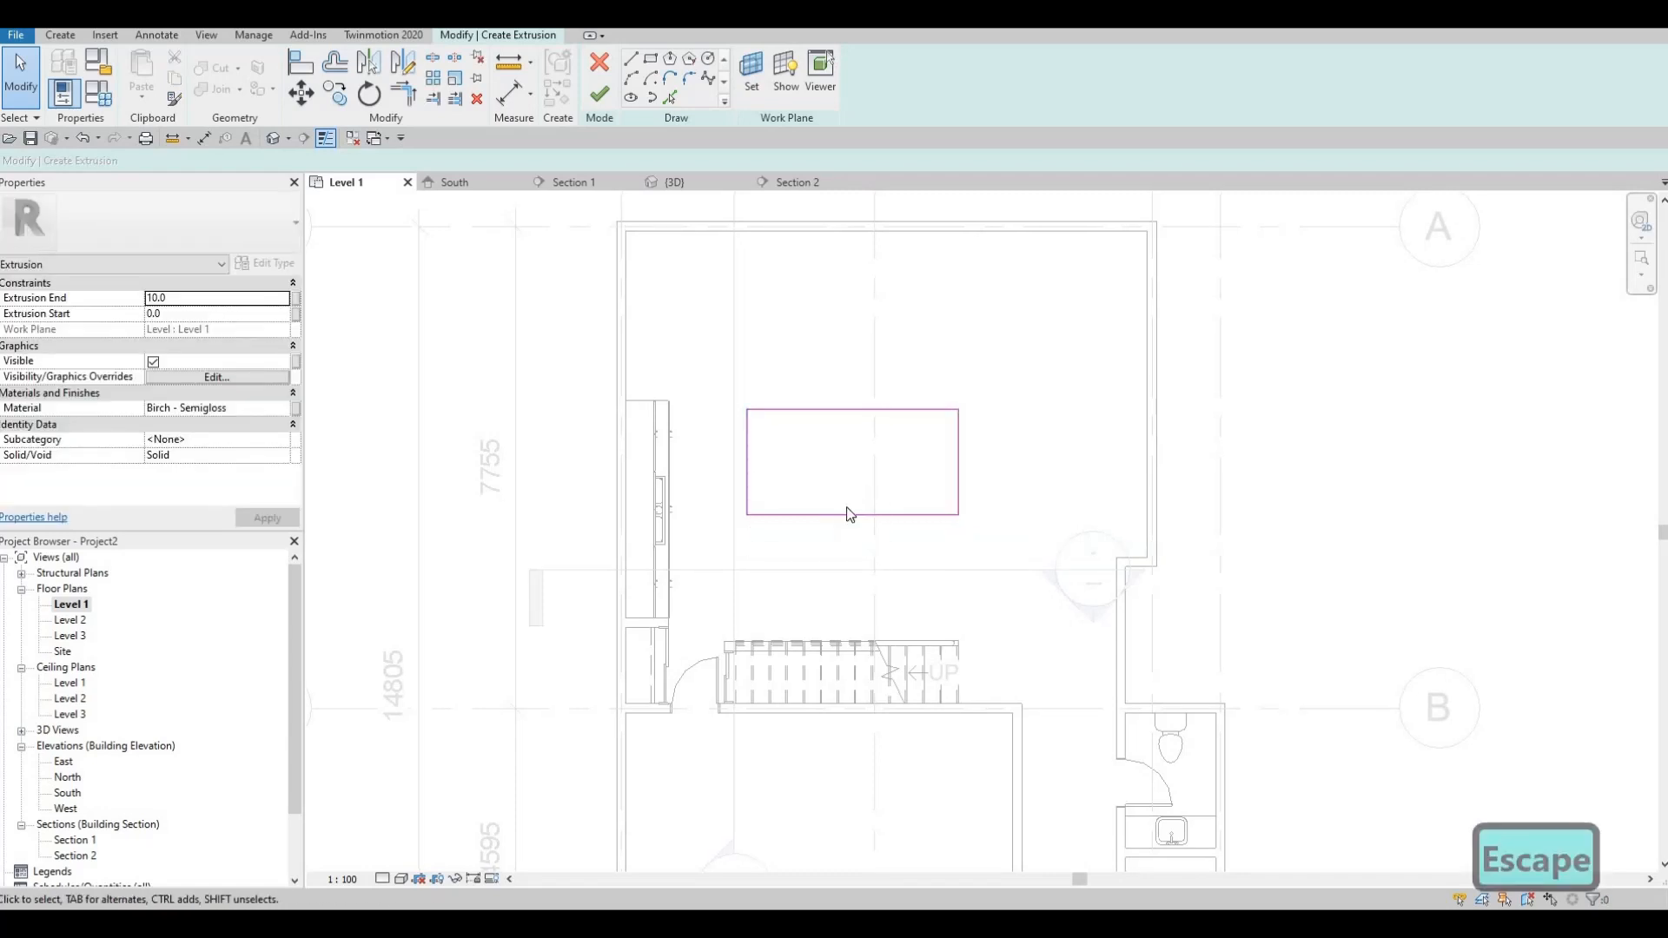
Set the block's extrusion end to 900 mm and finish the extrusion.
middle_drag(848, 510, 822, 530)
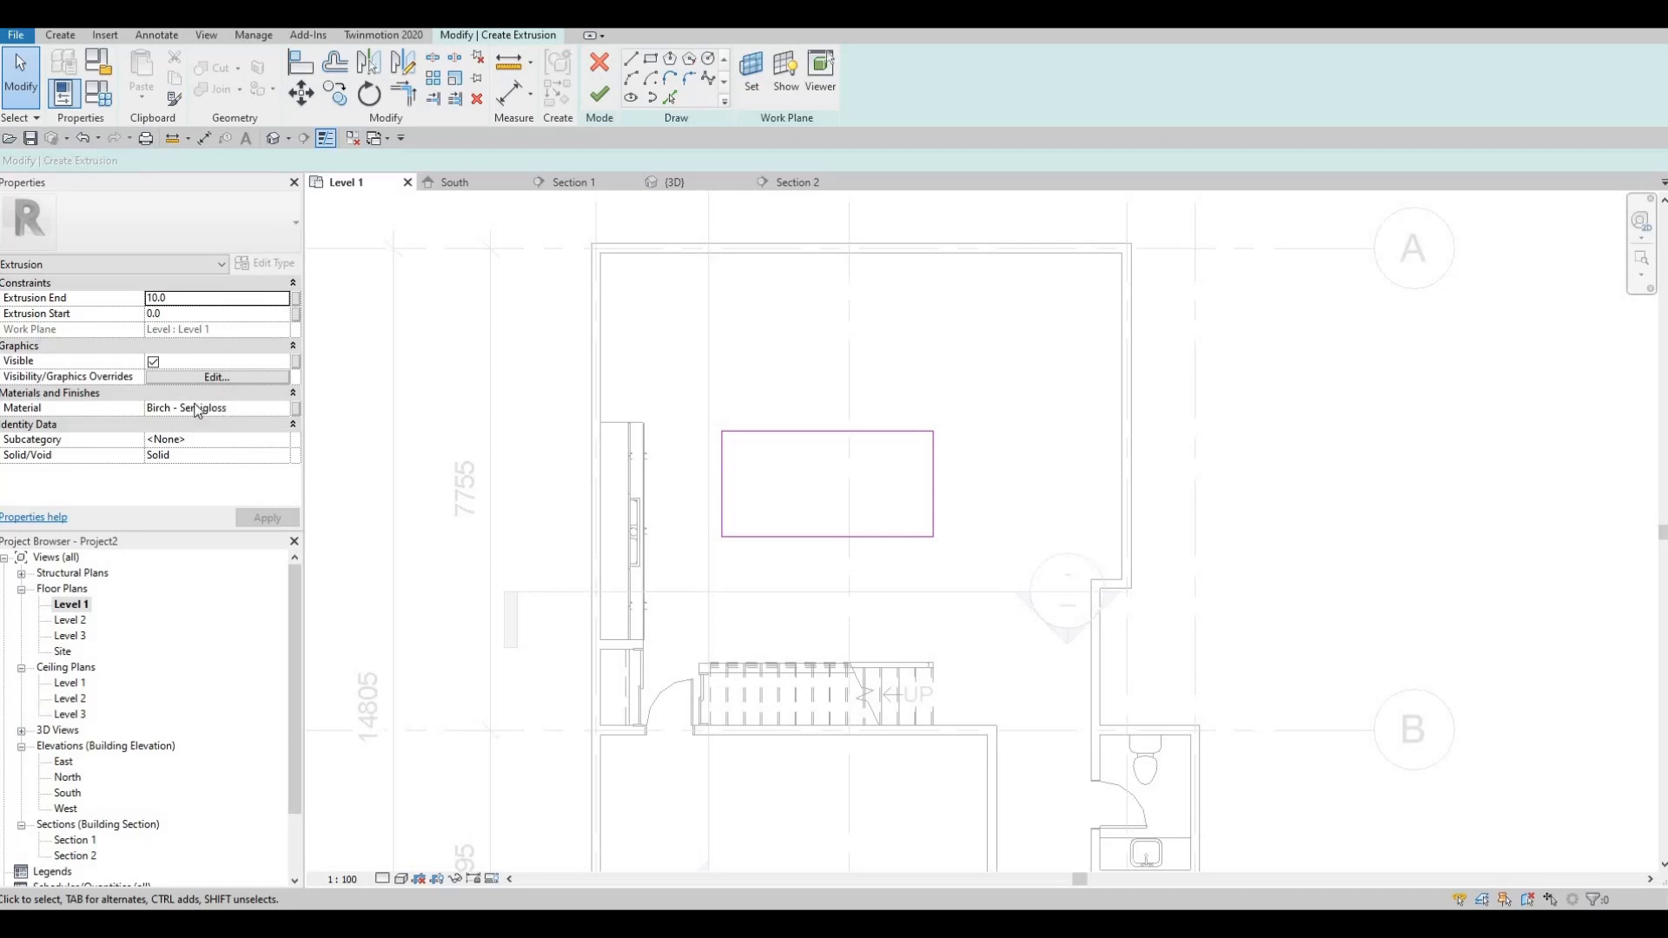
click(187, 298)
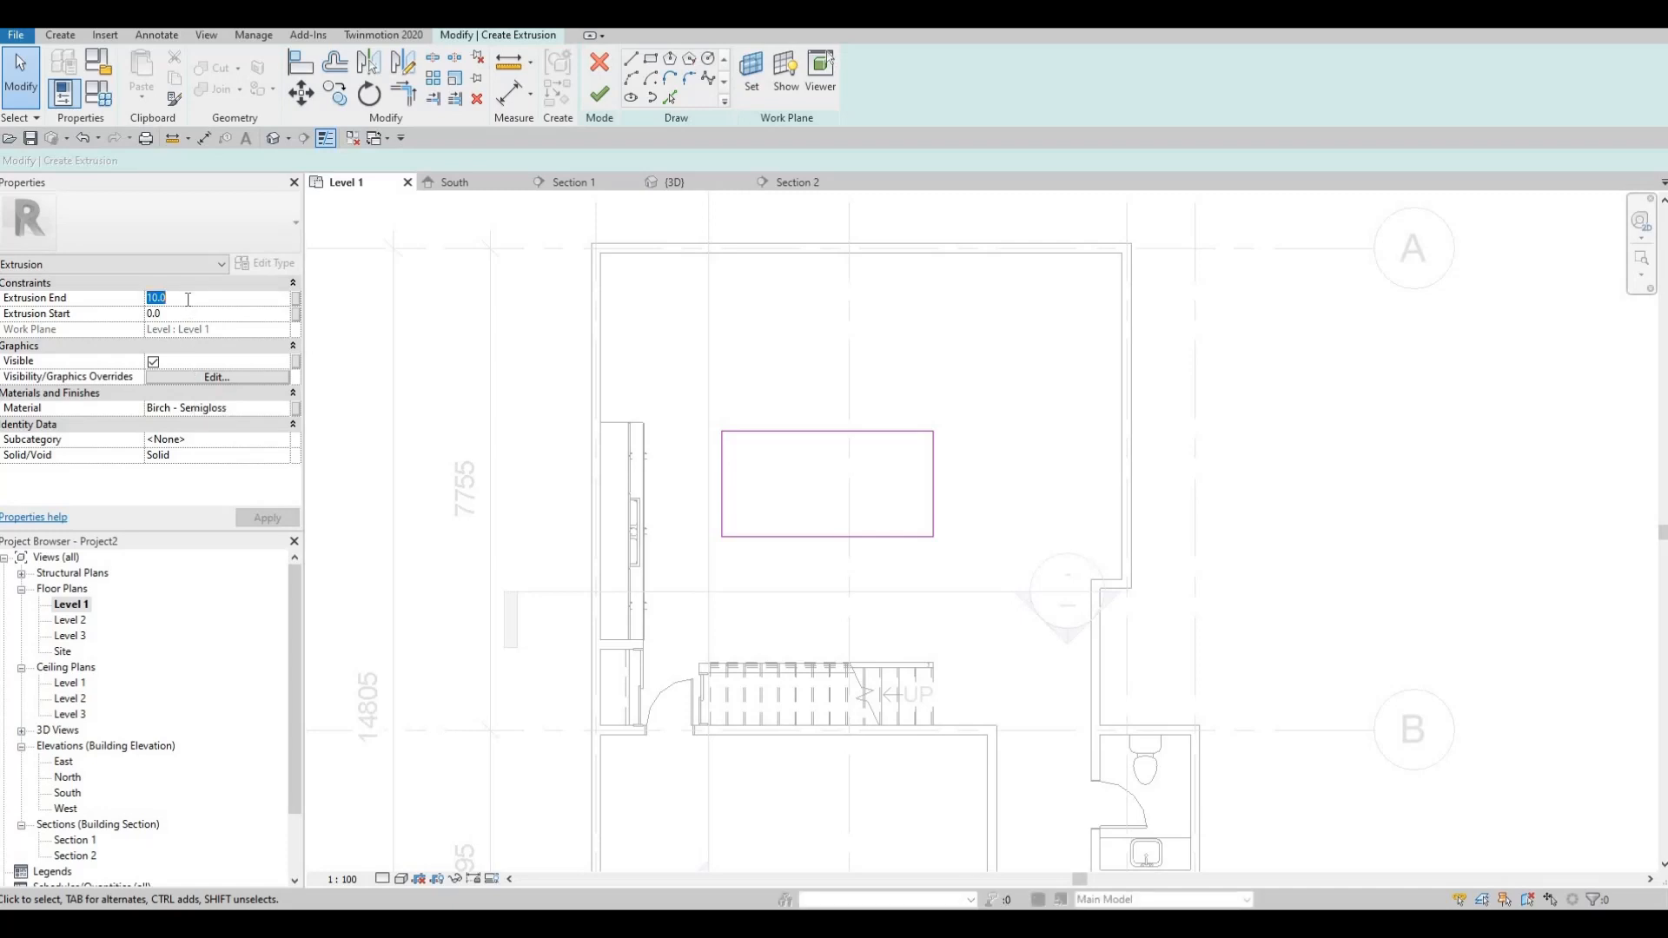
text(9000)
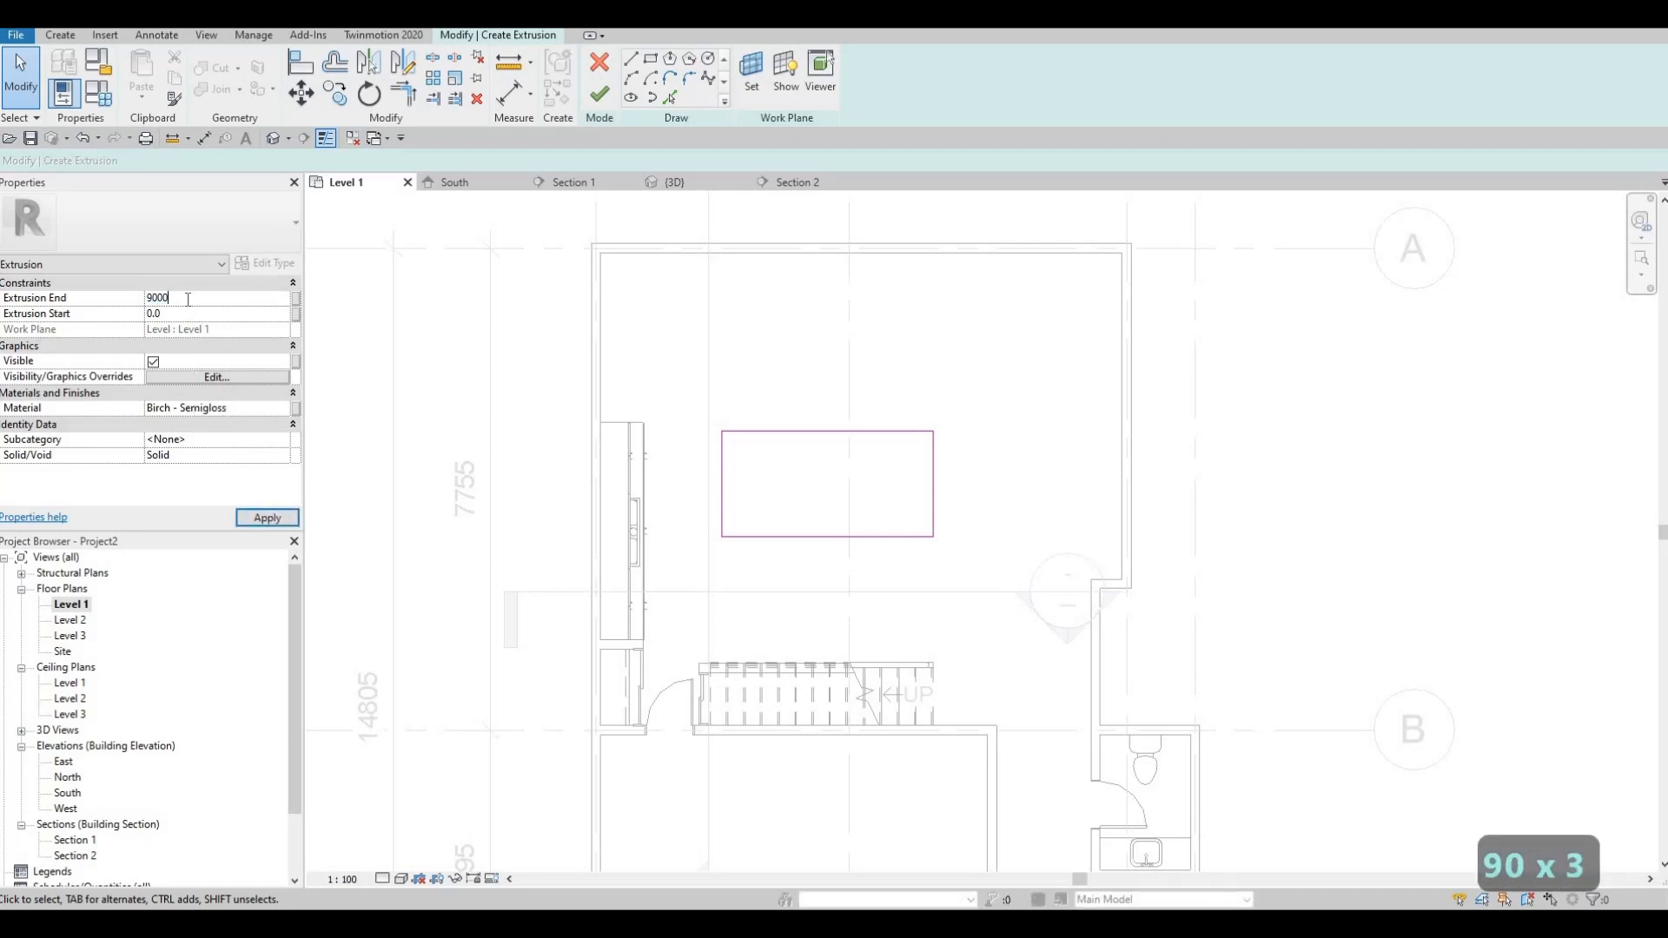
key(BackSpace)
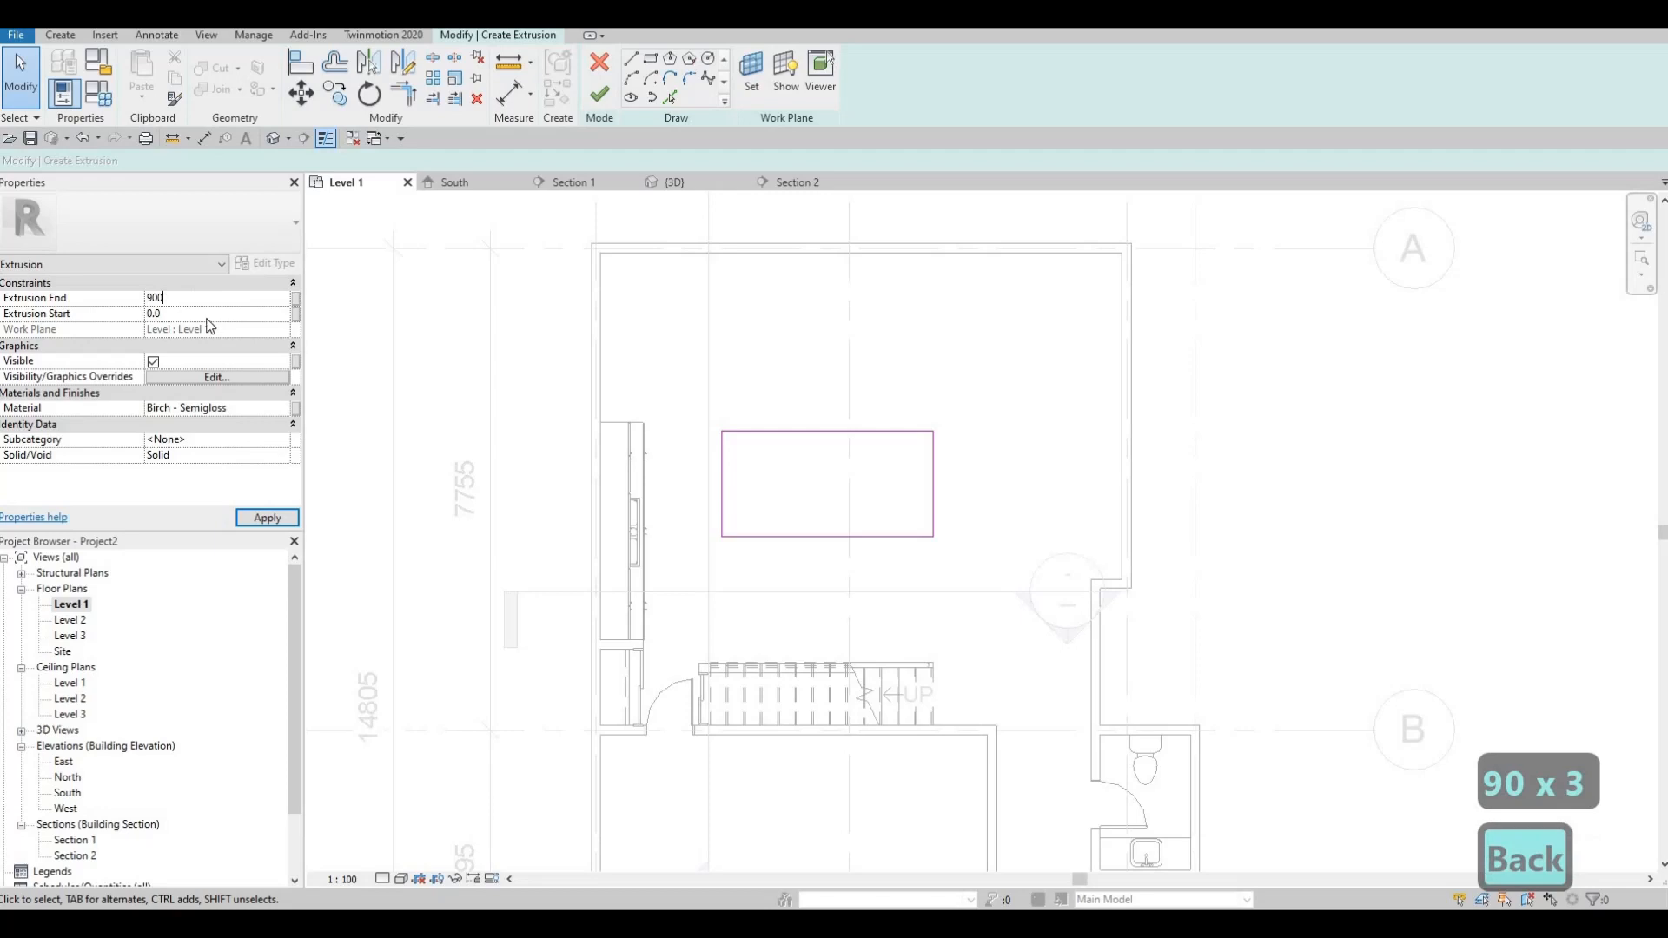
click(267, 518)
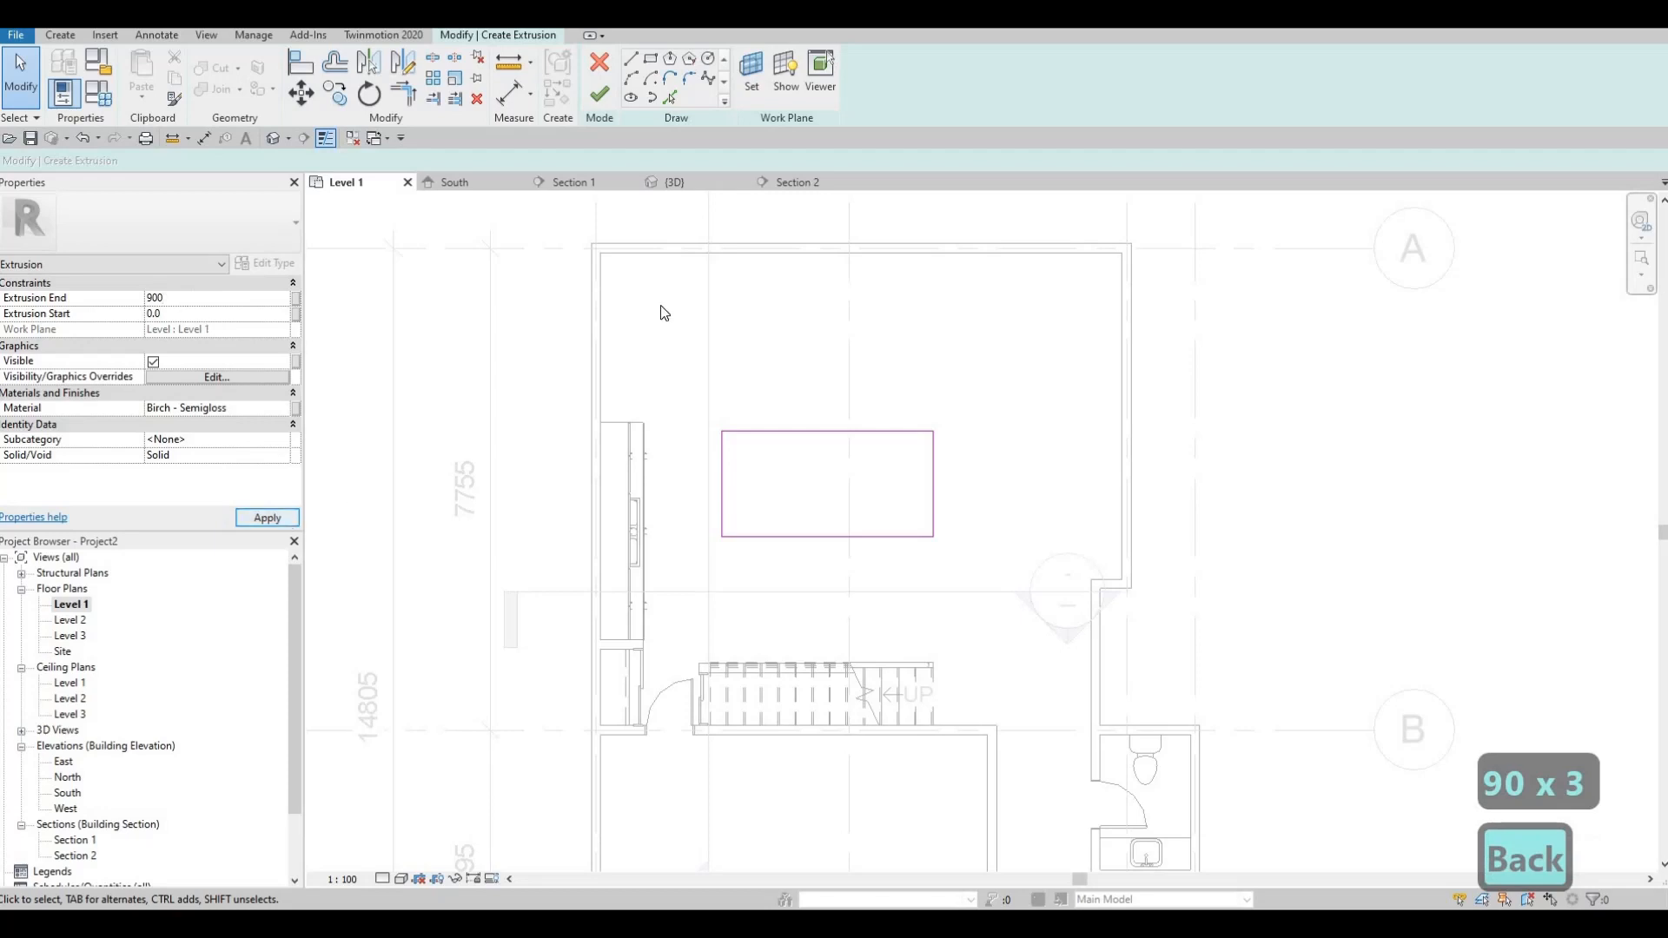
click(599, 94)
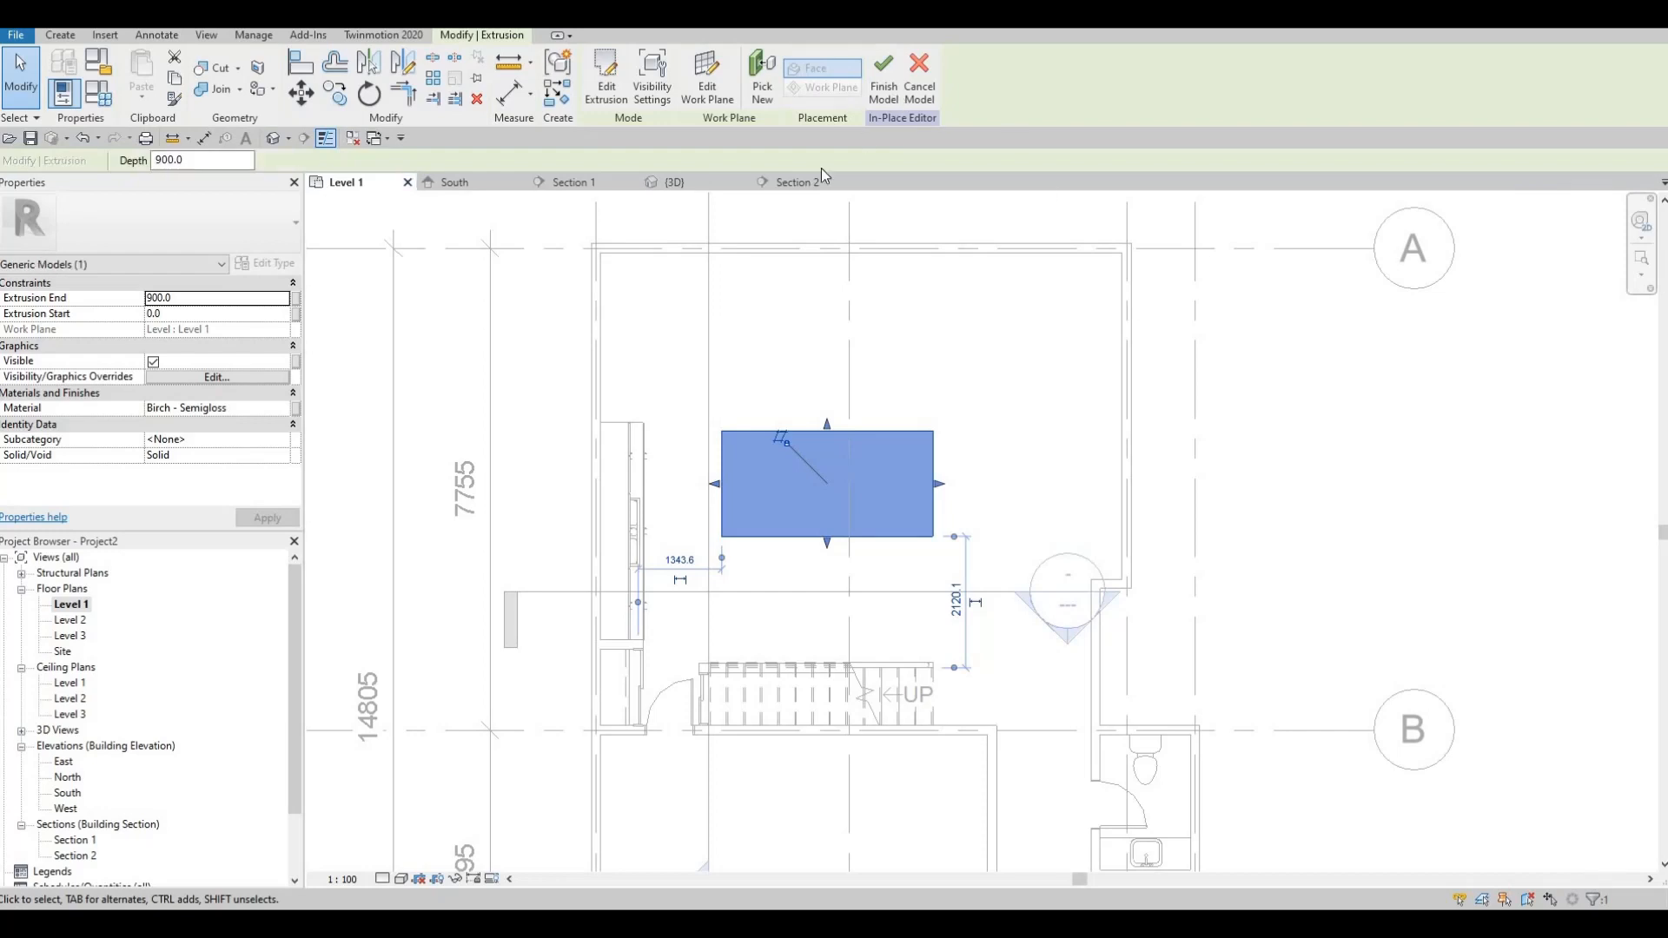
Open the 3D view of the block and start a void sweep.
click(700, 185)
middle_drag(856, 434, 810, 585)
key(Escape)
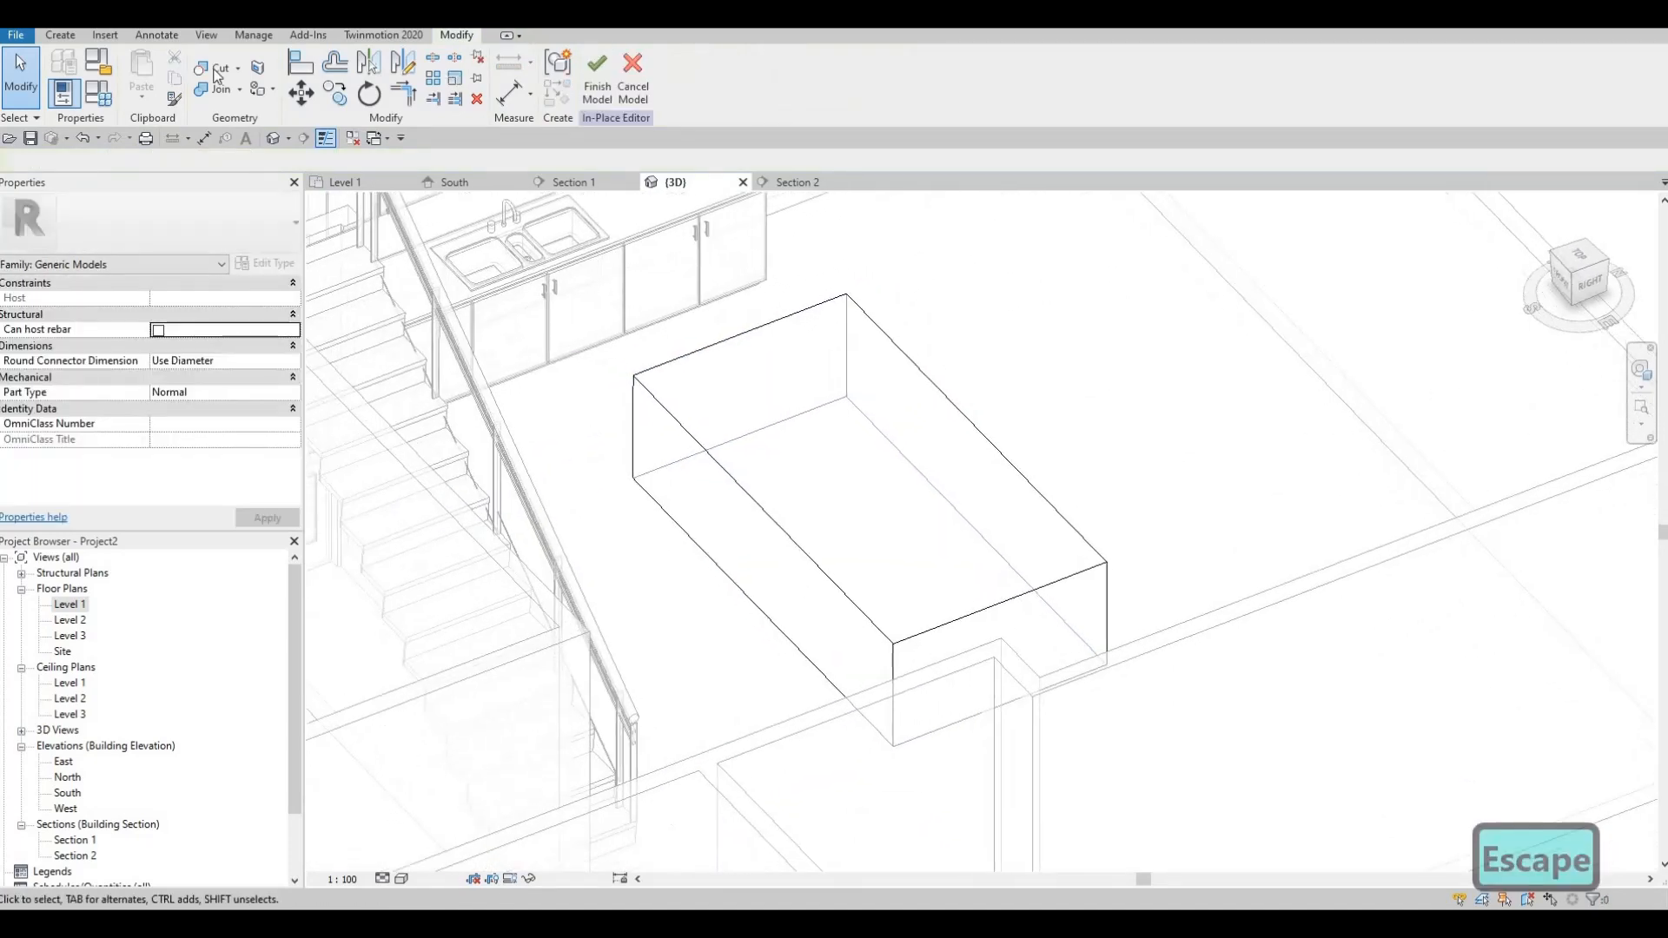
click(73, 40)
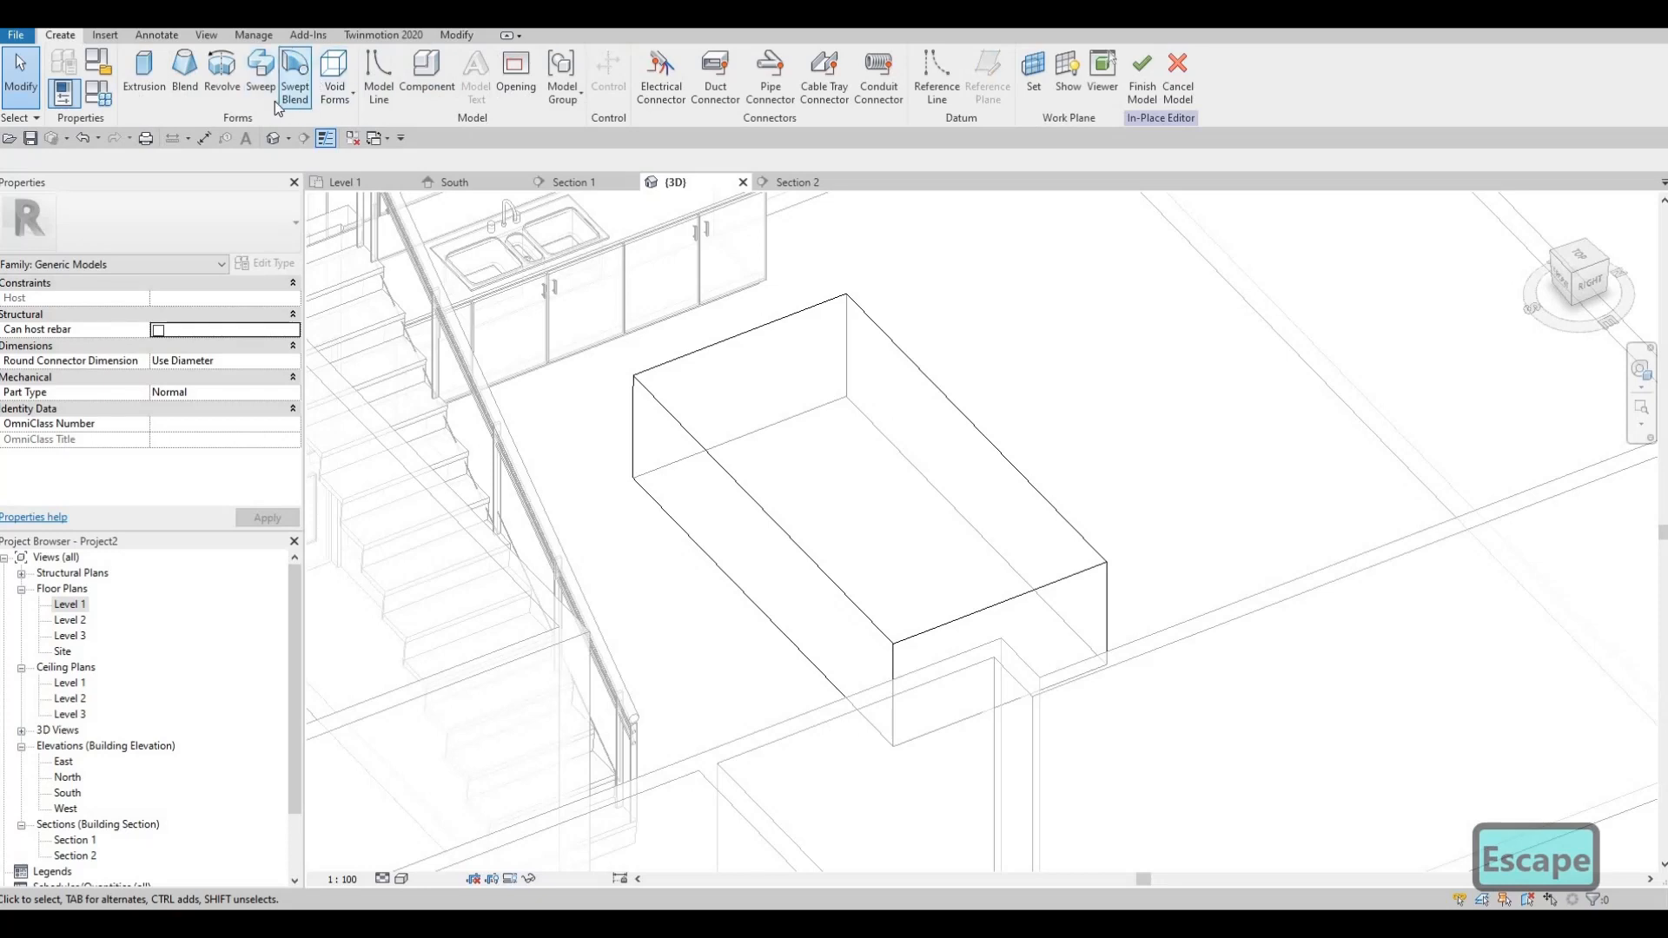
click(334, 91)
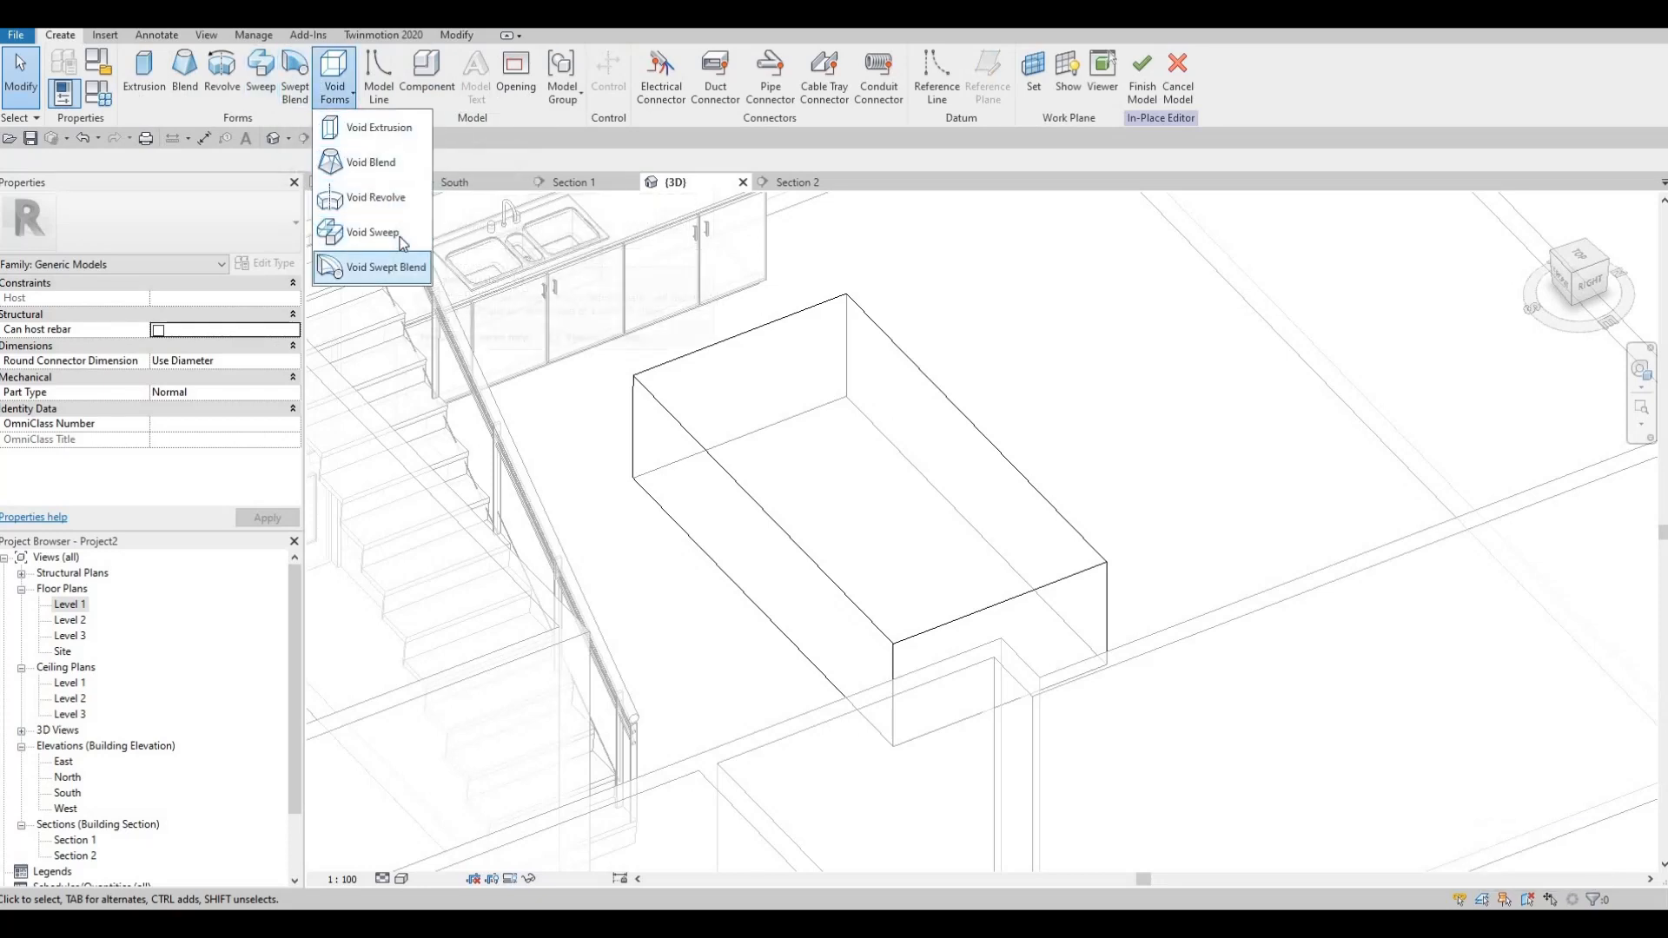
click(400, 234)
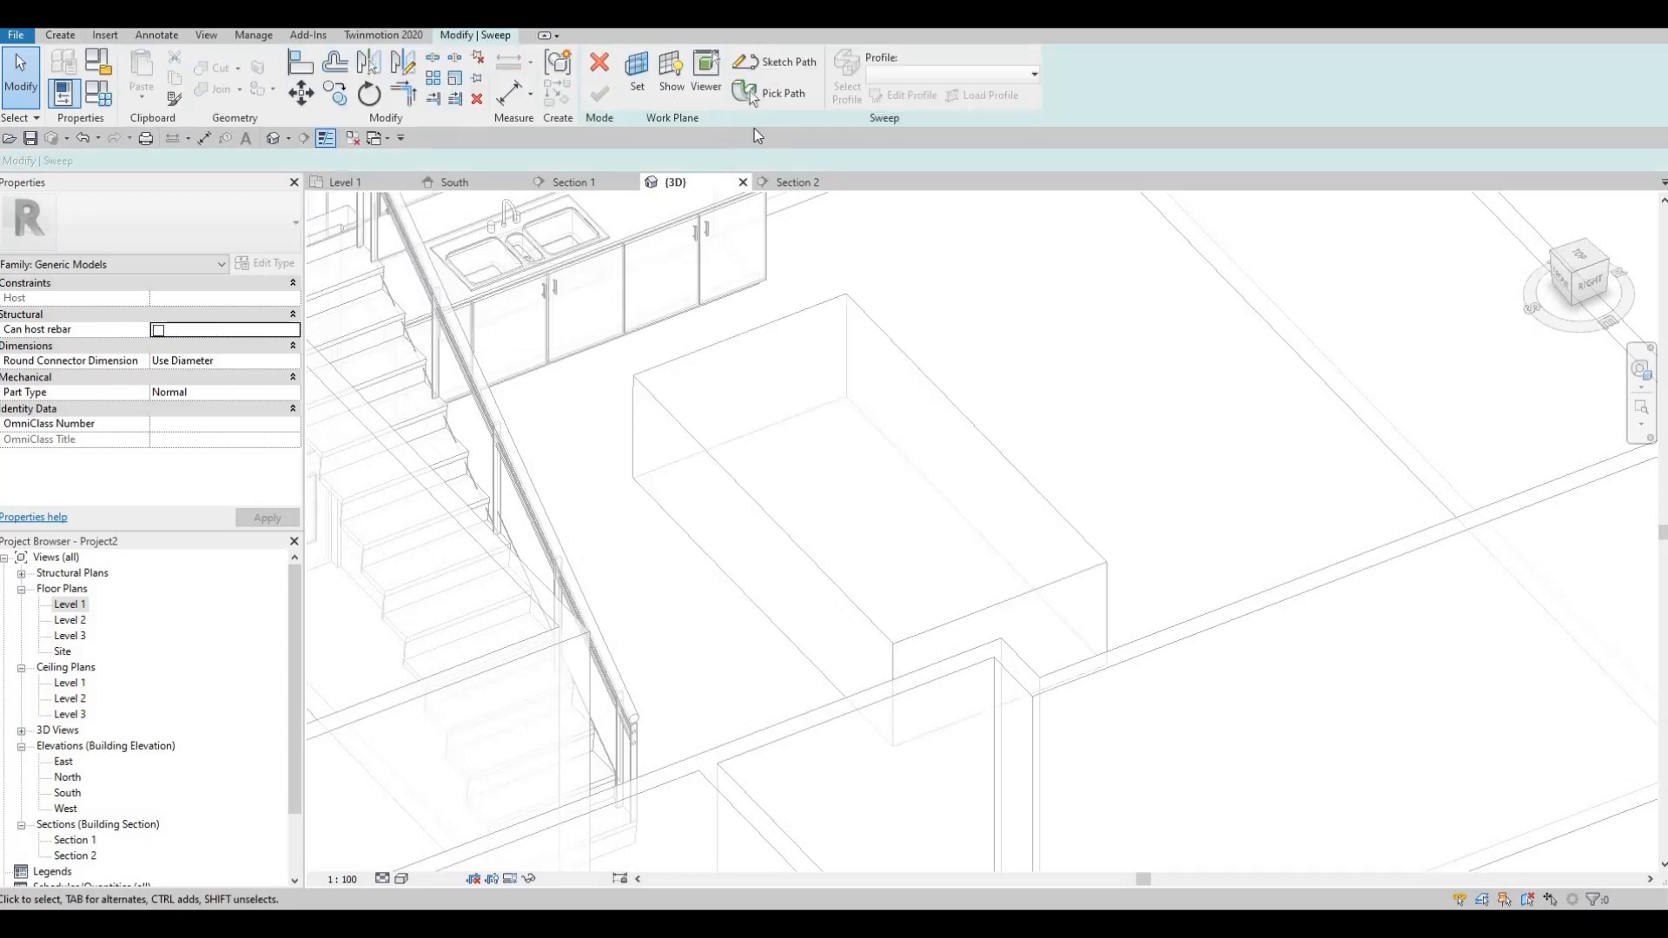
Pick the block's four bottom edges as the void sweep path and finish the path.
click(778, 92)
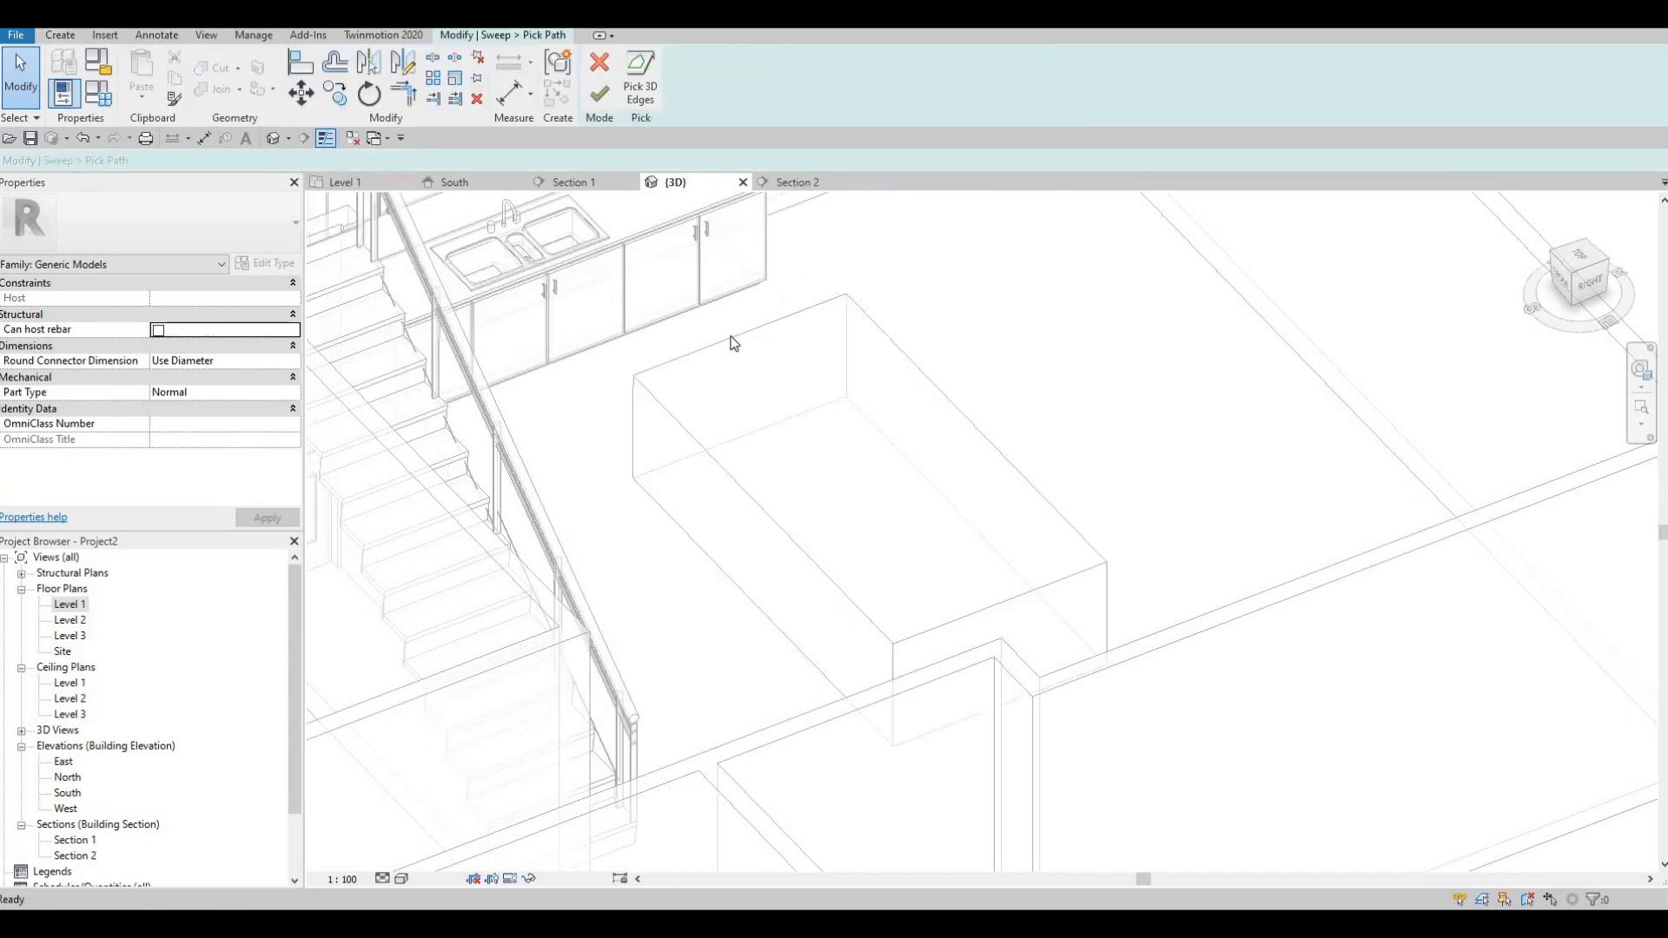
shift+middle_drag(749, 579, 769, 627)
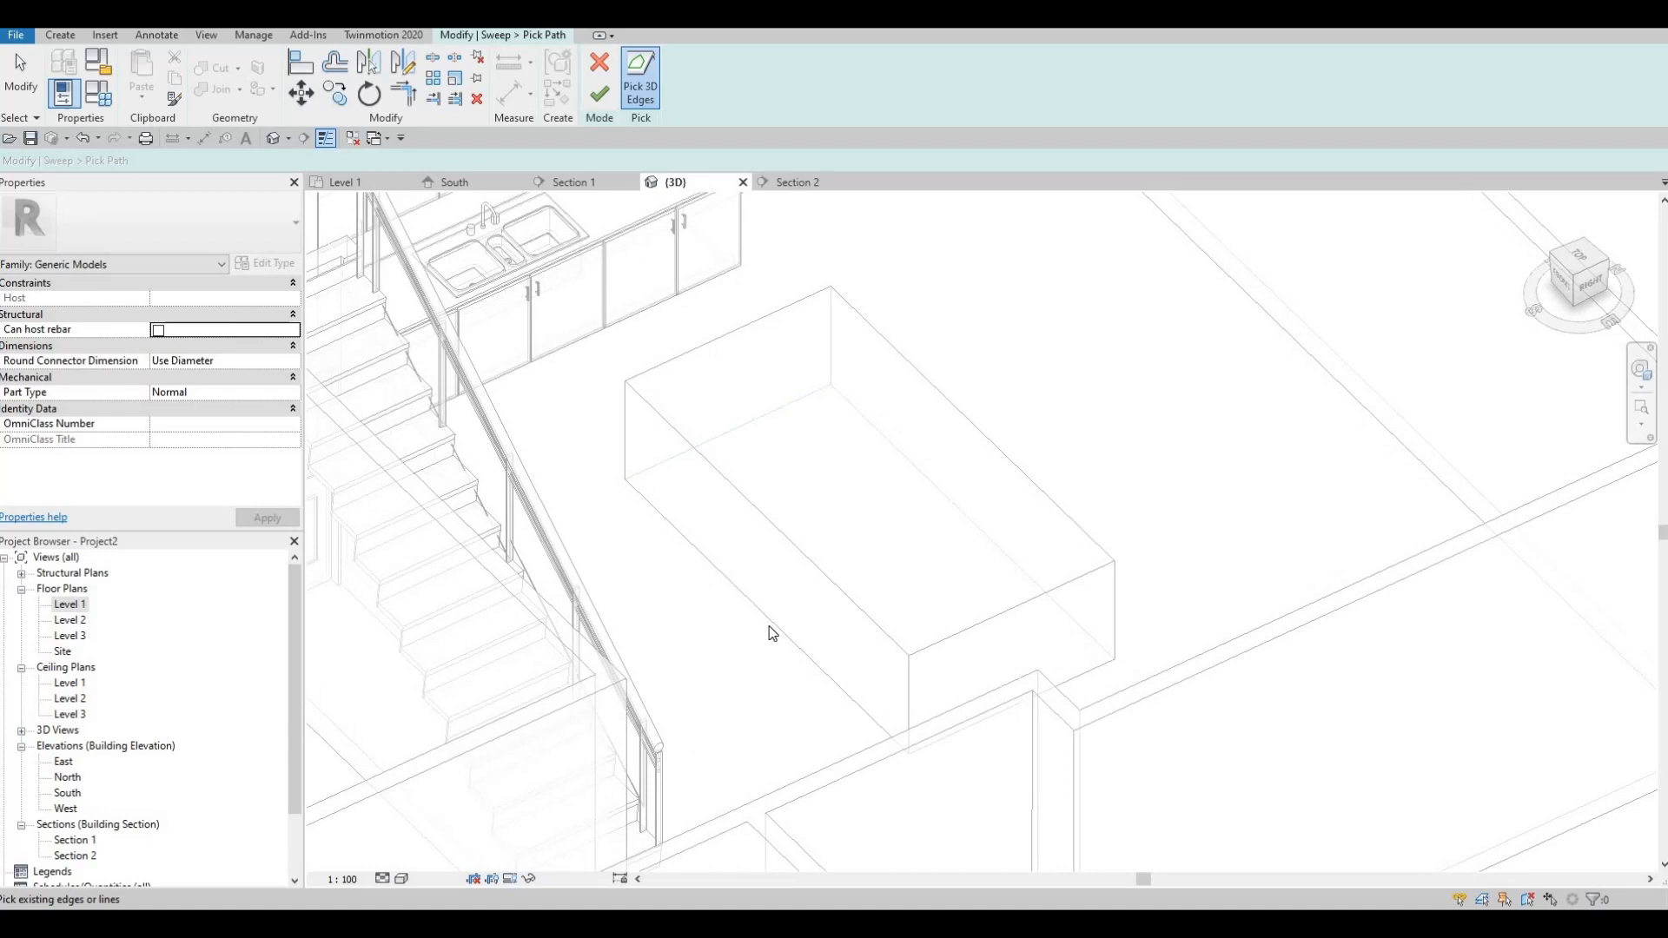
click(713, 480)
click(884, 450)
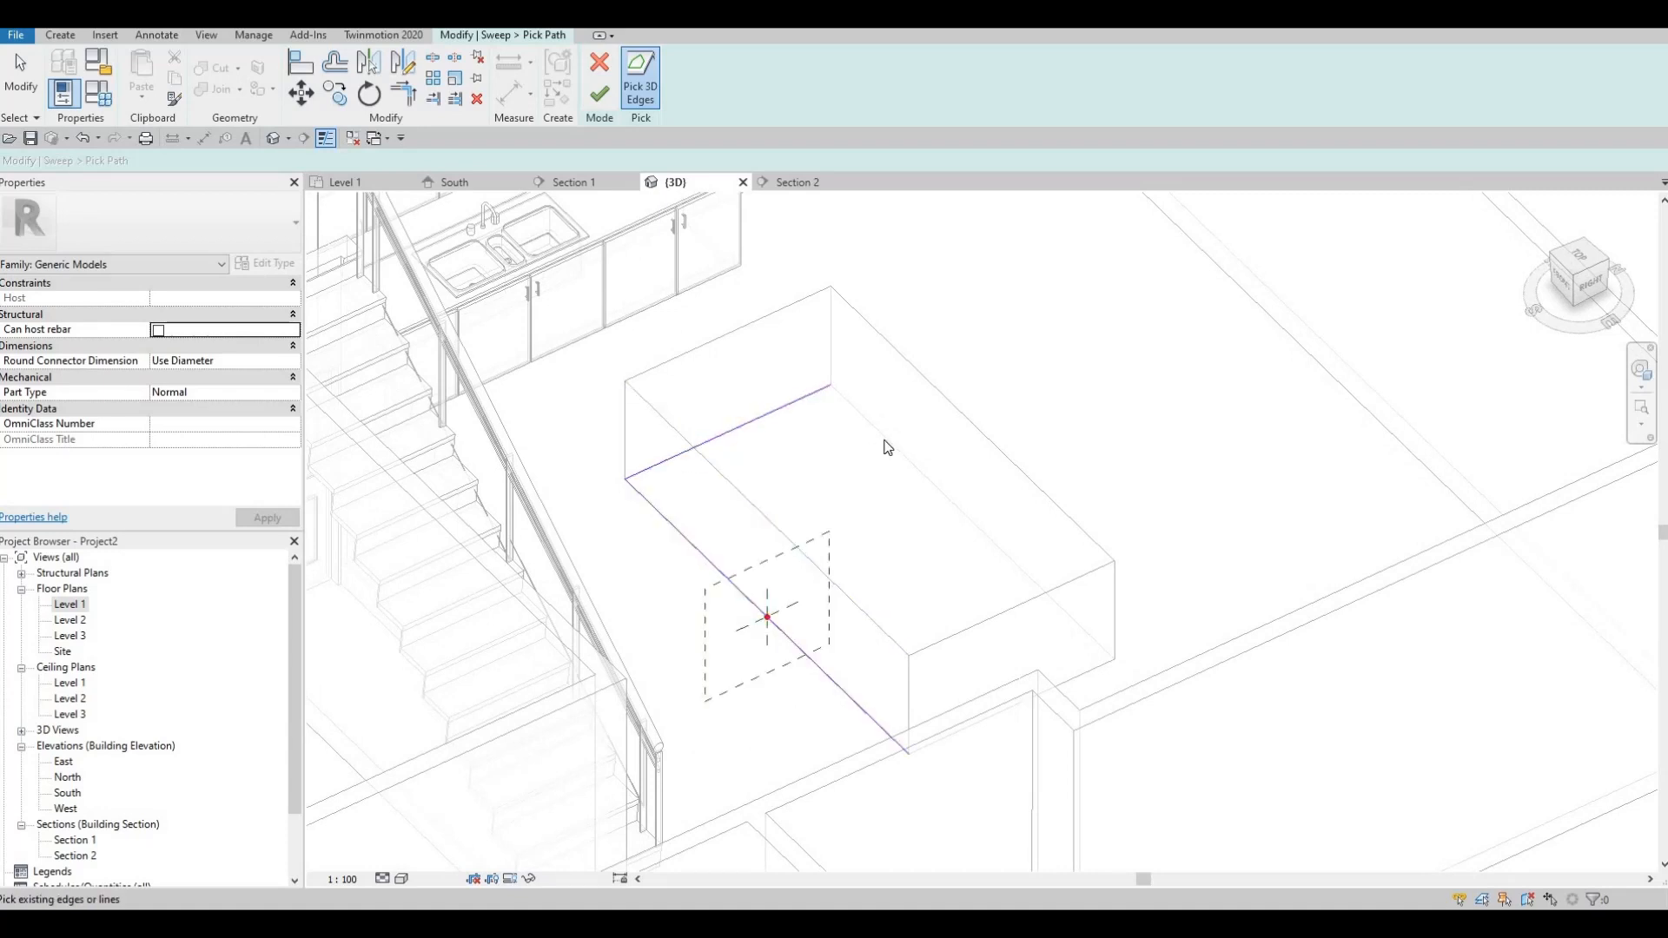
click(884, 441)
shift+middle_drag(729, 288, 919, 537)
click(923, 529)
shift+middle_drag(594, 348, 530, 252)
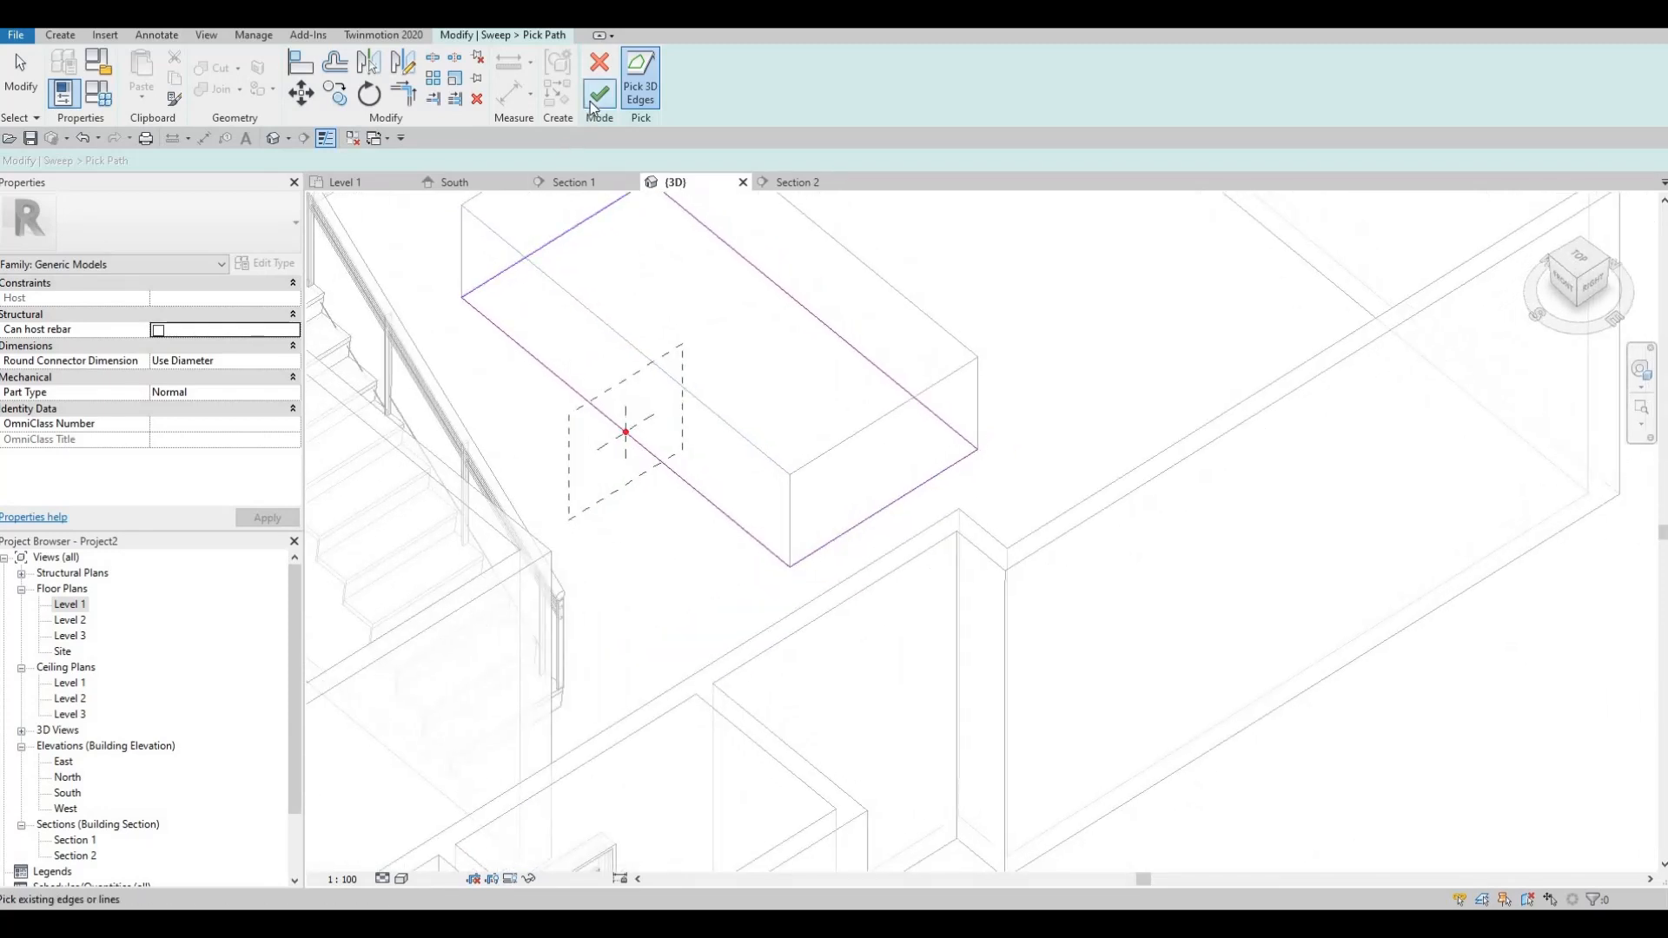
click(593, 106)
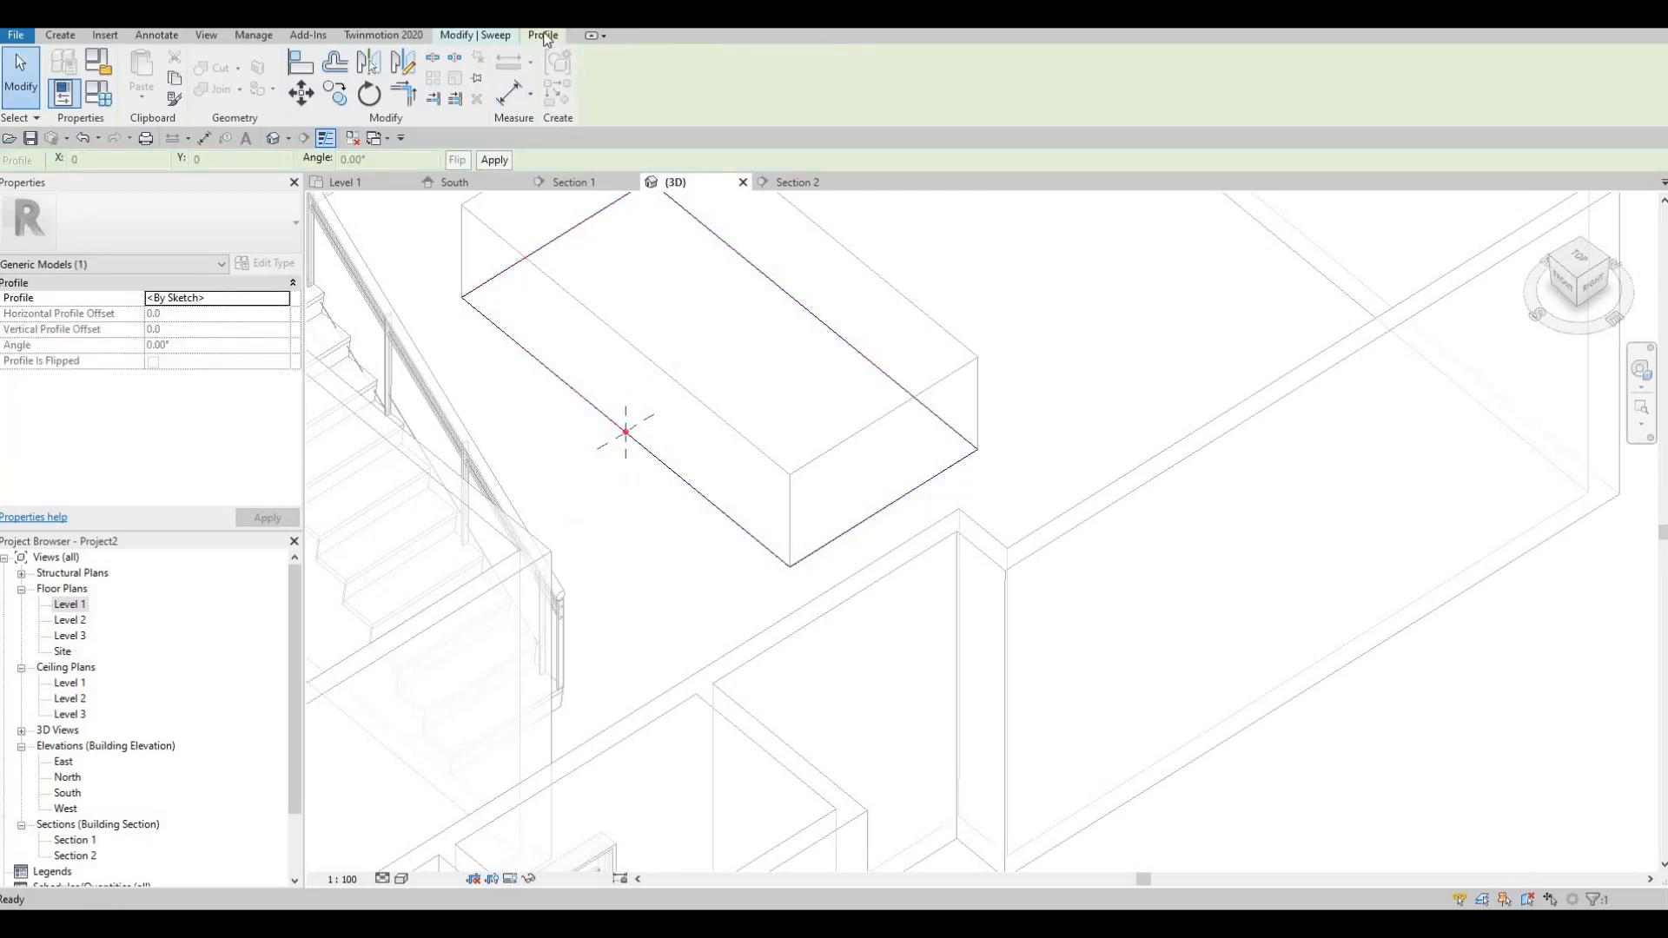
Sketch a rectangular sweep profile about 90 mm wide and 115 mm high, starting at the path's reference point and extending into the block.
click(494, 37)
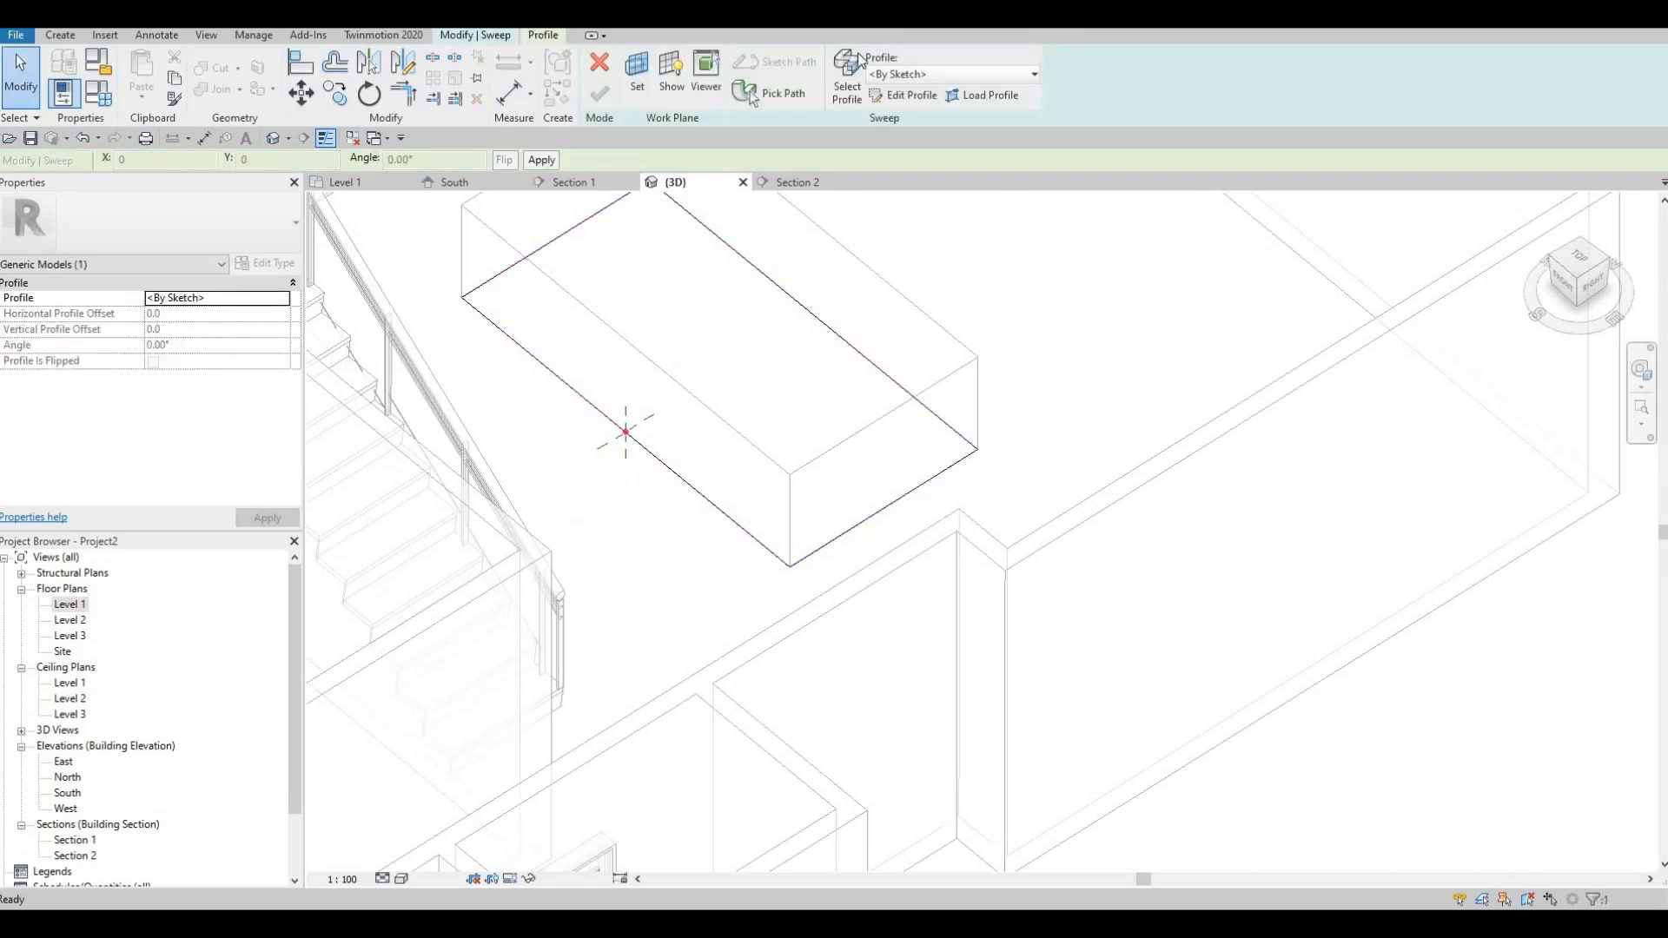
click(903, 96)
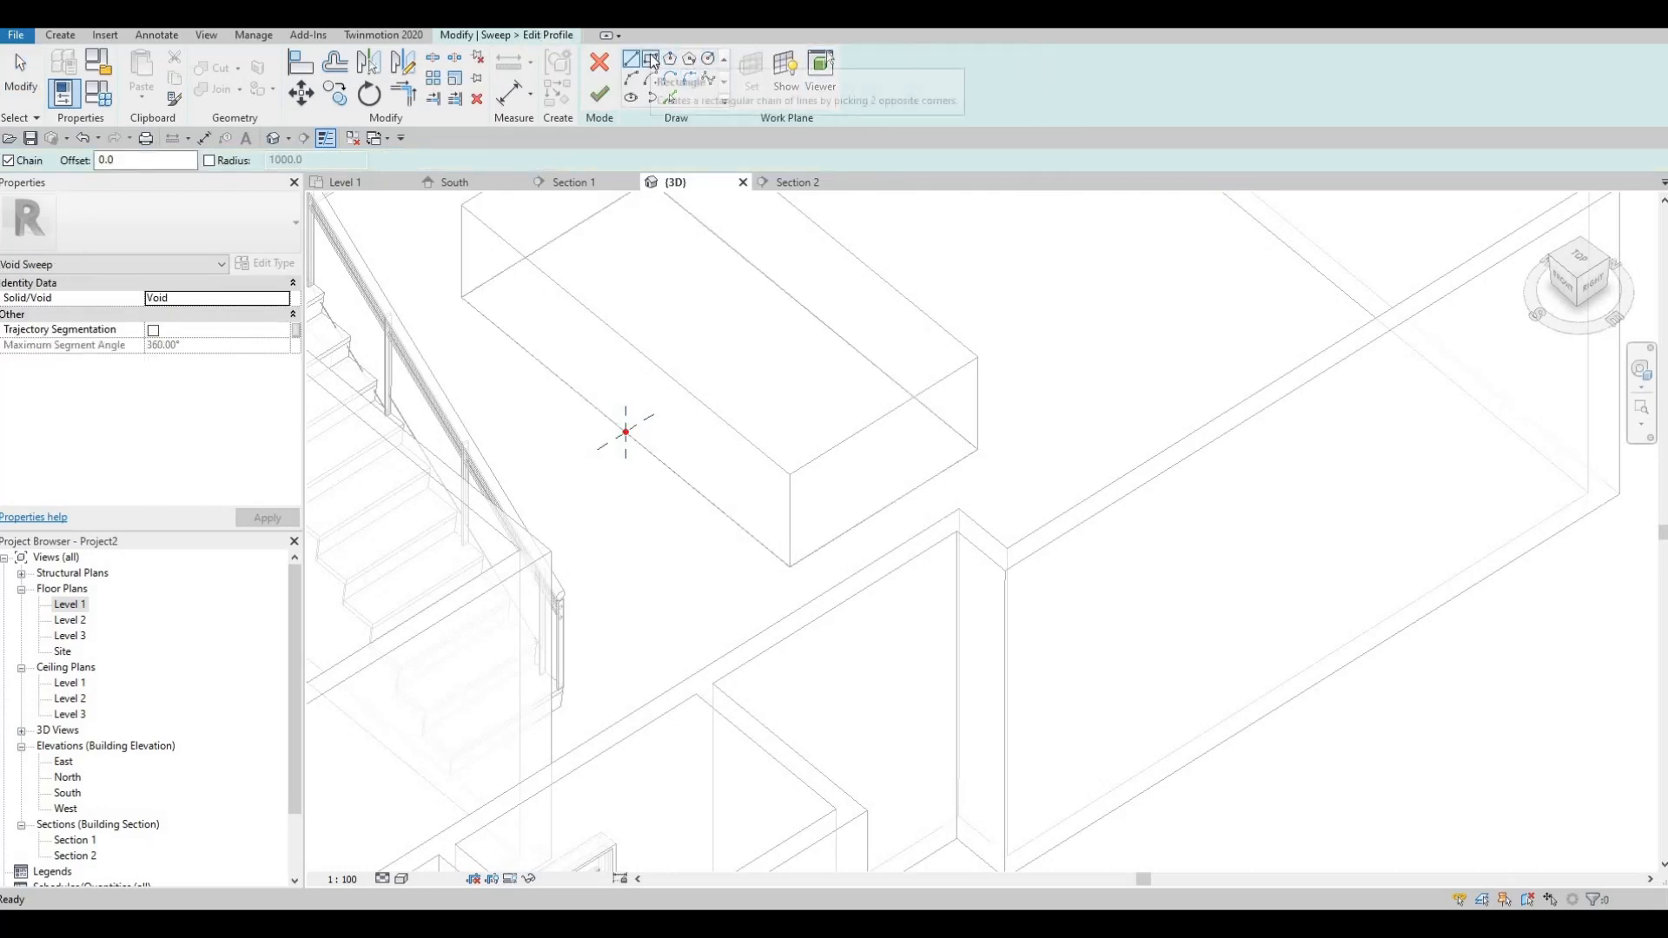
click(652, 61)
scroll(625, 431, up, 5)
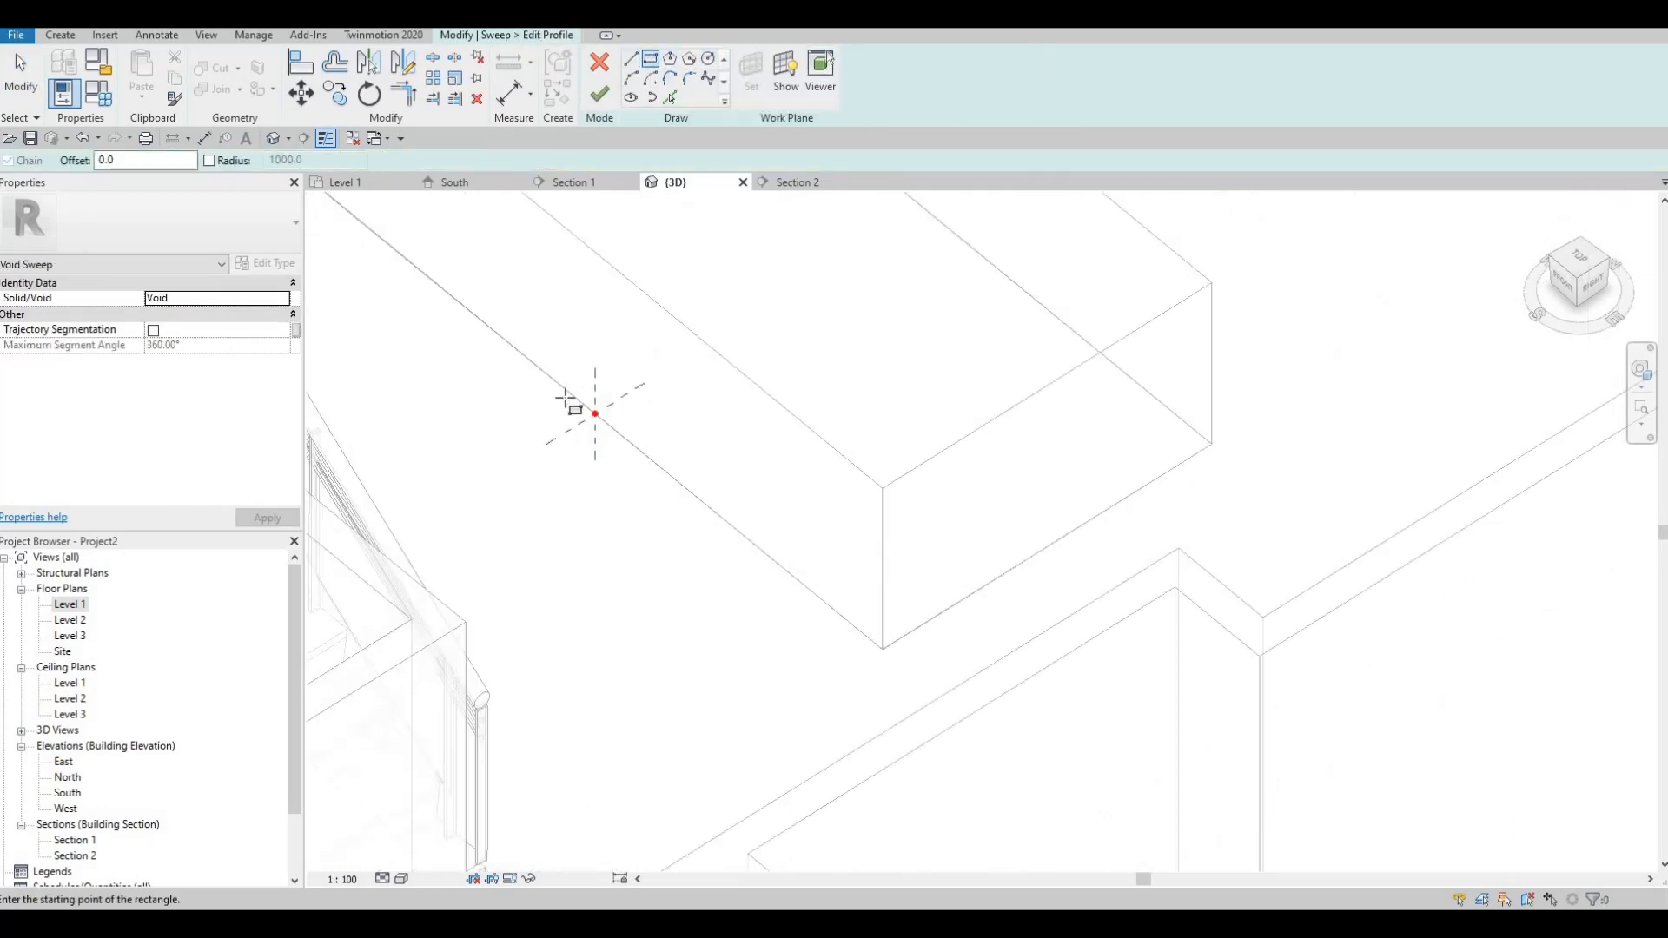
click(524, 397)
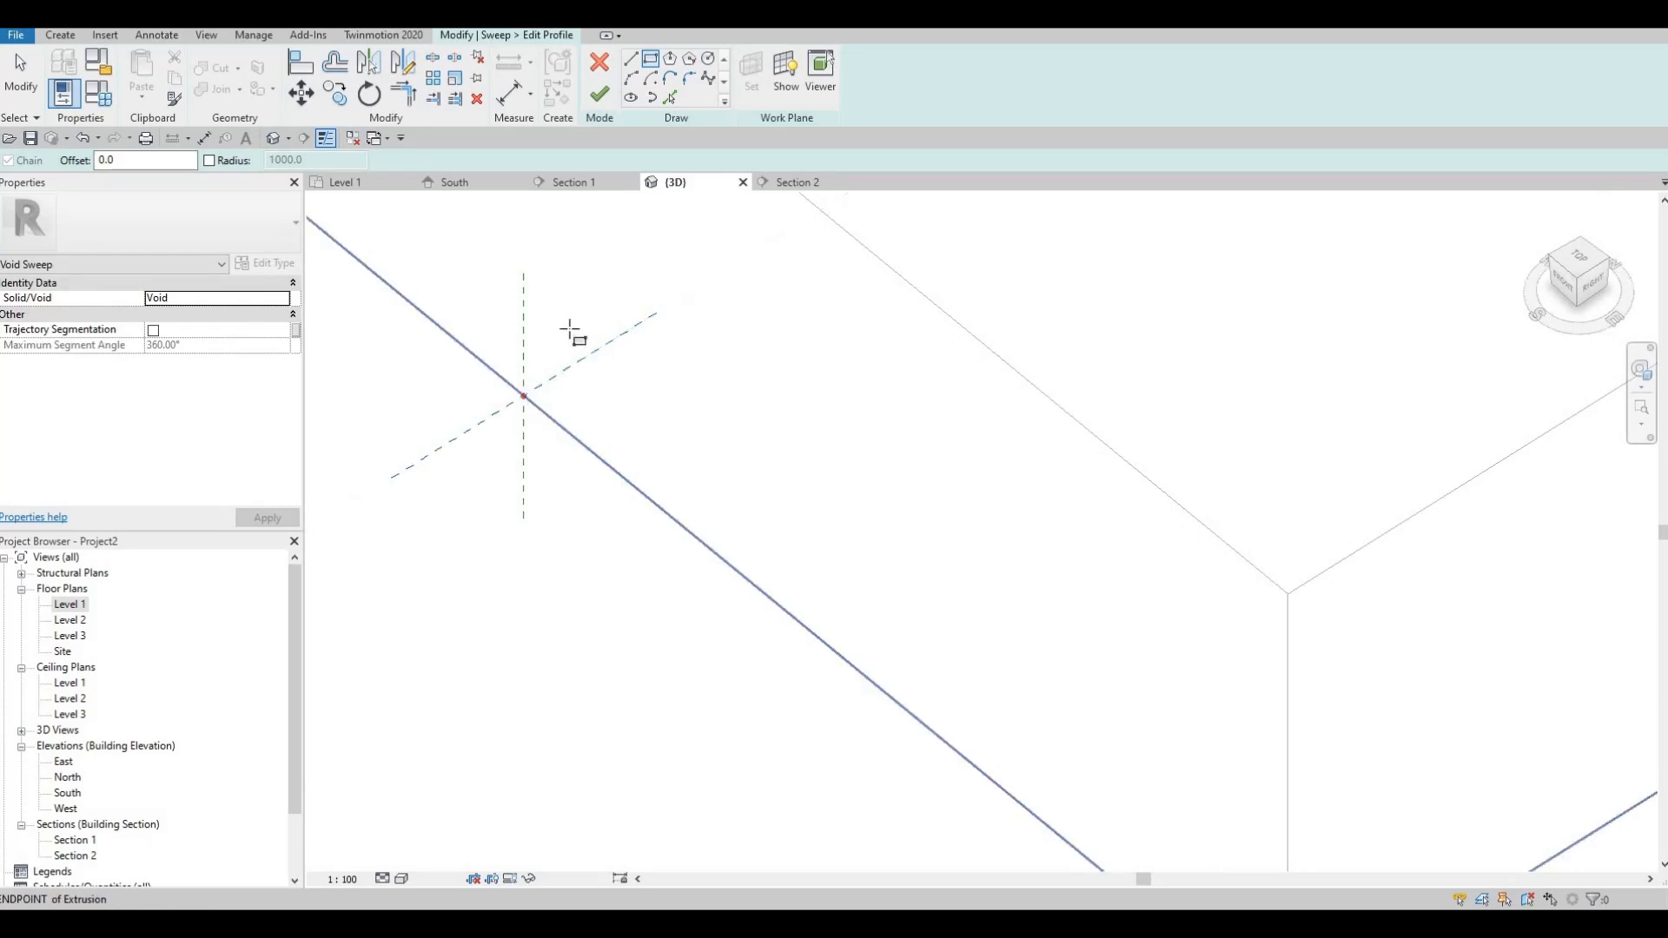
click(569, 335)
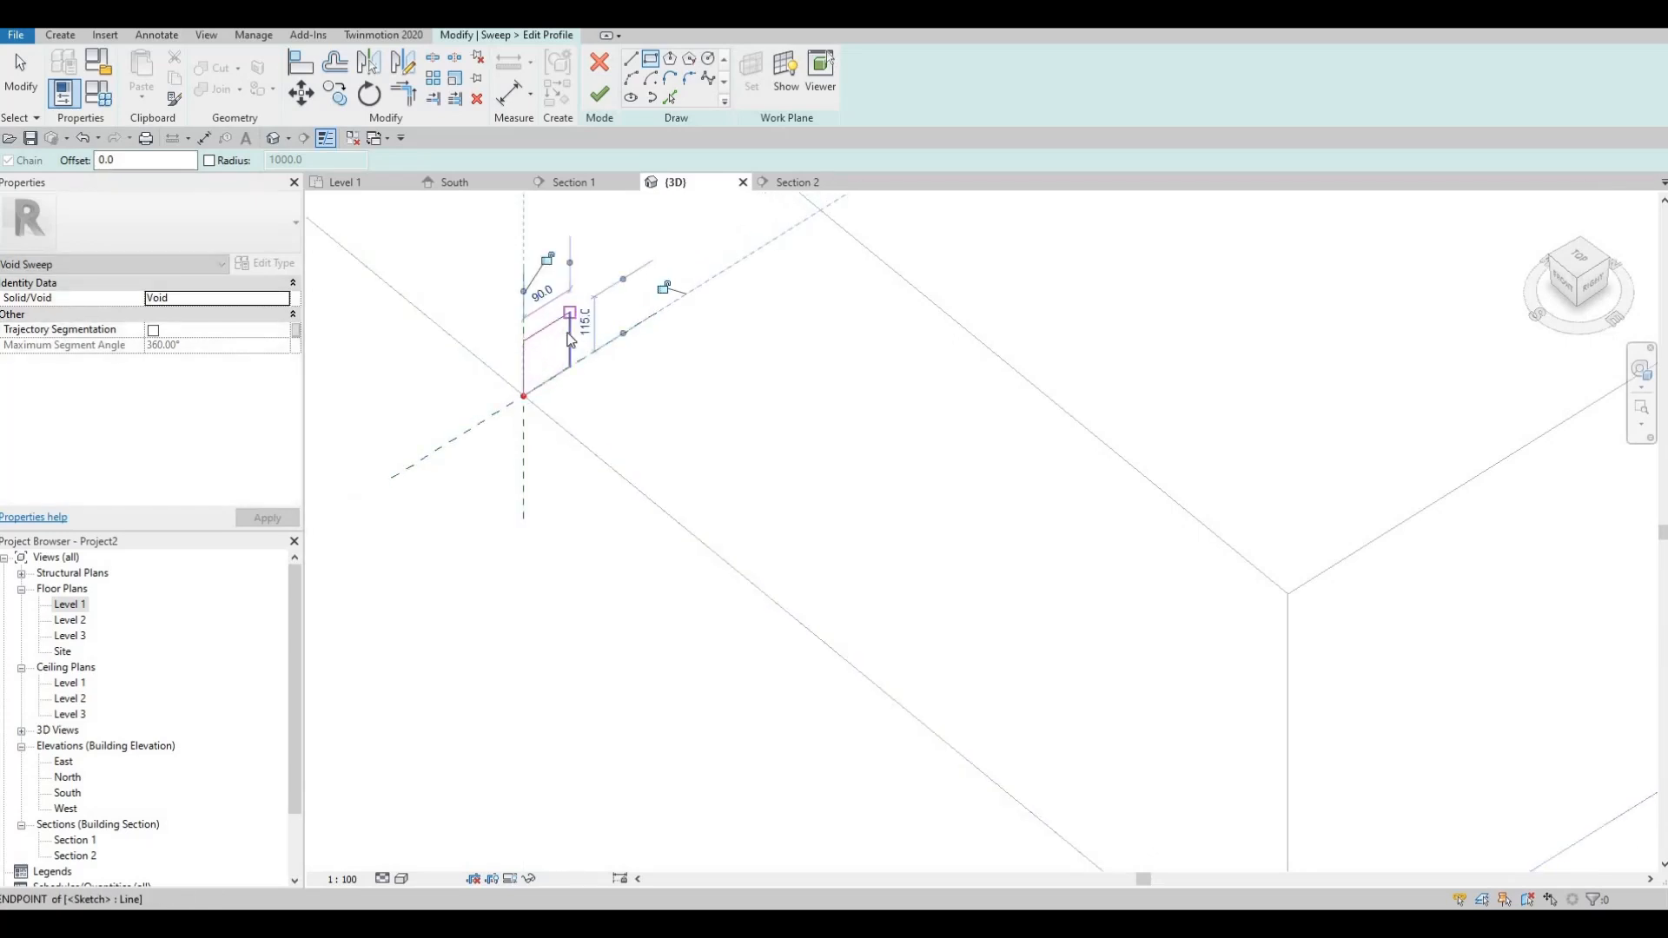
scroll(561, 352, up, 2)
key(Escape)
key(Escape)
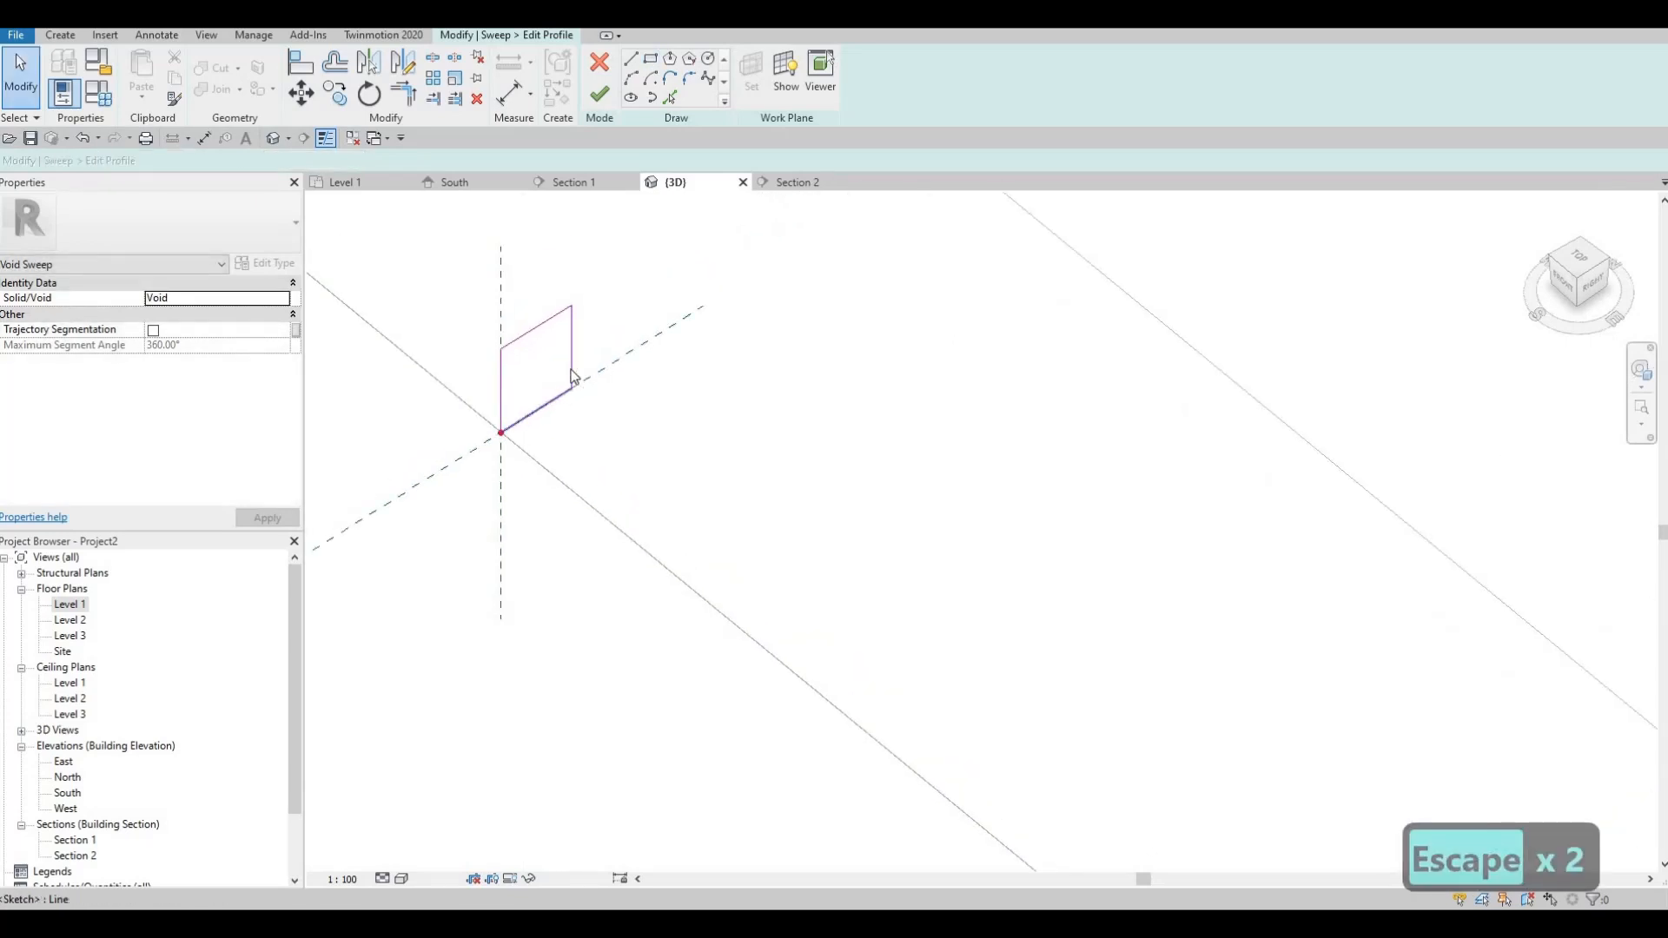
Try to set the profile rectangle's width to 120 mm.
click(573, 369)
click(531, 295)
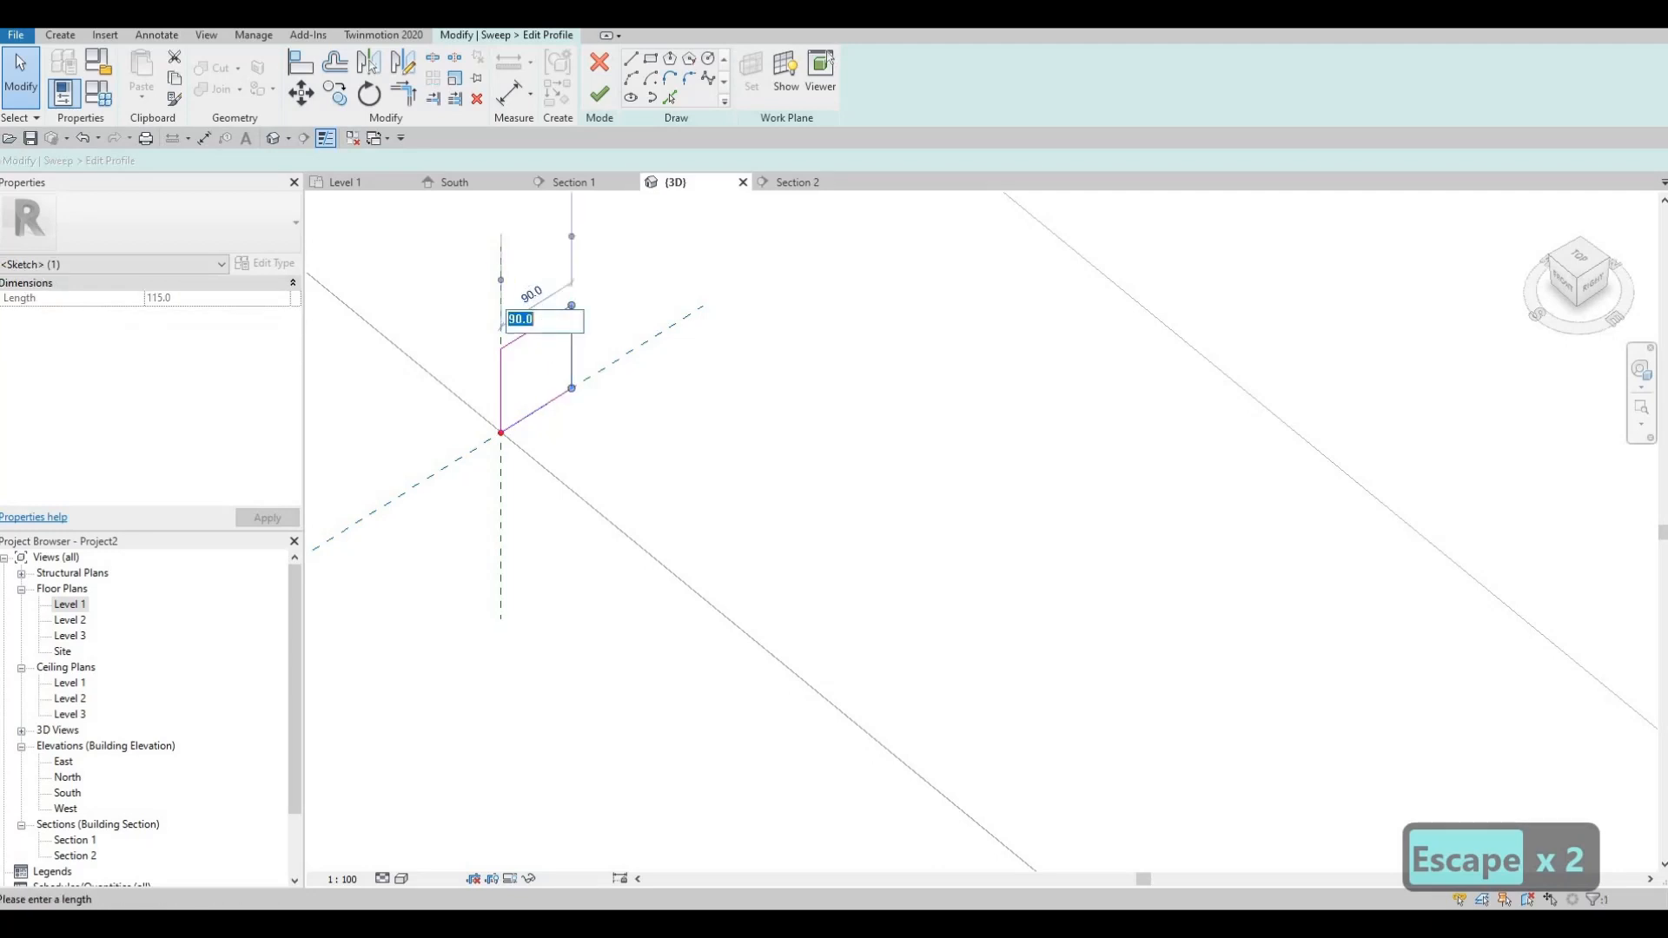
text(120)
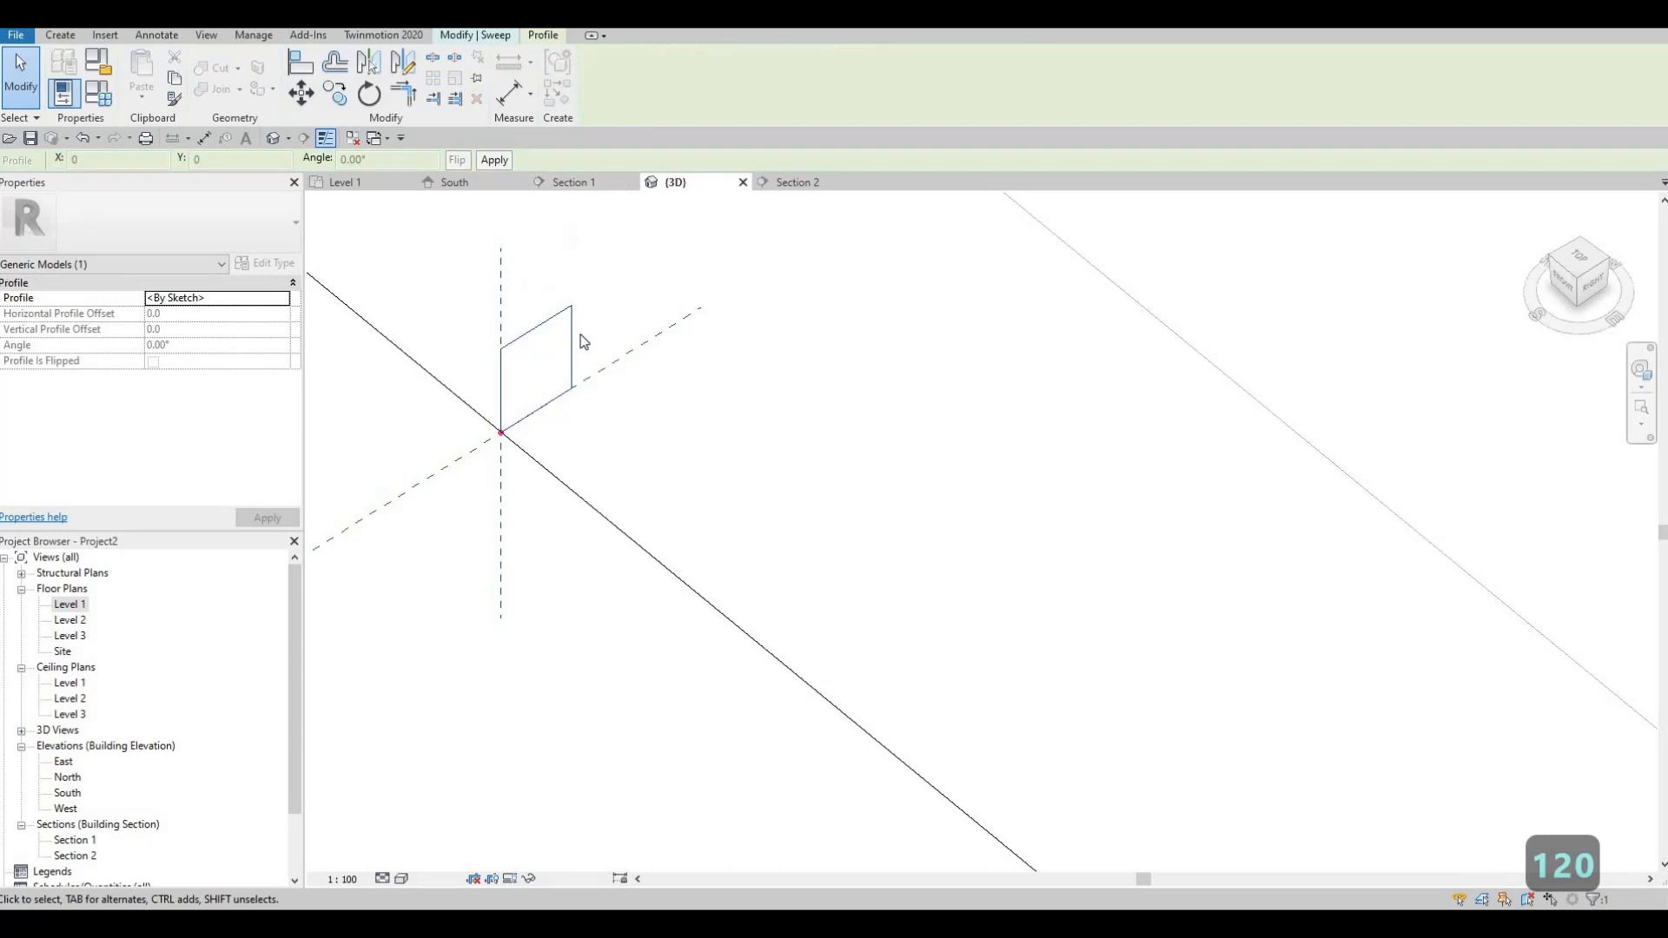
key(Escape)
key(Escape)
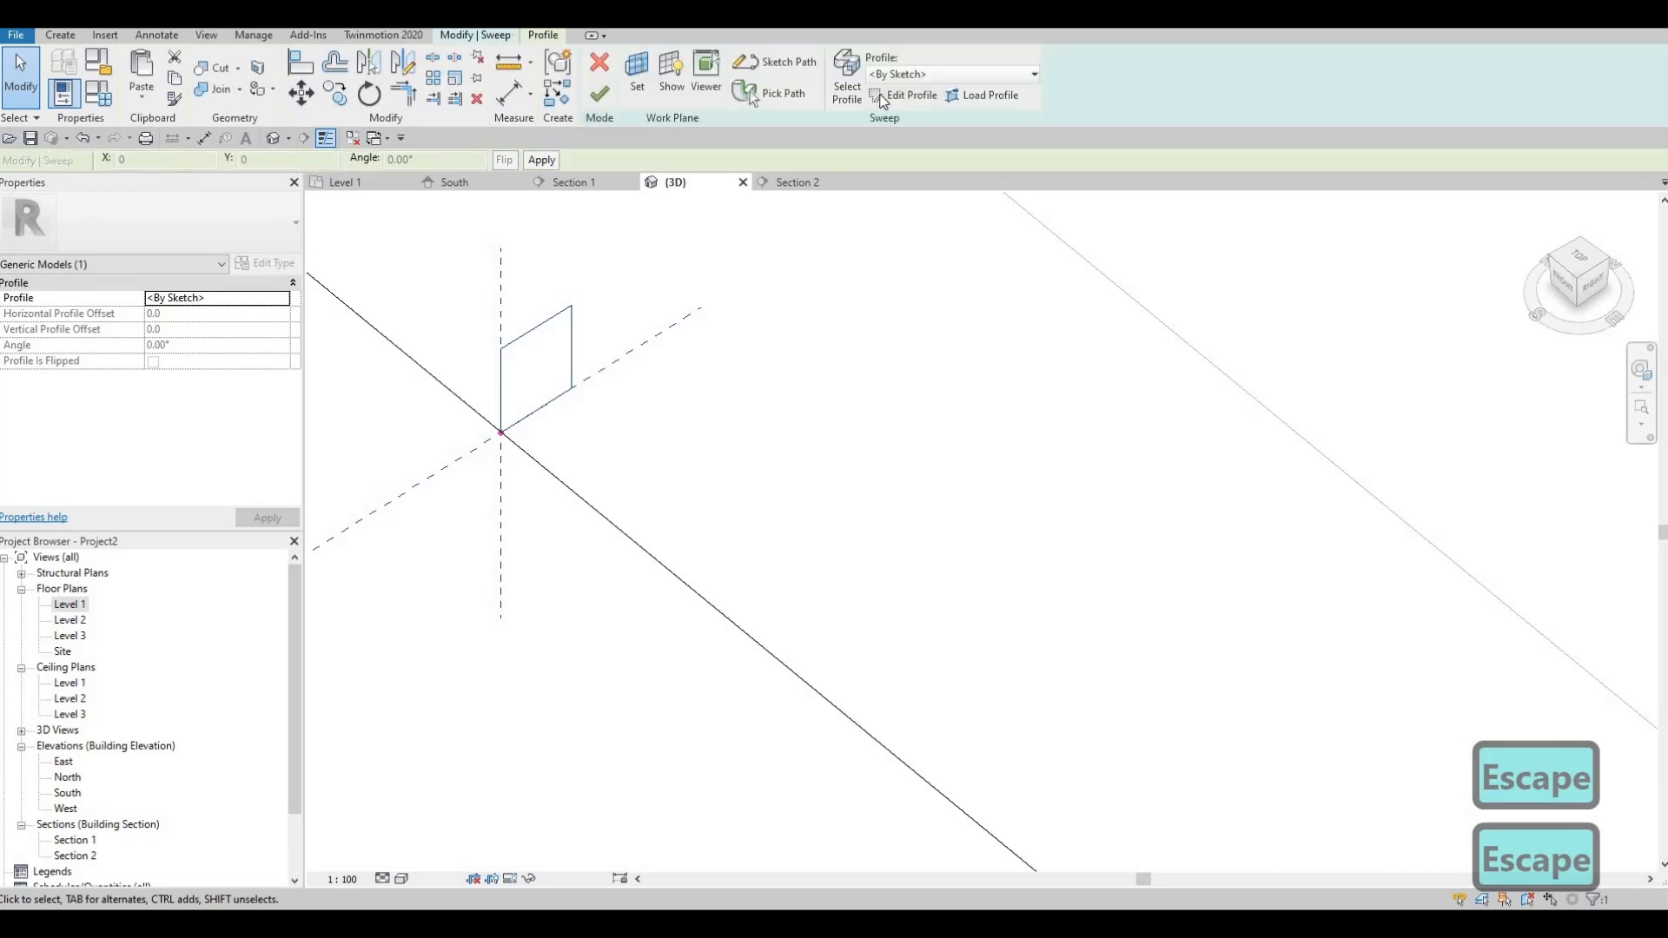
Reopen the sweep profile for editing and set the rectangle's width to 120 mm.
click(903, 96)
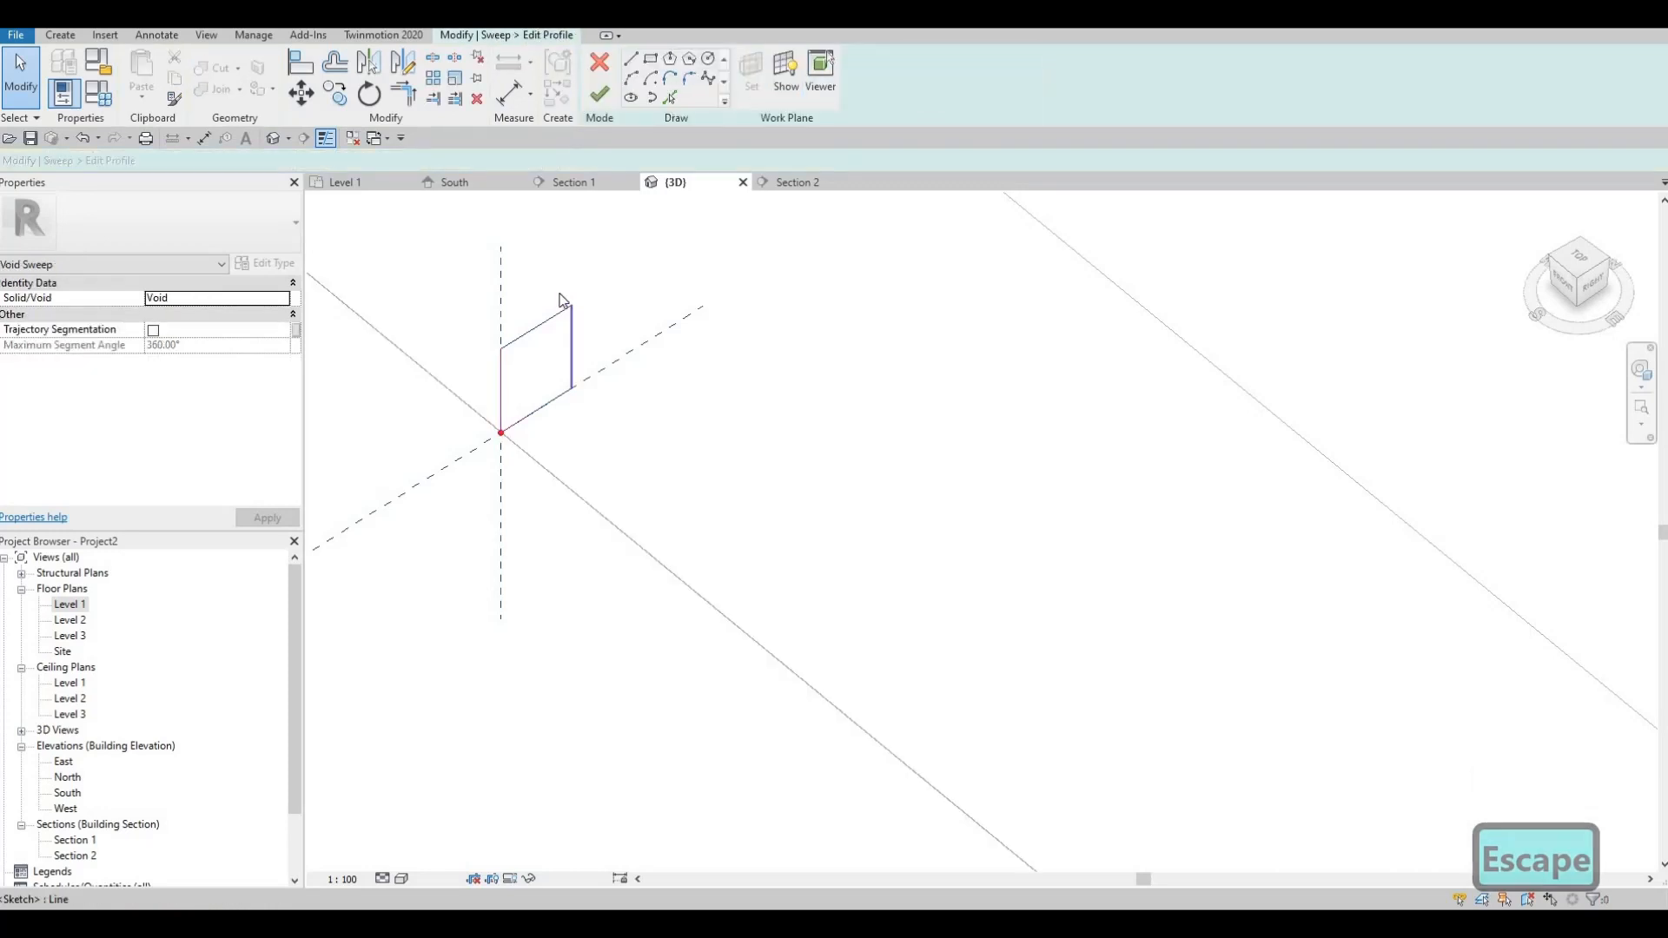
click(570, 311)
click(532, 294)
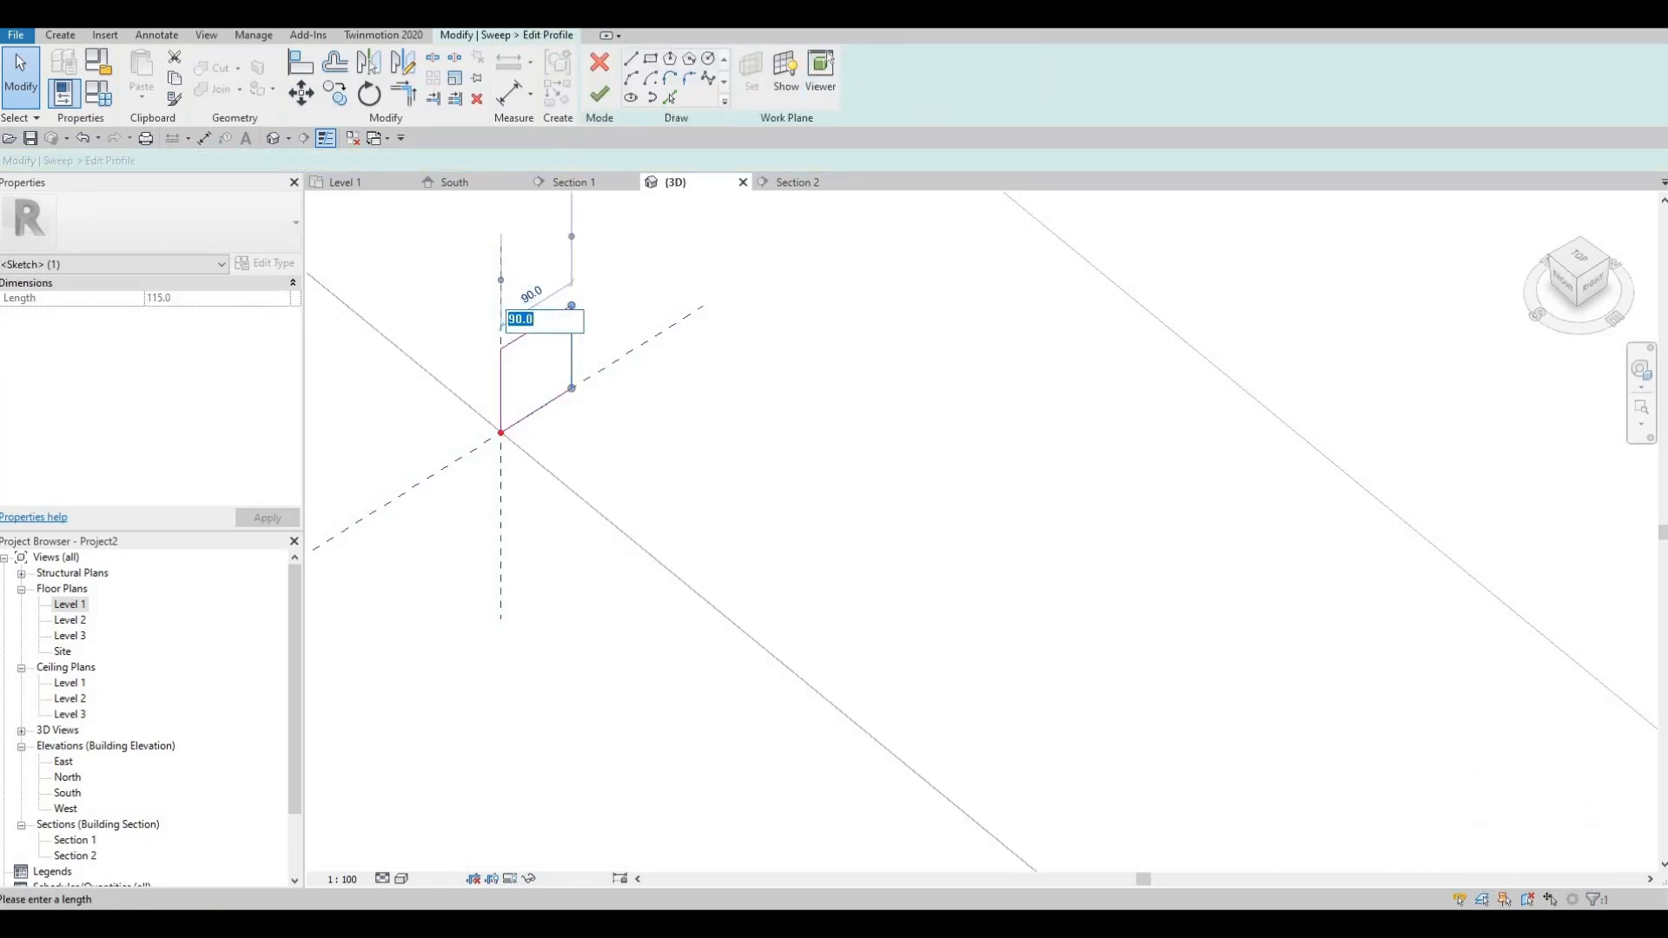
text(120)
key(Return)
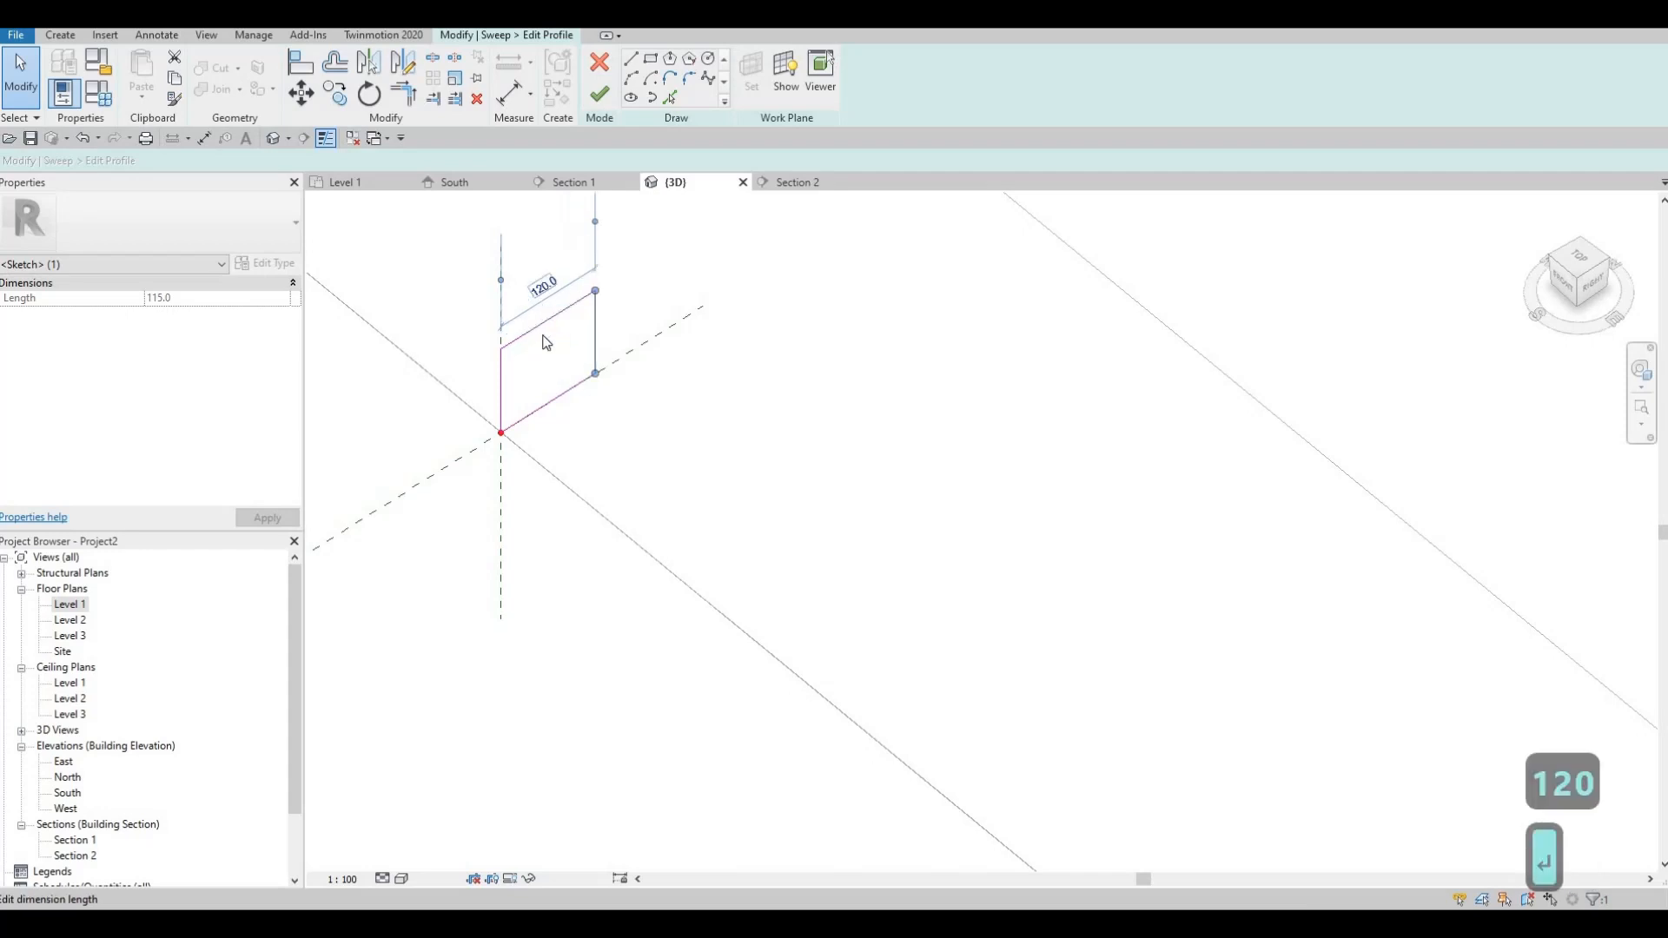
Set the profile rectangle's height to 80 mm.
middle_drag(583, 402, 605, 466)
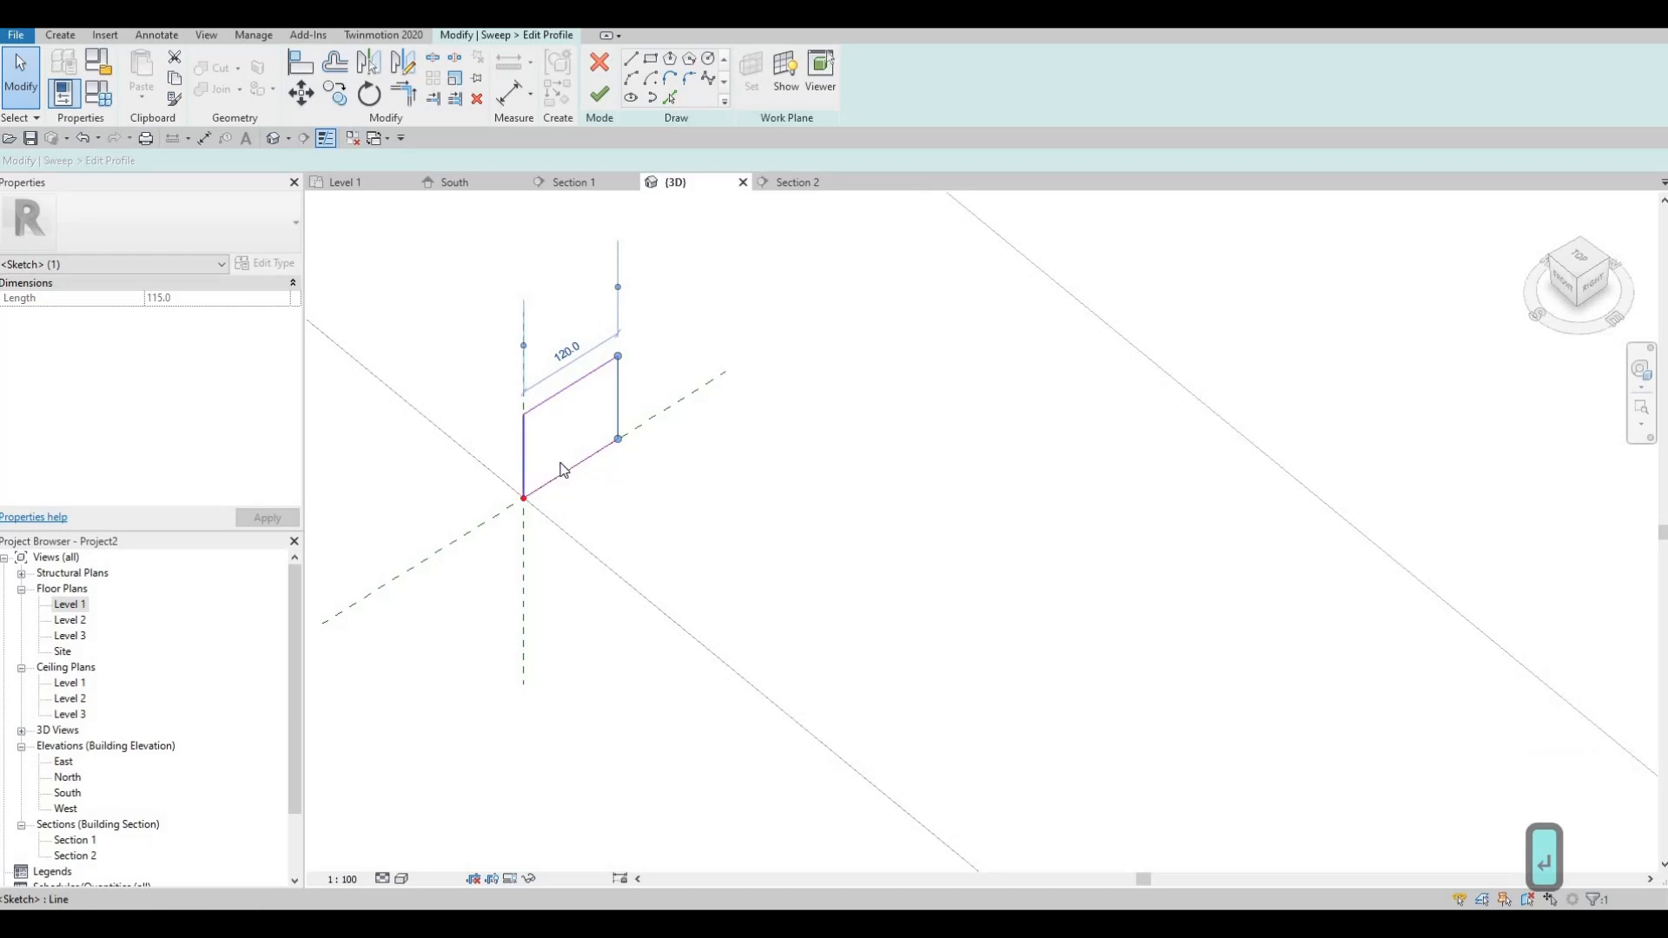
click(553, 398)
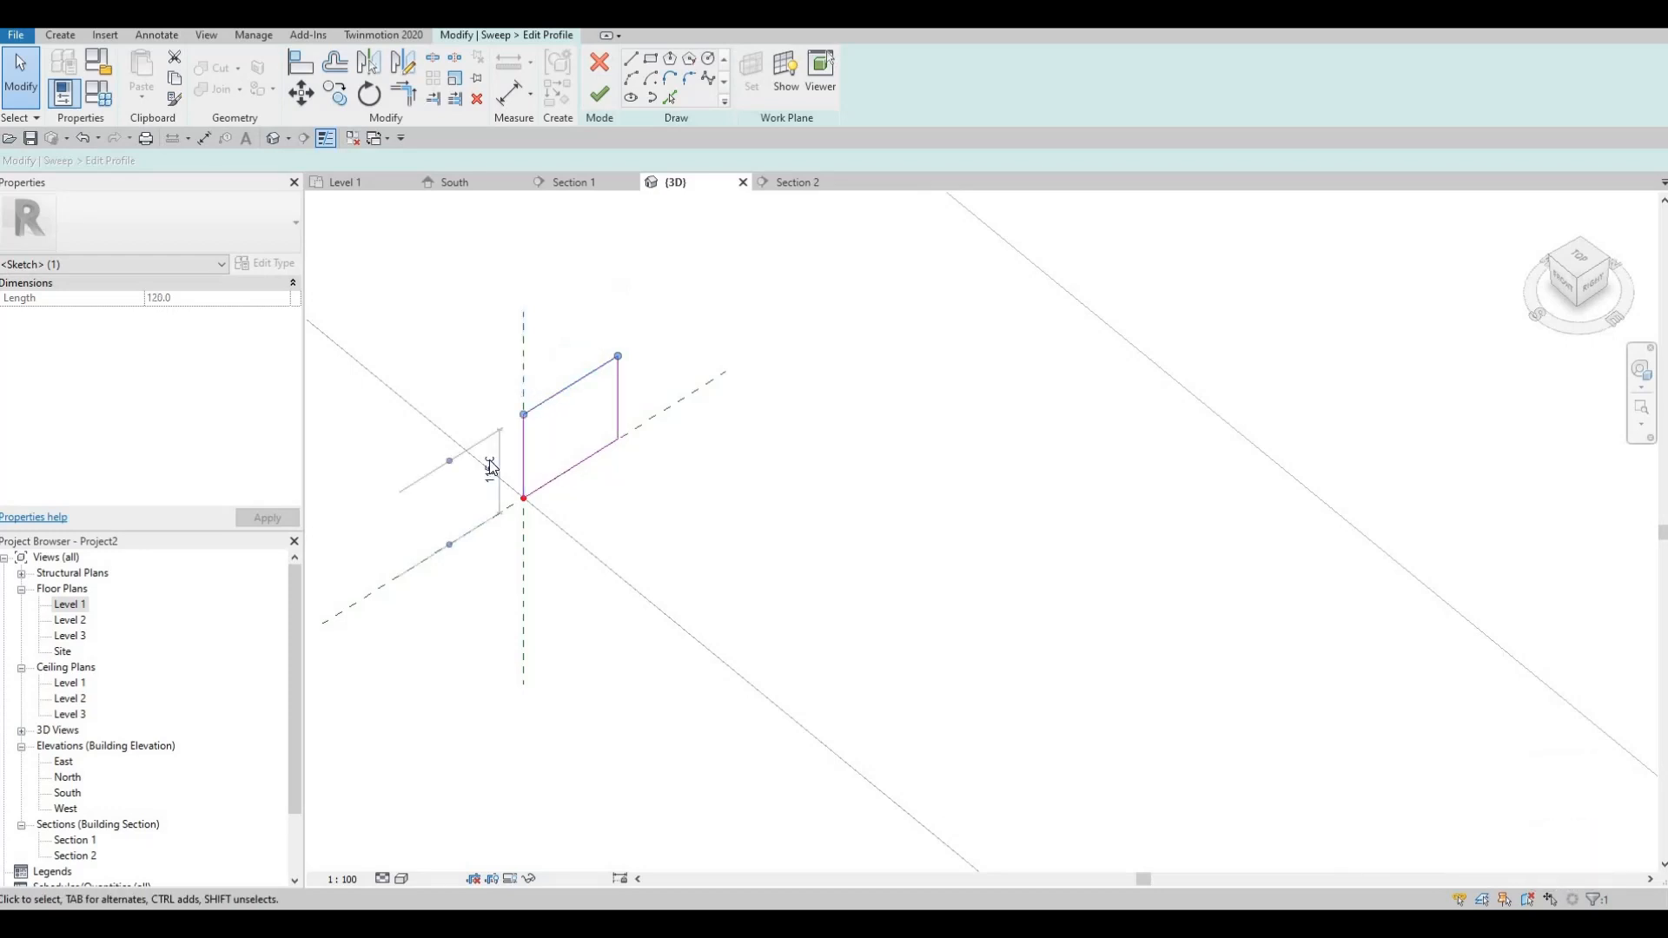
click(491, 469)
text(80)
key(Return)
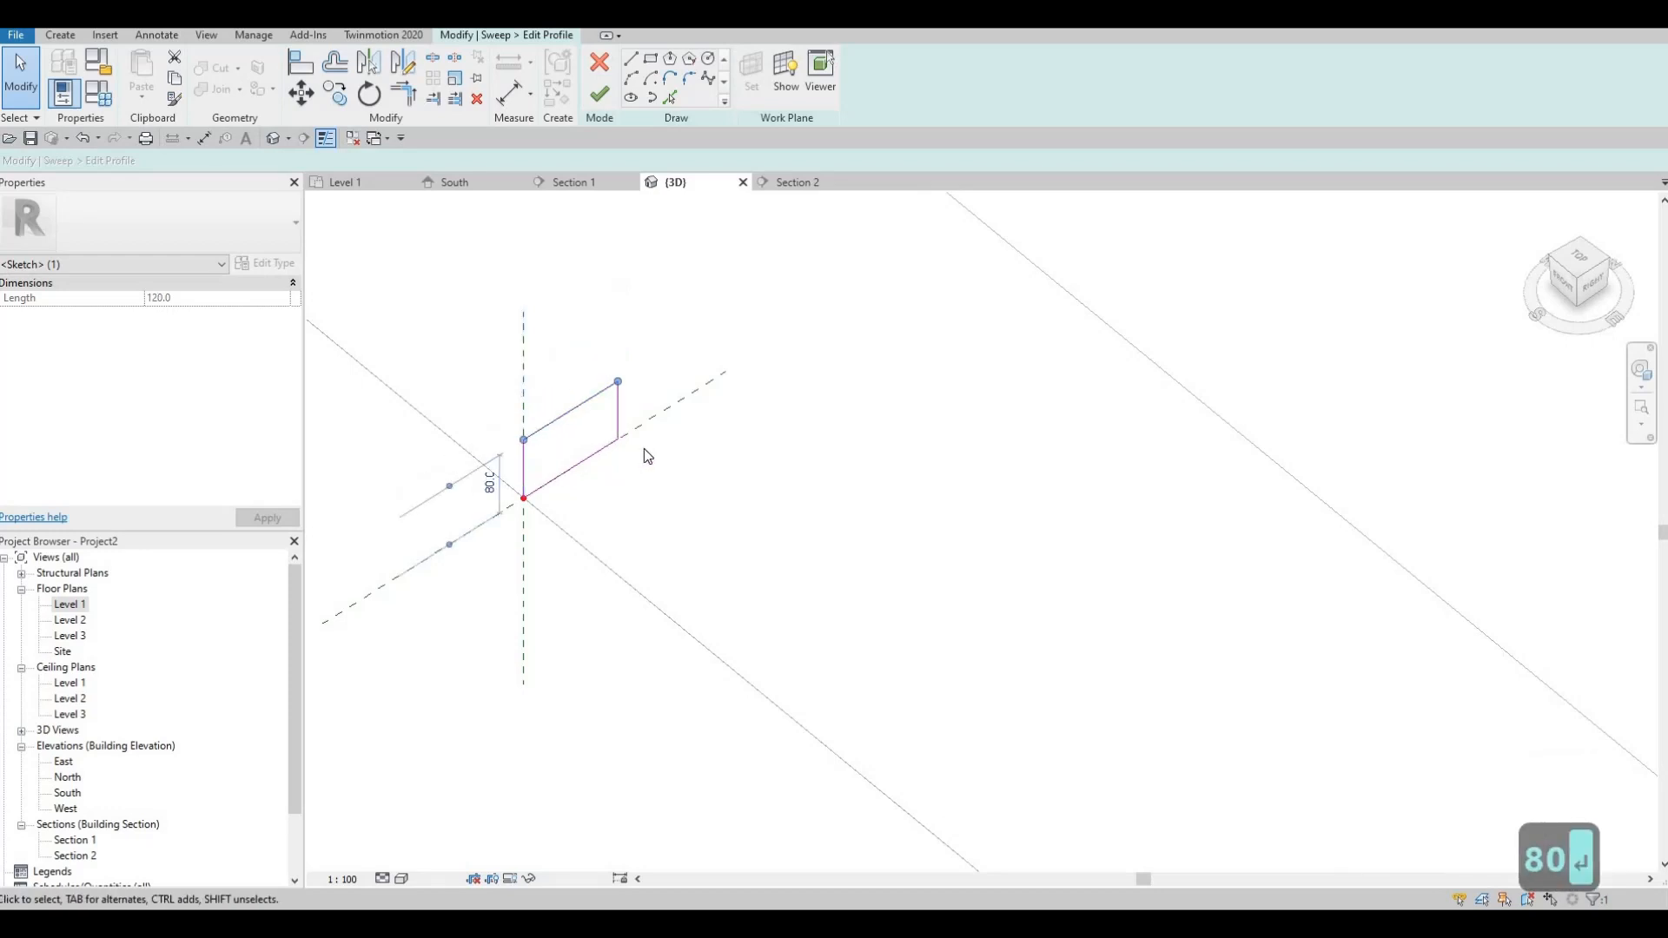
Set the profile rectangle's width to 100 mm and finish the sweep profile.
click(618, 423)
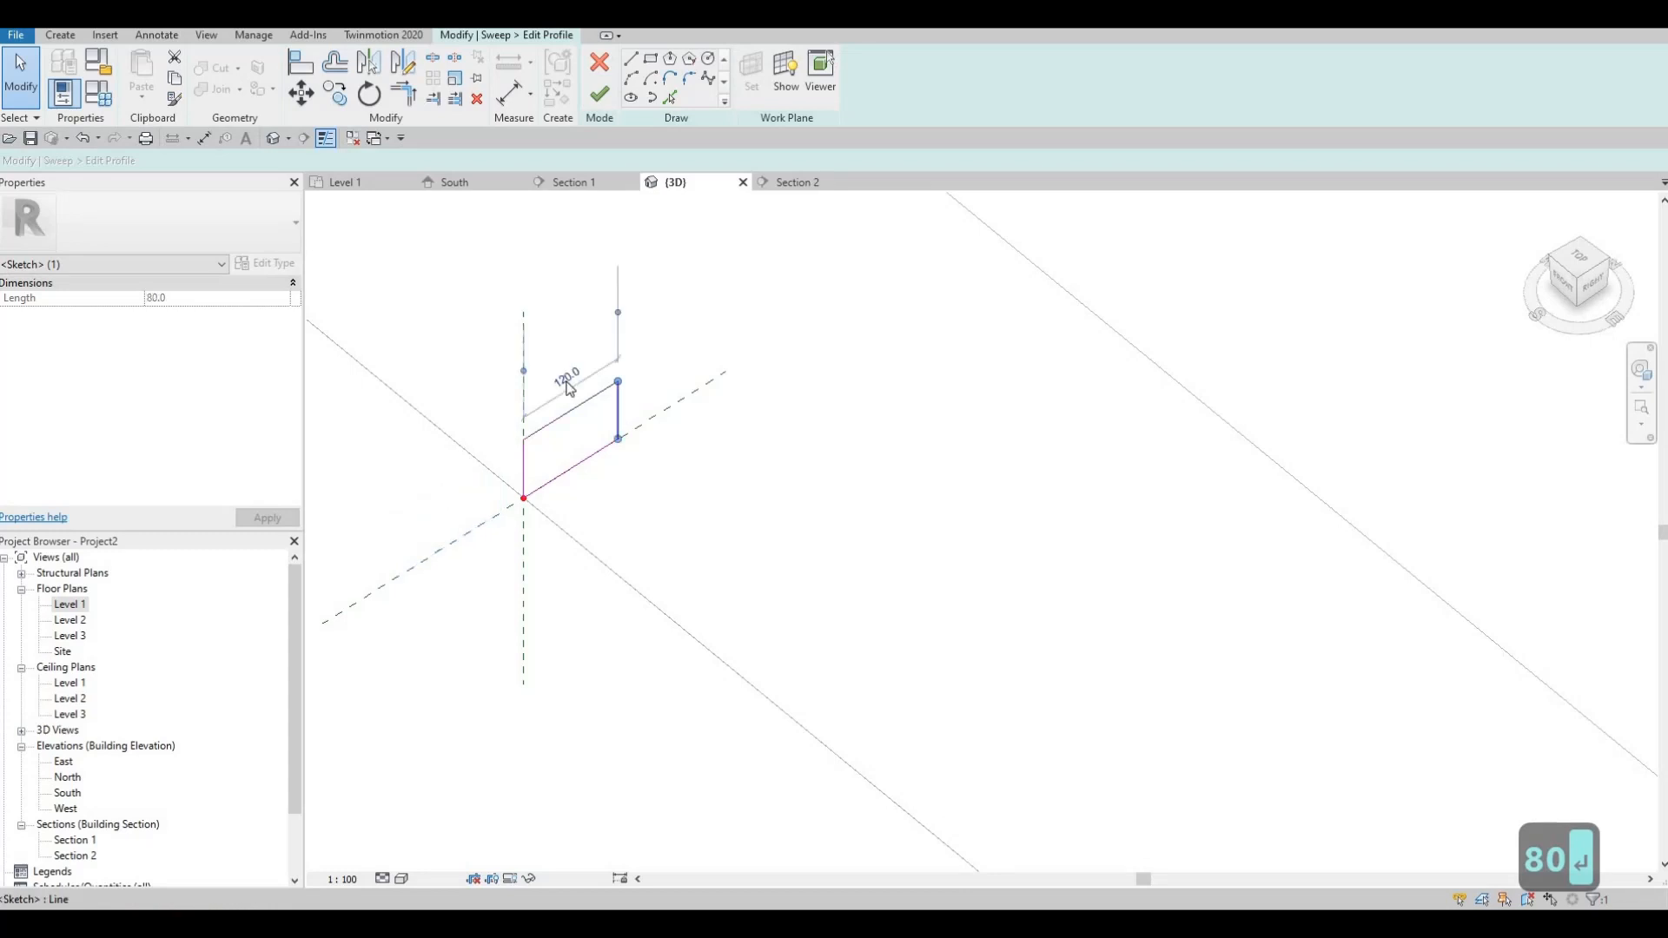
click(566, 376)
text(100)
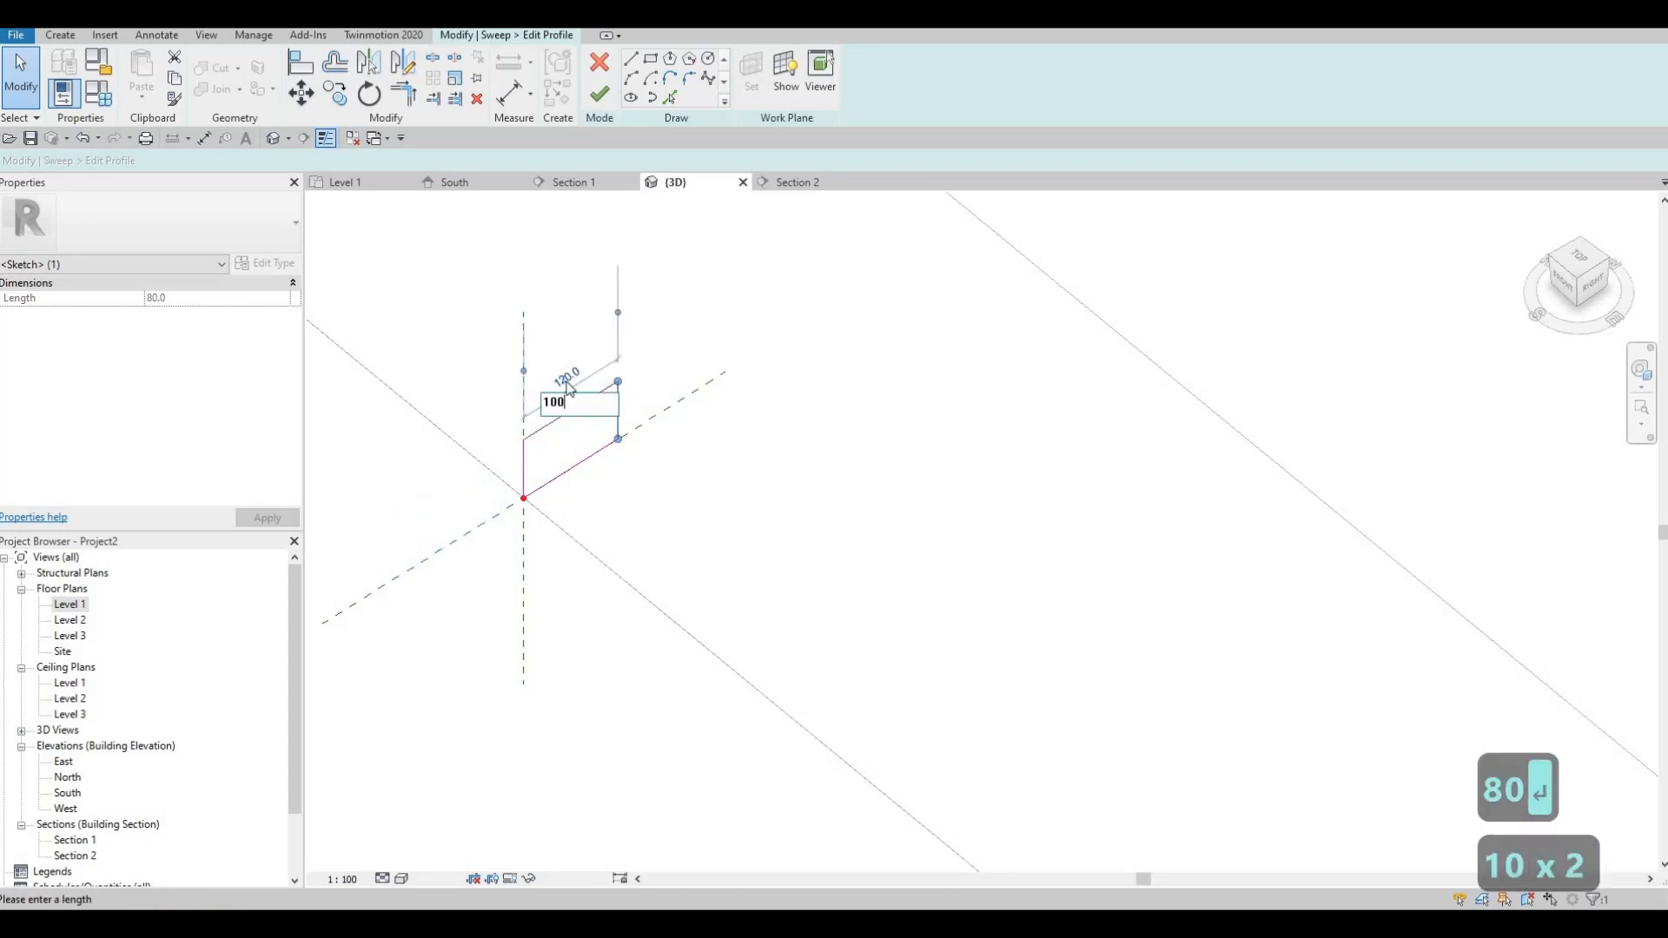
key(Return)
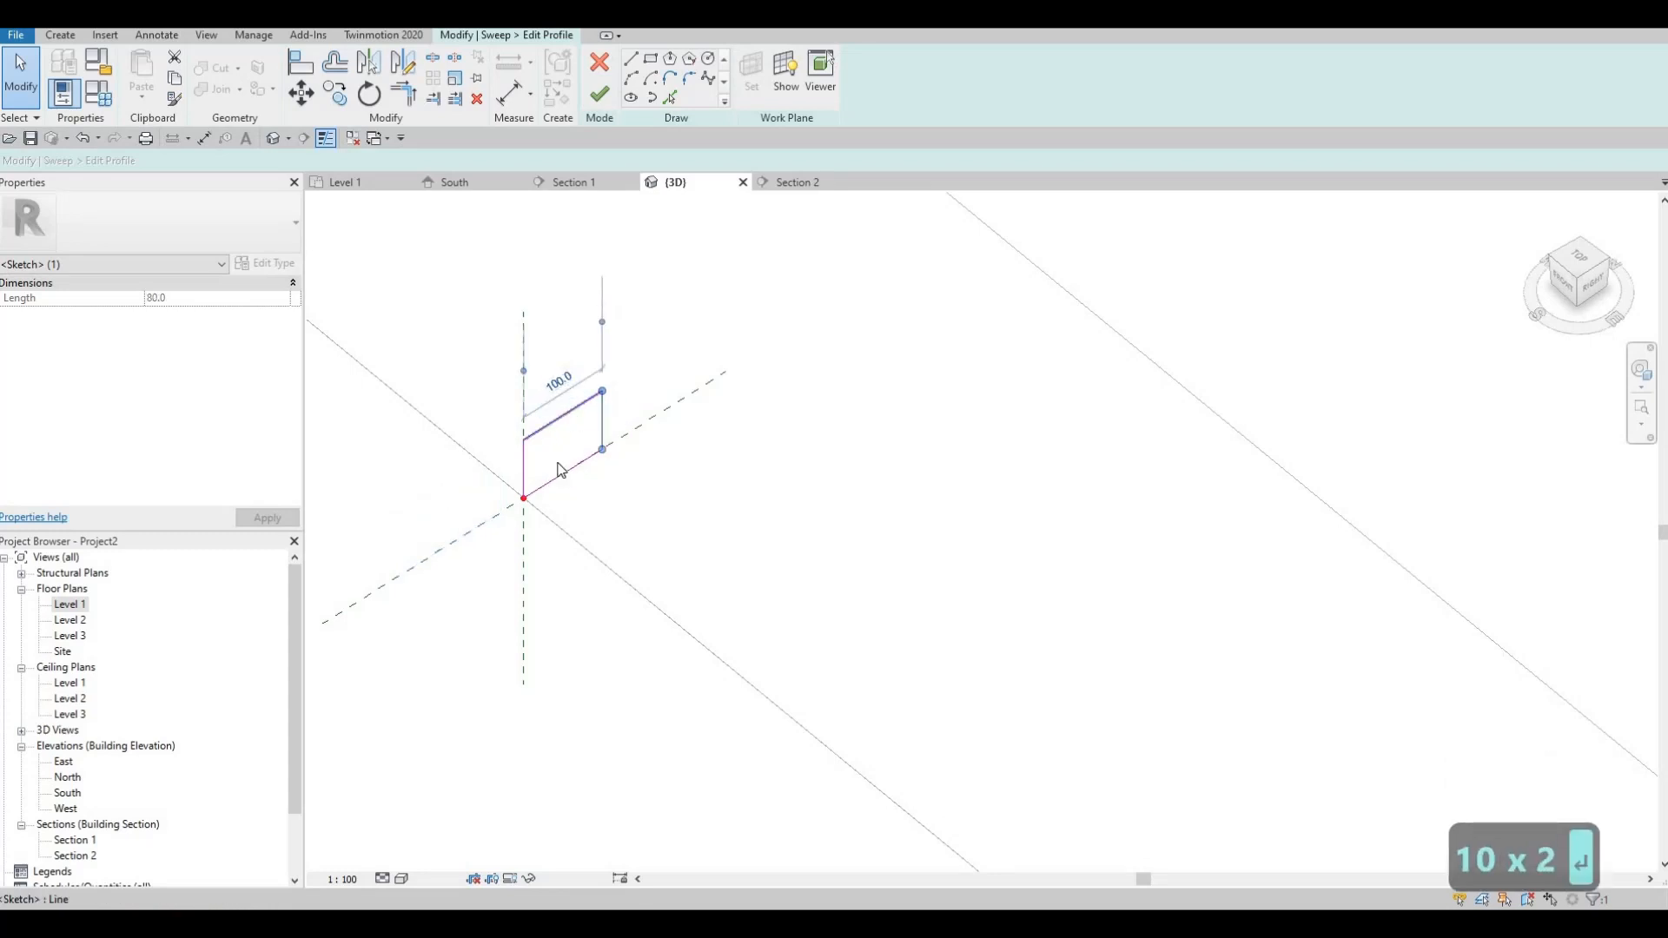
scroll(559, 465, down, 3)
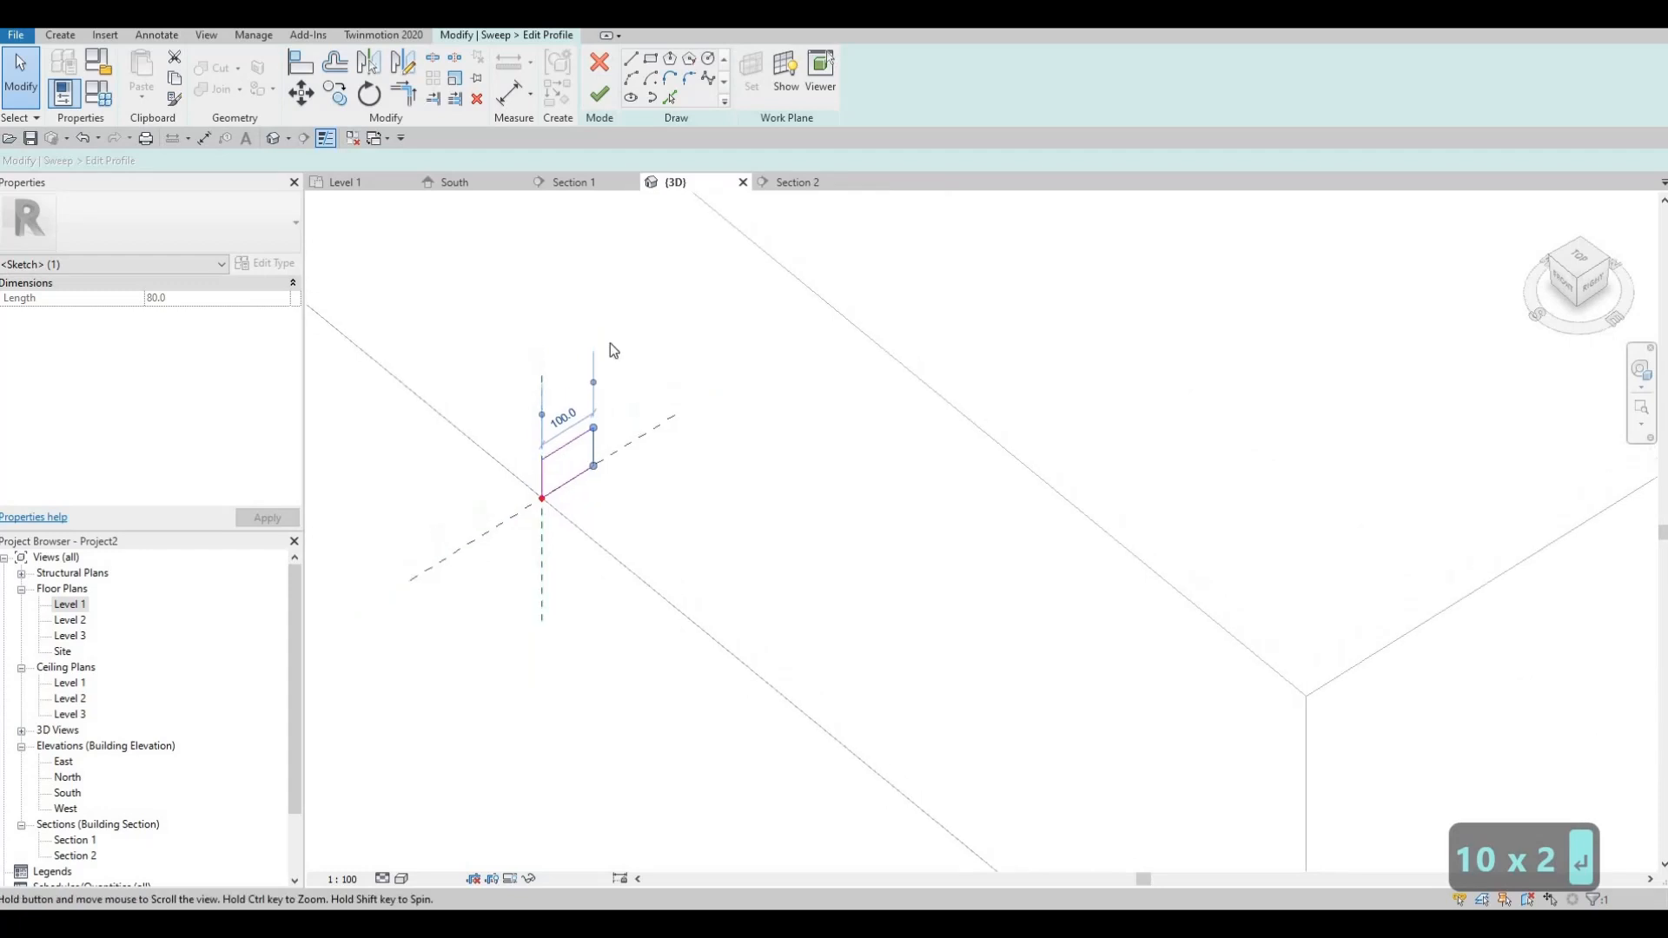
click(602, 97)
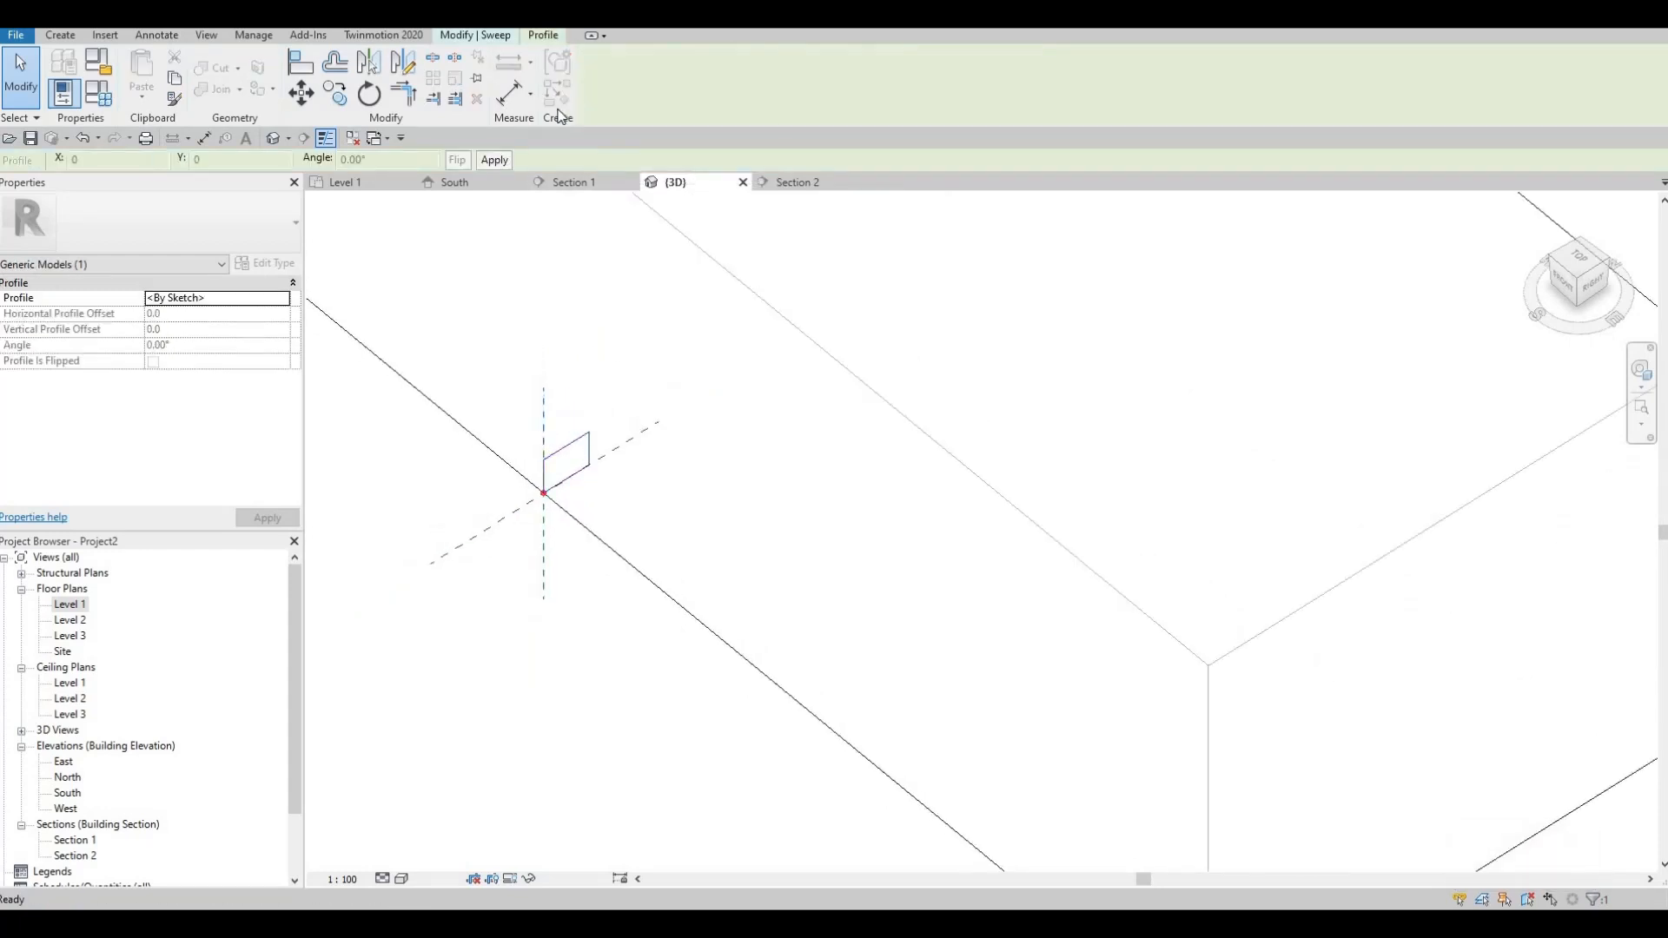
Finish the void sweep around the island's base edges.
click(502, 35)
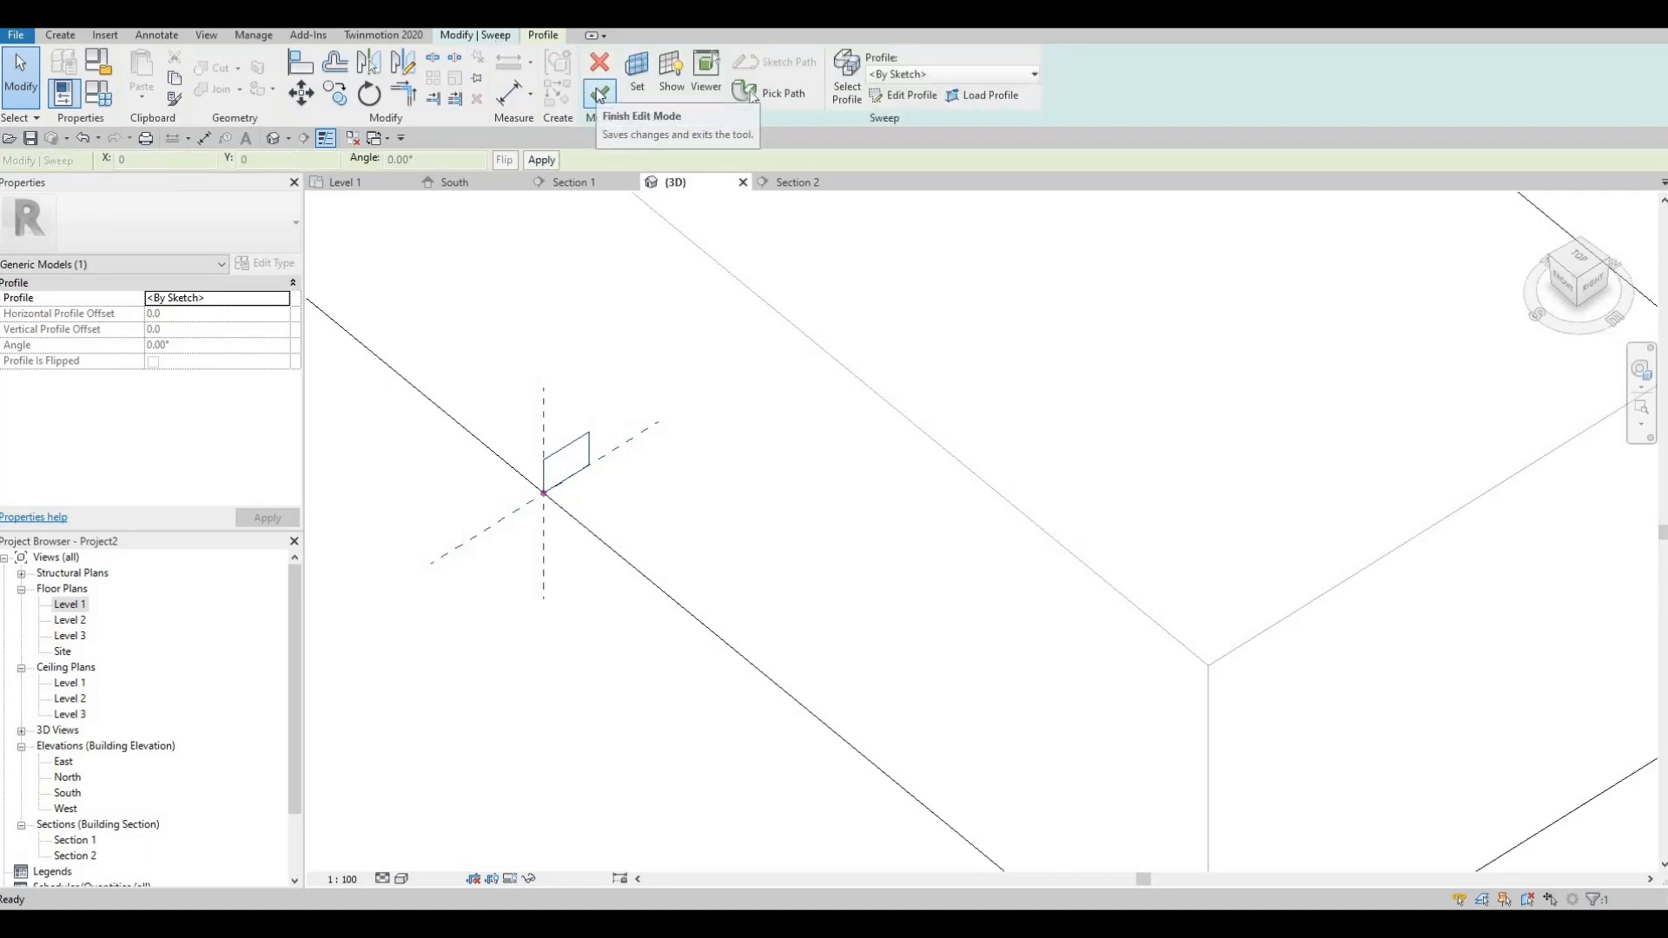
click(597, 92)
scroll(865, 334, down, 5)
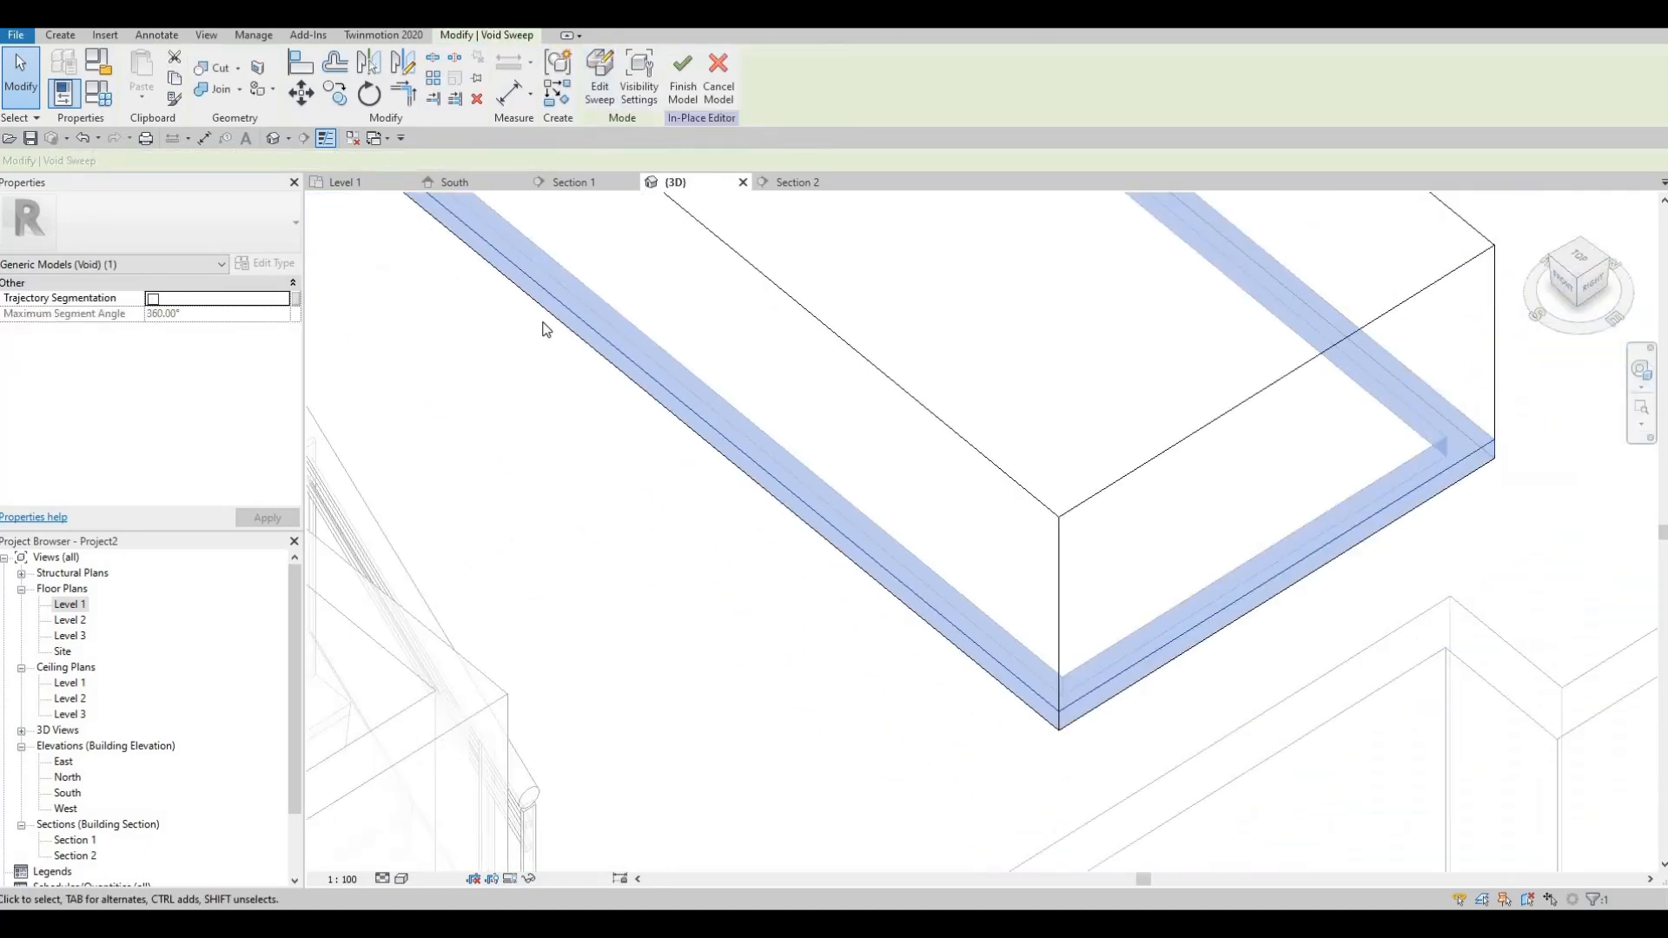
click(216, 71)
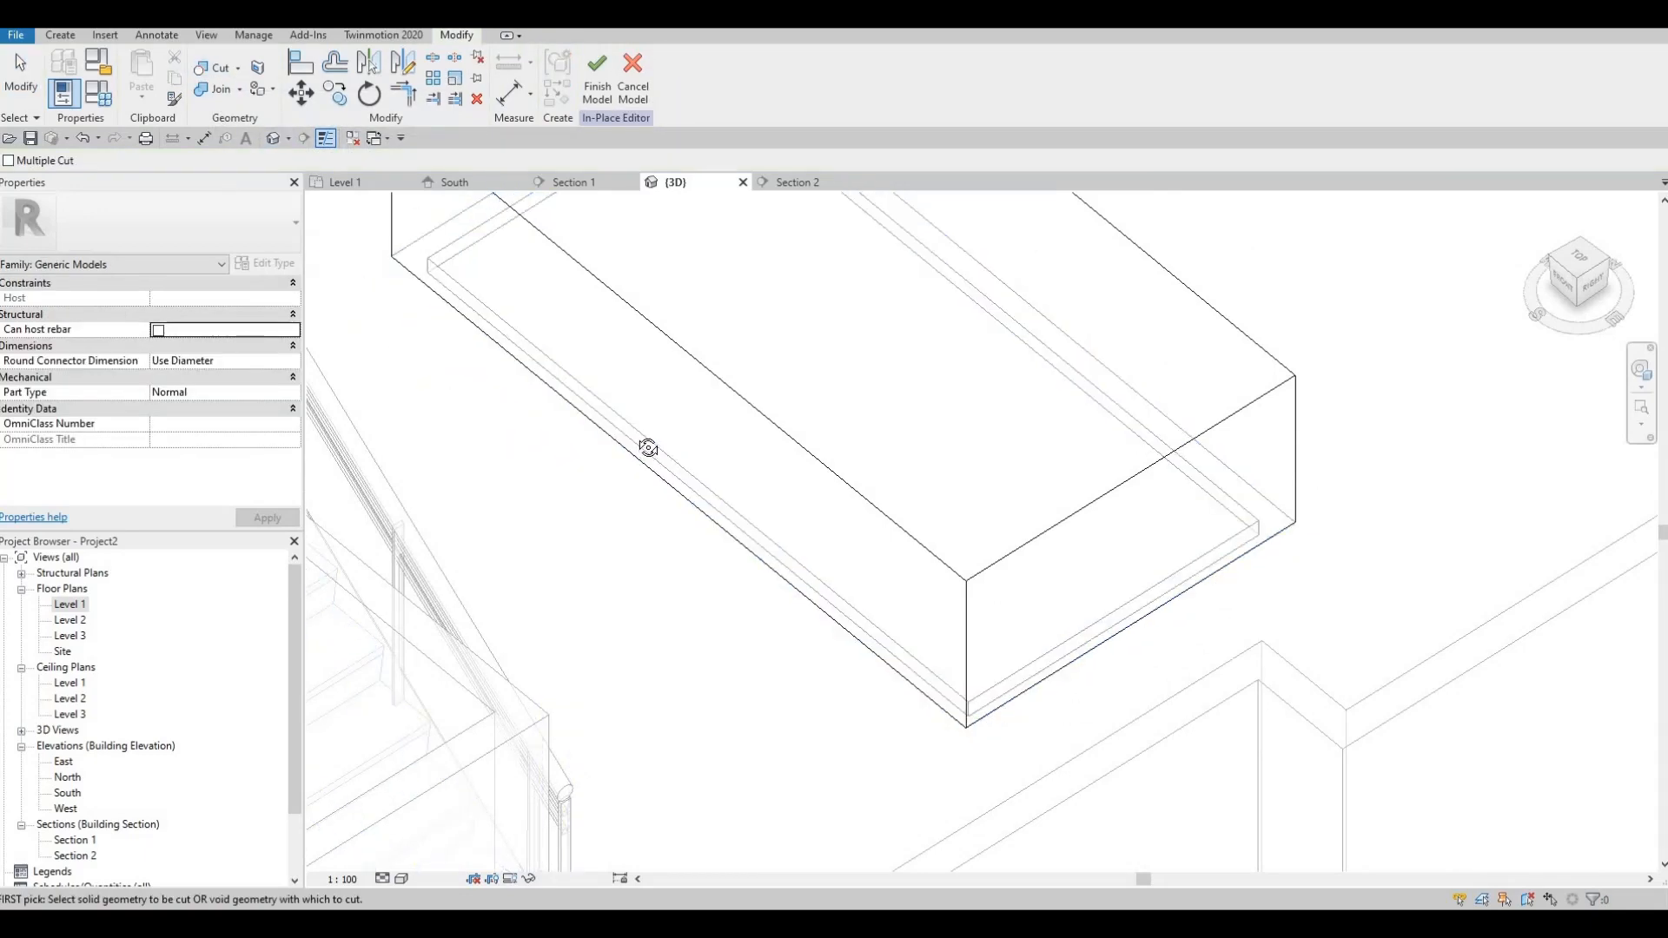
shift+middle_drag(651, 451, 1168, 693)
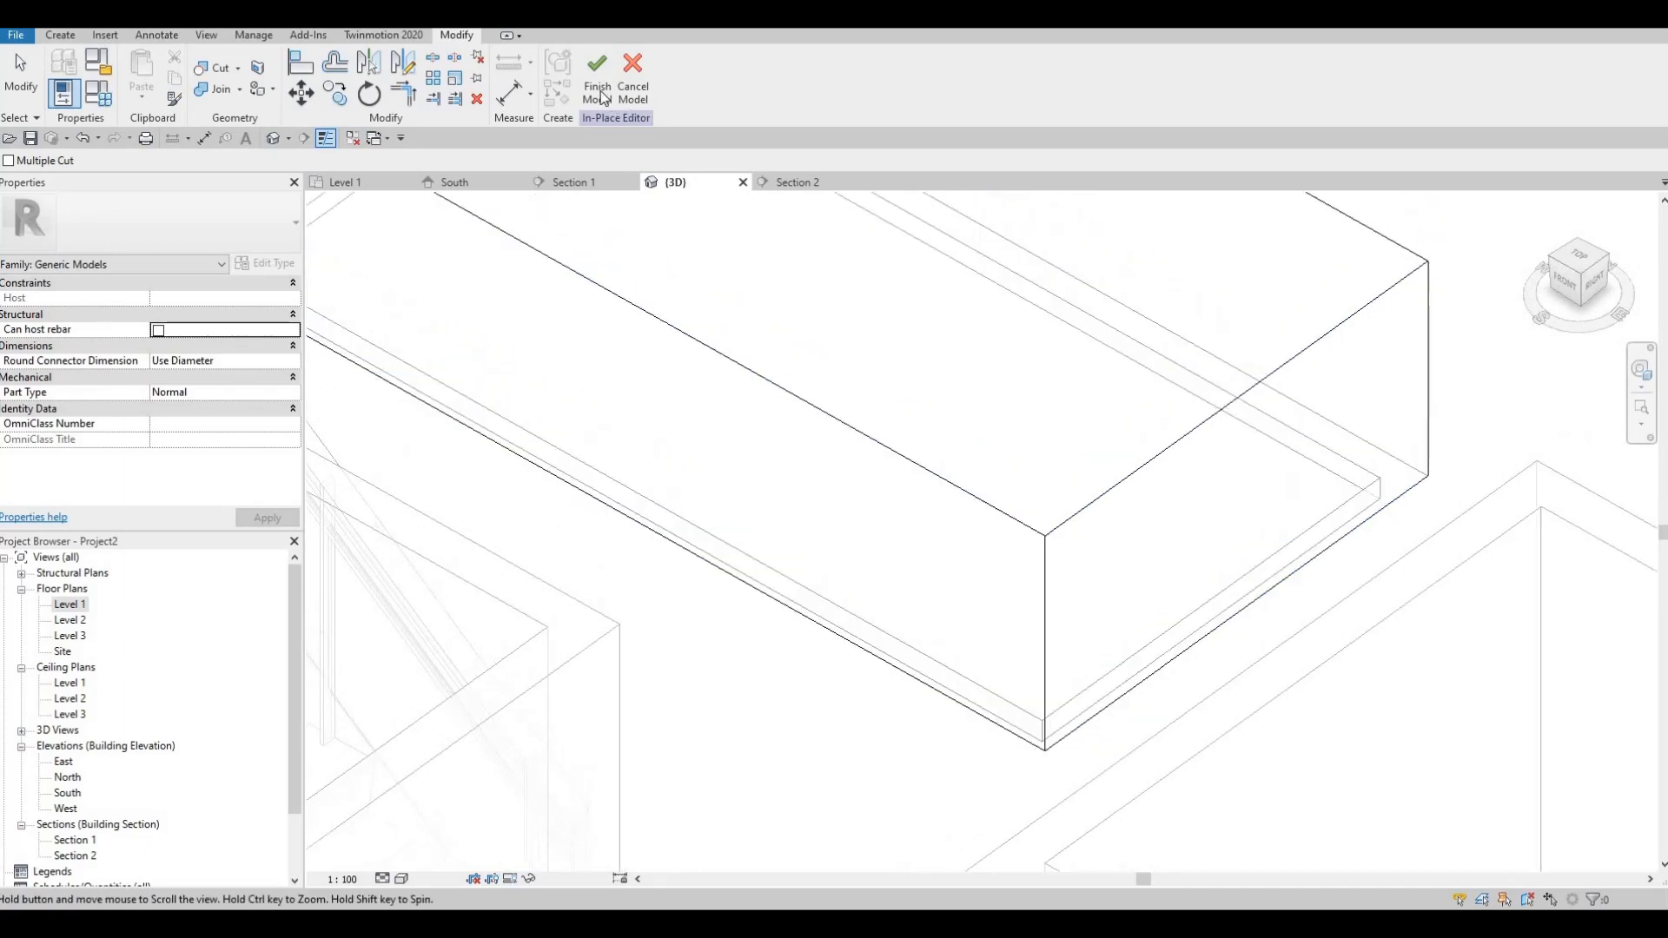
scroll(1168, 693, down, 1)
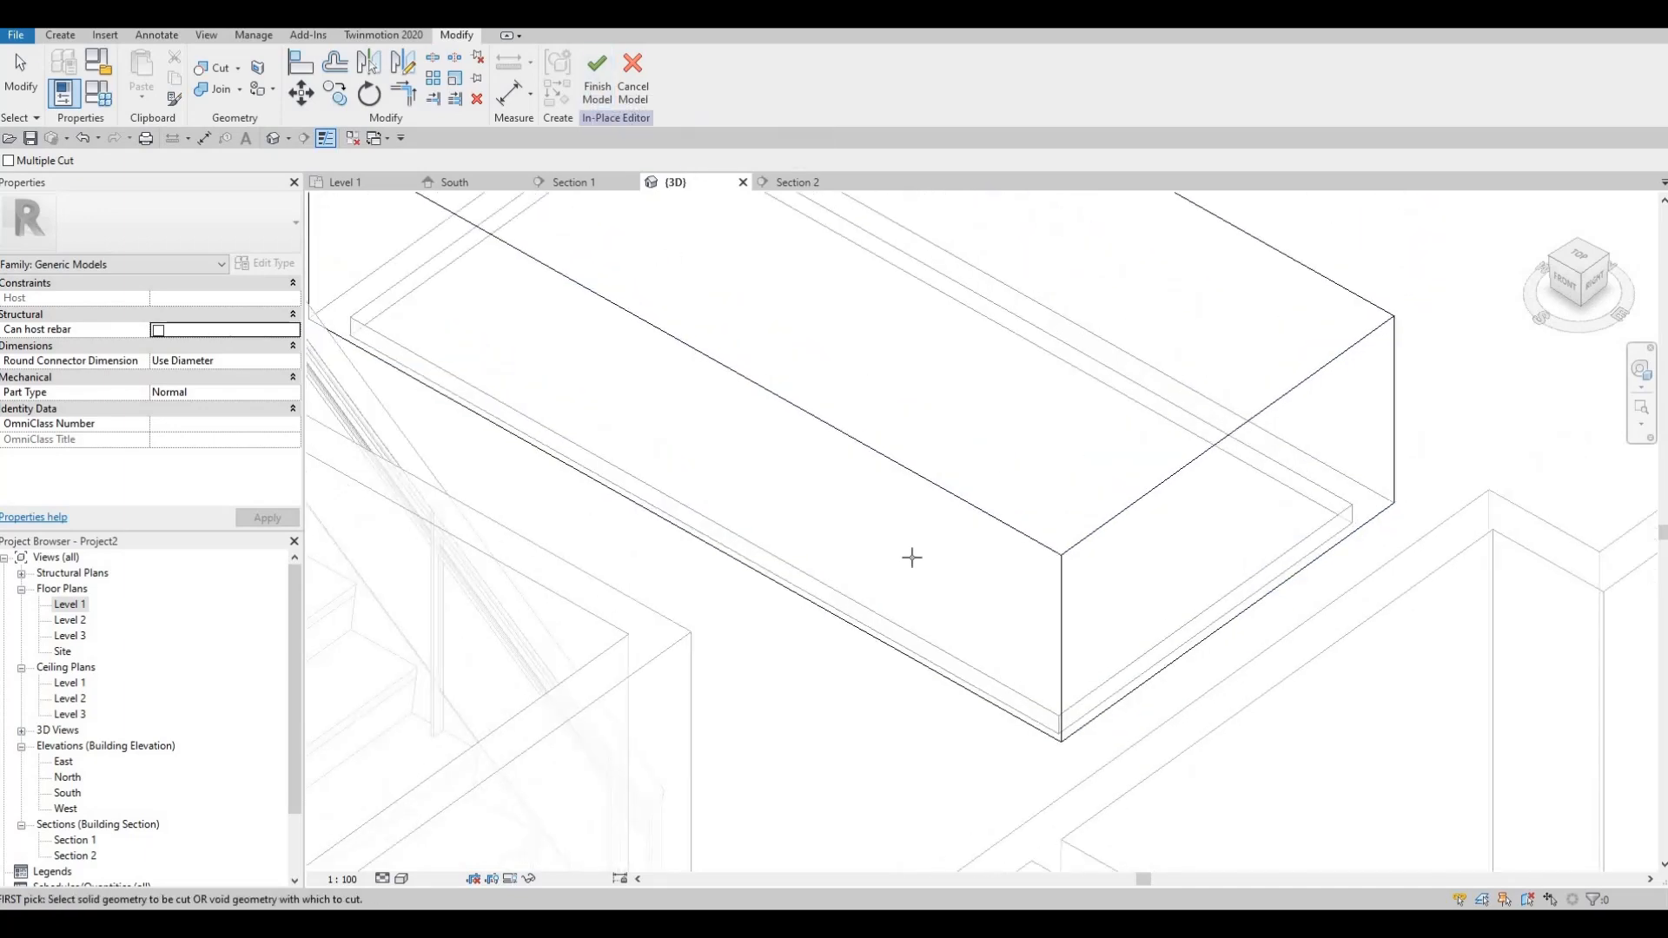
Start a solid extrusion in the Level 1 plan, picking the island's top face as its work plane.
double_click(69, 606)
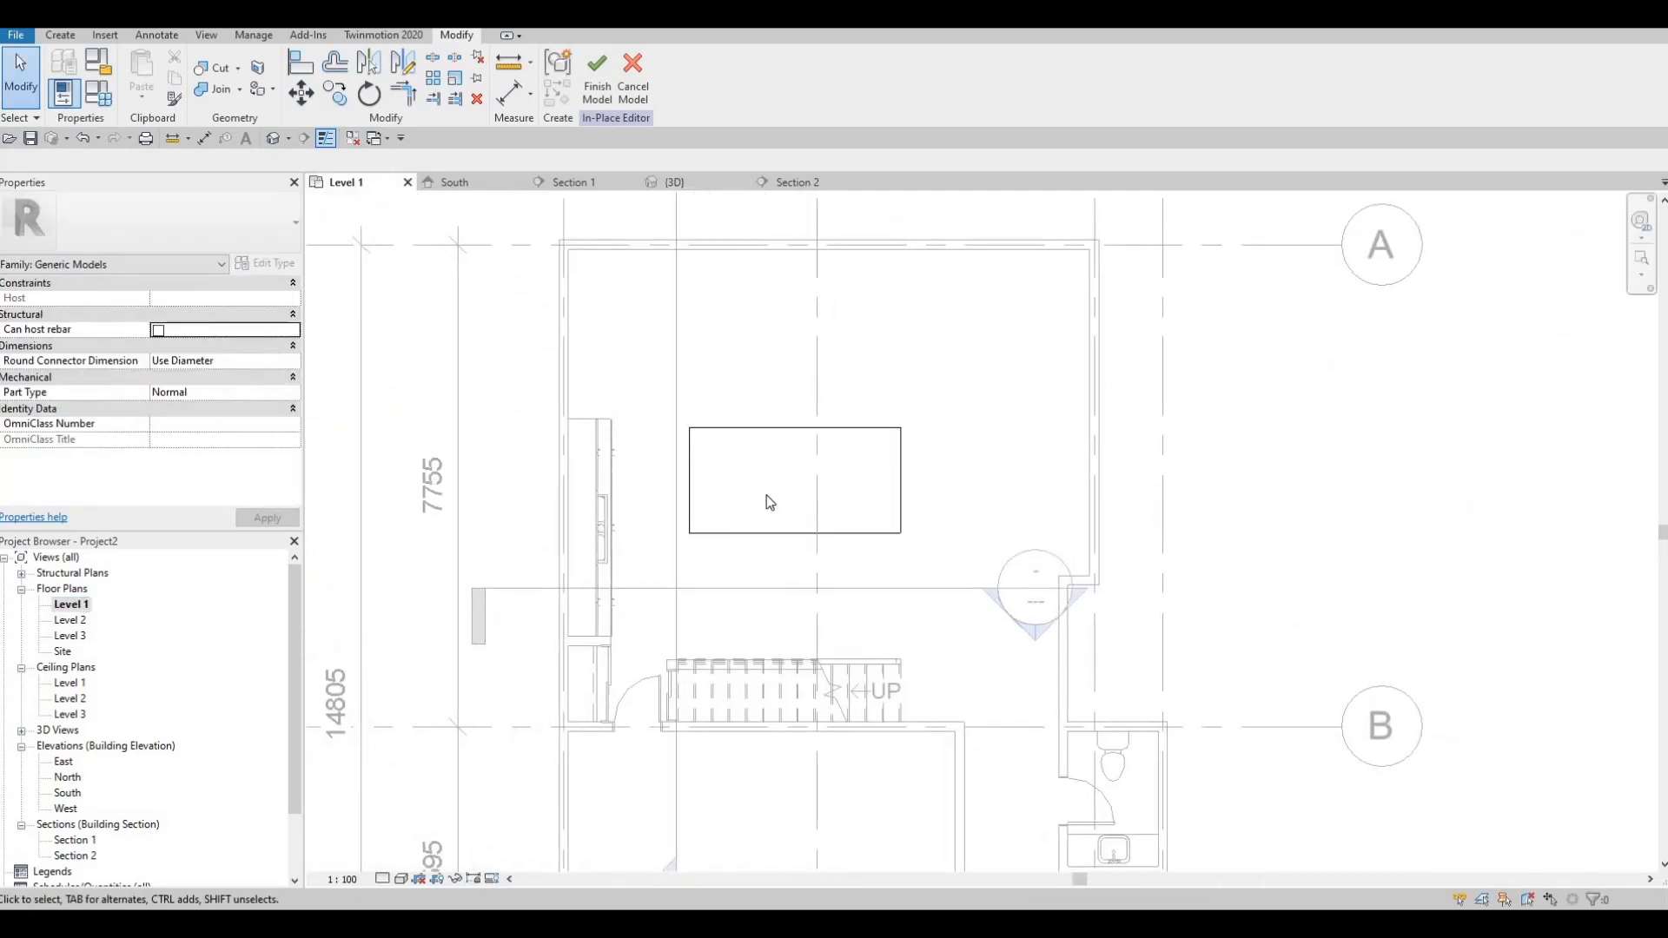
scroll(766, 502, up, 1)
scroll(753, 489, up, 1)
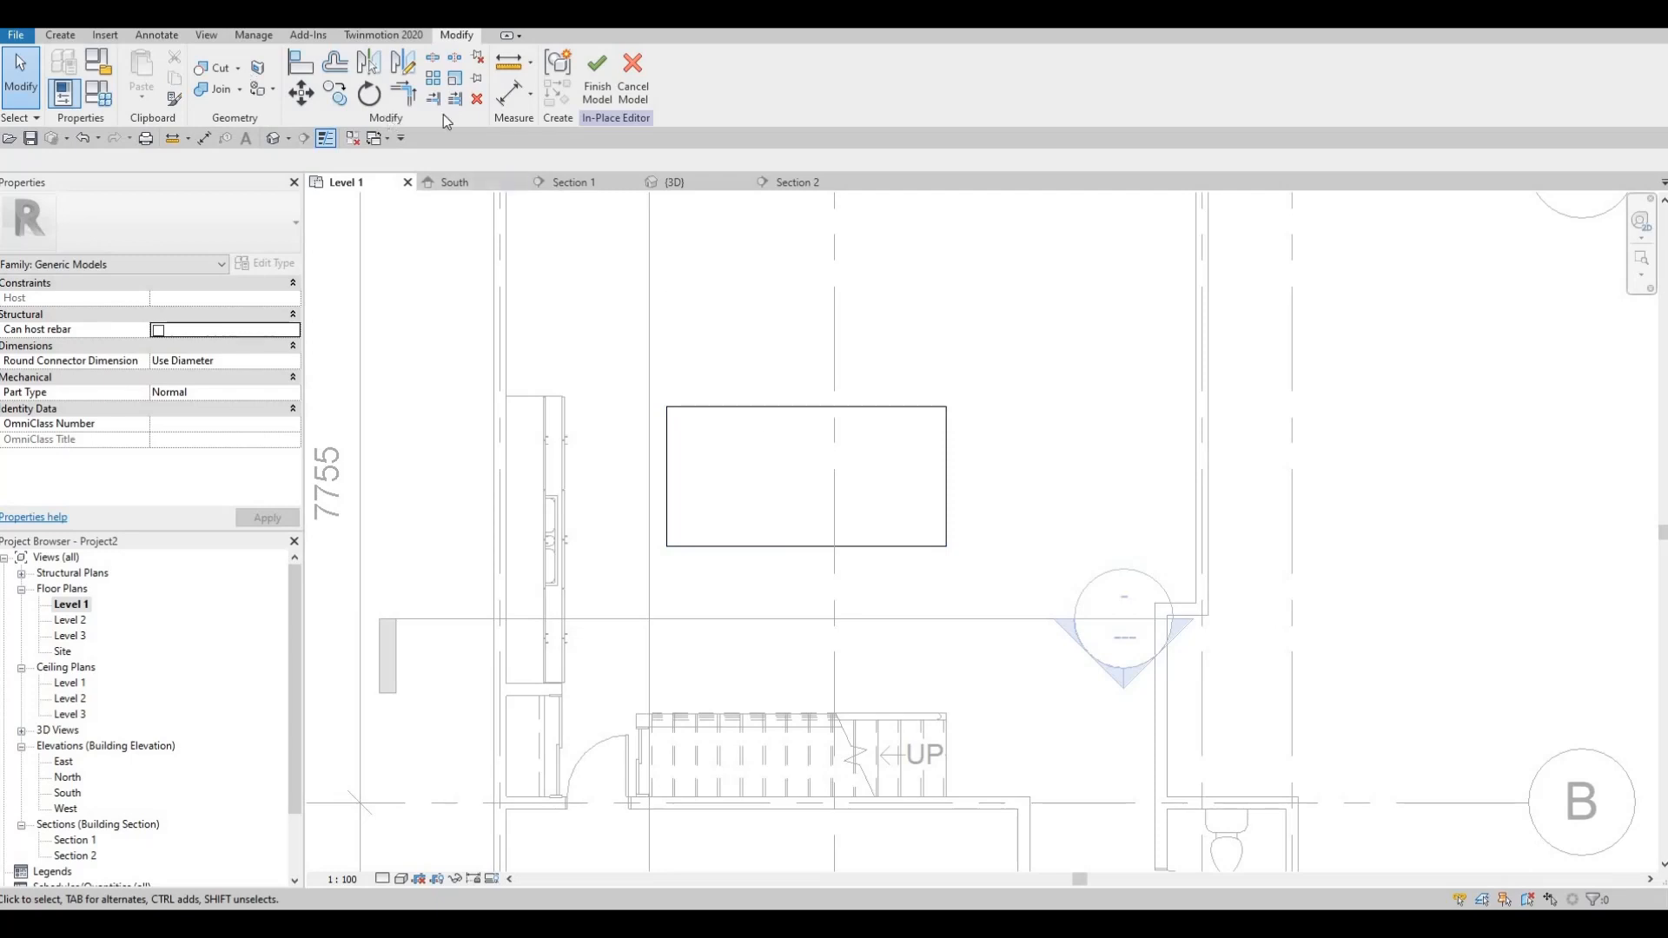
click(61, 36)
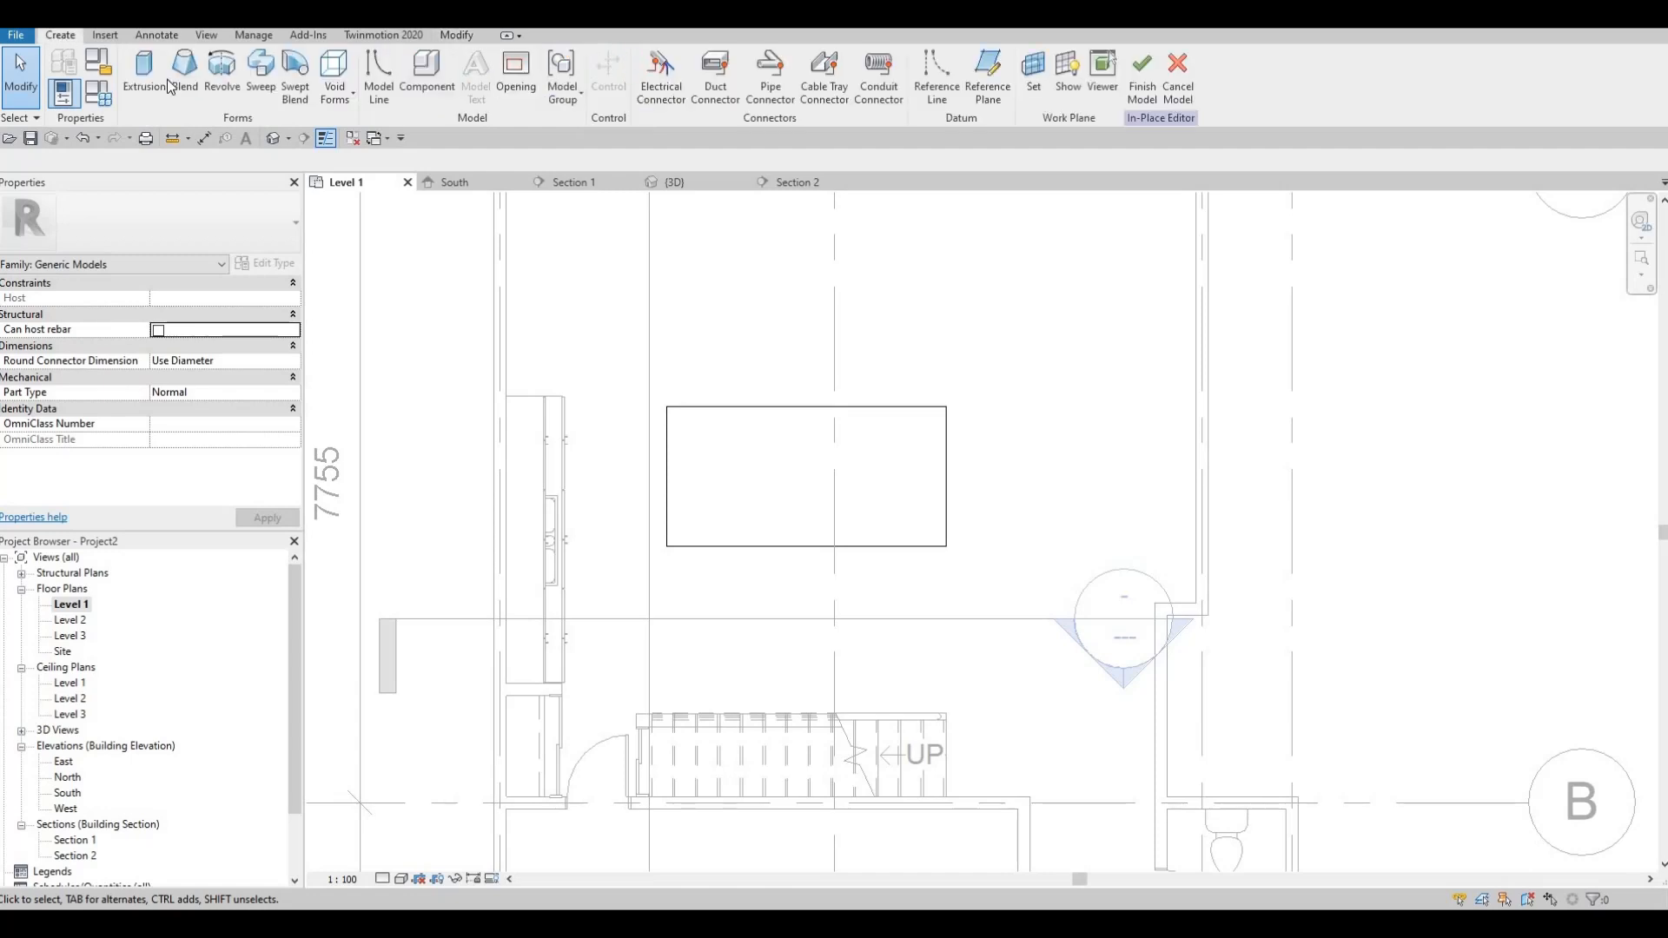
click(144, 77)
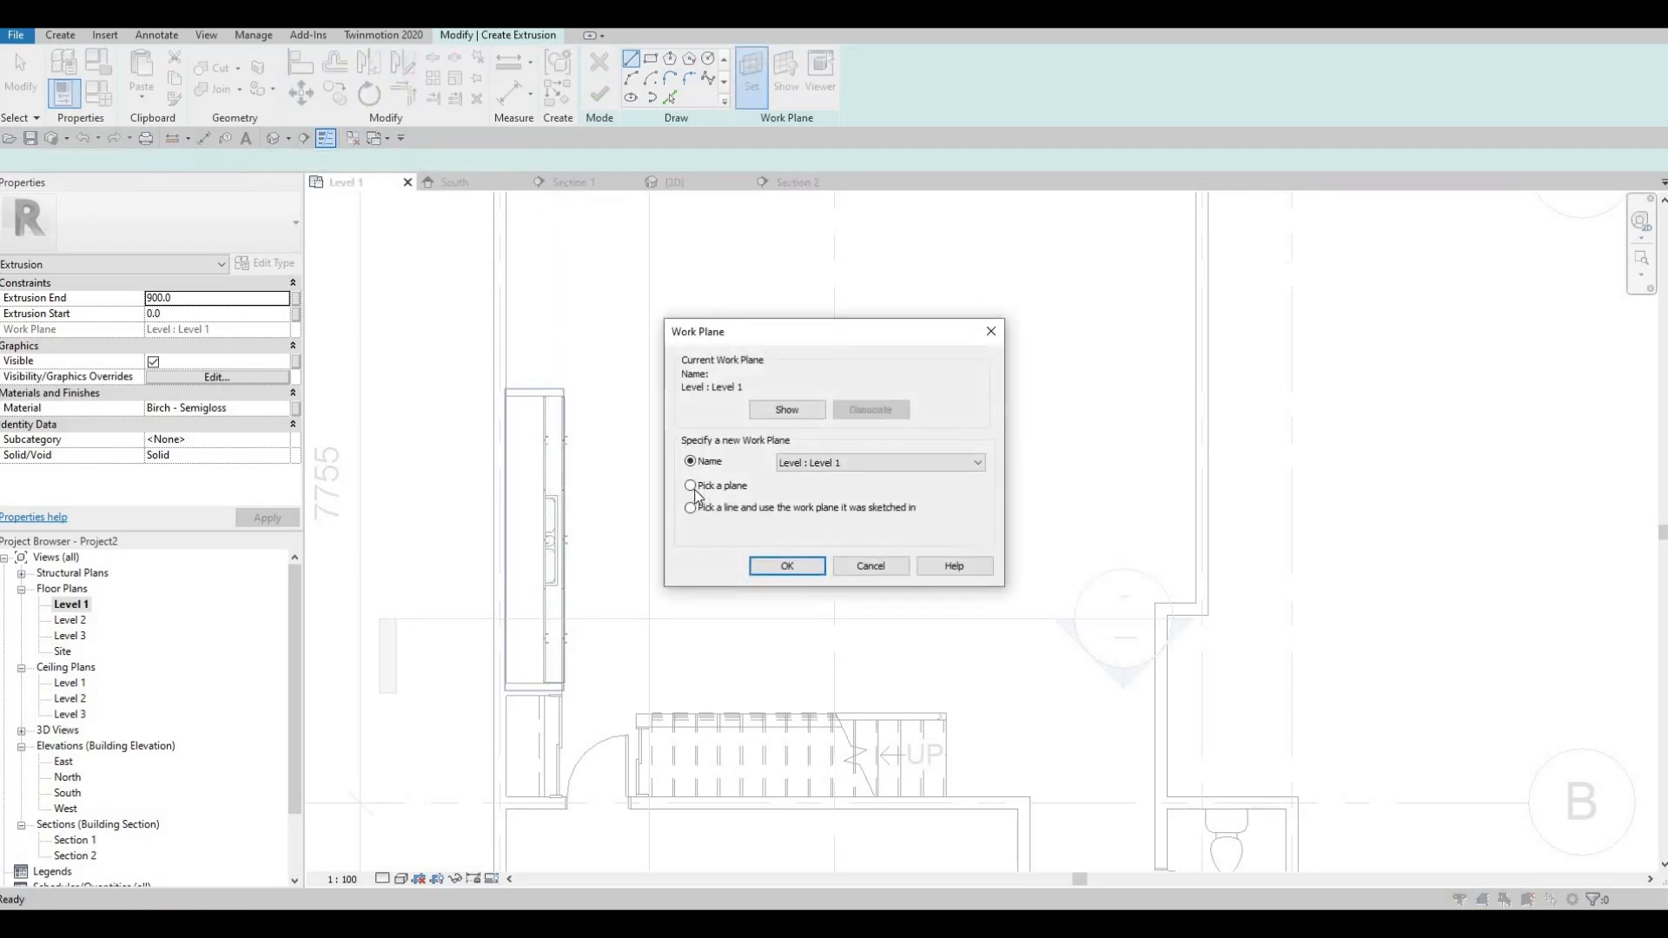
click(787, 570)
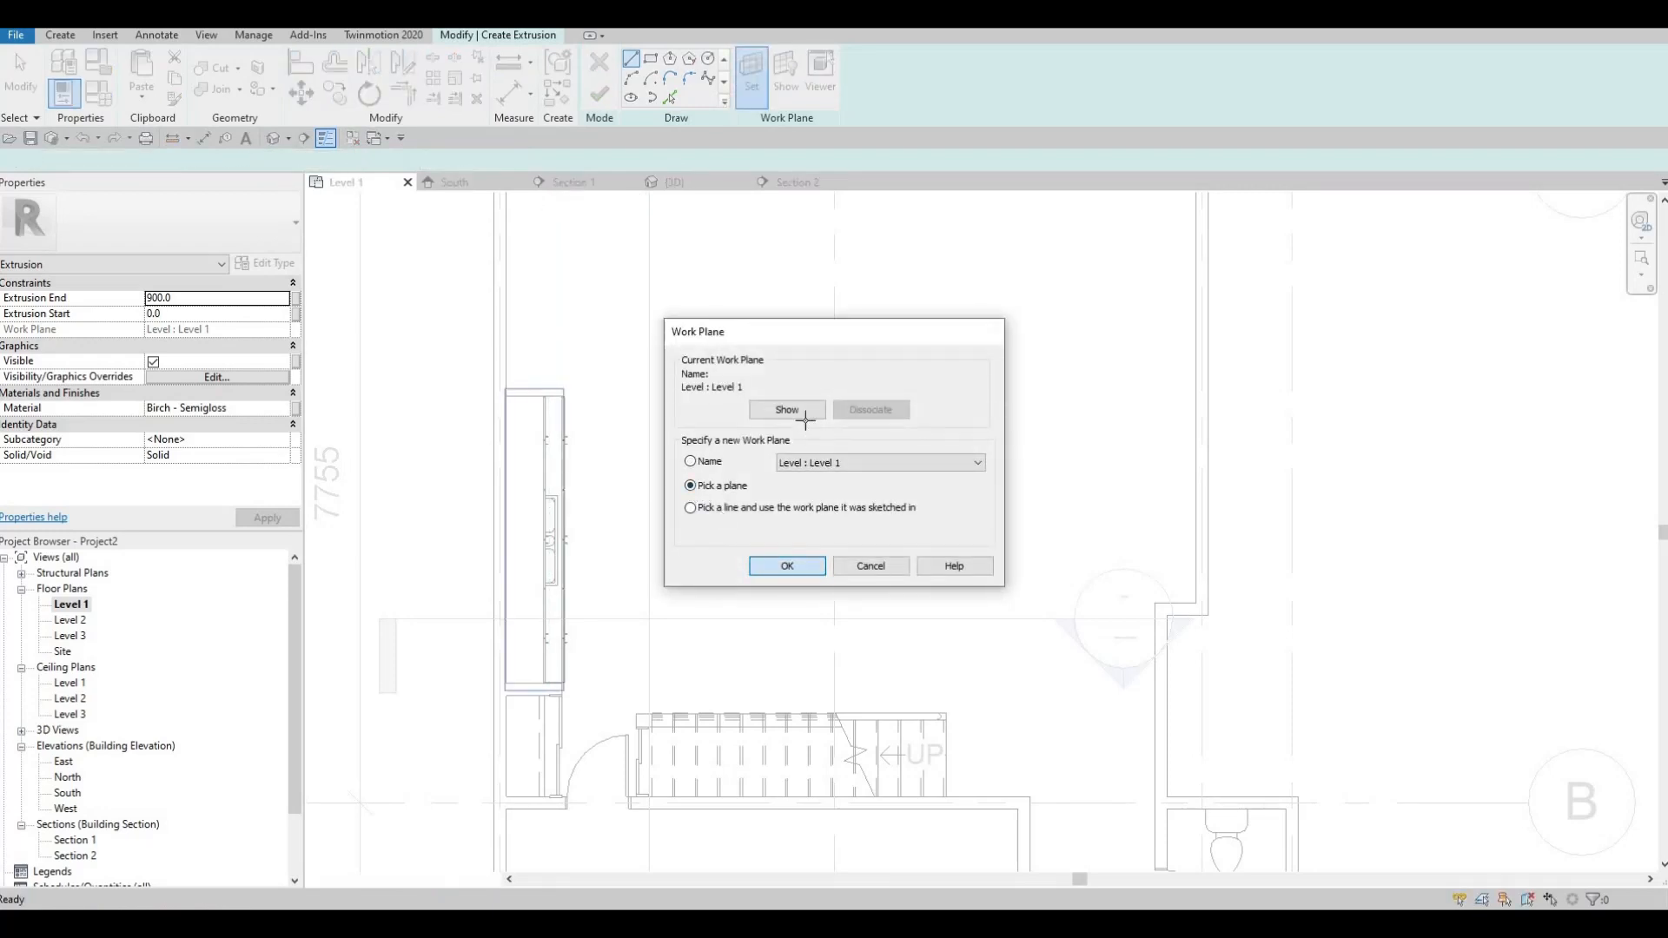
click(799, 412)
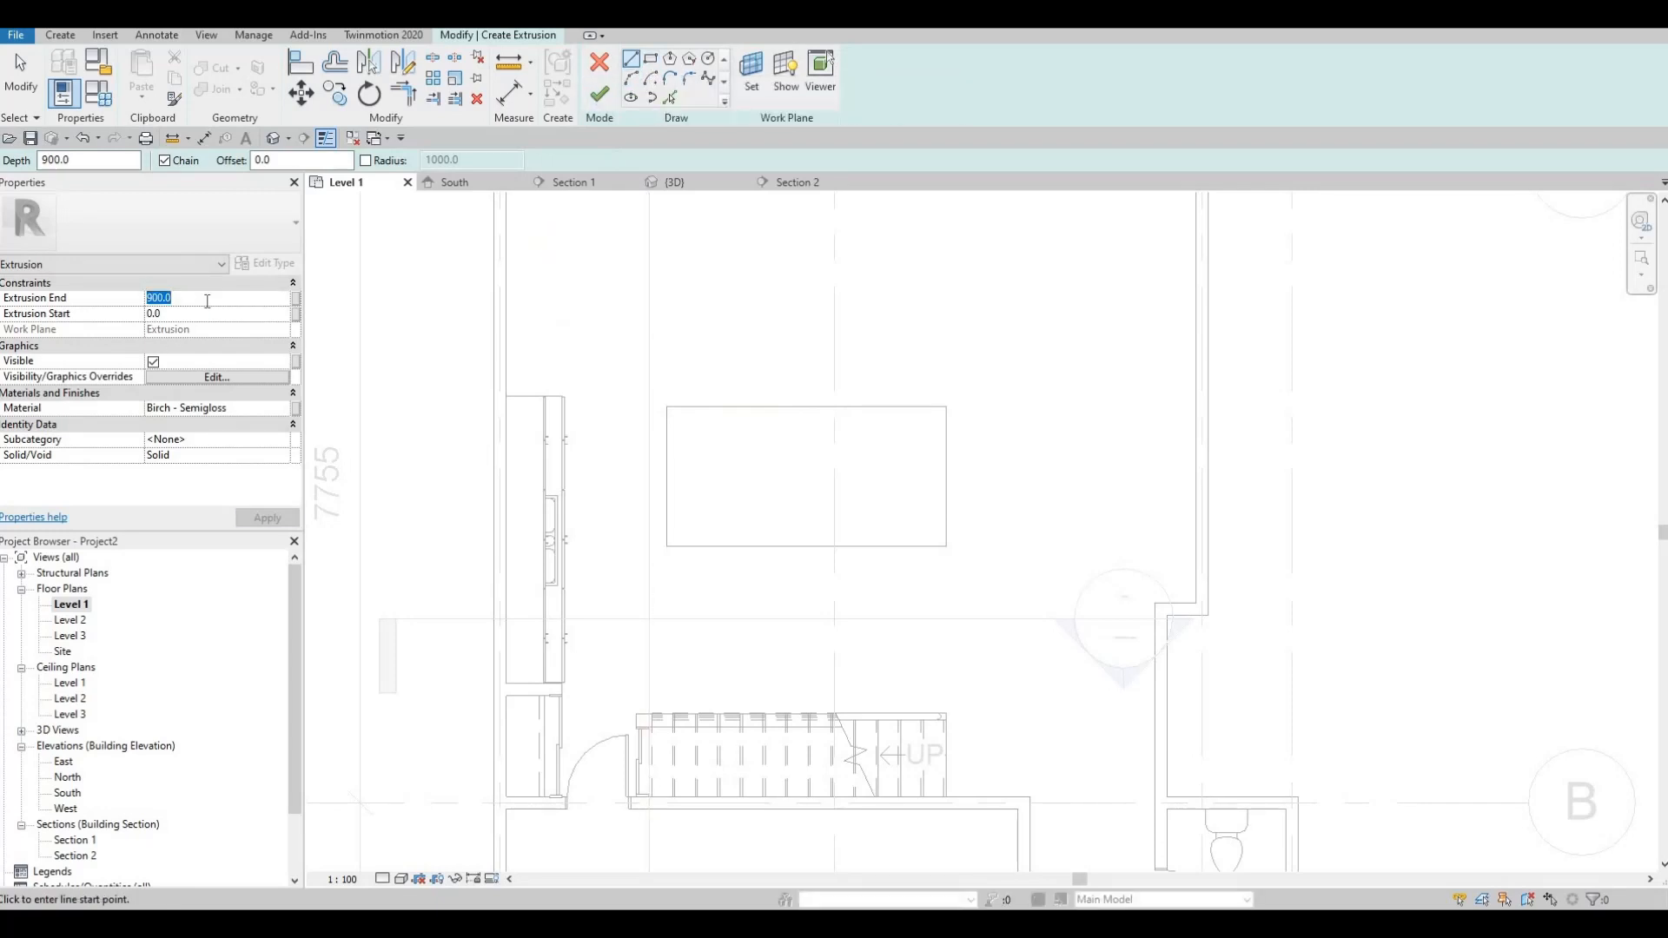
Set the extrusion end to 25 mm and assign the Fieldstone material to the new extrusion.
text(25)
click(278, 407)
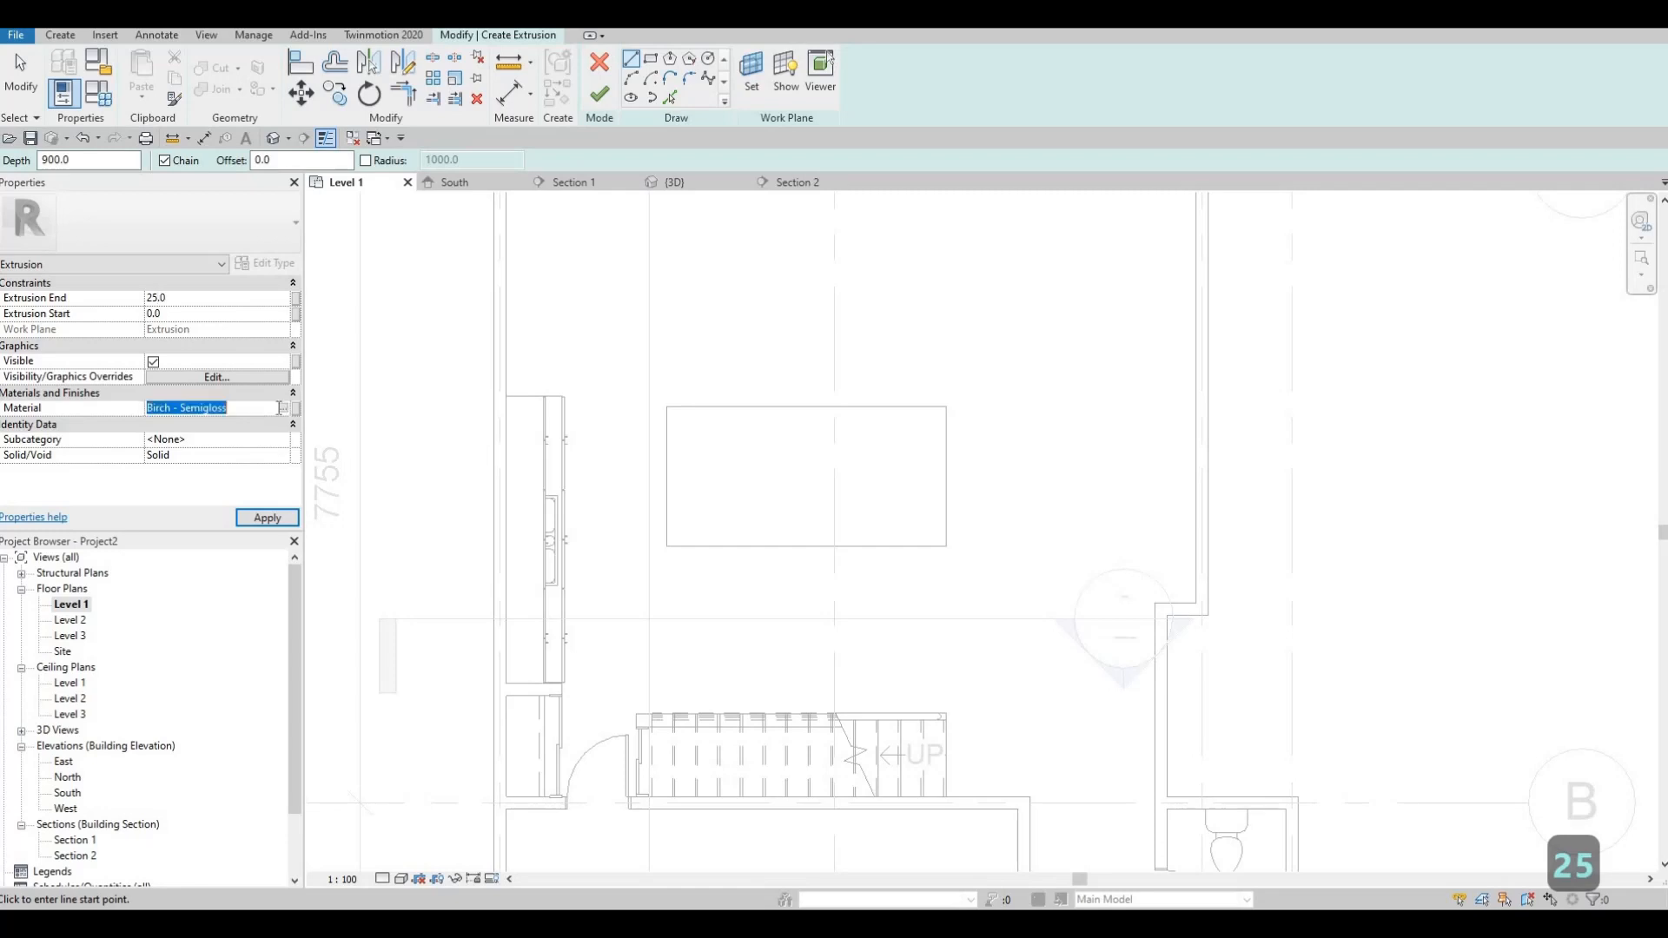
click(282, 409)
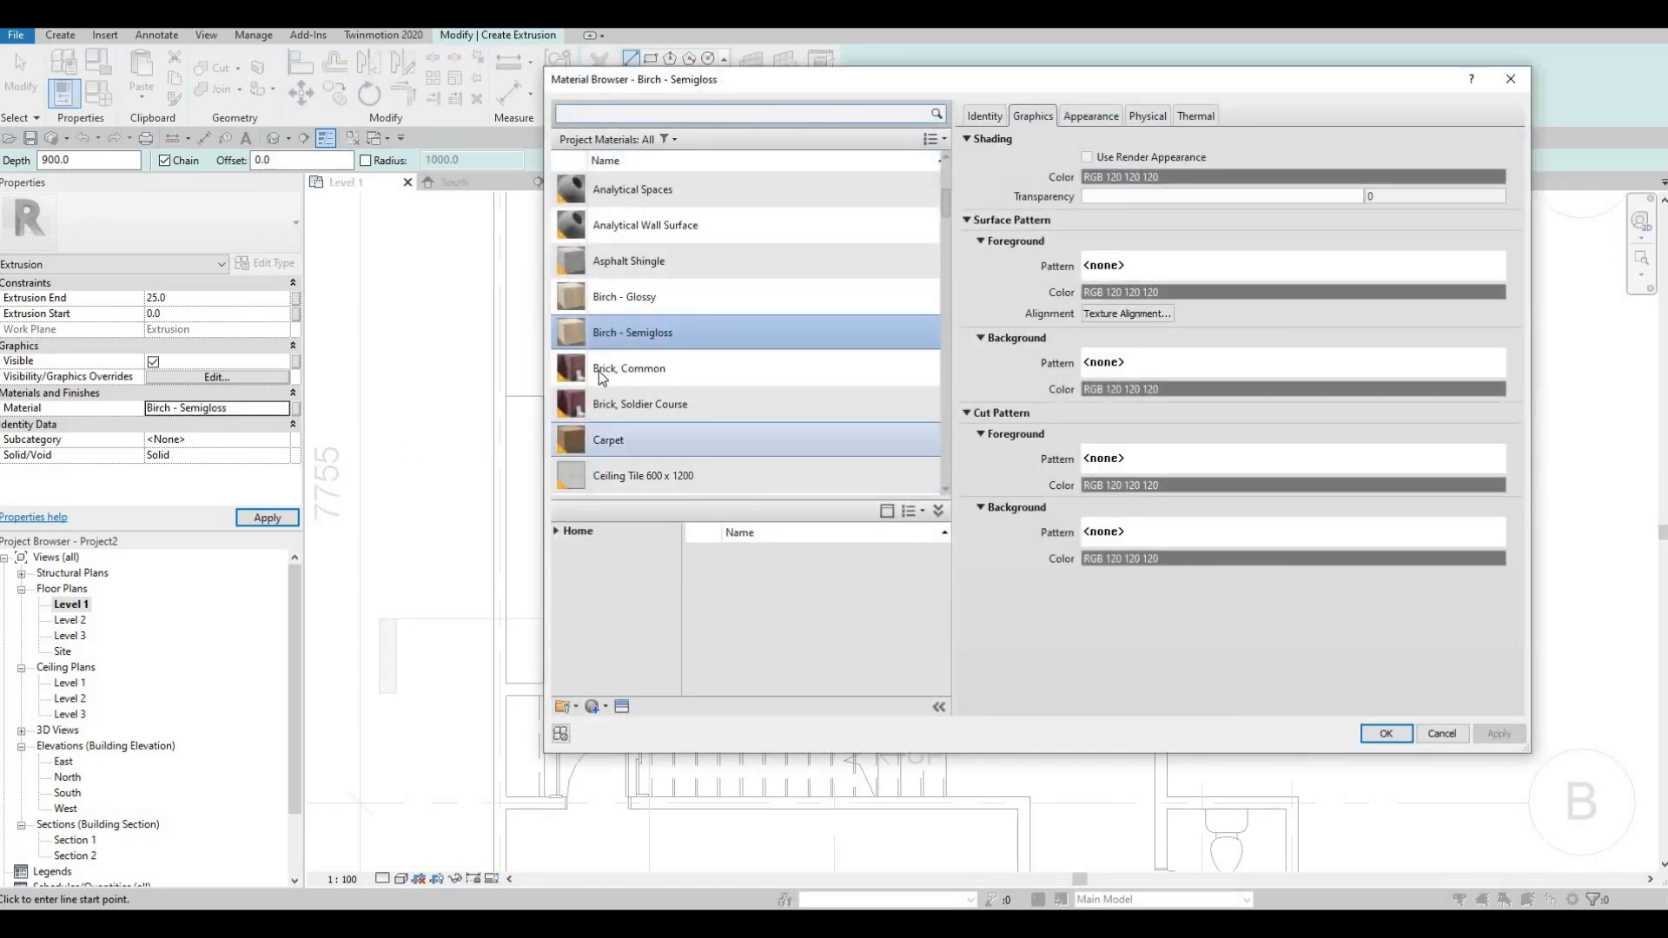
scroll(607, 410, up, 1)
scroll(607, 410, down, 4)
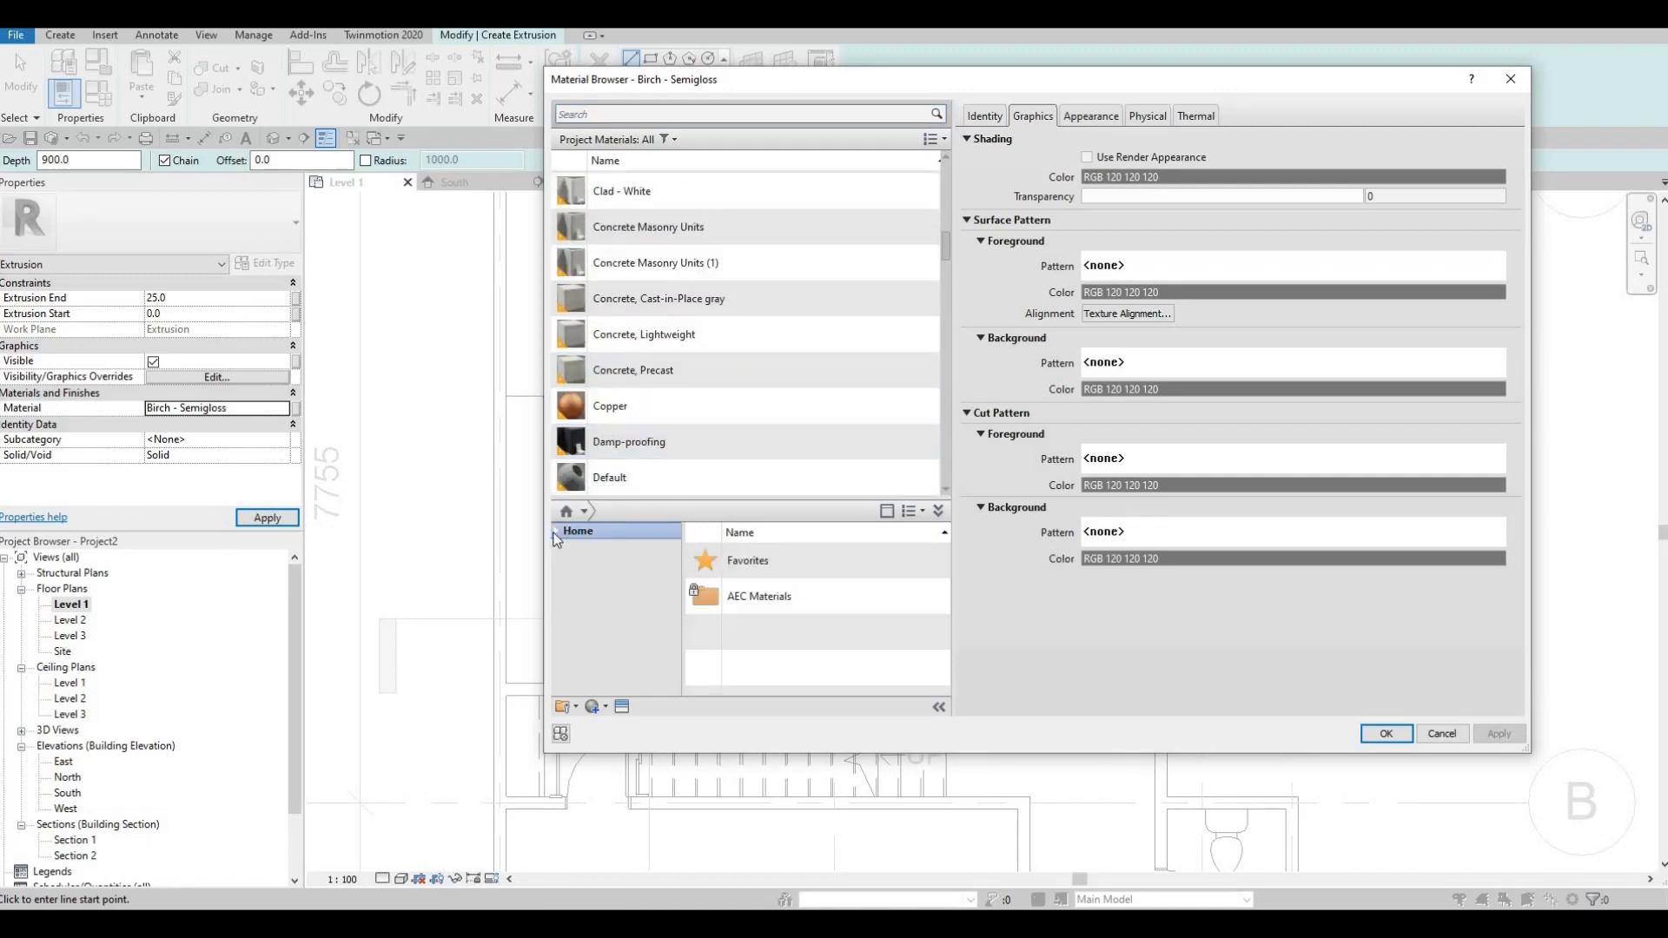
click(562, 565)
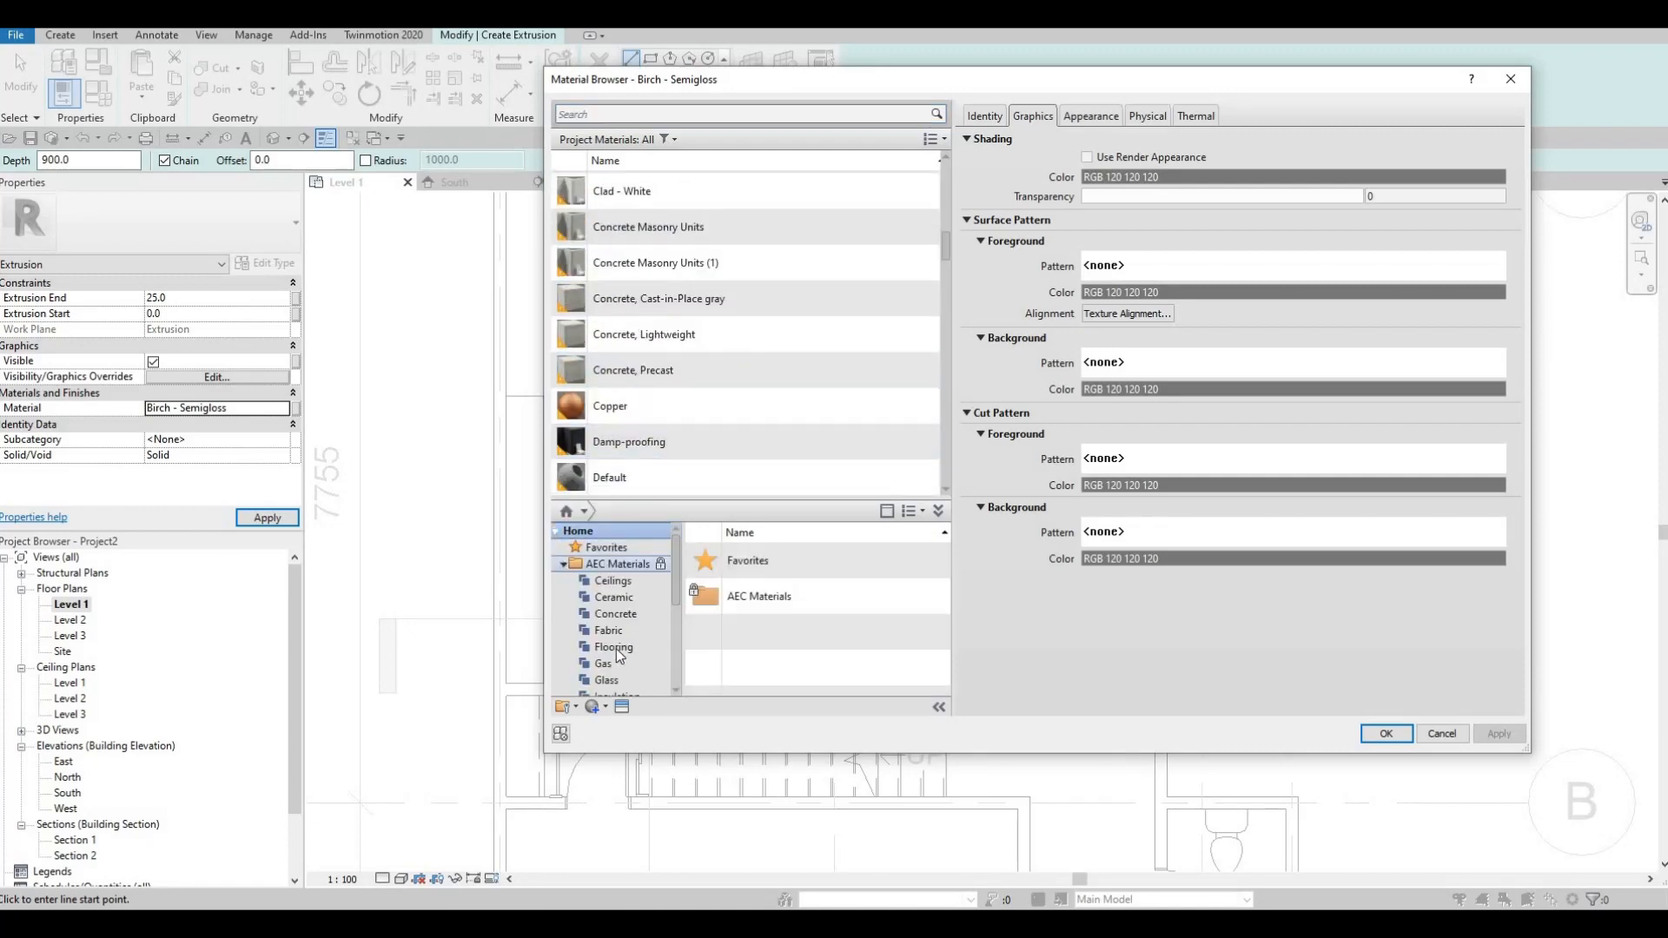
scroll(630, 658, down, 2)
scroll(621, 660, down, 2)
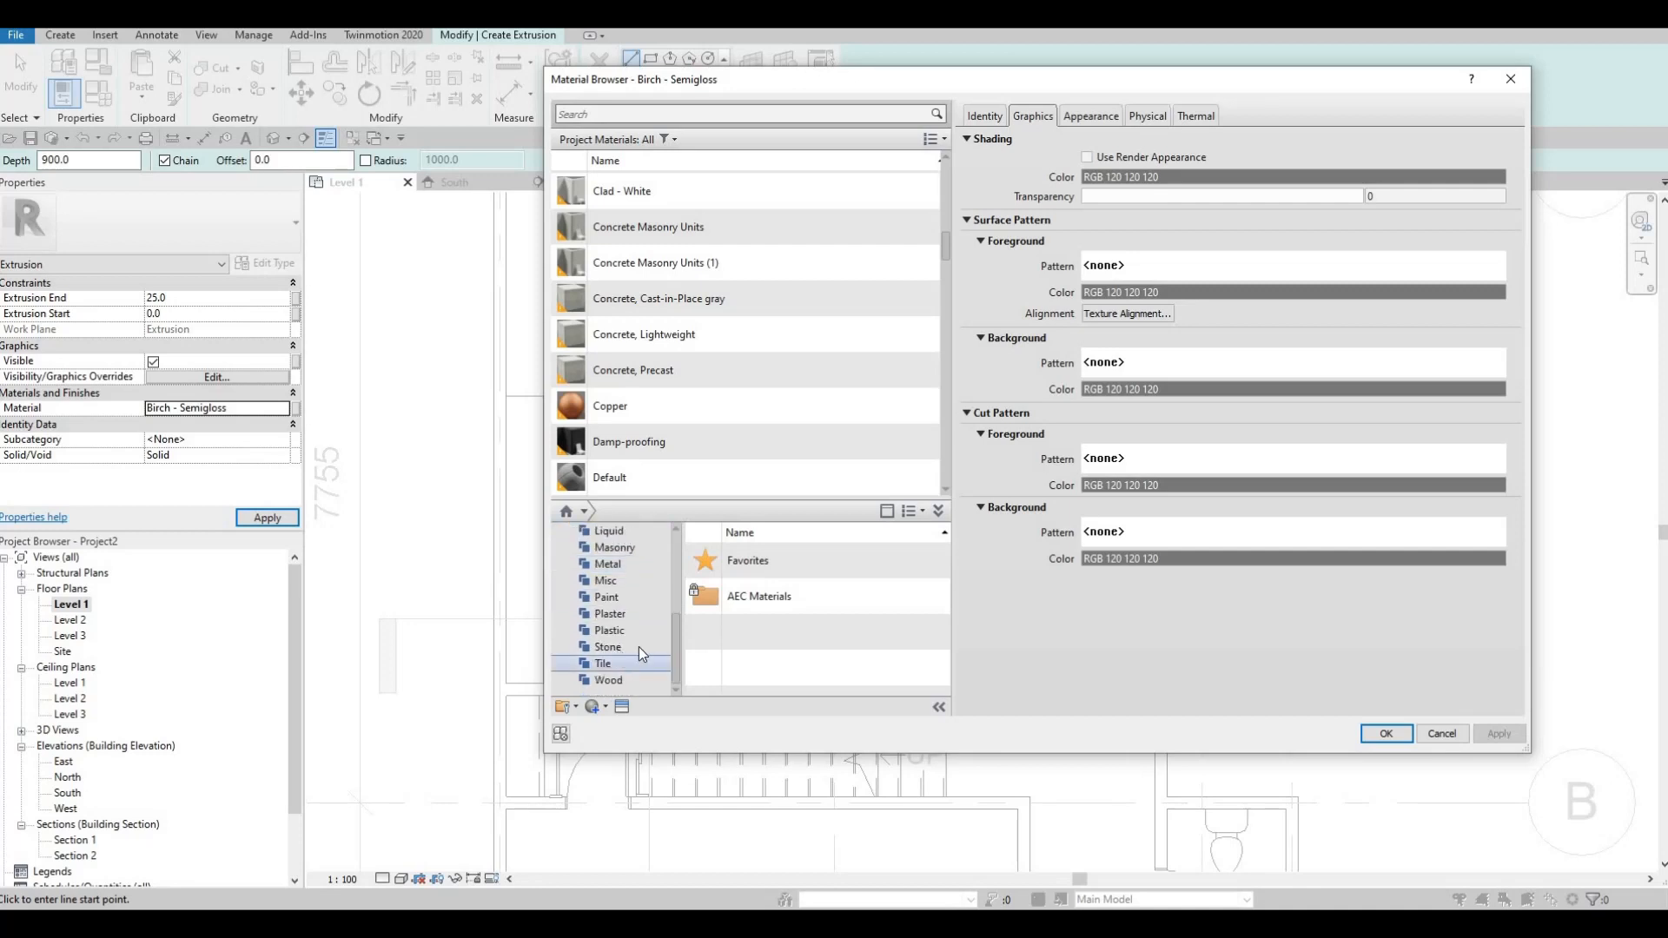
click(639, 646)
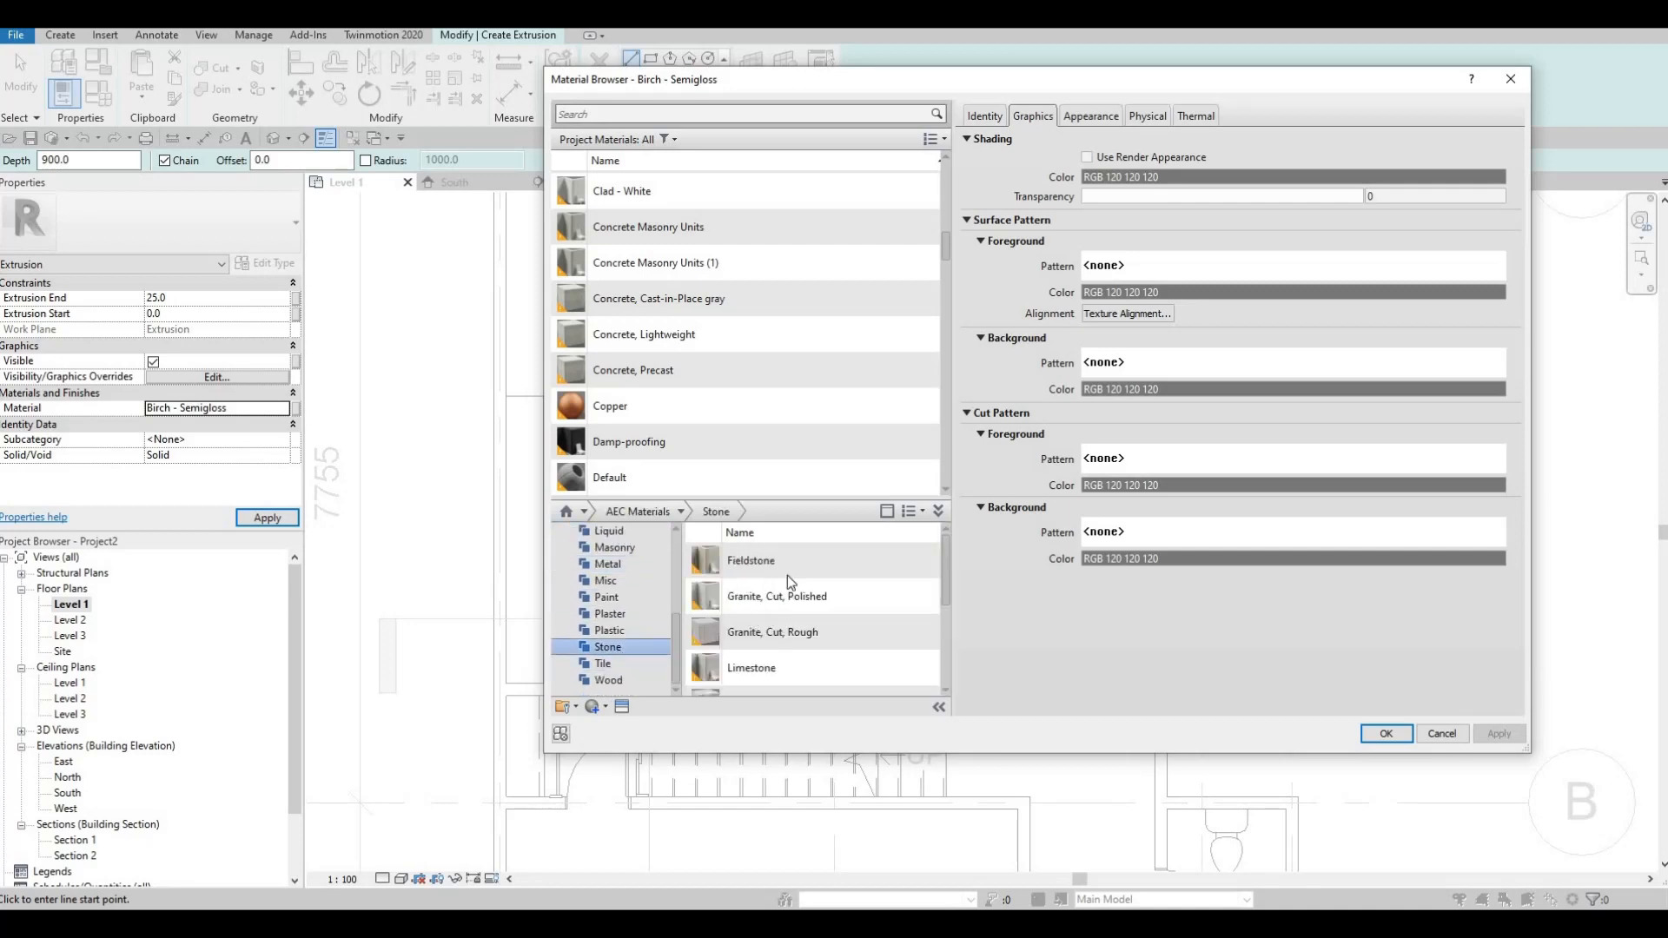
scroll(660, 191, up, 1)
click(669, 113)
text(FIELD)
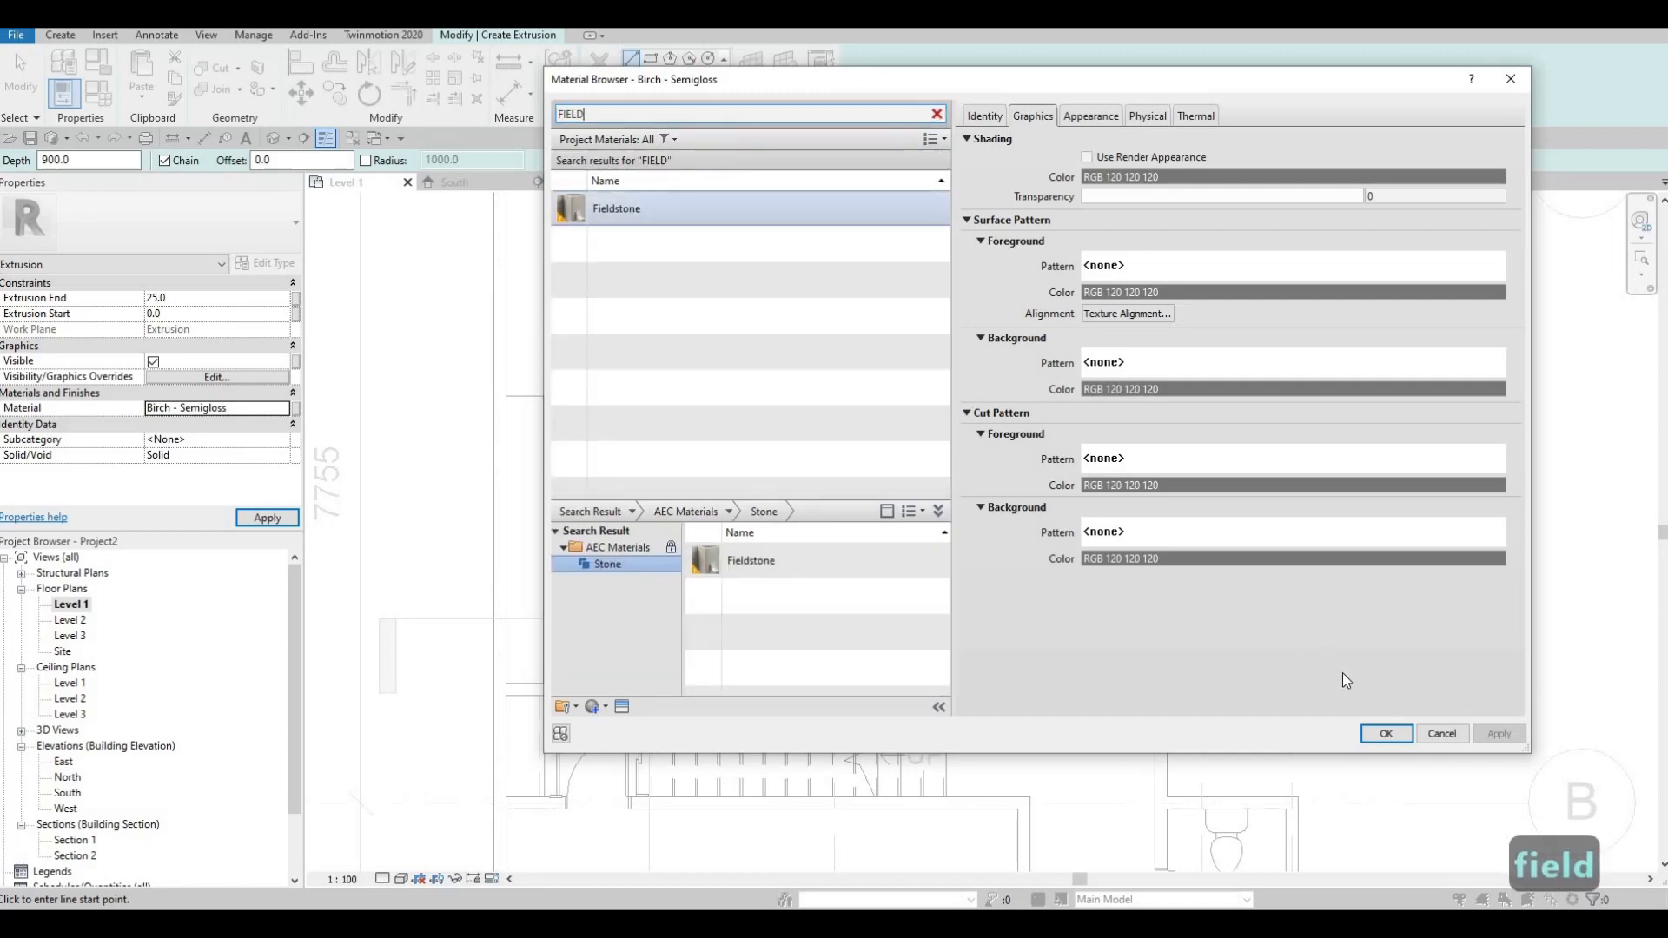
key(Return)
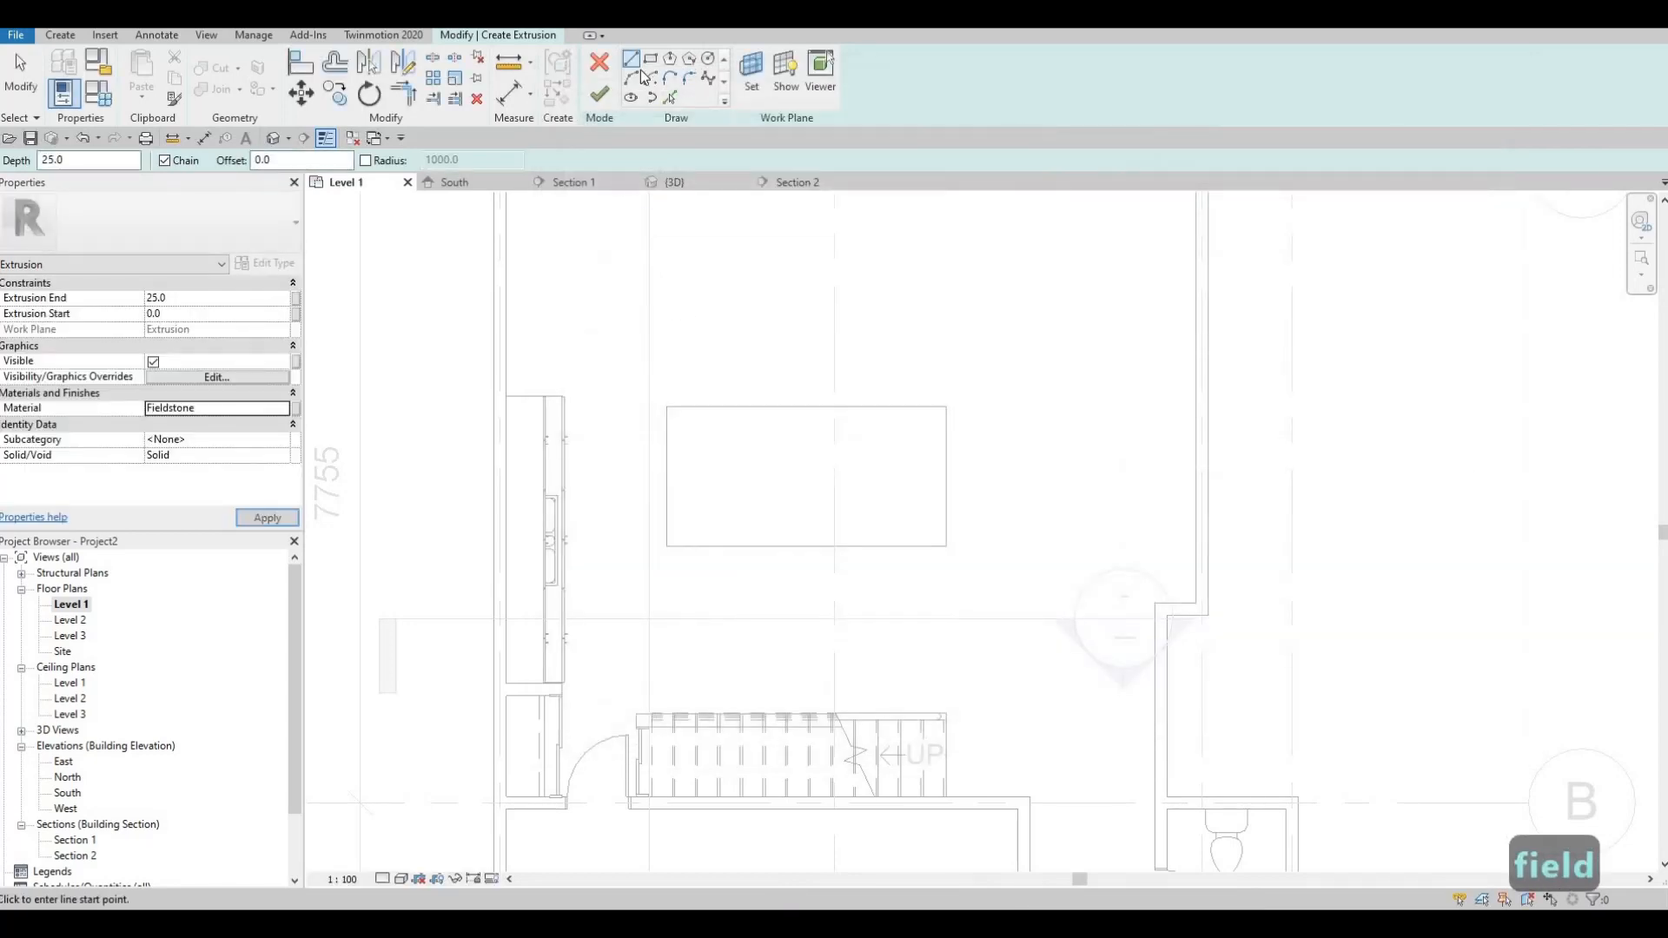
Sketch a 3400 by 1700 mm rectangle over the island's outline, then finish the countertop extrusion and the in-place model.
click(652, 62)
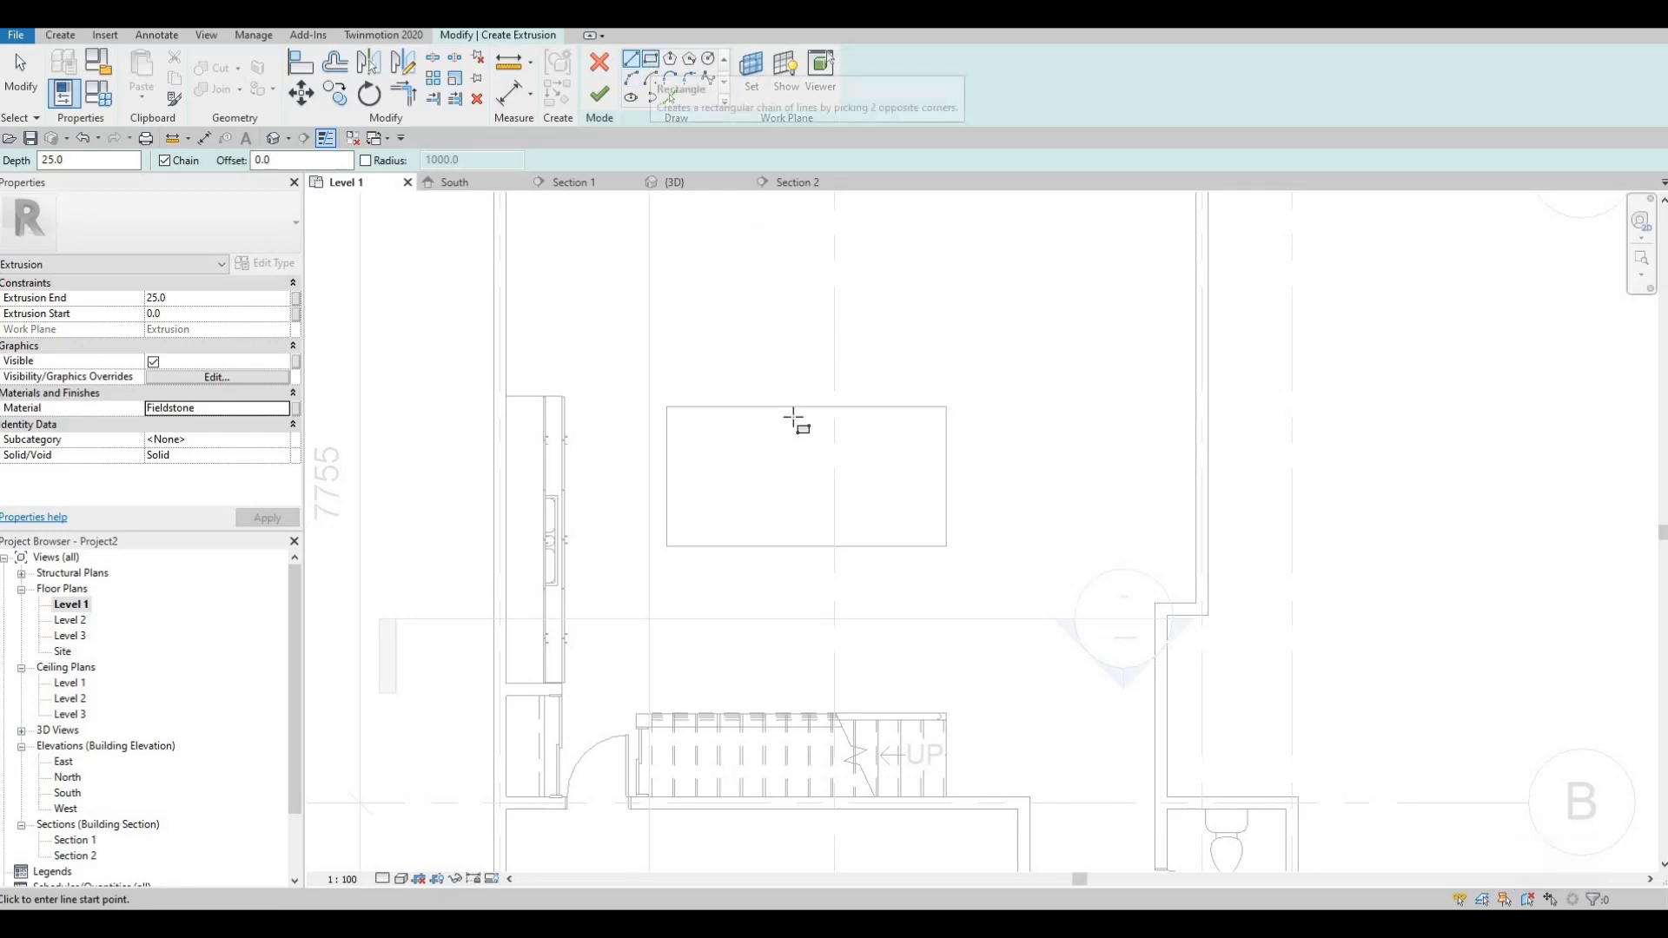
click(948, 546)
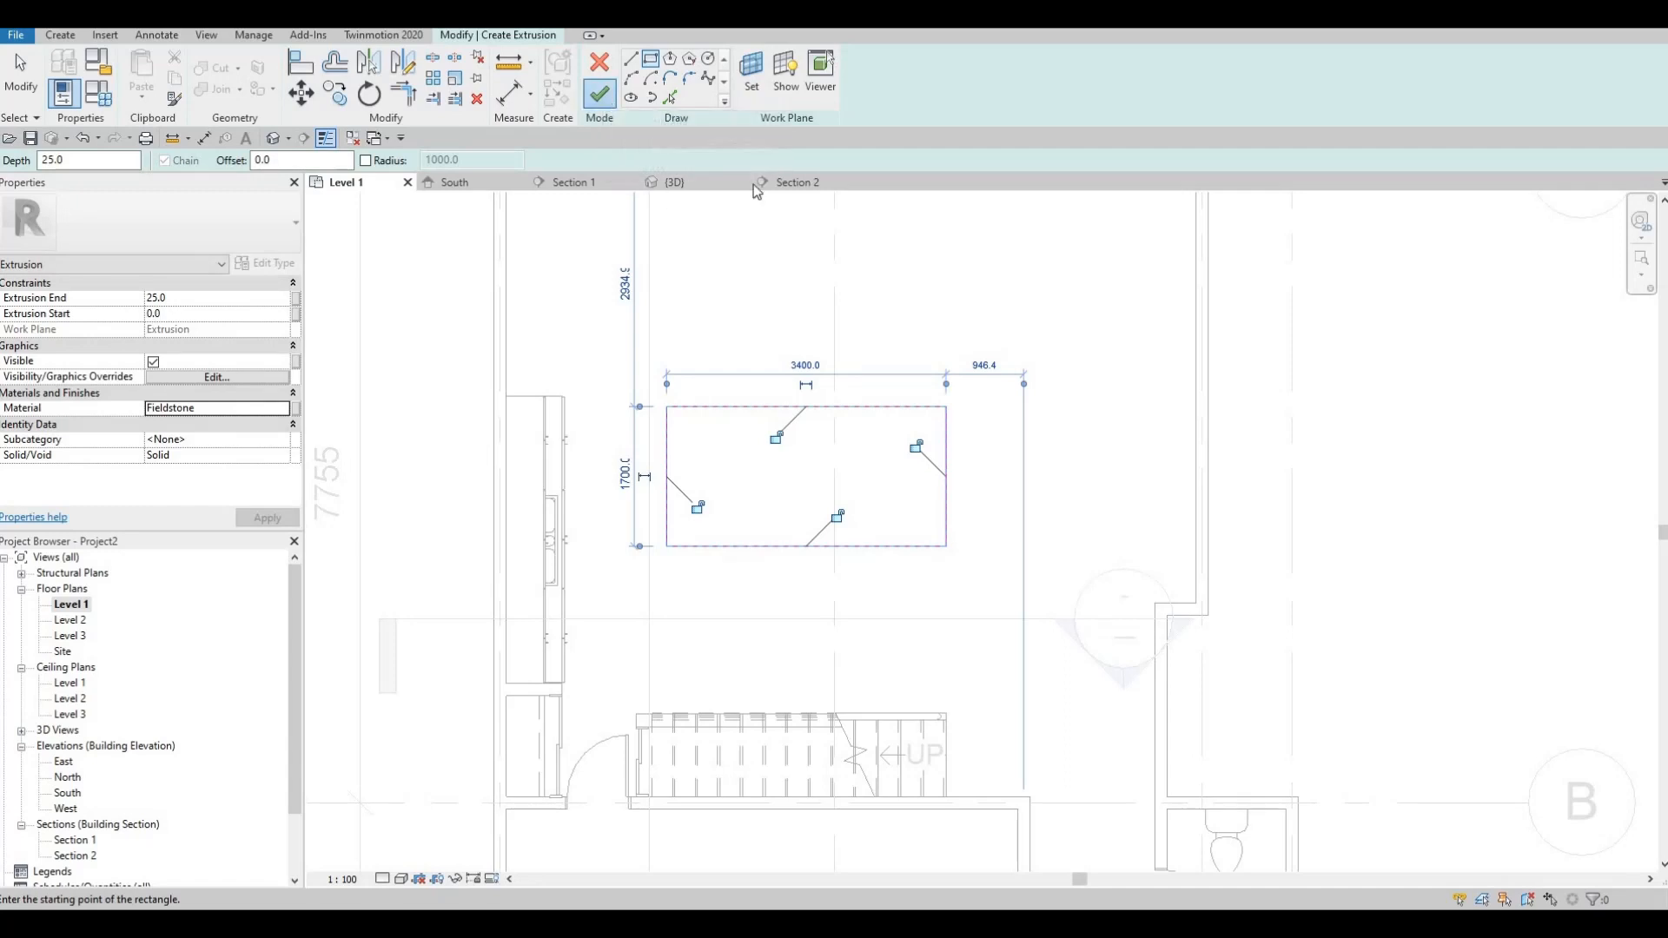
click(600, 94)
click(884, 94)
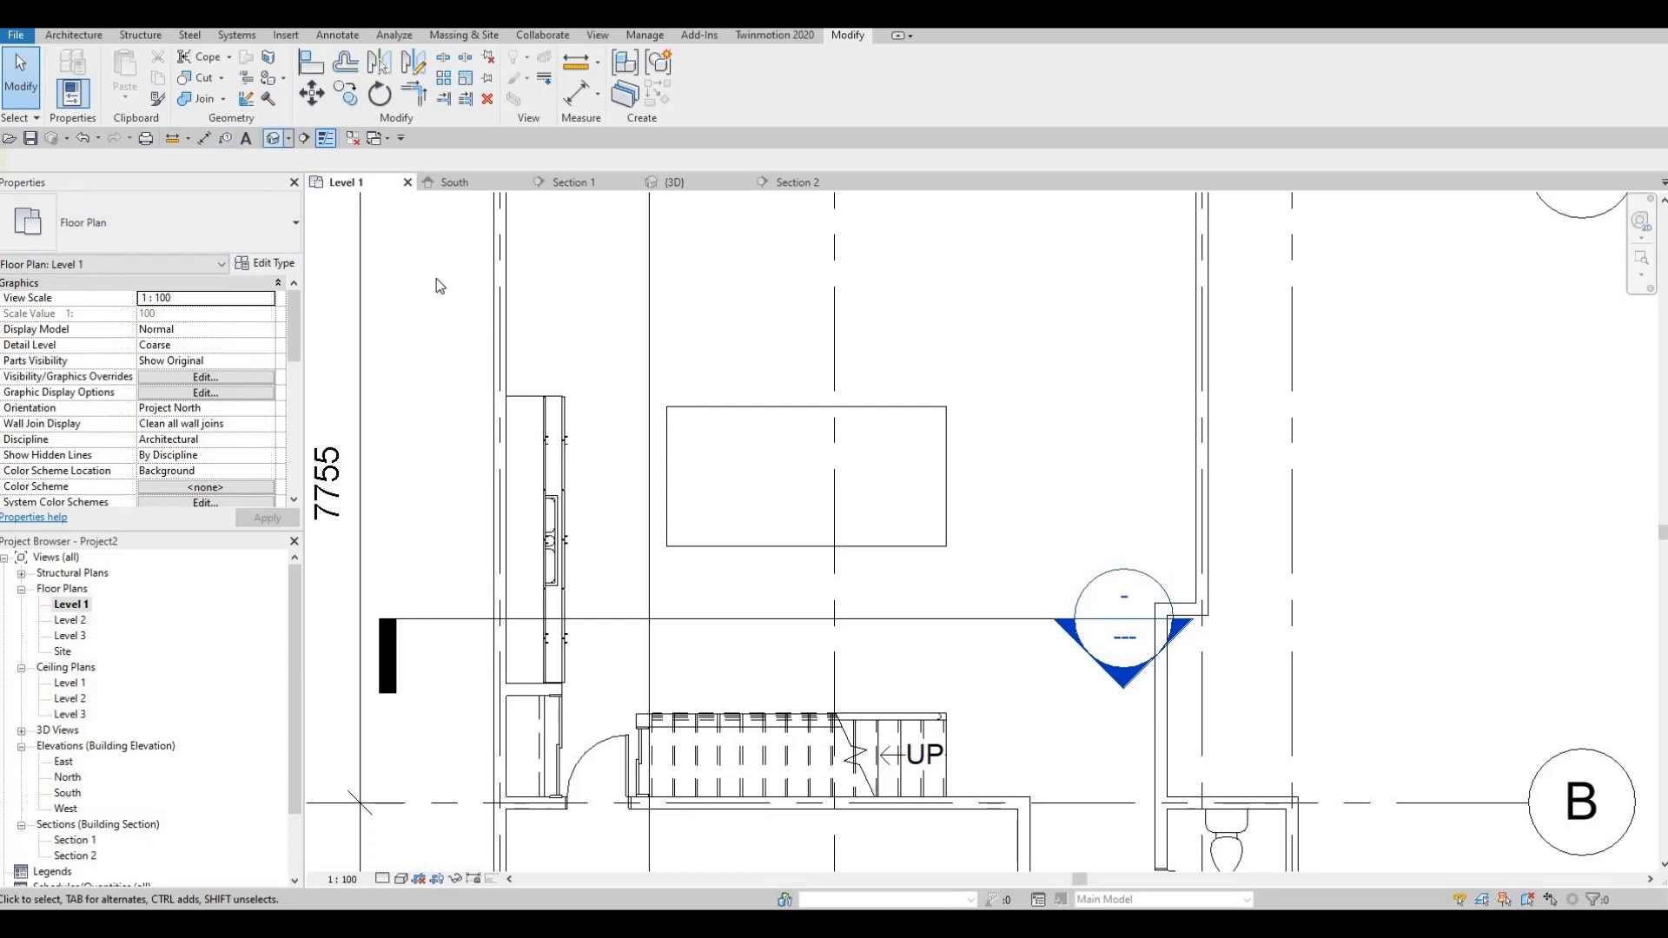
Select the island in the 3D view, try to shift the countertop's far long edge, and undo the change.
shift+middle_drag(686, 517, 1312, 460)
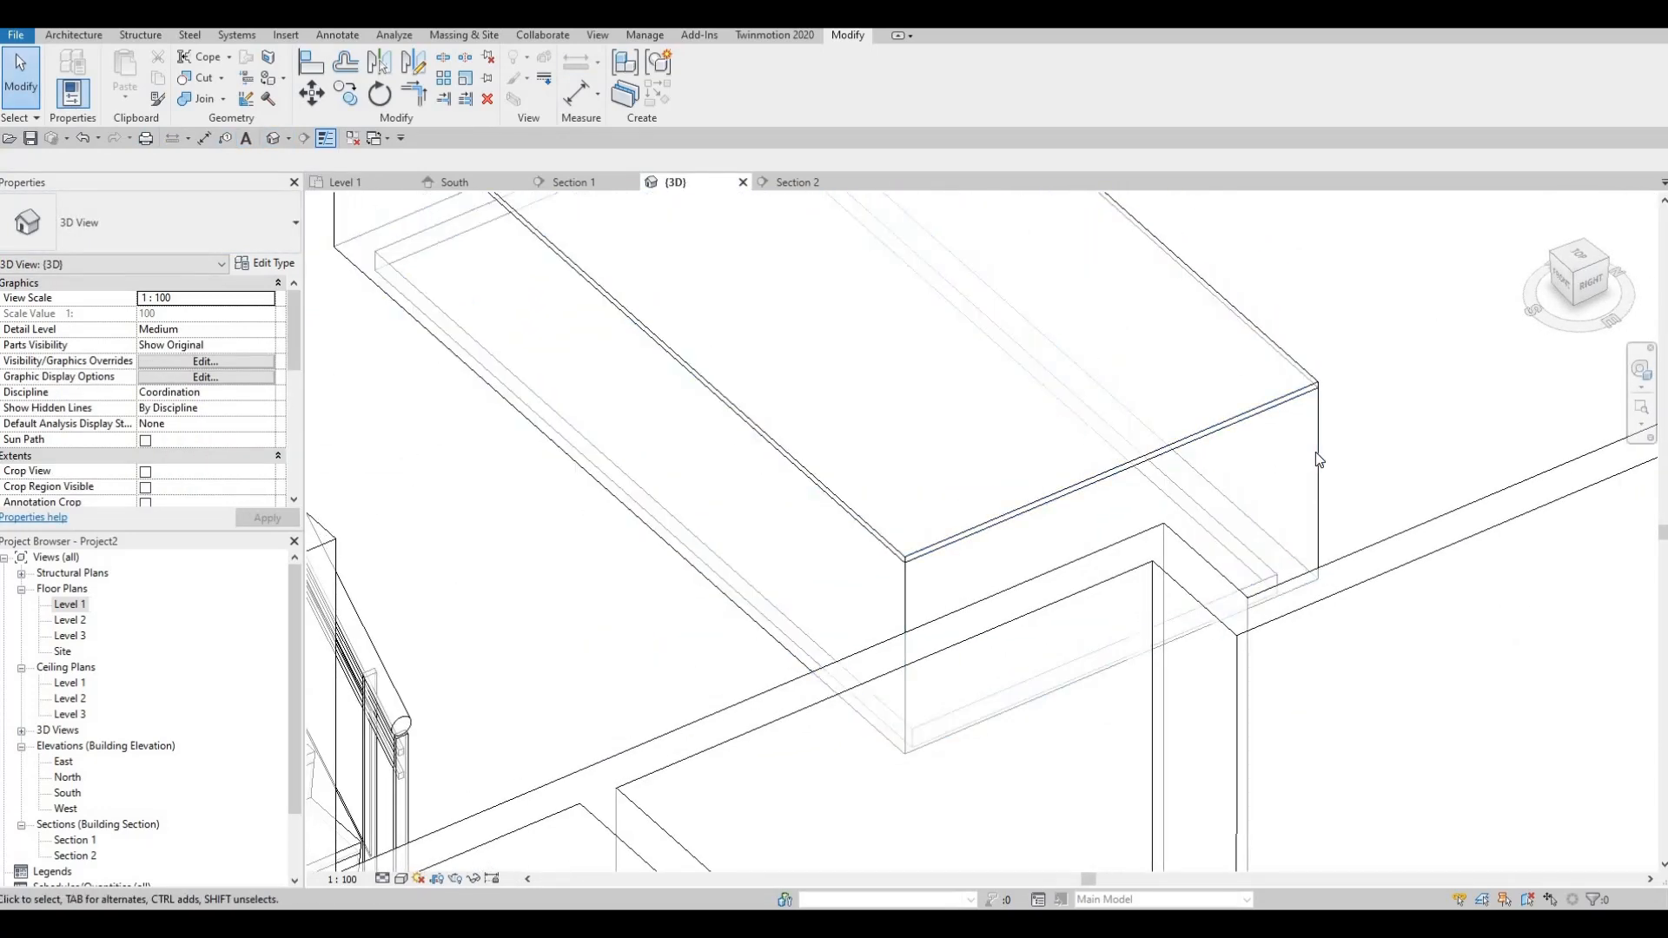
click(1293, 440)
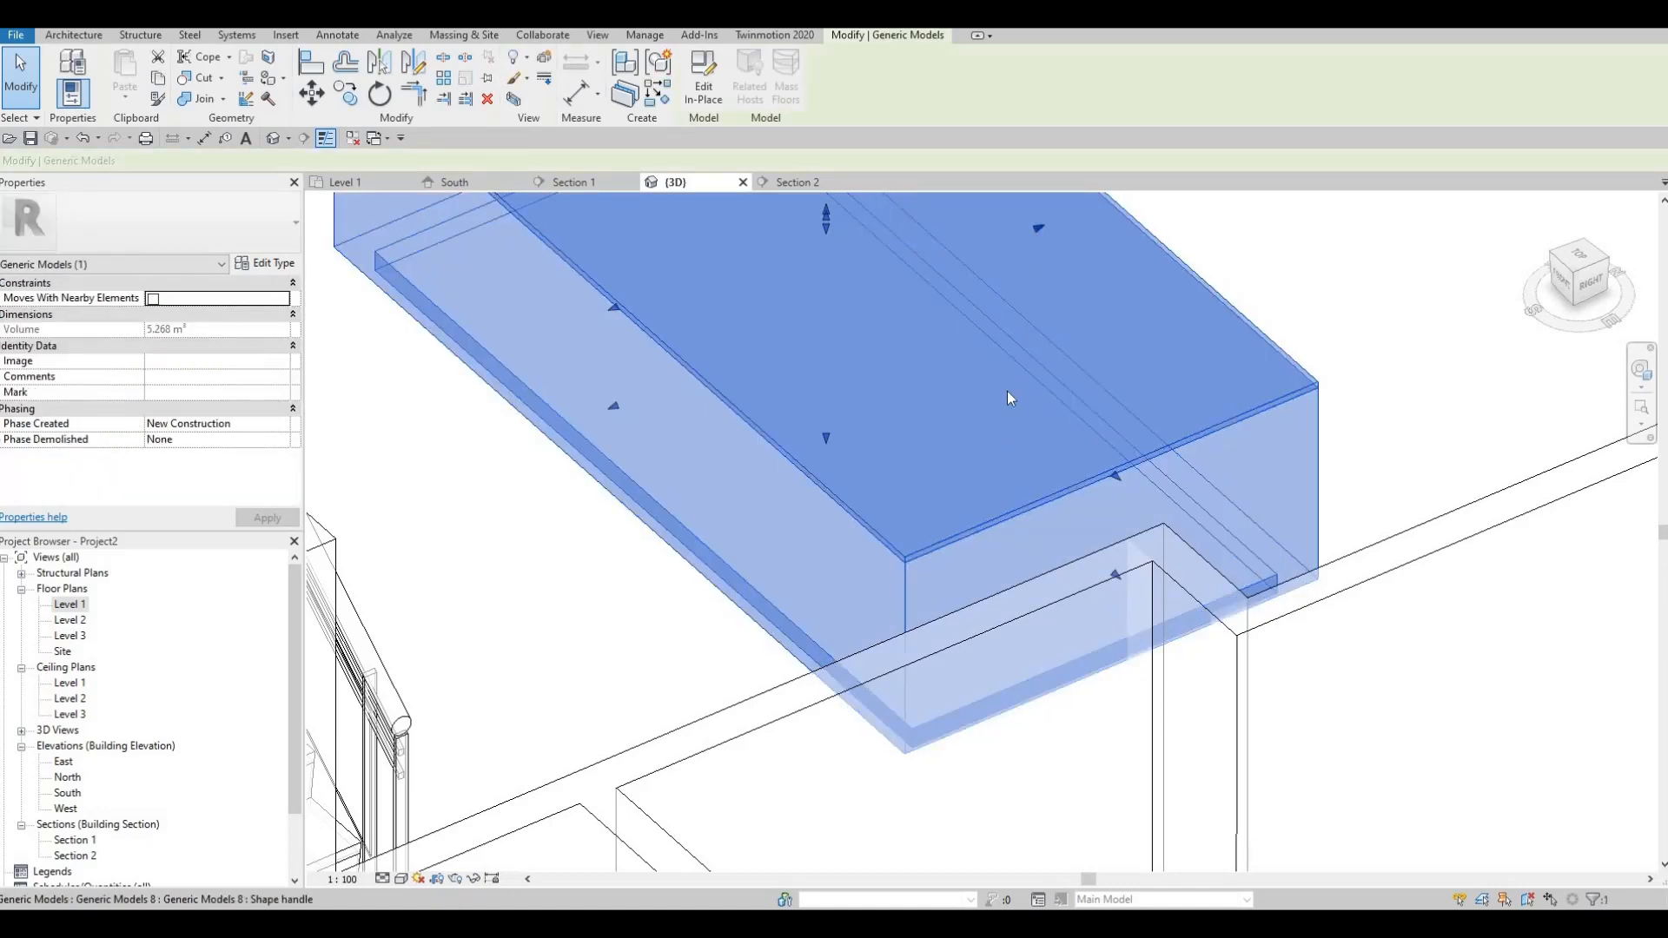
scroll(1008, 398, down, 2)
scroll(977, 431, down, 1)
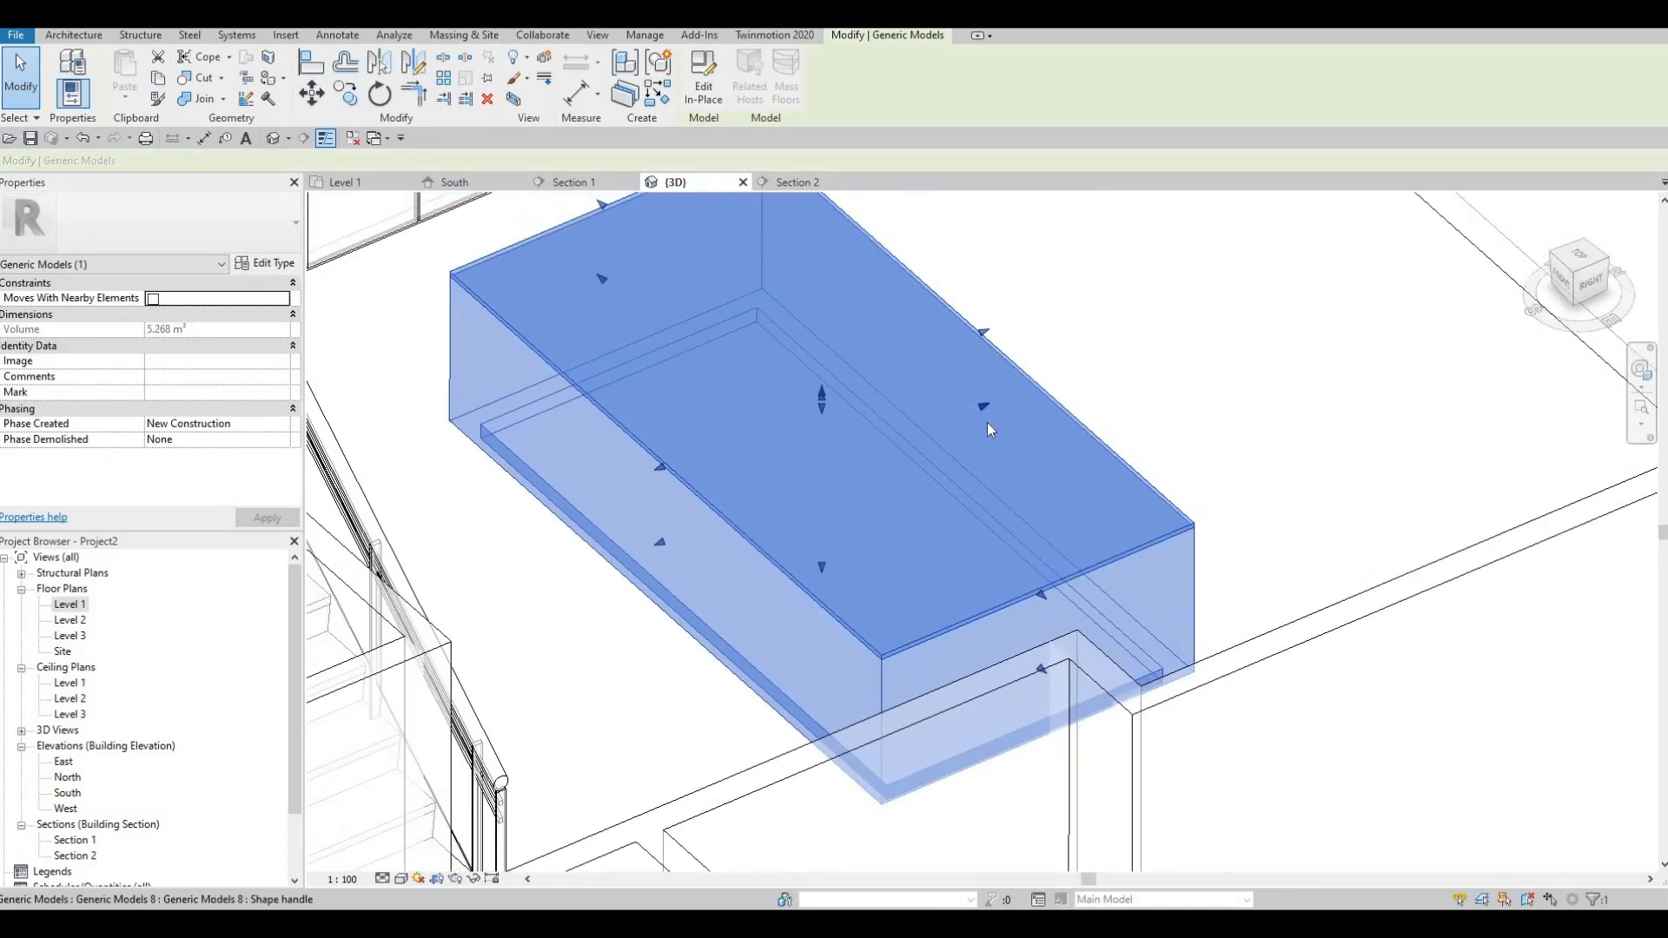
scroll(987, 422, up, 2)
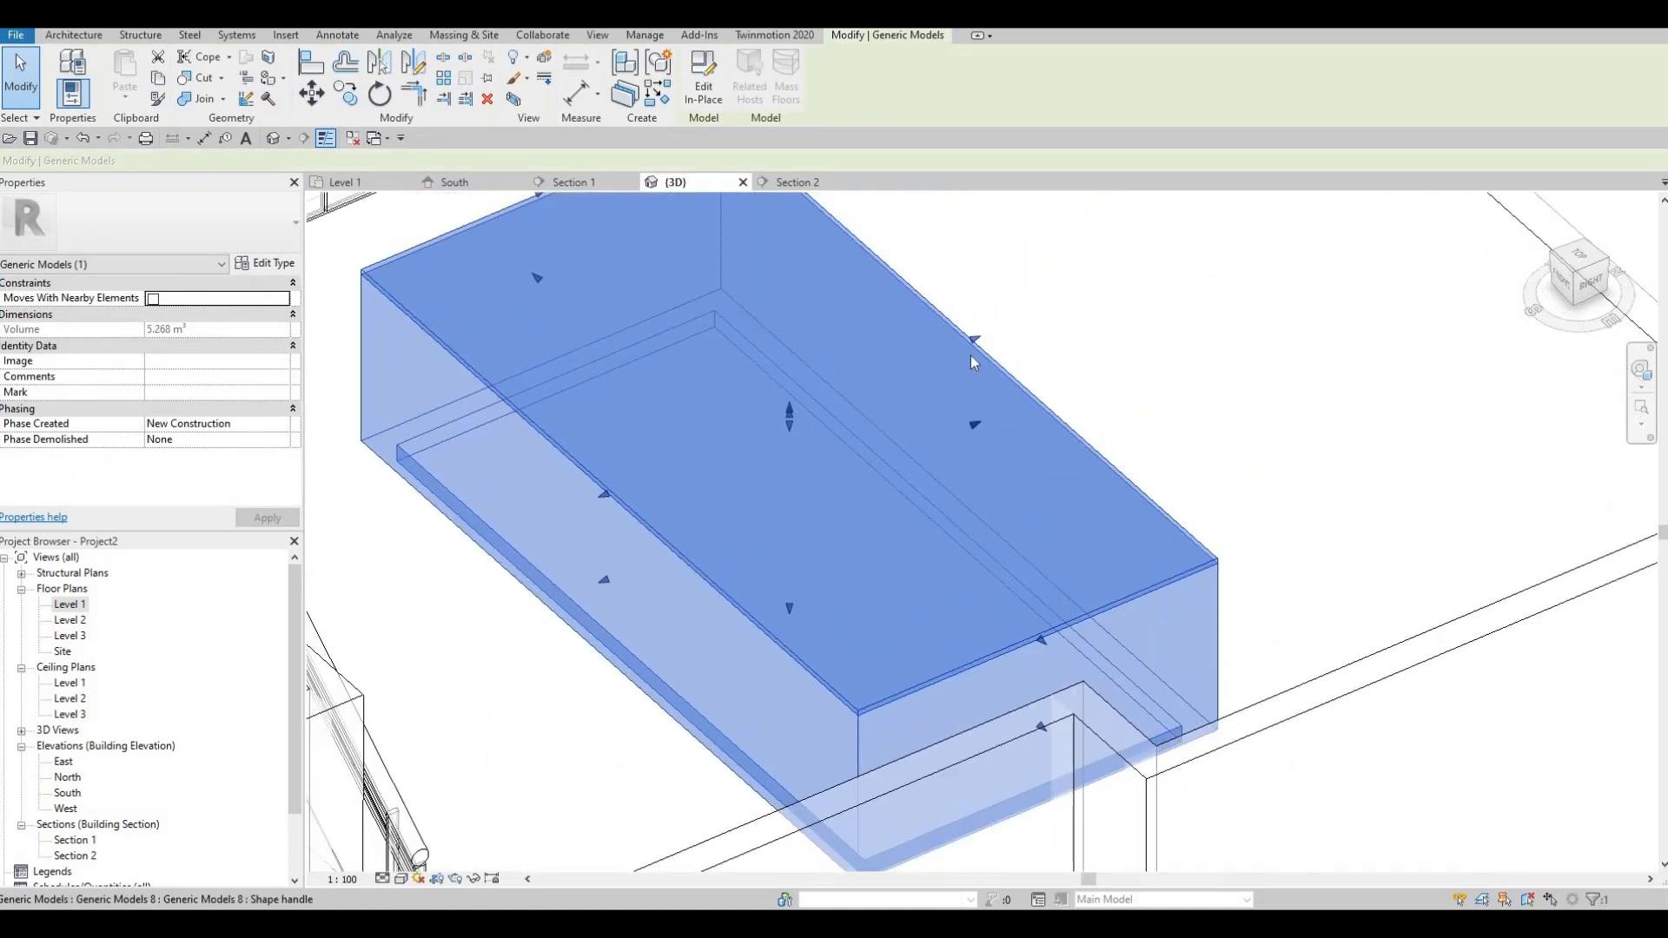
shift+middle_drag(811, 430, 972, 346)
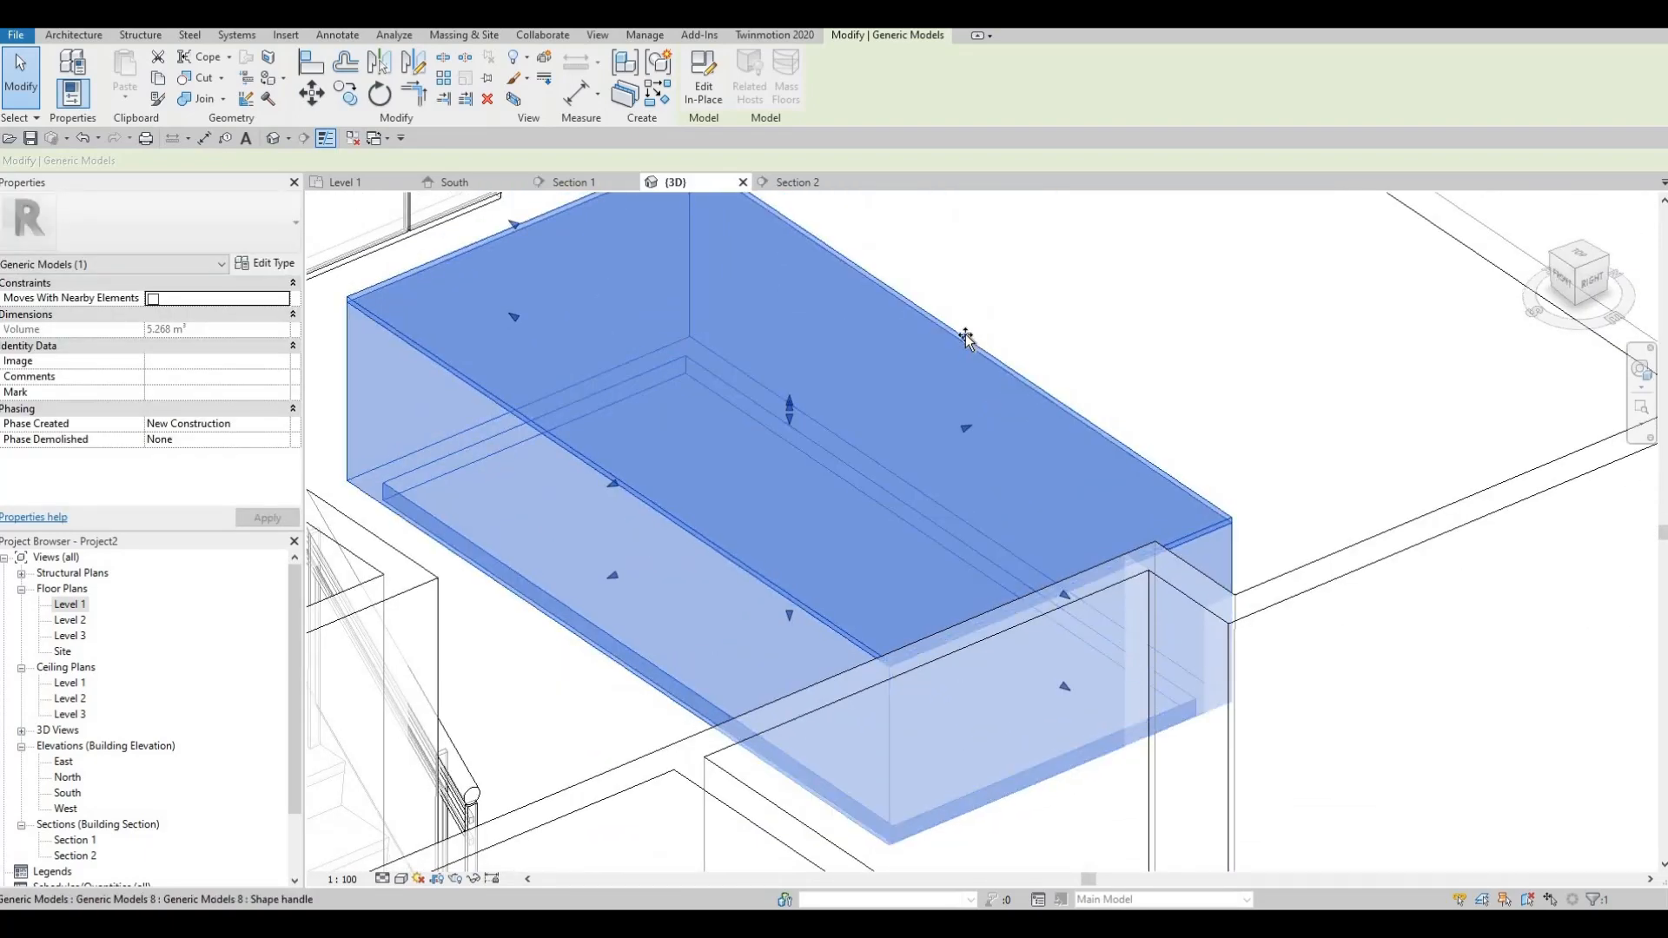
key(ctrl+z)
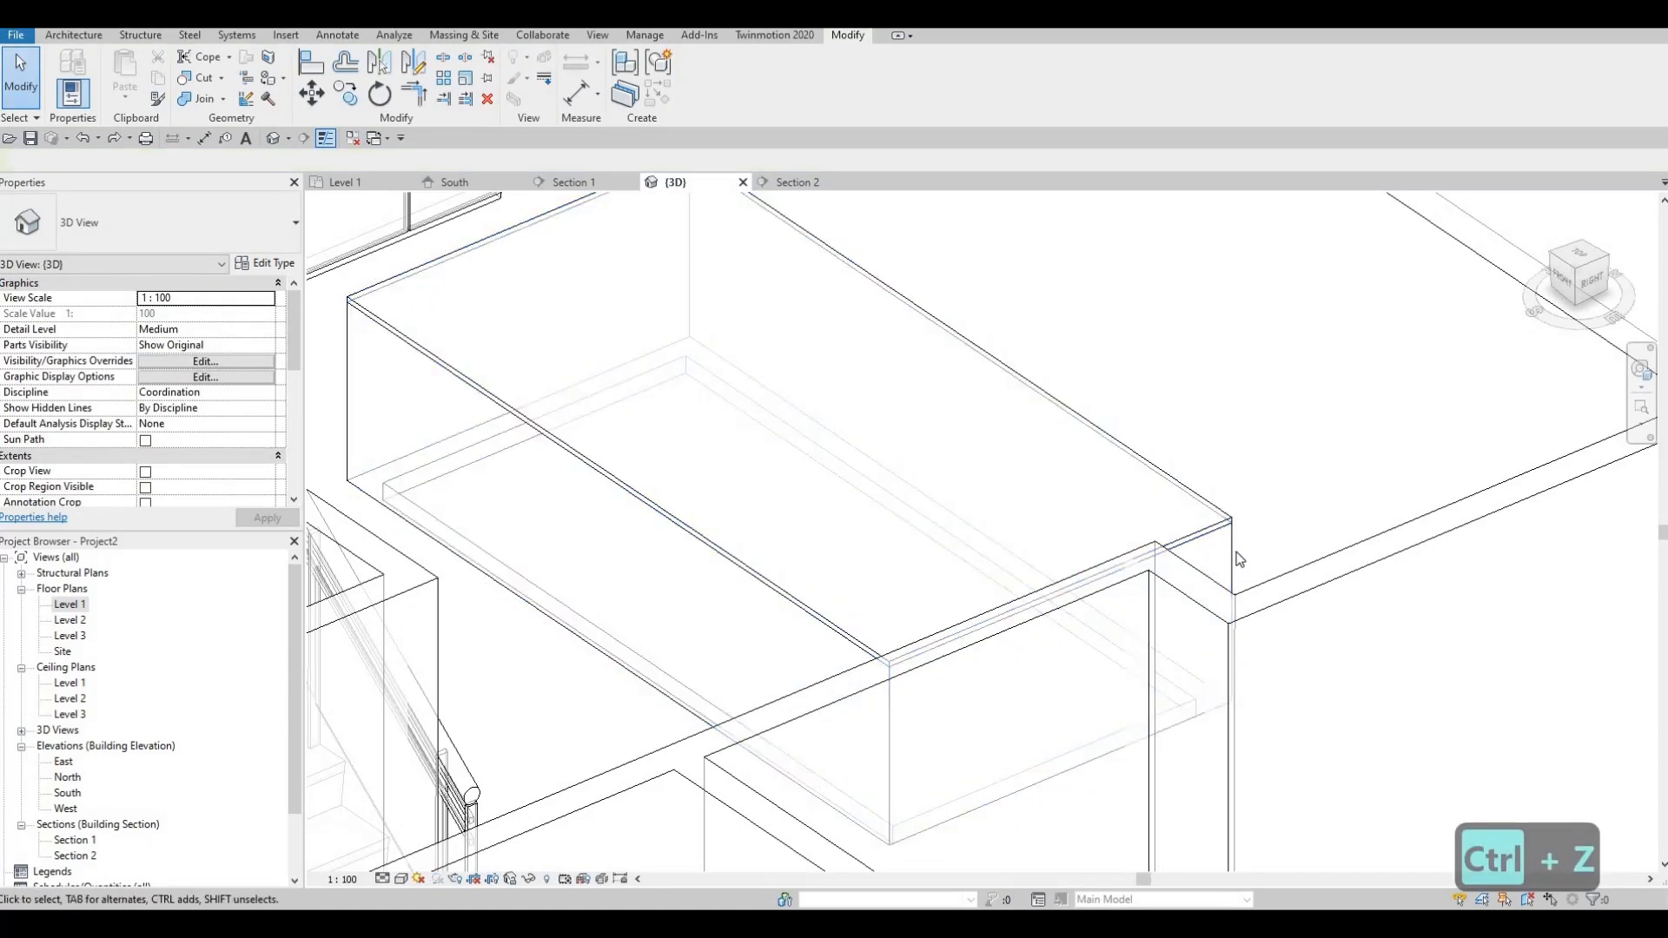
Pull the far long side of the island's base inward so the countertop overhangs it on that side.
click(972, 430)
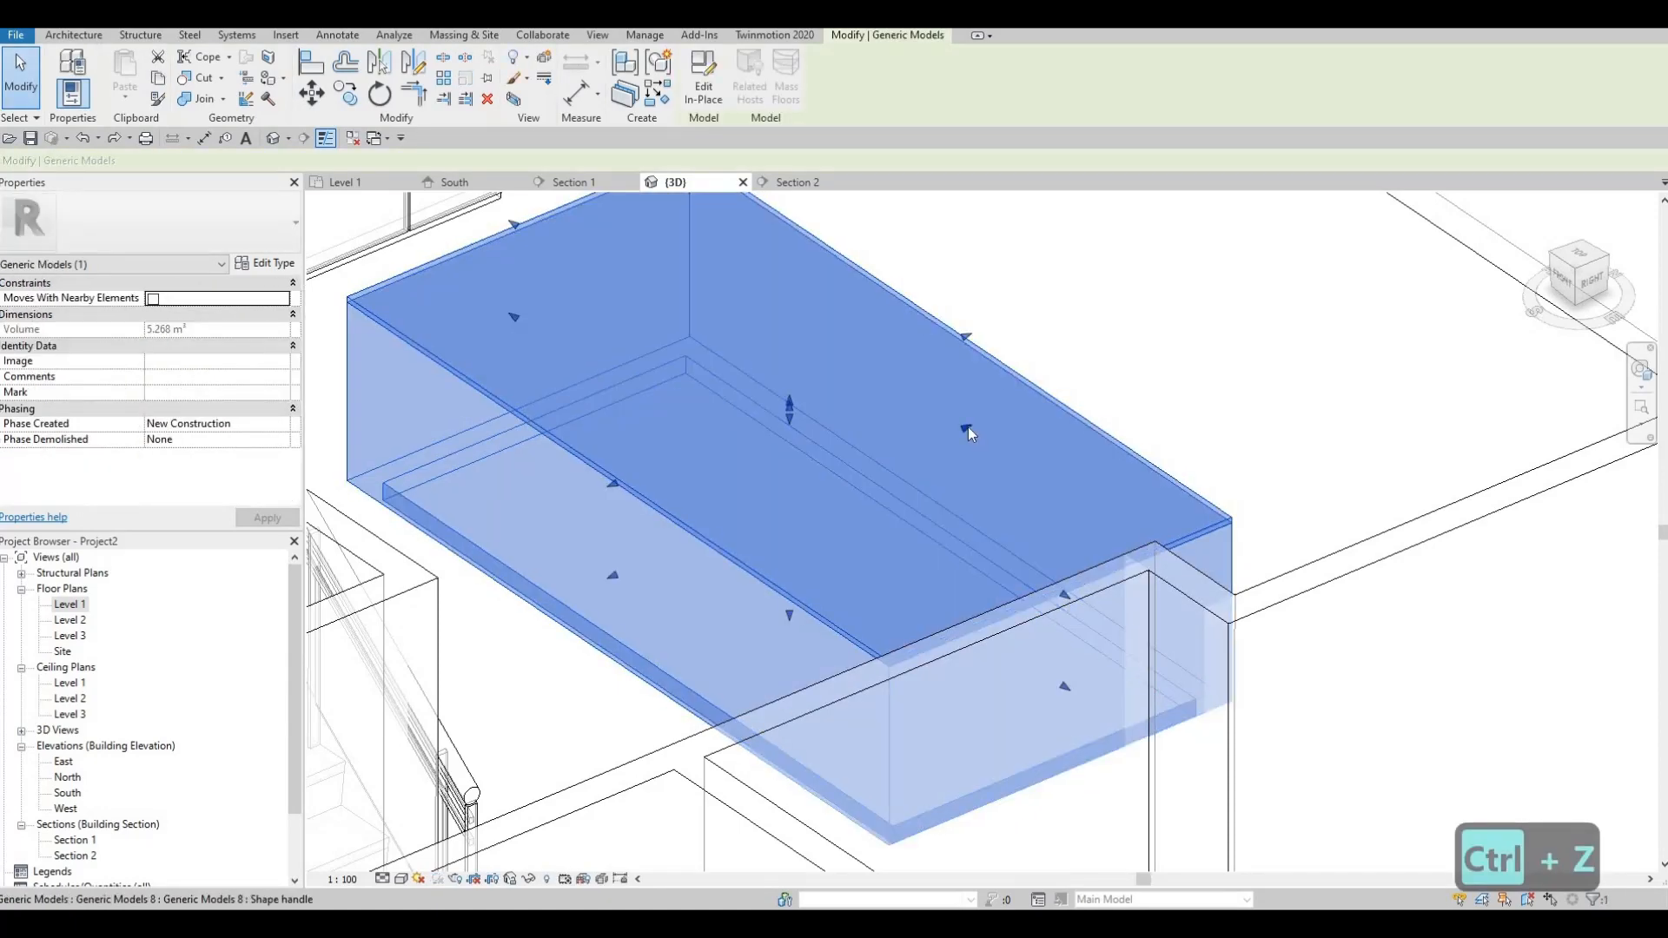
drag(968, 432, 916, 497)
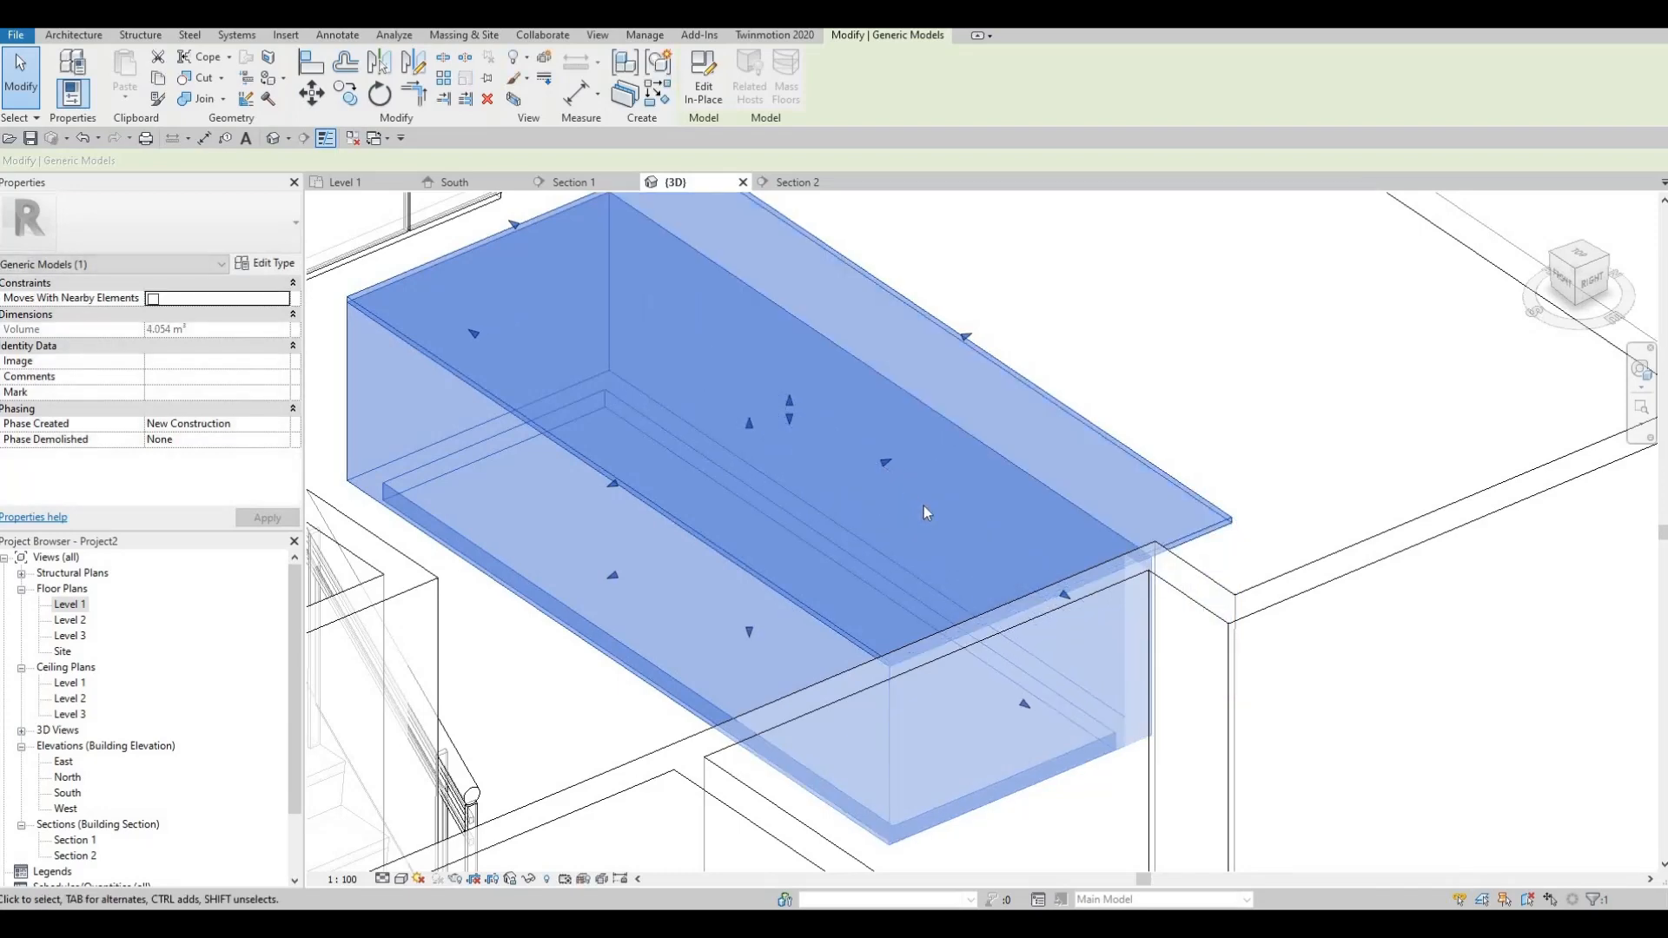
shift+middle_drag(1071, 518, 1094, 592)
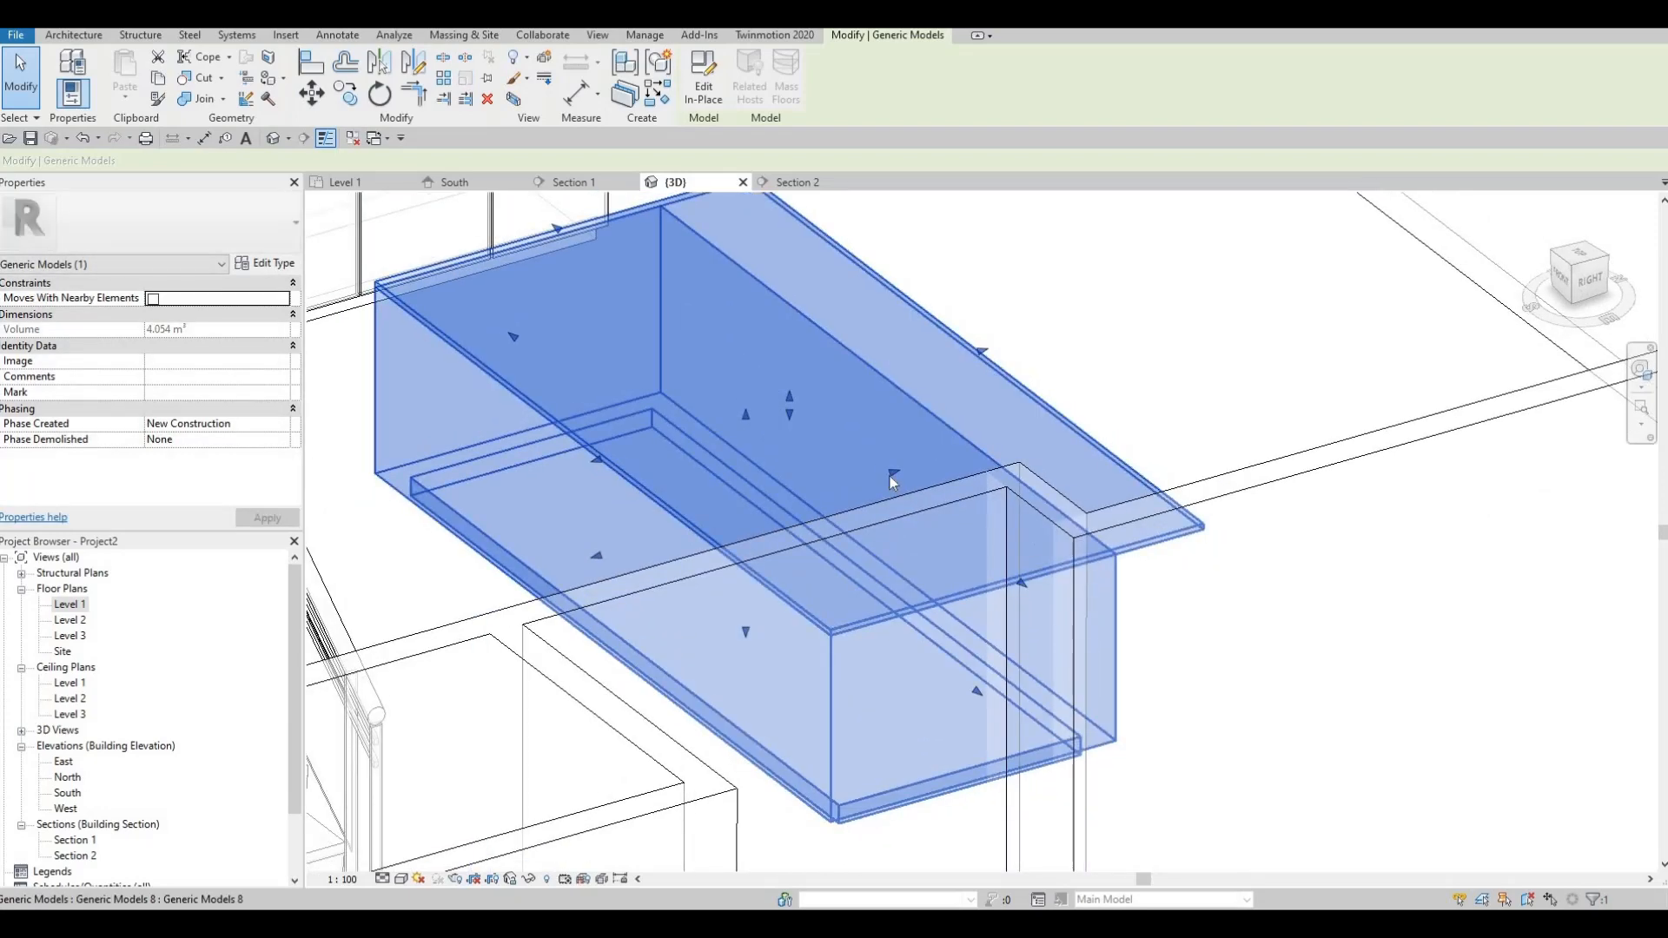
shift+middle_drag(893, 477, 889, 465)
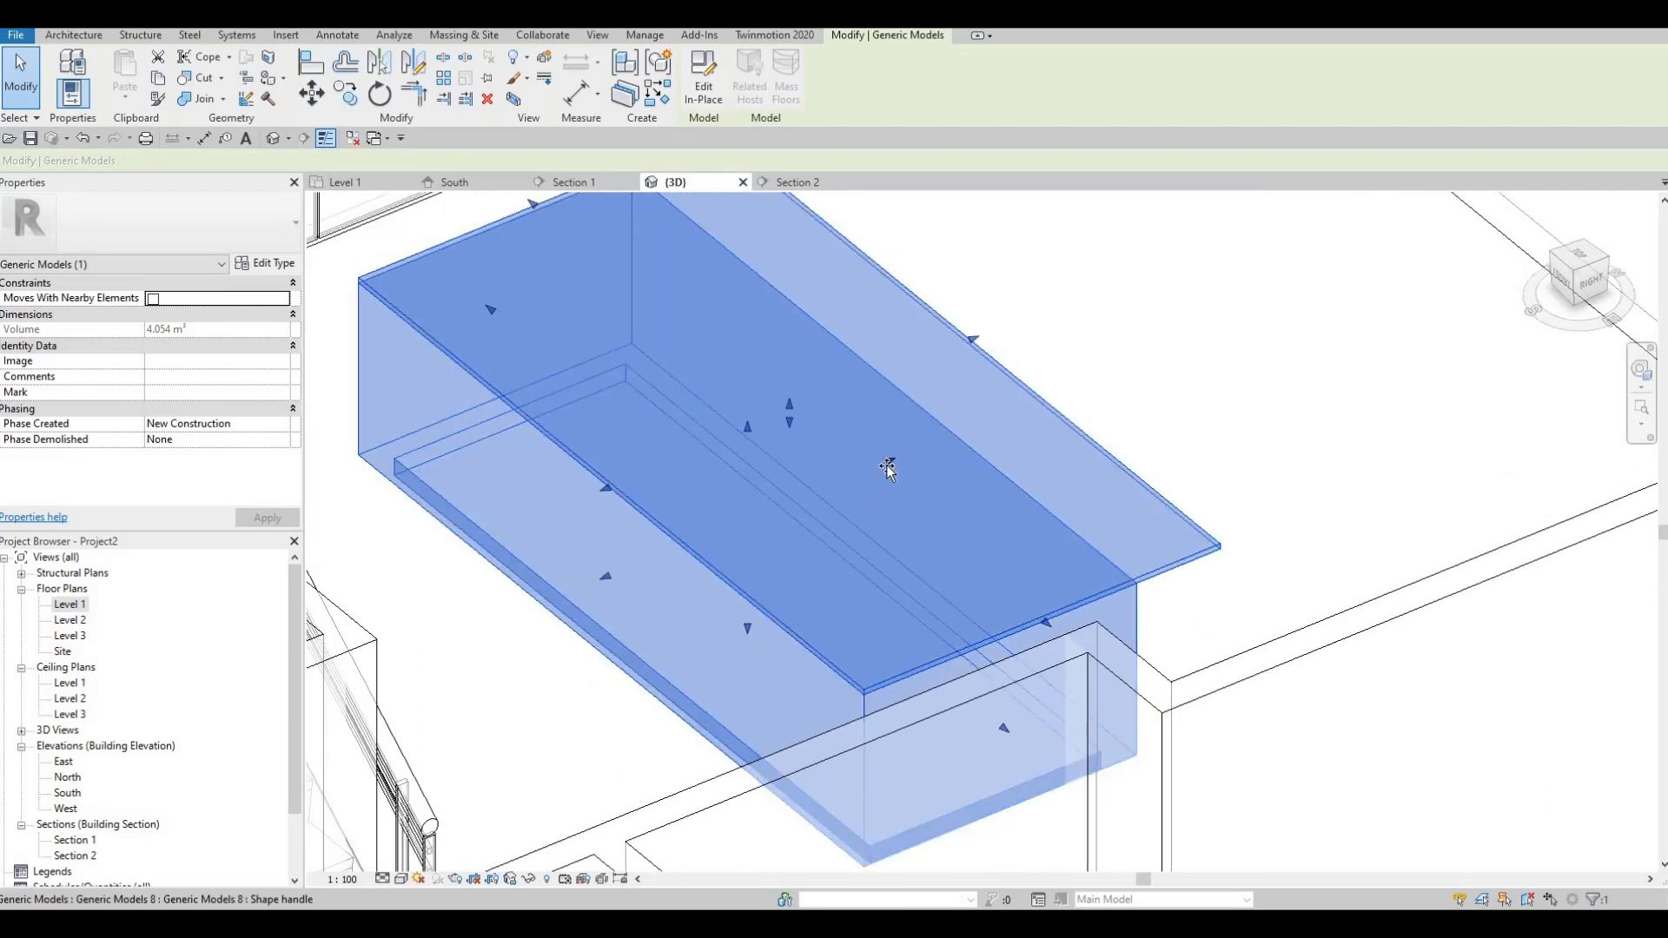
drag(887, 469, 1025, 412)
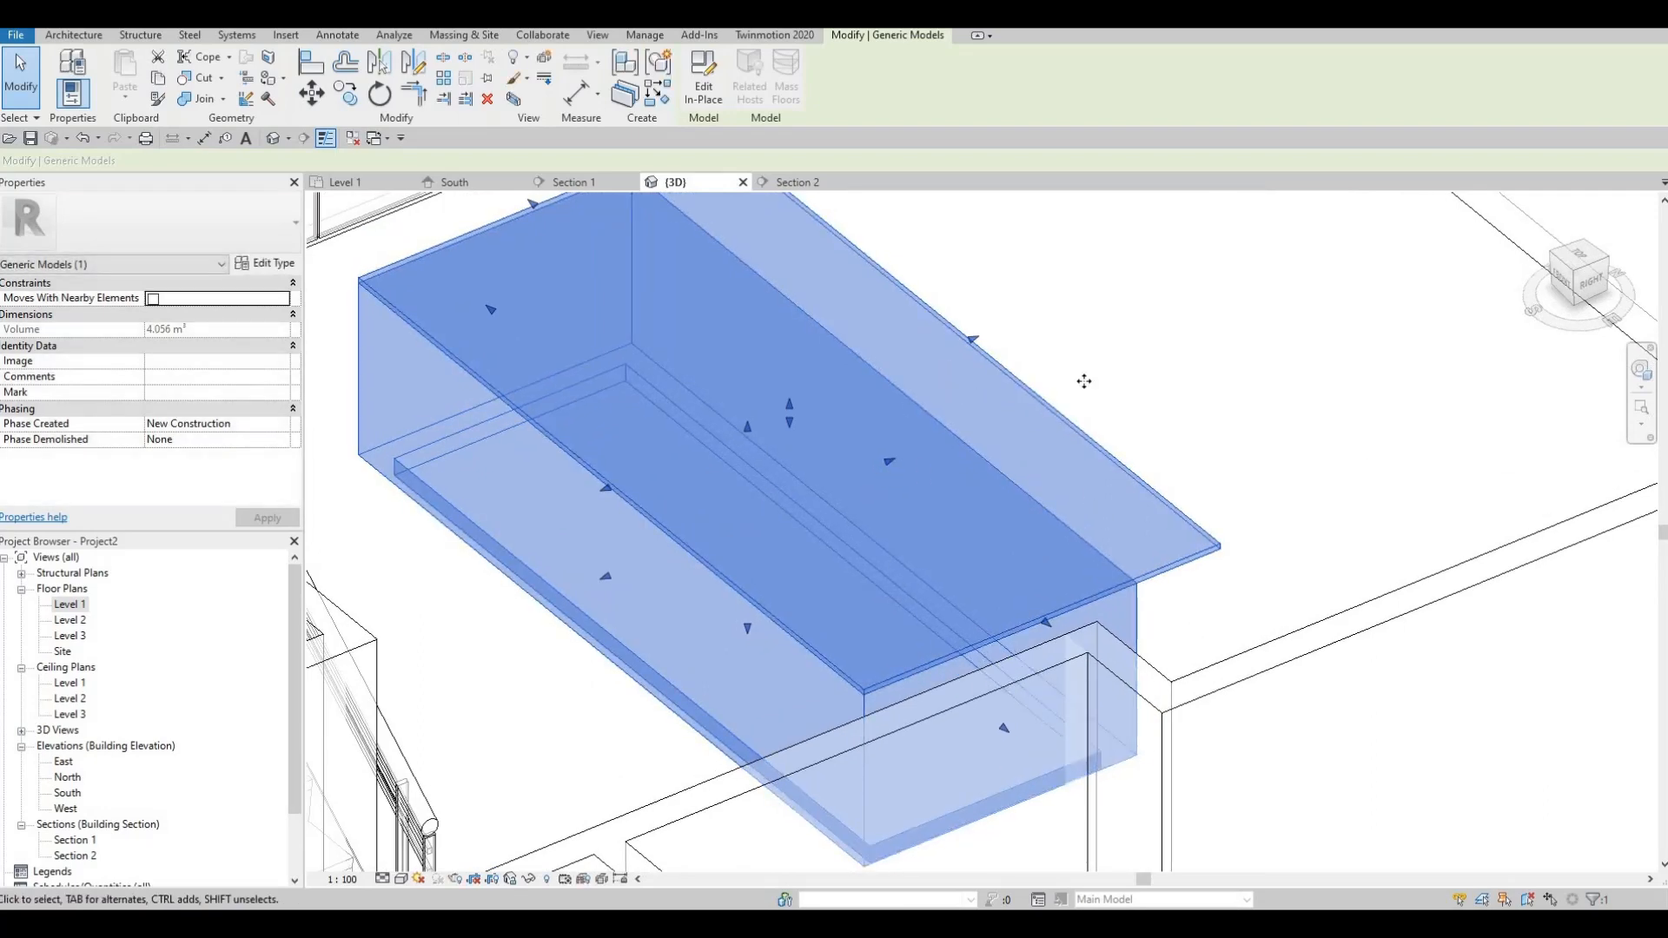
shift+middle_drag(1084, 382, 1066, 460)
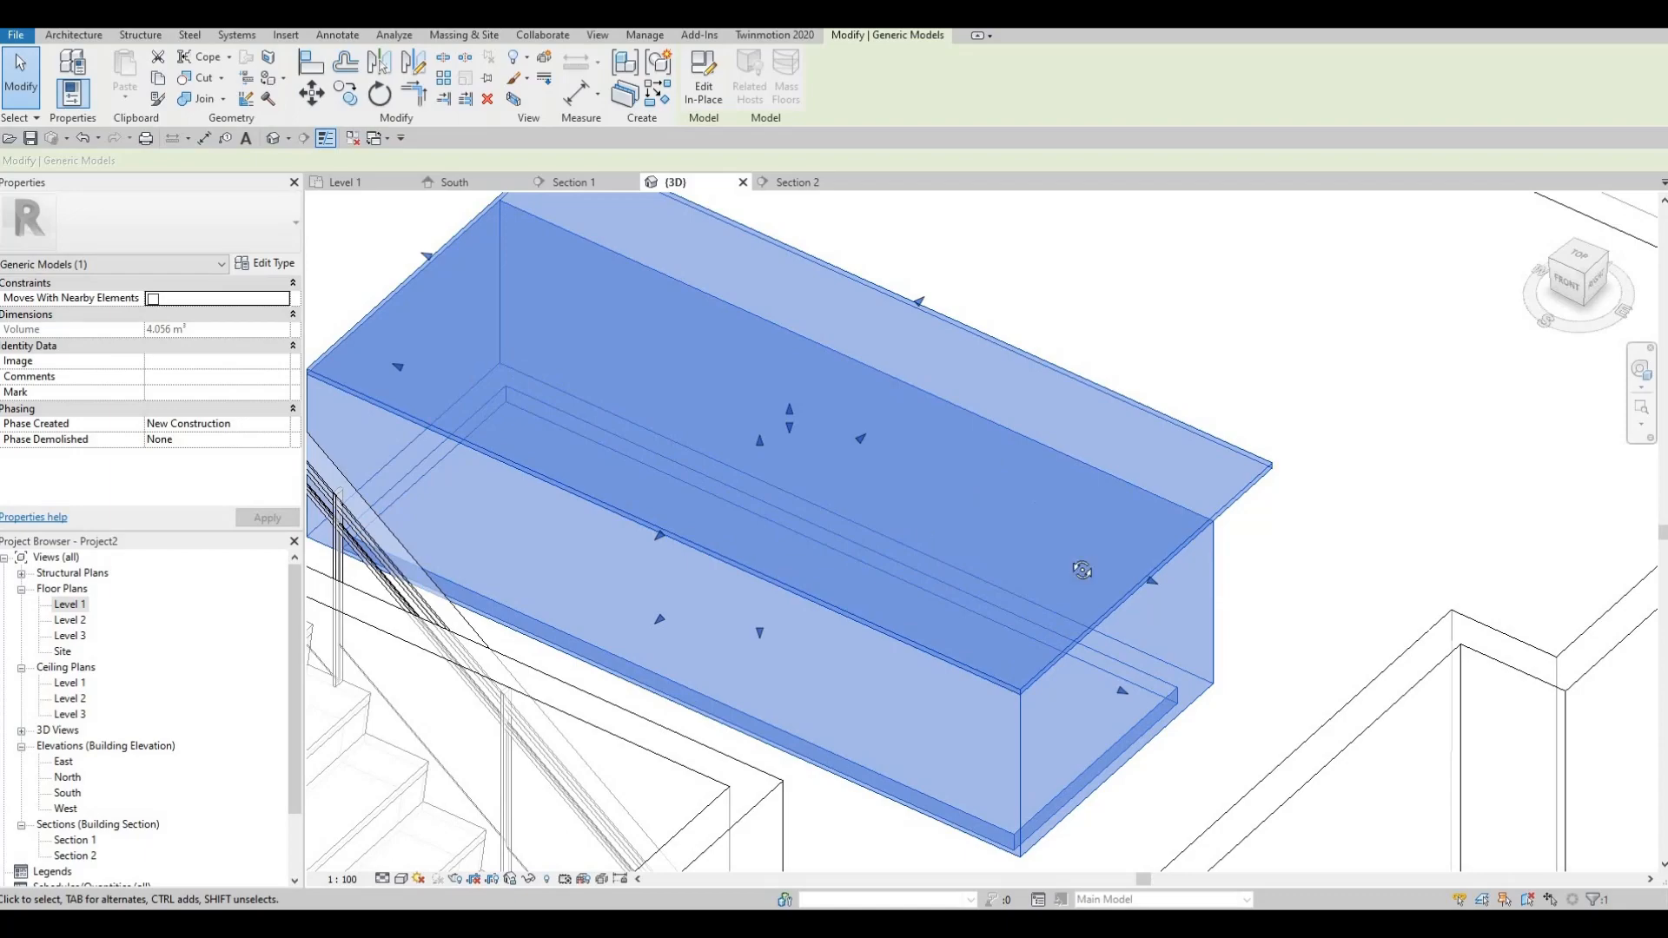
shift+middle_drag(1081, 570, 660, 332)
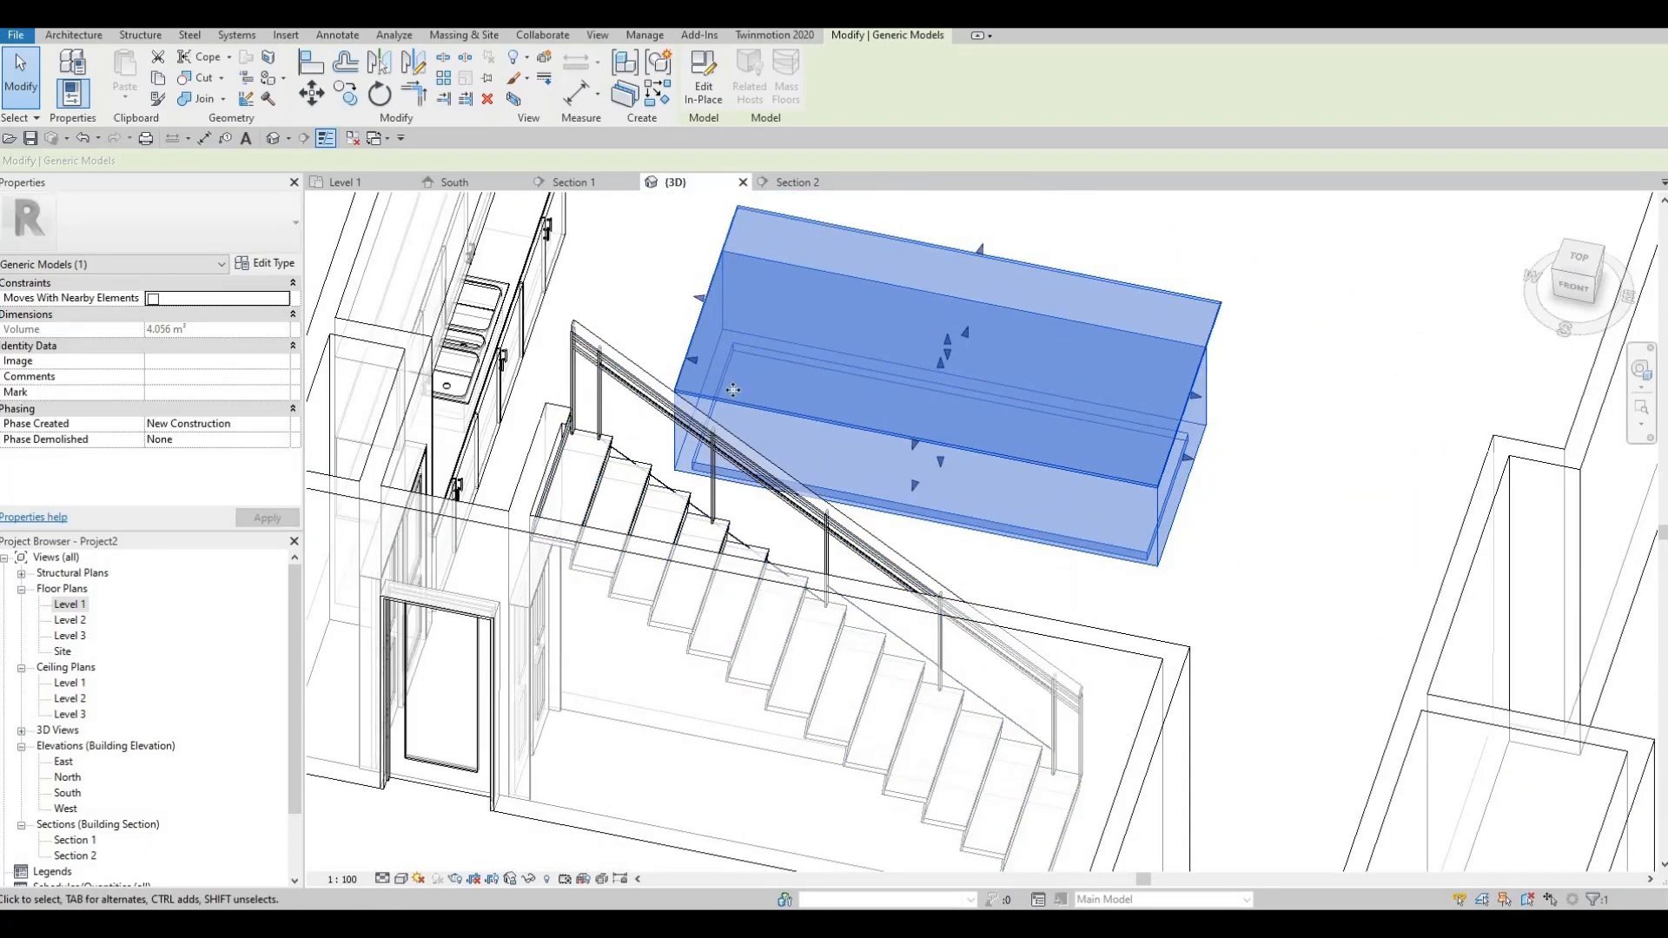
Readjust the far long side of the island's base to refine the countertop overhang, and deselect the island.
shift+middle_drag(780, 410, 842, 489)
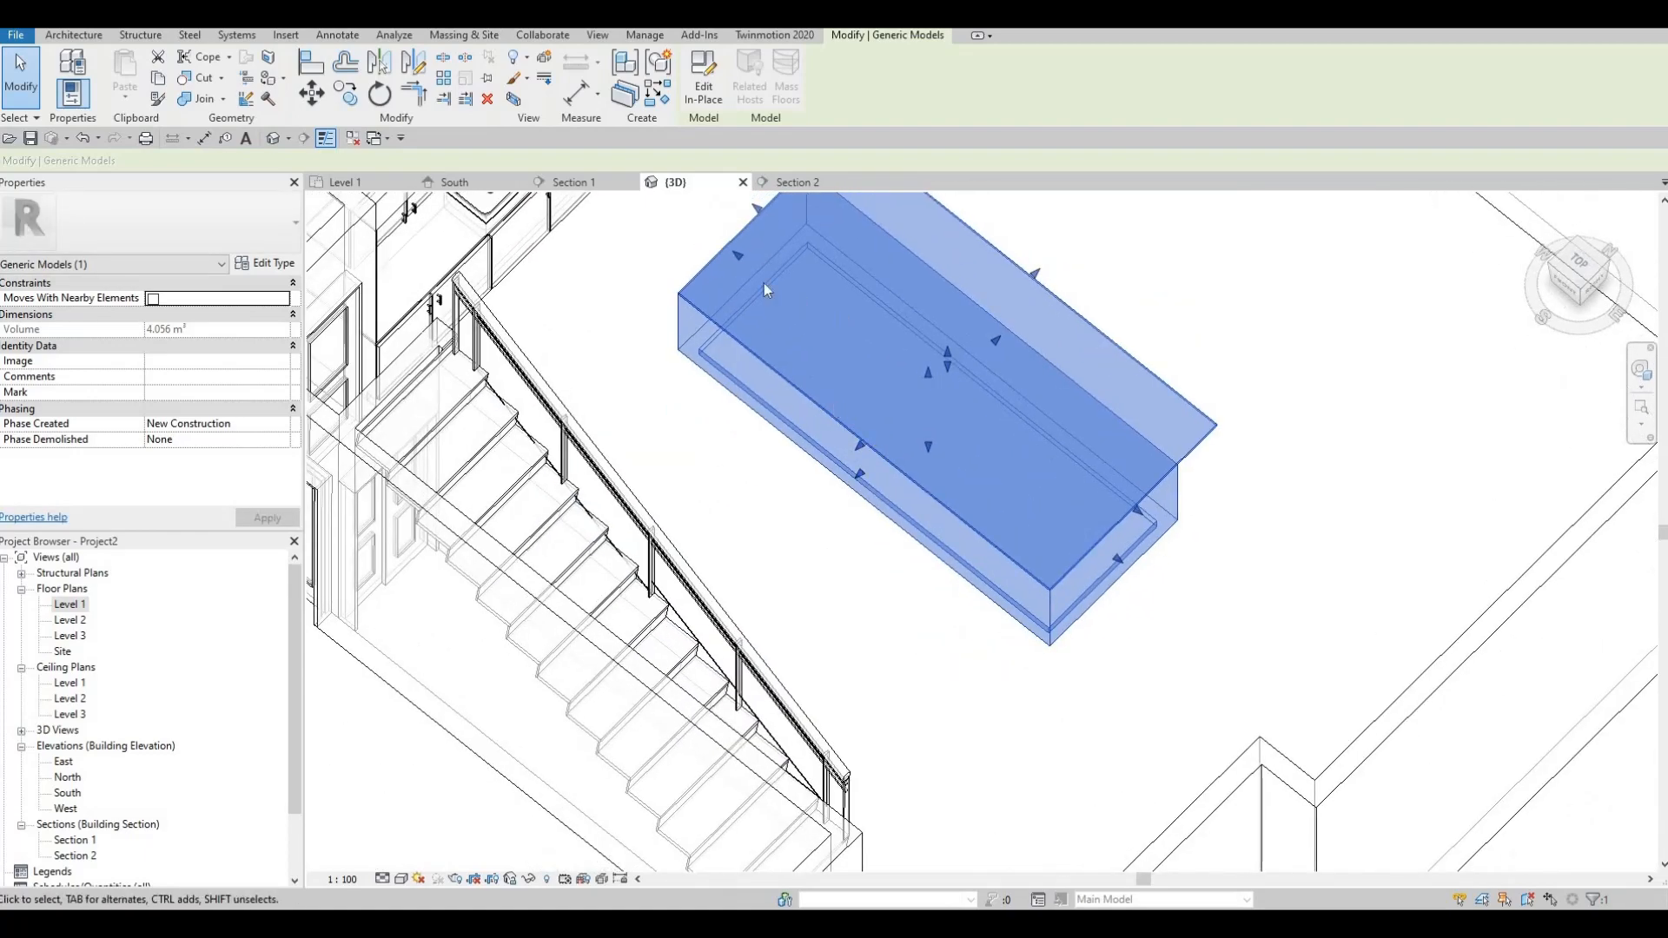
scroll(764, 284, up, 5)
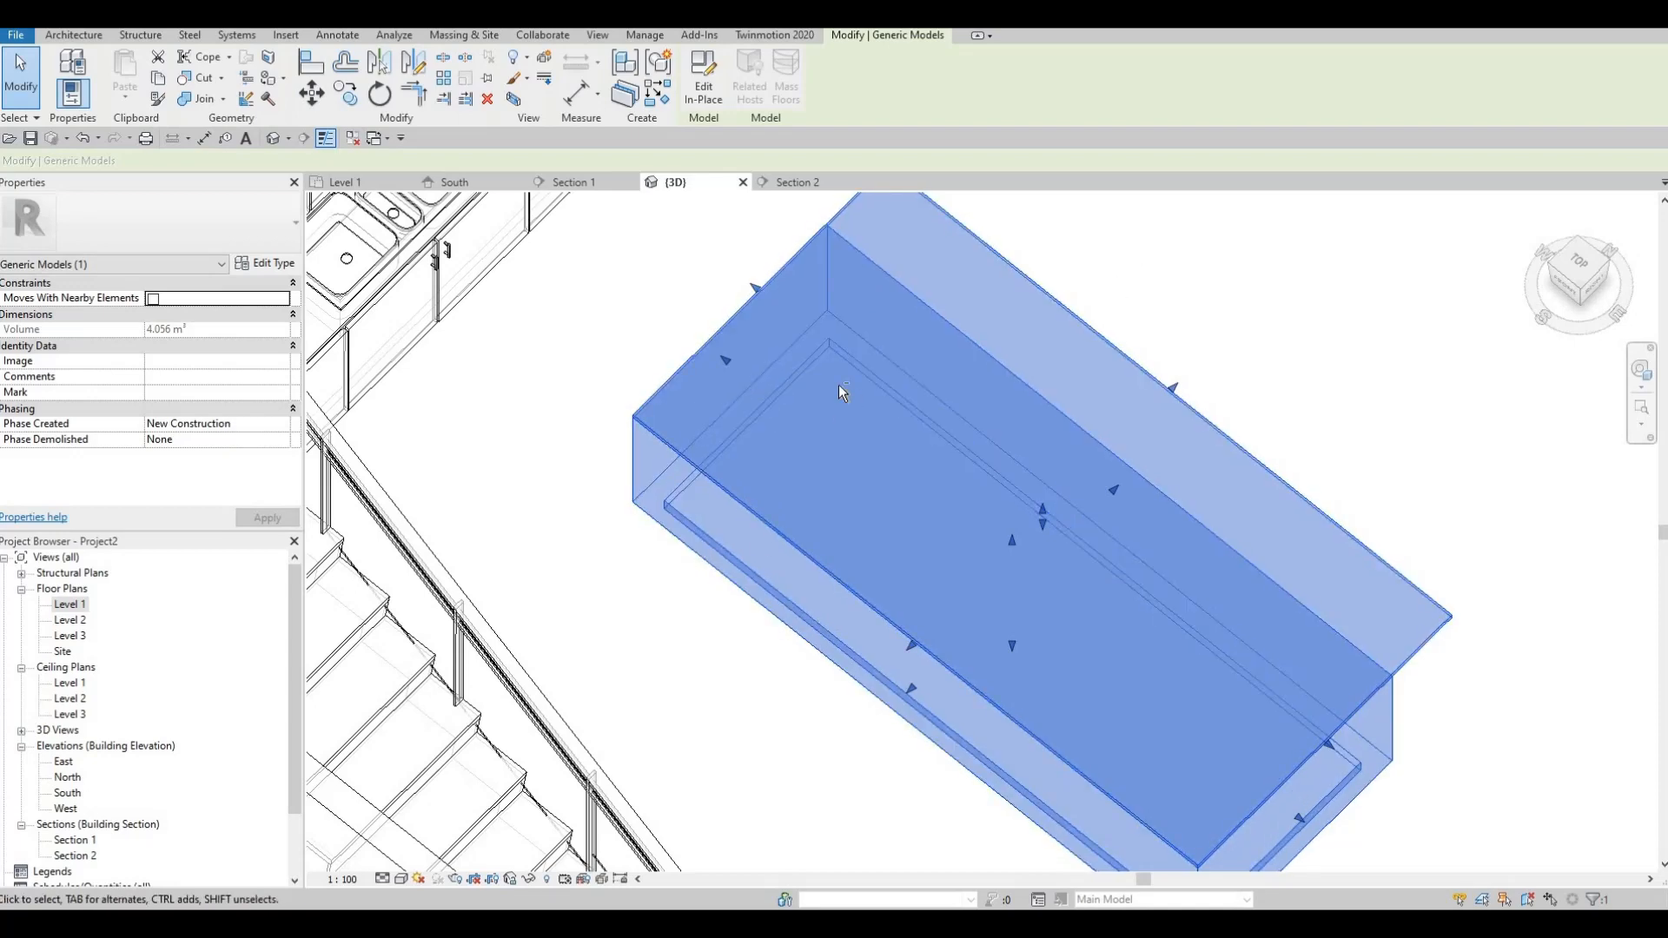
shift+middle_drag(843, 393, 1124, 518)
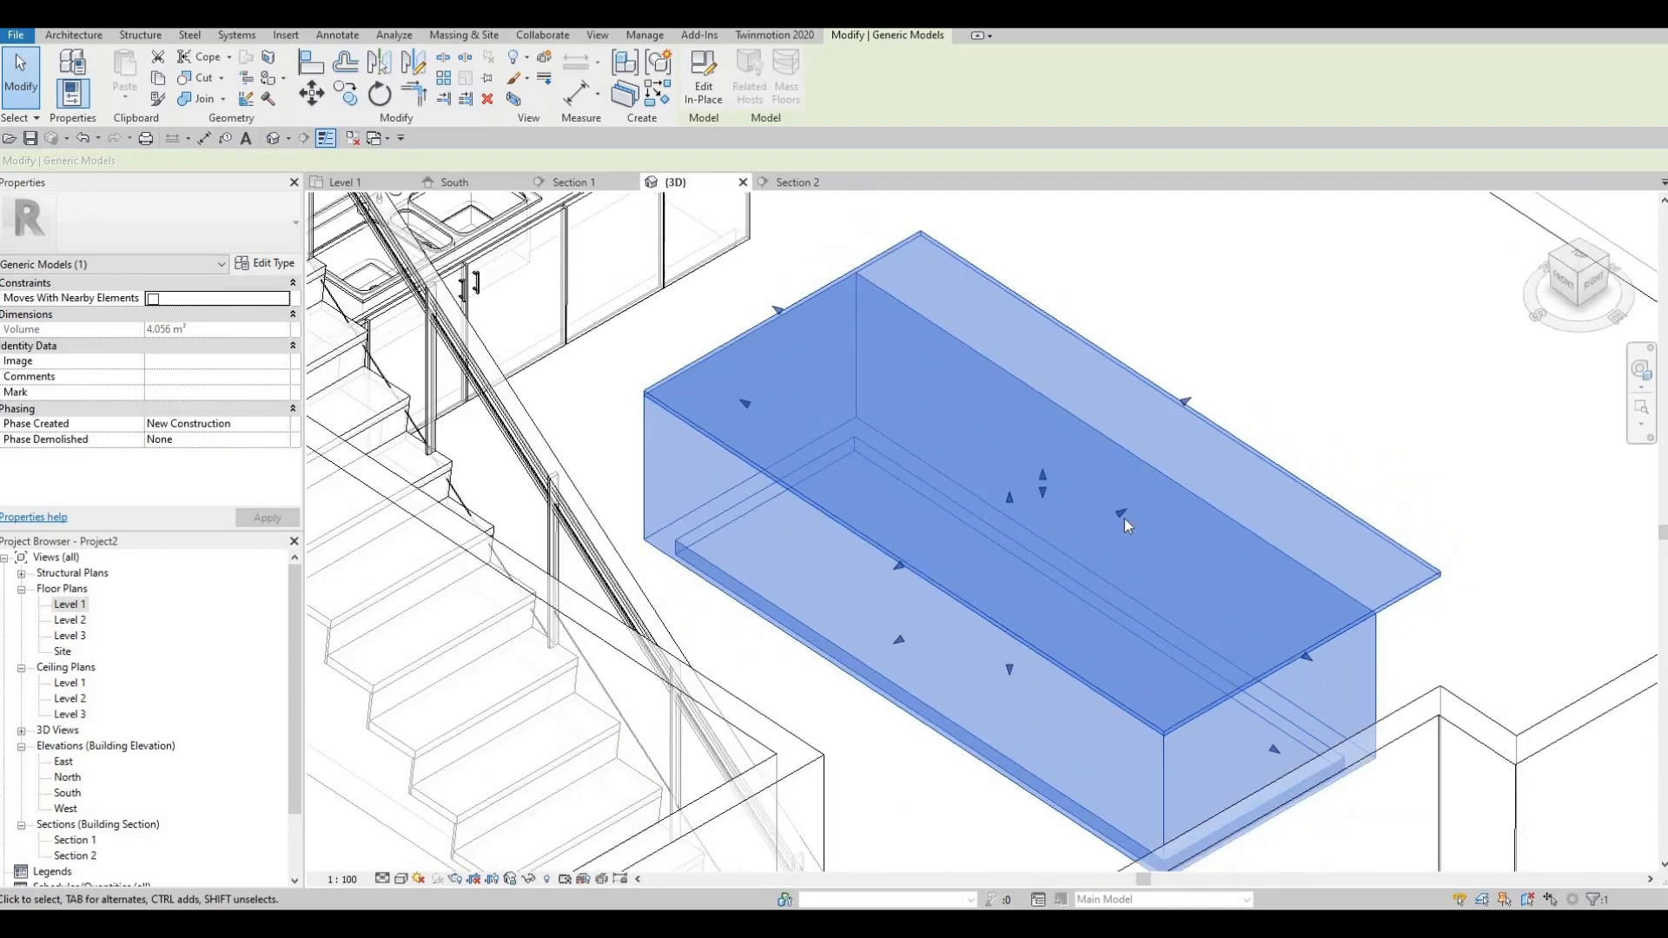
drag(1119, 511, 1459, 626)
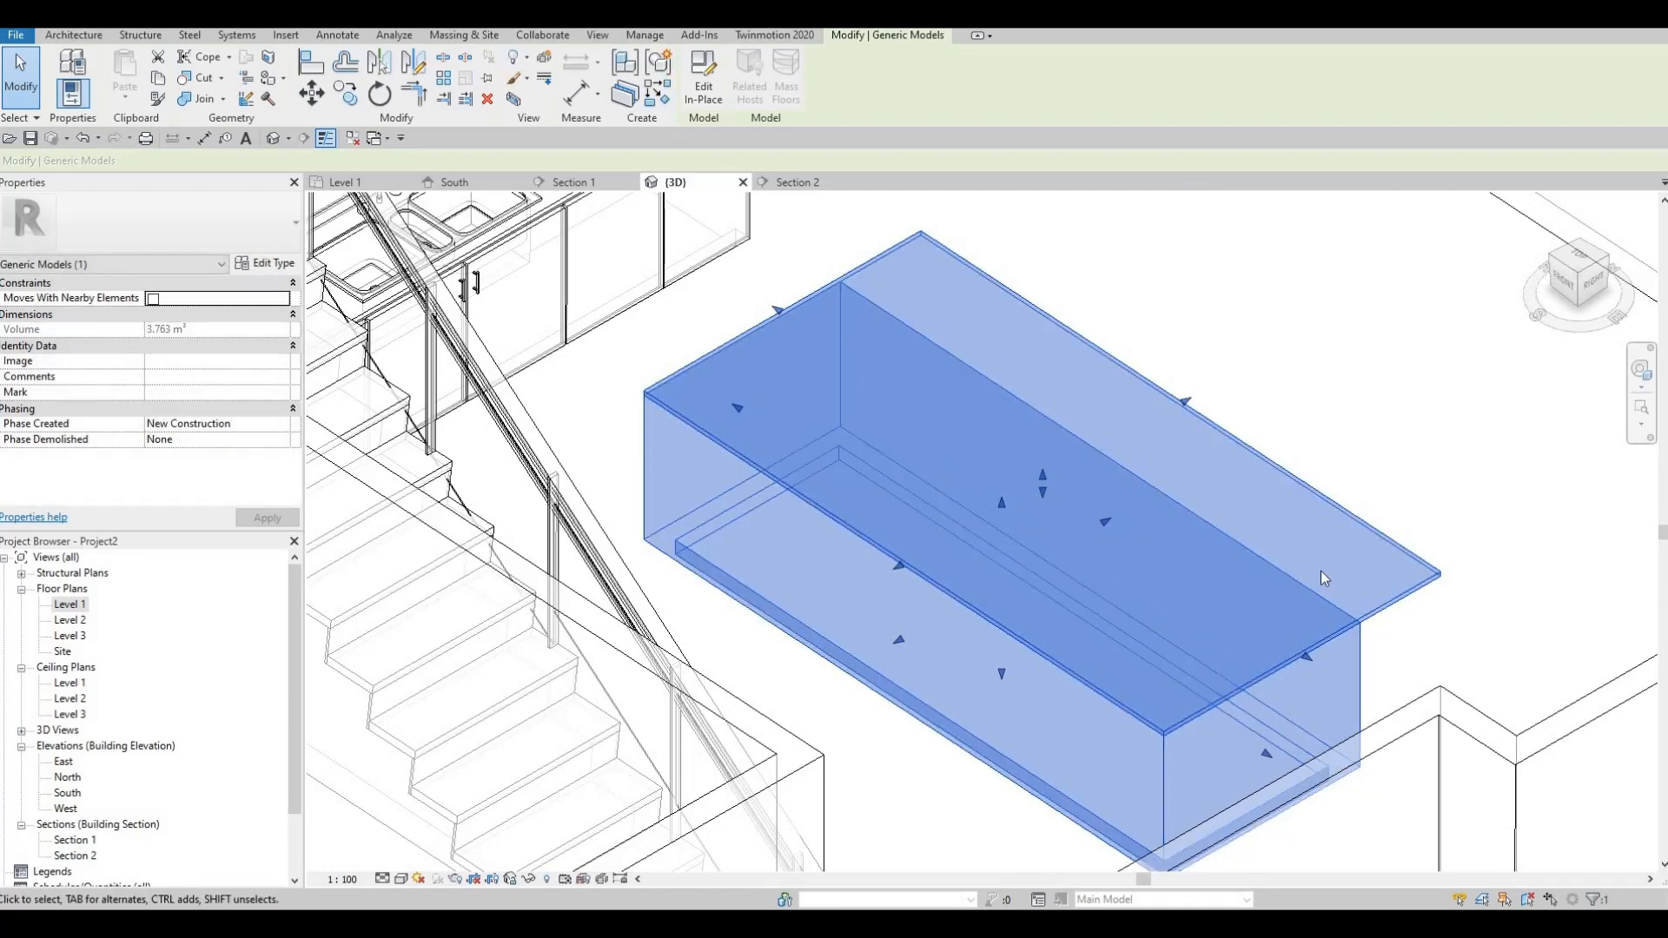
drag(1103, 518, 862, 358)
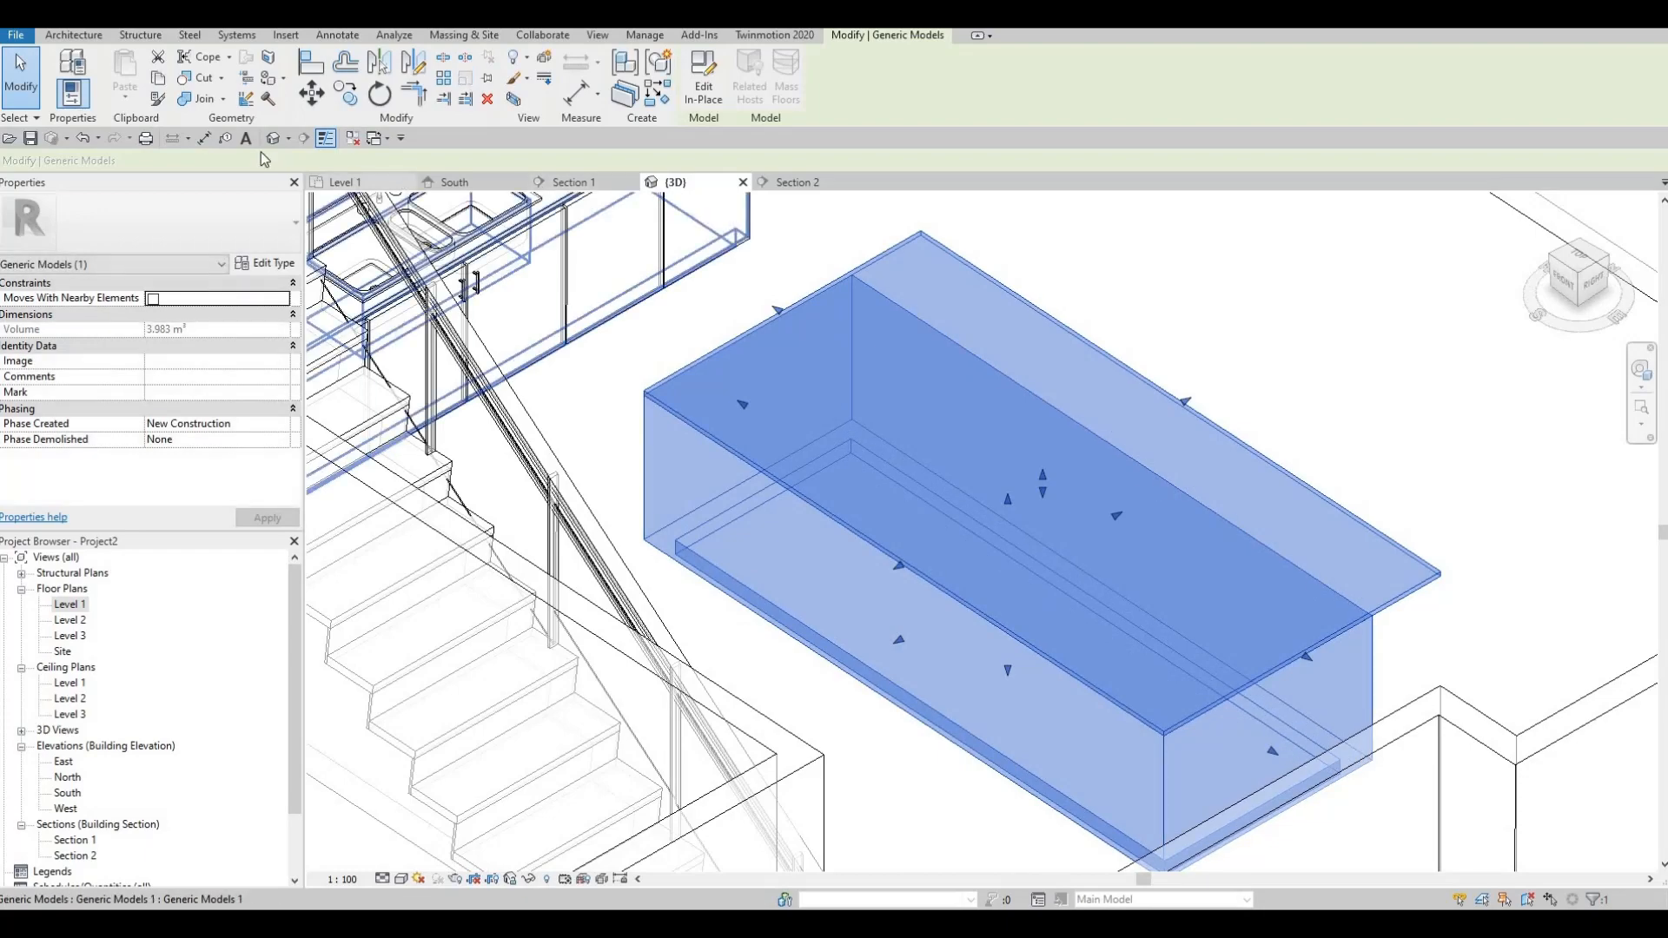
key(Escape)
key(Escape)
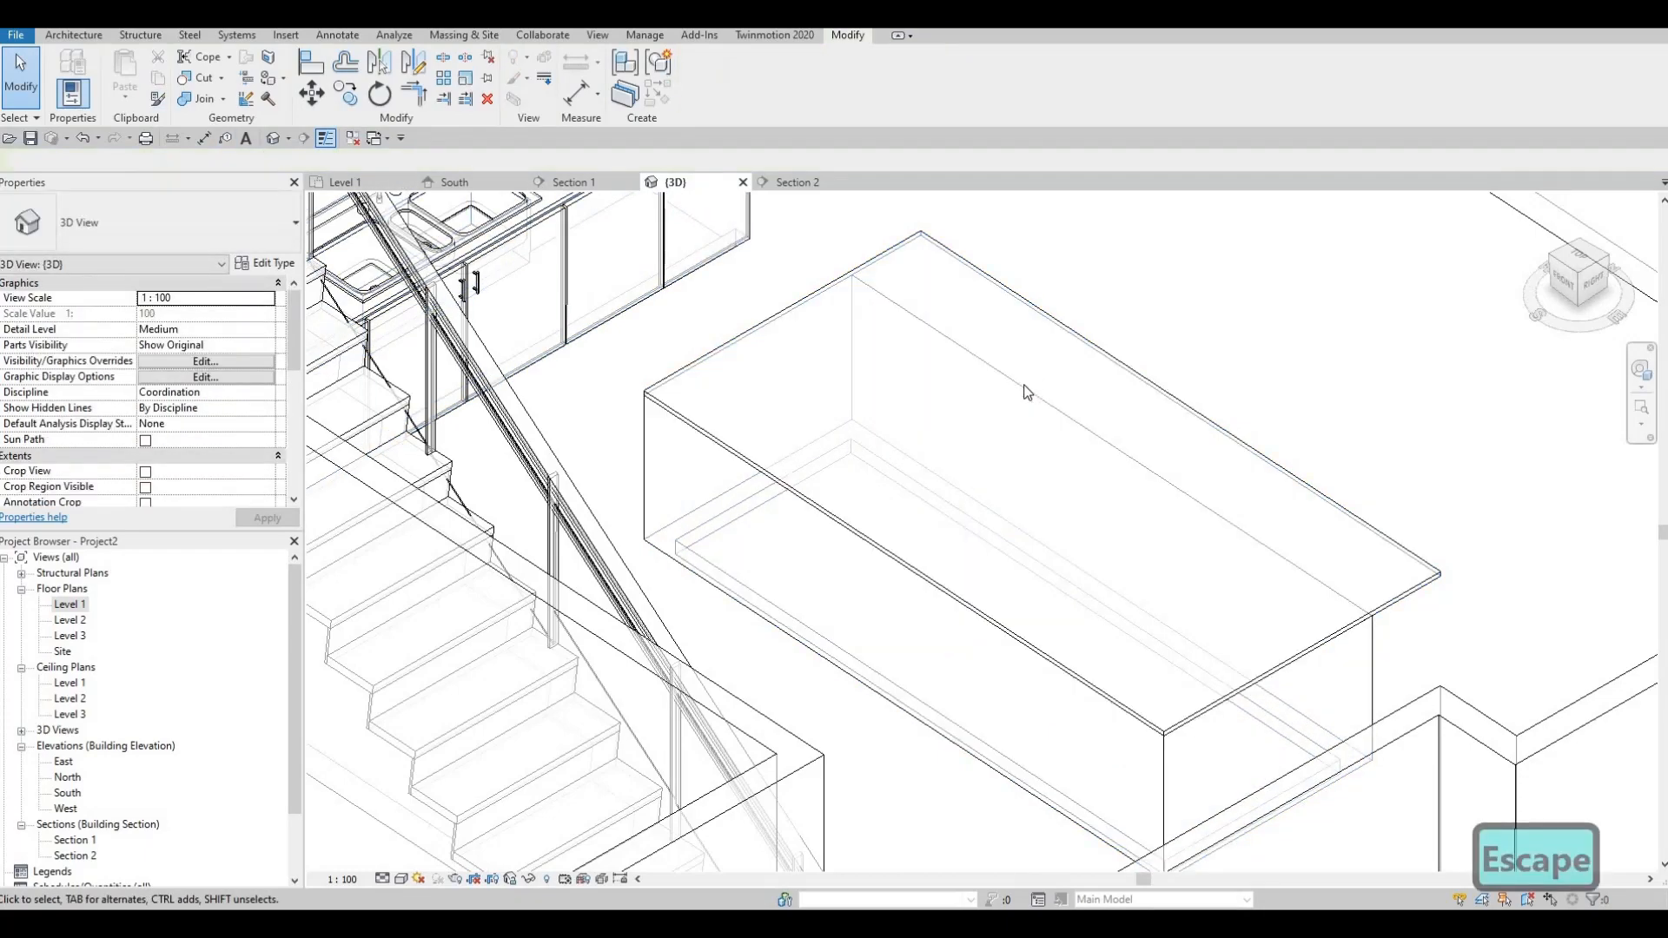
shift+middle_drag(868, 487, 953, 497)
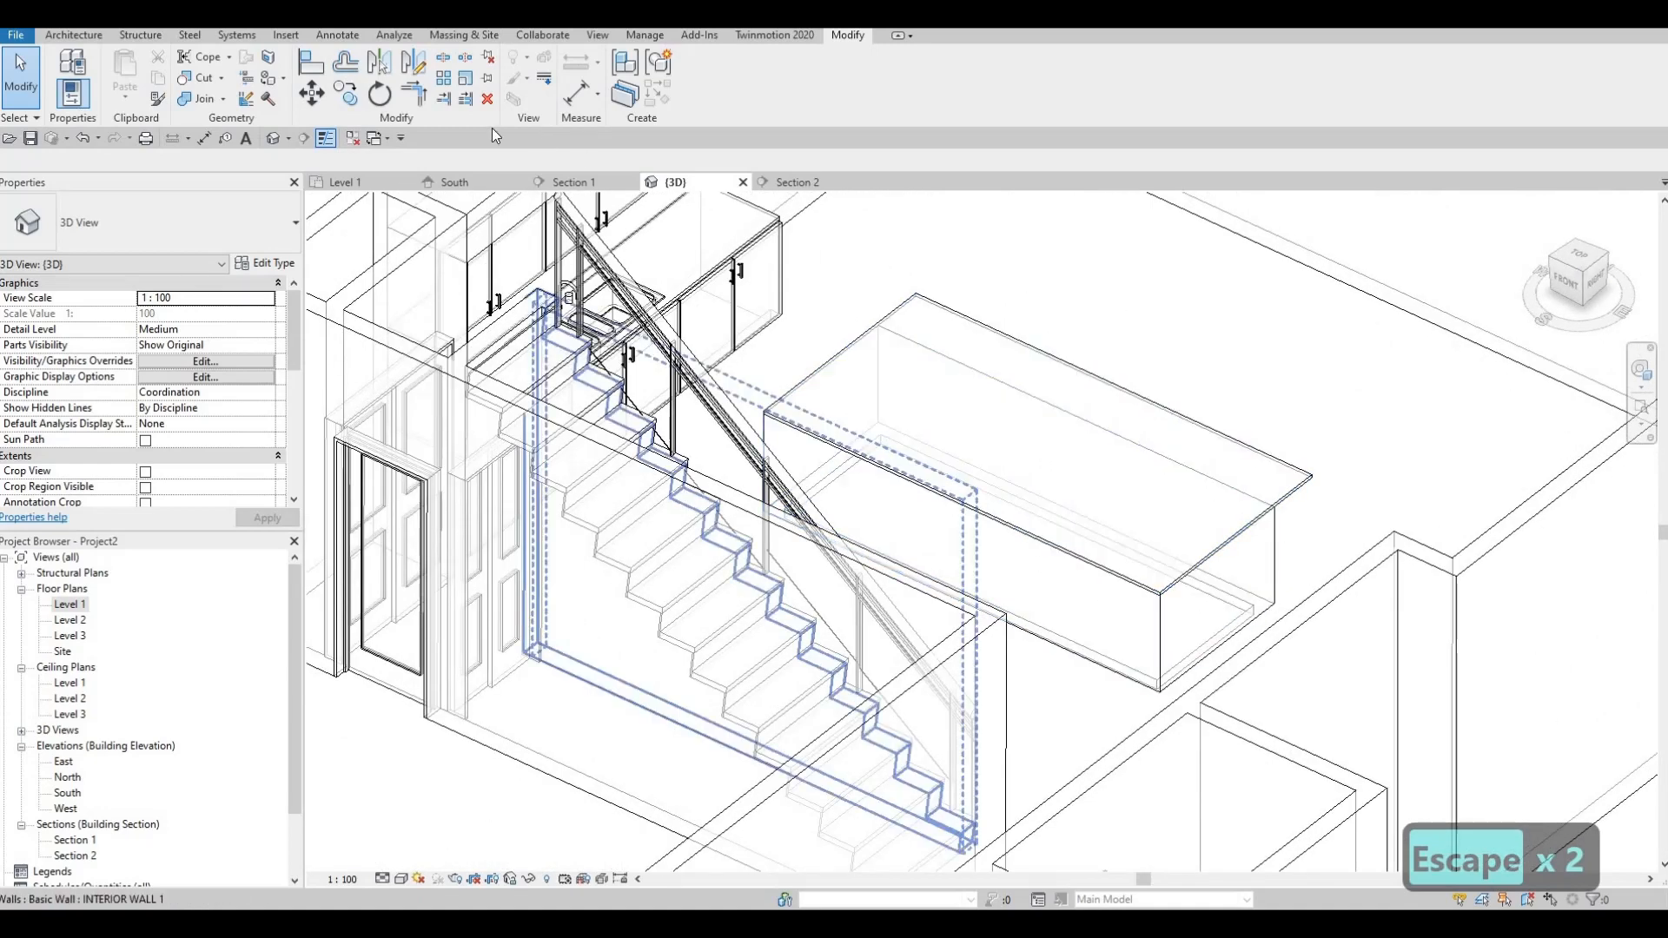
Start loading a family and browse the Metric Library to the Specialty Equipment > Domestic > Mid-Range folder.
click(283, 36)
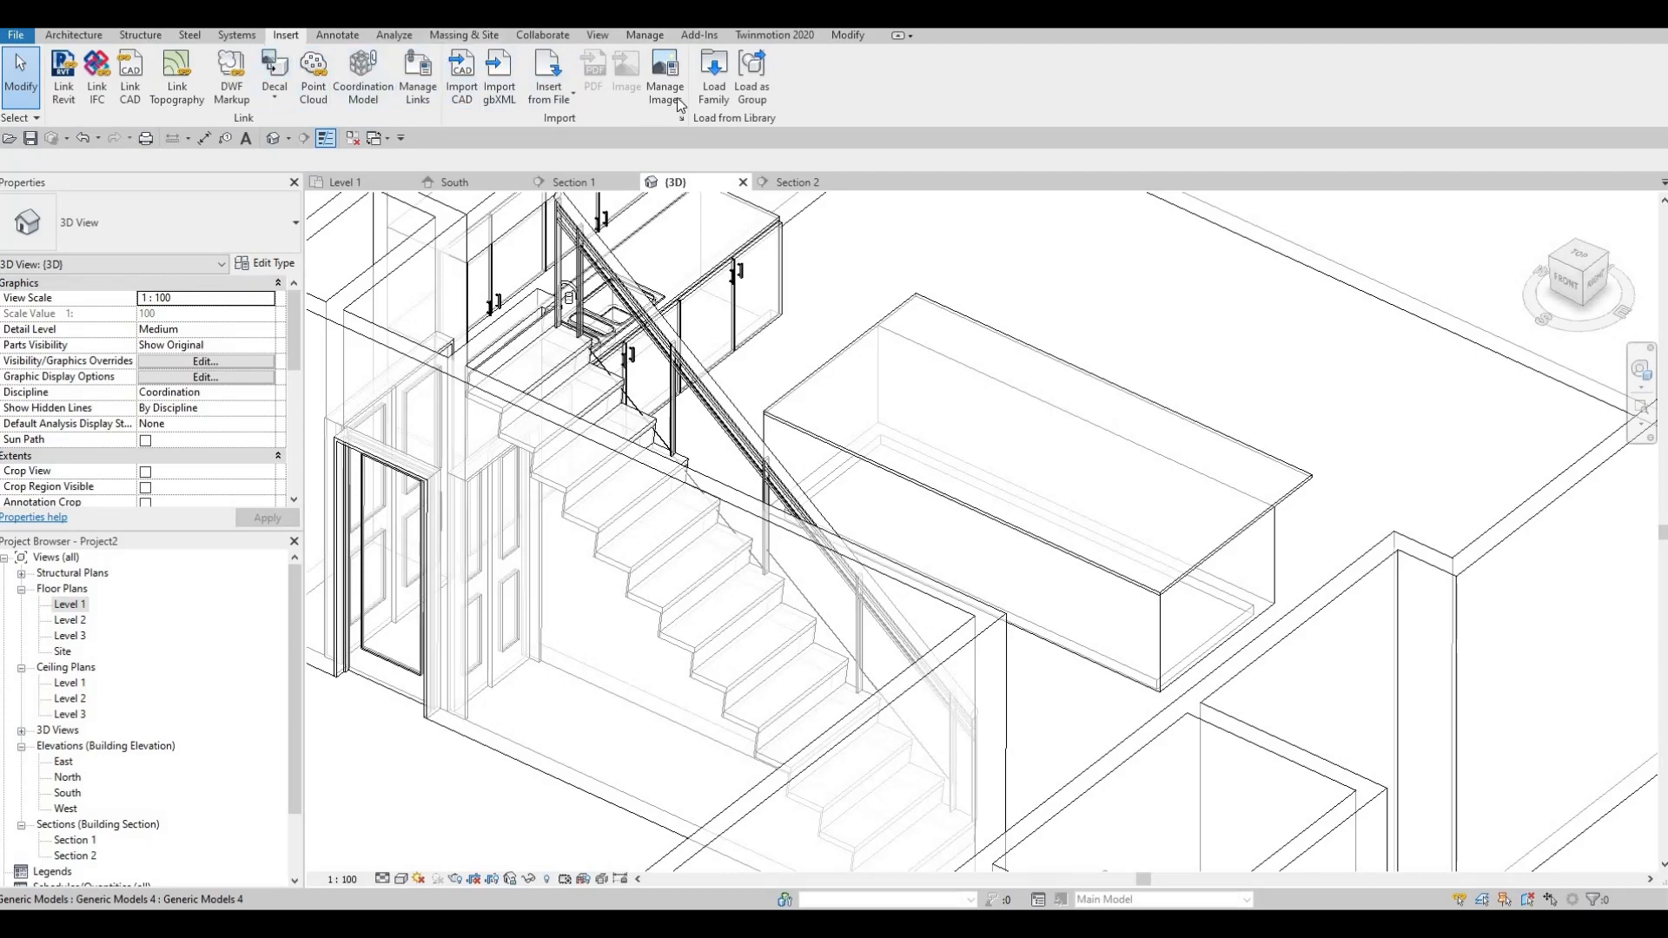
click(714, 73)
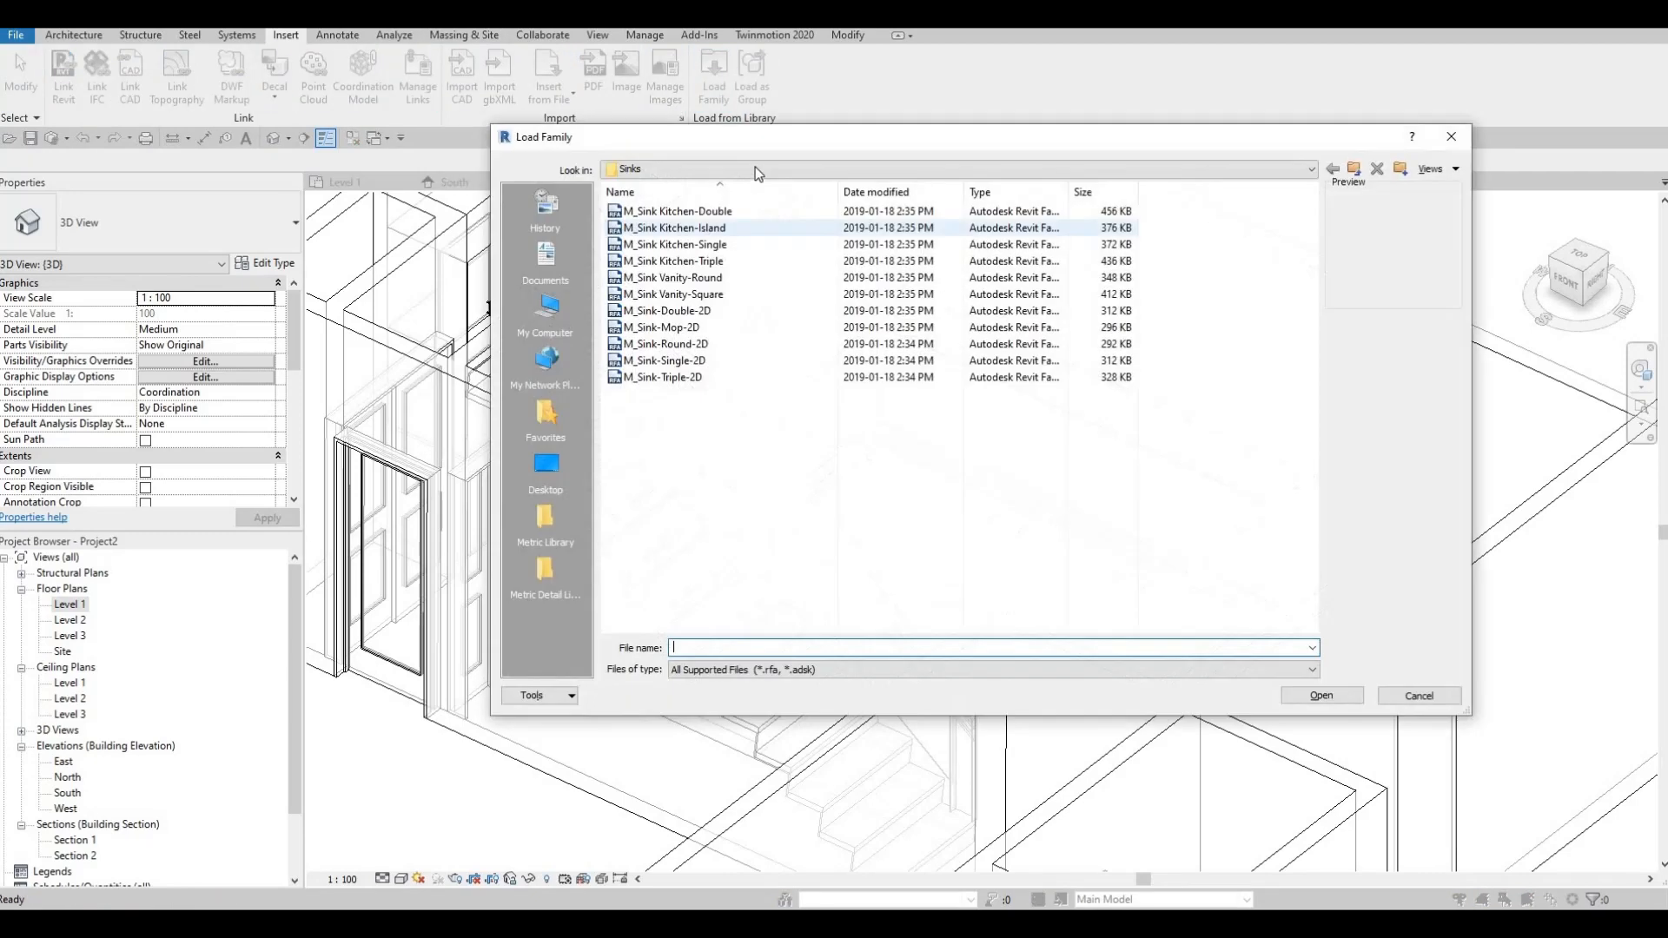
click(754, 167)
scroll(747, 278, up, 9)
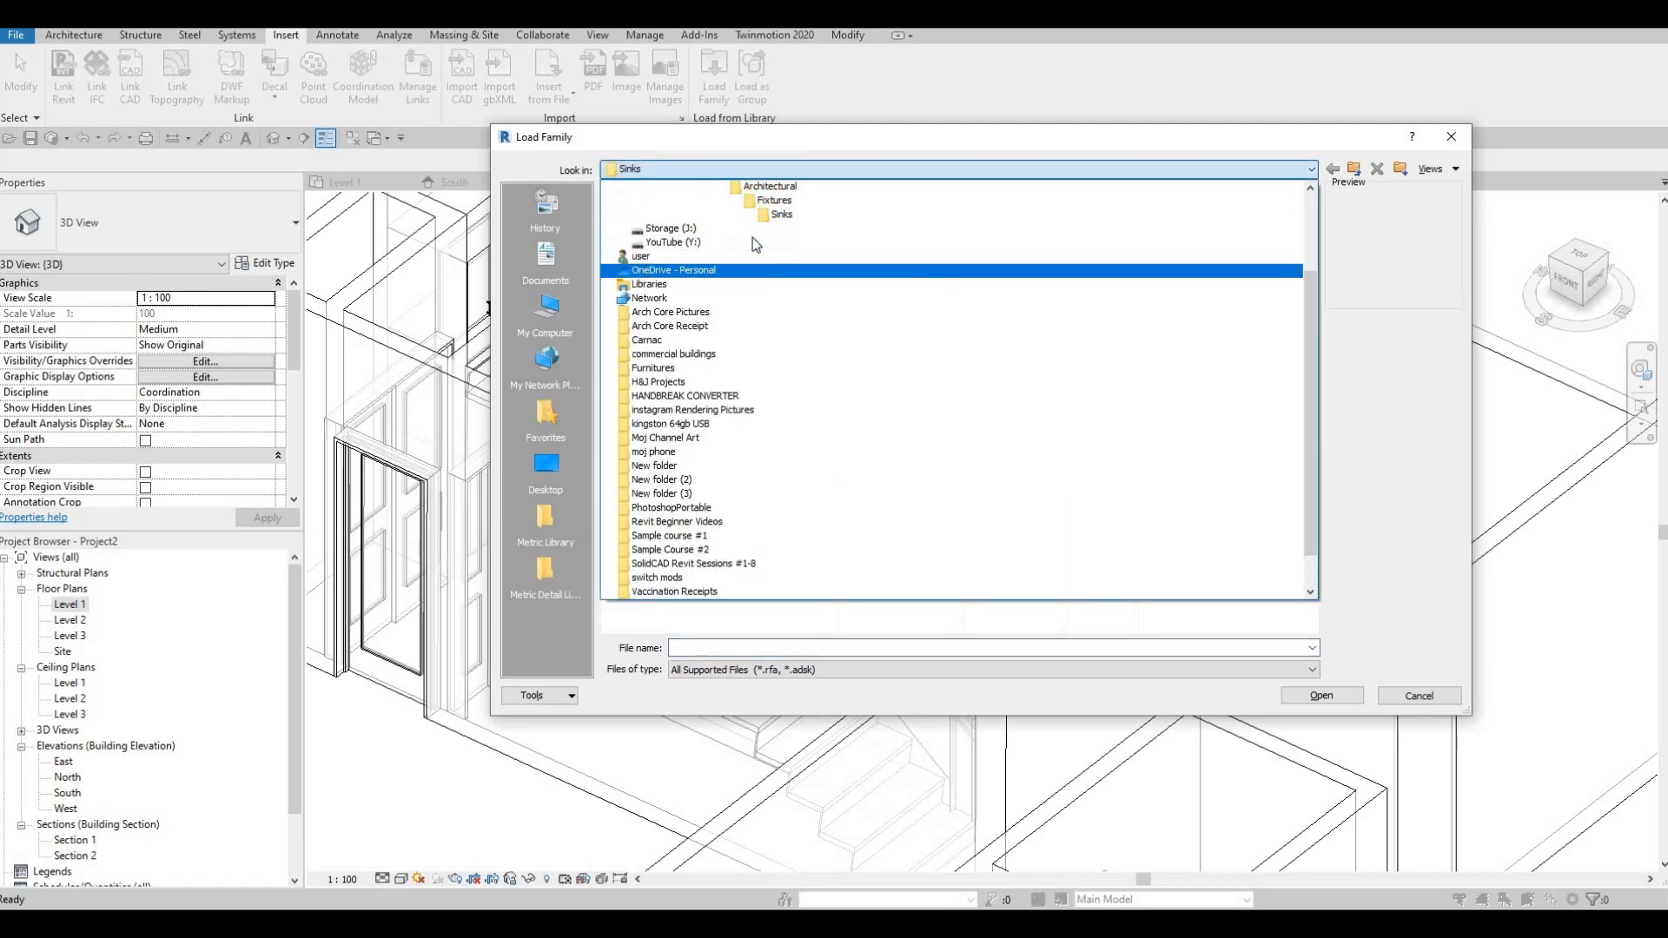
click(732, 214)
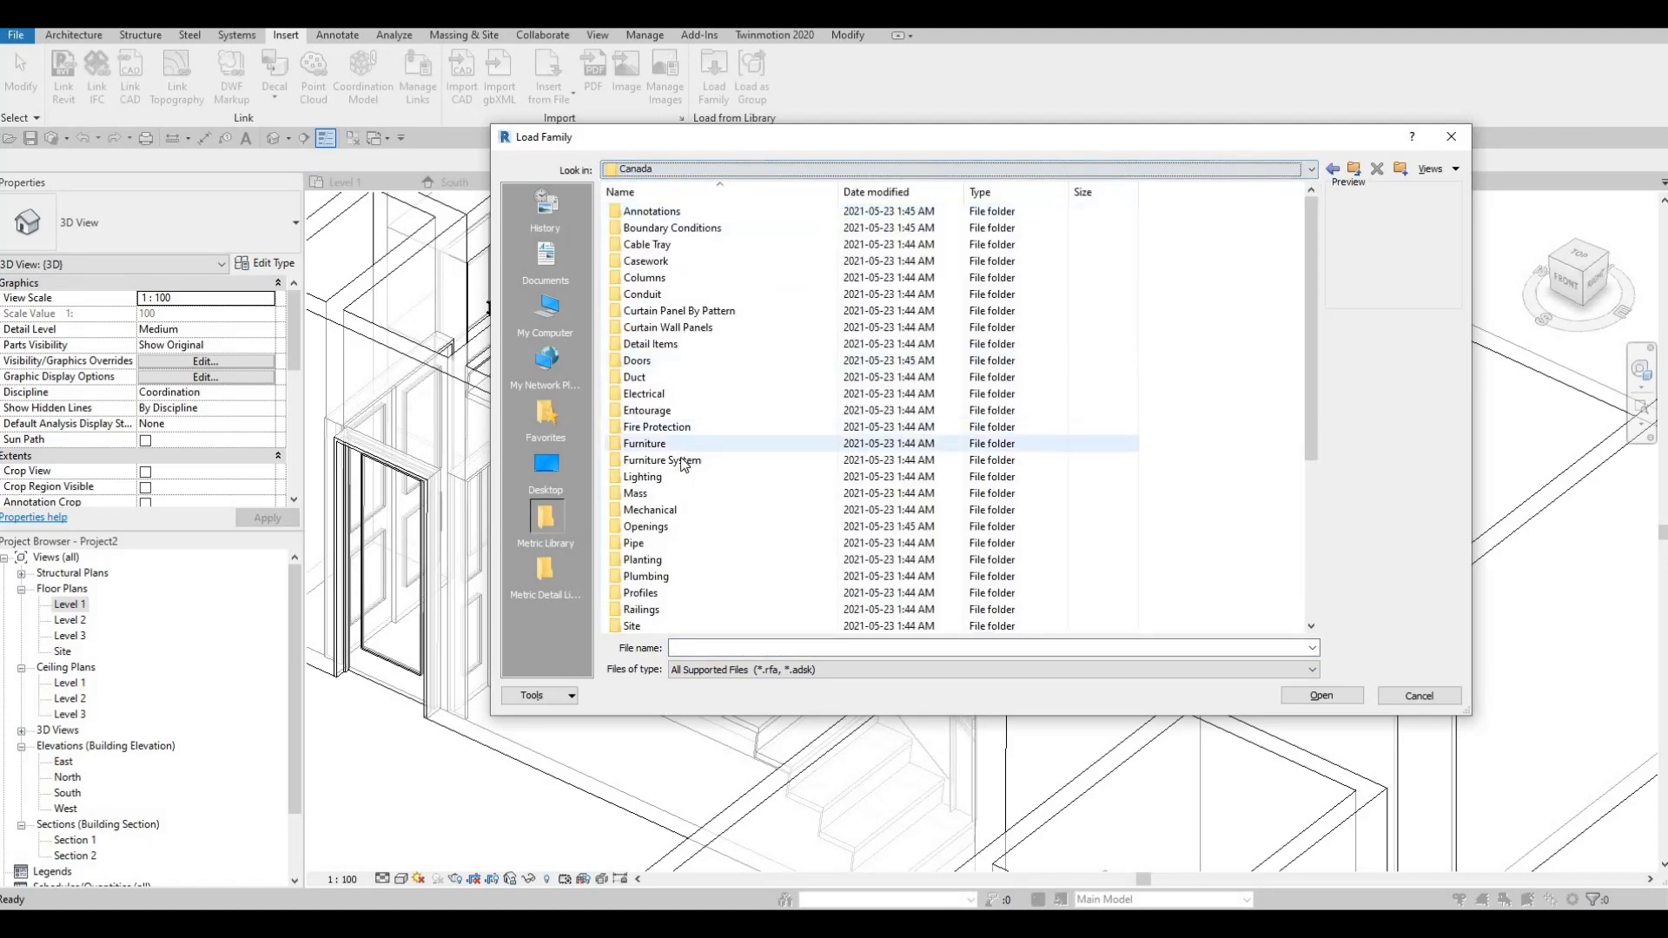
scroll(702, 470, down, 4)
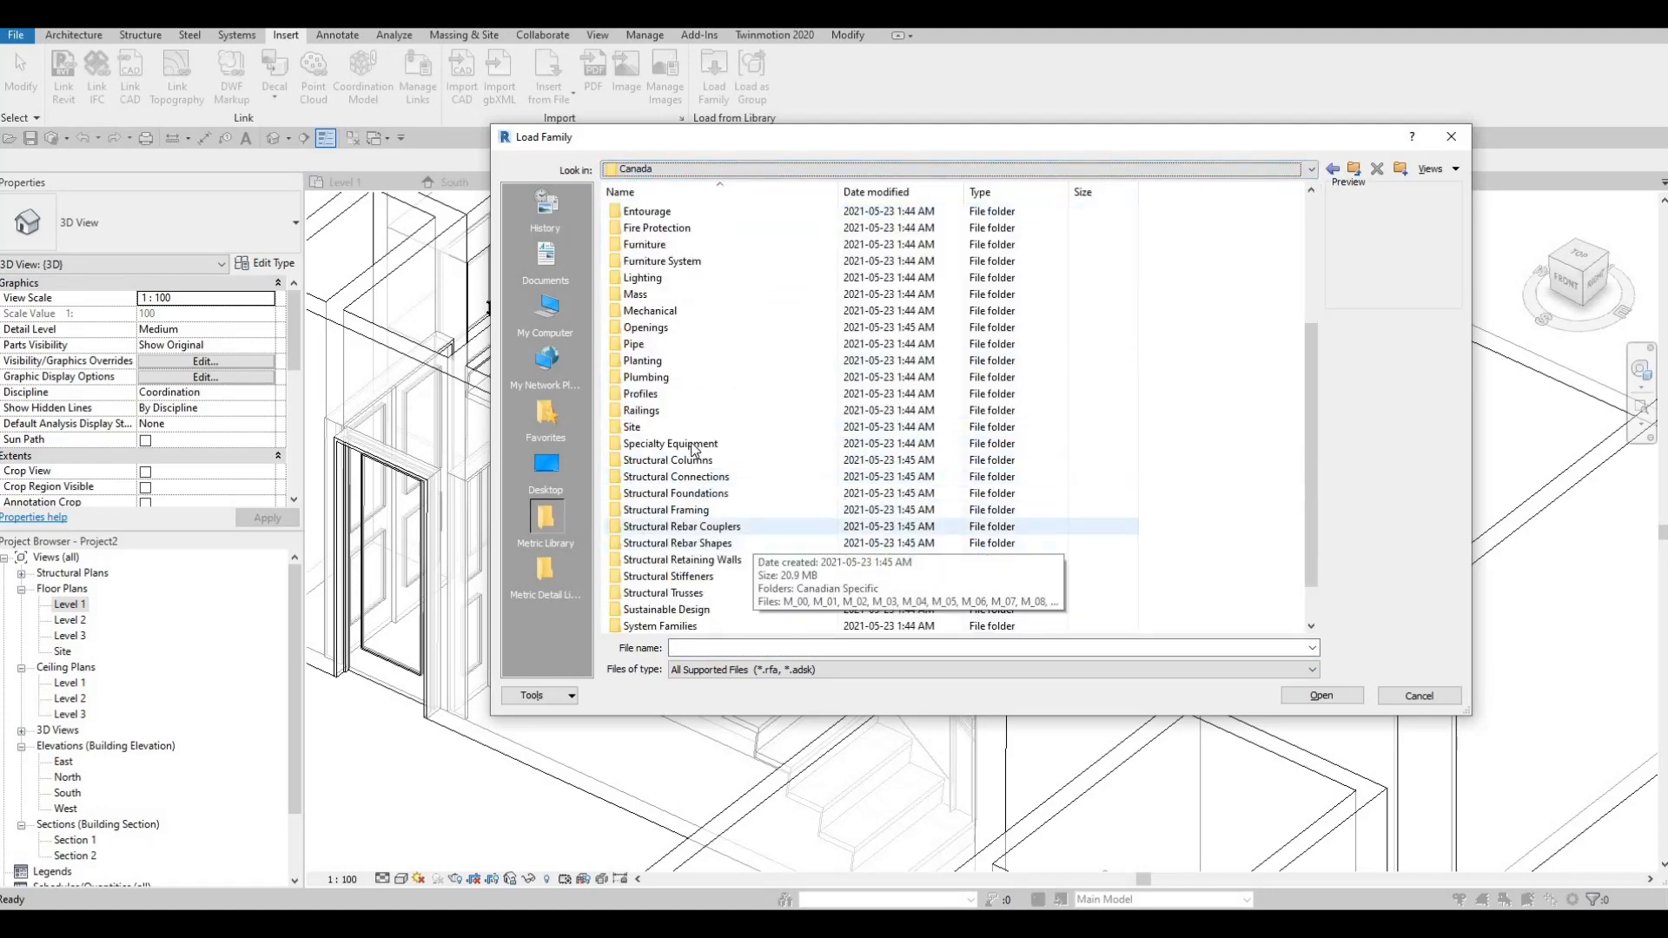
double_click(718, 439)
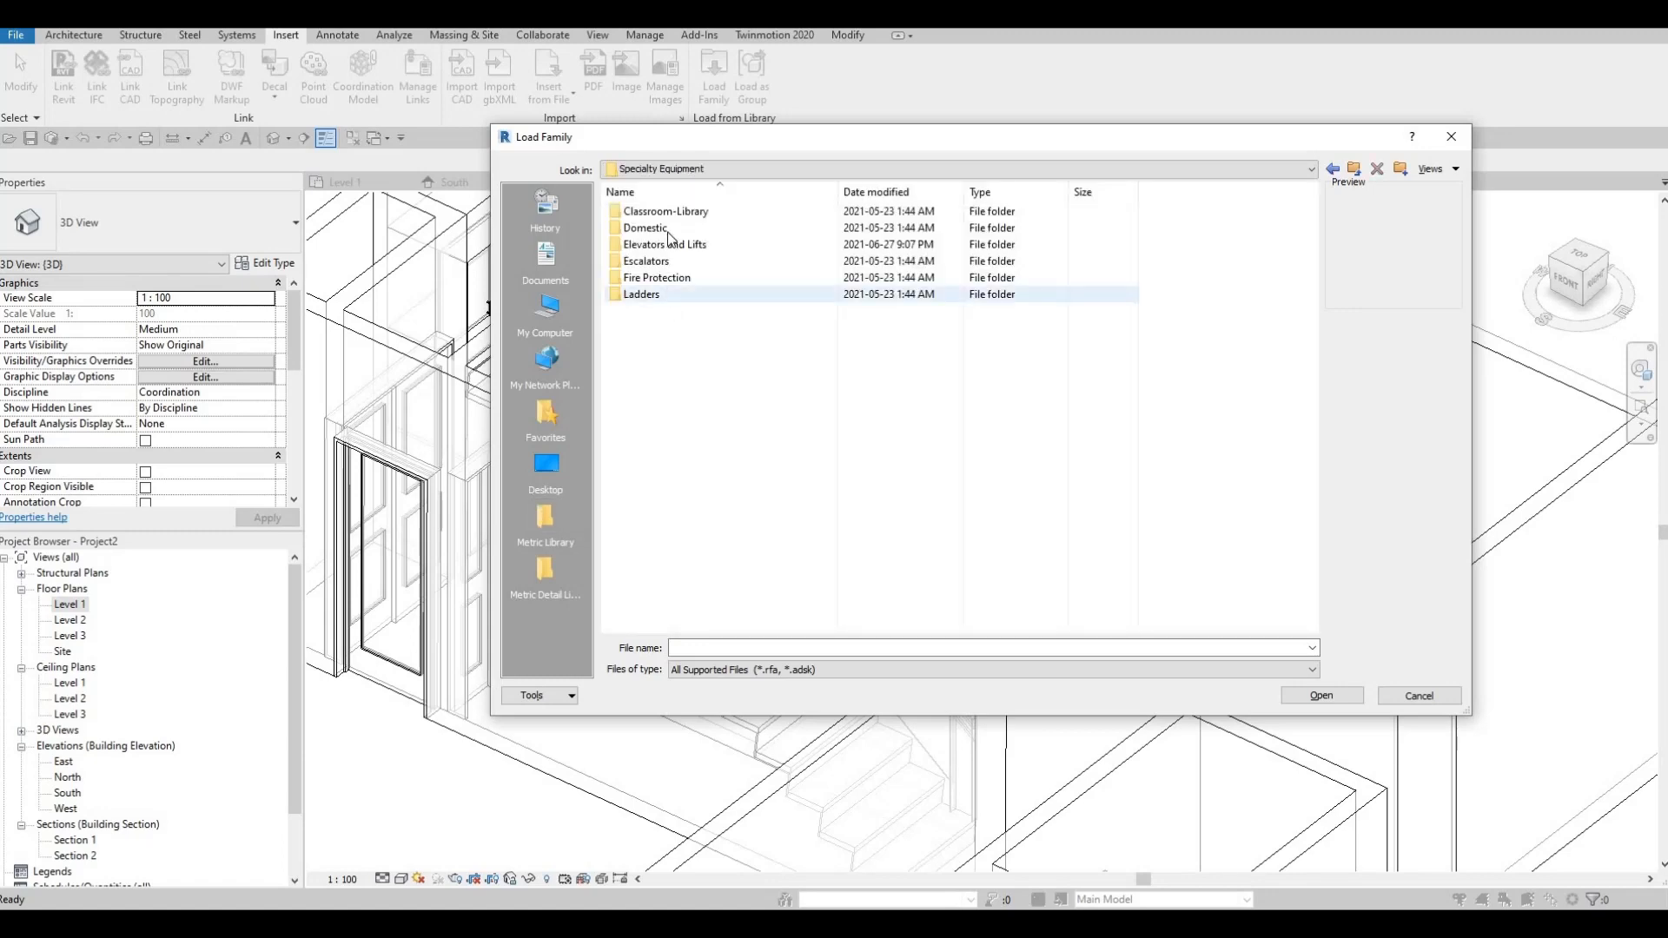
double_click(672, 227)
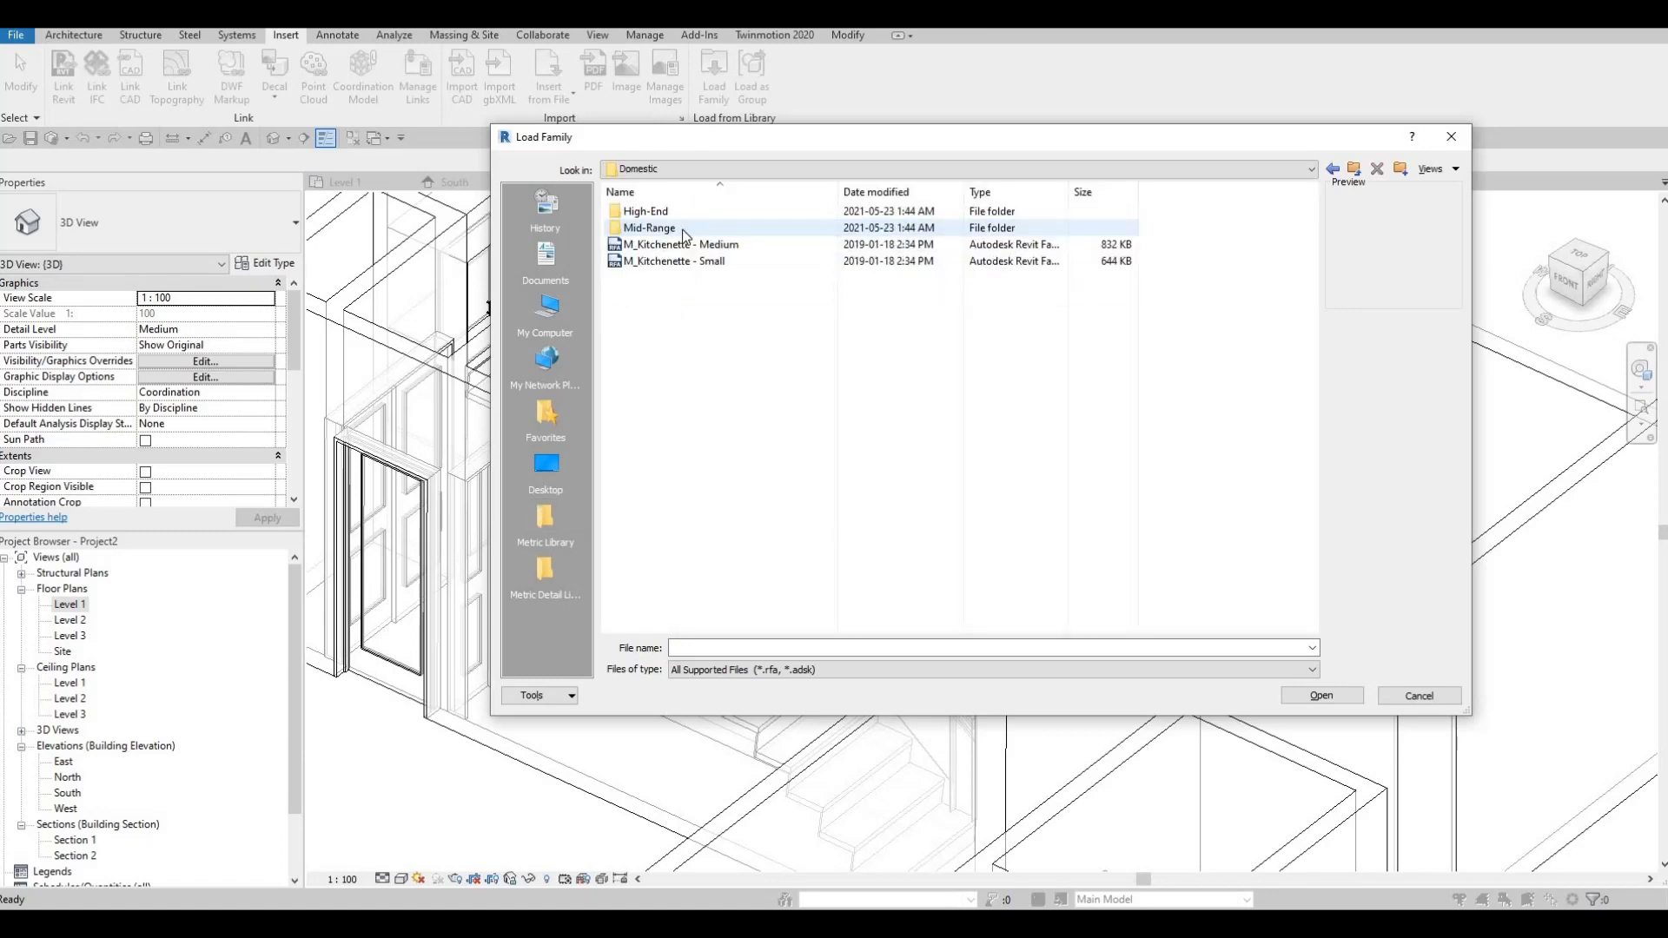
double_click(683, 229)
Compare the electric and gas cooktop families and load M_Cooktop-Gas into the project.
click(683, 227)
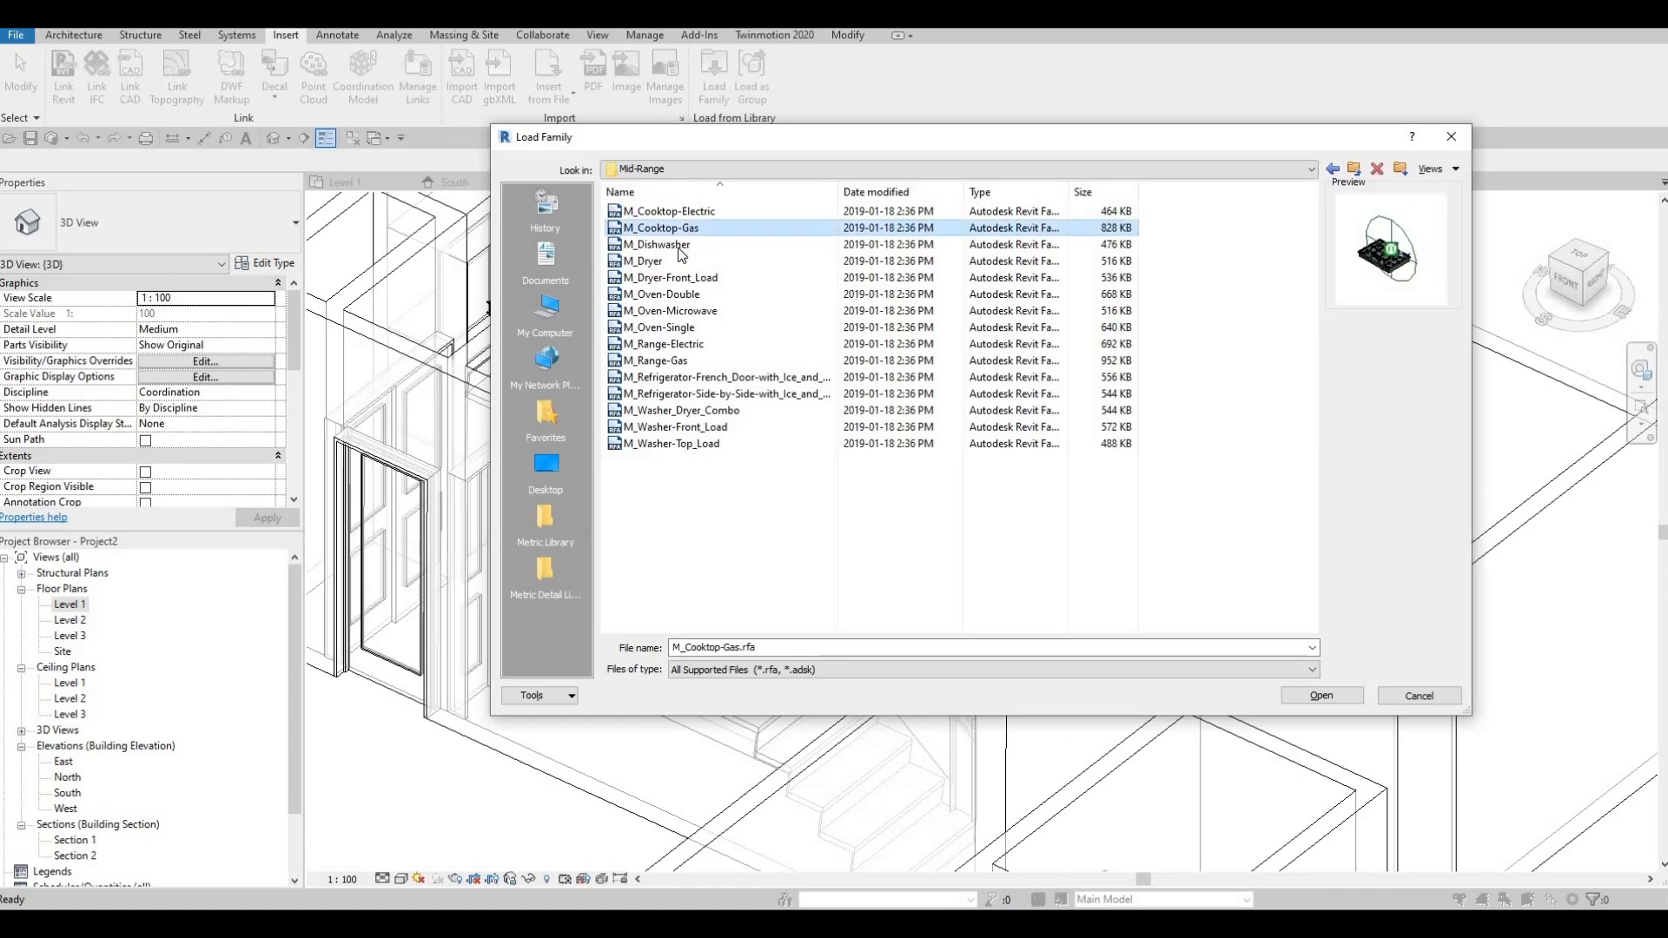
click(686, 211)
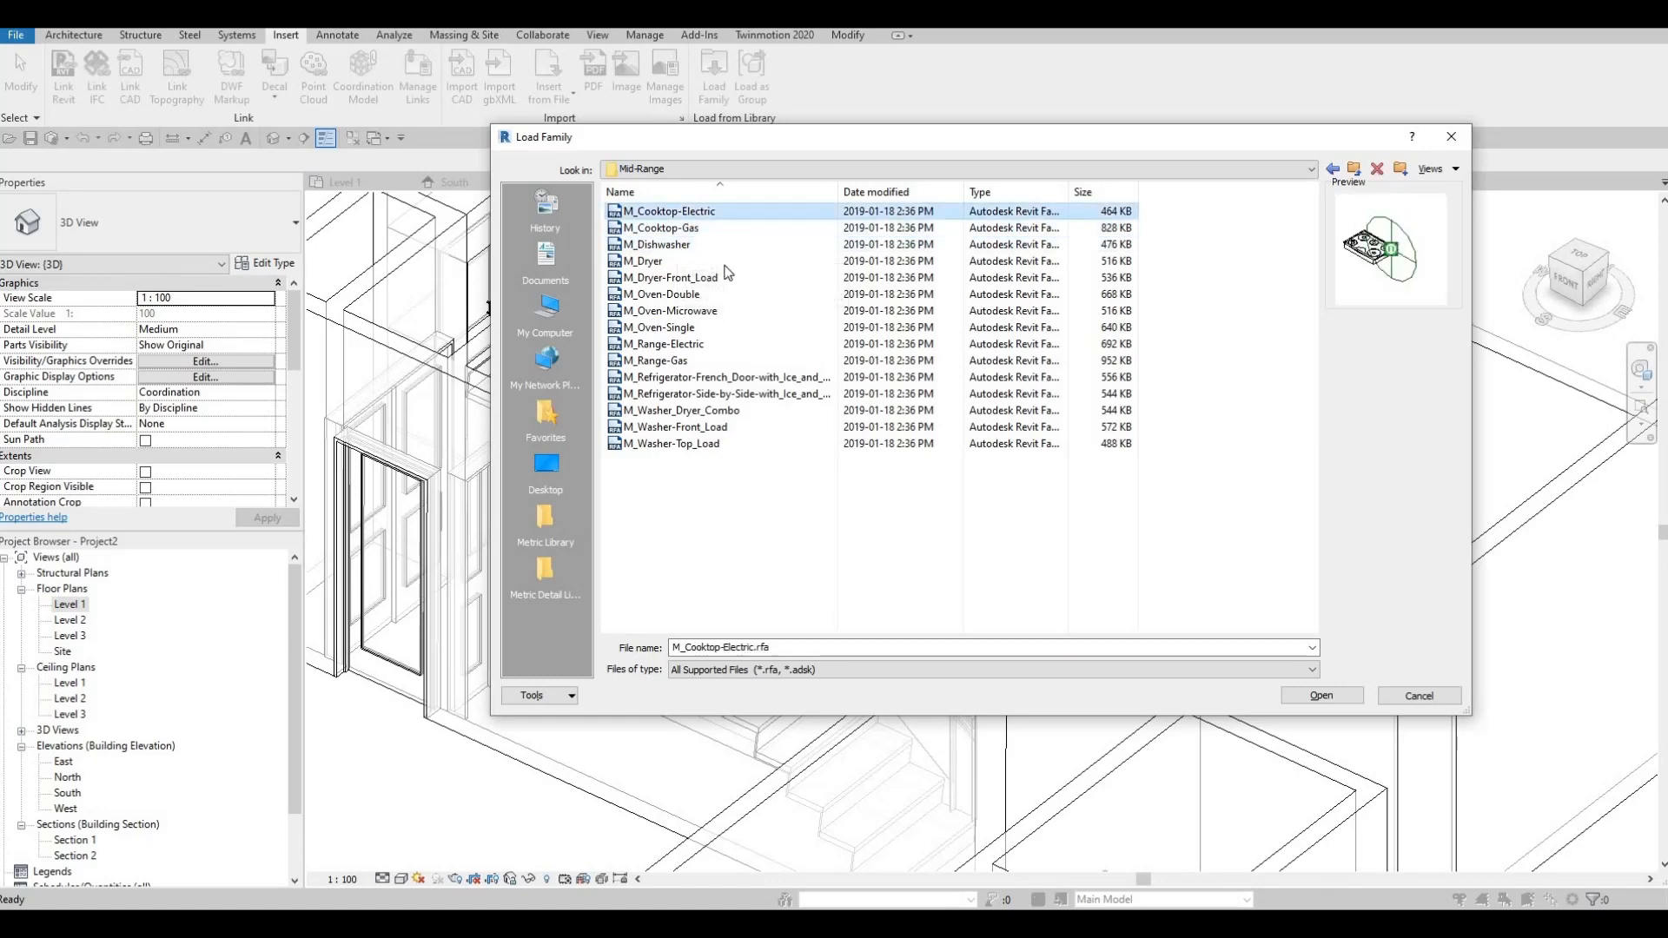
click(667, 228)
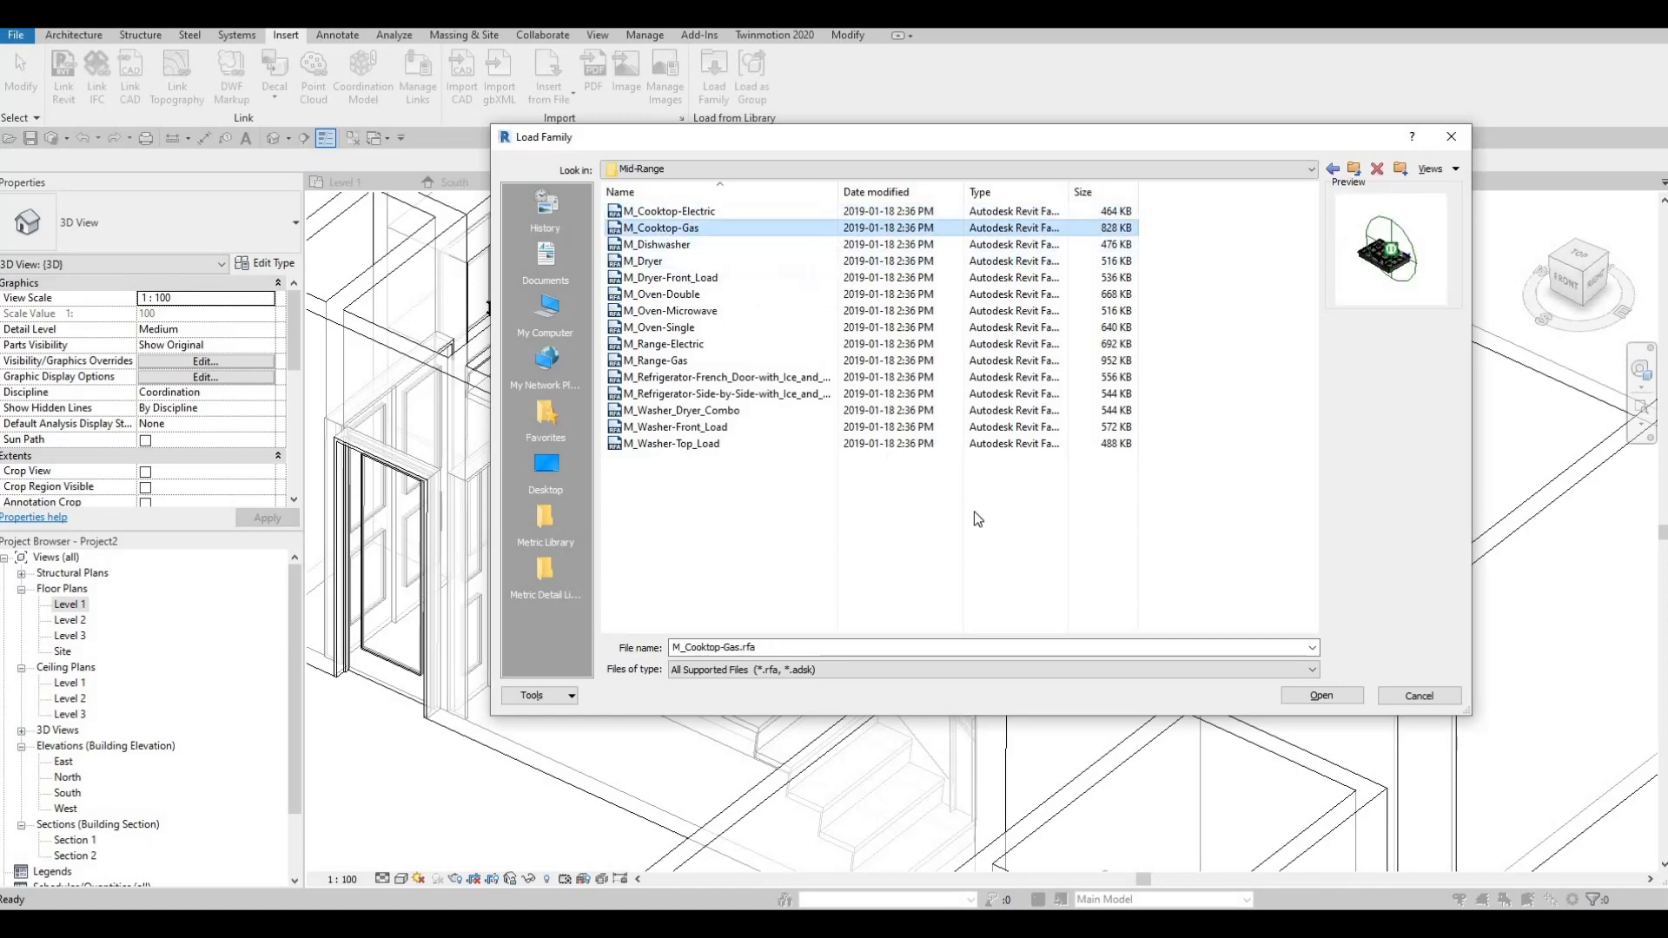
click(1324, 699)
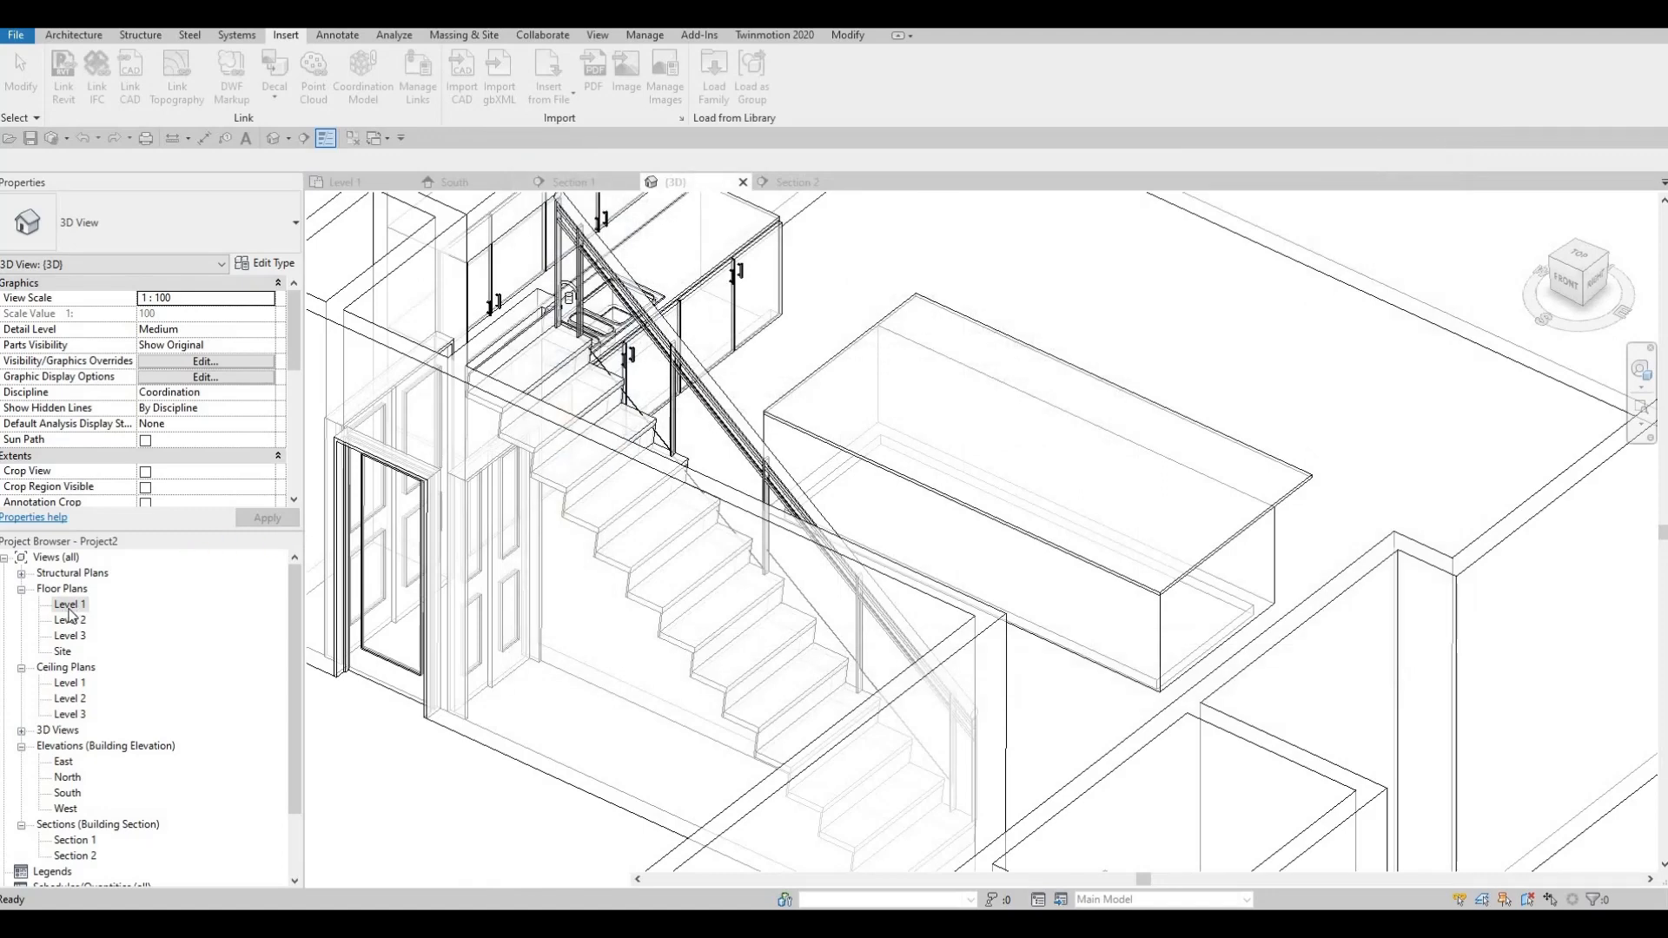
In the Level 1 floor plan, place the 900mm M_Cooktop-Gas component on the island's countertop, near its front long edge.
double_click(70, 605)
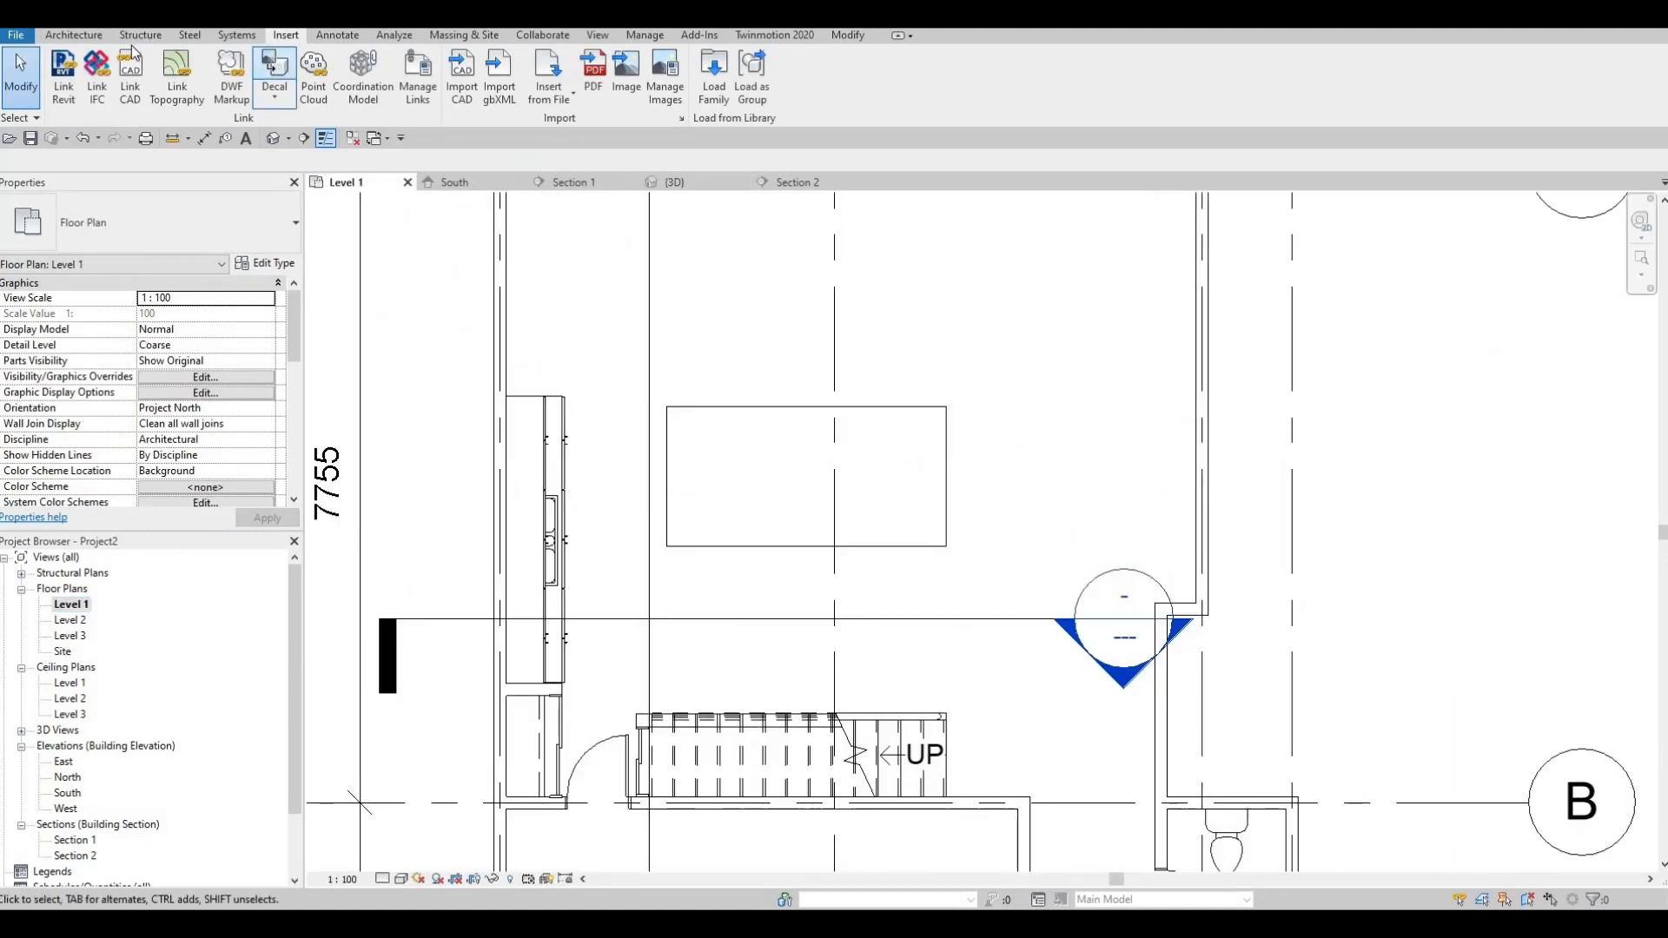
key(c)
key(m)
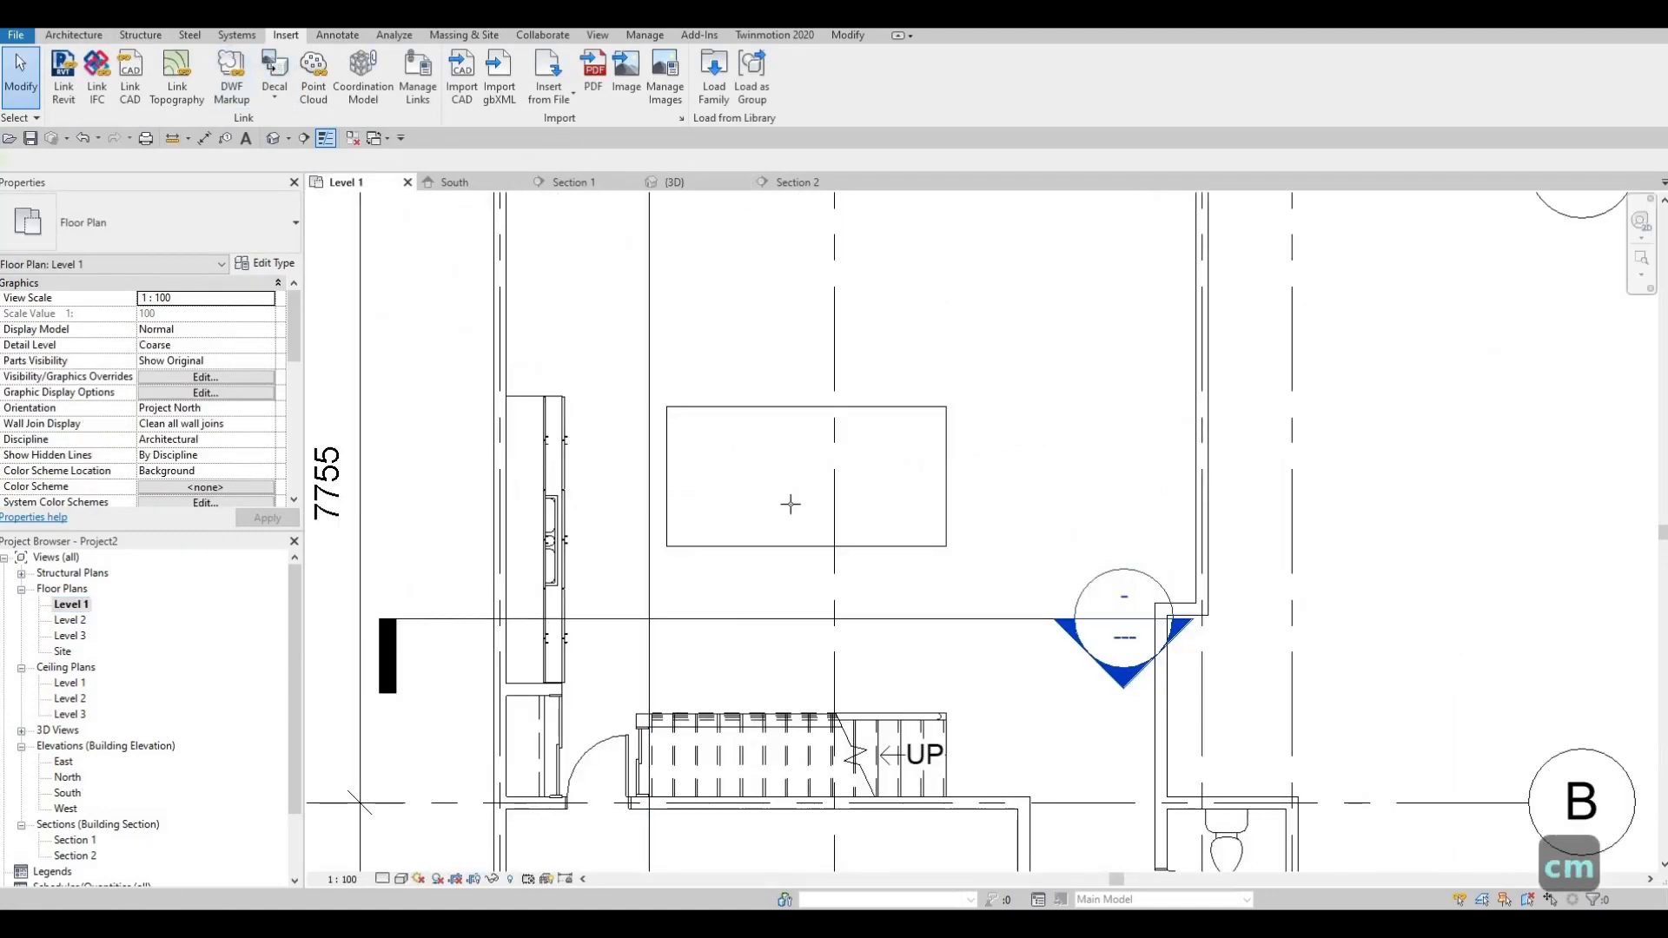
scroll(804, 507, up, 2)
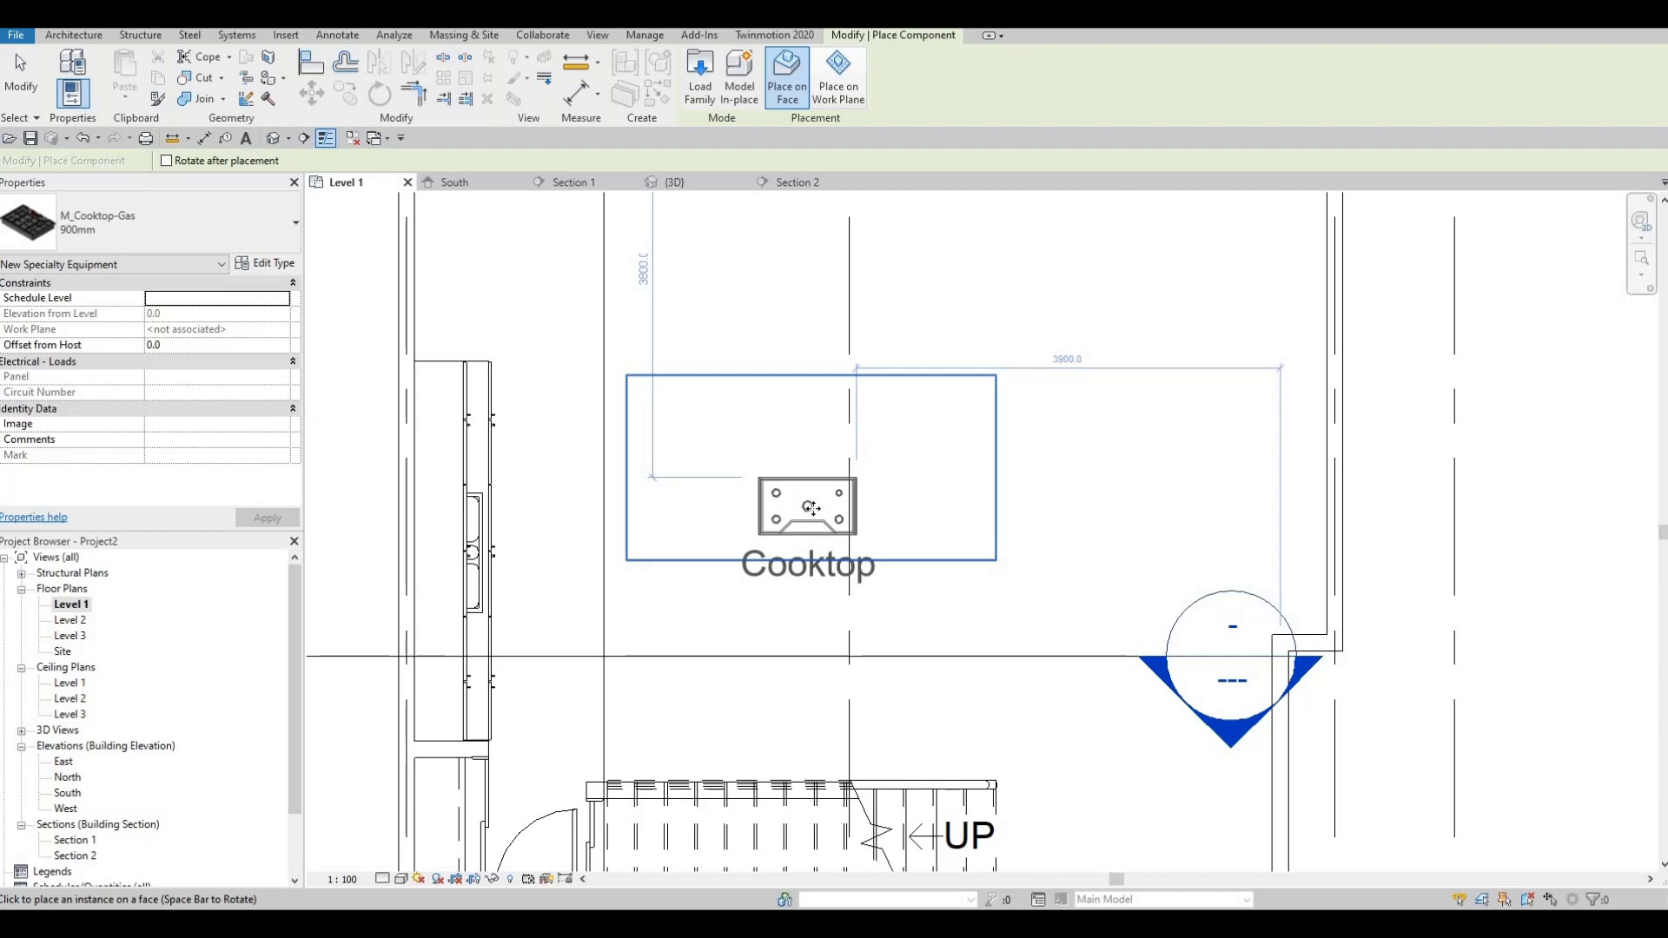
click(809, 506)
key(Escape)
key(Escape)
key(Escape)
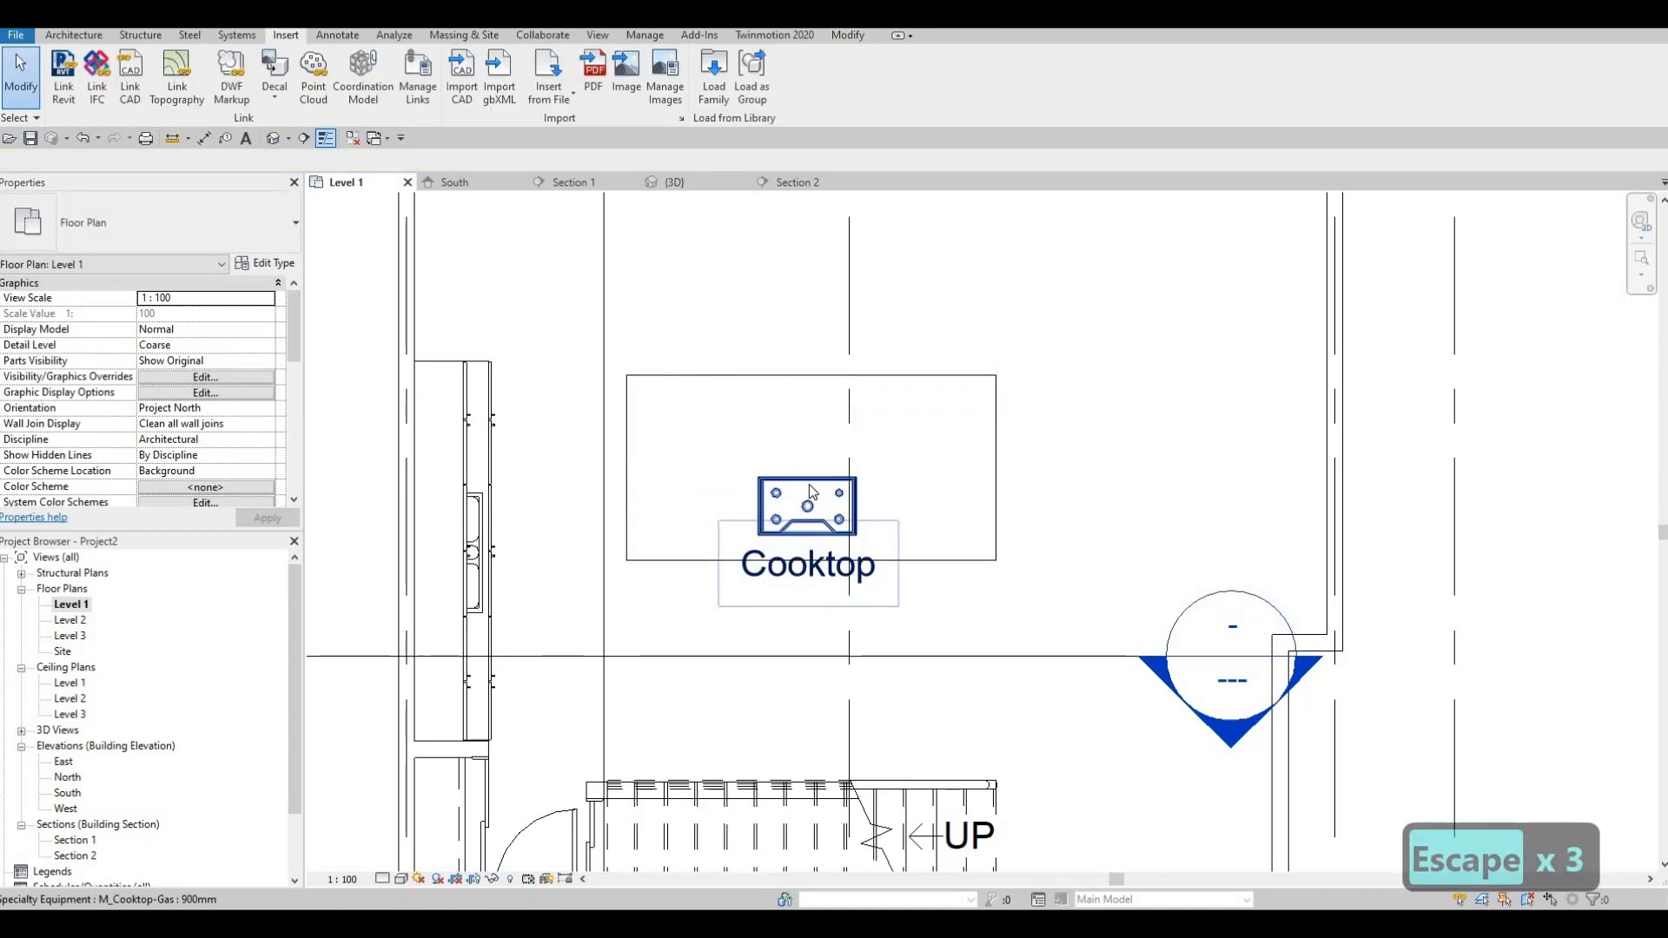
Turn off Show Label in the type properties of the island's cooktop.
click(810, 489)
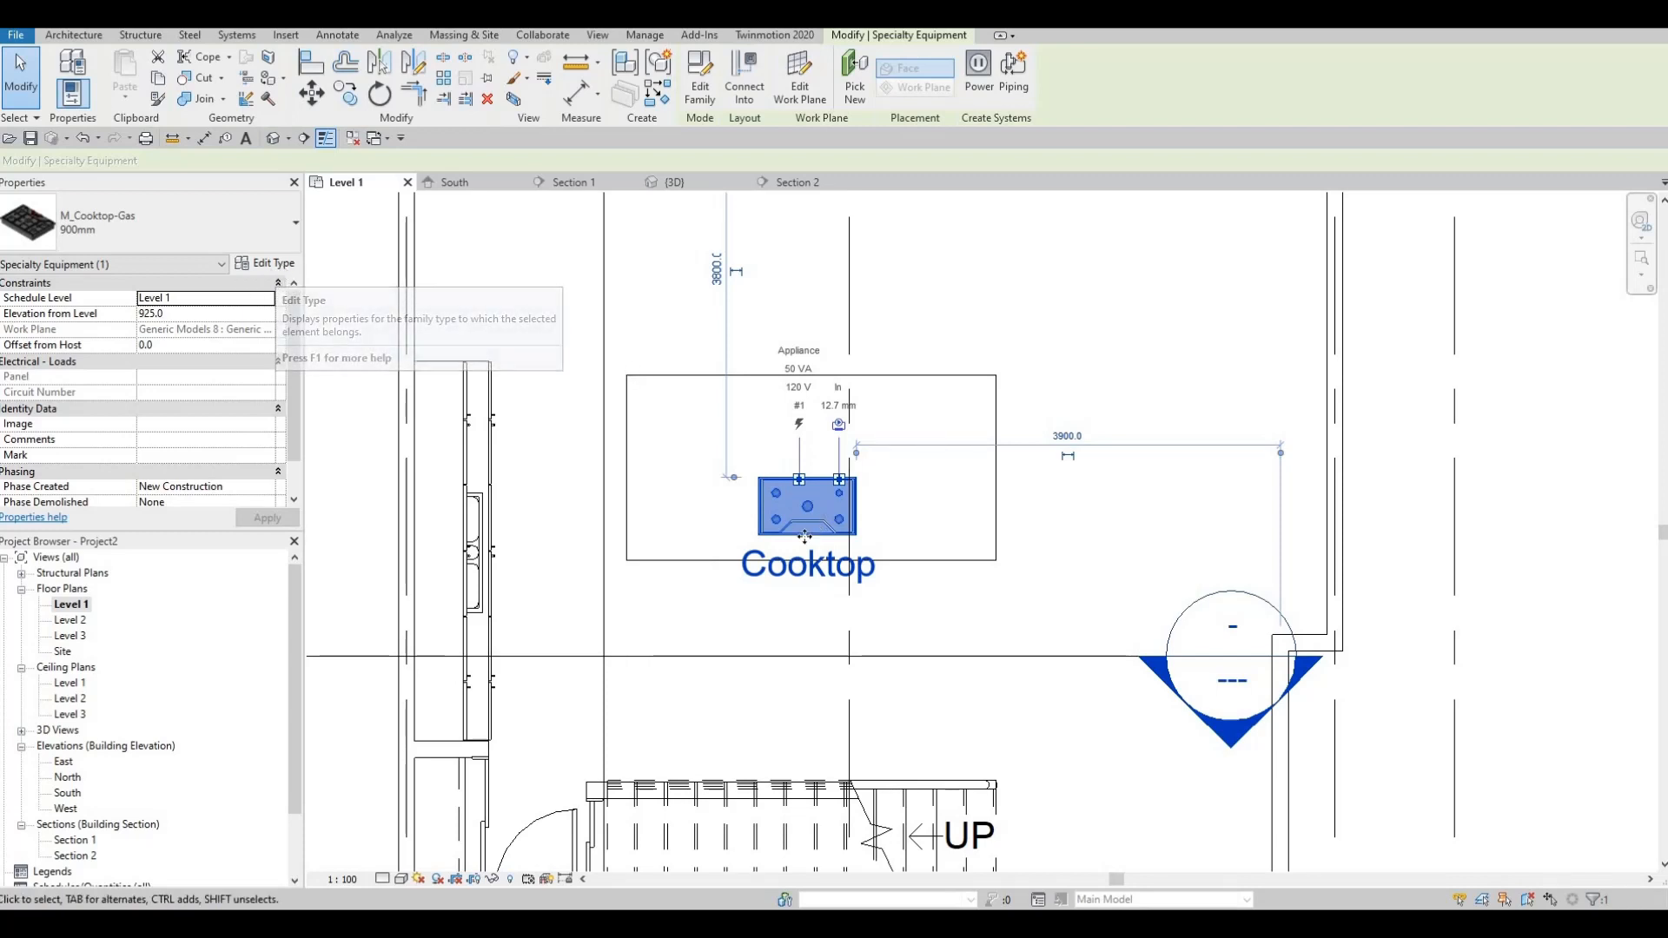
click(271, 265)
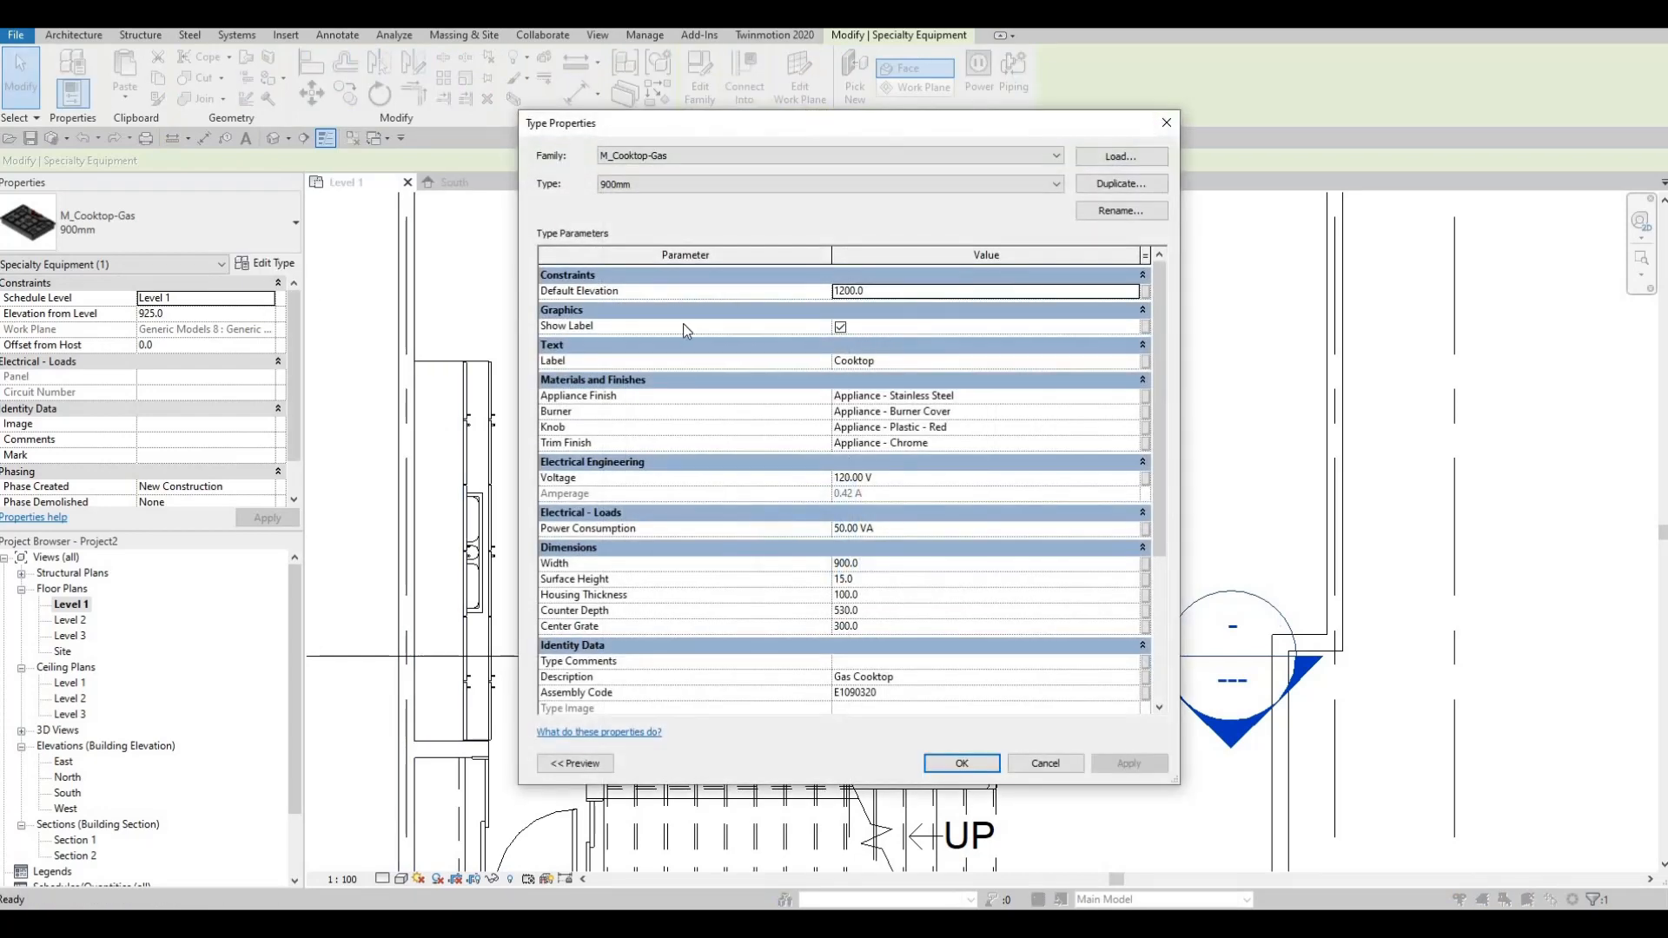
click(840, 327)
click(1123, 762)
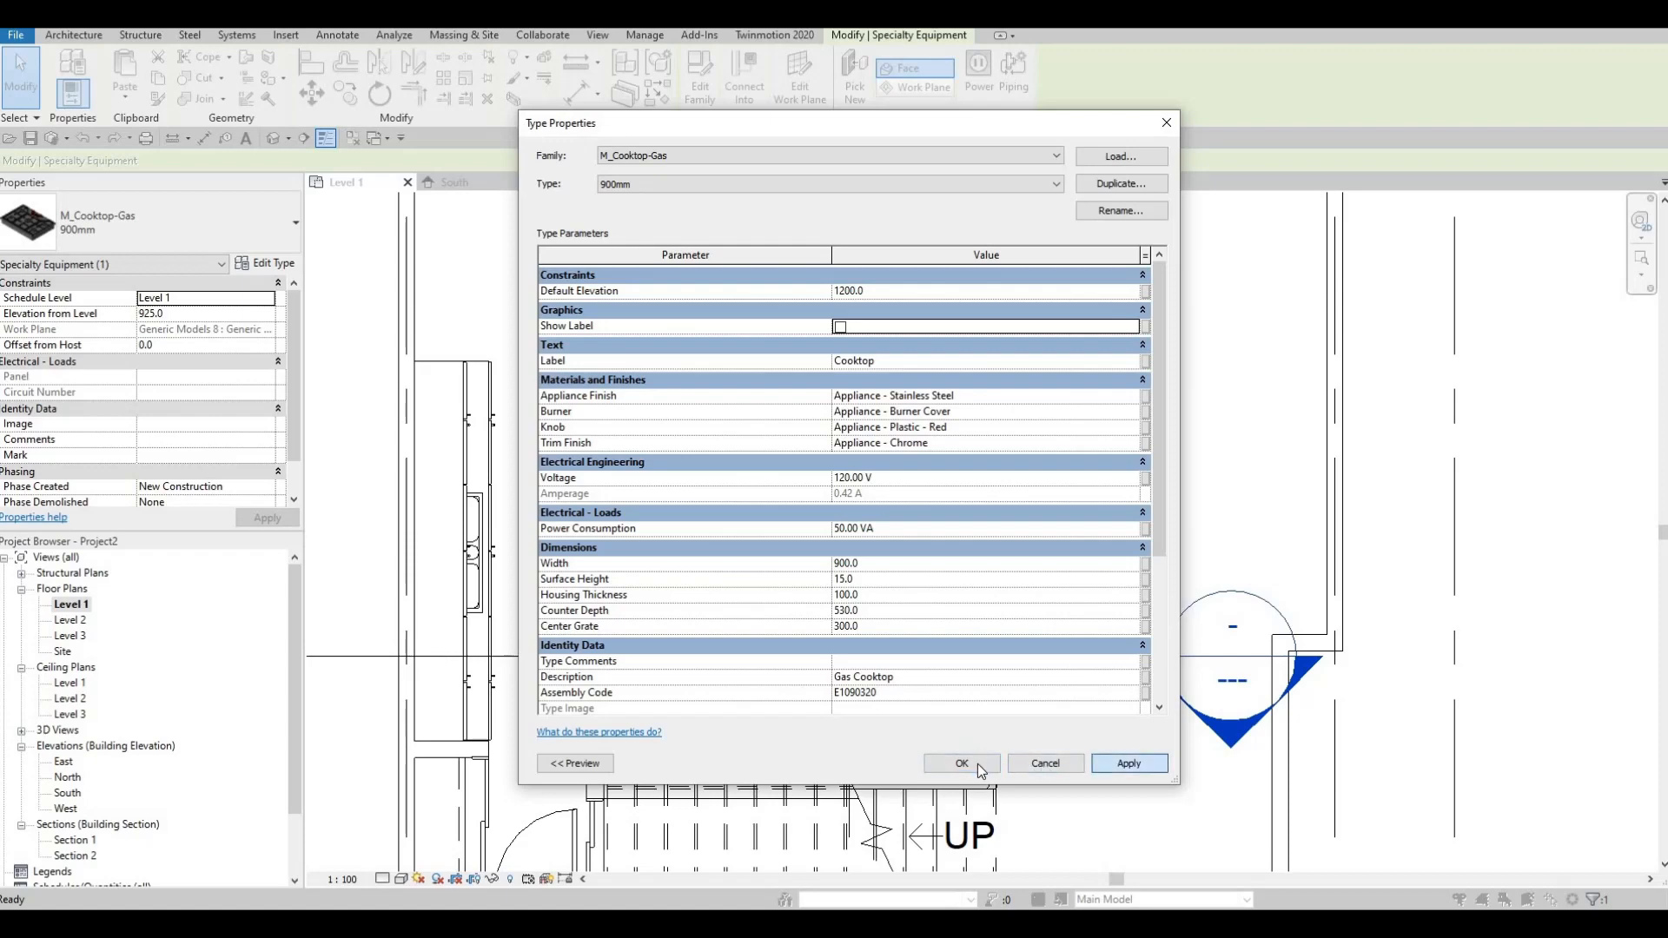
click(962, 763)
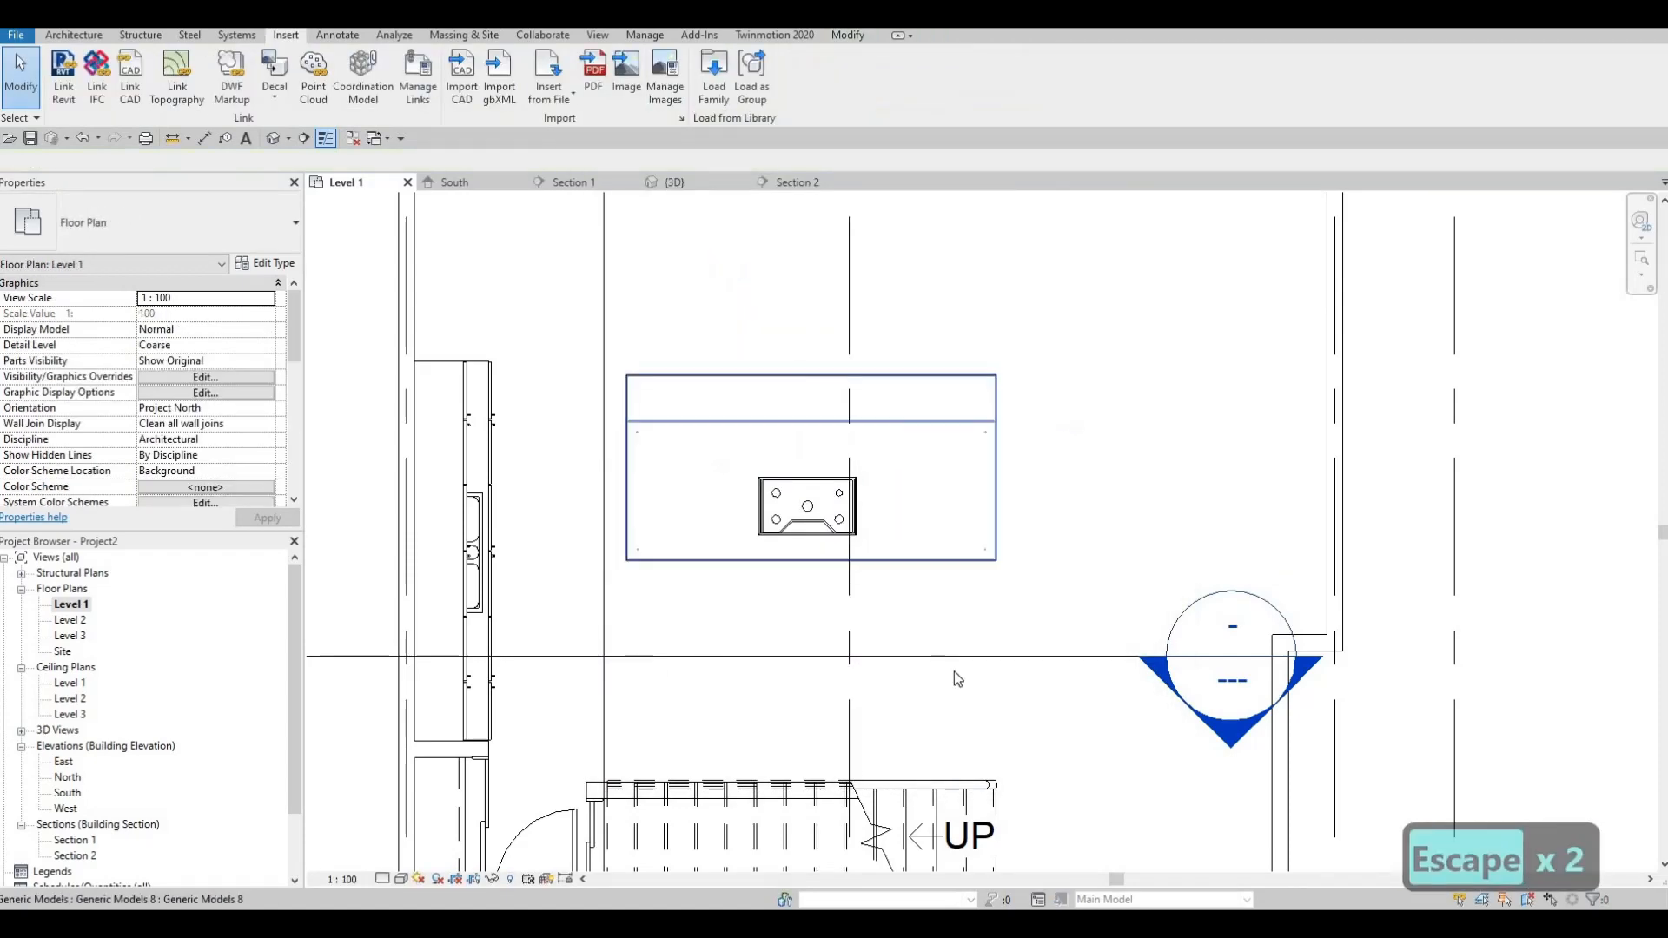
Move the Section 1 line in the plan to the far side of the island so its view covers the island.
click(954, 656)
drag(953, 393, 975, 312)
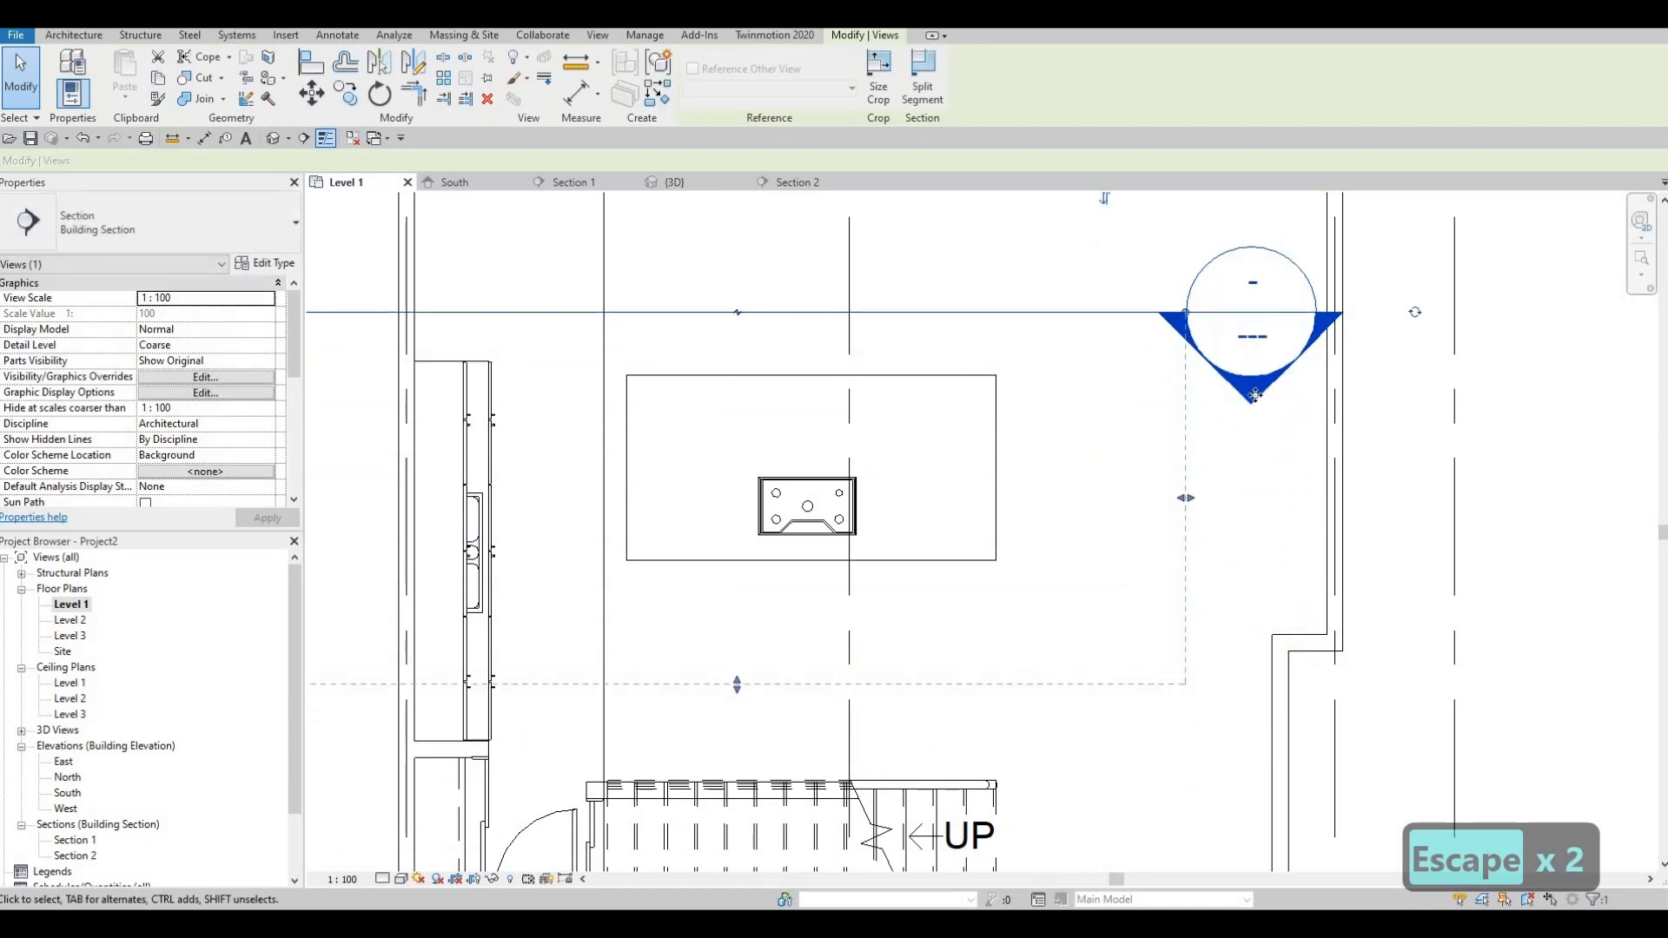
key(Escape)
key(Escape)
Examine how the cooktop sits on the countertop in Section 1, check Section 2, and return to the Level 1 plan.
double_click(1256, 392)
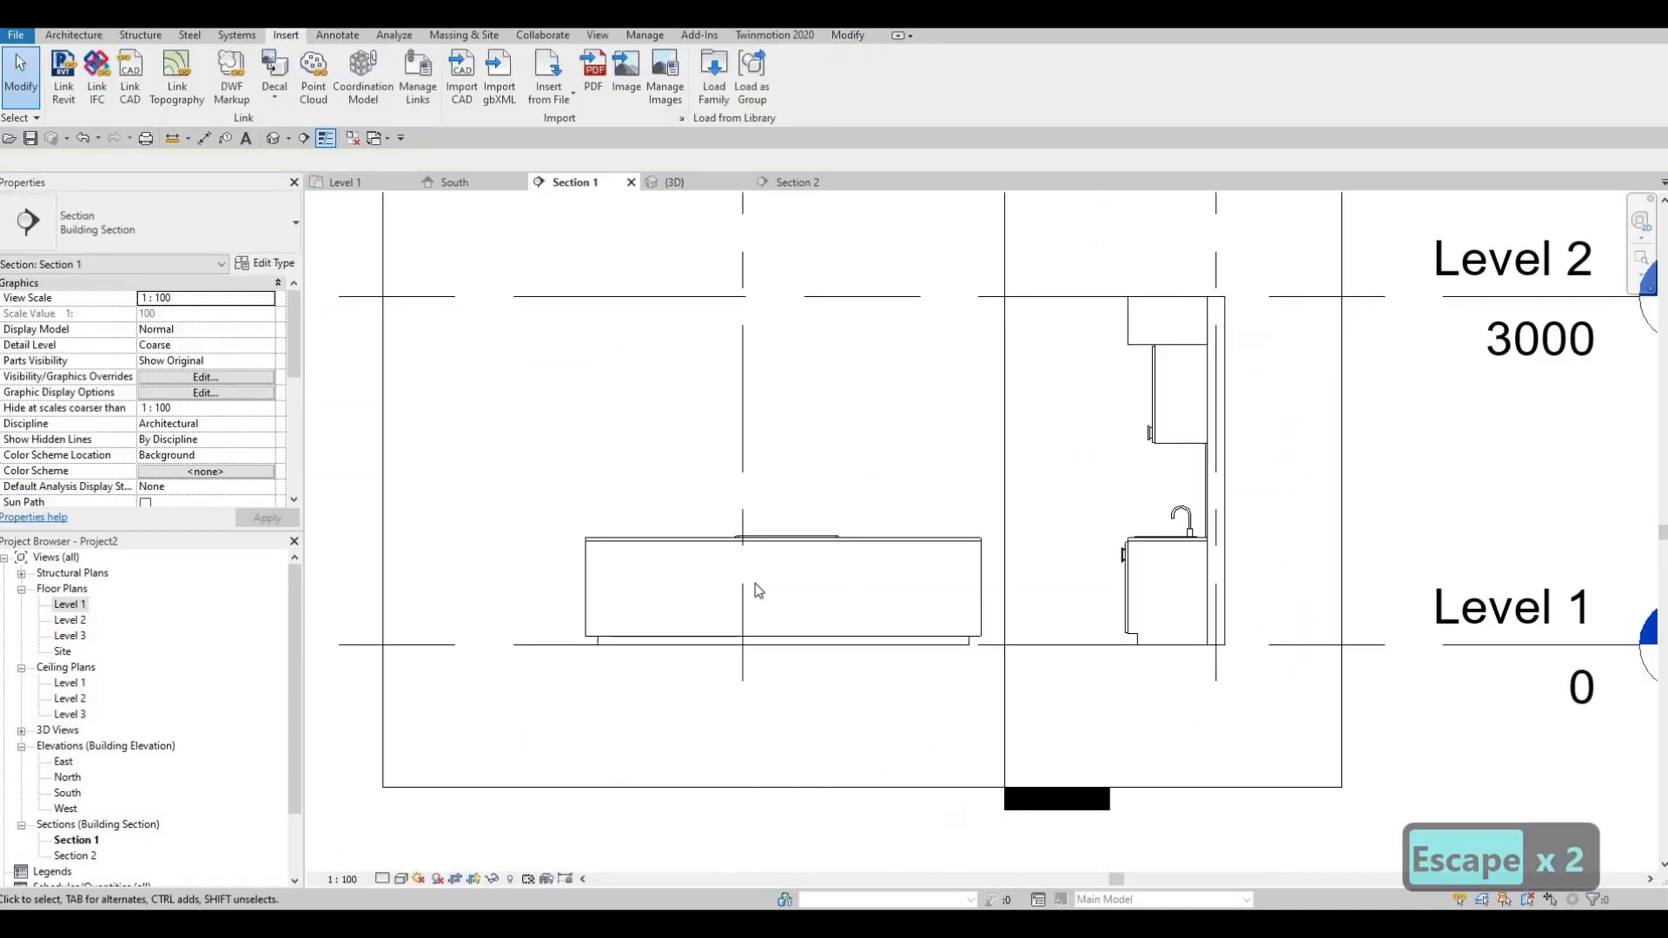
scroll(601, 576, up, 8)
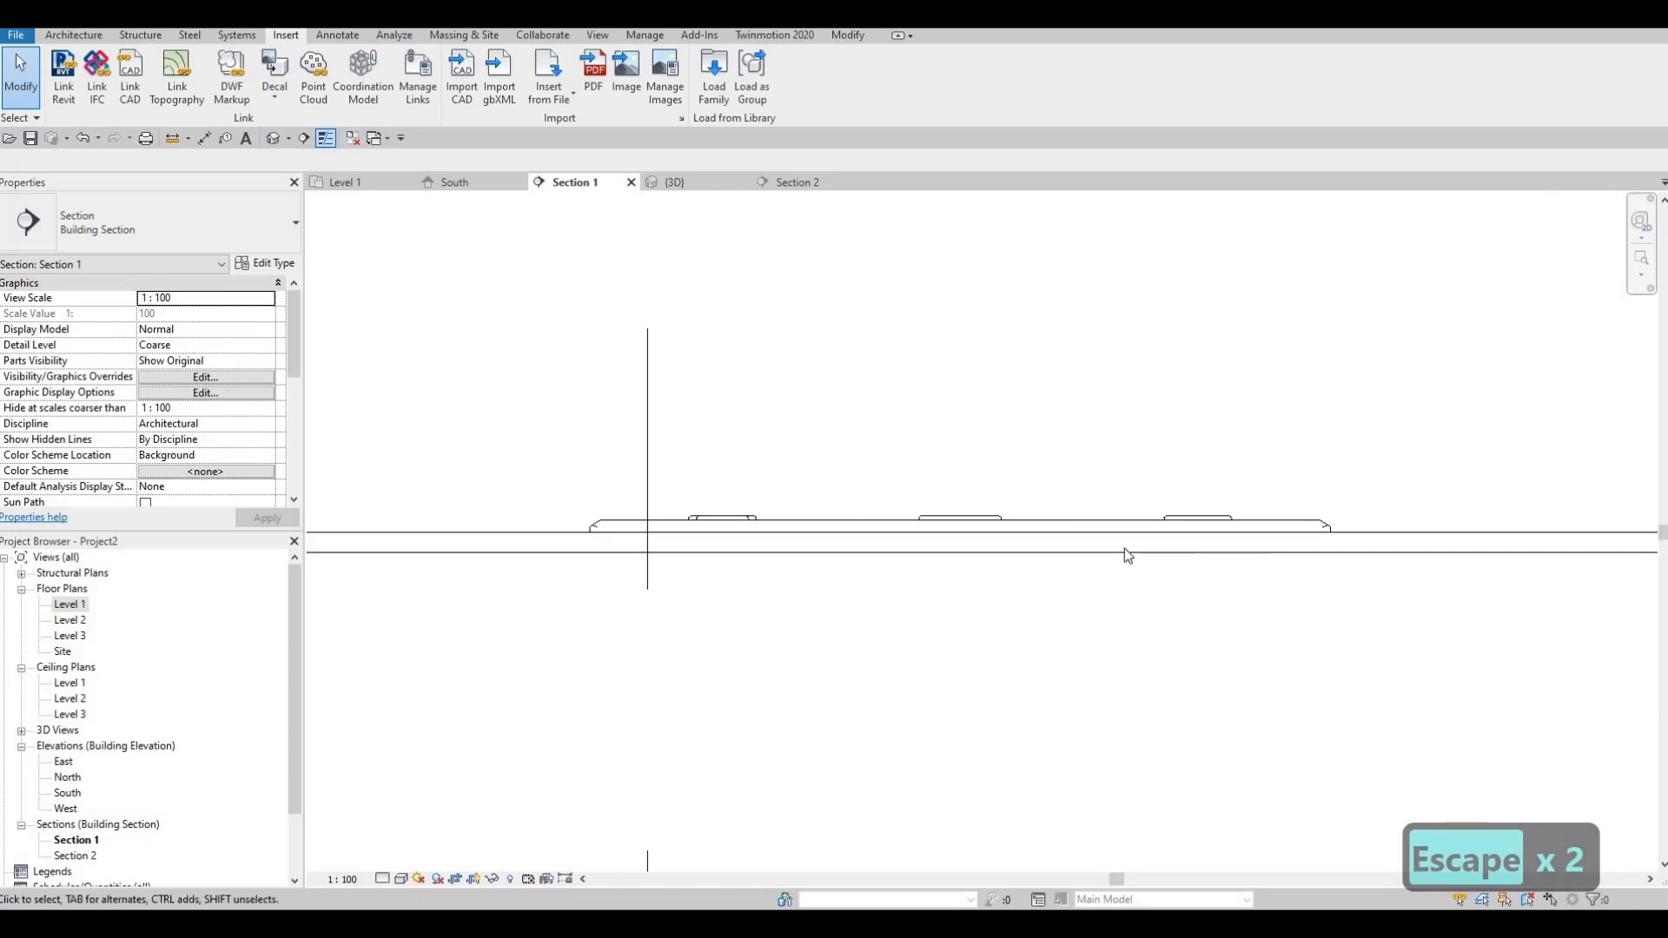
scroll(1303, 556, up, 4)
scroll(620, 336, down, 1)
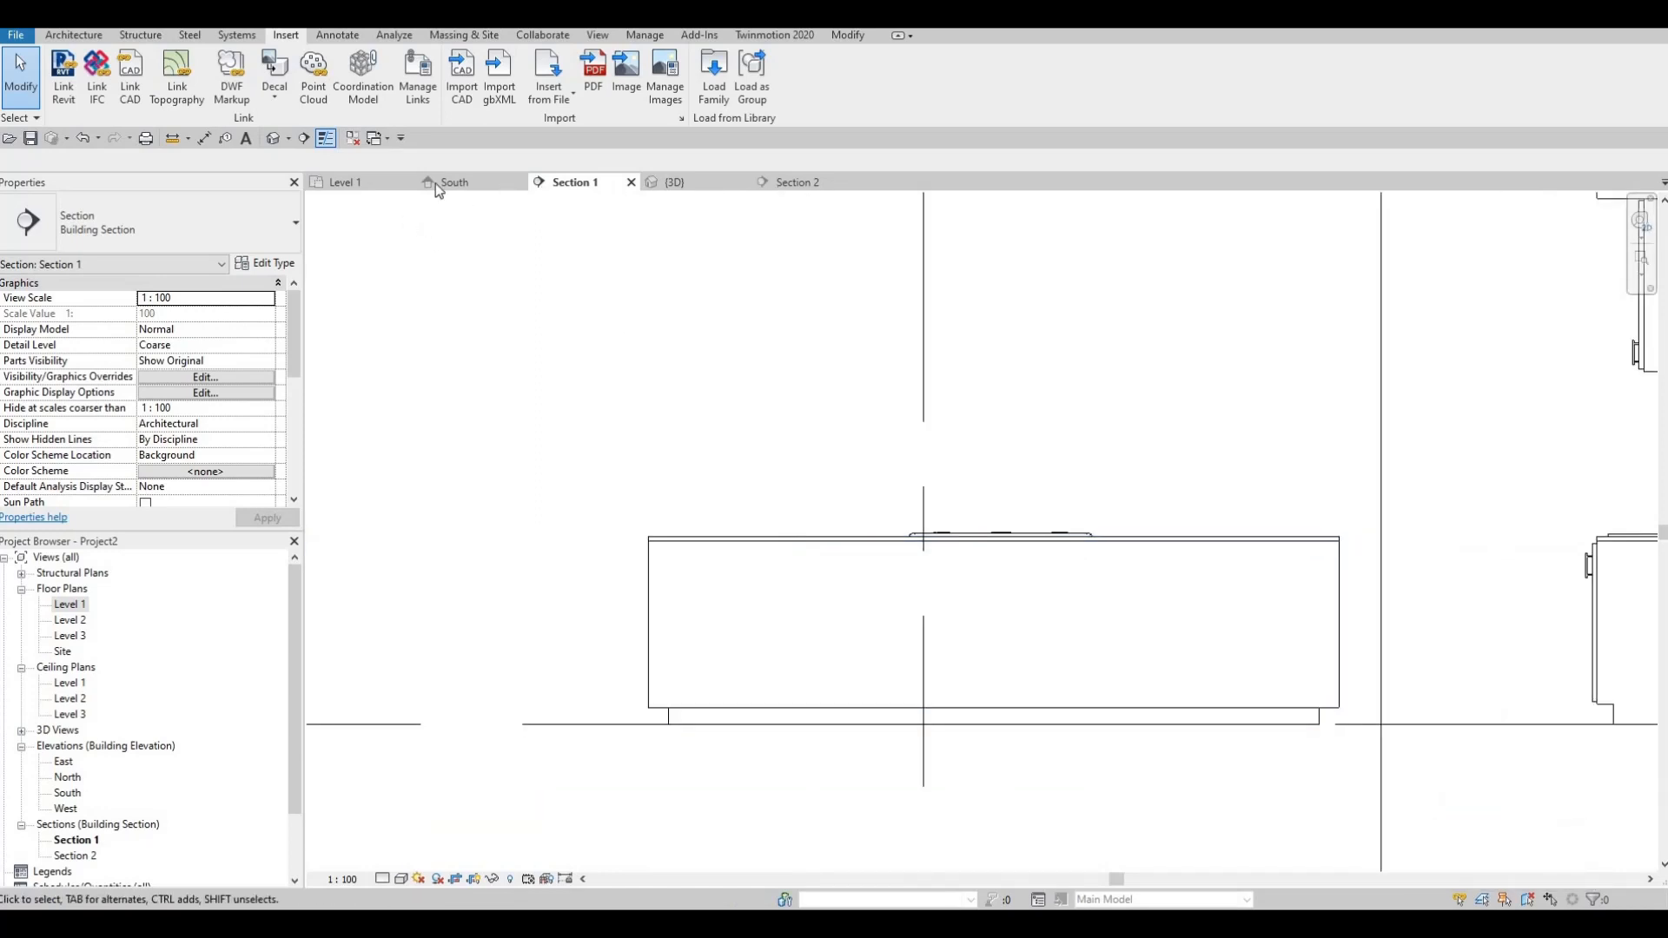
click(786, 181)
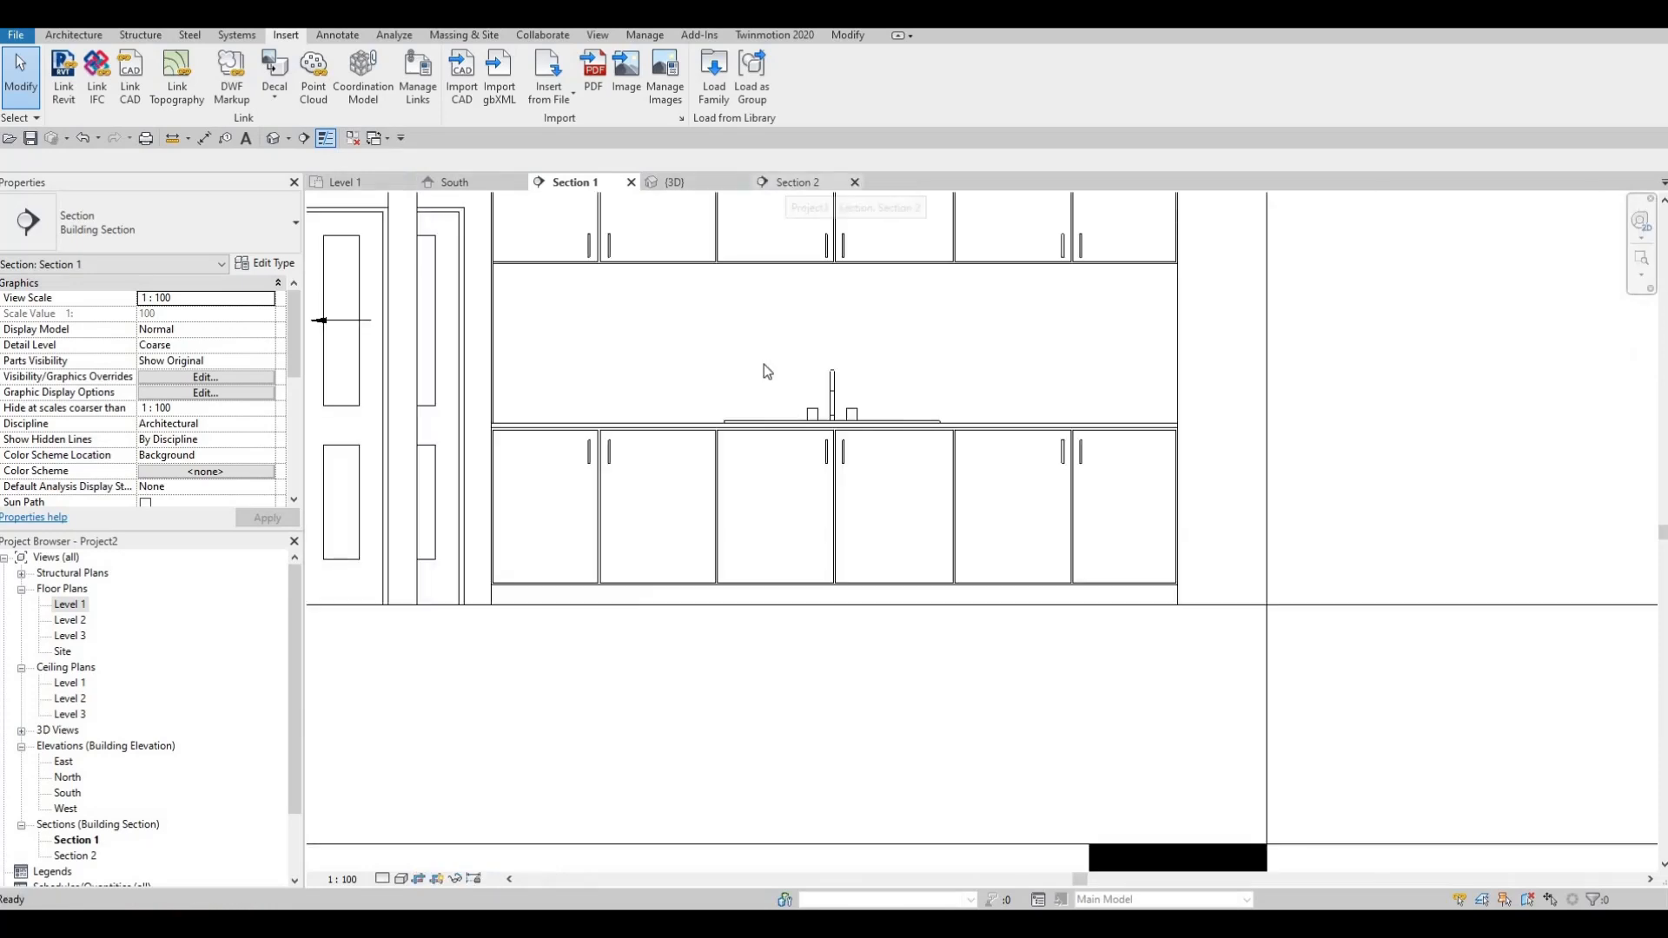
scroll(758, 389, down, 5)
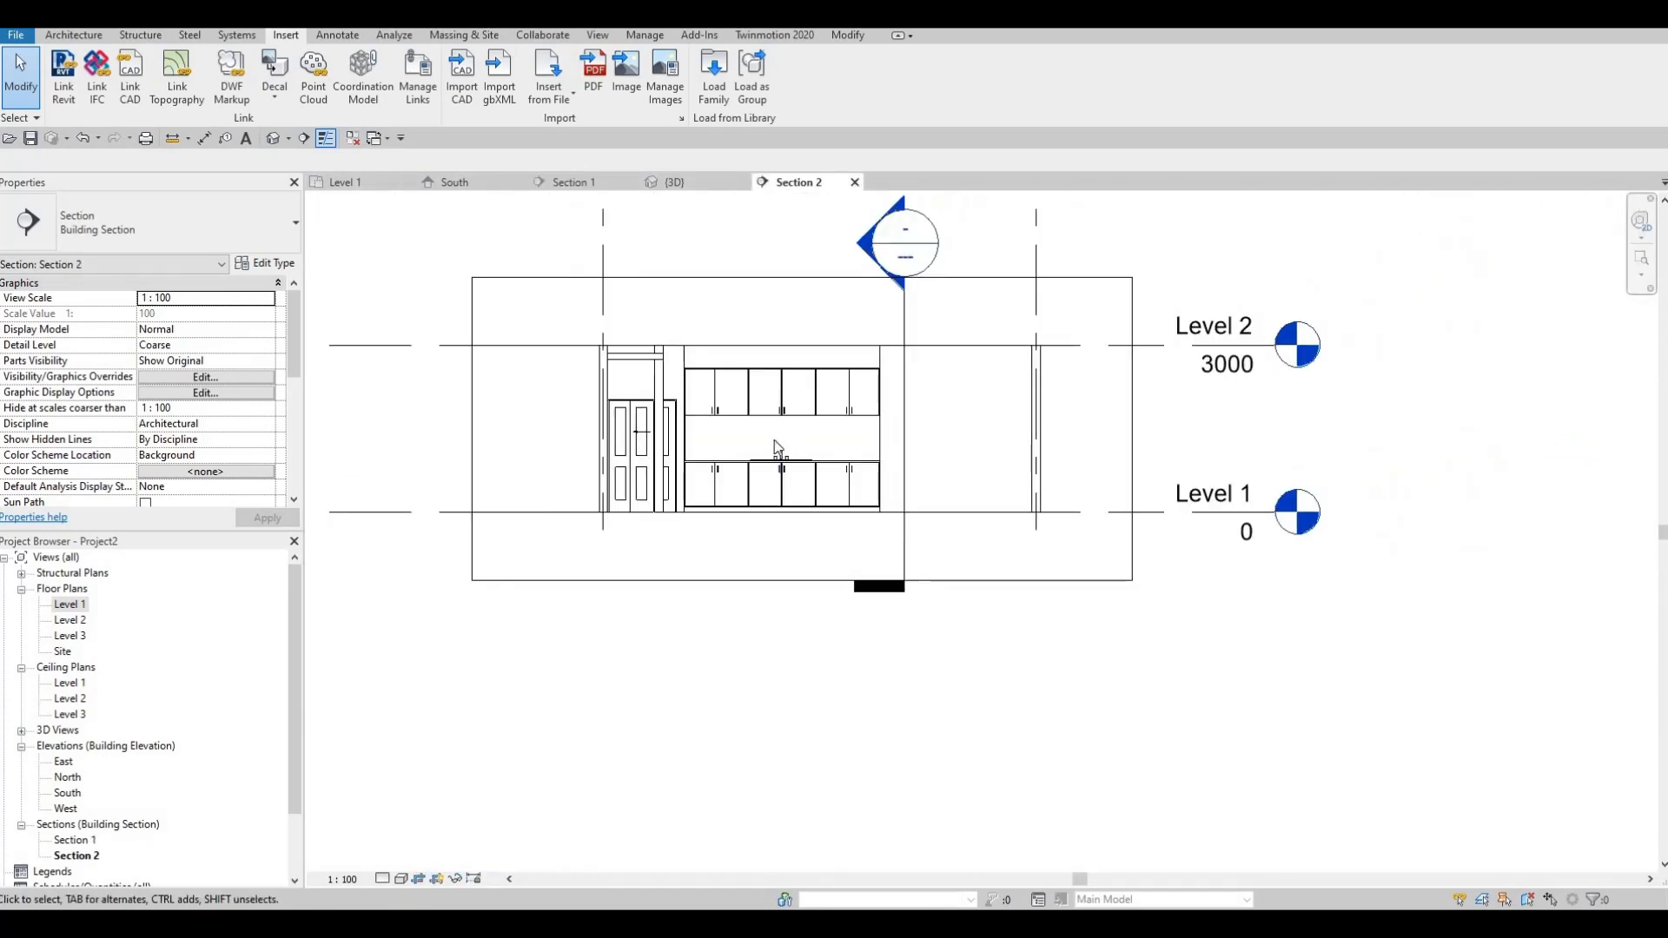
middle_drag(774, 439, 761, 461)
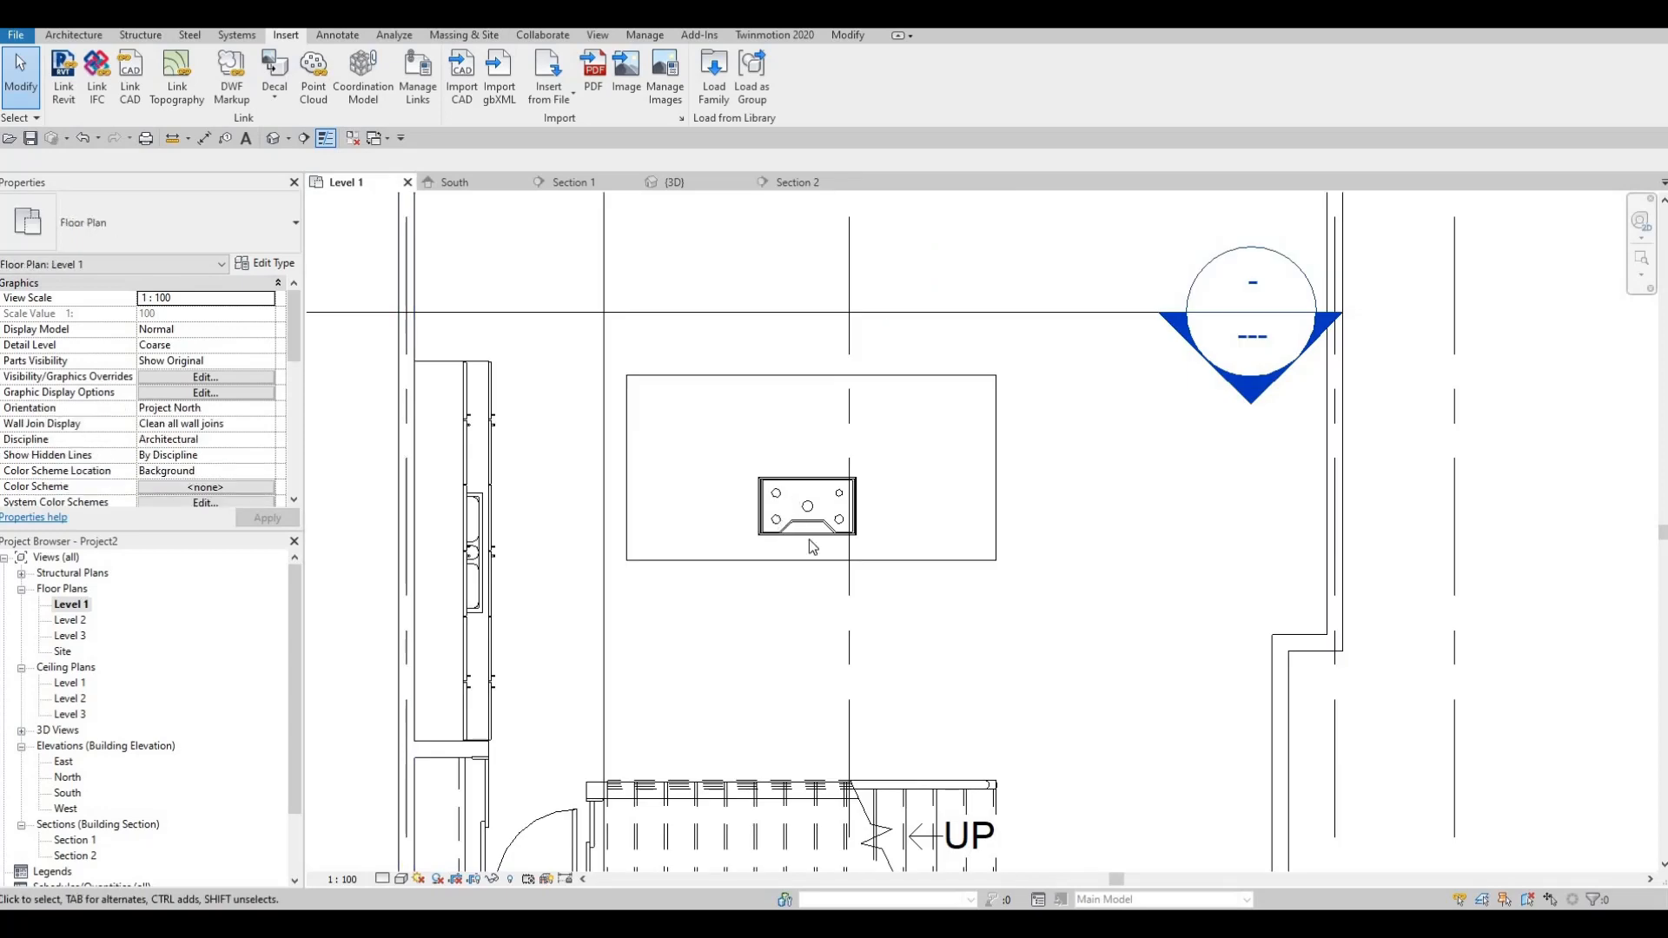
middle_drag(809, 534, 799, 549)
scroll(980, 533, down, 2)
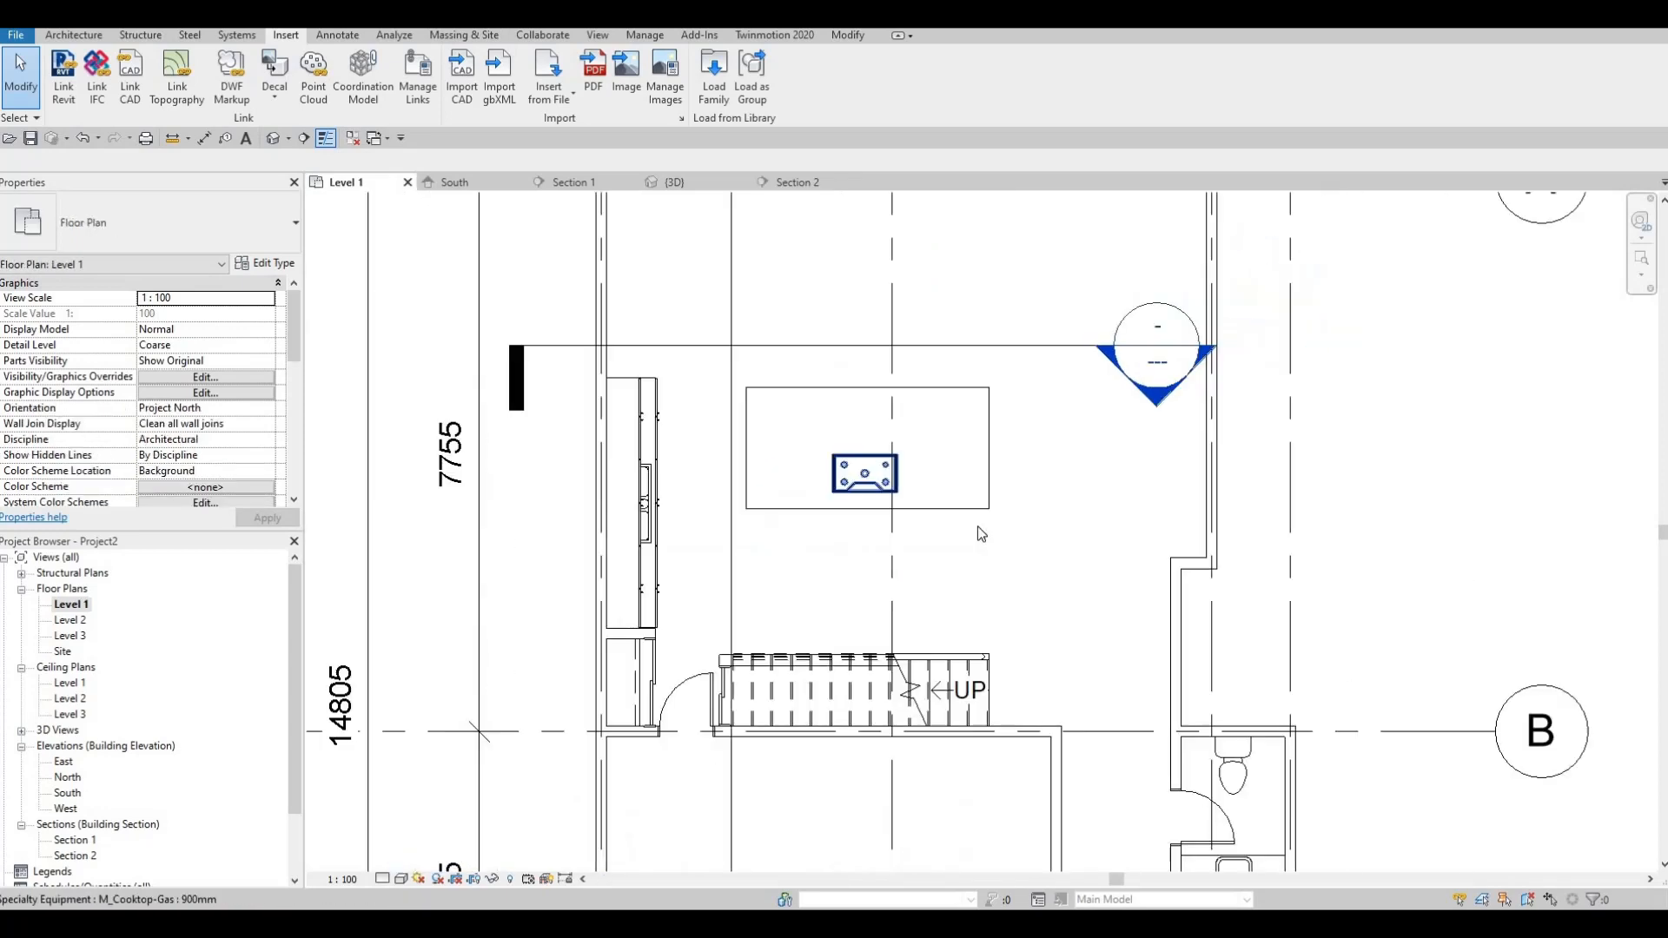